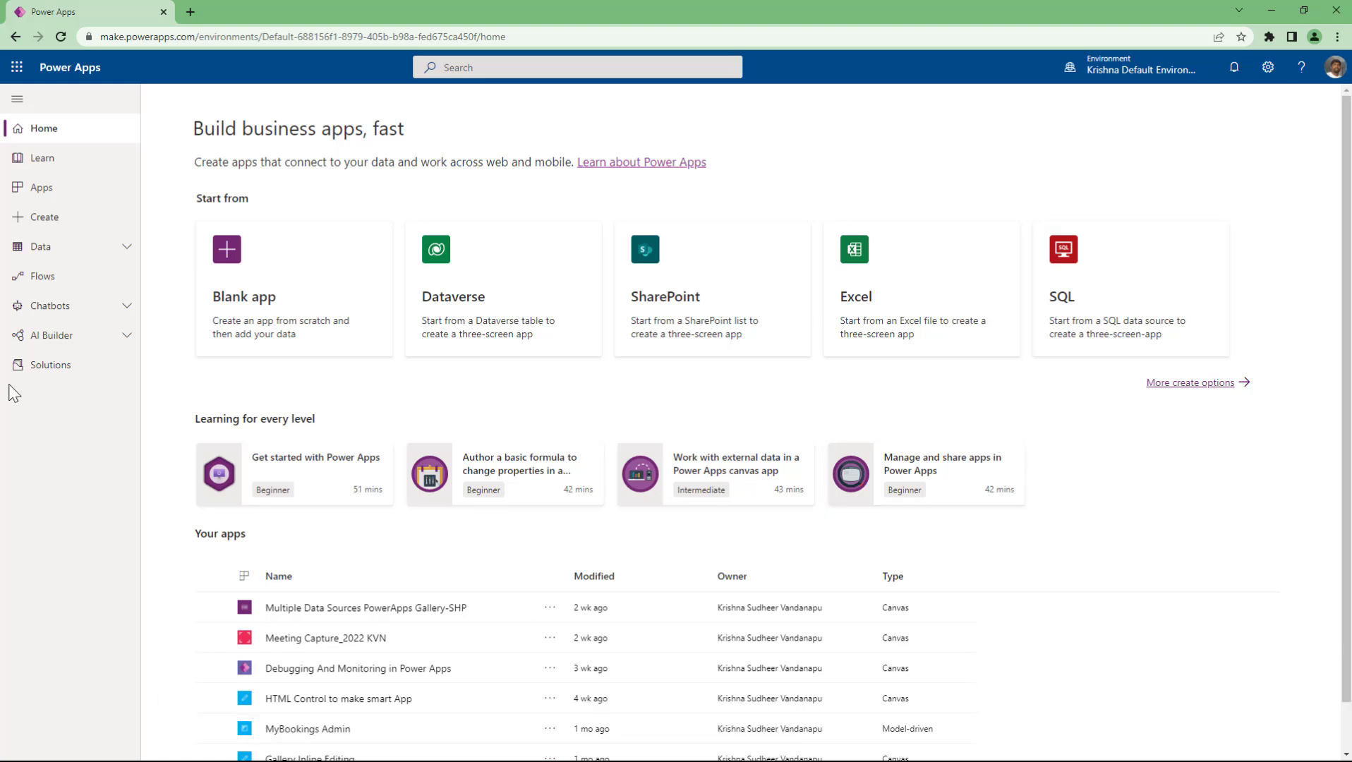
Step: Expand the Data, Chatbots and AI Builder navigation groups to view their entries, and collapse all three again
left_click(106, 258)
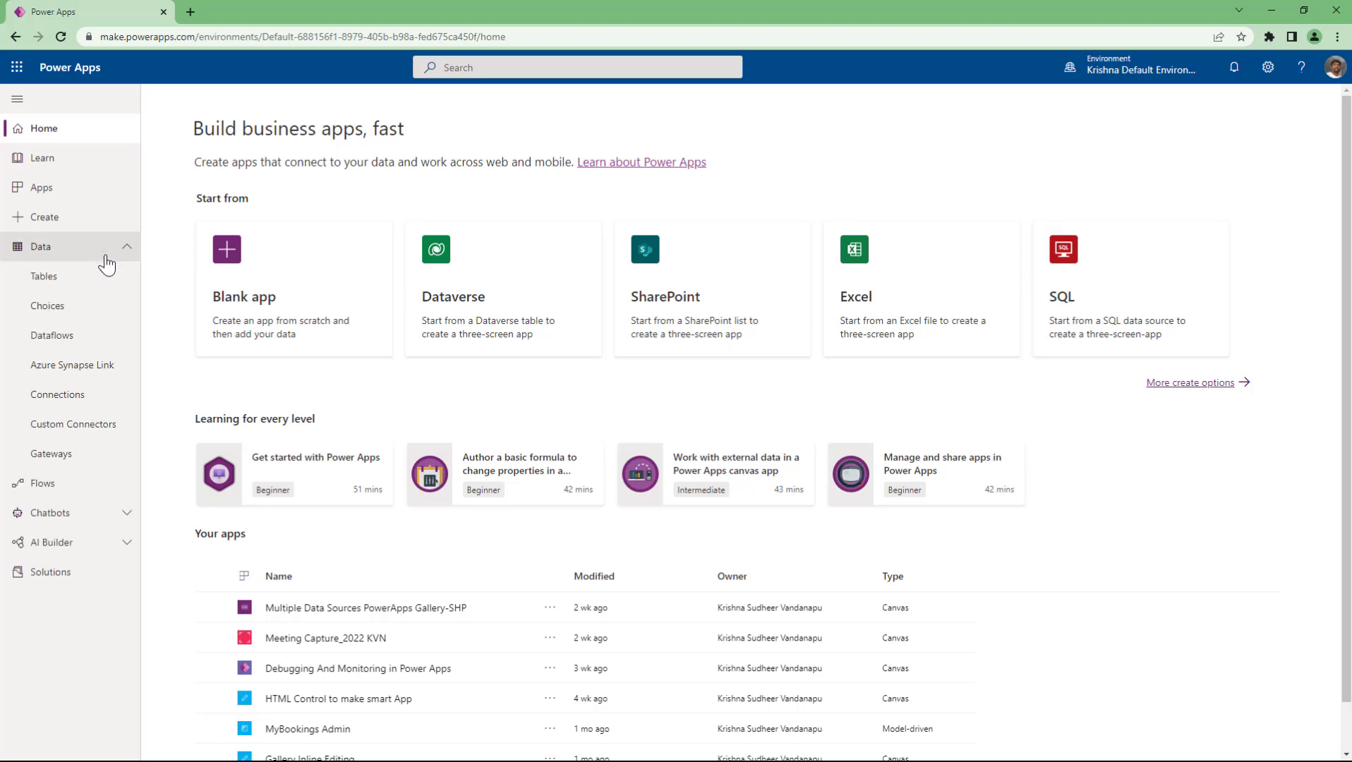
left_click(68, 522)
left_click(66, 601)
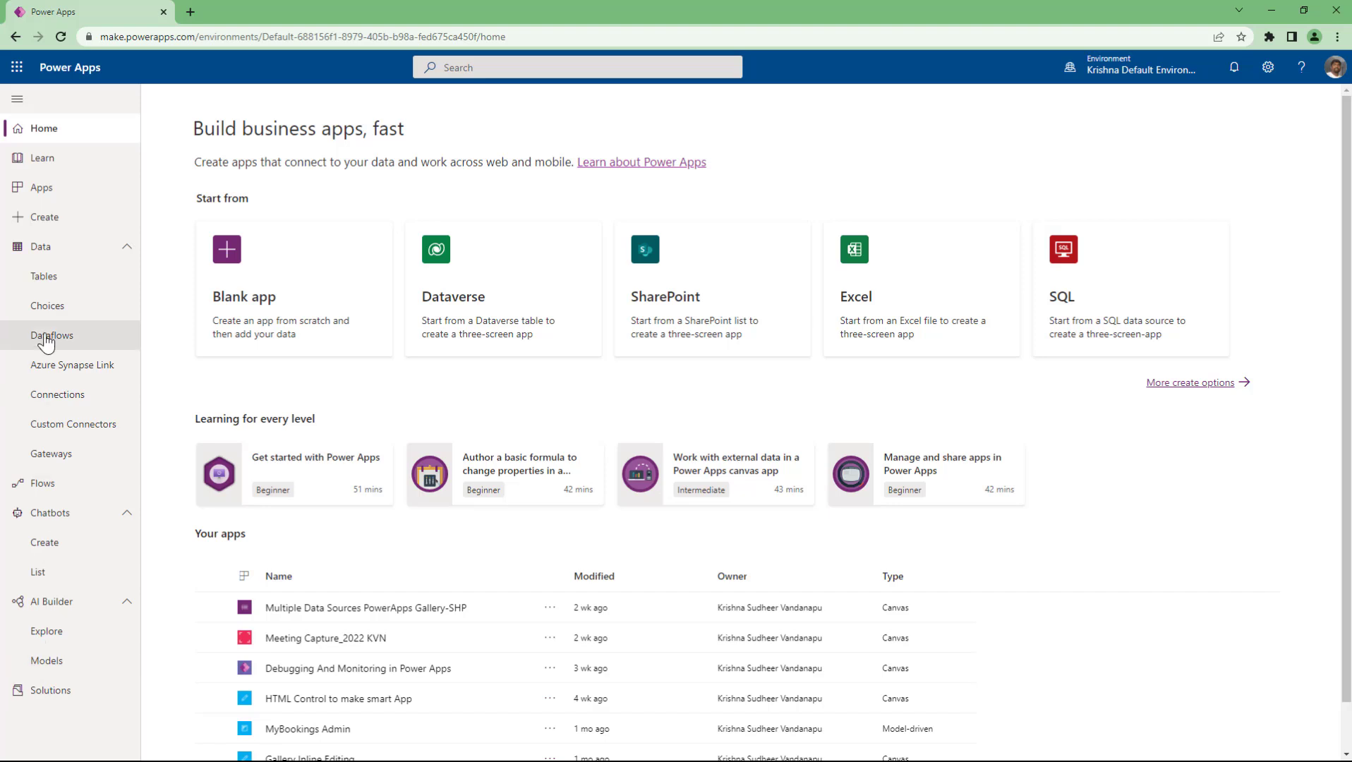
left_click(68, 258)
left_click(65, 309)
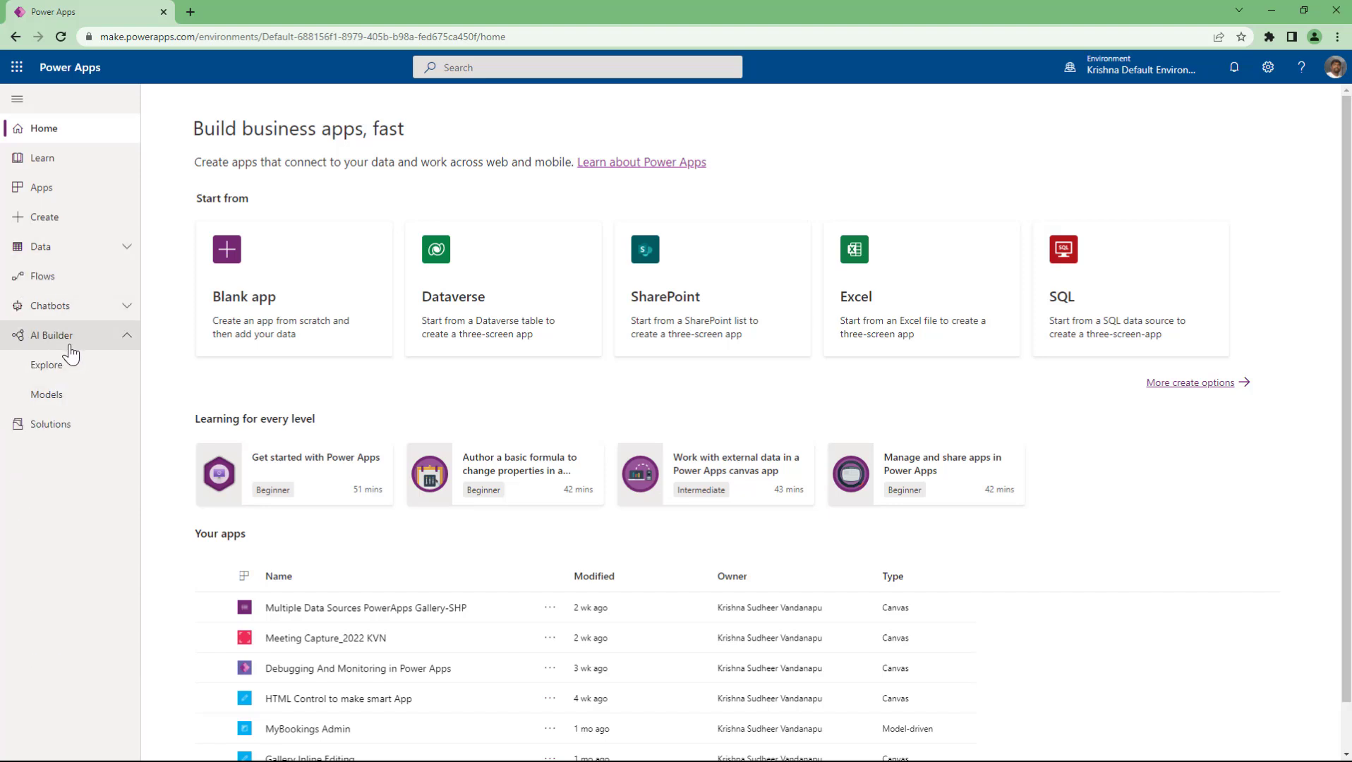
left_click(63, 338)
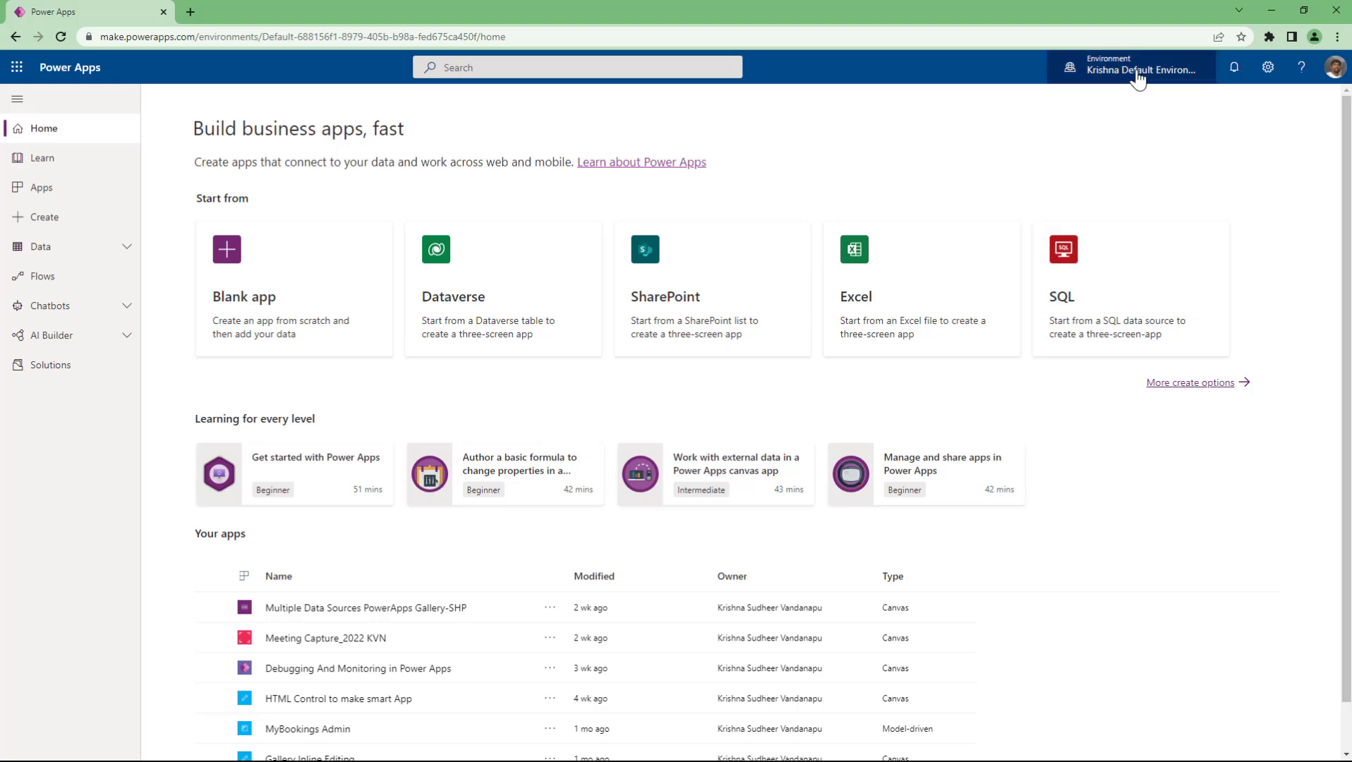
Step: View the list of available environments and close it without switching environment
left_click(1096, 73)
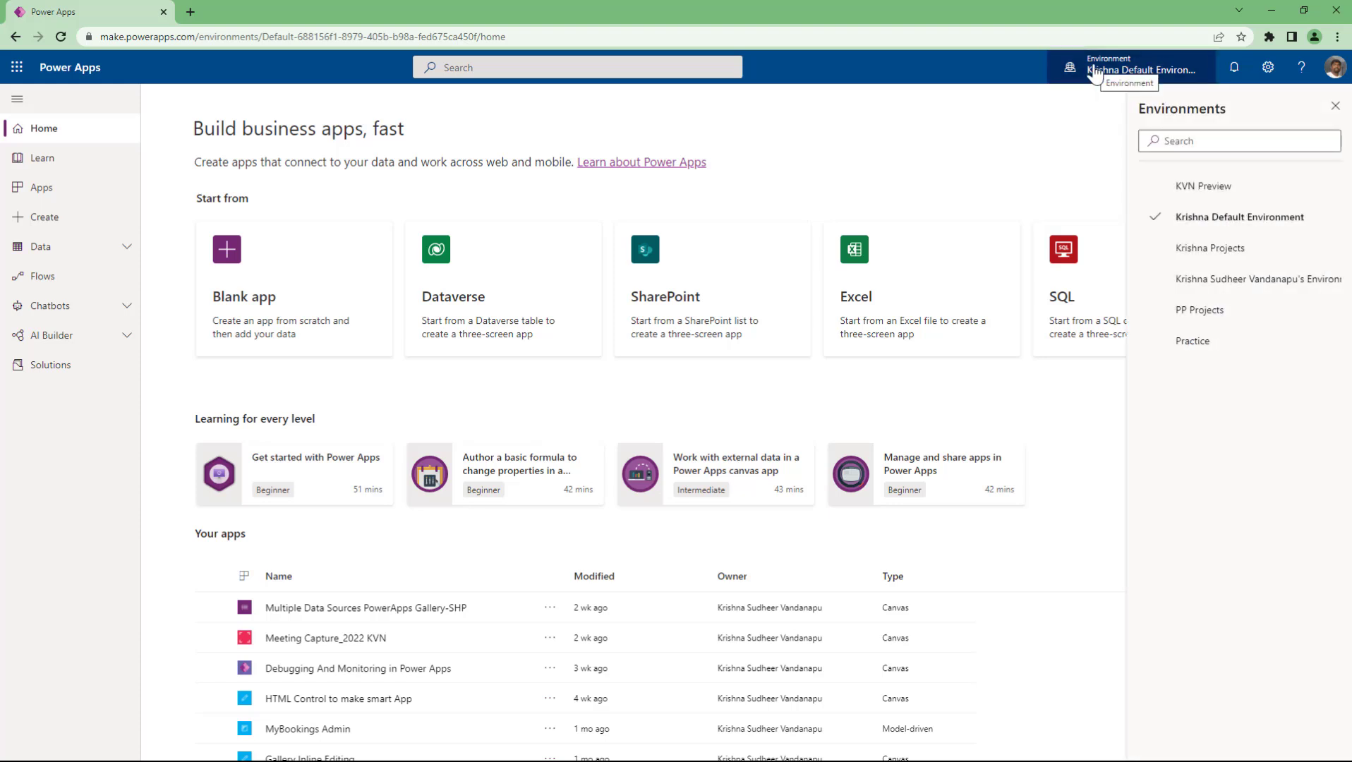
left_click(1095, 73)
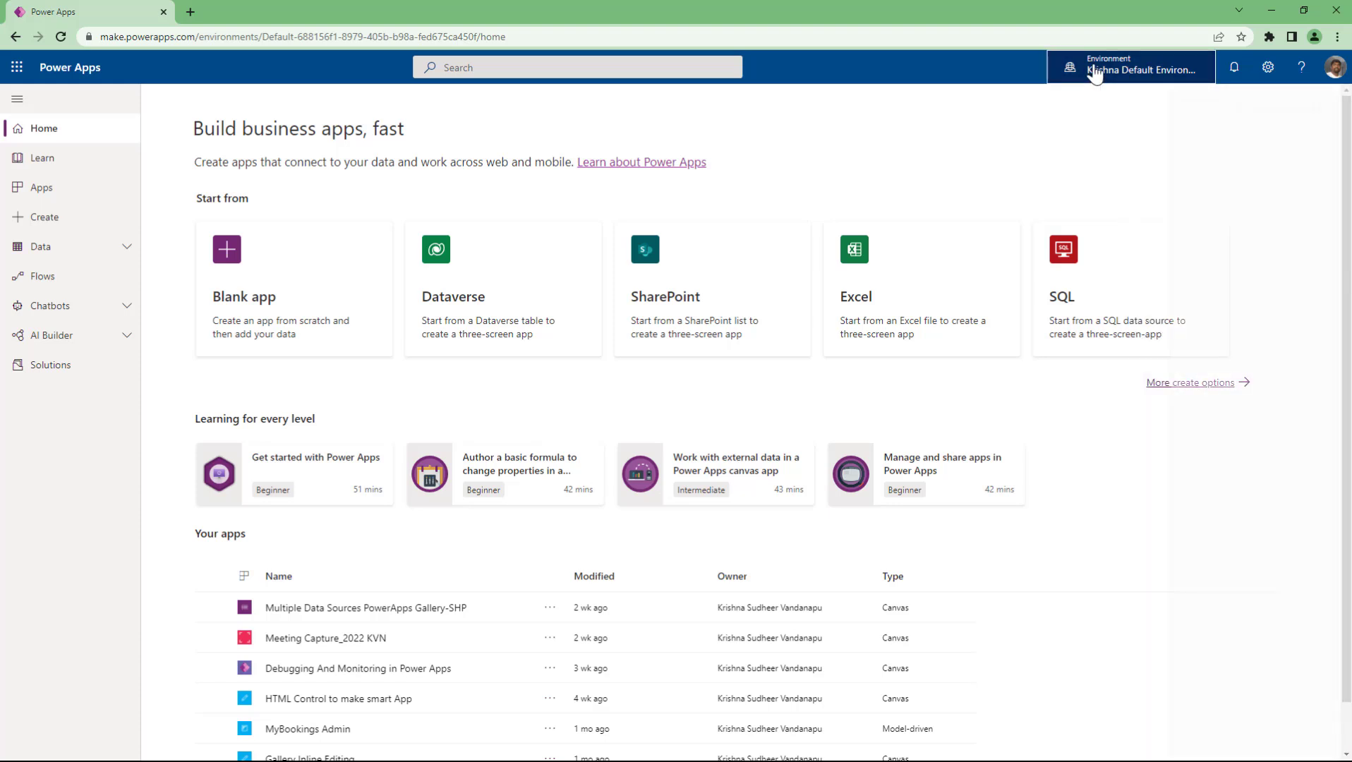
left_click(1095, 72)
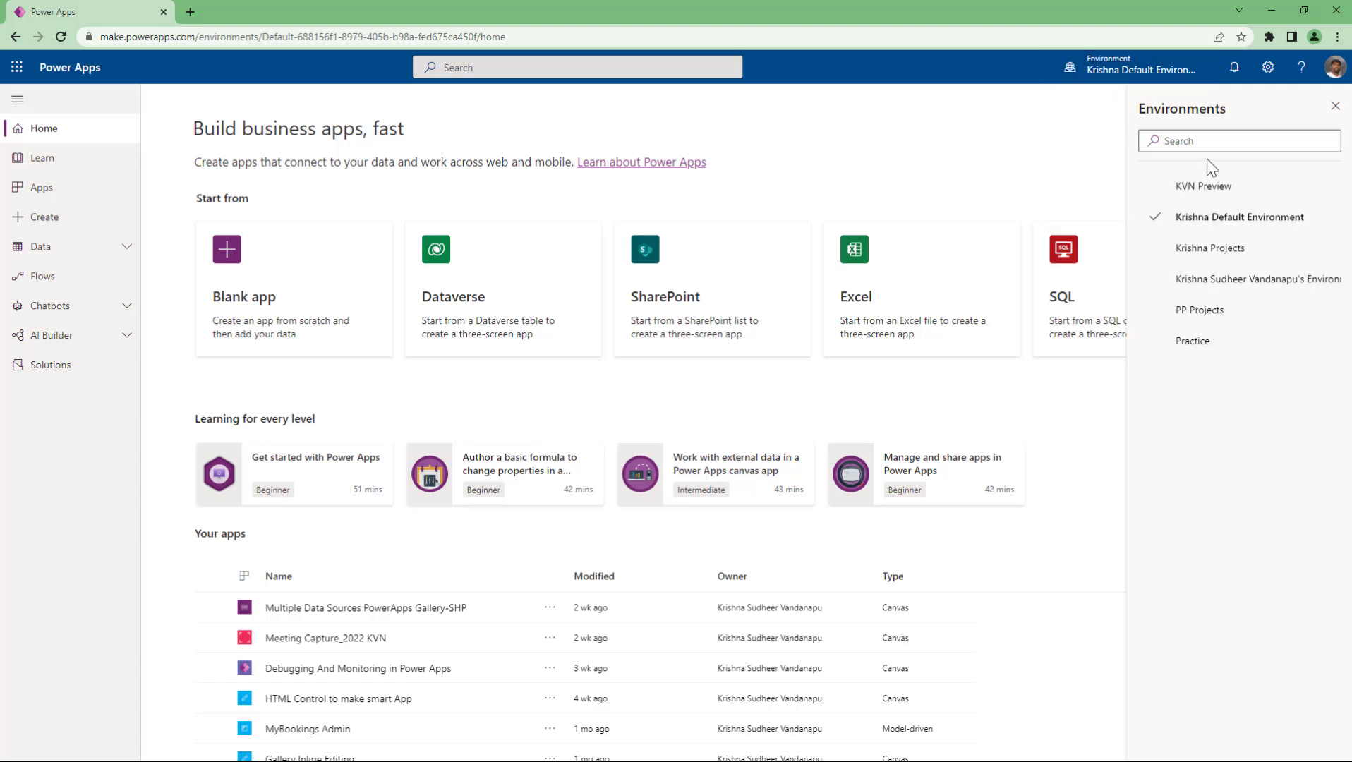
left_click(1335, 107)
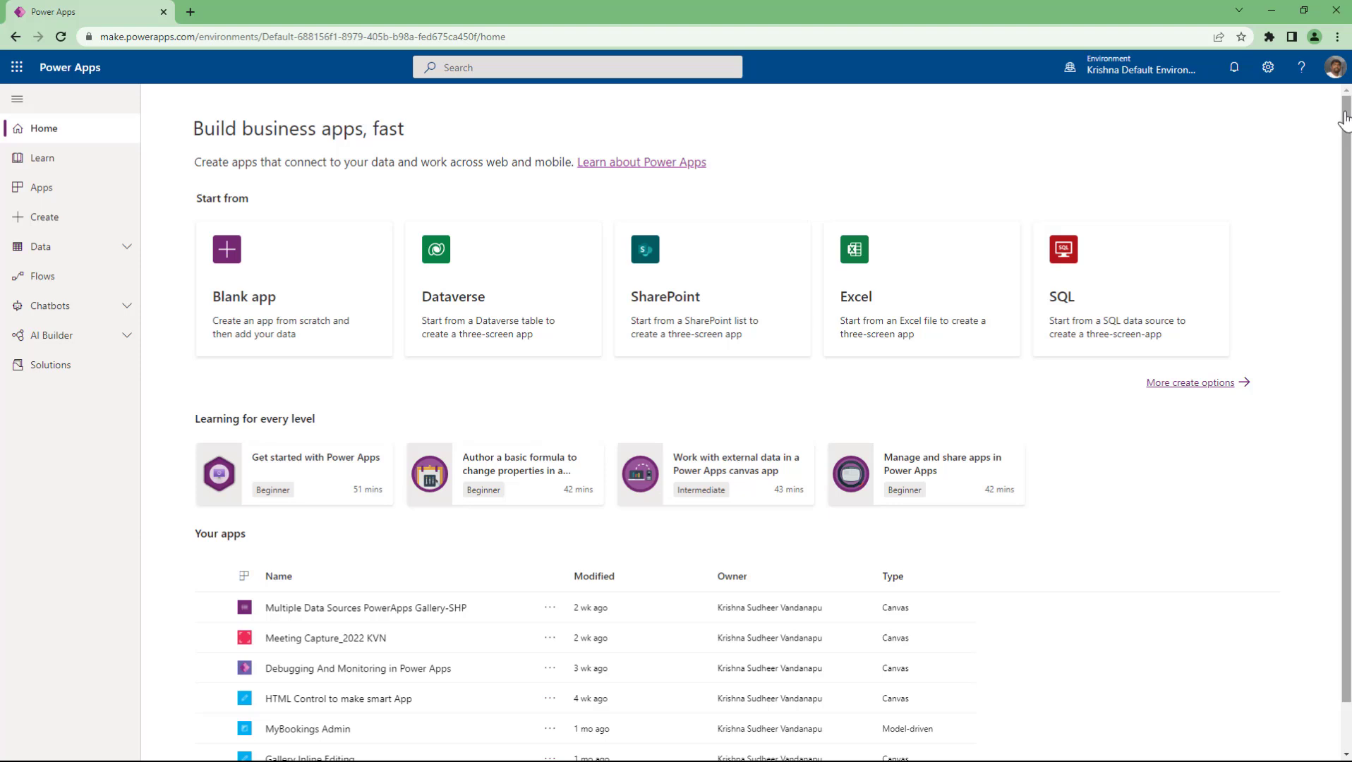
Step: Open the Power Platform admin center from the Power Apps settings and return to the Power Apps home page
left_click(1267, 71)
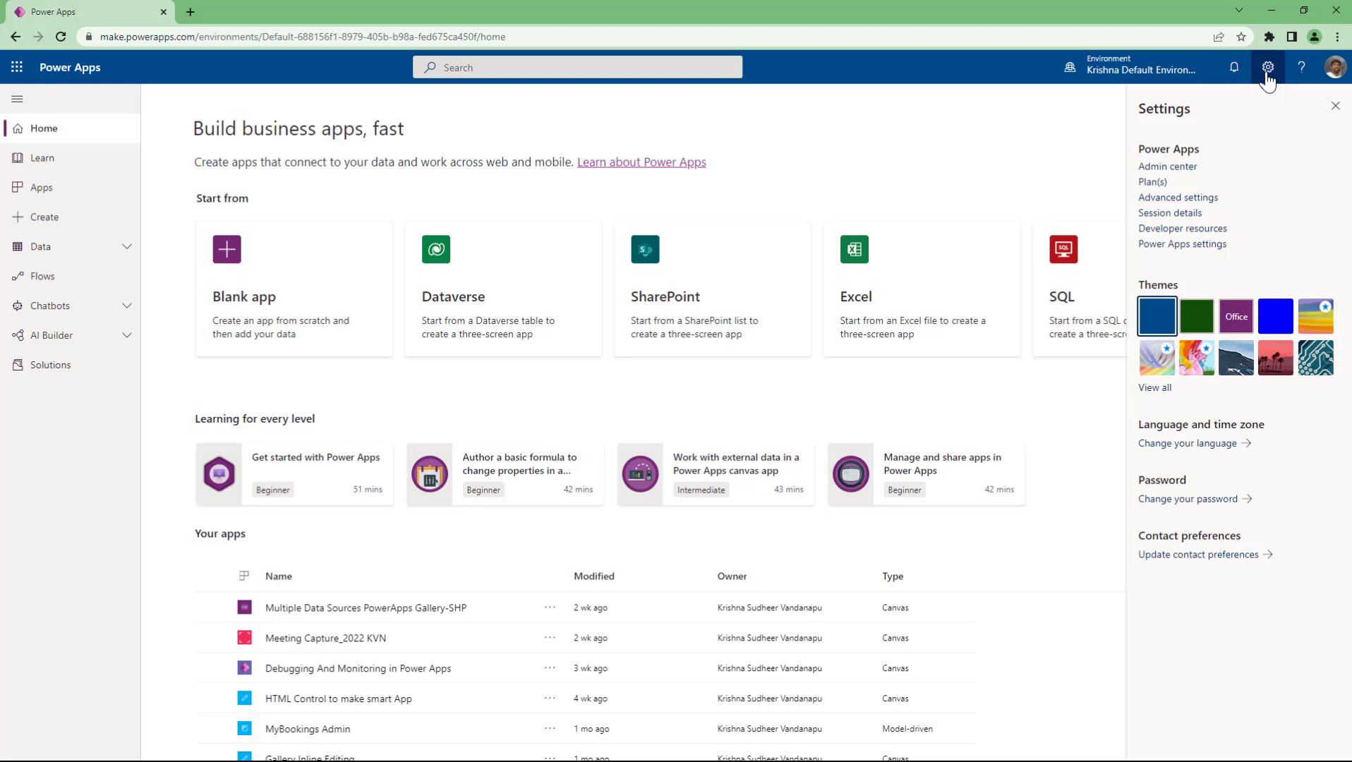
left_click(1167, 170)
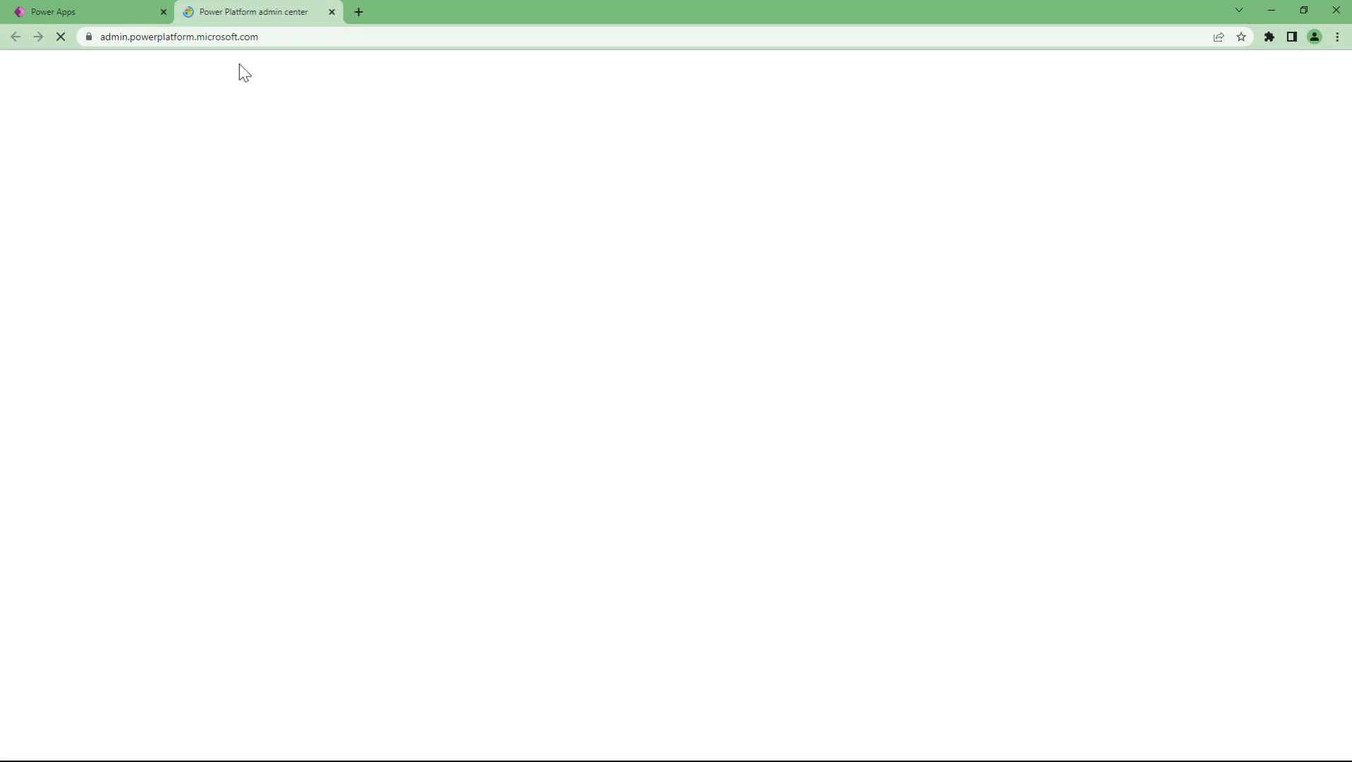
left_click(122, 10)
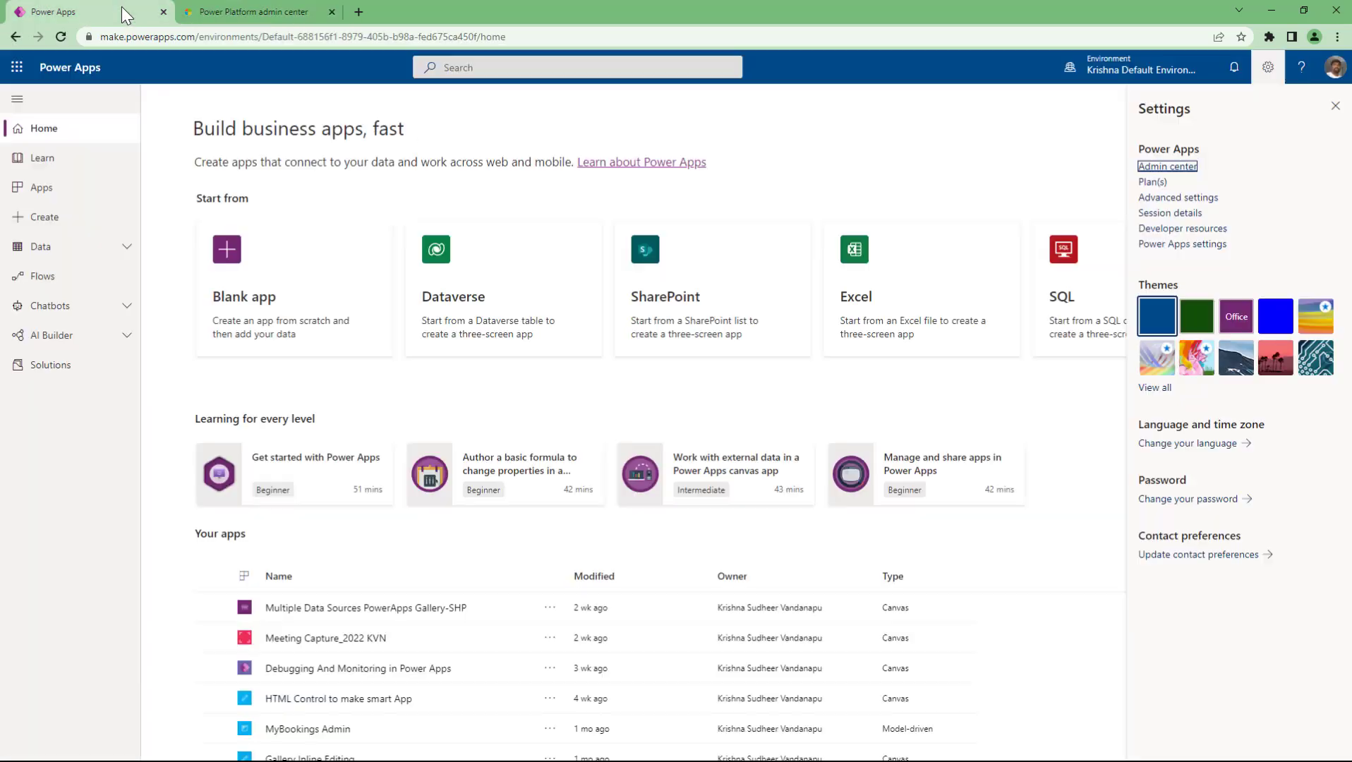
Step: Review the account's licence plans and the Dynamics 365 advanced settings page, closing each one after viewing
left_click(1154, 184)
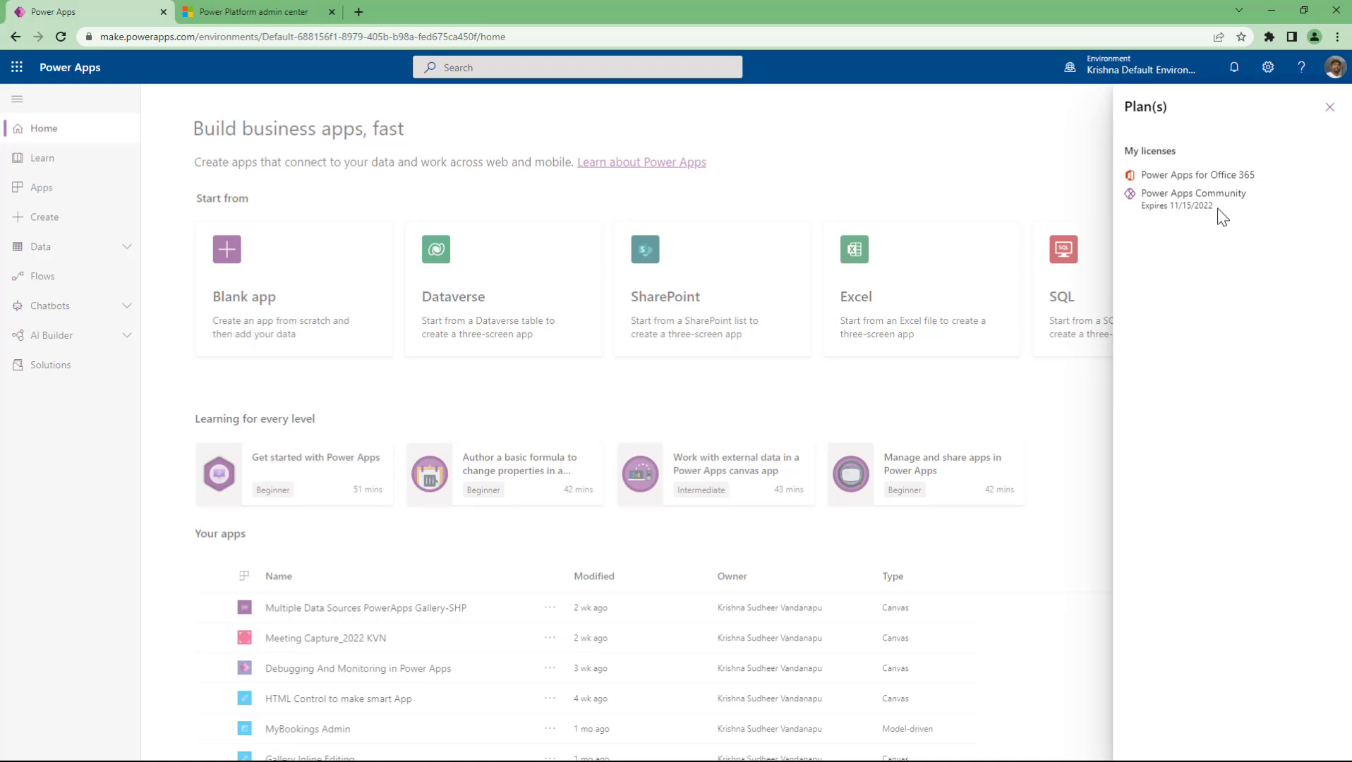
left_click(1329, 110)
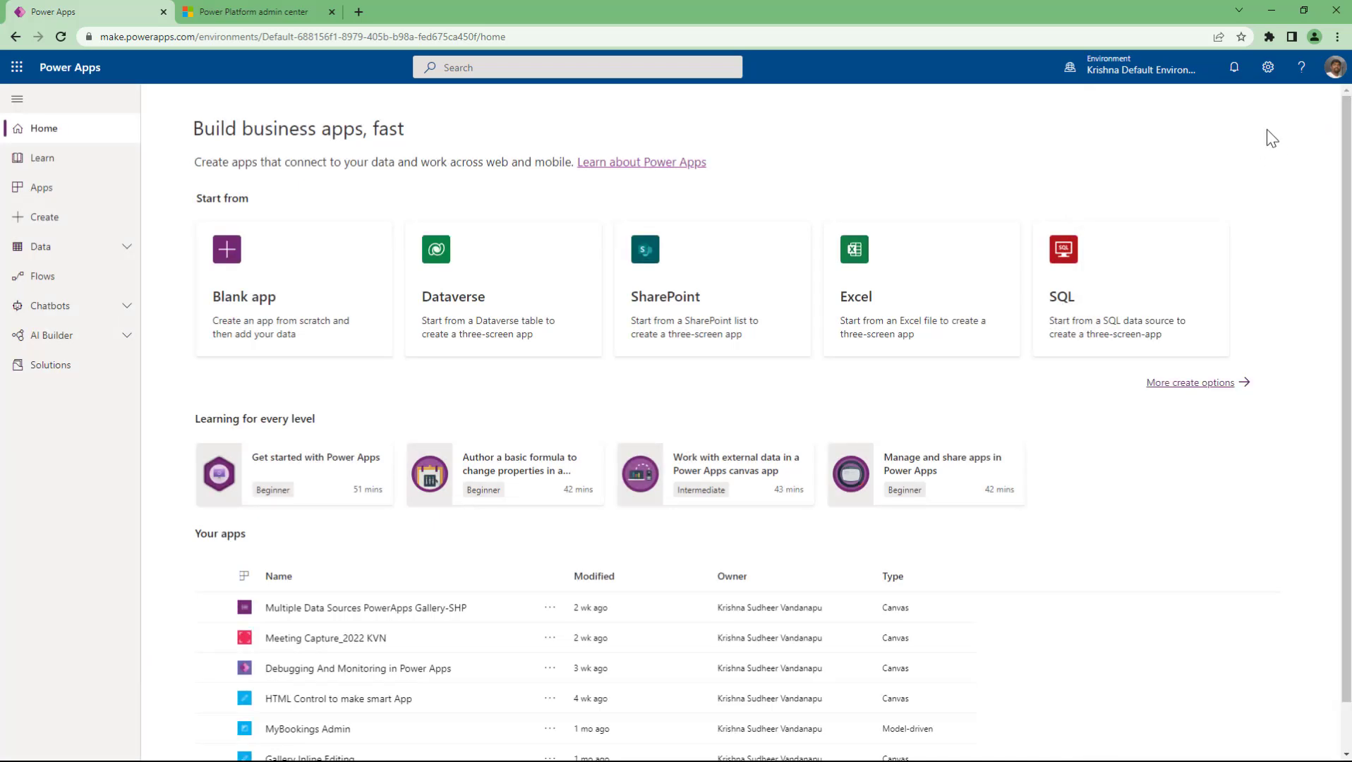
left_click(1268, 67)
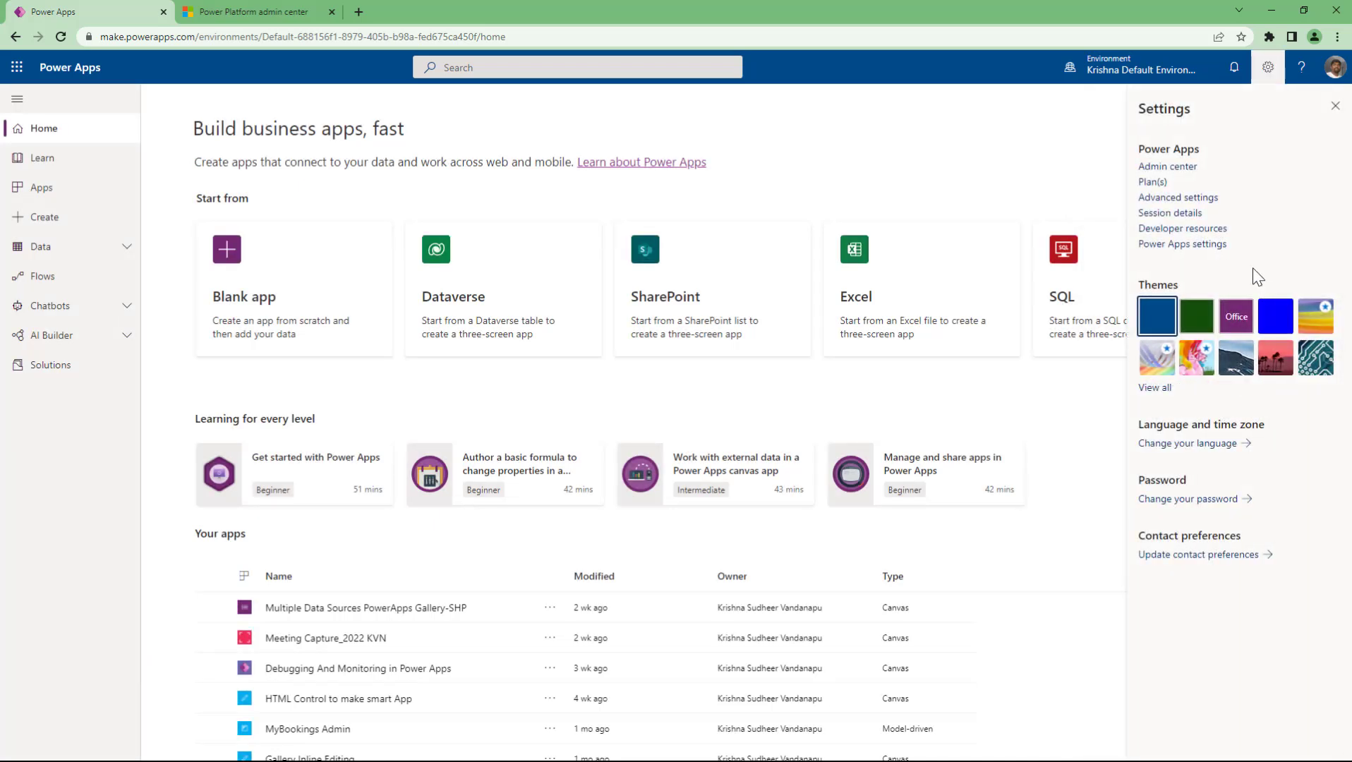
left_click(1175, 199)
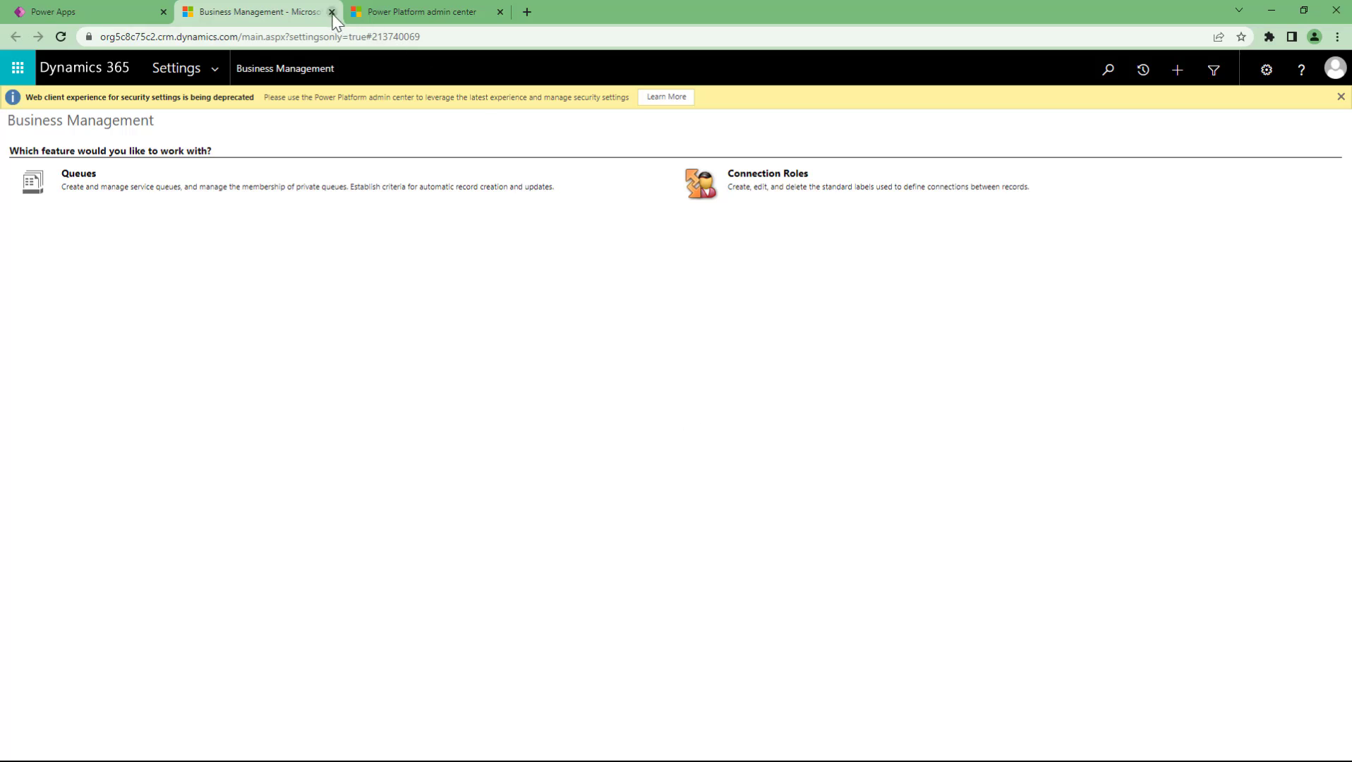
left_click(332, 12)
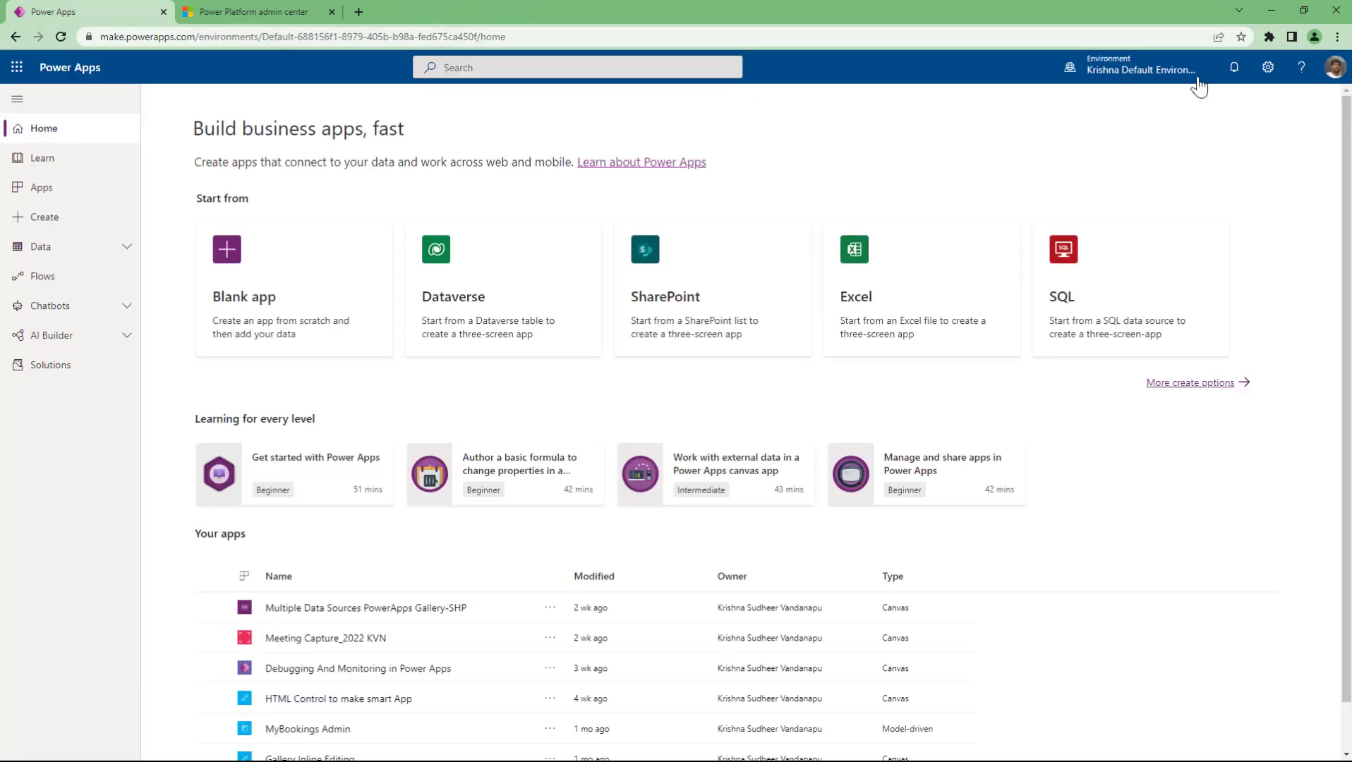
Step: Open the Power Apps session details and highlight the cluster geo name line to examine the environment's region
left_click(1267, 68)
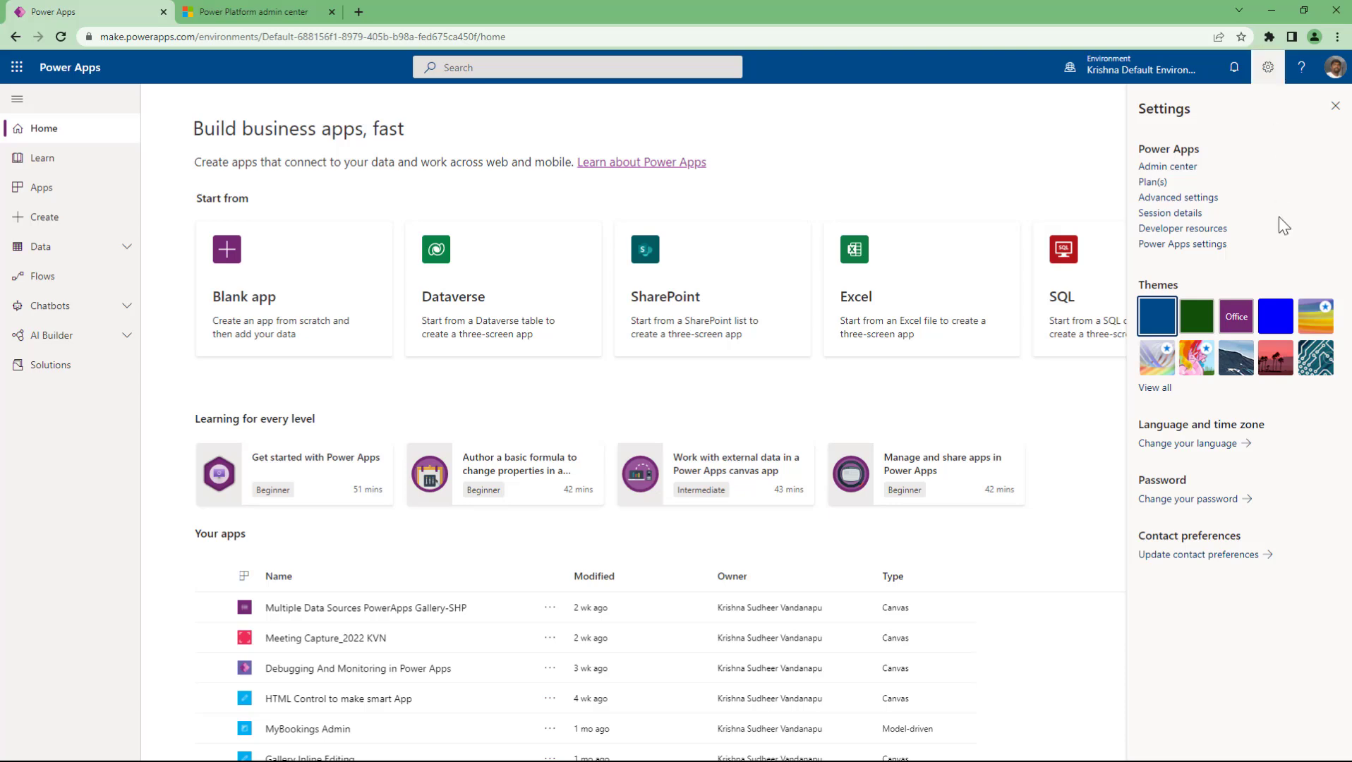
left_click(1177, 218)
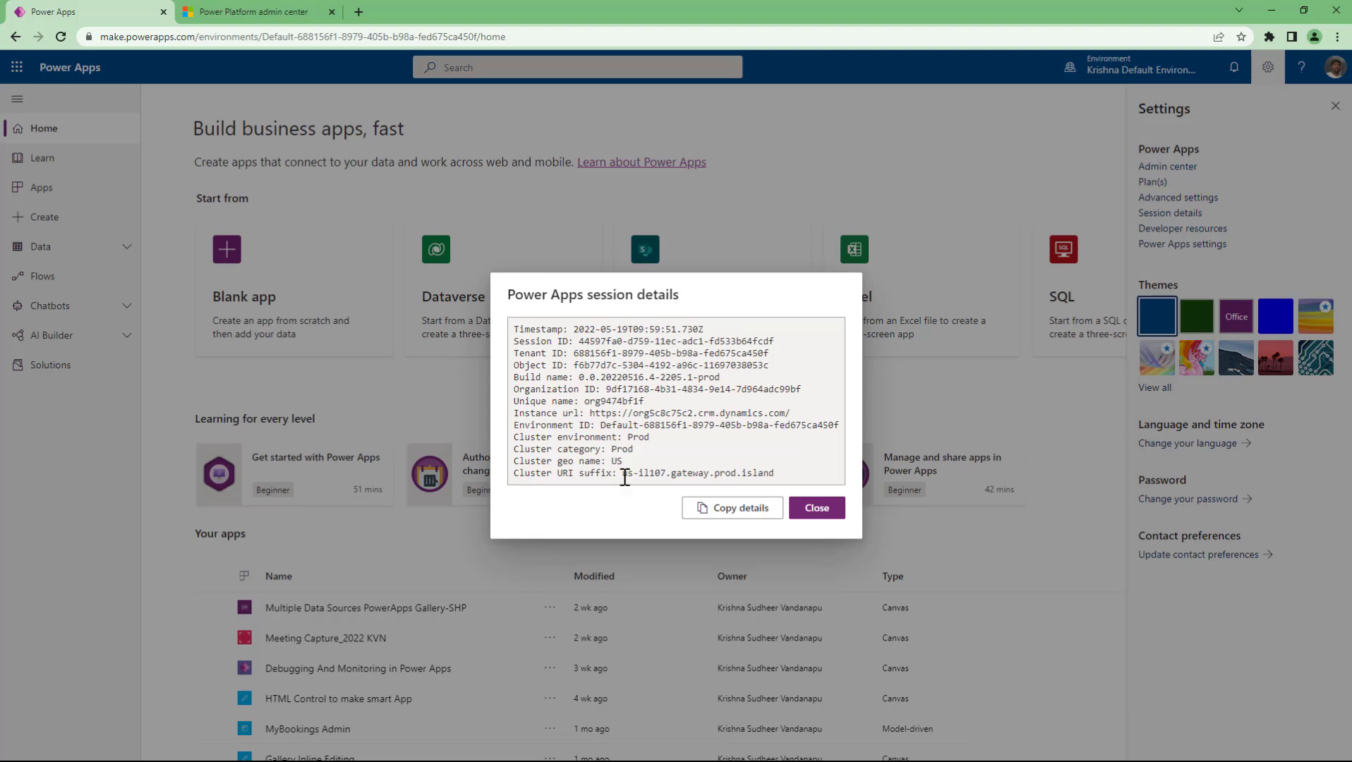
left_click_drag(622, 473, 634, 474)
left_click_drag(513, 460, 635, 464)
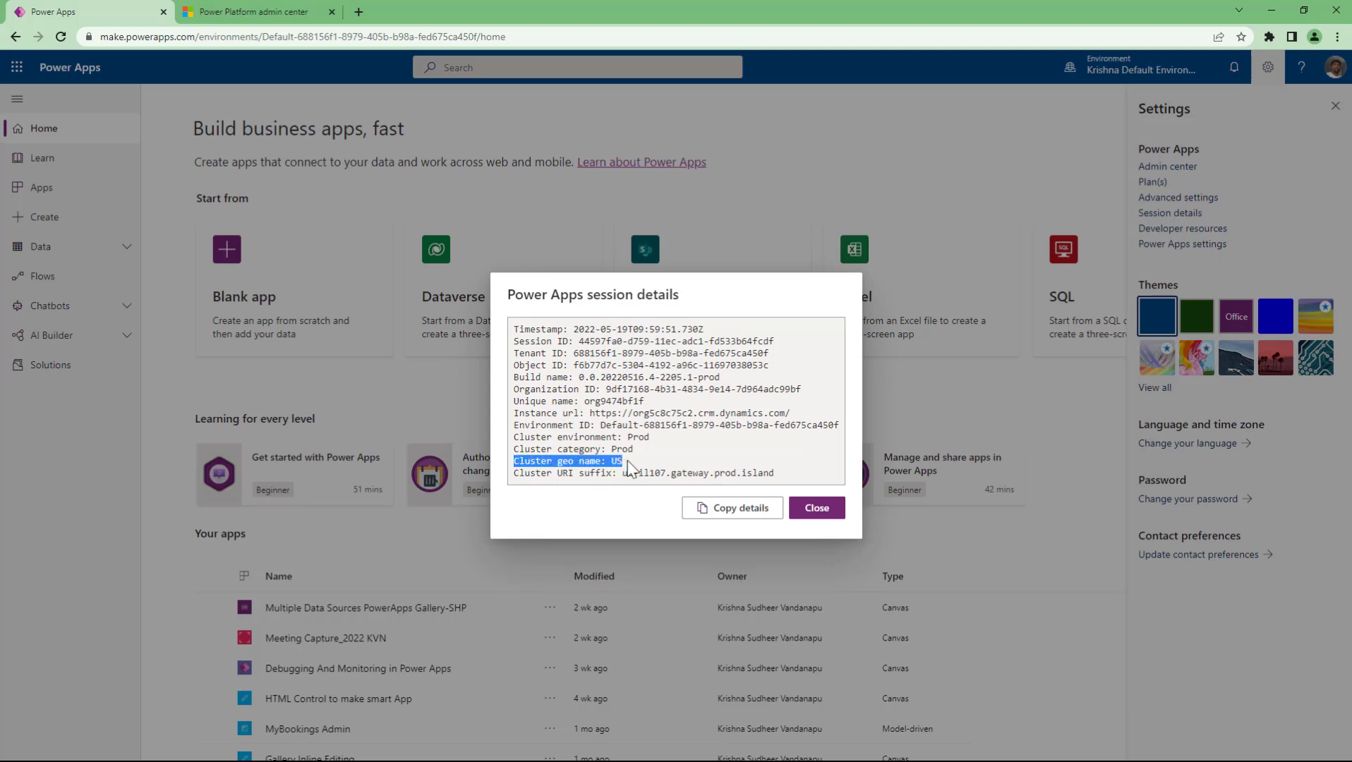
left_click(674, 469)
double_click(617, 460)
triple_click(598, 461)
left_click(621, 468)
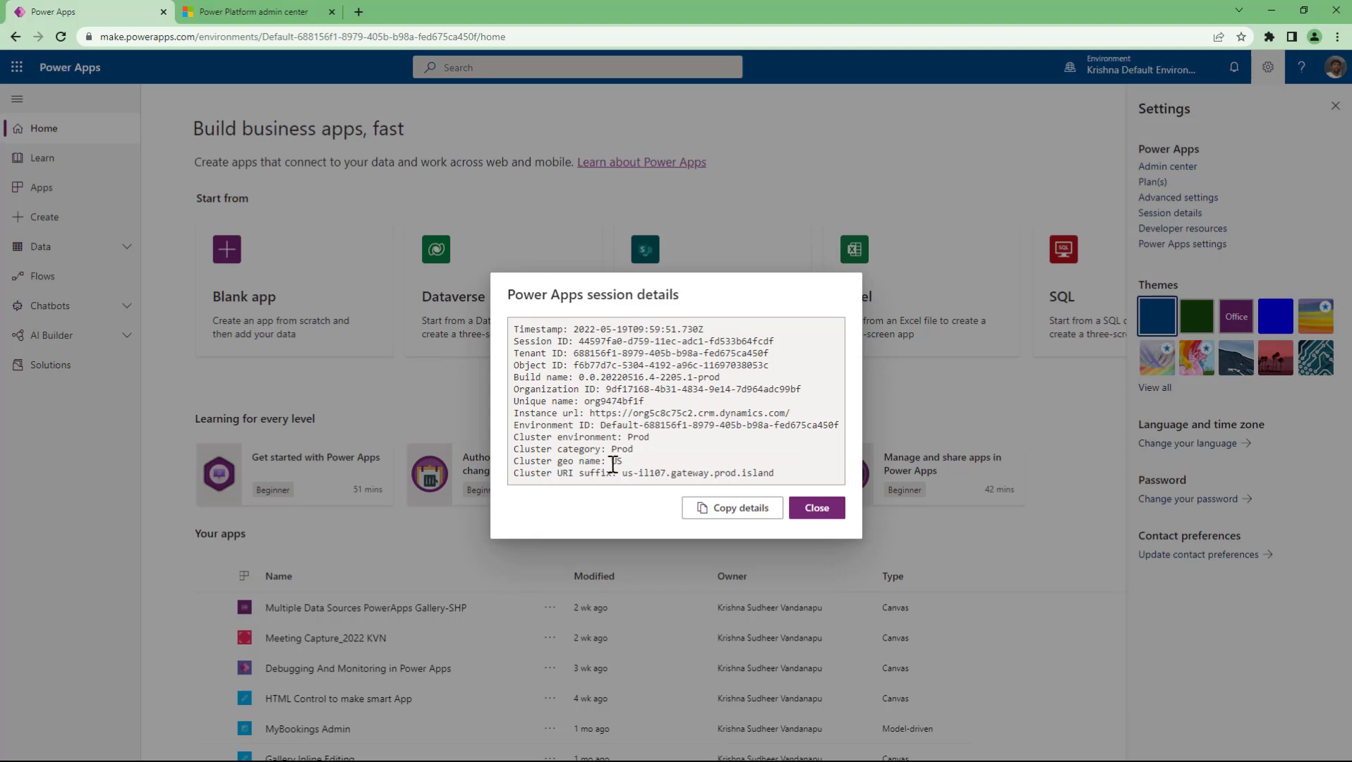
triple_click(505, 465)
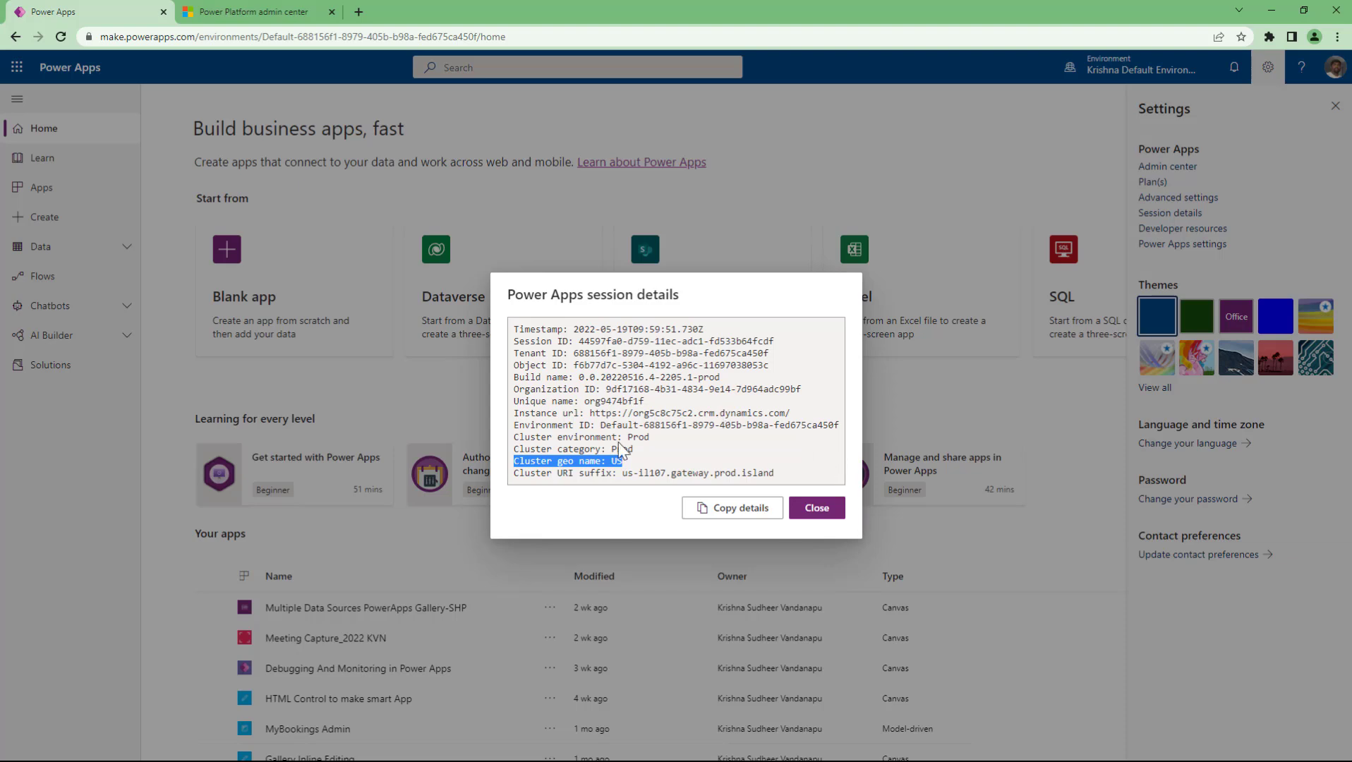
left_click(643, 459)
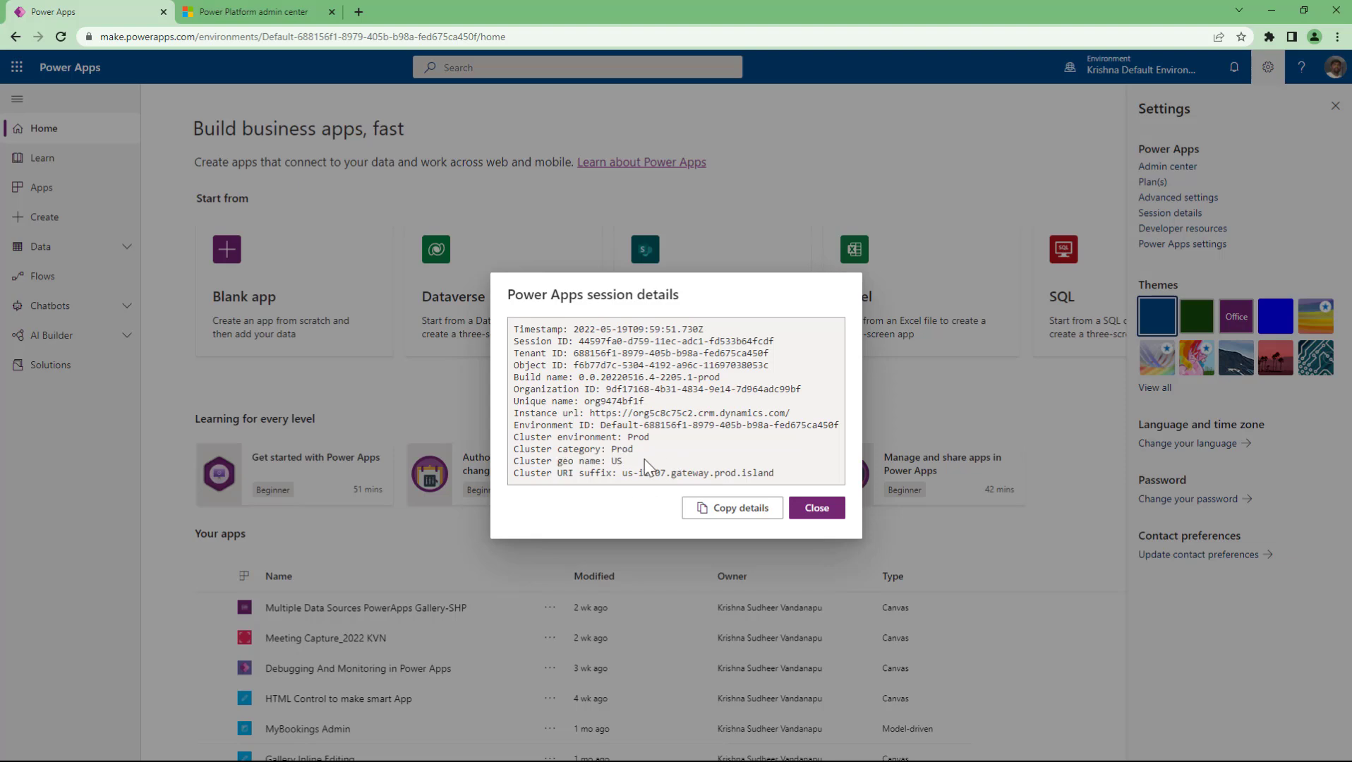
Step: Highlight the cluster environment and category lines and the full text of the session details, and close the dialog
left_click_drag(648, 451, 519, 440)
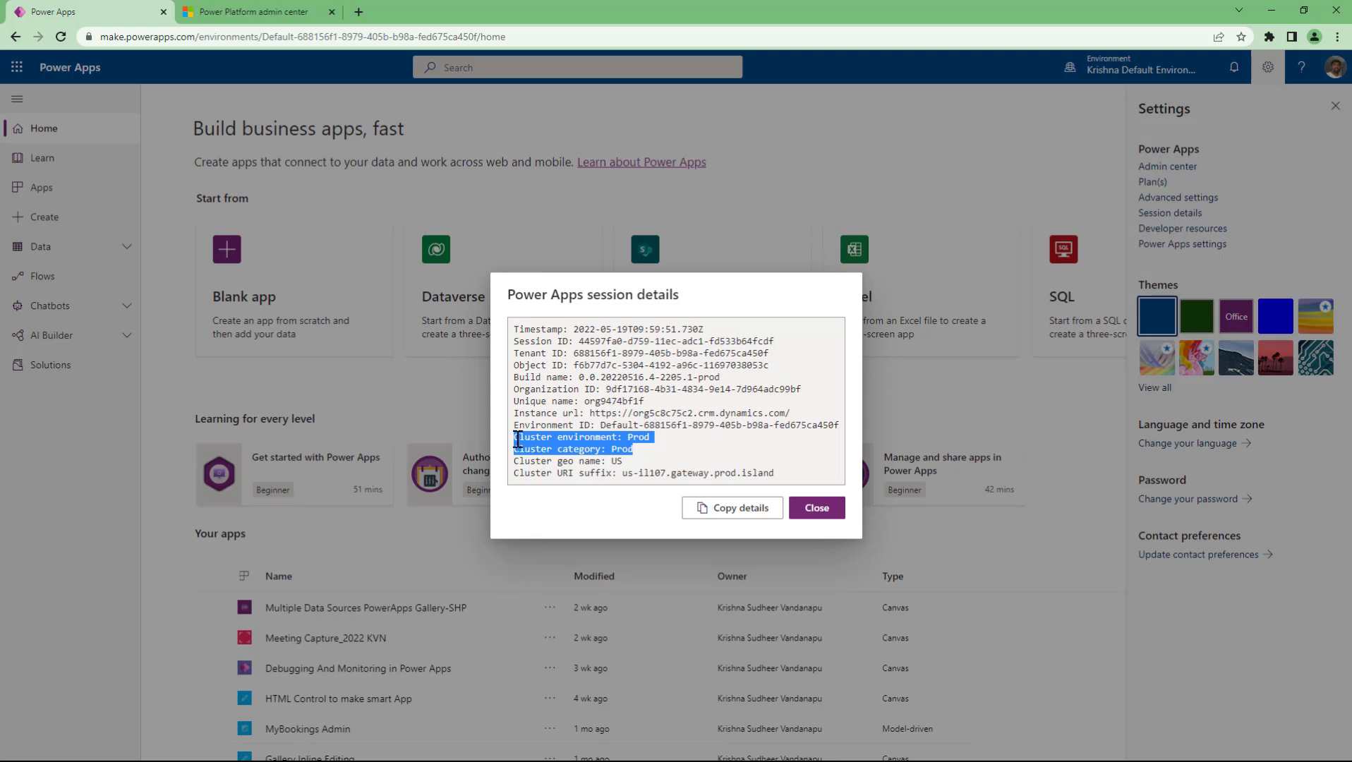
left_click(751, 439)
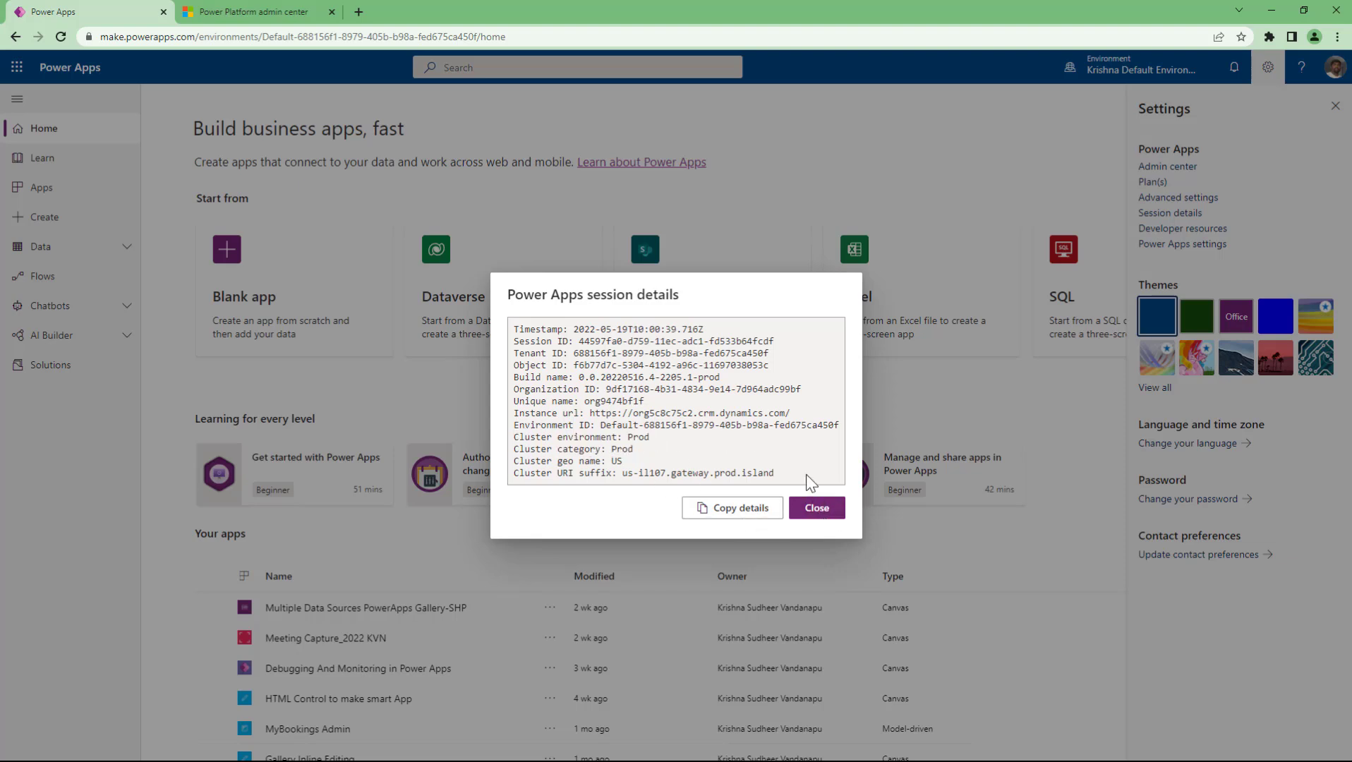
left_click_drag(794, 476, 509, 322)
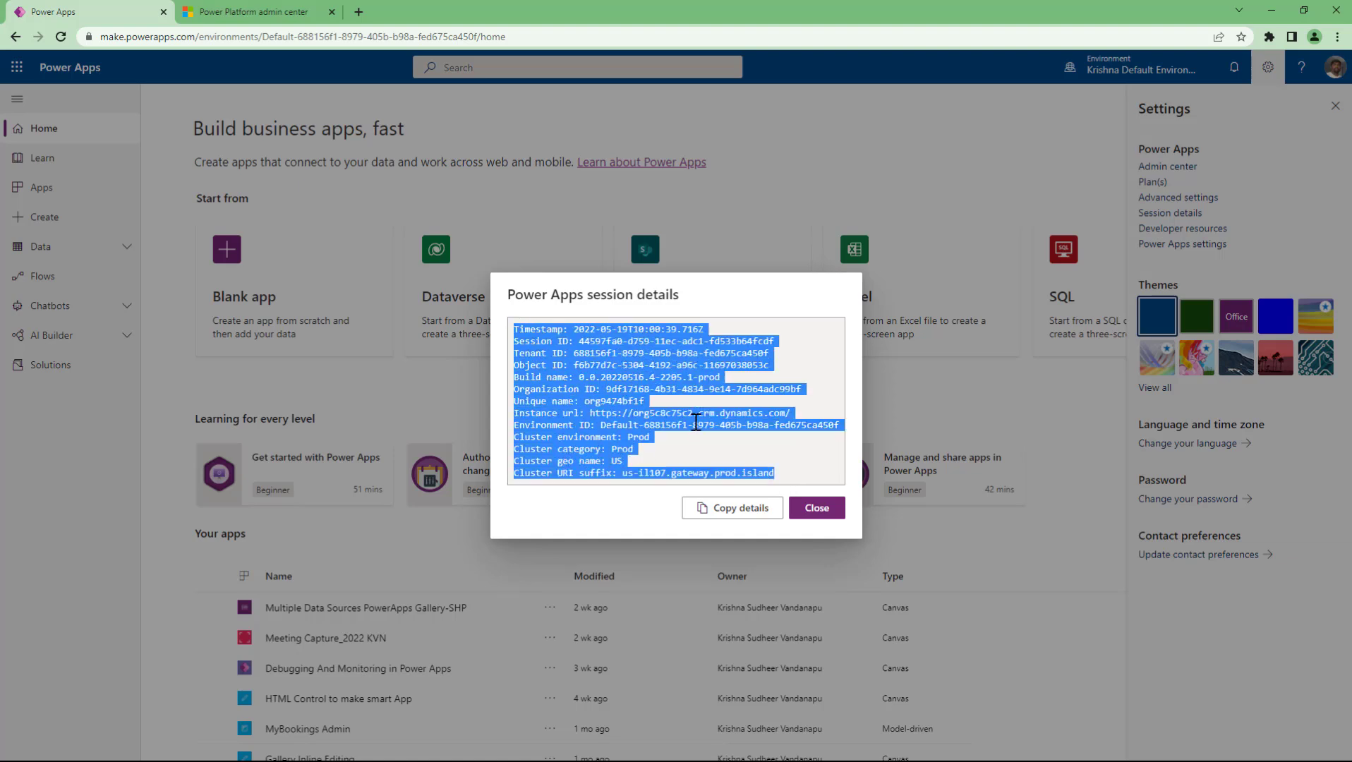
left_click(698, 448)
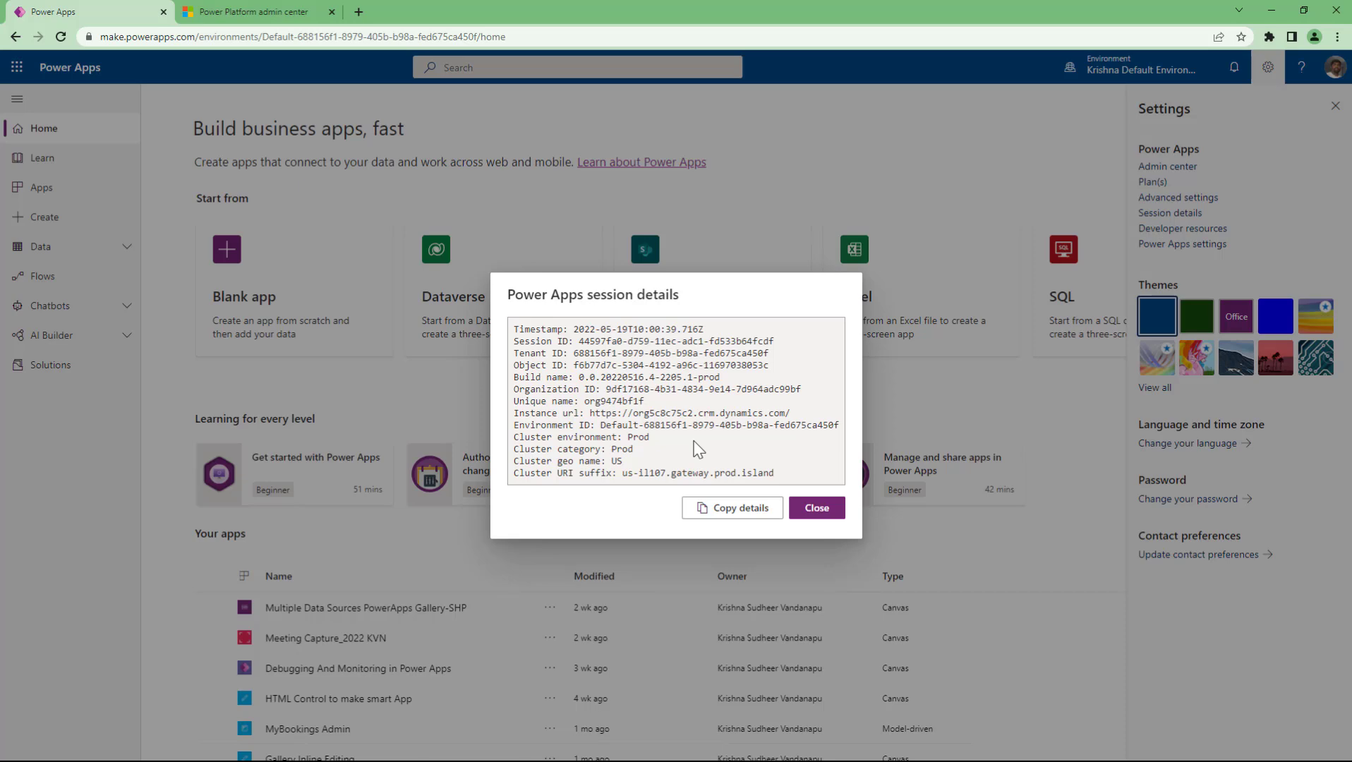
left_click(817, 507)
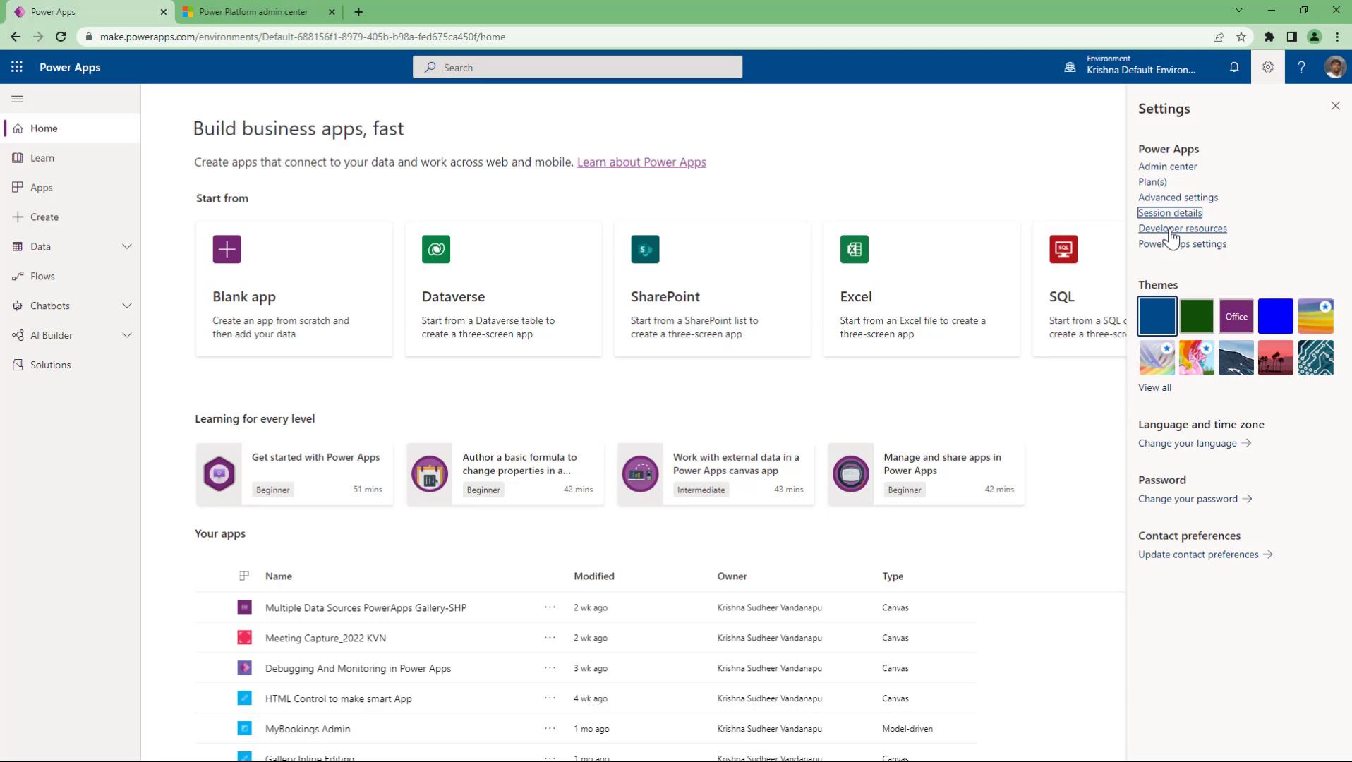
Step: View the developer resources with the environment identifiers, API endpoints and documentation links, and close them
left_click(1181, 228)
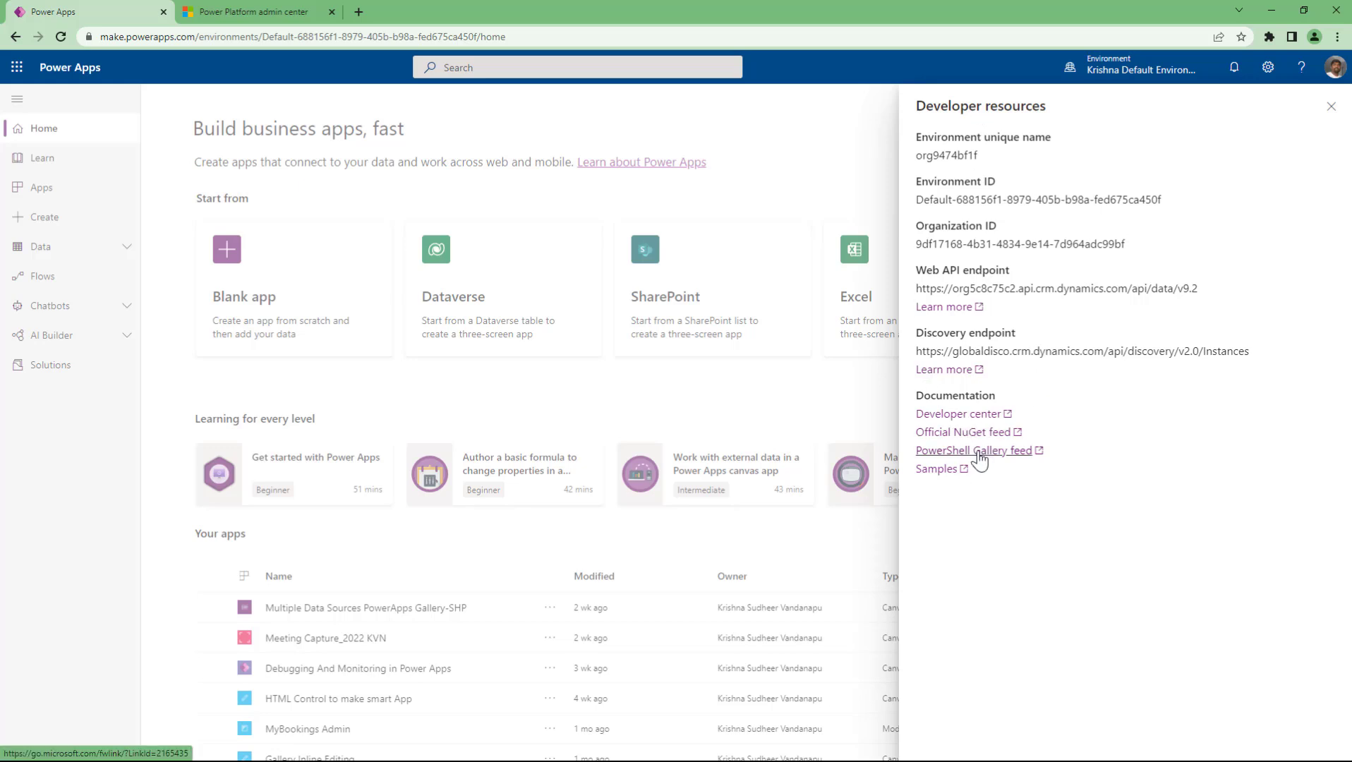
left_click(1331, 107)
Step: Open the Power Apps settings and browse the available display languages without choosing another one
left_click(1270, 68)
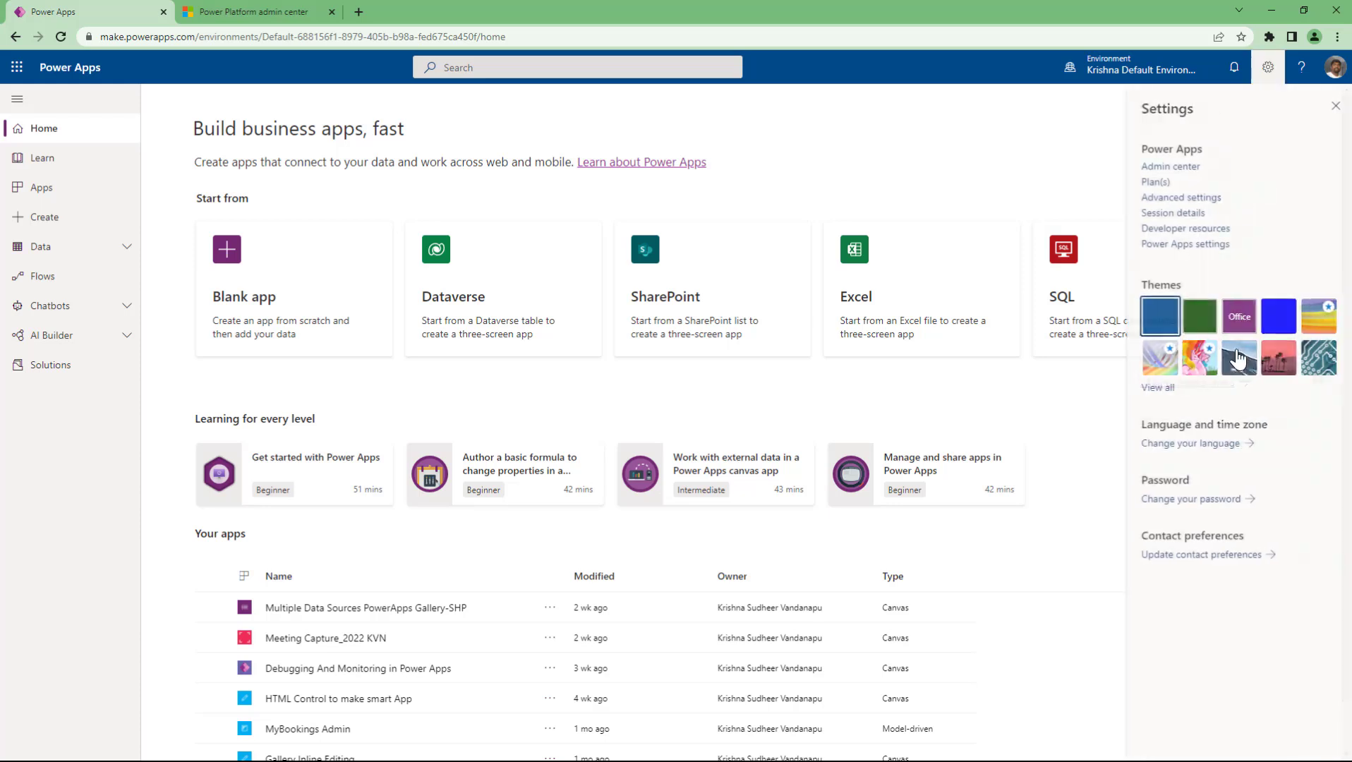
left_click(1186, 248)
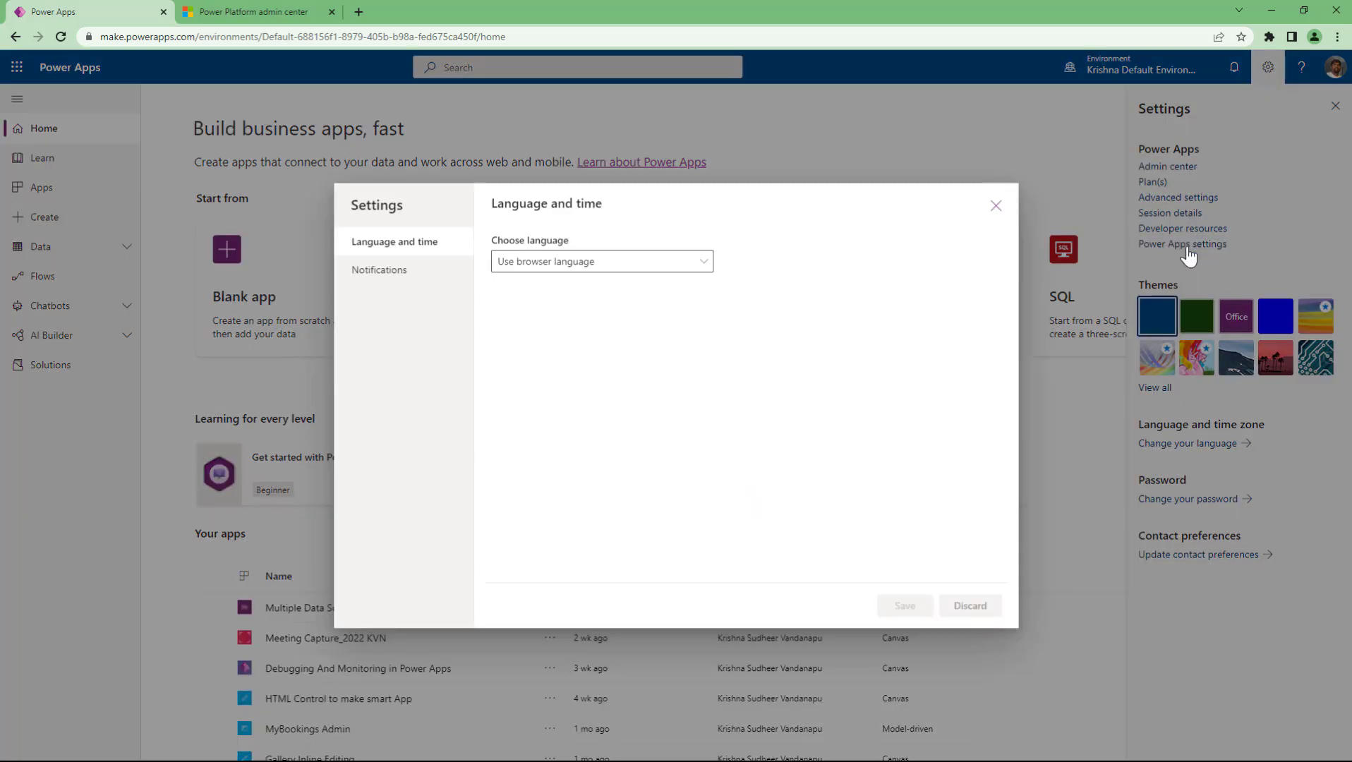
left_click(678, 264)
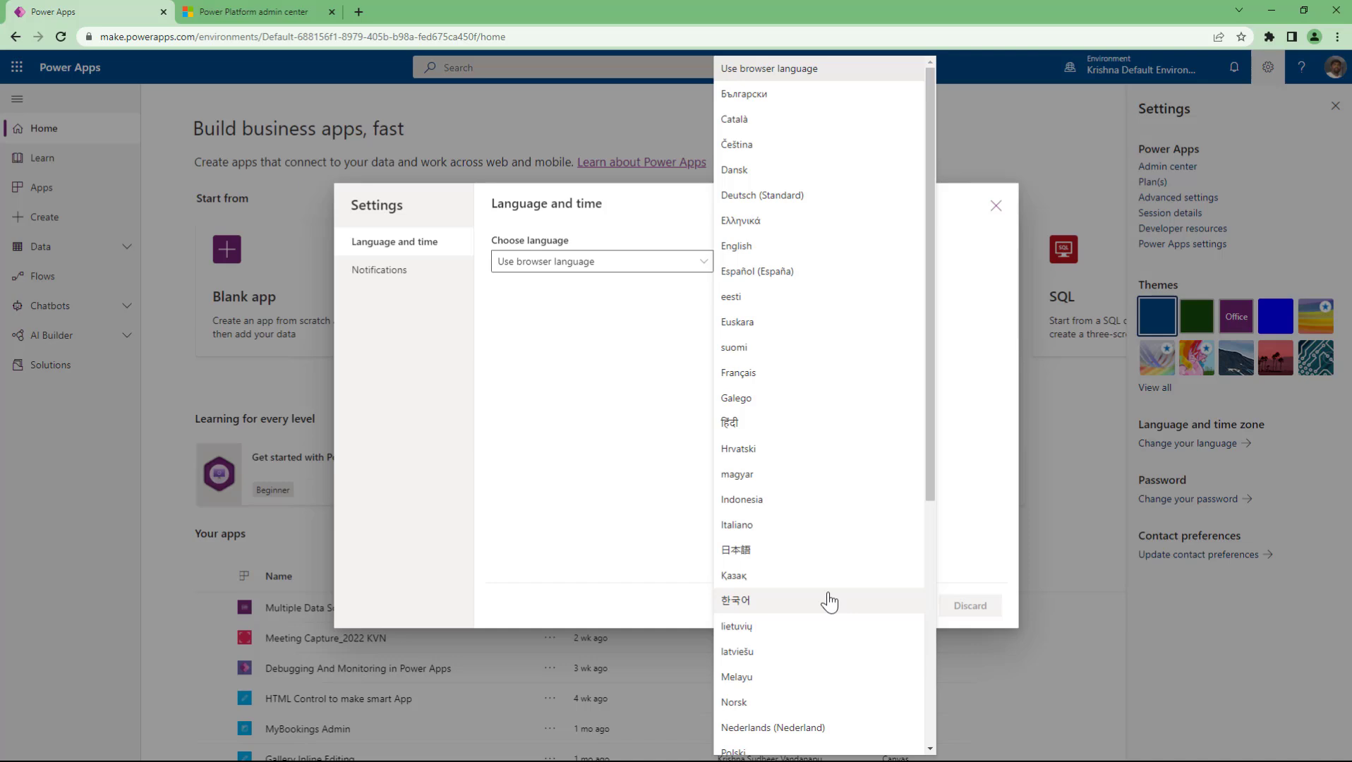
scroll(829, 602, "down", 5)
scroll(829, 601, "up", 5)
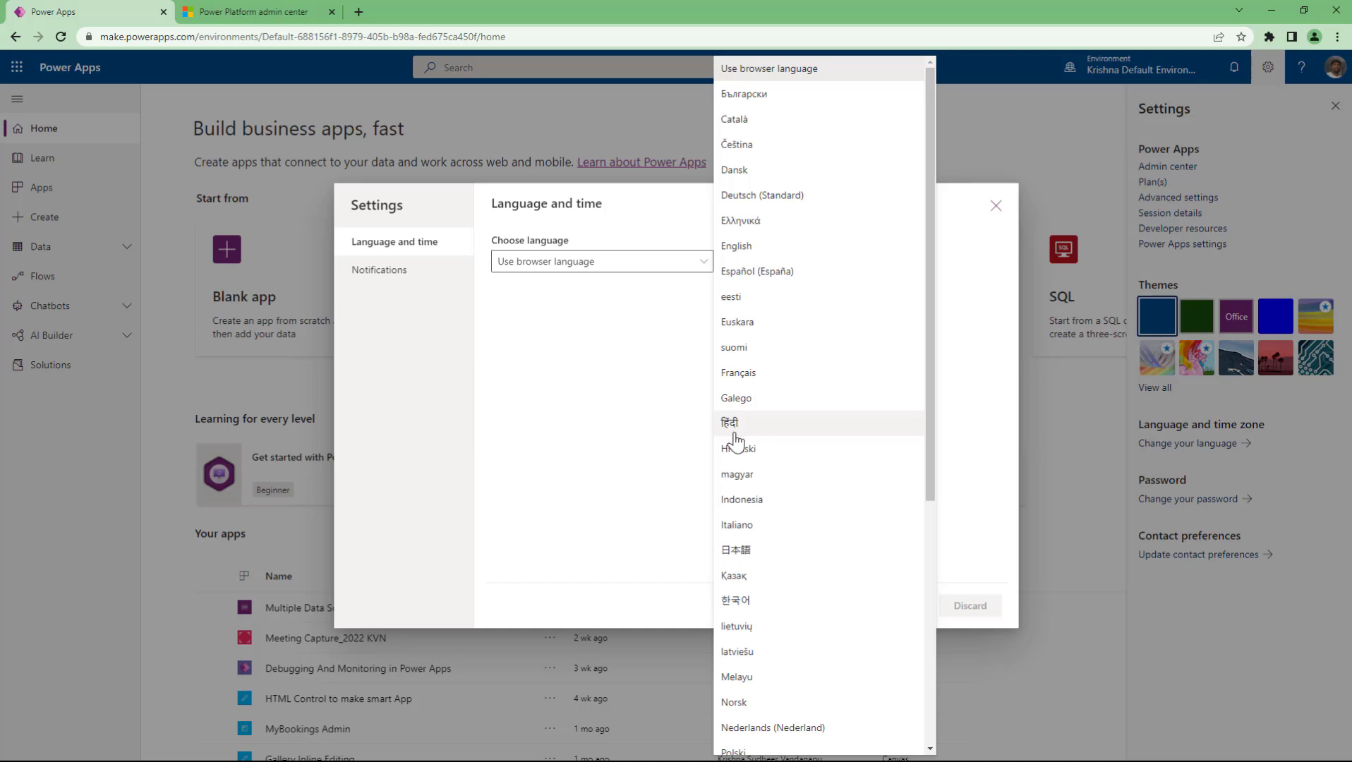
left_click(552, 357)
Step: In the notification settings, set the newsletter country to United States with the subscription on, save, and close all settings
left_click(399, 281)
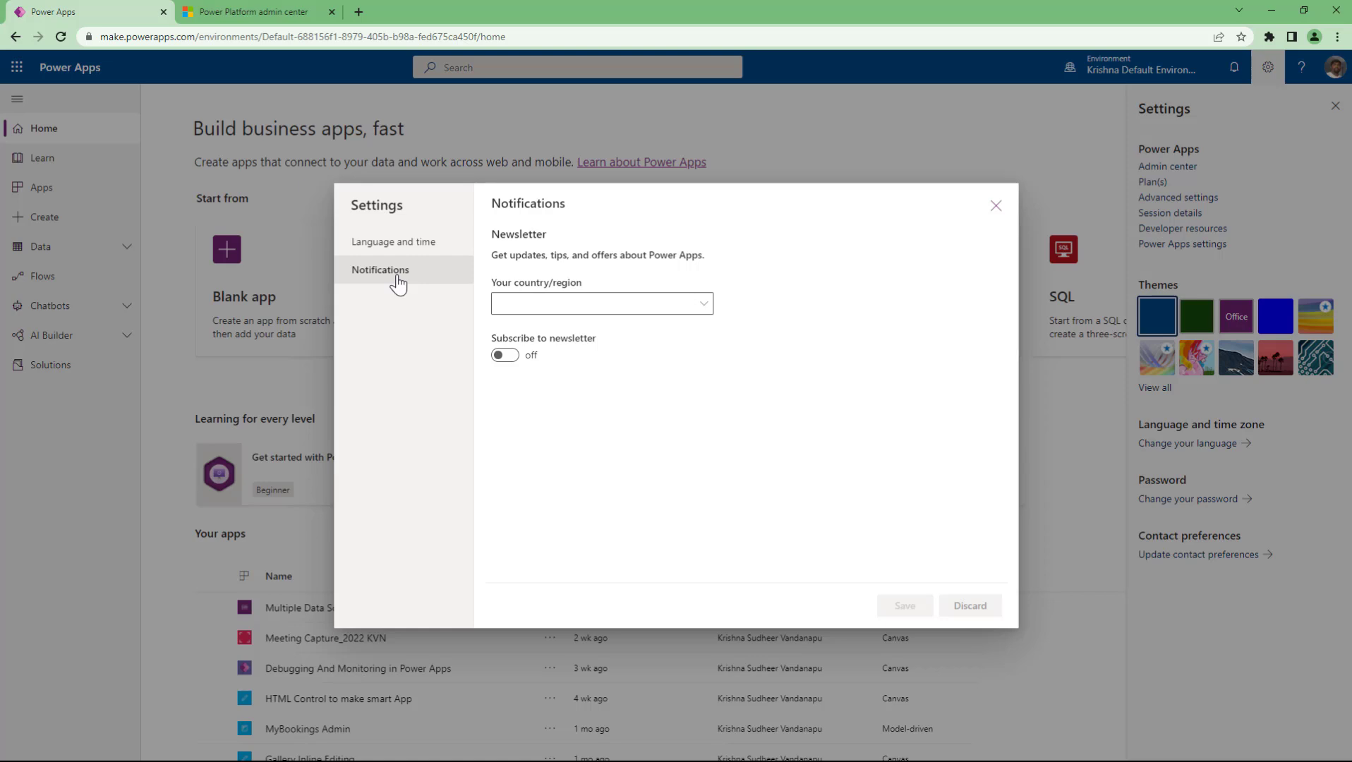
left_click(652, 309)
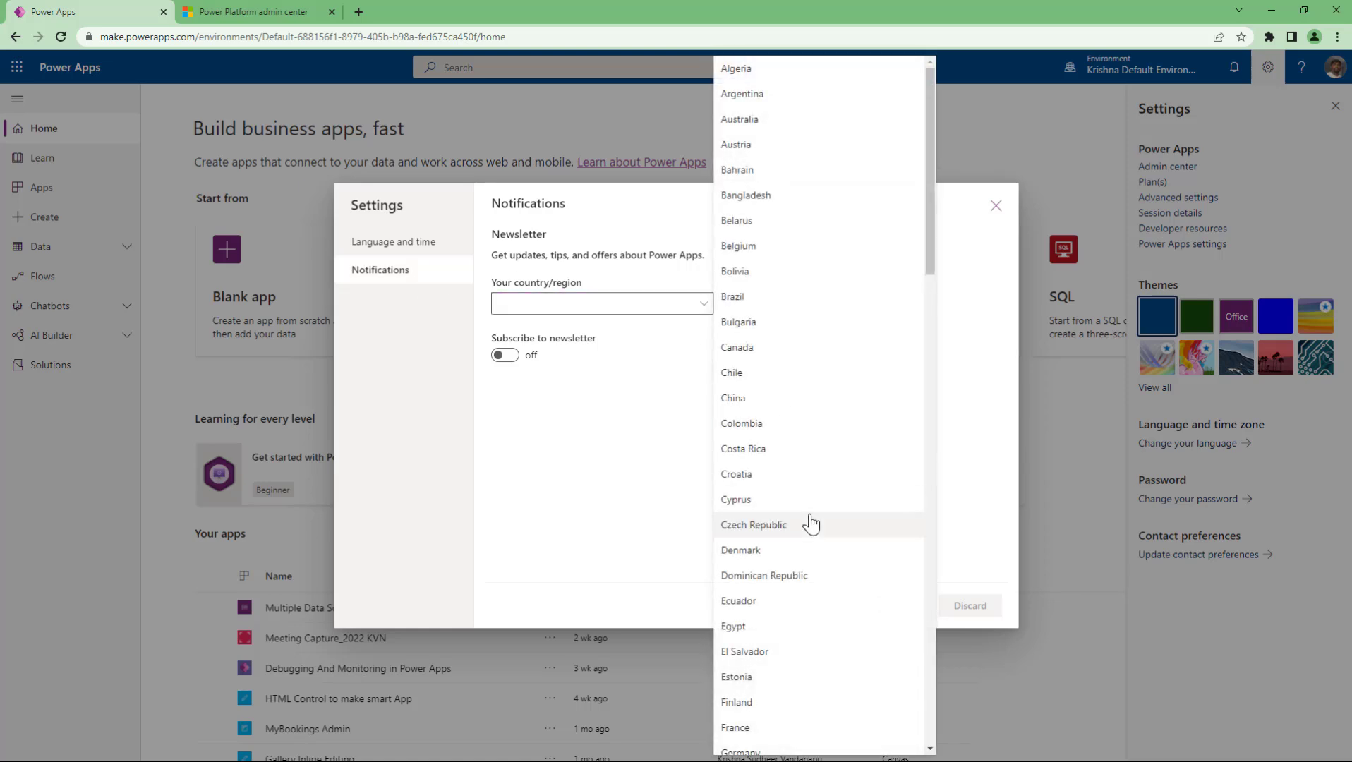
scroll(811, 523, "down", 20)
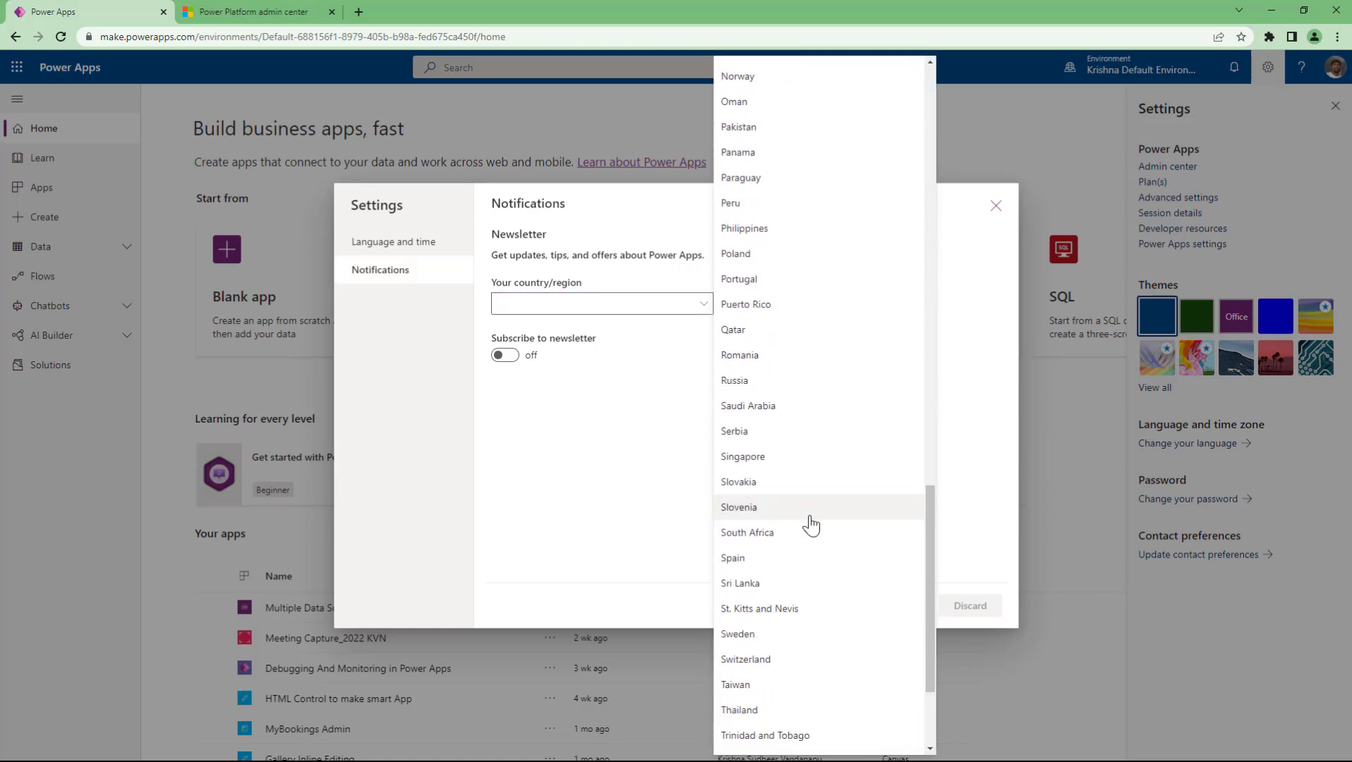
scroll(811, 523, "down", 5)
left_click(760, 692)
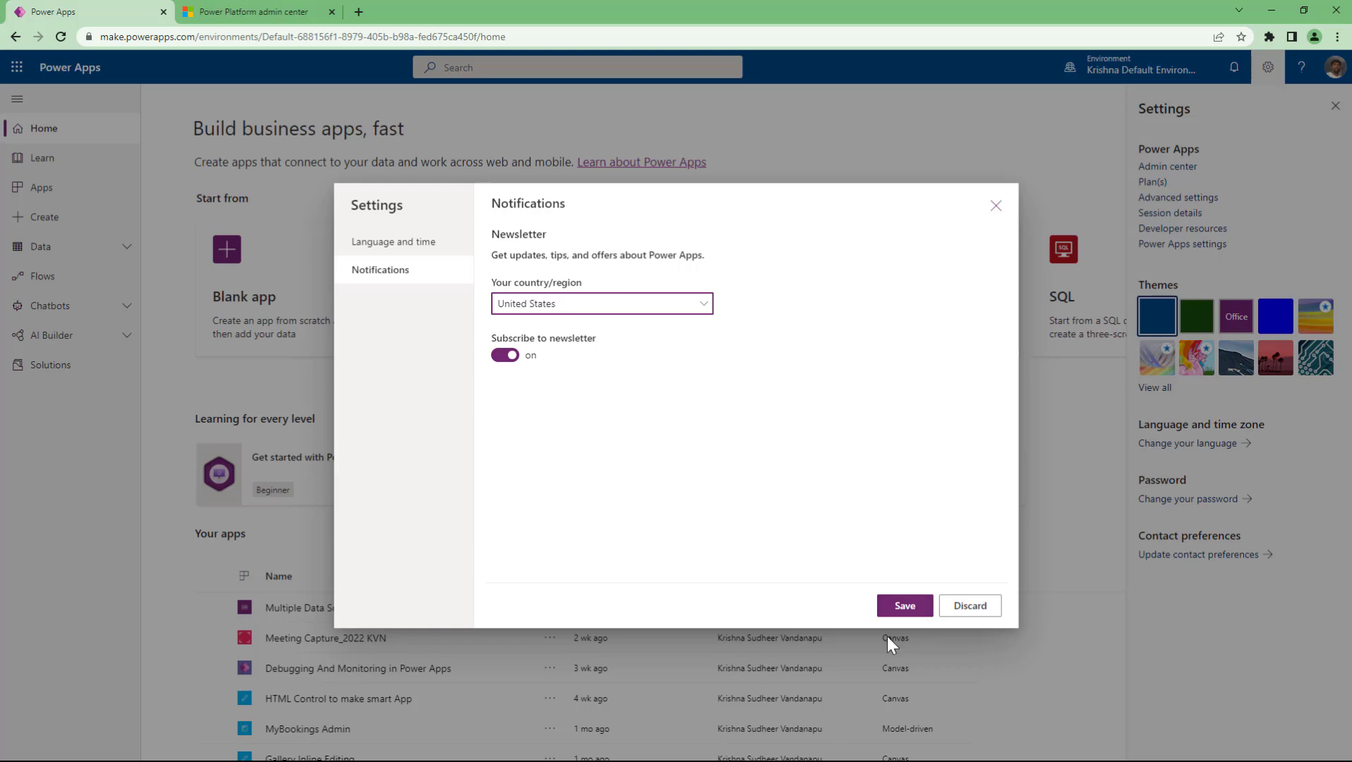
left_click(906, 618)
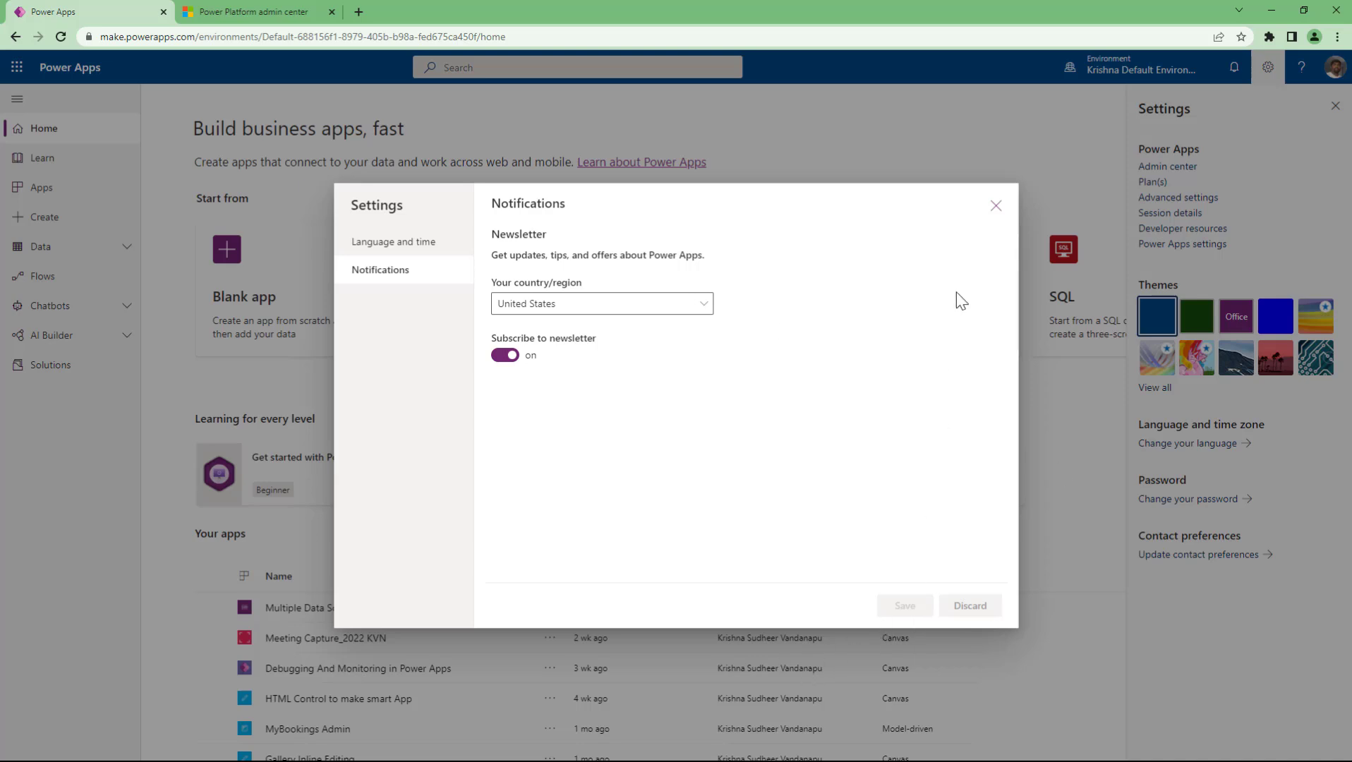
left_click(995, 208)
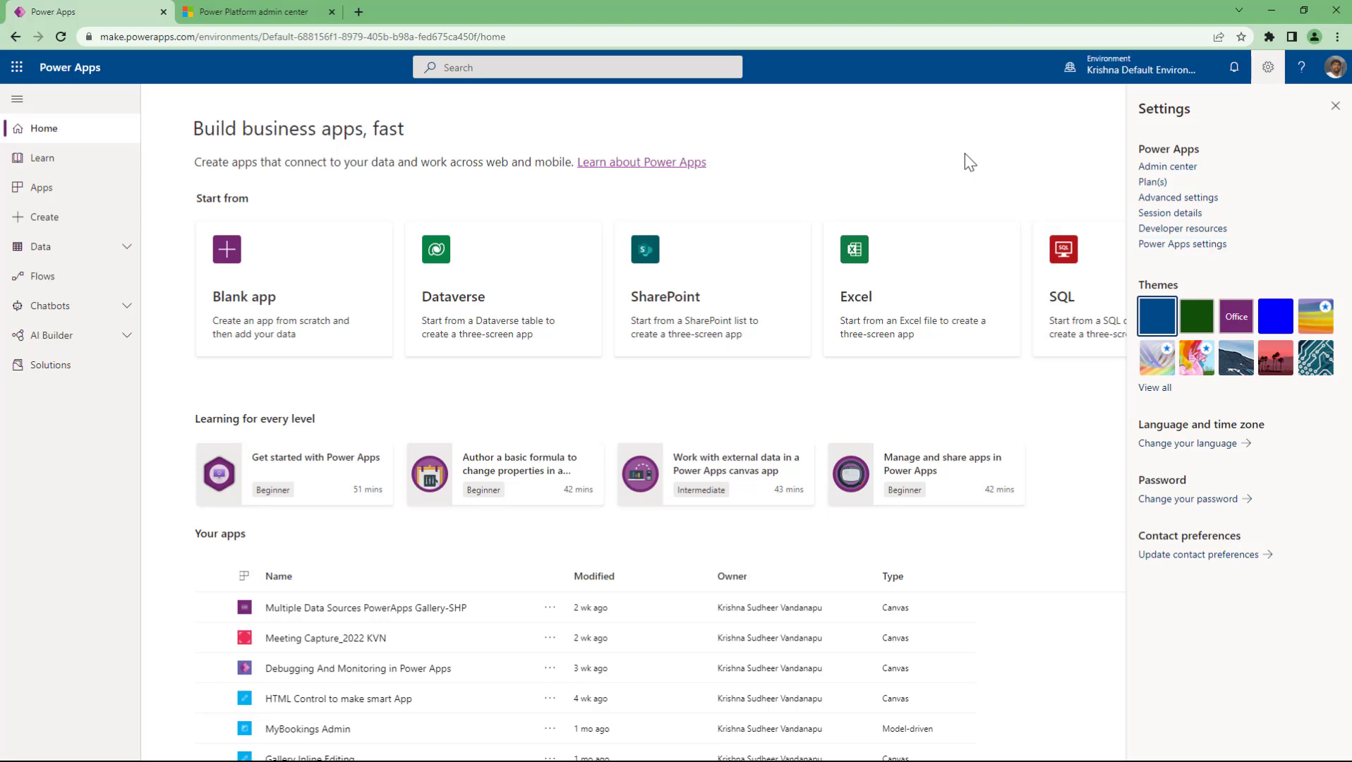
left_click(1336, 115)
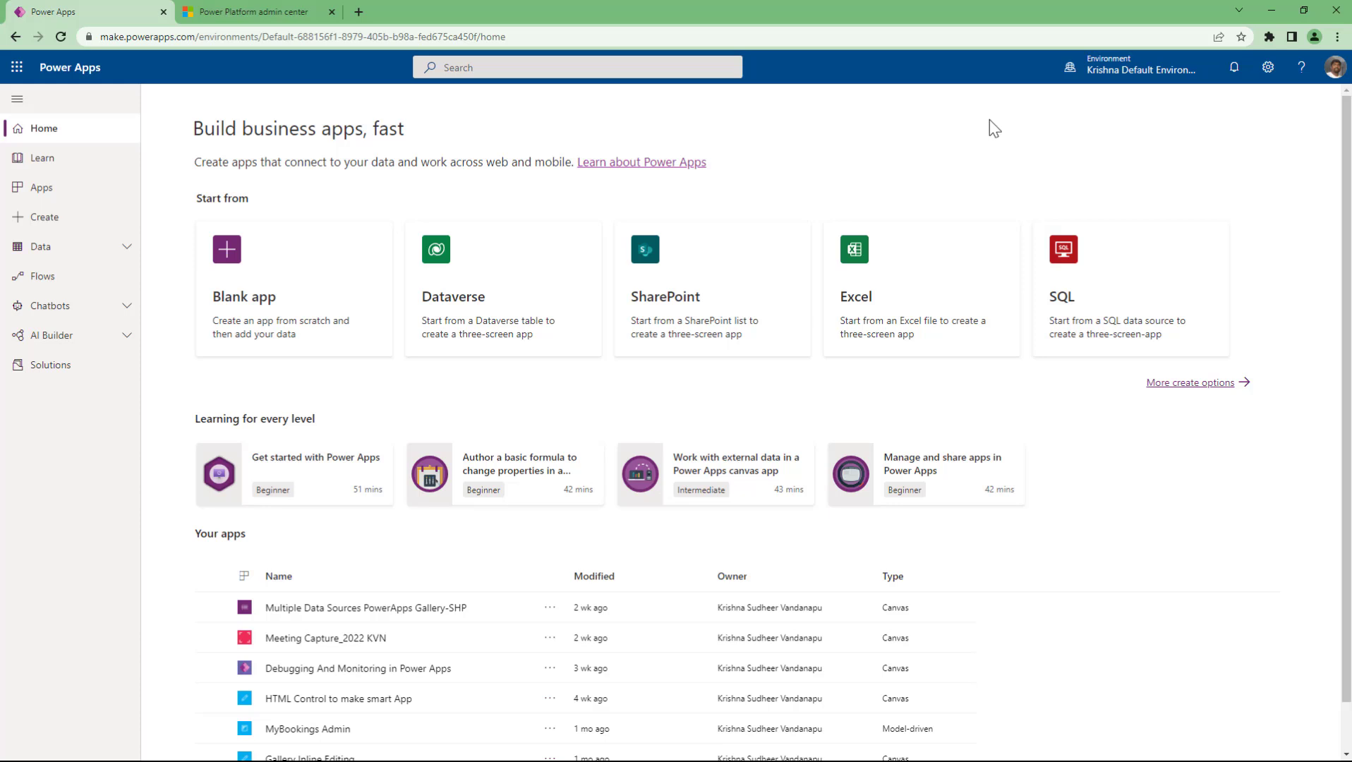
Step: Examine the canvas, Dataverse and website options for creating a blank app, close them, and look over the rest of the home page
left_click(230, 268)
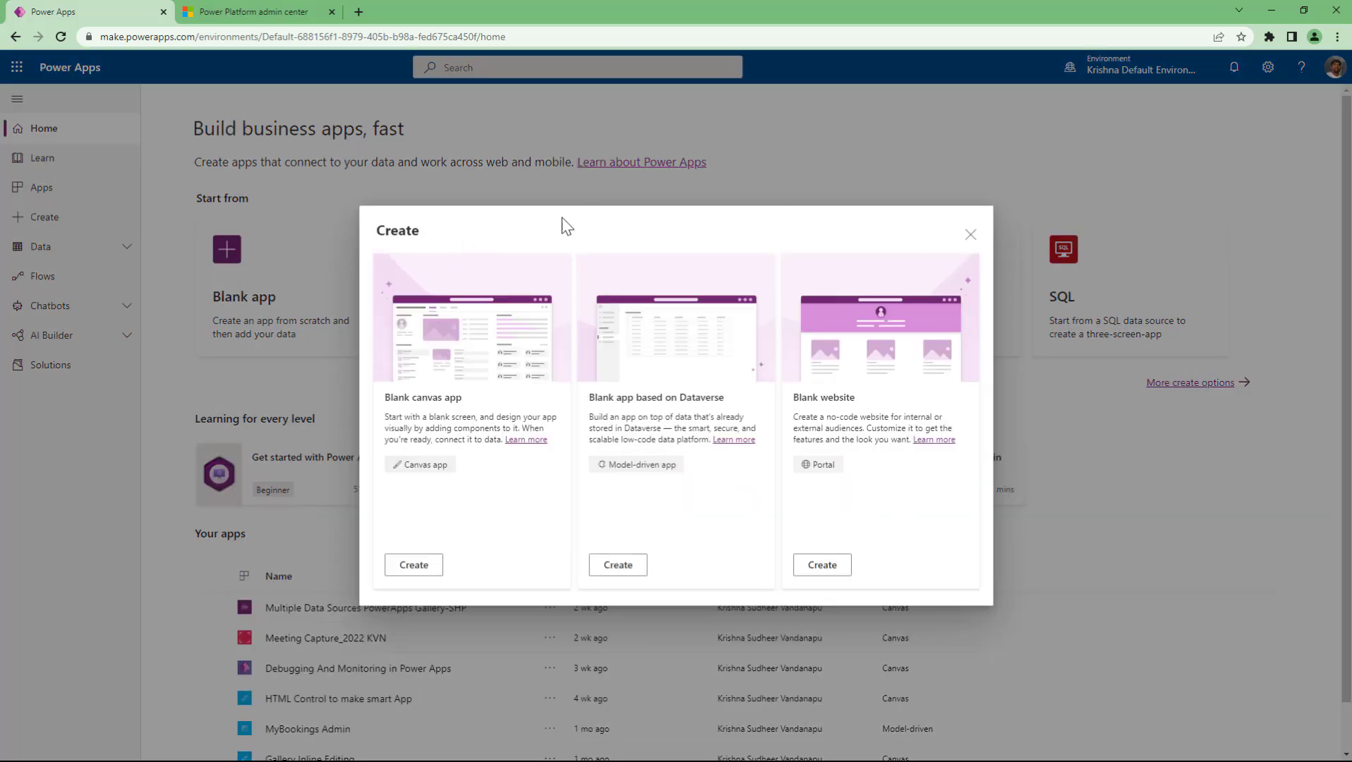
left_click(978, 237)
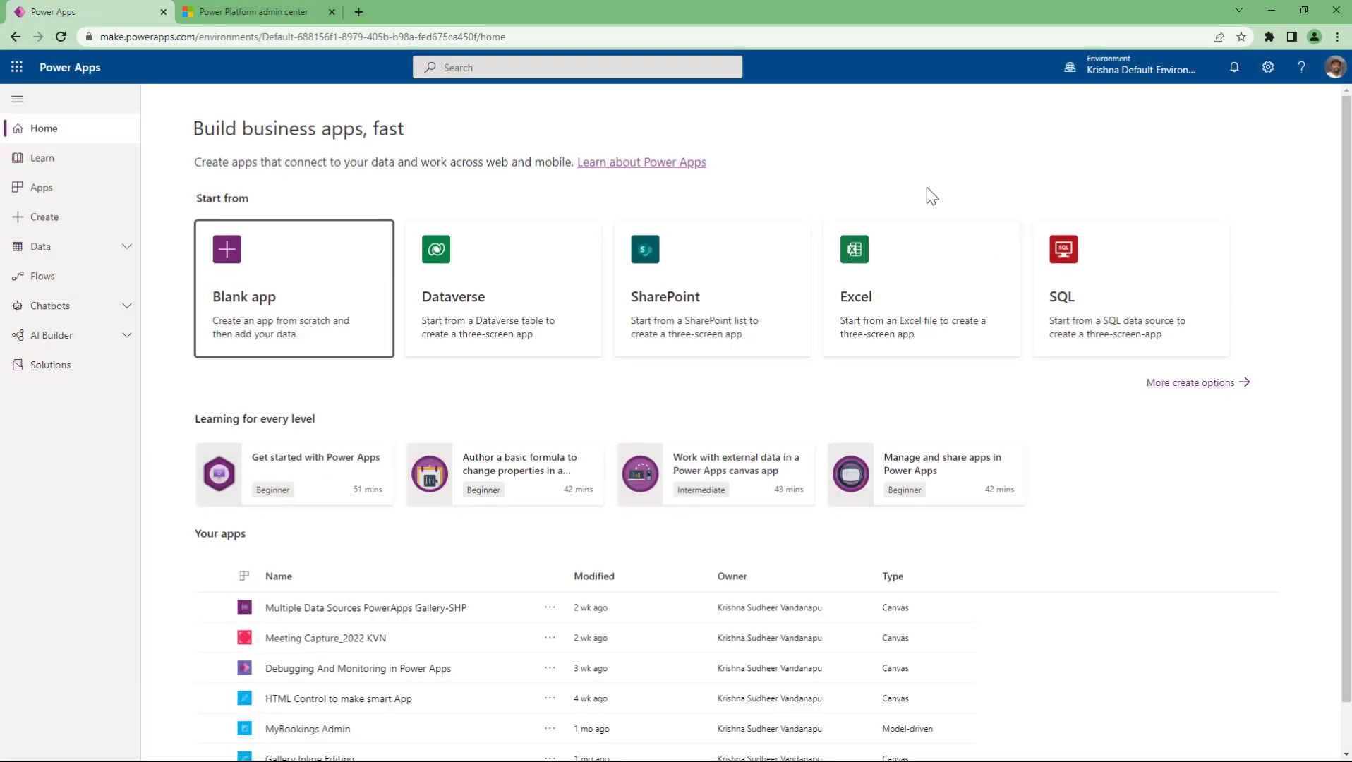
left_click(255, 267)
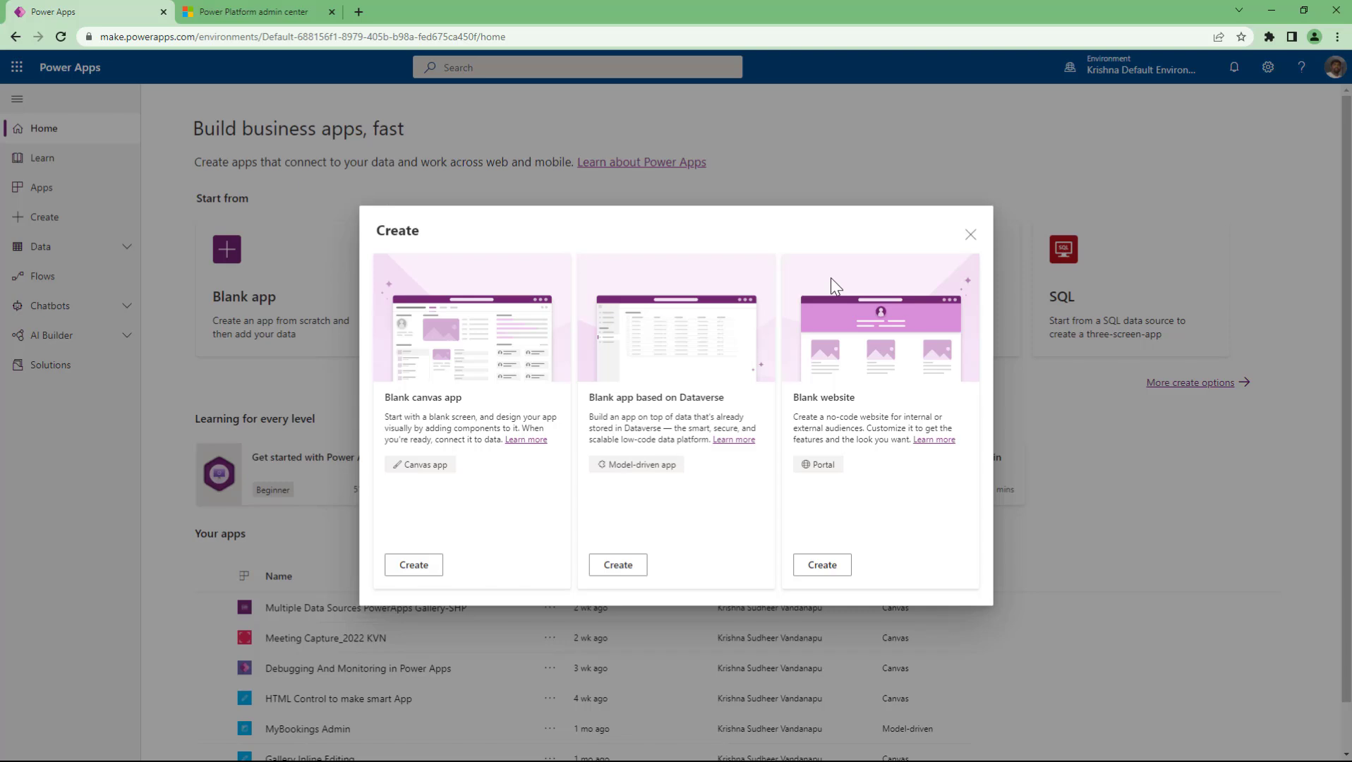
left_click(970, 235)
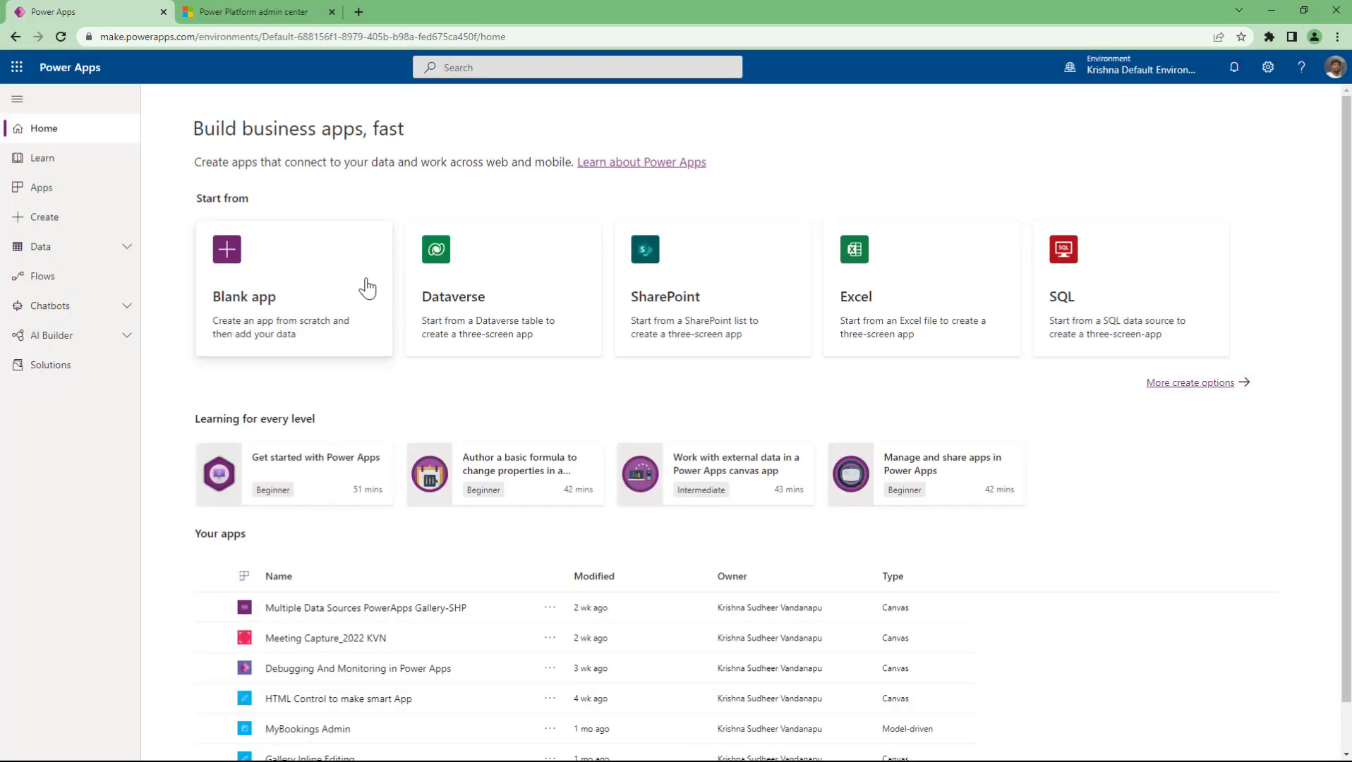
scroll(1124, 631, "down", 1)
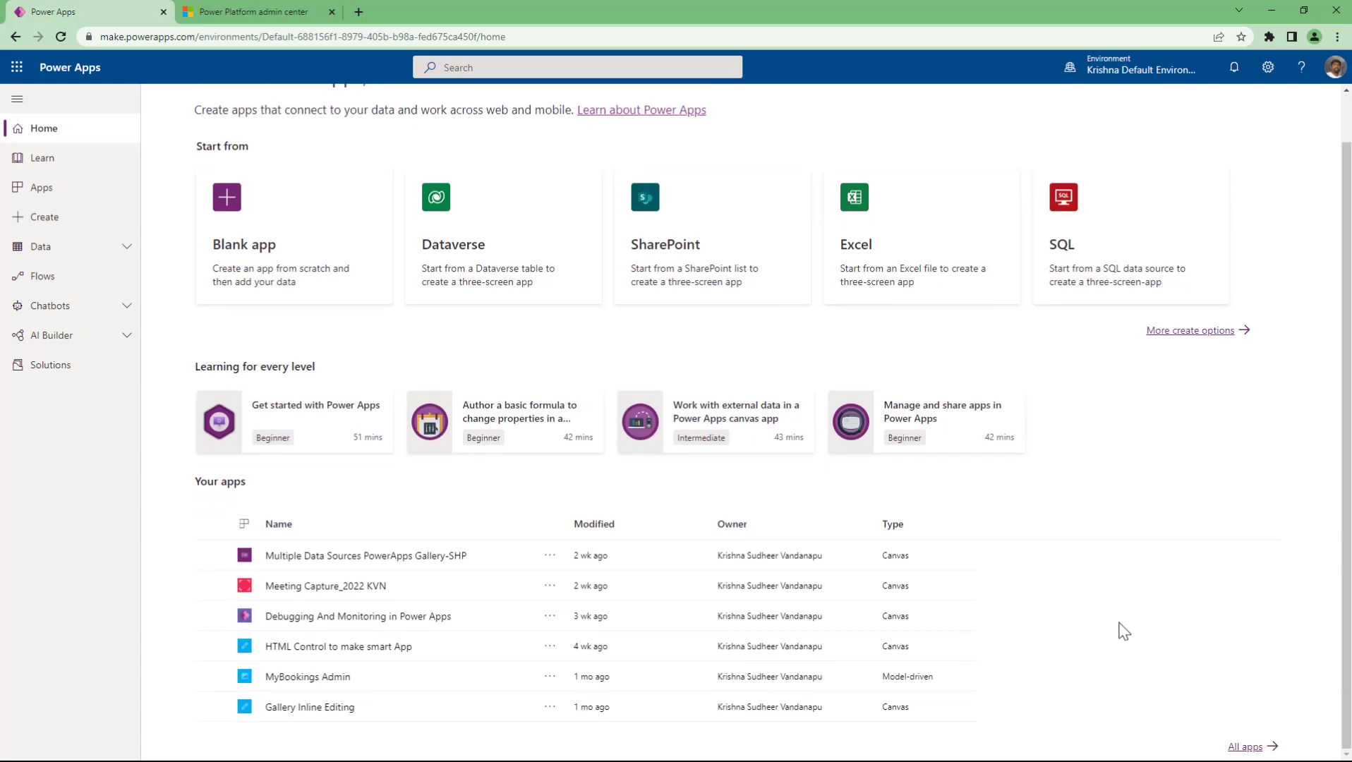
scroll(1124, 631, "up", 1)
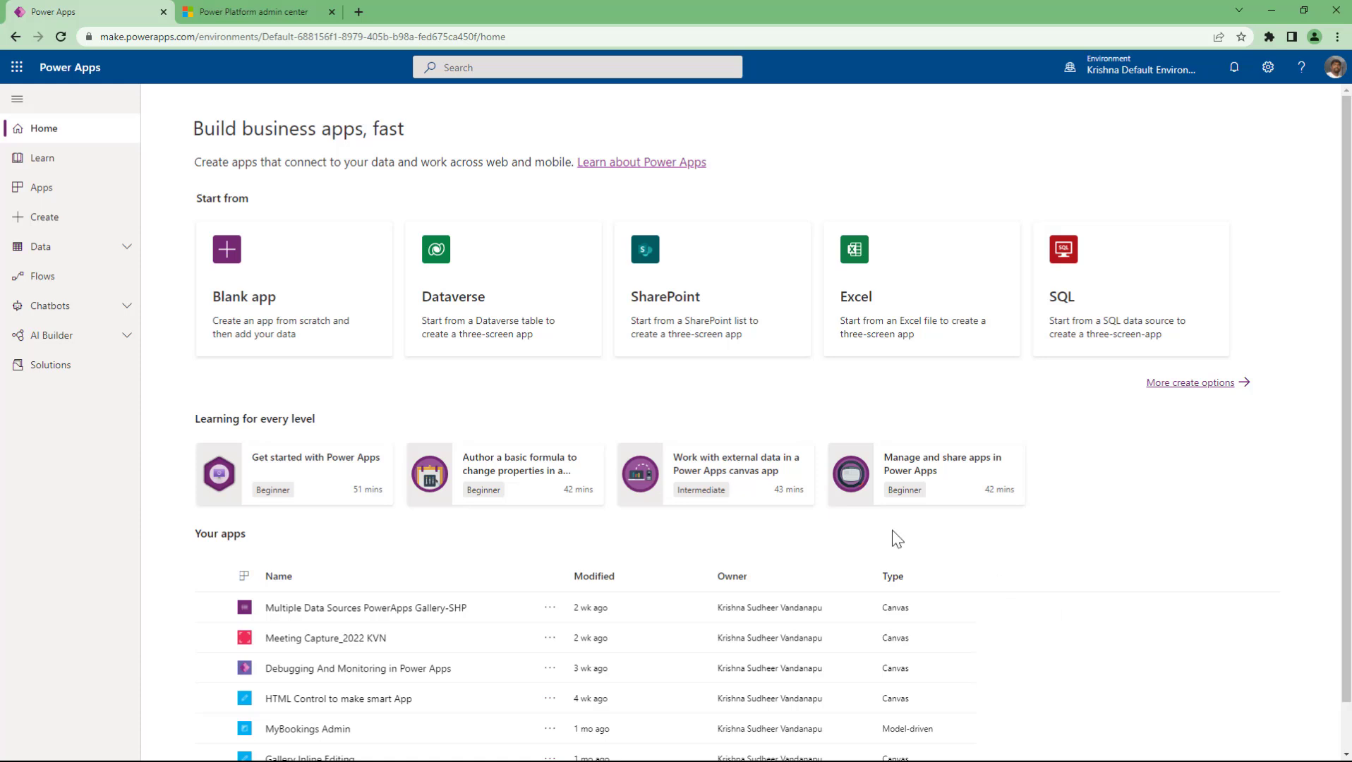
Step: Compare the start options on the Create page with those on the home page
left_click(87, 223)
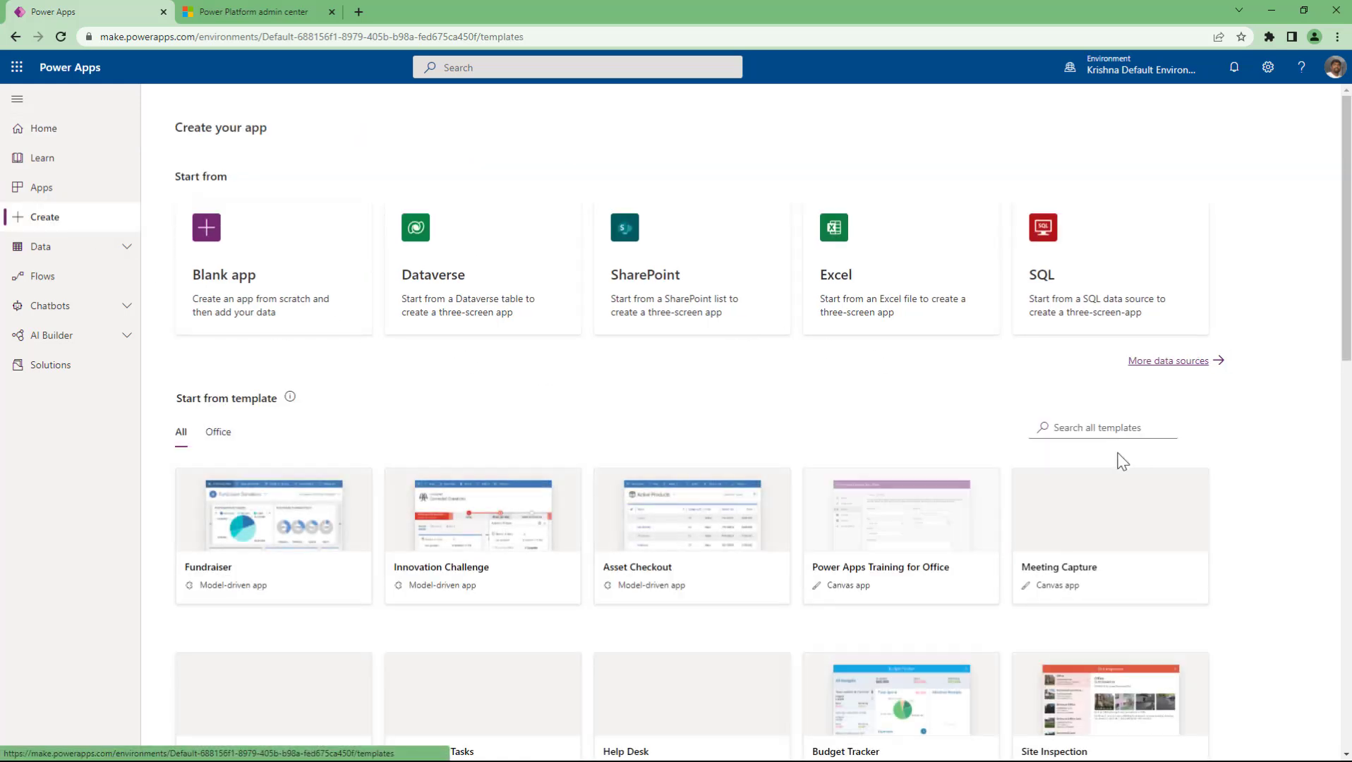
left_click(74, 138)
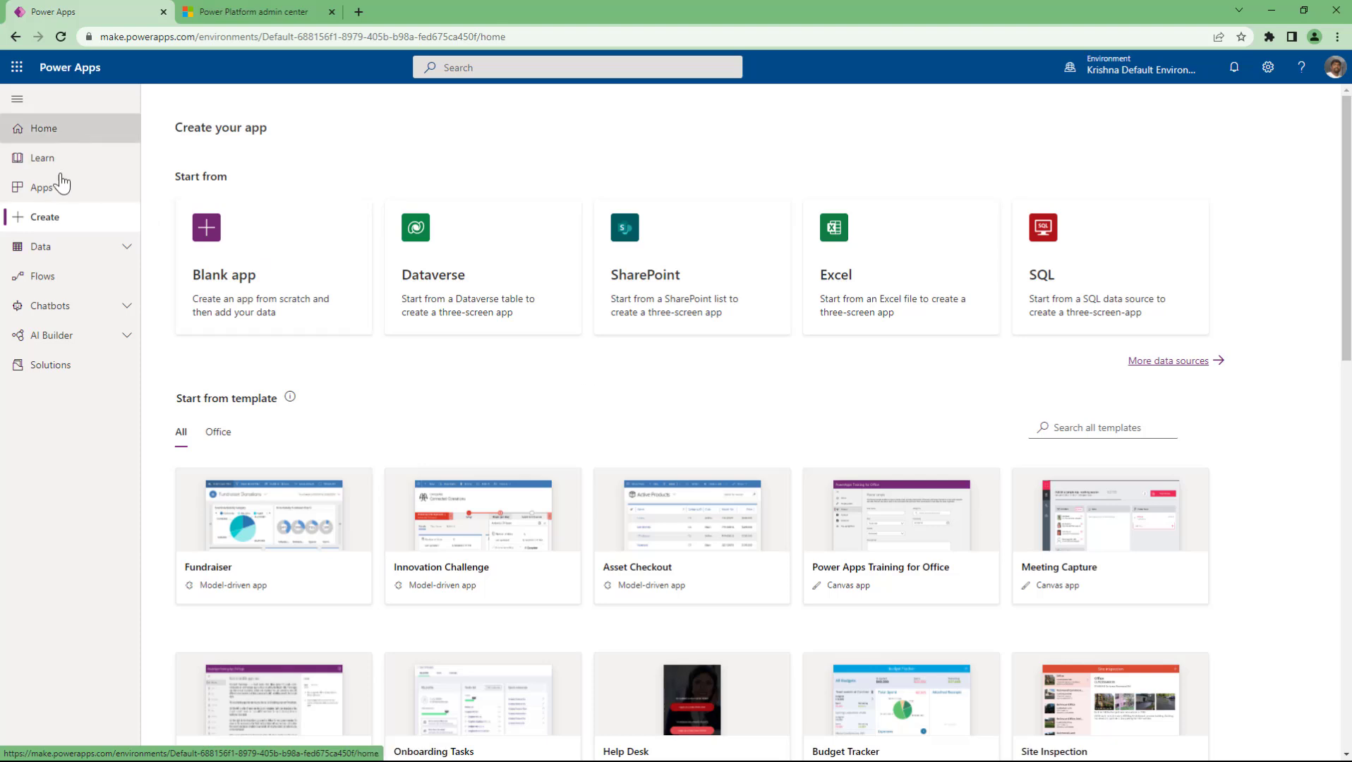
left_click(59, 229)
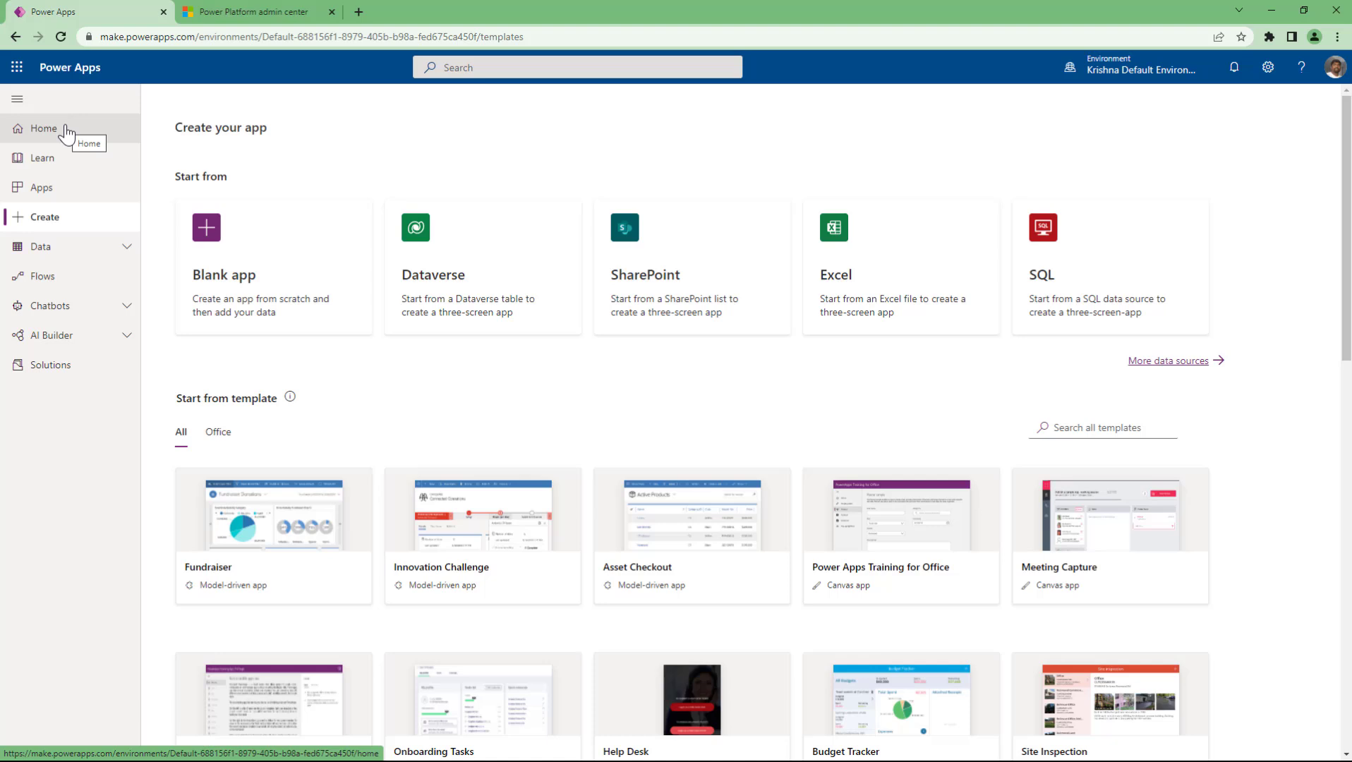
left_click(67, 132)
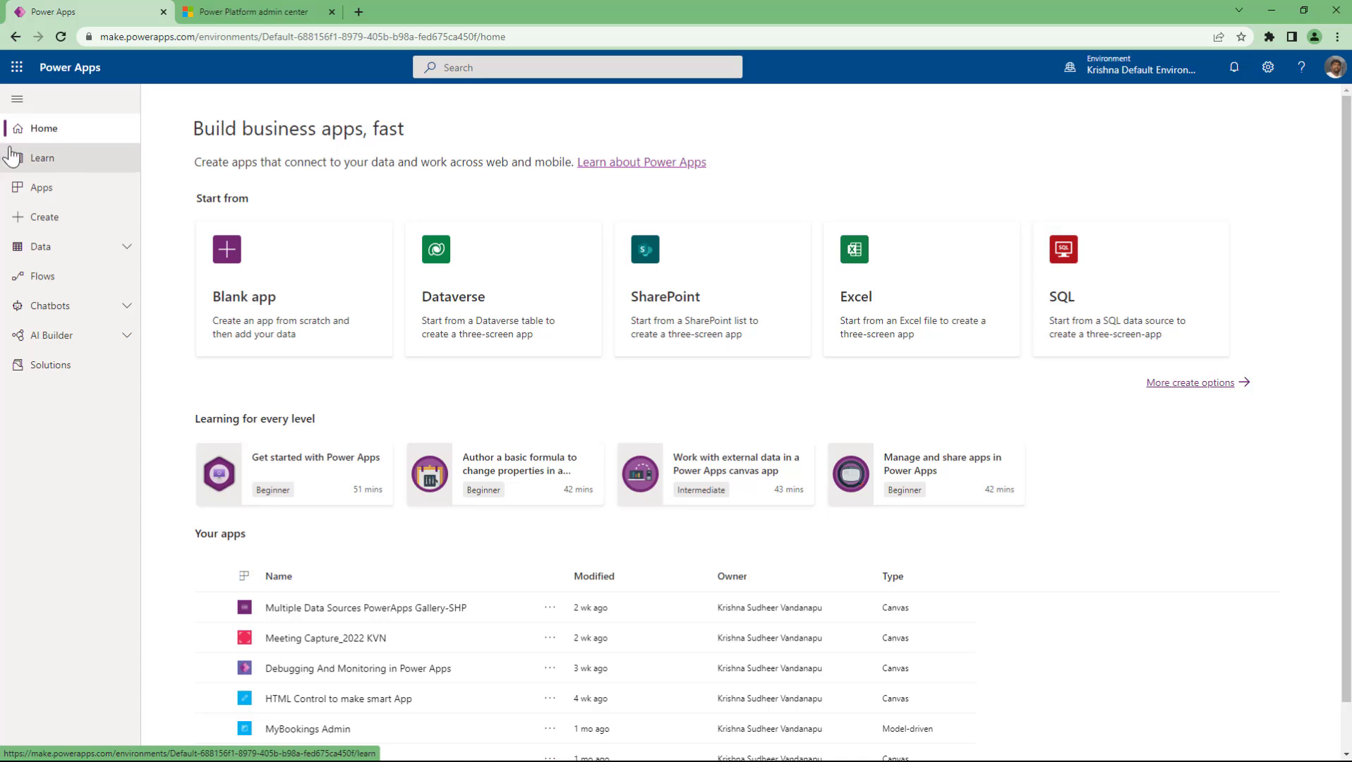
Step: Browse the full gallery of app templates on the Create page
left_click(46, 219)
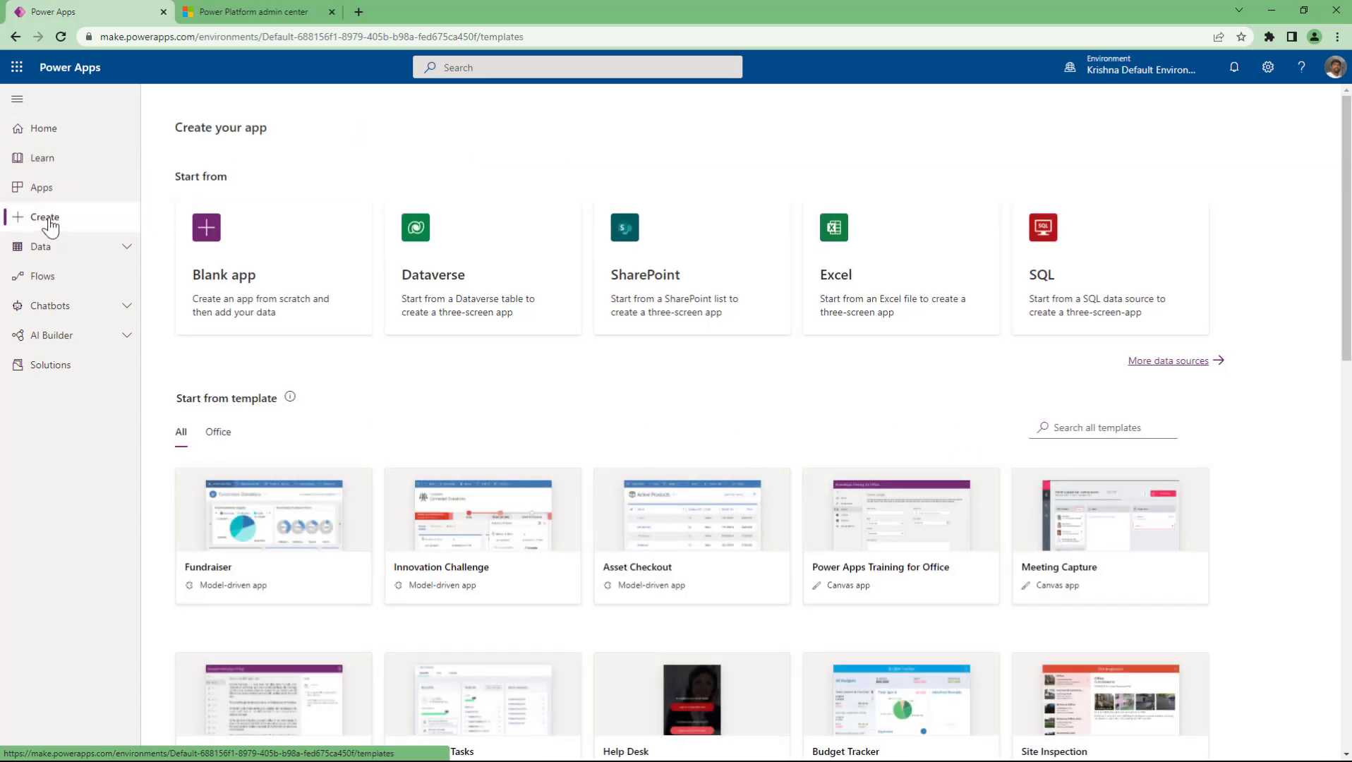
scroll(1281, 458, "down", 6)
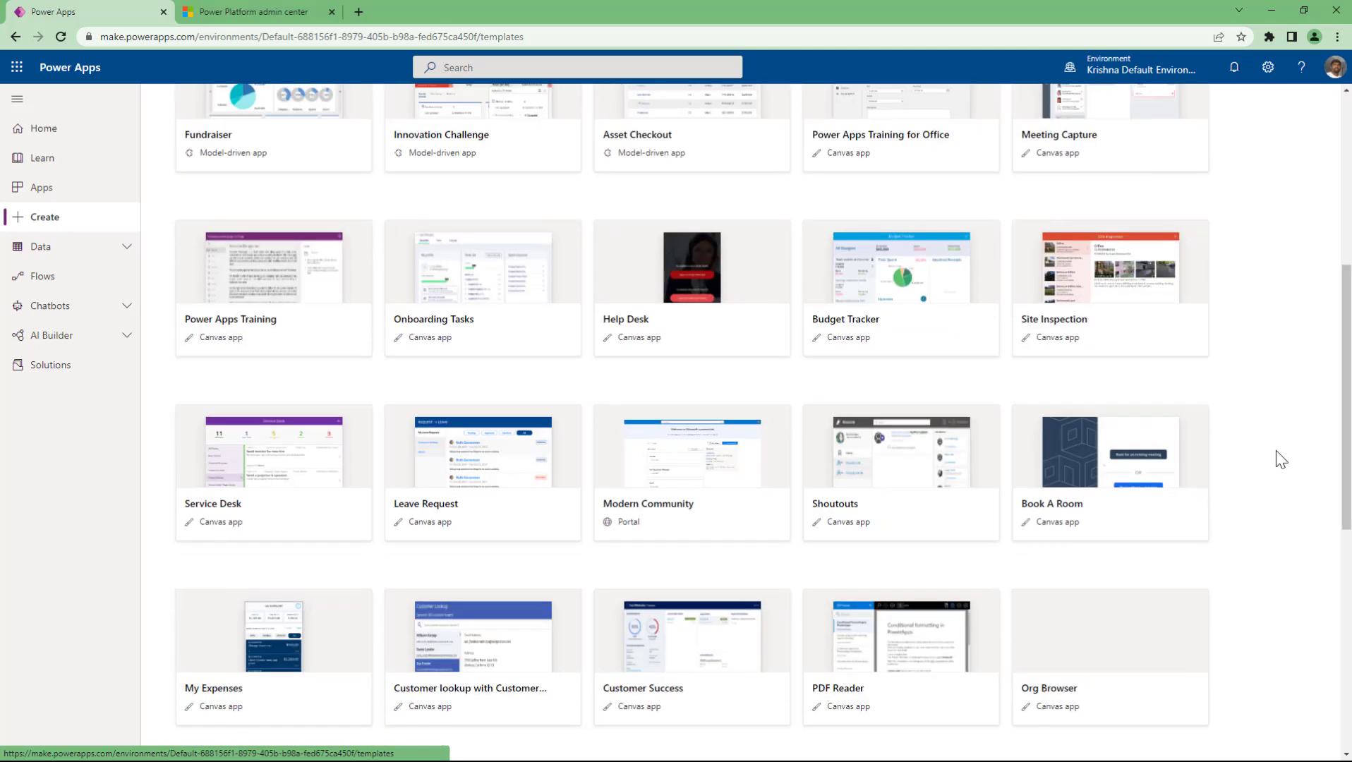
scroll(1276, 450, "down", 8)
scroll(1276, 450, "up", 14)
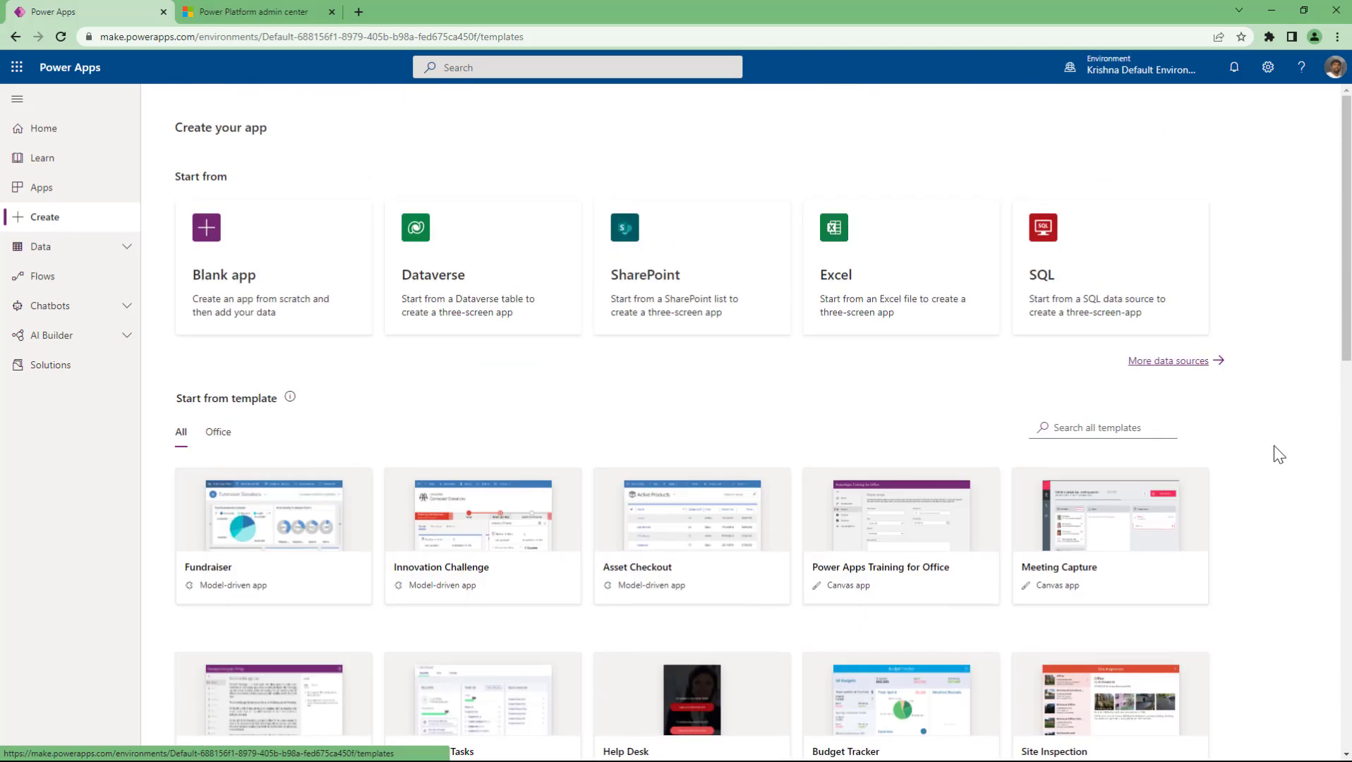
Step: Return to the home page and examine its Learning for every level and Your apps sections
left_click(81, 141)
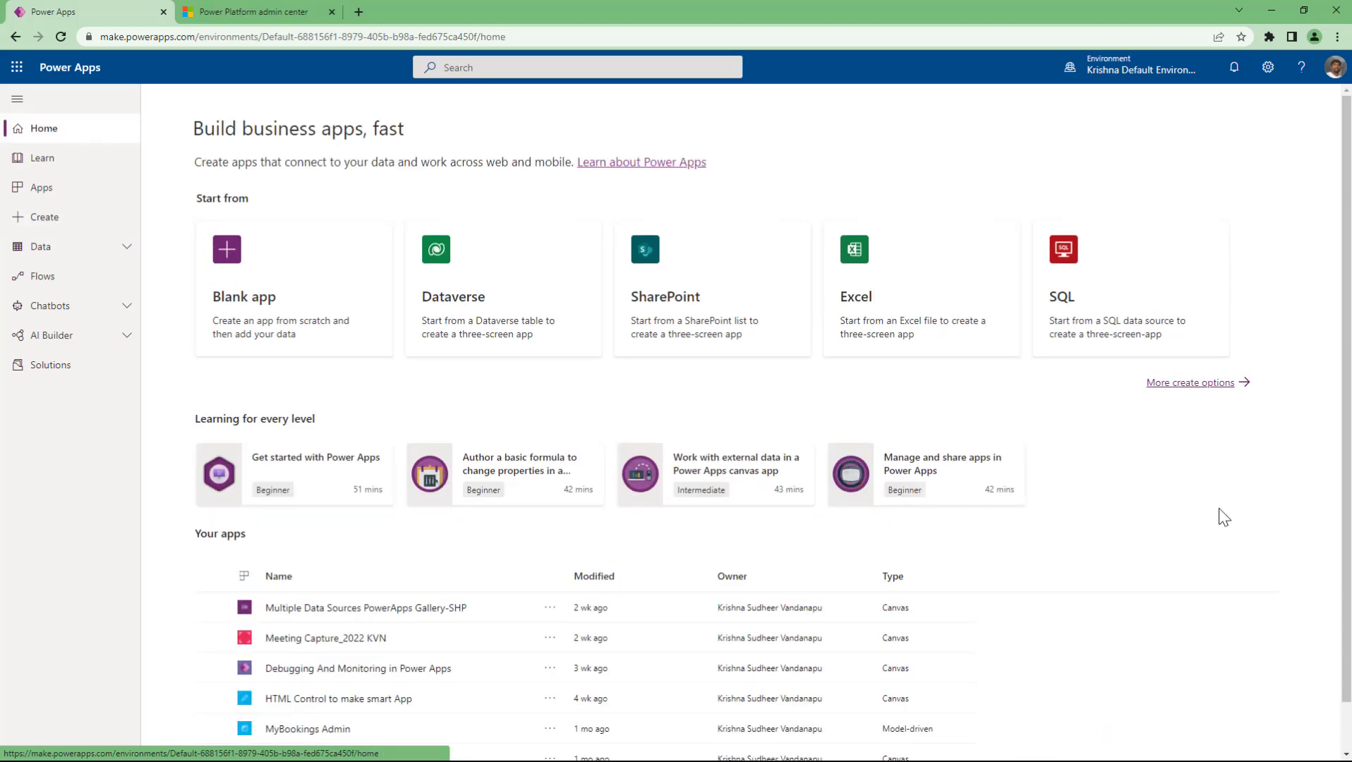
scroll(1224, 518, "down", 1)
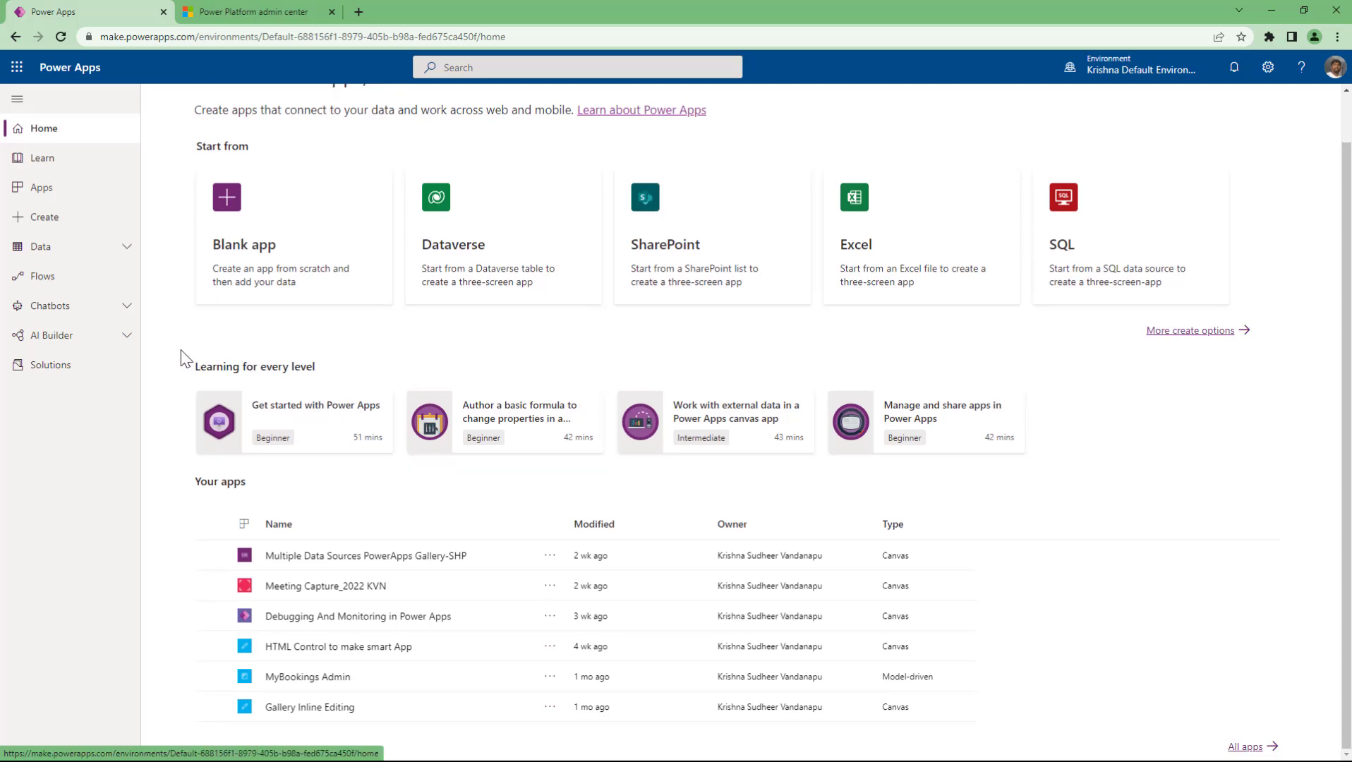
left_click_drag(182, 358, 180, 402)
left_click(185, 426)
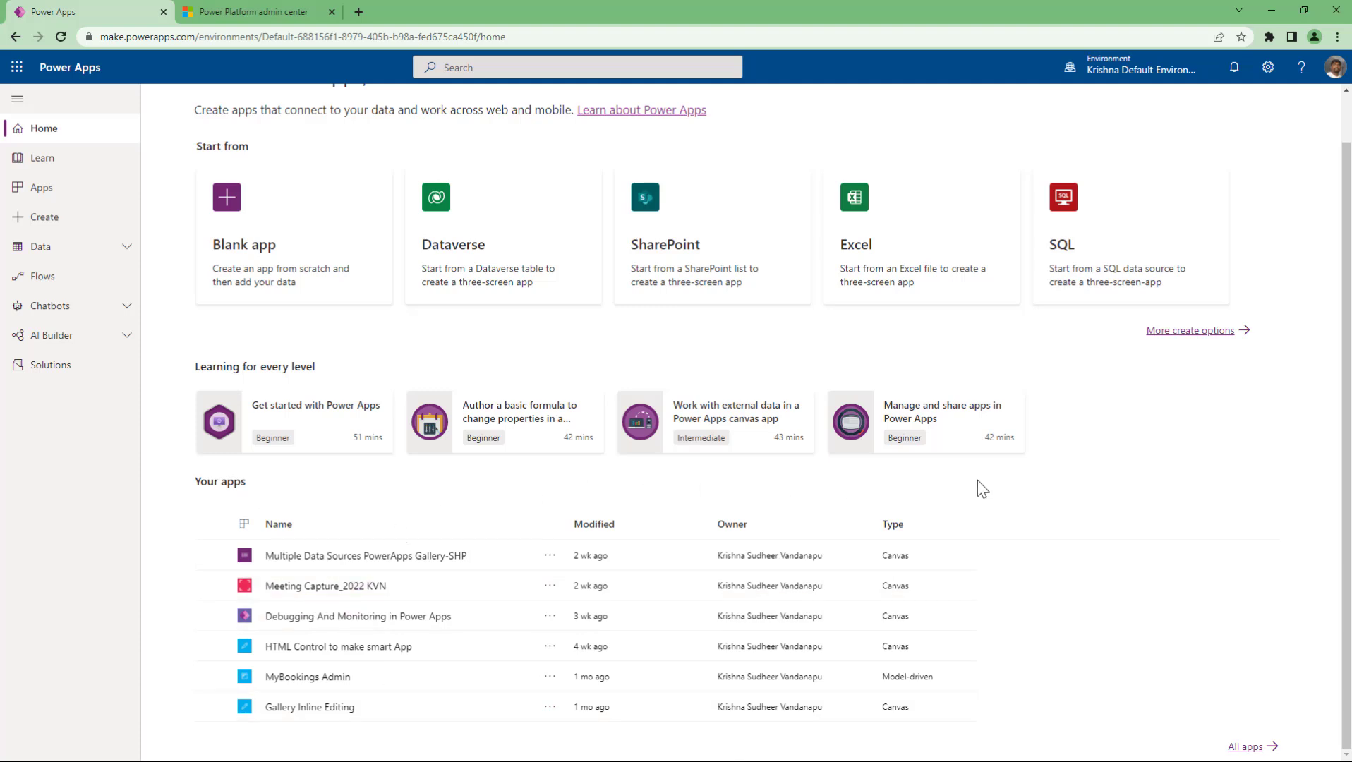
scroll(977, 479, "up", 1)
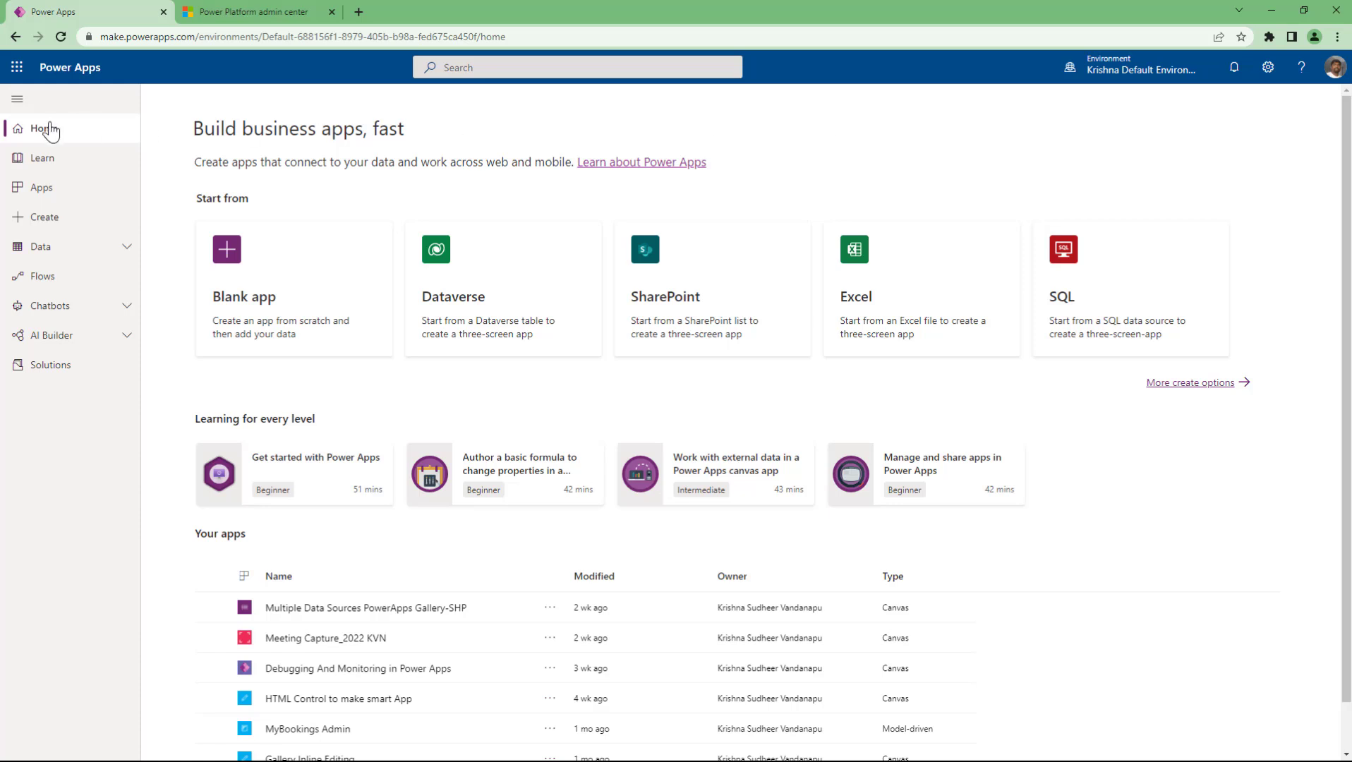
Step: Open the Create page again and look through the ready-made templates for canvas, model-driven and portal apps
left_click(67, 232)
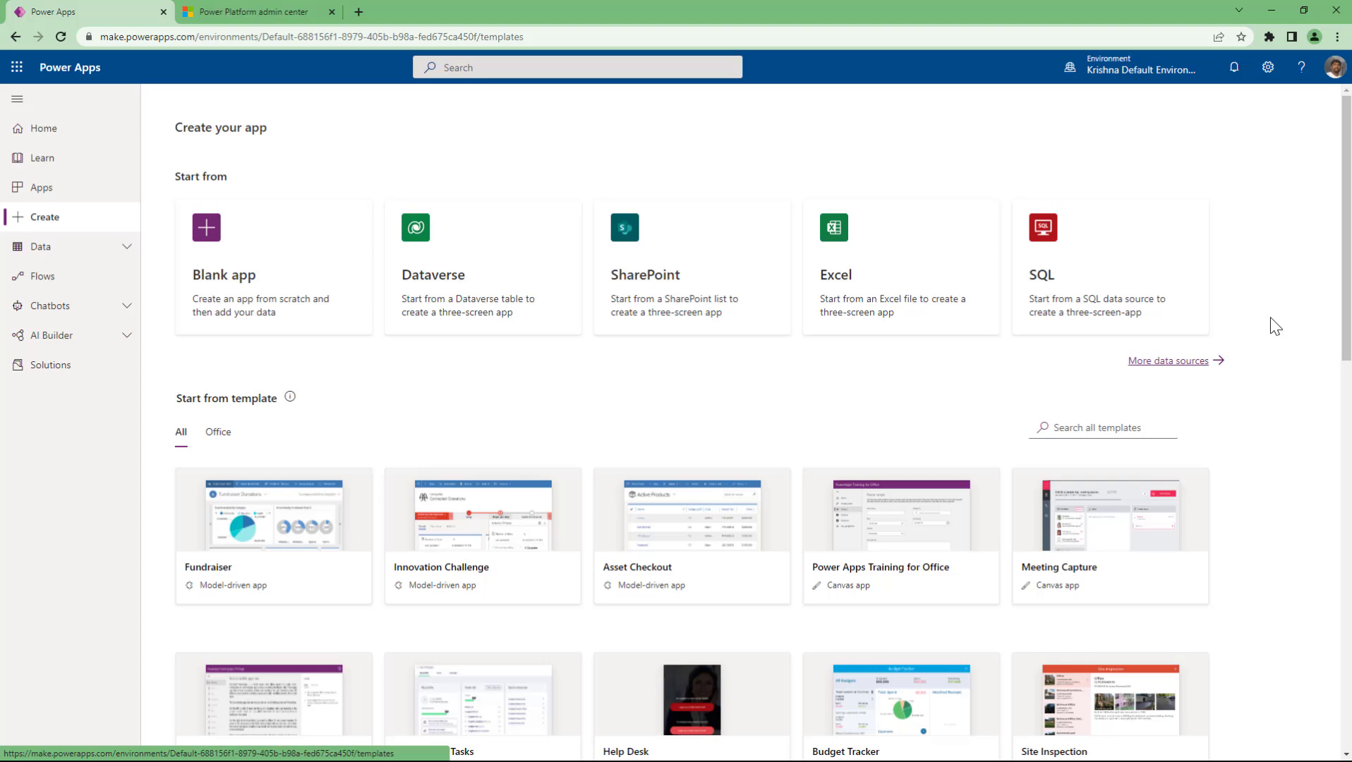
scroll(1248, 423, "down", 3)
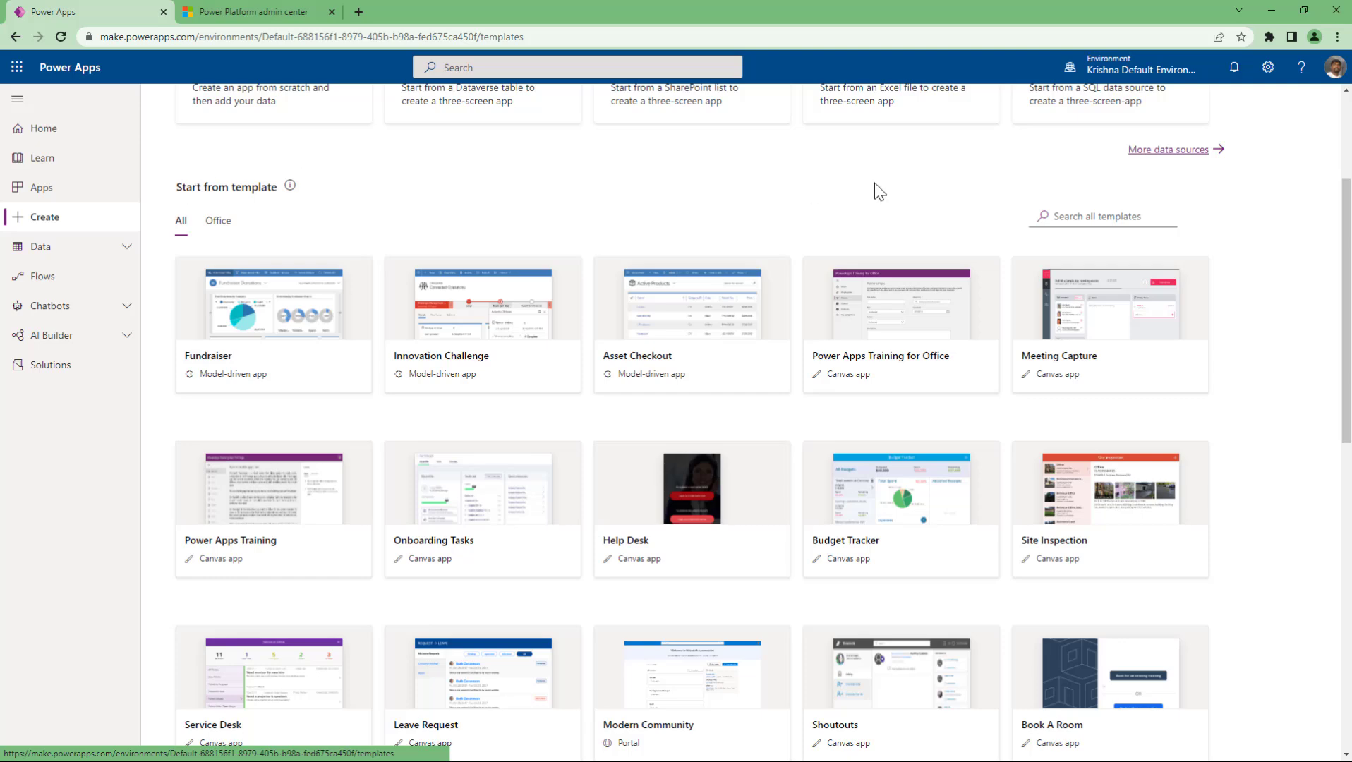
scroll(1281, 550, "down", 3)
scroll(1281, 551, "down", 7)
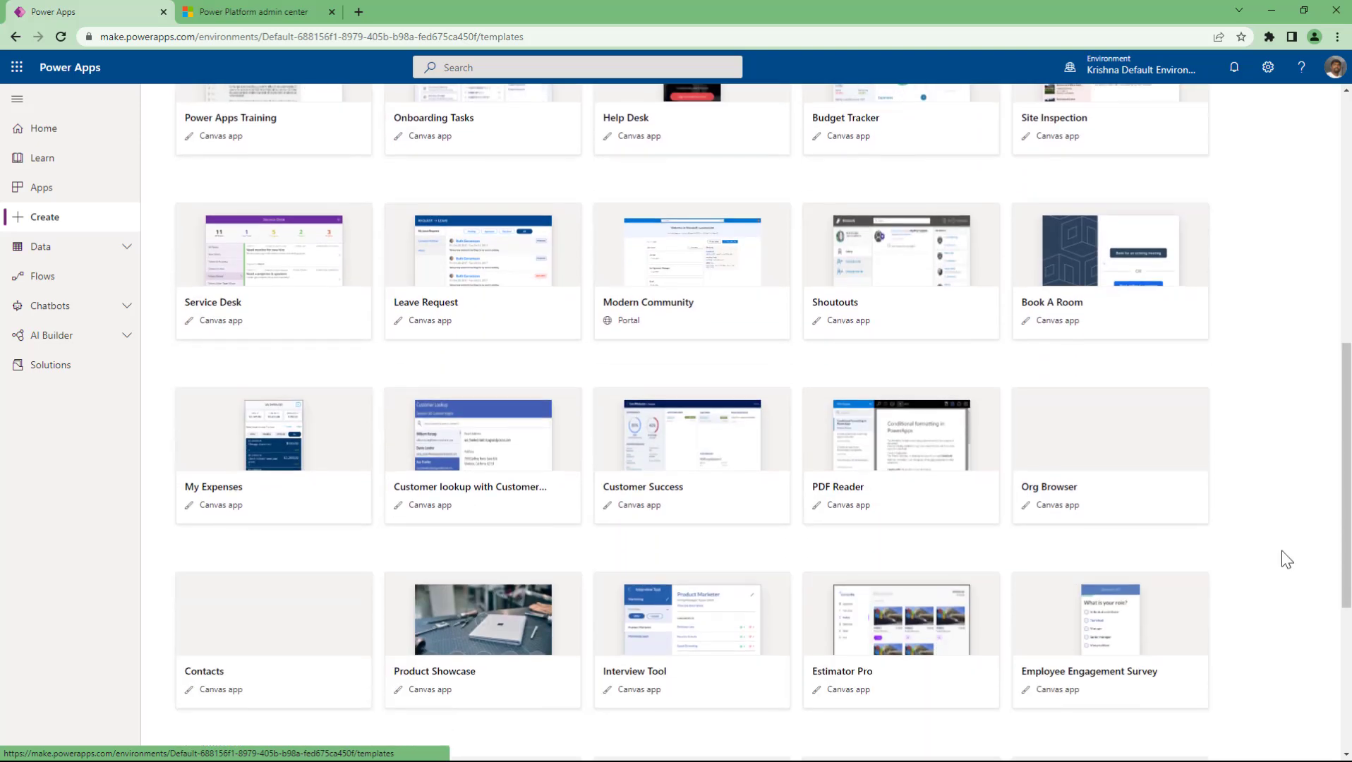
scroll(1281, 550, "up", 10)
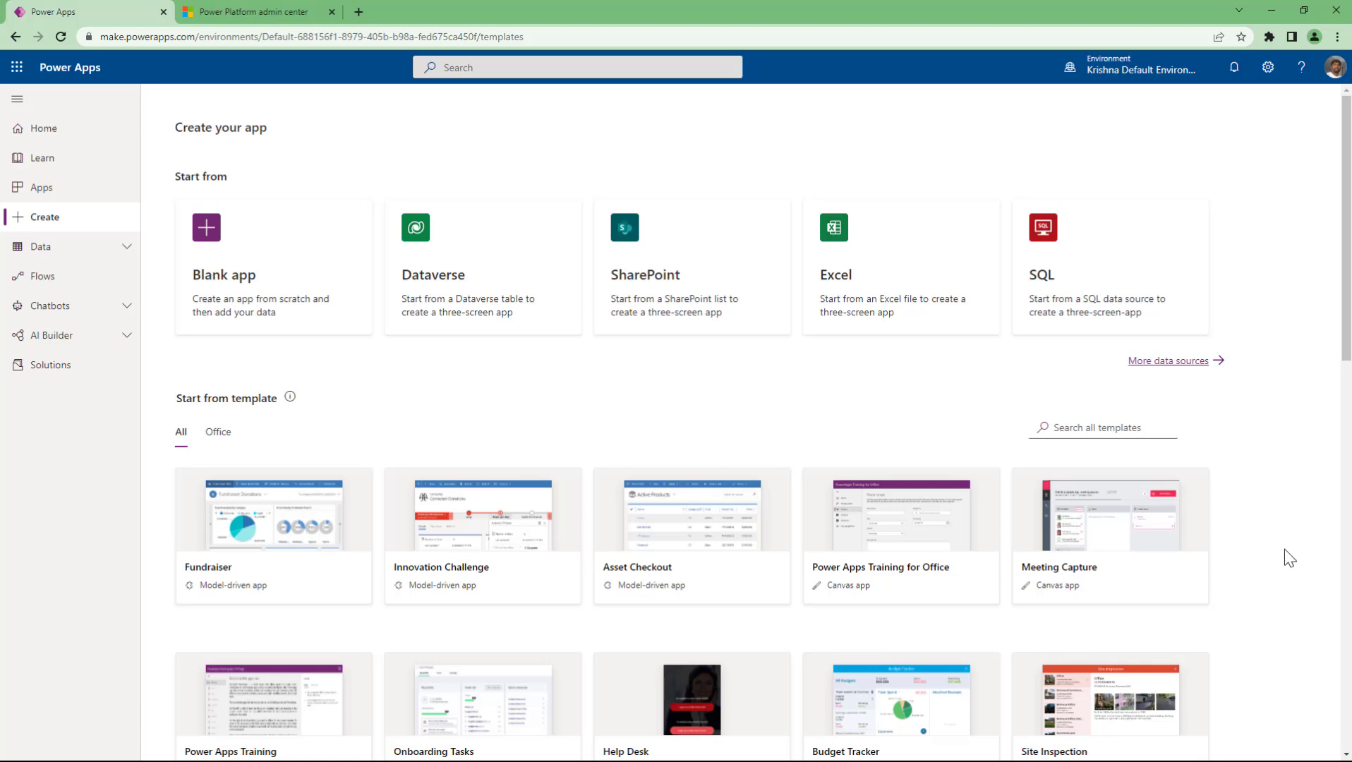
Step: Open PowerPoint in a new browser tab from the complete list of Microsoft 365 apps and create a new blank presentation
left_click(16, 67)
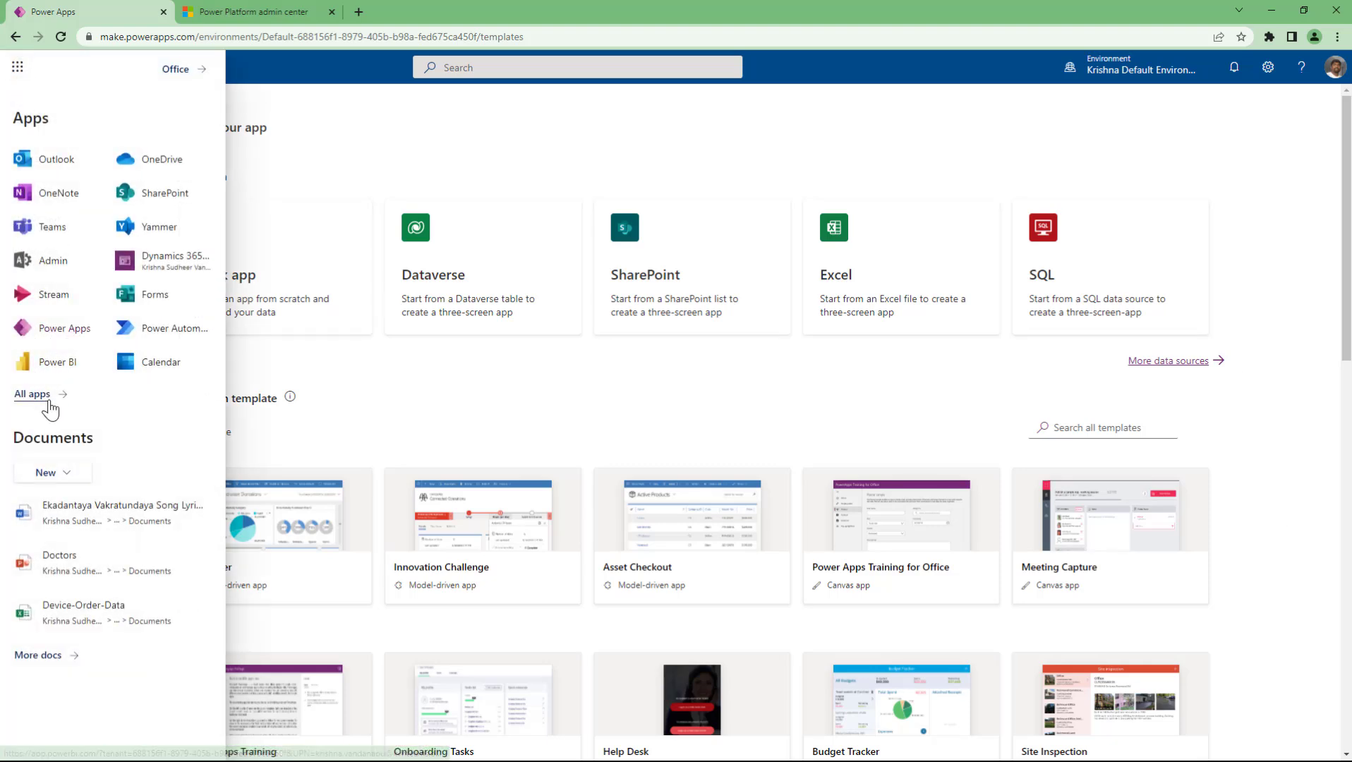
left_click(69, 393)
scroll(127, 370, "down", 5)
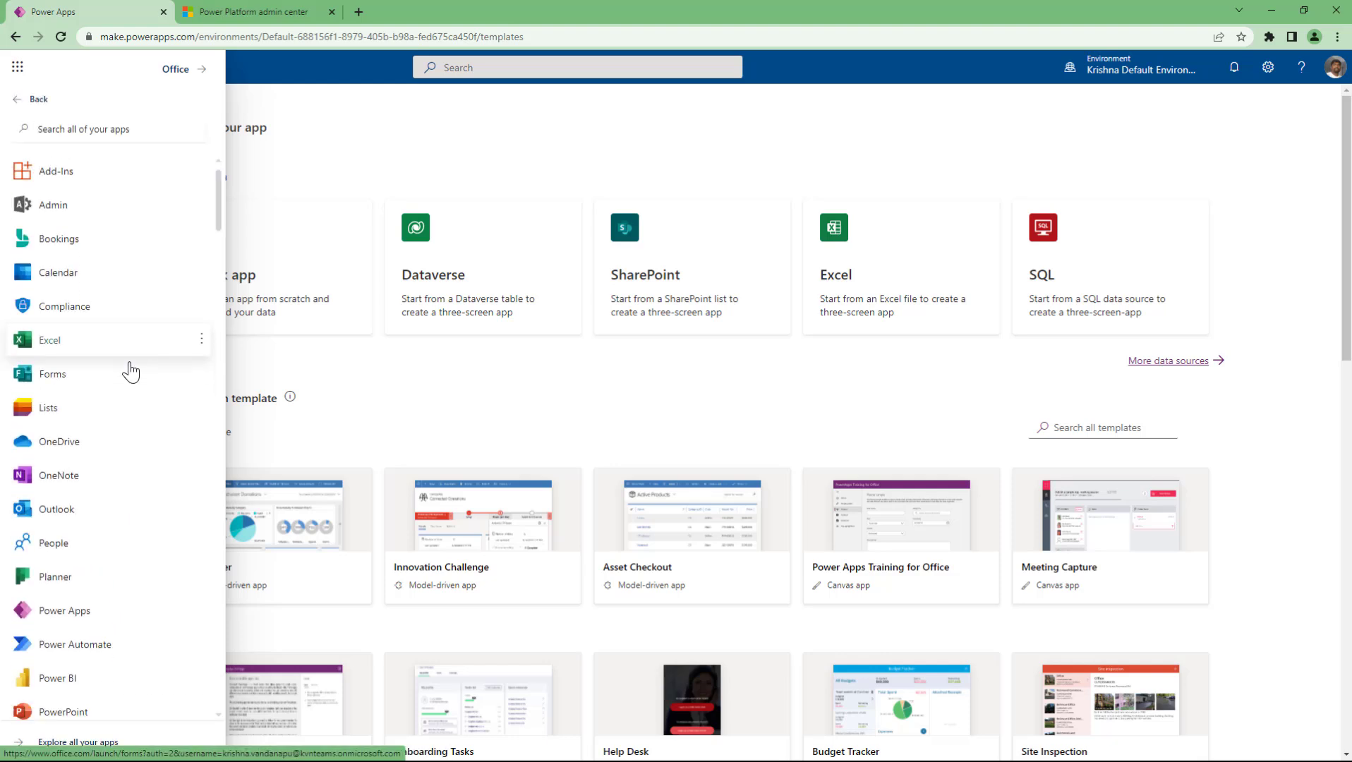
right_click(82, 330)
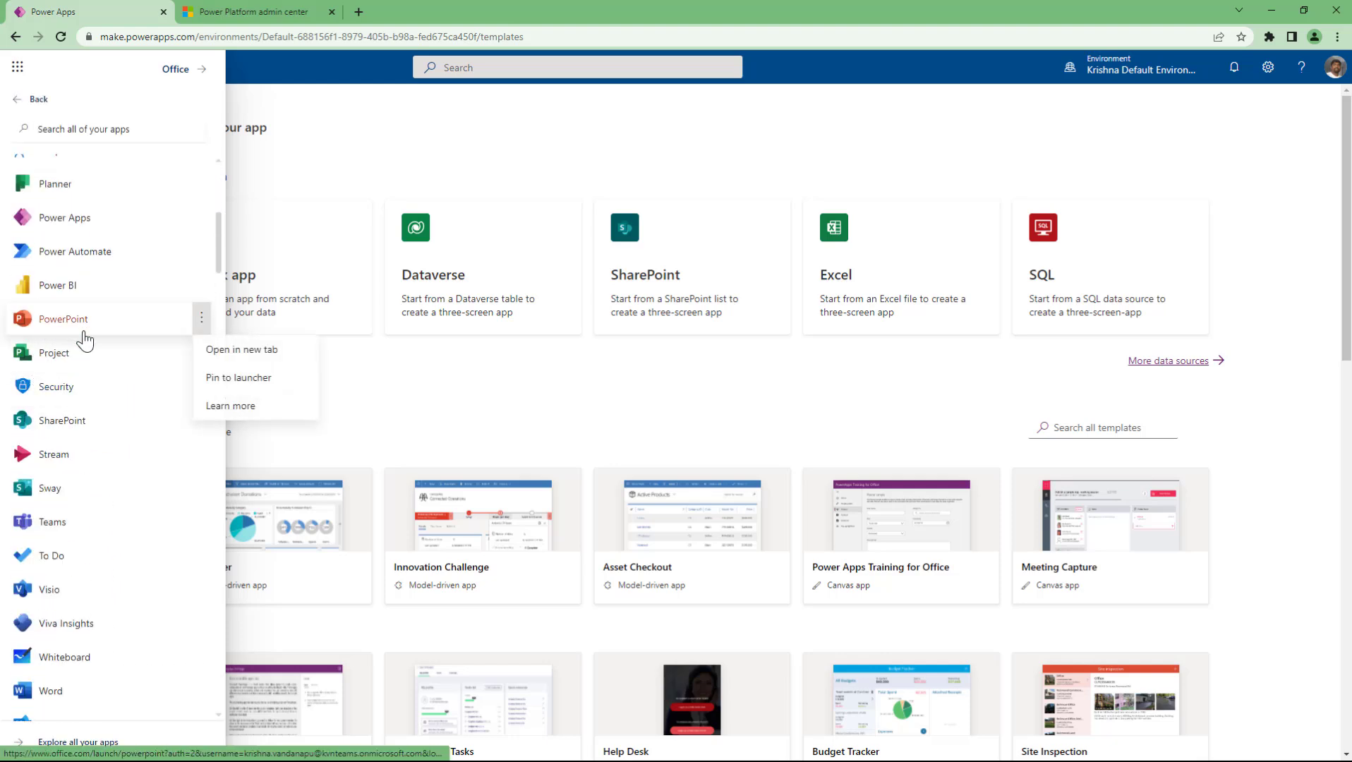
left_click(237, 352)
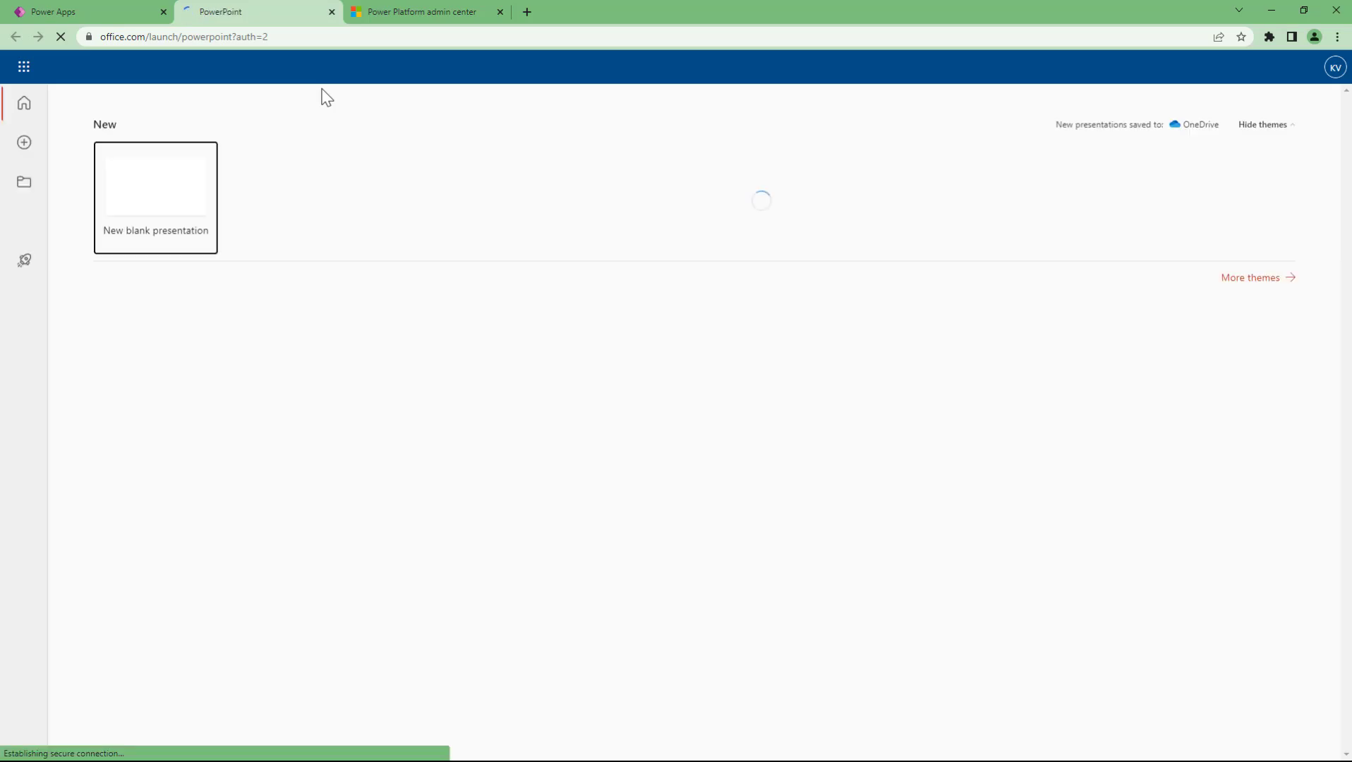
left_click(160, 199)
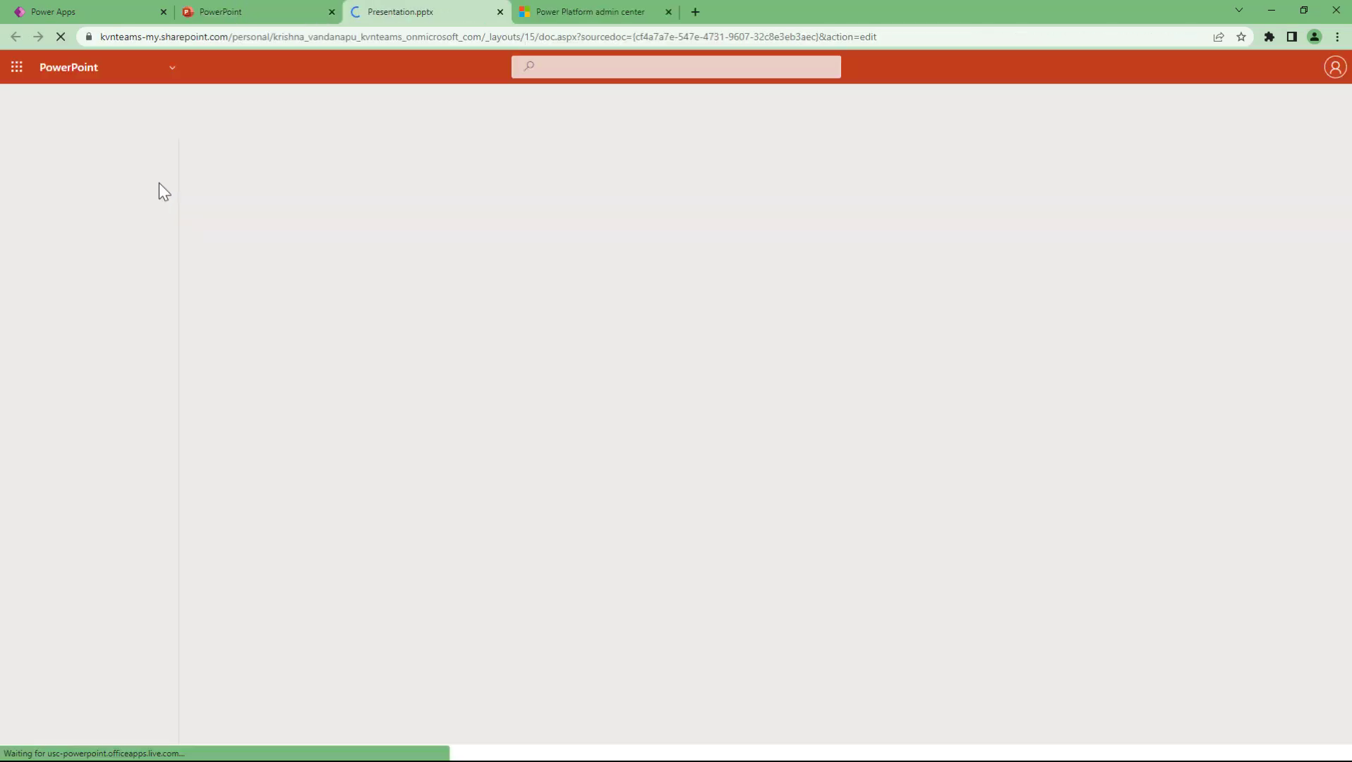
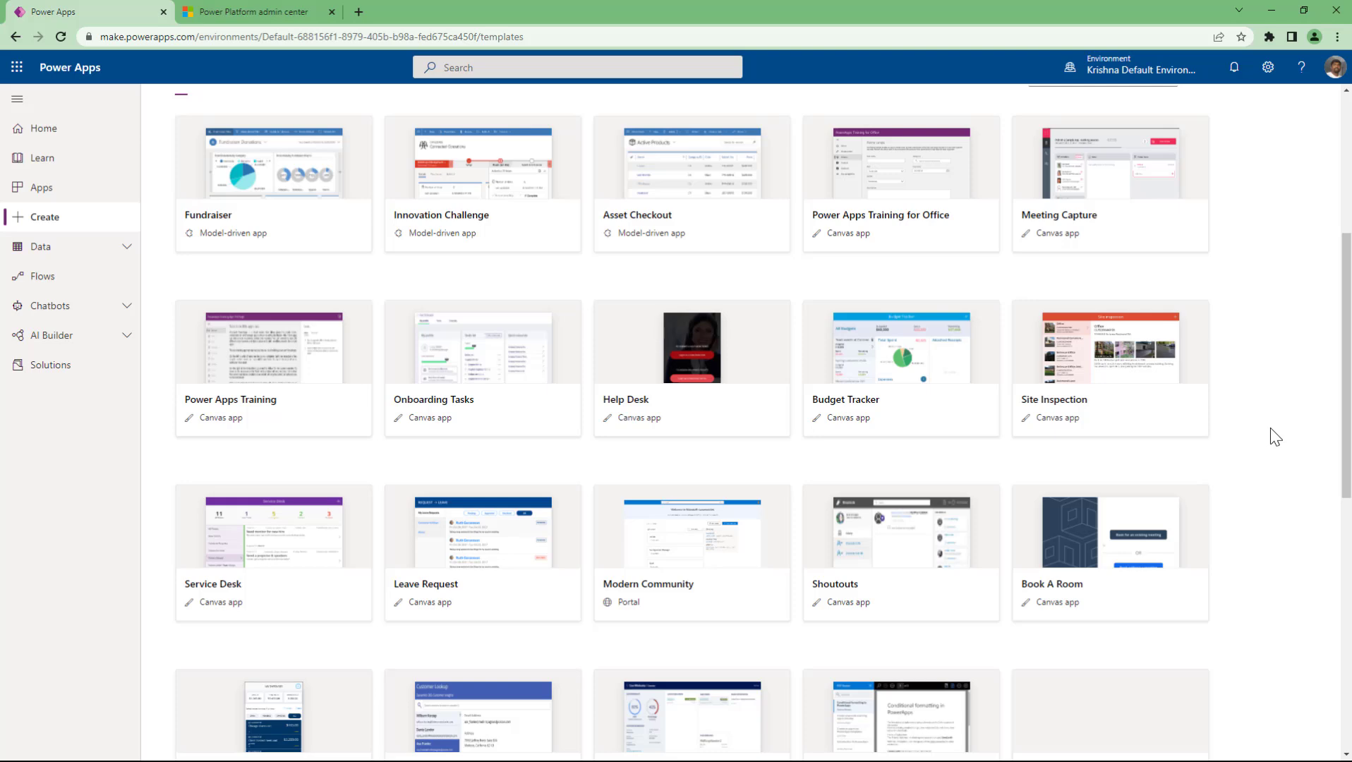
Step: Back in Power Apps, review the Start from template section of the Create page
scroll(1270, 428, "up", 5)
scroll(1270, 428, "down", 2)
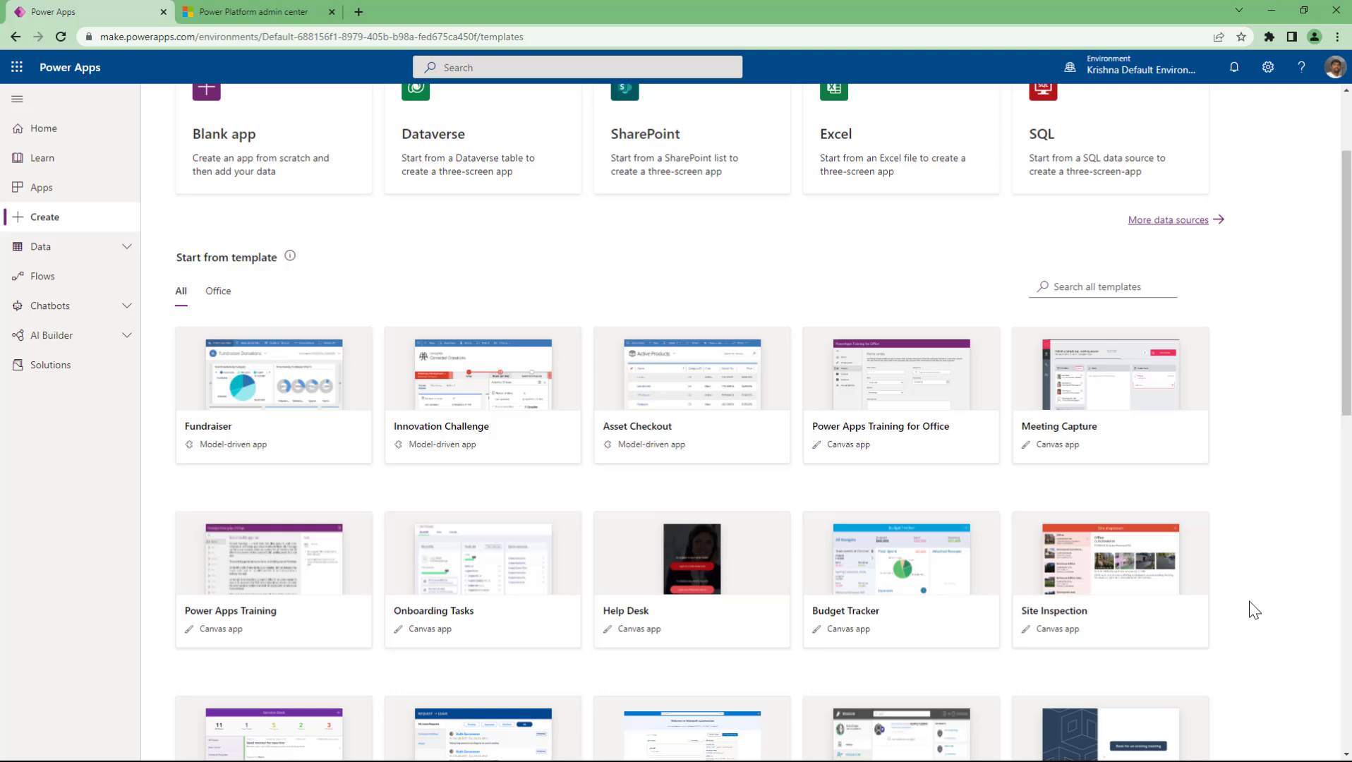
Step: Browse the ready-made app templates on the Create page and search them for "lea"
scroll(1253, 617, "down", 4)
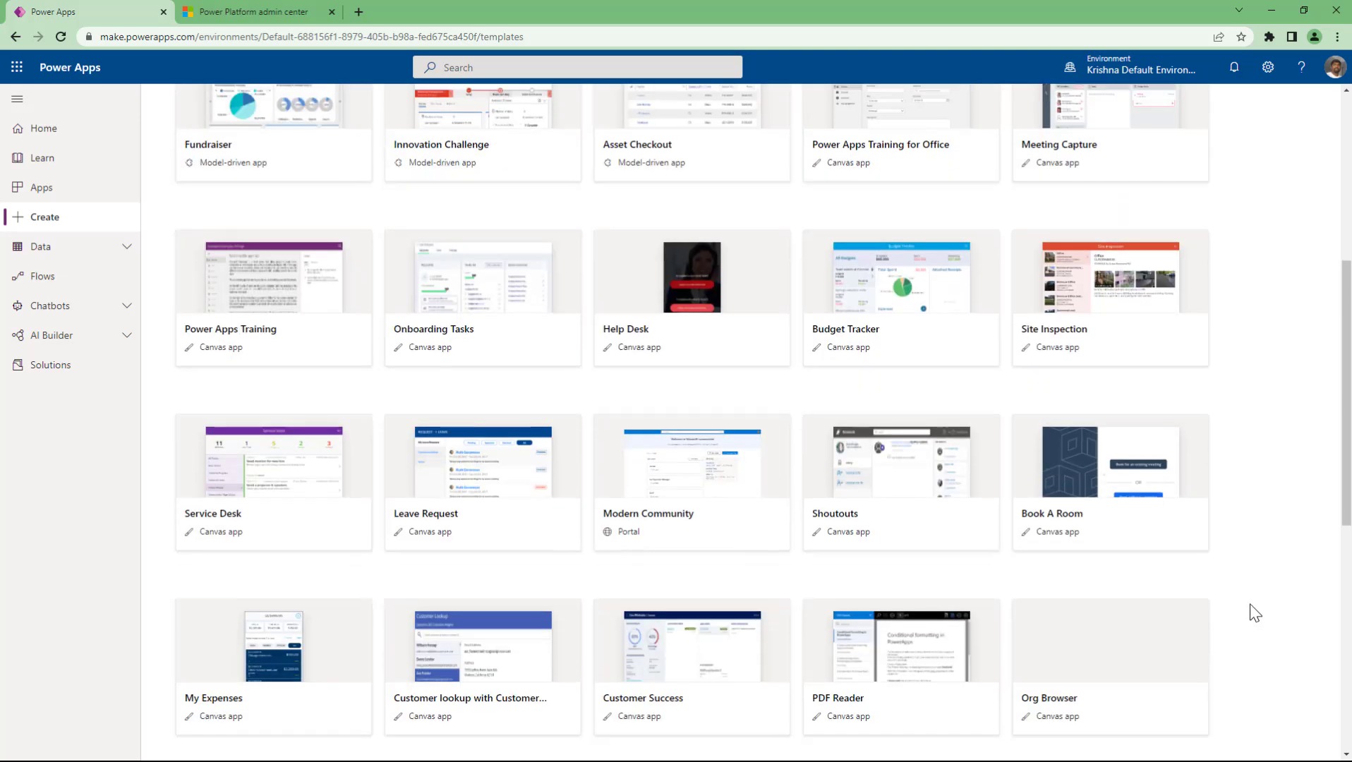
scroll(1255, 613, "up", 6)
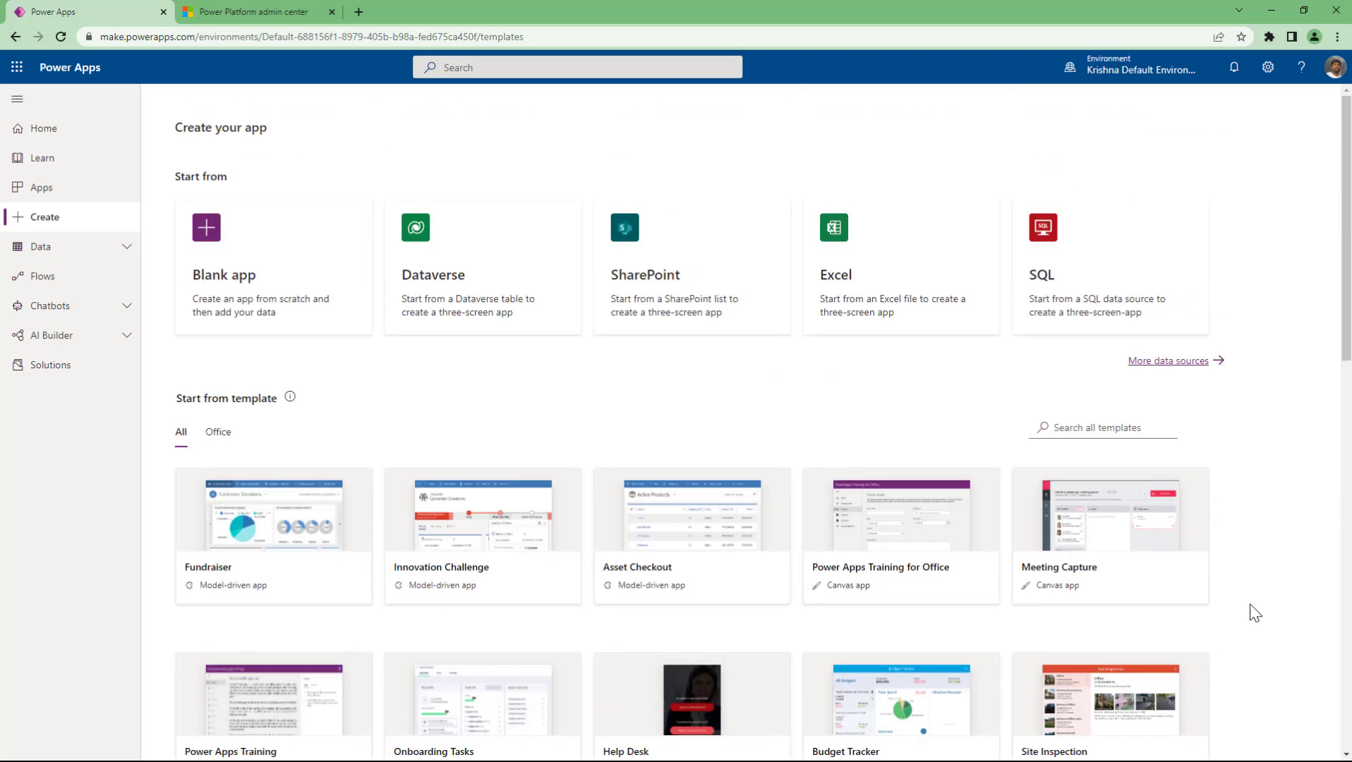
scroll(1254, 613, "down", 2)
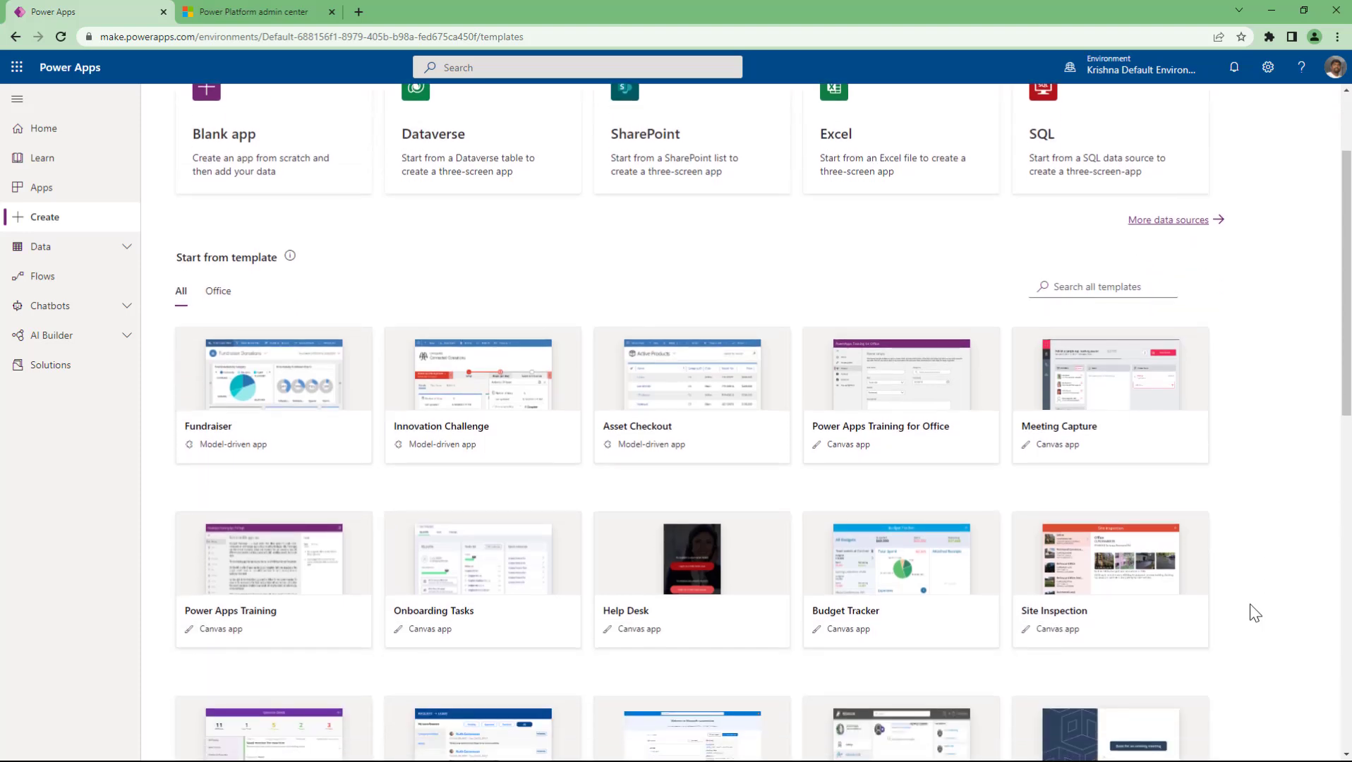
scroll(1254, 612, "down", 2)
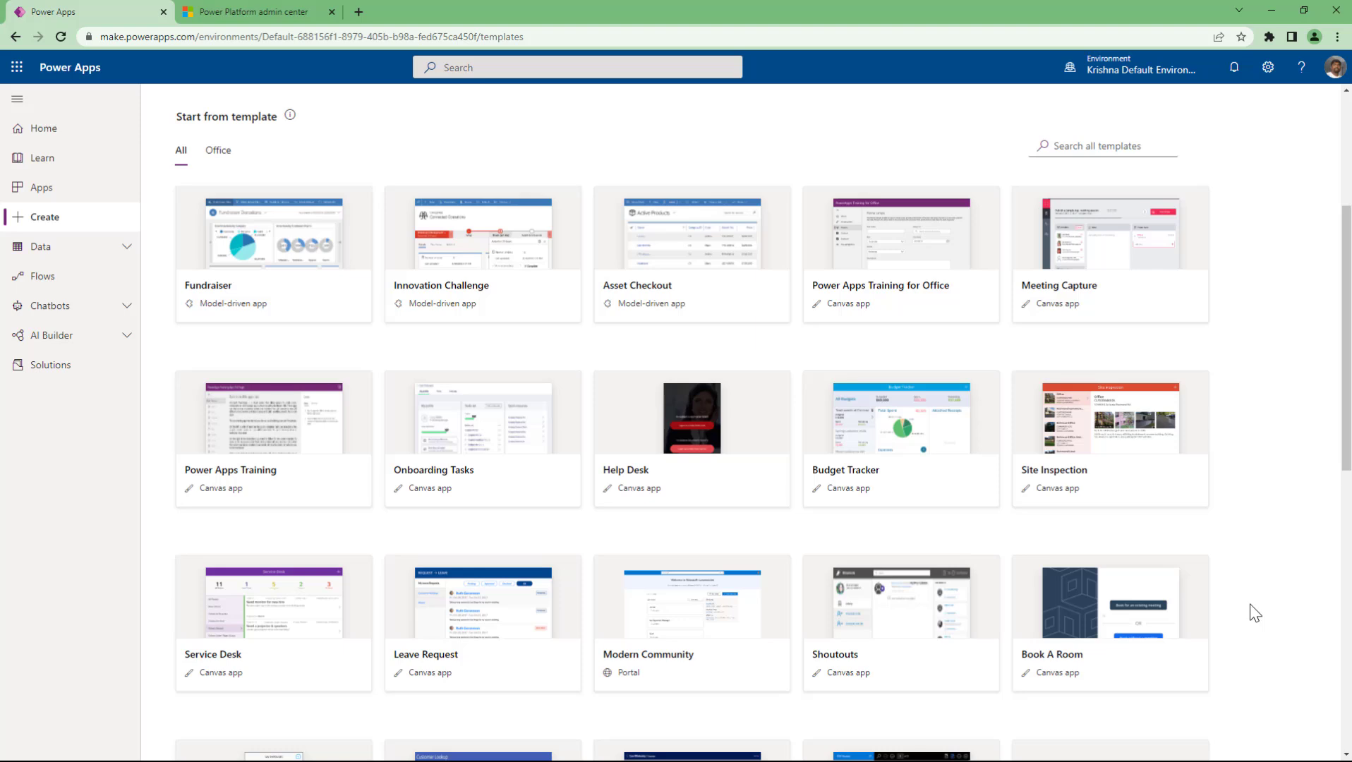
left_click(1087, 148)
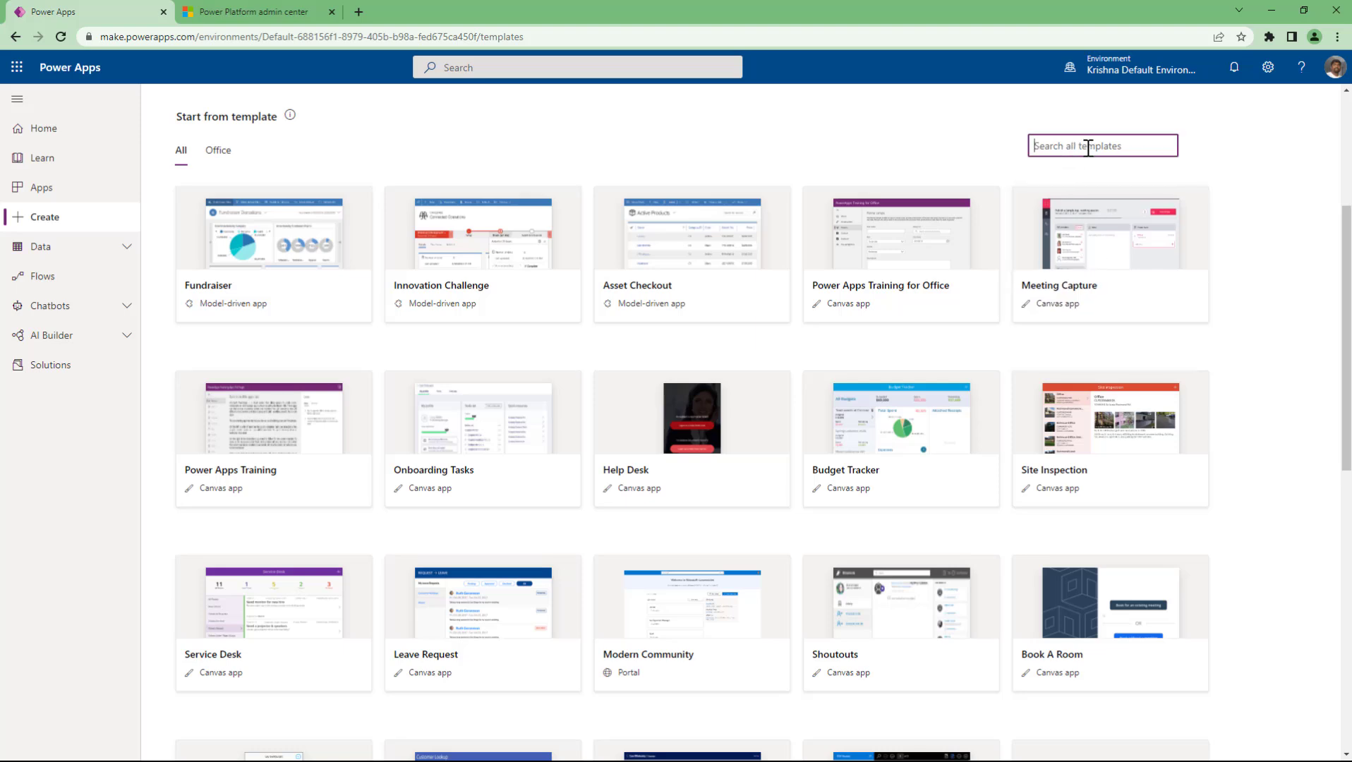
type("lea")
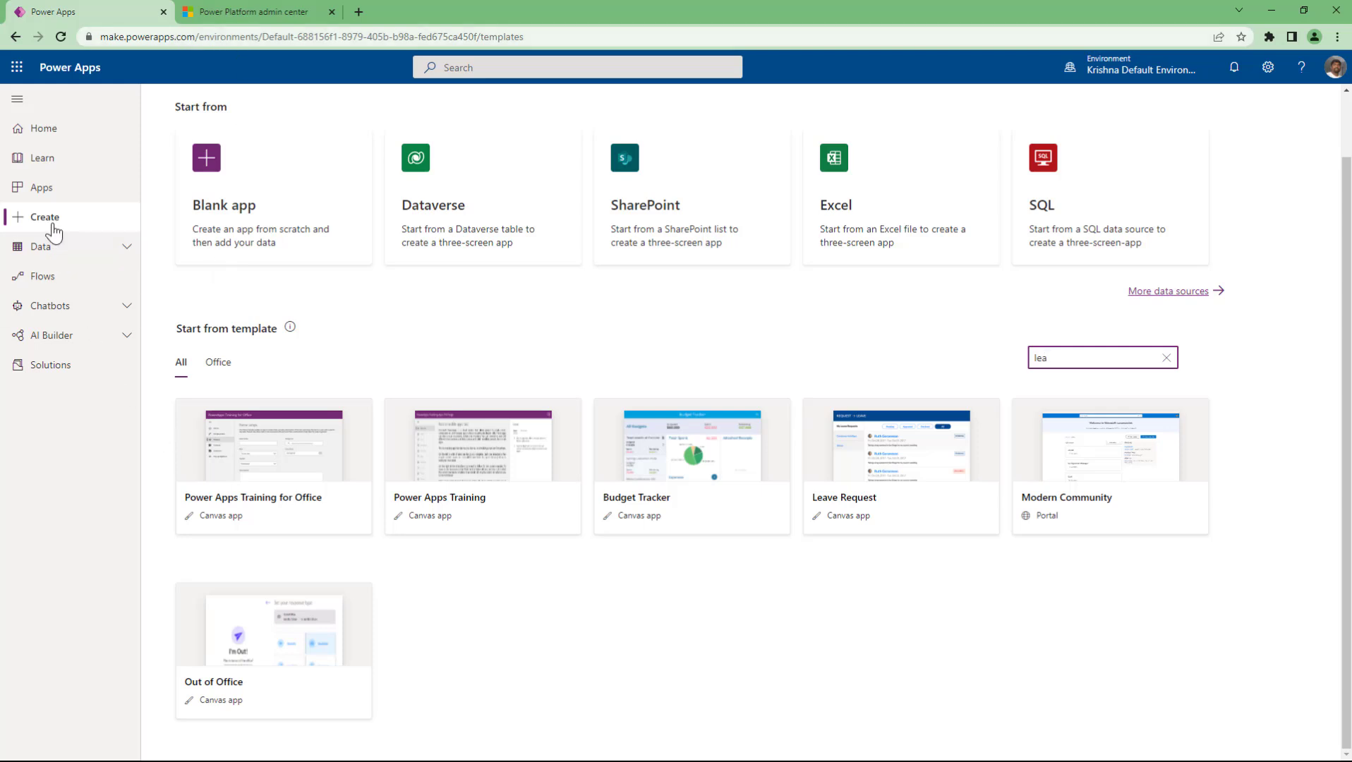
Step: Create a tablet-format canvas app named "Demo to GVP Students" from the Out of Office template
left_click(278, 652)
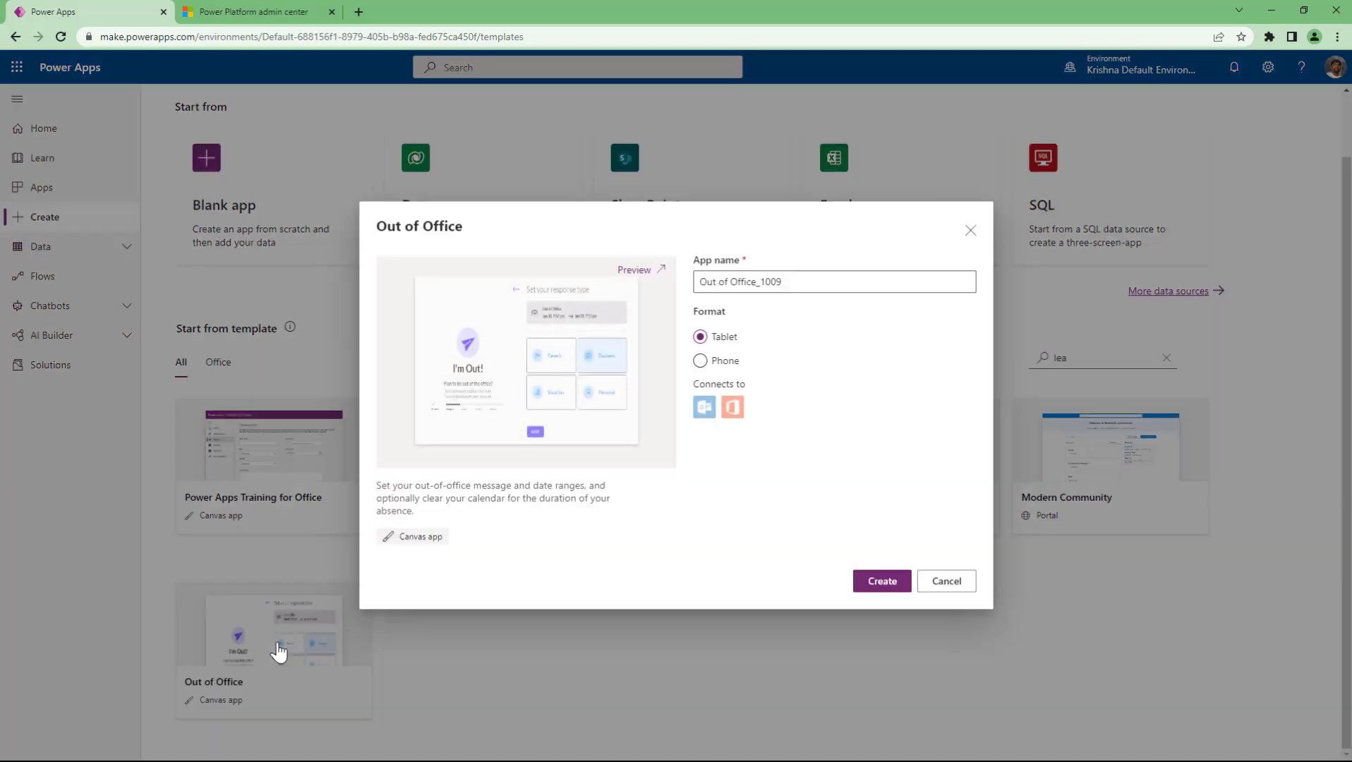
left_click_drag(803, 282, 639, 285)
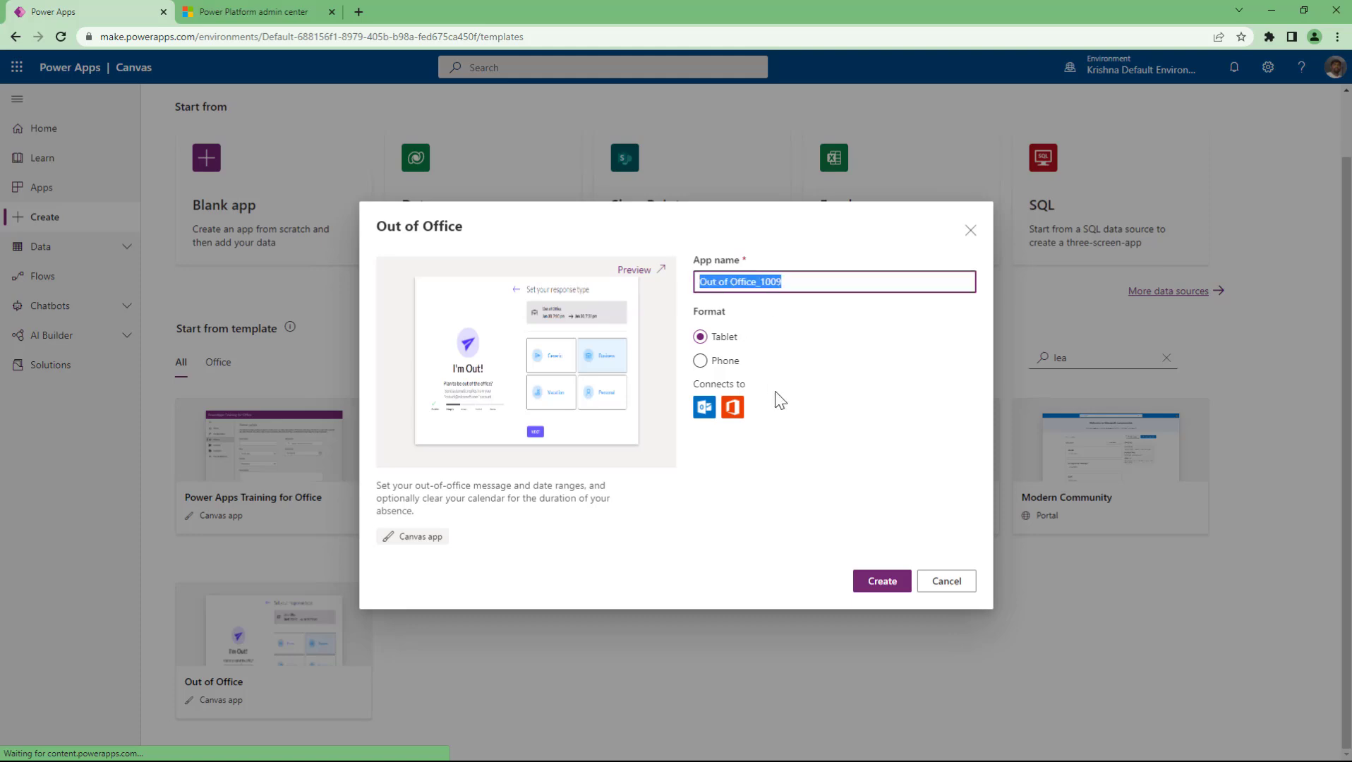
type("D")
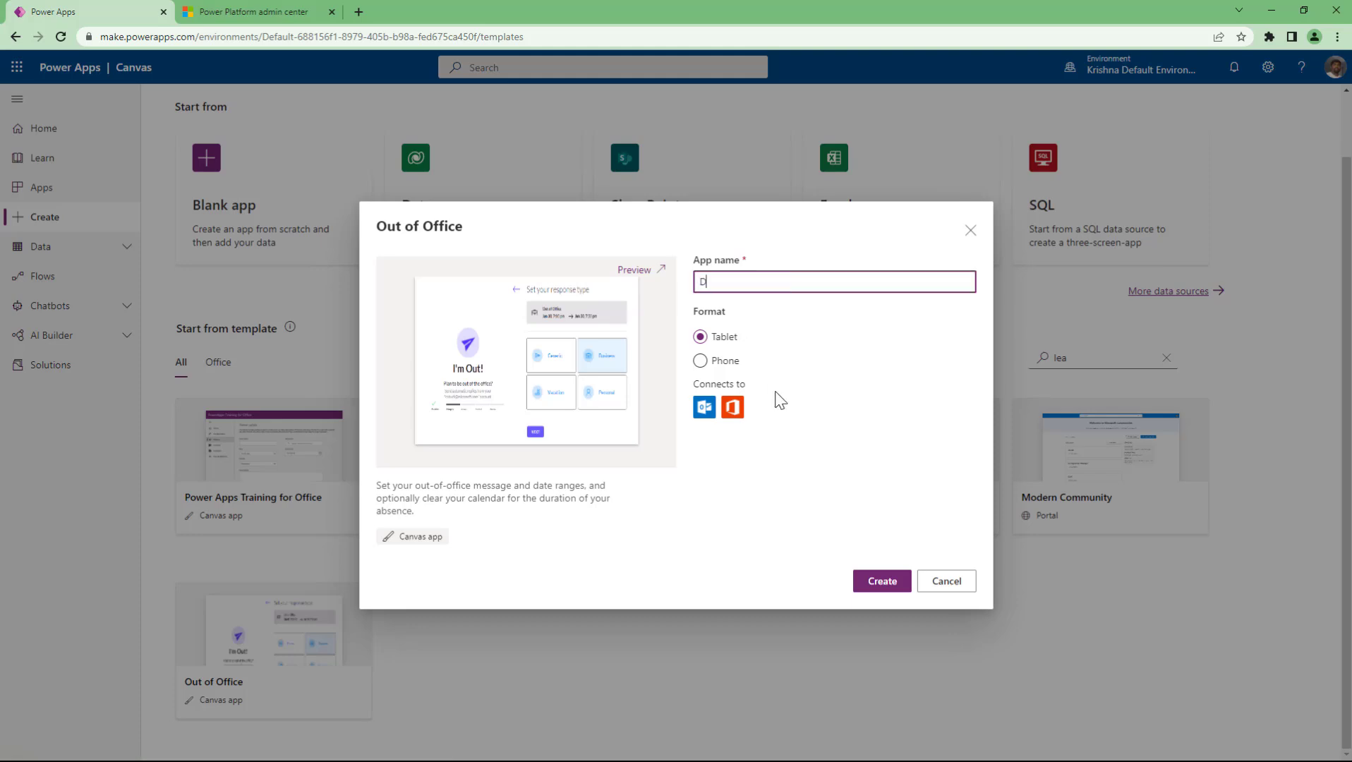
type("emo to Stud")
key("BackSpace")
key("BackSpace")
key("BackSpace")
key("BackSpace")
type("GVP Students")
left_click(879, 582)
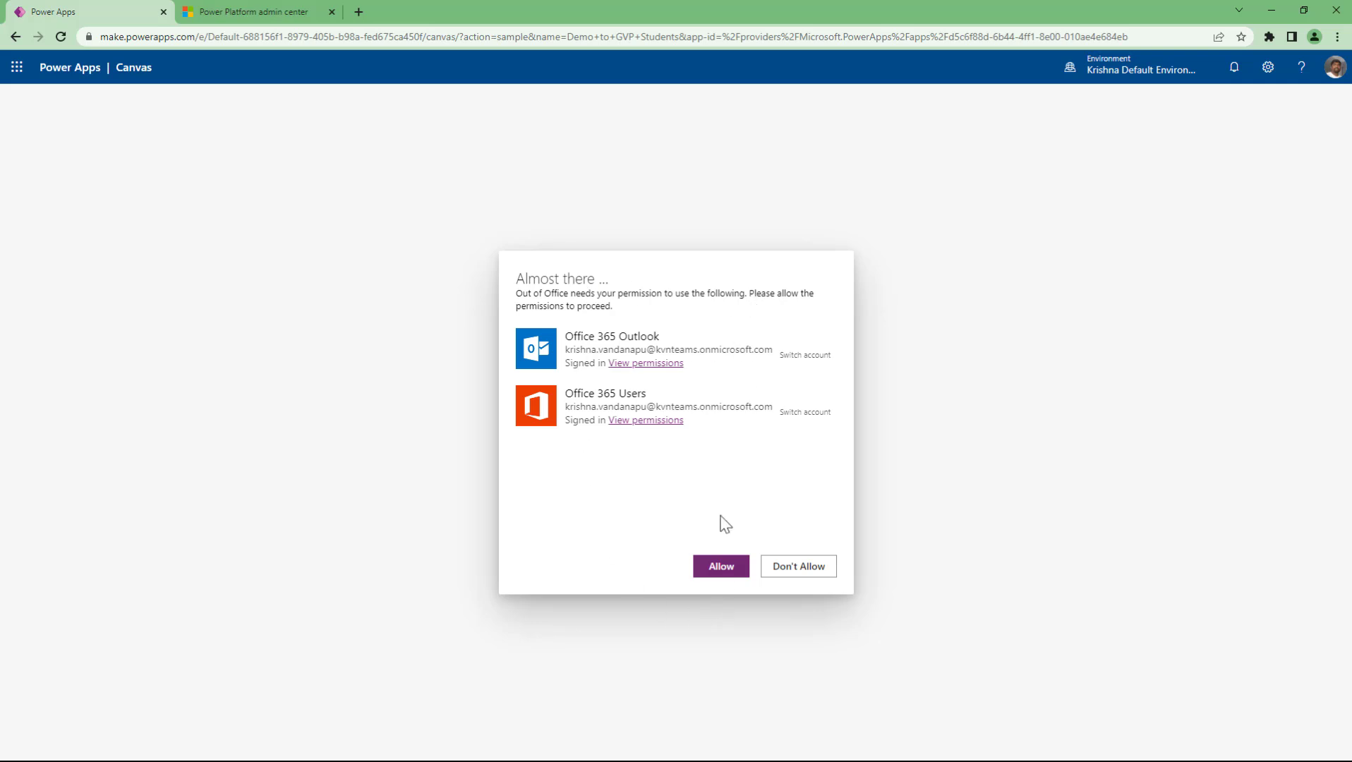
Step: Allow the Office 365 Outlook and Office 365 Users connections, open the app and run its preview
left_click(726, 571)
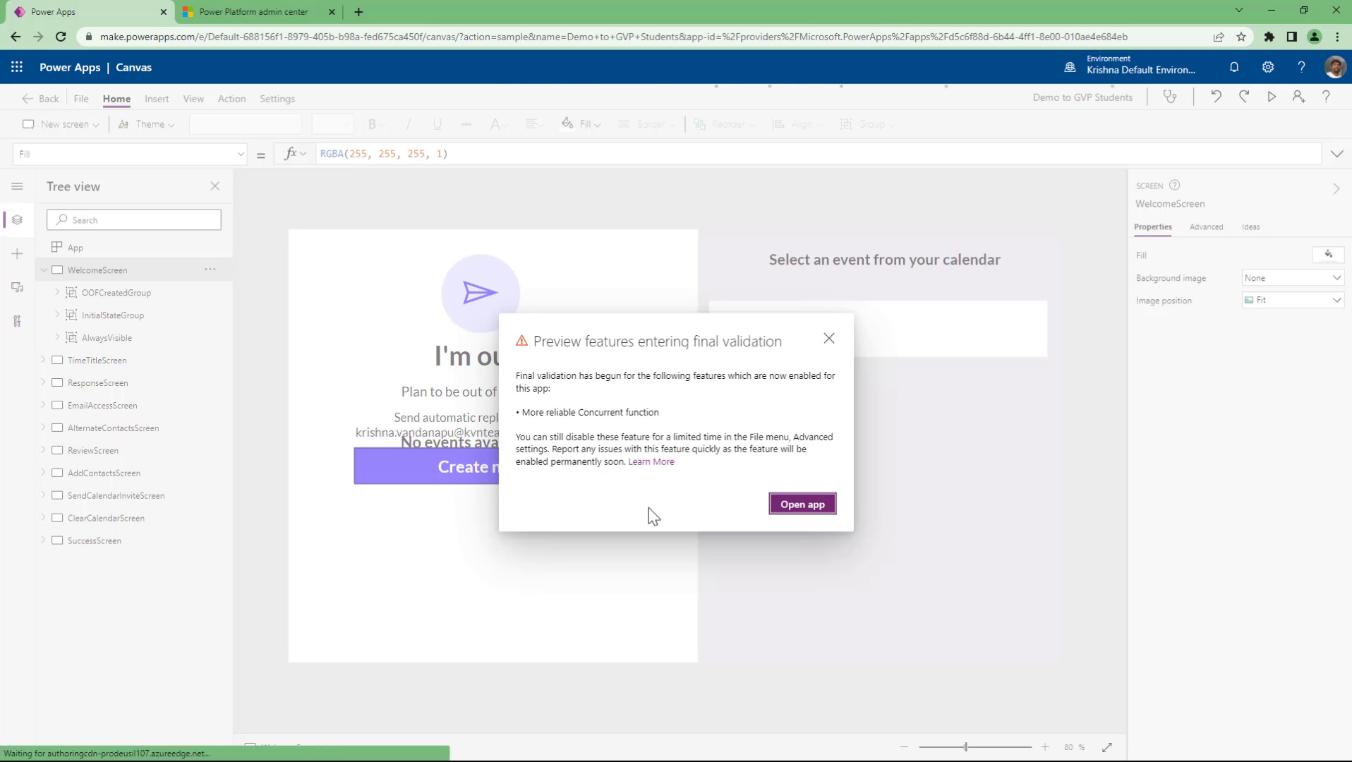
left_click(796, 502)
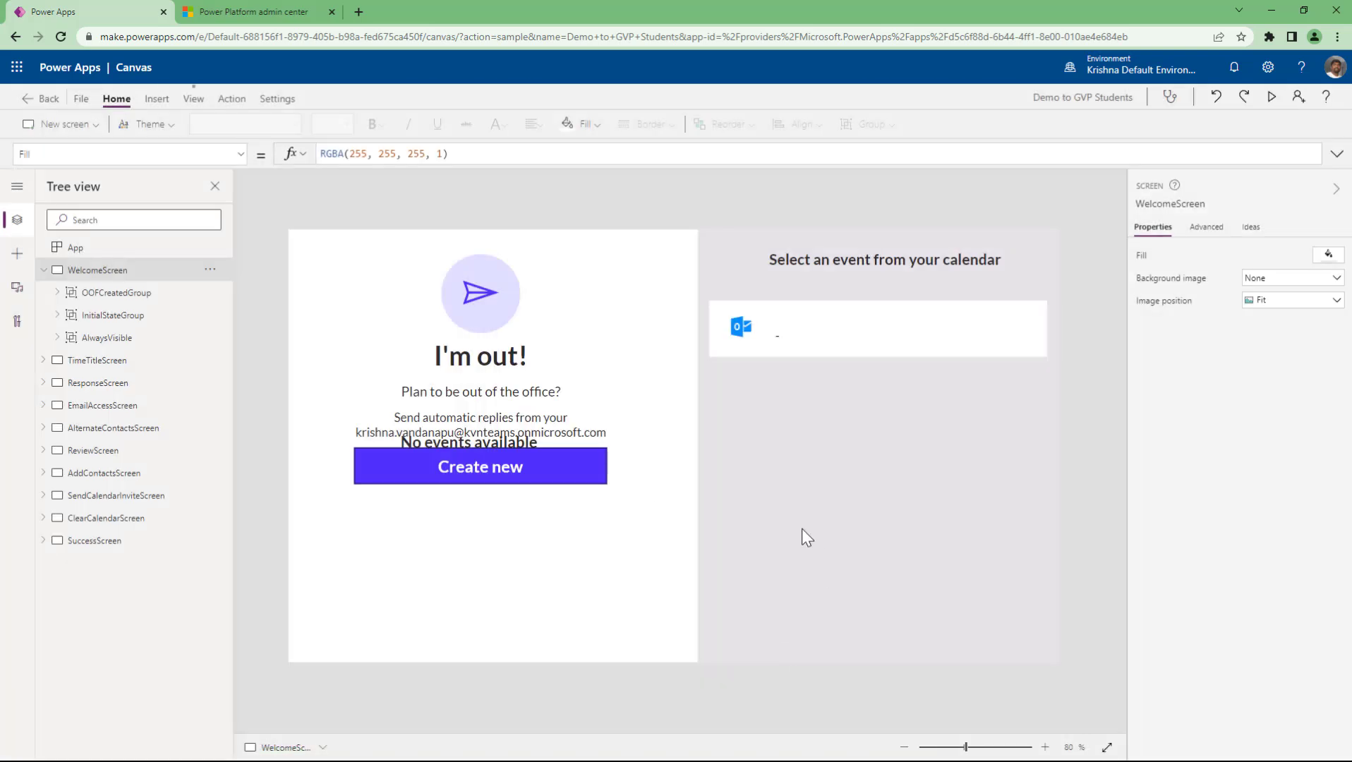
left_click(1271, 96)
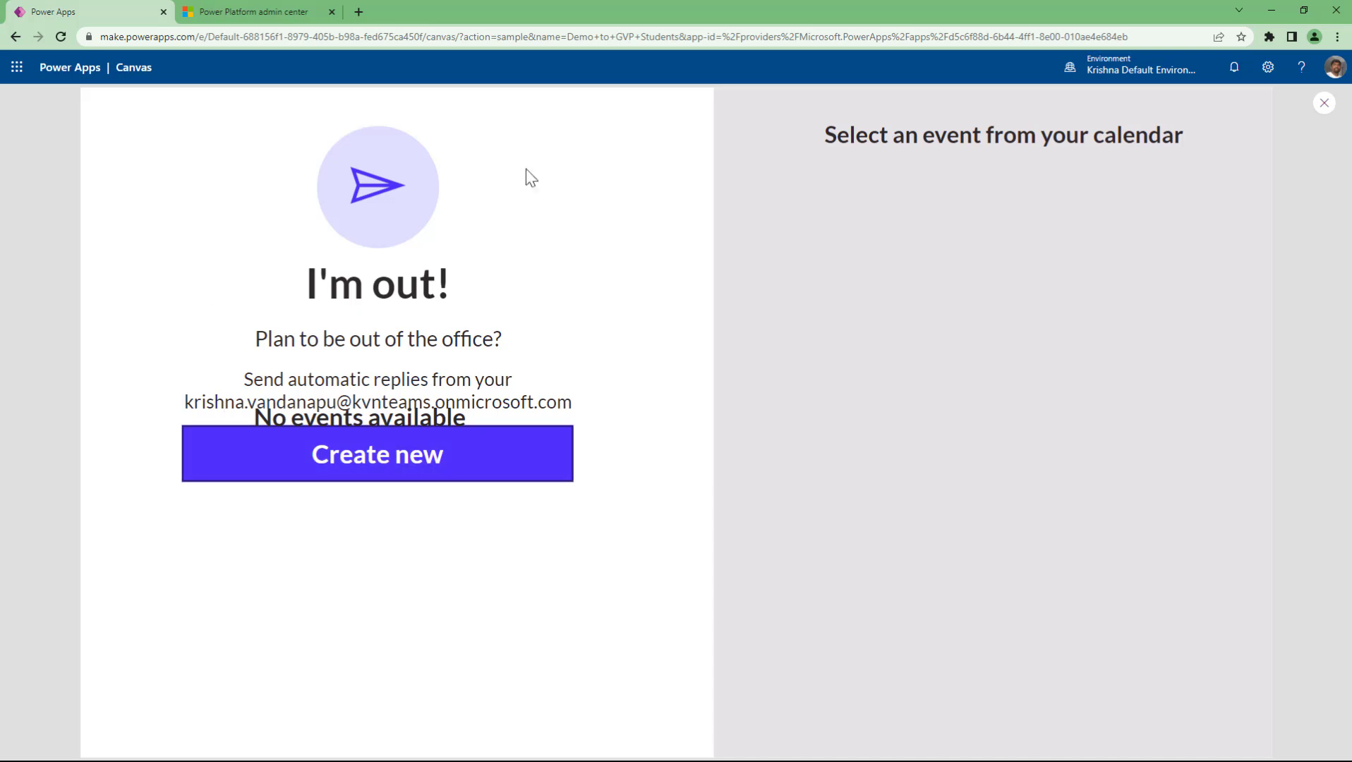
Step: Look at the form for a new out-of-office response, and return to the welcome screen to examine its events text
left_click(407, 481)
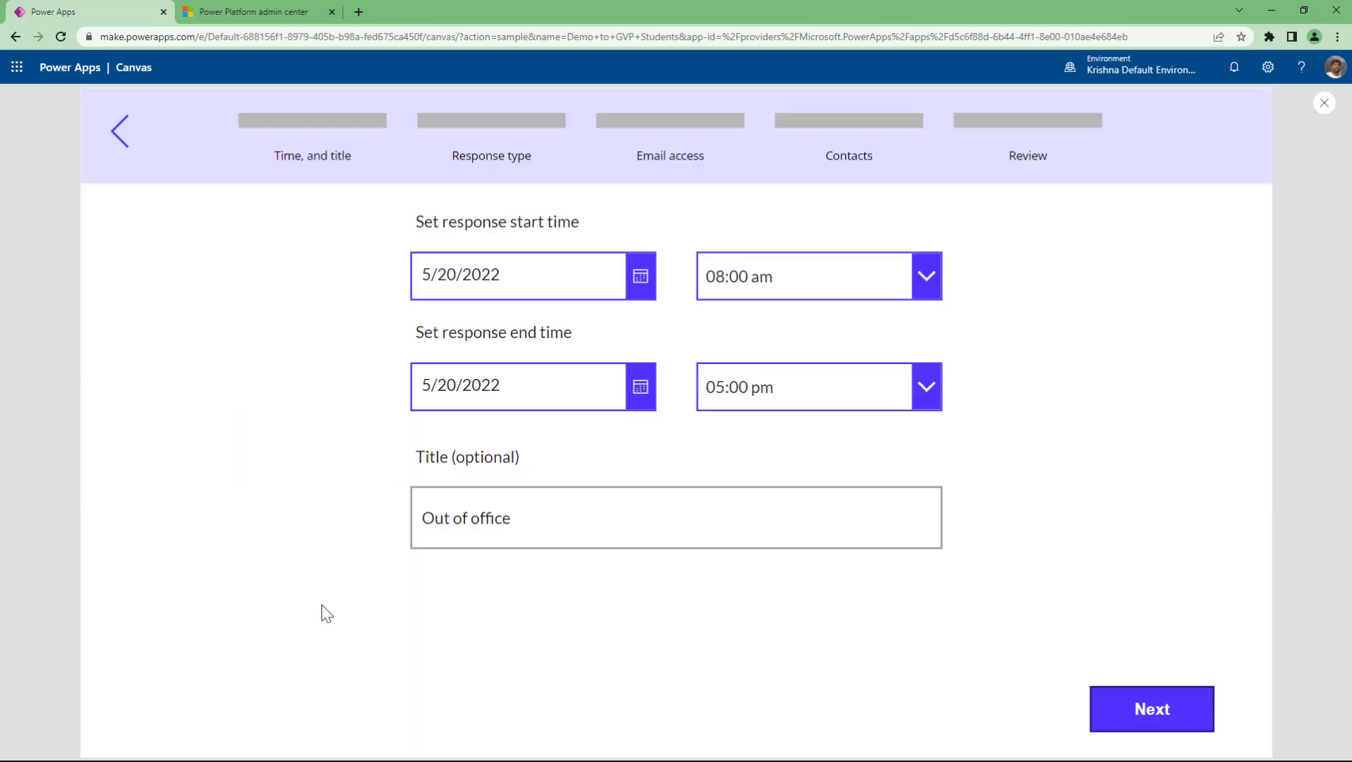
left_click(120, 132)
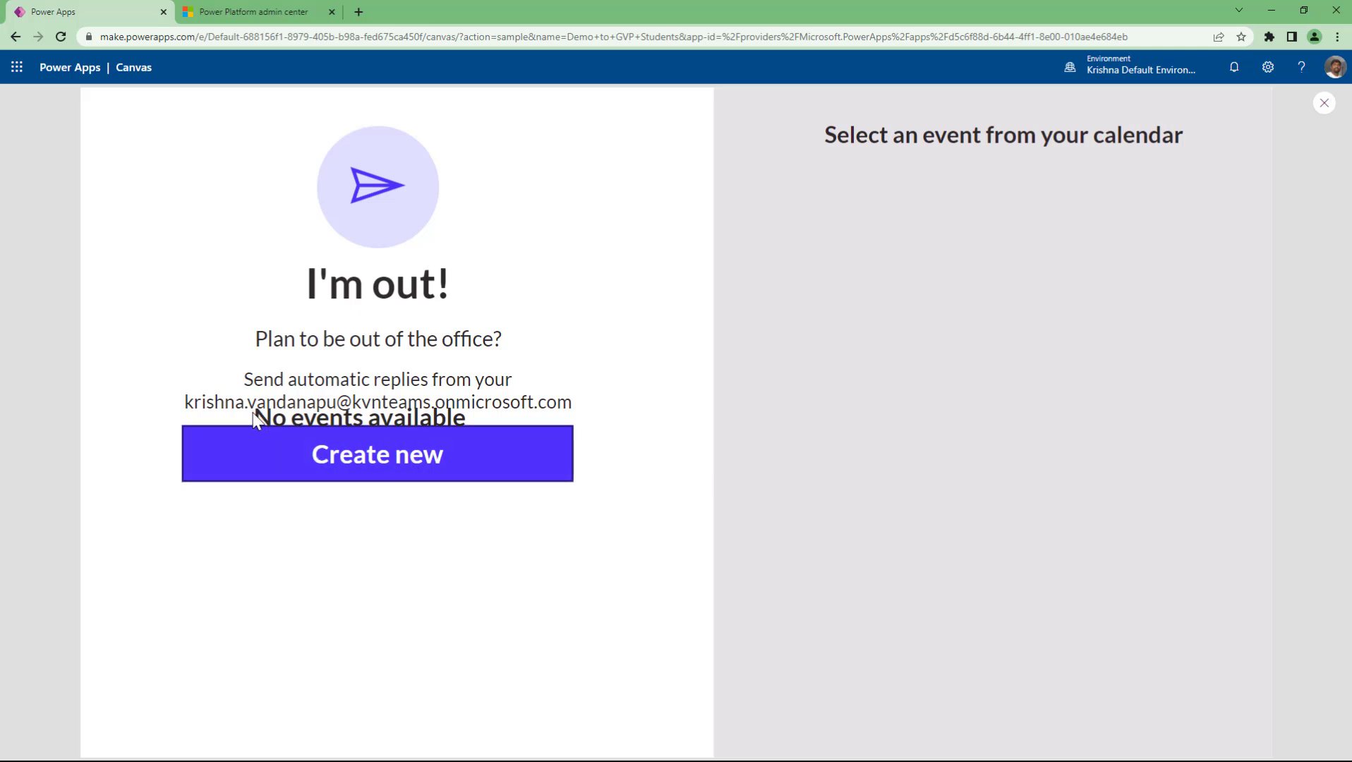
left_click_drag(255, 416, 486, 415)
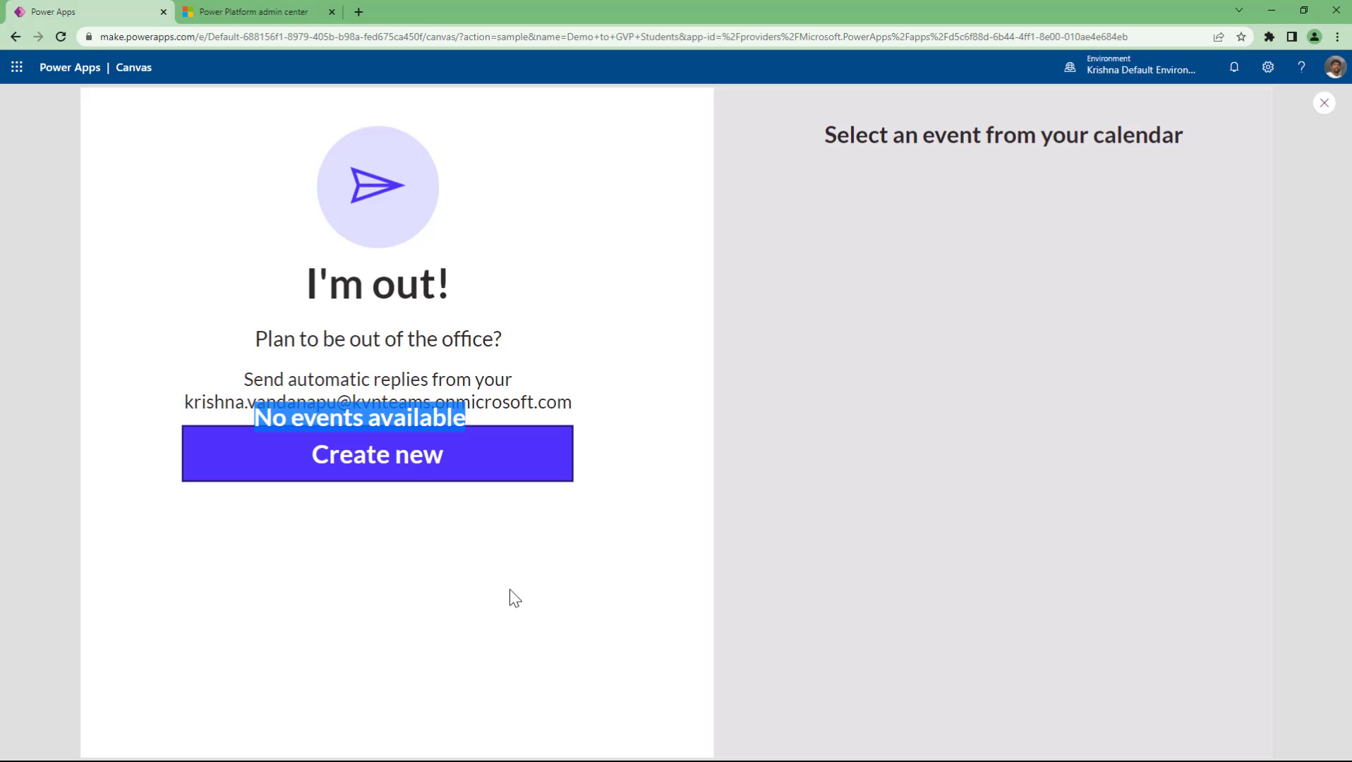
left_click(475, 416)
Step: Start a new out-of-office response with start date 5/23/2022 and end date 5/25/2022
left_click(372, 469)
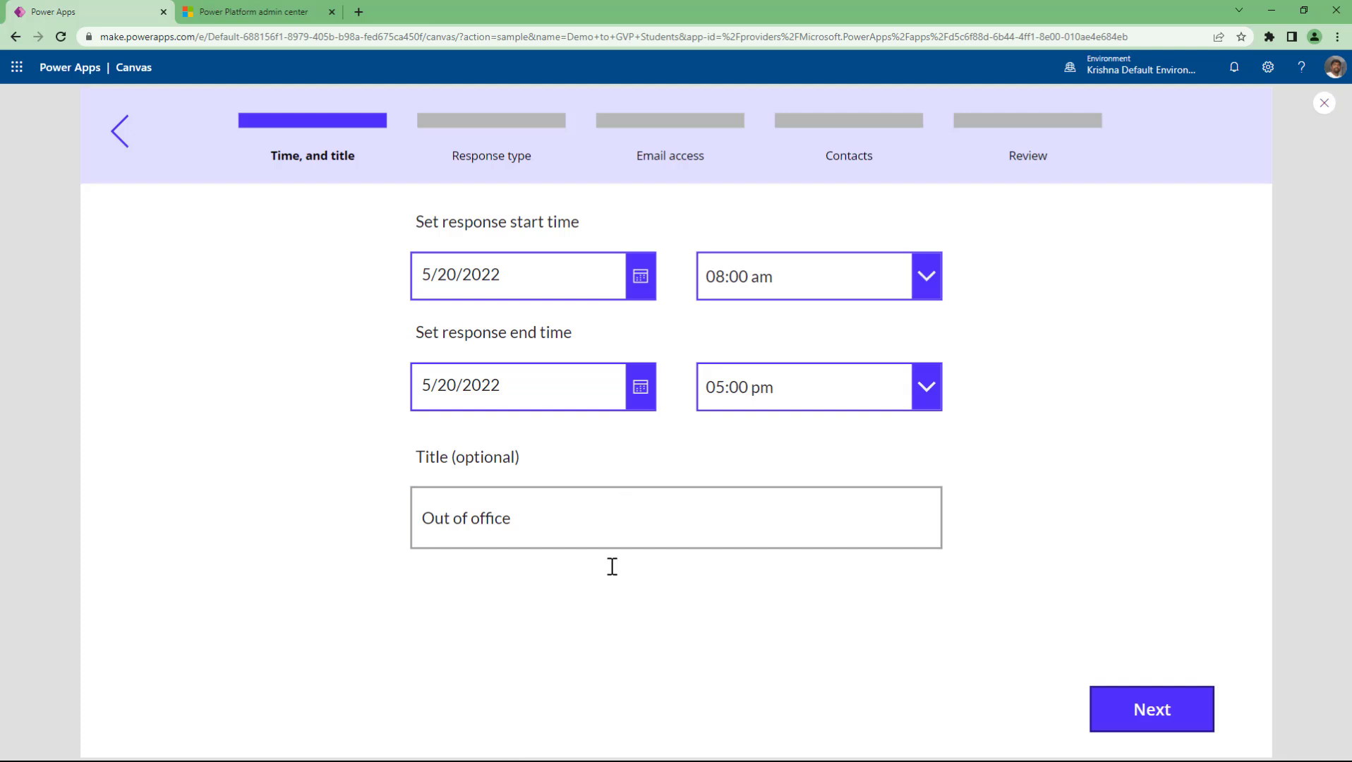
left_click(642, 277)
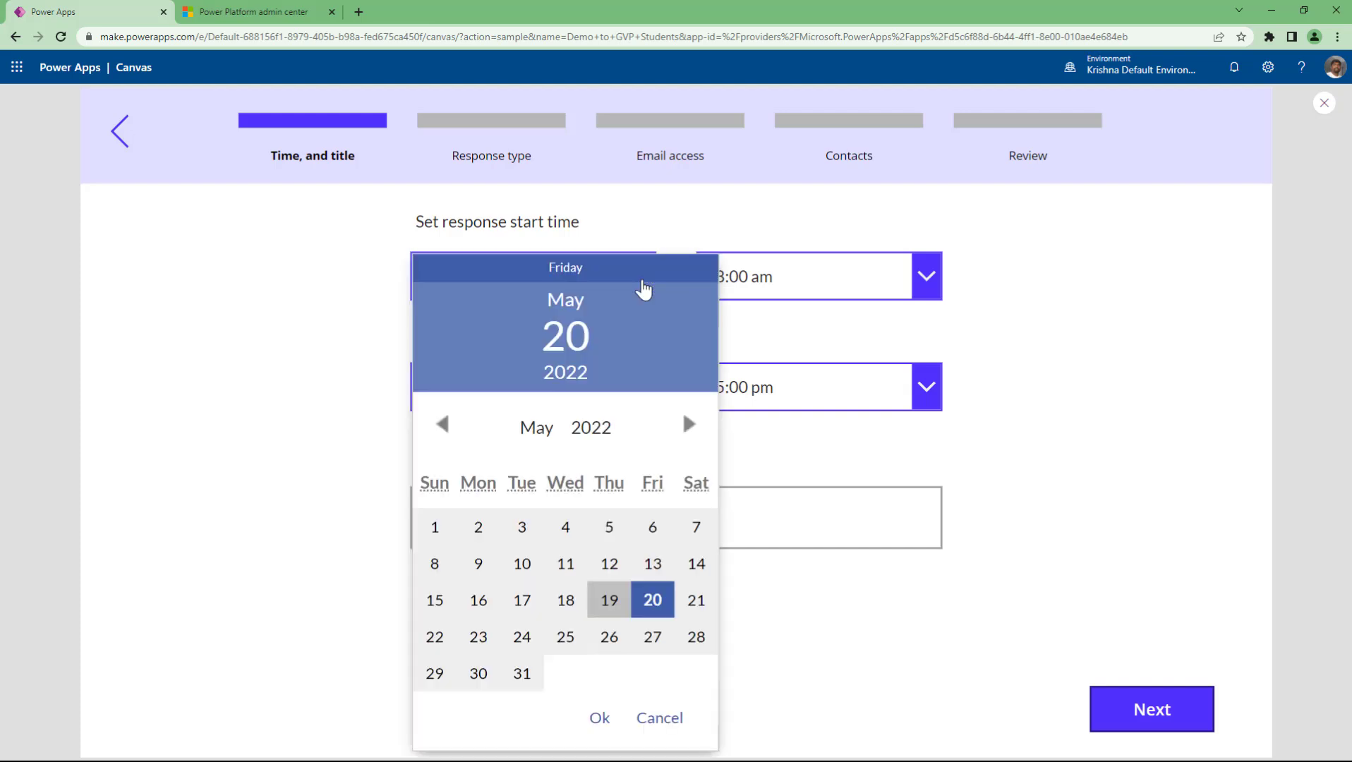
left_click(471, 638)
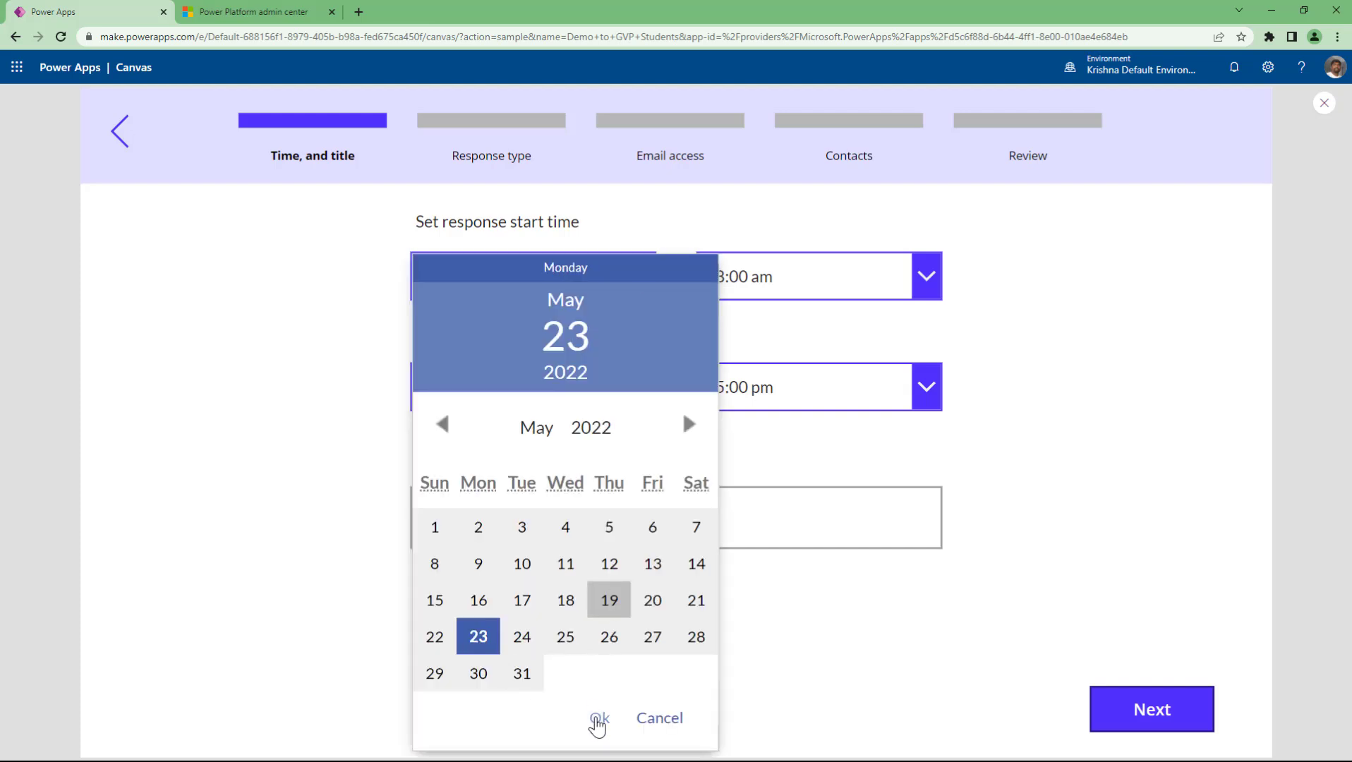
left_click(599, 718)
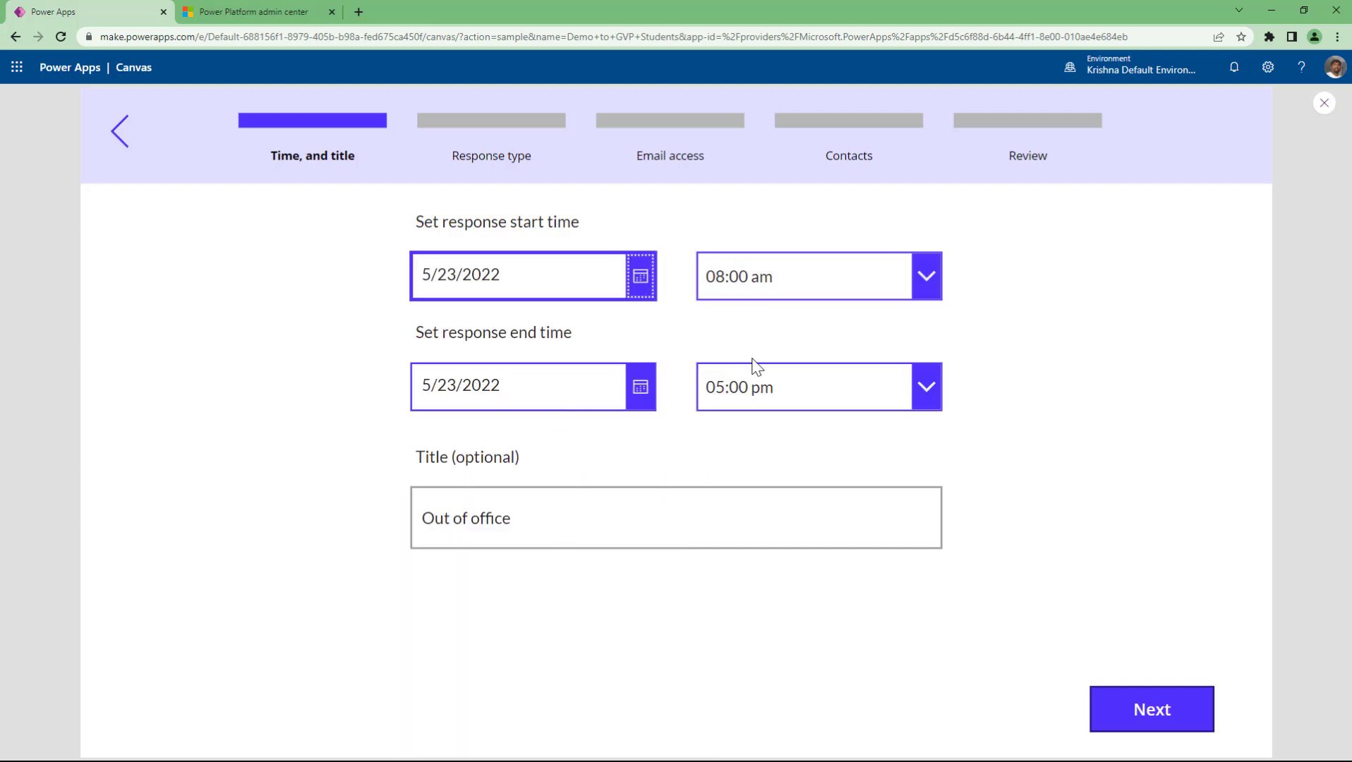
left_click(637, 386)
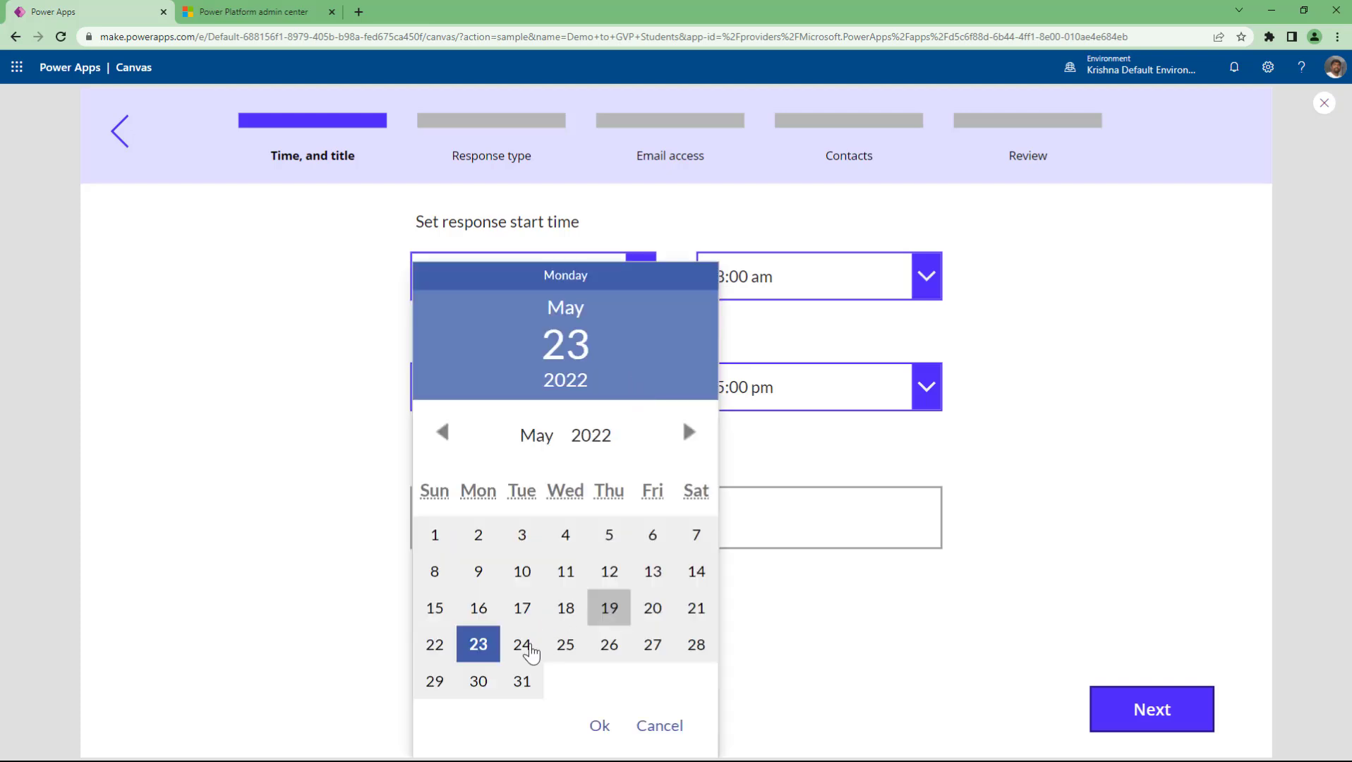
left_click(561, 651)
left_click(599, 725)
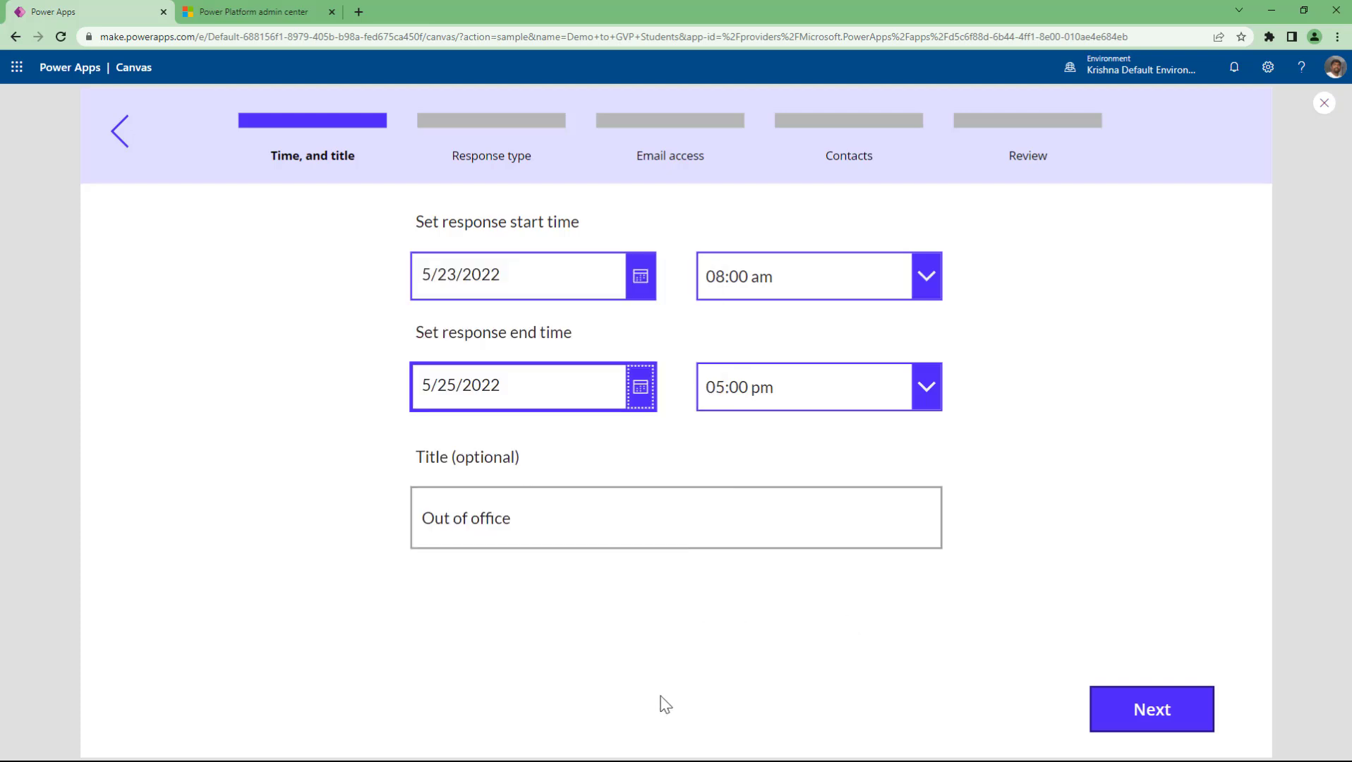
Step: Title the out-of-office response "Personal vacation" and continue to the response type
left_click(534, 518)
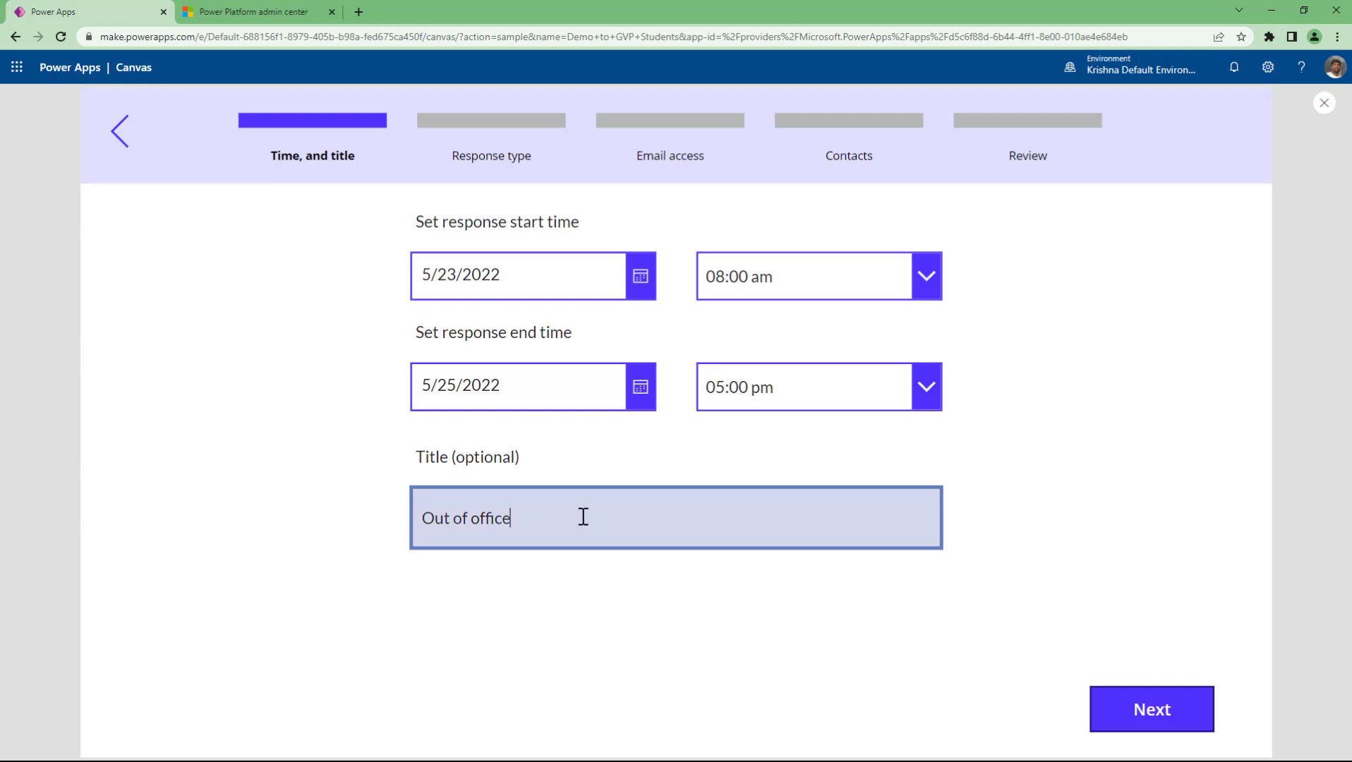
left_click_drag(582, 518, 392, 515)
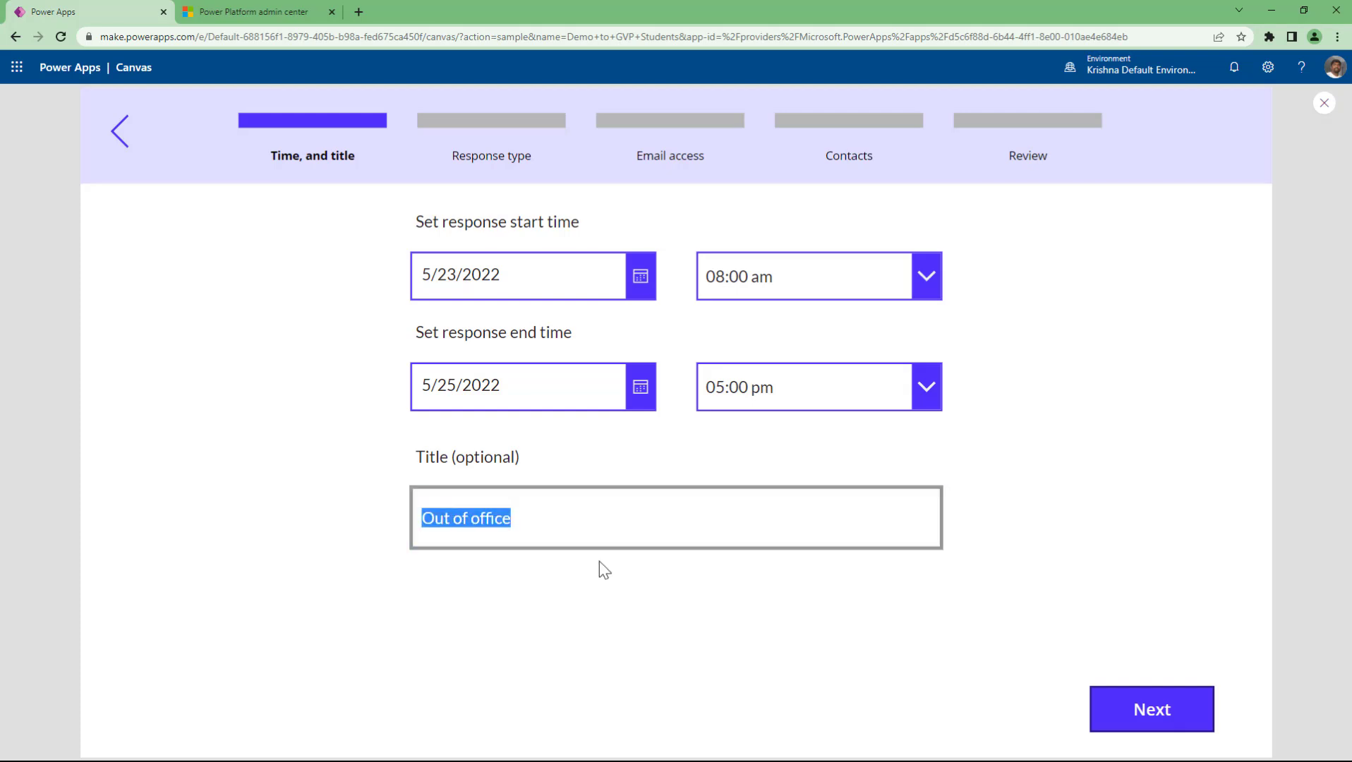
type("Personal ")
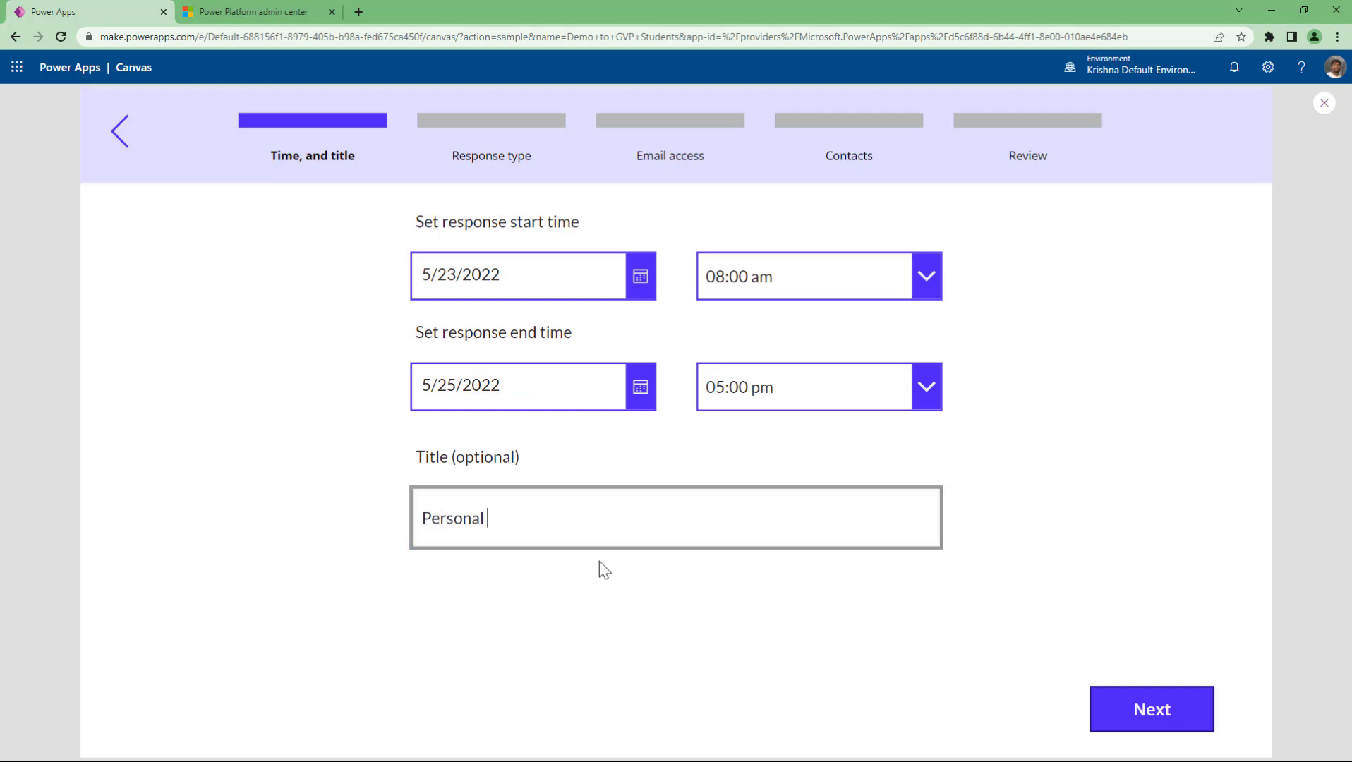
type("vacatpo")
key("BackSpace")
key("BackSpace")
type("ion")
left_click(1120, 711)
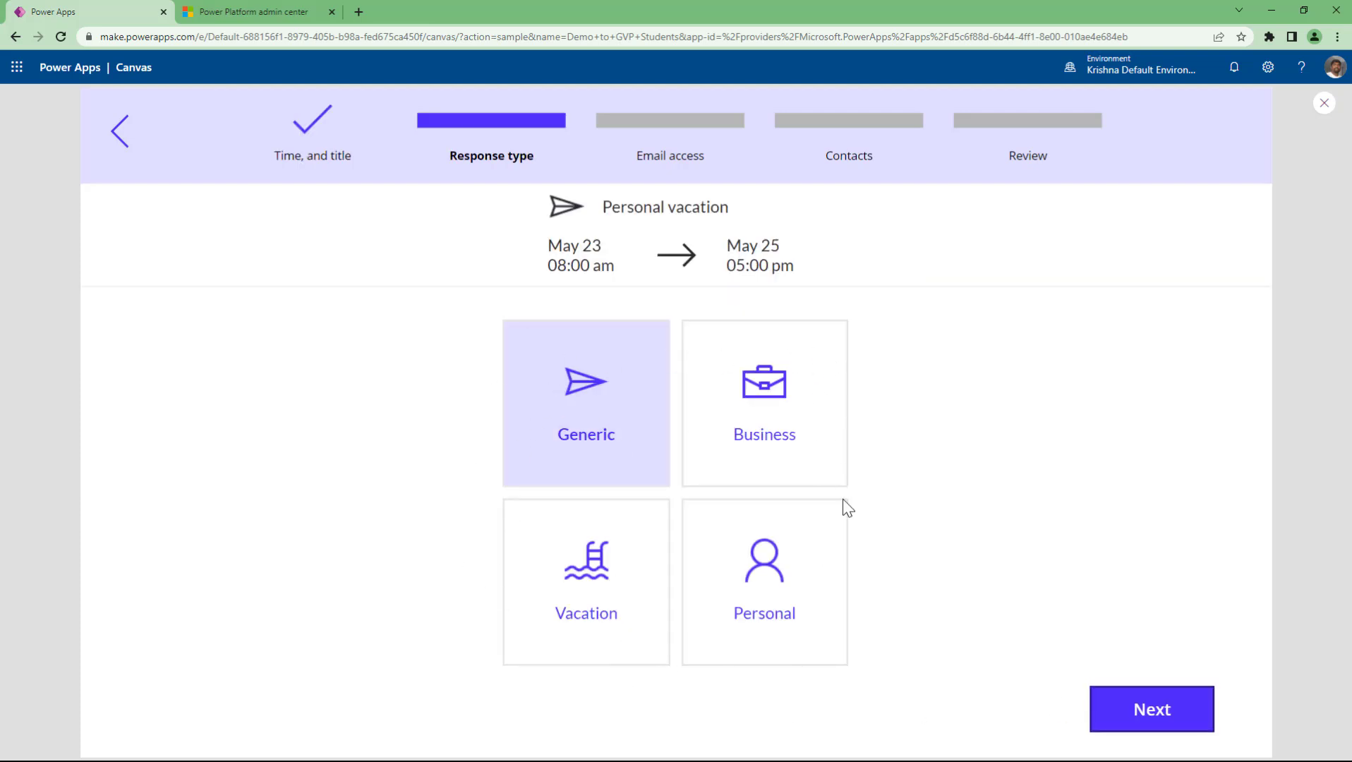
Step: Choose the Personal response type, keep email access at None and continue to the contacts
left_click(763, 612)
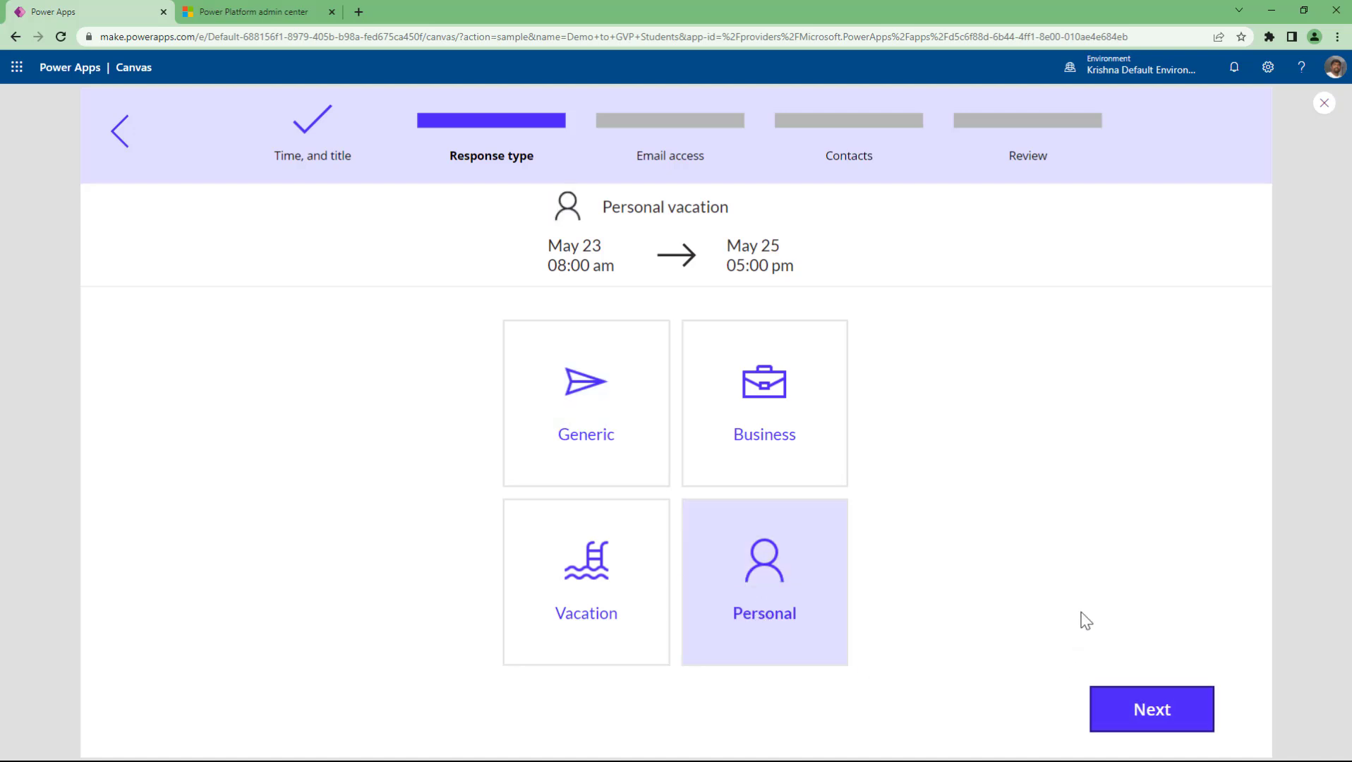
left_click(1123, 701)
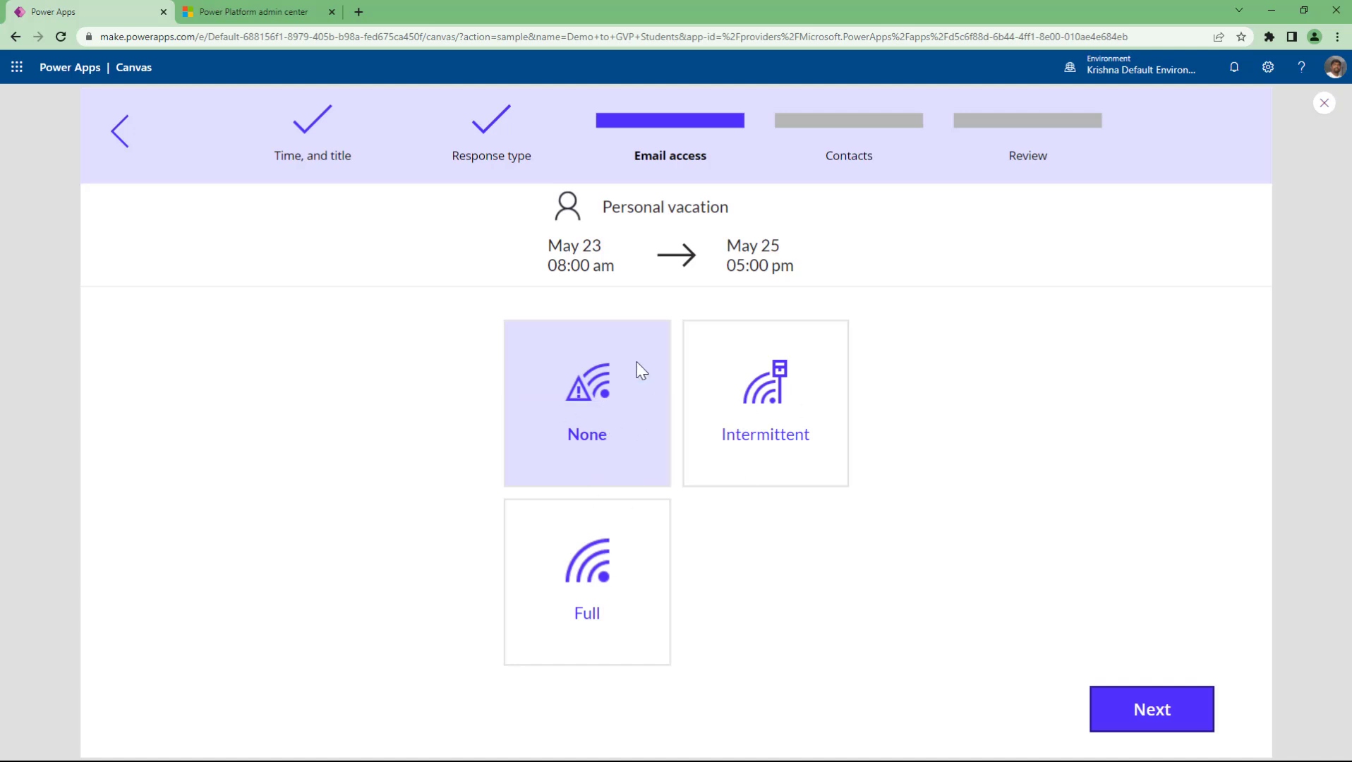
left_click(1122, 727)
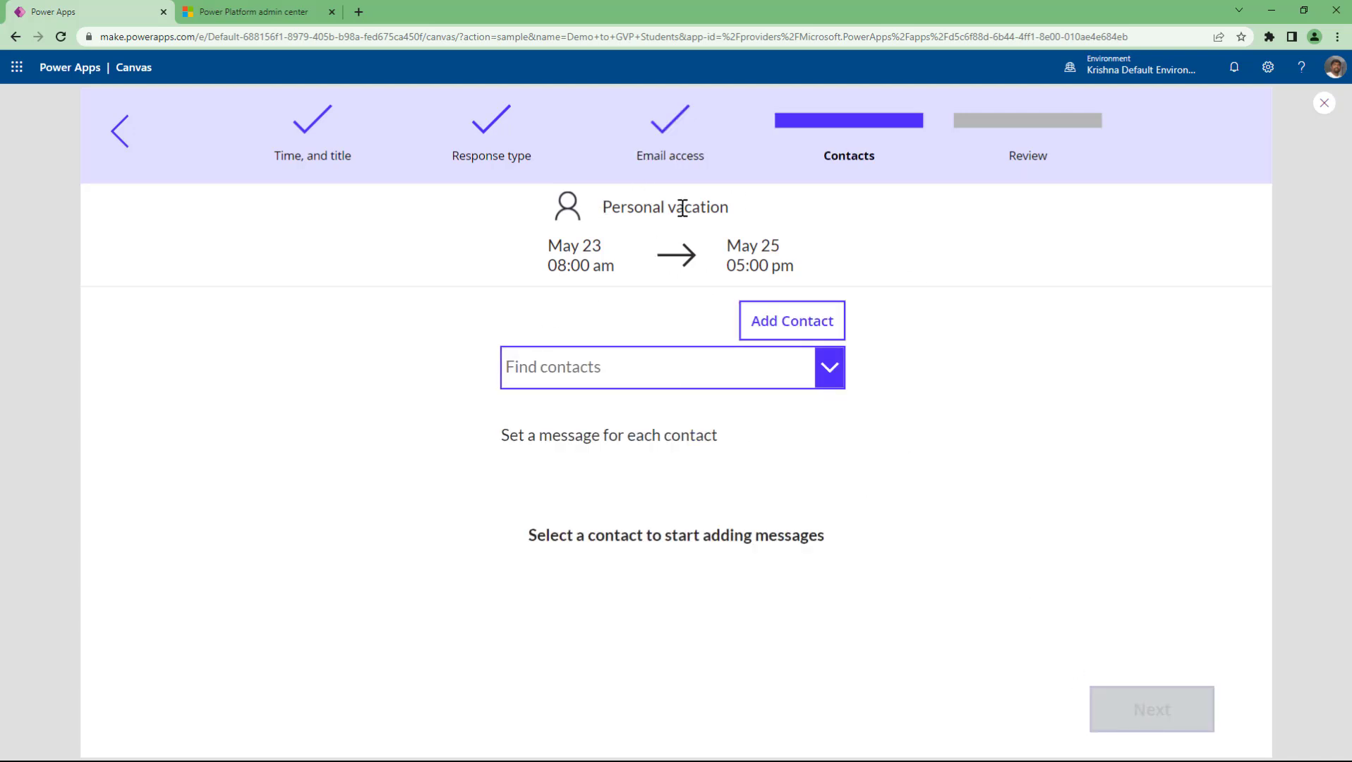
Step: Add the second listed person as the contact, keep the default message and check the reply text on the Review page
left_click(689, 378)
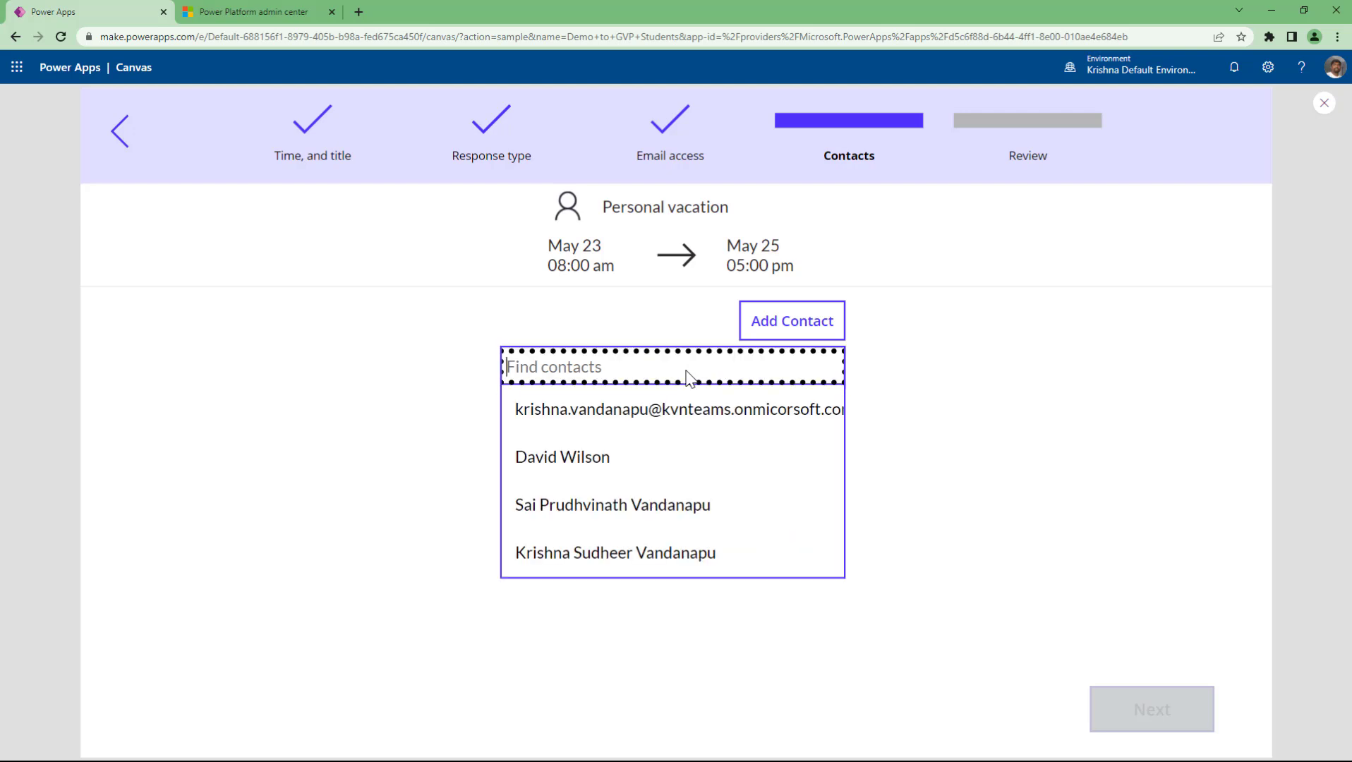
left_click(589, 451)
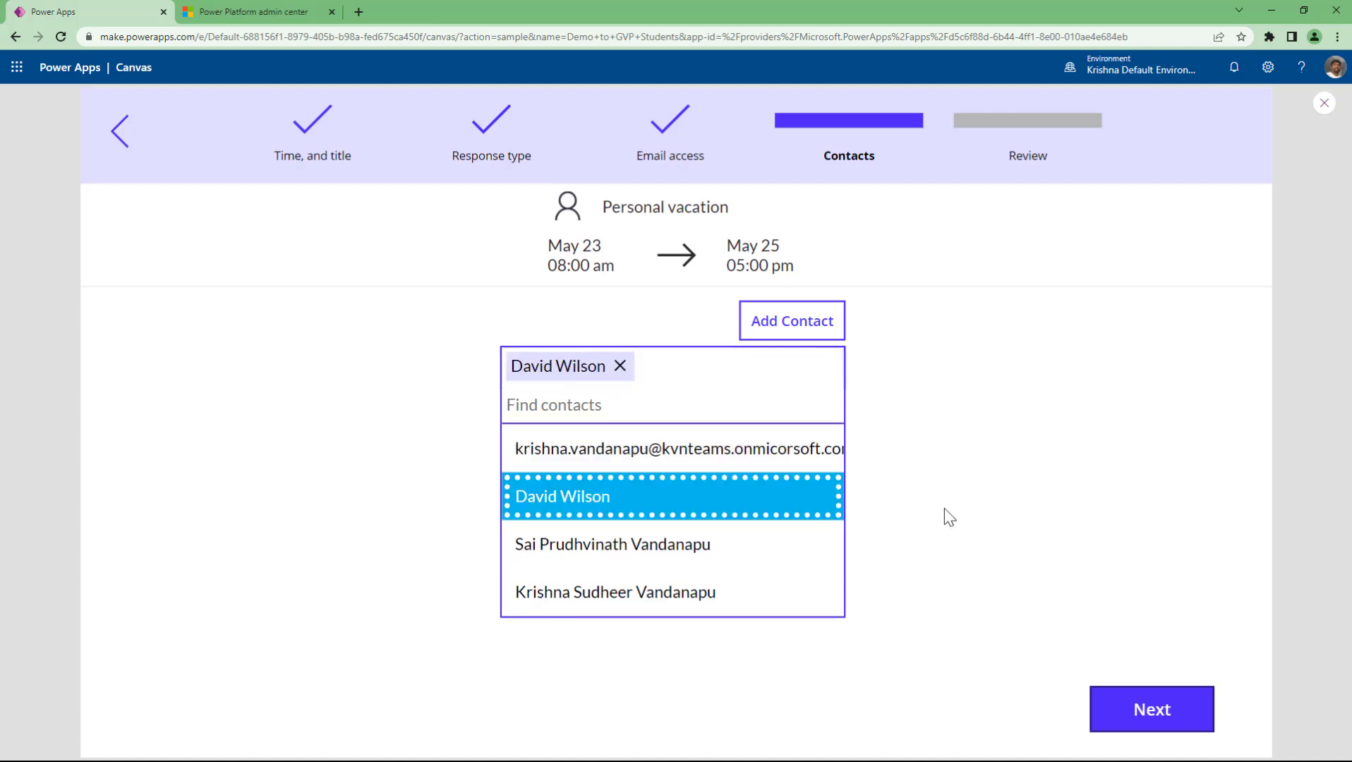
left_click(944, 508)
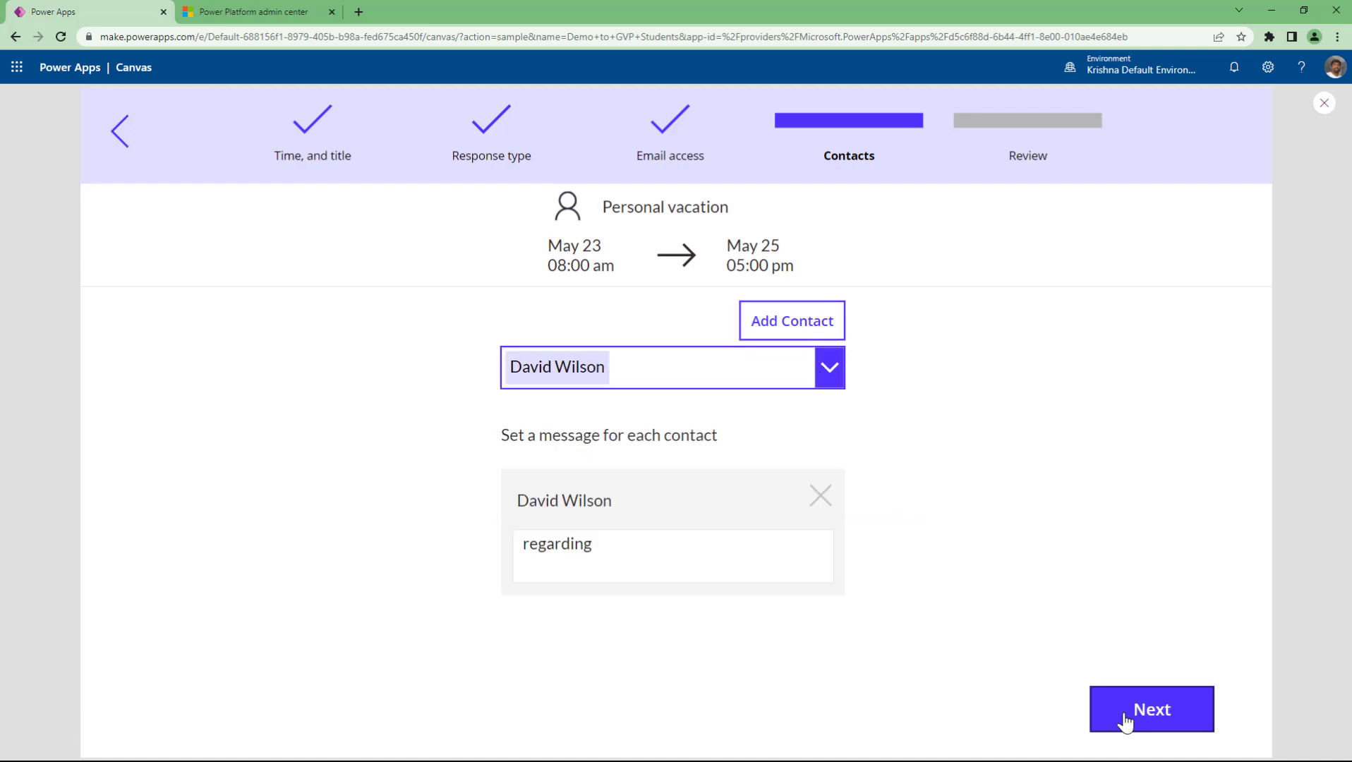
left_click(1161, 727)
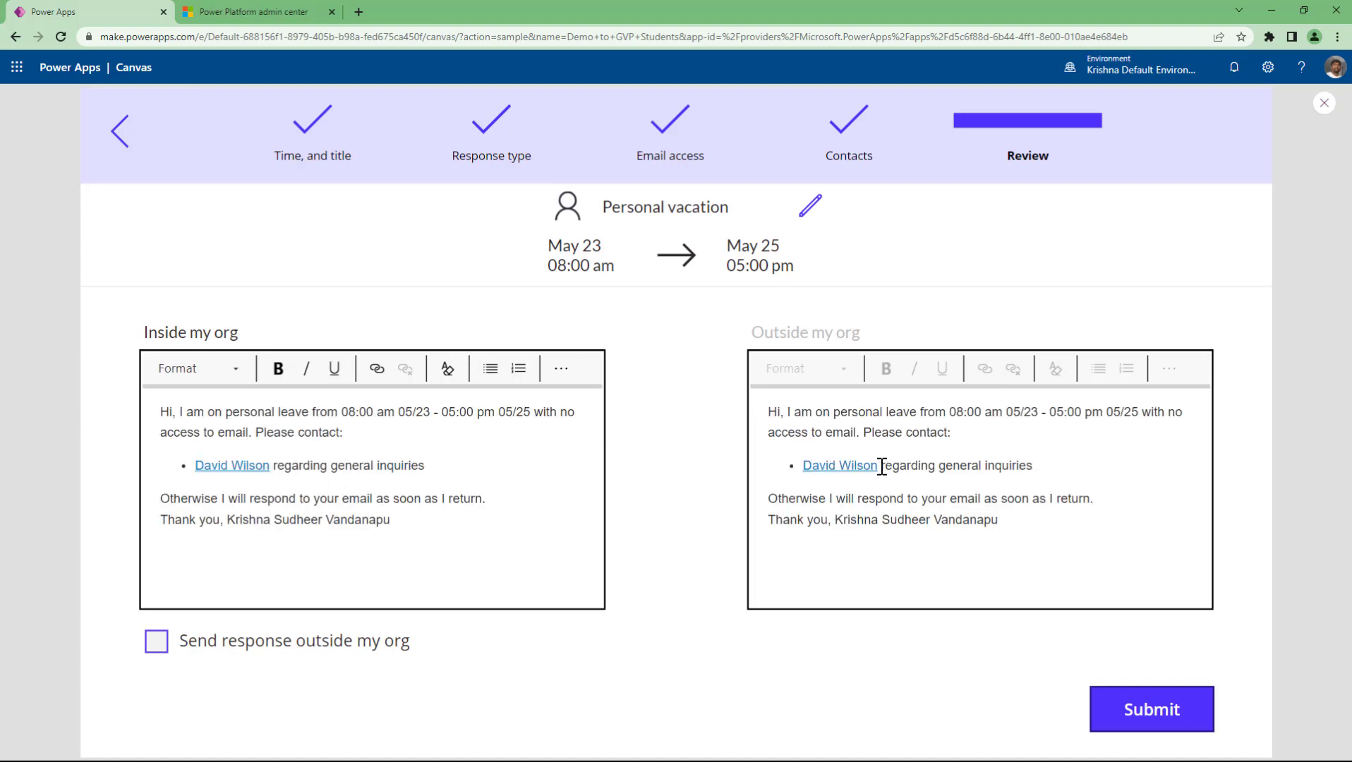
left_click_drag(884, 467, 1035, 466)
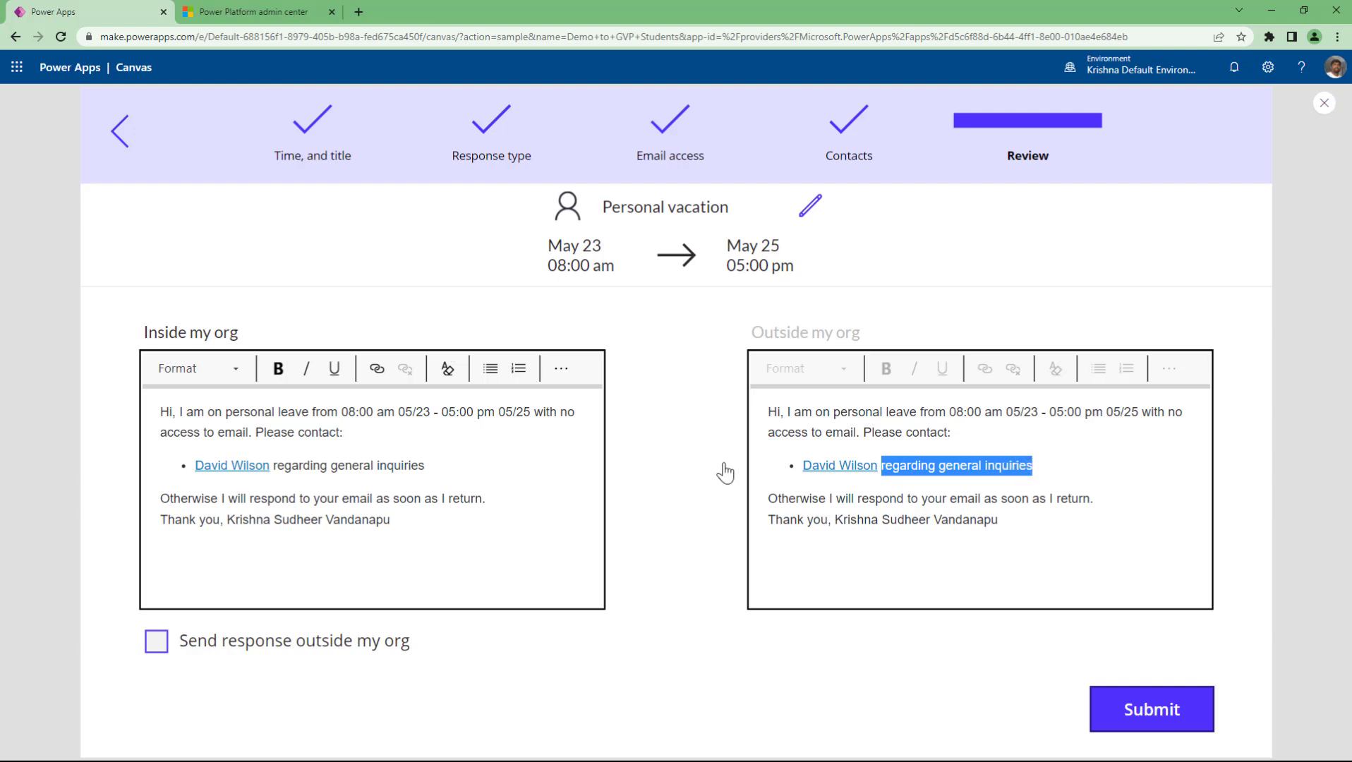
left_click_drag(272, 466, 190, 467)
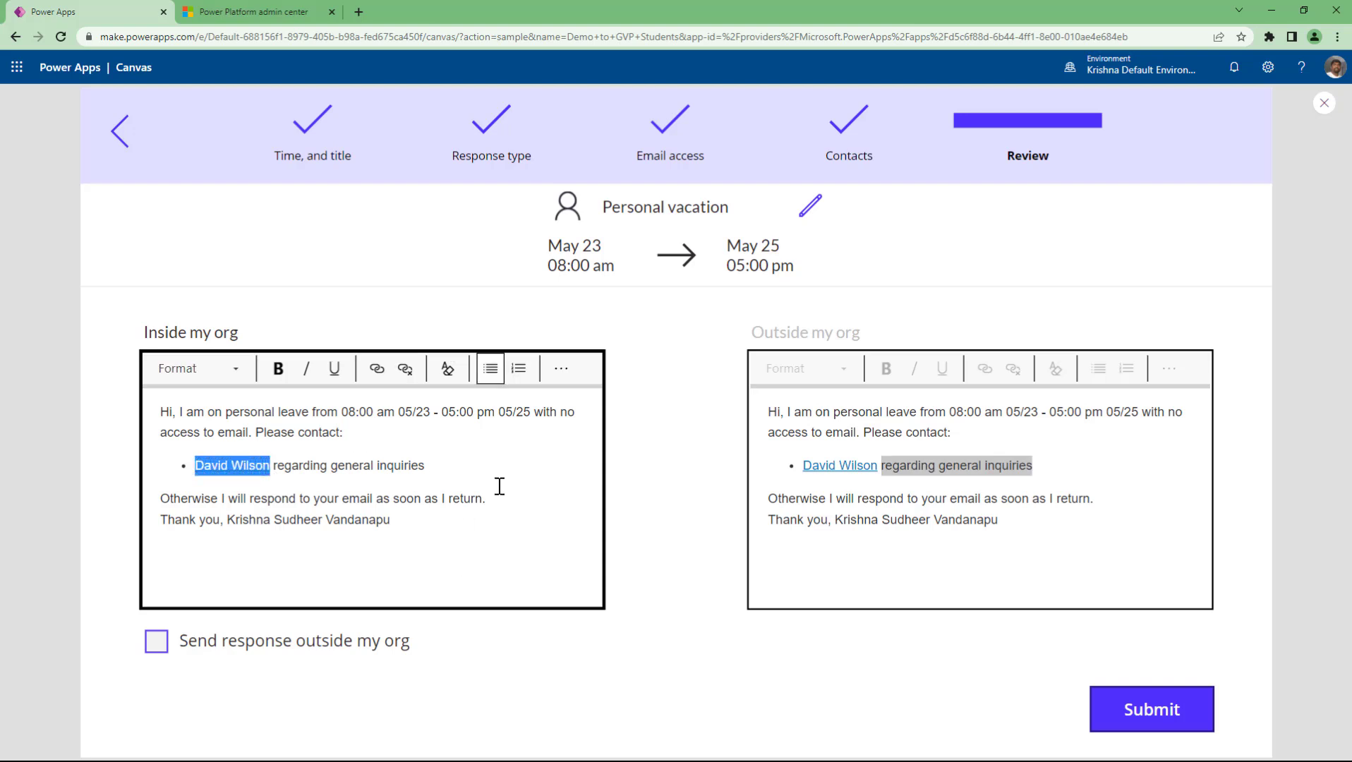
Step: Enable sending the out-of-office response outside the organization and submit the response
left_click(848, 123)
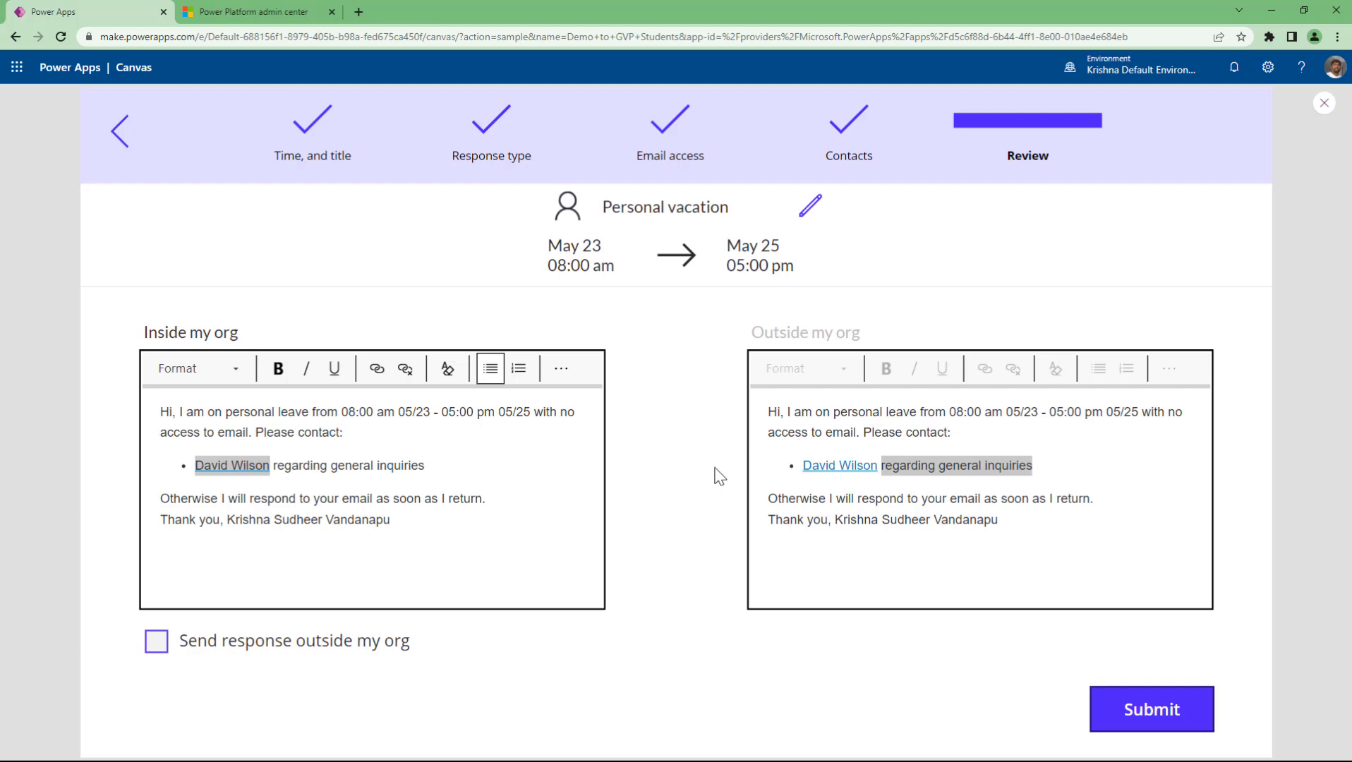
left_click(293, 468)
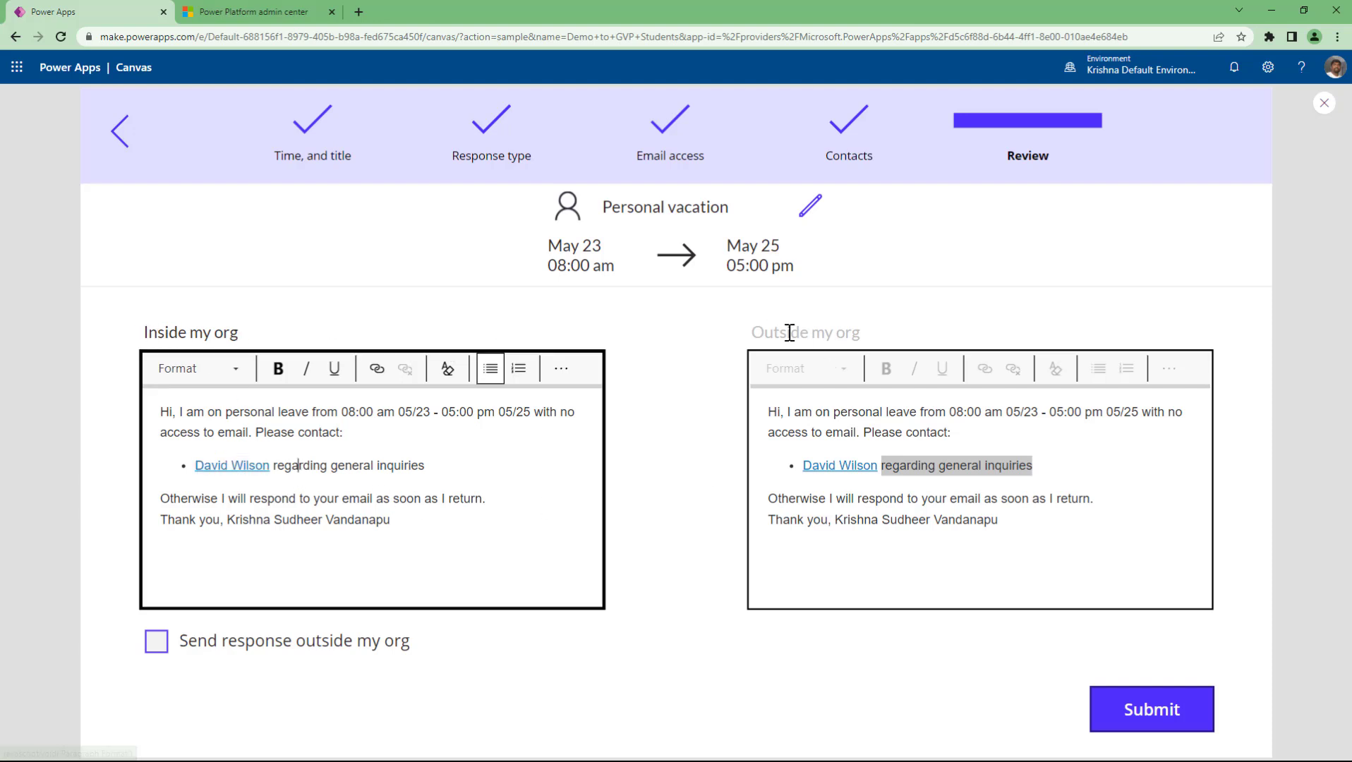
left_click(869, 505)
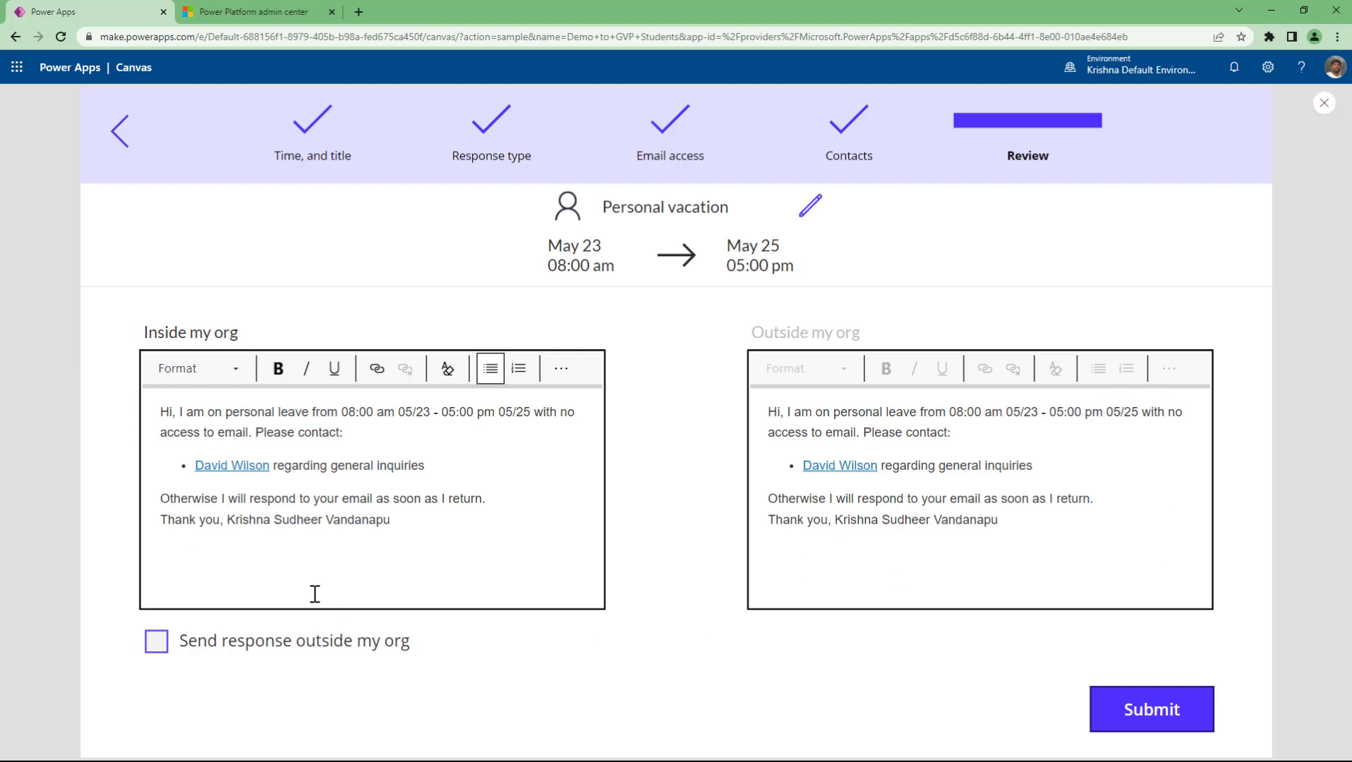
left_click(209, 648)
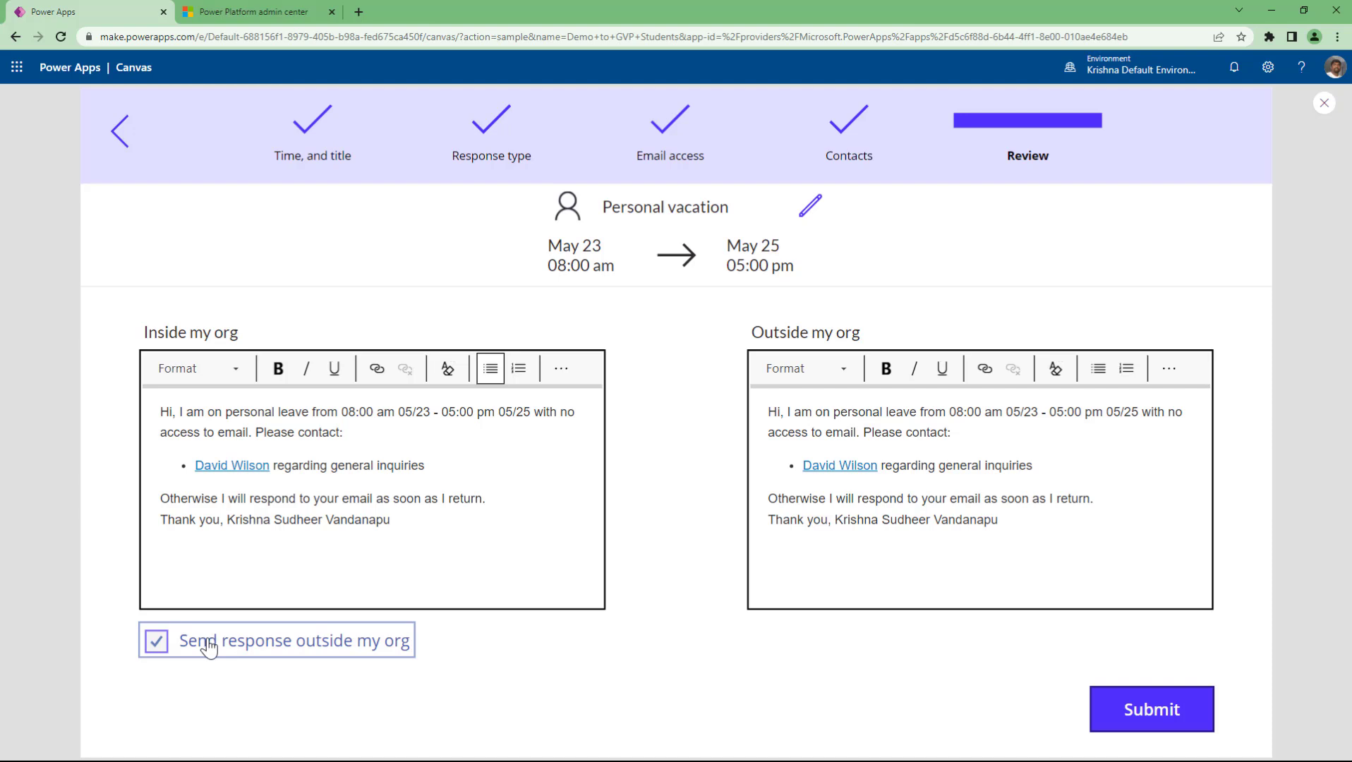
left_click(209, 648)
left_click(209, 648)
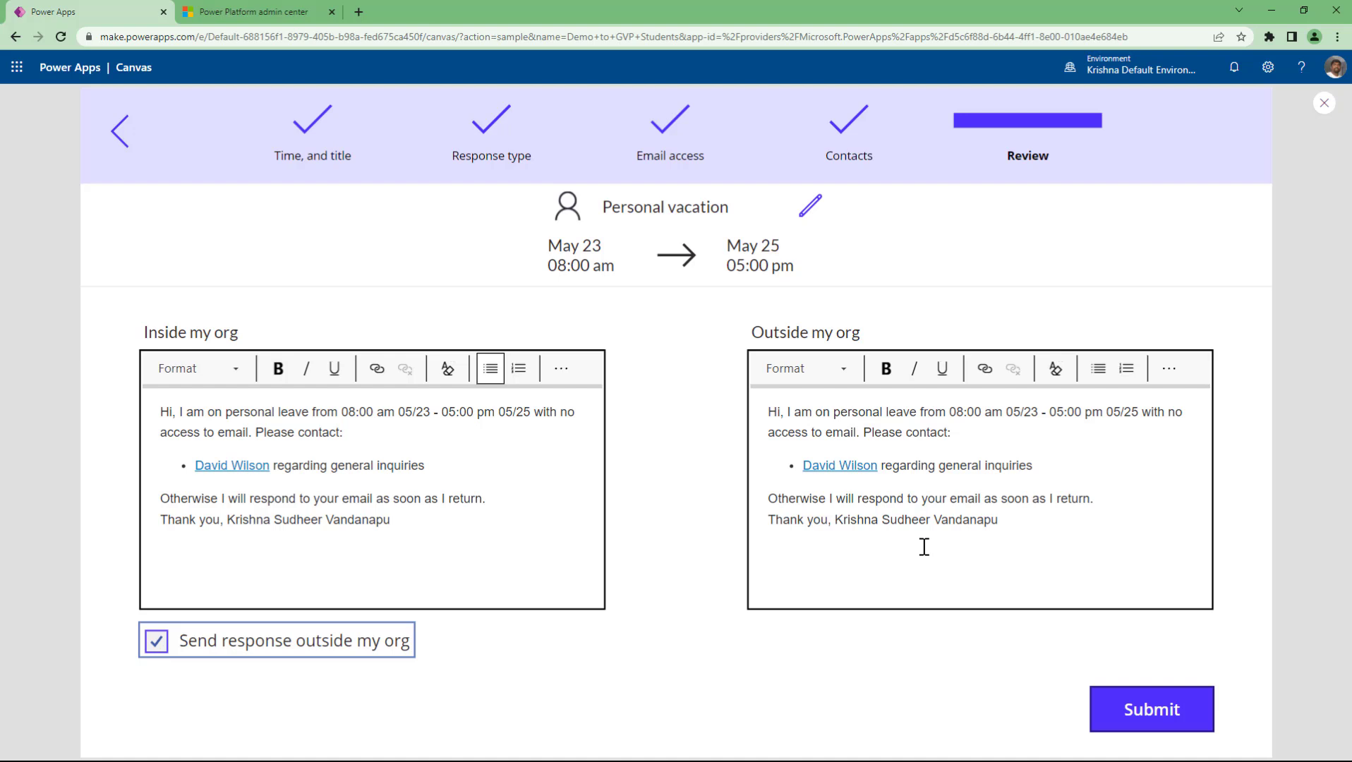
left_click(433, 678)
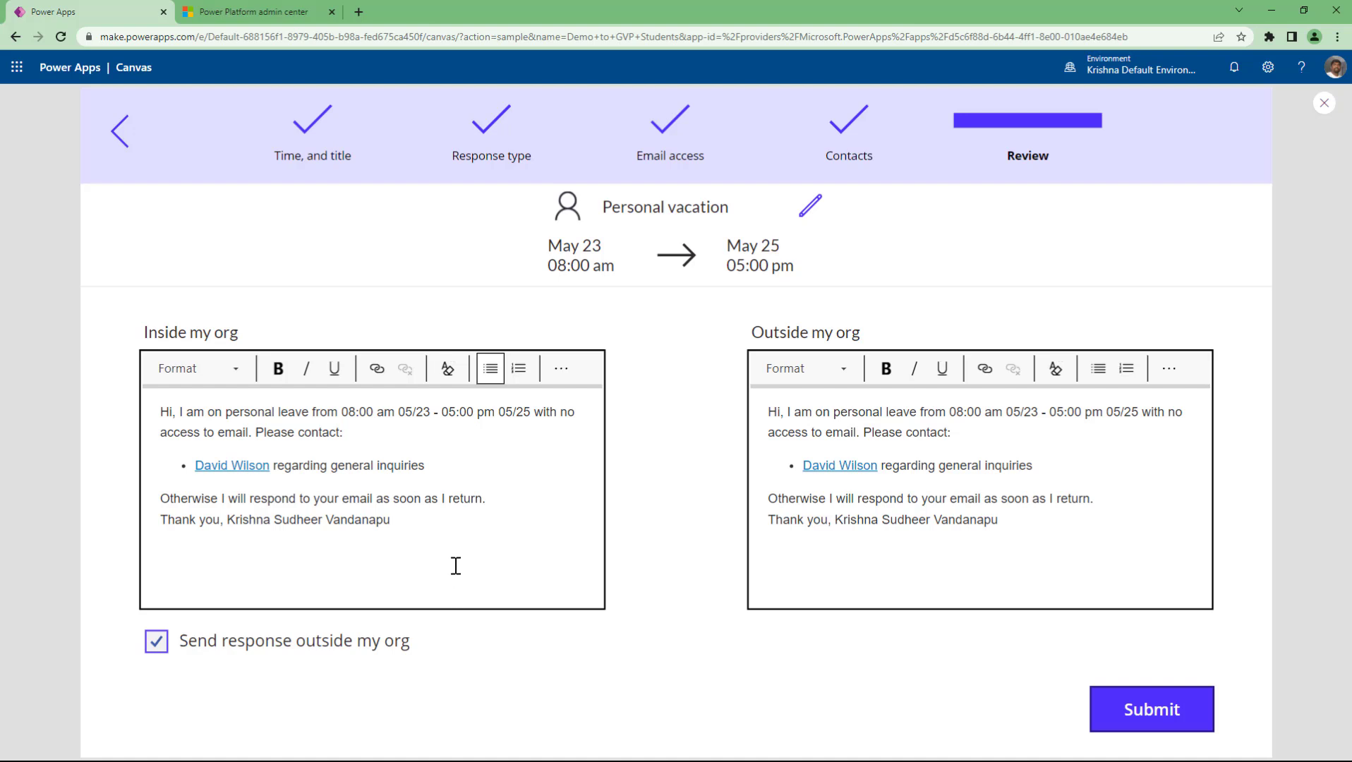
left_click(1208, 721)
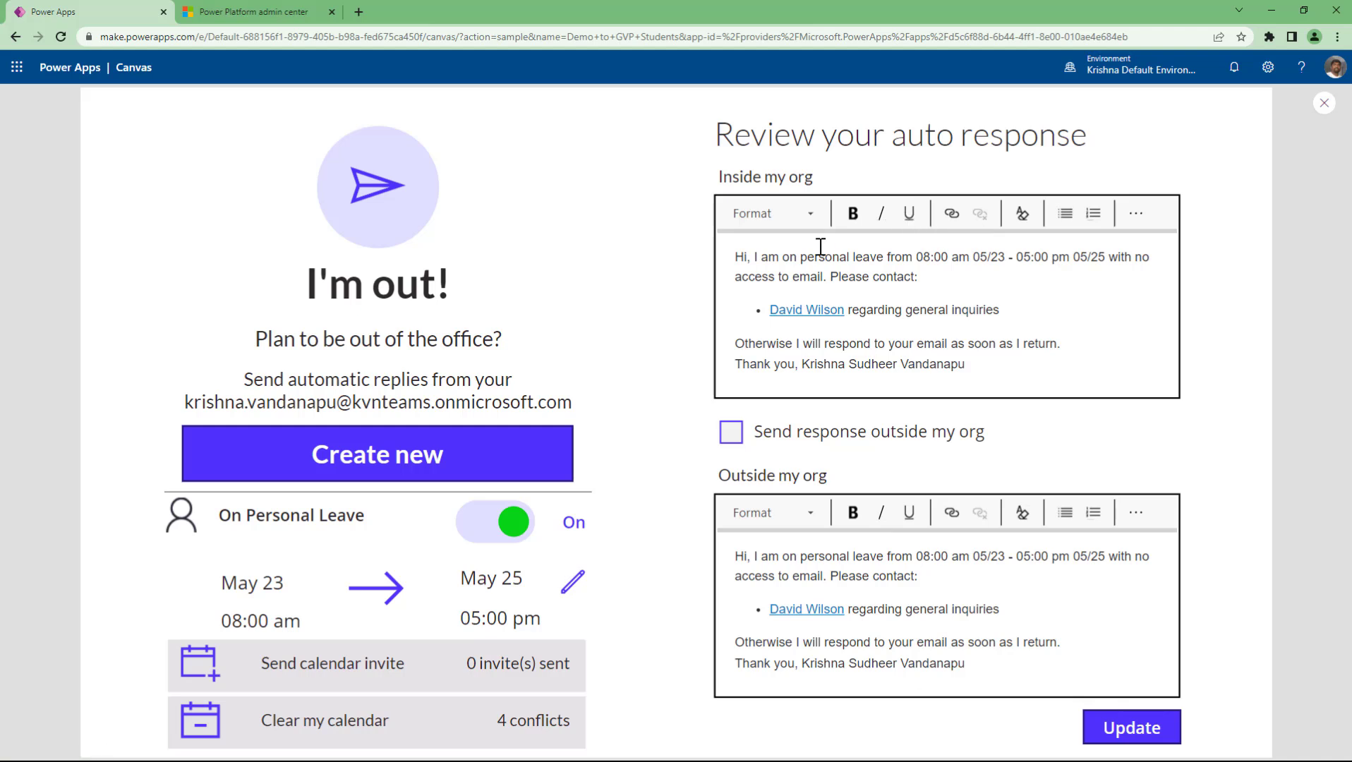
Step: In the inside-organization reply, move the signature name onto its own line below "Thank you,"
left_click(1109, 737)
left_click(998, 363)
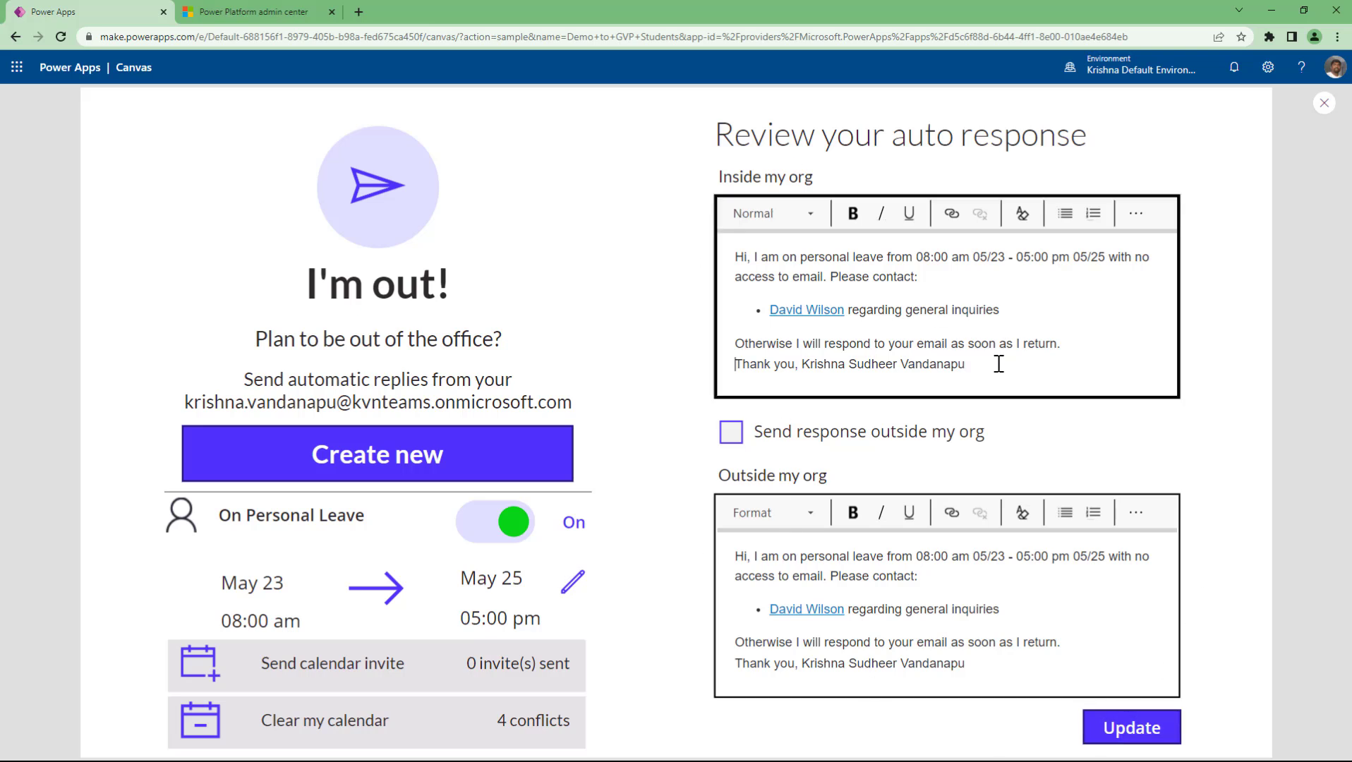
key("ctrl+Right")
key("ctrl+Right")
key("Return")
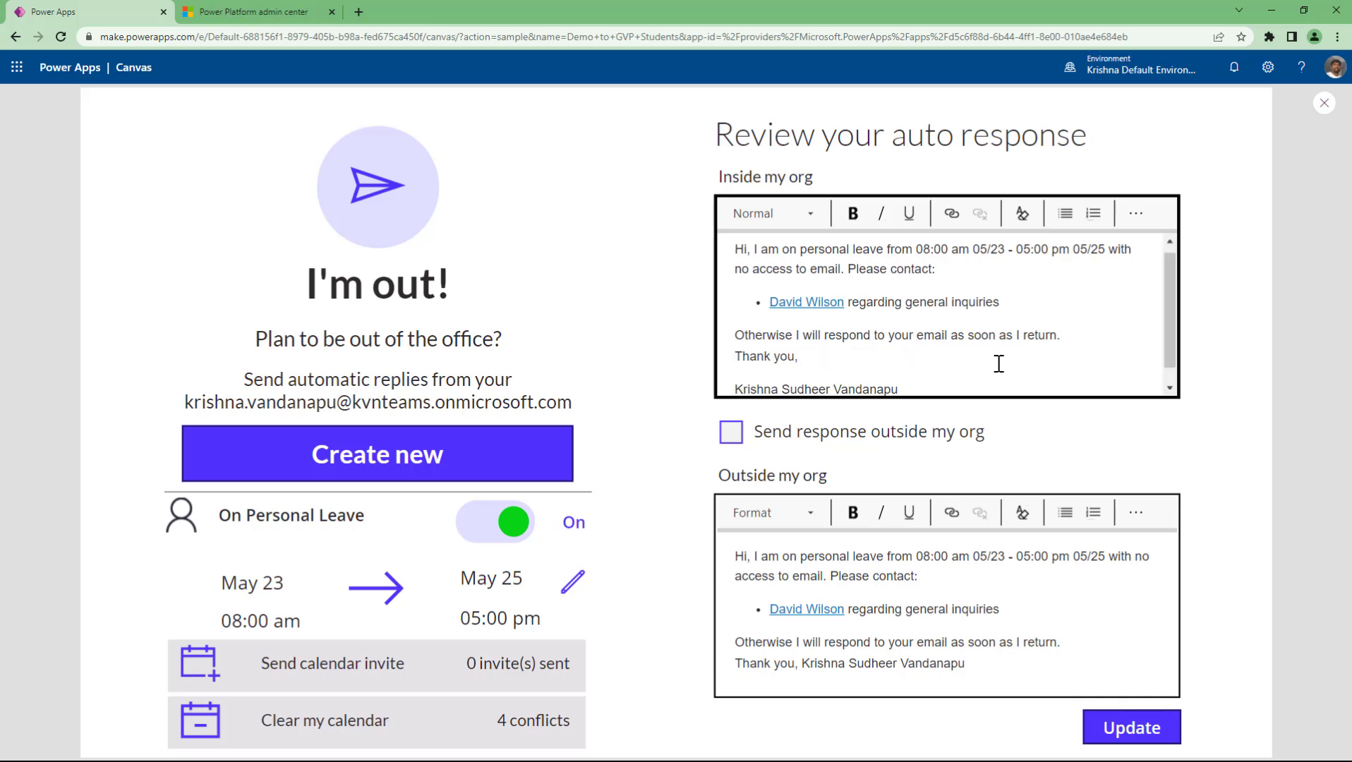
key("BackSpace")
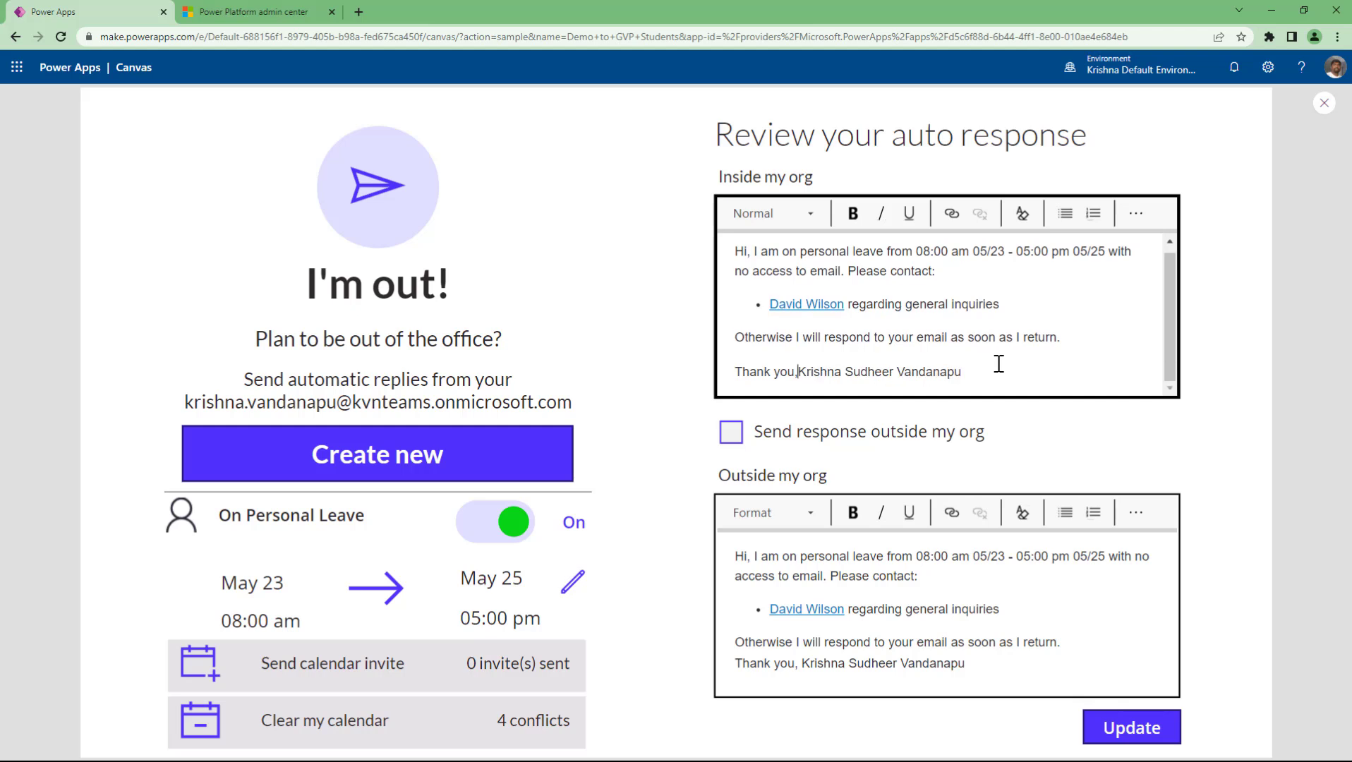
key("Return")
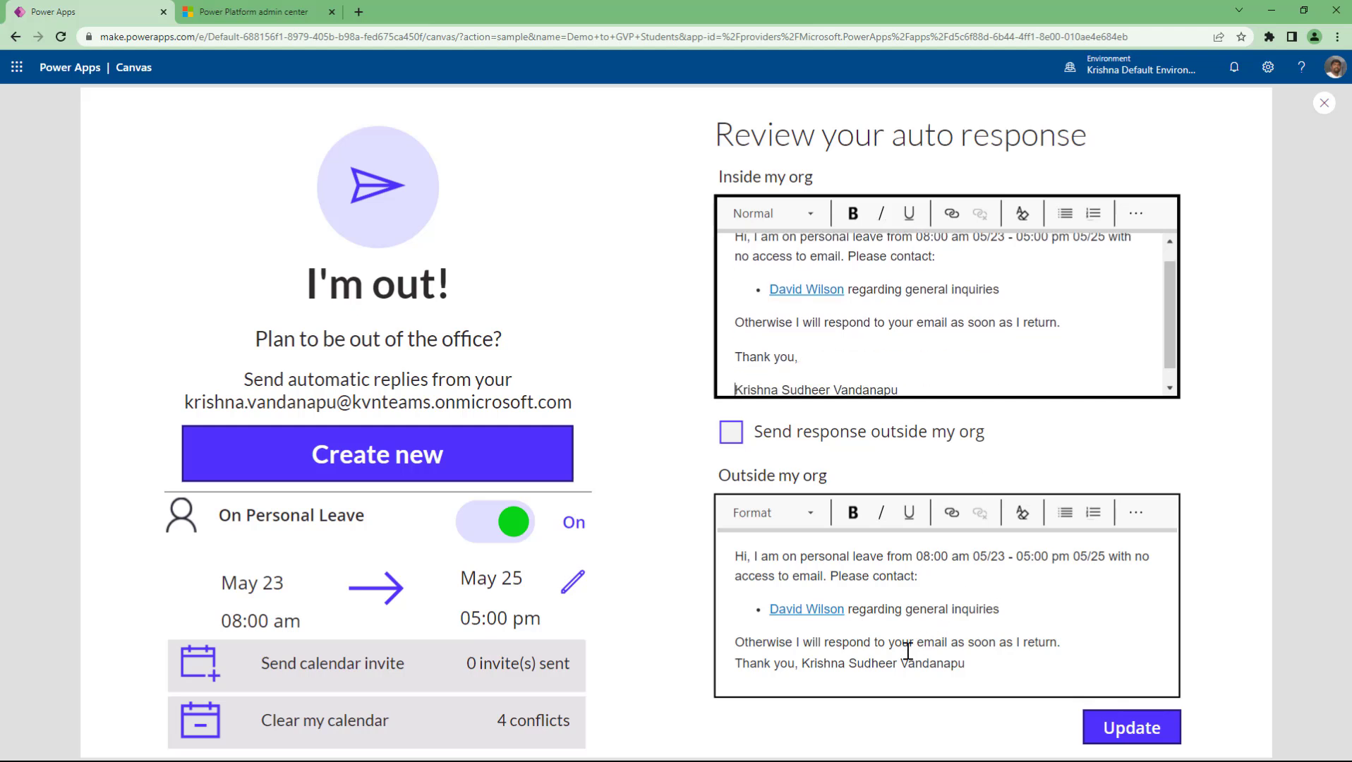
Step: Put the signature name on its own line in the outside-organization reply as well, and update the auto response
left_click(808, 666)
key("Return")
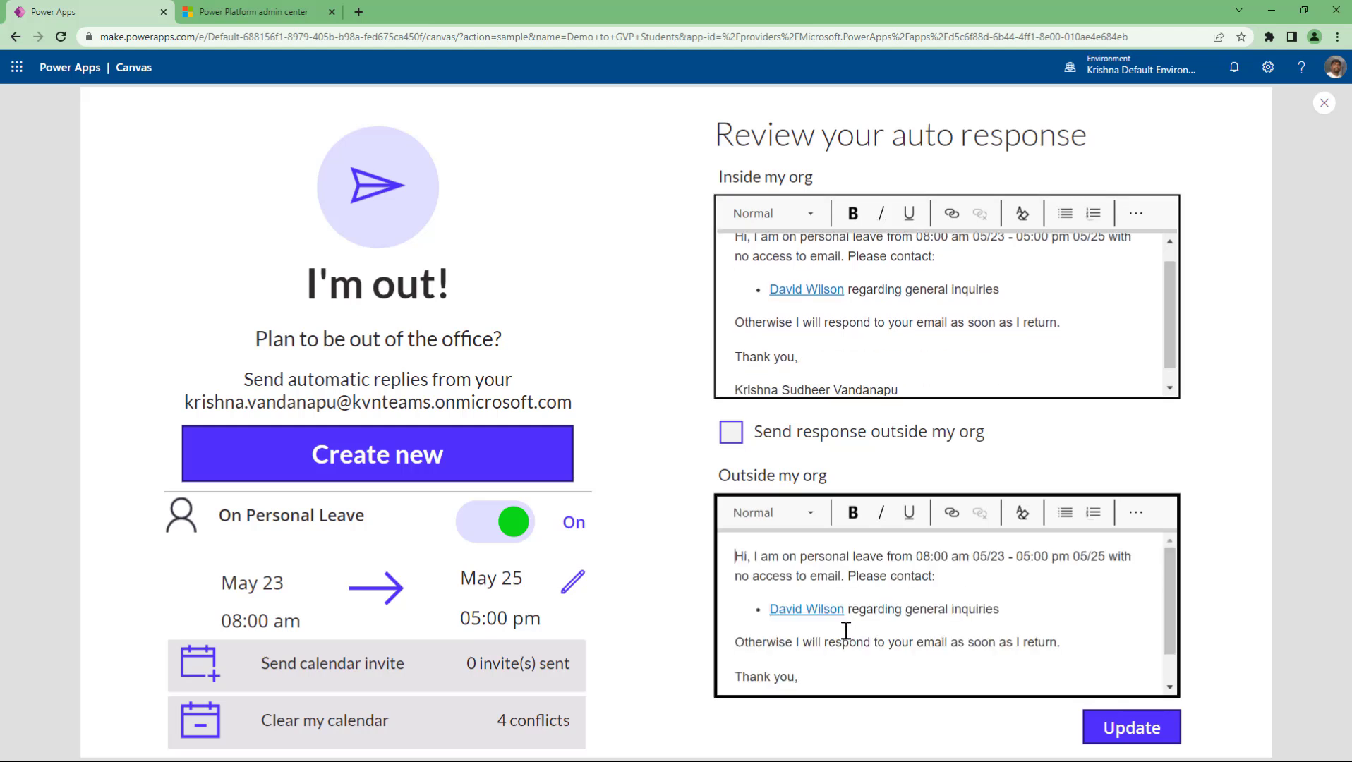
key("ctrl+Home")
scroll(845, 630, "down", 1)
left_click(1117, 731)
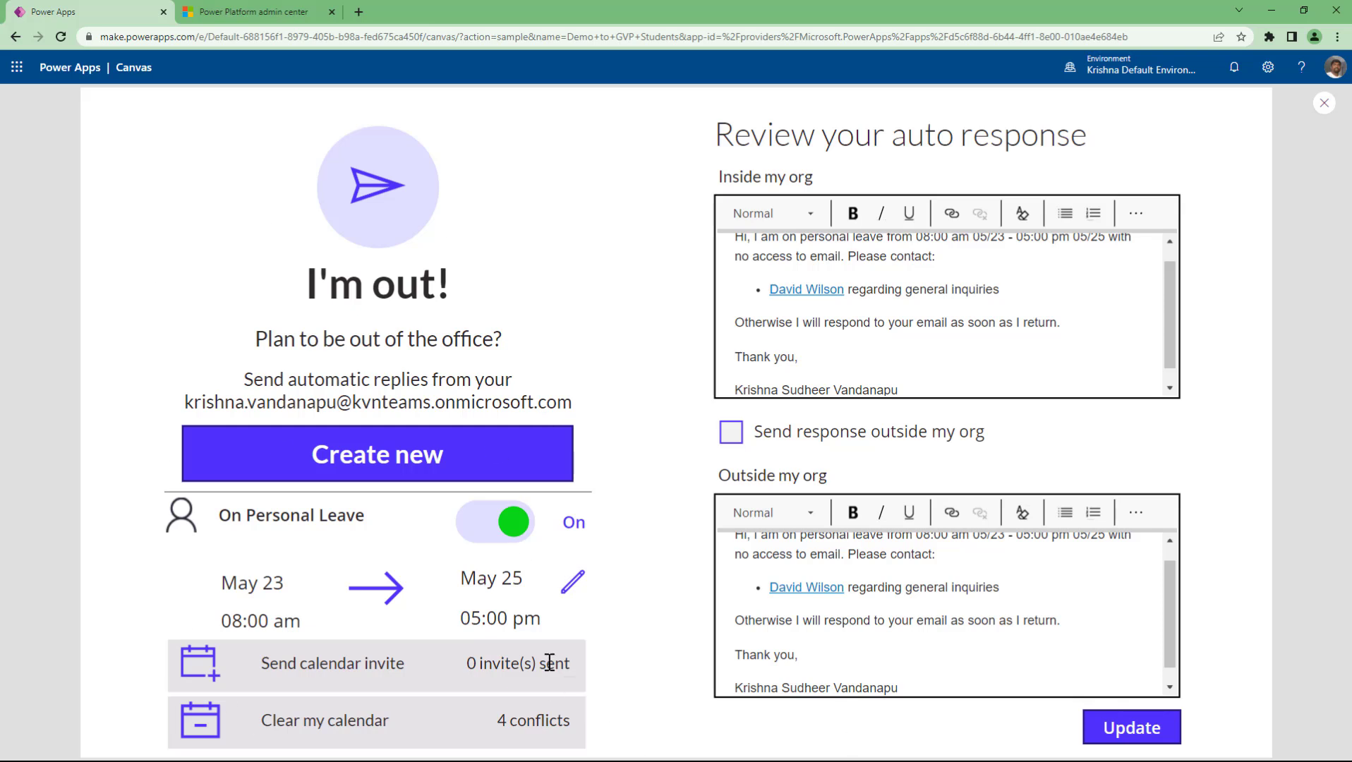
Step: Open Outlook in a new browser tab and switch to its calendar
left_click(19, 69)
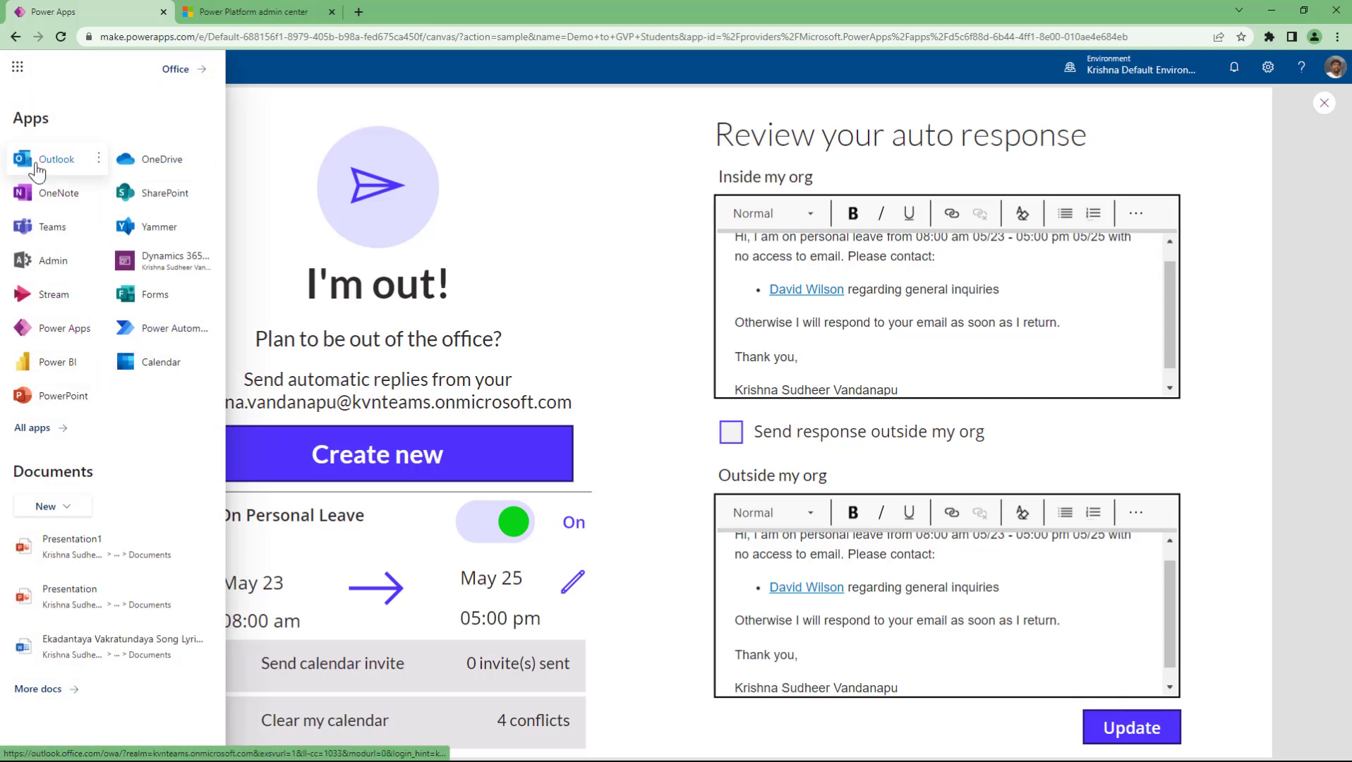
left_click(98, 158)
left_click(122, 194)
left_click(293, 9)
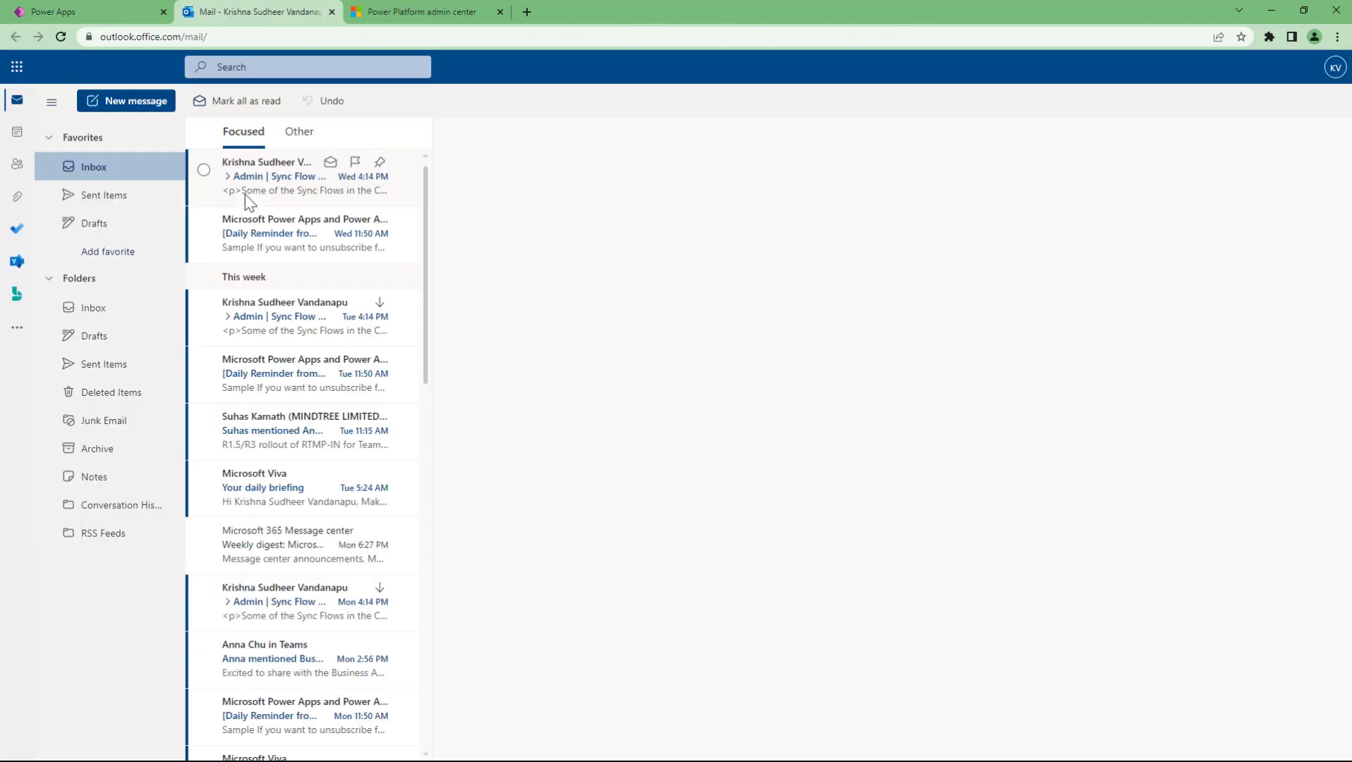
left_click(17, 136)
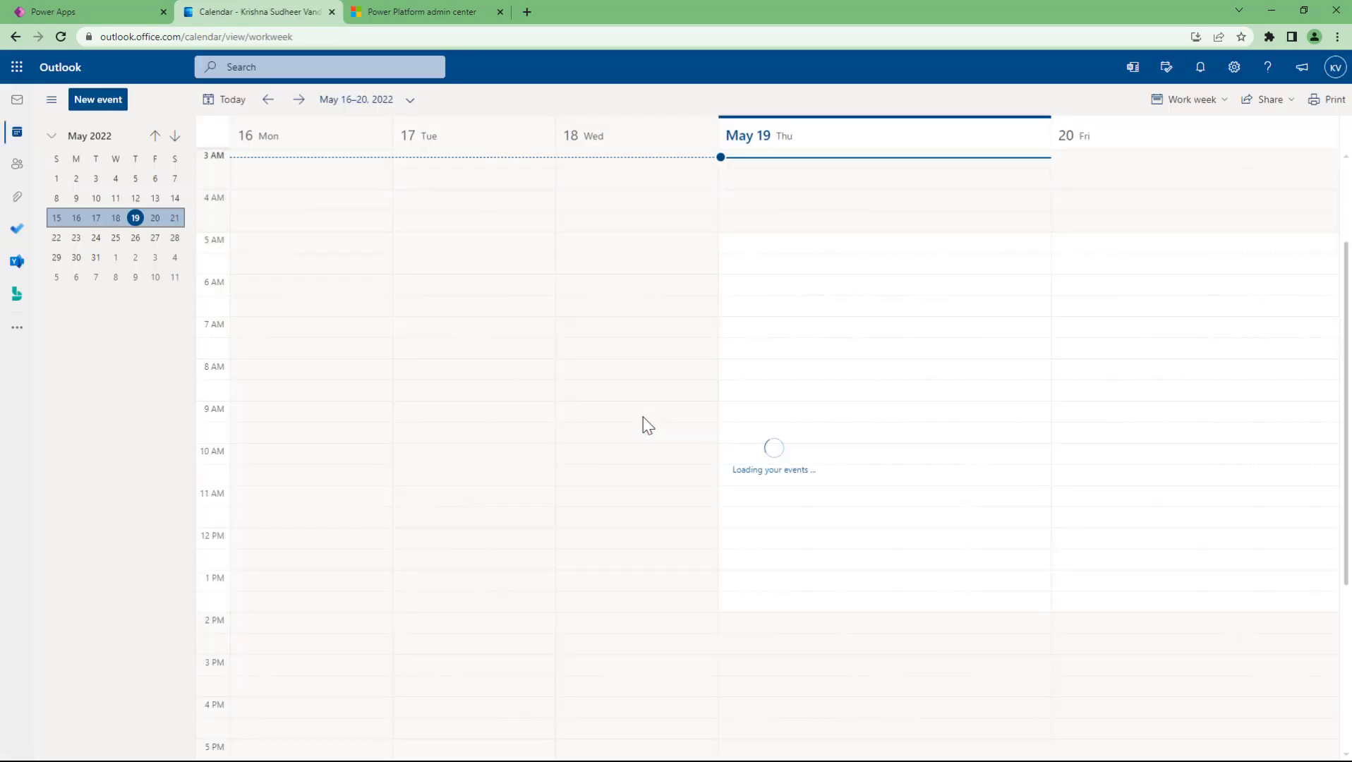
left_click(71, 6)
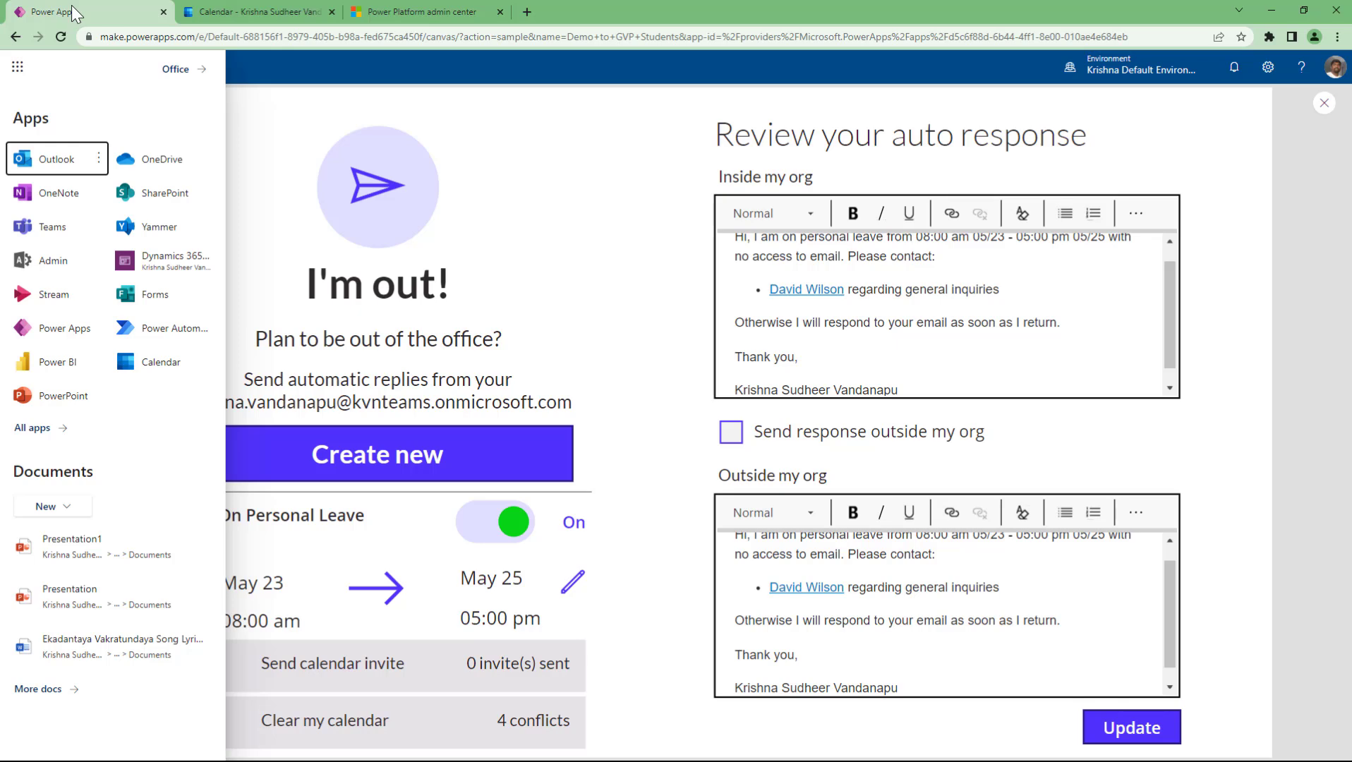
left_click(271, 11)
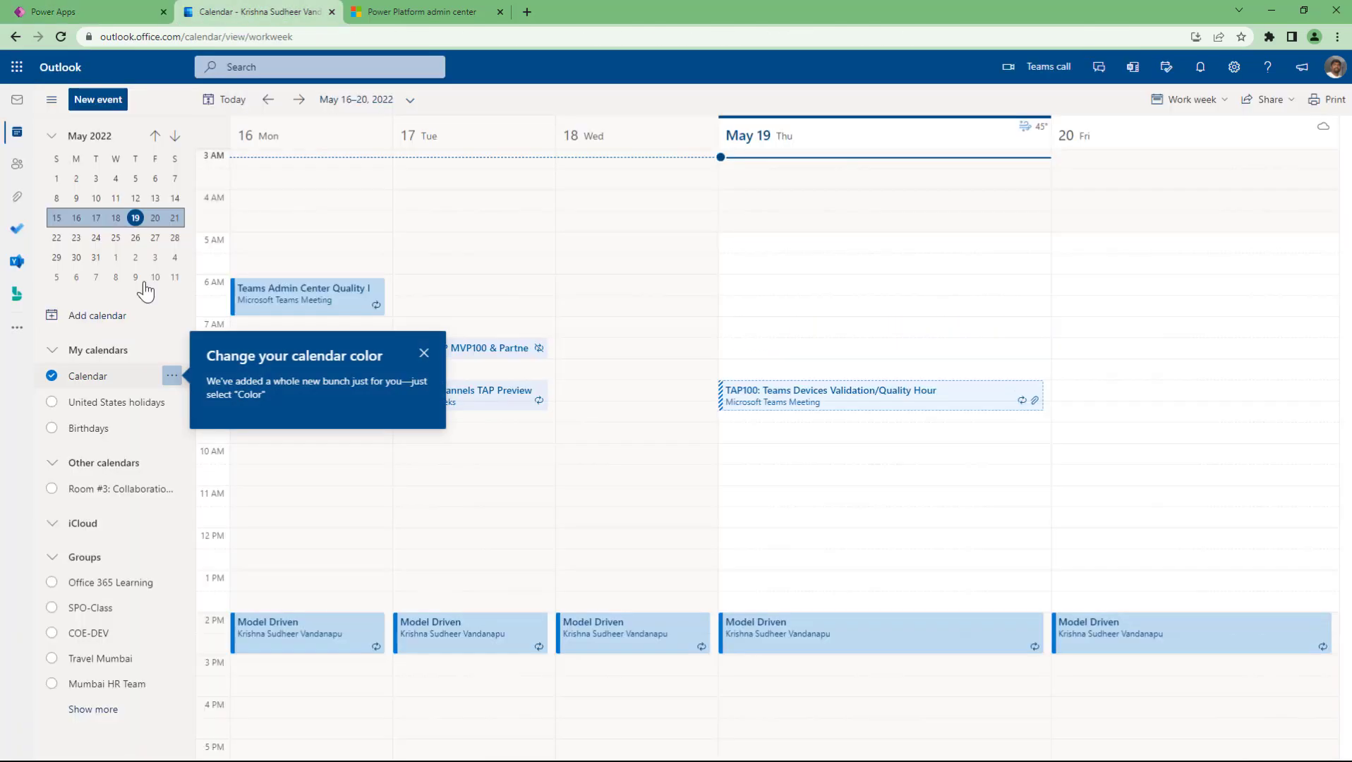
Step: Show the calendar week of May 23–27, 2022 and look through its events
left_click(89, 243)
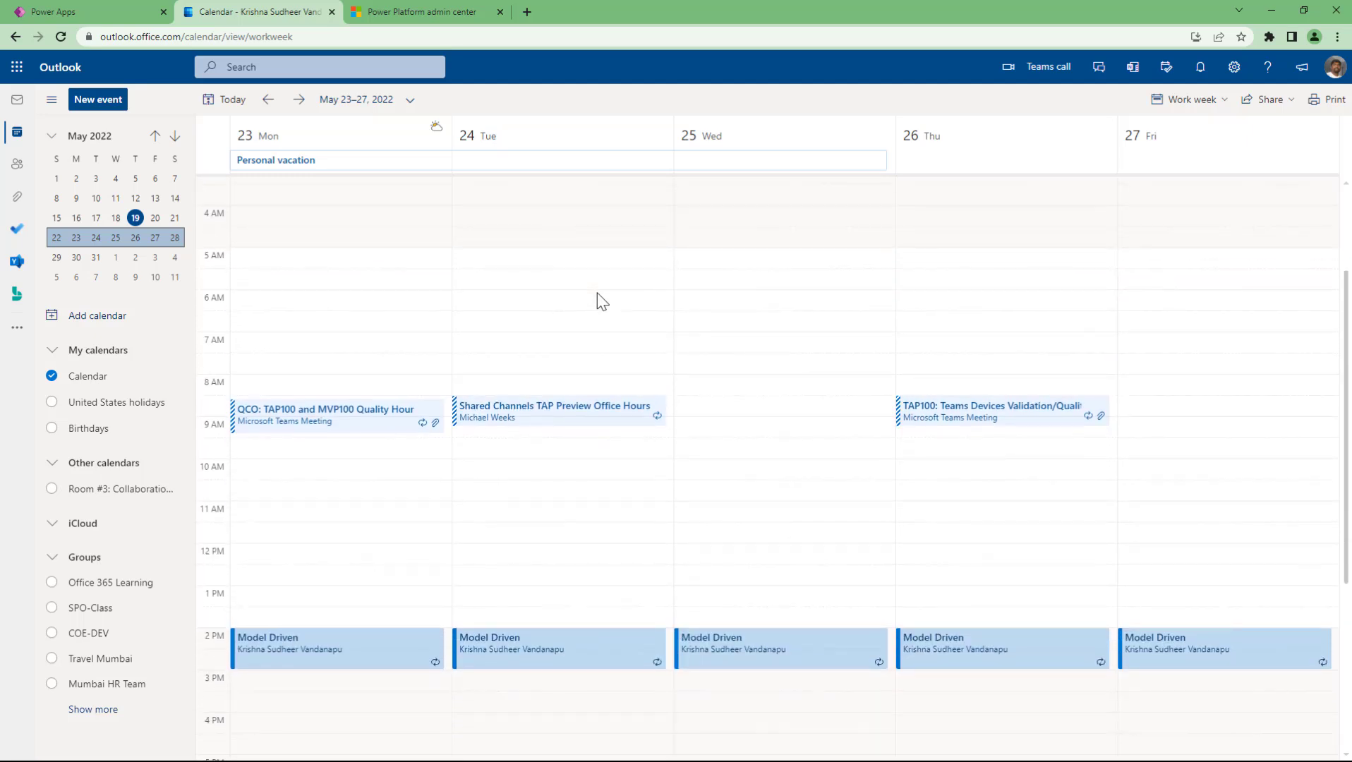
scroll(600, 298, "down", 6)
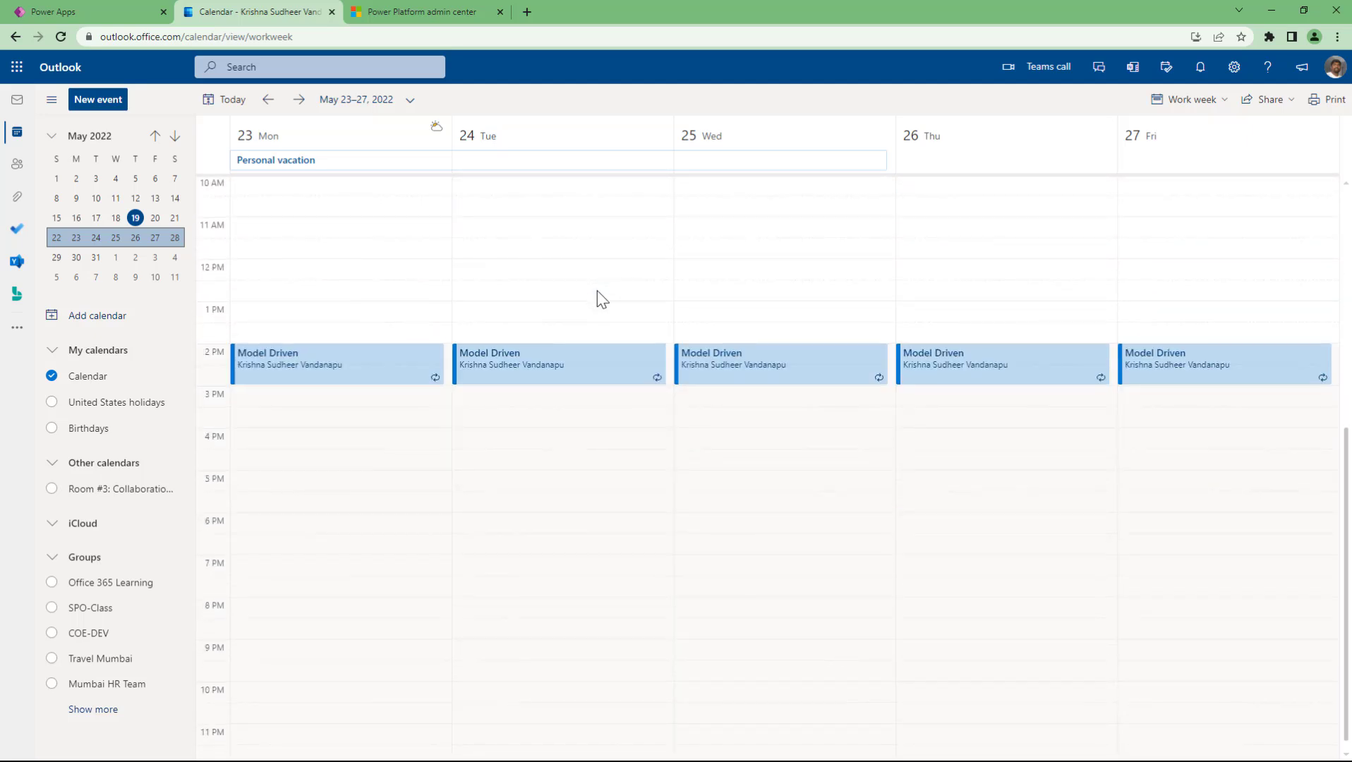
scroll(576, 413, "up", 3)
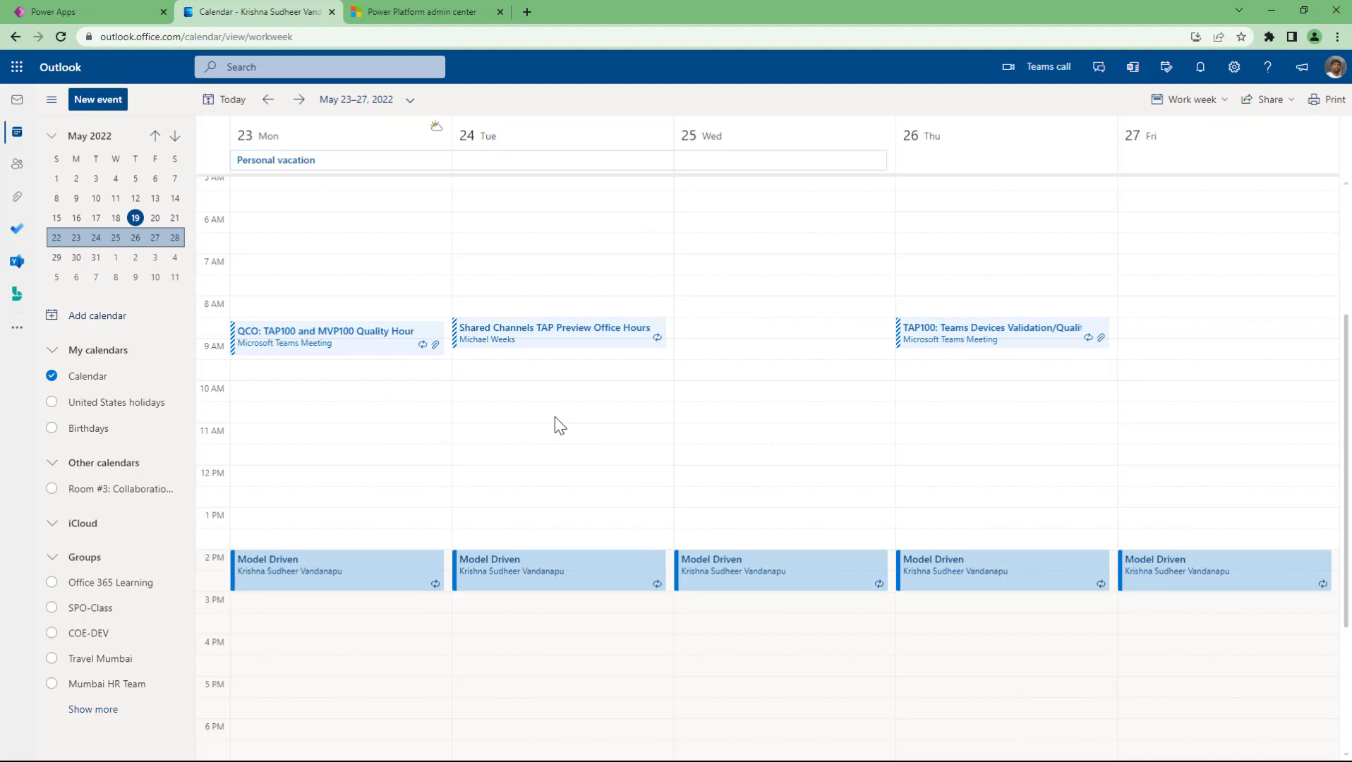
scroll(555, 424, "up", 2)
scroll(554, 416, "down", 4)
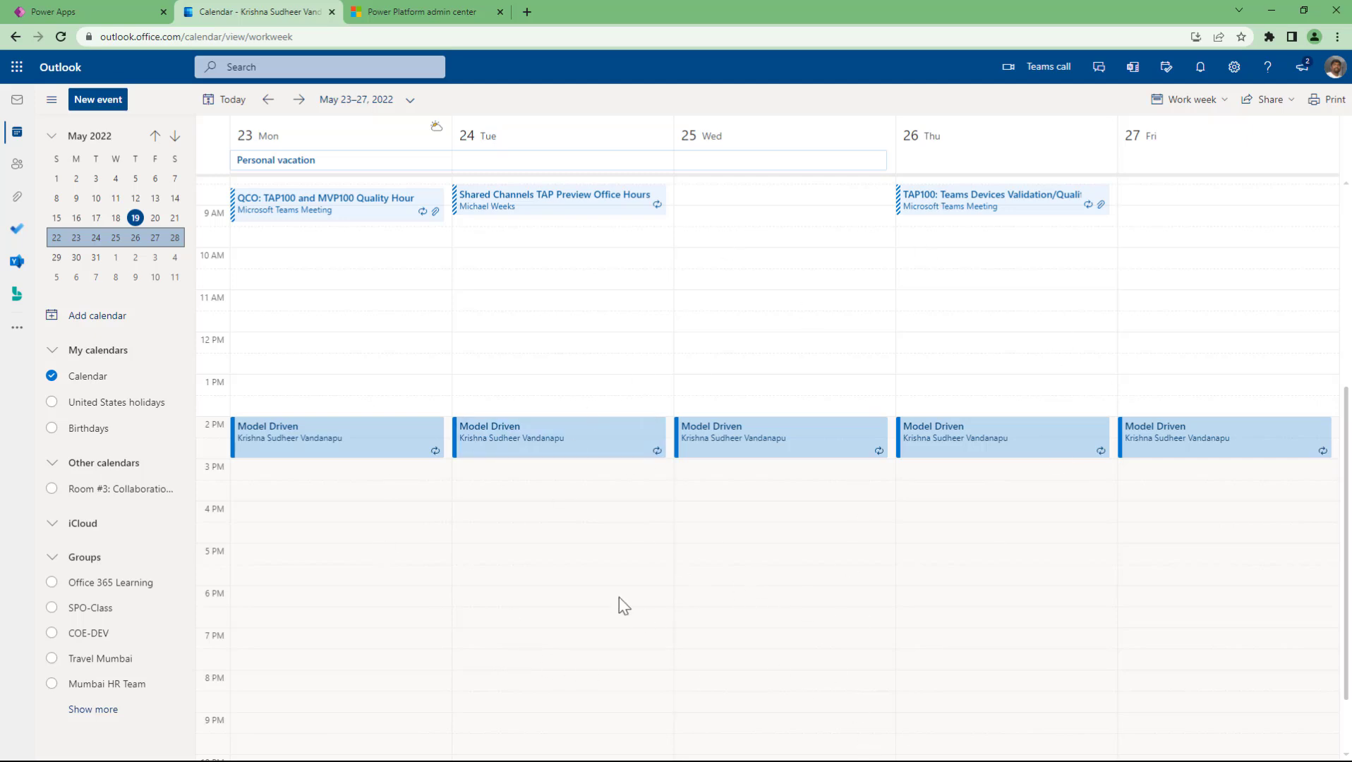
scroll(619, 597, "up", 3)
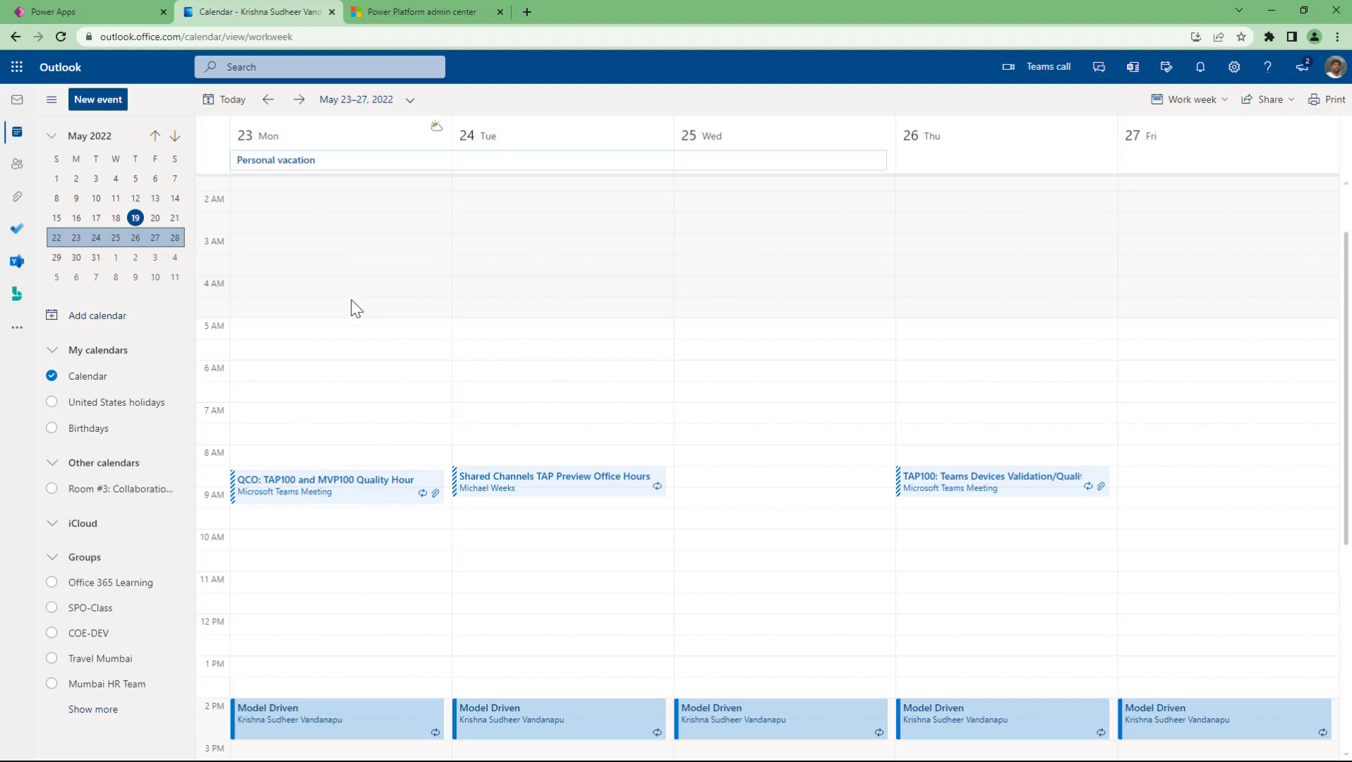
Step: Switch the calendar to Day view for May 23 and check the details of the "Personal vacation" event
left_click(1221, 104)
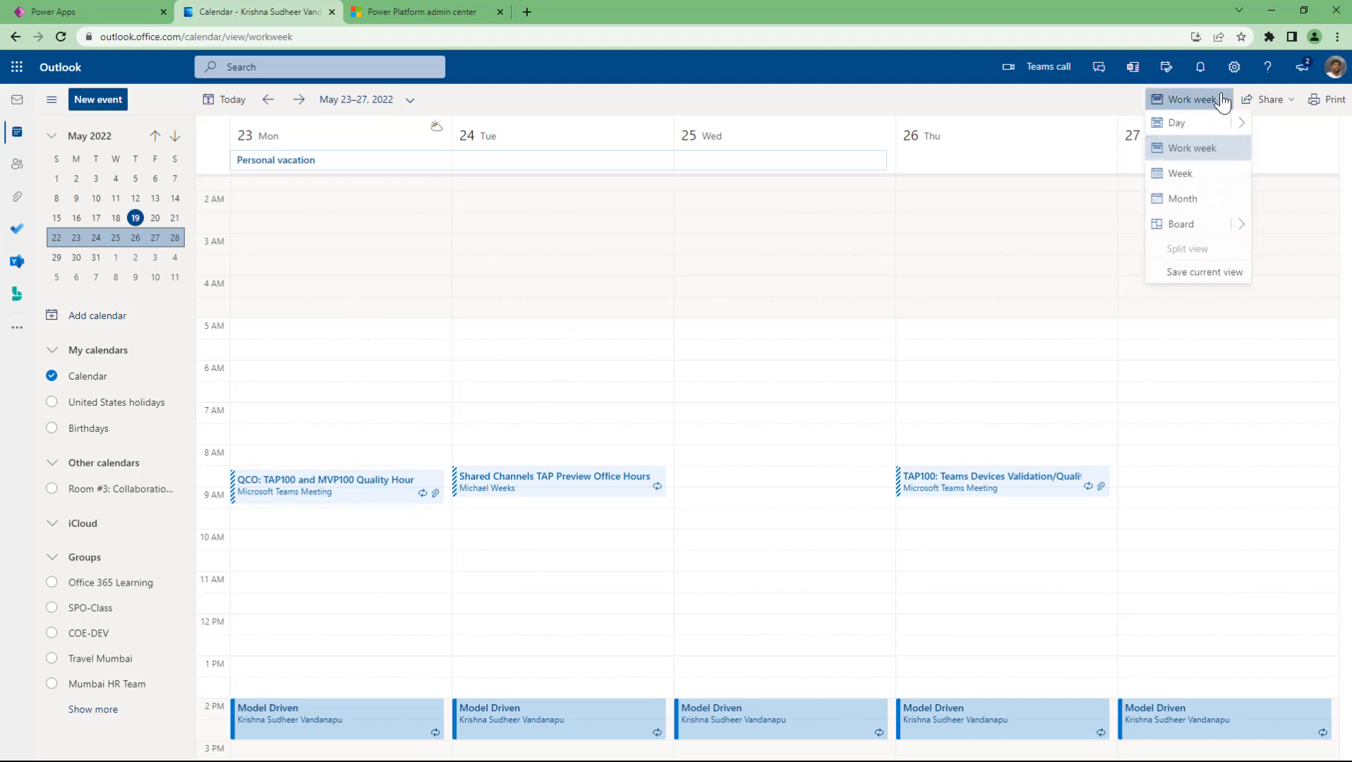
left_click(1191, 121)
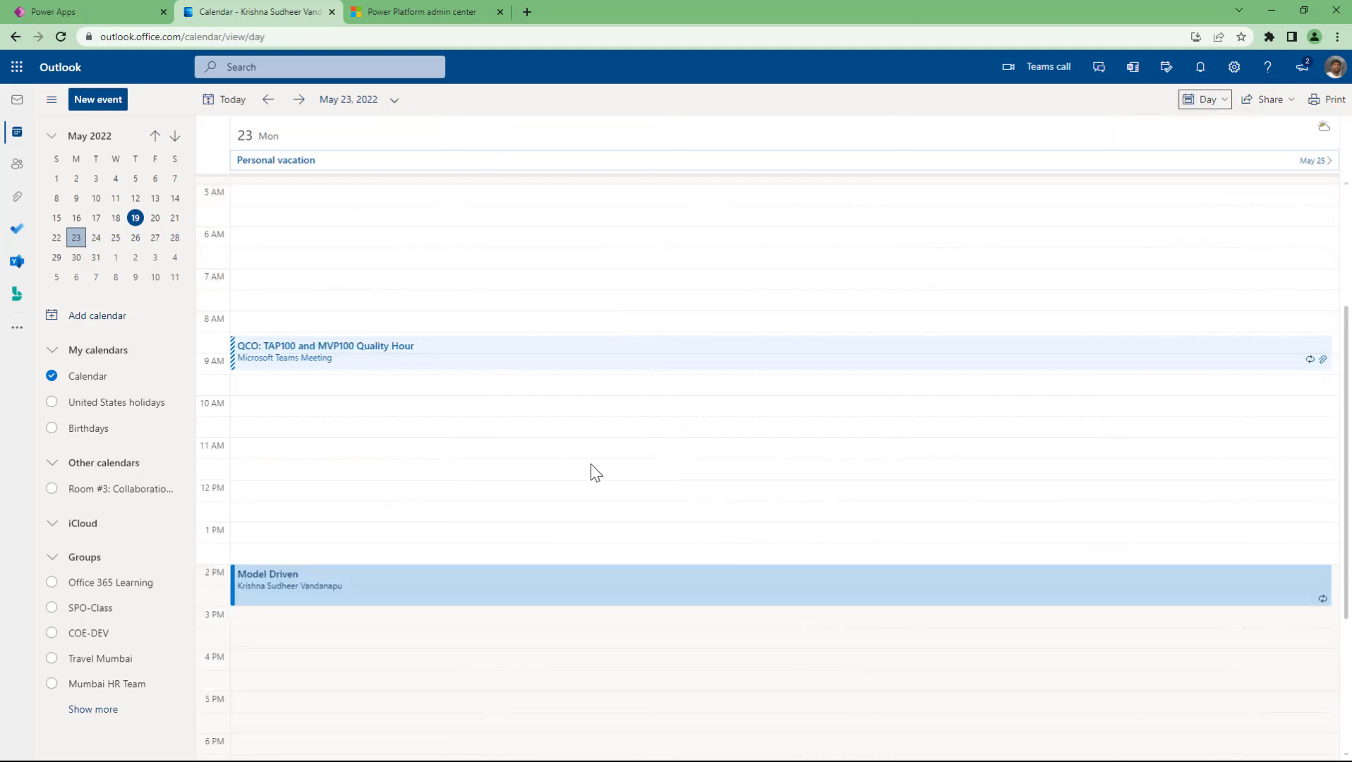
scroll(592, 466, "up", 3)
scroll(592, 462, "down", 5)
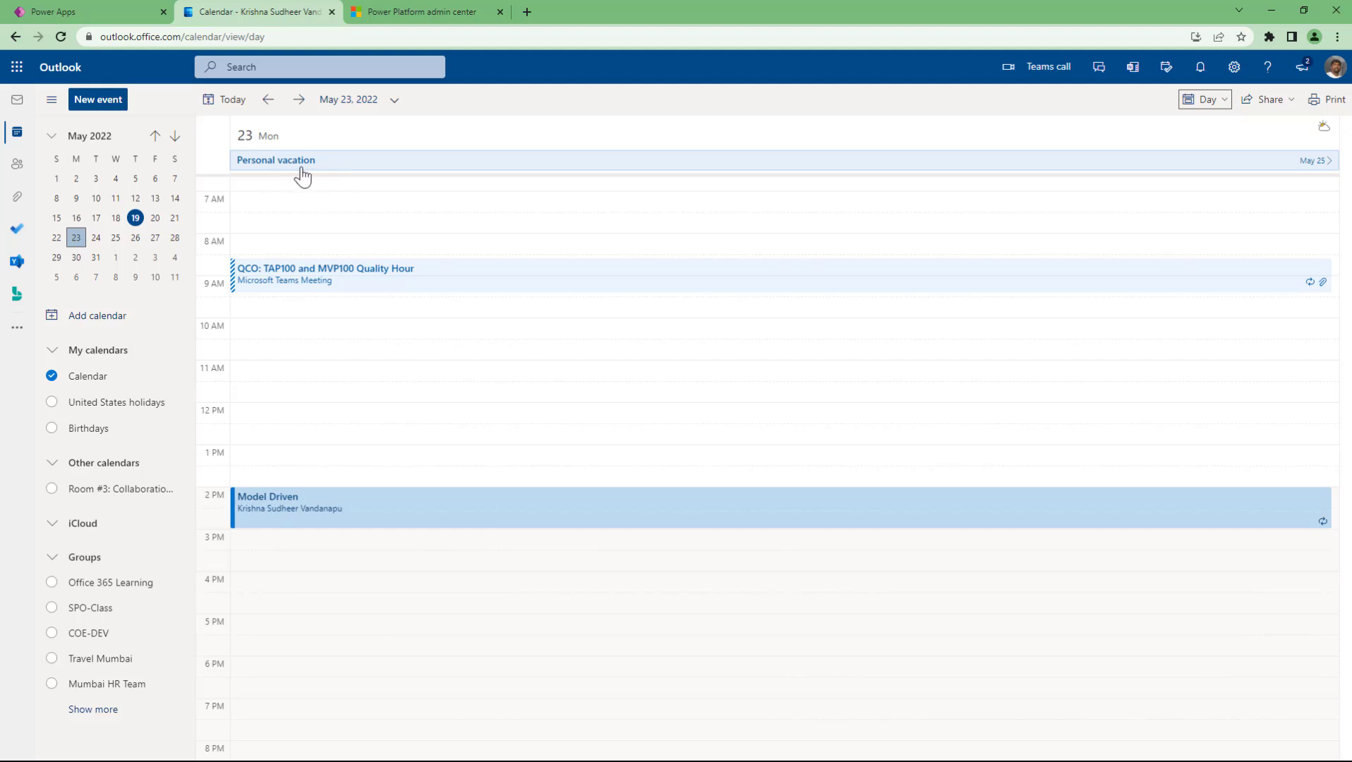
left_click(275, 170)
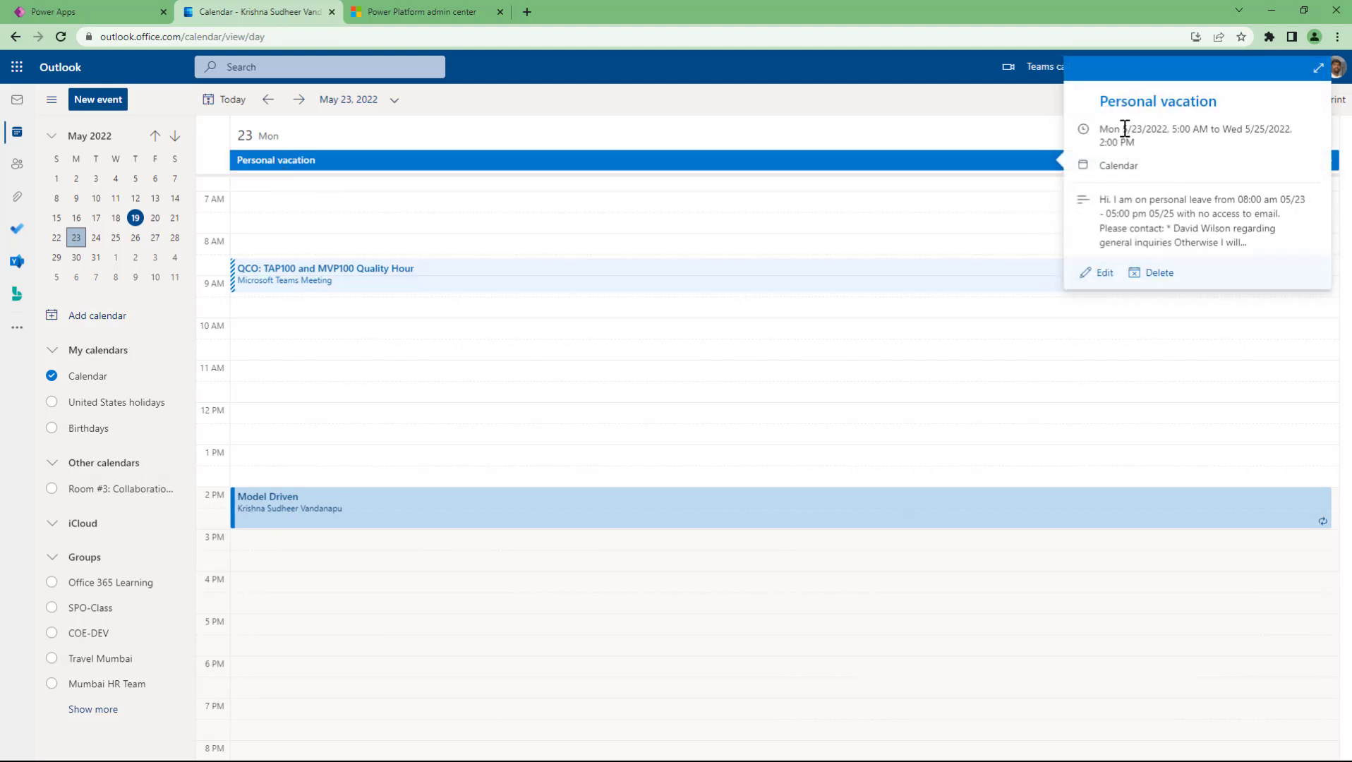
left_click_drag(1122, 128, 1157, 164)
Step: Switch back to Power Apps, edit the personal leave response and change its title to "Personal vacation - Demo"
left_click(74, 16)
left_click(639, 393)
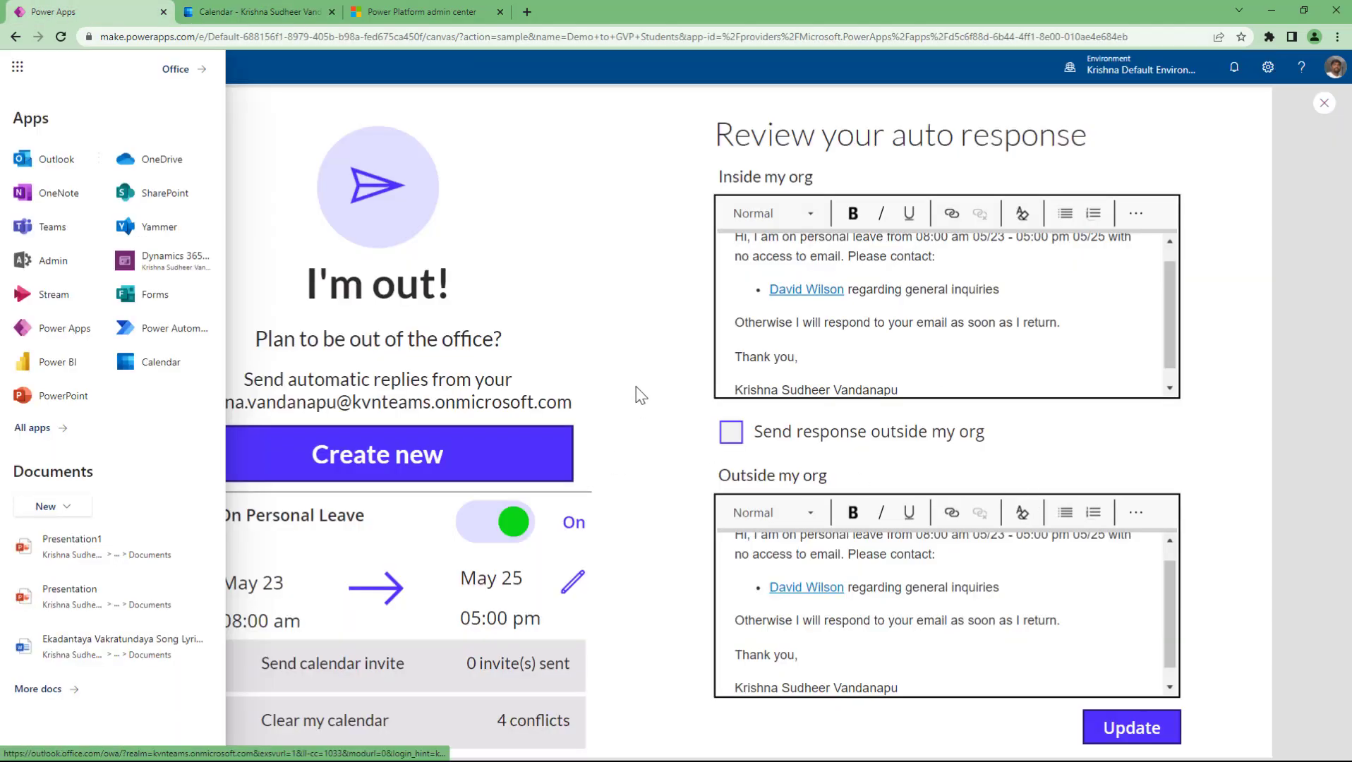
left_click(266, 79)
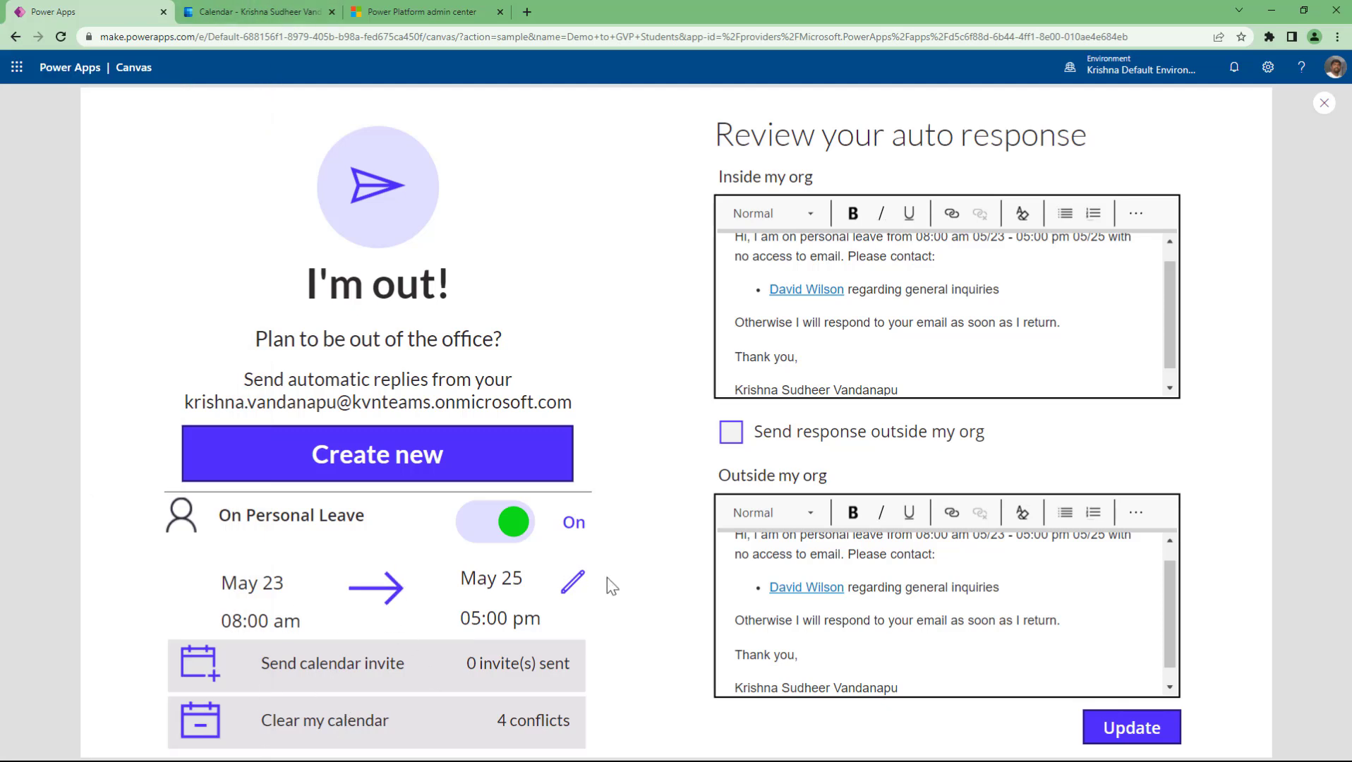
left_click(573, 585)
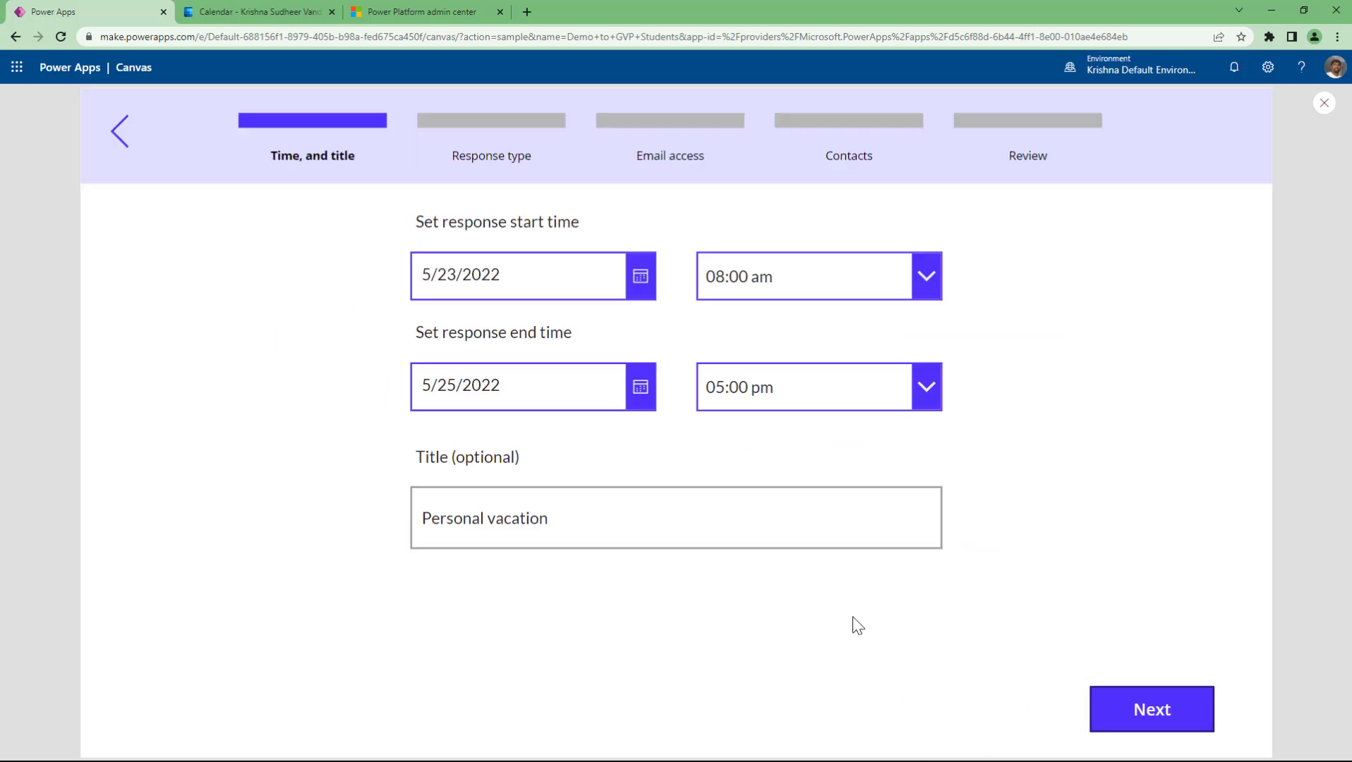
left_click(630, 523)
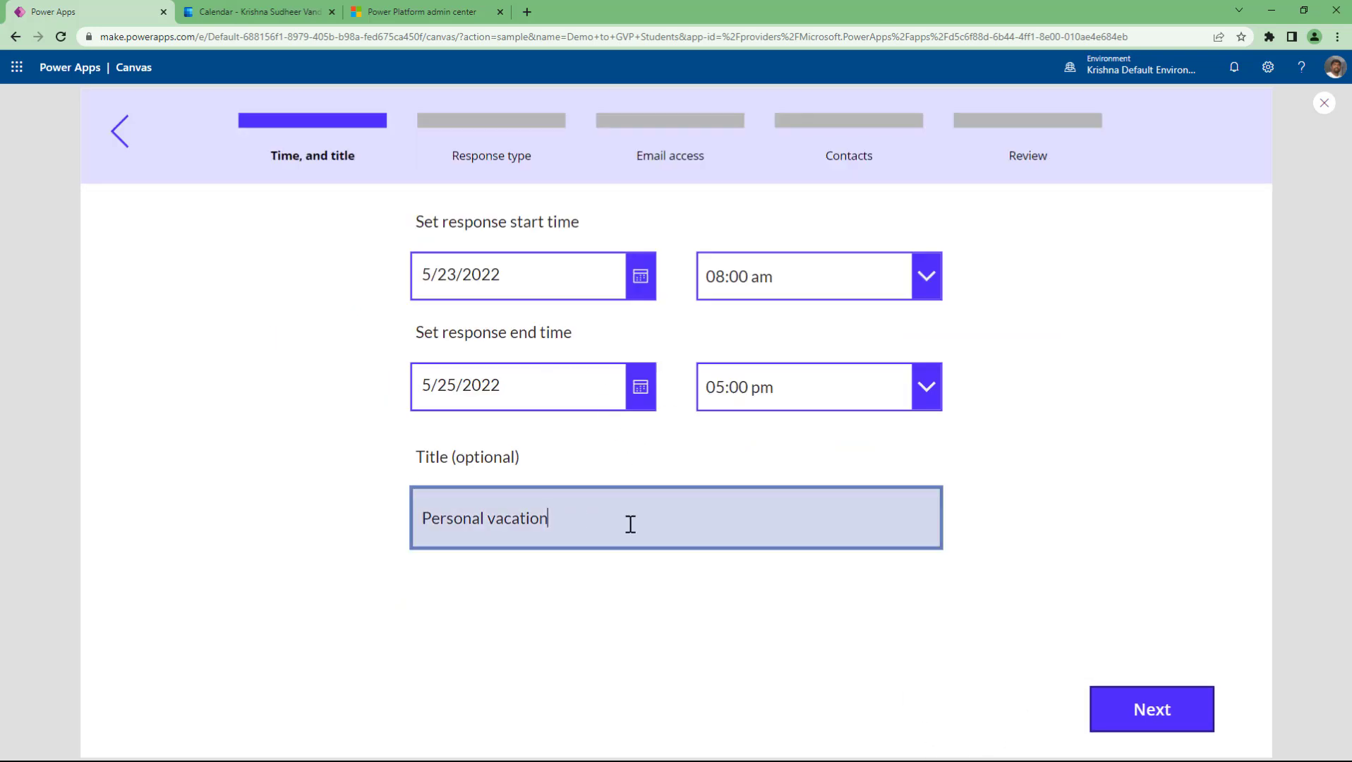
type("- Demo")
Step: Continue through the remaining response pages with email access kept at None and submit the edited response
left_click(1161, 709)
left_click(1157, 716)
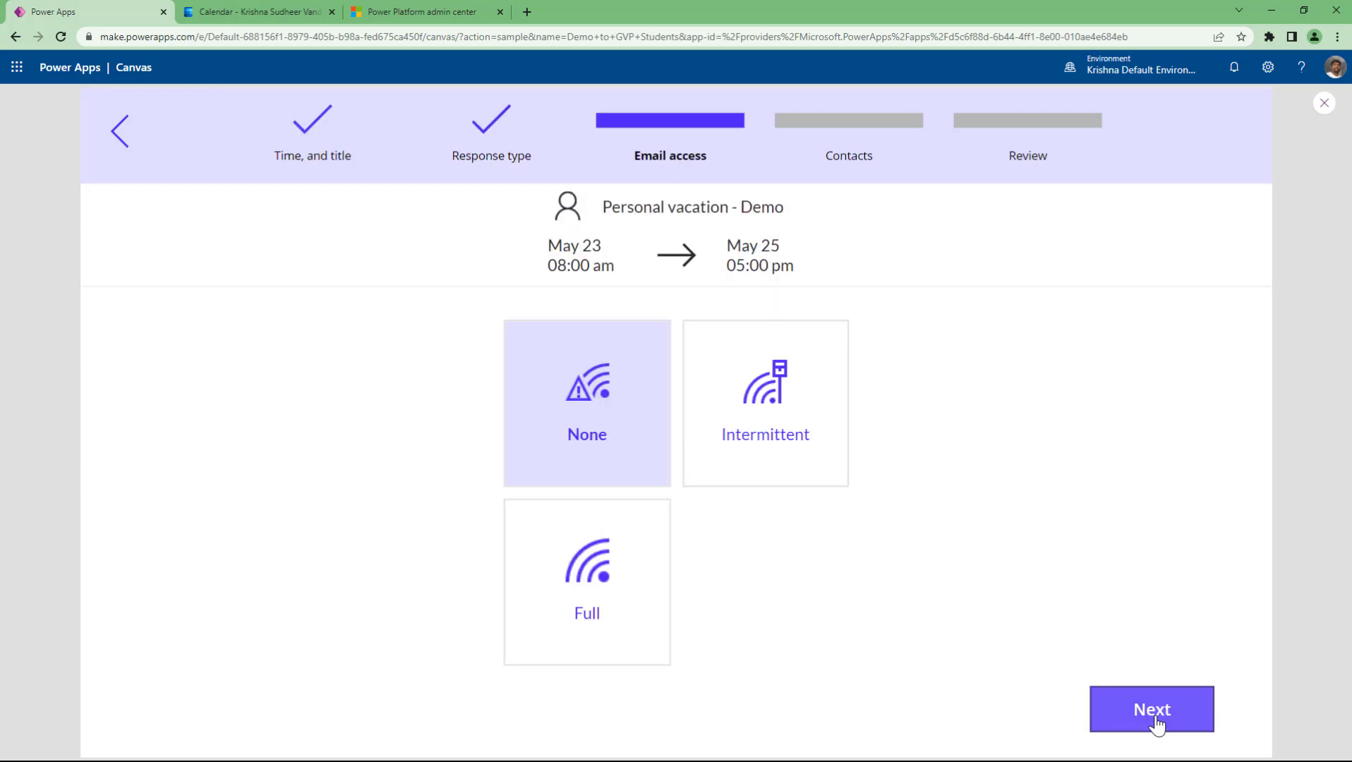
left_click(1157, 719)
left_click(1157, 719)
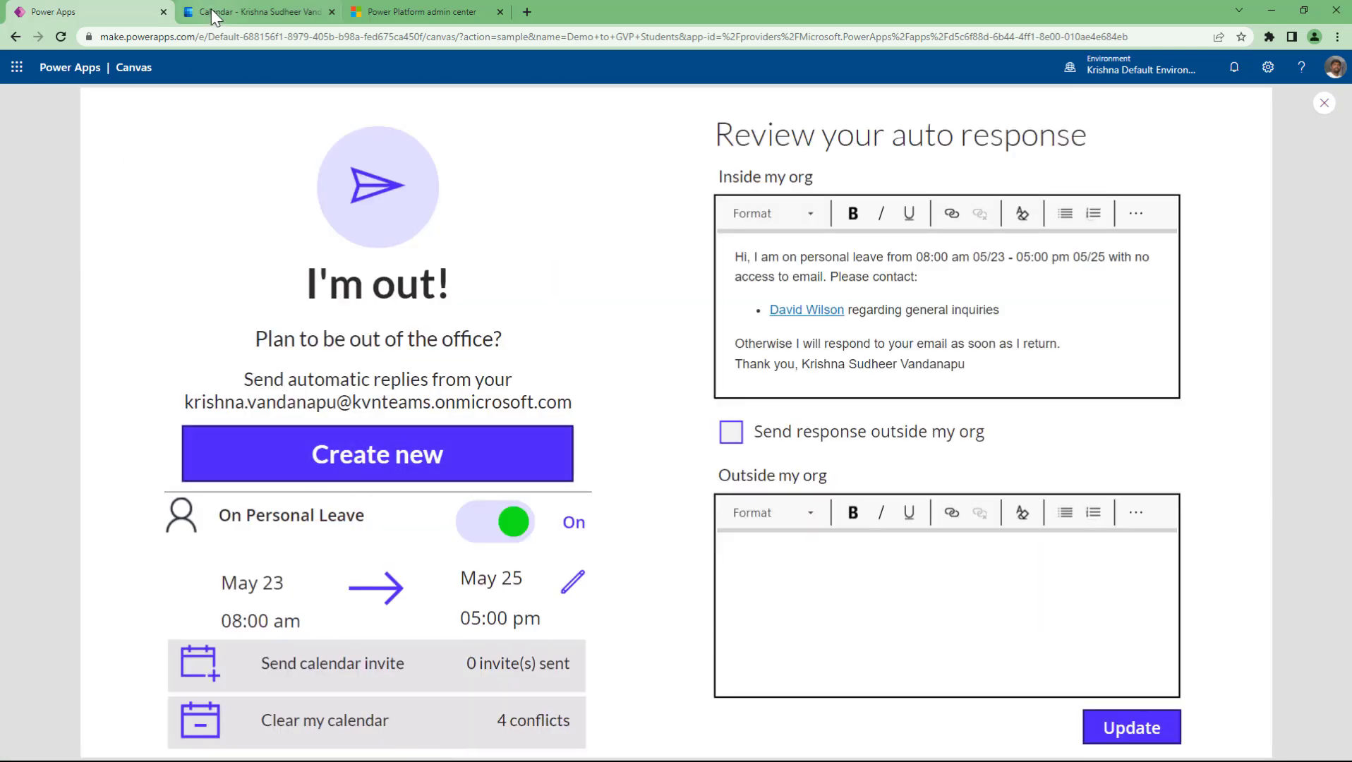
Step: Return to the Outlook calendar, close the event details and check the all-day entries for May 23
left_click(211, 10)
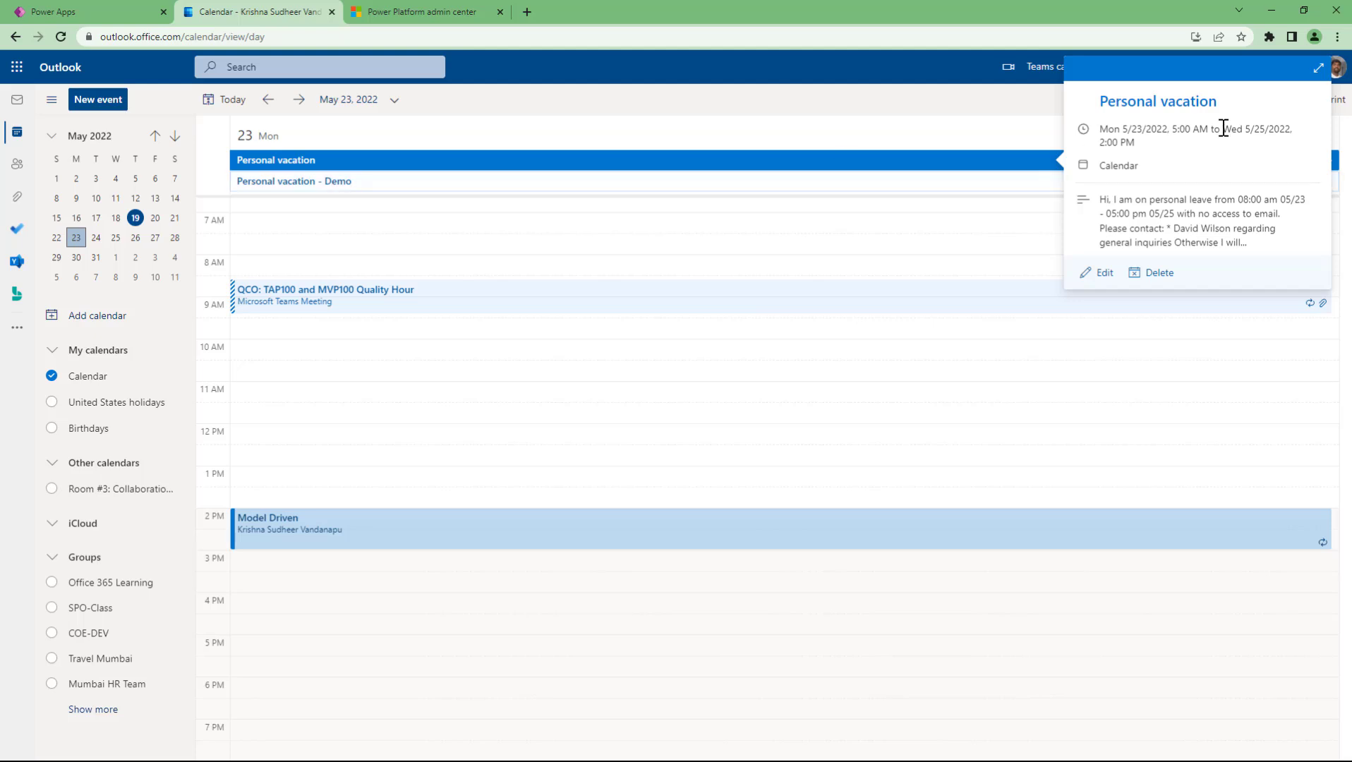
left_click(967, 110)
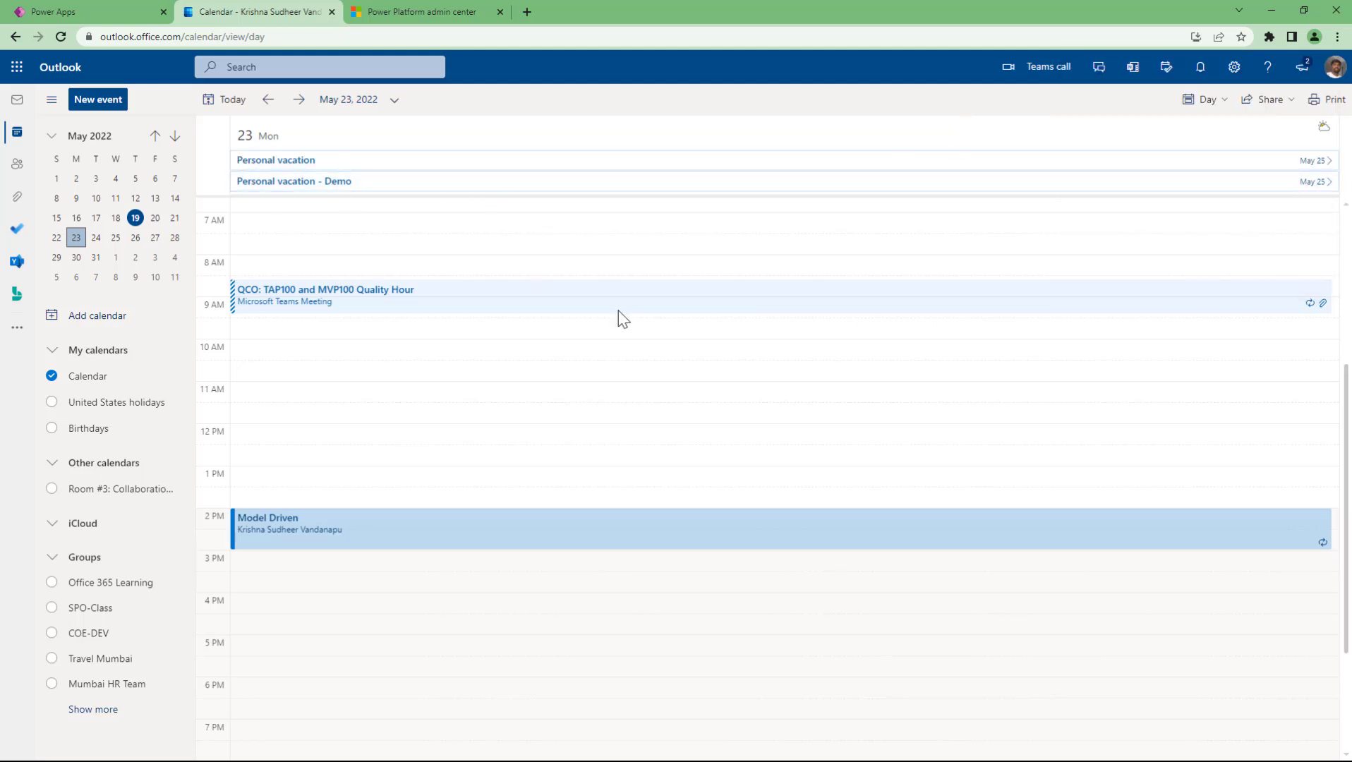
Step: Switch back to Power Apps, close the app preview, and open the mailbox in Outlook
left_click(101, 12)
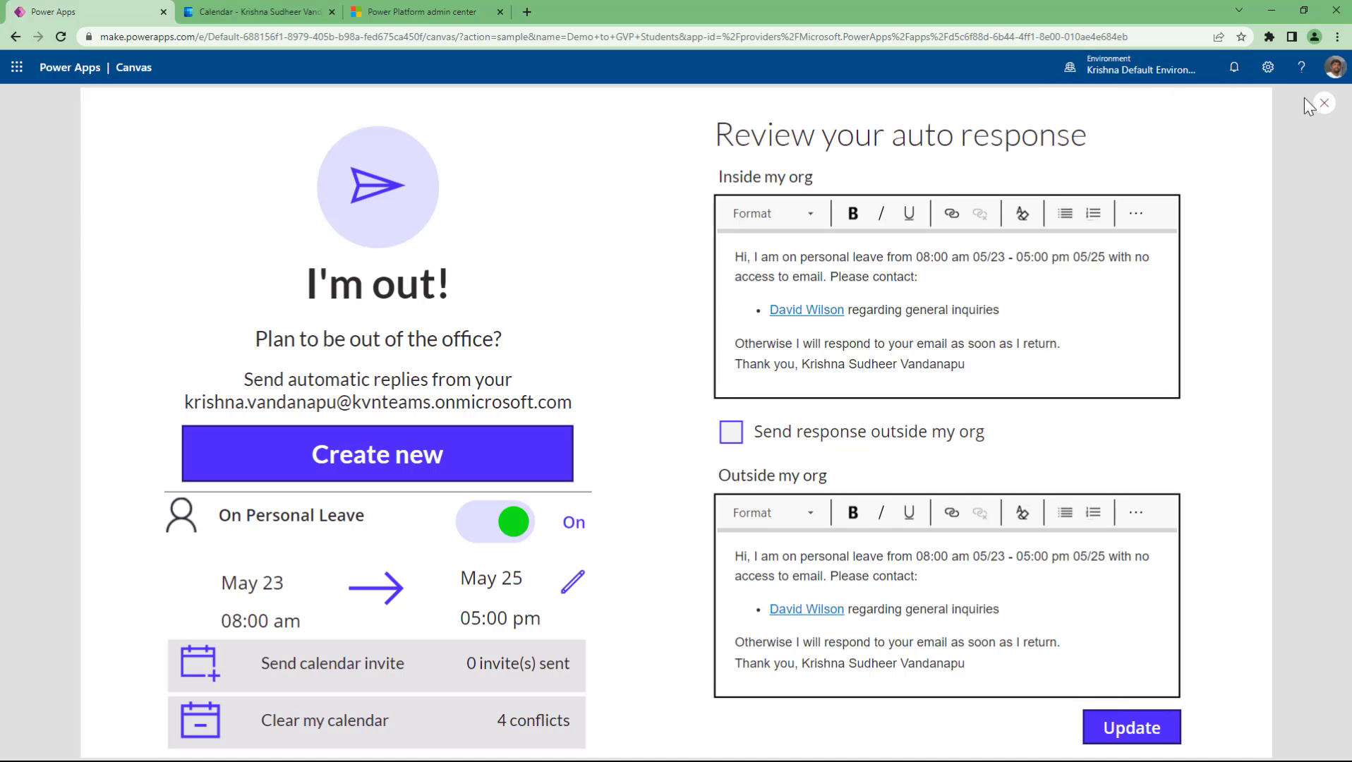
left_click(1324, 103)
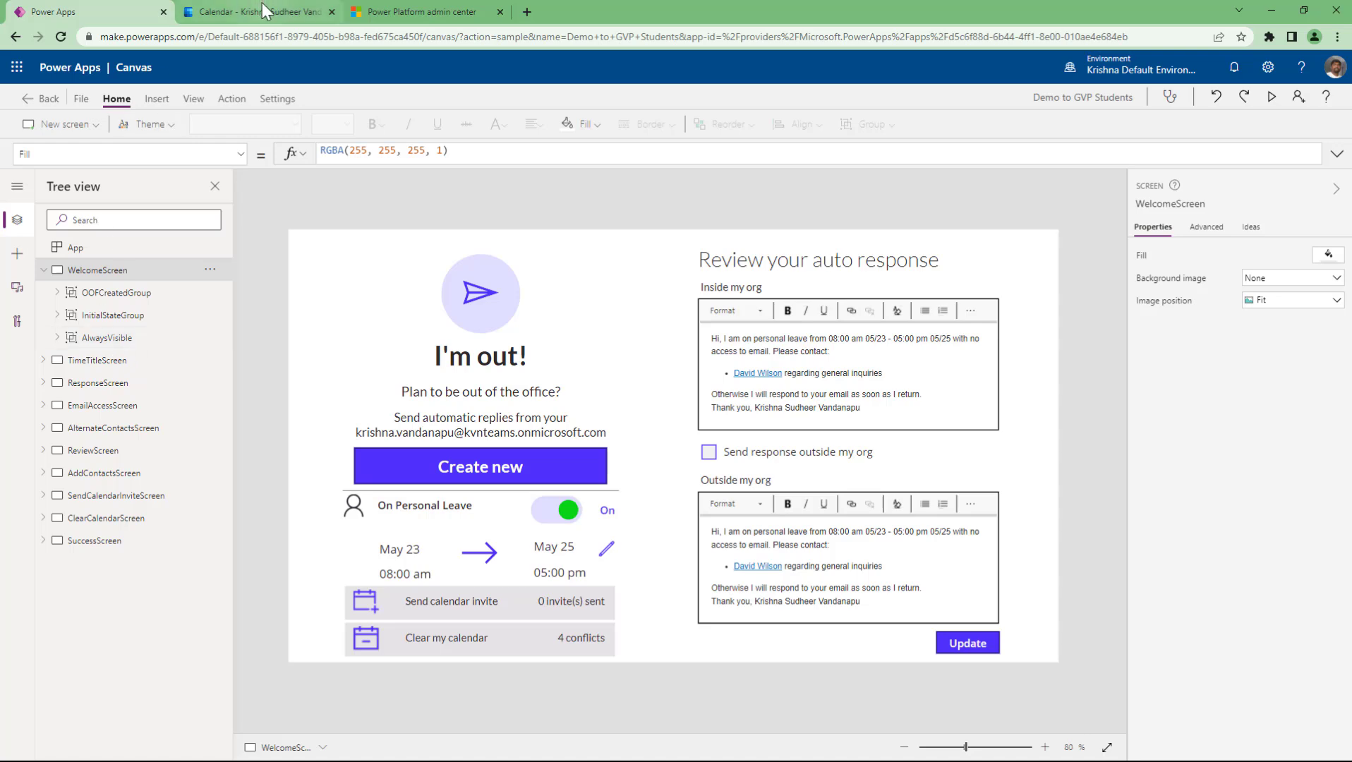
left_click(260, 12)
left_click(17, 102)
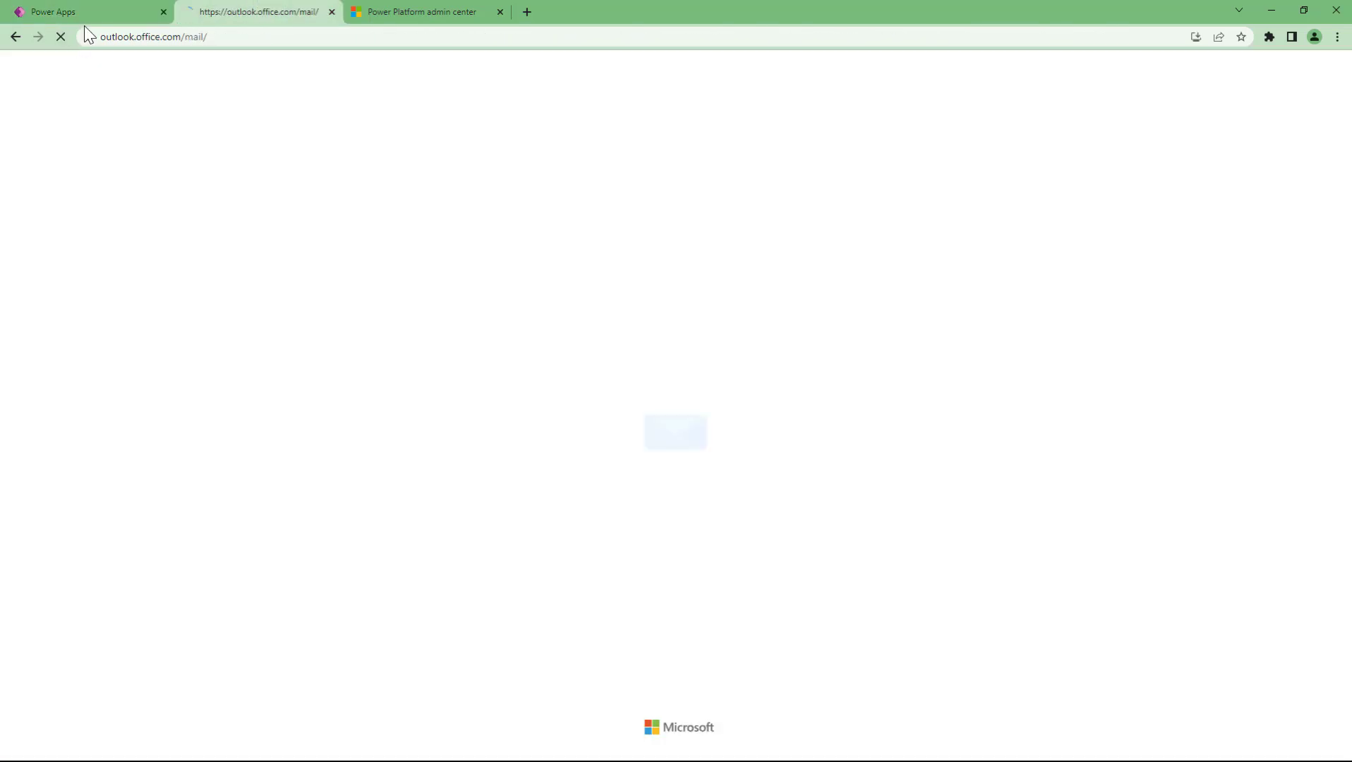
Step: Return to Power Apps, save the app to the cloud as "Demo to GVP Students" and go back to the editor
left_click(87, 11)
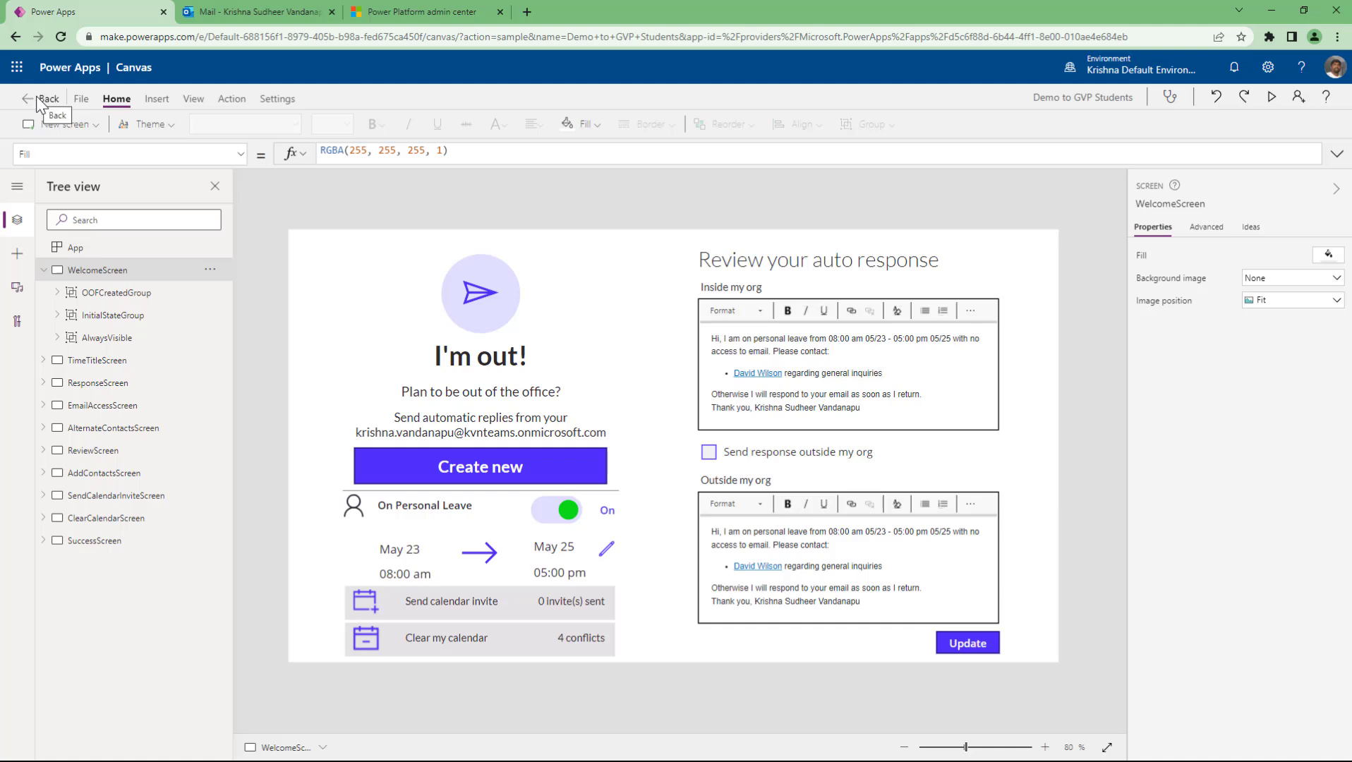
left_click(79, 100)
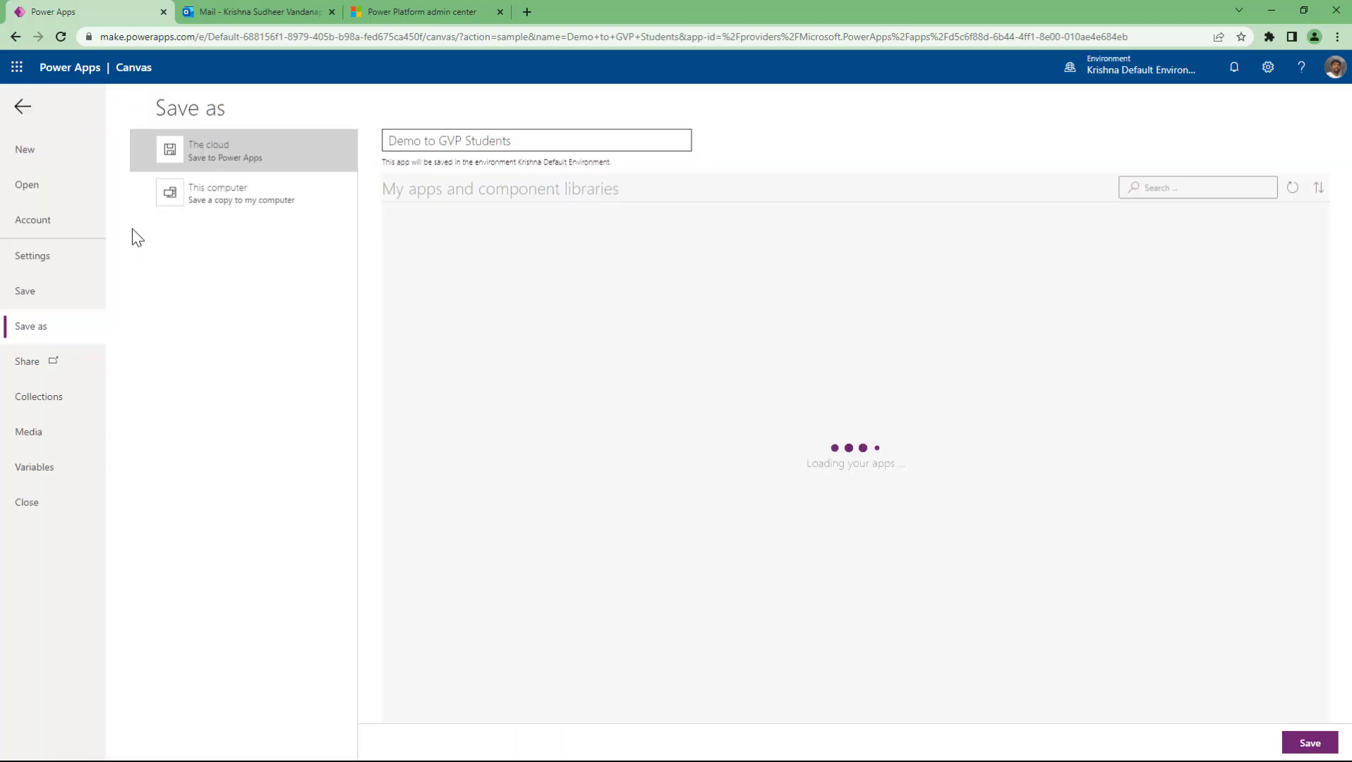
left_click(1296, 745)
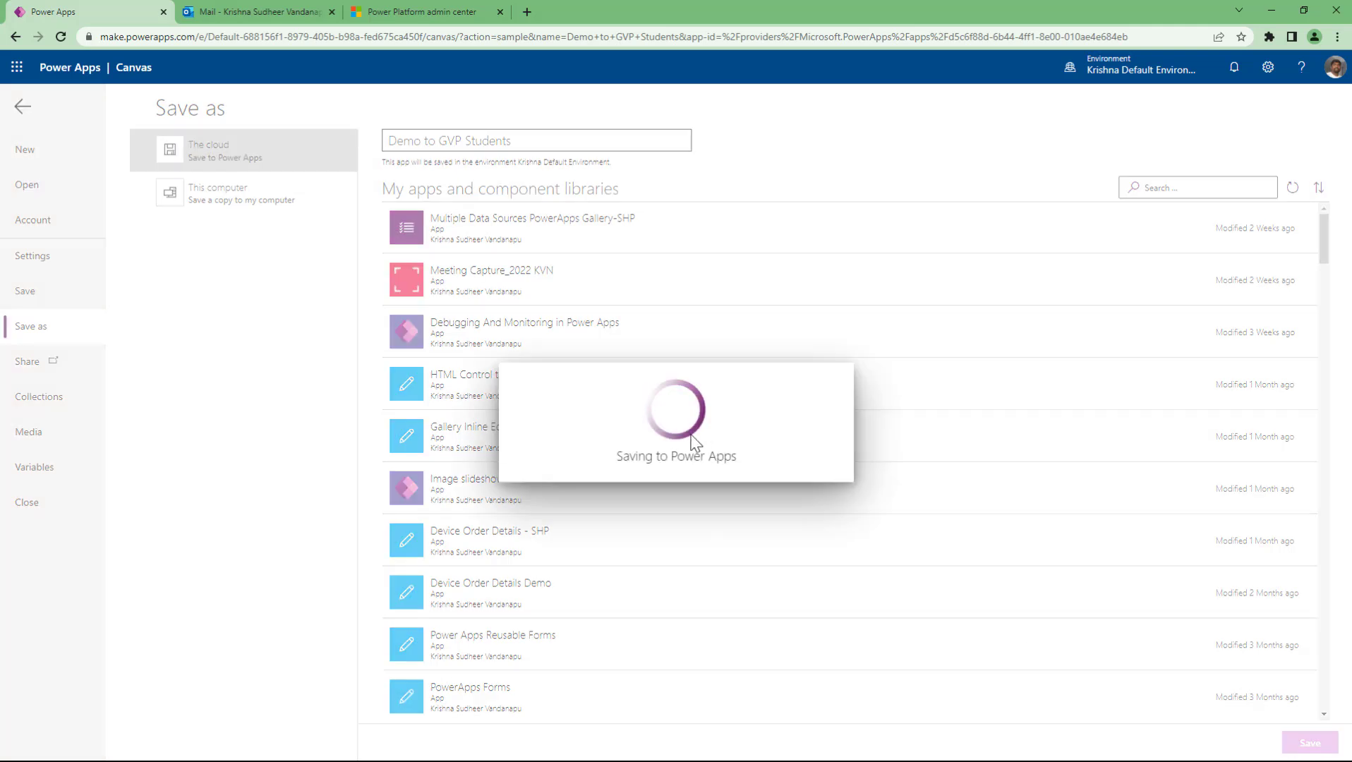
left_click(26, 109)
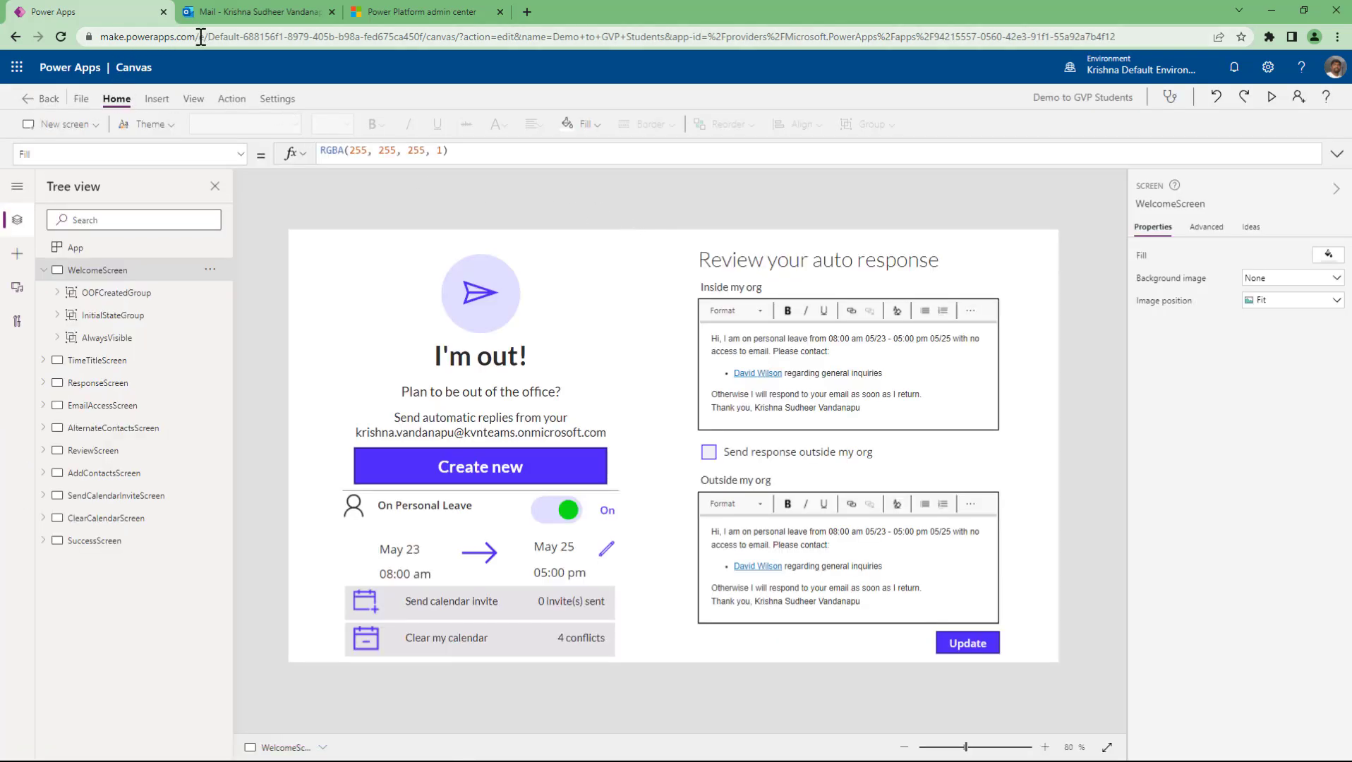
Step: Leave the app editor for the make.powerapps.com home page and close the Outlook browser tab
left_click_drag(202, 37, 1128, 32)
key("BackSpace")
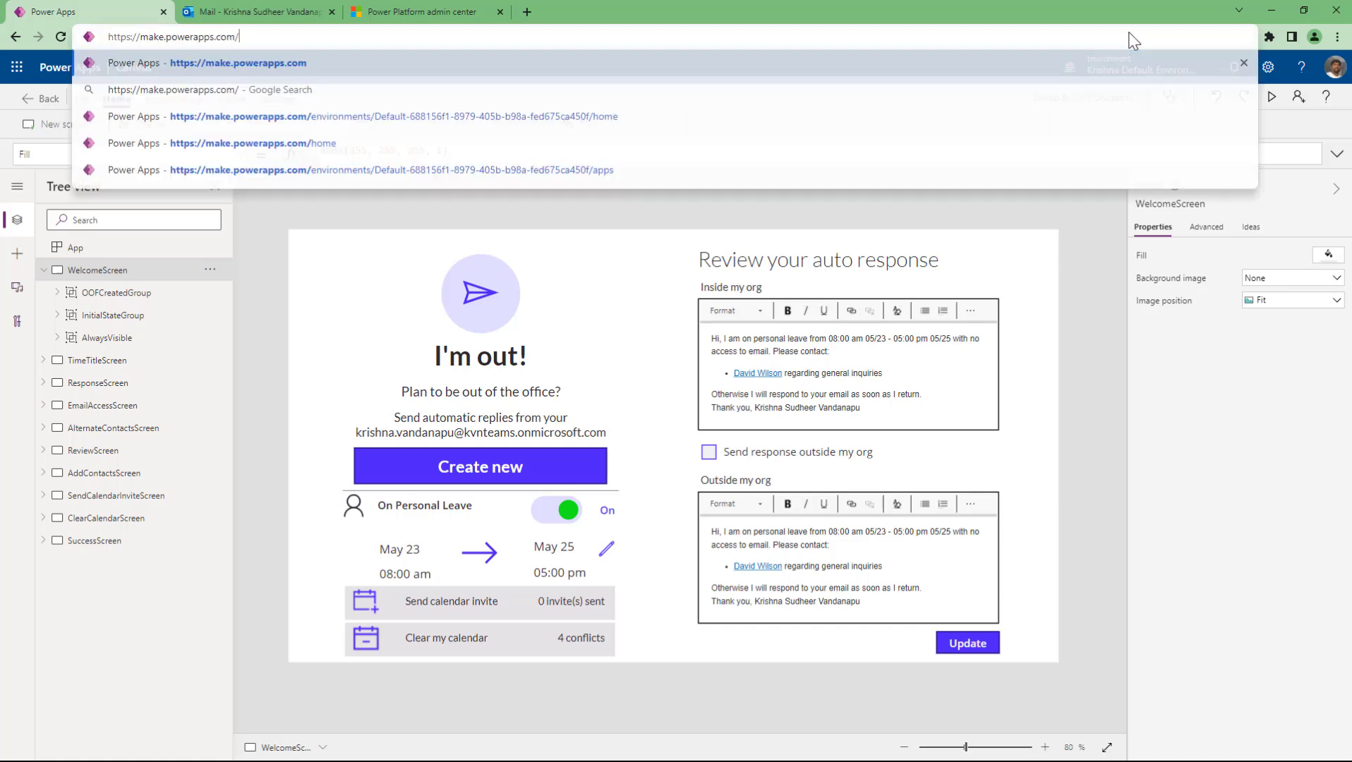
key("Return")
left_click(732, 116)
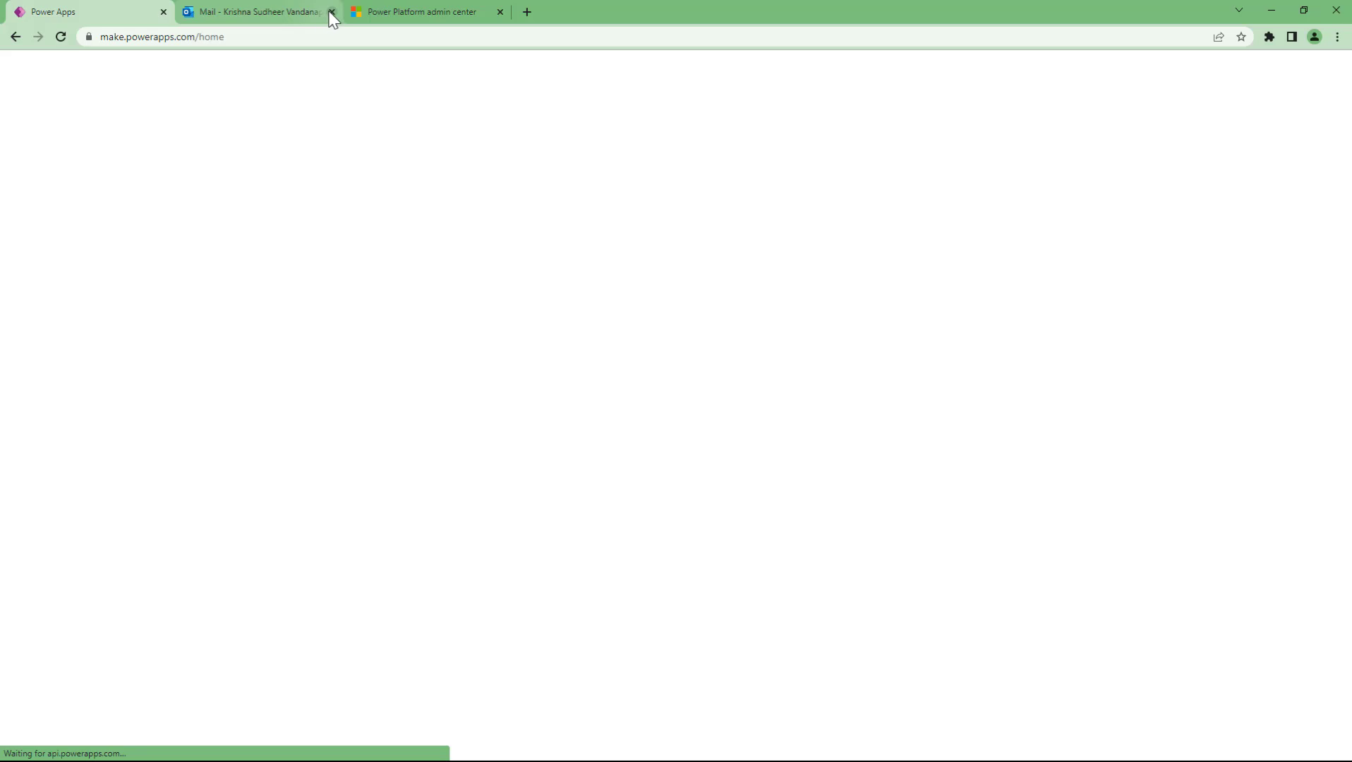
left_click(333, 12)
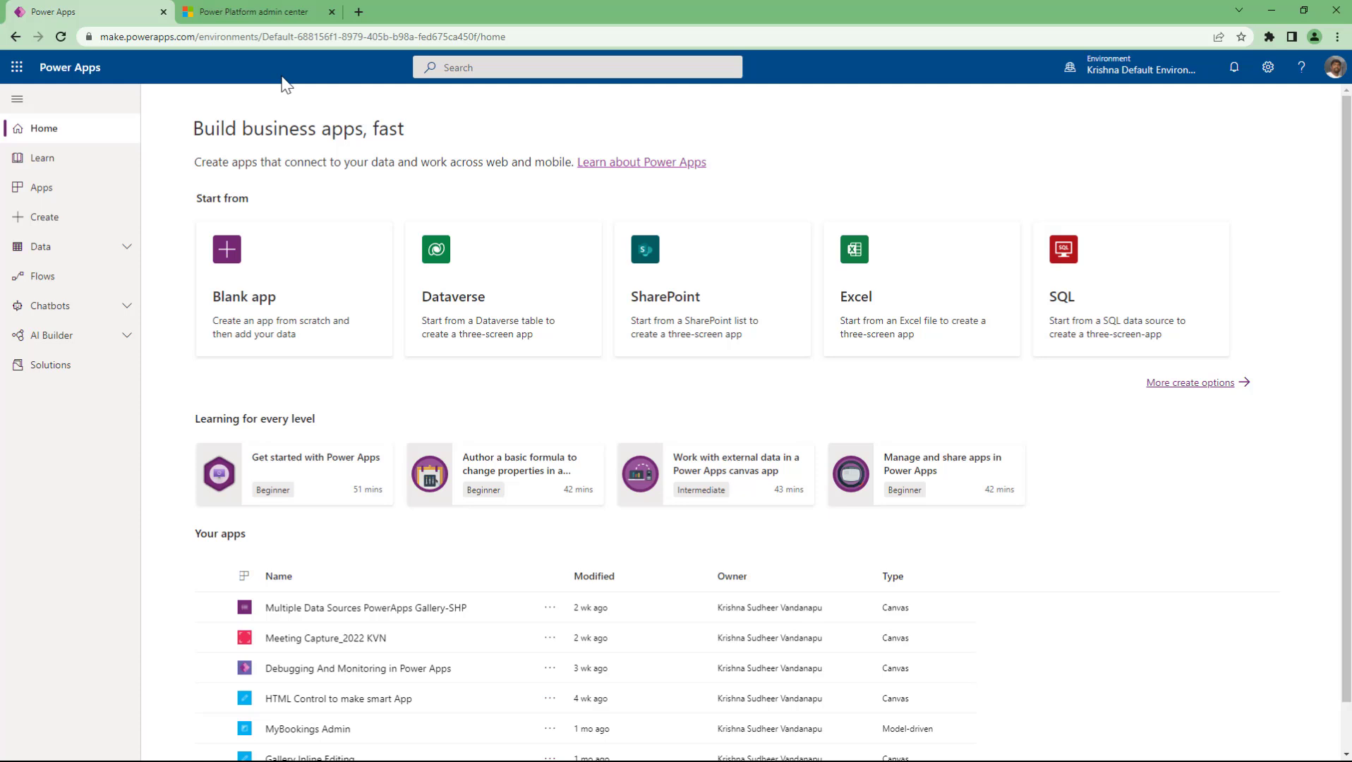
Step: Open the Create page, examine the starting points and the blank app types, and close the Create dialog
left_click(81, 219)
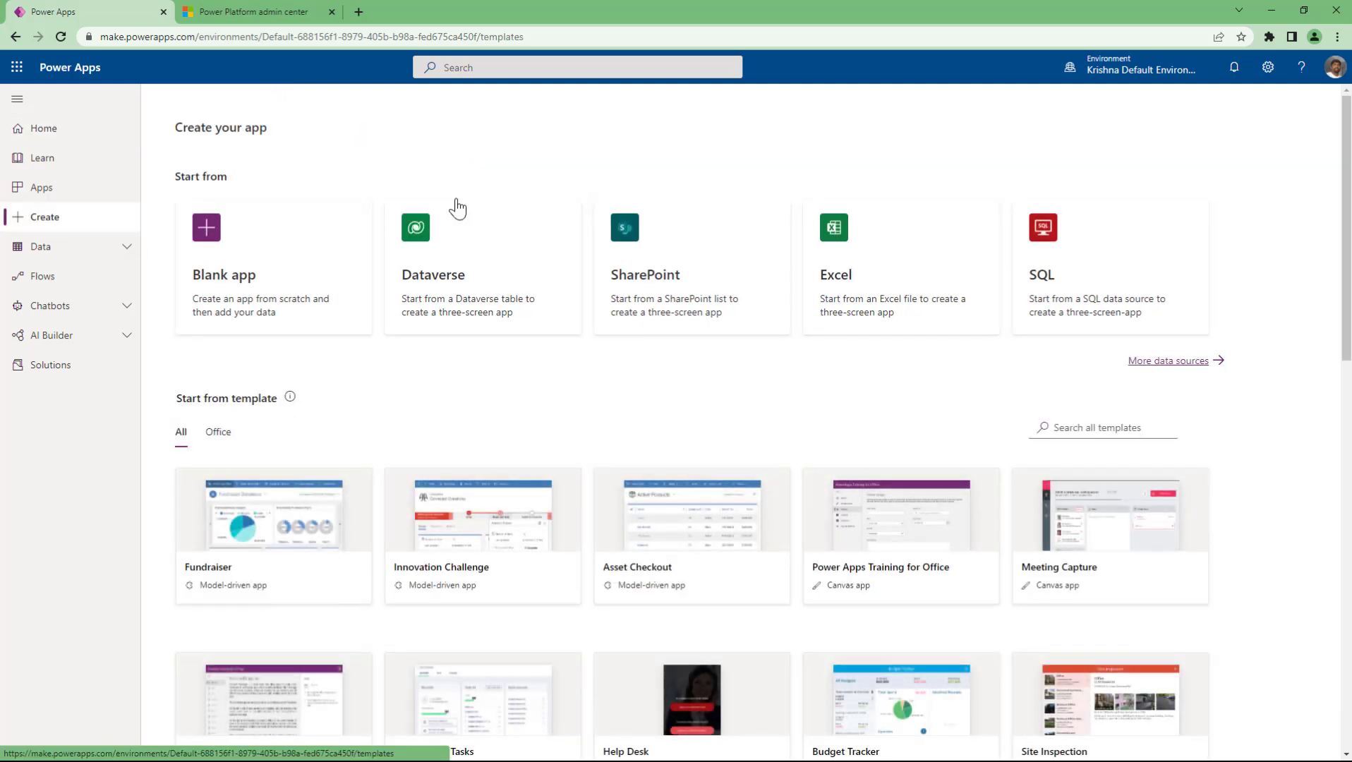
triple_click(158, 180)
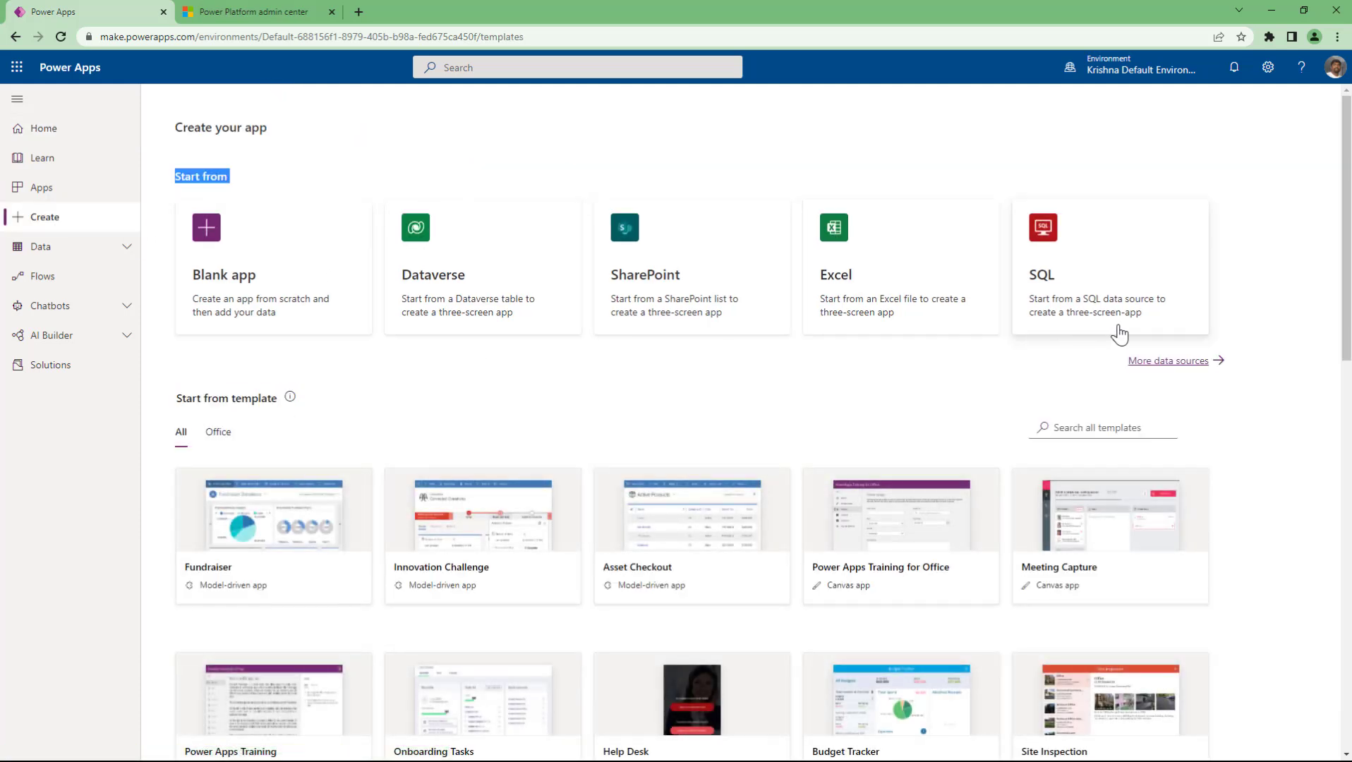
left_click(306, 160)
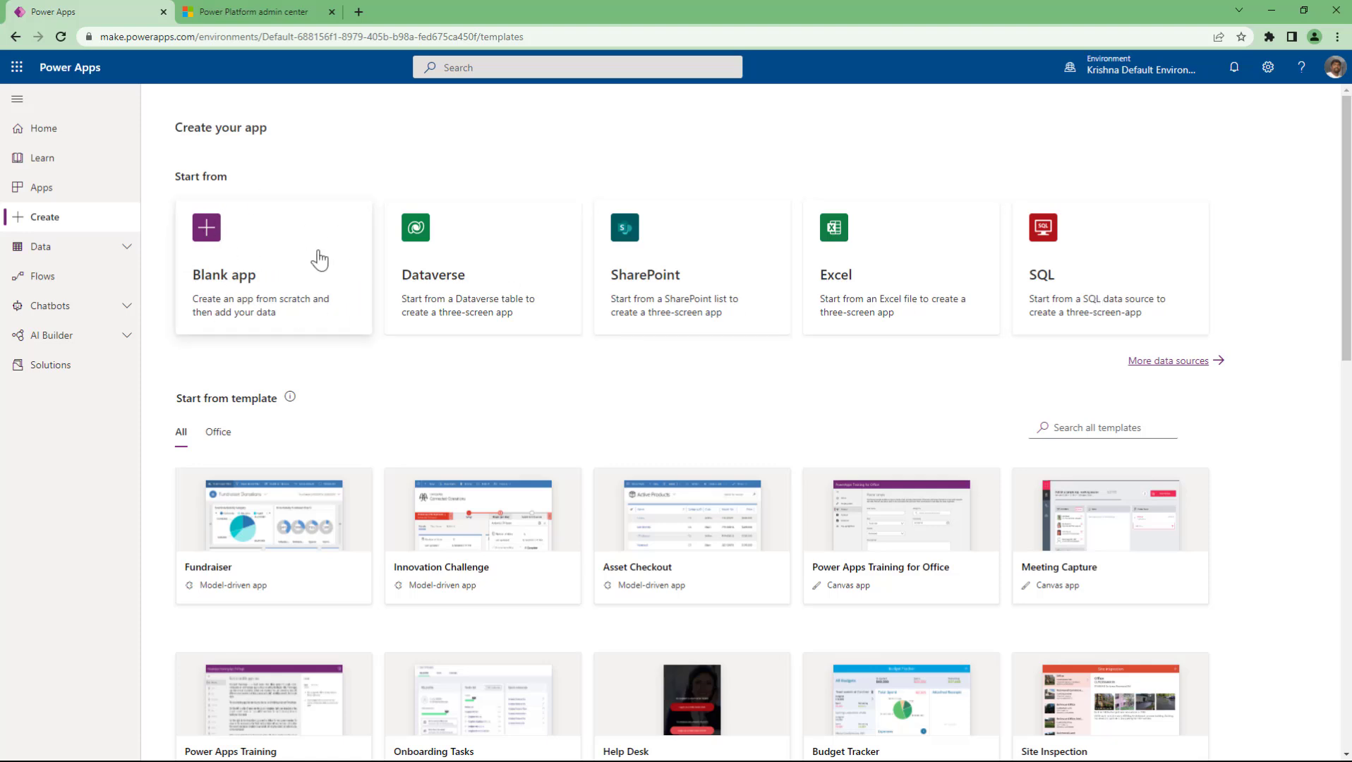
left_click(283, 272)
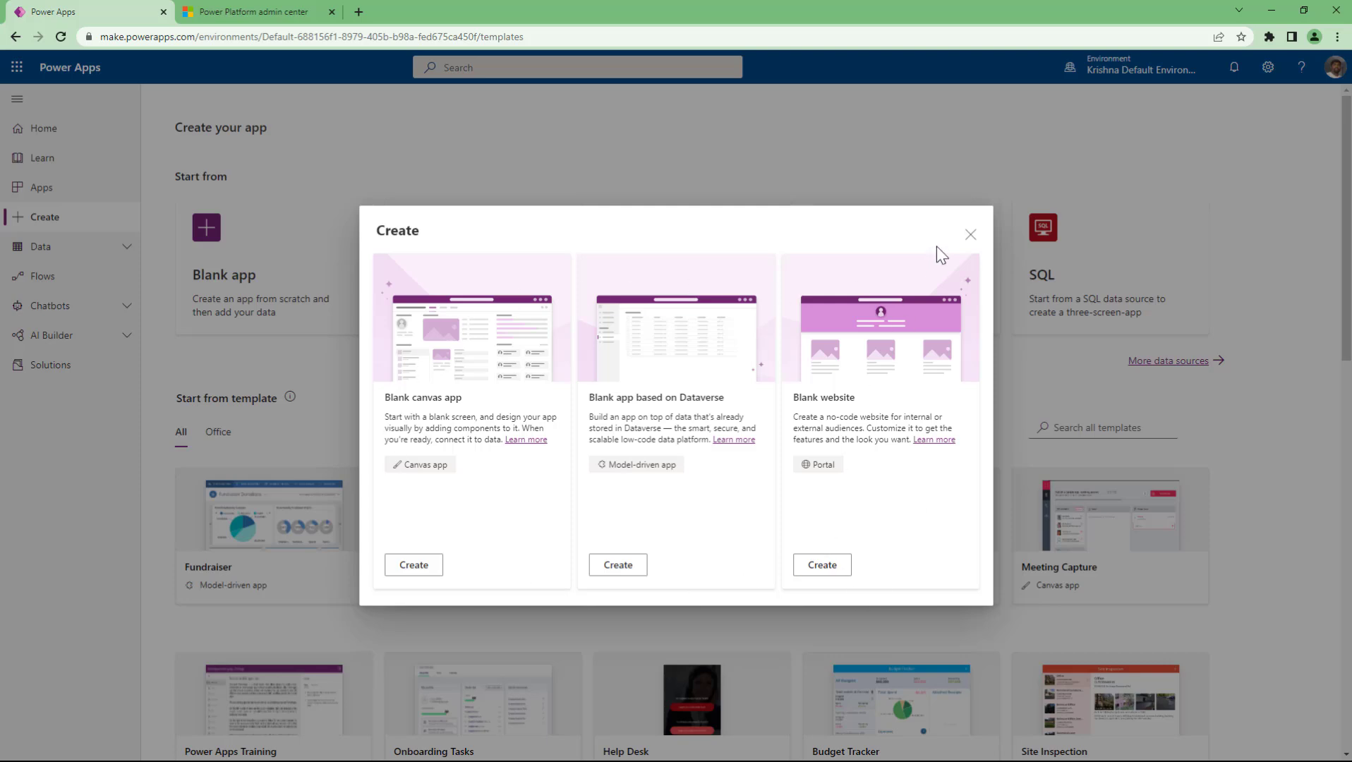
left_click(970, 235)
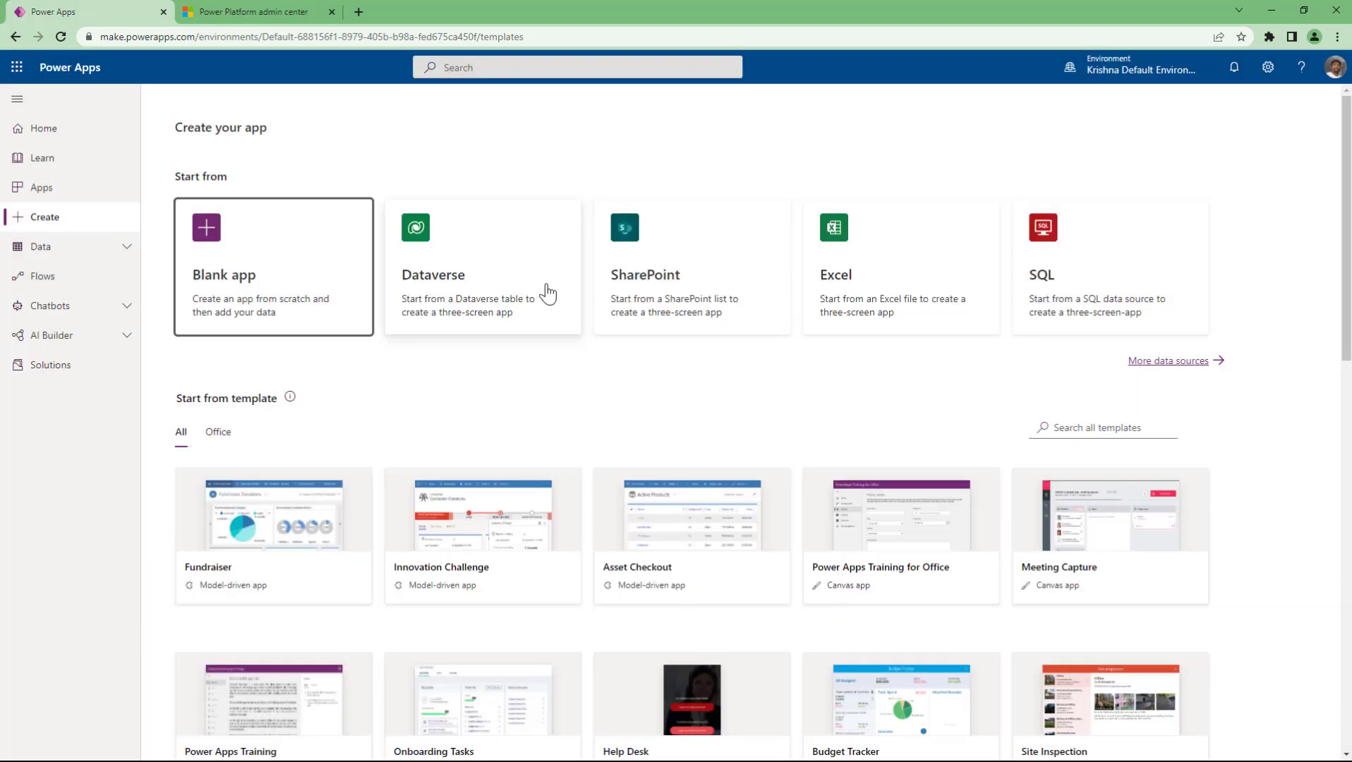
Step: Examine the connections offered when starting an app from Dataverse, and return to the make.powerapps.com home page
left_click(504, 254)
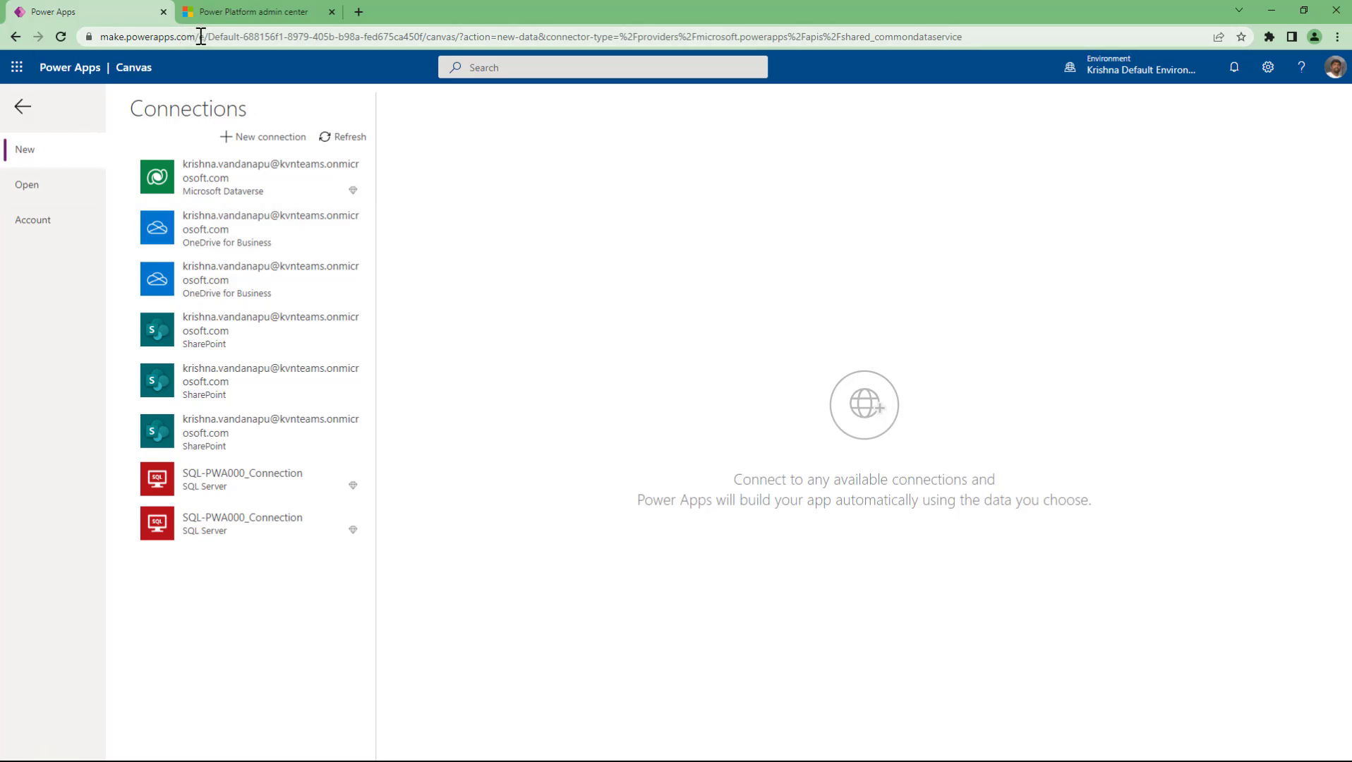
left_click_drag(202, 37, 1078, 36)
key("BackSpace")
key("Return")
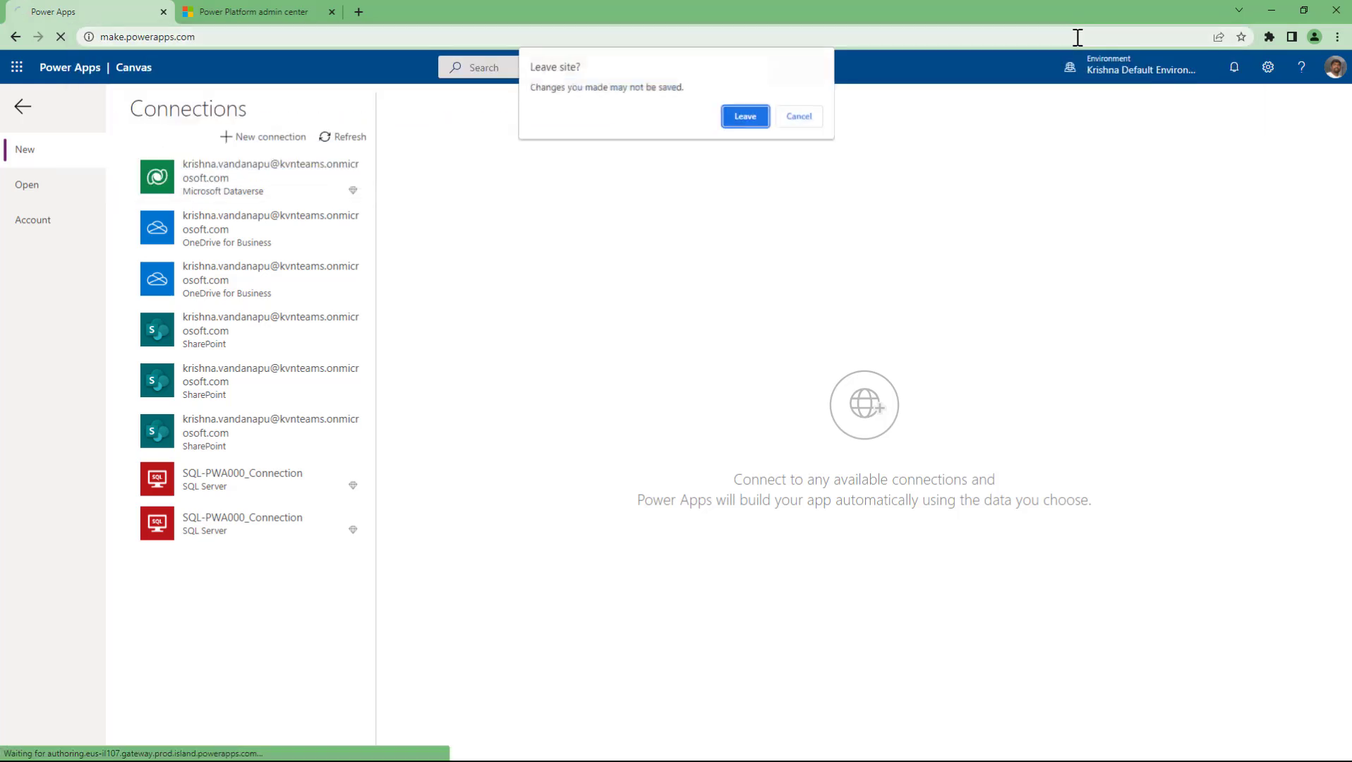
left_click(741, 115)
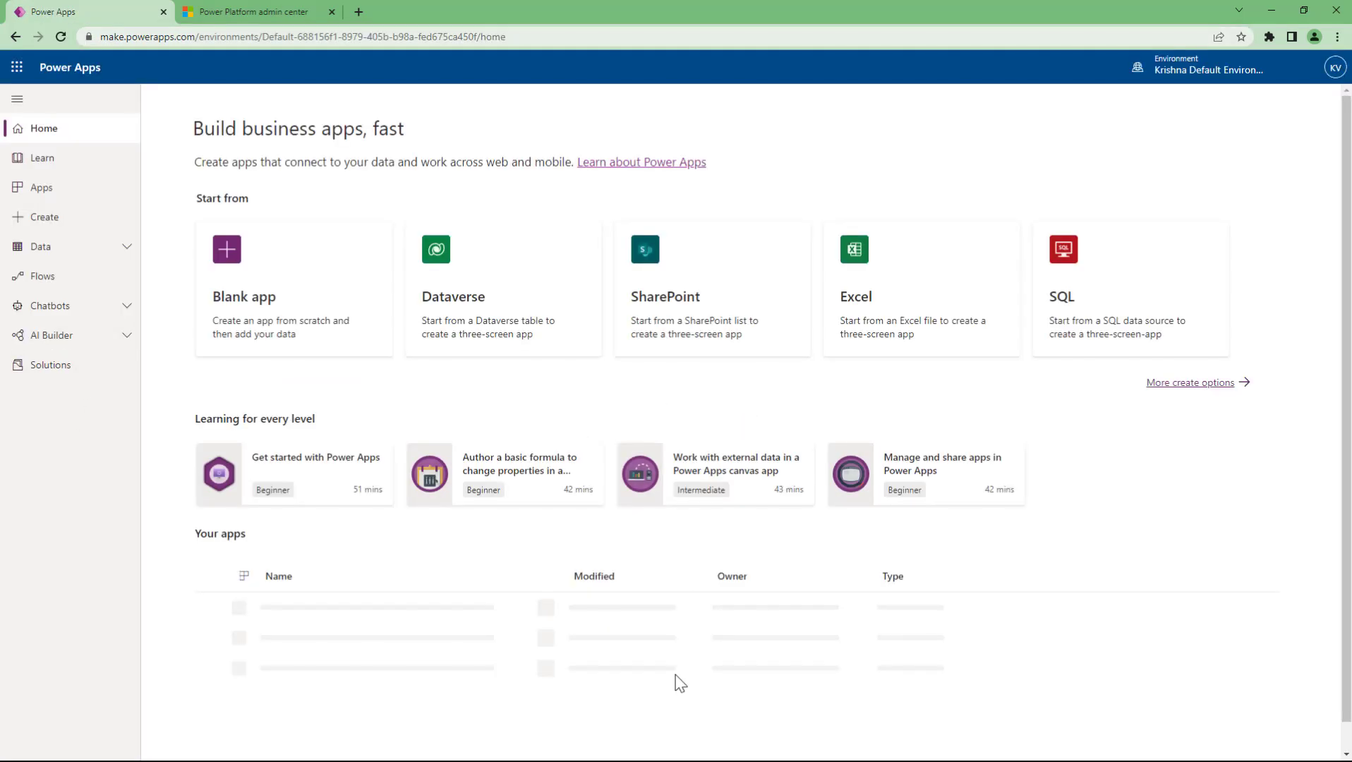
Step: Compare the blank canvas app, Dataverse-based app and website options from the home page, and close the dialog
left_click(261, 271)
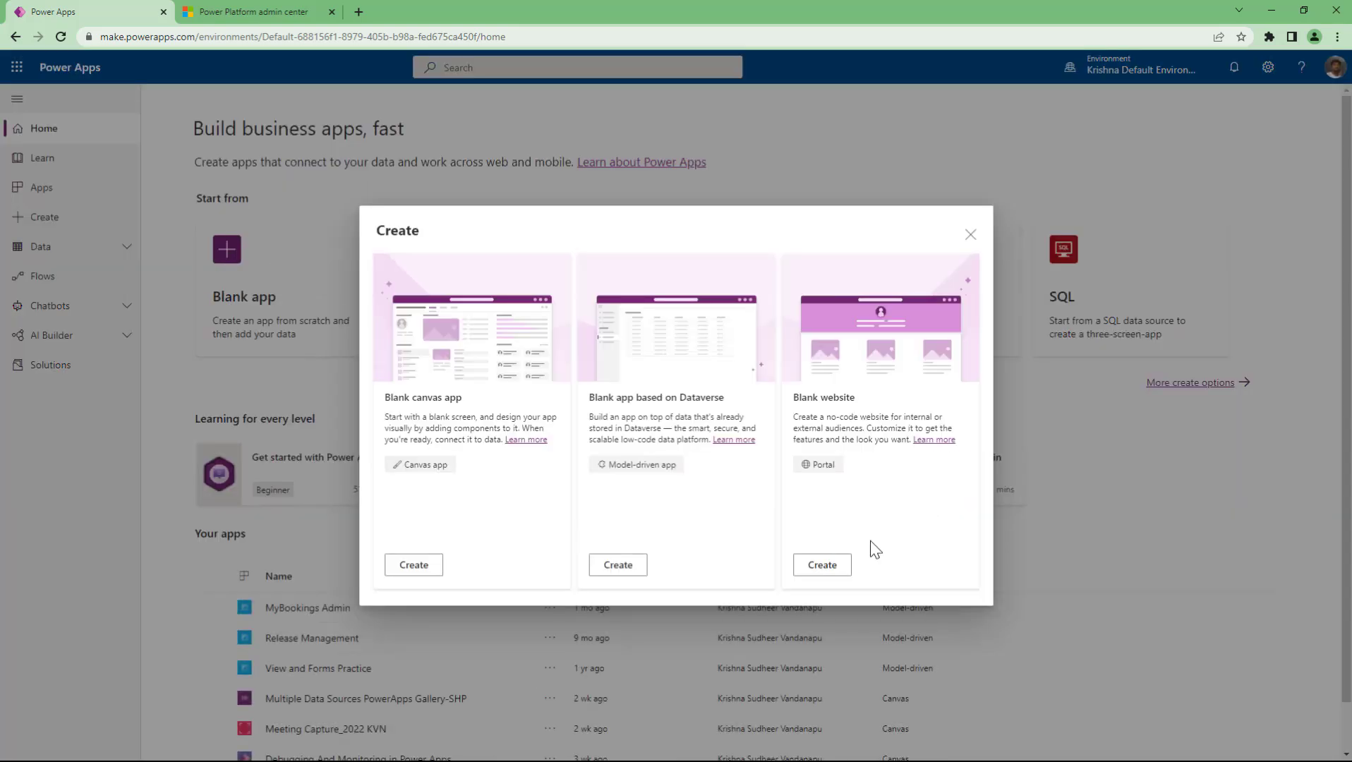
left_click(970, 234)
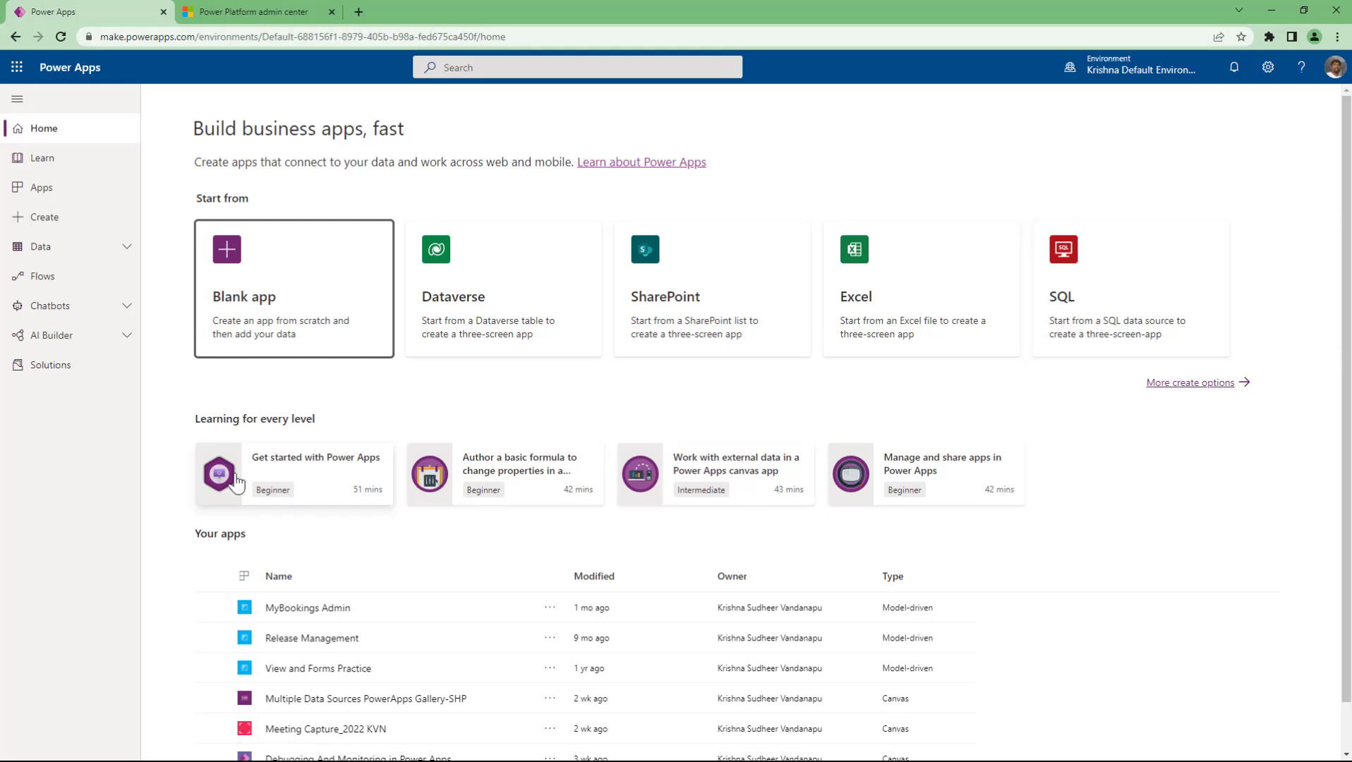
left_click(267, 278)
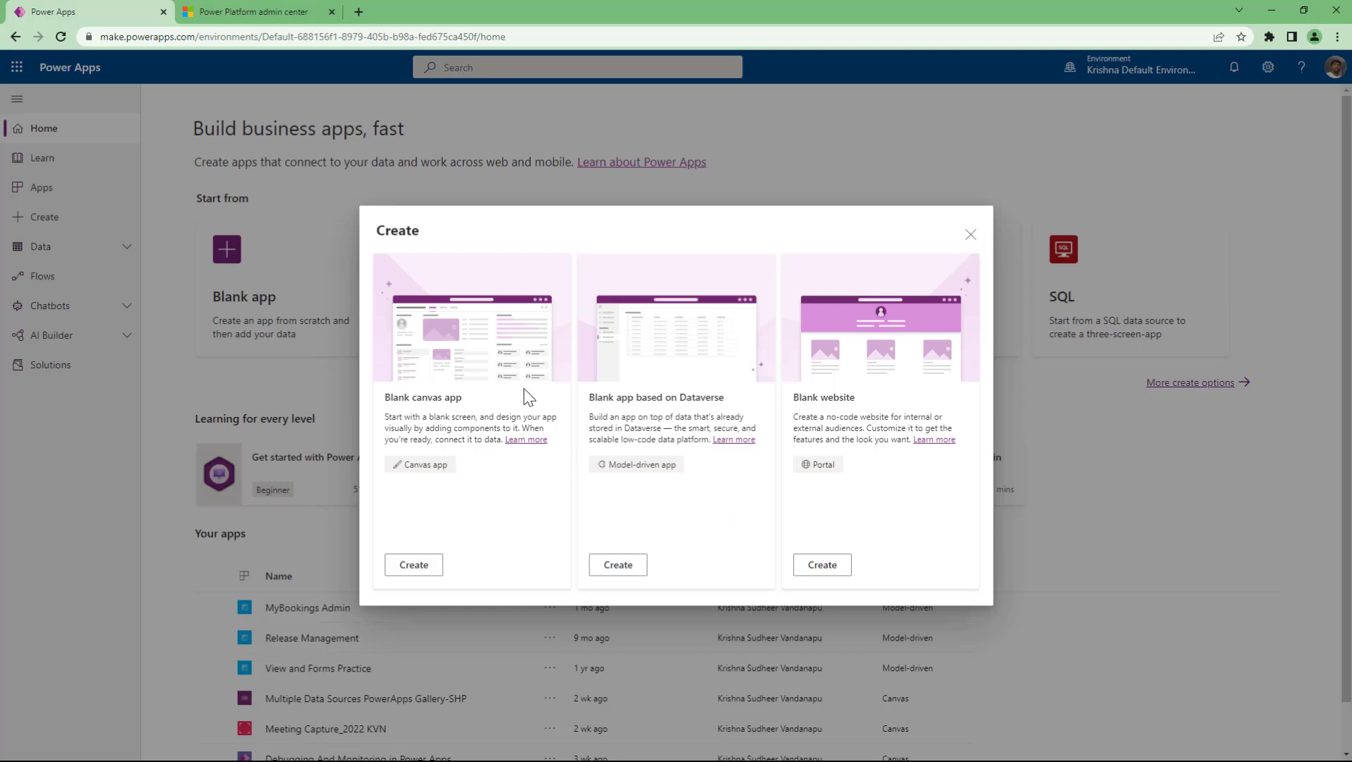
left_click(970, 235)
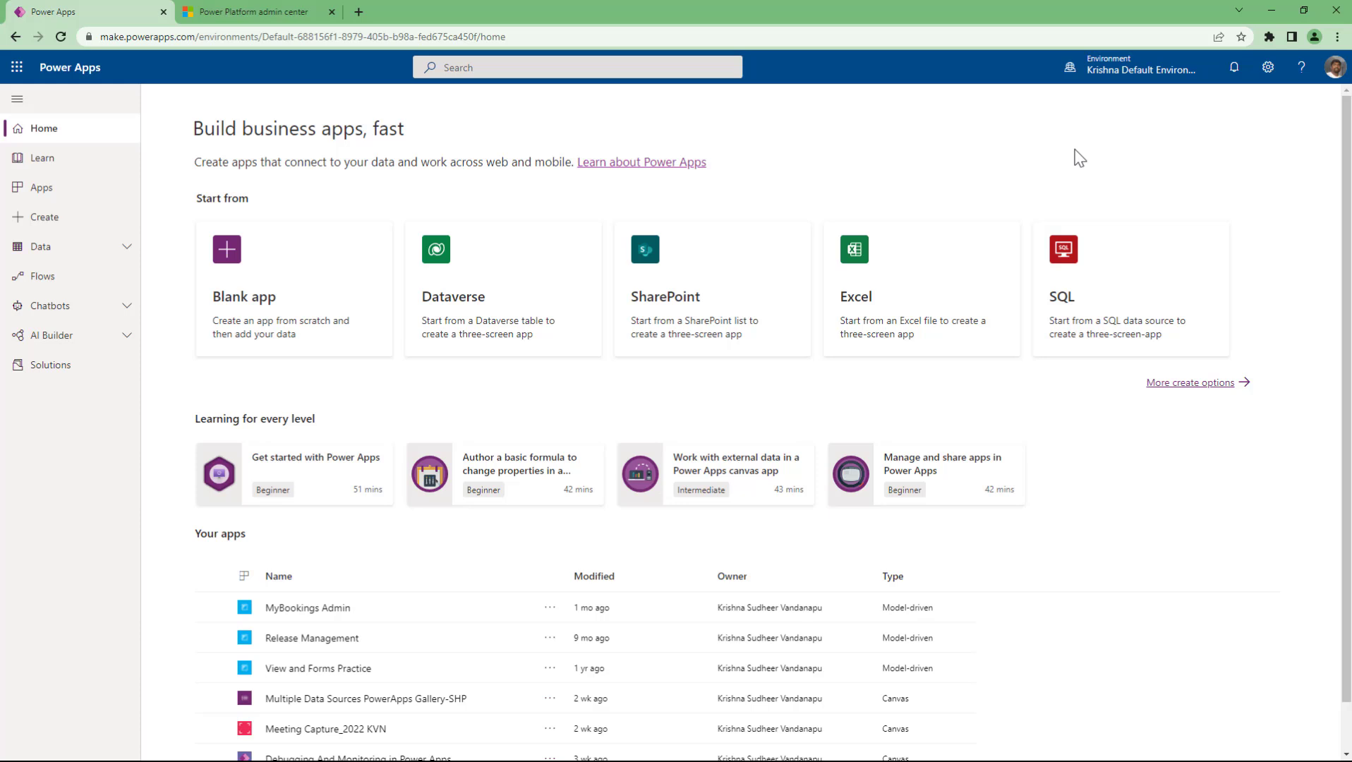
Step: Open the environment's Connections page from the Data section in a new browser tab and switch to it
left_click(112, 246)
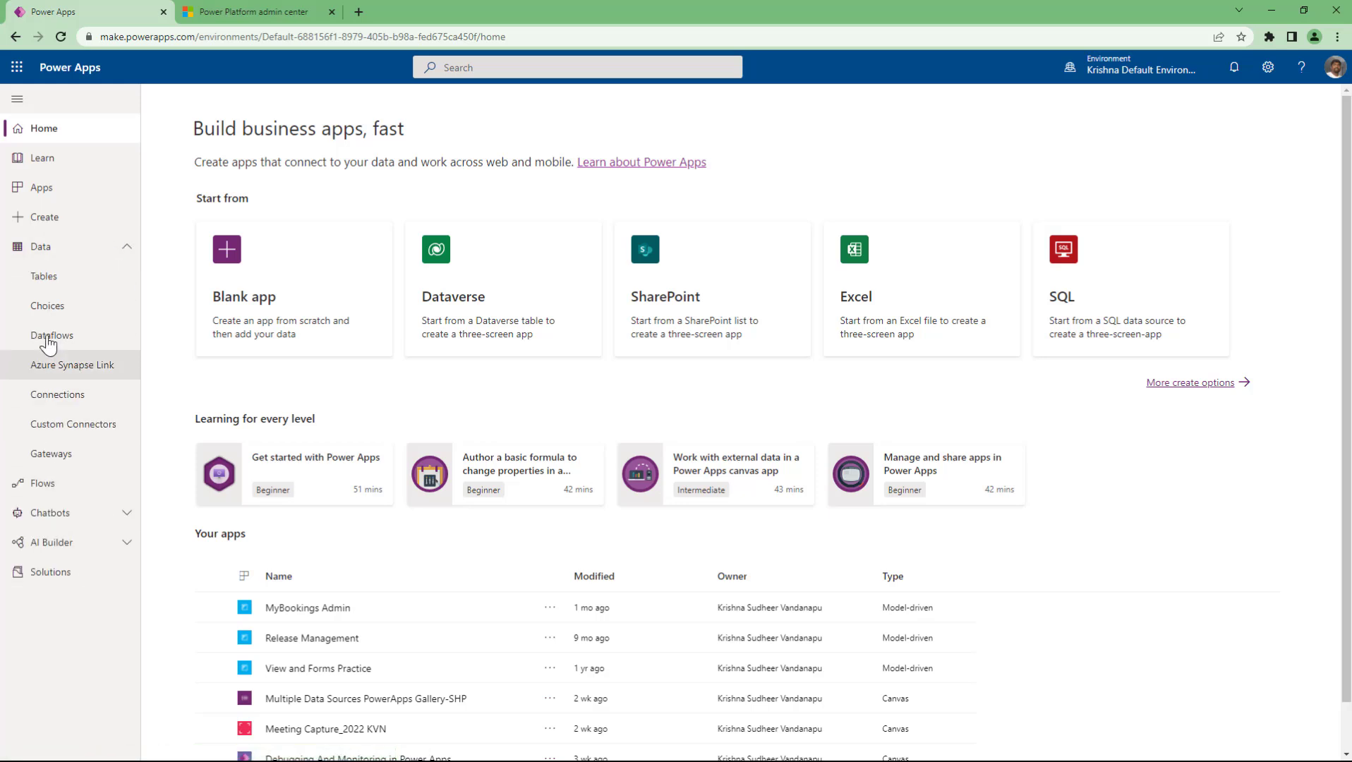
right_click(65, 400)
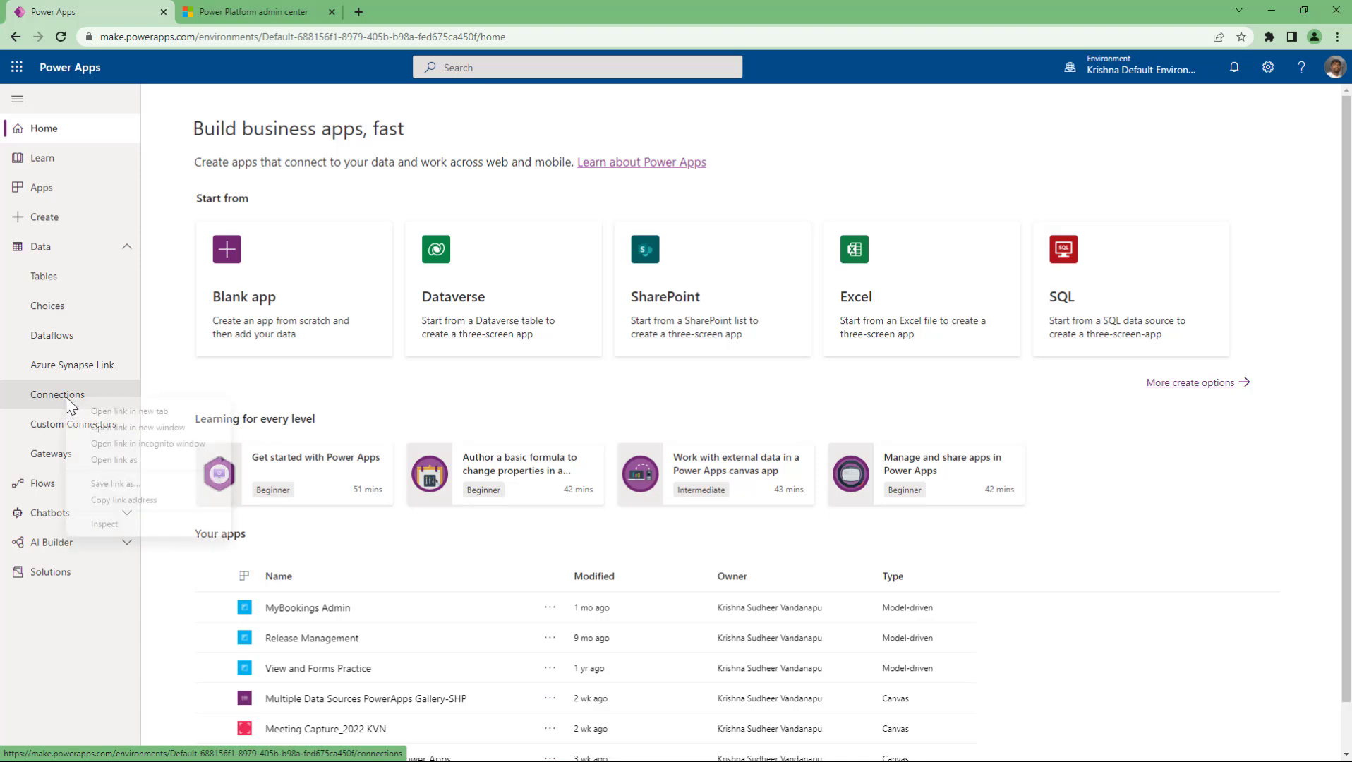
left_click(131, 415)
left_click(220, 10)
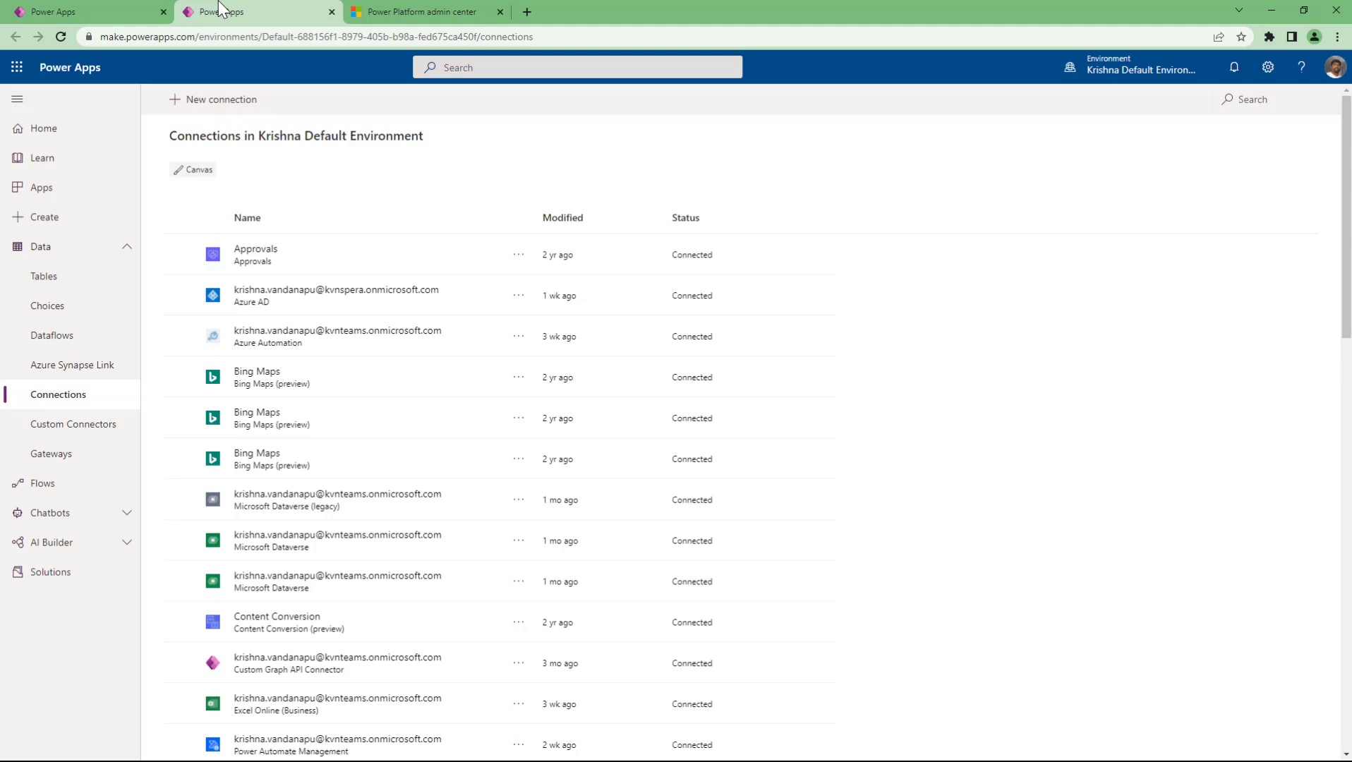
Step: Start a new connection and browse the list of available connectors, noting which are standard or premium
left_click(202, 99)
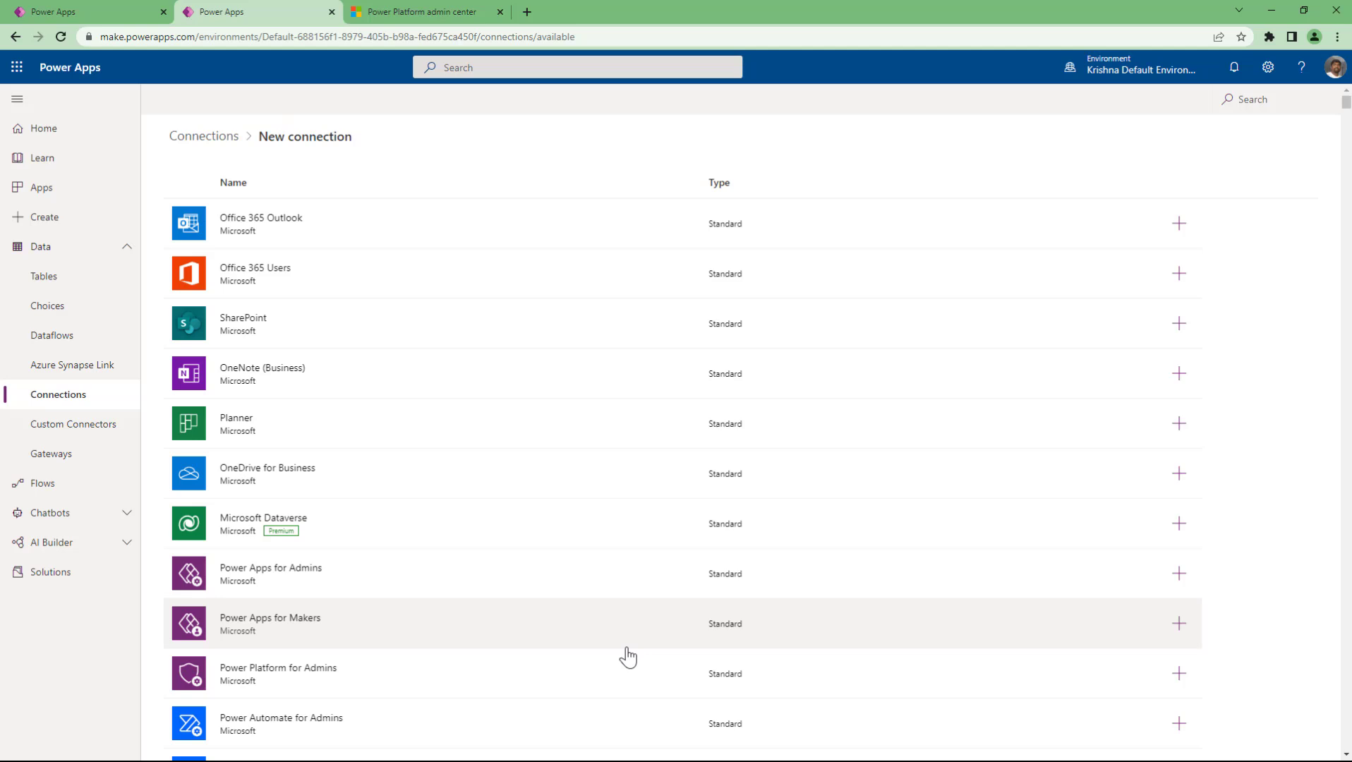
scroll(584, 422, "down", 10)
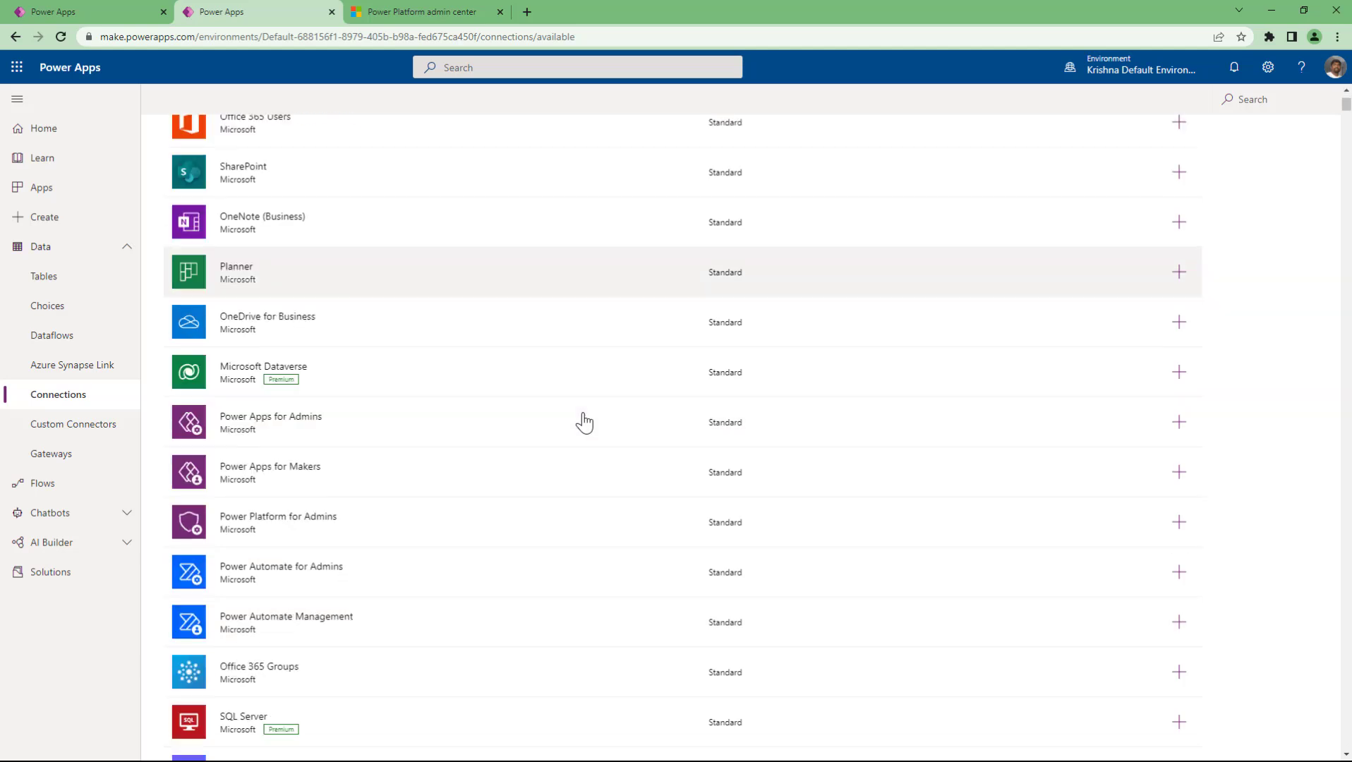
scroll(584, 422, "down", 3)
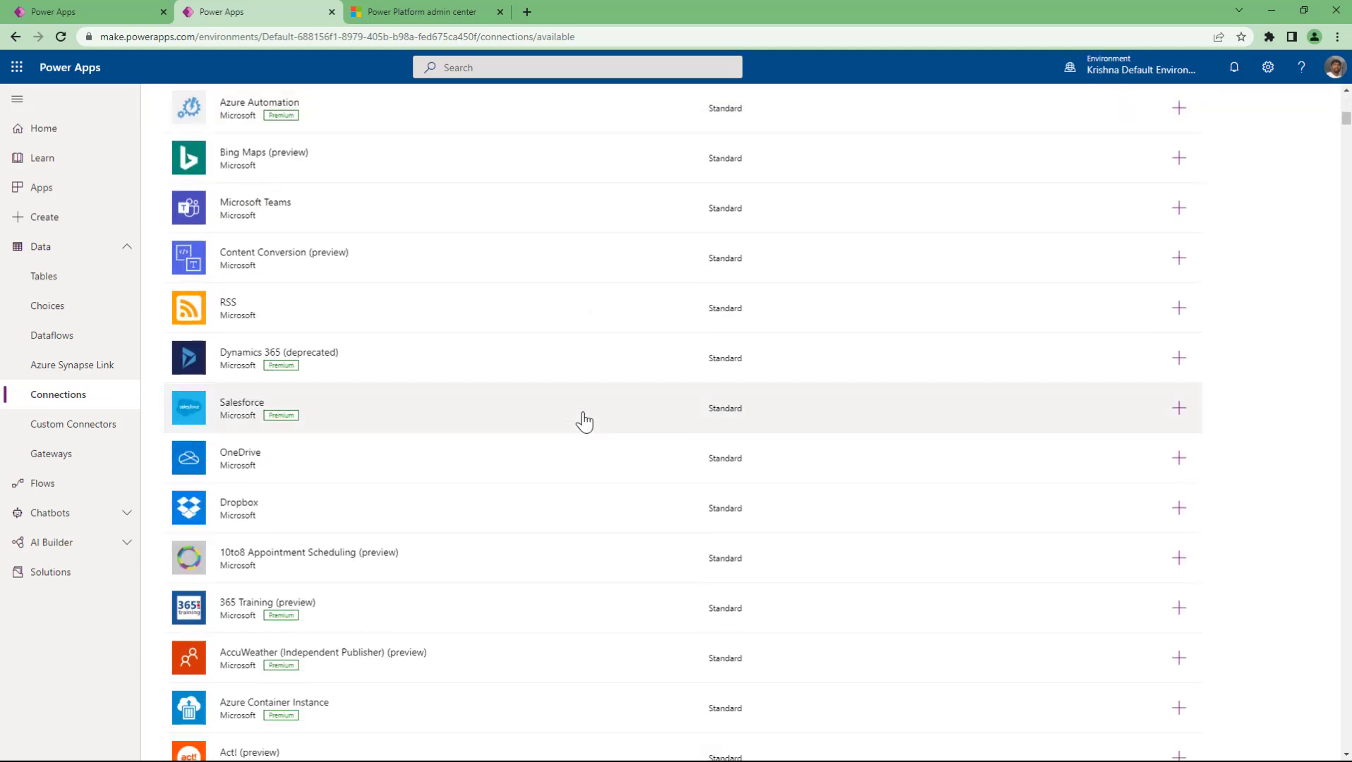
scroll(584, 421, "down", 3)
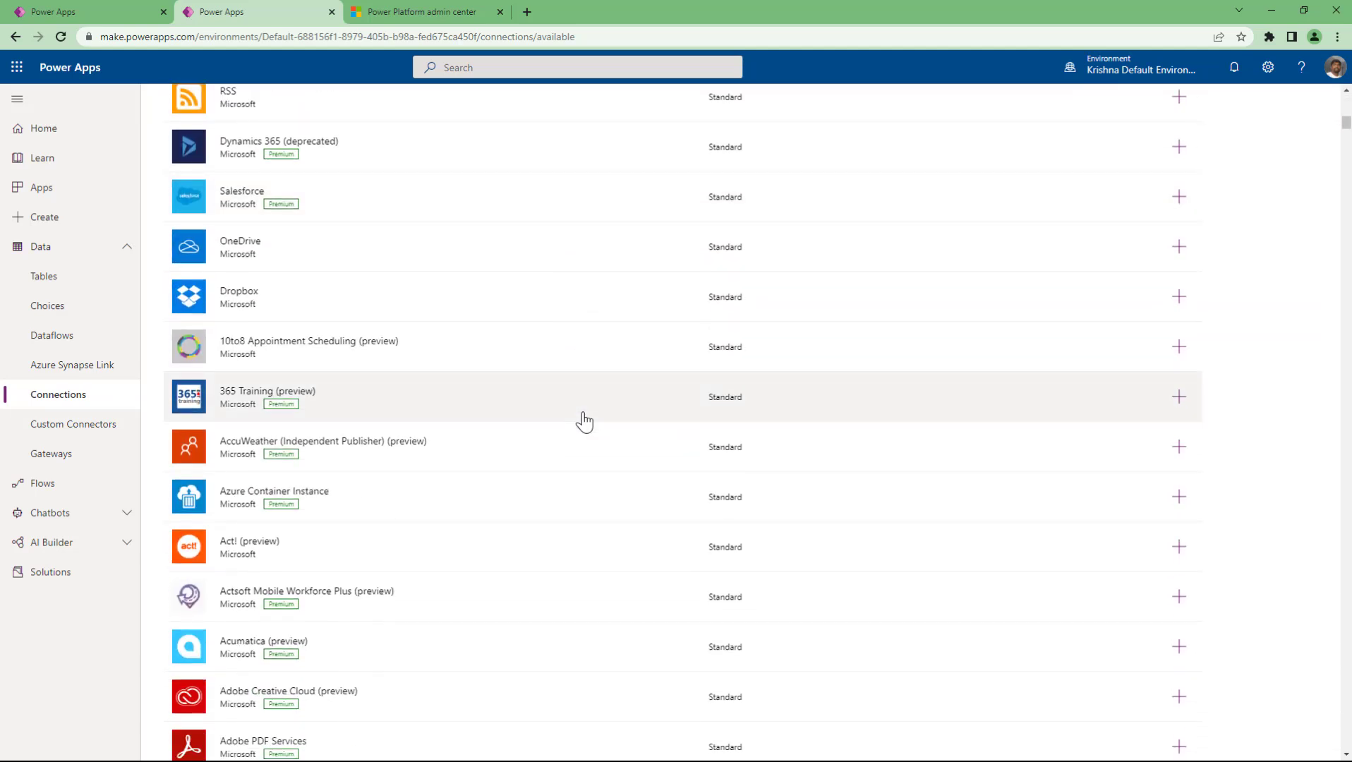
scroll(584, 422, "down", 3)
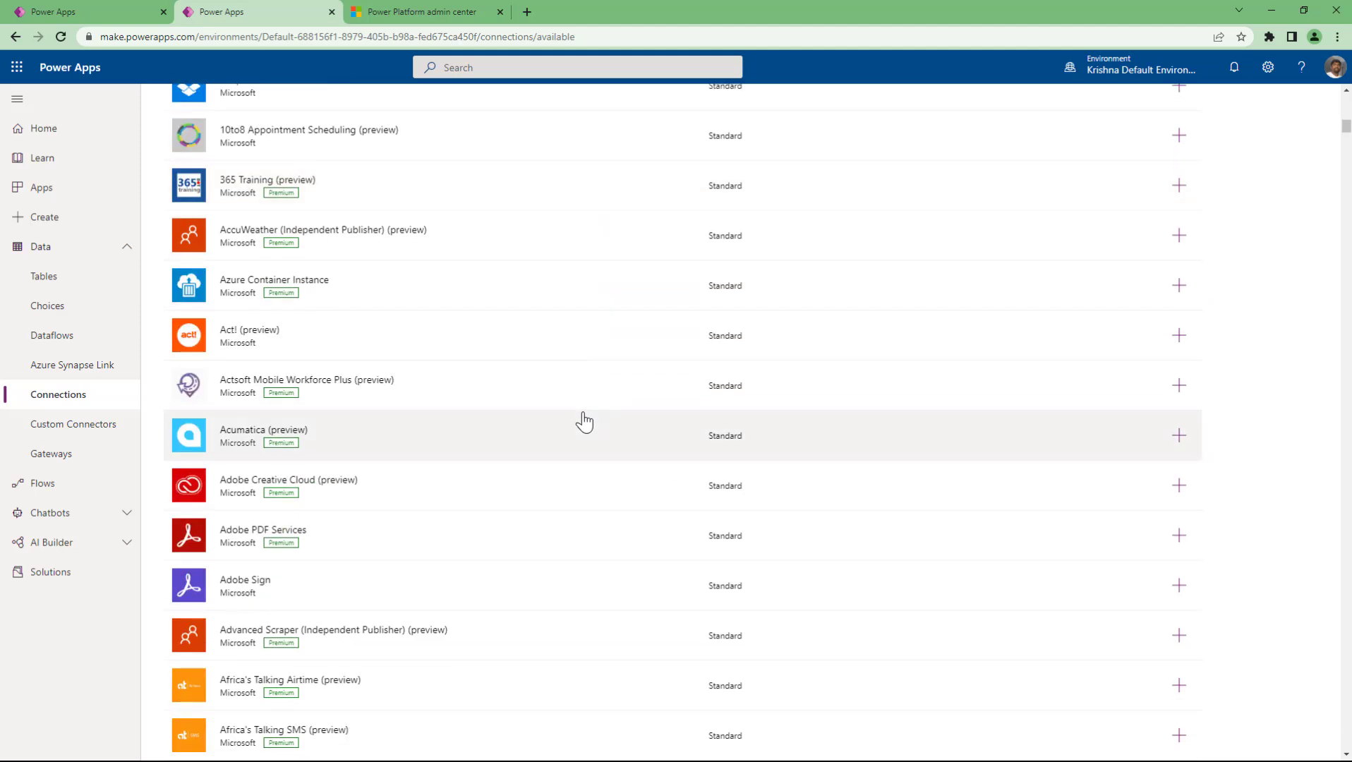
scroll(584, 421, "down", 2)
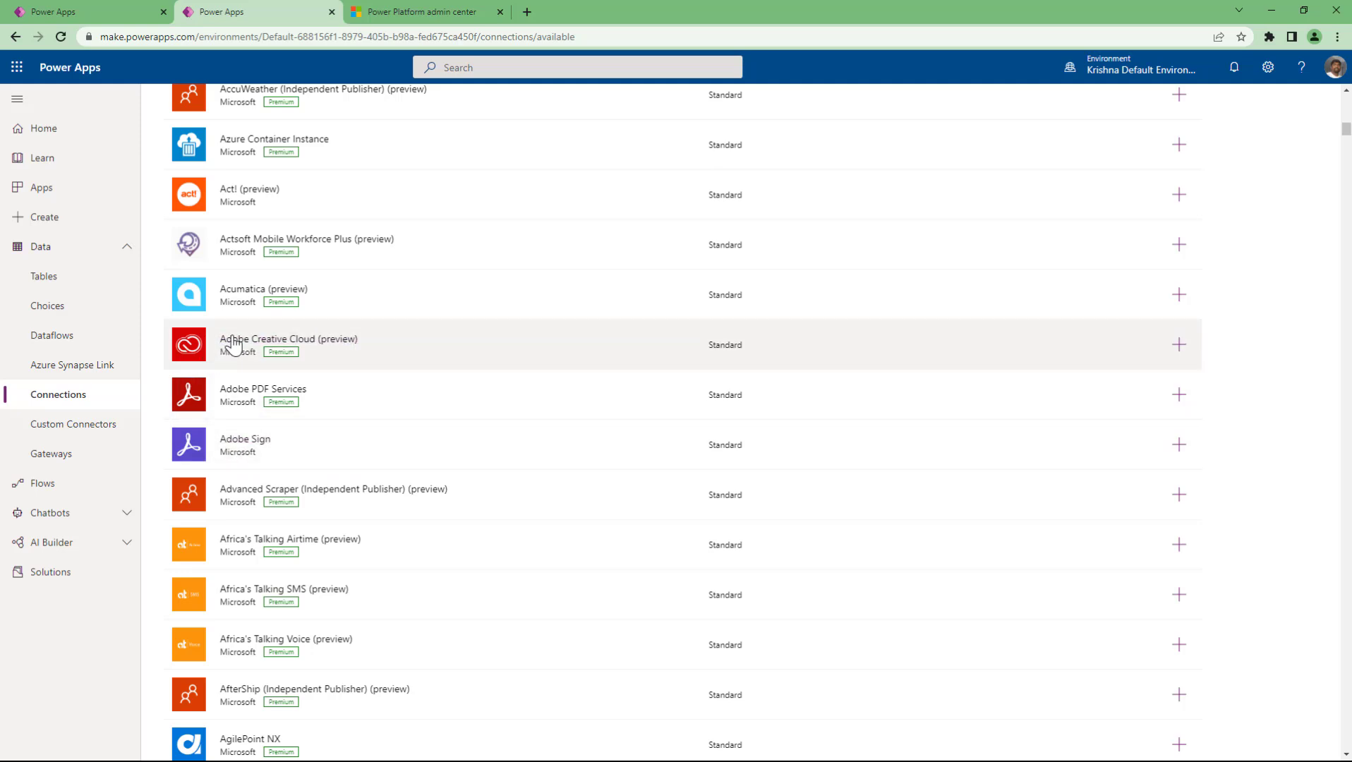
scroll(395, 404, "down", 2)
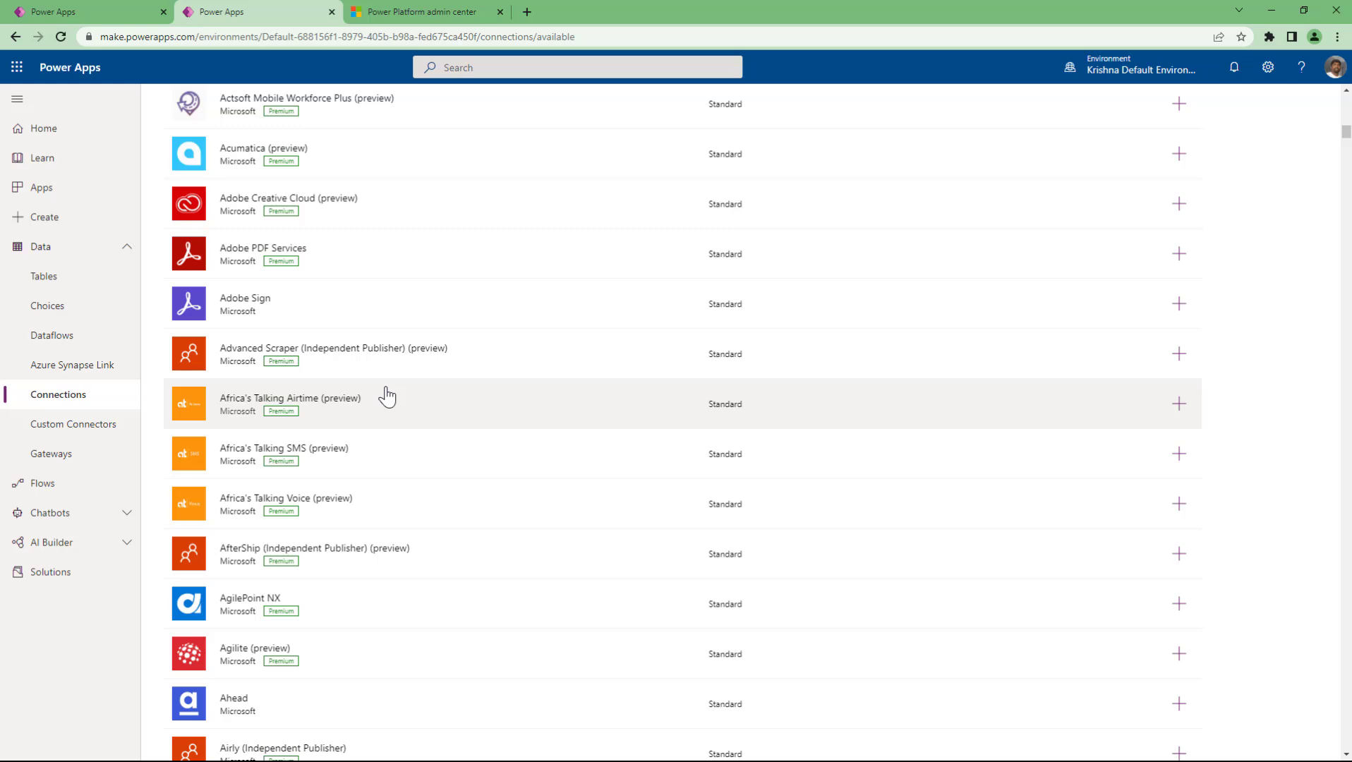
scroll(387, 397, "down", 7)
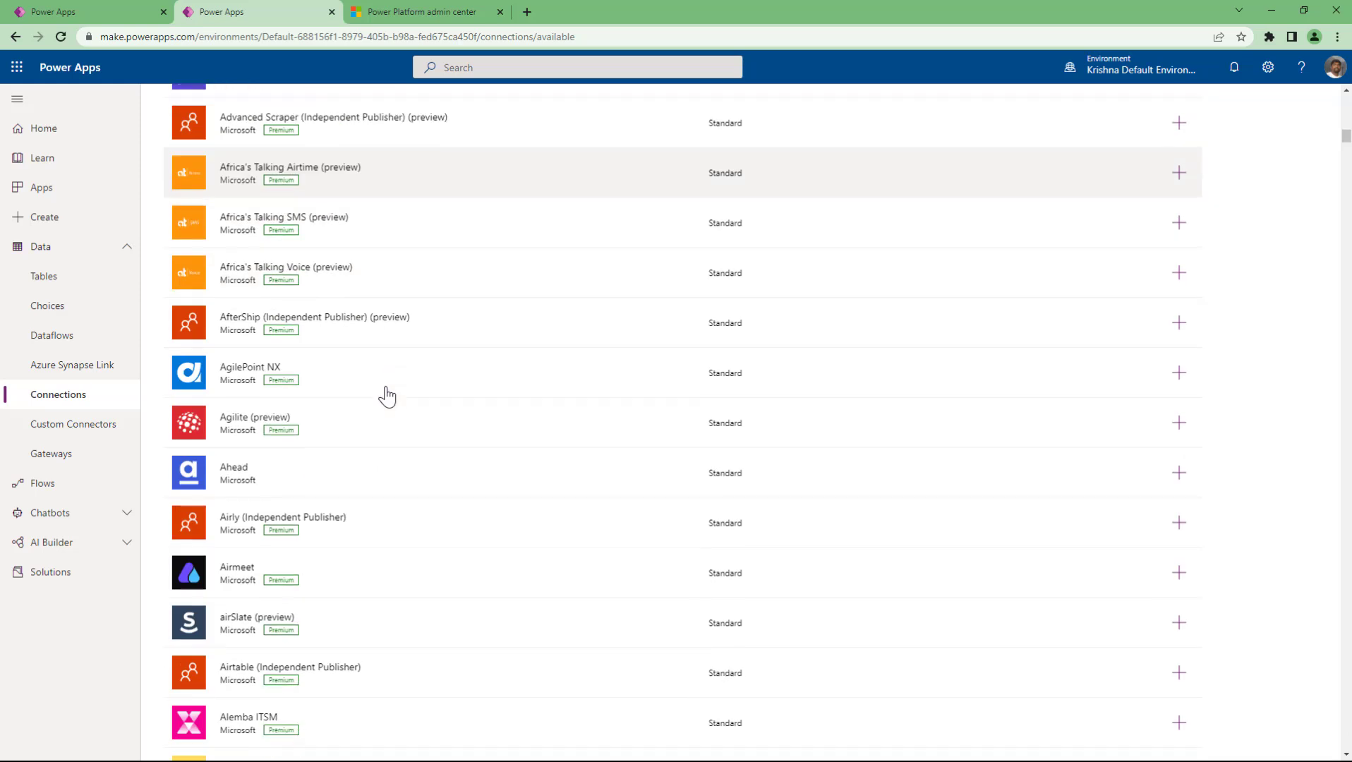
scroll(387, 397, "down", 3)
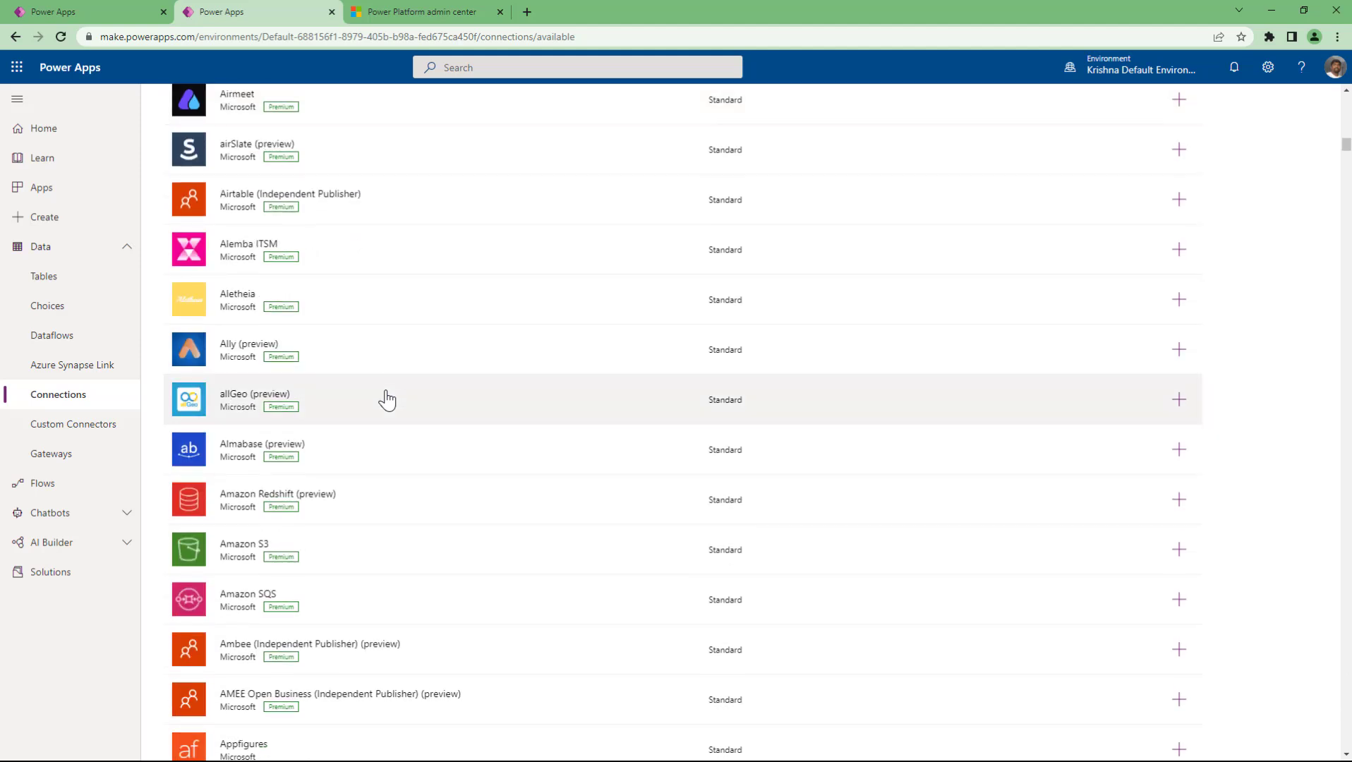
scroll(387, 399, "down", 6)
scroll(387, 399, "down", 3)
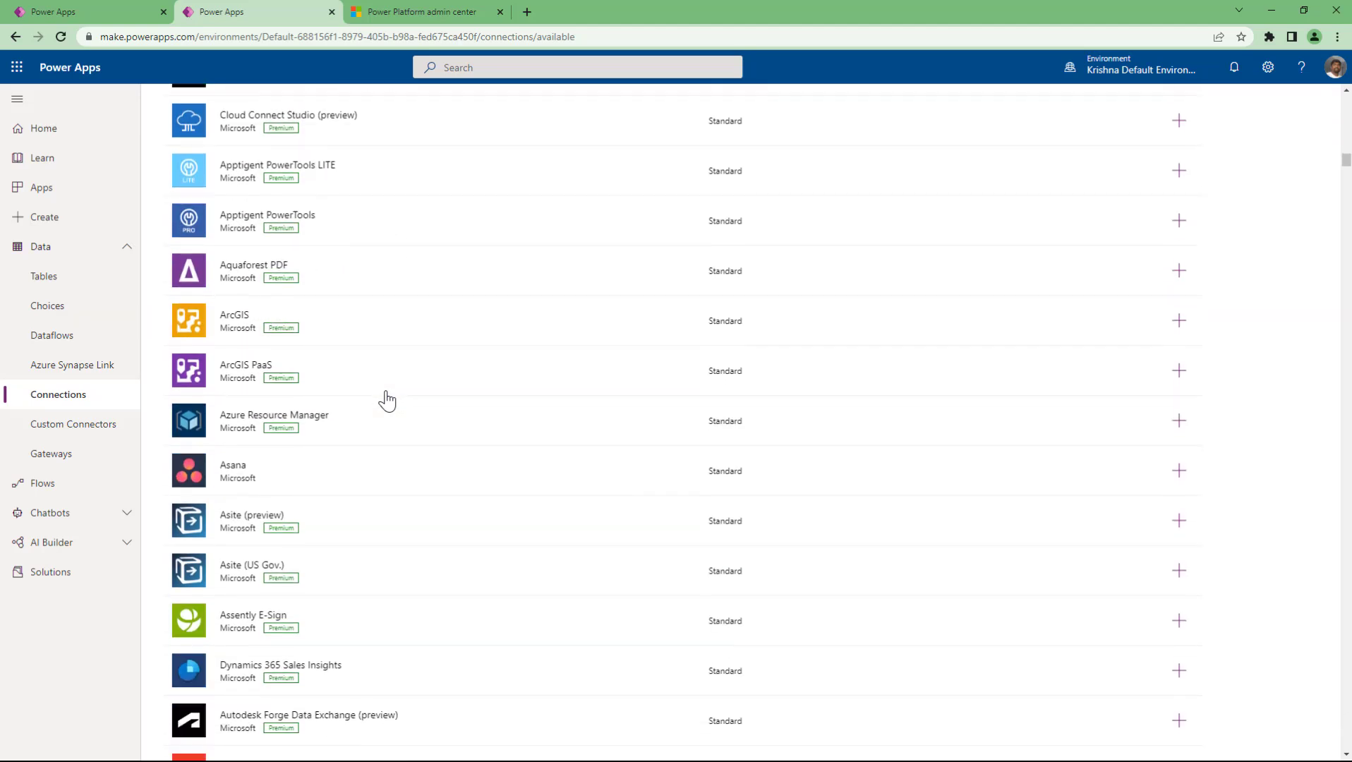
Step: Examine further connectors in the new connection list, from the Azure and ArcGIS entries through Blackbaud and Calendly, checking for premium labels
scroll(521, 498, "down", 3)
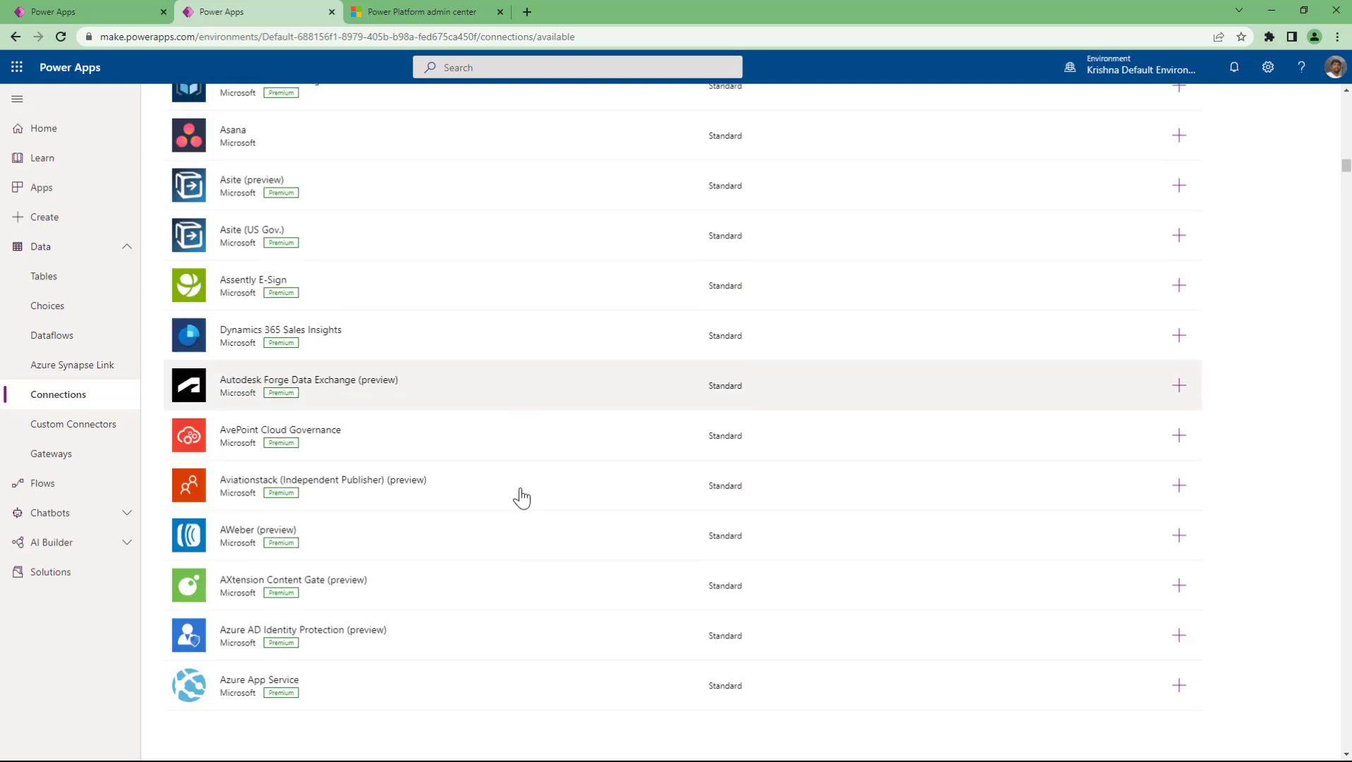
scroll(521, 498, "down", 4)
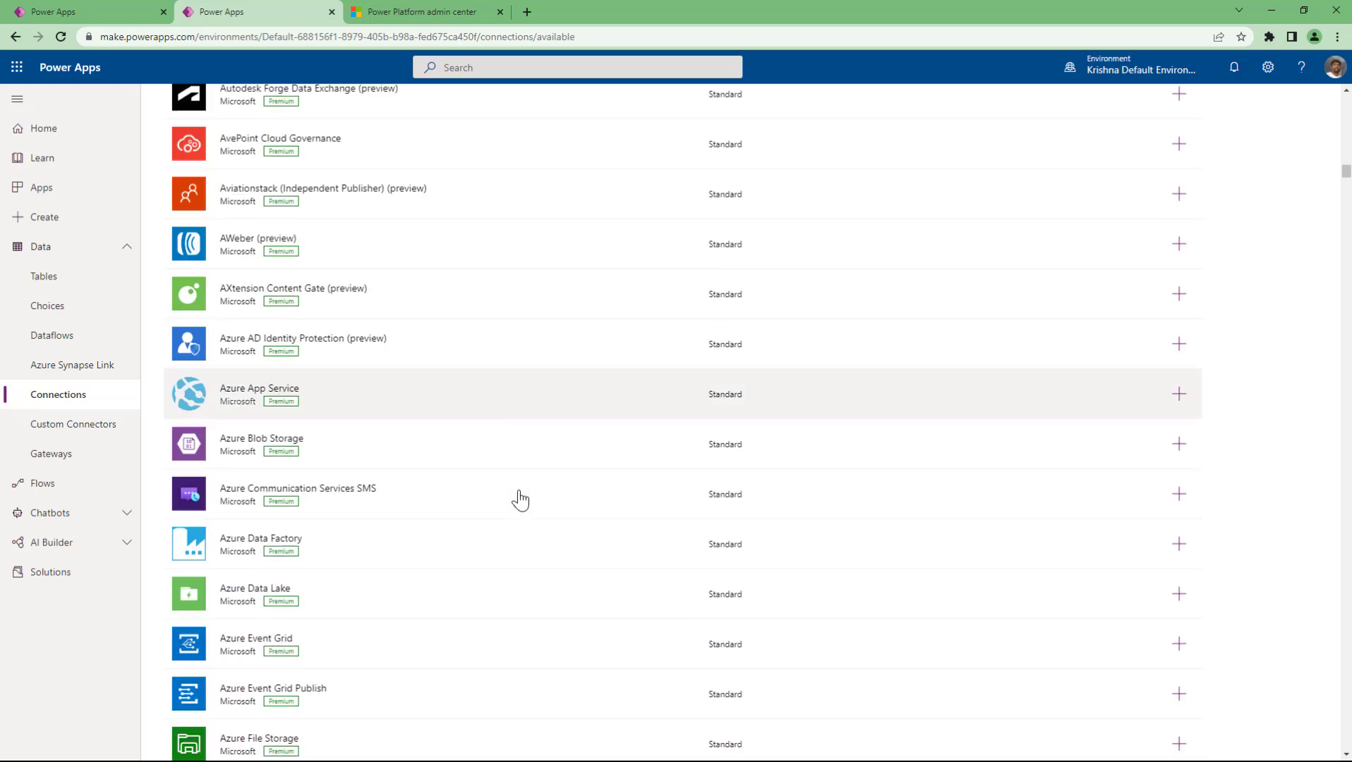
scroll(520, 500, "down", 10)
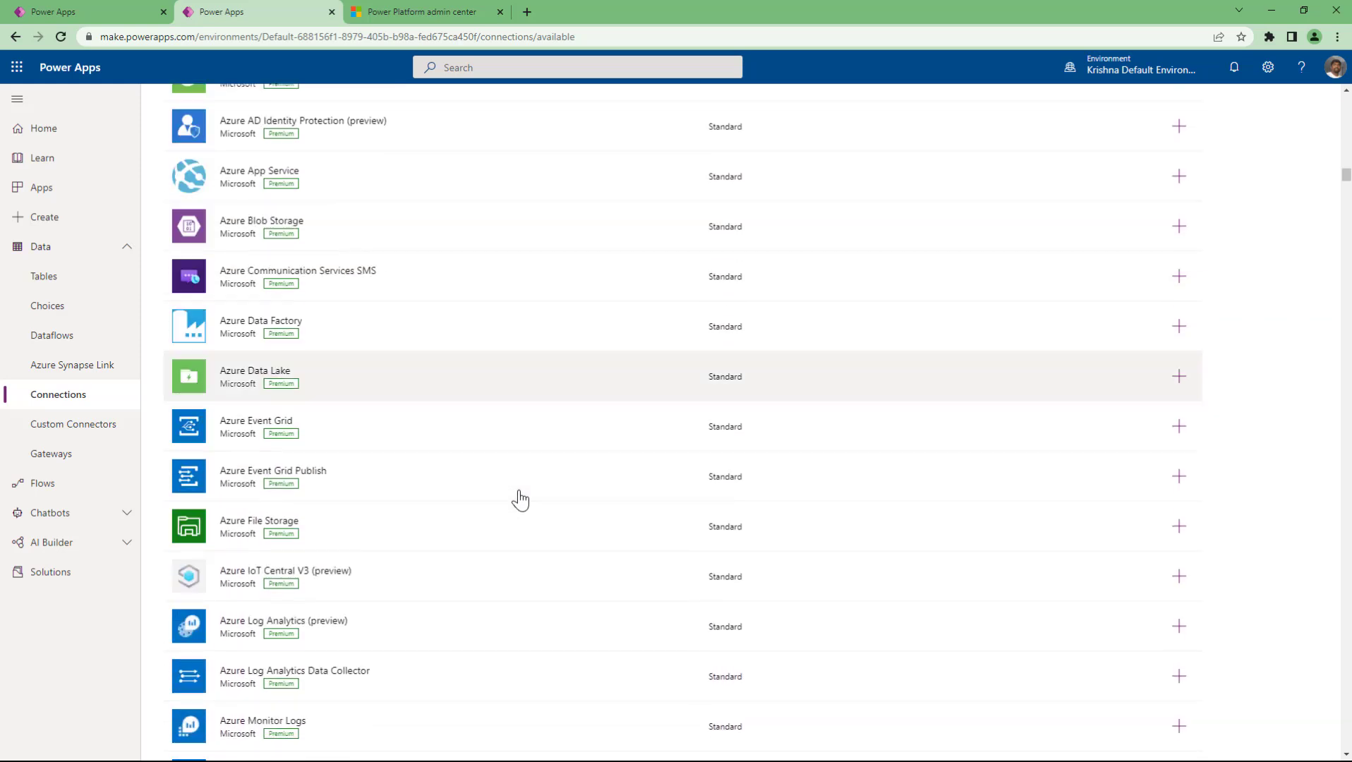
scroll(520, 499, "down", 3)
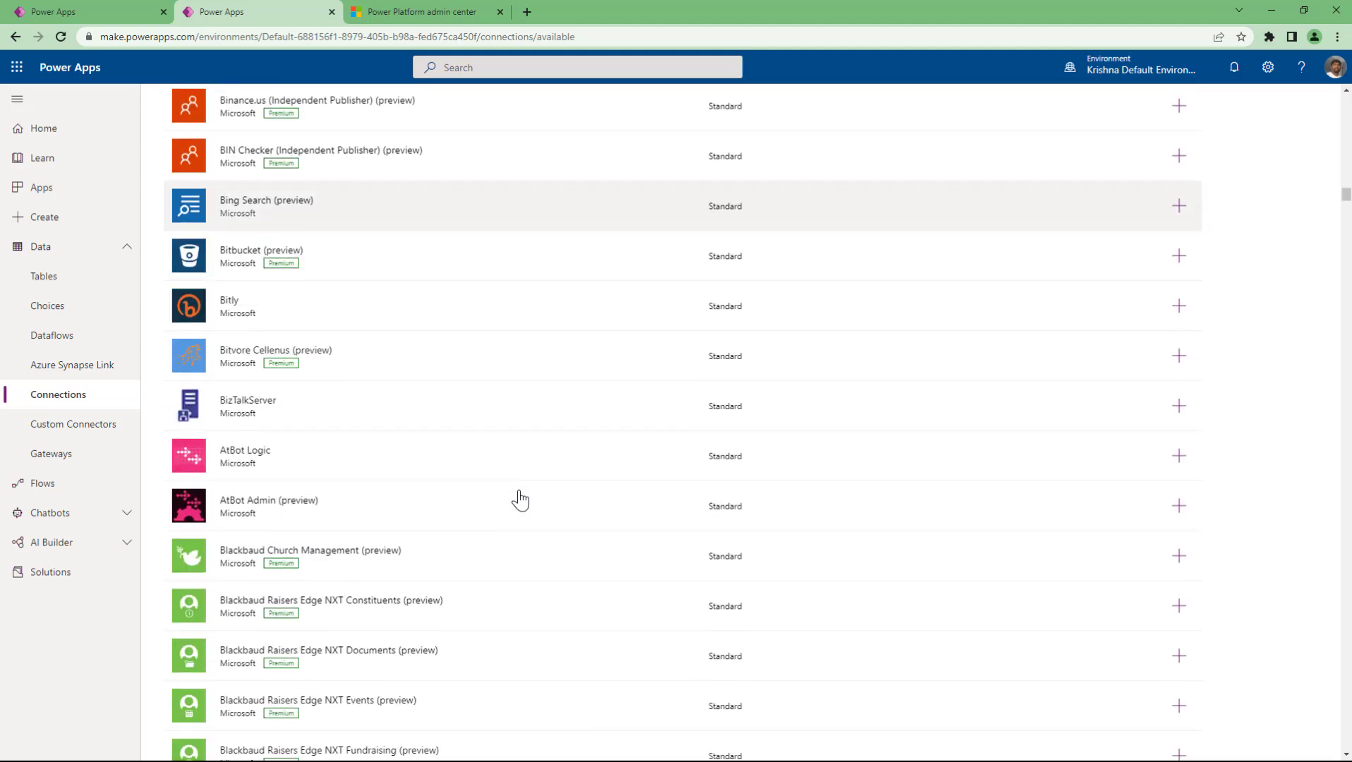
scroll(519, 500, "down", 3)
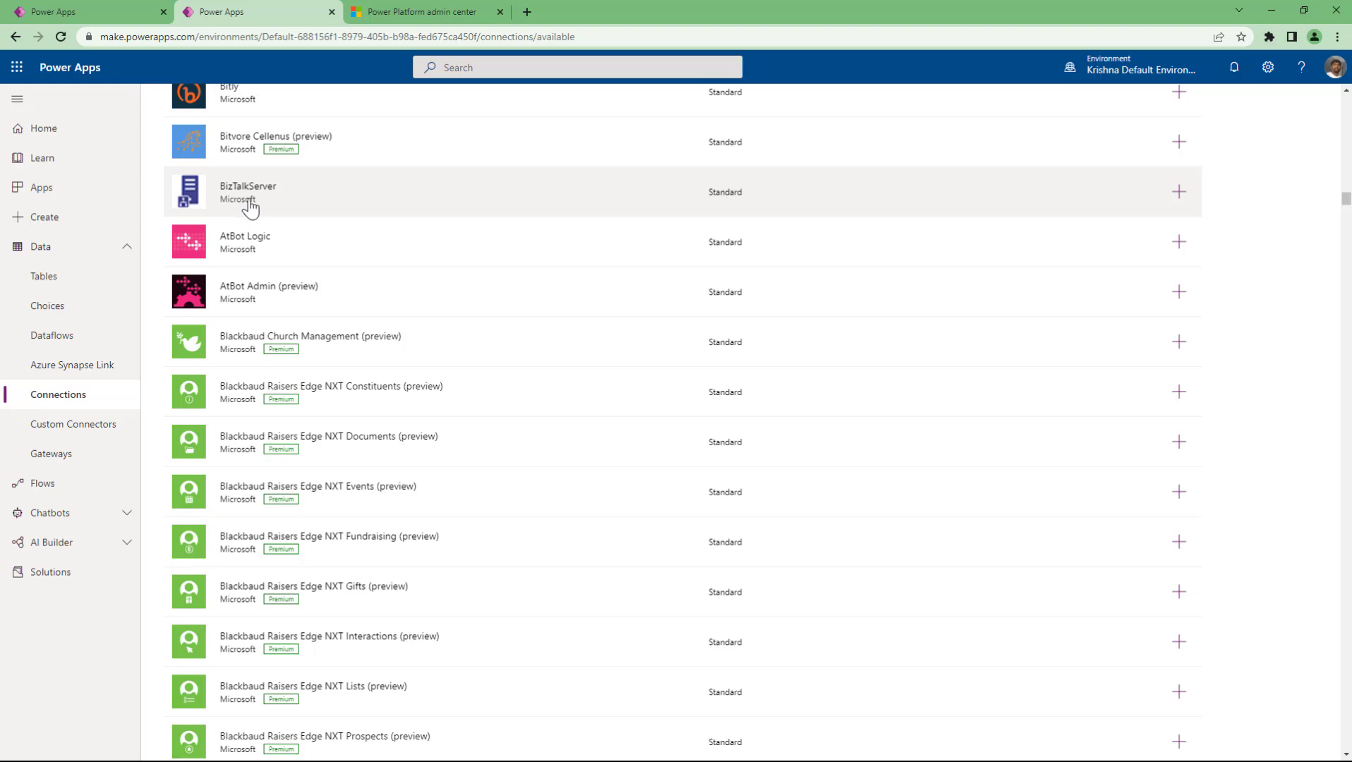
scroll(462, 552, "down", 10)
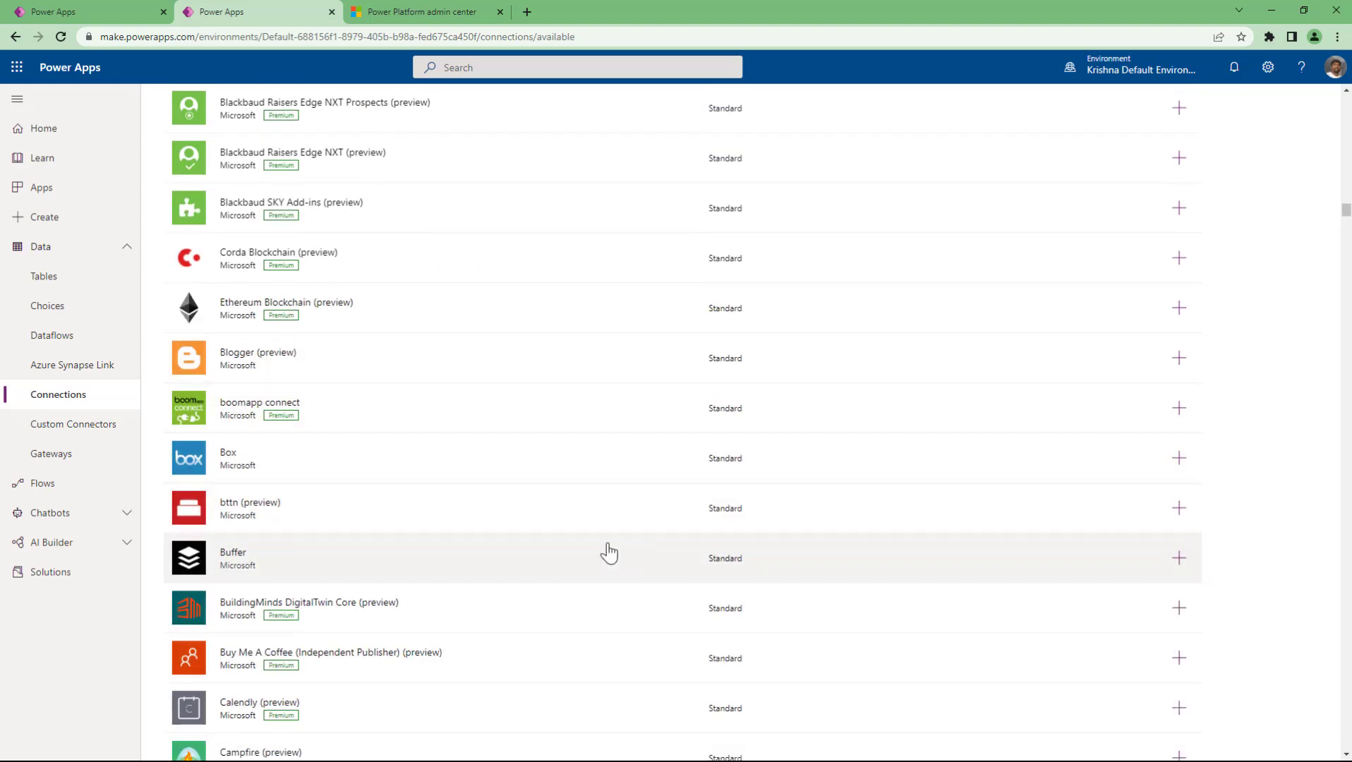
scroll(609, 553, "down", 5)
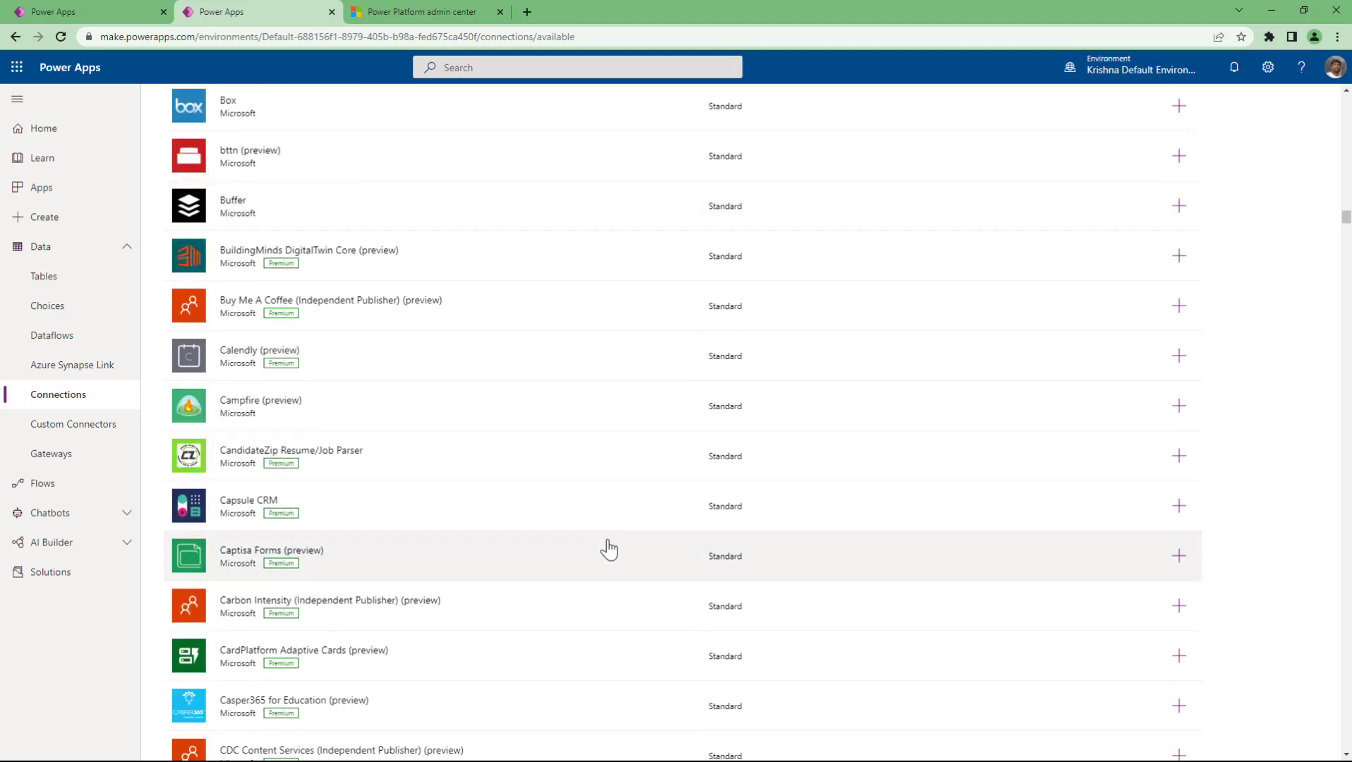
scroll(609, 549, "up", 20)
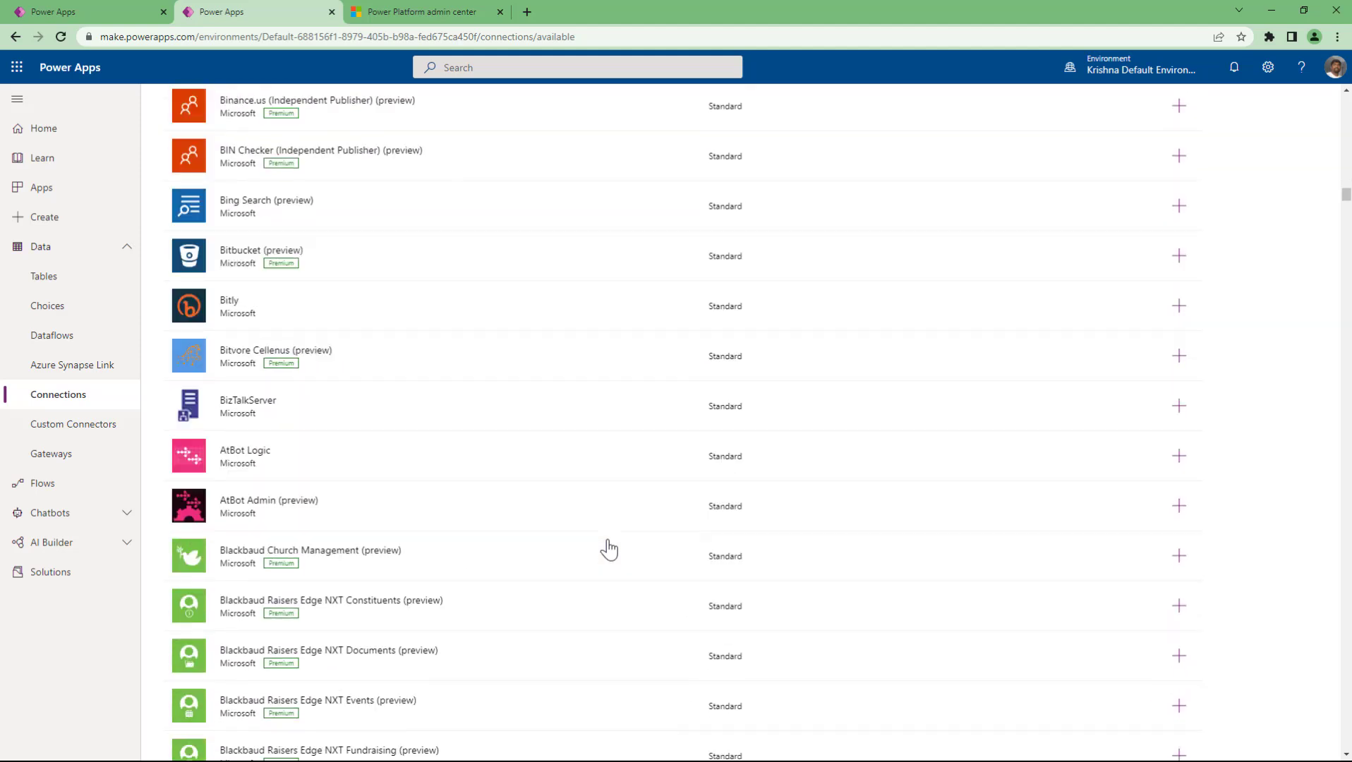
scroll(609, 549, "up", 20)
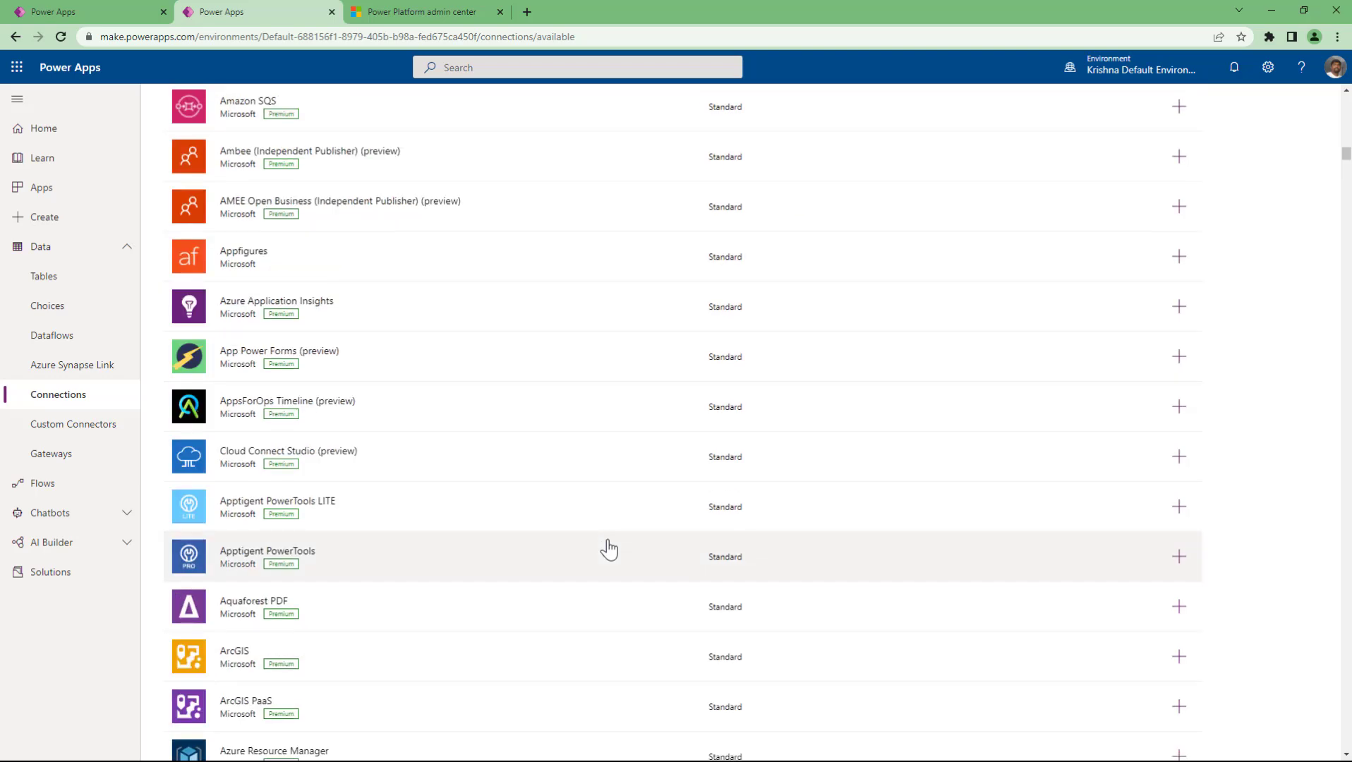
scroll(609, 549, "up", 10)
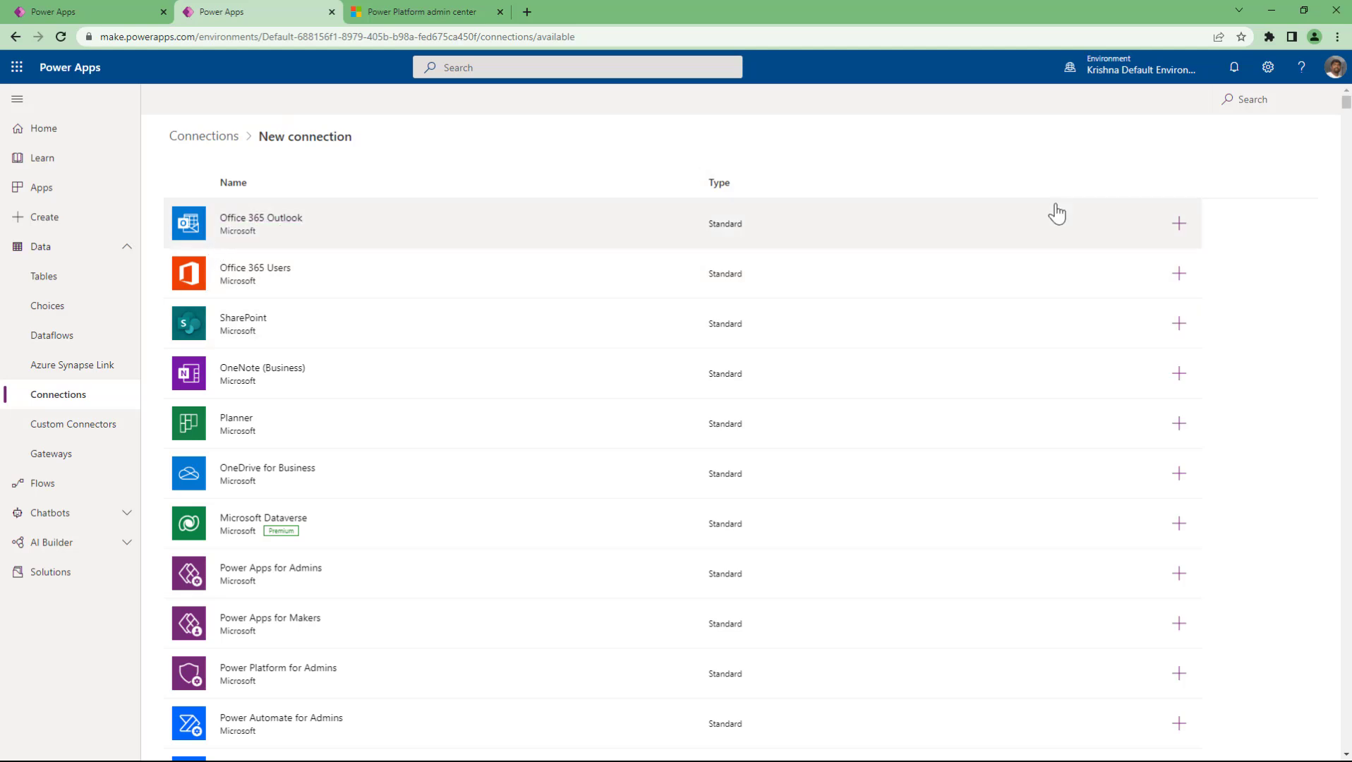
Step: View the Office 365 Outlook connector's creation prompt, dismiss it, and return to the environment's connections list
left_click(1179, 224)
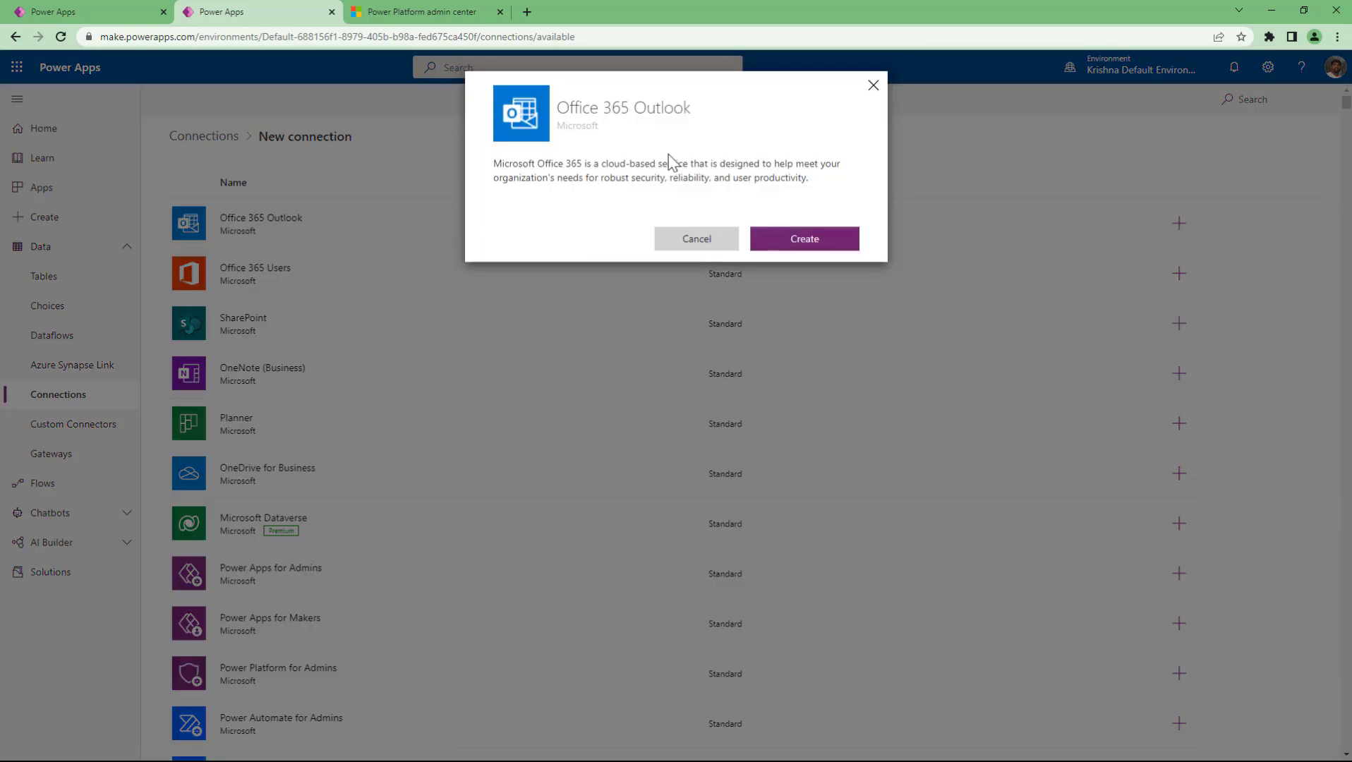
left_click(874, 84)
left_click(215, 138)
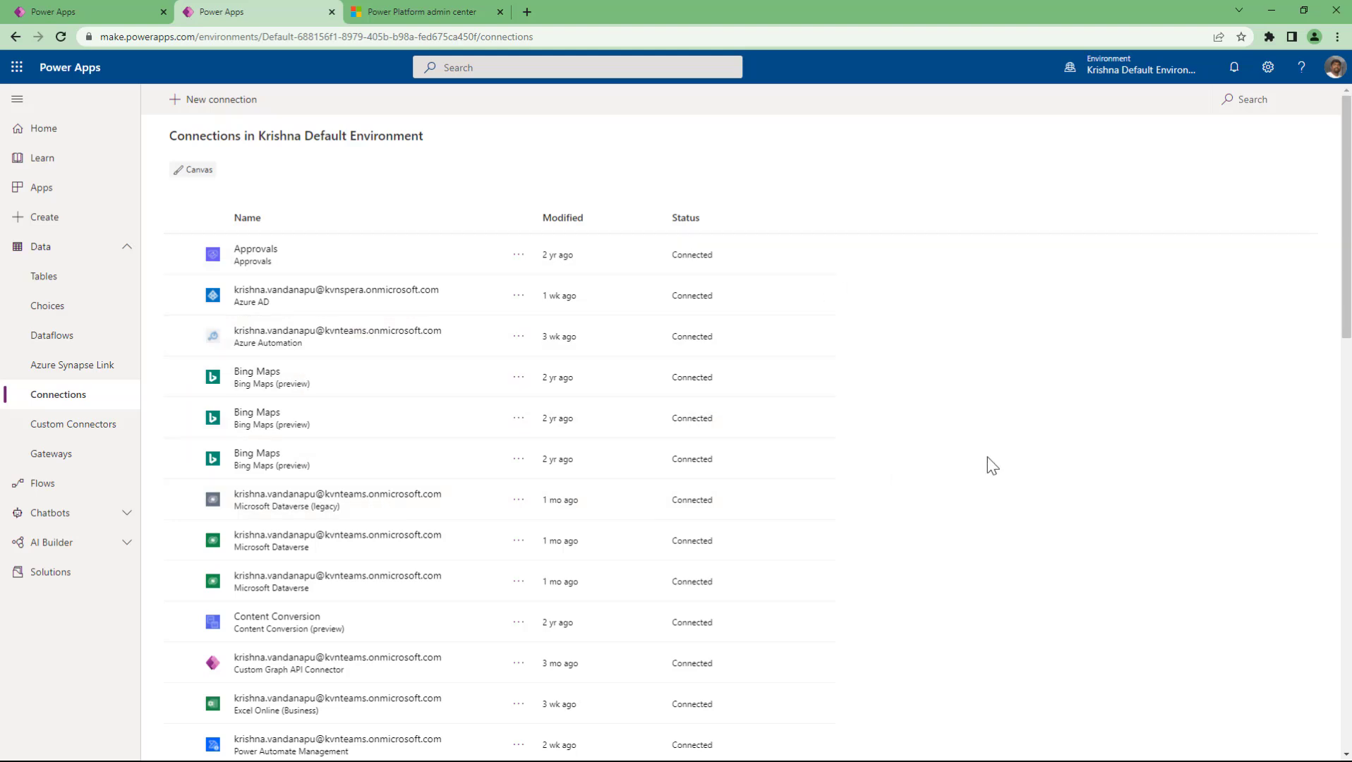
Step: Search the existing connections for "out", and clear the search
left_click(1277, 103)
type("out")
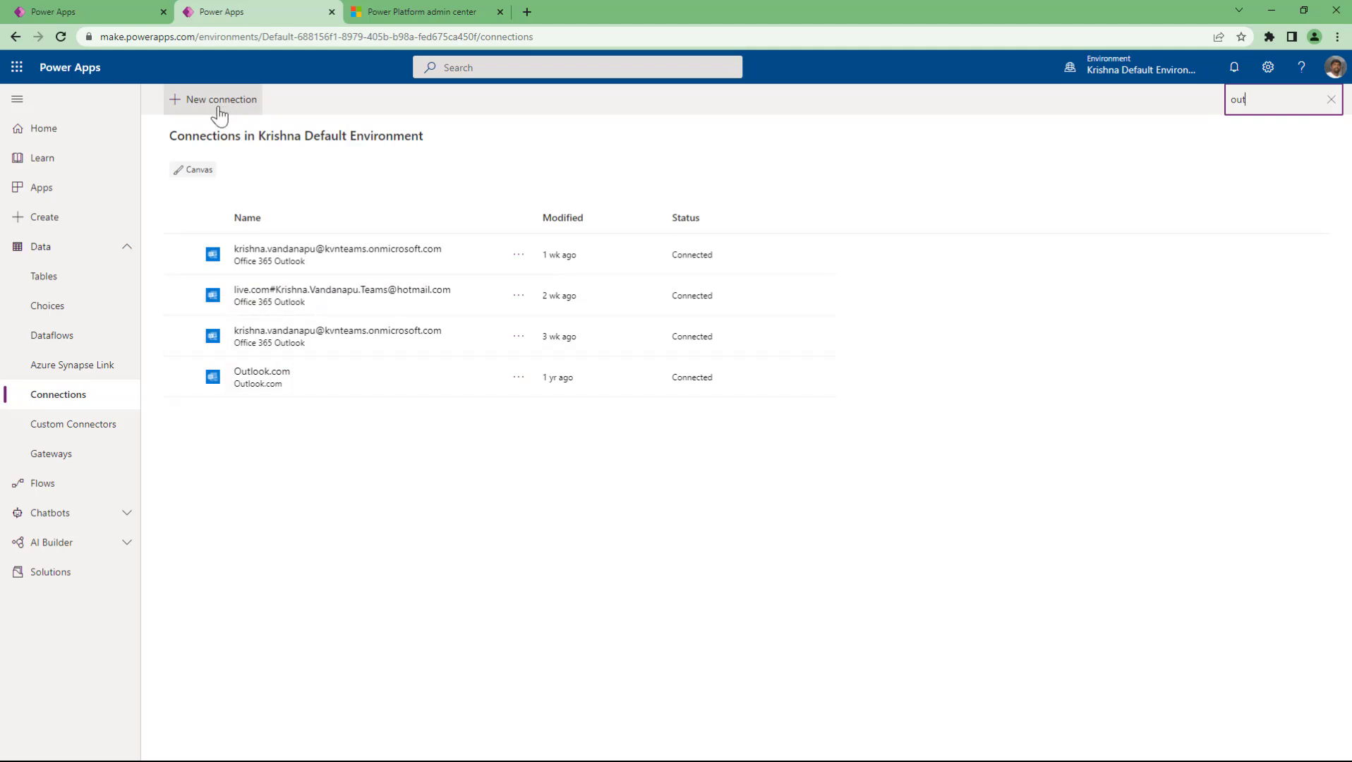
left_click(1330, 99)
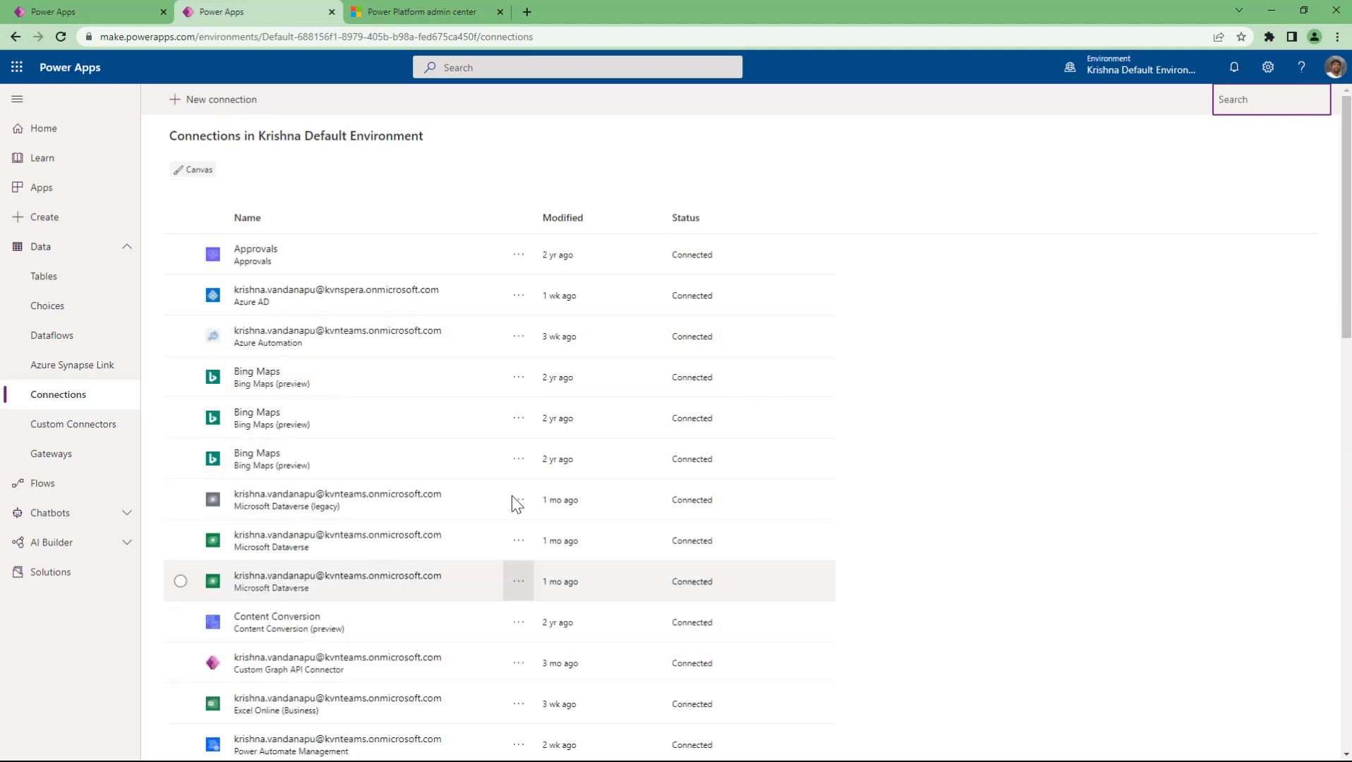
Step: In the first Power Apps browser tab, view the options for the Demo to GVP Students app in the apps list, and return home
left_click(60, 8)
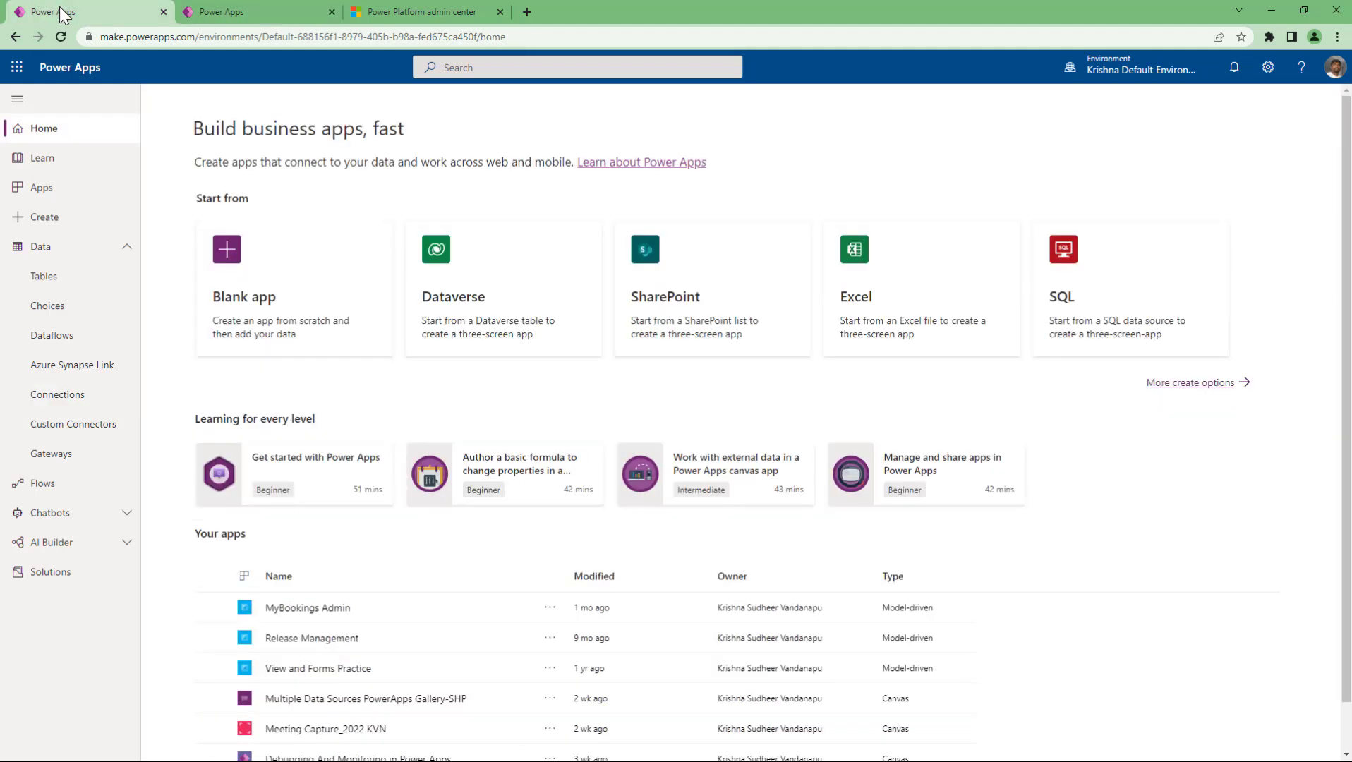
left_click(36, 247)
left_click(34, 191)
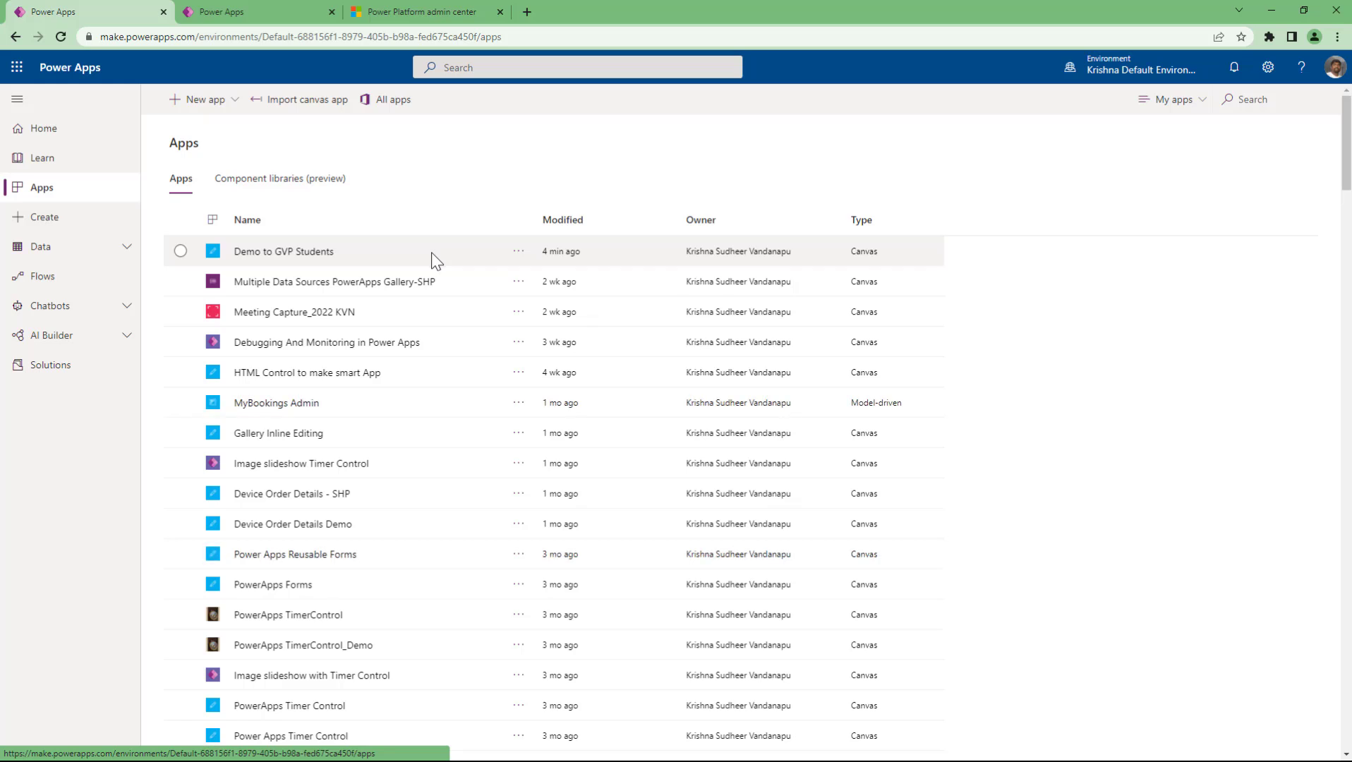
left_click(435, 261)
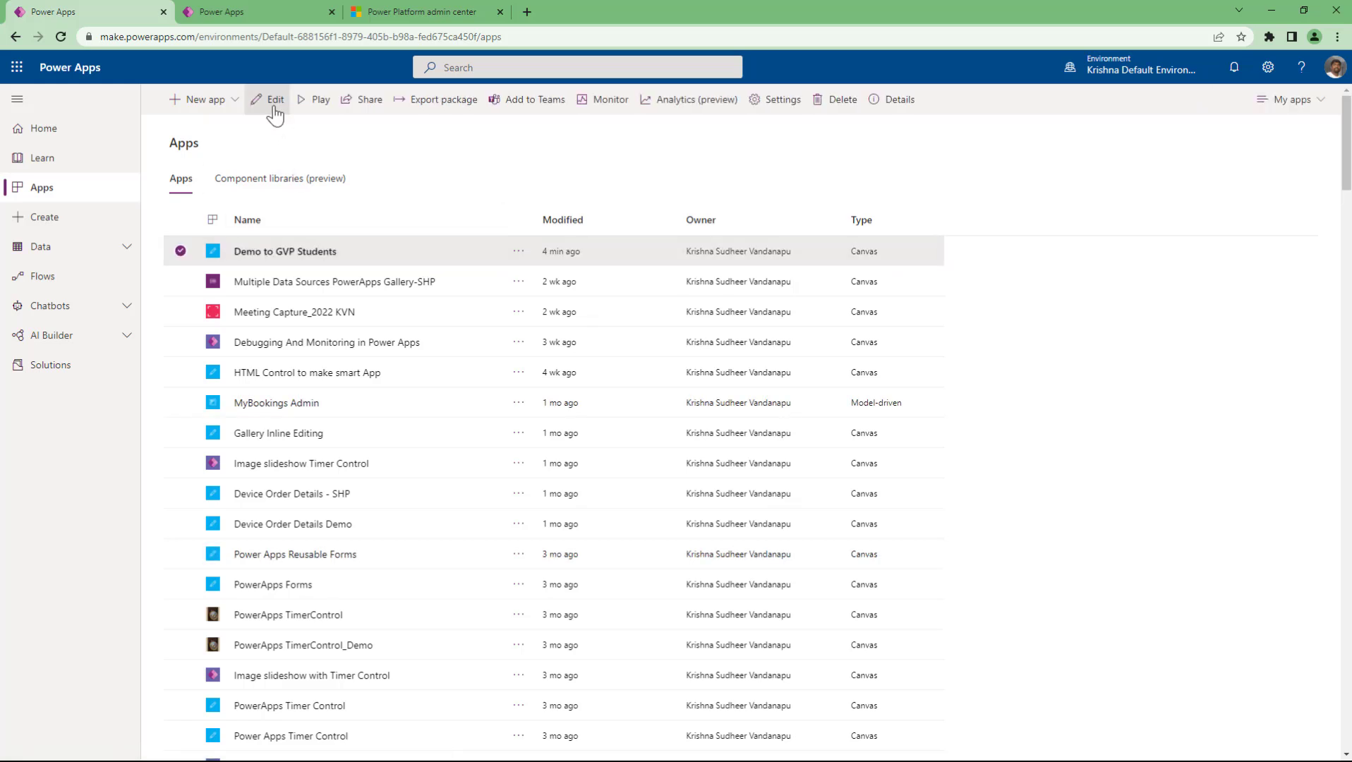
left_click(21, 43)
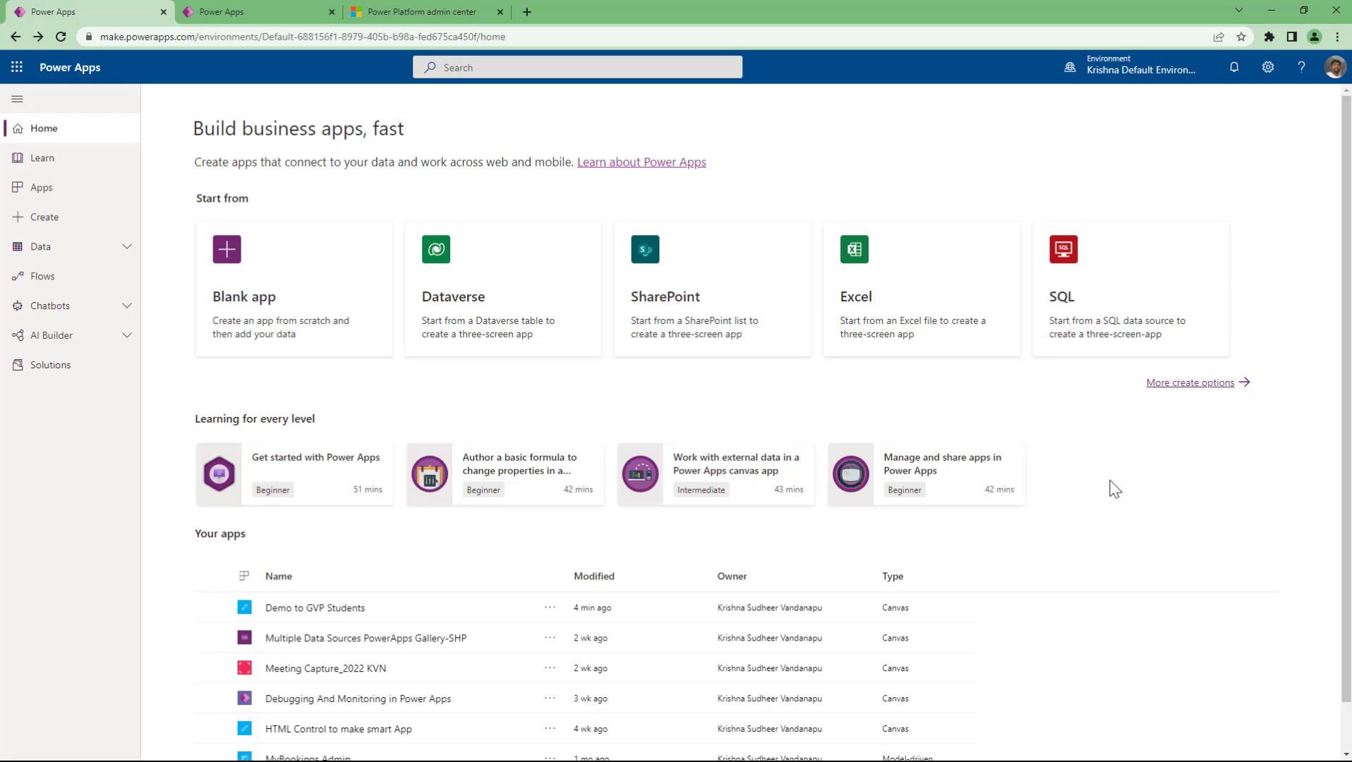
Step: Start a blank canvas app from the app creation page, comparing the Phone and Tablet formats and keeping Tablet
left_click(39, 220)
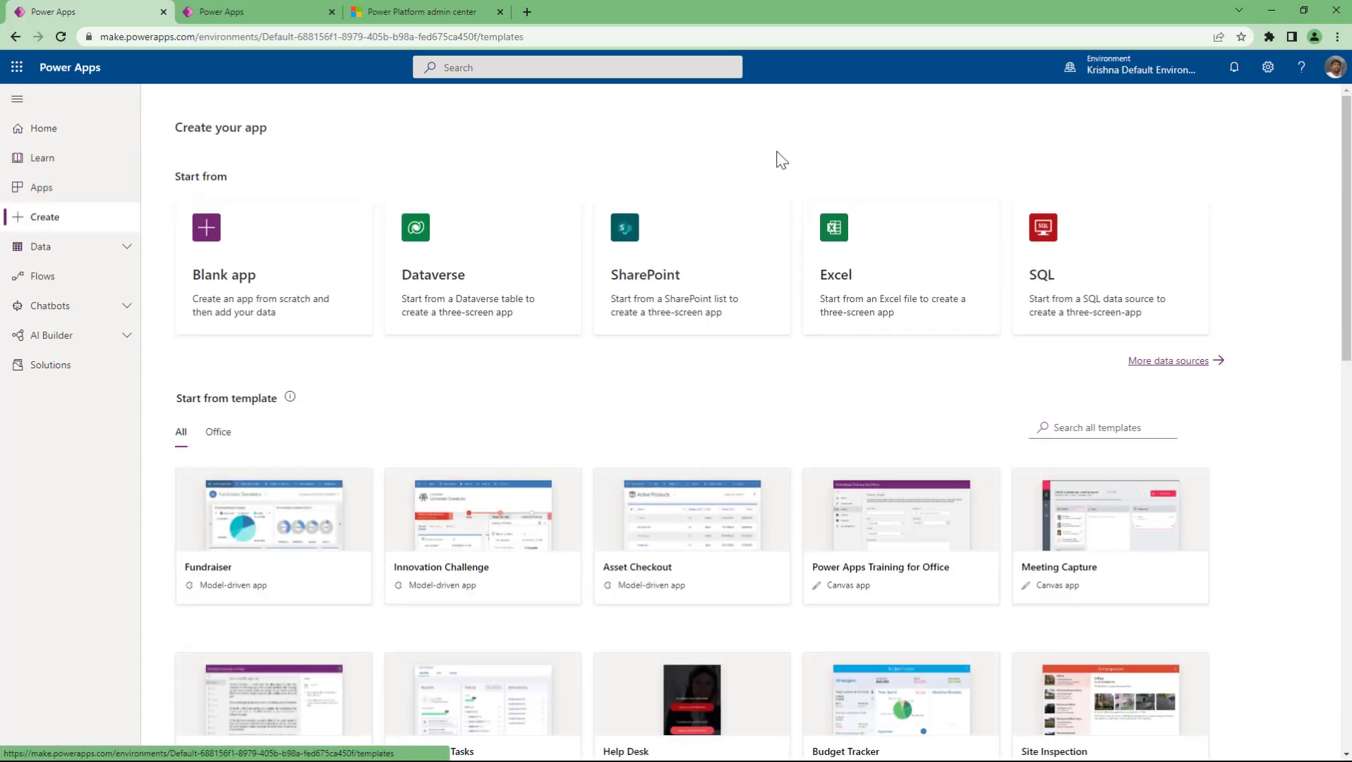
left_click(243, 262)
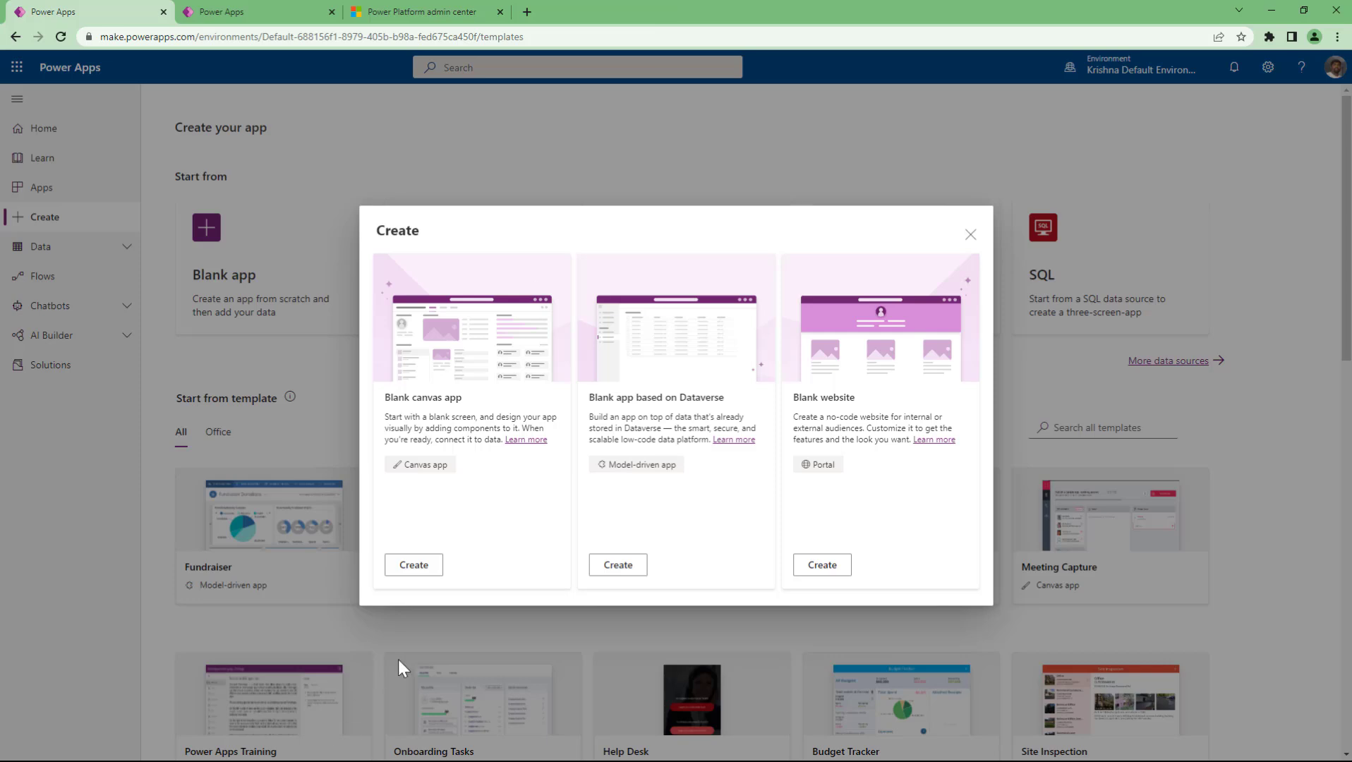
left_click(414, 565)
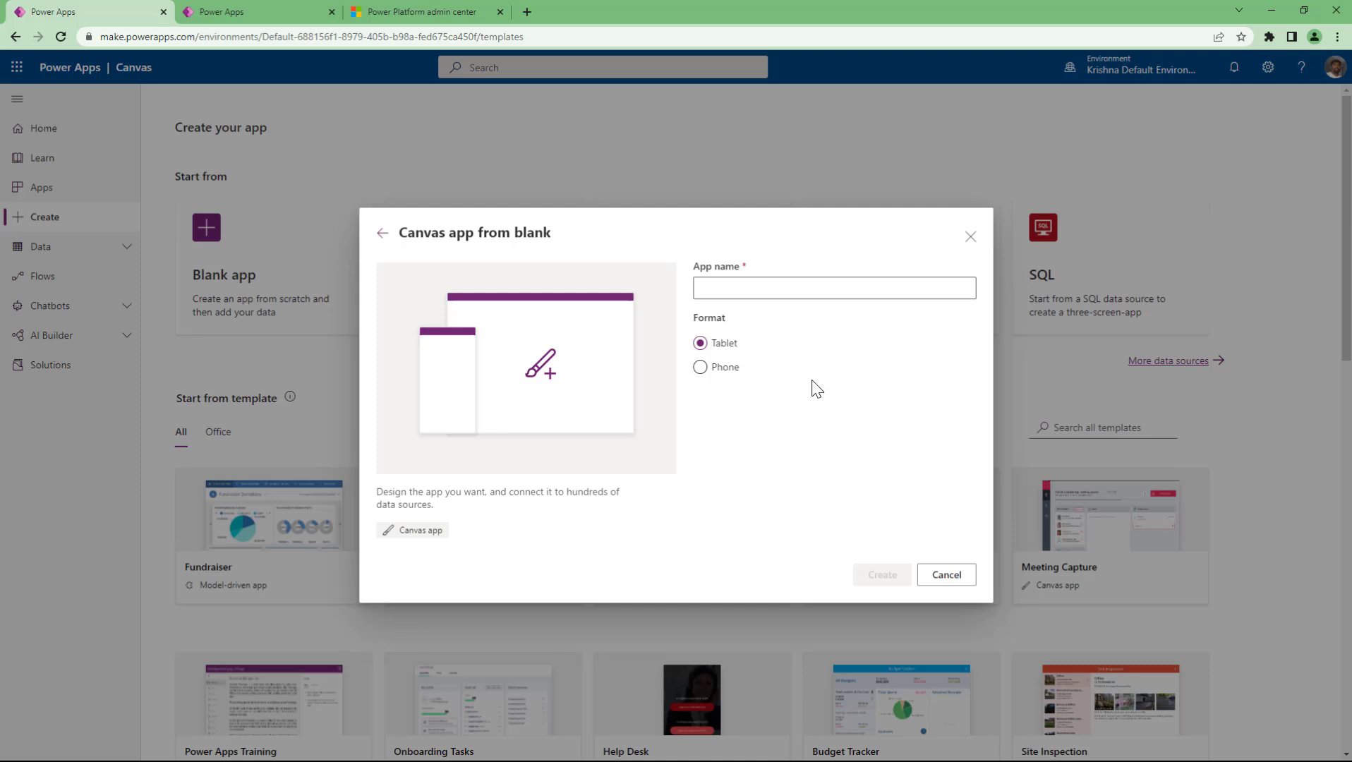
left_click(732, 369)
left_click(715, 344)
Step: Name the new canvas app Sample APP-2 and create it
left_click(767, 289)
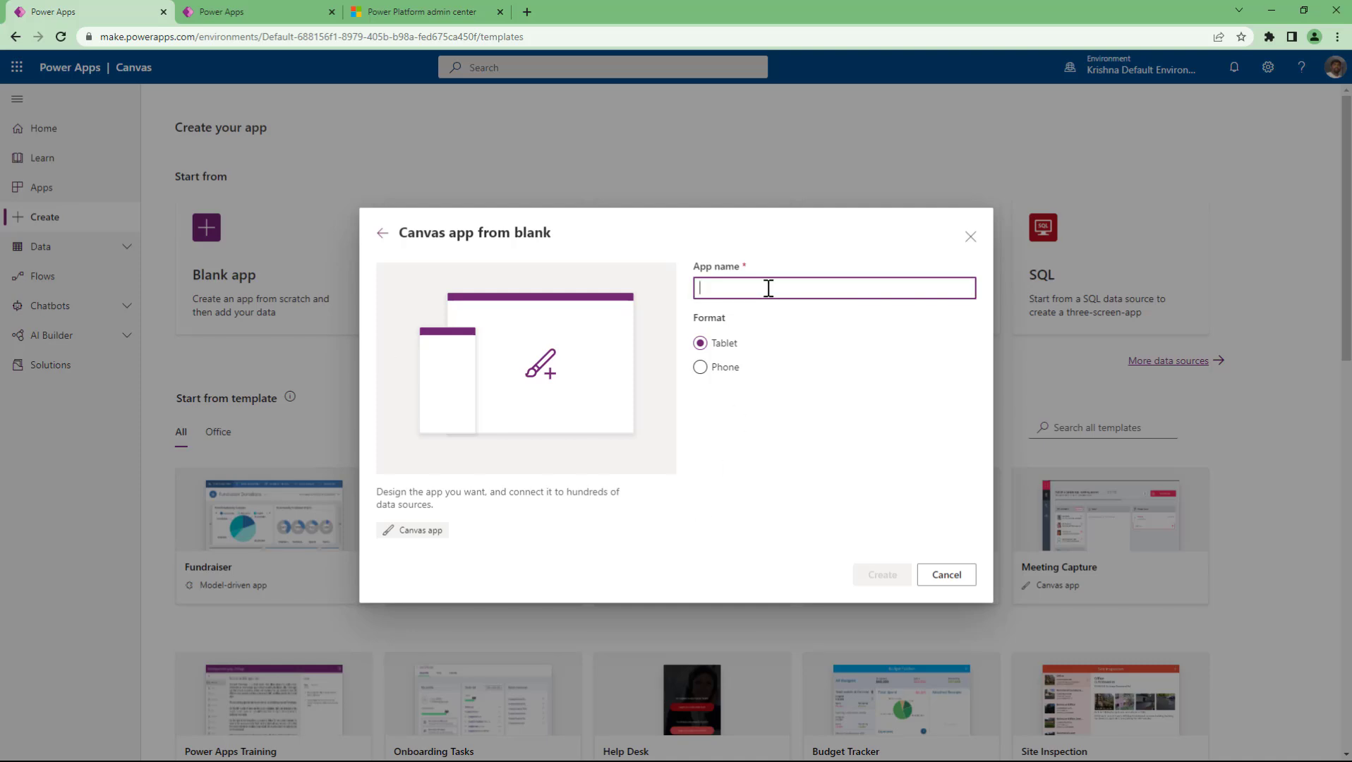
type("Sample APP")
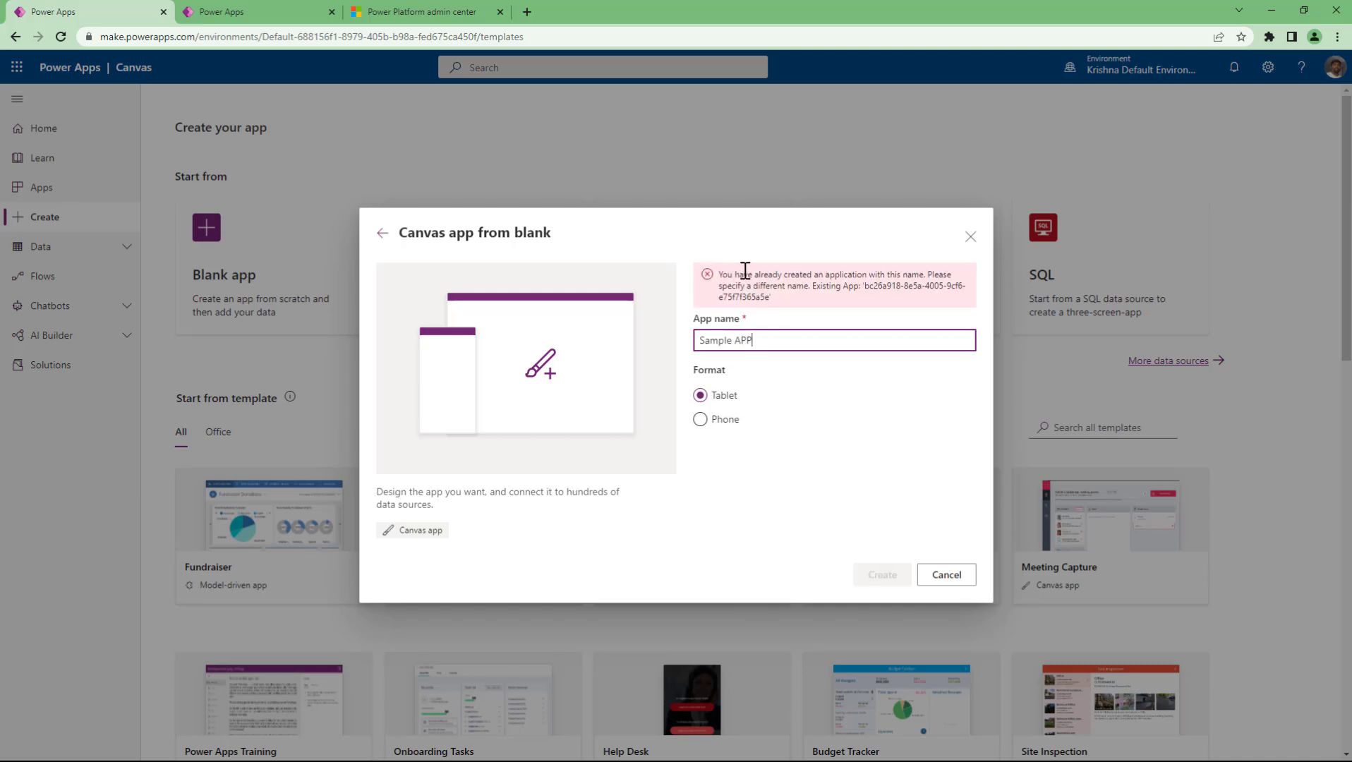
left_click_drag(719, 274, 734, 341)
left_click(766, 340)
key("Right")
type("-2")
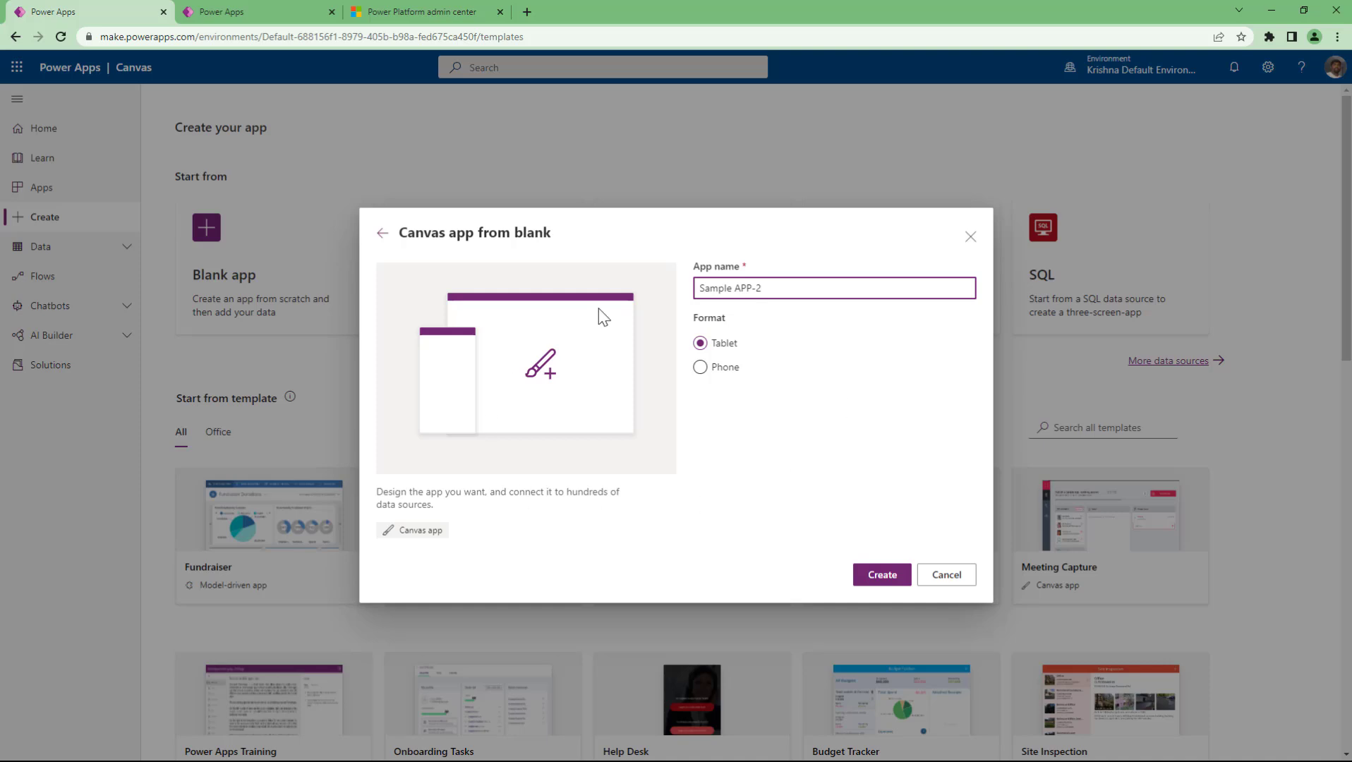
left_click(881, 575)
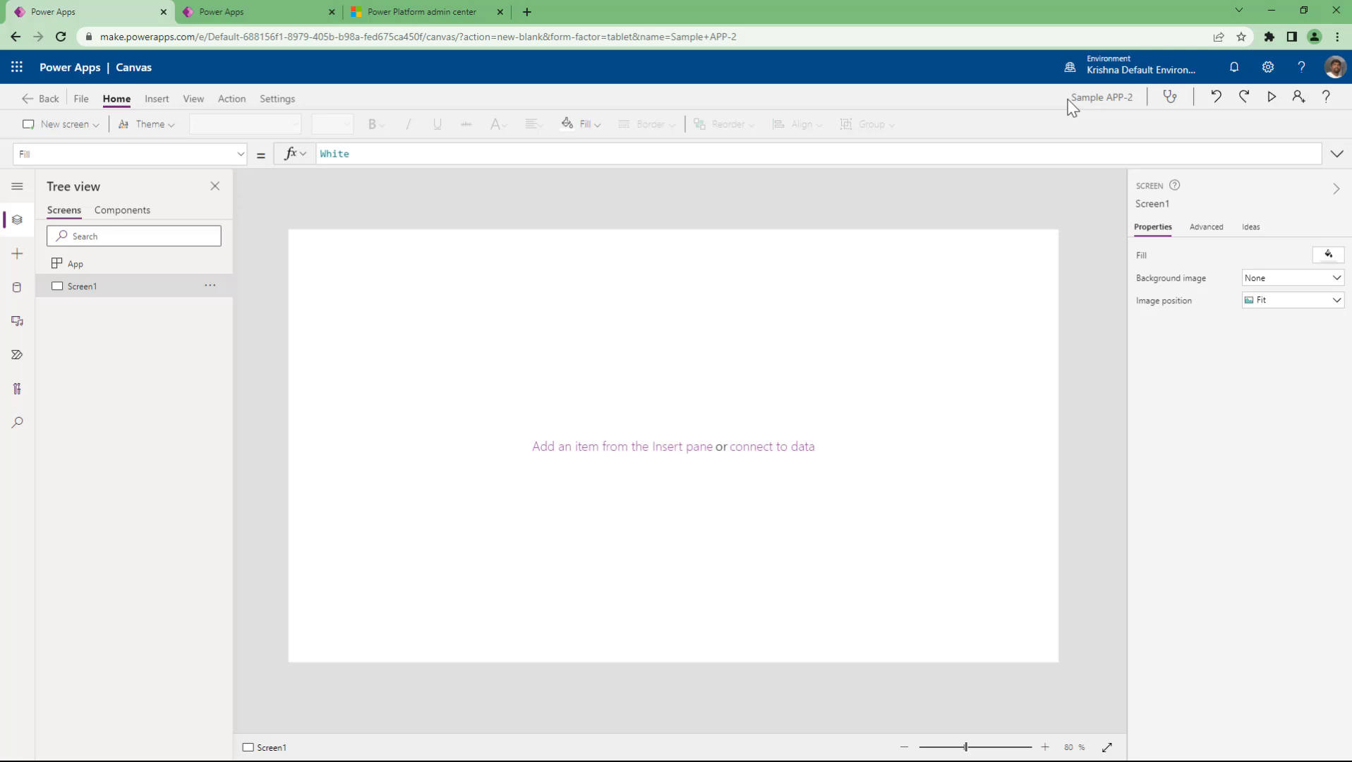
Step: Review the App checker categories and the editor's help resources, and close both
left_click(1171, 99)
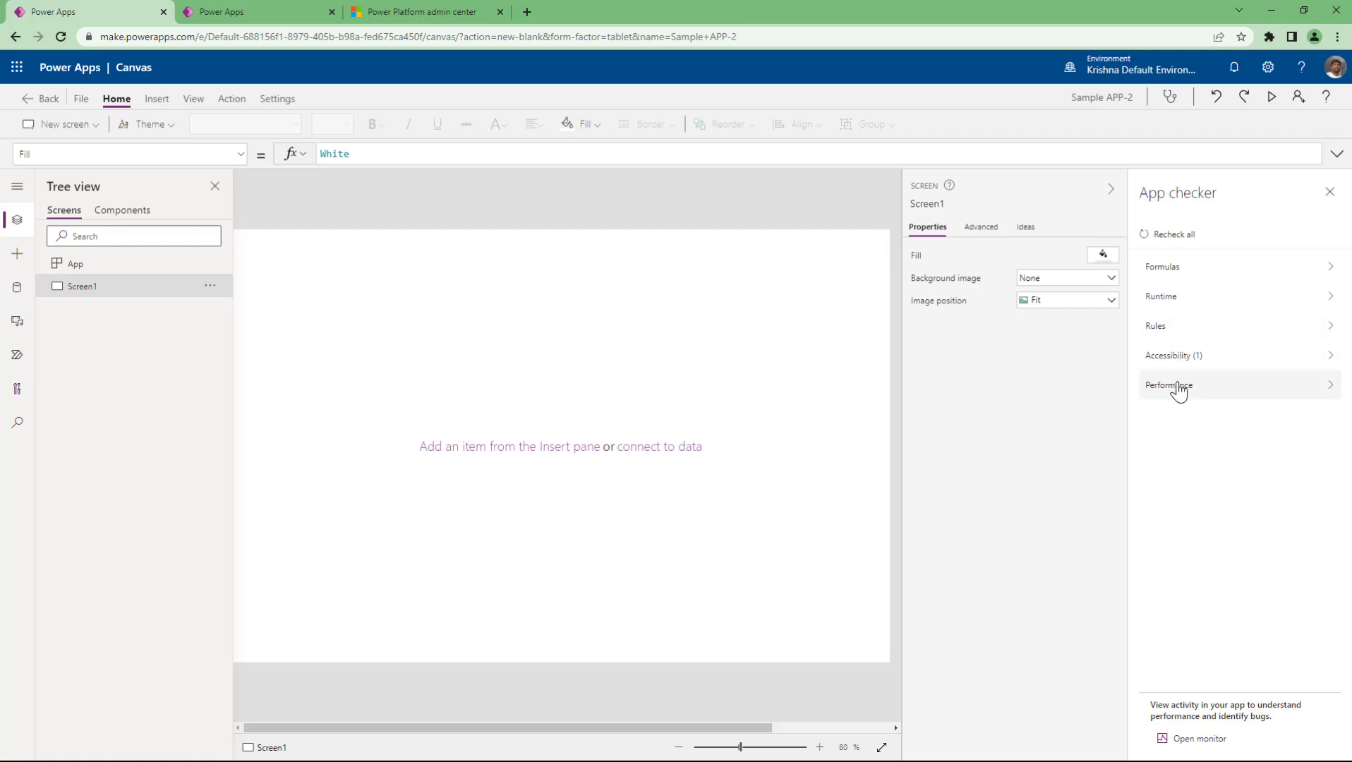
left_click(1329, 193)
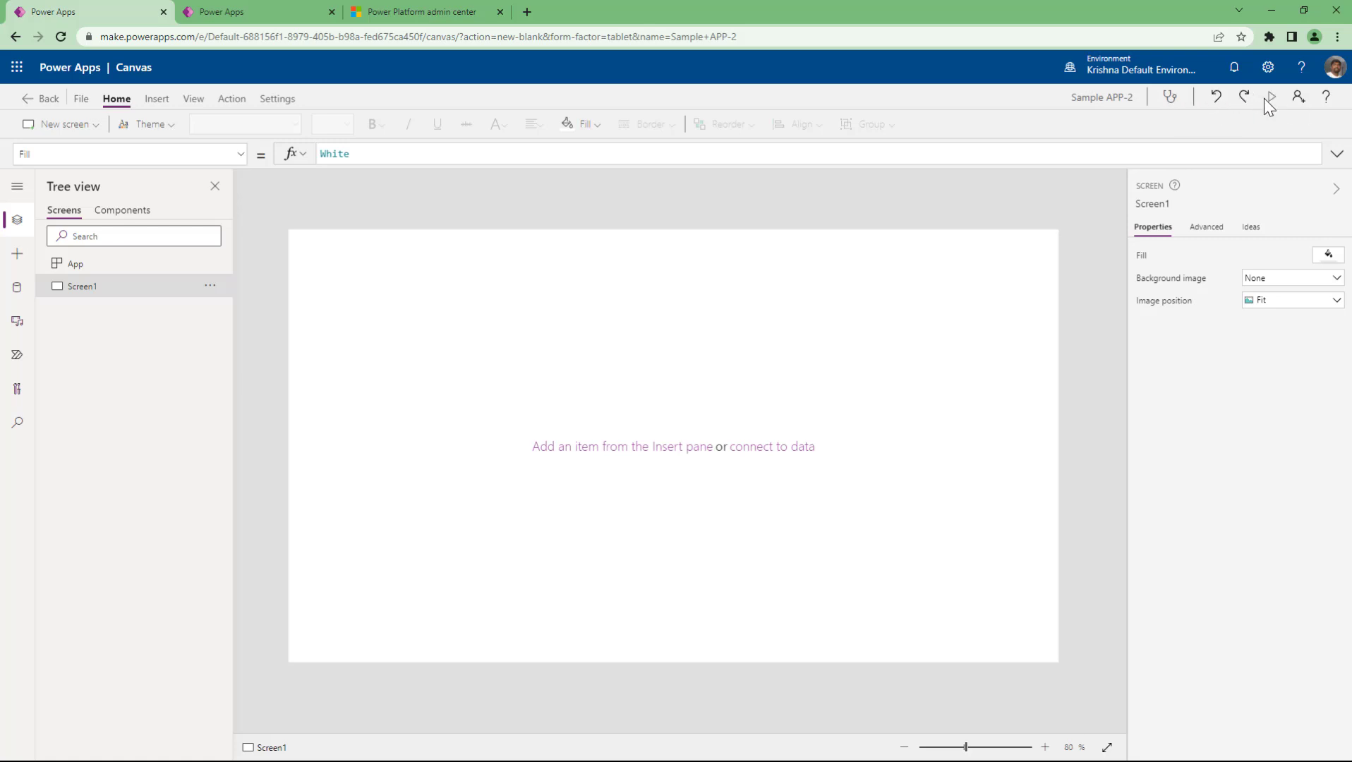
left_click(1328, 101)
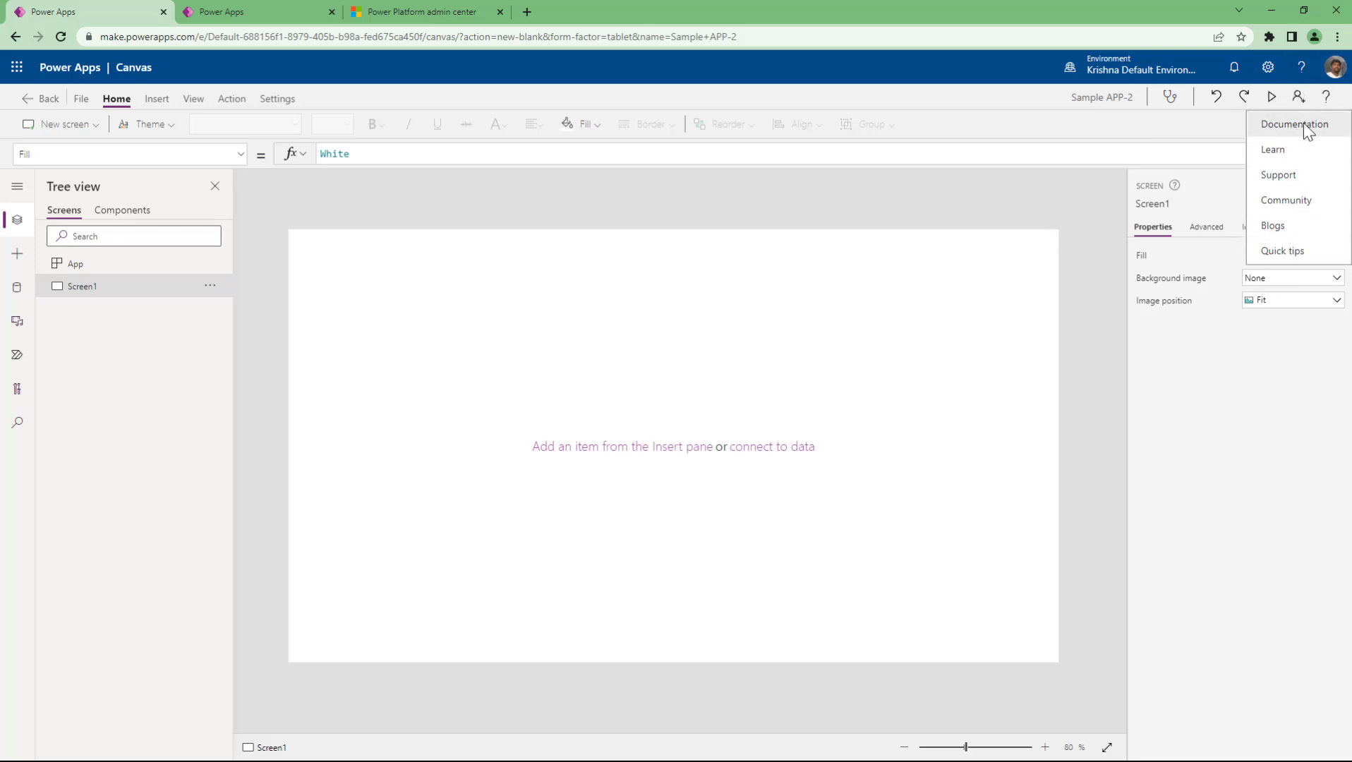
left_click(882, 189)
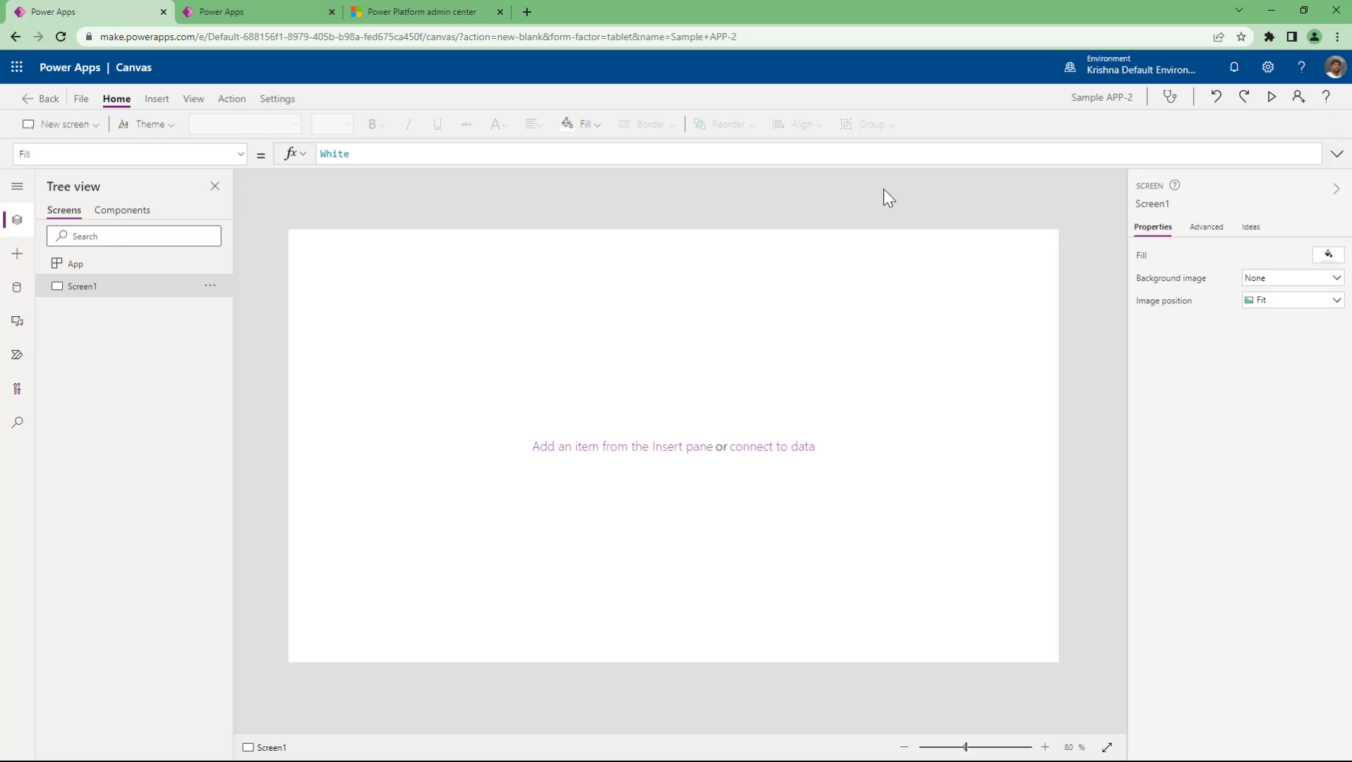
Step: Save the app to the cloud as Sample APP-2-1 and return to the editing canvas
left_click(80, 99)
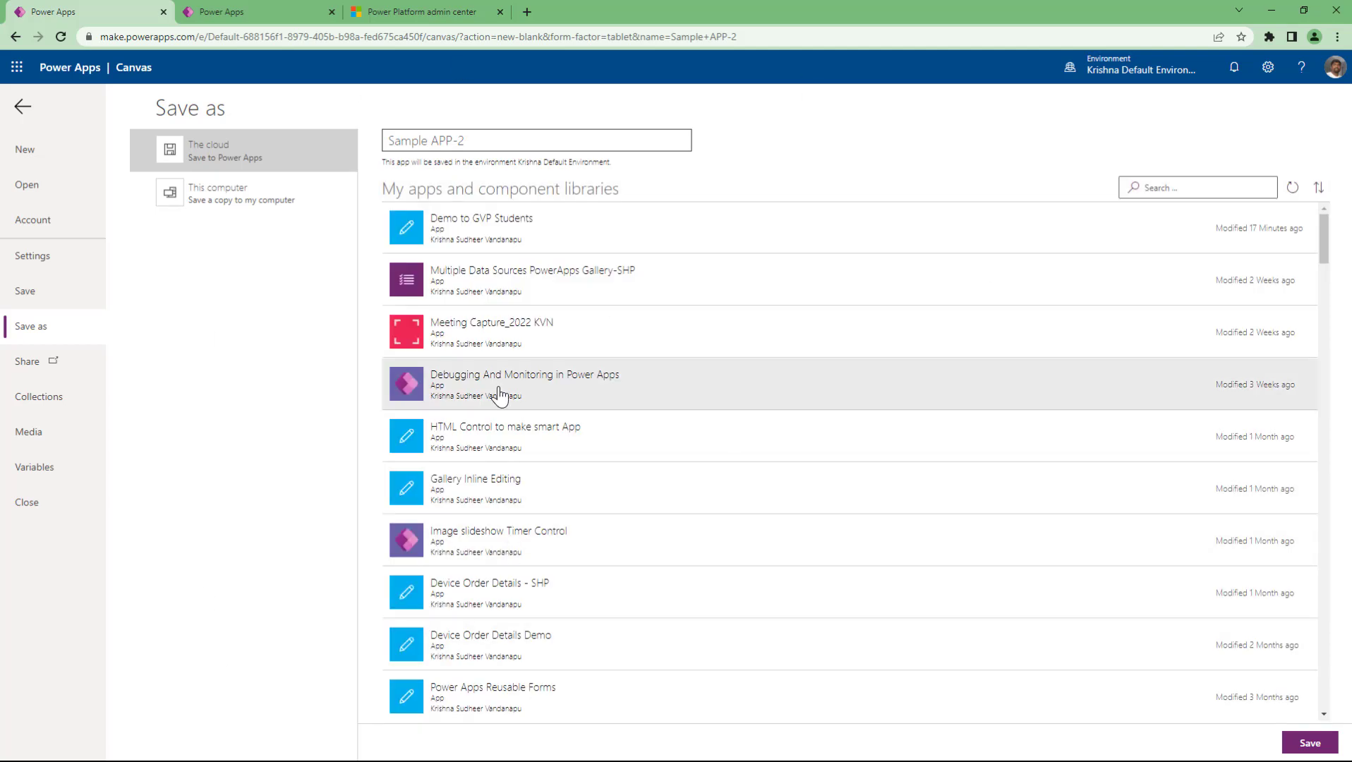
scroll(515, 393, "down", 15)
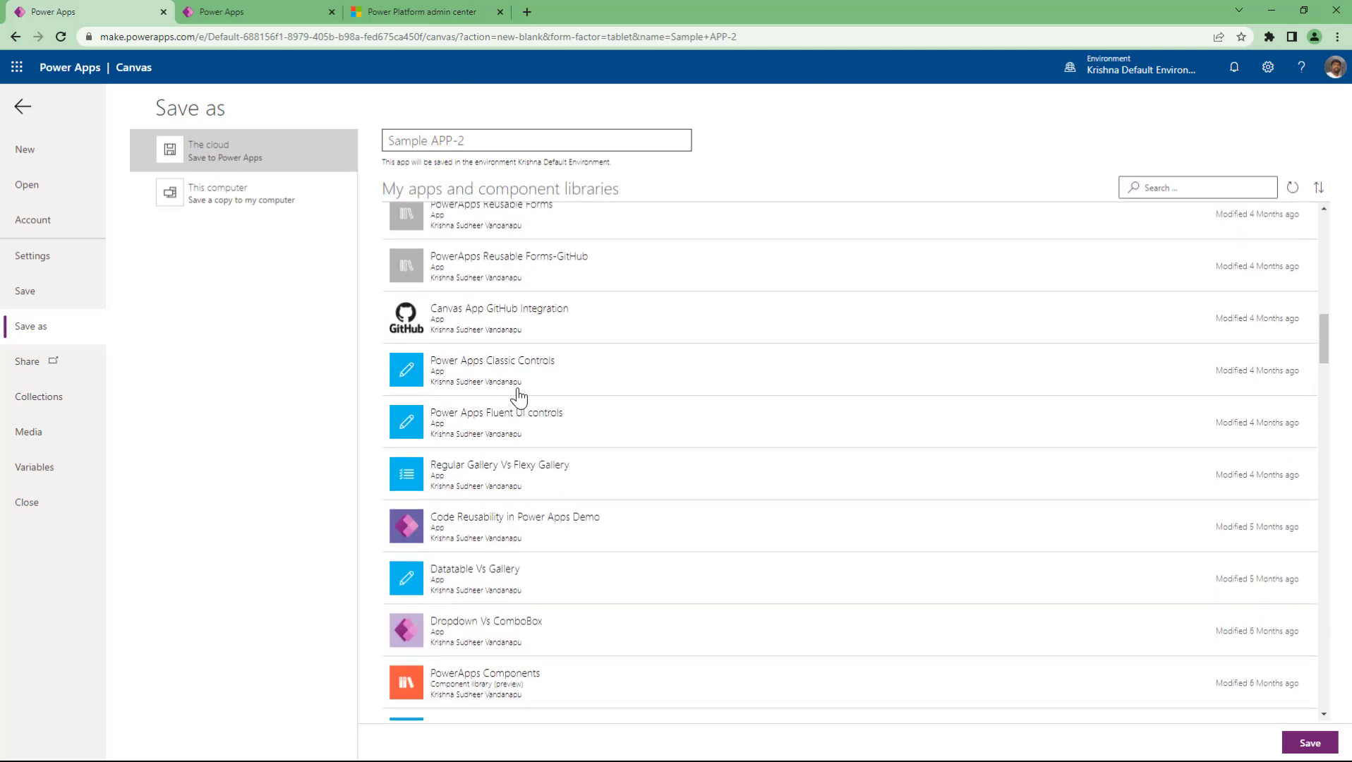
scroll(519, 397, "up", 15)
triple_click(503, 140)
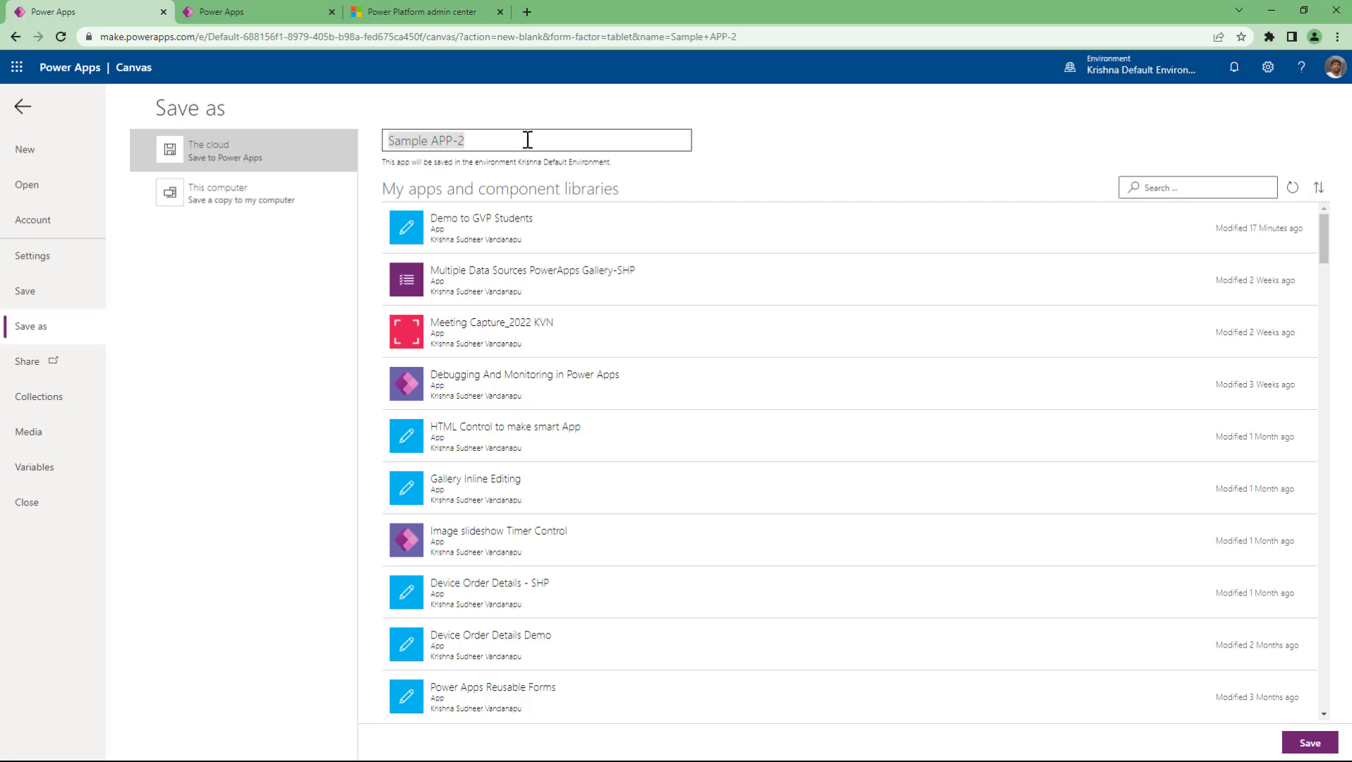
left_click(528, 140)
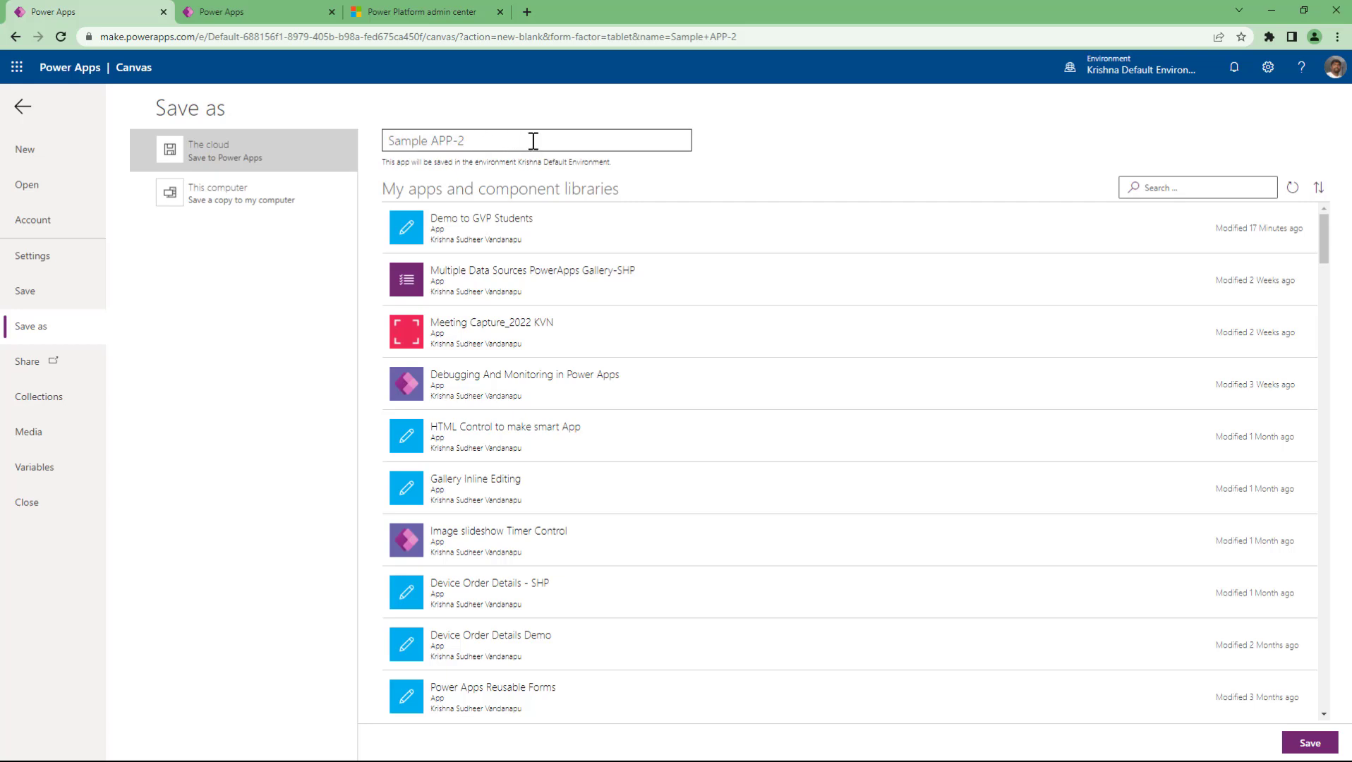
type("-1")
left_click(1296, 744)
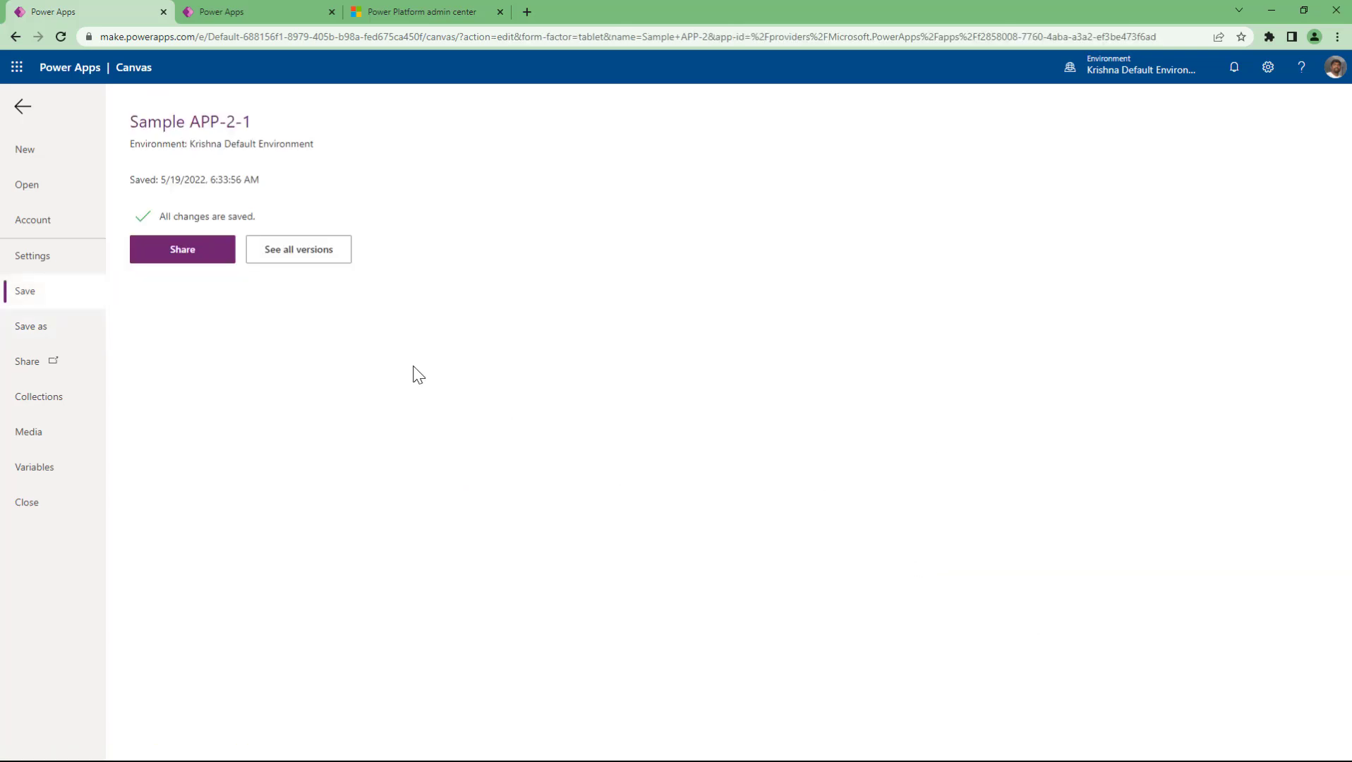
left_click(23, 107)
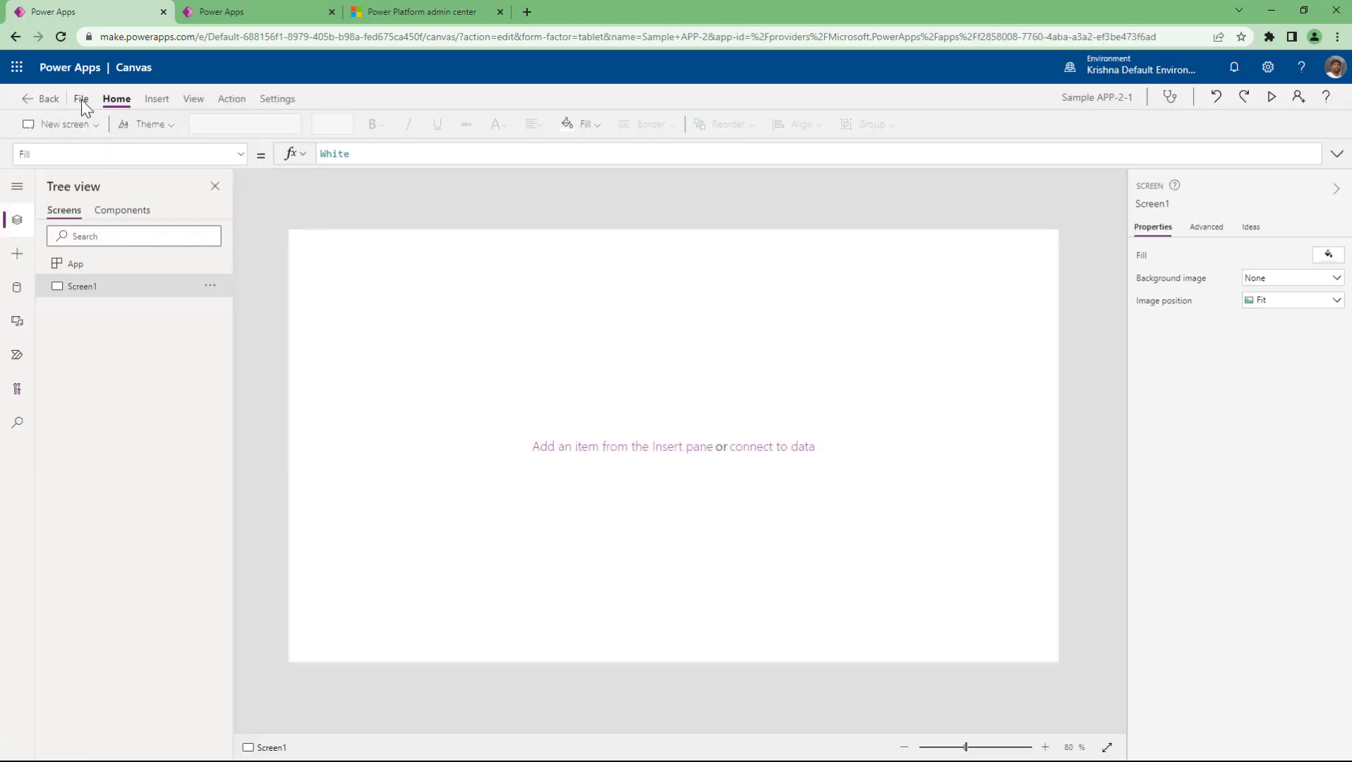
Step: Insert a button on Screen1, look at the app's save page and return to the canvas
left_click(81, 98)
left_click(24, 112)
left_click(156, 101)
left_click(172, 127)
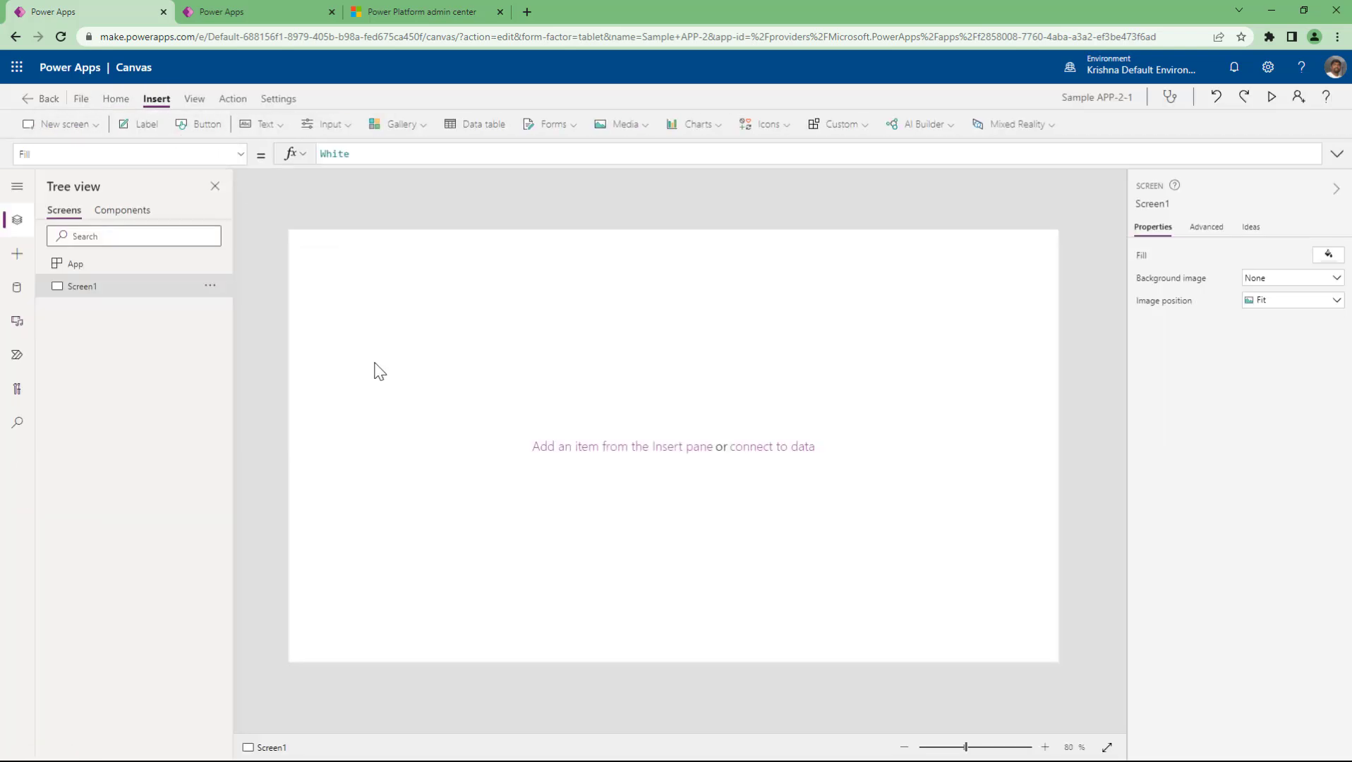
left_click(386, 446)
left_click(84, 100)
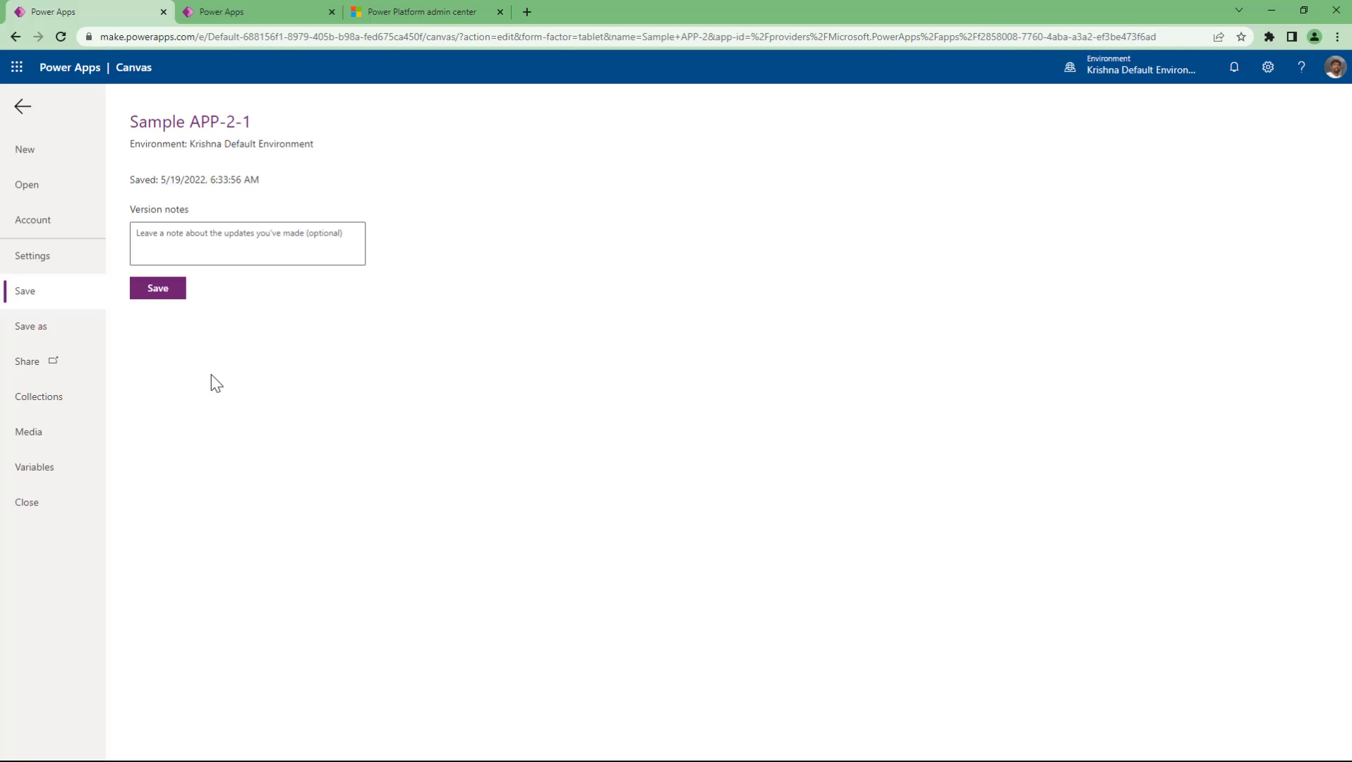
left_click(23, 108)
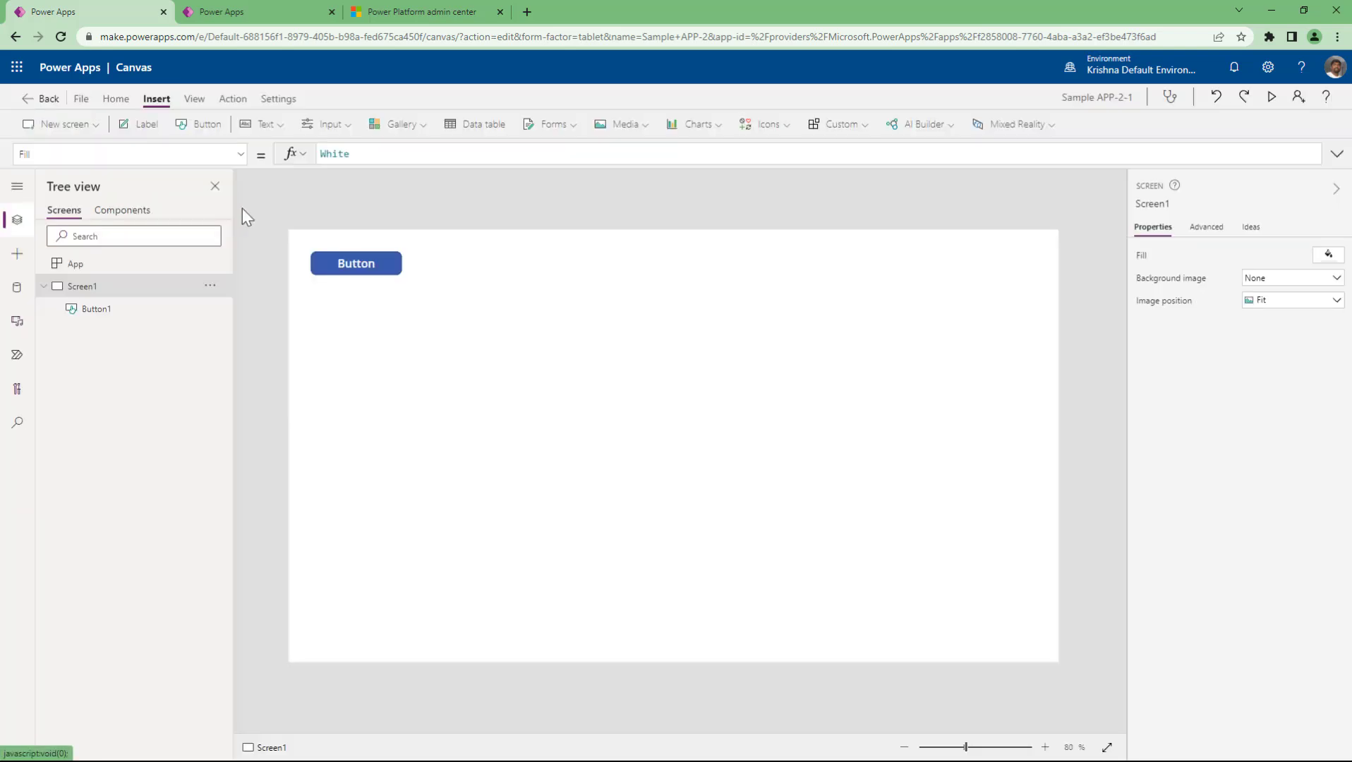
Step: Rename the app to Sample APP_2 in the general app settings and close the settings
left_click(277, 101)
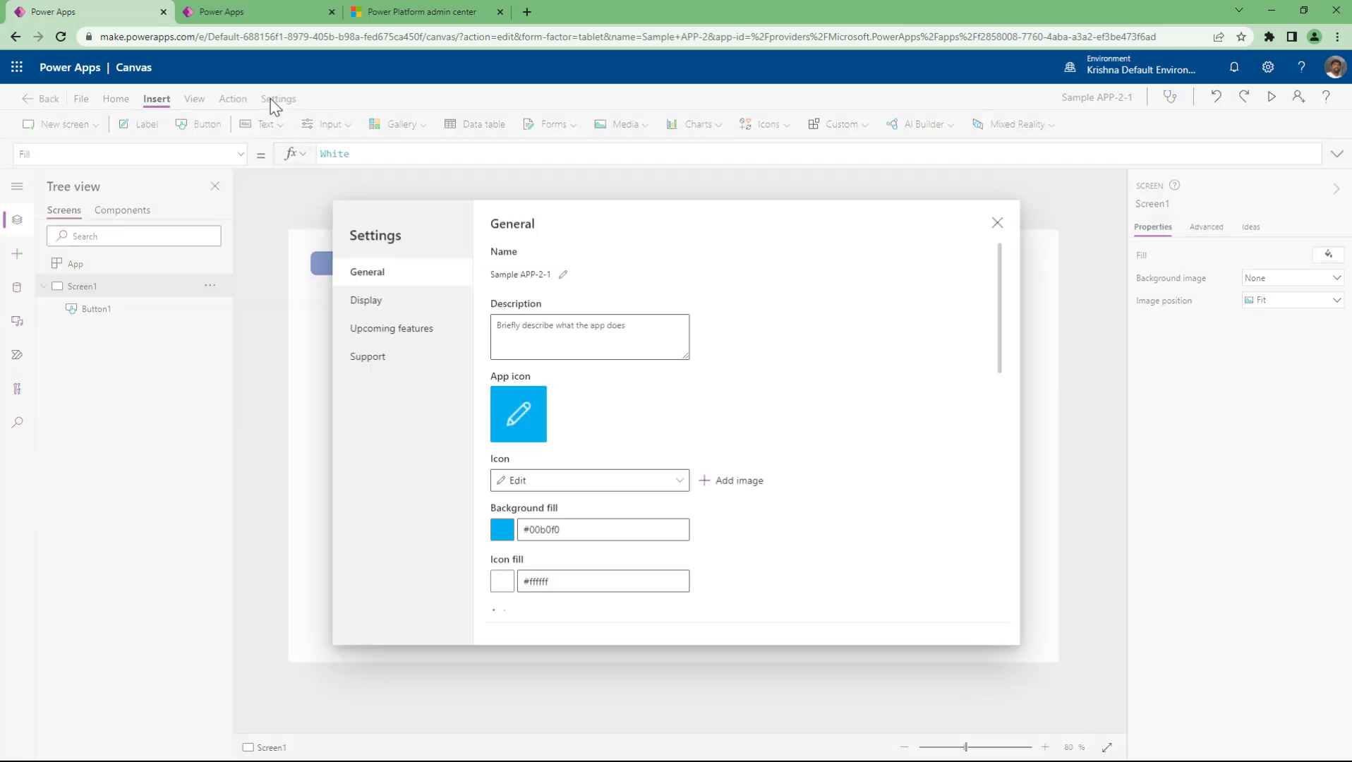
left_click(564, 276)
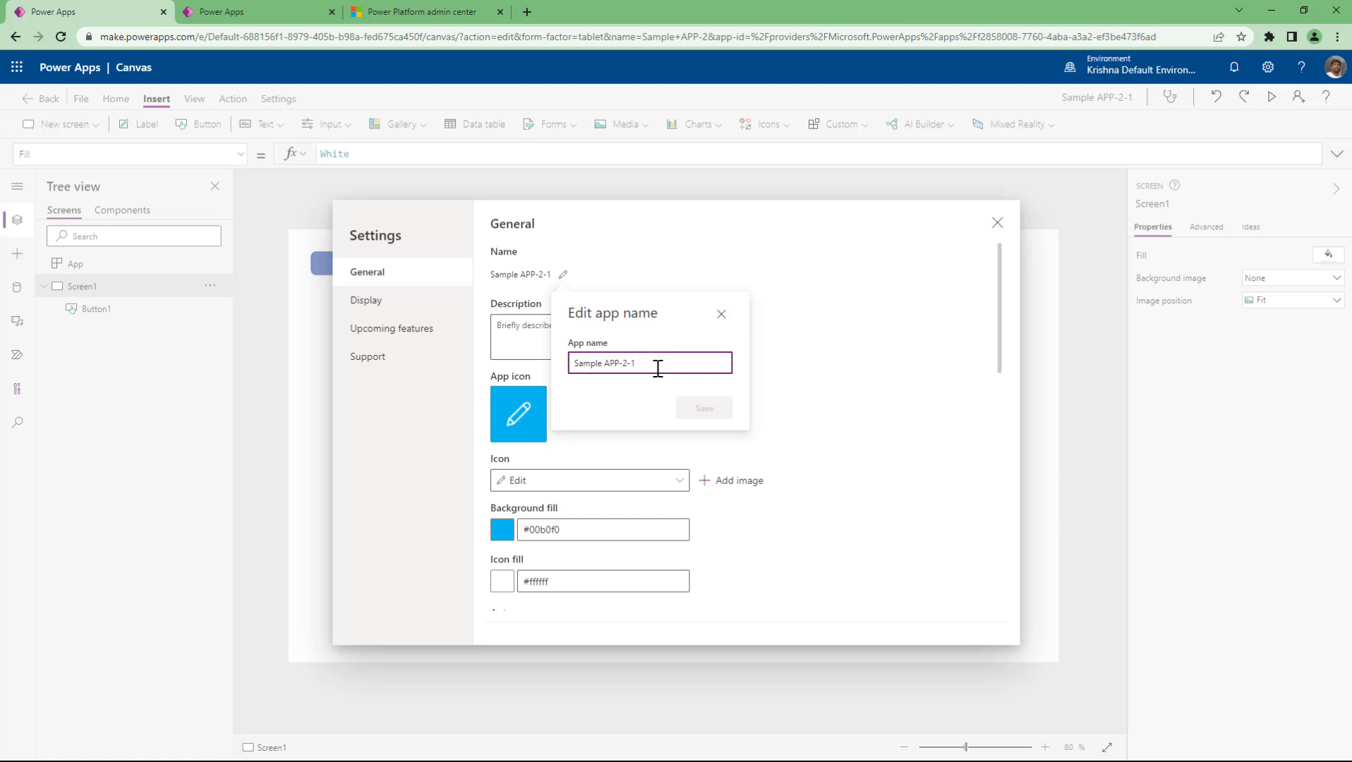
key("BackSpace")
key("BackSpace")
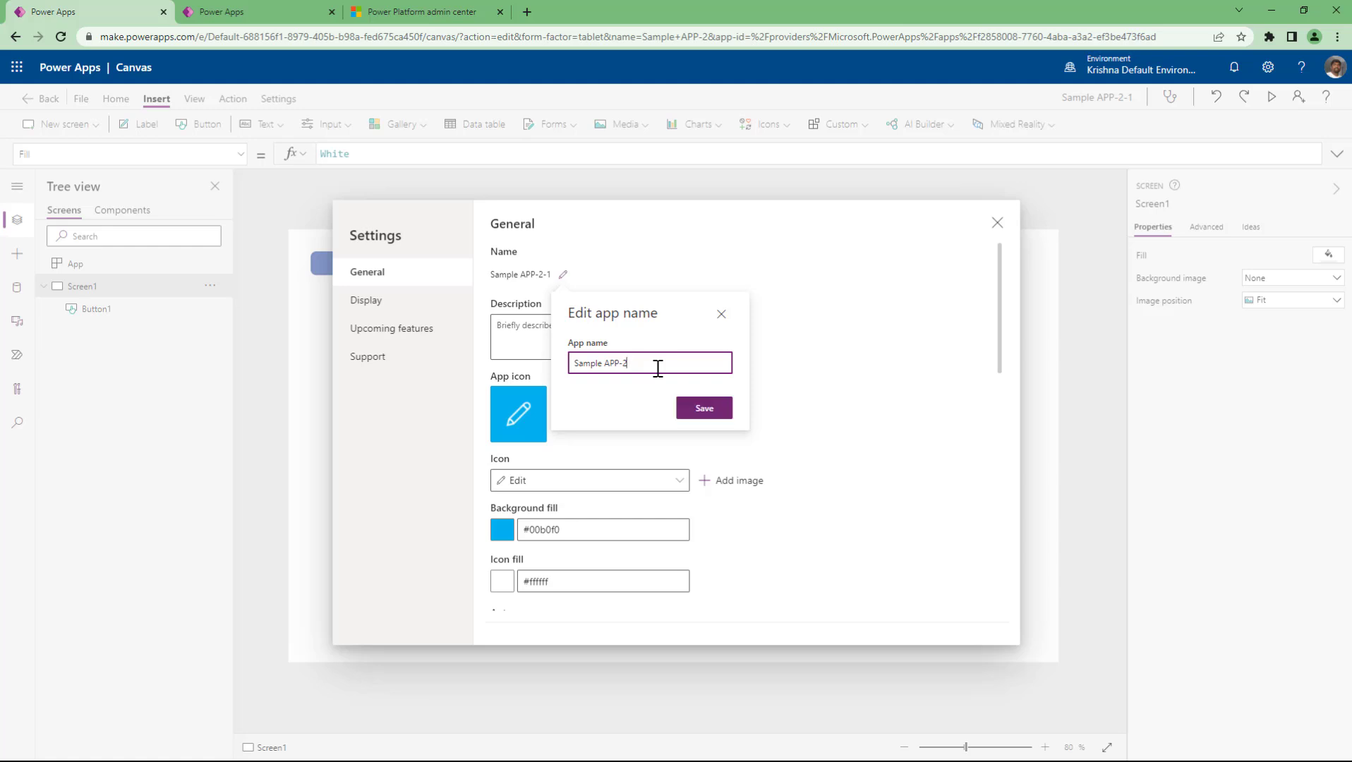
key("BackSpace")
key("BackSpace")
type("_2")
left_click(704, 407)
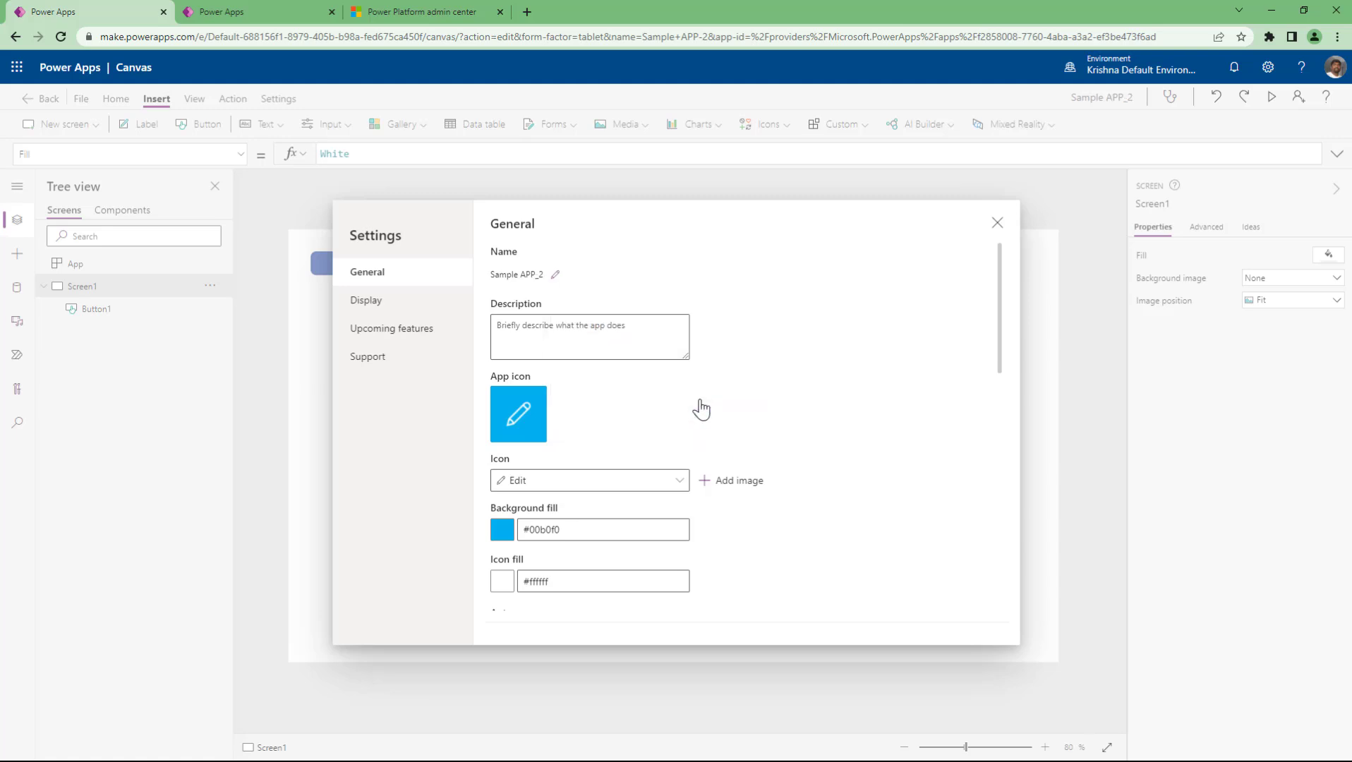
left_click(996, 223)
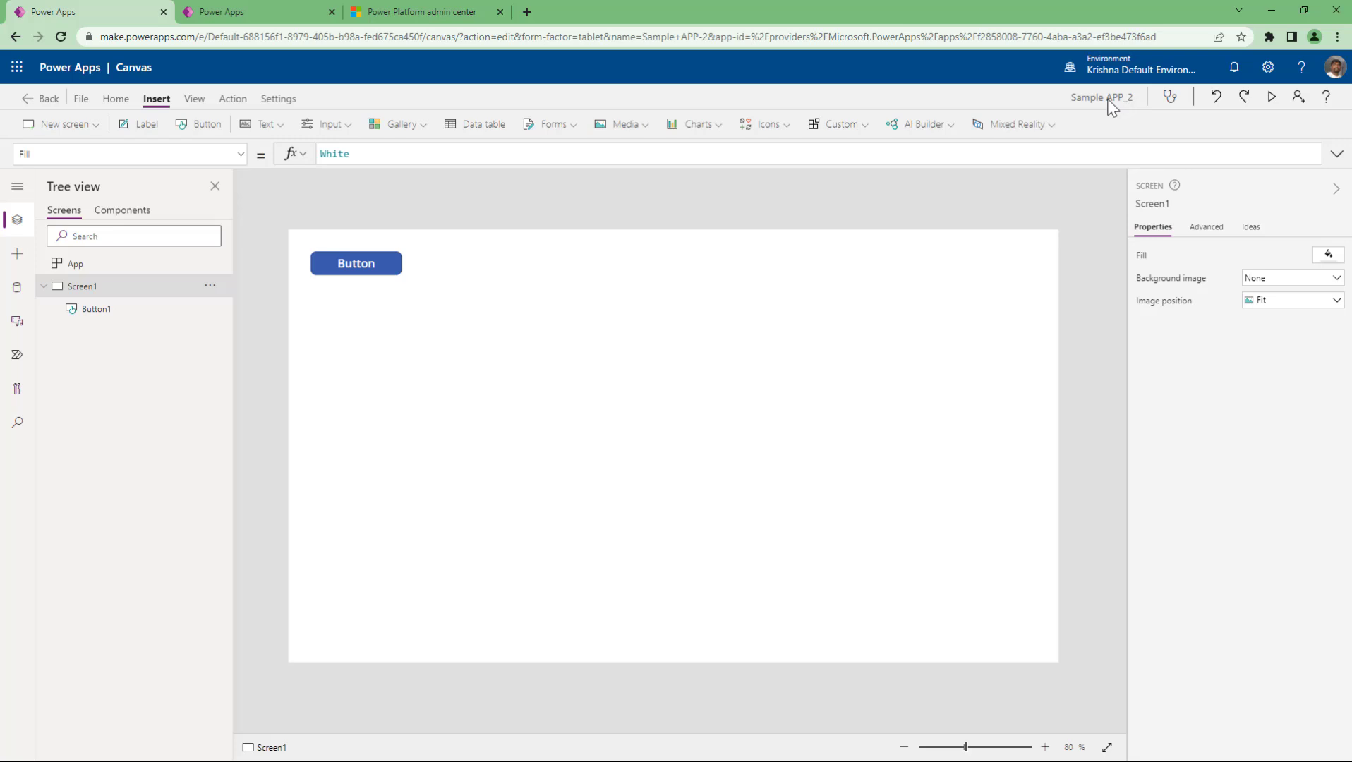
Step: Check the app's name on the save page and delete the button from Screen1
left_click(81, 98)
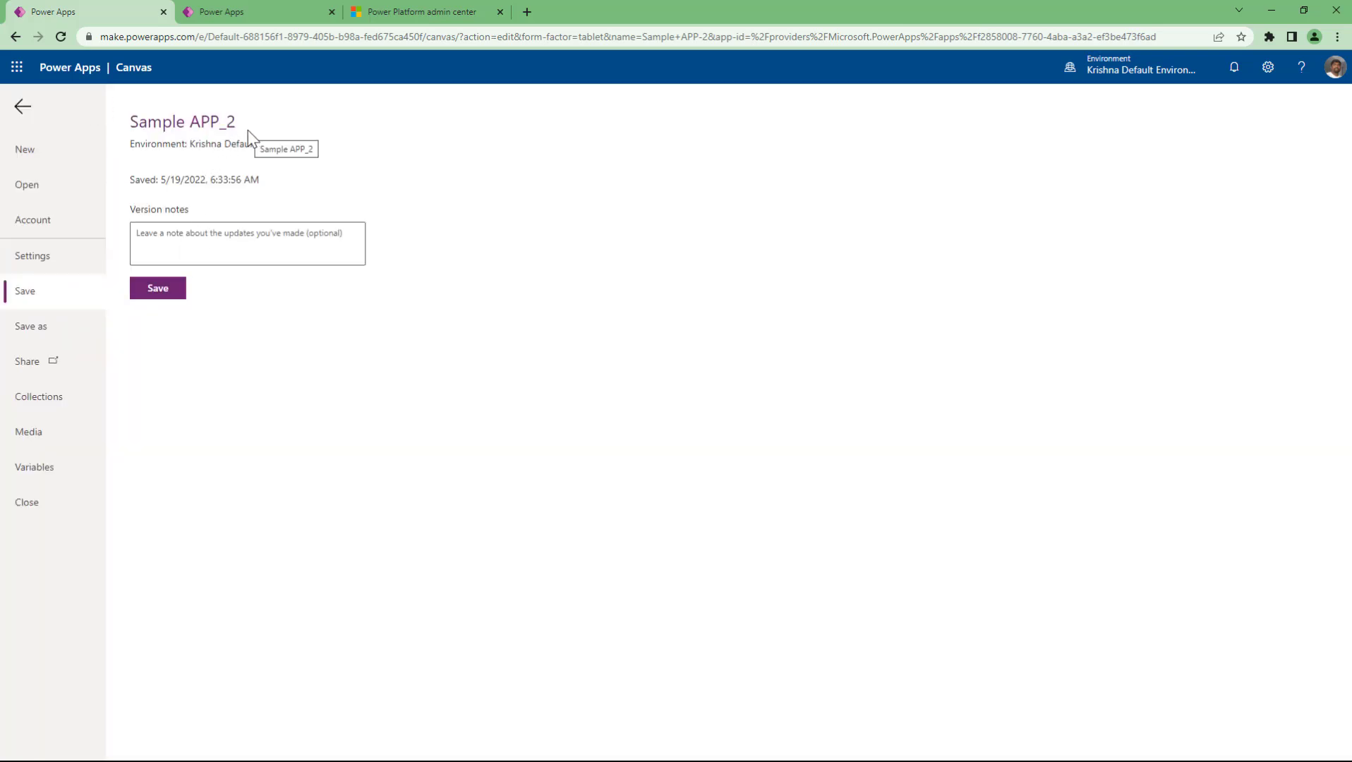
left_click(23, 106)
left_click(376, 279)
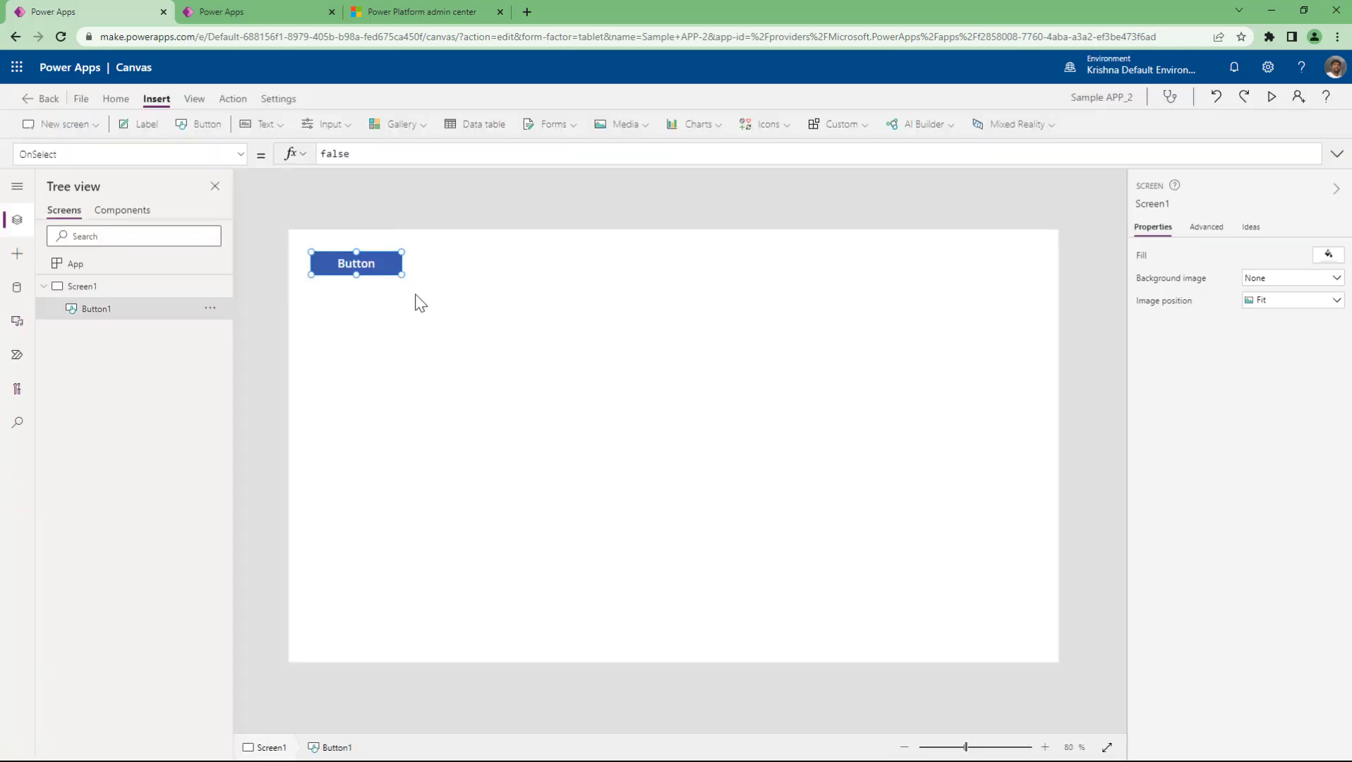
key("Delete")
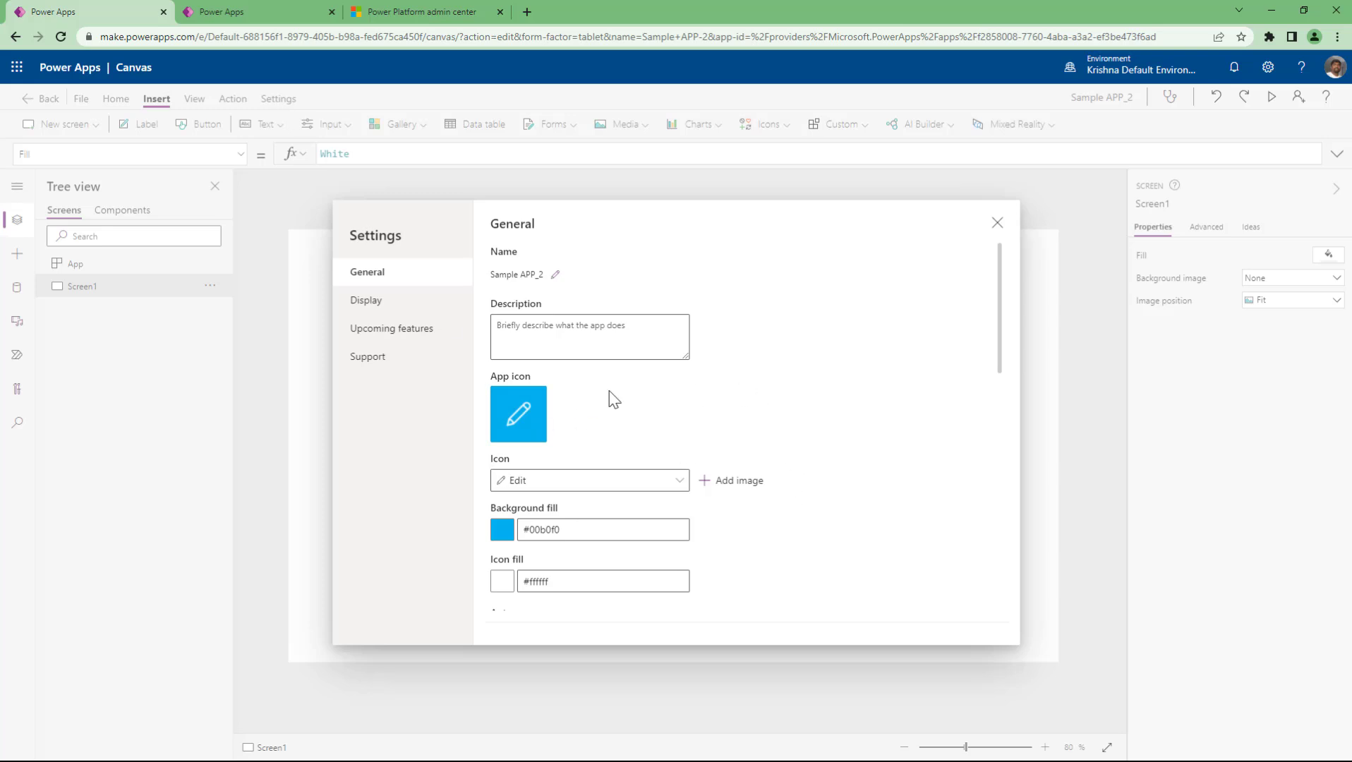
Step: Enter the description "This is a sample app for GVP students" in the general app settings
left_click(510, 324)
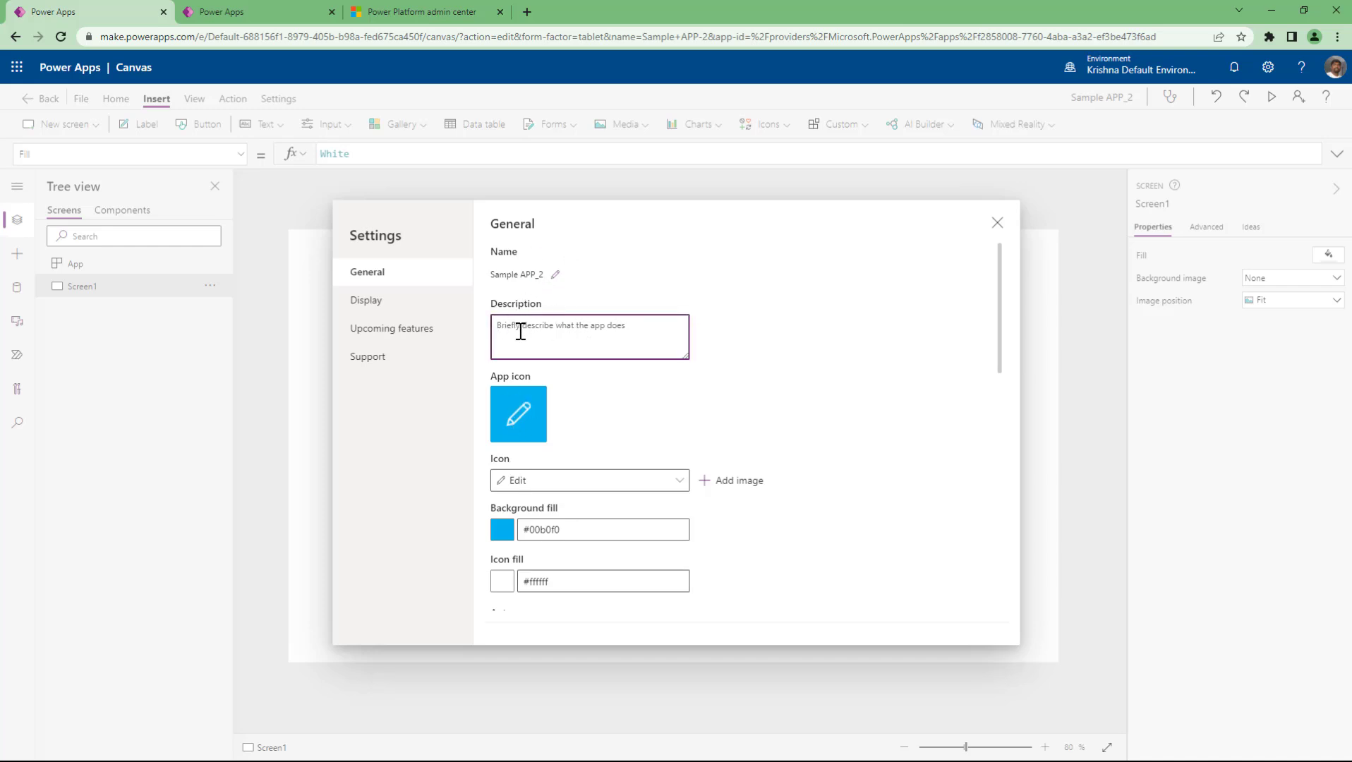
type("This is a sample")
type("app for GVP students")
Step: Look at how Sample APP_2 is shown in the Apps list and return to its settings
left_click(259, 18)
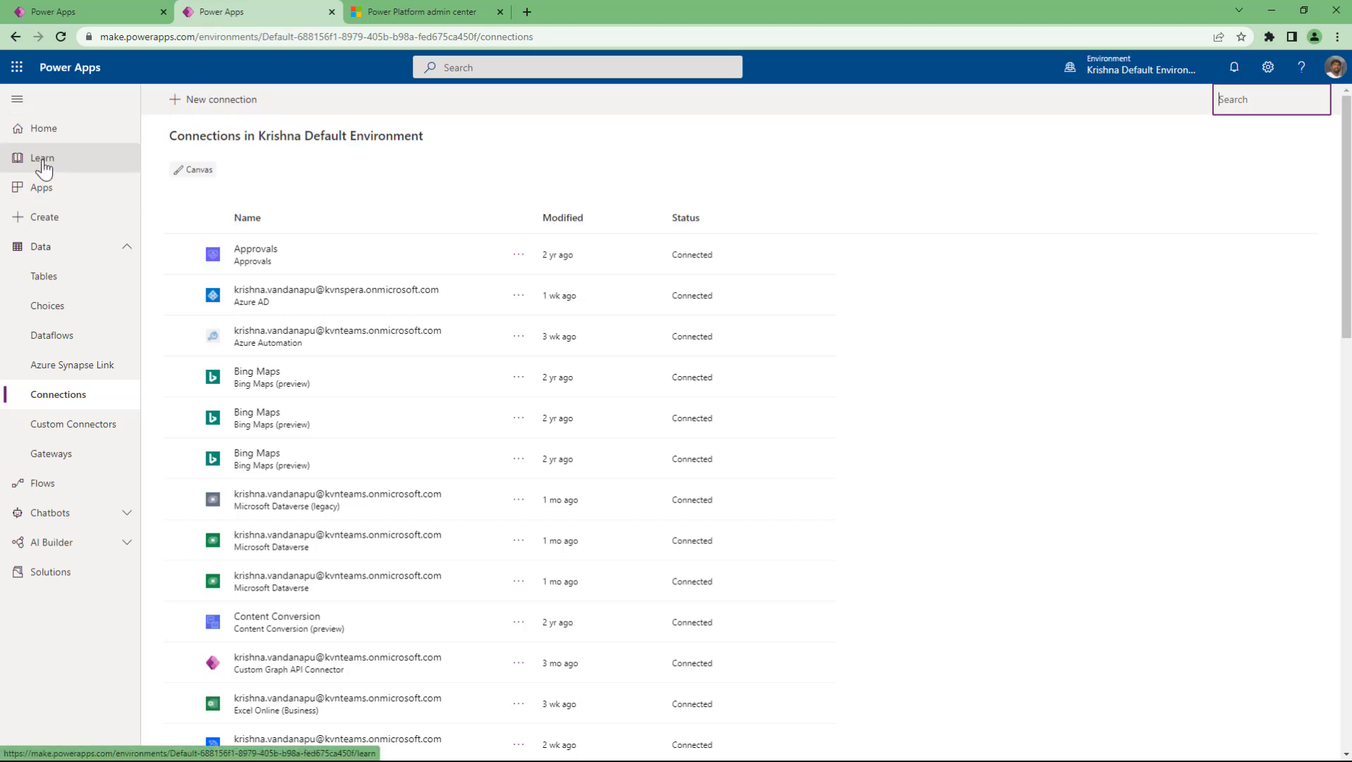
left_click(41, 189)
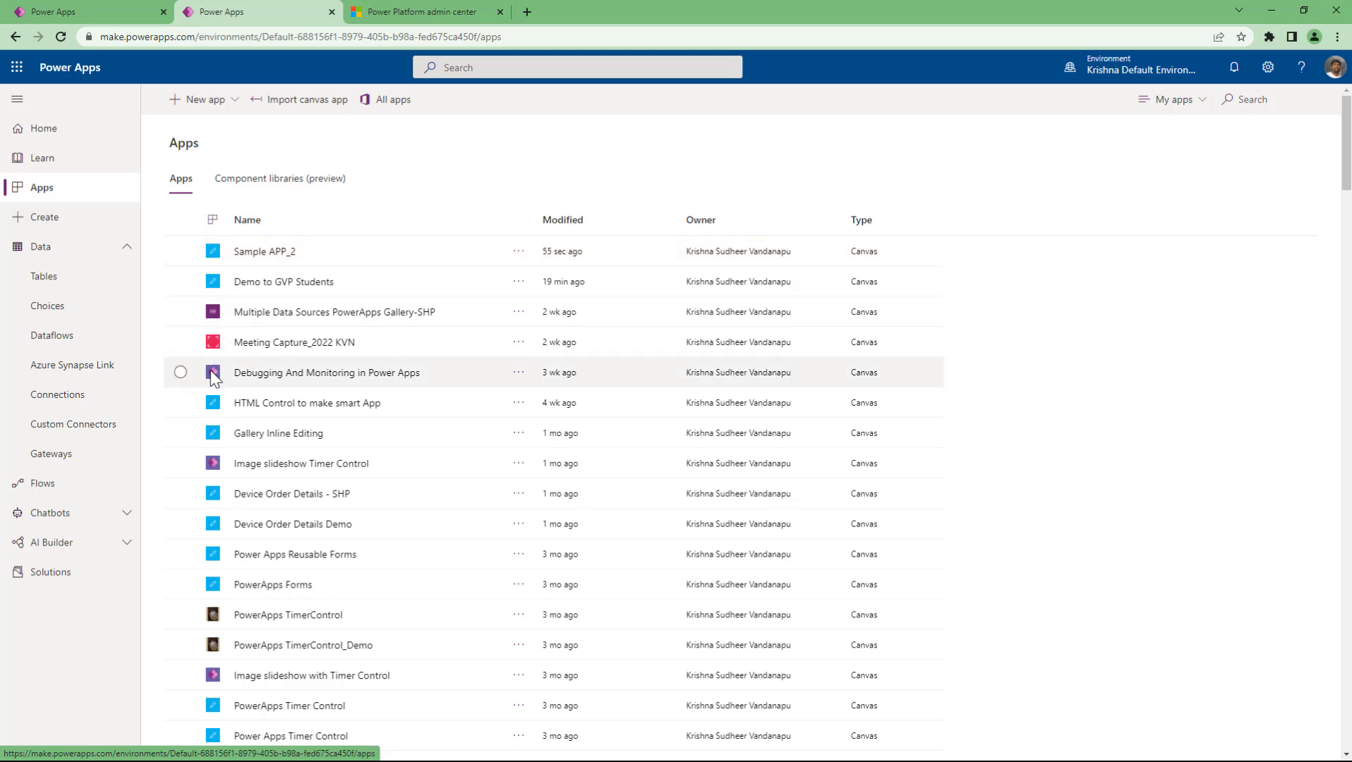
left_click(62, 15)
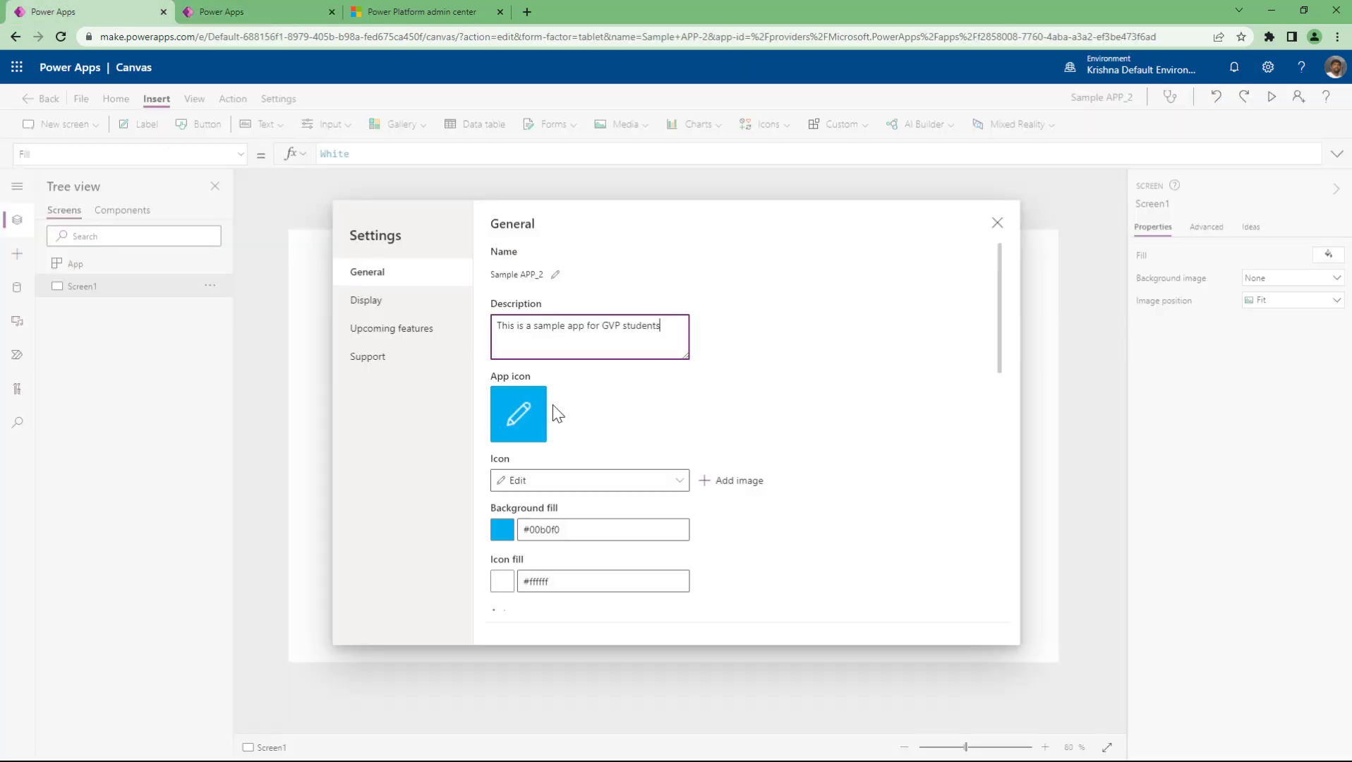
Step: Browse the built-in icons and use the Satyanarayana-Swamy image from the Desktop as the app icon
left_click(546, 484)
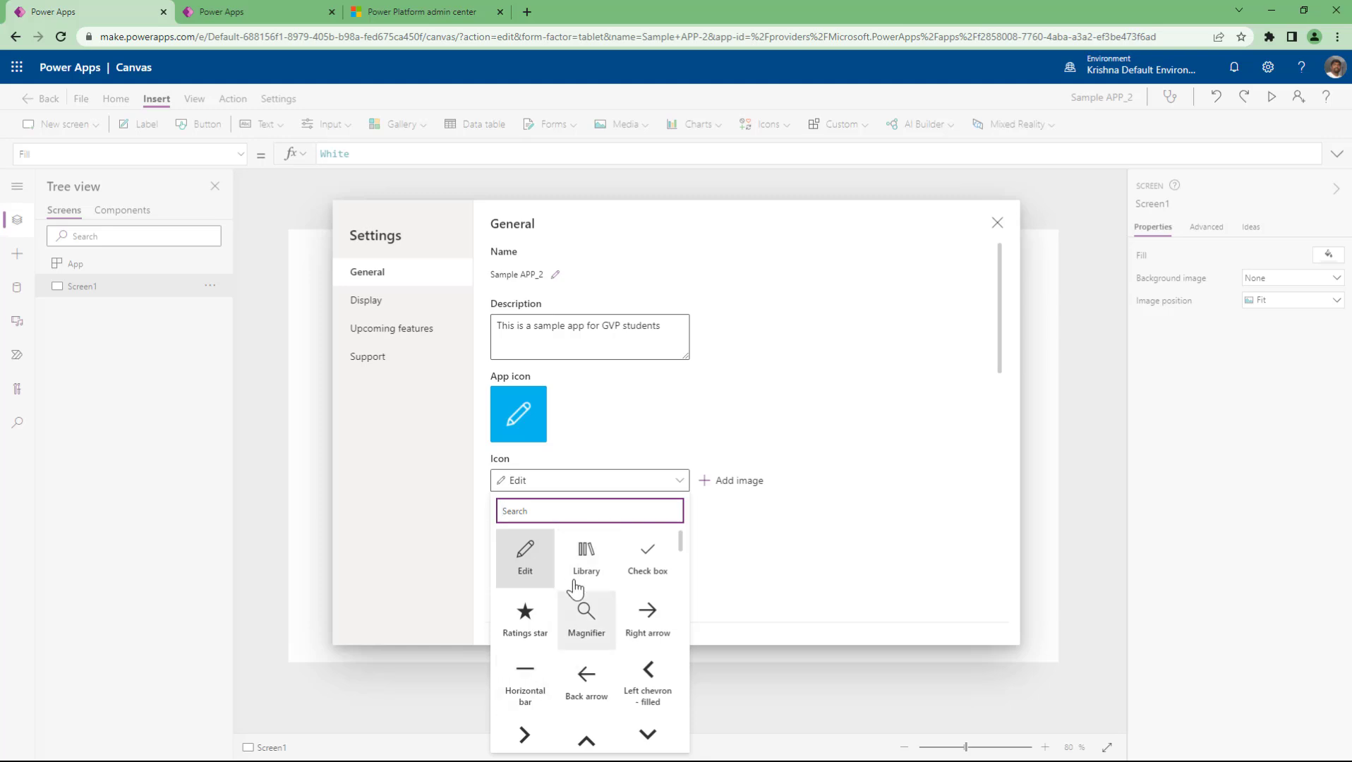
left_click(763, 507)
left_click(753, 486)
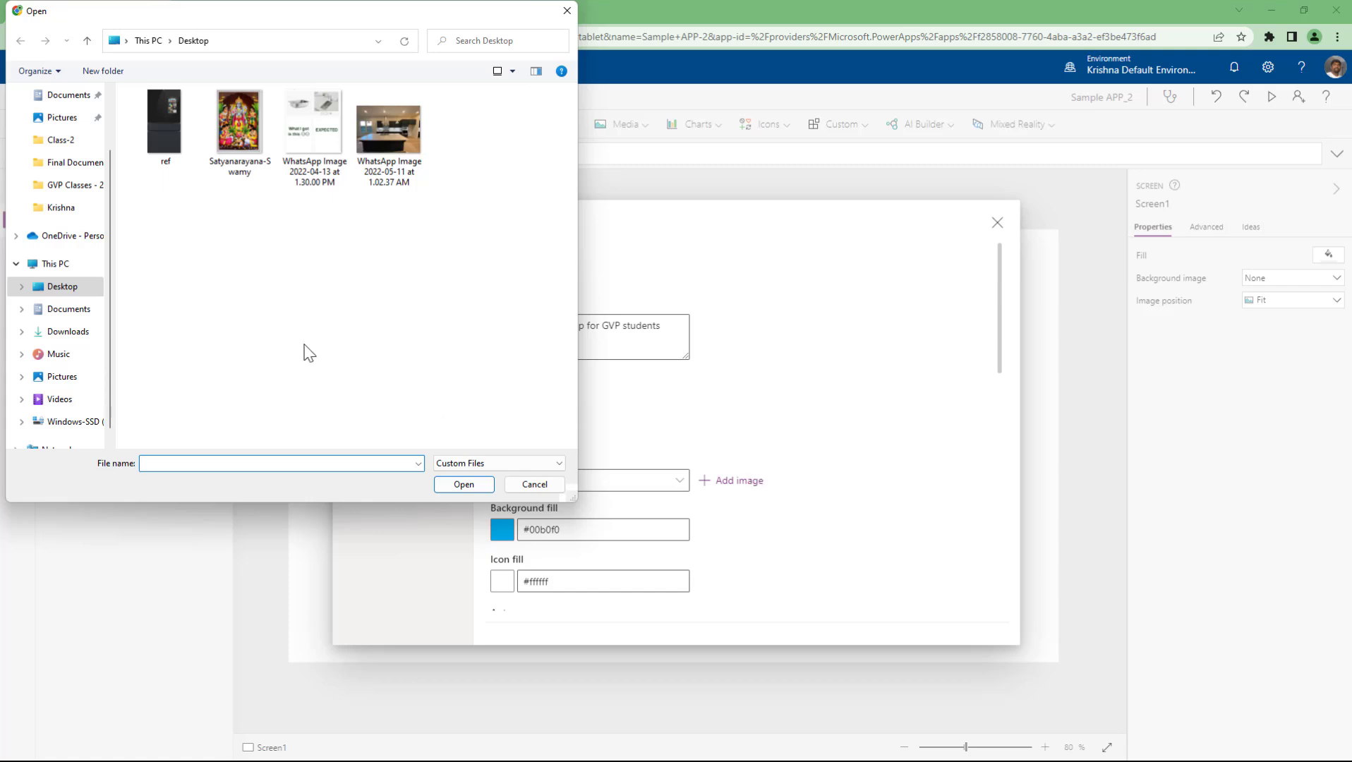
left_click(244, 114)
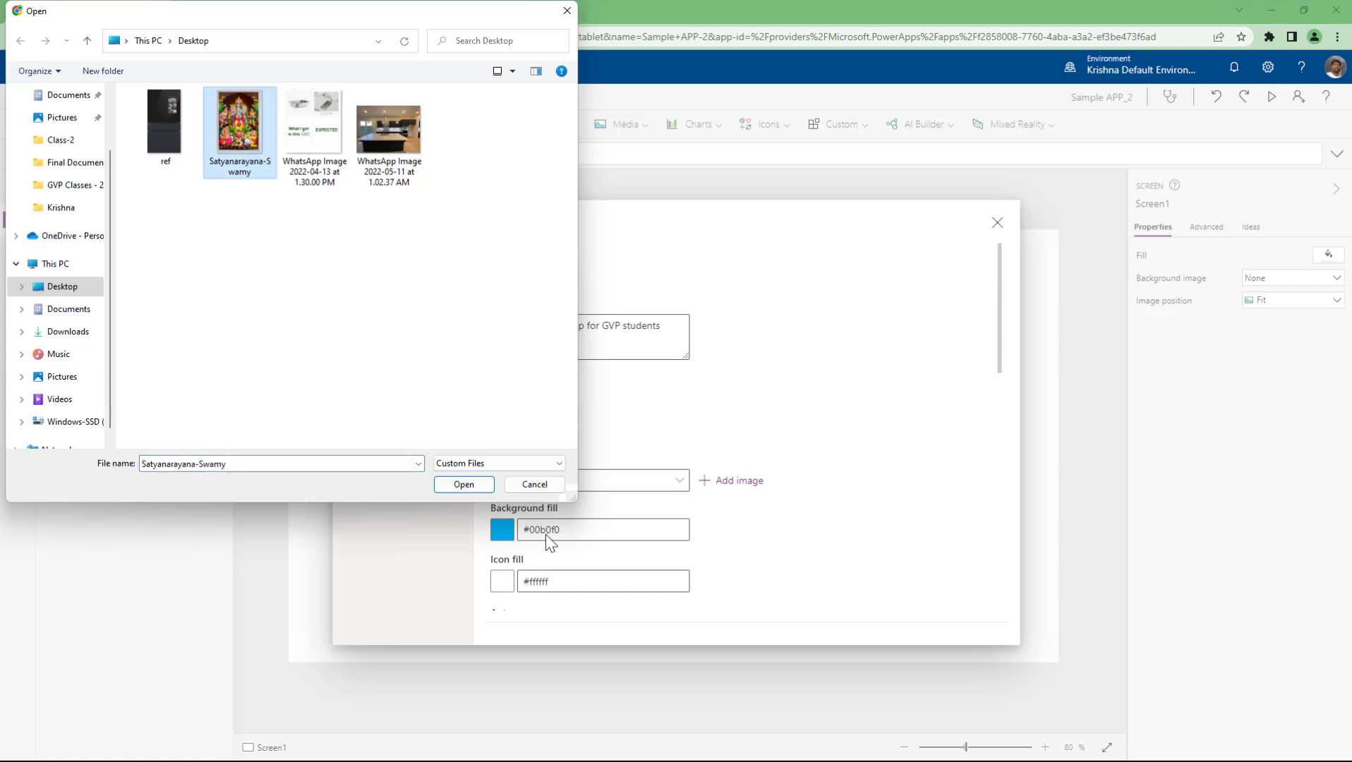
left_click(457, 478)
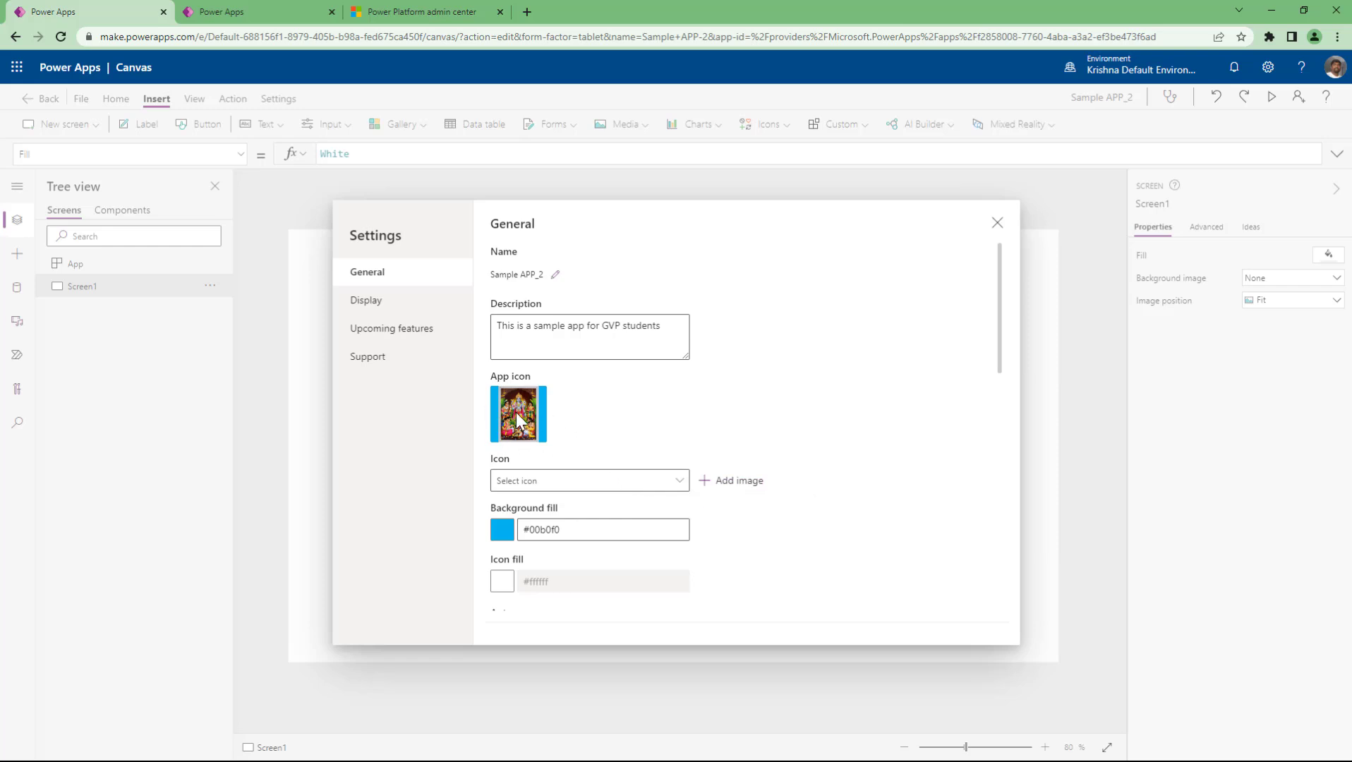
Step: Replace the app icon with the ref image from the Desktop
left_click(732, 482)
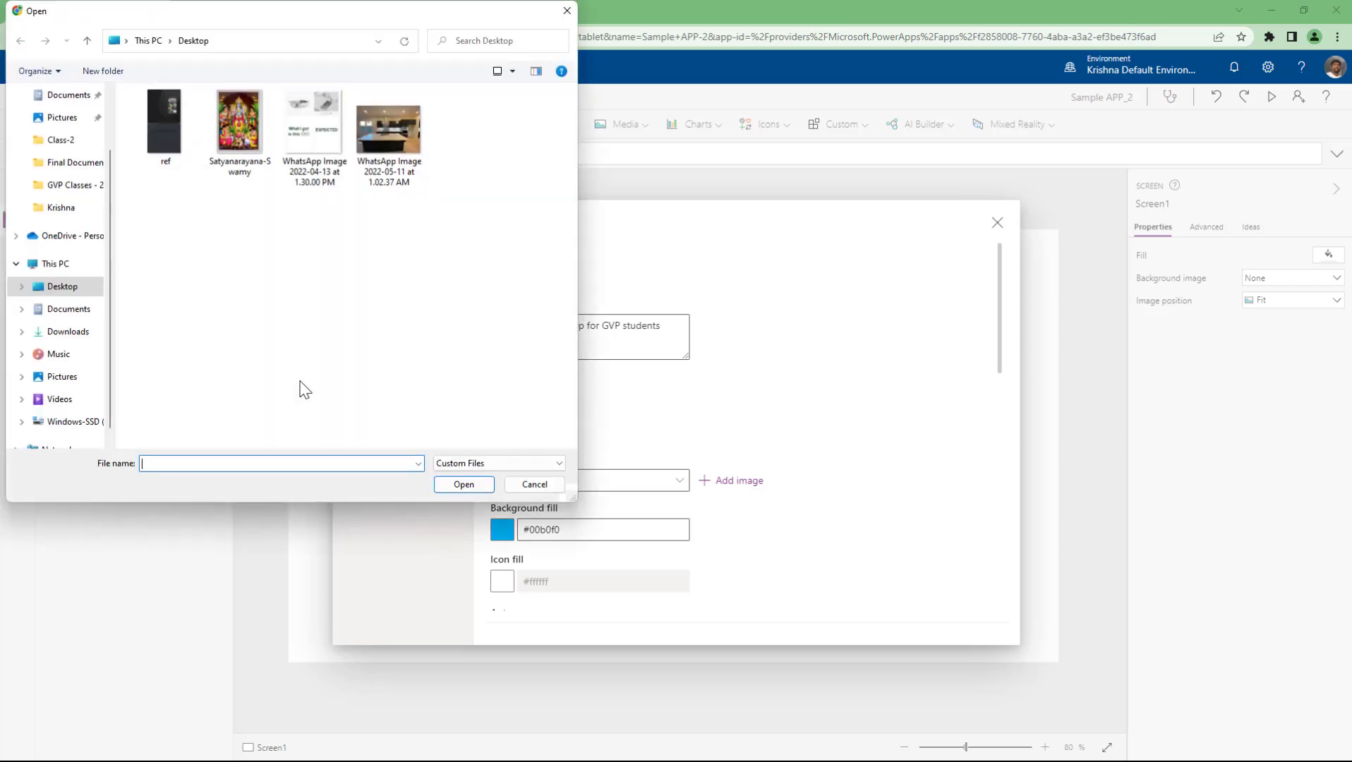
left_click(161, 163)
left_click(478, 489)
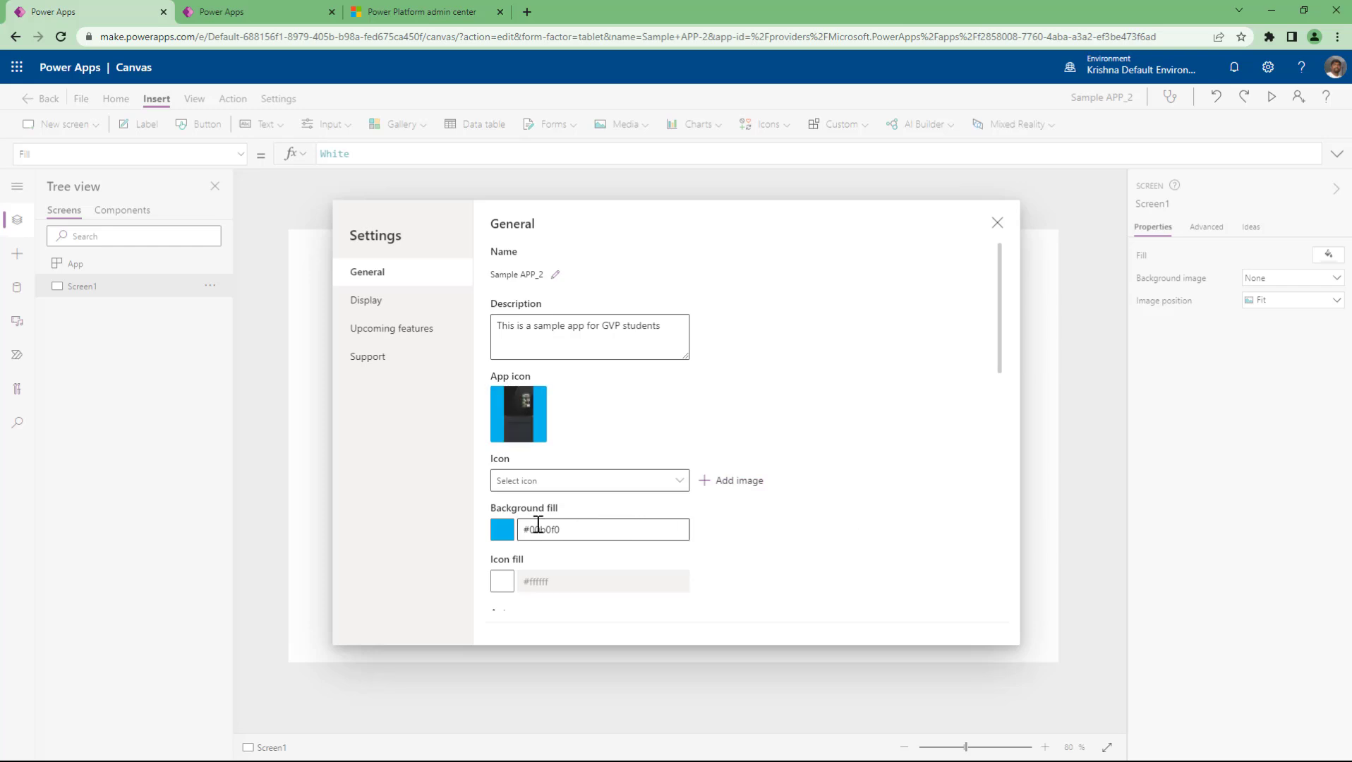
Step: Set the app icon's background fill to white, #ffffff
left_click(503, 534)
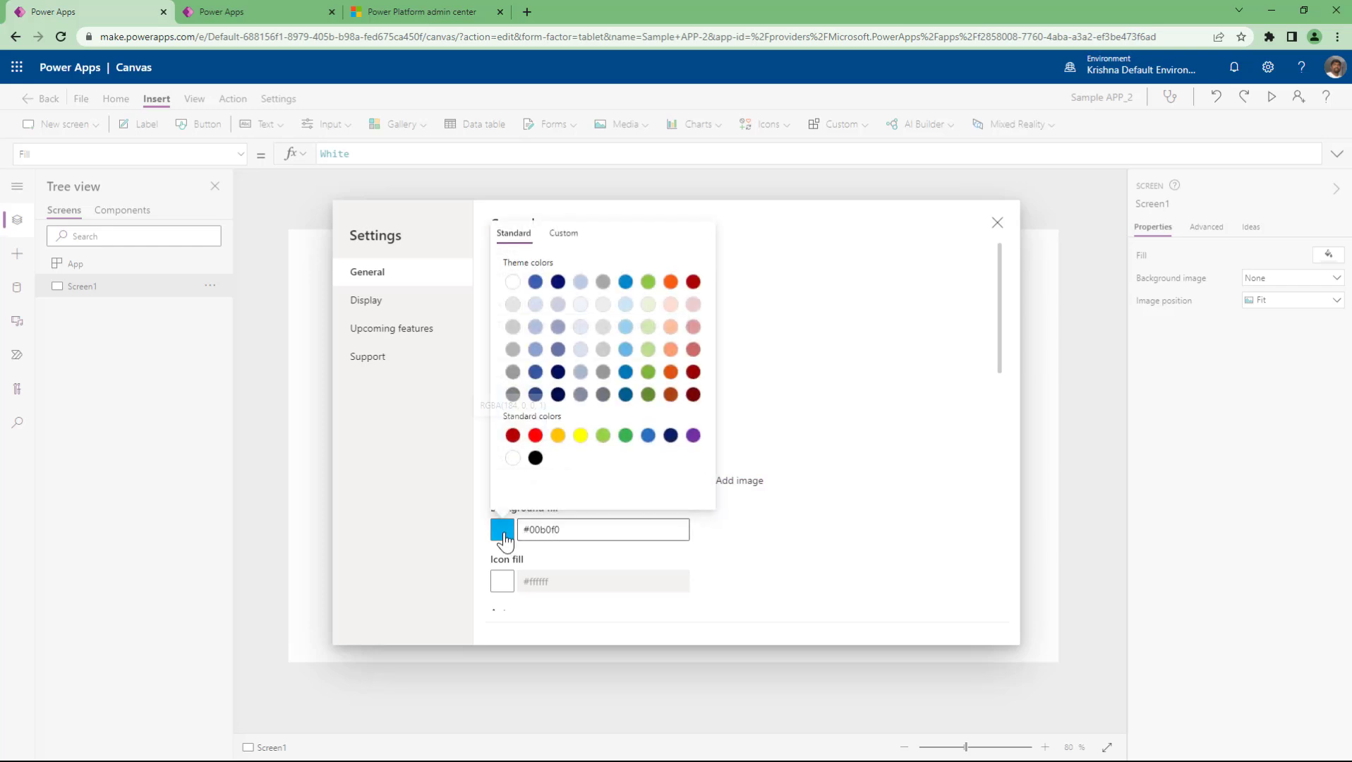
left_click(512, 282)
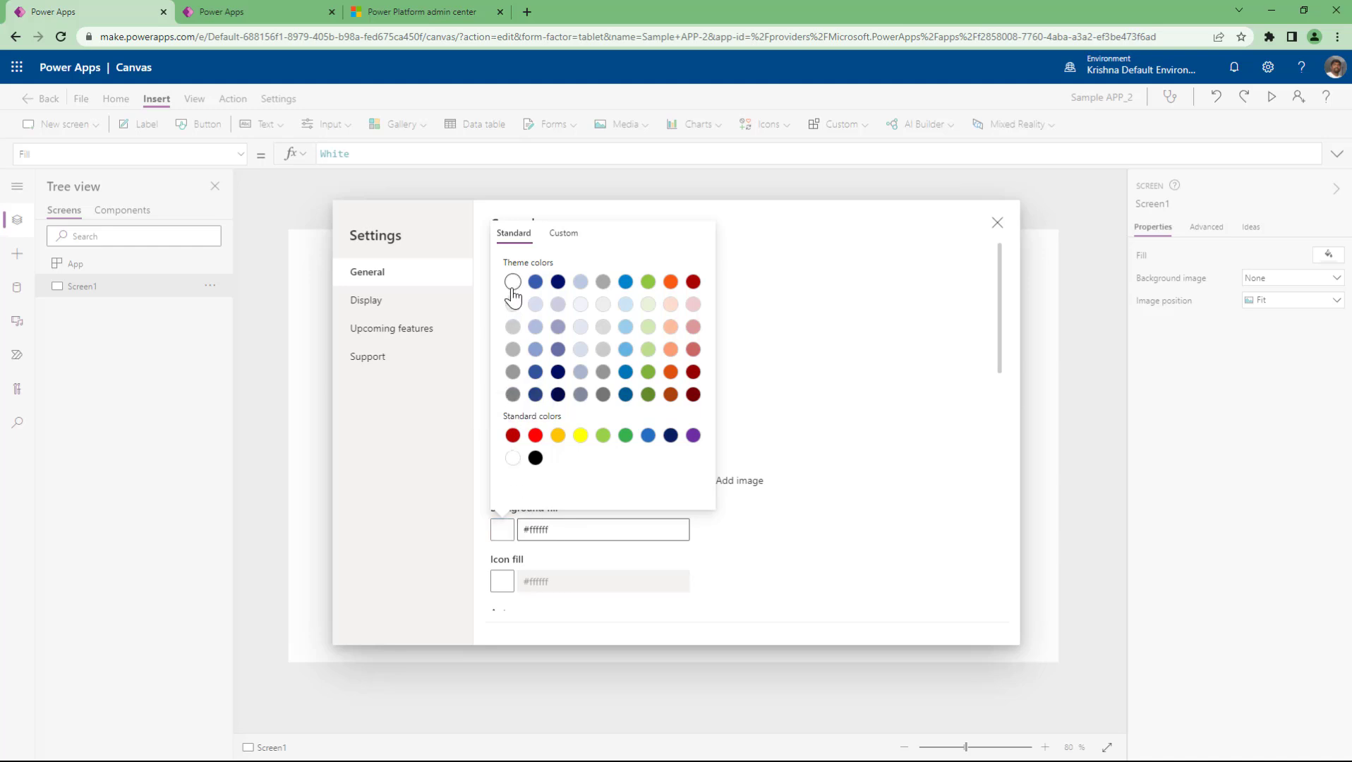
left_click(815, 527)
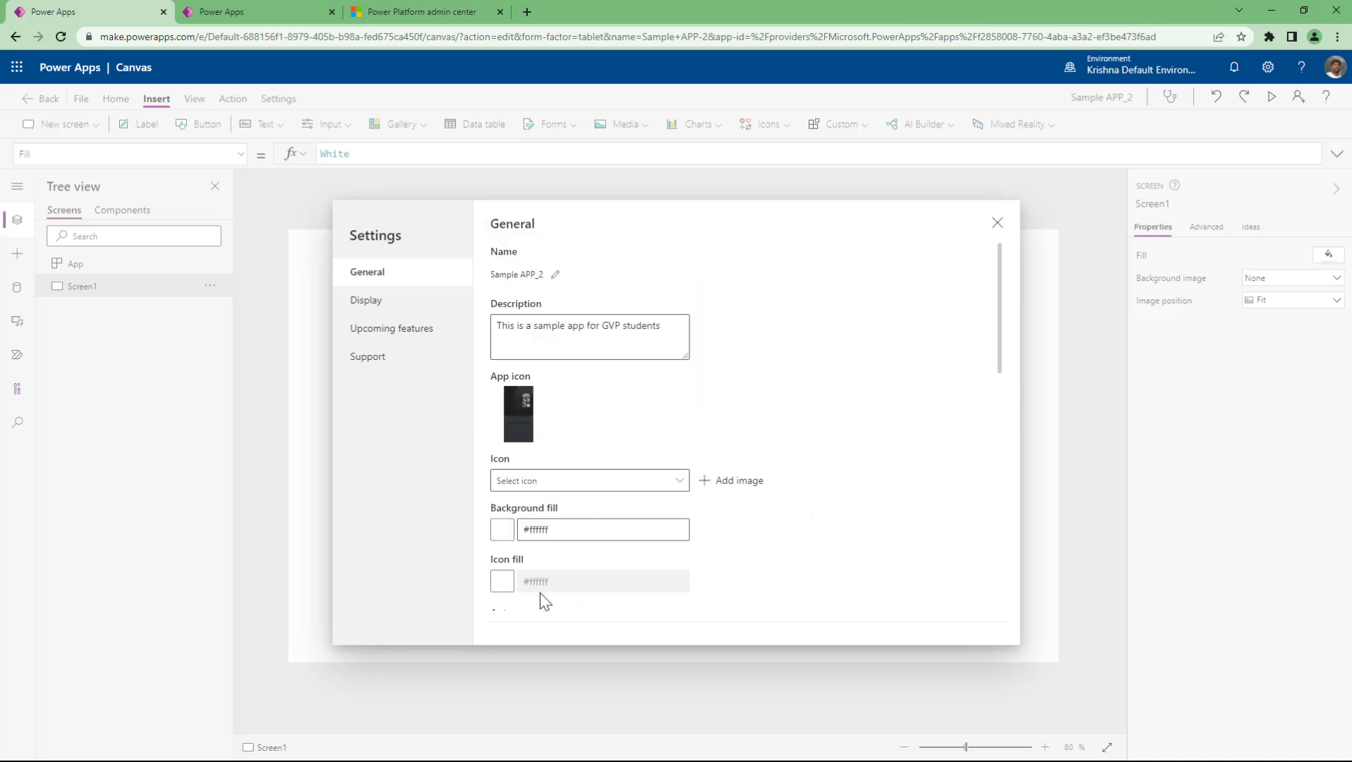
Step: Try dark blue #001060 as the icon's background fill, restore white #ffffff, and check the app's icon in the Apps list
left_click(505, 539)
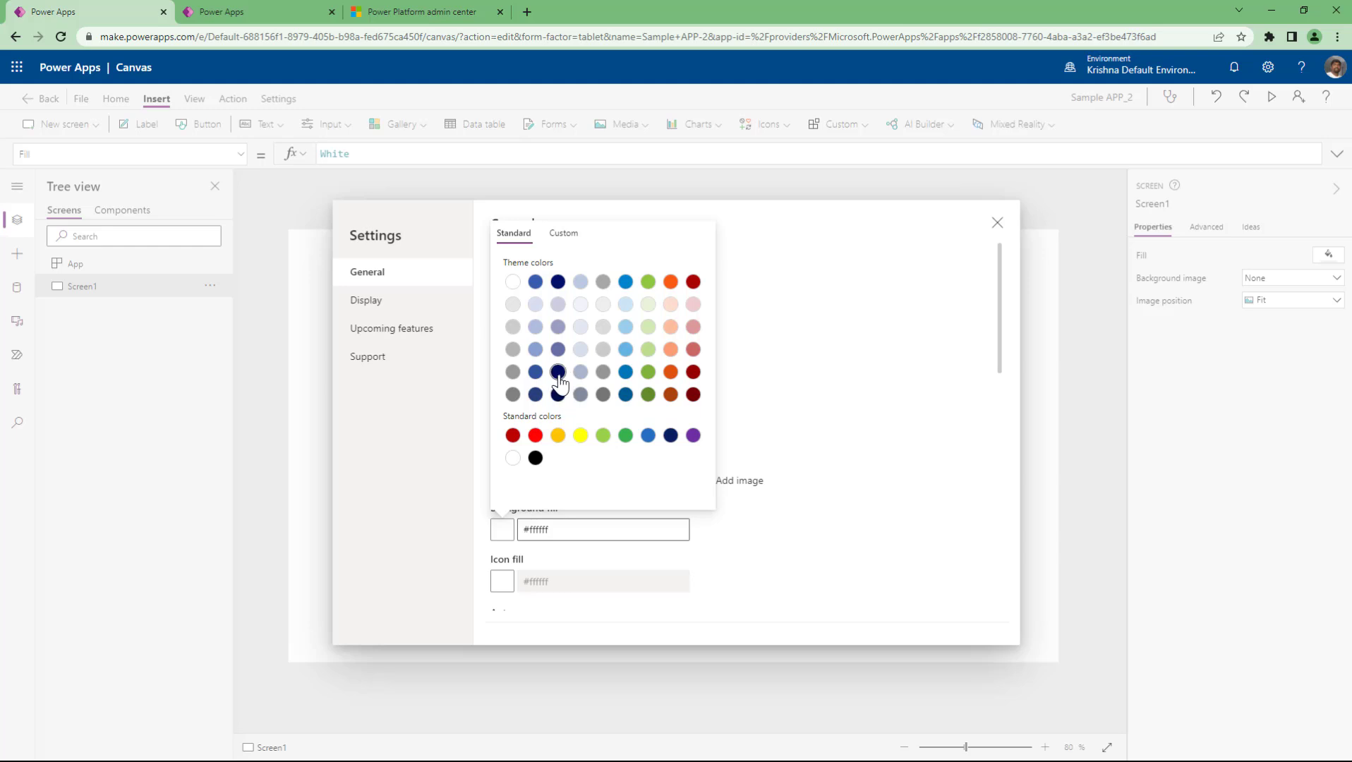
left_click(558, 371)
left_click(800, 559)
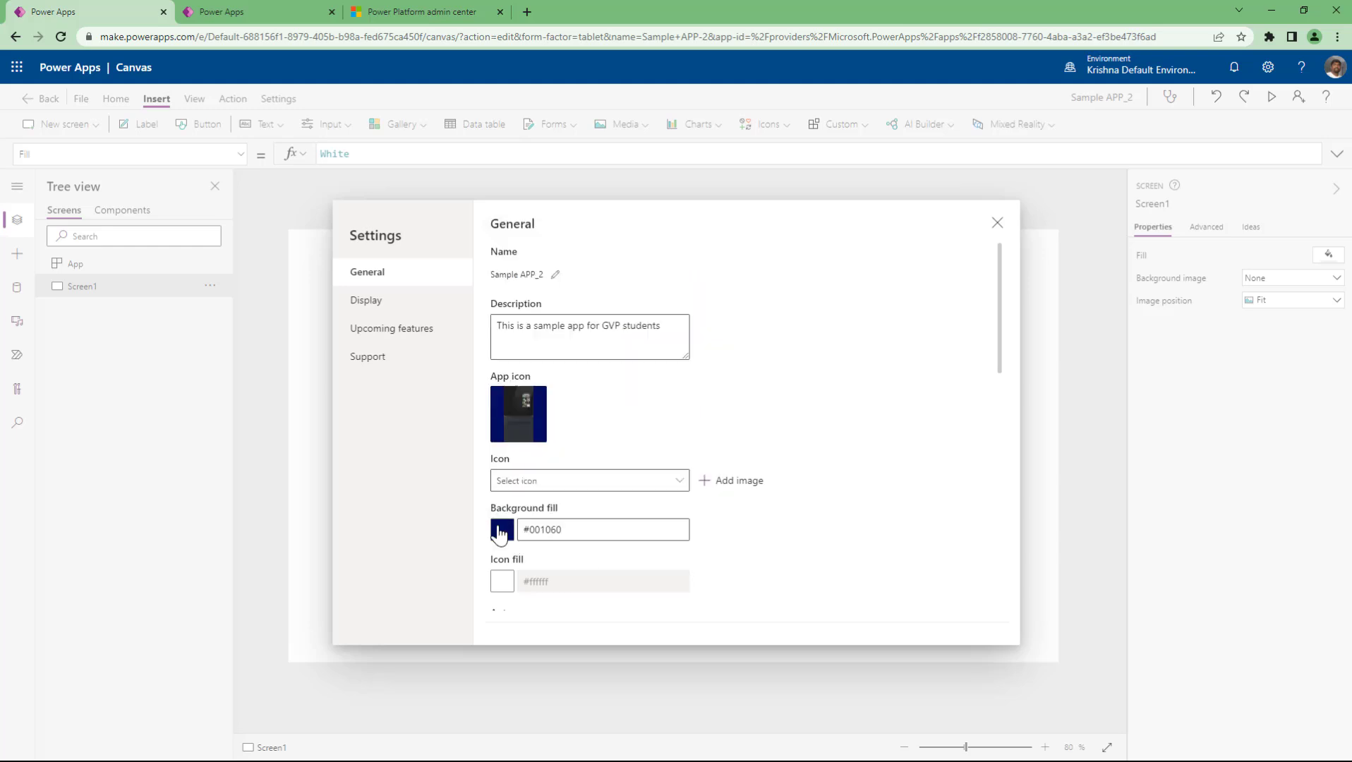
left_click(502, 531)
left_click(512, 281)
left_click(818, 542)
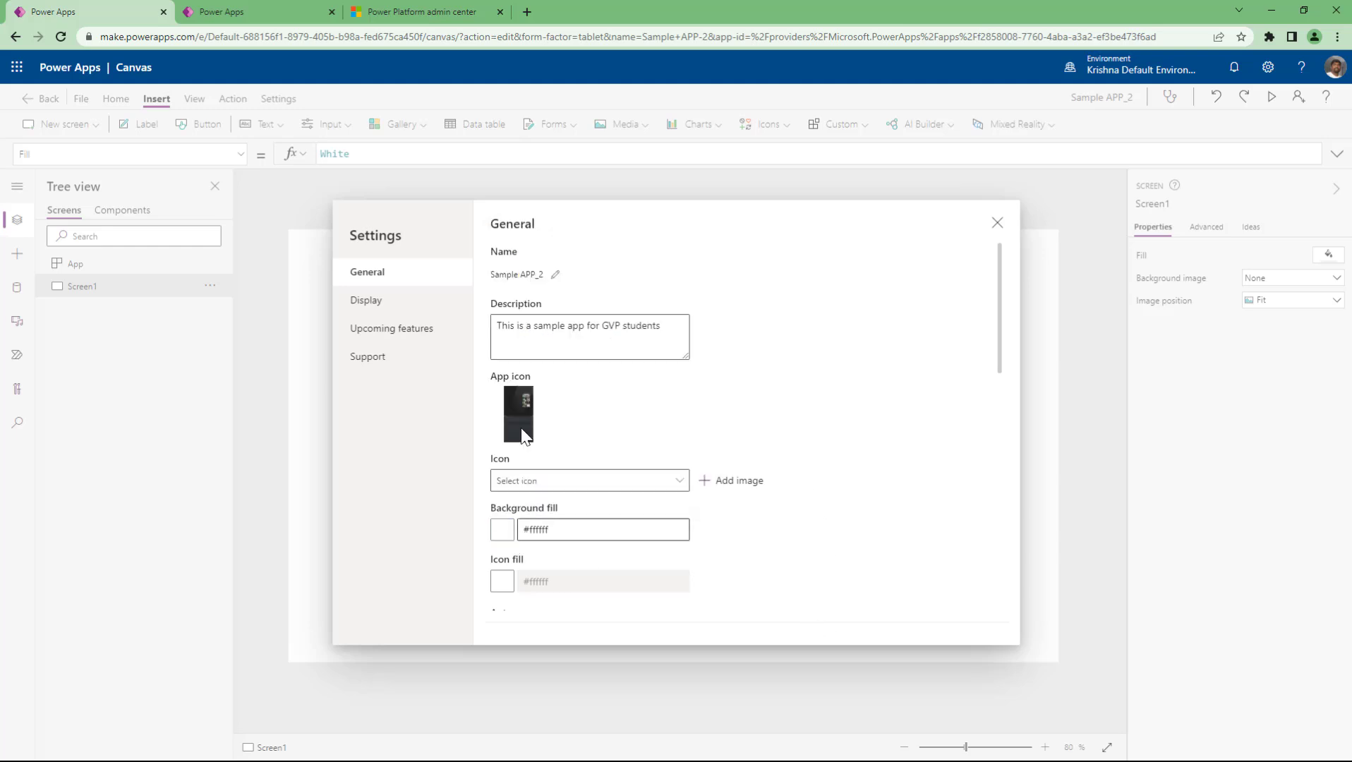
left_click(221, 11)
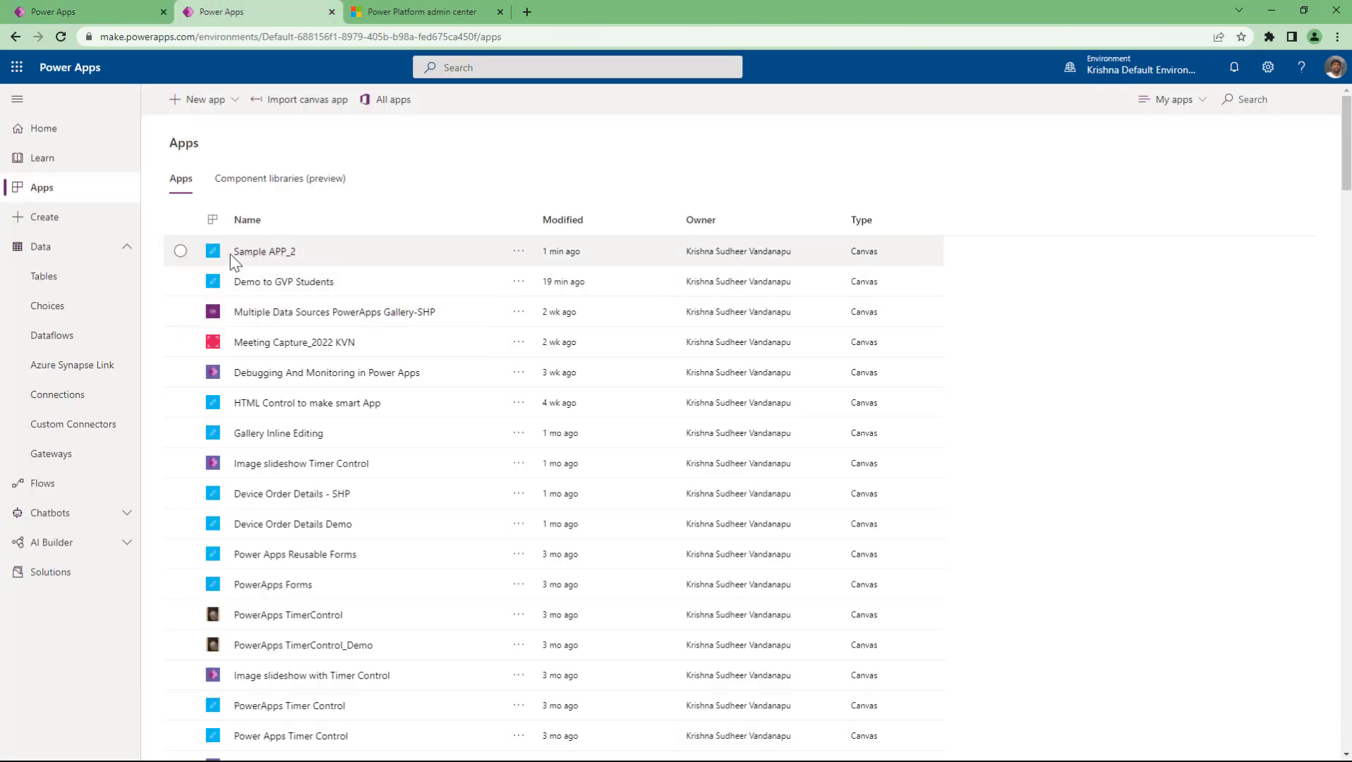
left_click(84, 4)
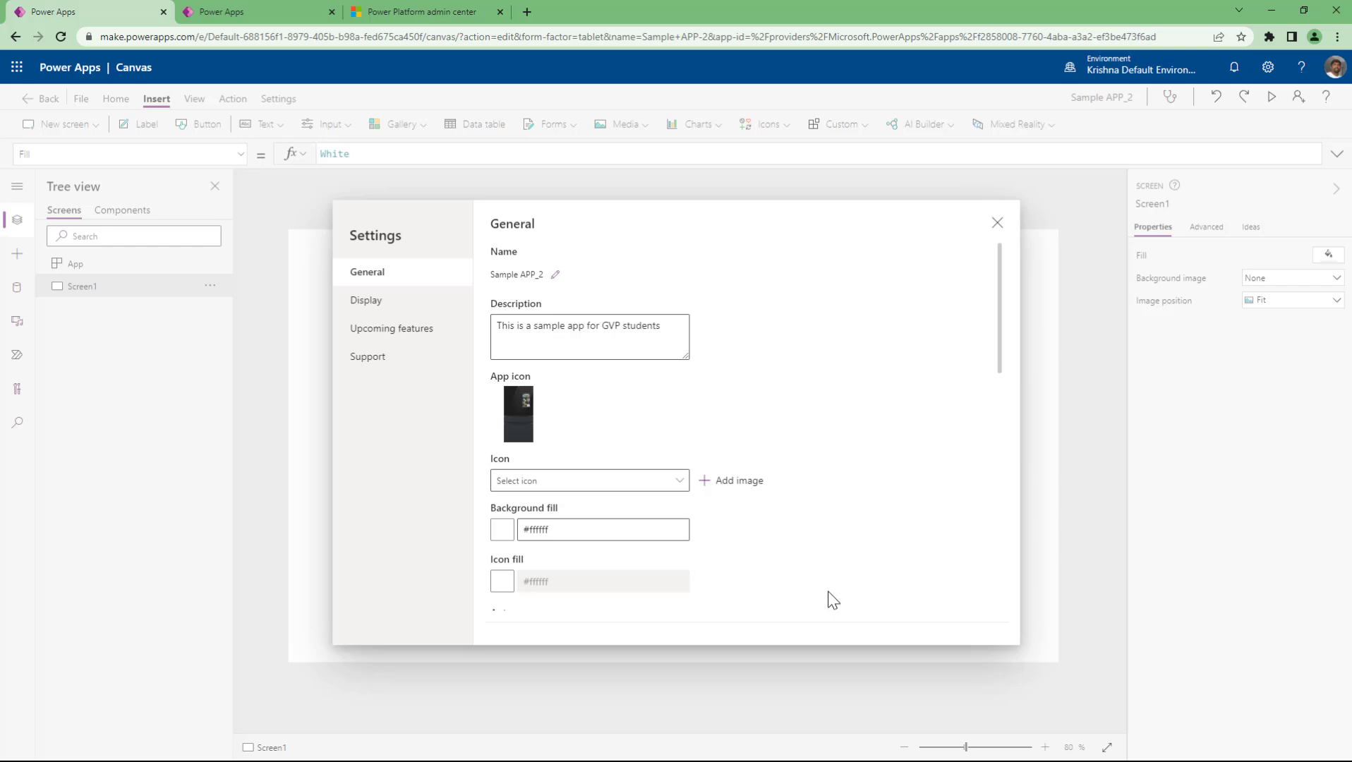
Step: Switch Auto save off and back on in the general app settings
scroll(834, 601, "down", 4)
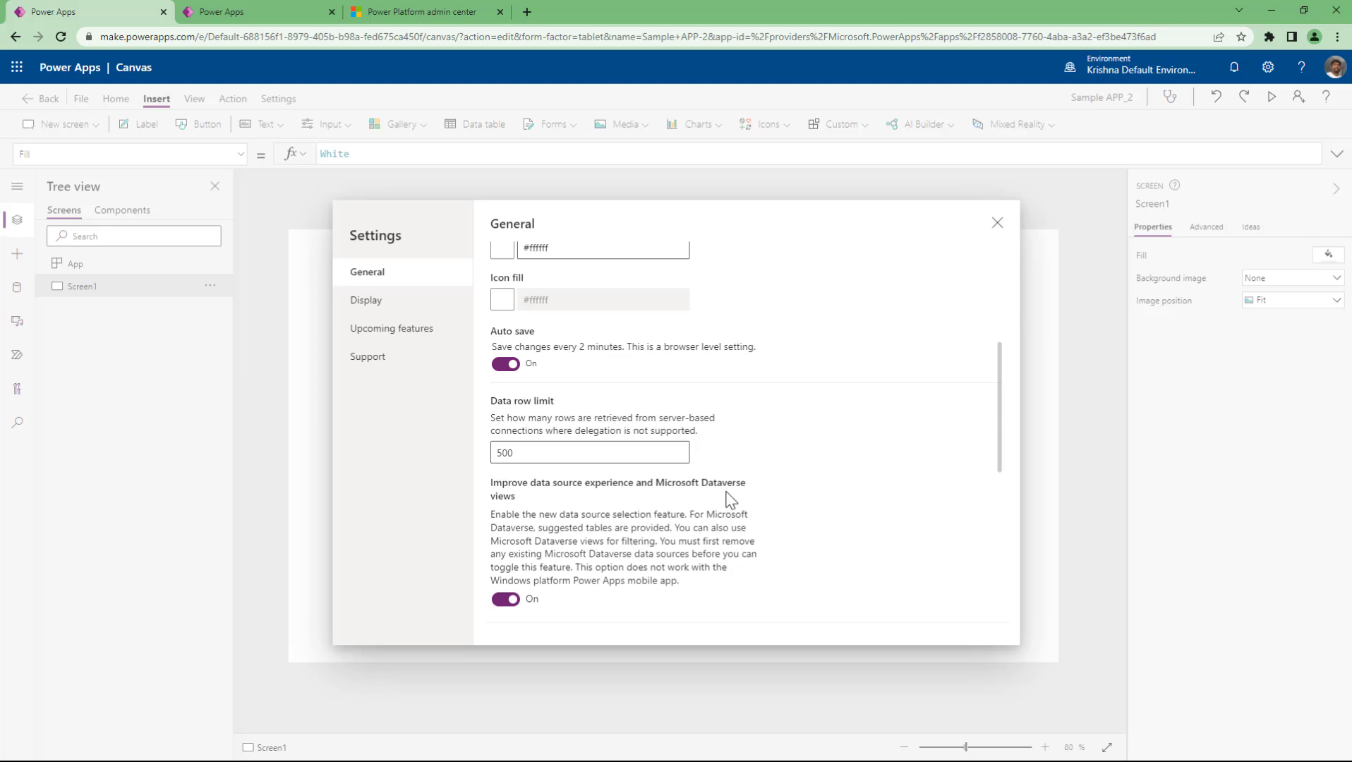
left_click(503, 369)
left_click(504, 369)
scroll(625, 365, "down", 1)
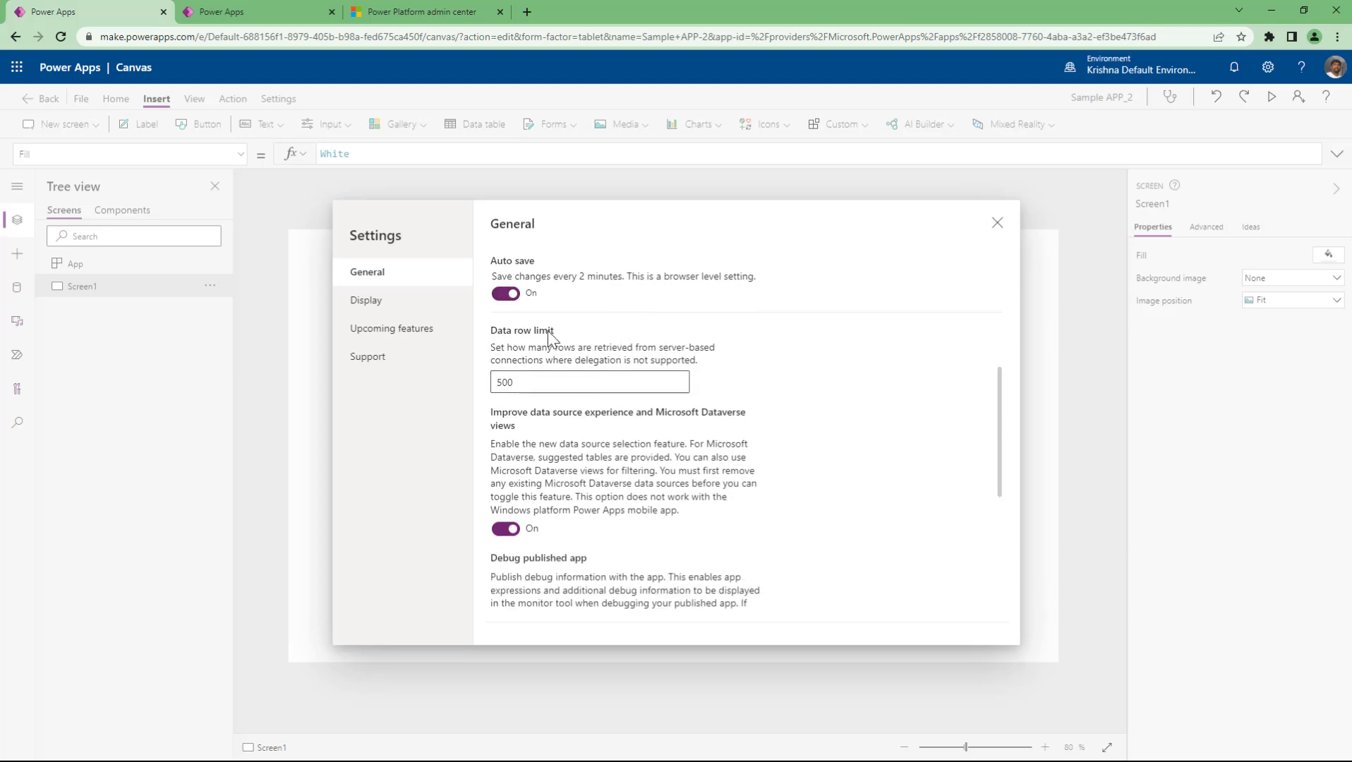
Step: Try a data row limit of 2001 and set the limit back to 500
left_click(541, 382)
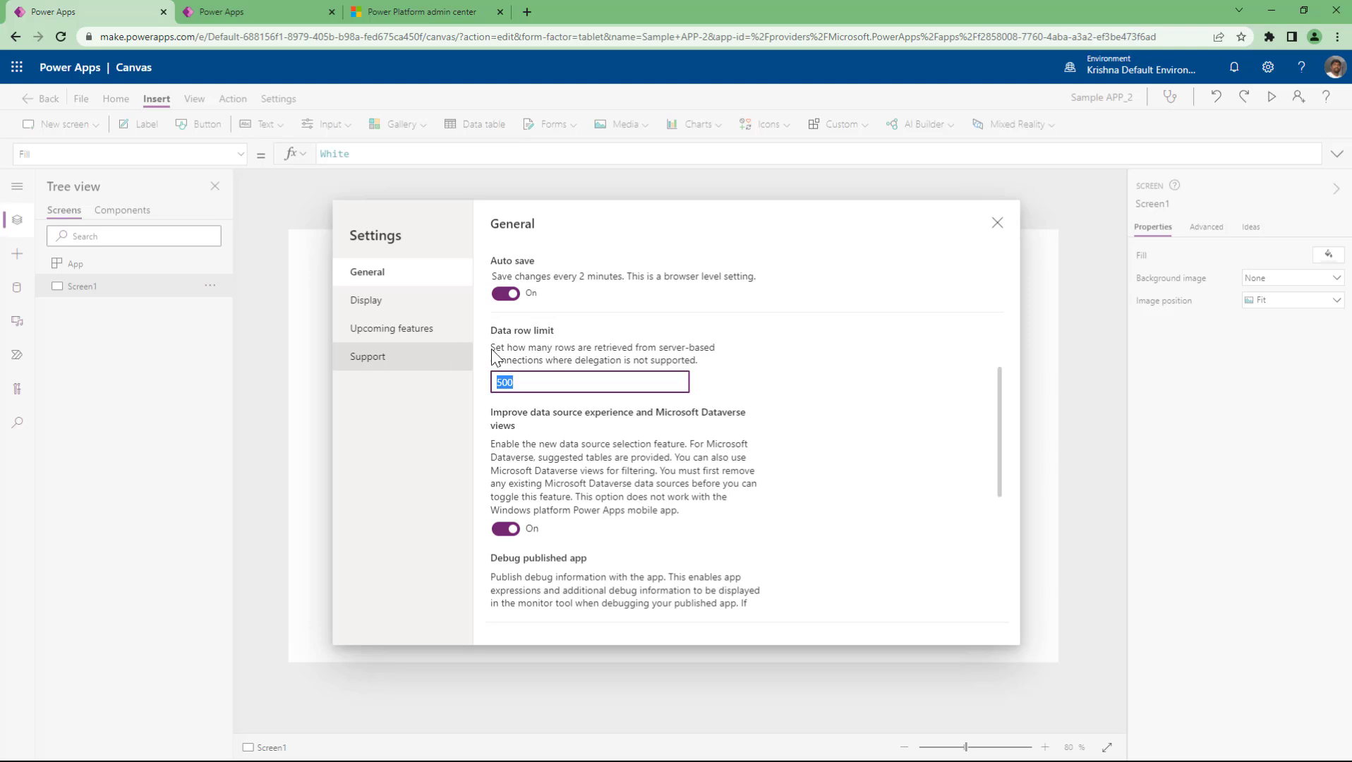
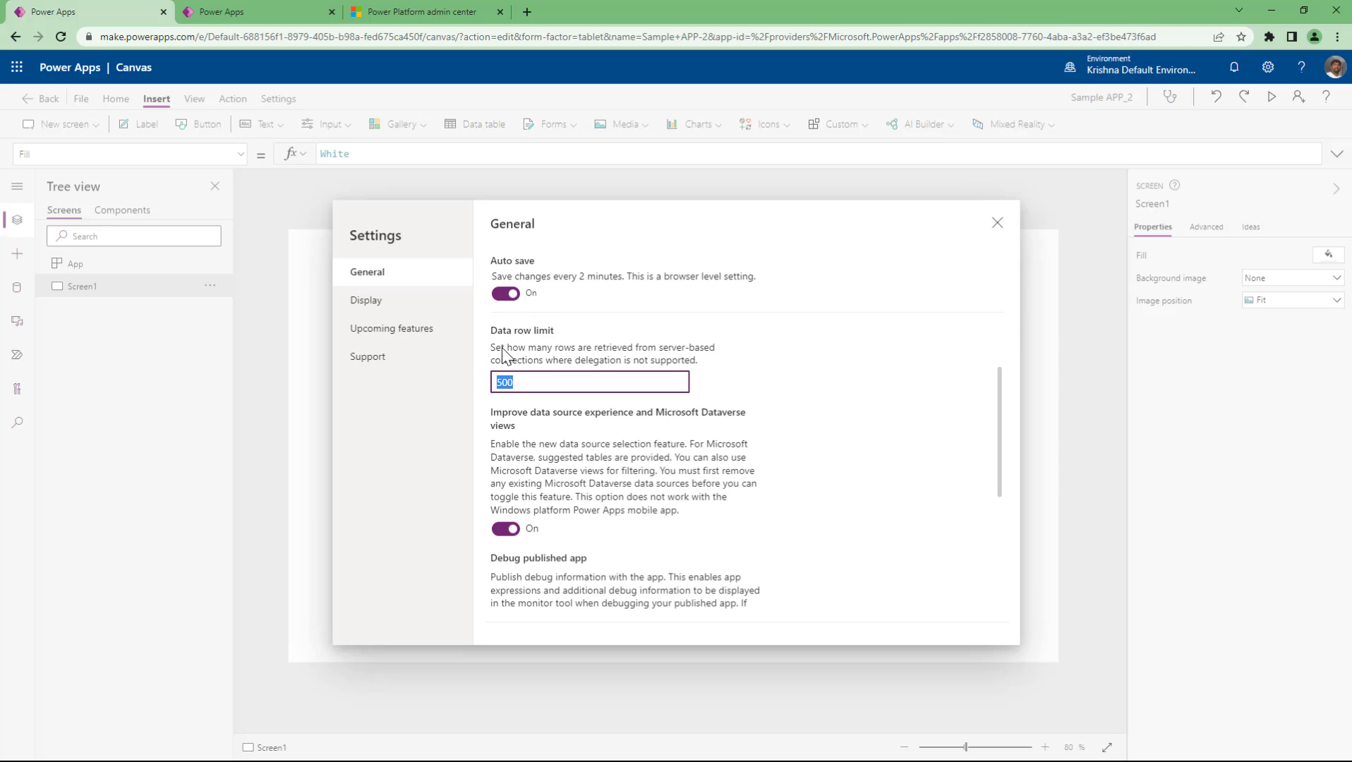
type("2001")
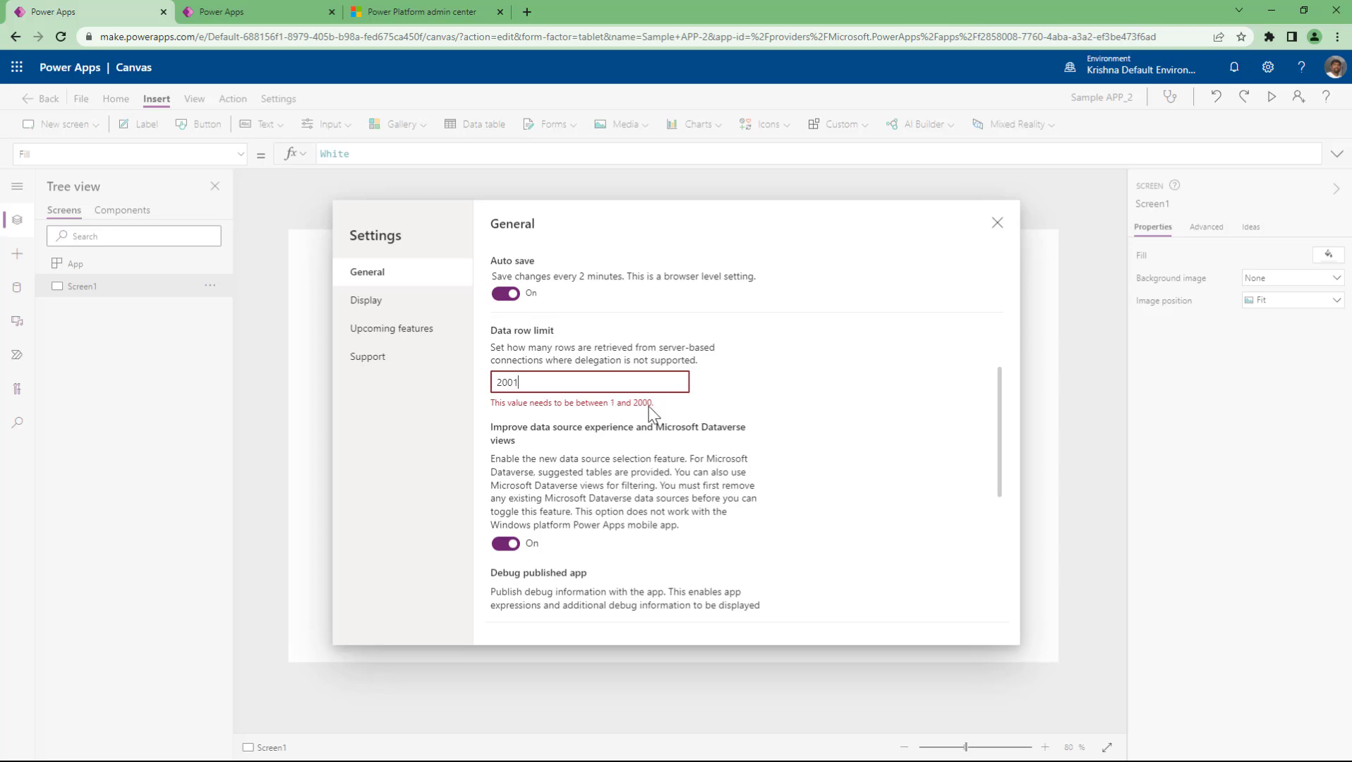
double_click(489, 383)
type("500")
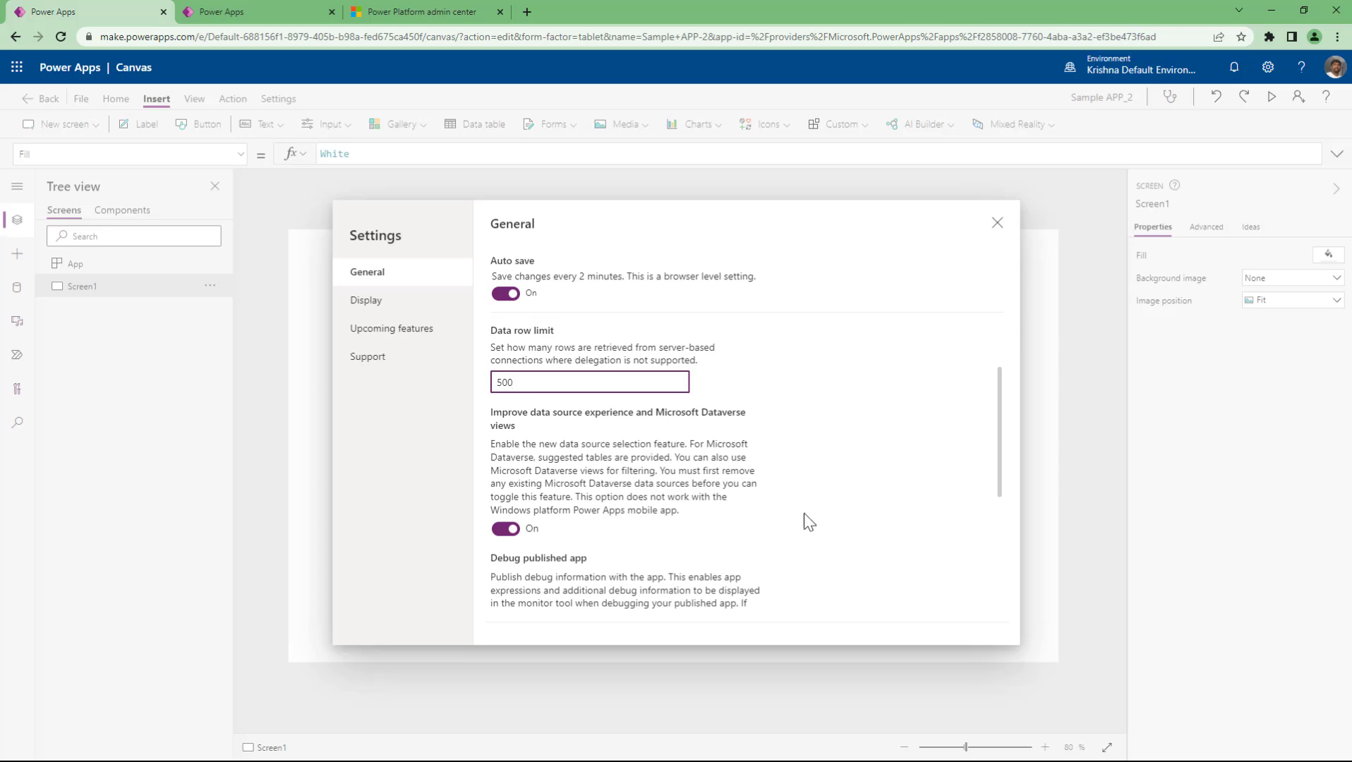
Step: Review the remaining general settings, from the data row limit down to Enable App.OnStart property
scroll(802, 518, "down", 1)
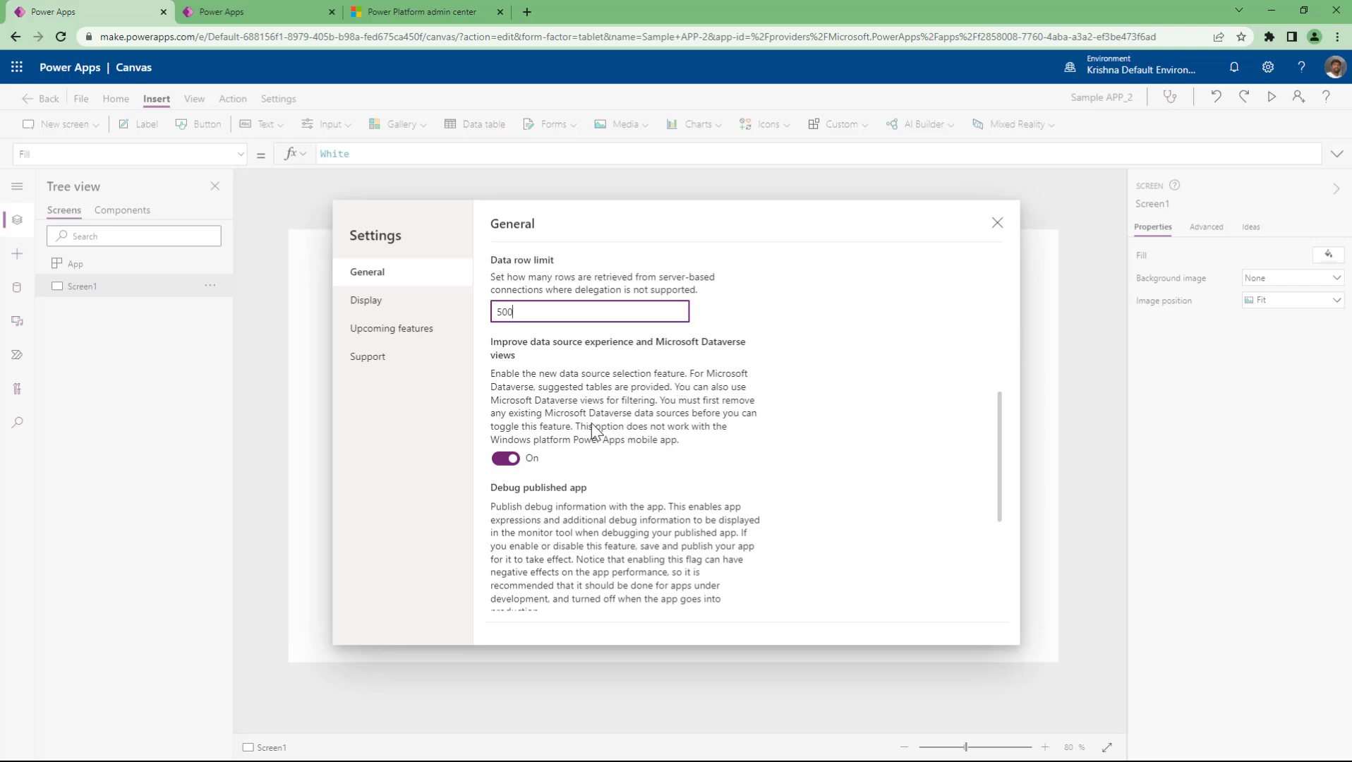
scroll(591, 423, "down", 2)
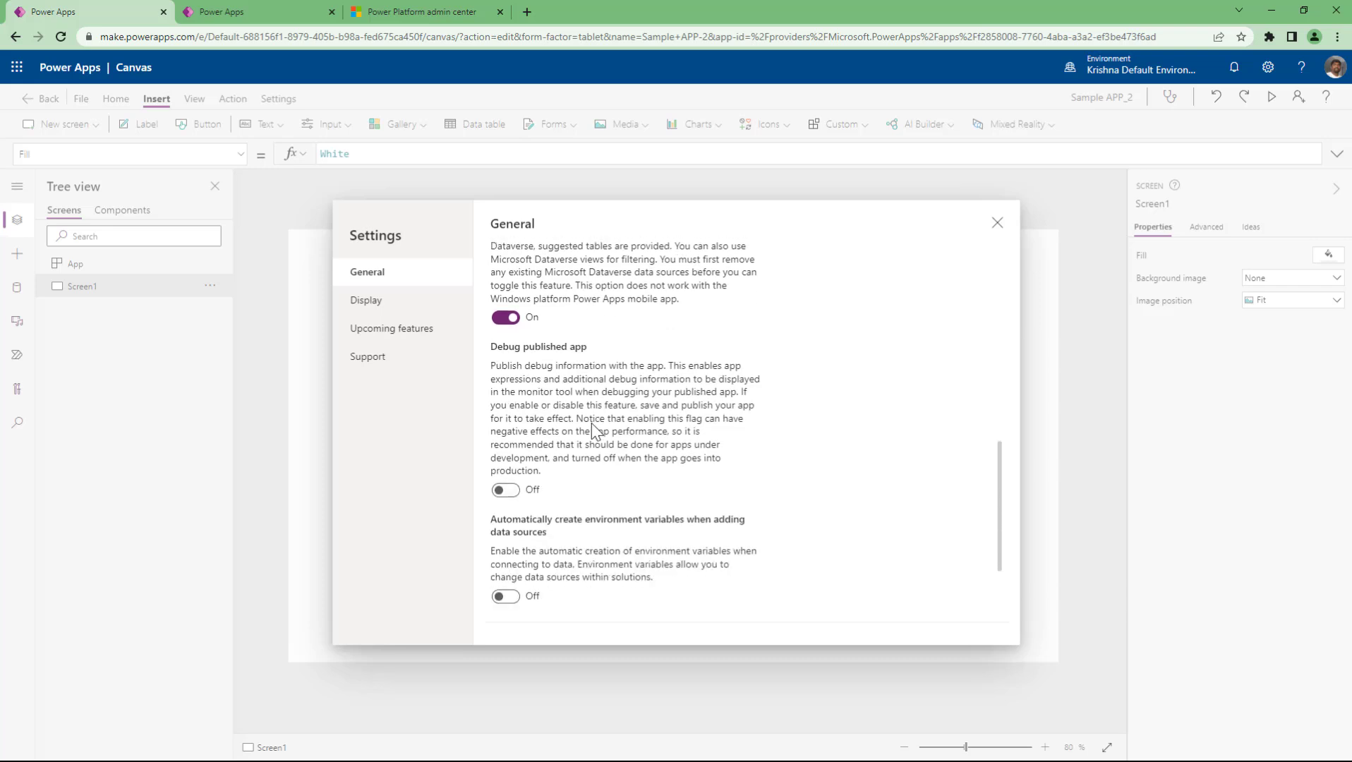
scroll(592, 422, "up", 1)
scroll(631, 423, "down", 2)
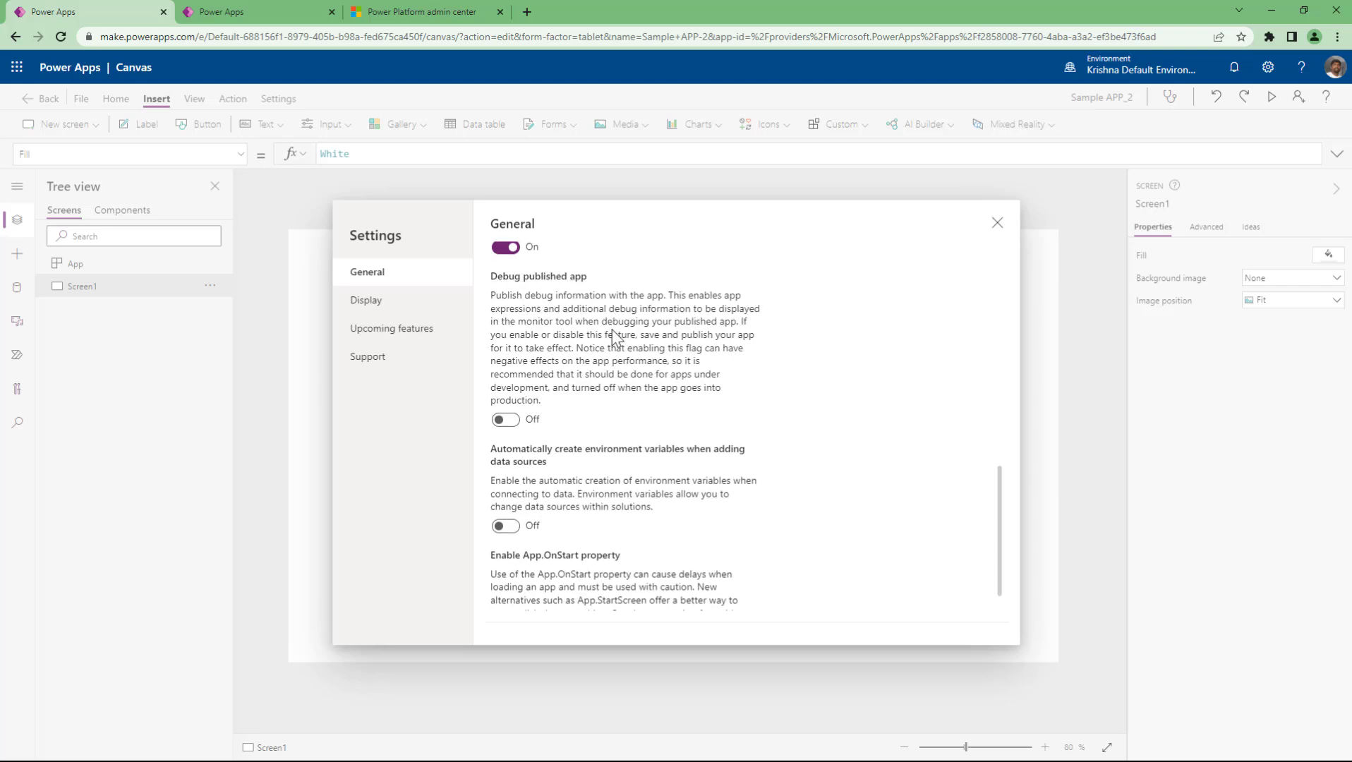
scroll(660, 546, "down", 1)
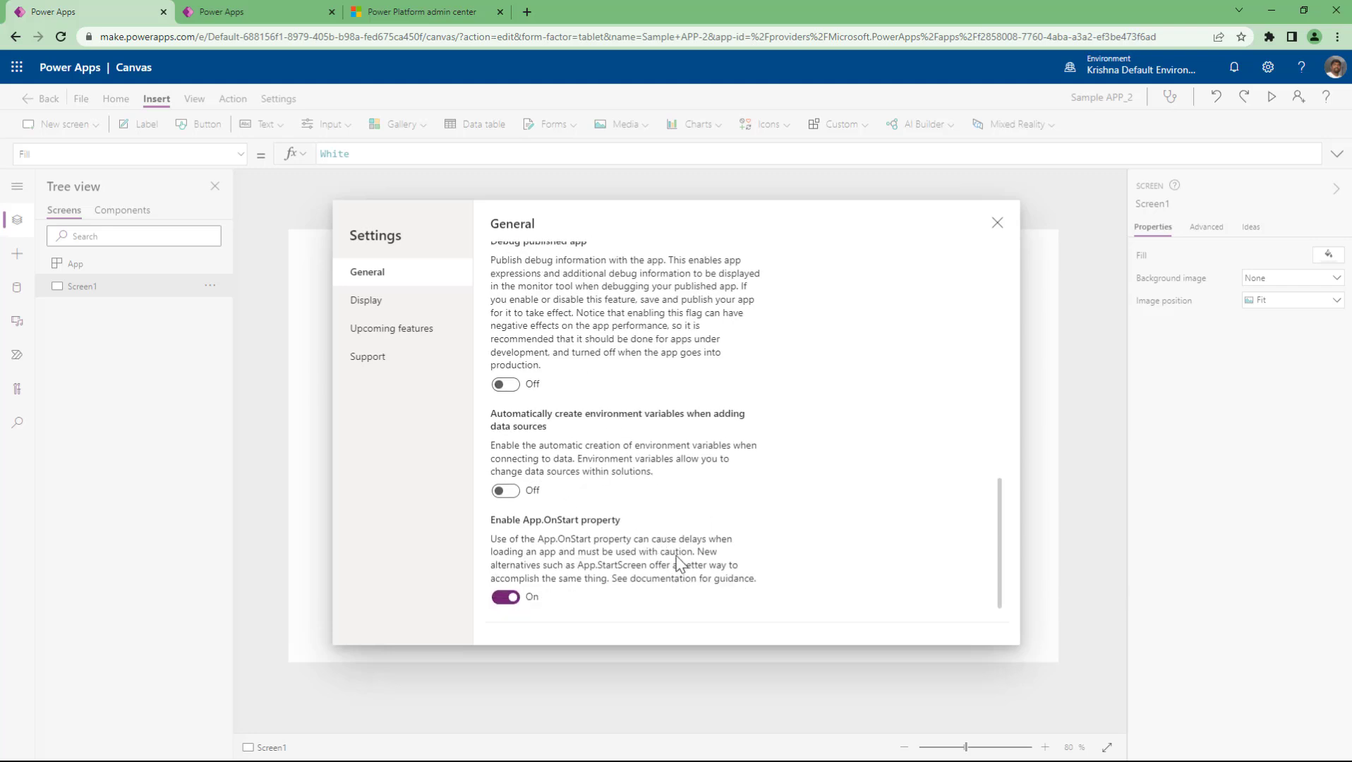
Step: Examine the orientation choices in the display settings of Sample APP_2
left_click(377, 311)
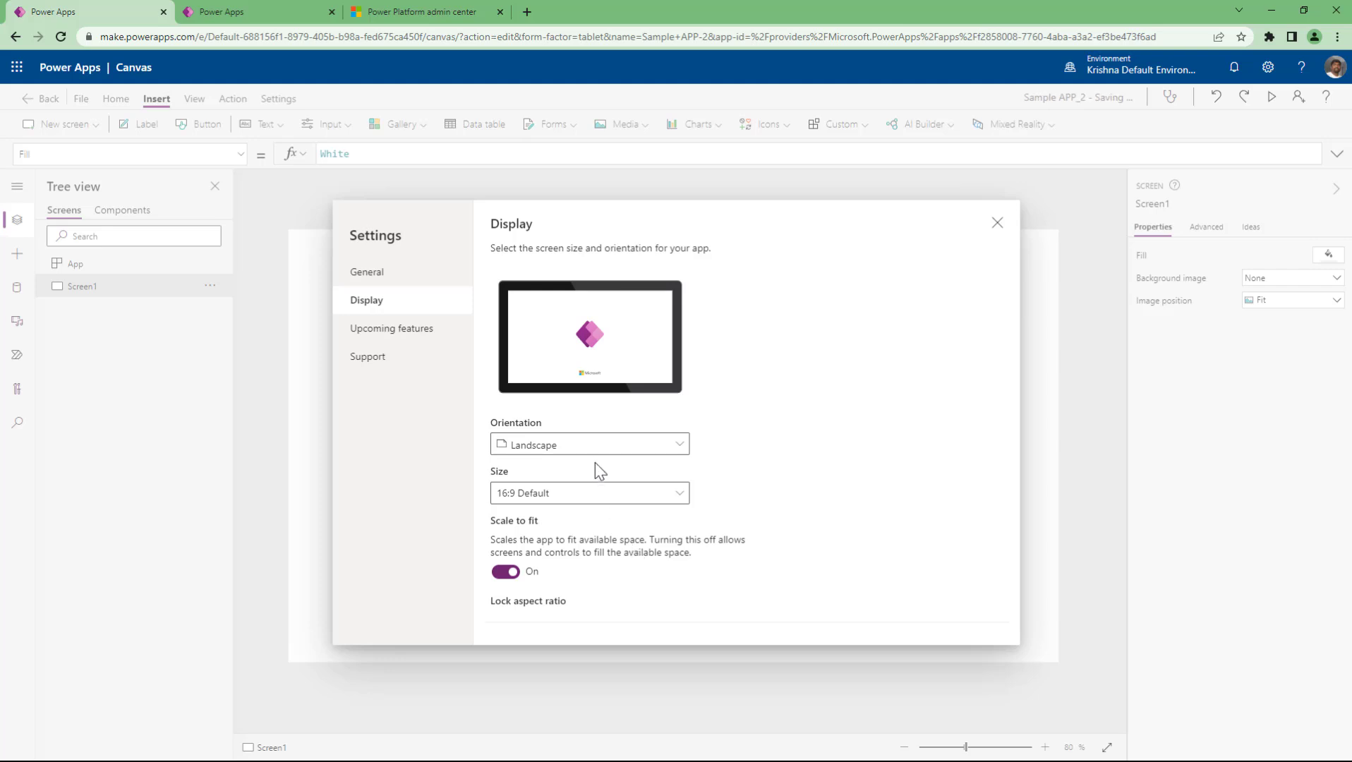
left_click(595, 450)
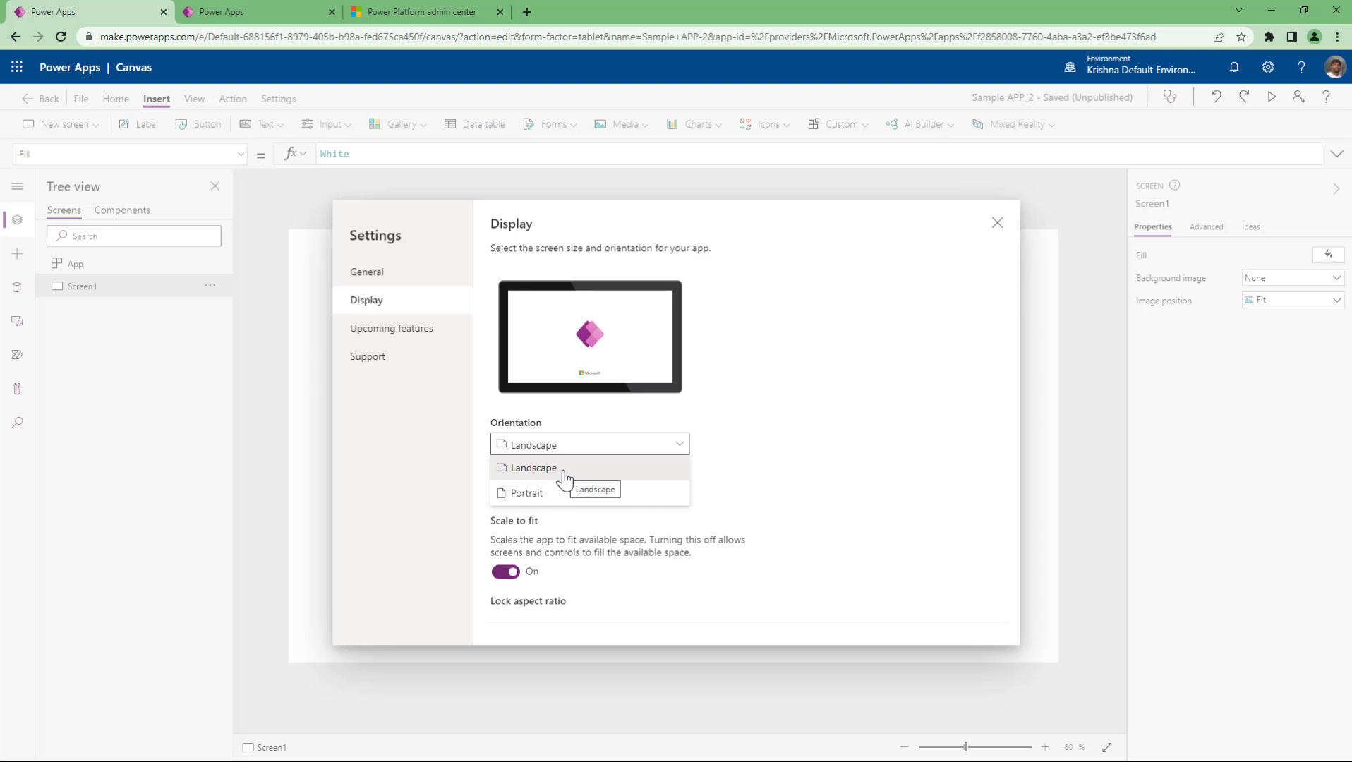
left_click(901, 449)
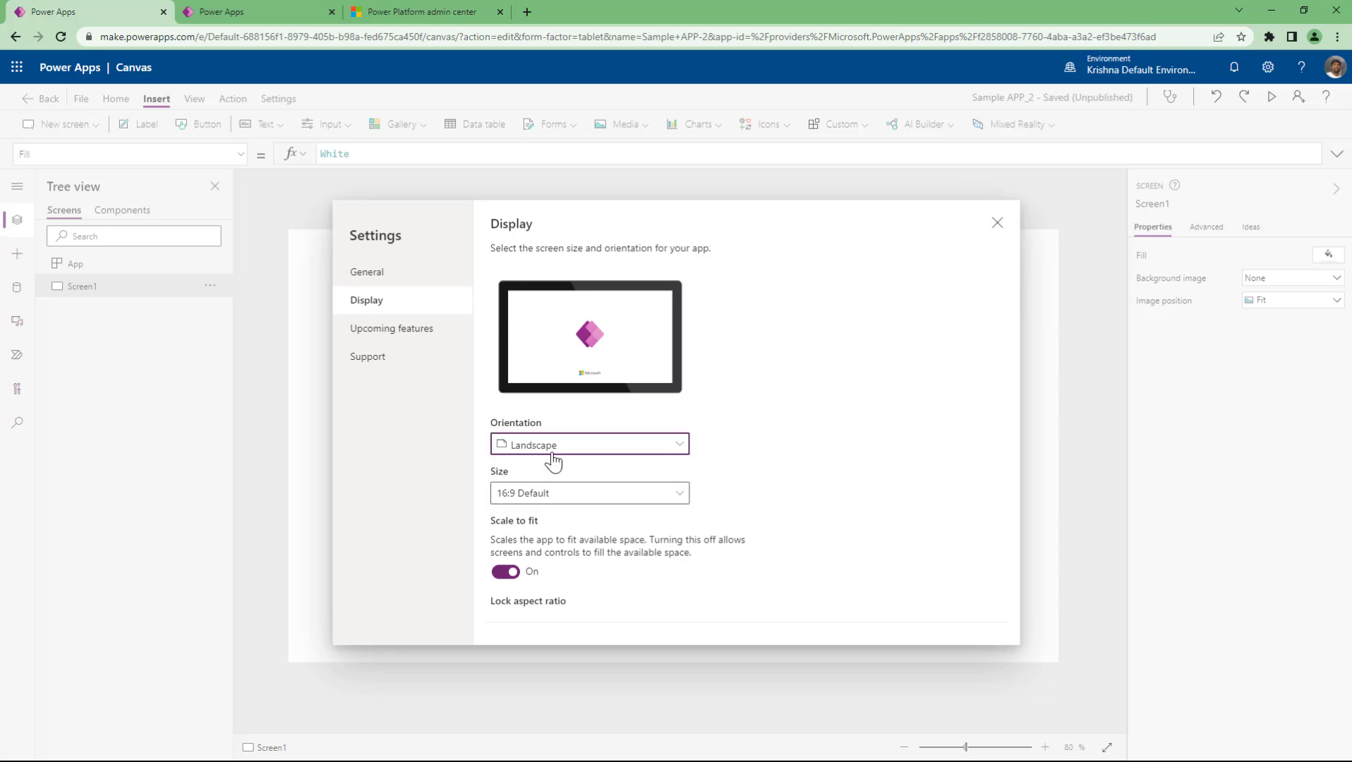
left_click(555, 455)
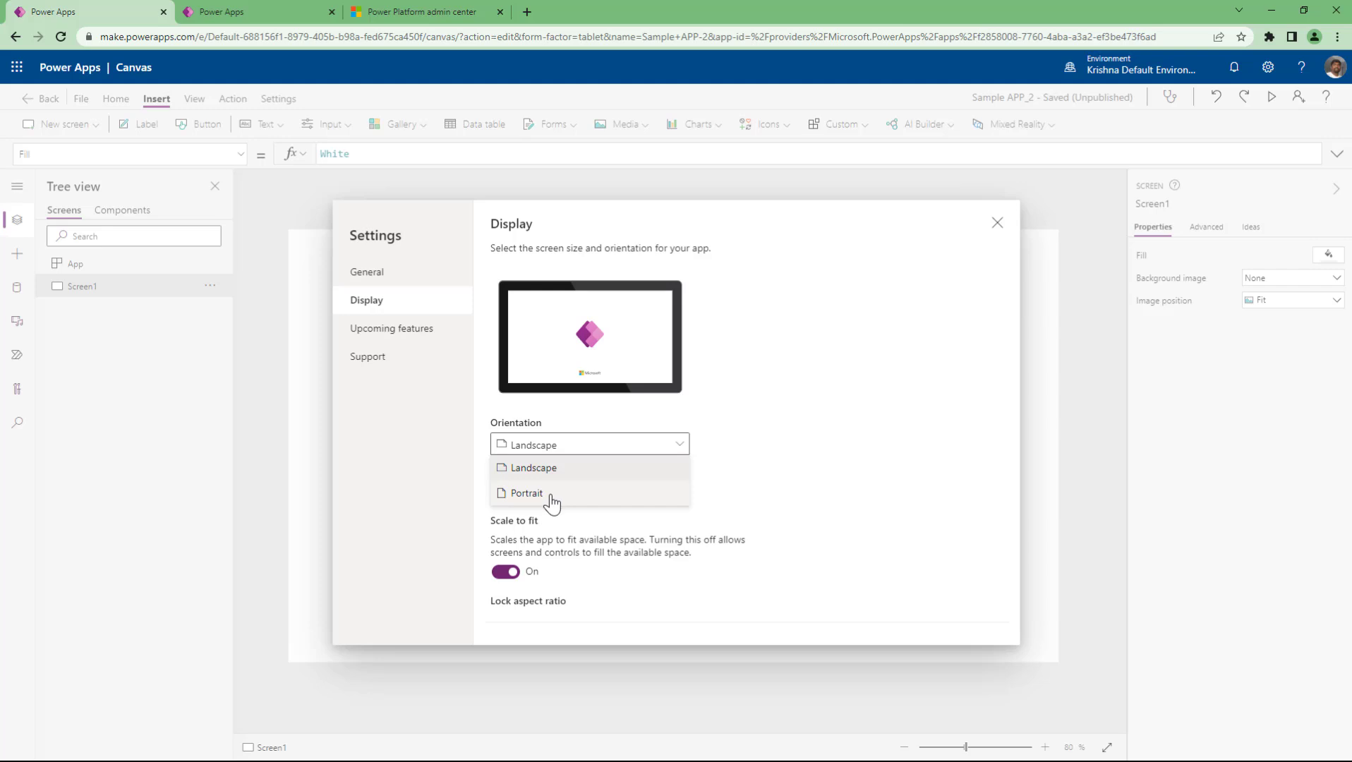
left_click(888, 436)
Step: Create a blank canvas app named Sample APP_3 in Phone format from the Apps list
left_click(243, 10)
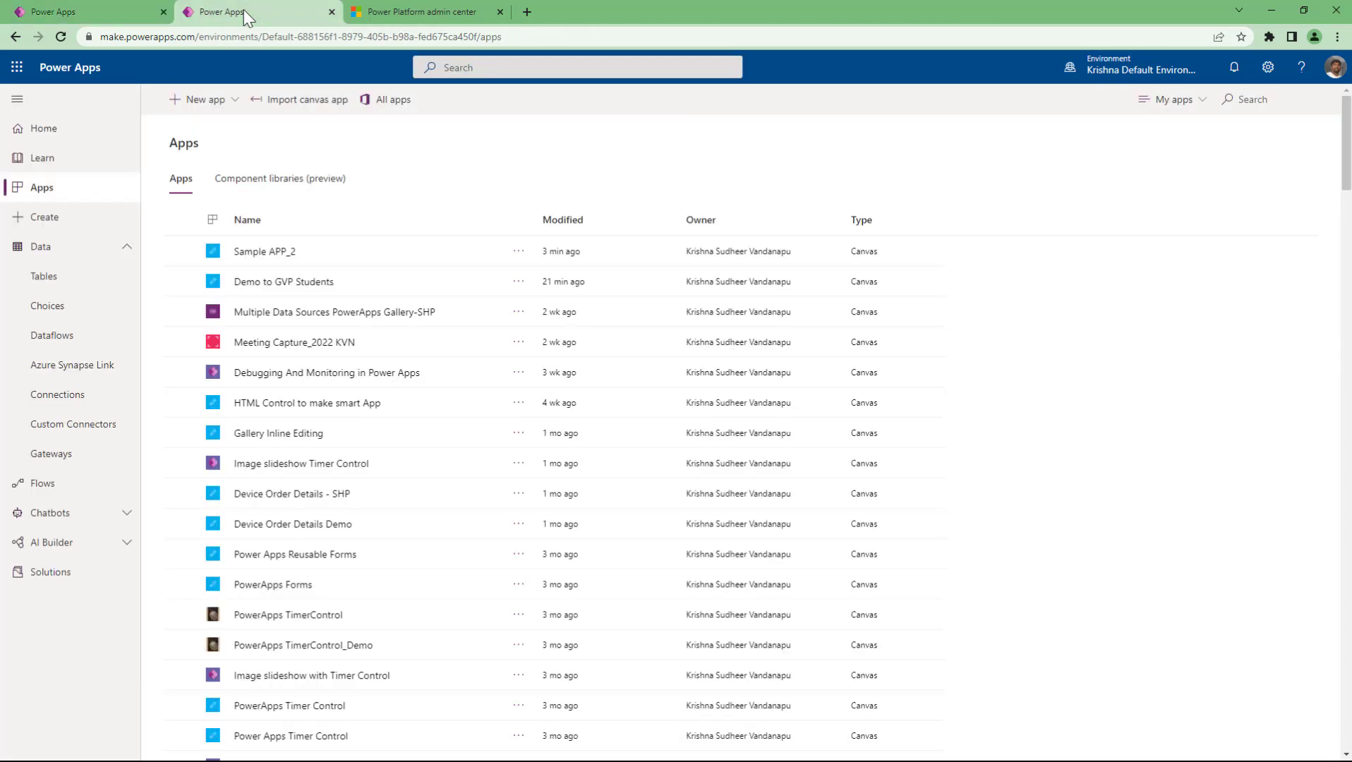
left_click(212, 100)
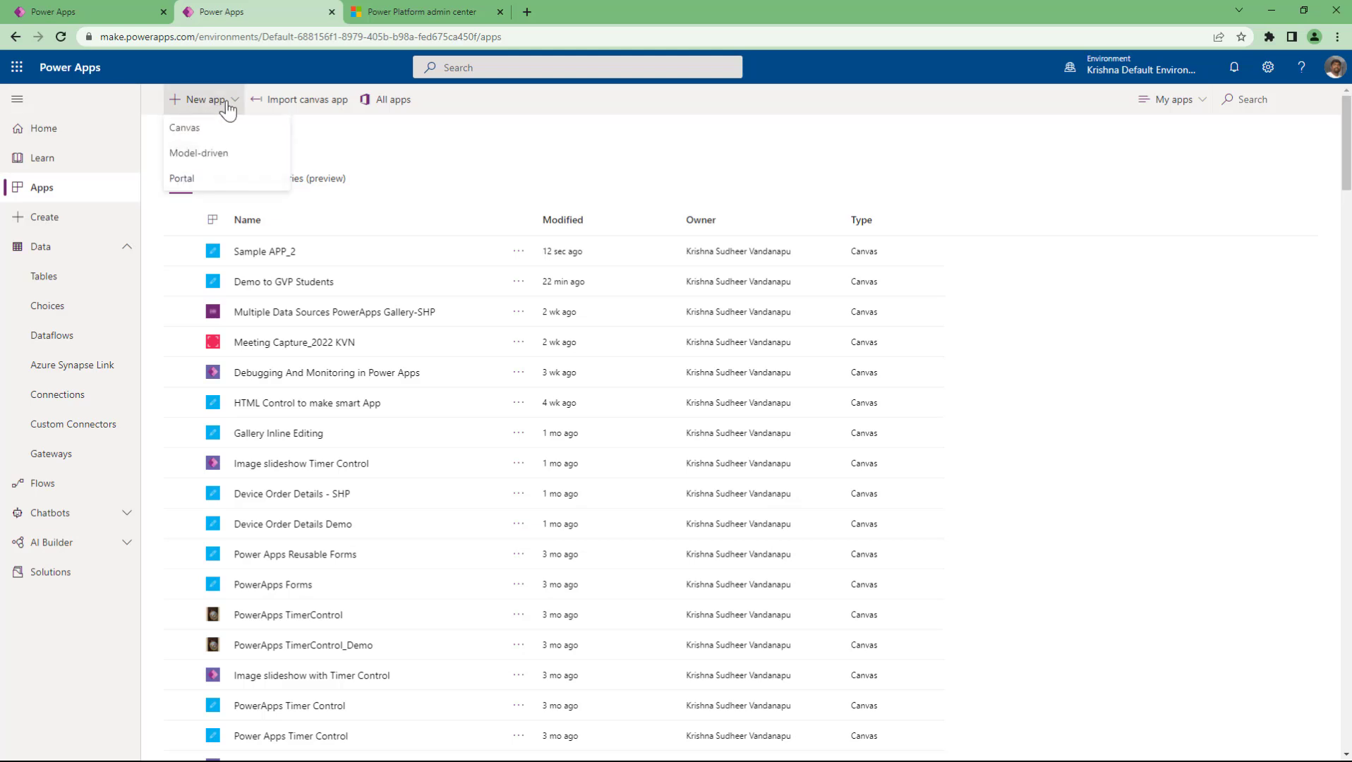
left_click(189, 130)
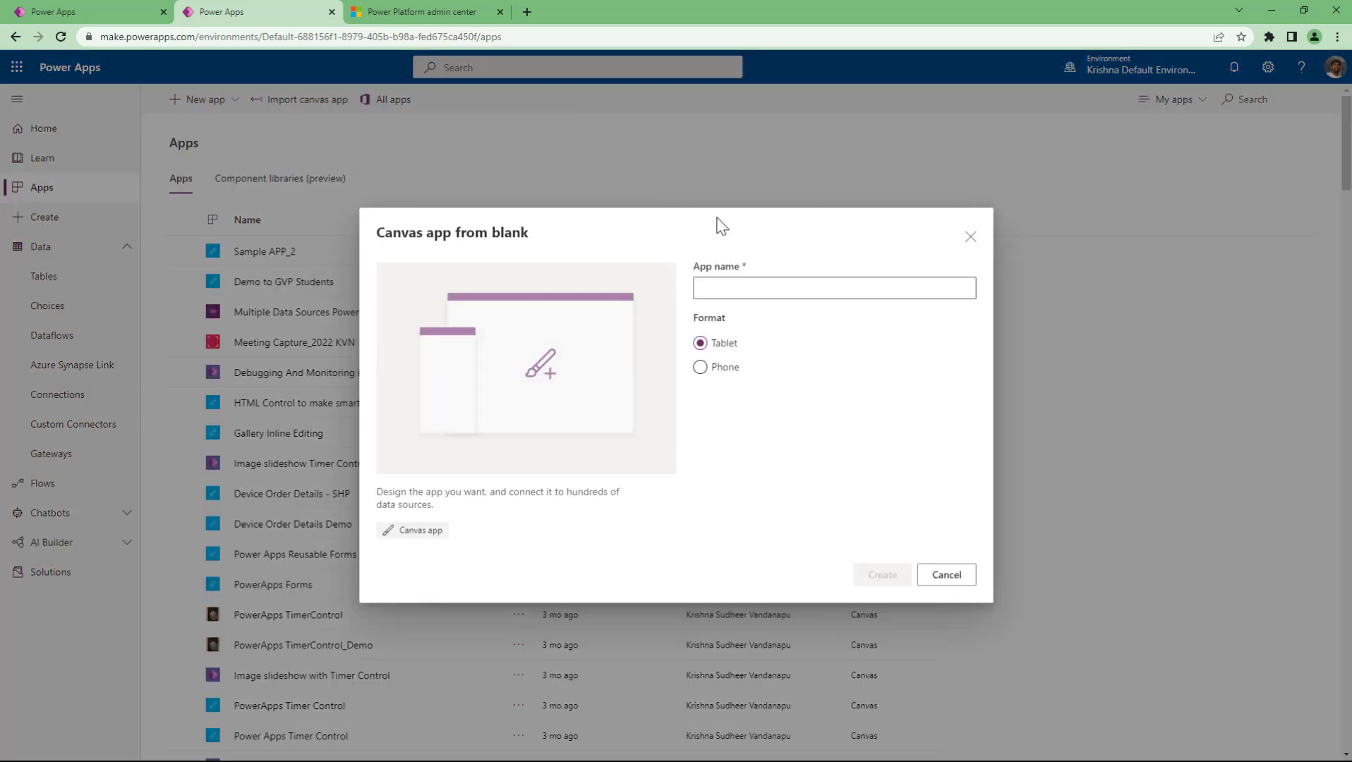
left_click(716, 374)
left_click(754, 281)
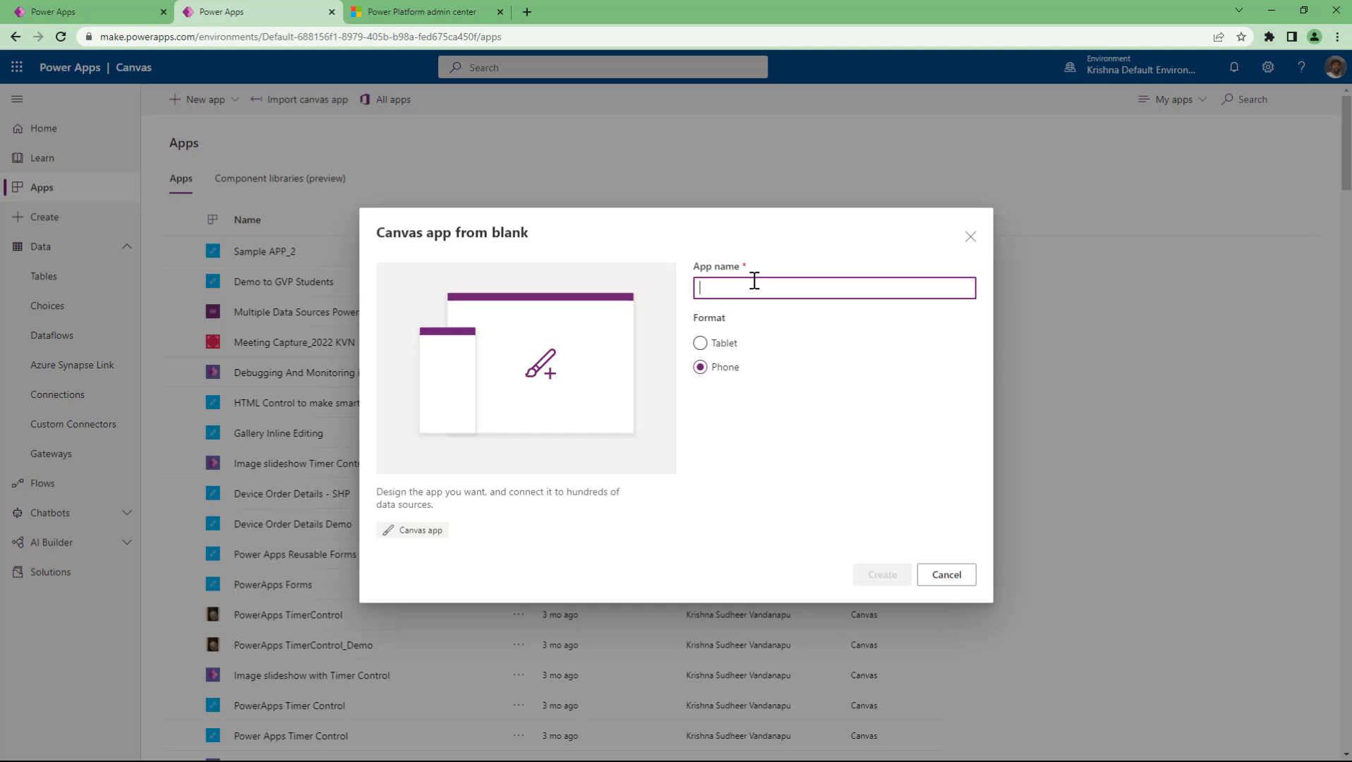
type("Sample ")
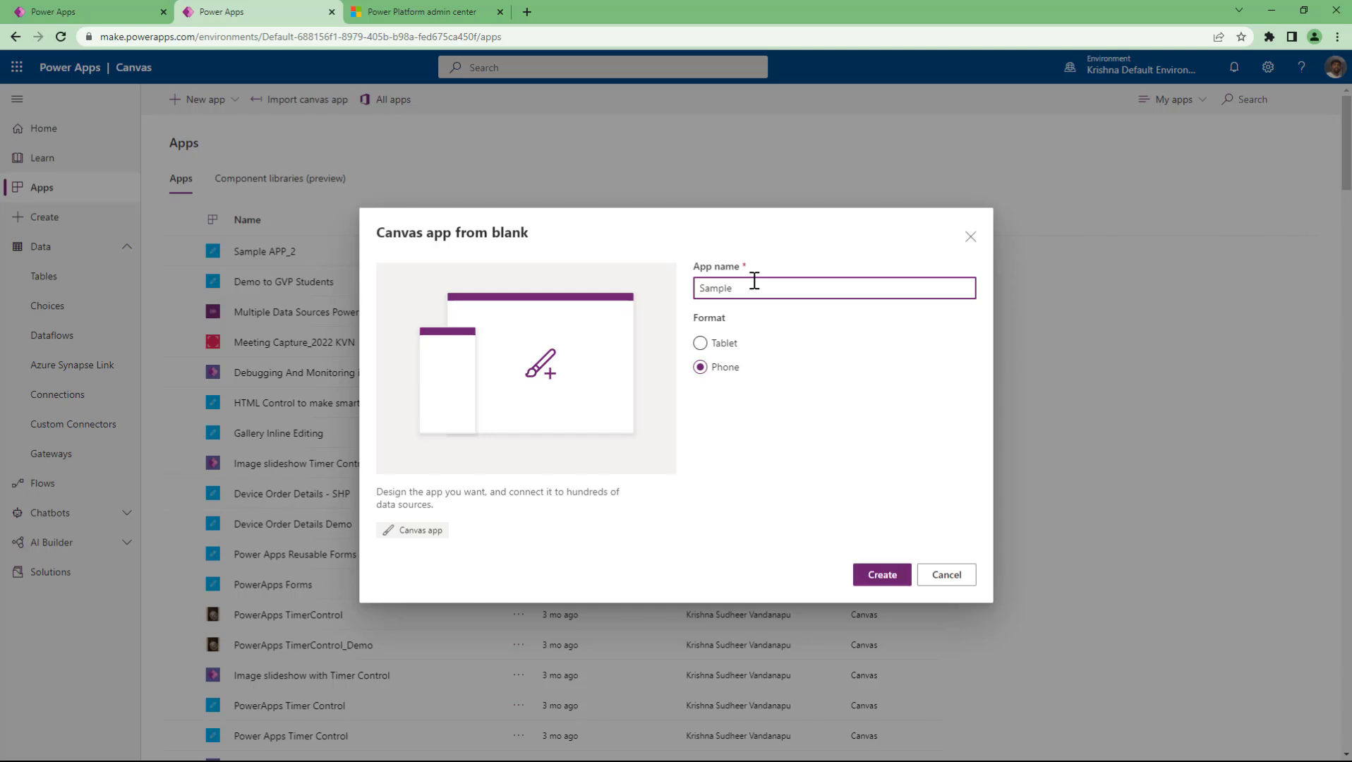
type("APP")
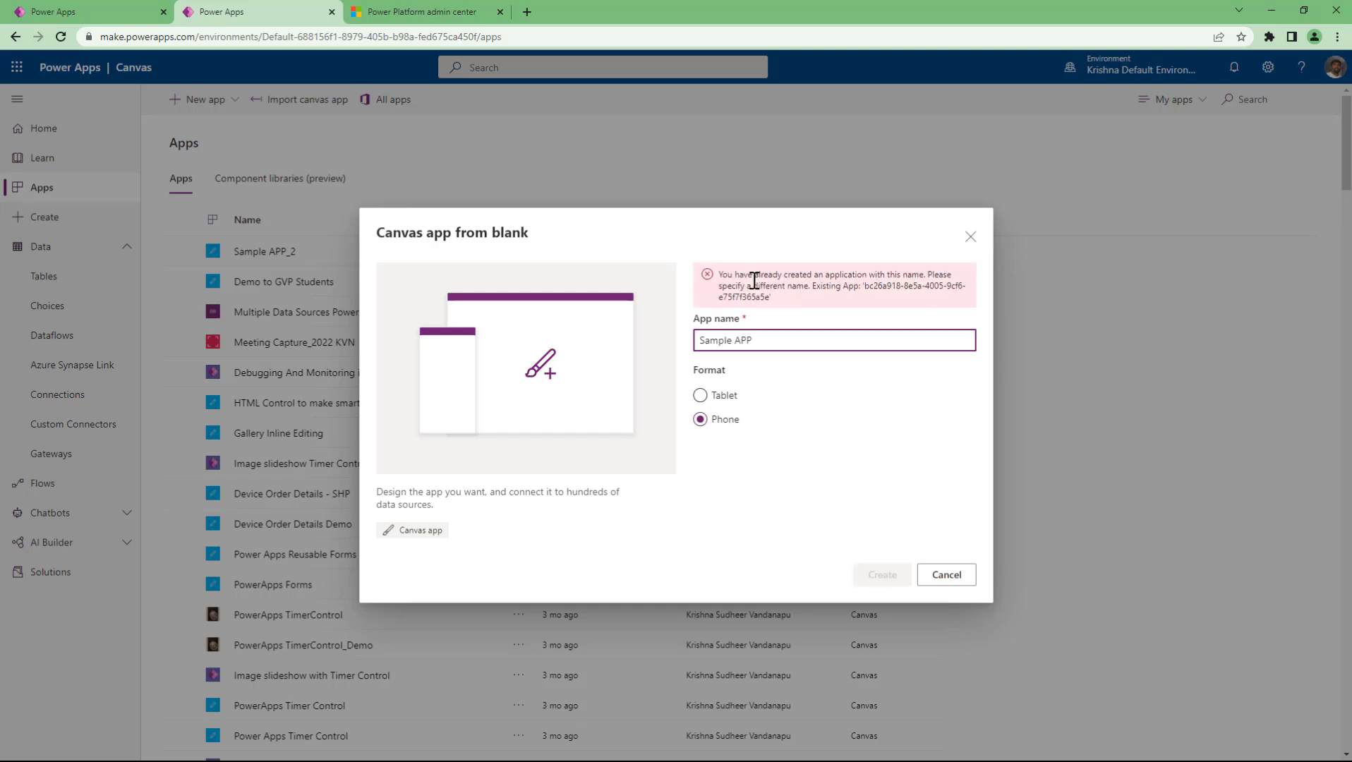
type("_3")
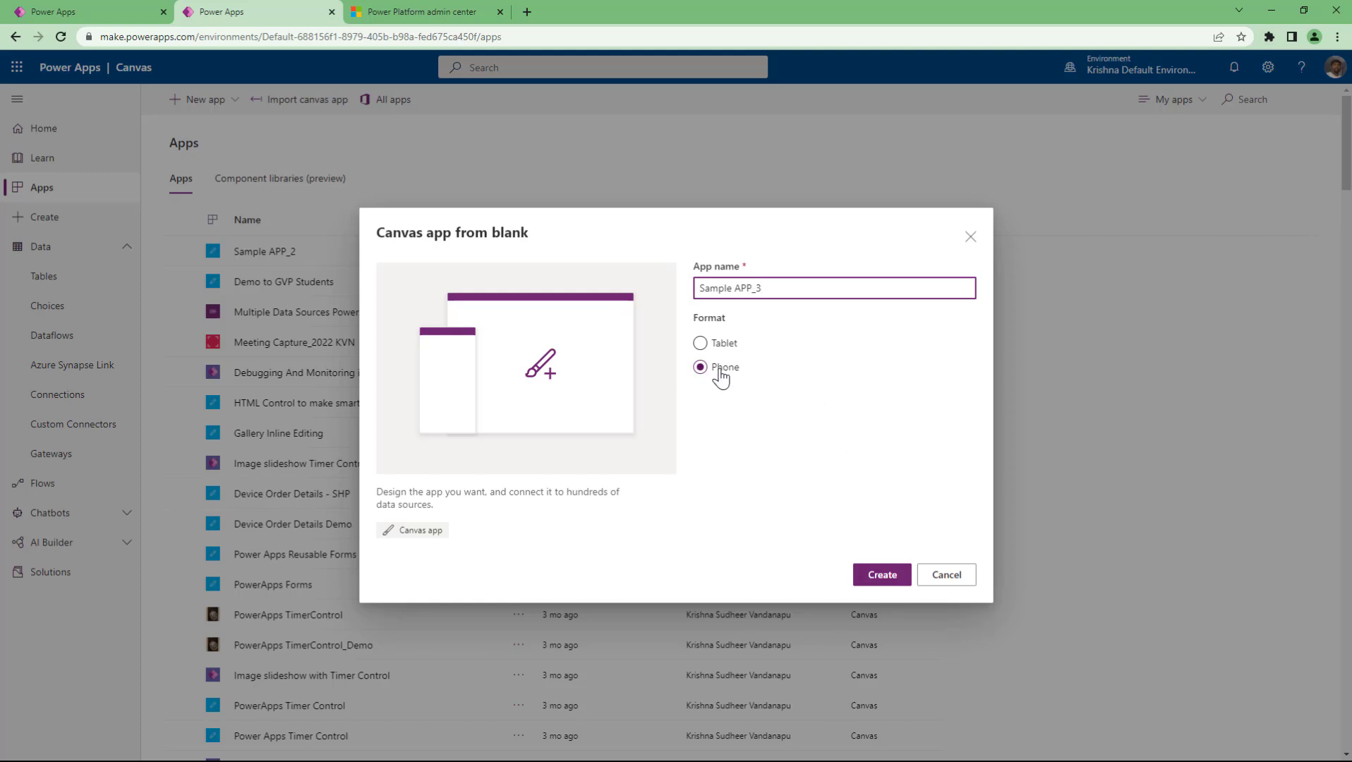
left_click(885, 575)
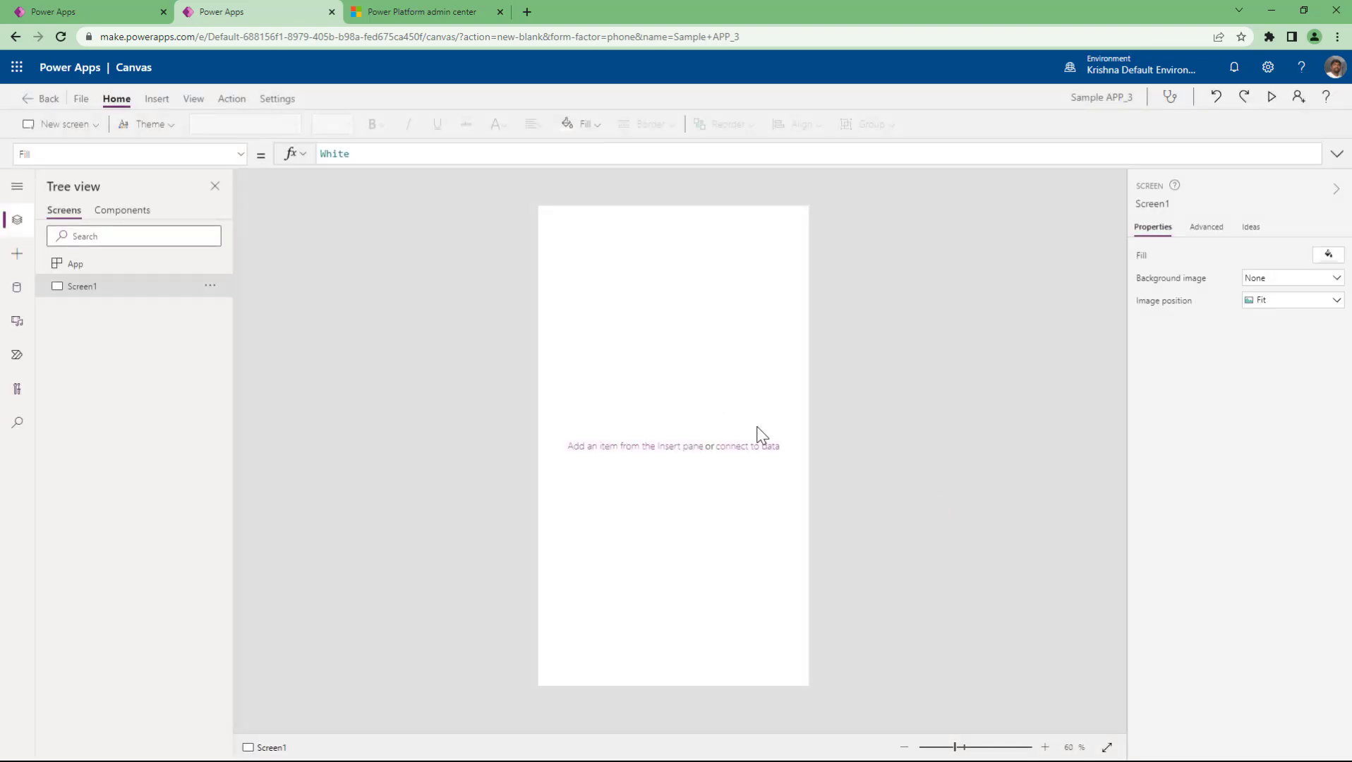
Step: Compare the blank screens of Sample APP_3 and Sample APP_2, and show the display settings of Sample APP_3
left_click(285, 103)
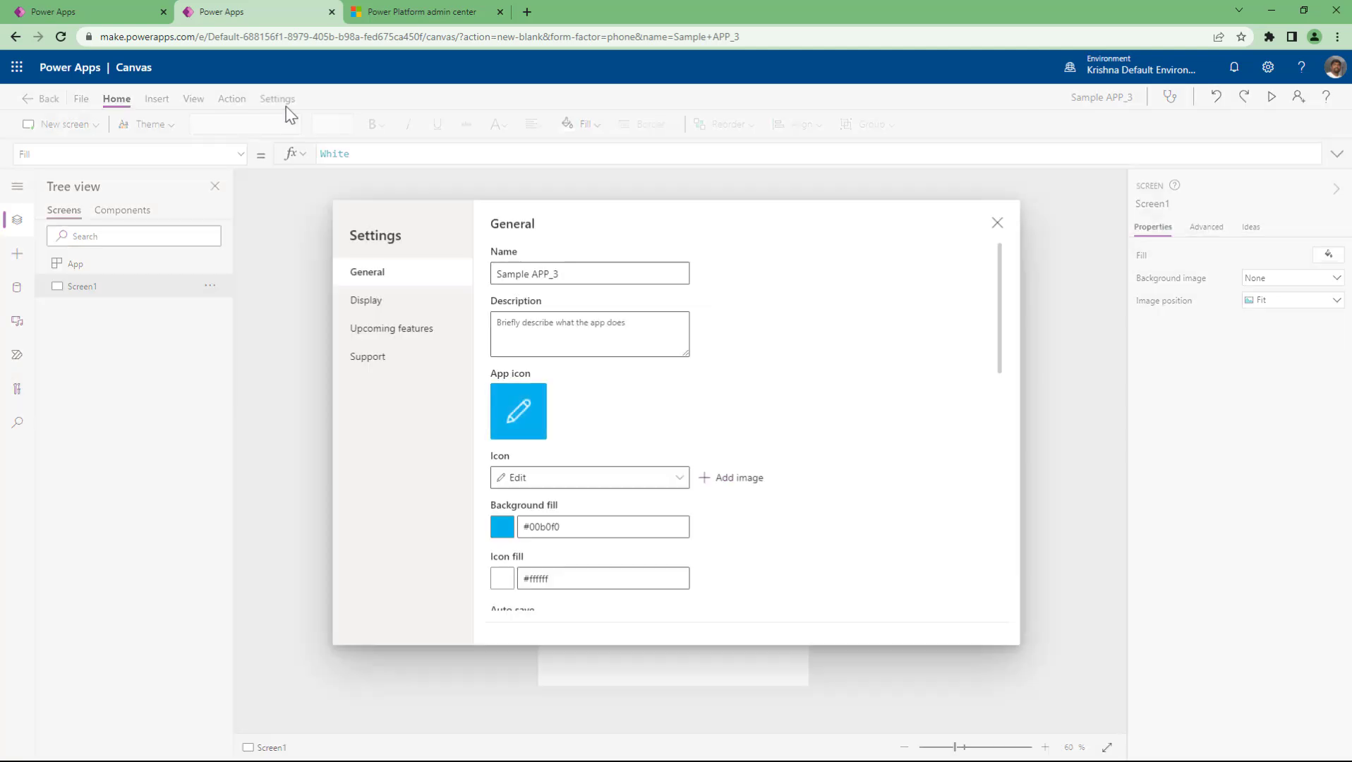
left_click(997, 222)
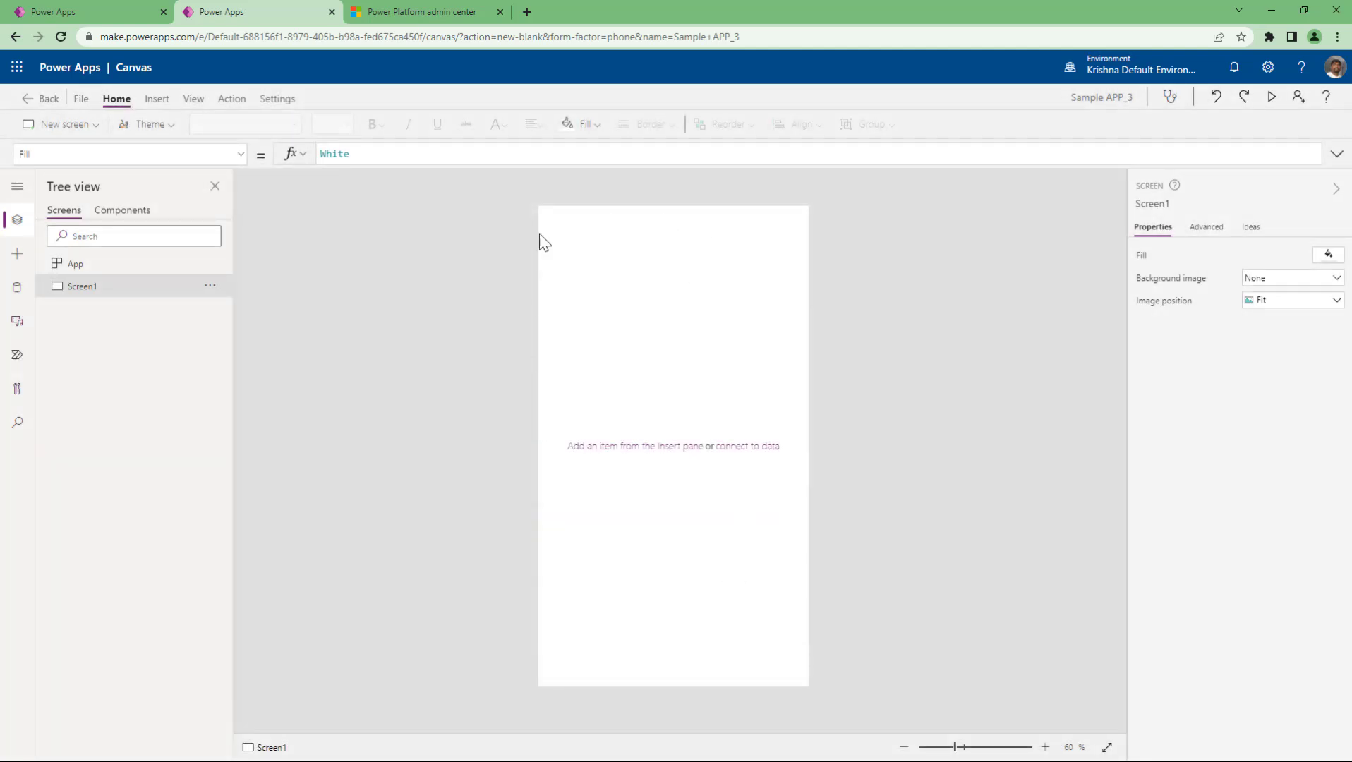
left_click(81, 14)
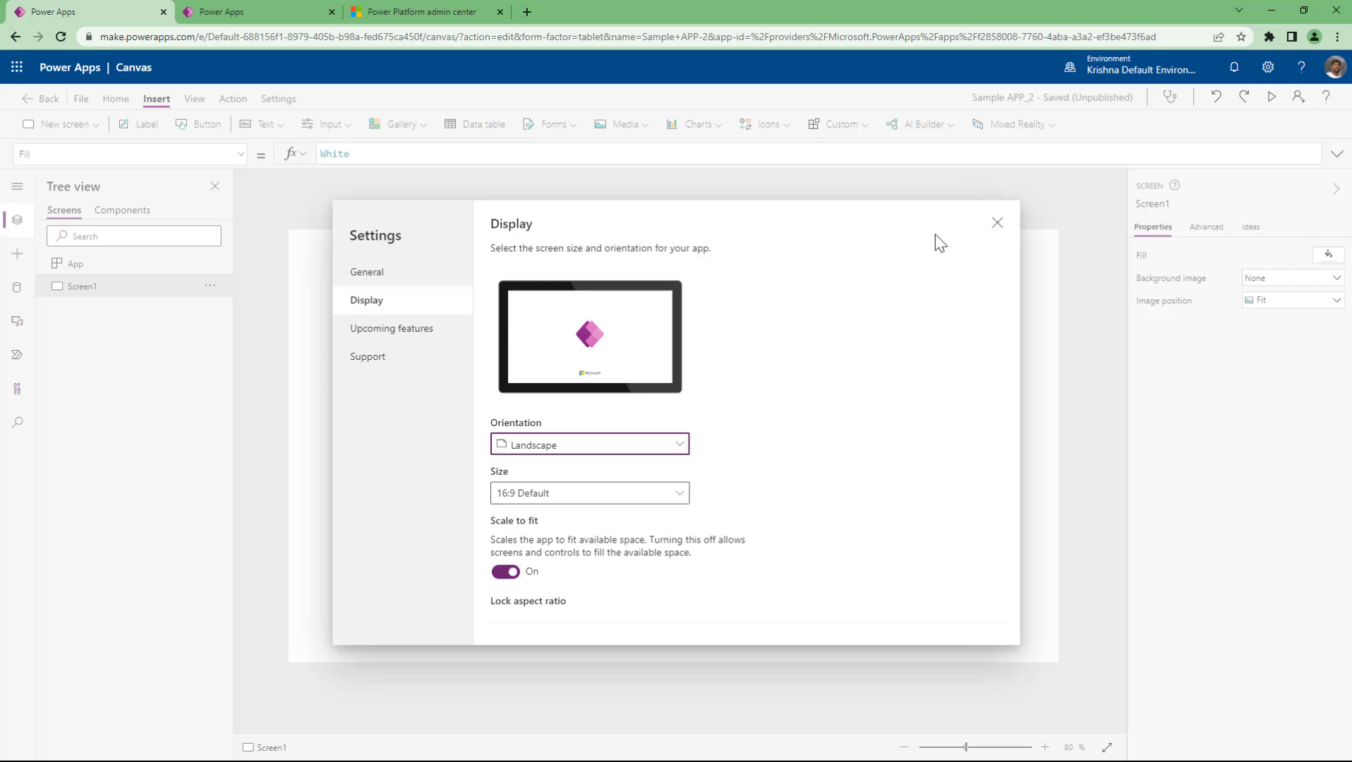
left_click(997, 222)
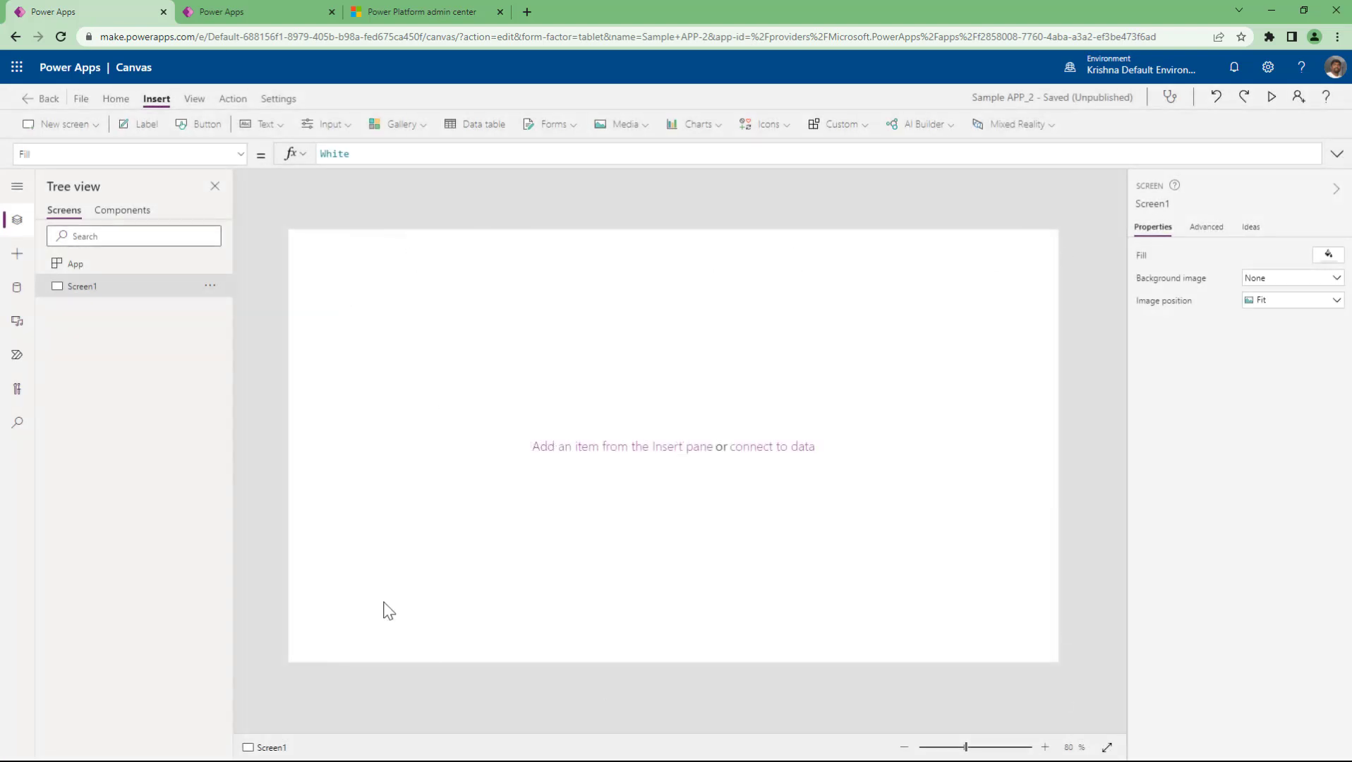
left_click(247, 16)
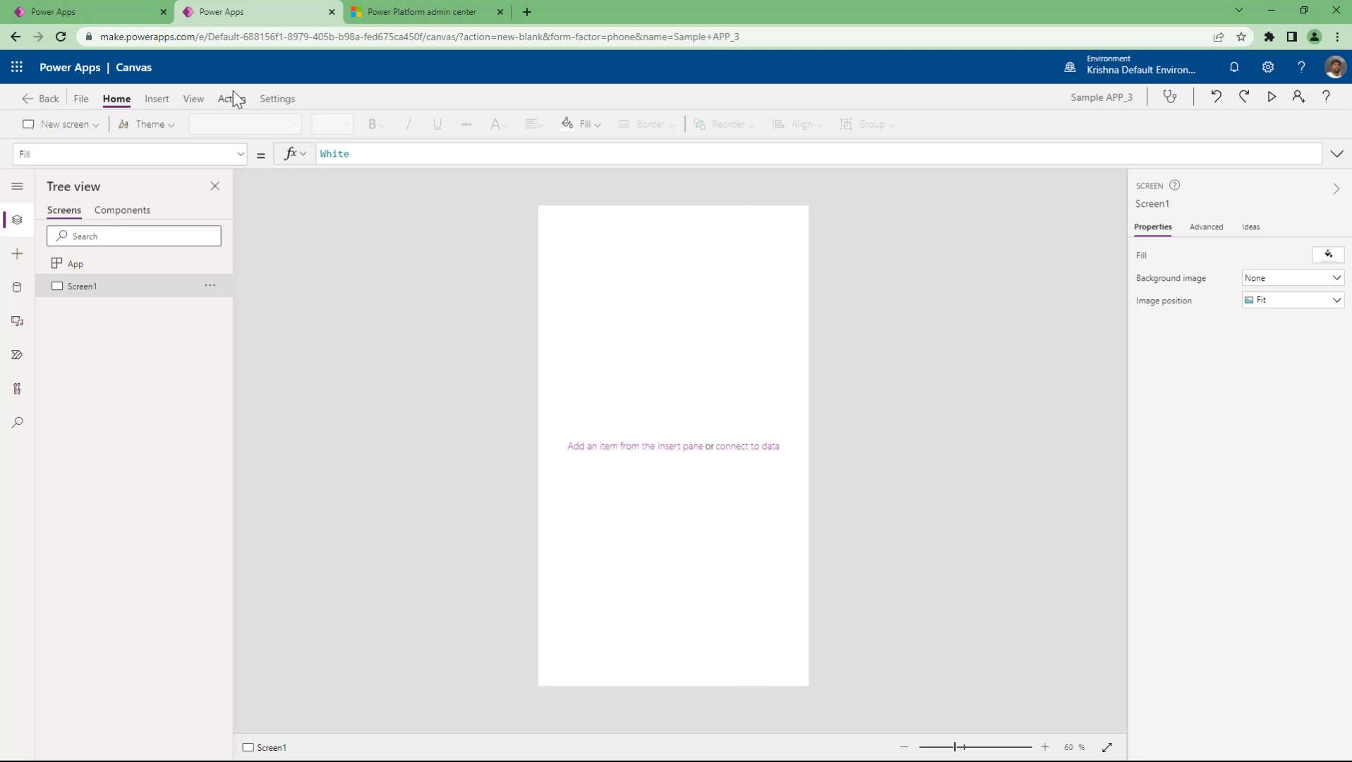
left_click(285, 102)
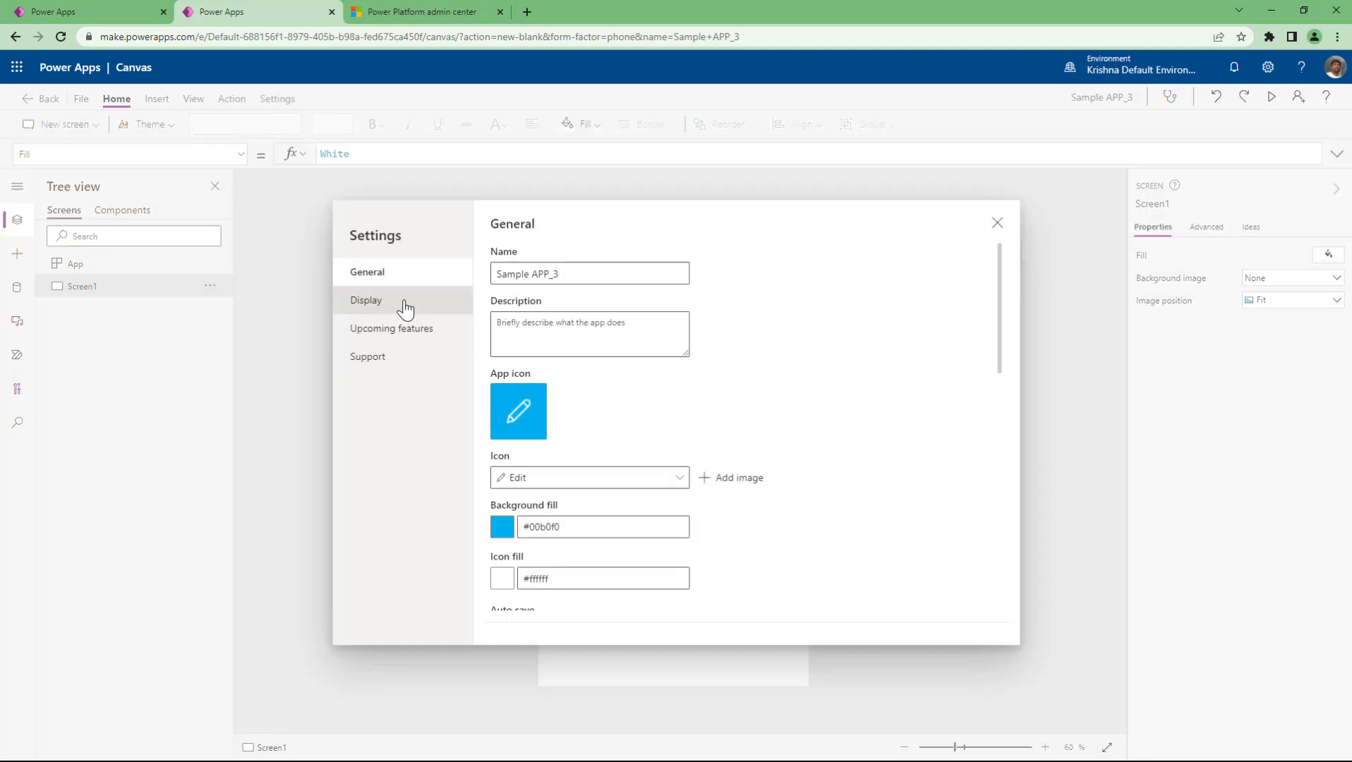
left_click(406, 308)
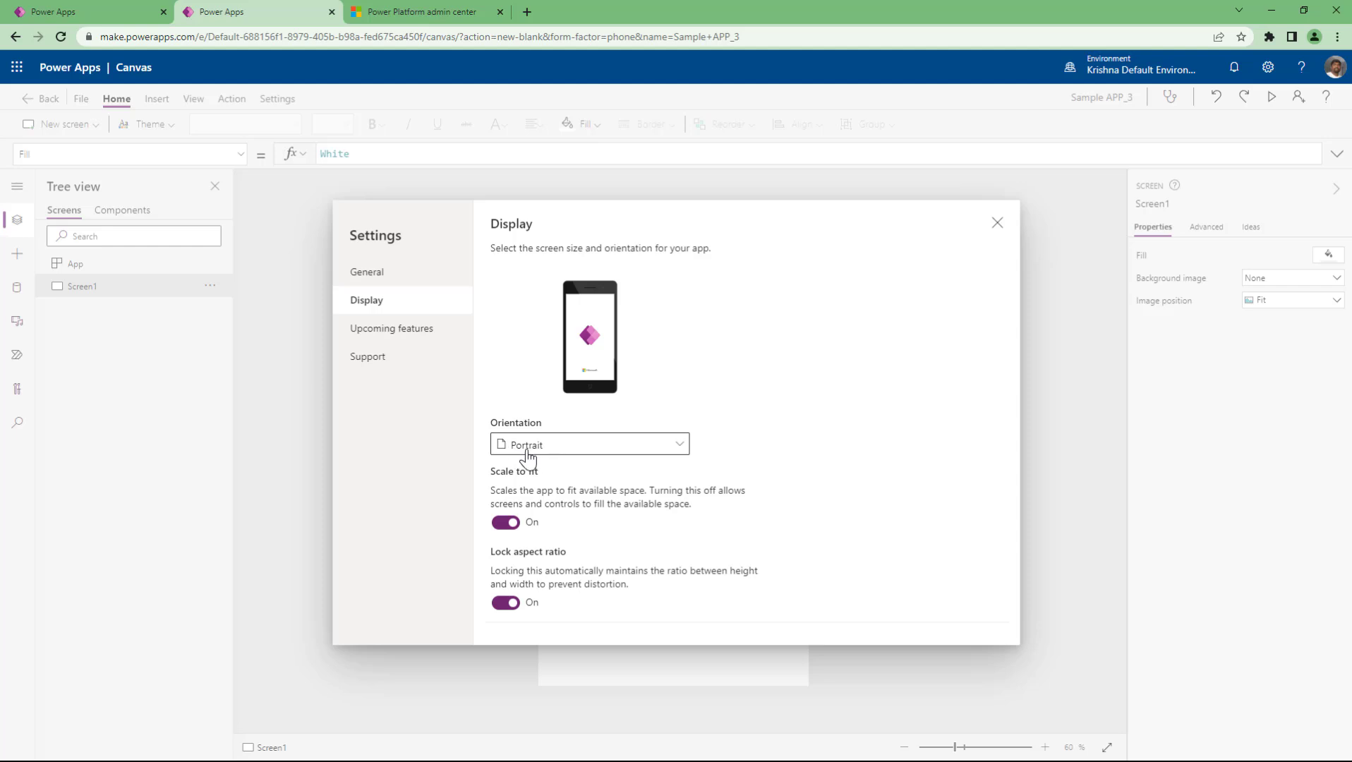
Step: Compare the orientation choices of Sample APP_2 with the display settings of Sample APP_3
left_click(104, 11)
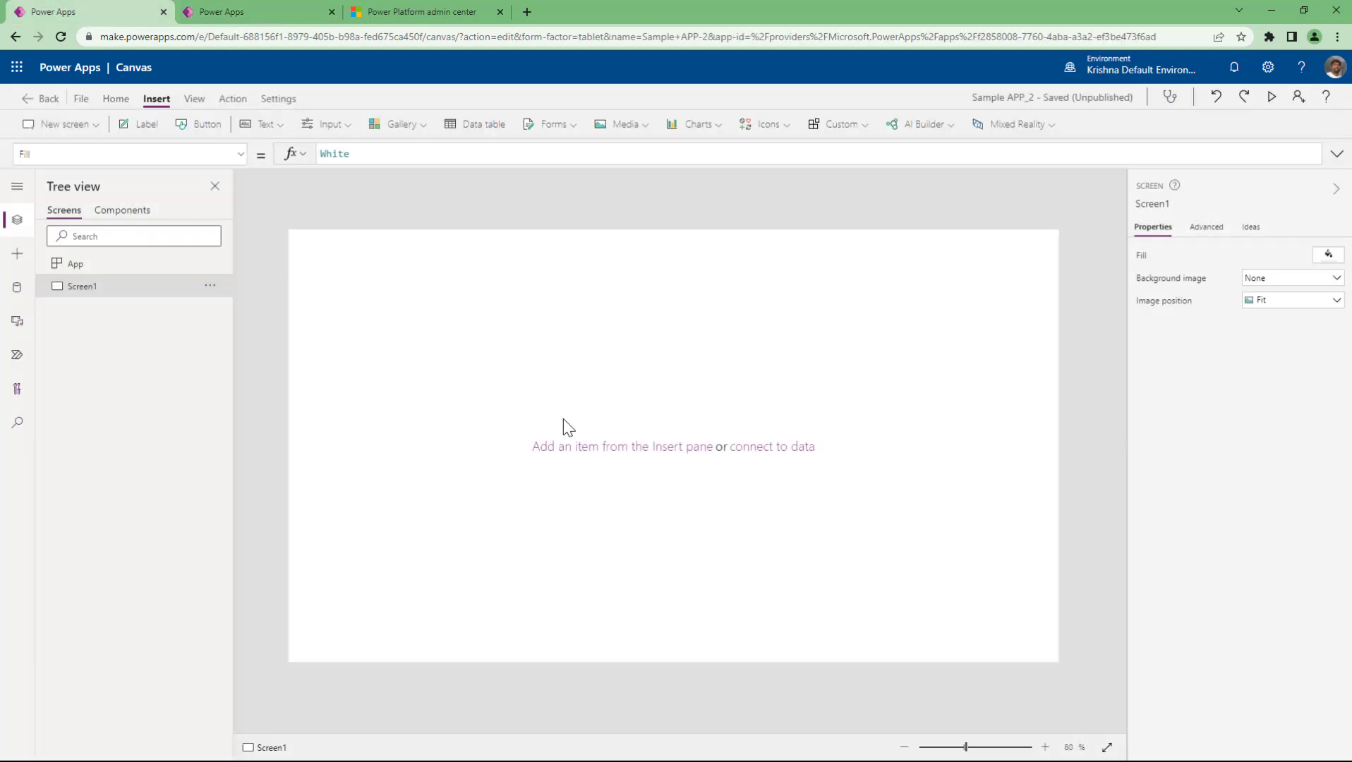
left_click(286, 102)
left_click(365, 301)
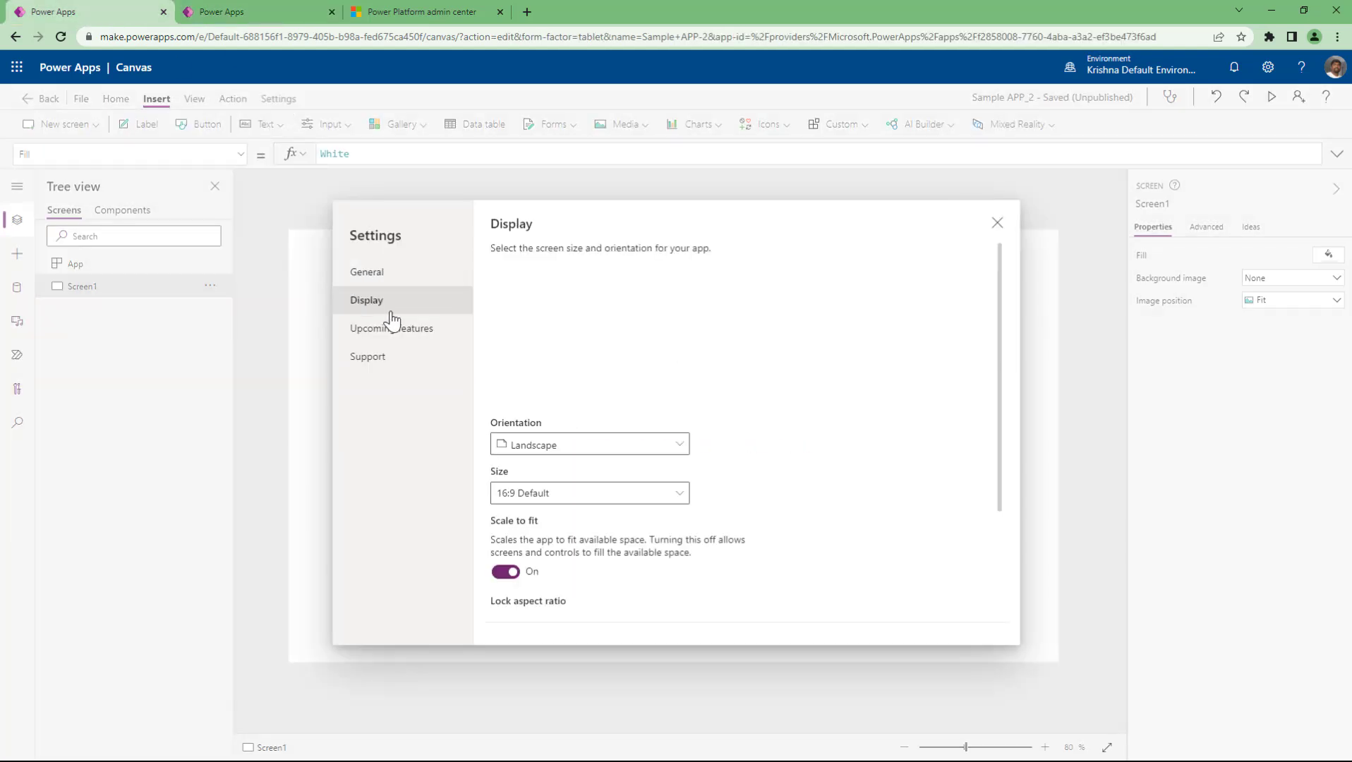
left_click(552, 446)
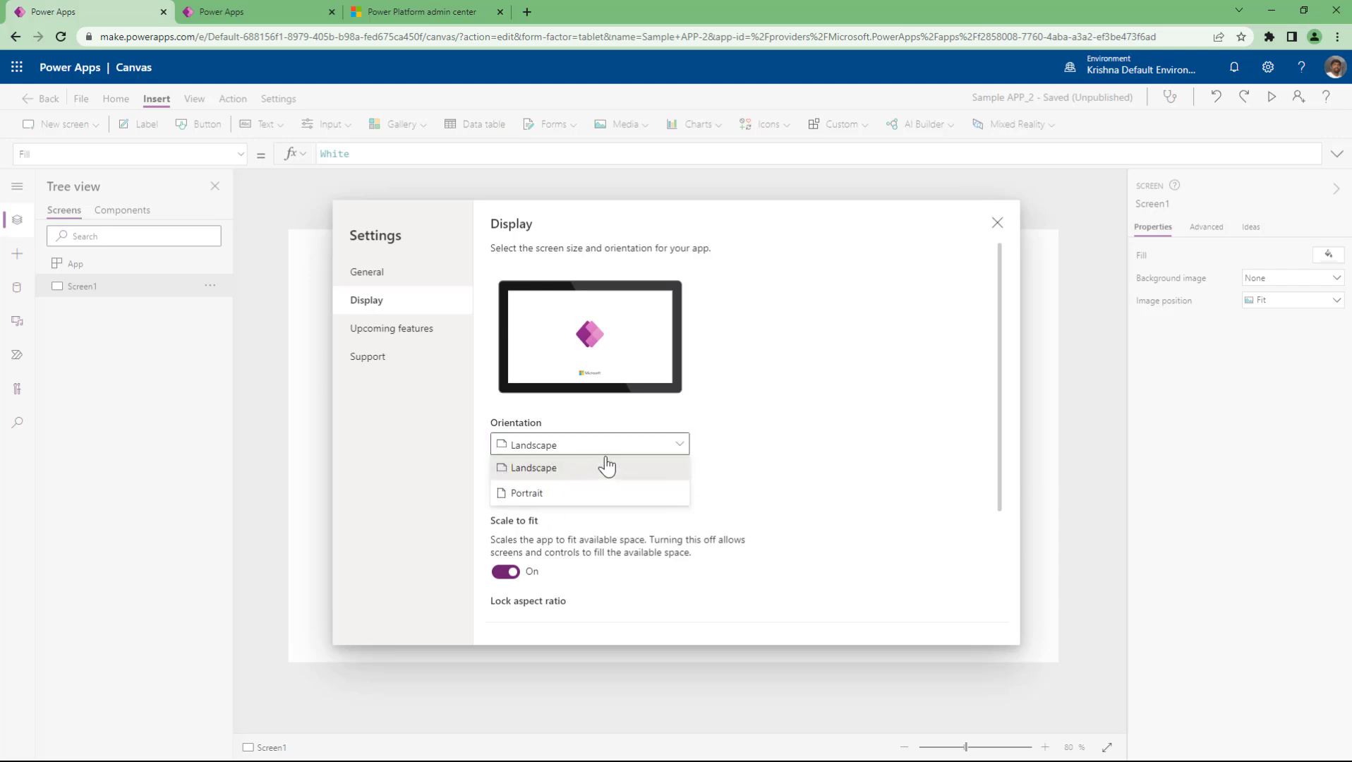
left_click(737, 457)
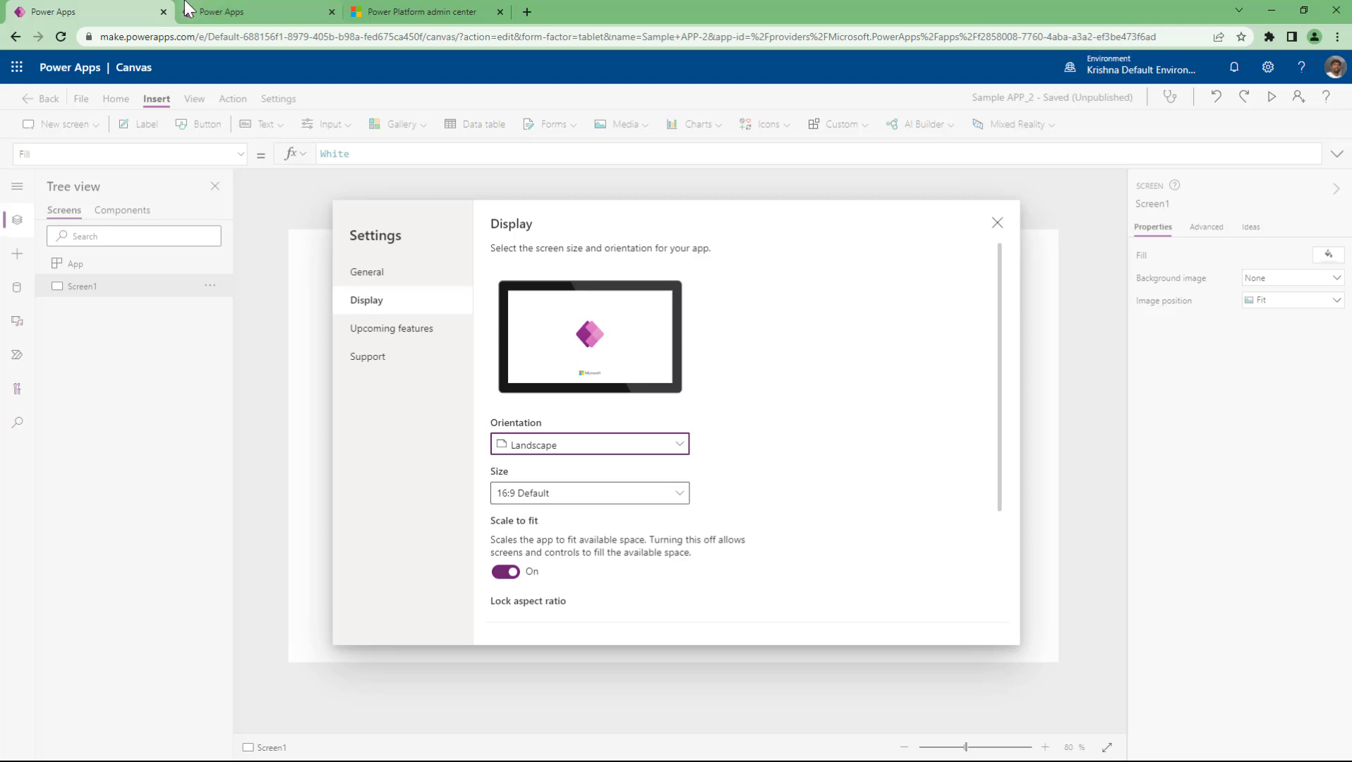
left_click(222, 14)
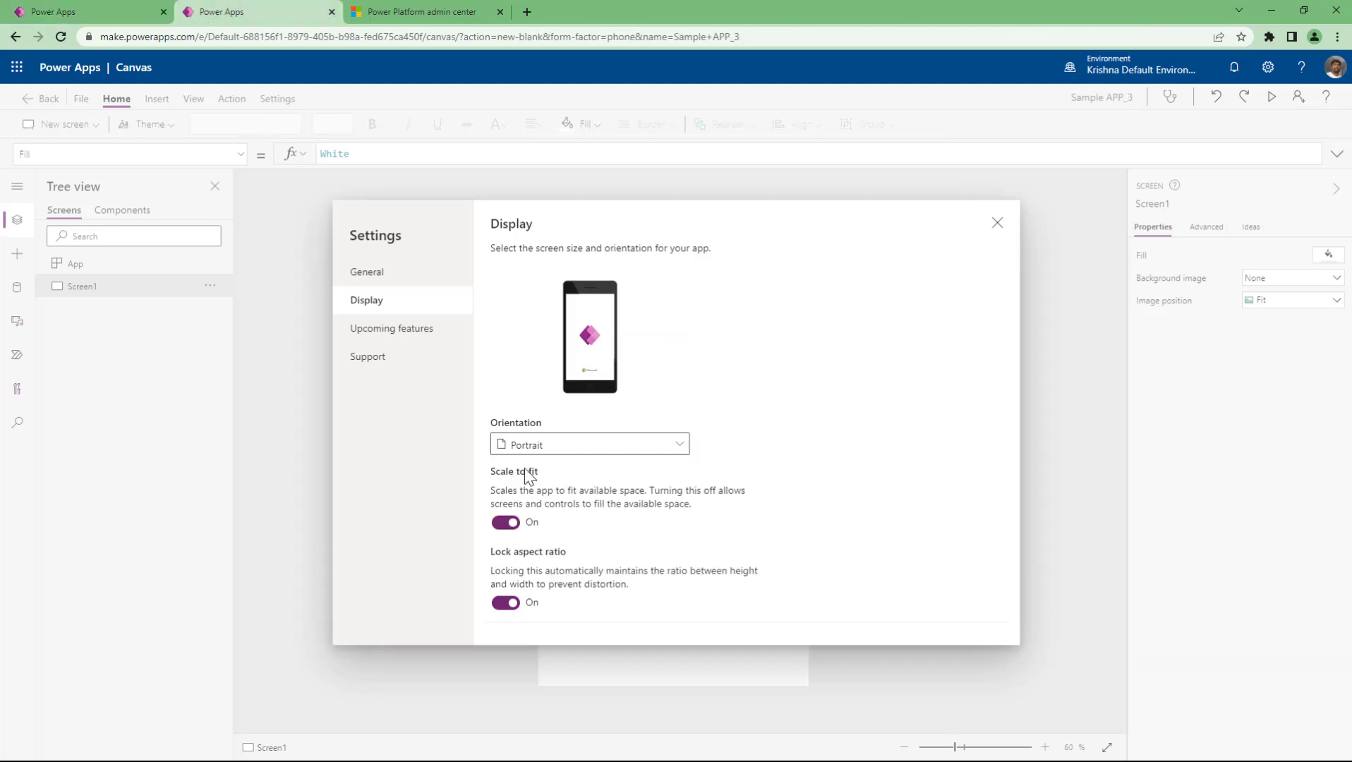
scroll(721, 525, "down", 2)
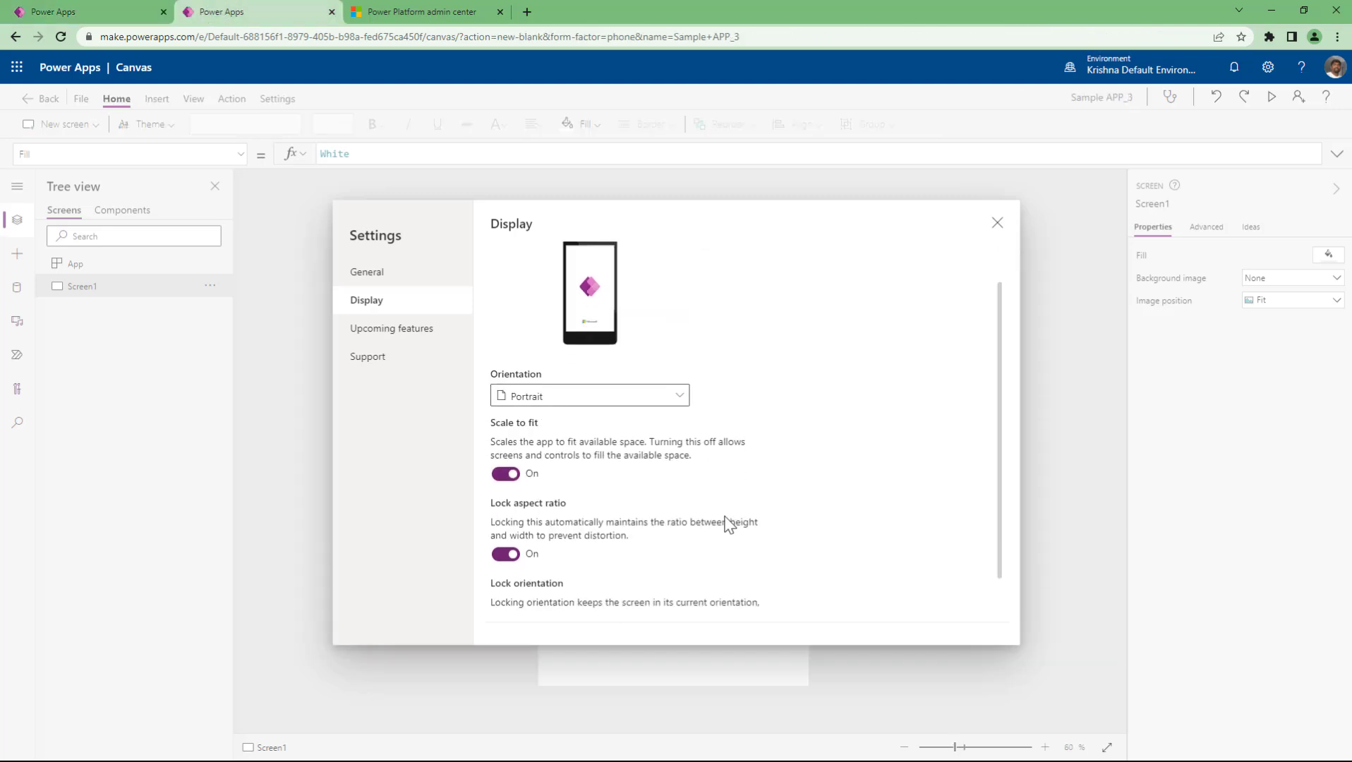
Step: Examine the screen size choices of Sample APP_2, and review the scaling and locking options of Sample APP_3
left_click(92, 13)
left_click(577, 494)
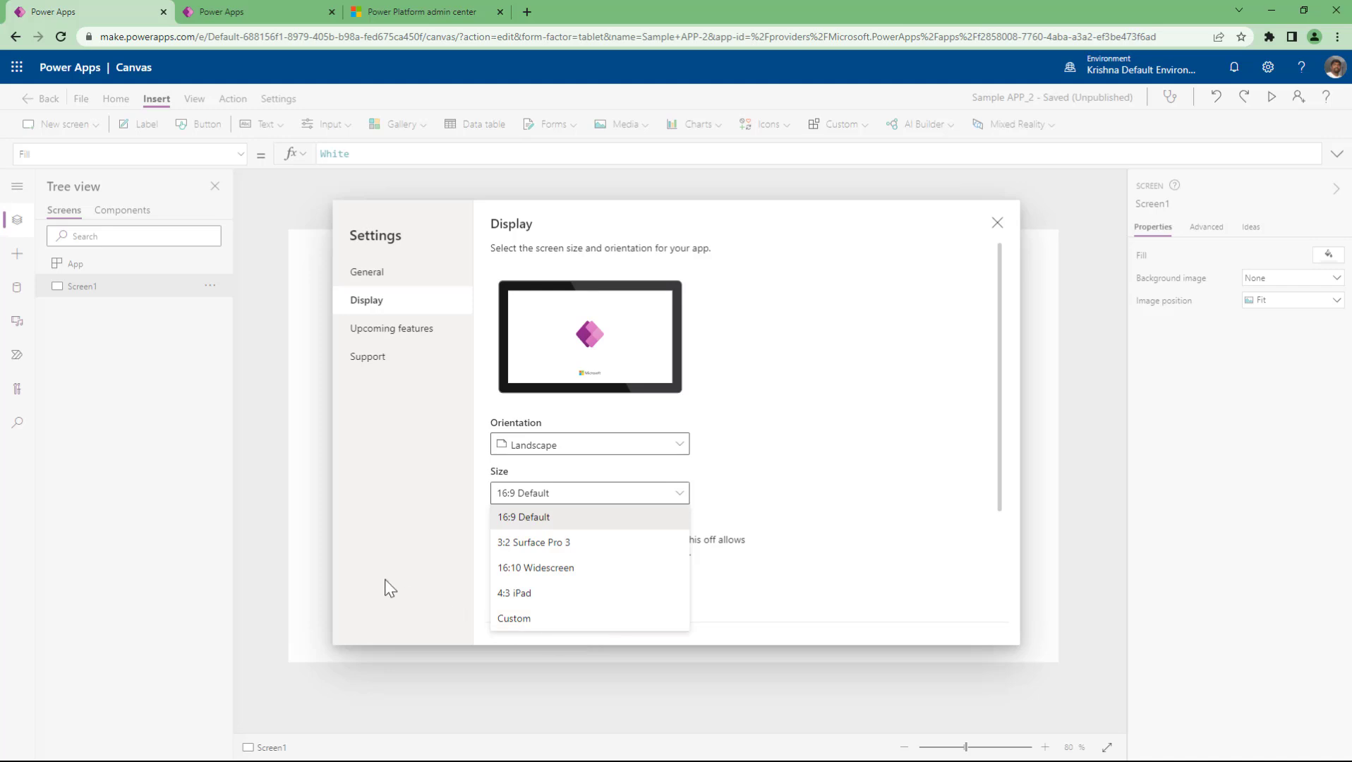
left_click(260, 185)
left_click(235, 13)
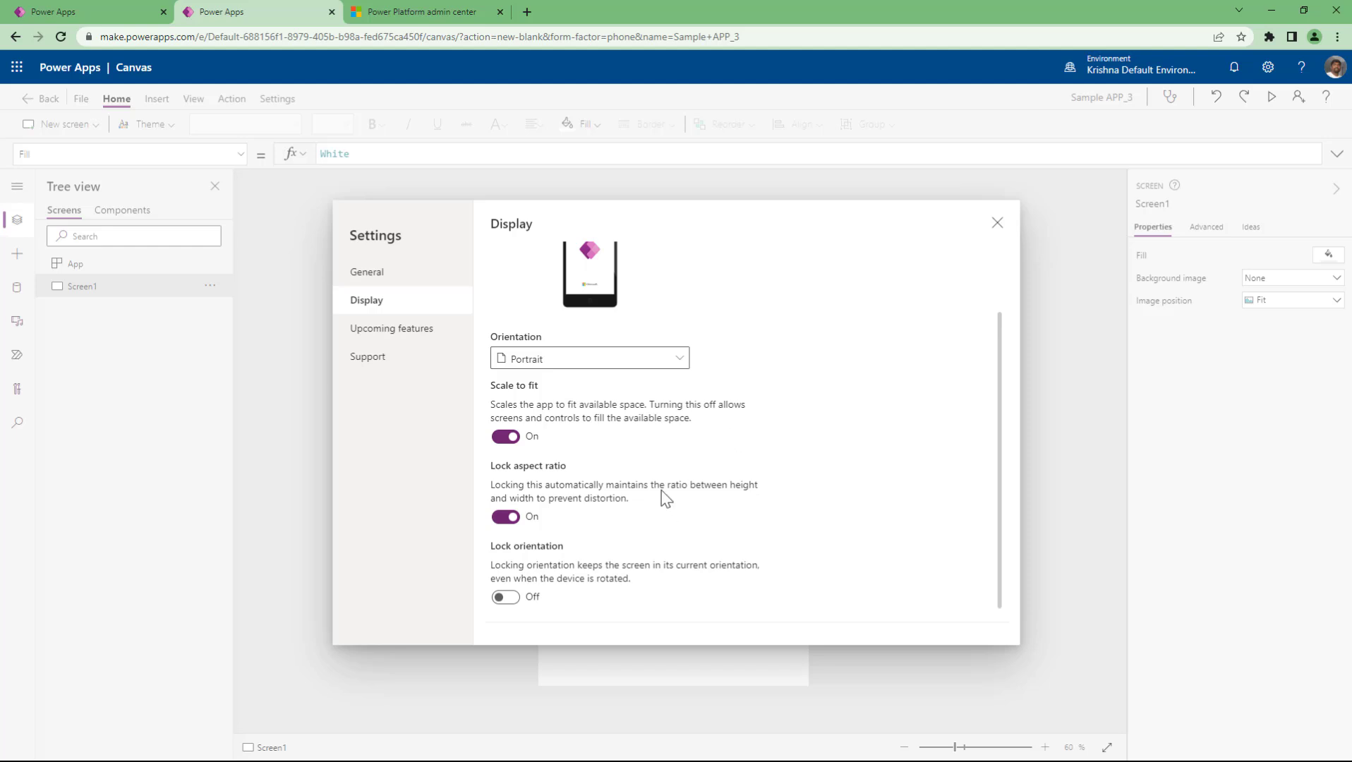
scroll(663, 494, "up", 2)
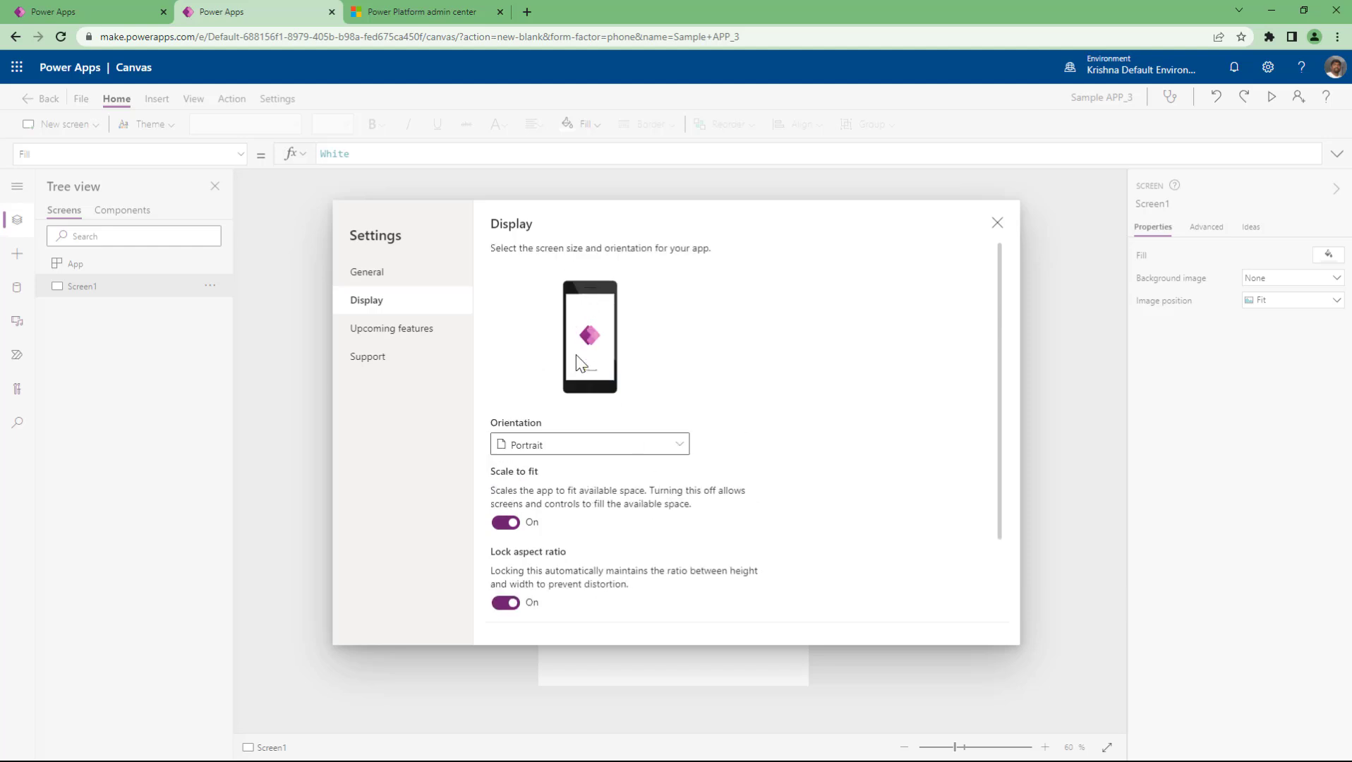
scroll(809, 479, "down", 2)
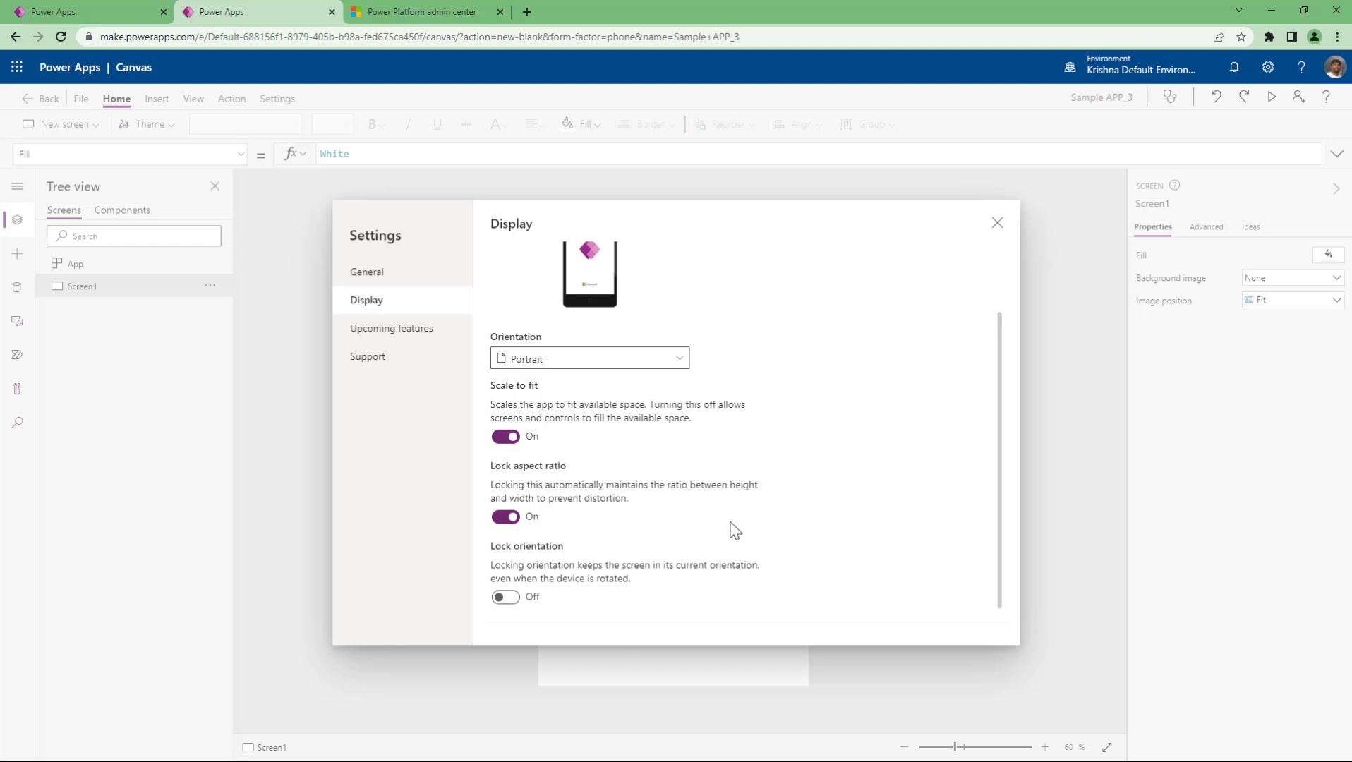
Step: Review the Preview features of Sample APP_3 under Upcoming features, and show the Retired ones
left_click(415, 333)
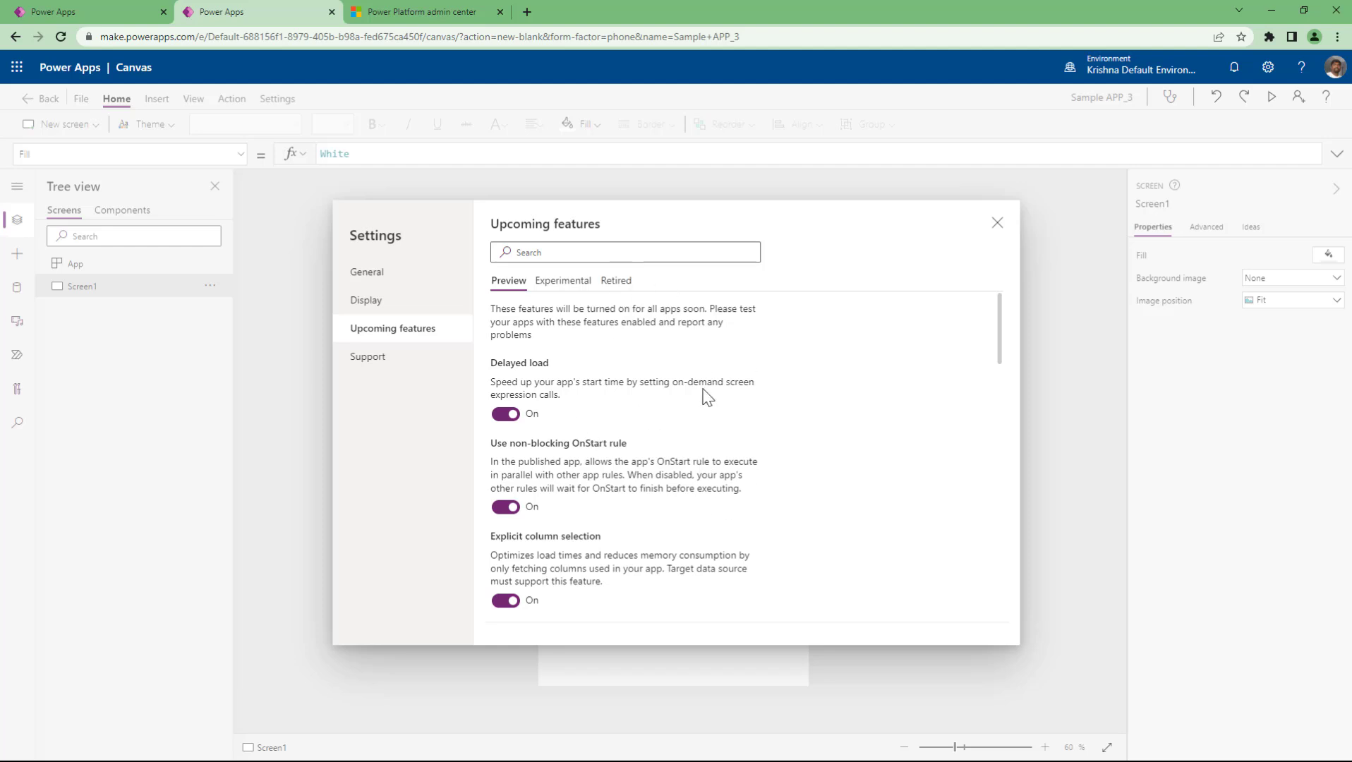
scroll(705, 397, "down", 5)
scroll(705, 396, "up", 5)
left_click(614, 281)
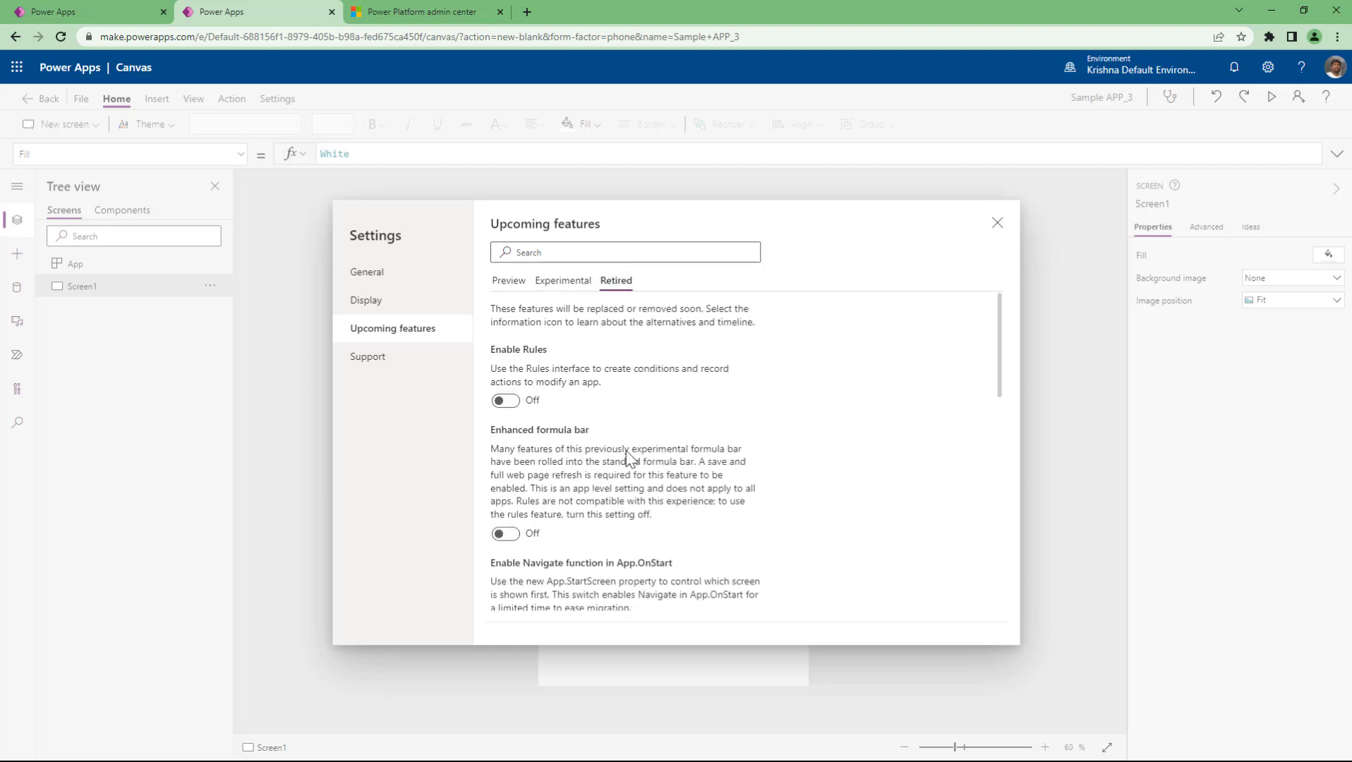
Step: Examine the full list of Retired features of Sample APP_3 and which of them are switched on
scroll(628, 451, "down", 3)
scroll(630, 457, "down", 7)
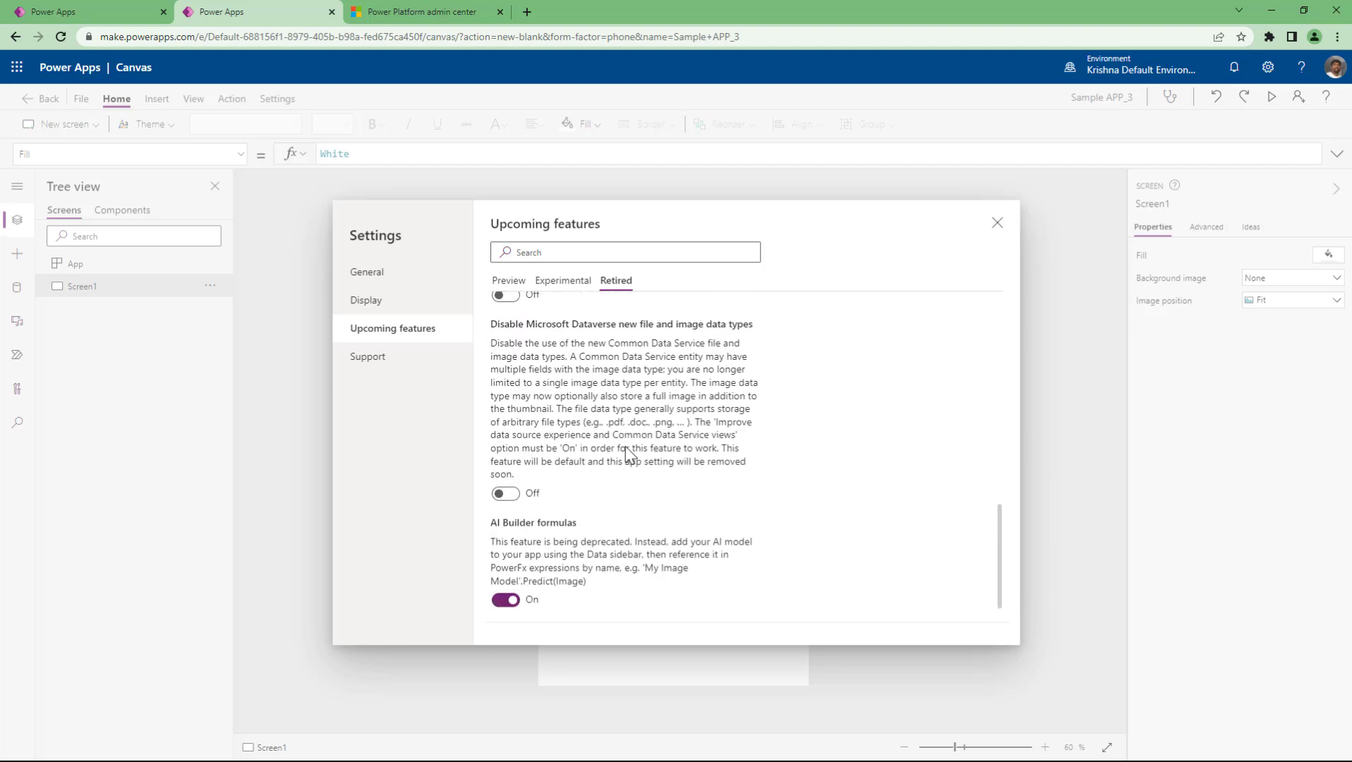
scroll(628, 453, "up", 7)
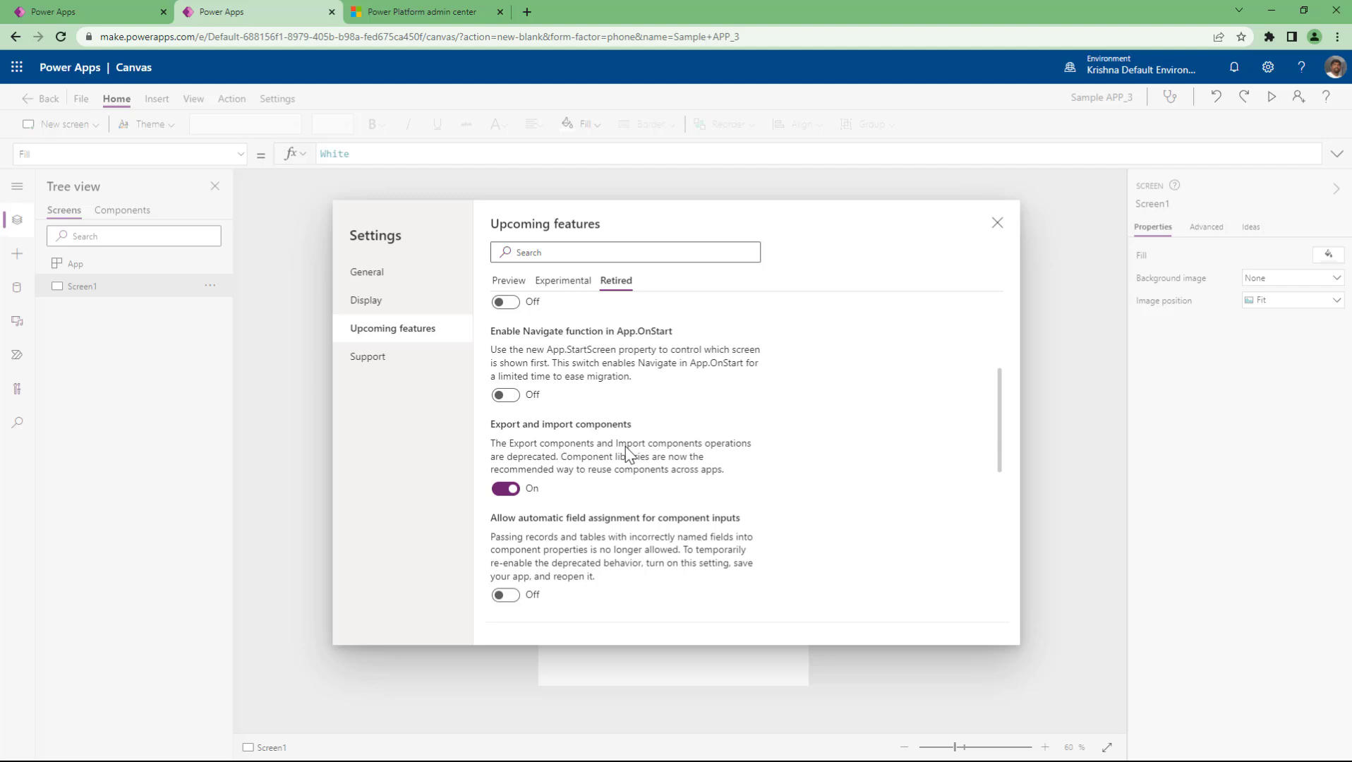
scroll(626, 448, "up", 4)
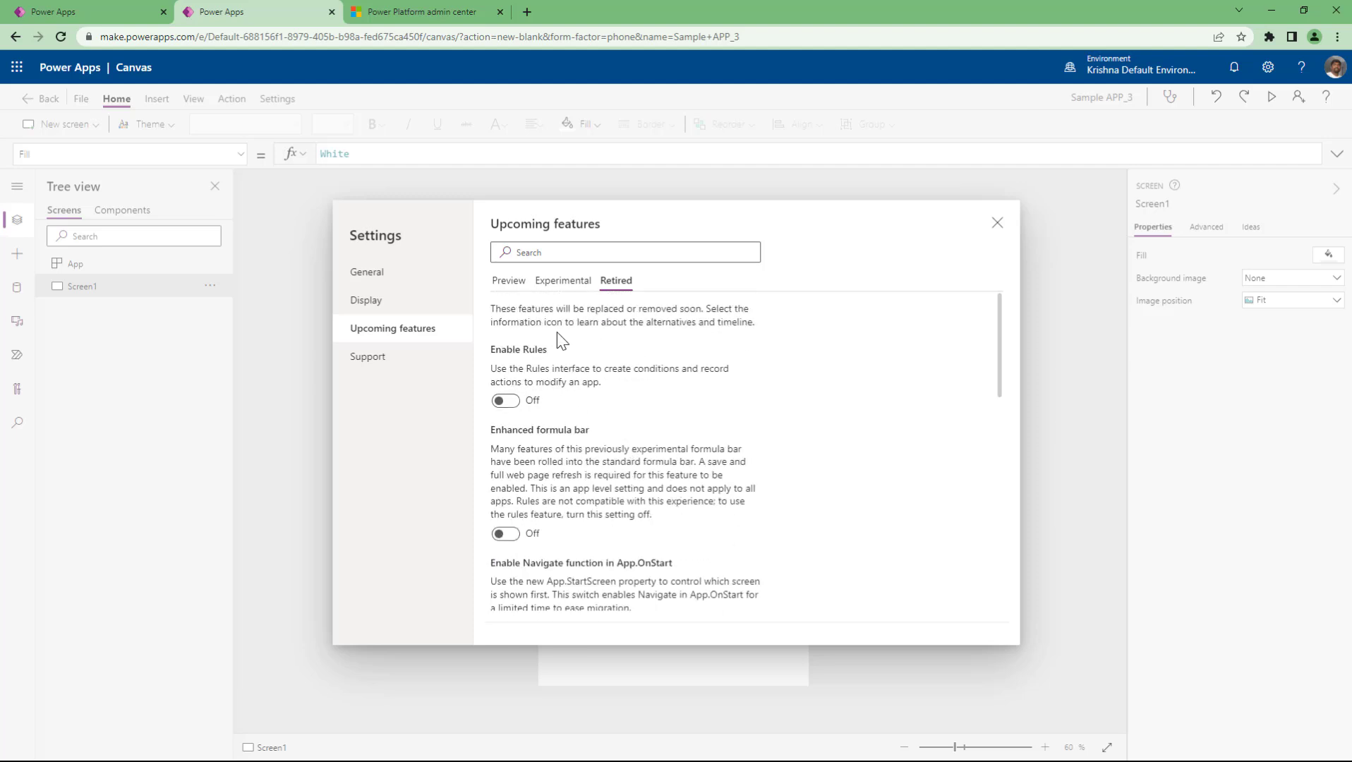
scroll(557, 342, "down", 2)
scroll(557, 342, "down", 6)
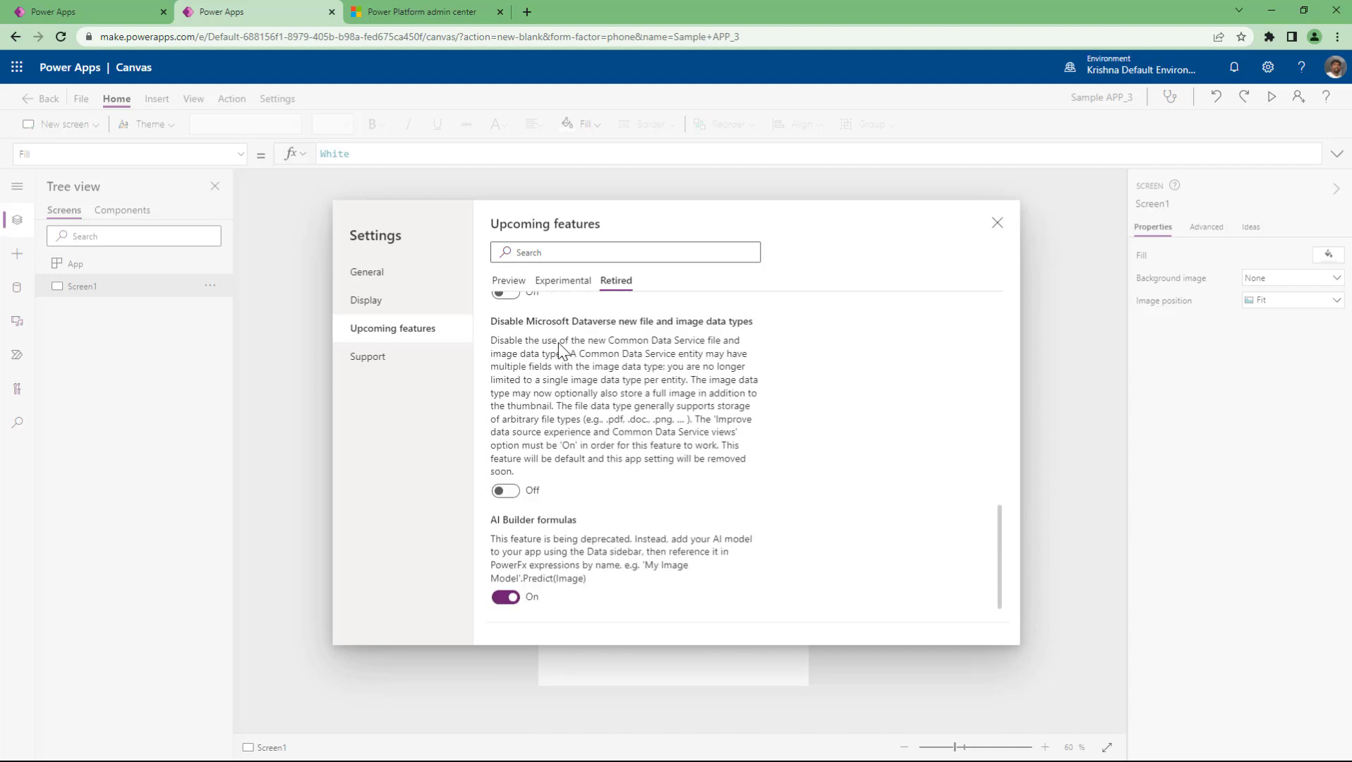
scroll(540, 568, "up", 5)
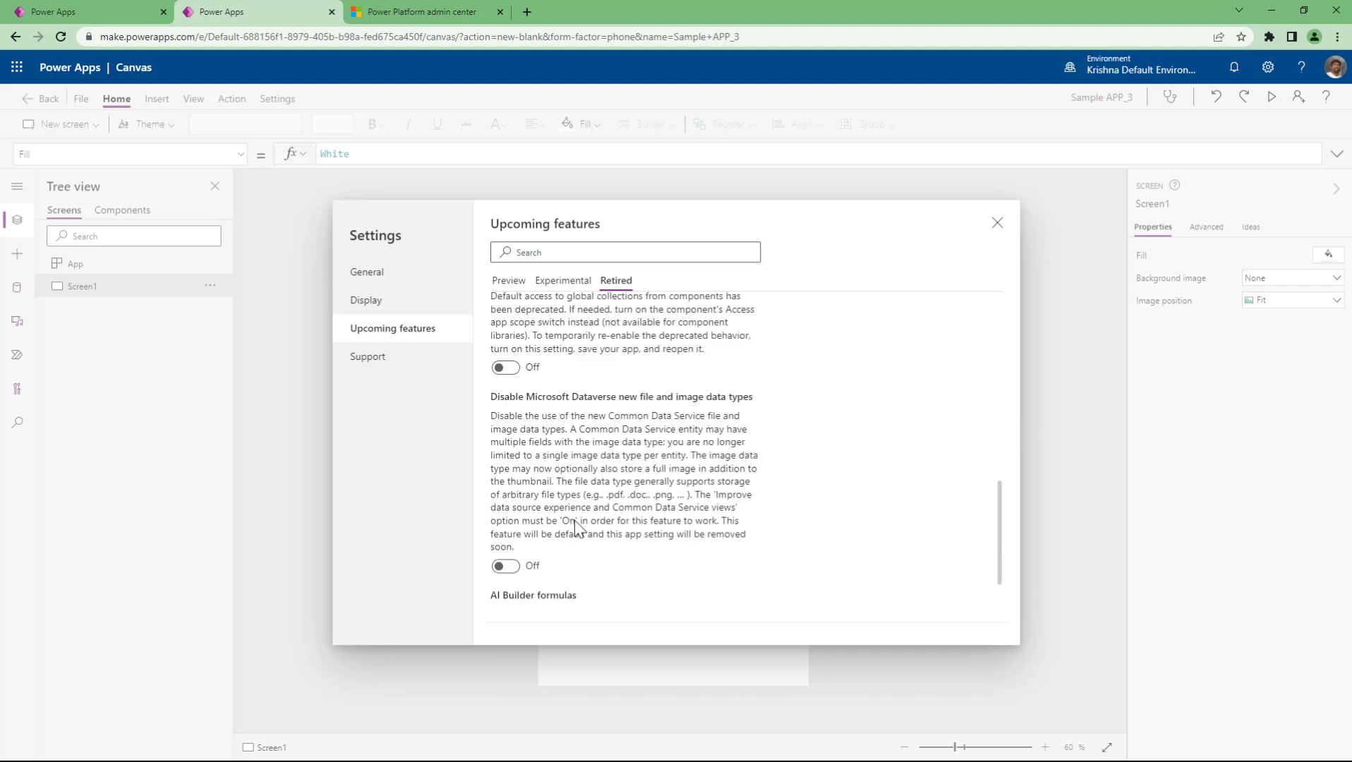
scroll(539, 494, "down", 2)
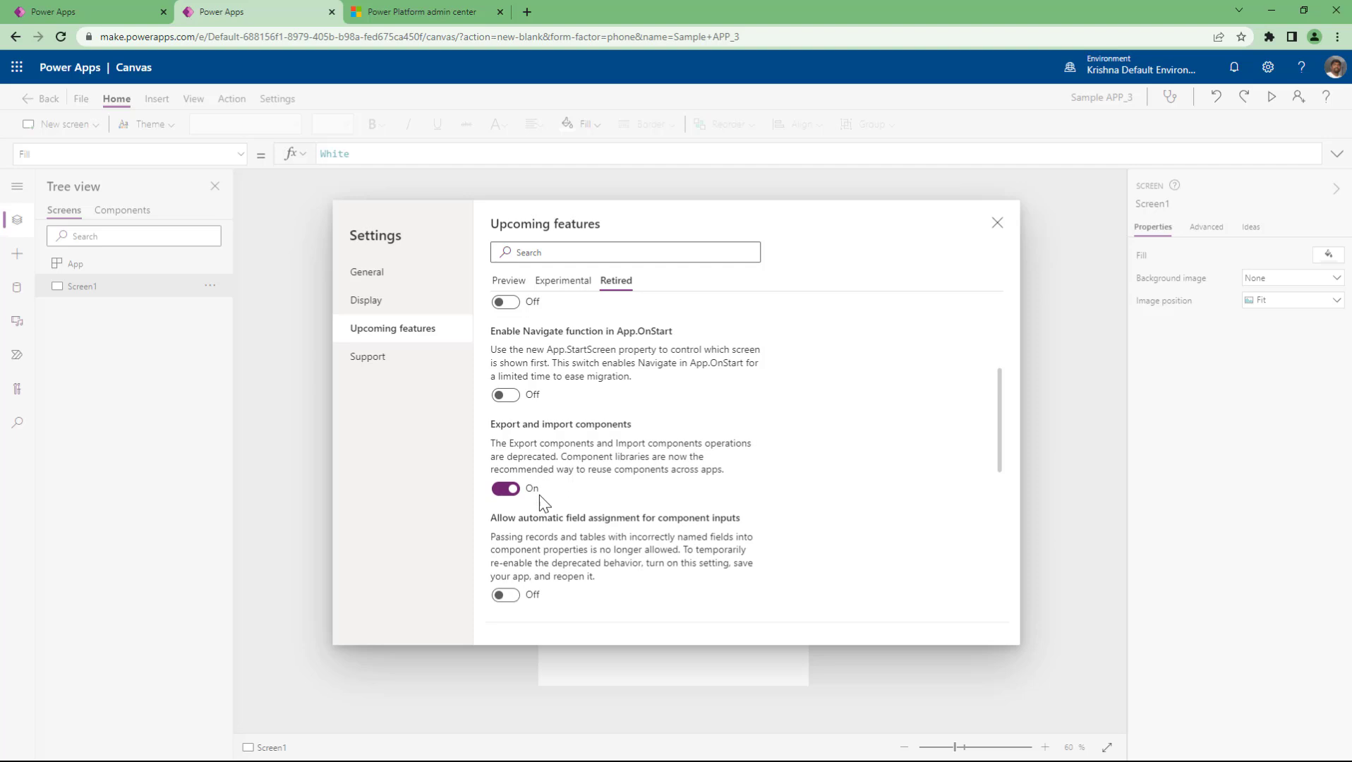
Step: Show the Experimental features of Sample APP_3 and review the list through to its last entry
left_click(567, 289)
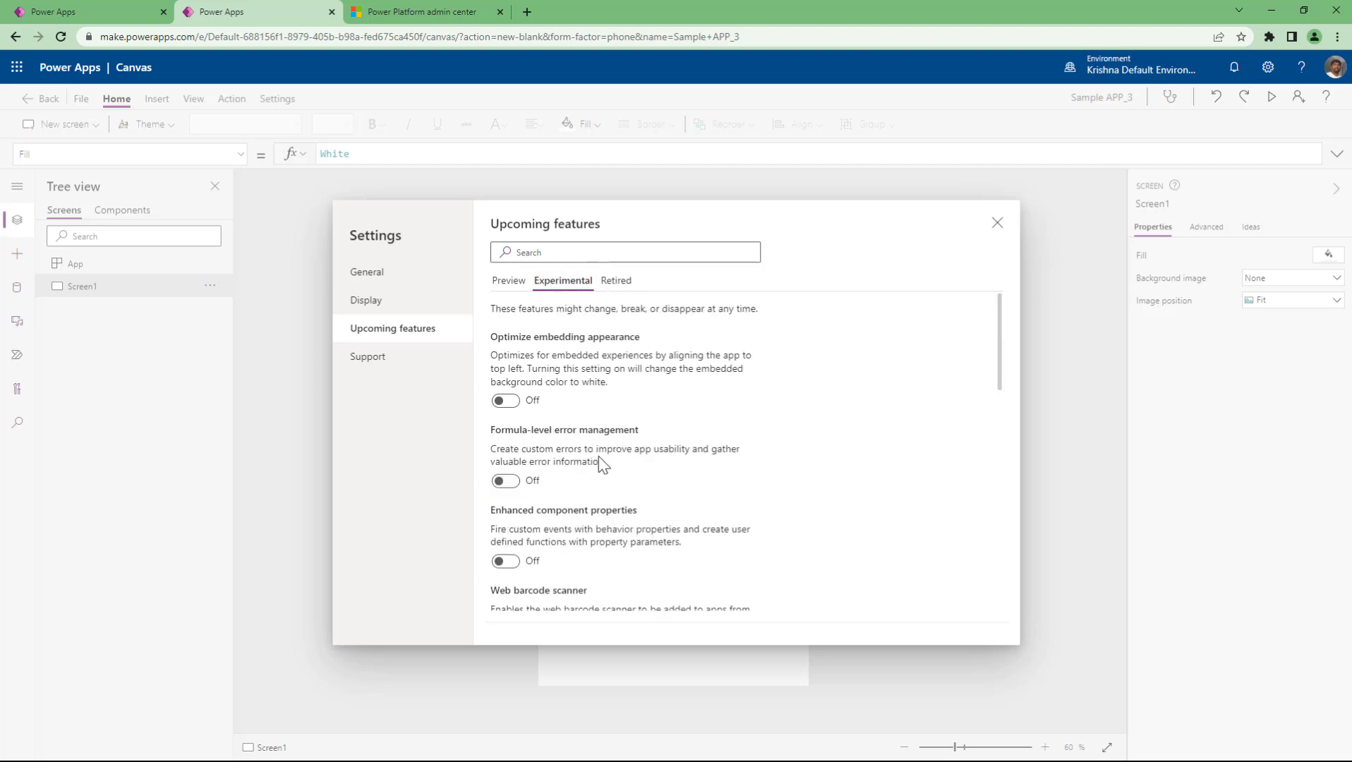
scroll(740, 482, "down", 10)
scroll(741, 485, "down", 1)
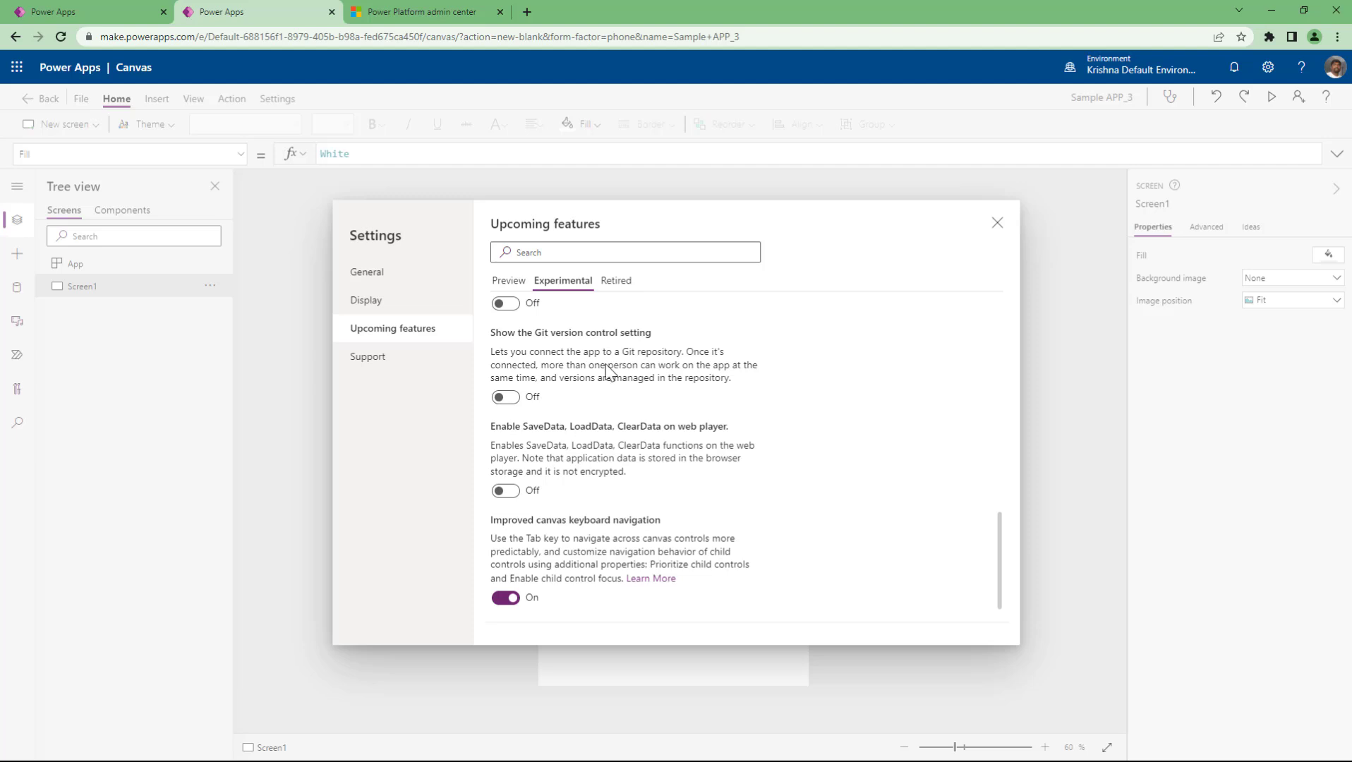
Step: Review the preview features, support details and general settings of Sample APP_3
left_click(508, 280)
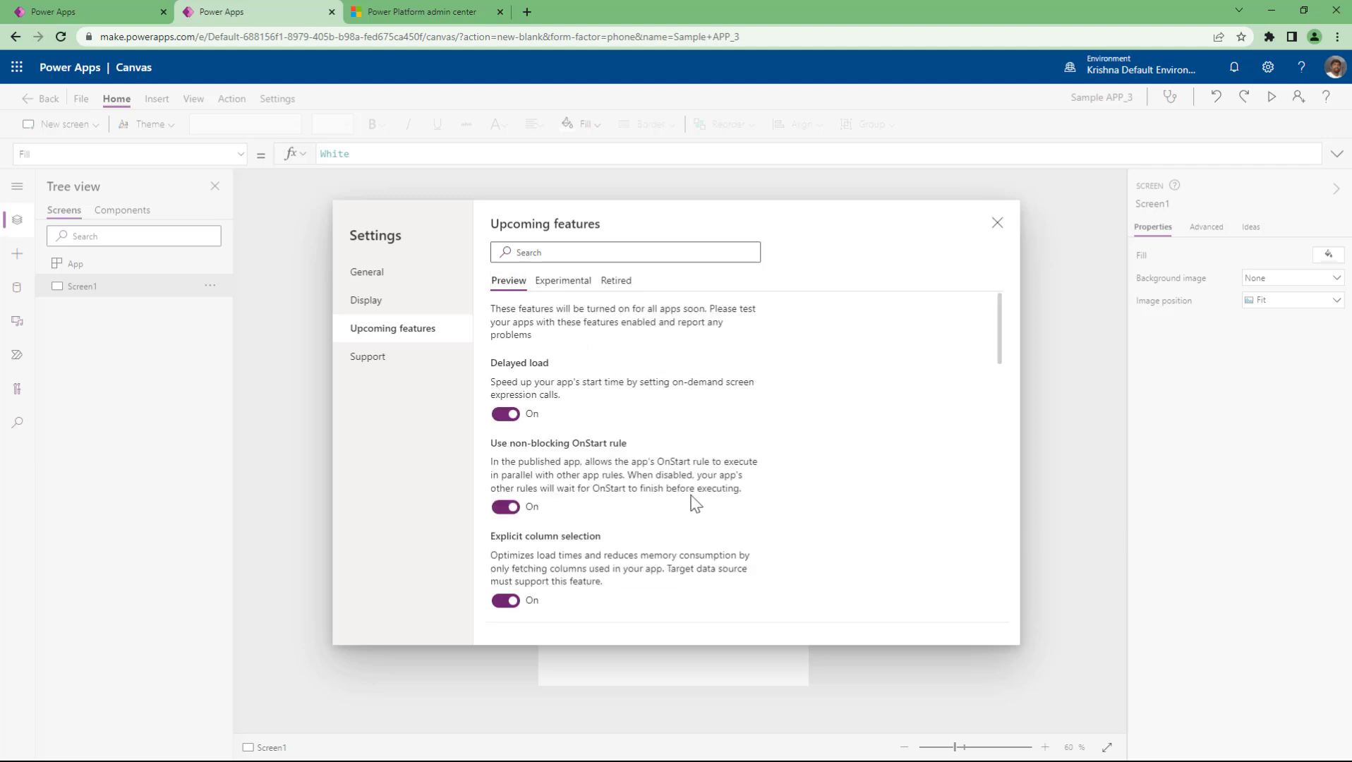
scroll(694, 507, "down", 6)
left_click(392, 367)
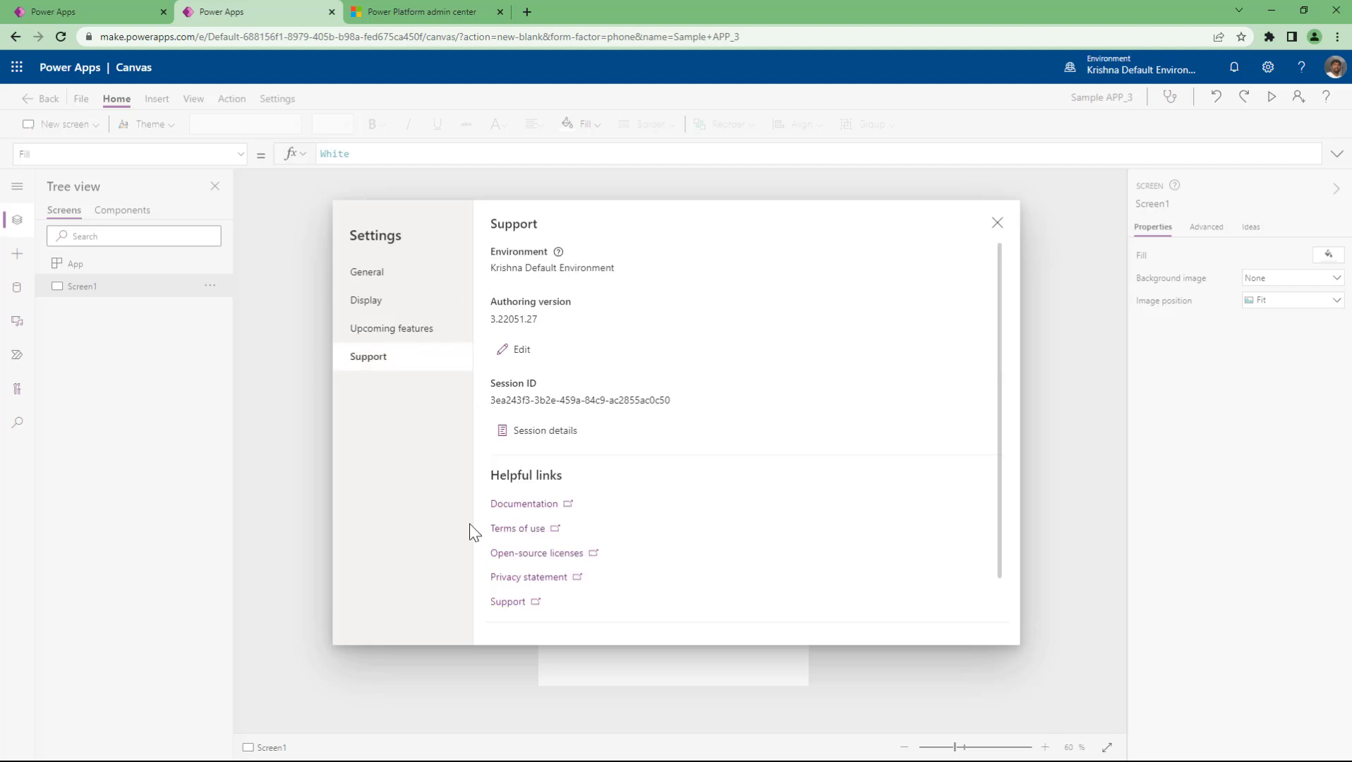
left_click(412, 280)
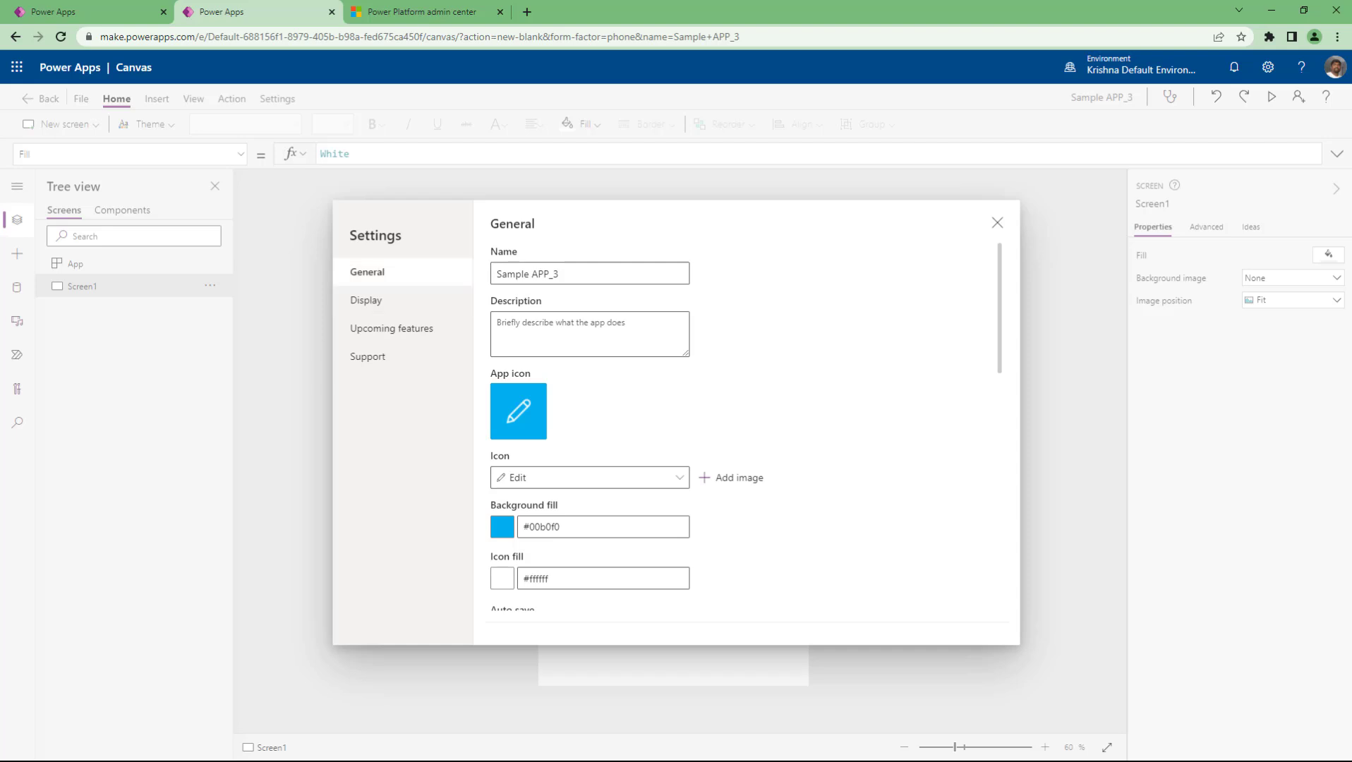
Step: Close Sample APP_3 with its browser tab and dismiss the display settings of Sample APP_2
left_click(997, 223)
left_click(332, 12)
left_click(739, 115)
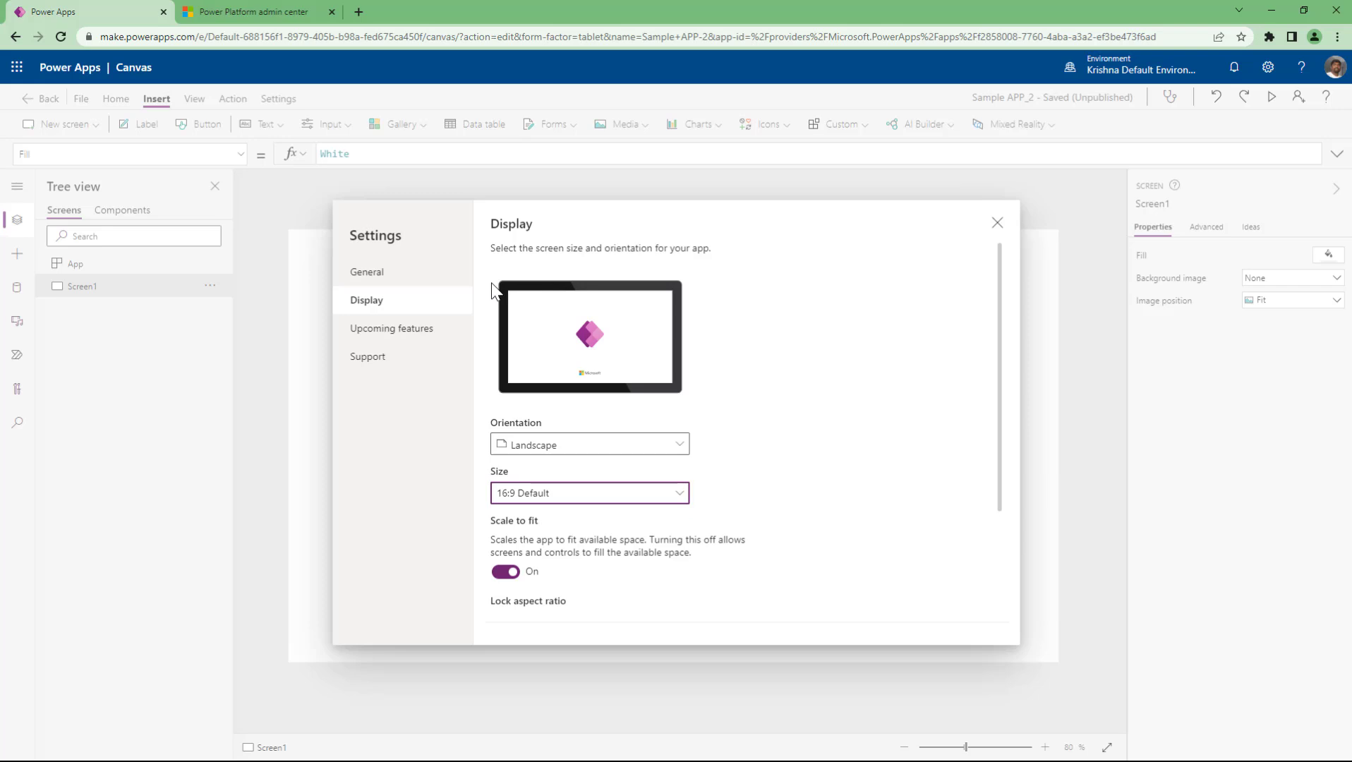
scroll(908, 454, "down", 2)
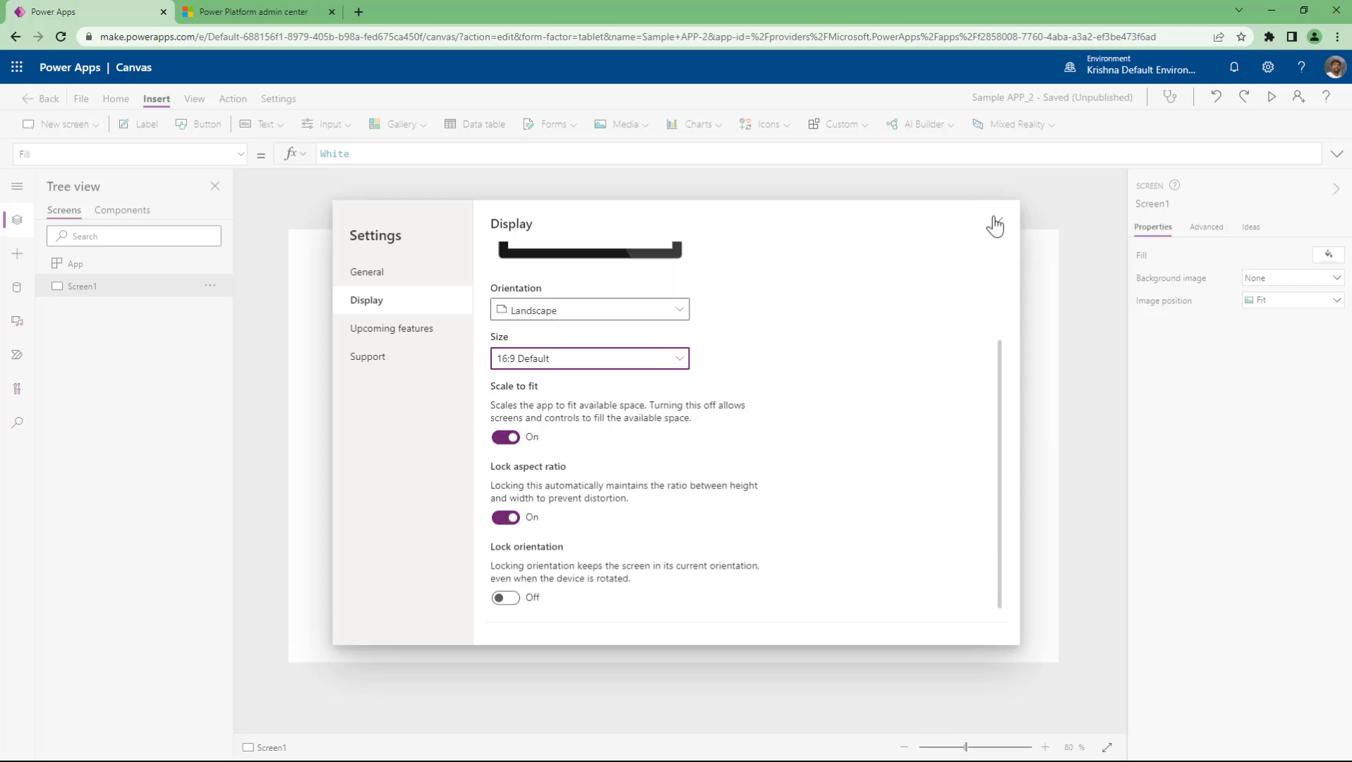
left_click(997, 223)
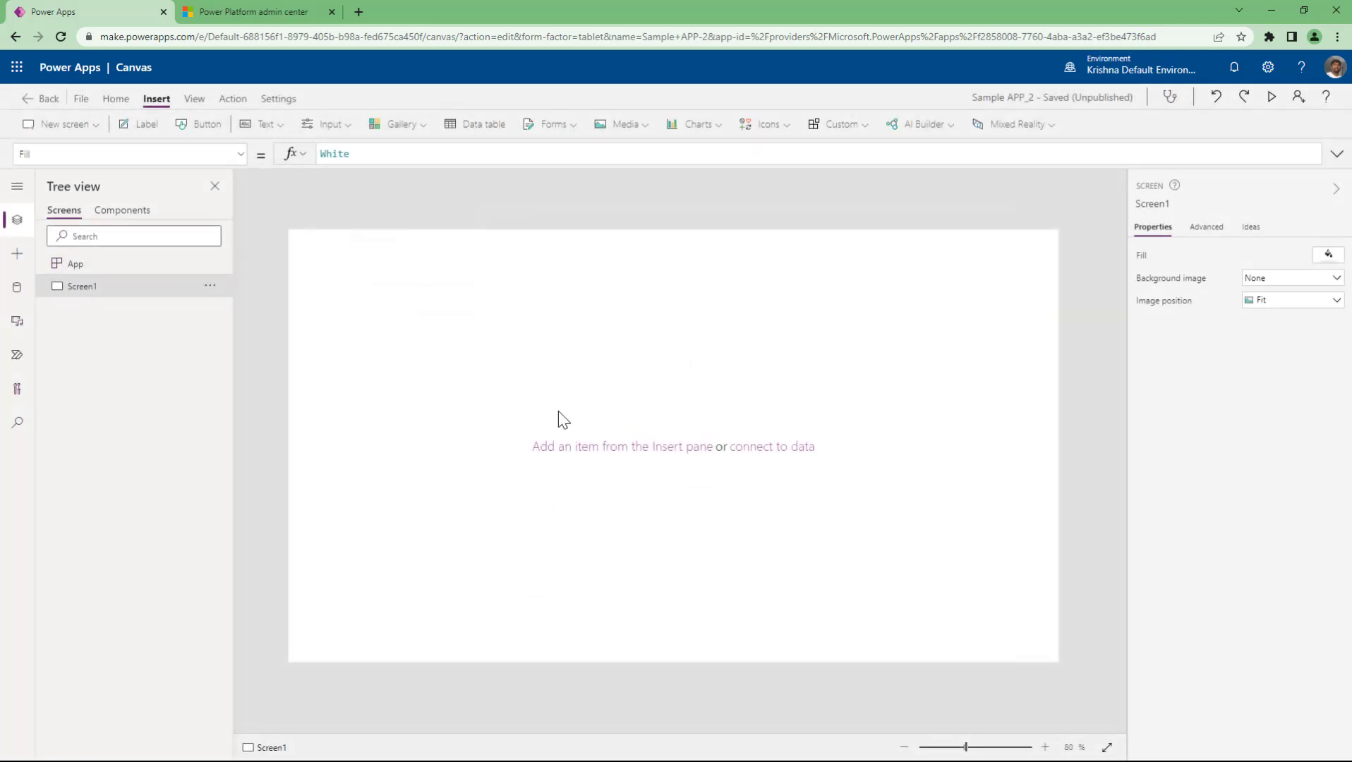
Step: Add a new screen to Sample APP_2 from the Scrollable template
left_click(115, 100)
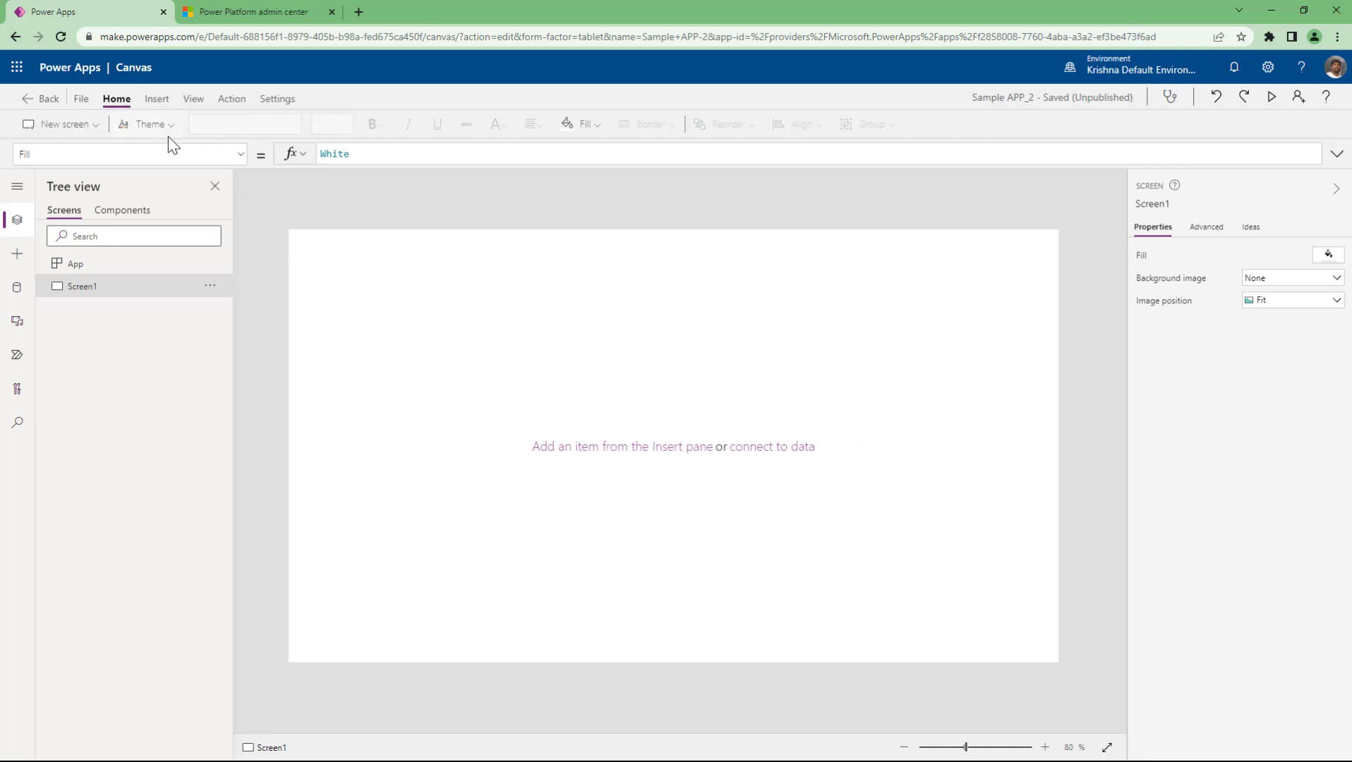
left_click(154, 101)
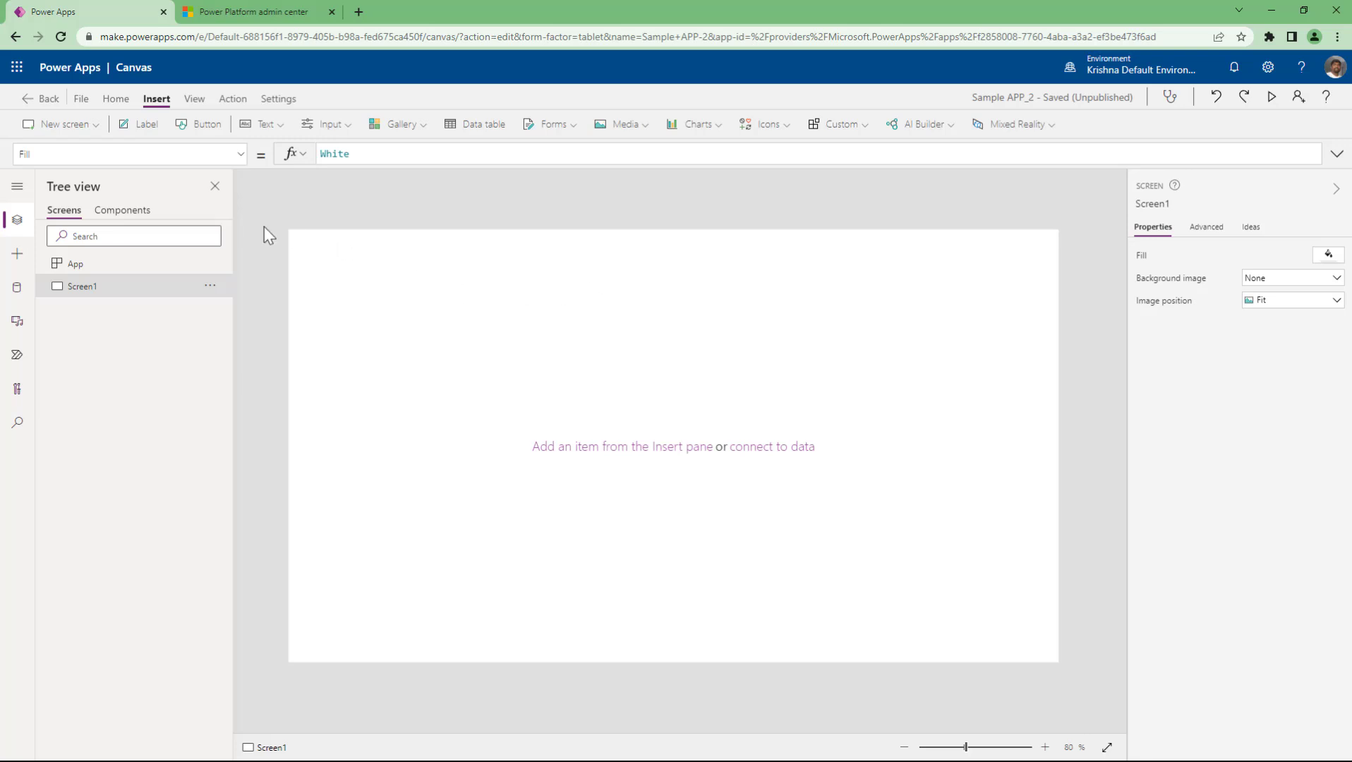
left_click(123, 102)
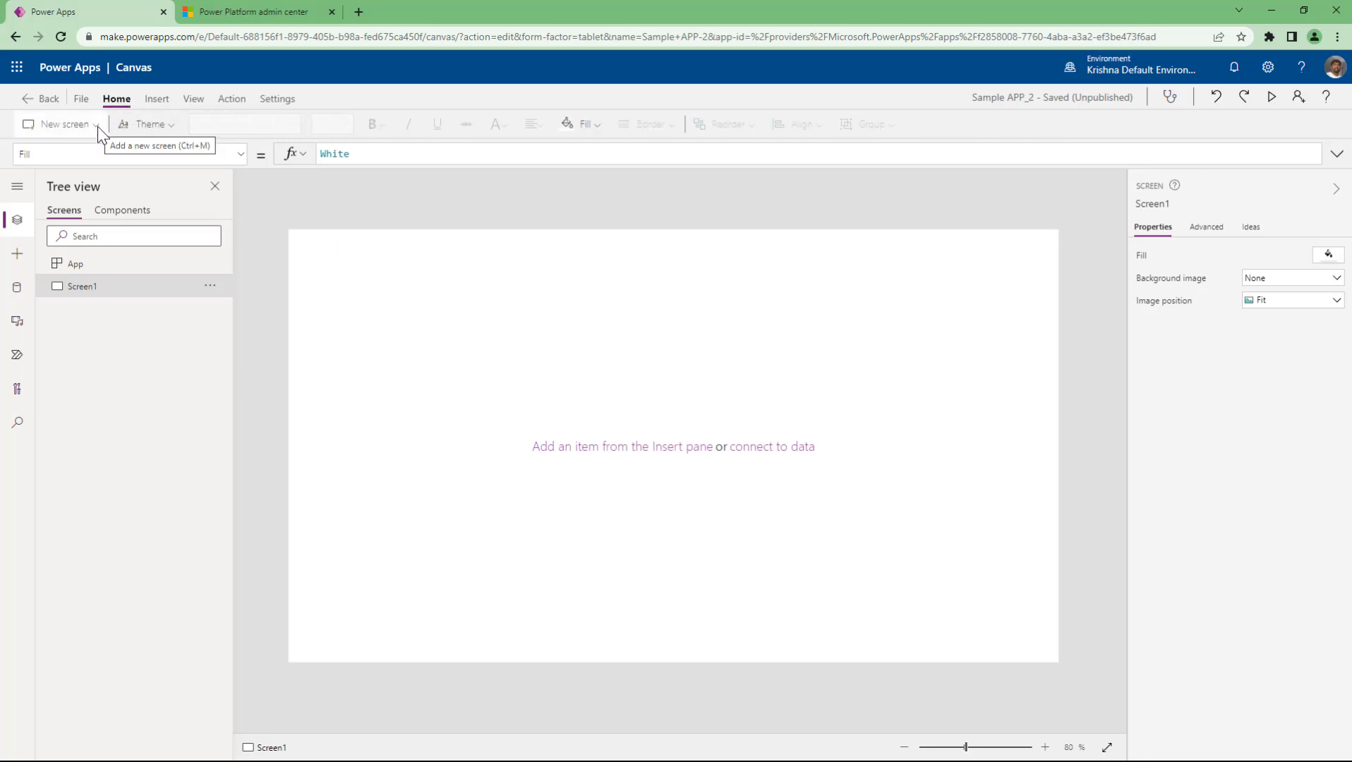
left_click(98, 127)
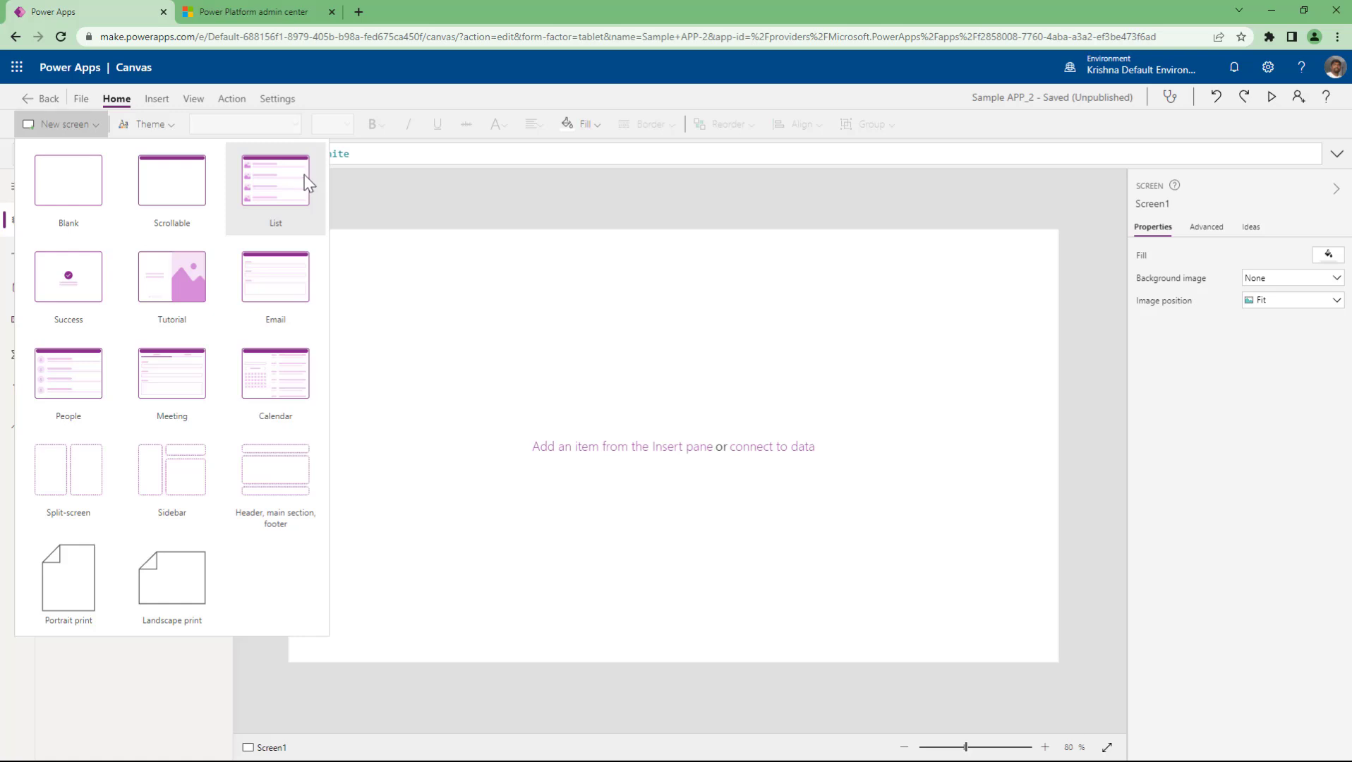
left_click(564, 311)
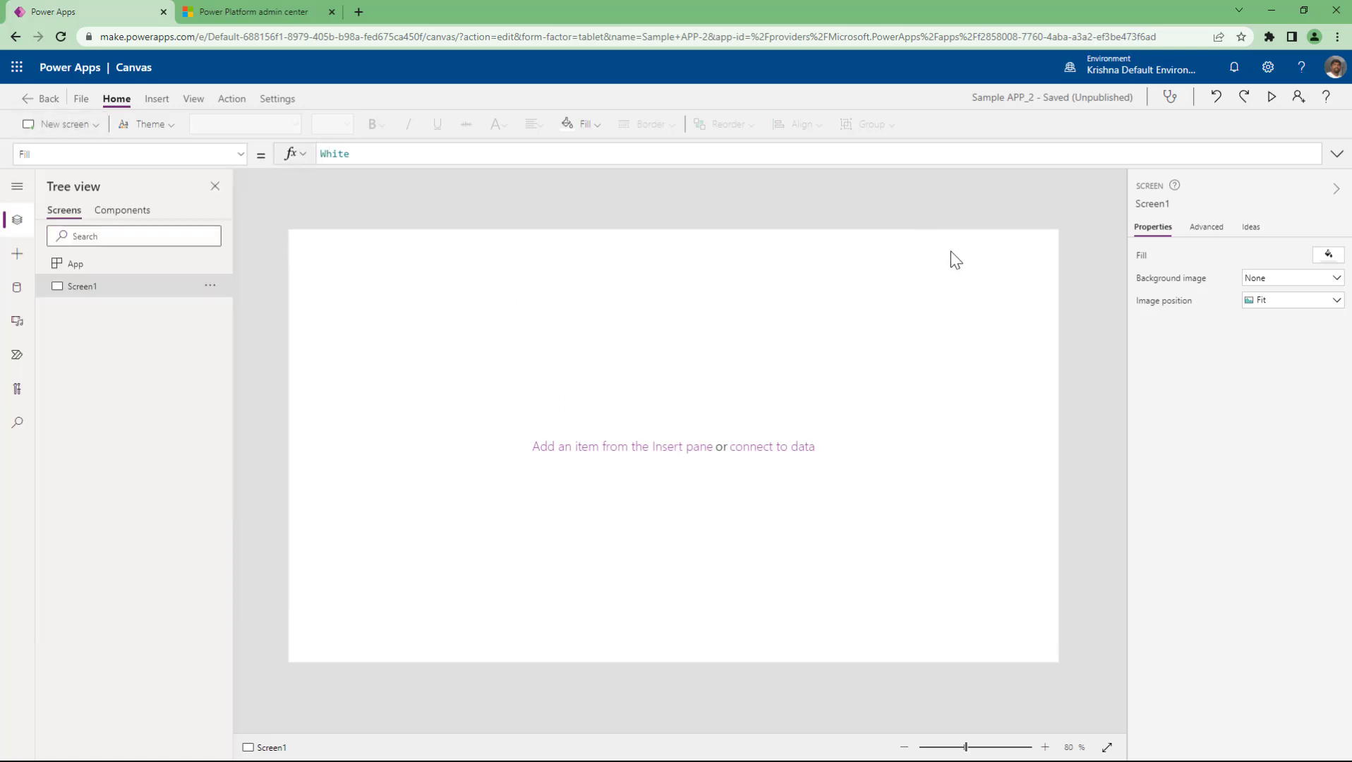
left_click(88, 123)
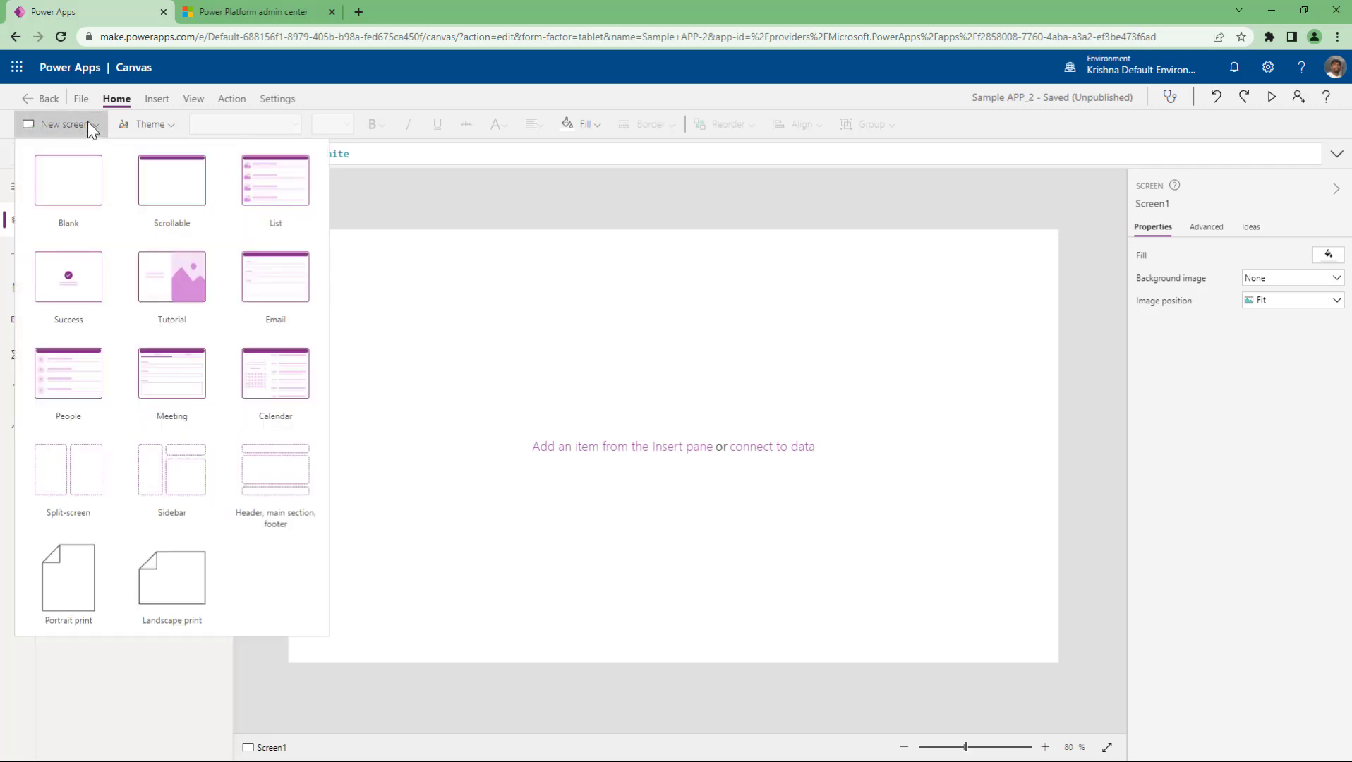
left_click(182, 209)
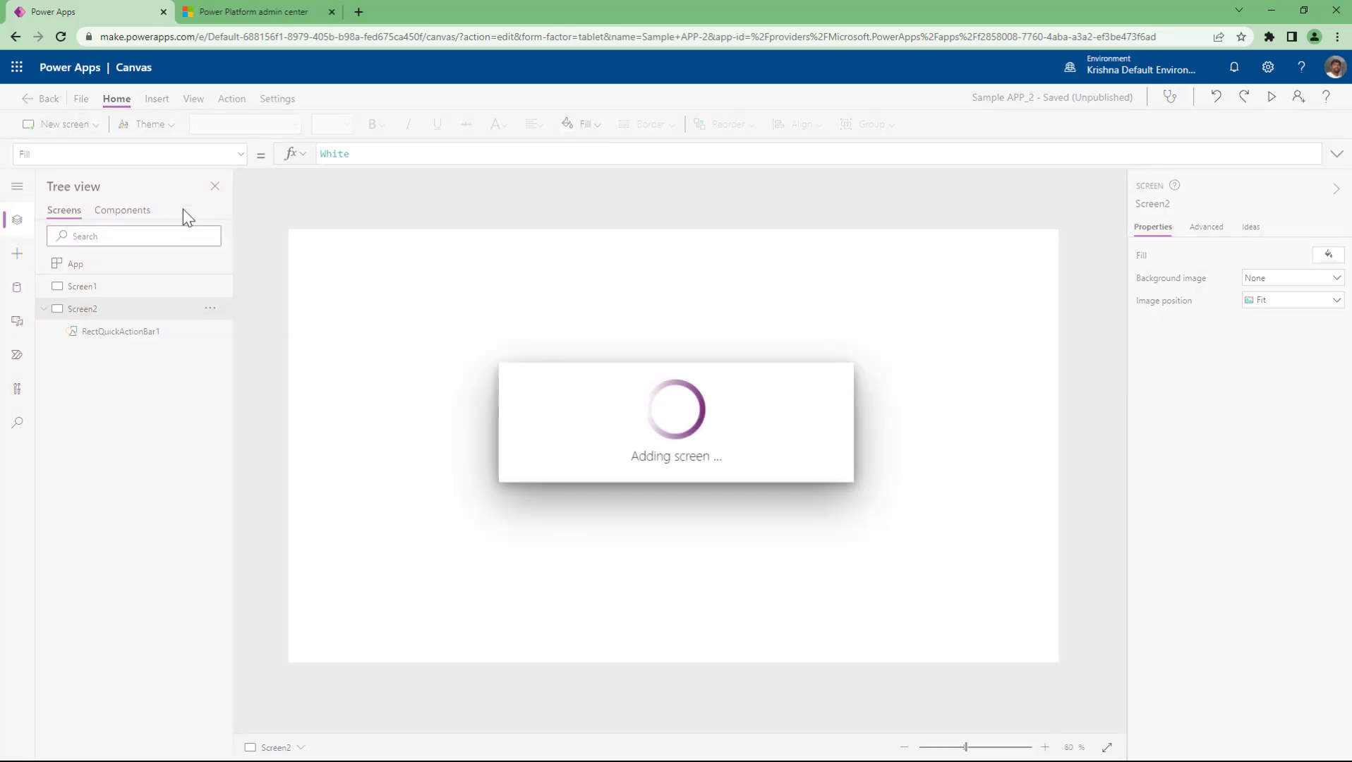
Step: Review the available screen templates and compare the blank Screen1 with the scrollable Screen2
left_click(96, 127)
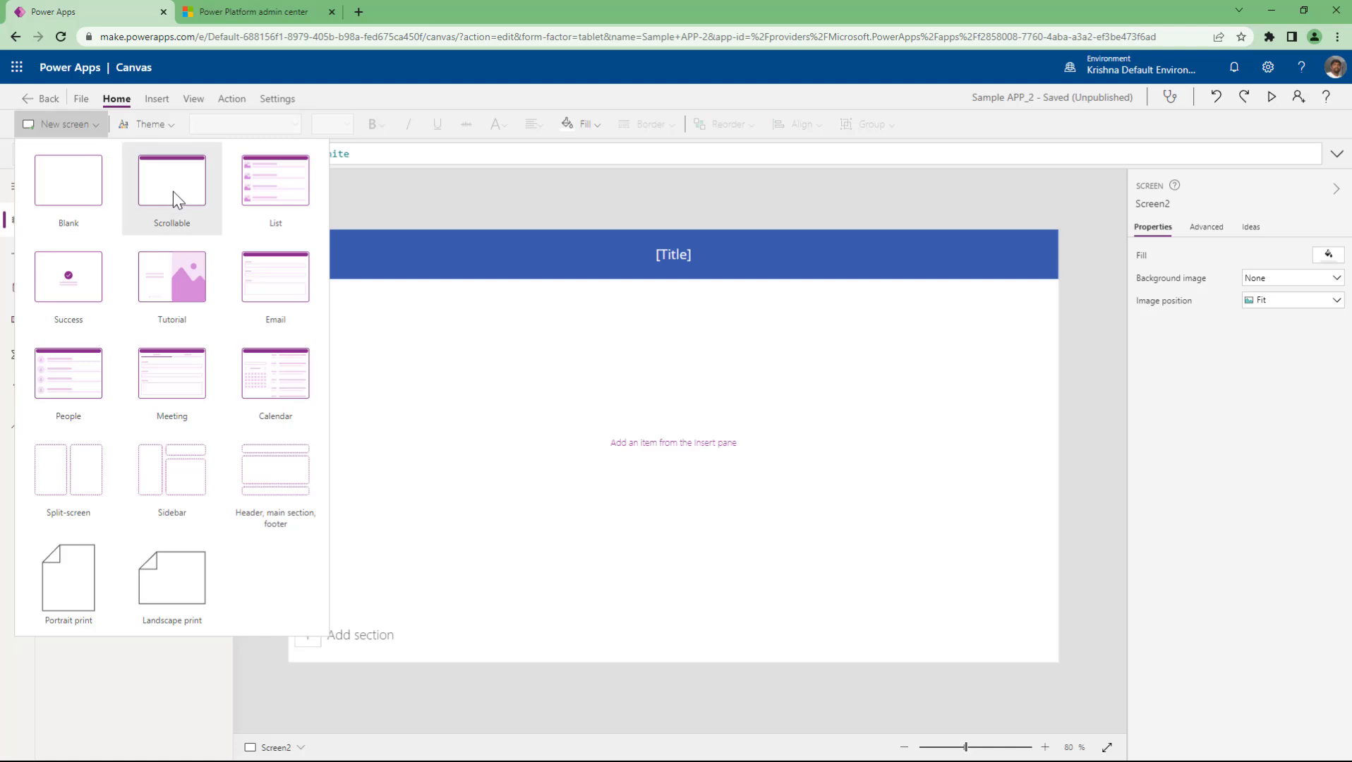
left_click(408, 188)
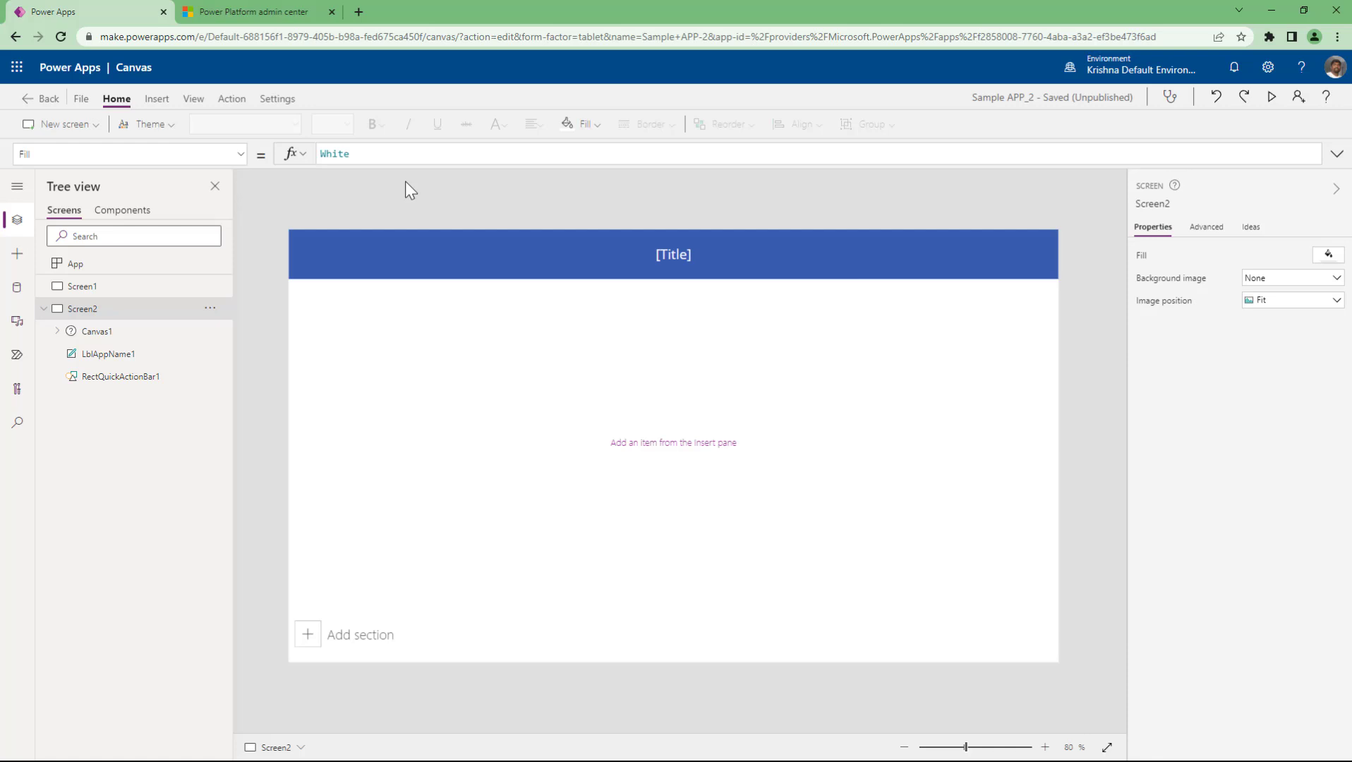
left_click(149, 103)
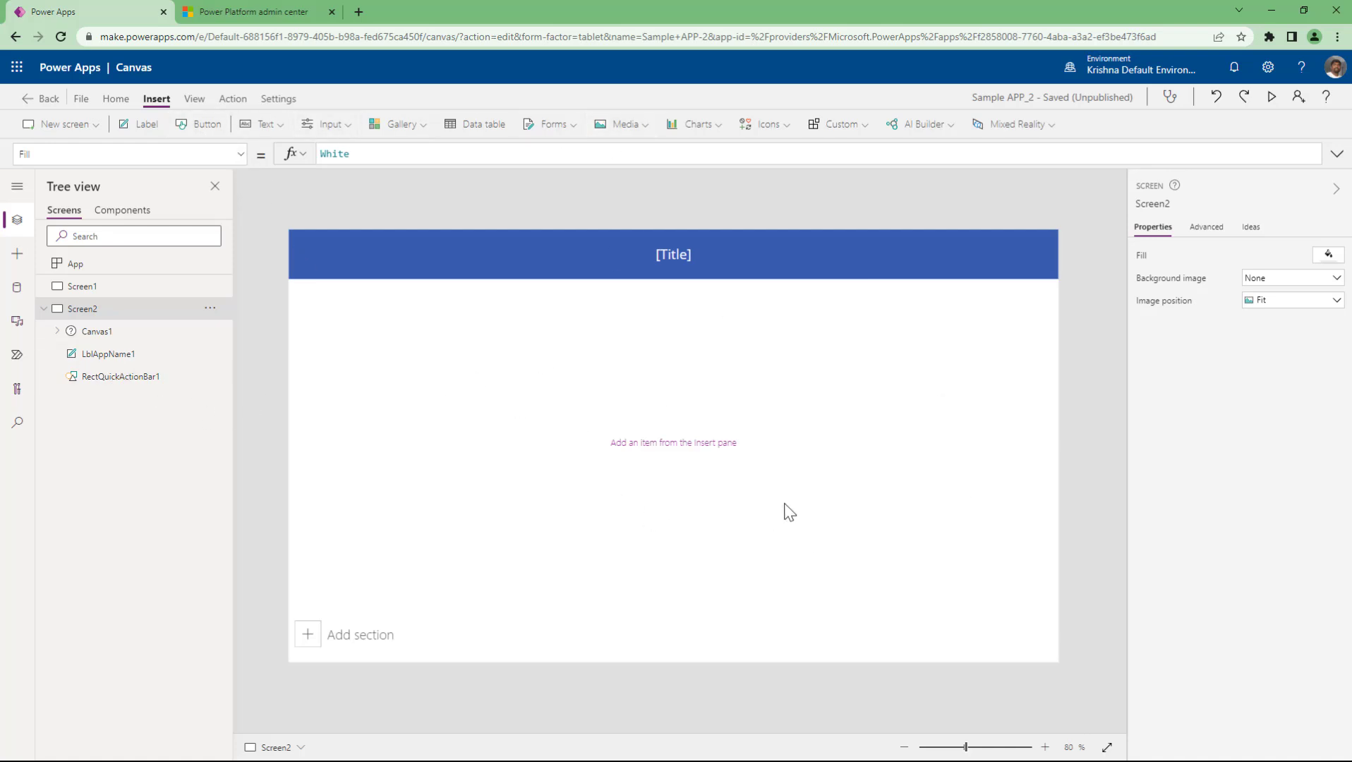
left_click(82, 288)
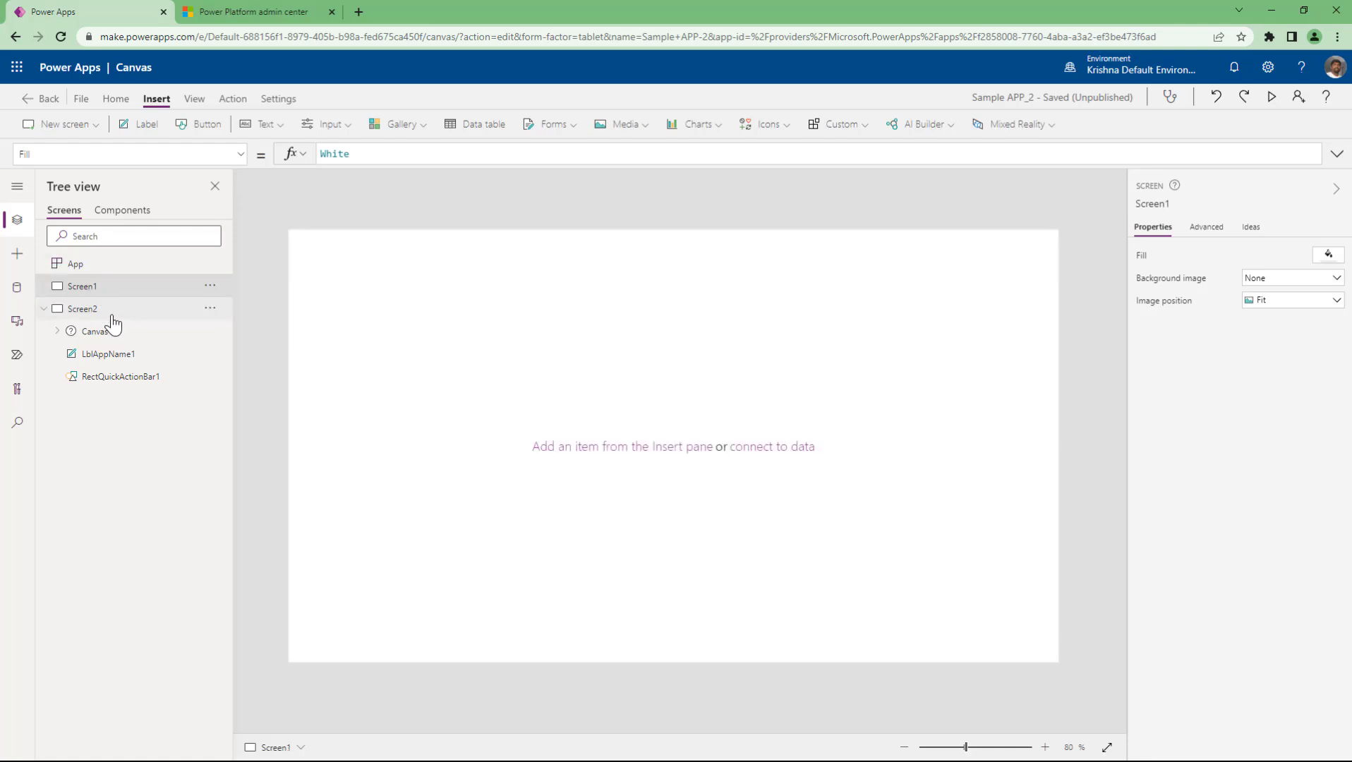
left_click(111, 314)
left_click(96, 124)
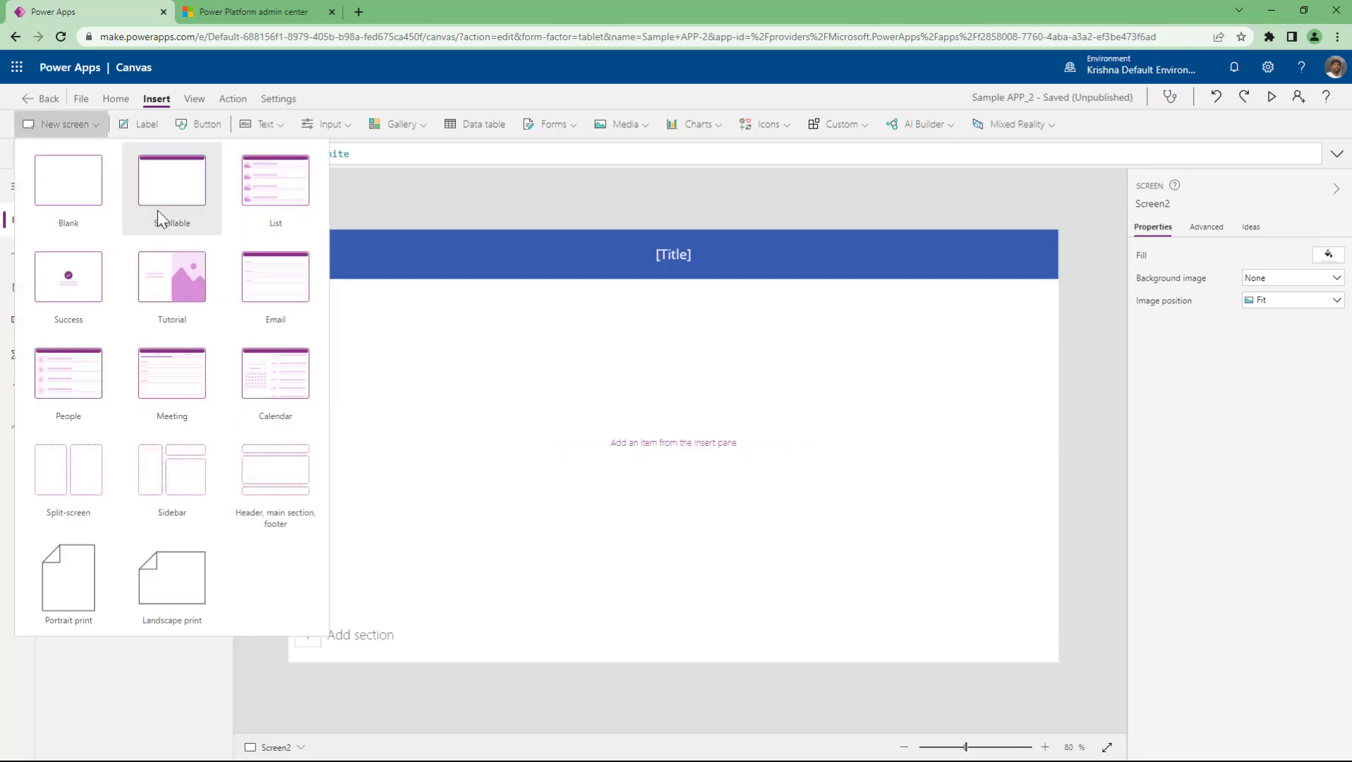
left_click(498, 200)
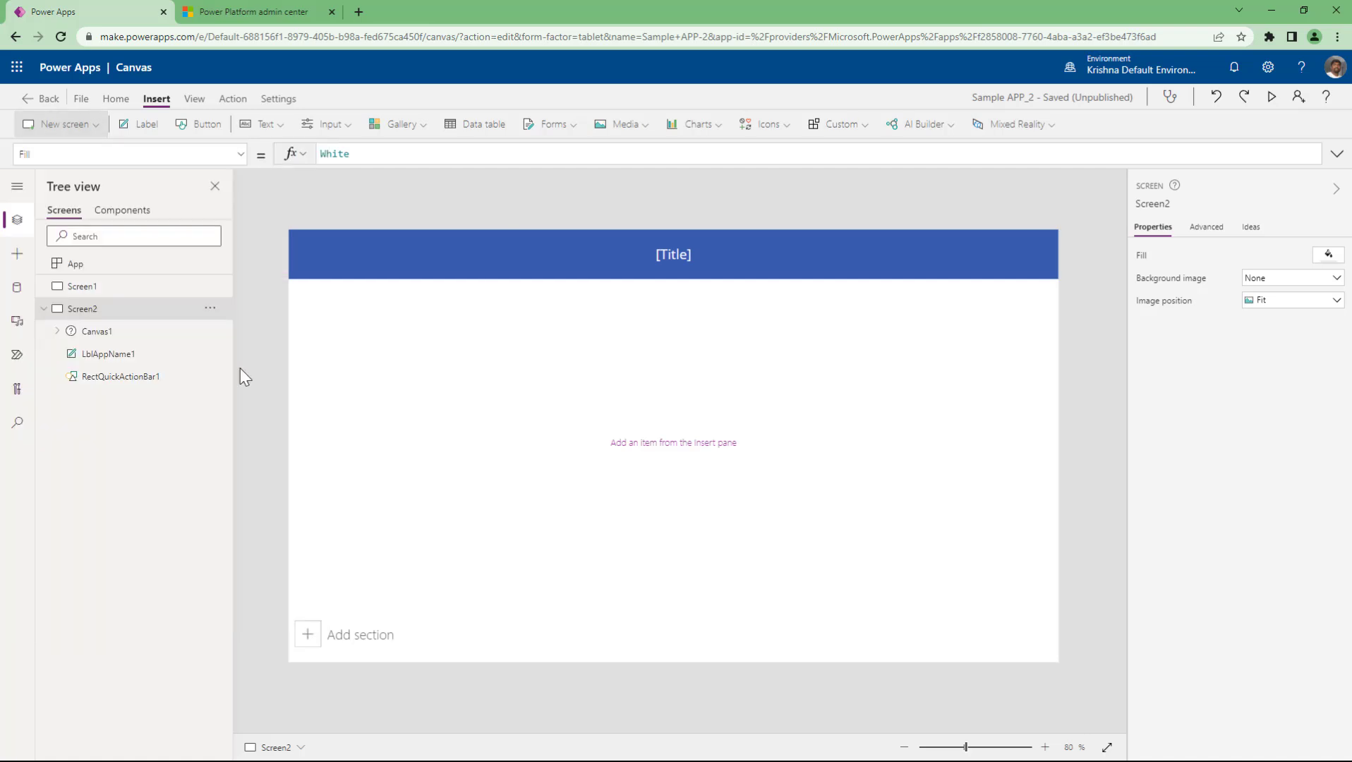
left_click(99, 285)
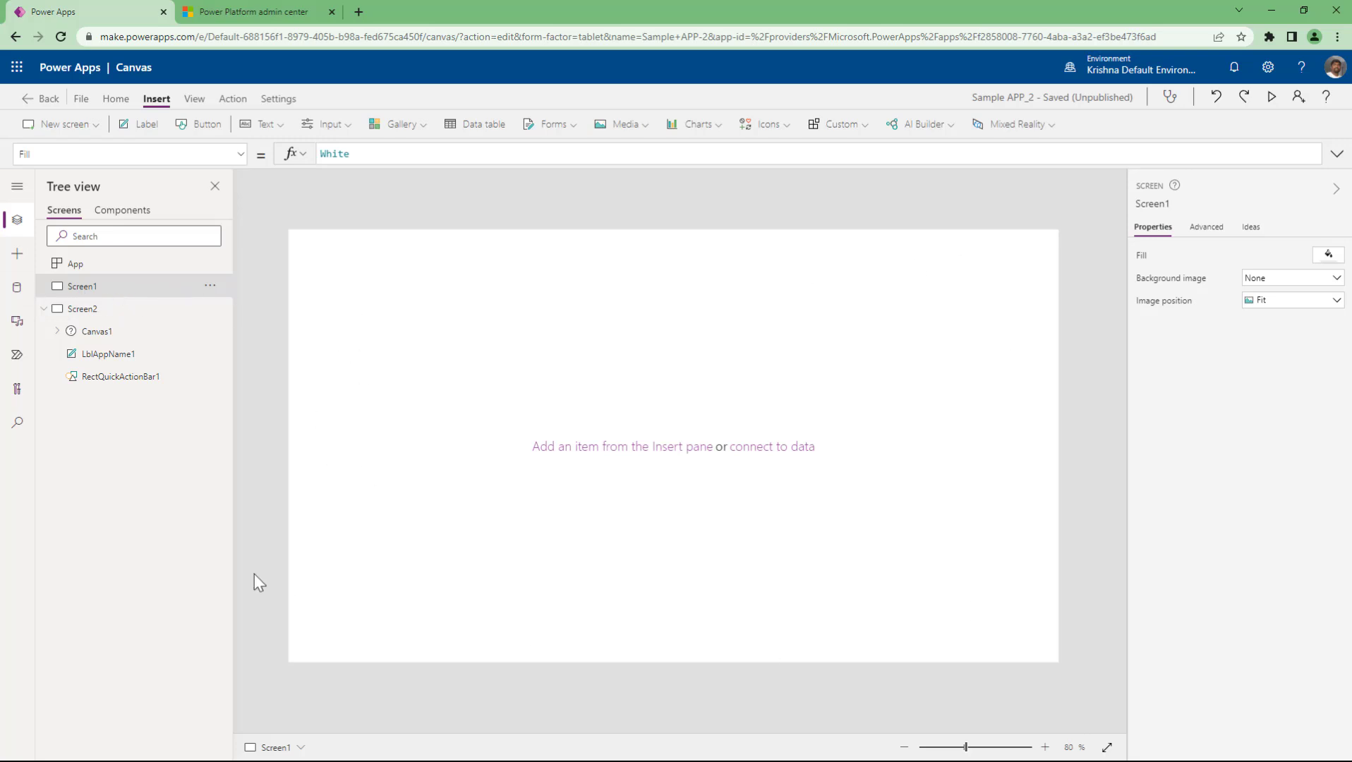
left_click(83, 309)
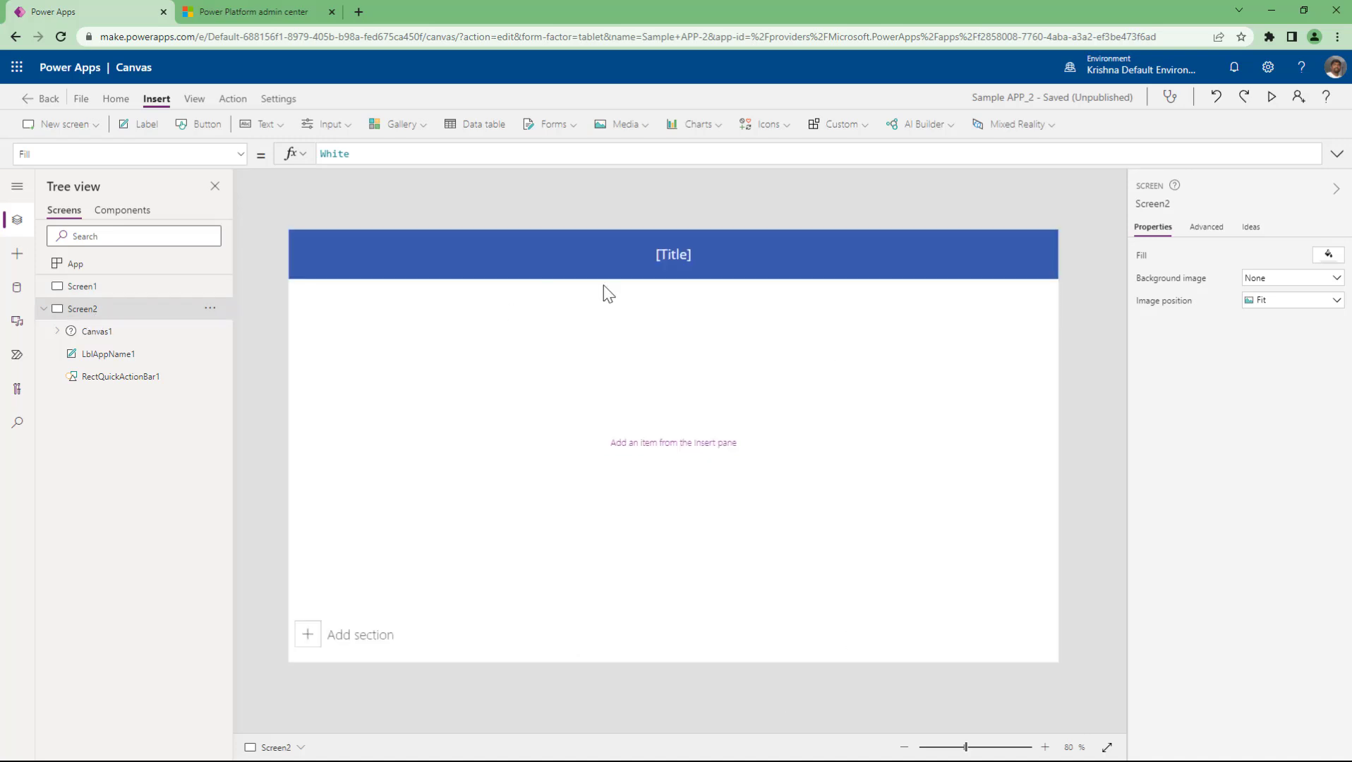
Step: Inspect the properties of the fluid grid, title label and header rectangle on Screen2
left_click(93, 333)
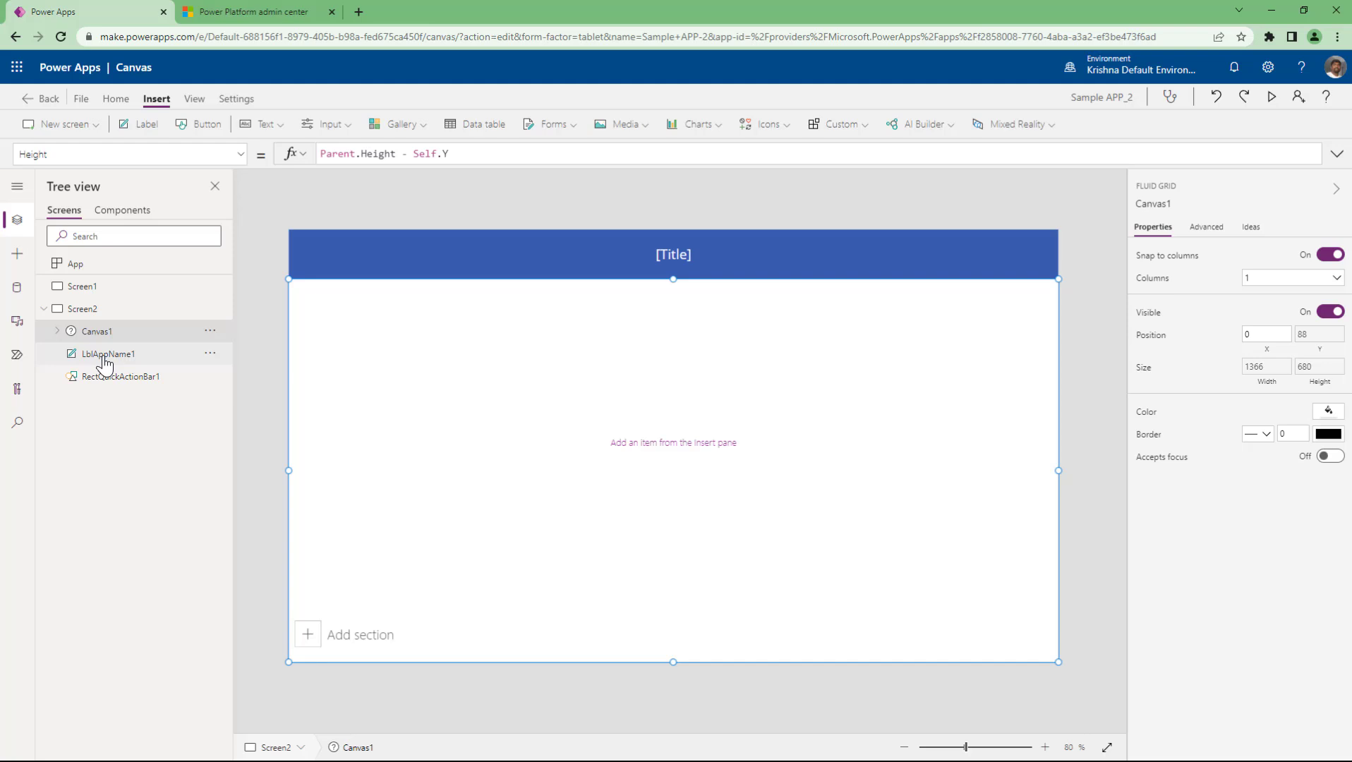
left_click(104, 358)
left_click(124, 378)
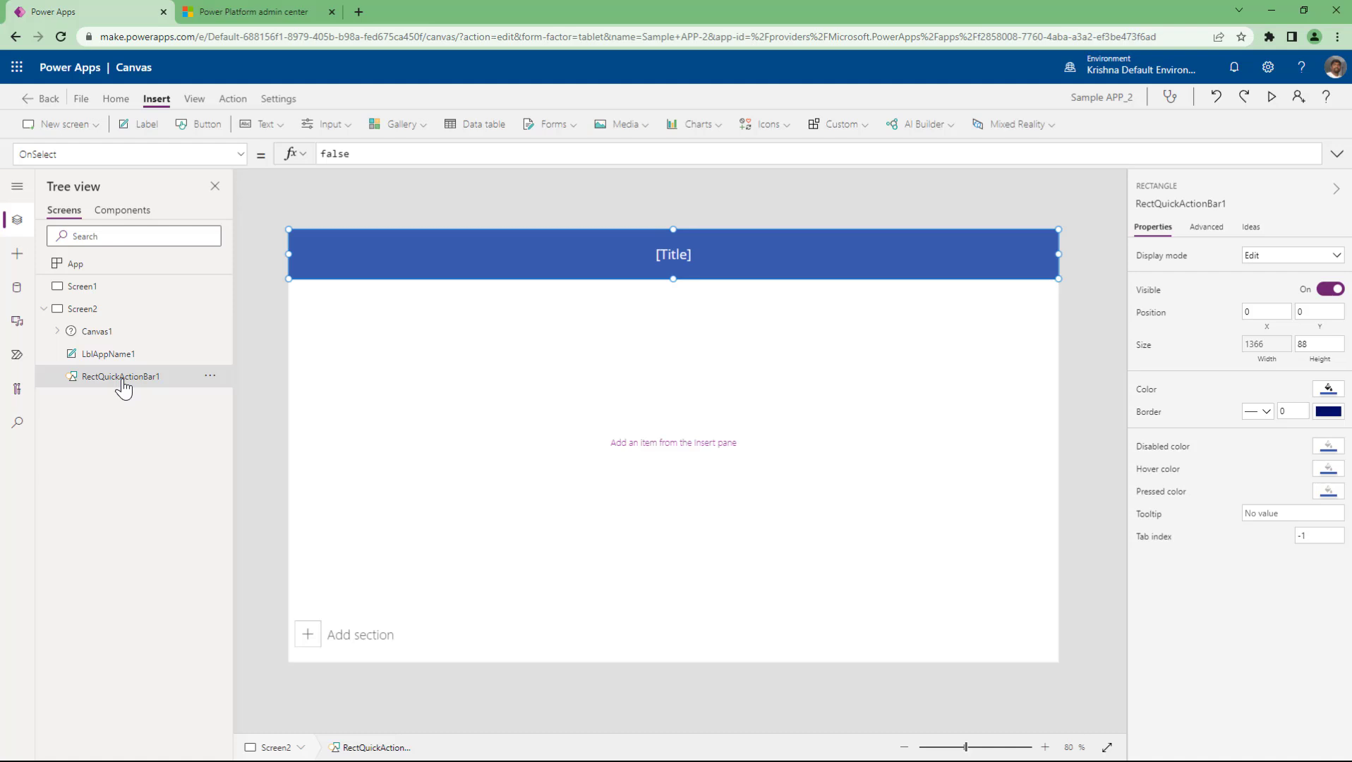
left_click_drag(597, 253, 635, 227)
Step: Set the text of the title label LblAppName1 on Screen2 to "This is the label"
left_click(97, 361)
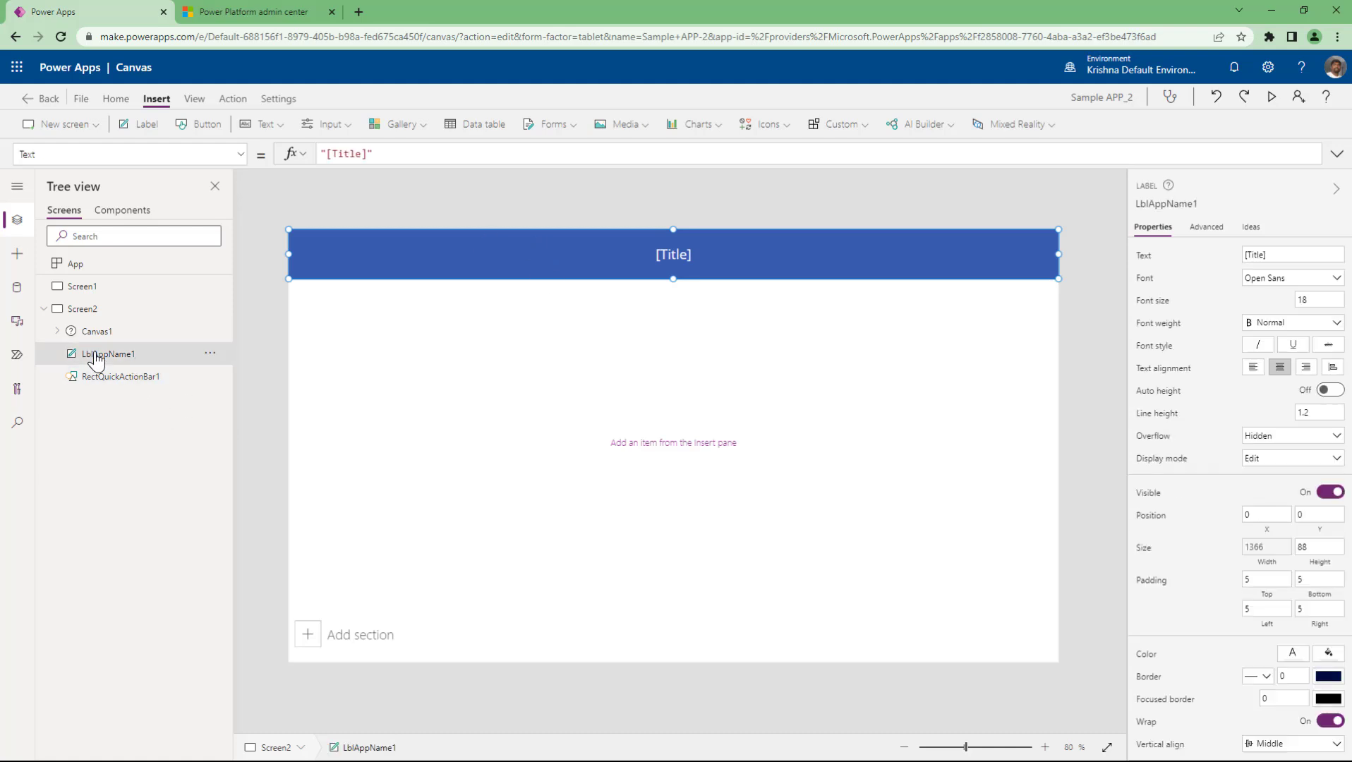
left_click(1293, 253)
type("THis ")
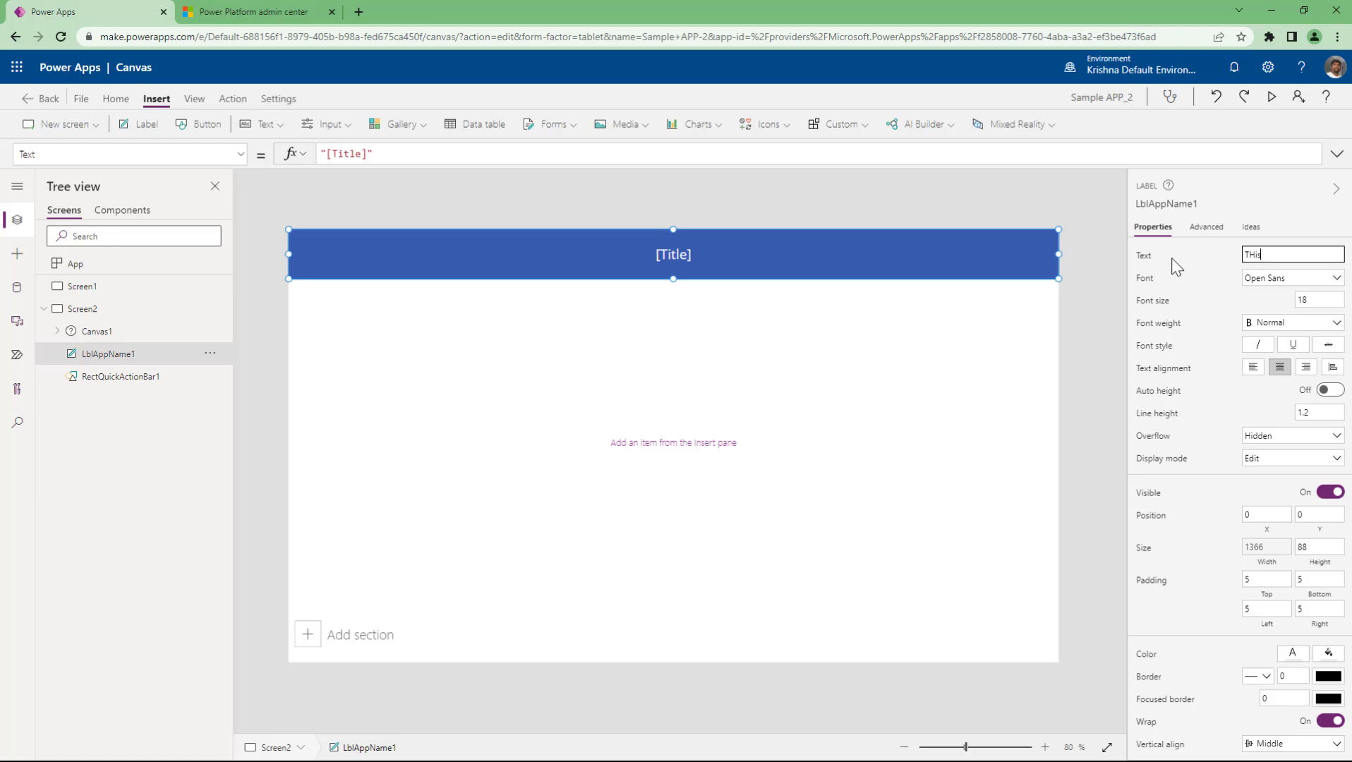
type("his a")
type("s the lavel")
type("be")
Step: Add six more card sections to the Canvas1 fluid grid on Screen2
left_click(58, 332)
left_click(102, 339)
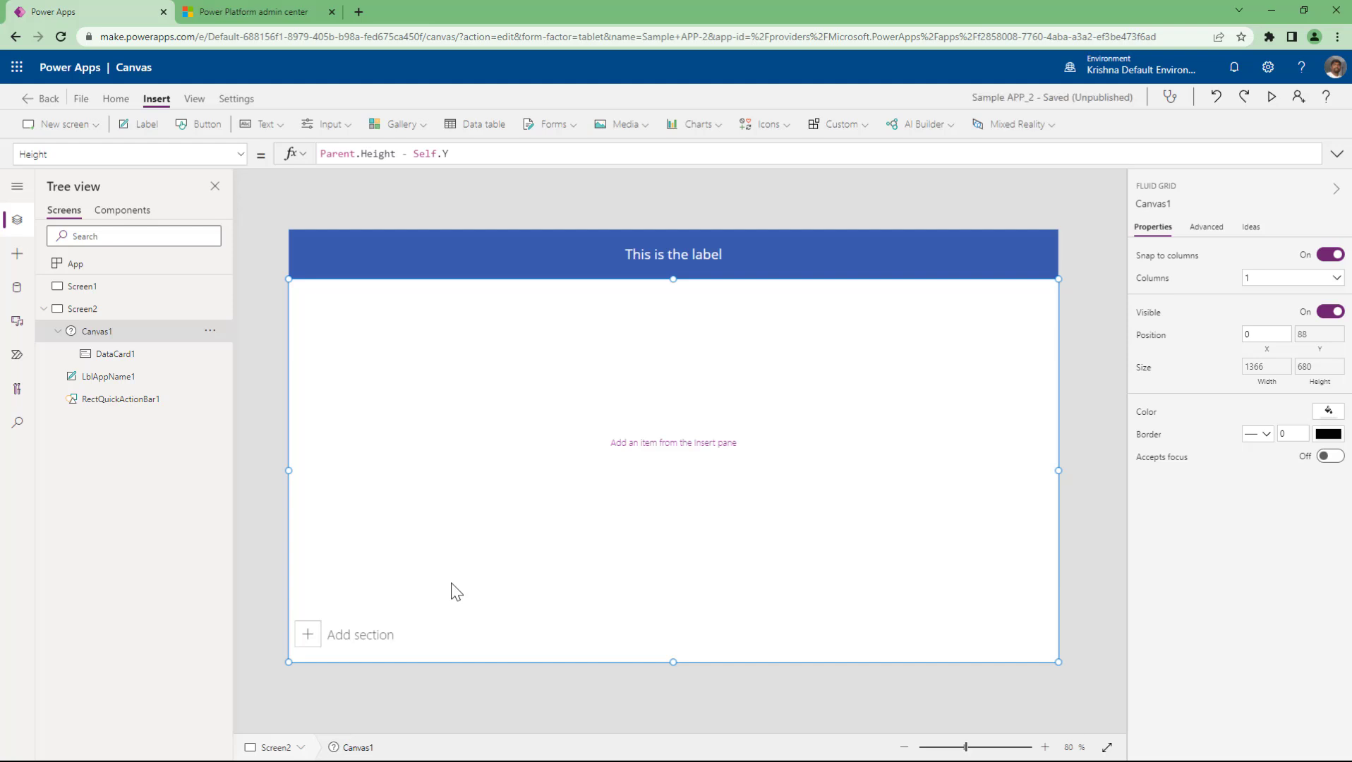
left_click(360, 635)
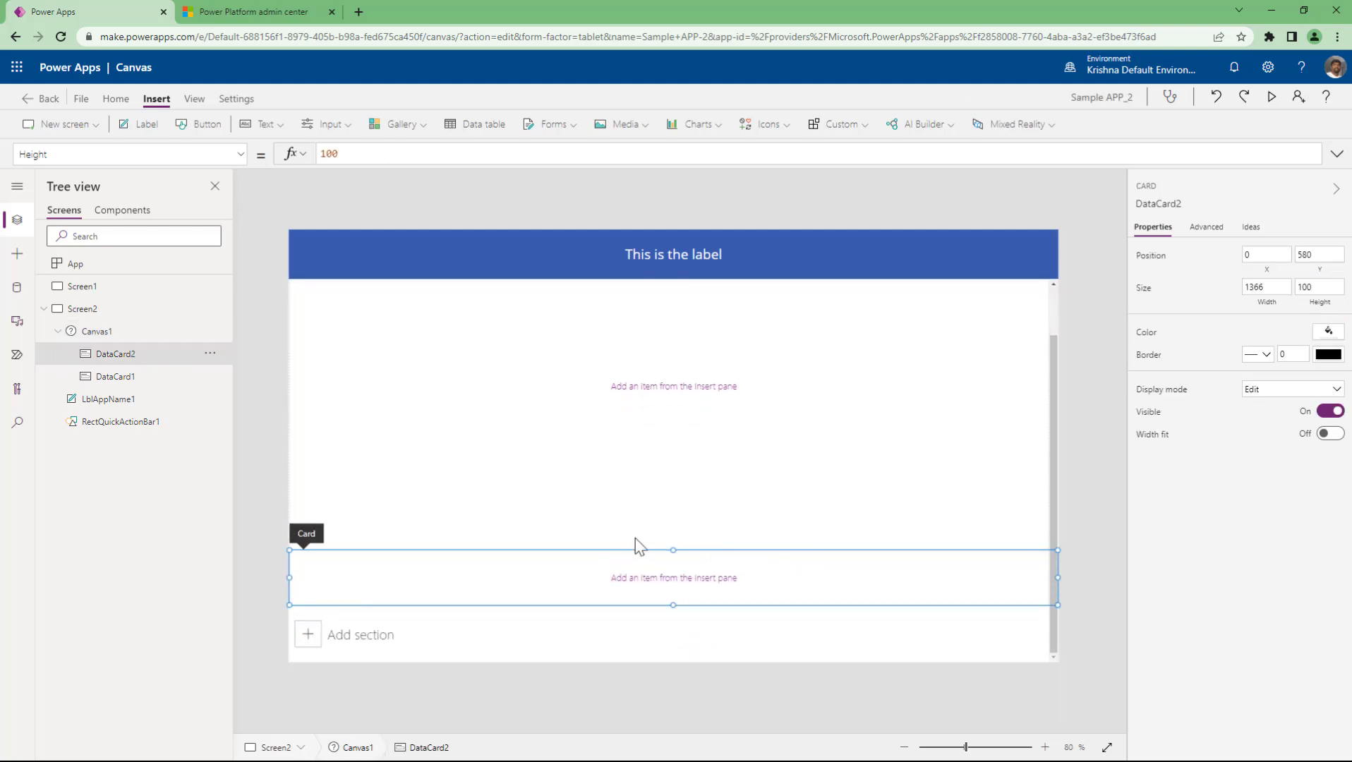
left_click(372, 645)
left_click(415, 644)
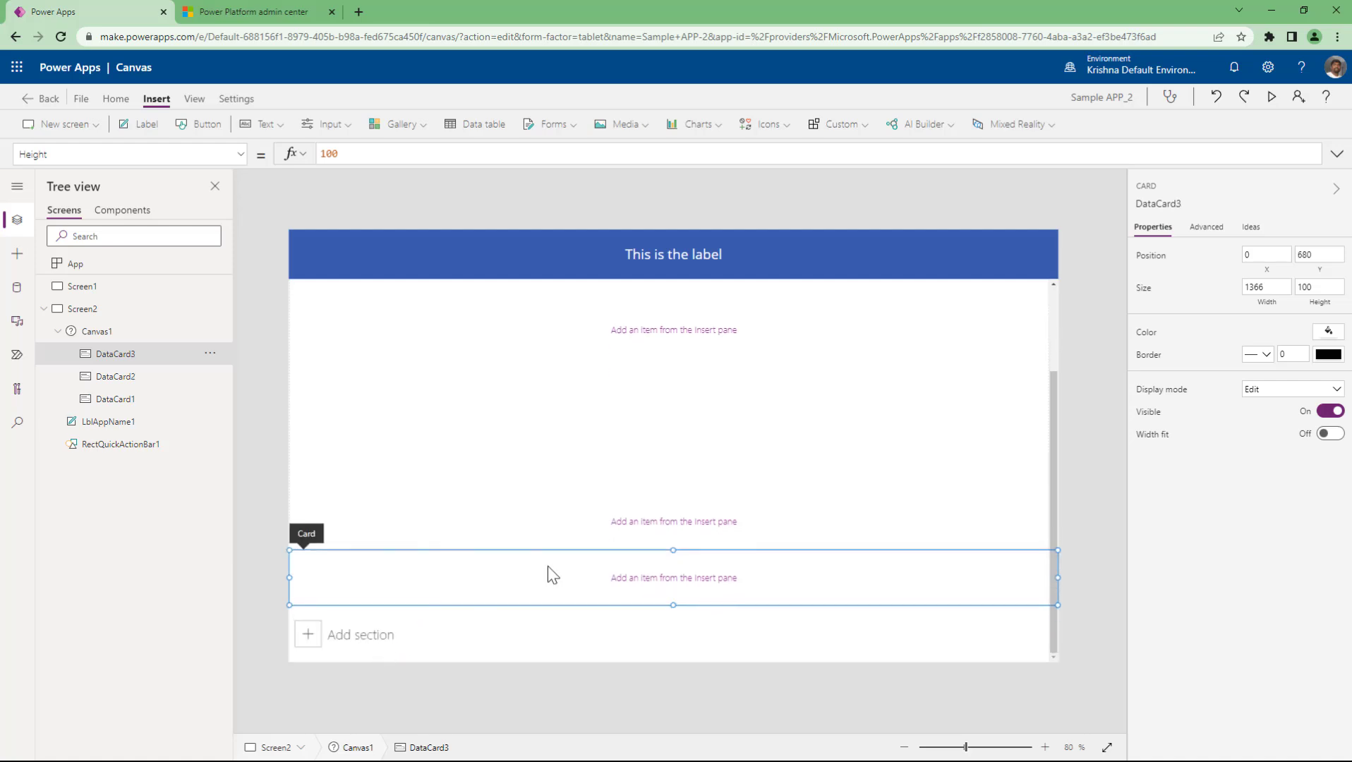
left_click(347, 647)
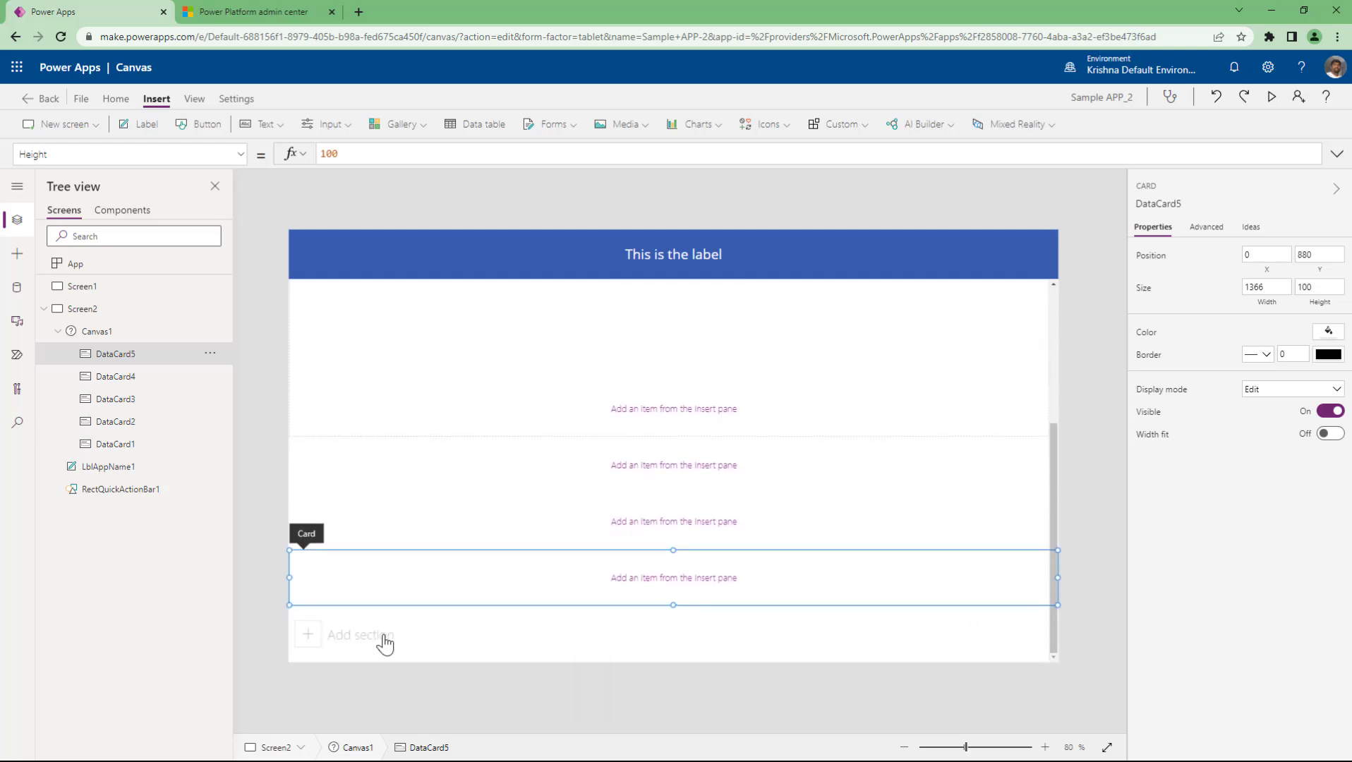
left_click(381, 642)
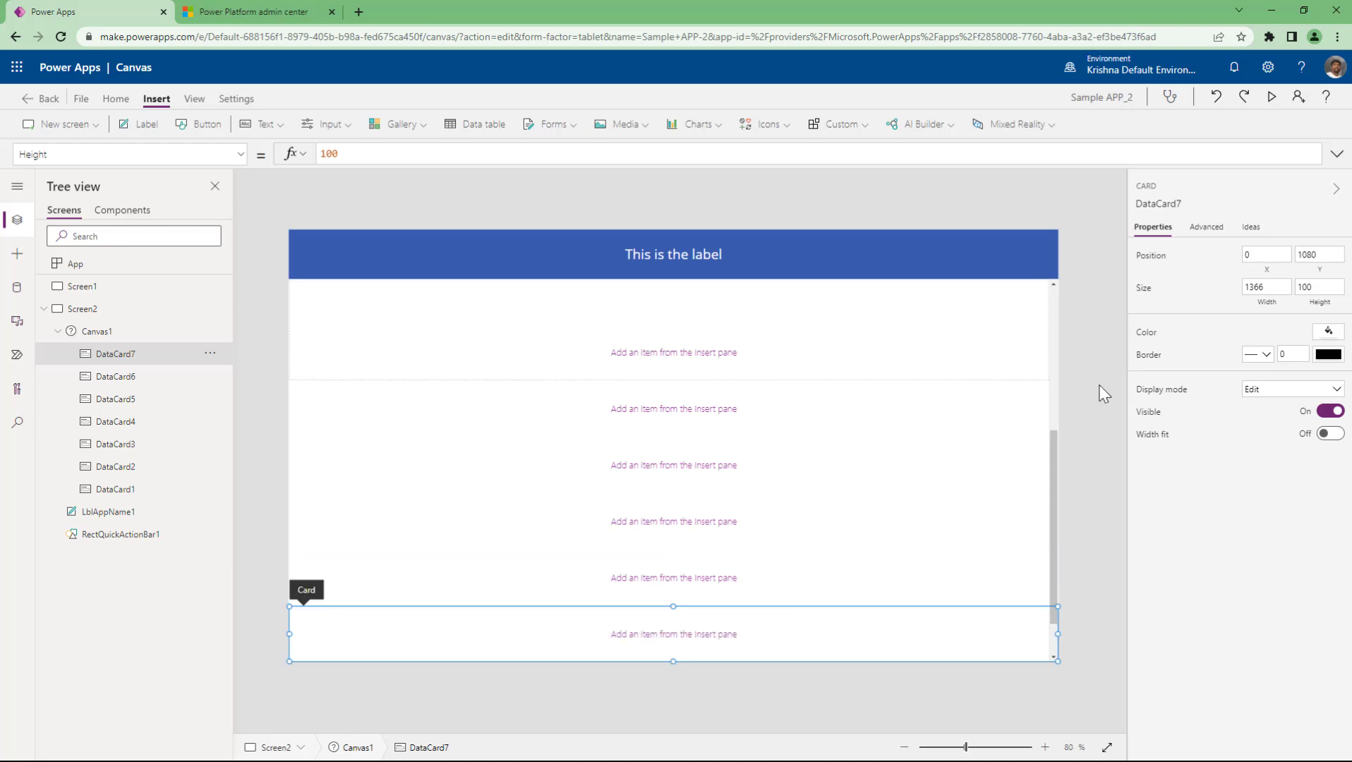
Step: Preview the app and scroll through Screen2 from start to end to test its scrolling
left_click(1272, 97)
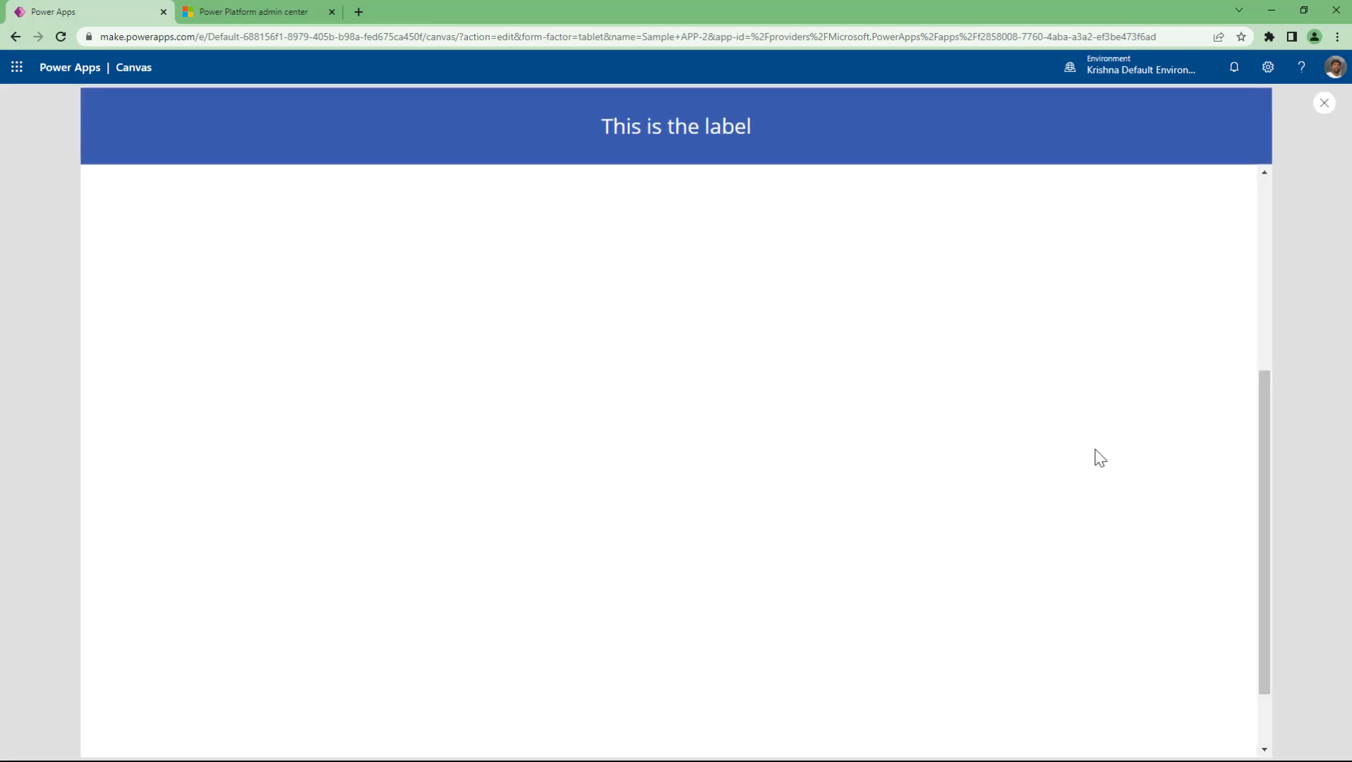
scroll(1095, 458, "down", 1)
scroll(1095, 458, "up", 5)
scroll(1100, 455, "down", 5)
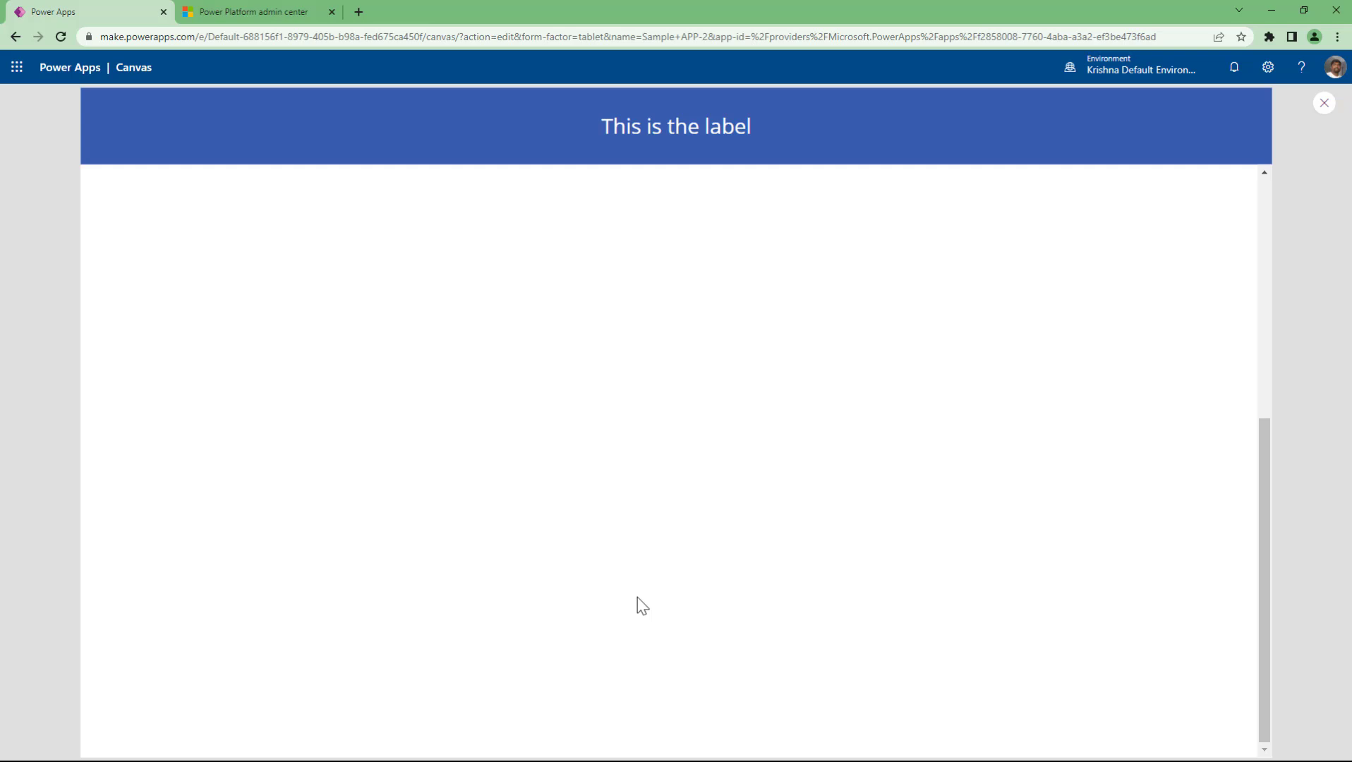
scroll(638, 596, "up", 5)
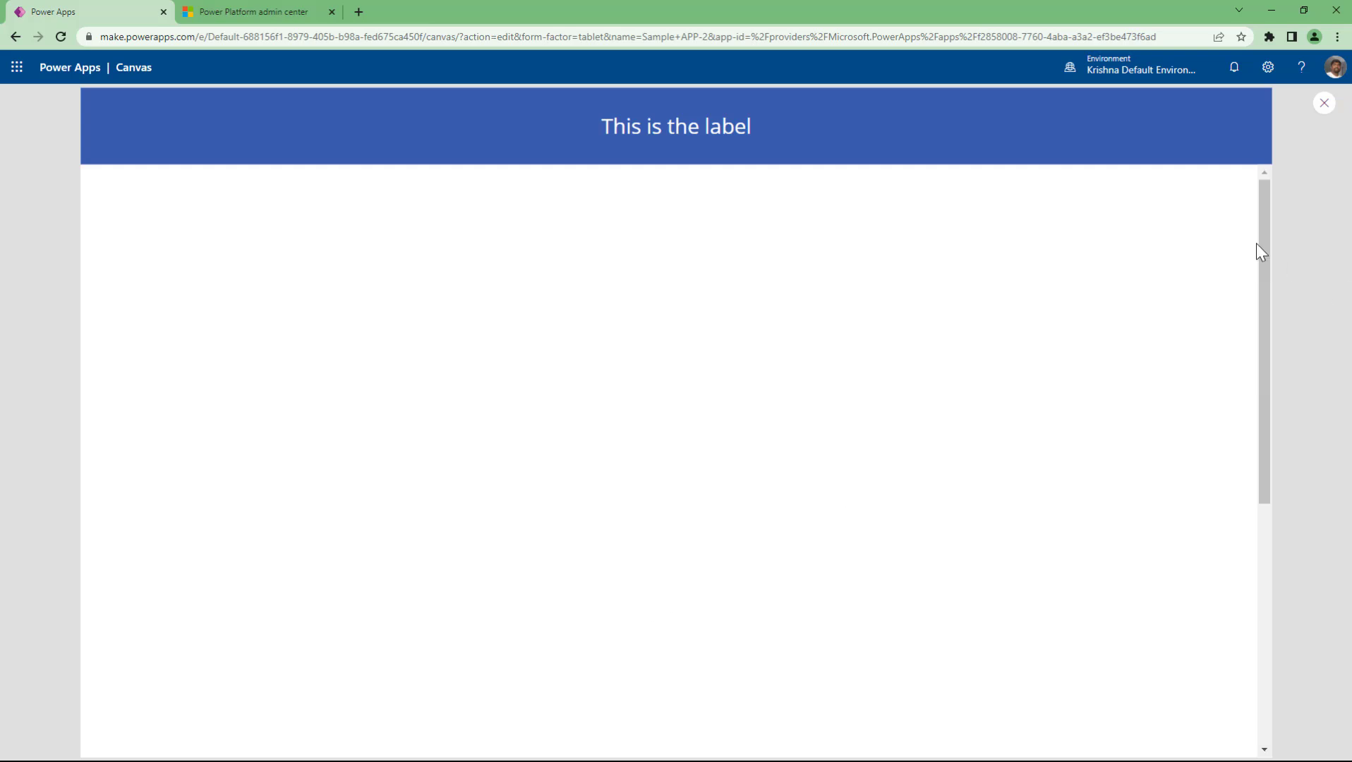
left_click_drag(1263, 187, 1264, 474)
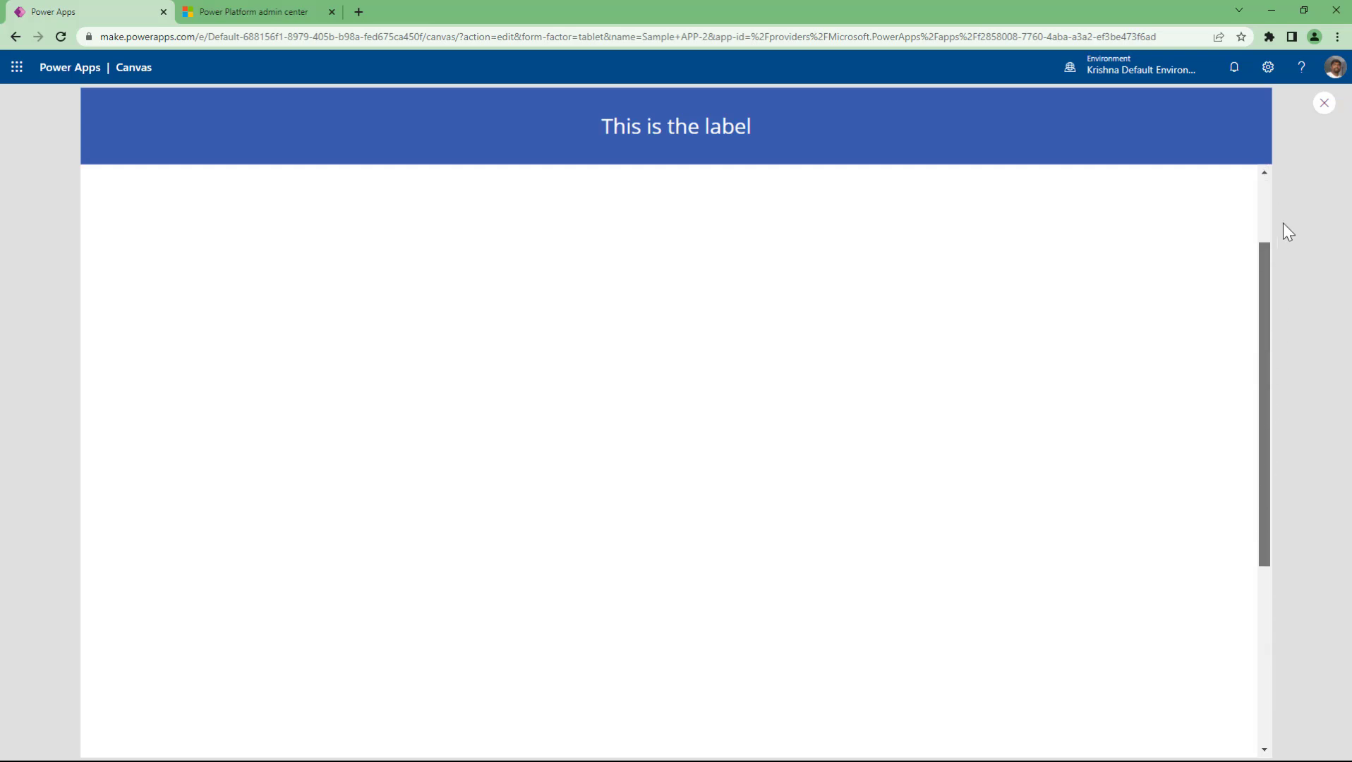
left_click_drag(1288, 231, 1261, 698)
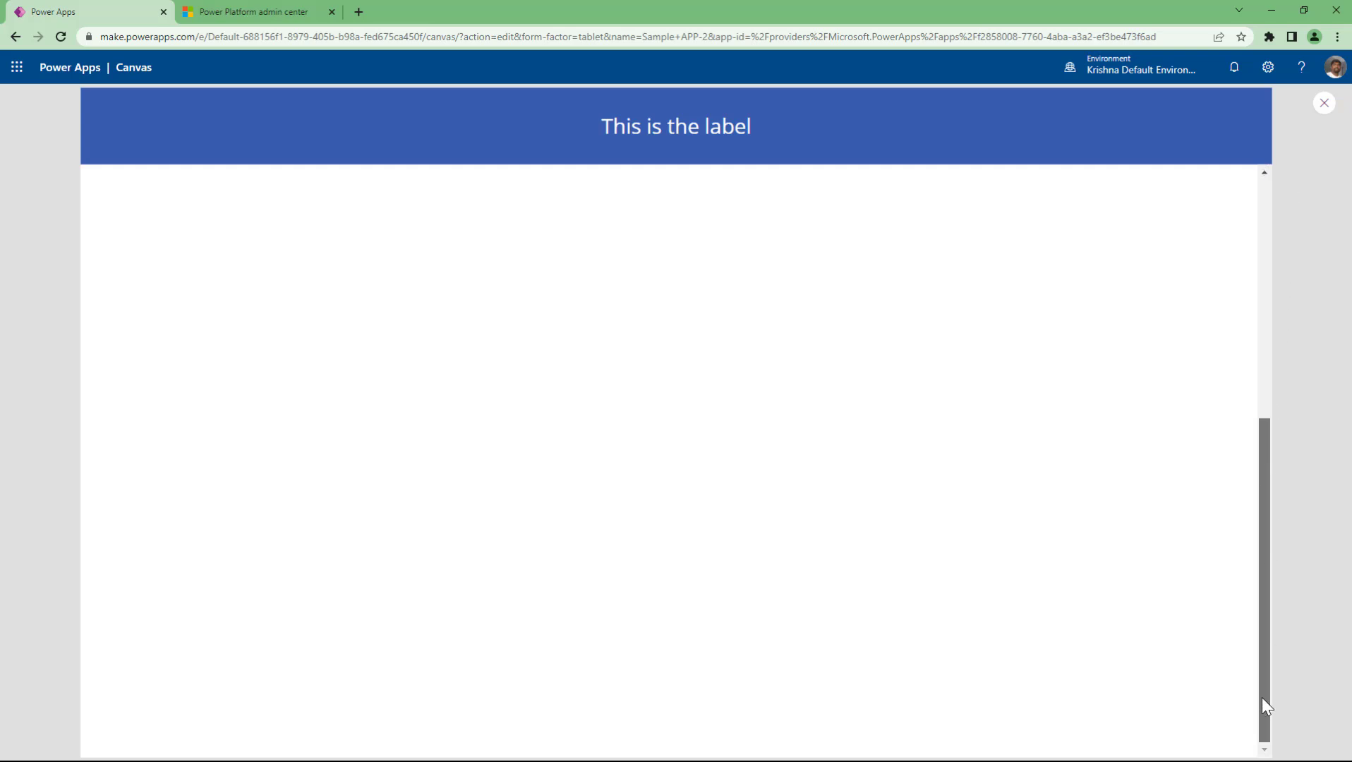
Step: Close the app preview, select the Canvas1 fluid grid and look over the available new screen templates
left_click(1324, 106)
left_click(106, 338)
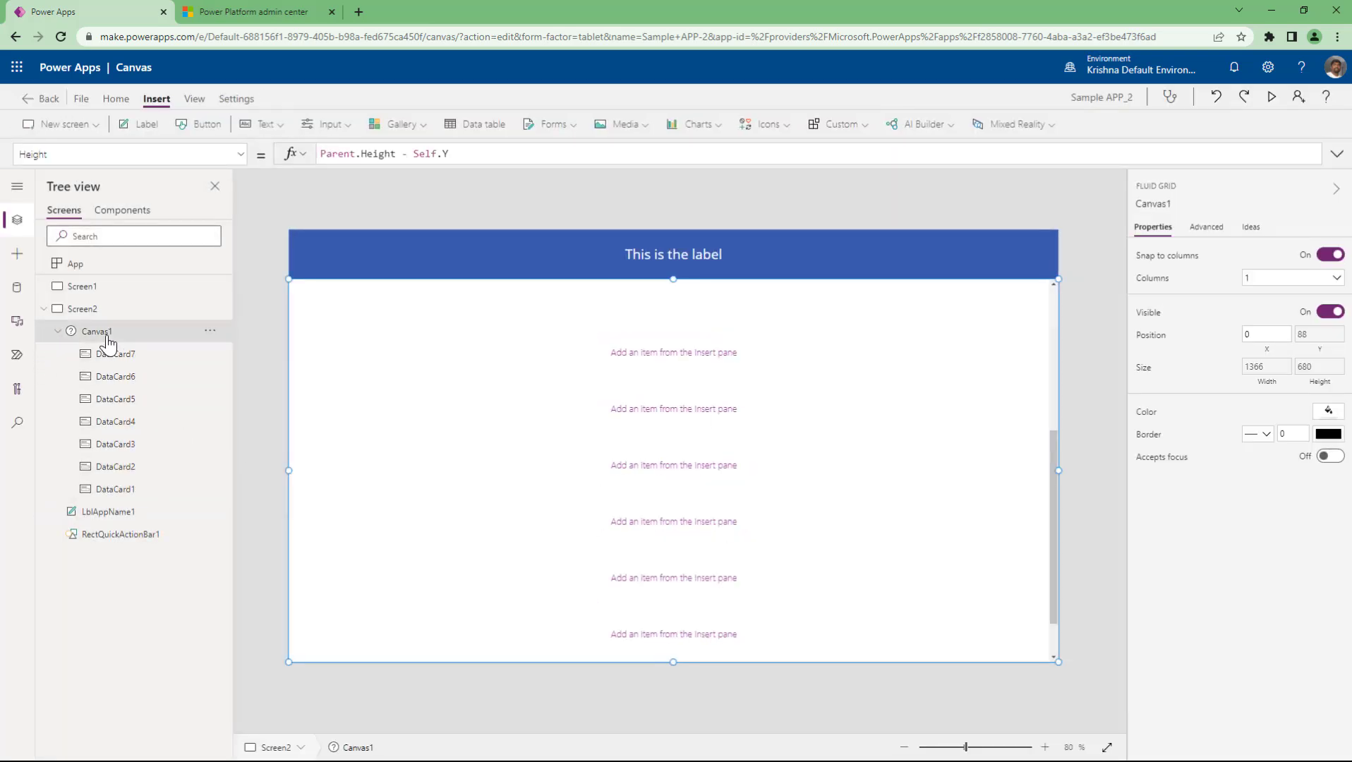
left_click(83, 127)
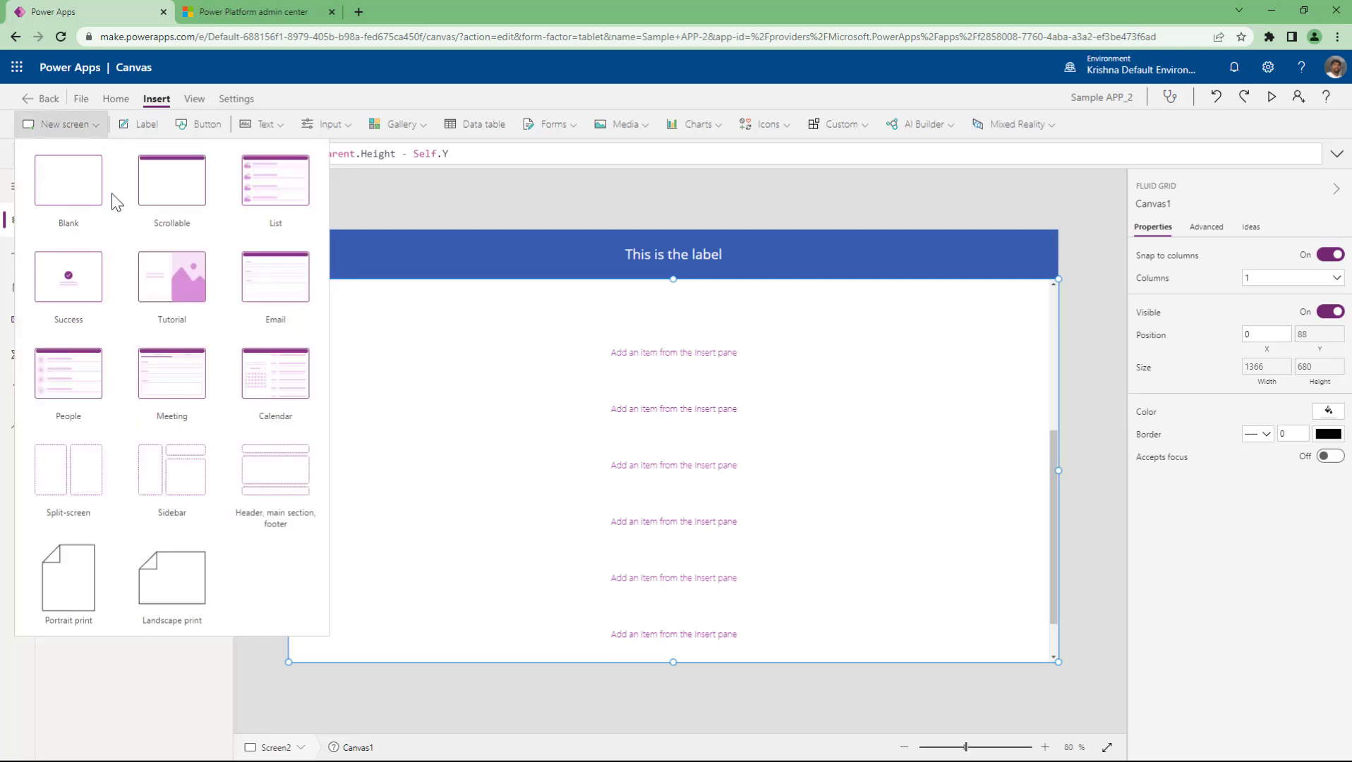
left_click(391, 189)
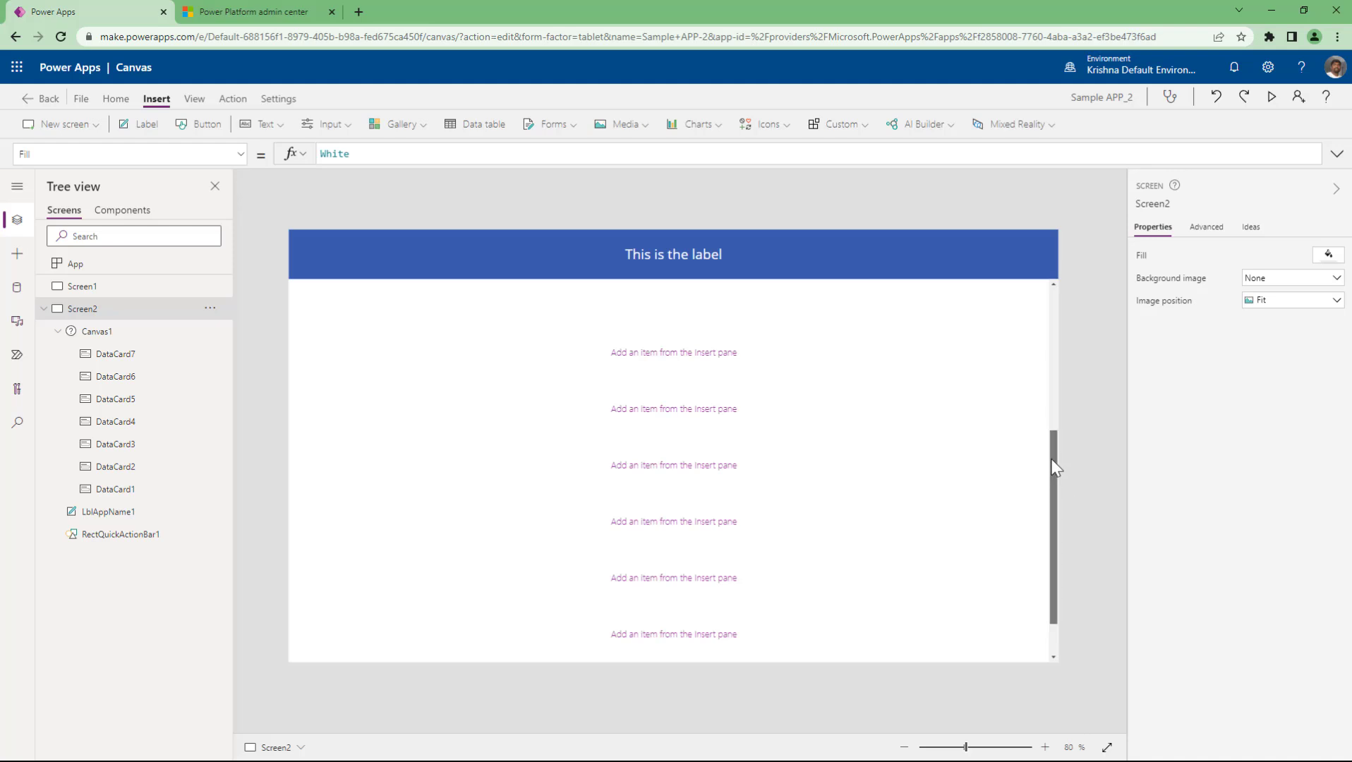
Step: Examine the Canvas1 fluid grid on Screen2 from its start to its end, checking cards DataCard1 and DataCard2
left_click_drag(1054, 537, 1056, 304)
left_click(836, 414)
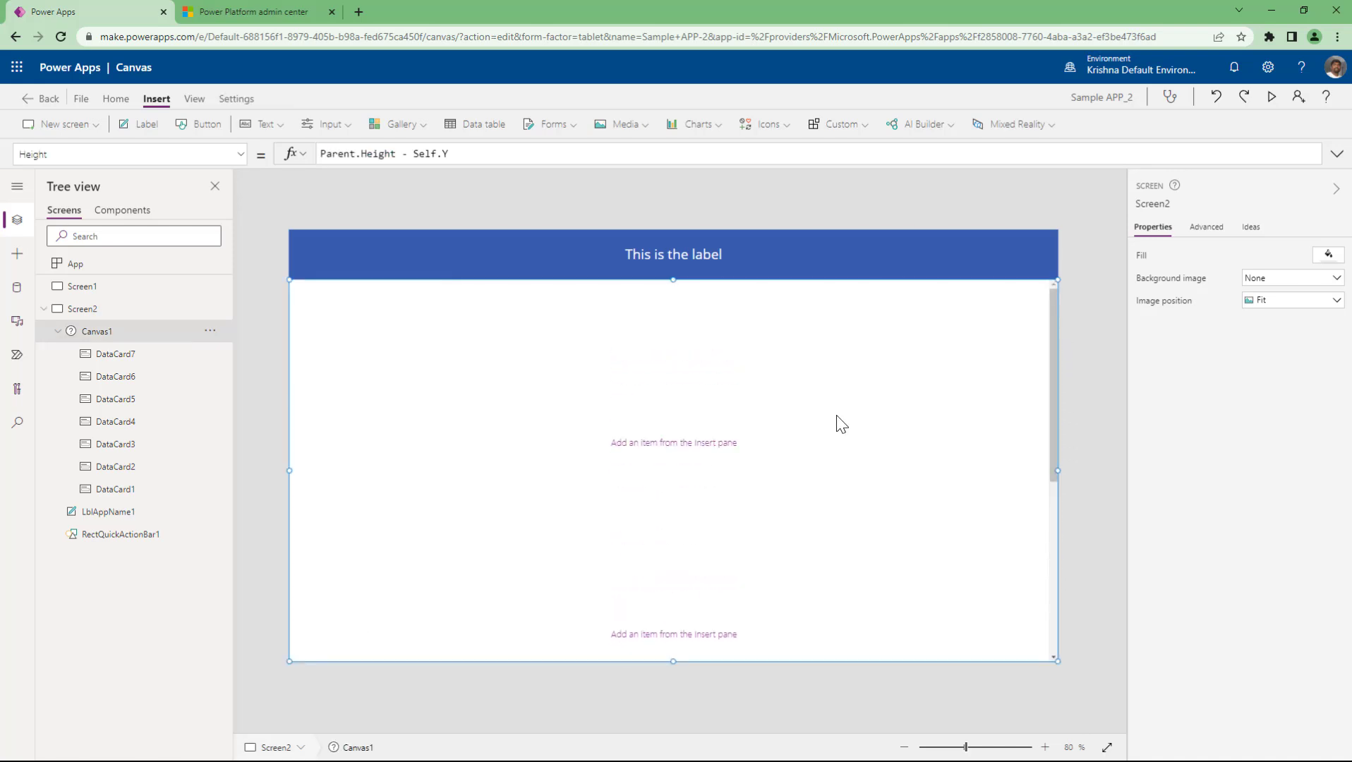
left_click(836, 415)
left_click_drag(672, 605, 707, 357)
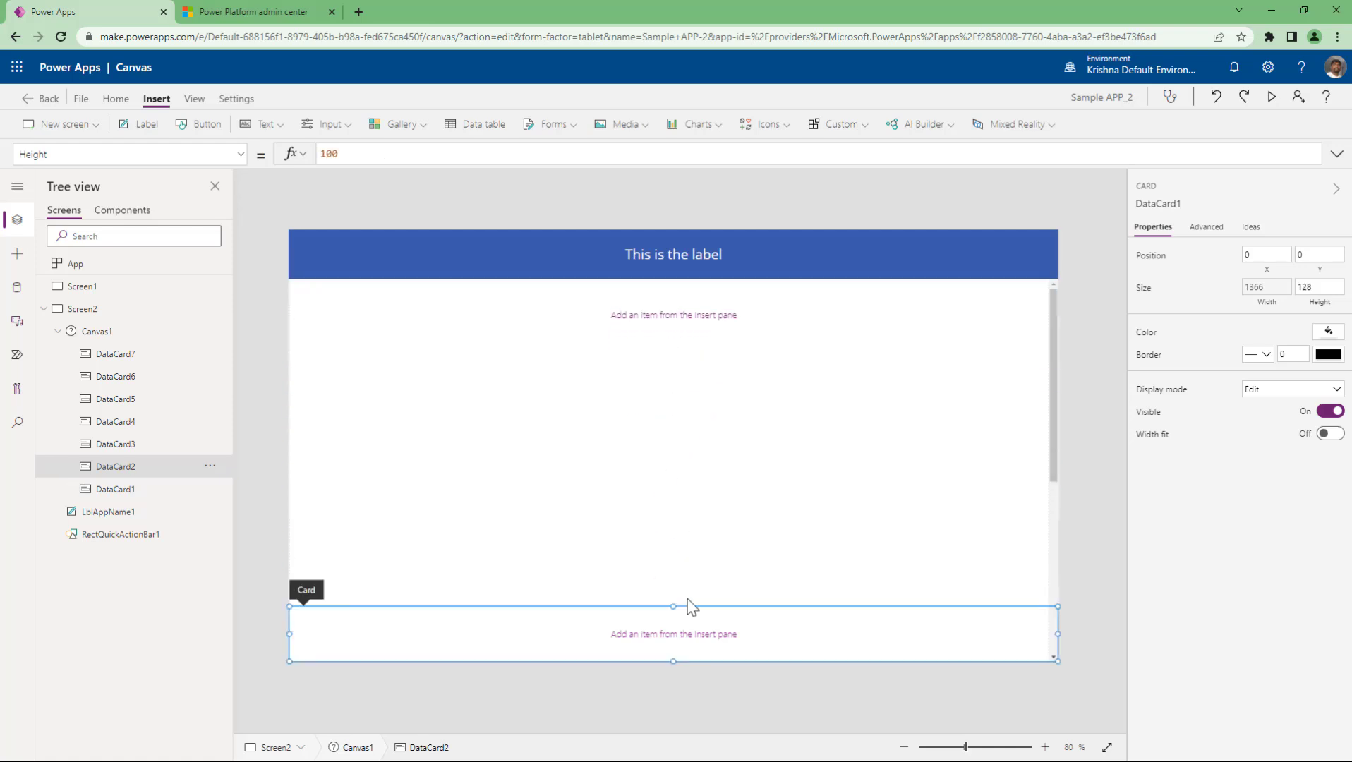
left_click(698, 319)
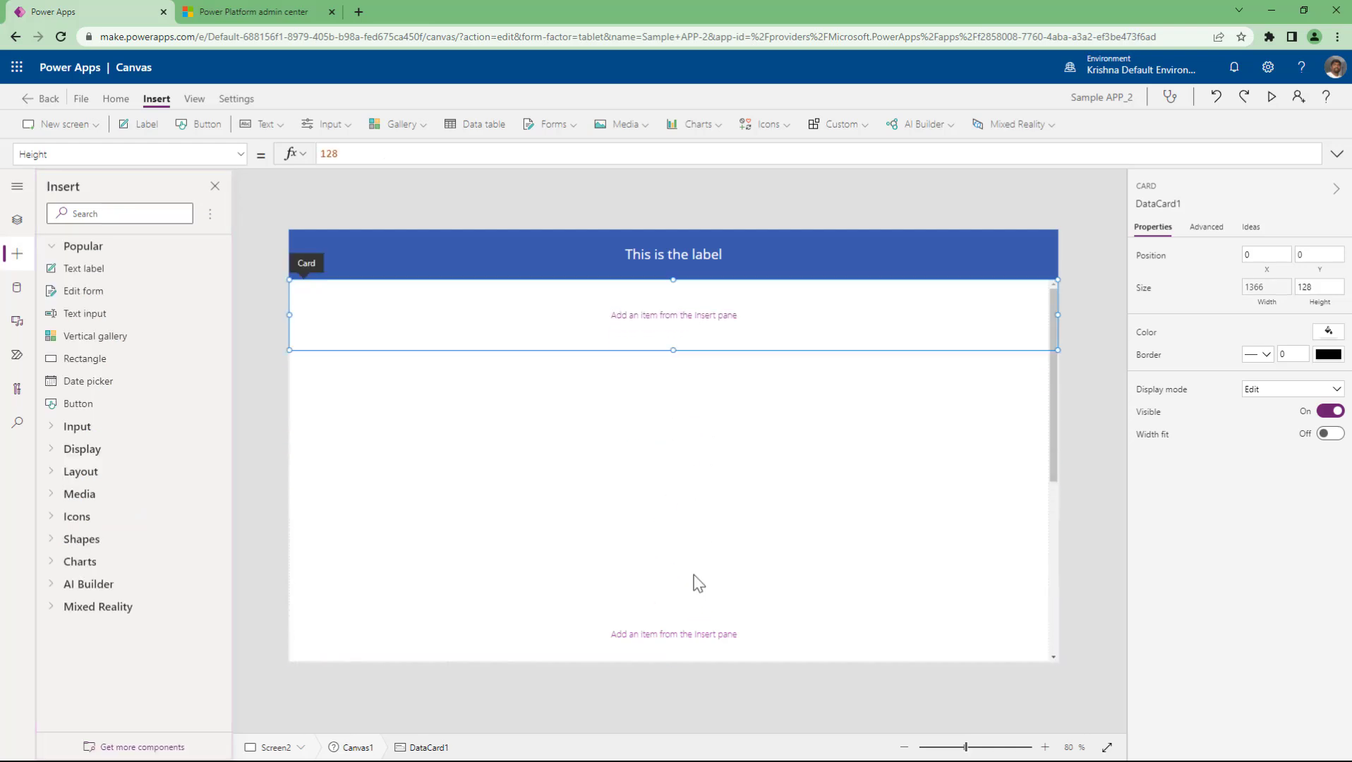
left_click(678, 650)
scroll(790, 560, "down", 5)
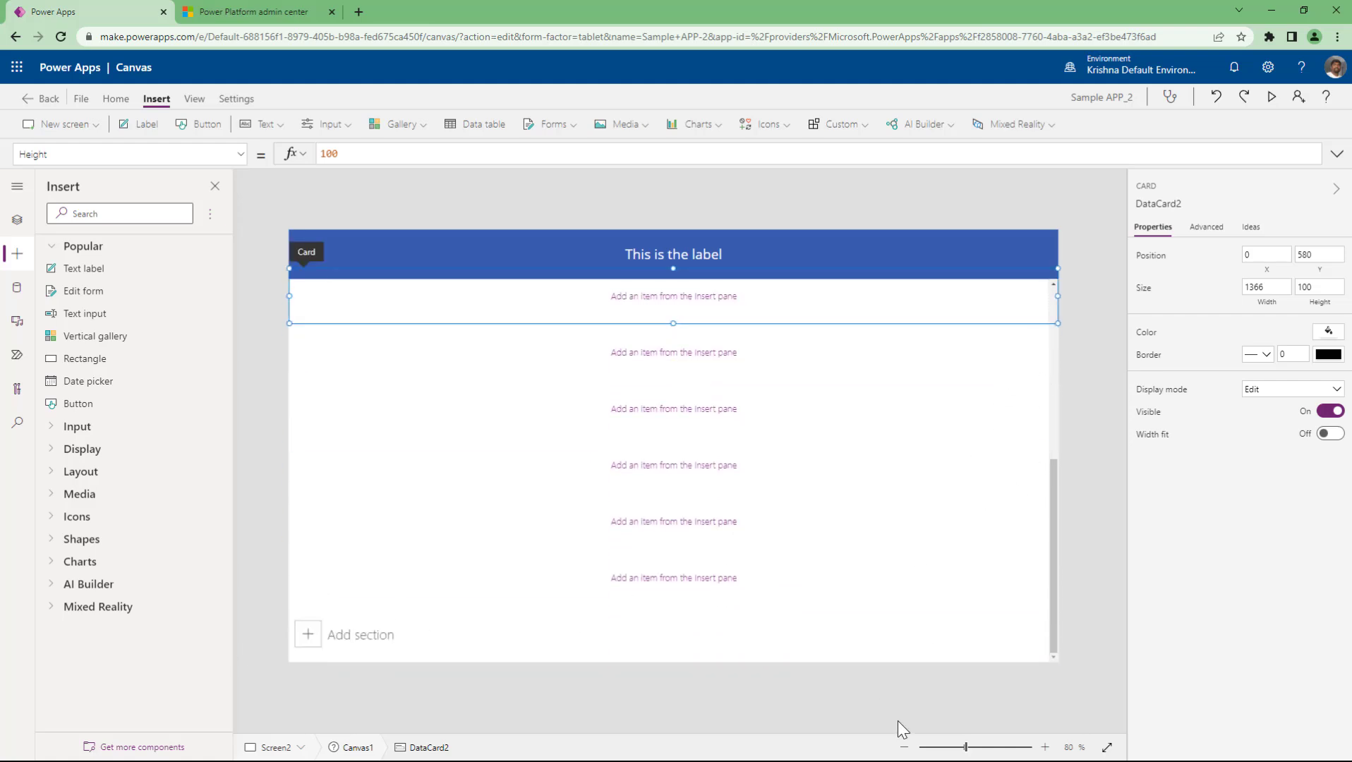
Step: Collapse the cards under Canvas1 and add a new screen from the List template
left_click(17, 220)
left_click(119, 334)
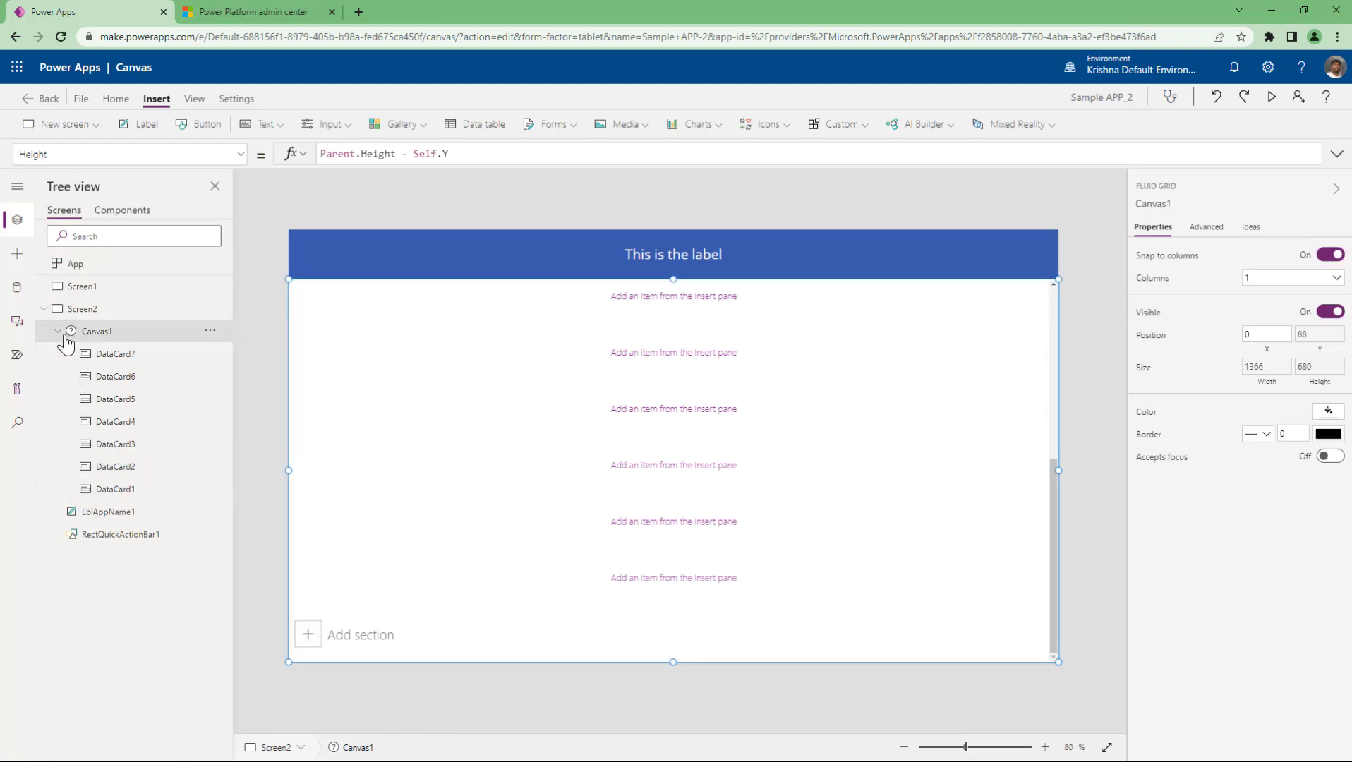
left_click(57, 331)
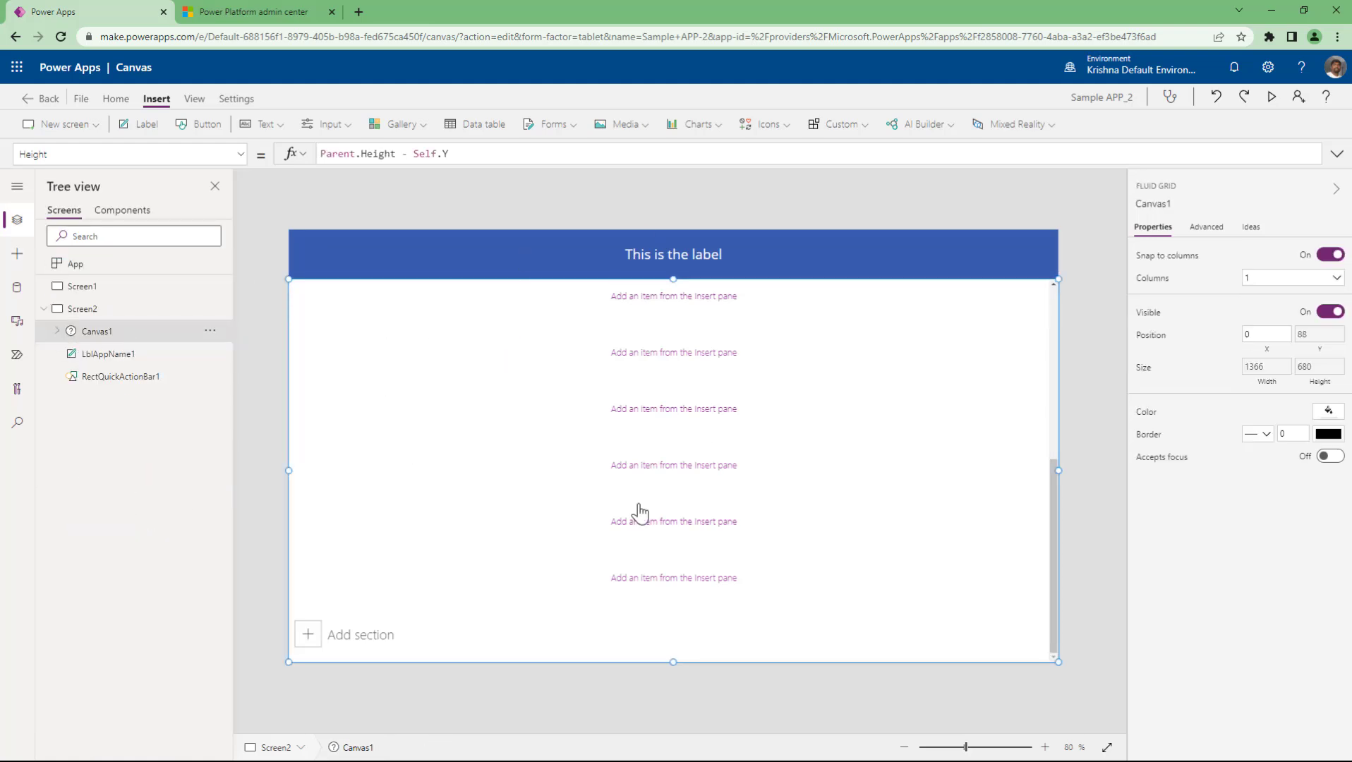
left_click(94, 128)
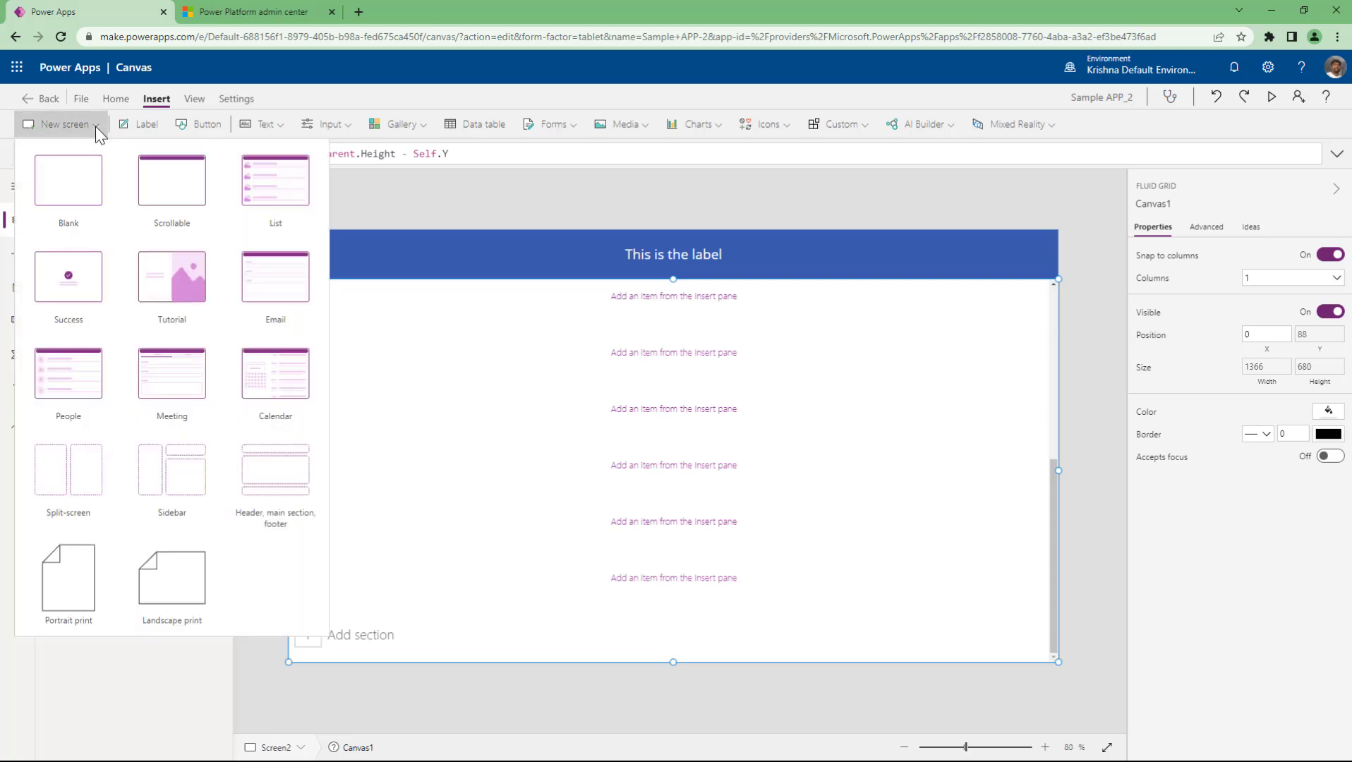
left_click(285, 183)
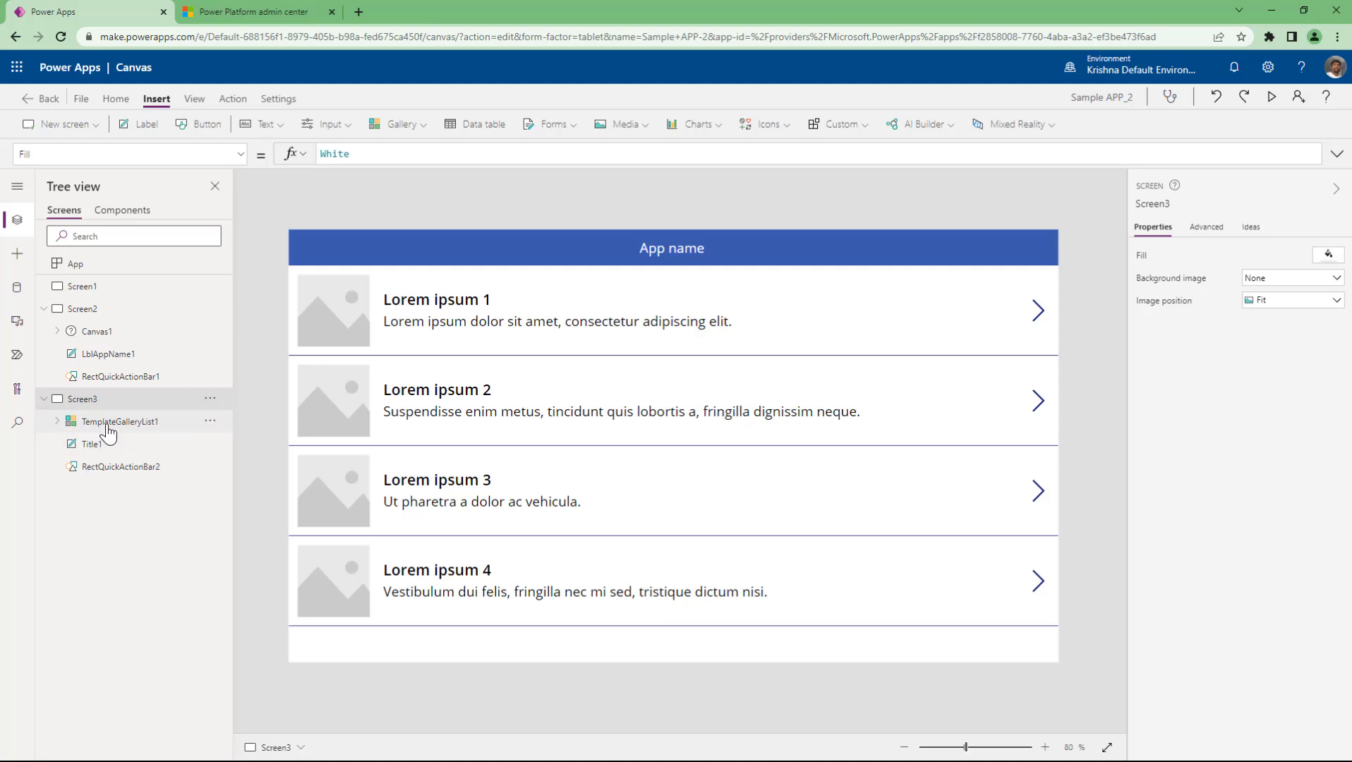
Step: Inspect the gallery, title label and header rectangle on Screen3, collapse Screen2 and Screen3, and review the screen templates again
left_click(109, 423)
left_click(95, 445)
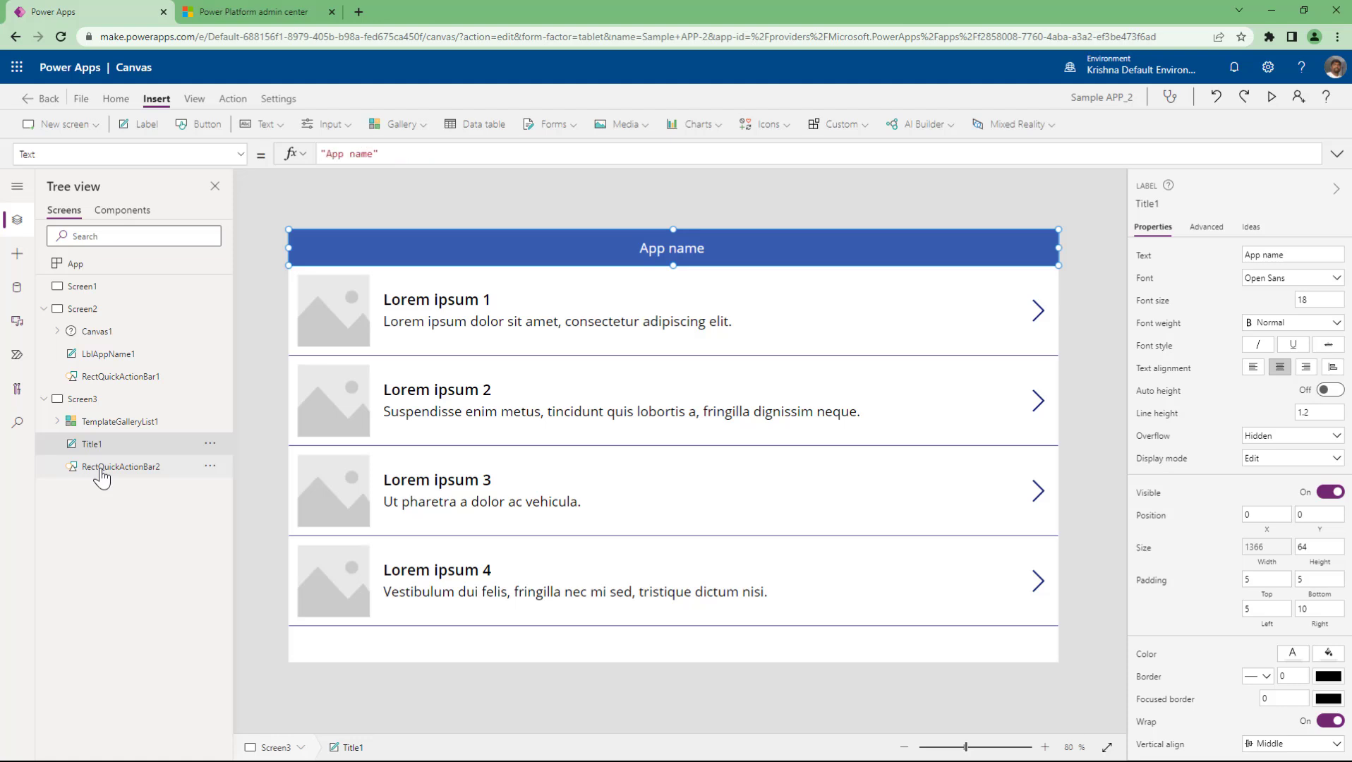
left_click(101, 471)
left_click(43, 399)
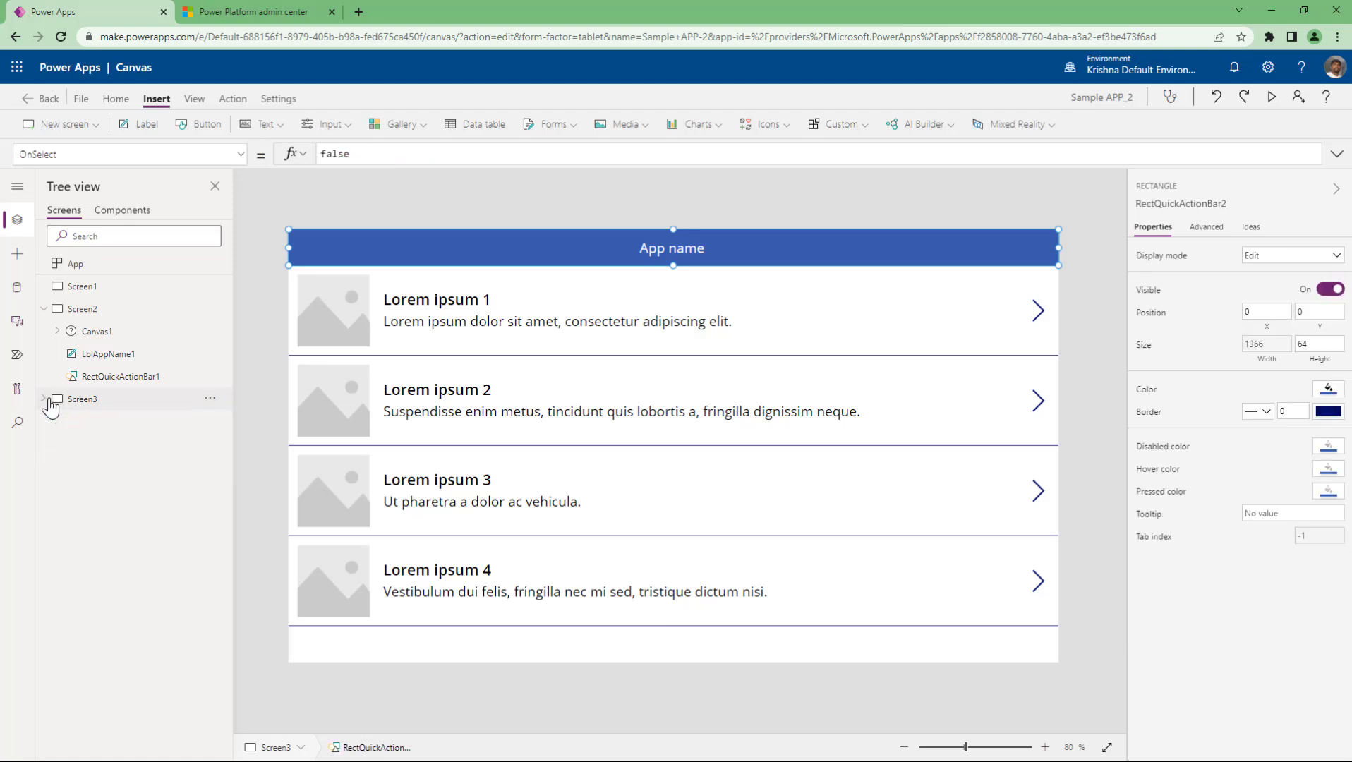
left_click(44, 311)
left_click(90, 127)
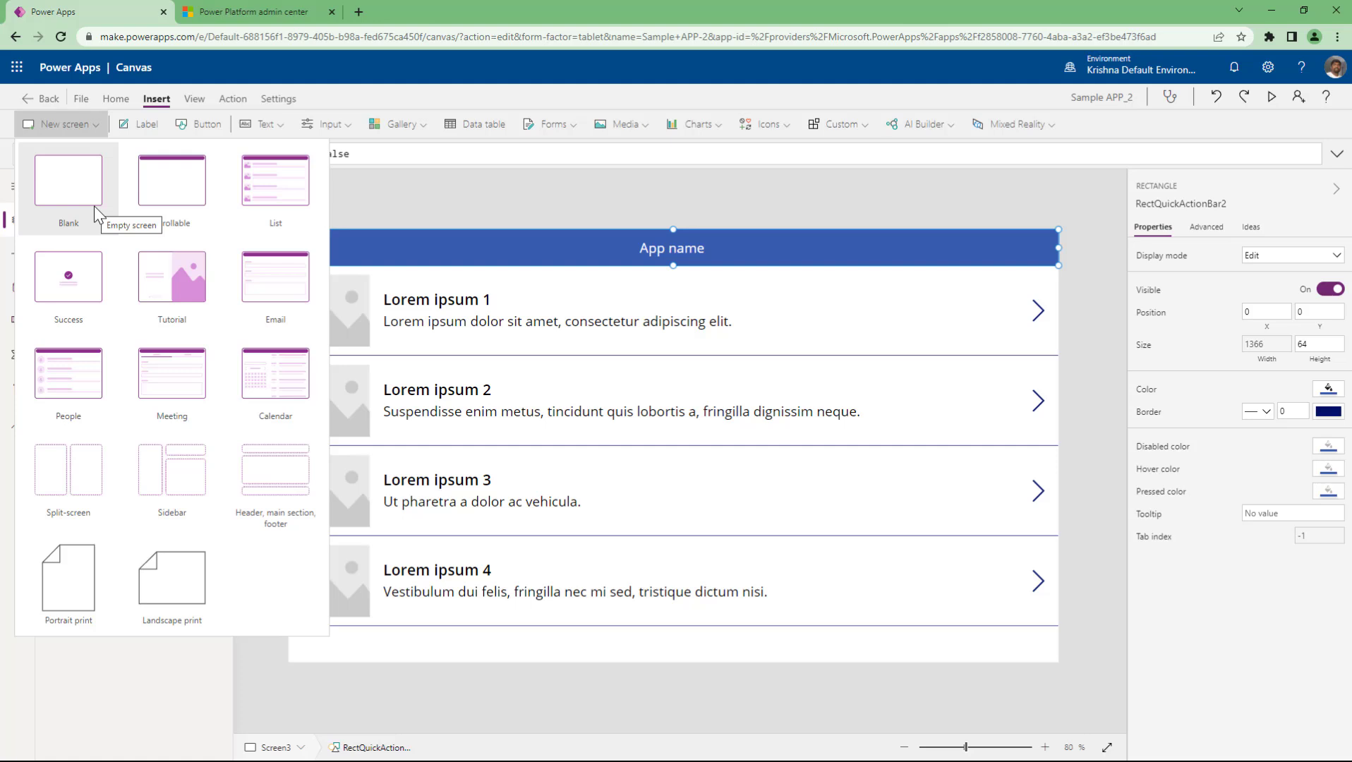
left_click(387, 203)
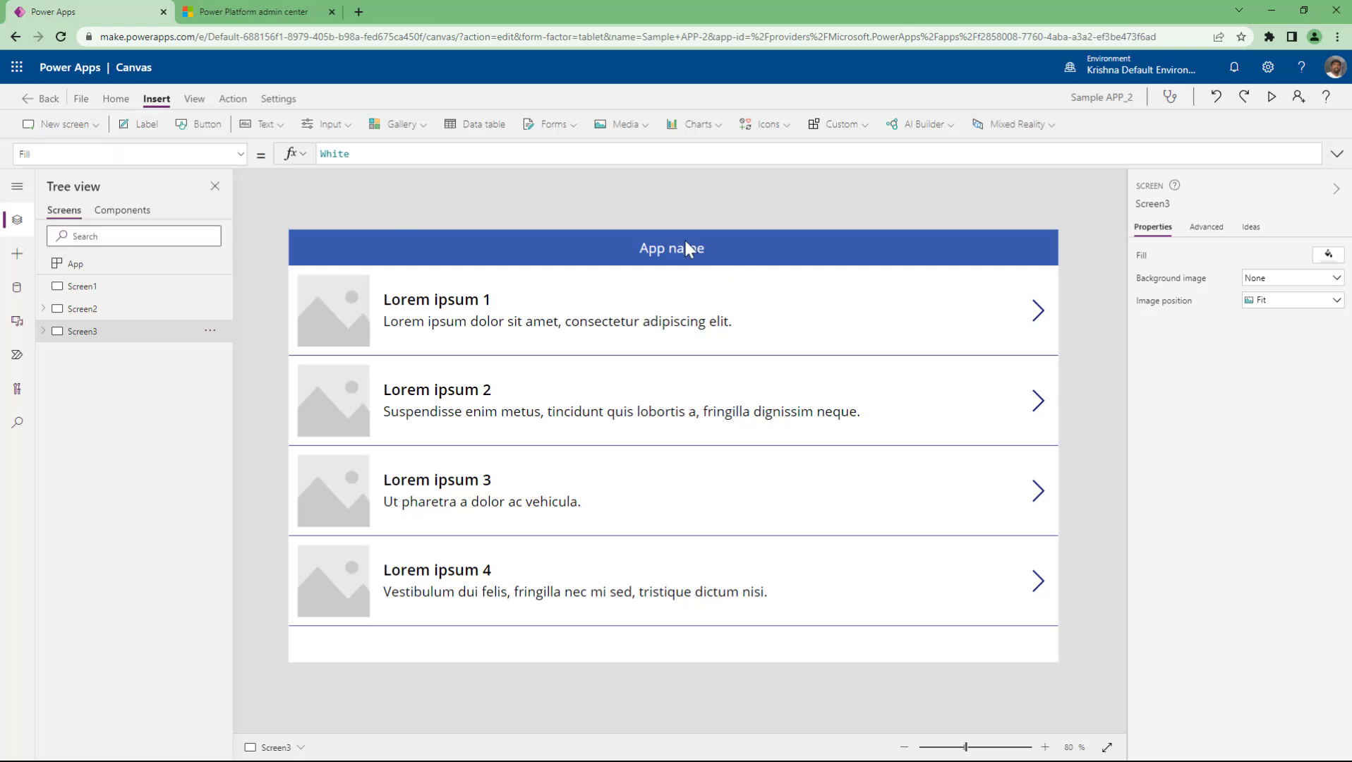
Step: Insert a button on Screen3 and place it below the gallery's last item at about X 944, Y 712
left_click(788, 257)
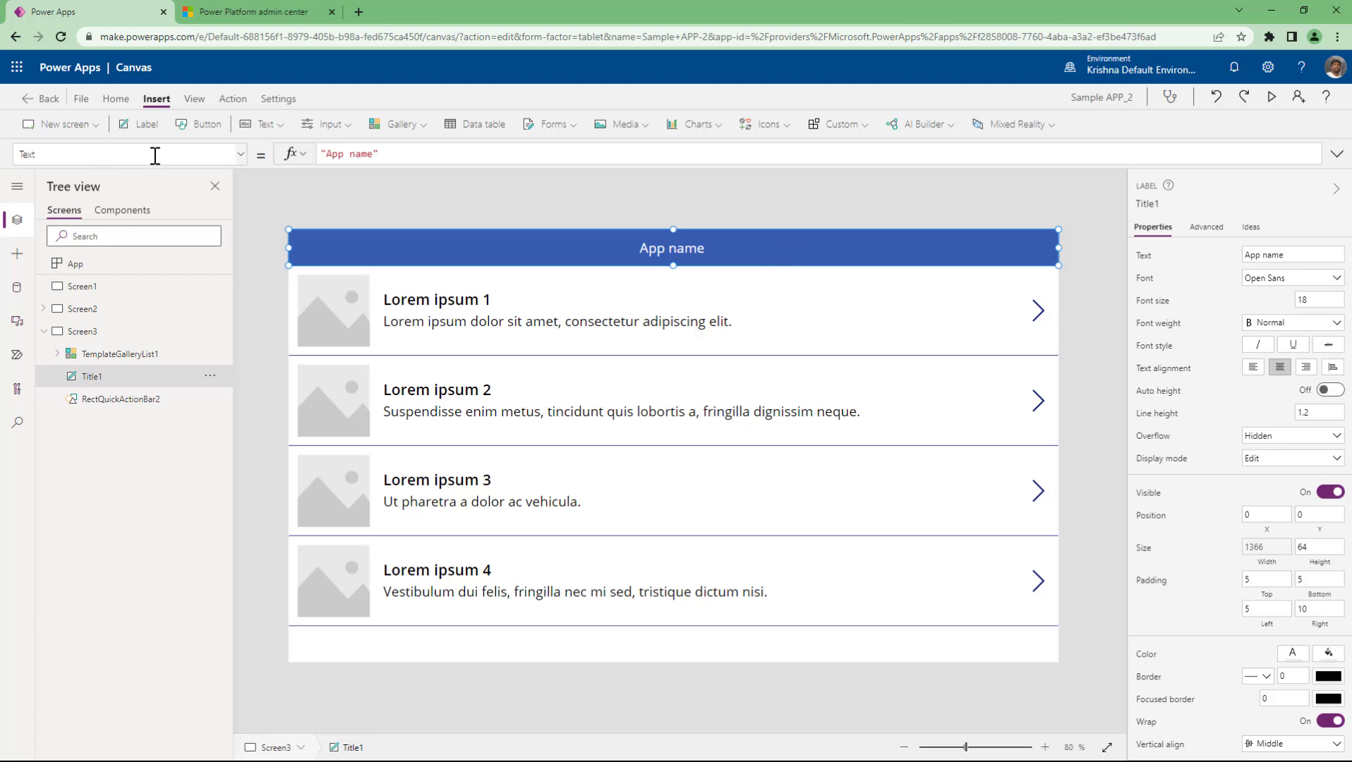
left_click(192, 125)
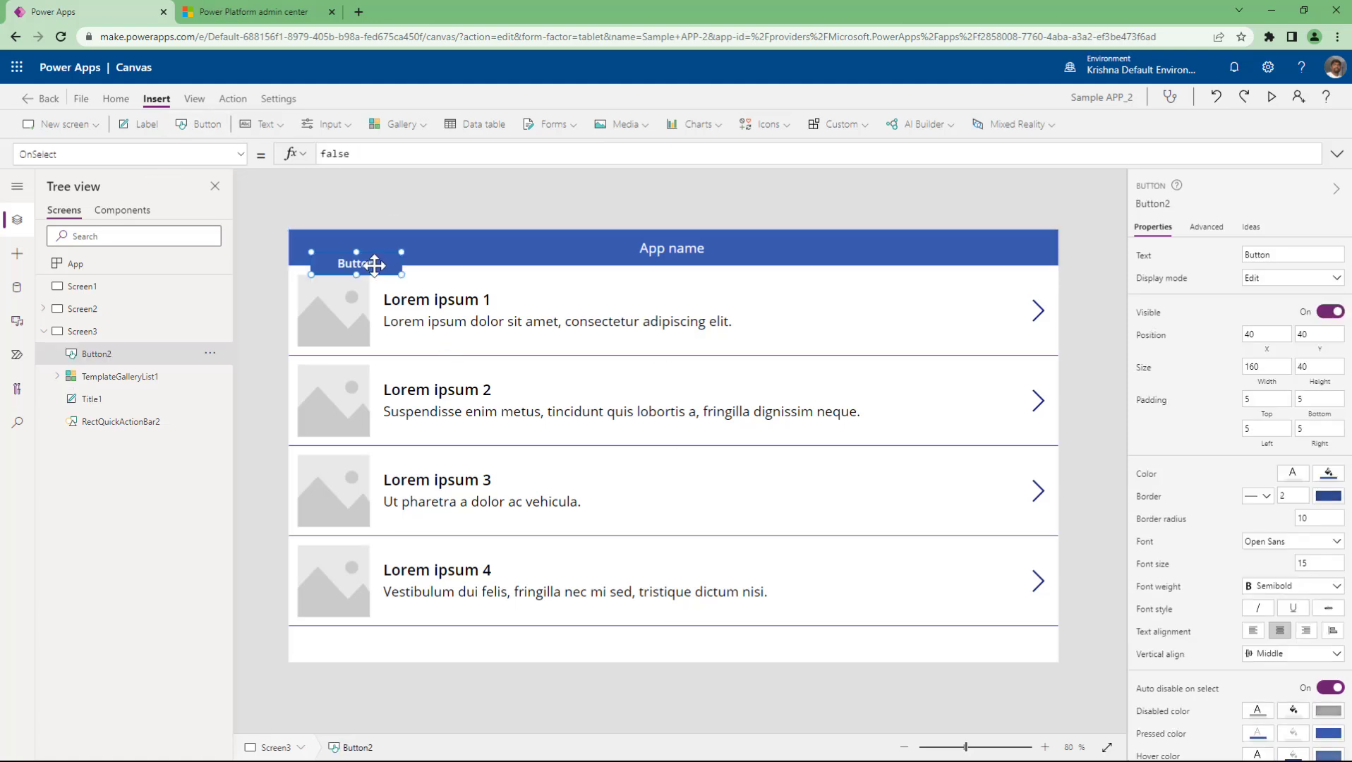
left_click_drag(352, 262, 883, 641)
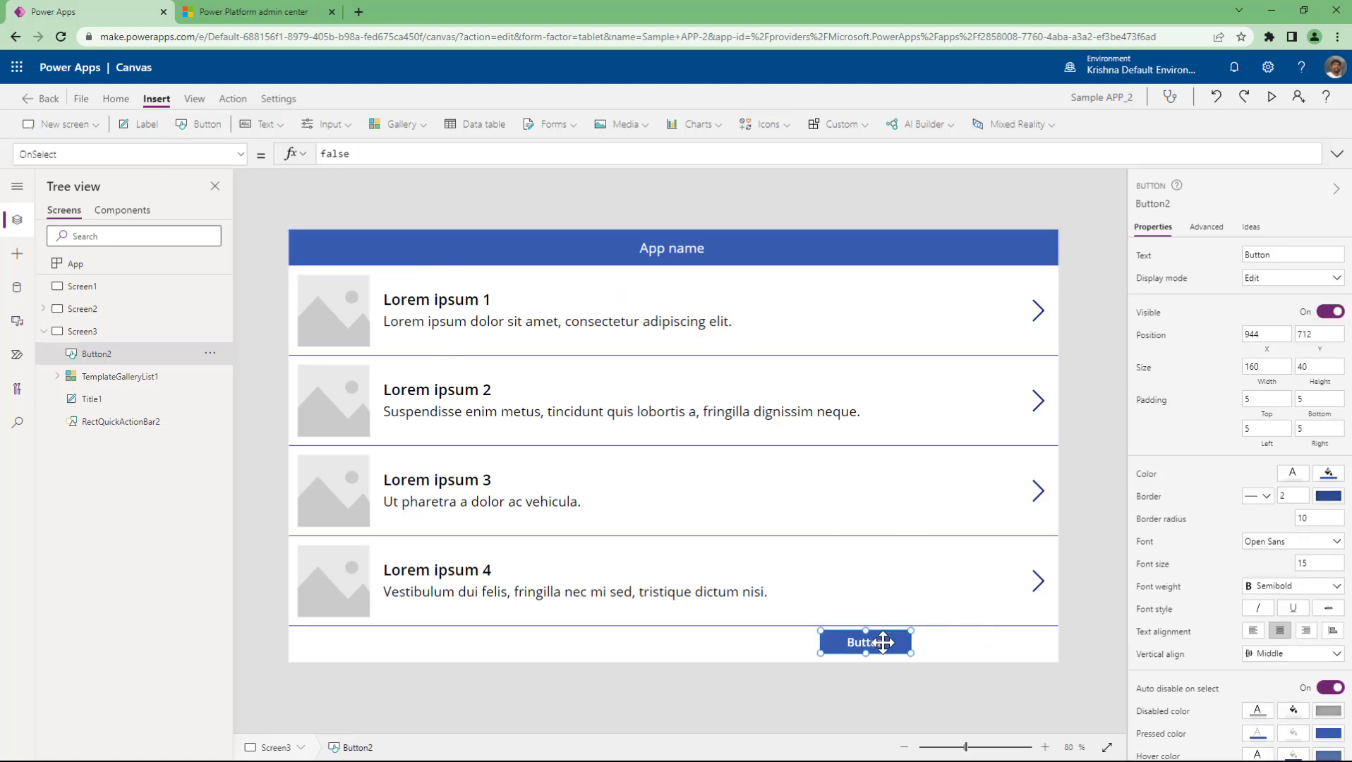
Step: Look through the properties of the new button on Screen3 and show its OnSelect property
left_click(764, 258)
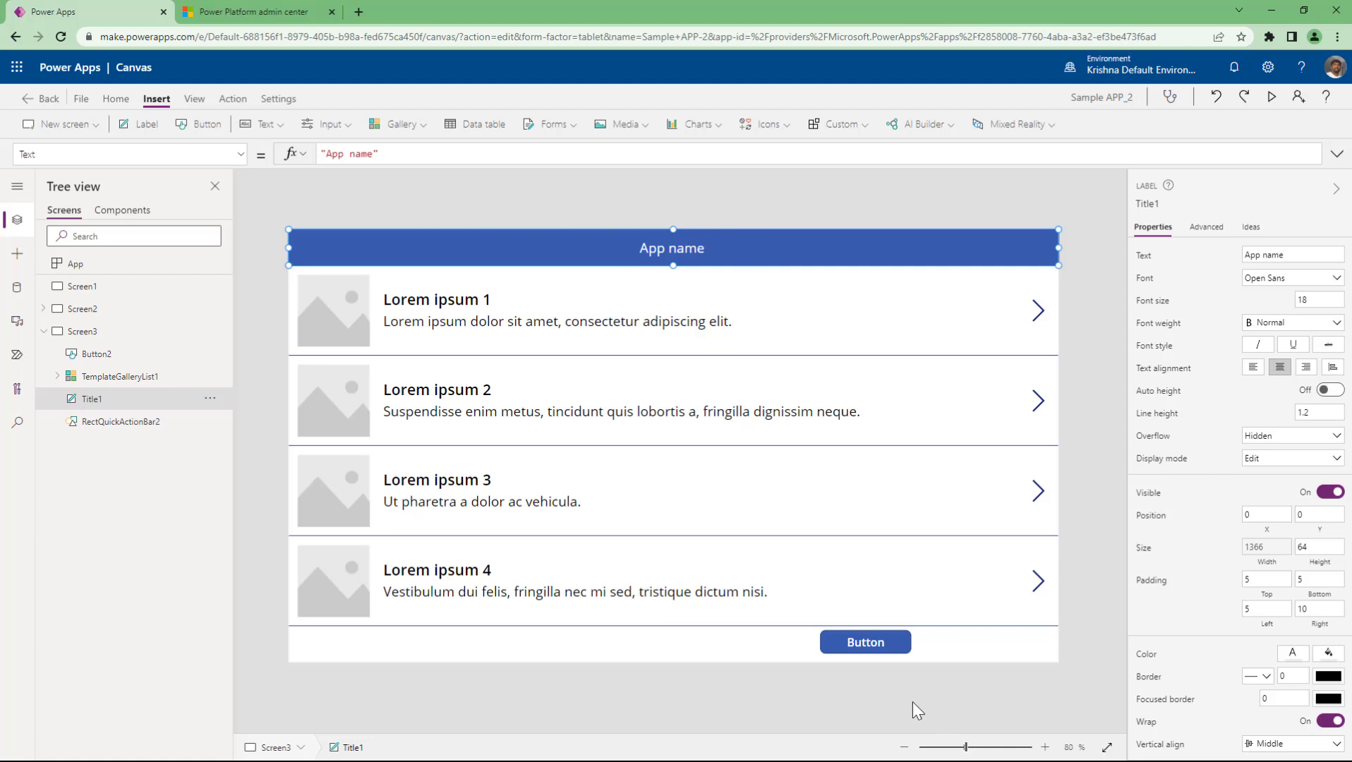
left_click(881, 639)
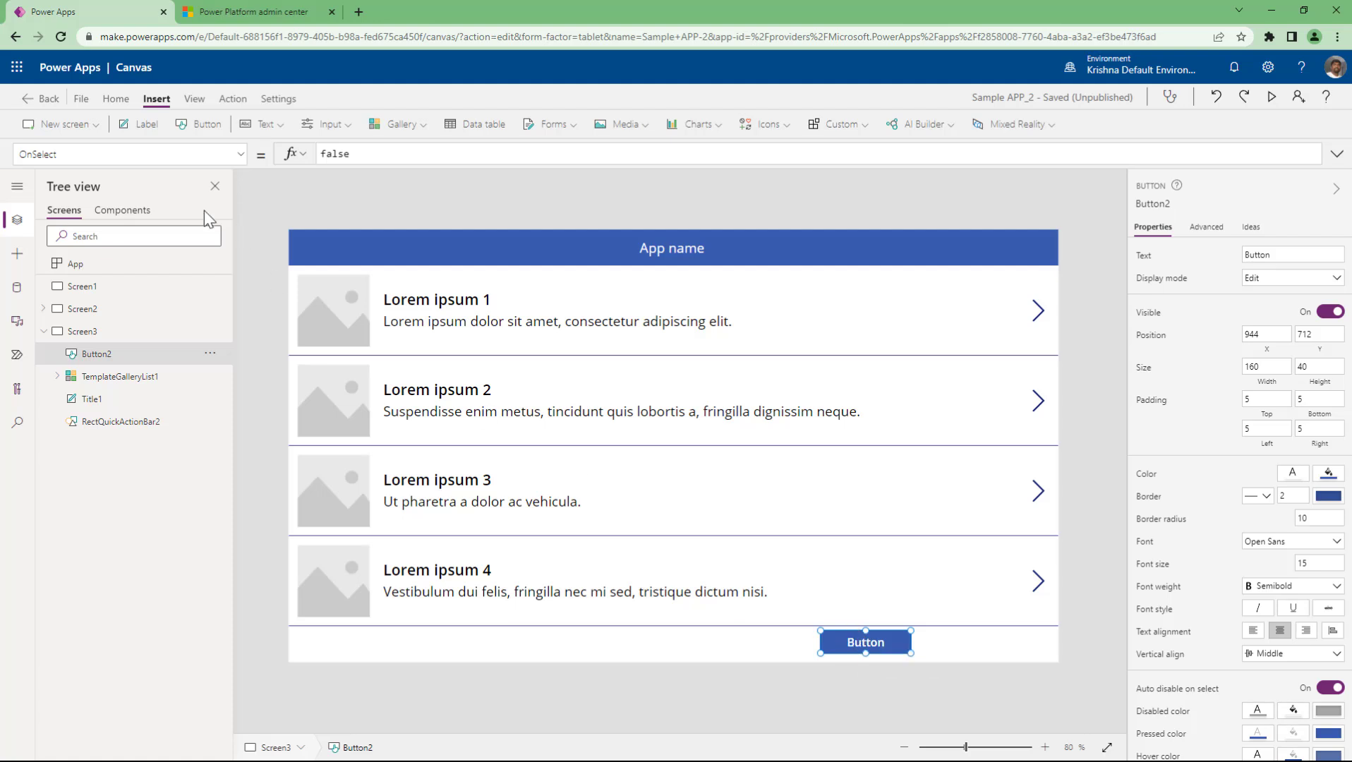
left_click(239, 155)
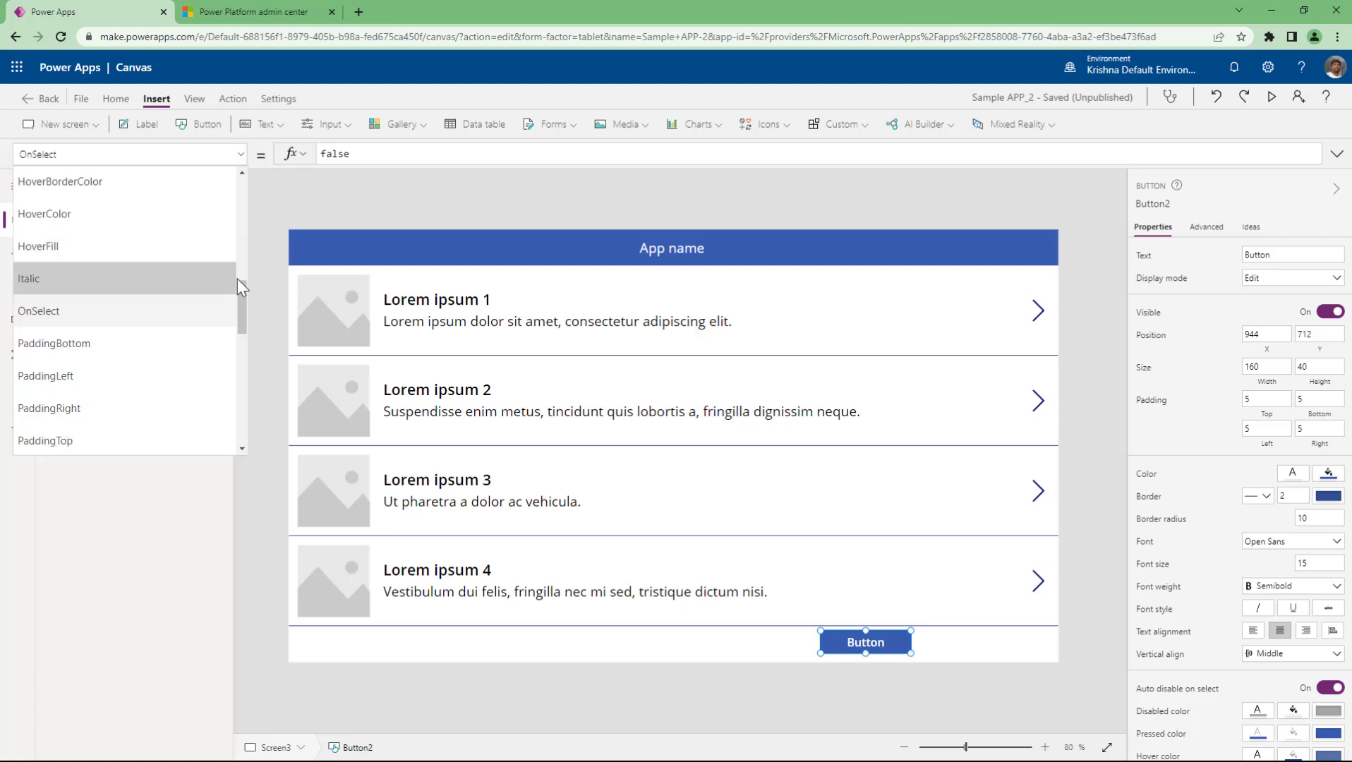
mouse_move(244, 307)
left_mouse_down()
mouse_move(251, 192)
mouse_move(237, 284)
mouse_move(243, 429)
mouse_move(243, 170)
mouse_move(240, 295)
left_mouse_up()
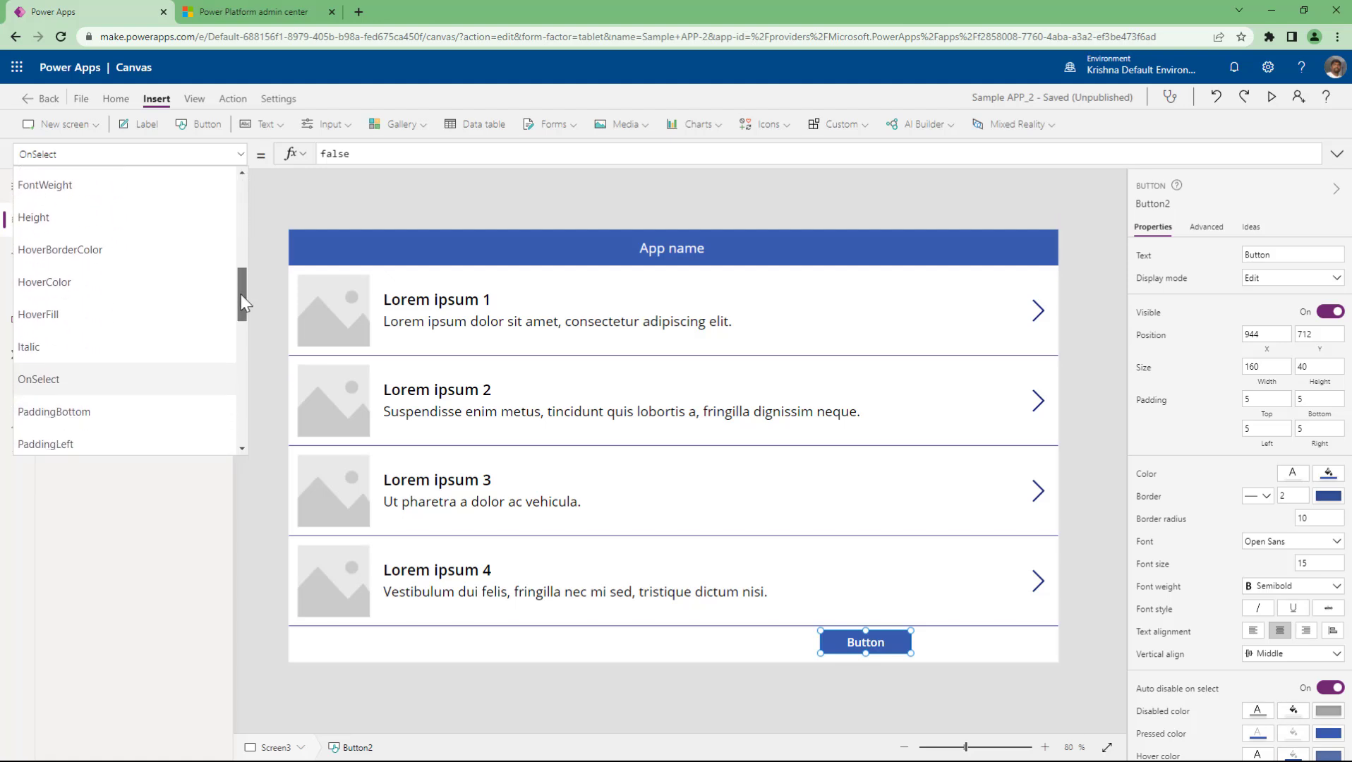
left_click(130, 379)
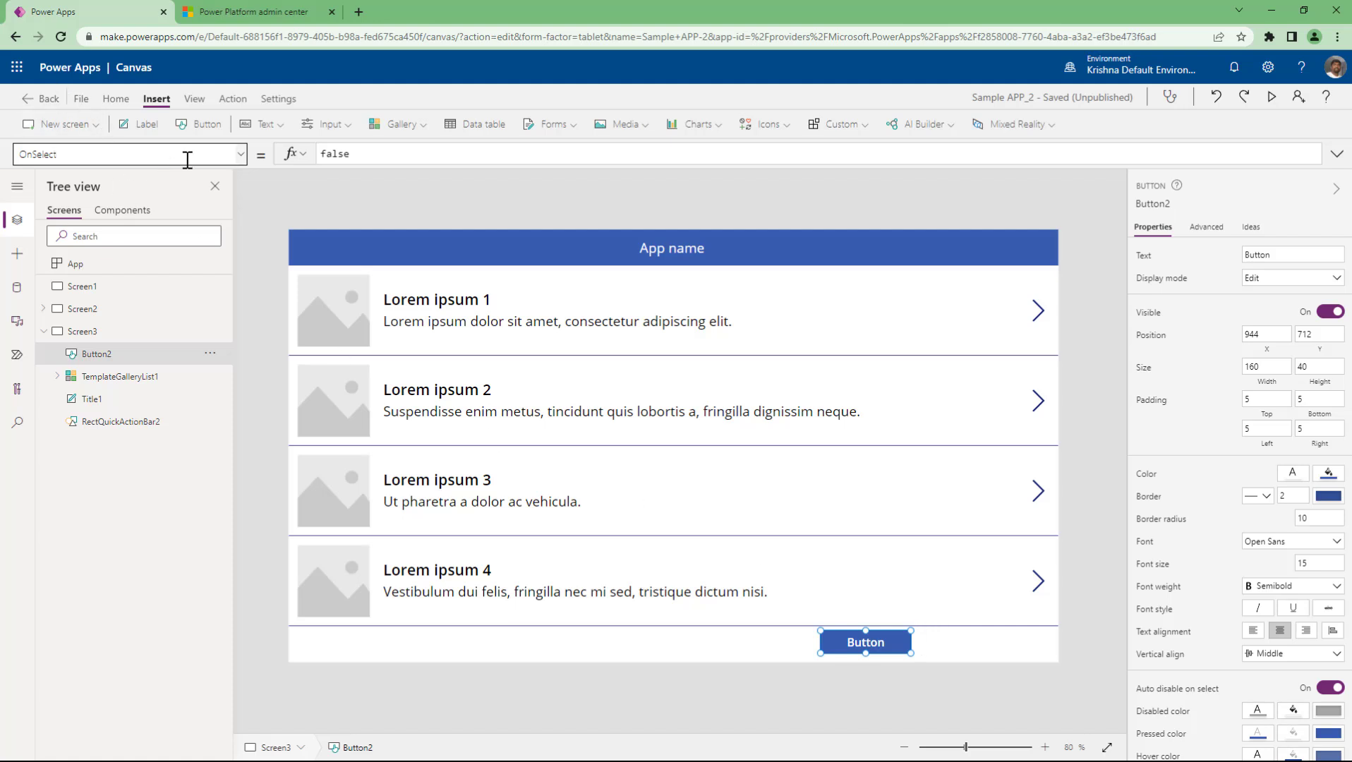
Step: Look through the properties of the title label Title1 and show its OnSelect formula
left_click(467, 243)
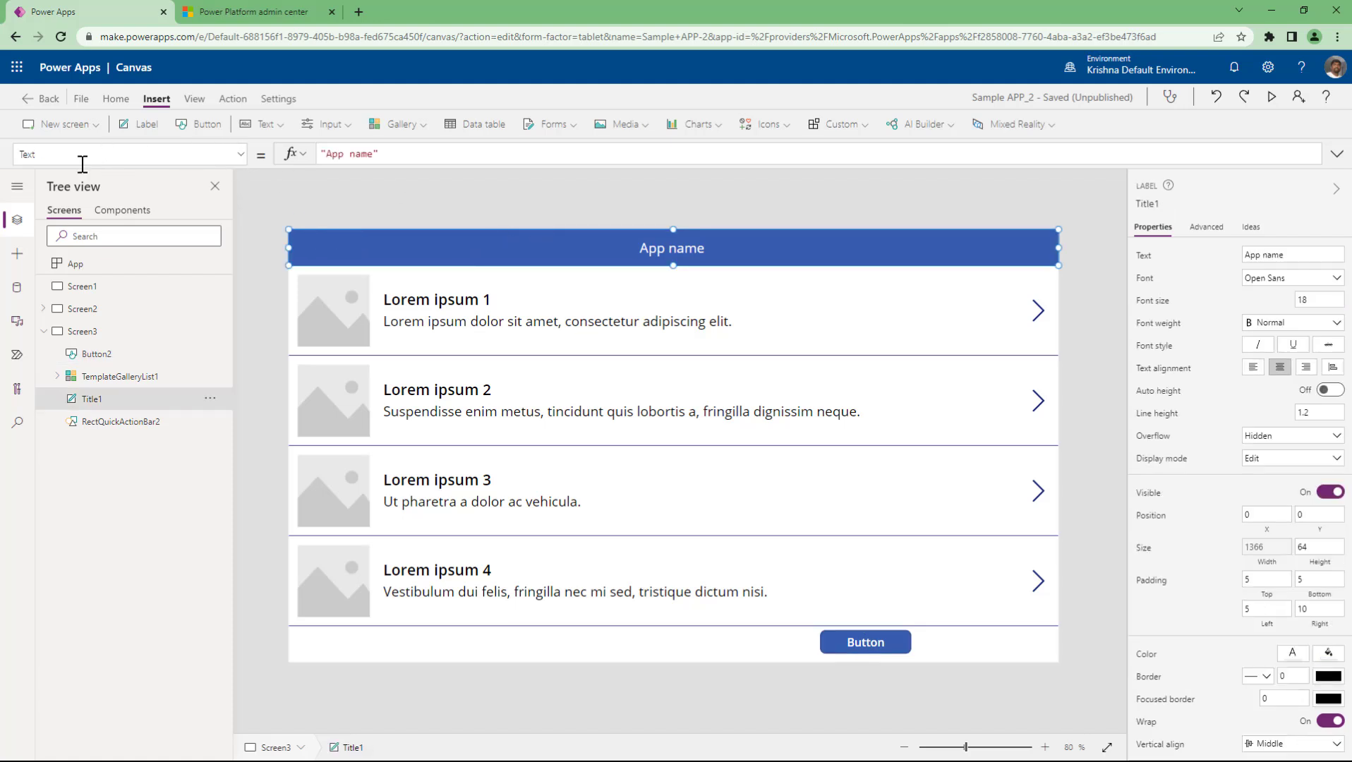
left_click(240, 153)
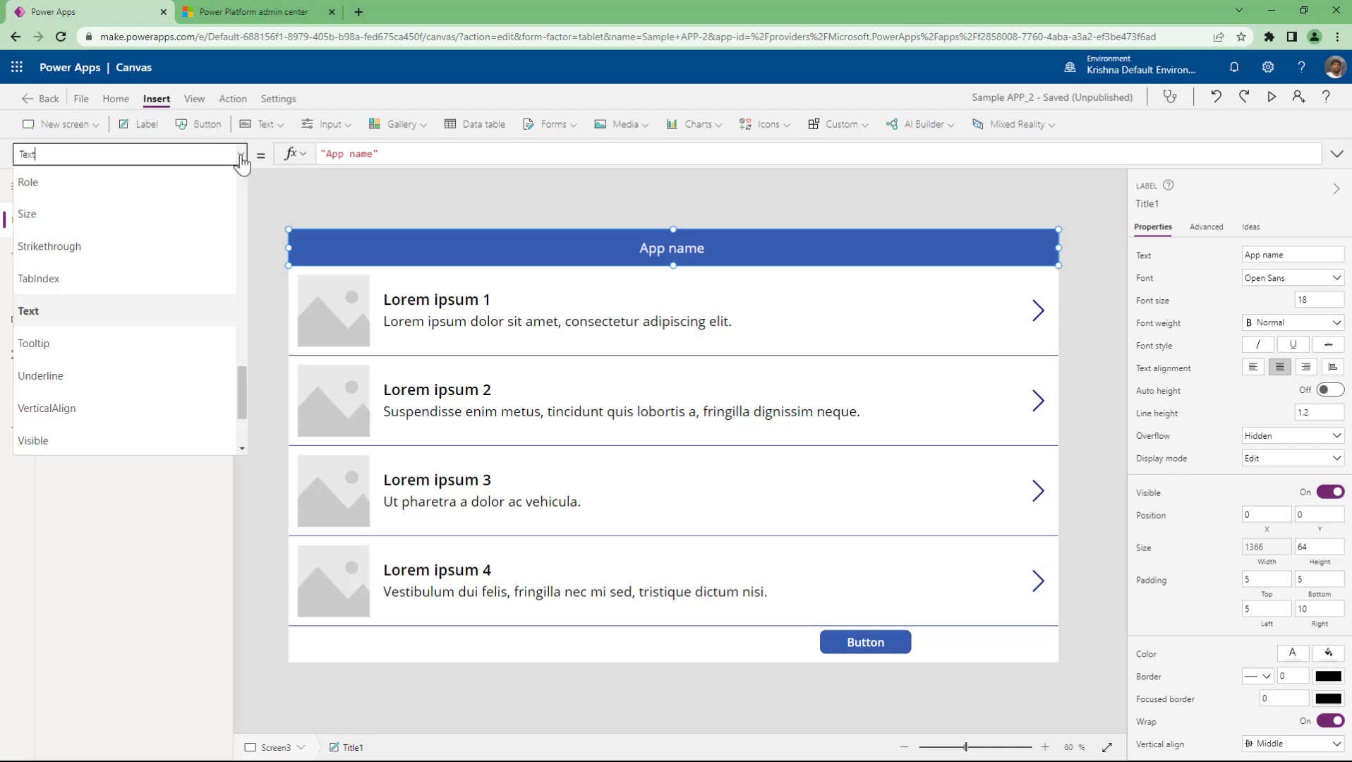
scroll(161, 365, "up", 4)
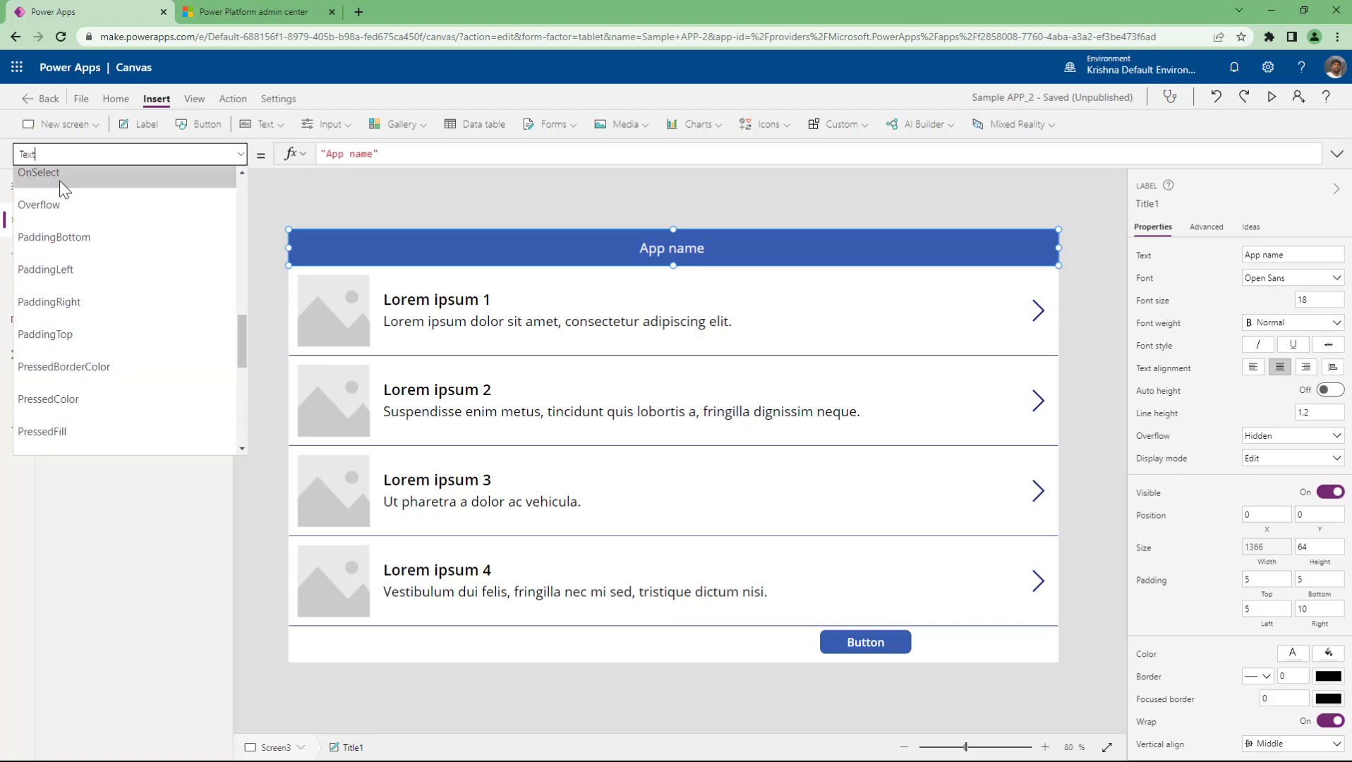
scroll(60, 187, "up", 2)
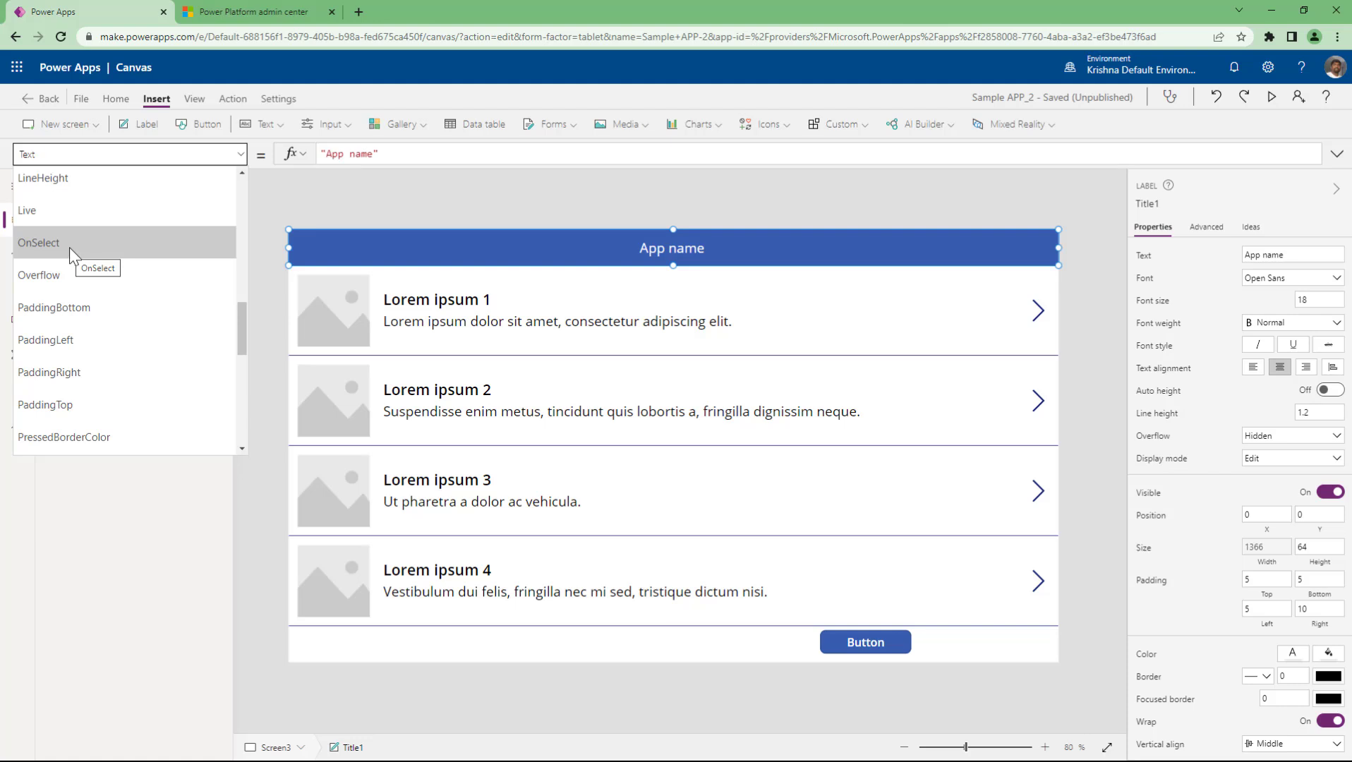
left_click(68, 247)
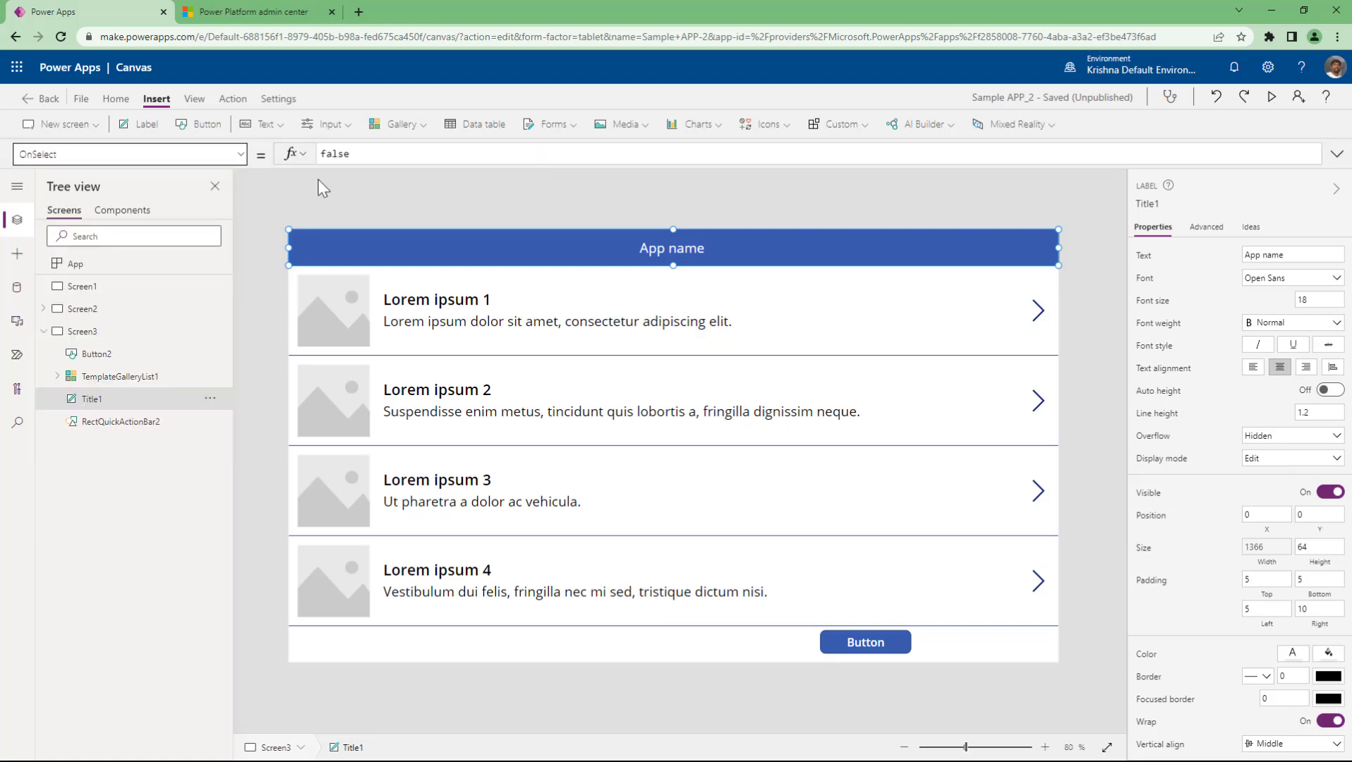
Step: Set the border radius of the button on Screen3 to 50
left_click(871, 650)
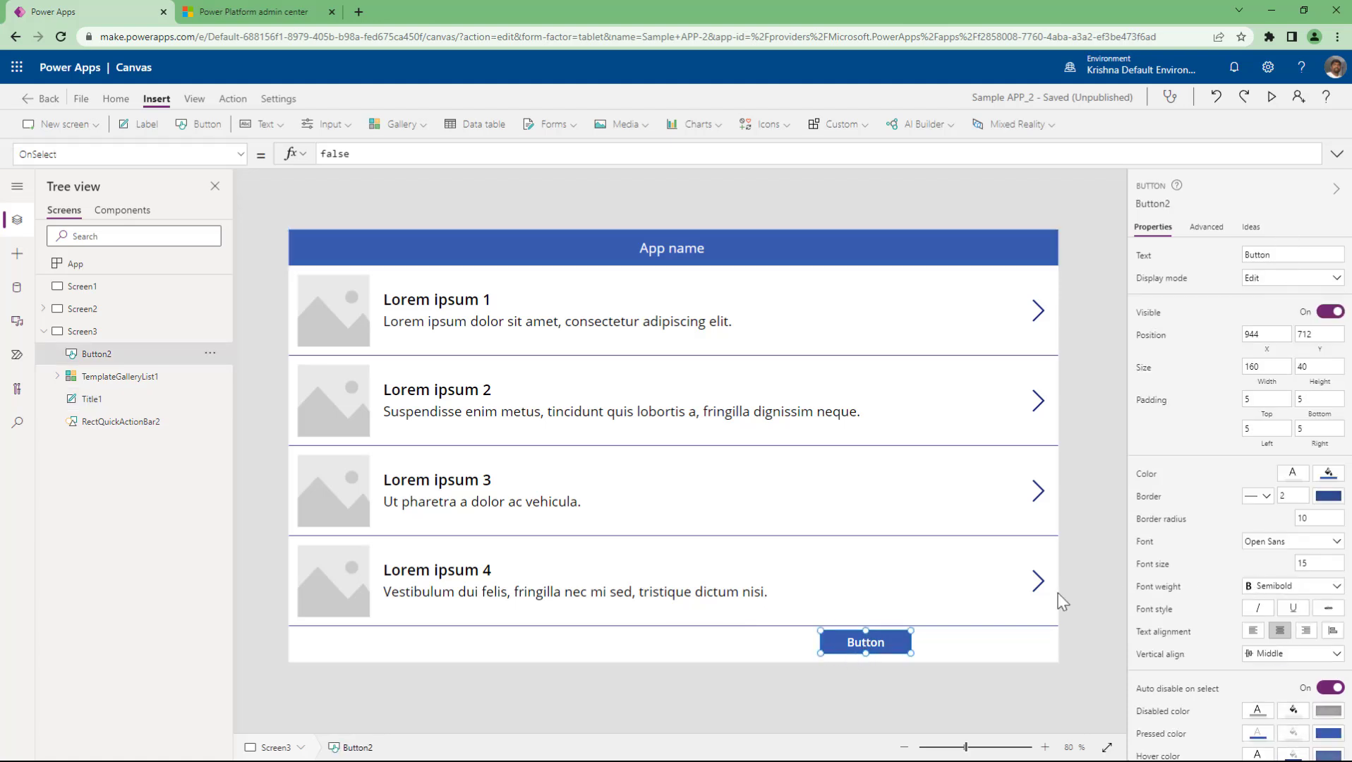
left_click(985, 681)
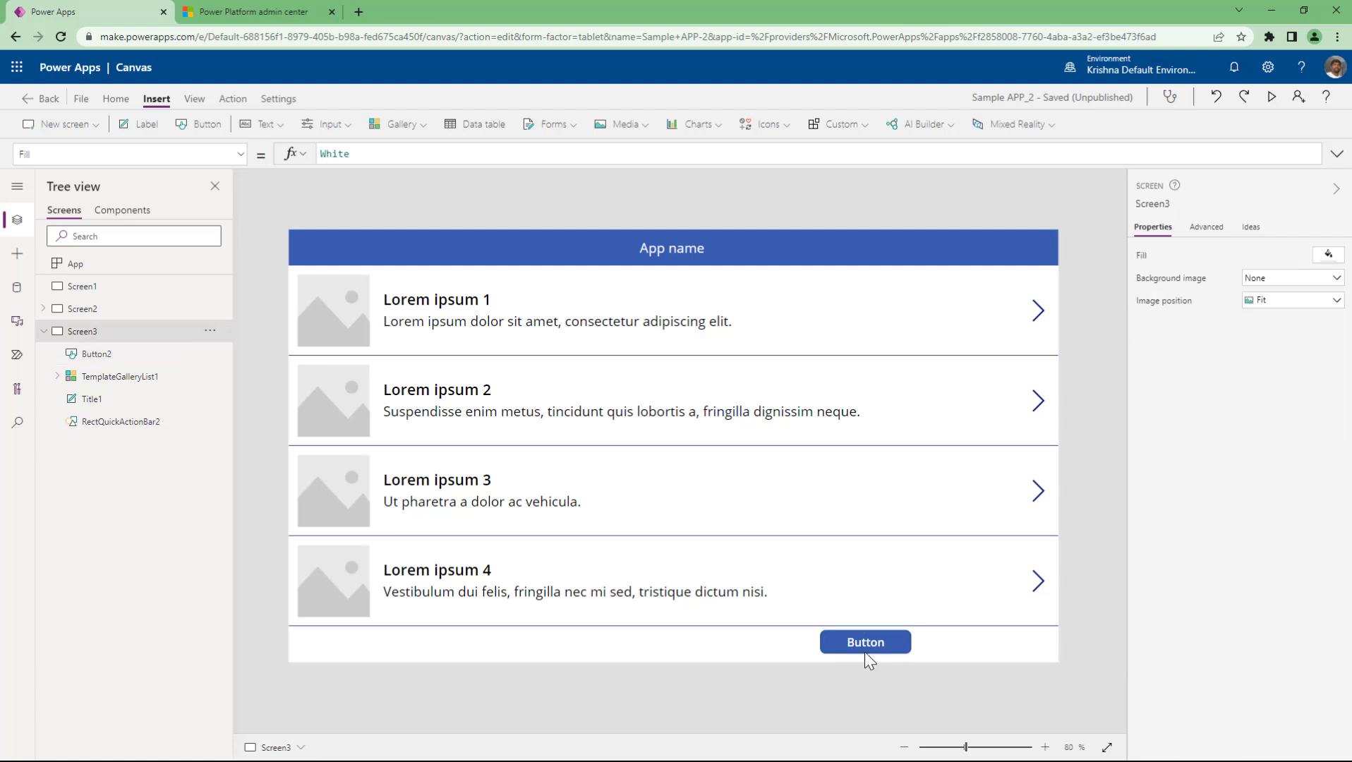
left_click(829, 633)
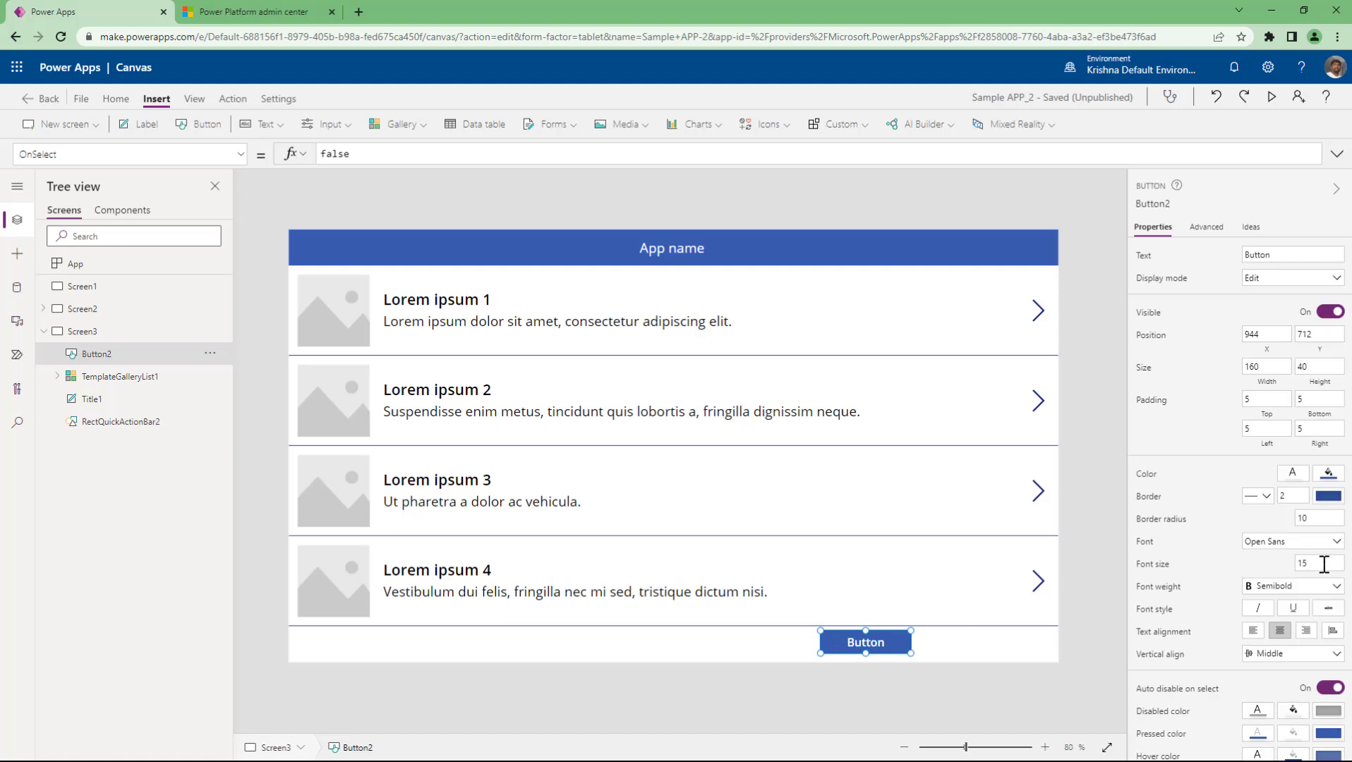
left_click(1326, 522)
type("50")
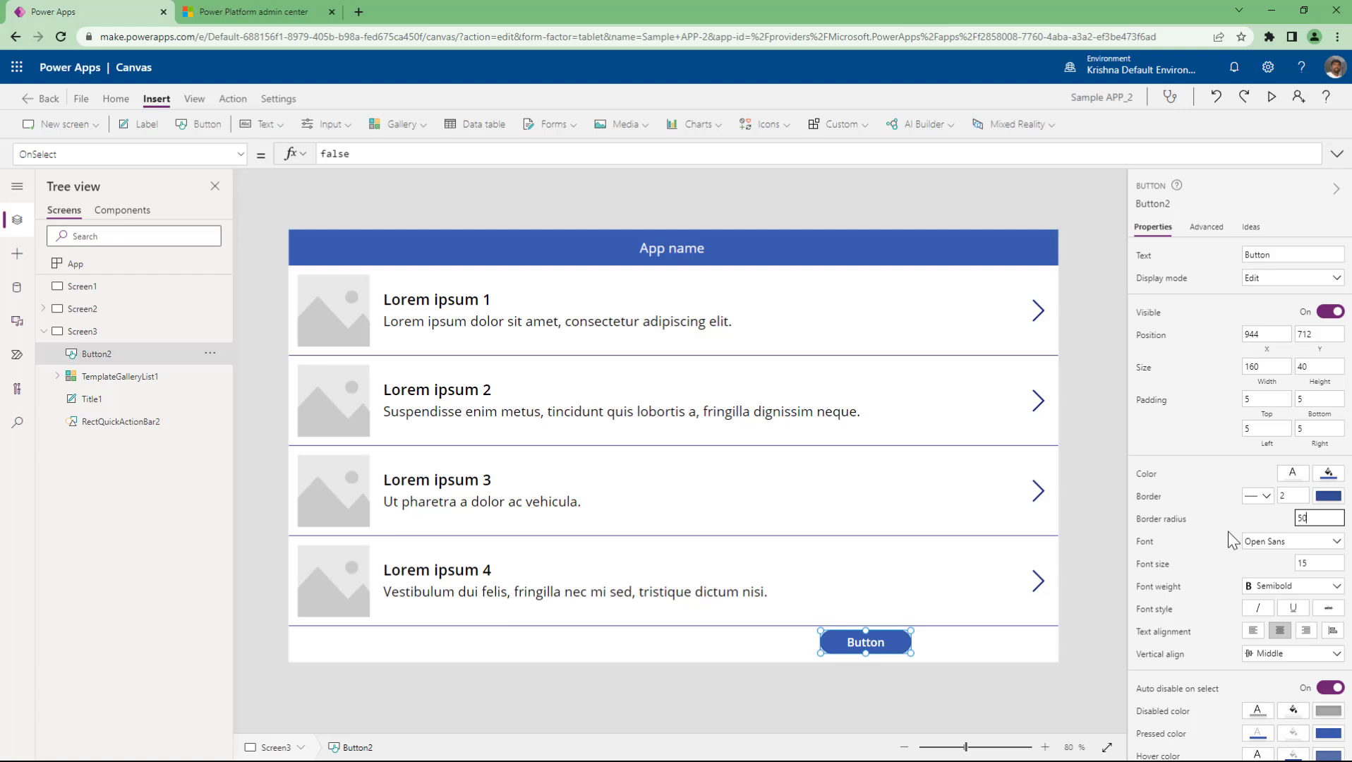
left_click(899, 669)
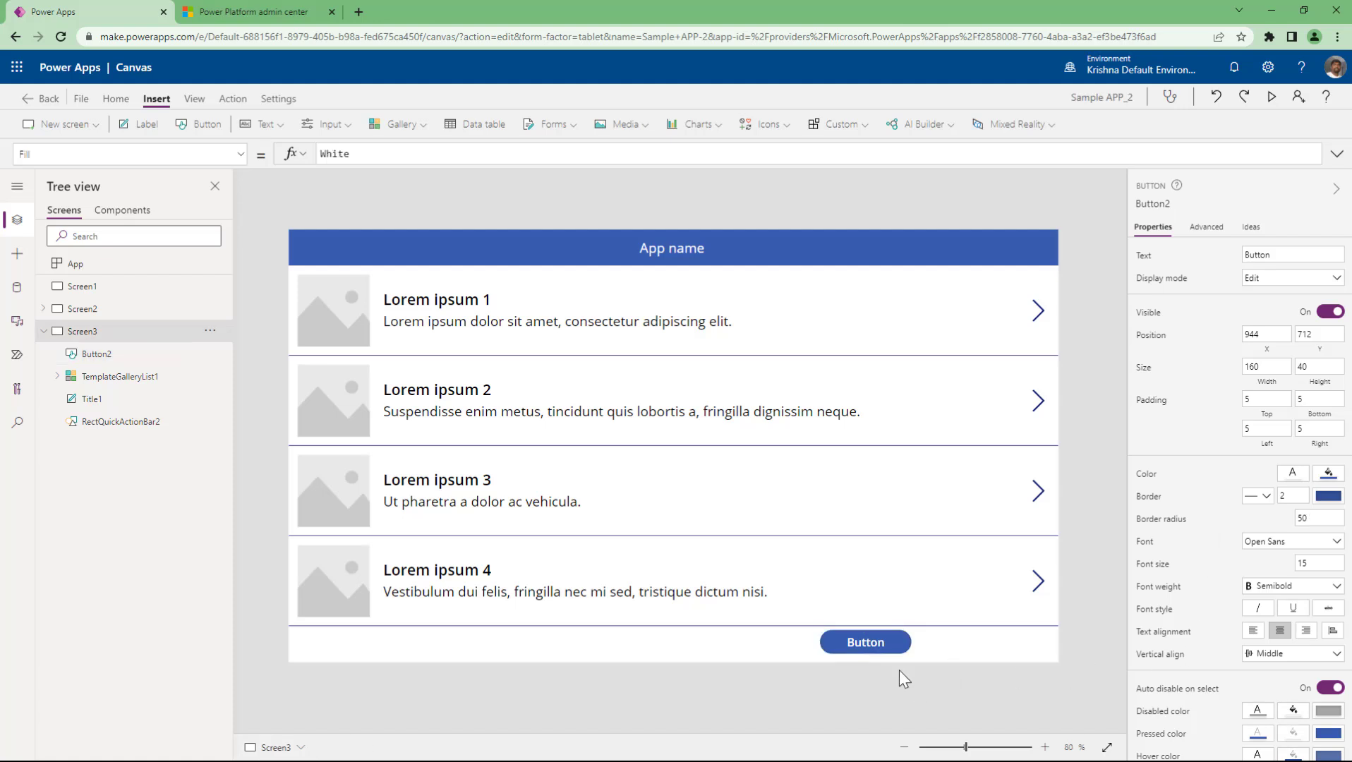
Step: Set the button's border radius to 100 and resize it into a circle about 155 wide and 158 high
left_click(866, 640)
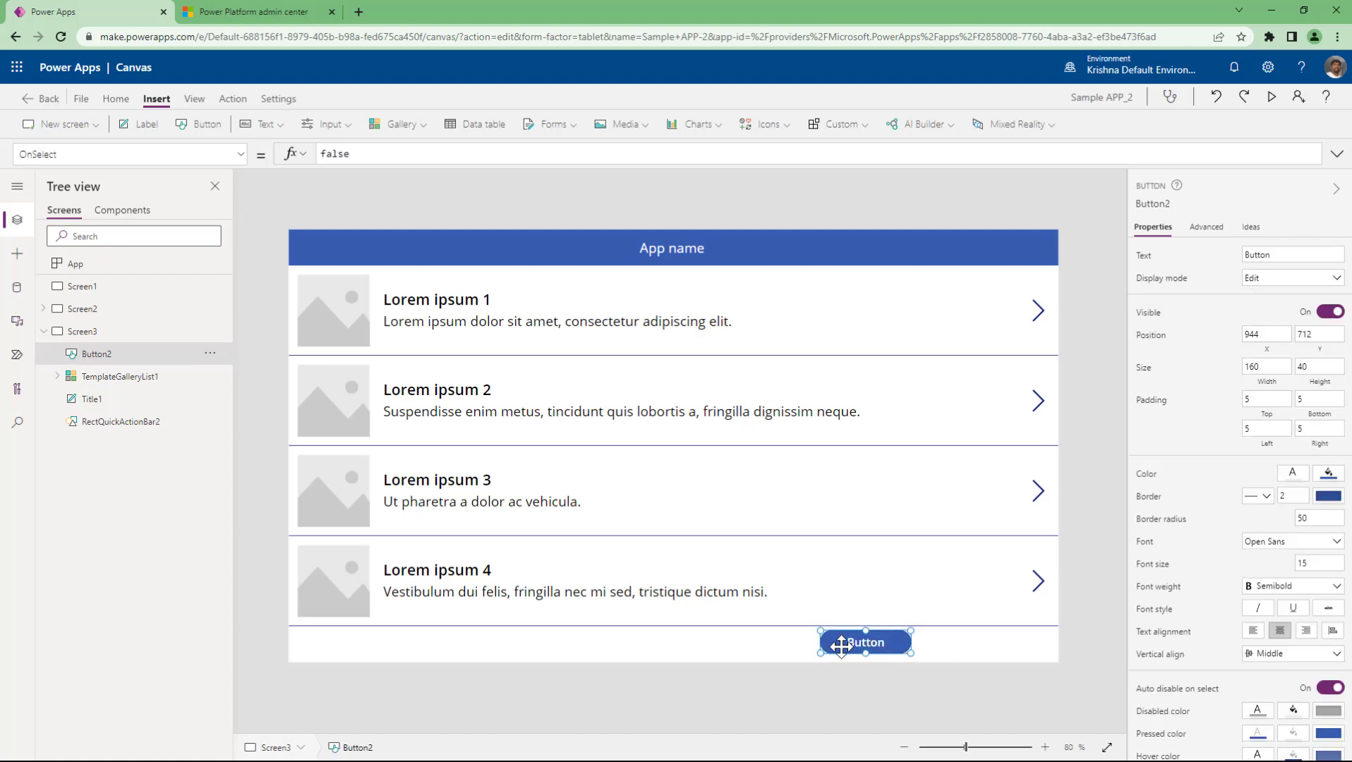
left_click(1301, 519)
type("100")
left_click_drag(910, 630, 907, 562)
left_click(1081, 534)
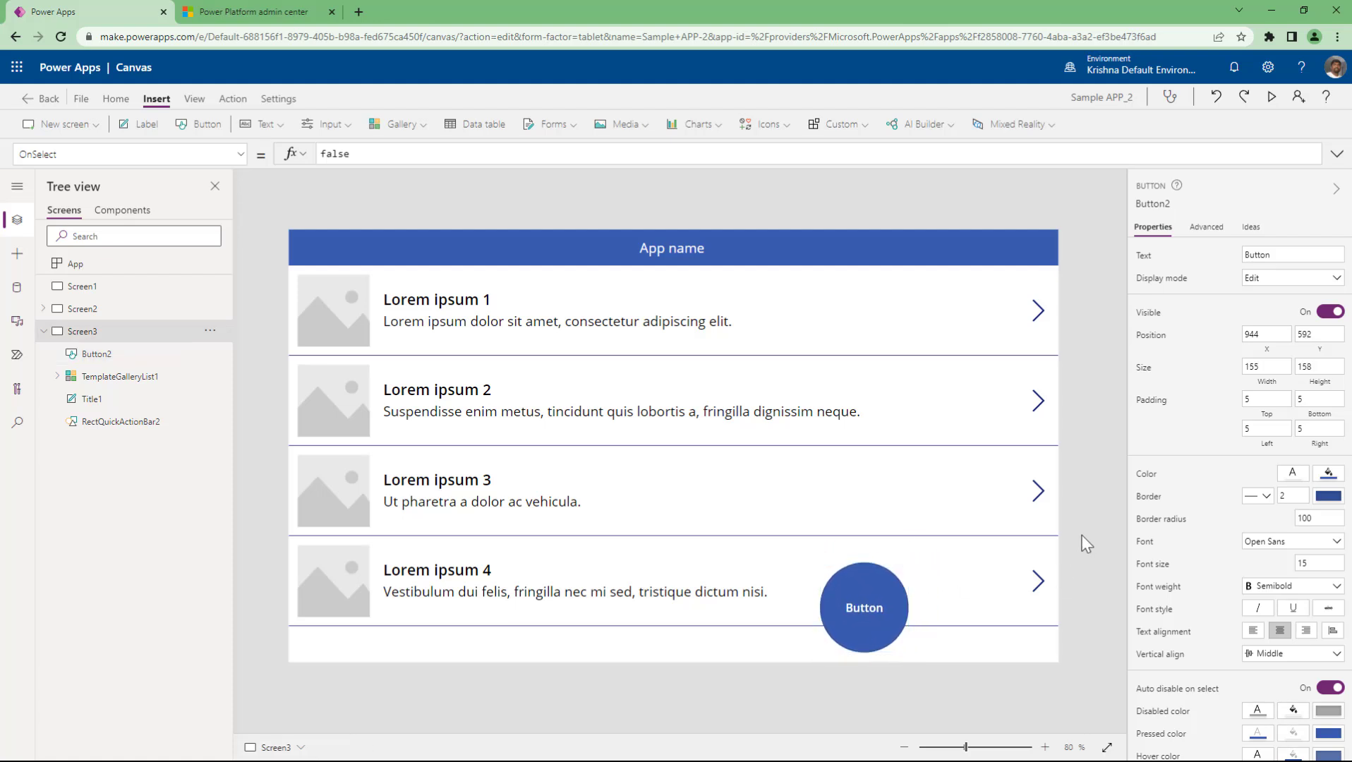
Step: Try a border radius of 50 on the round button and set it back to 100
left_click(887, 621)
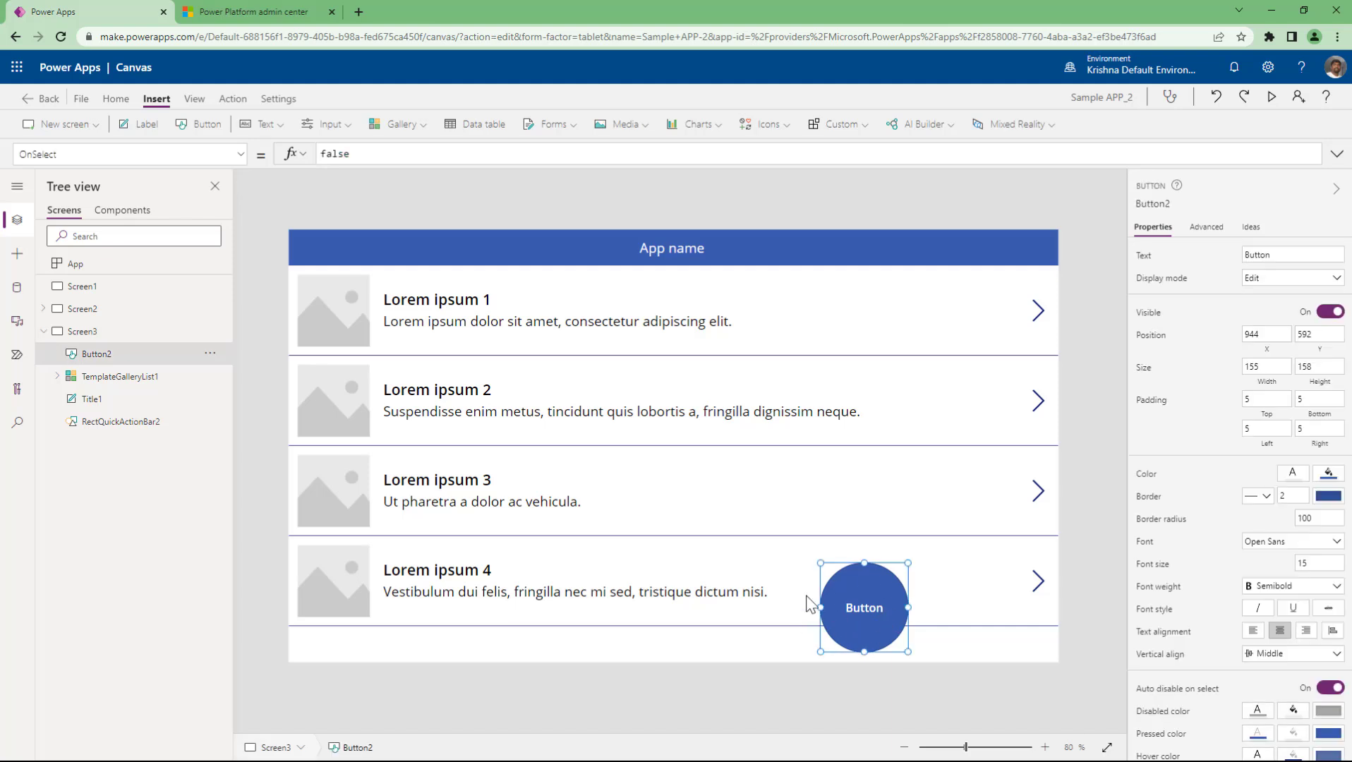
double_click(1313, 518)
type("50")
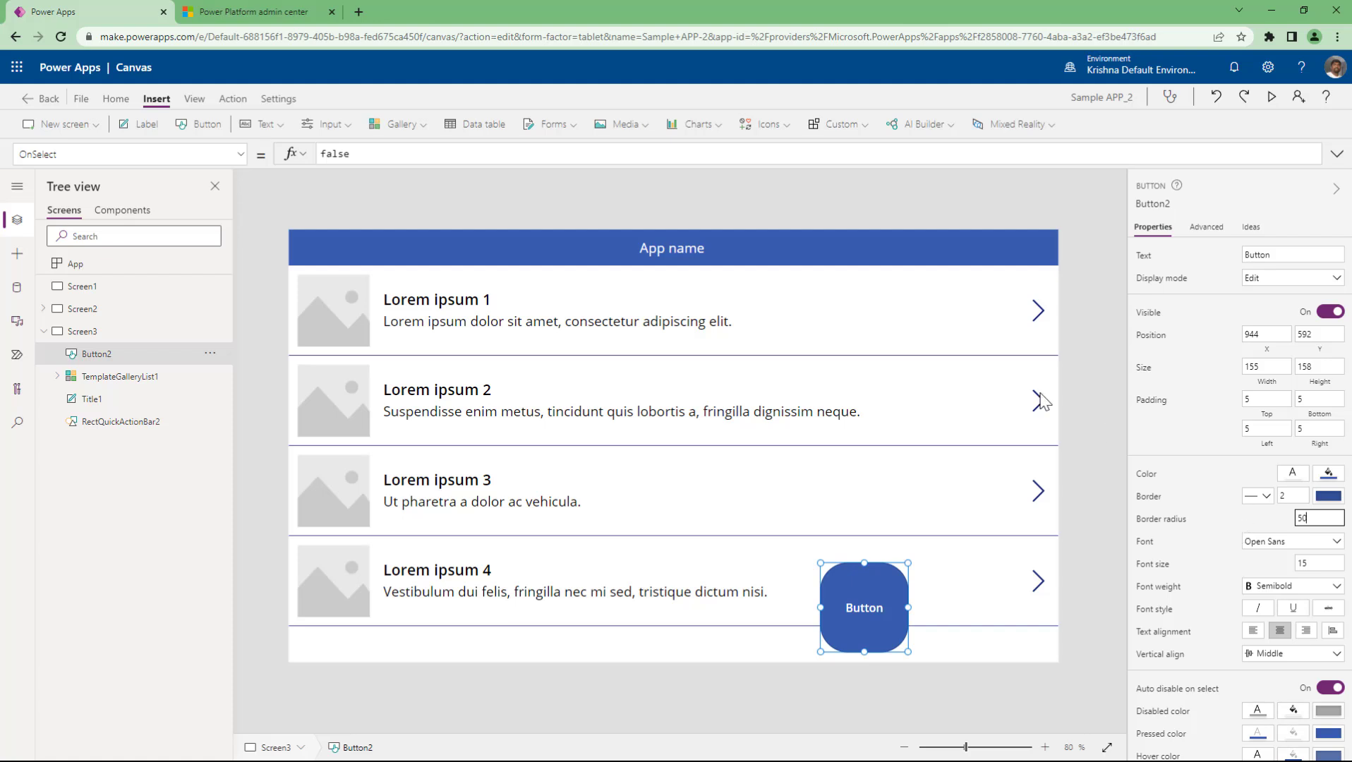
left_click(983, 260)
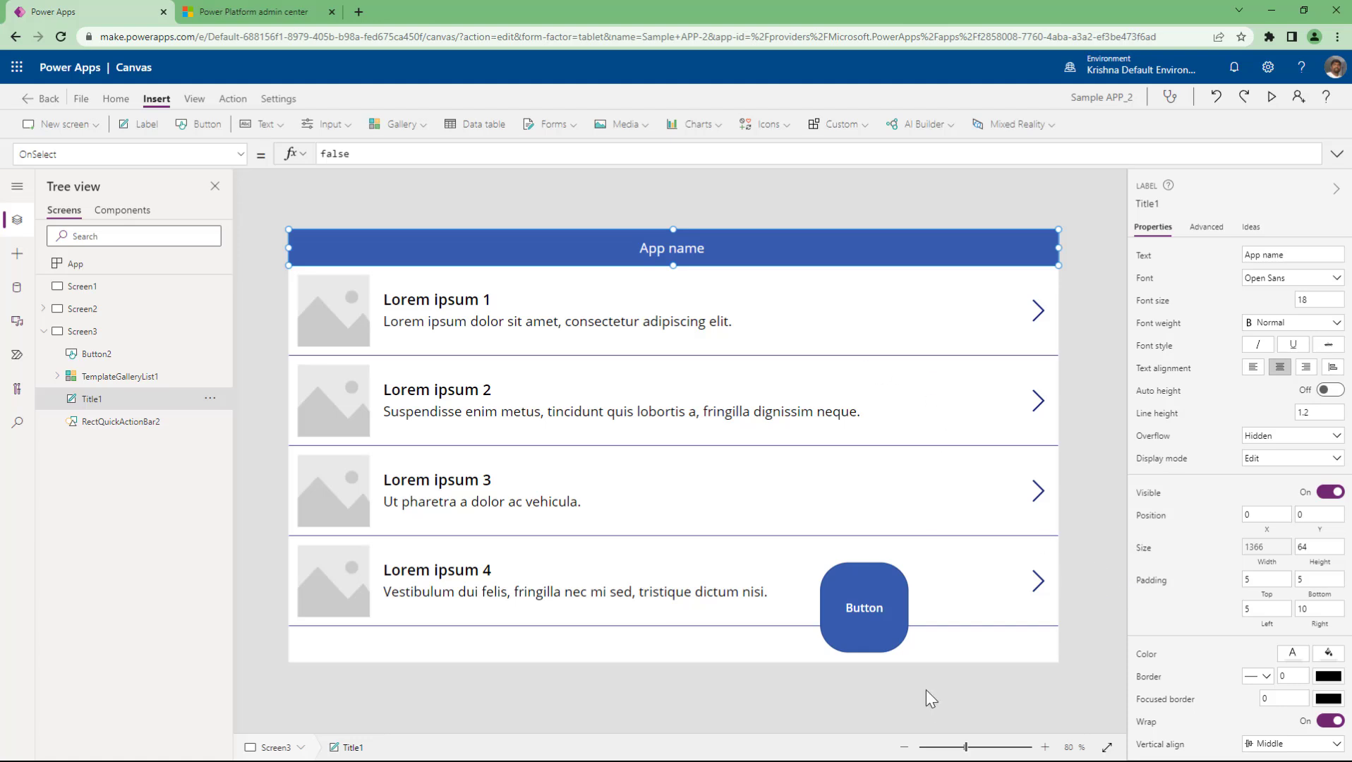
left_click(901, 608)
double_click(1326, 513)
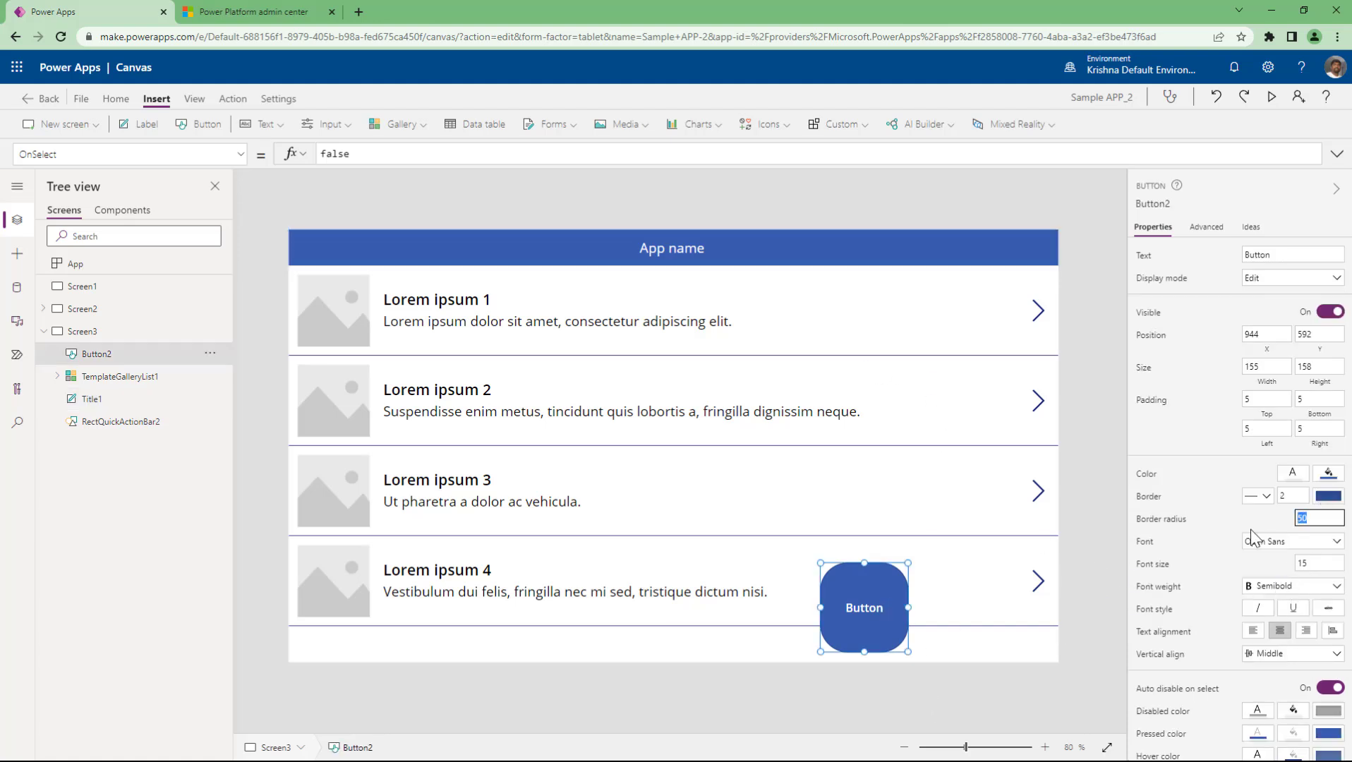
type("100")
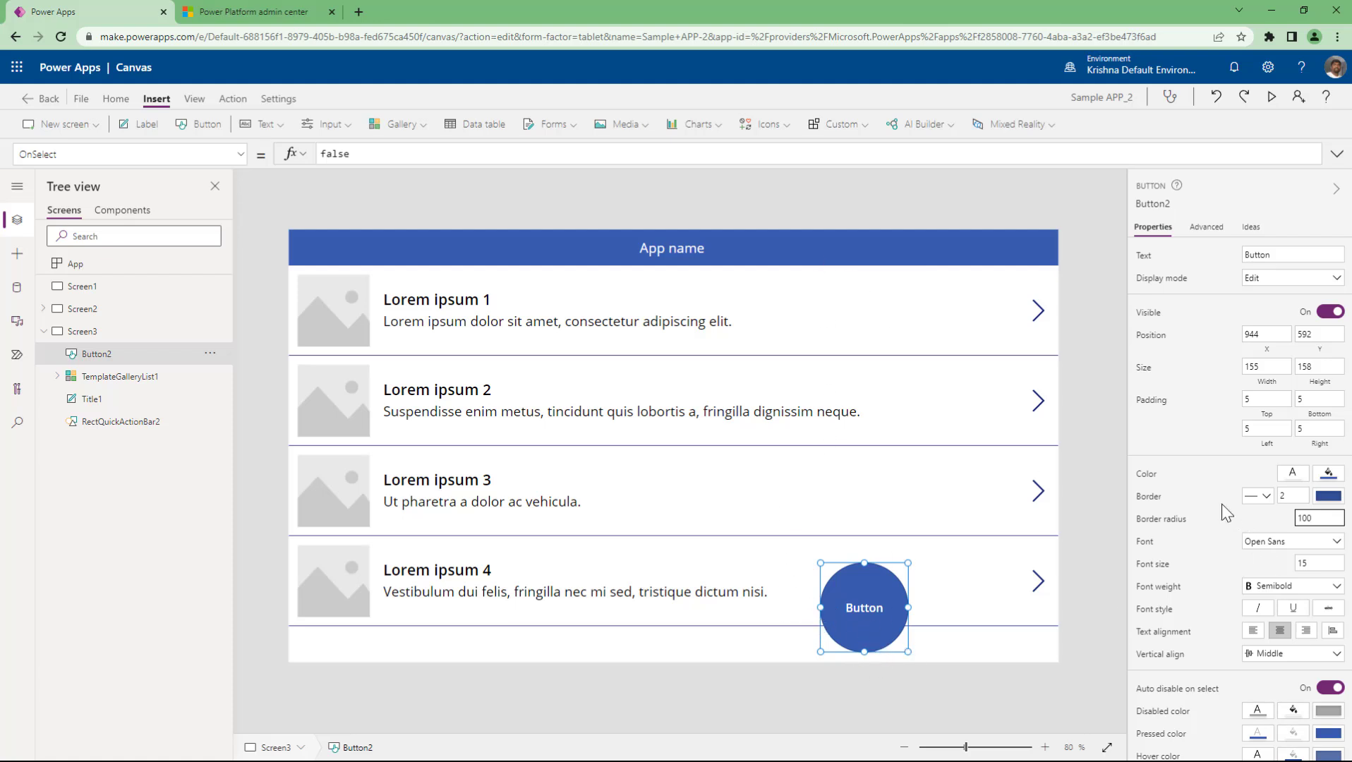
Step: Set the border thickness of the App name title label to 5
left_click(760, 257)
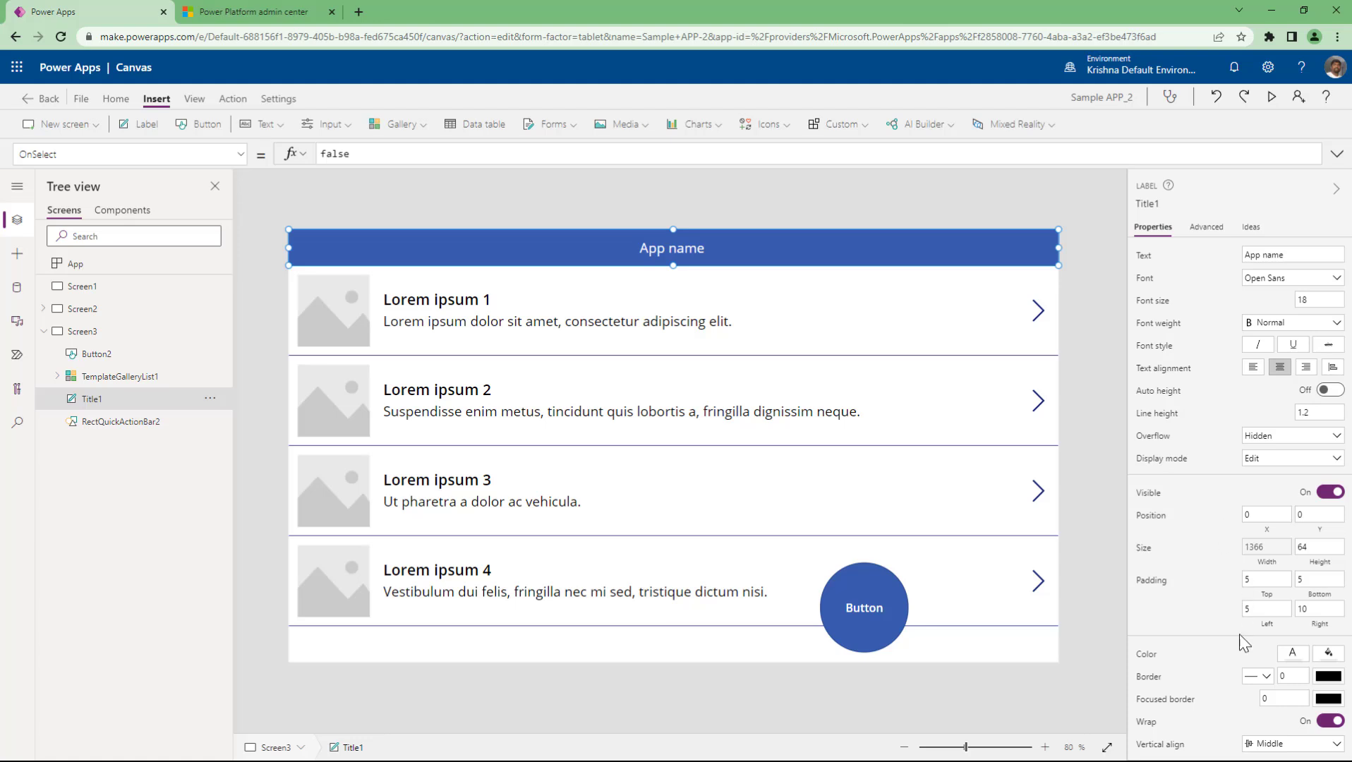
scroll(1262, 628, "down", 3)
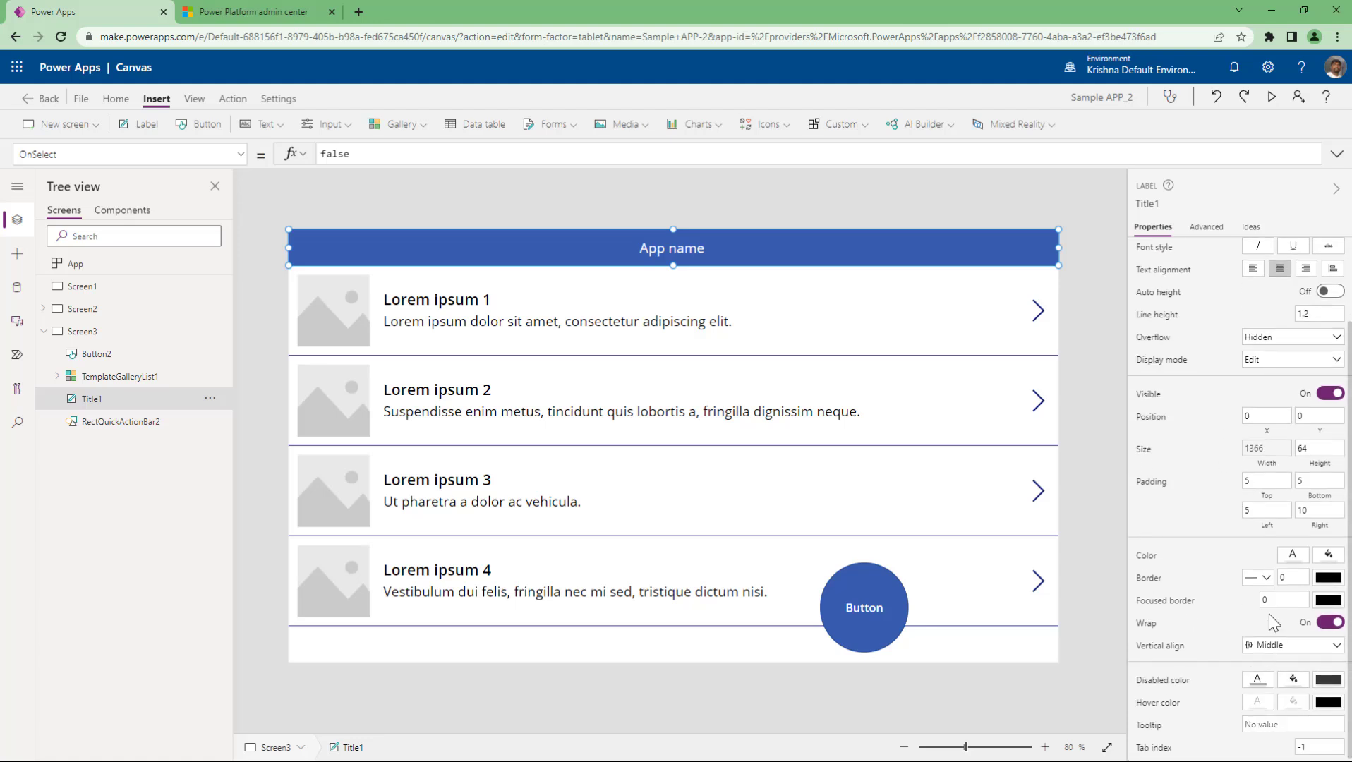
left_click(1290, 577)
type("5")
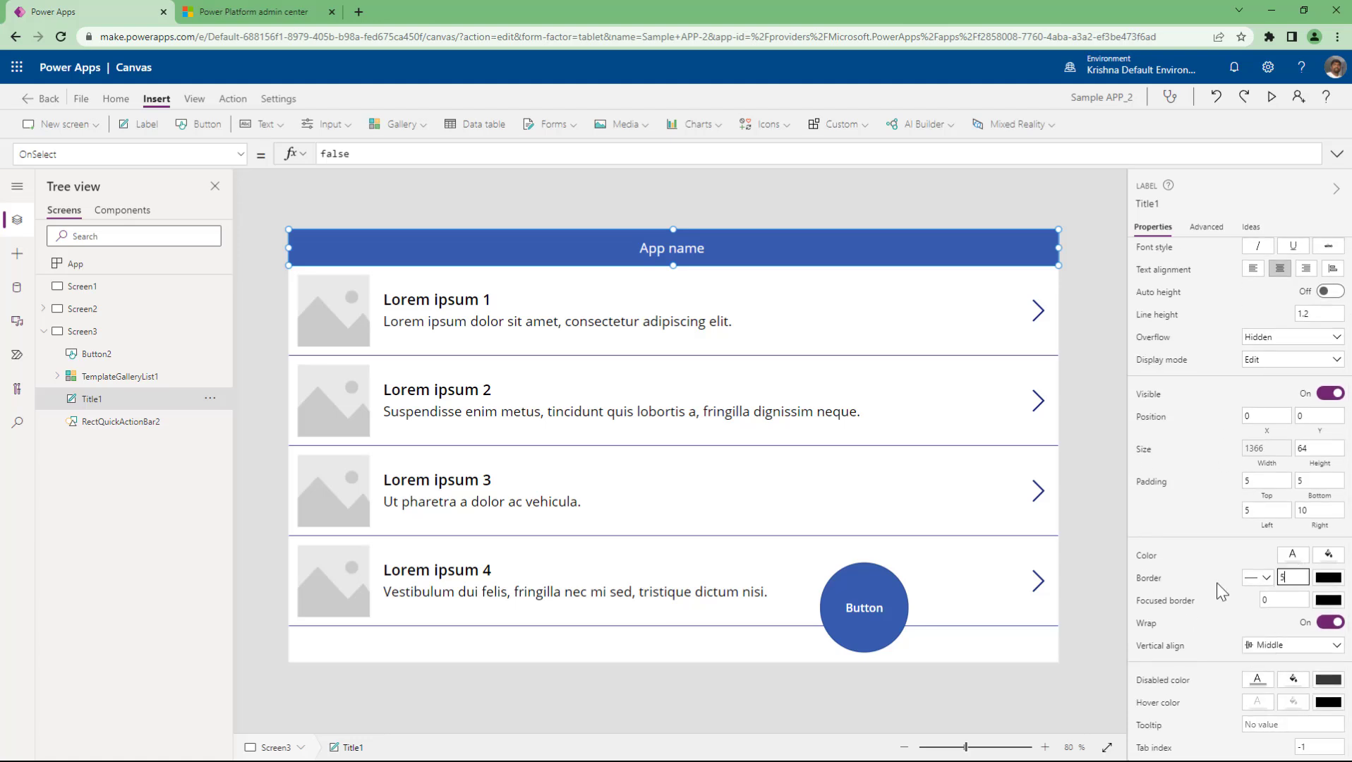
left_click(1266, 509)
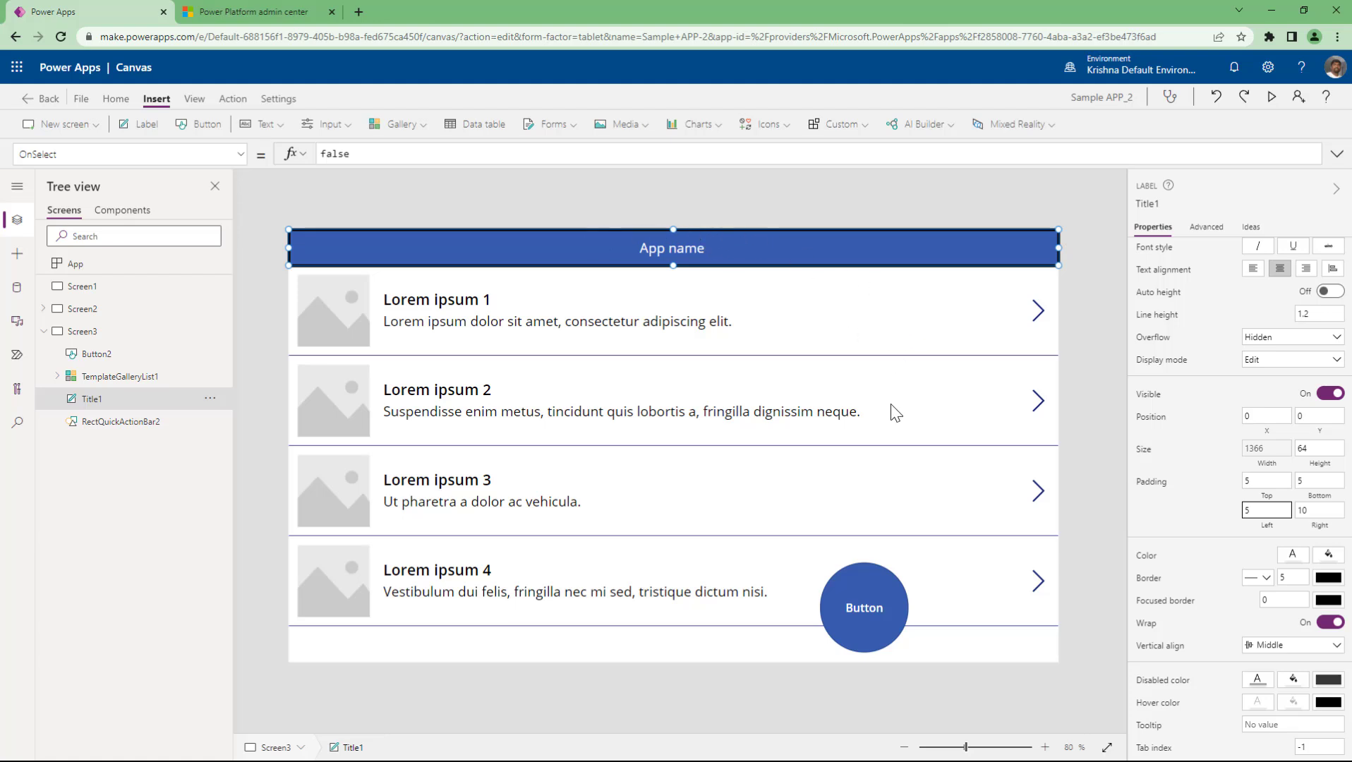
Step: Set the round button's display mode to Disabled and preview the app to check it
left_click(874, 589)
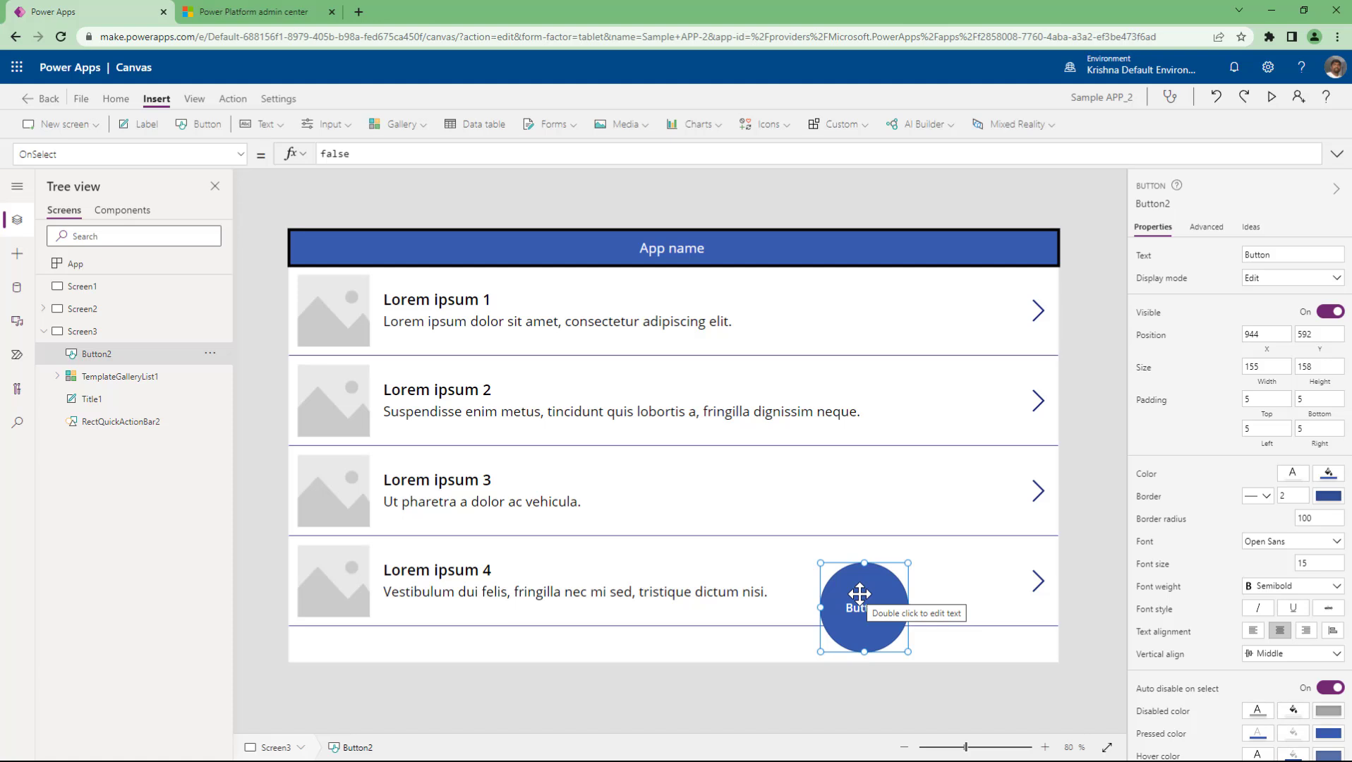
left_click(1265, 280)
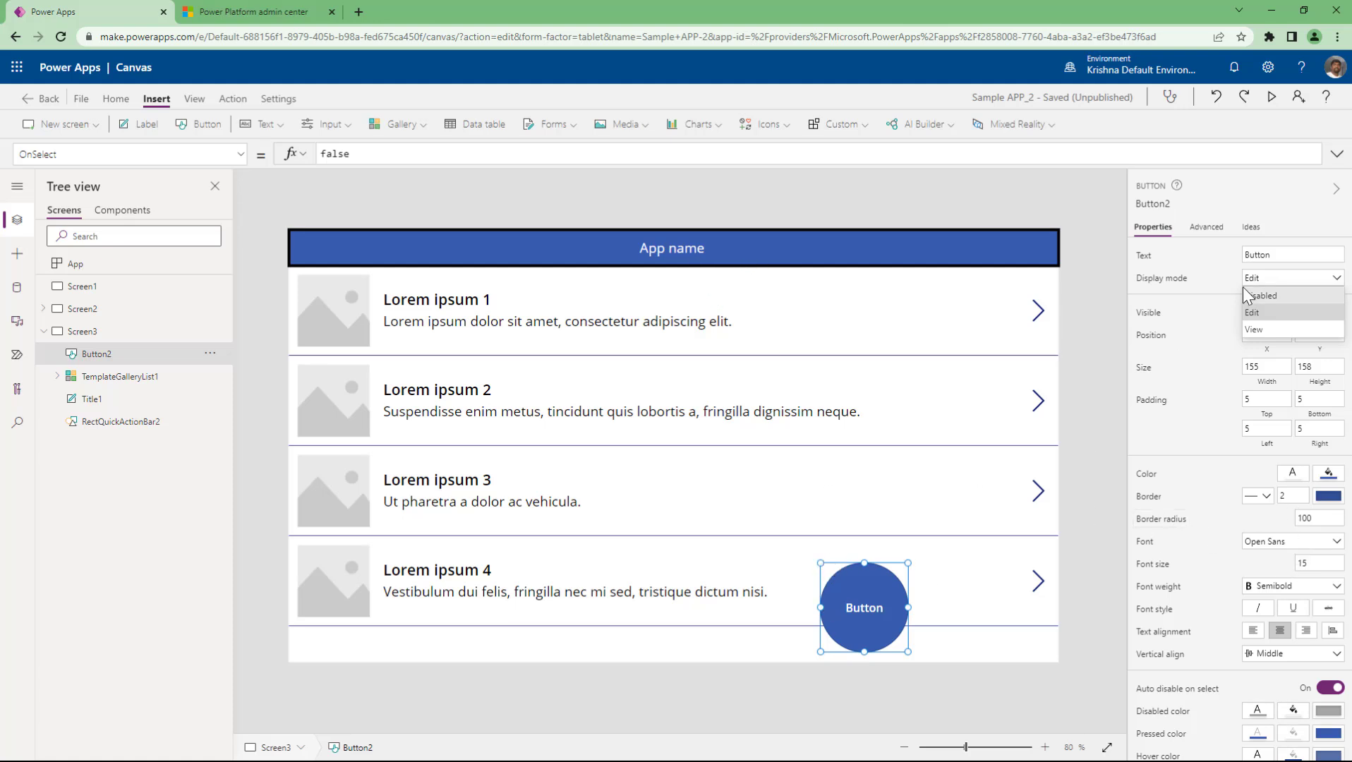
left_click(1279, 297)
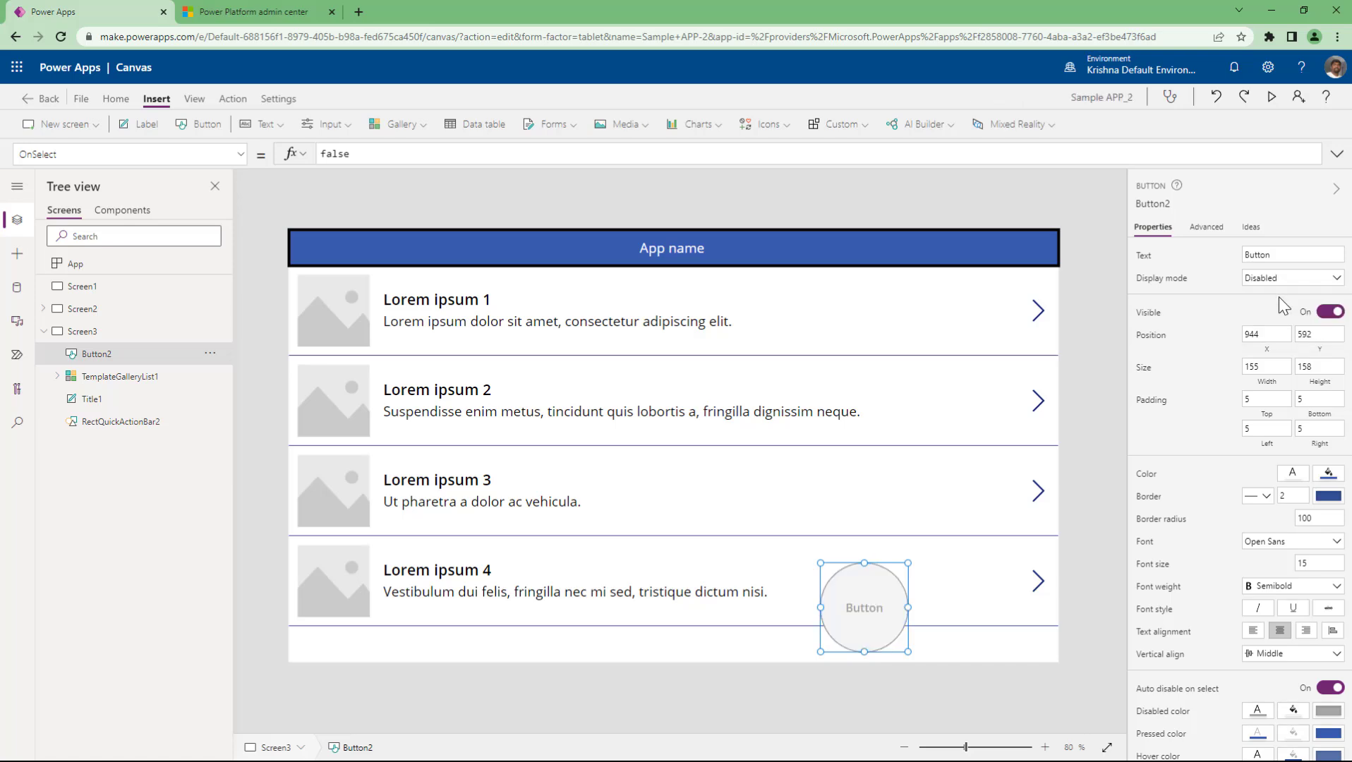
left_click(1075, 618)
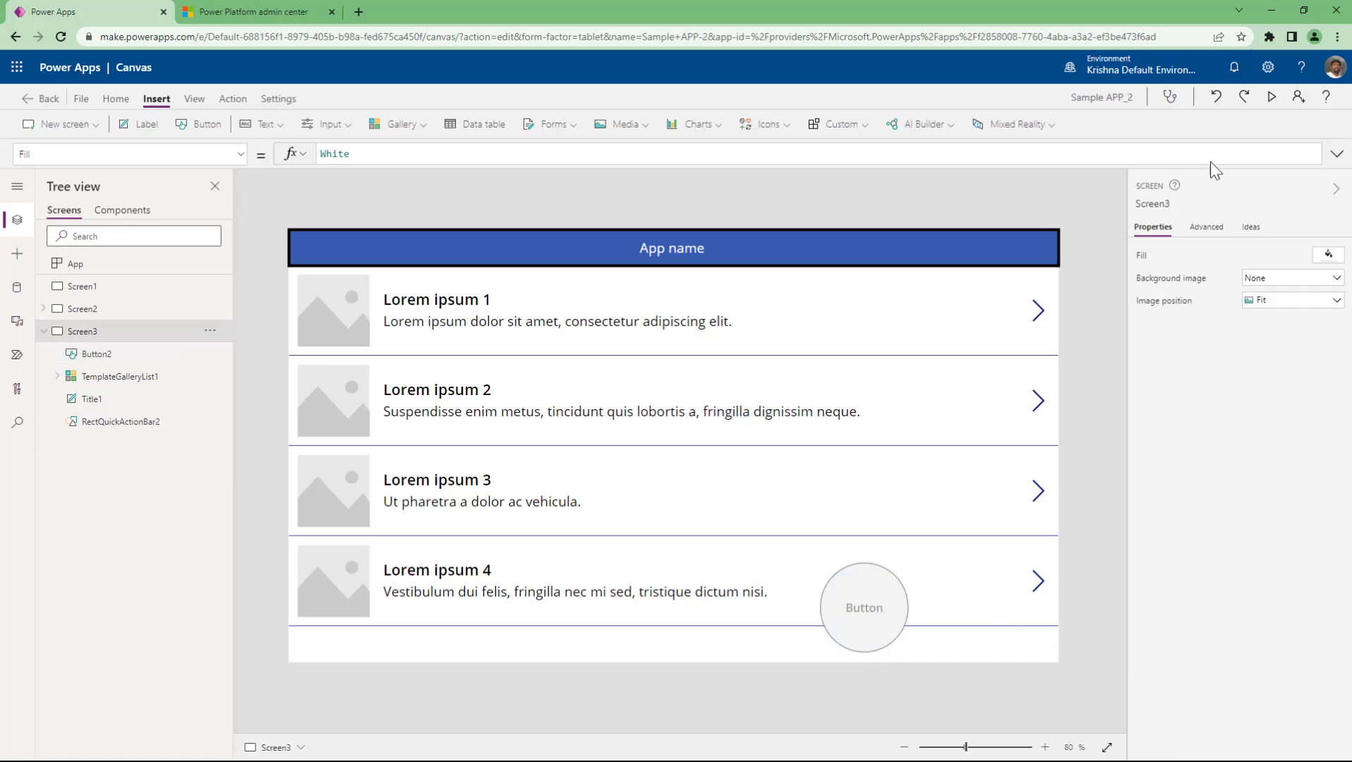
left_click(1267, 100)
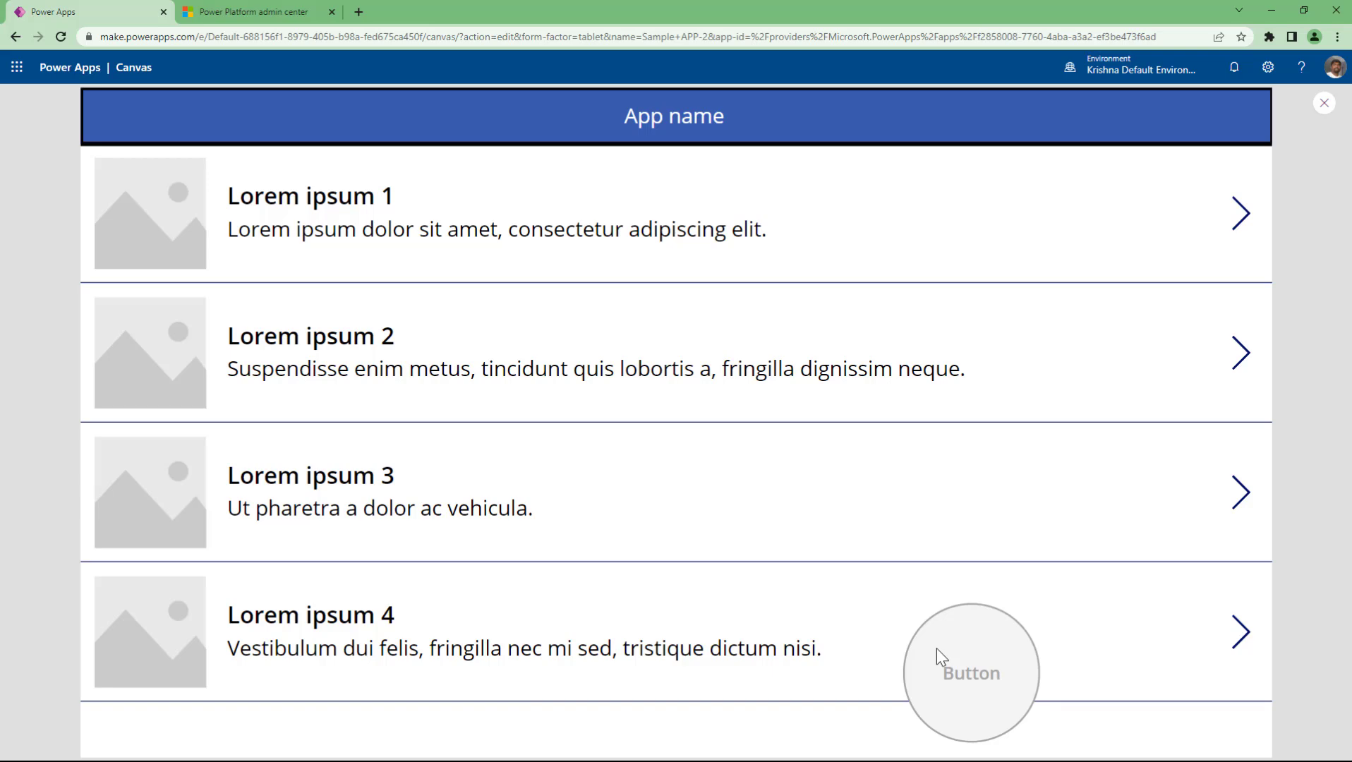
left_click(1324, 103)
Step: Set the round button's display mode to View and check it in the app preview
left_click(852, 635)
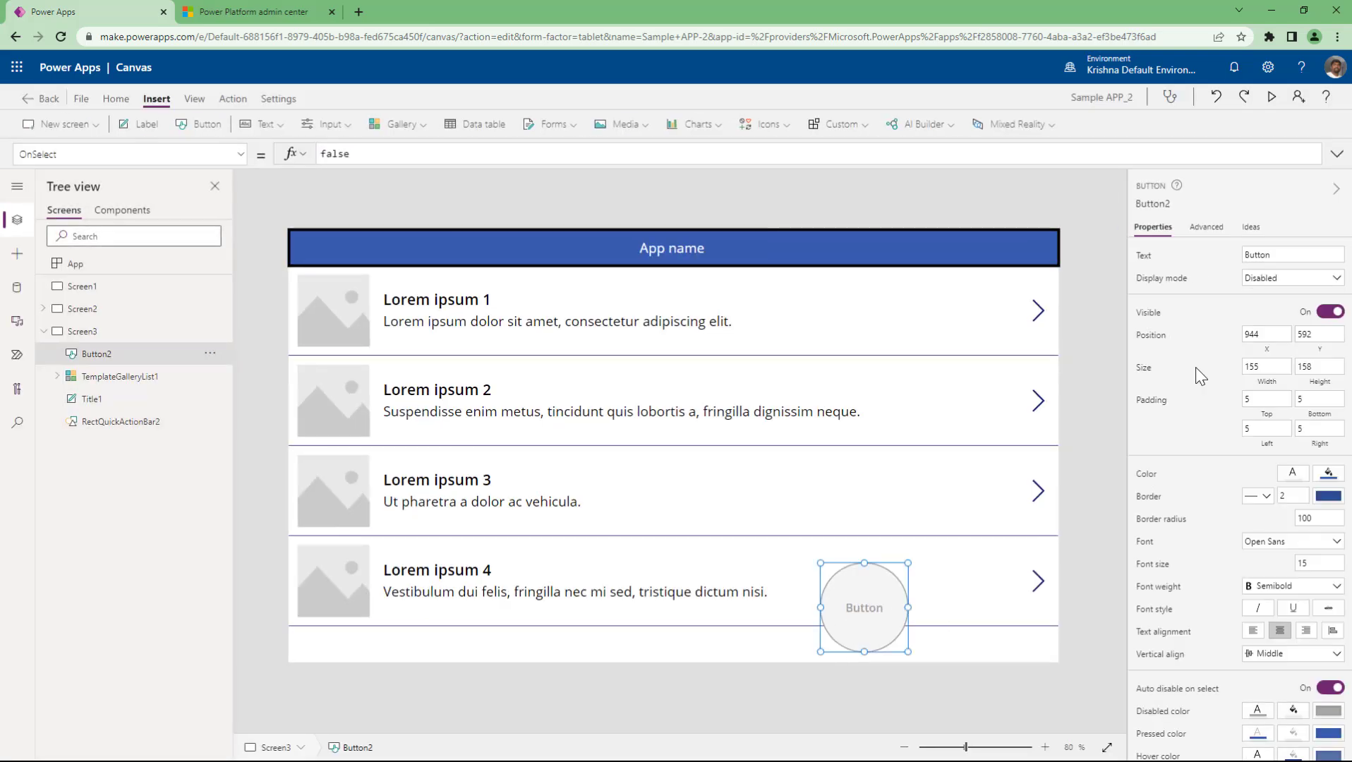
left_click(1291, 278)
left_click(1275, 329)
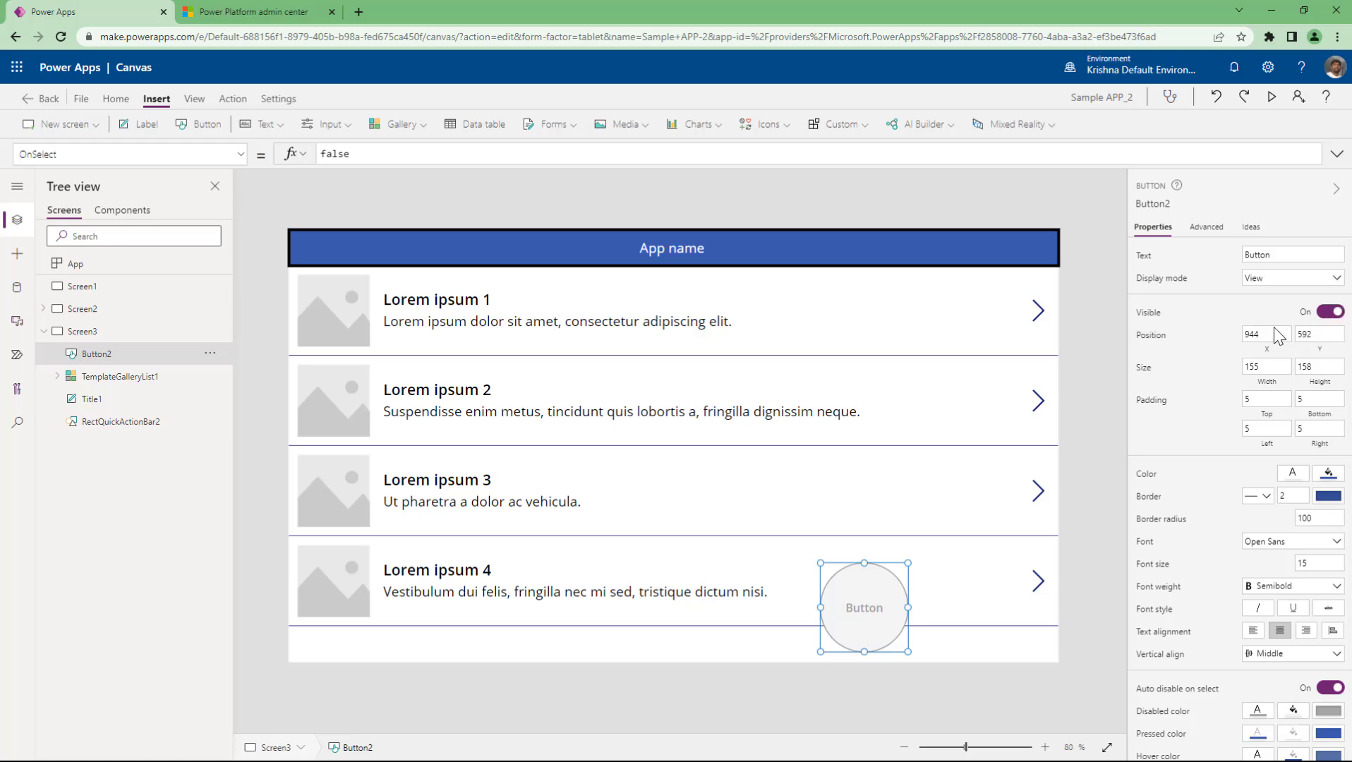
left_click(1272, 99)
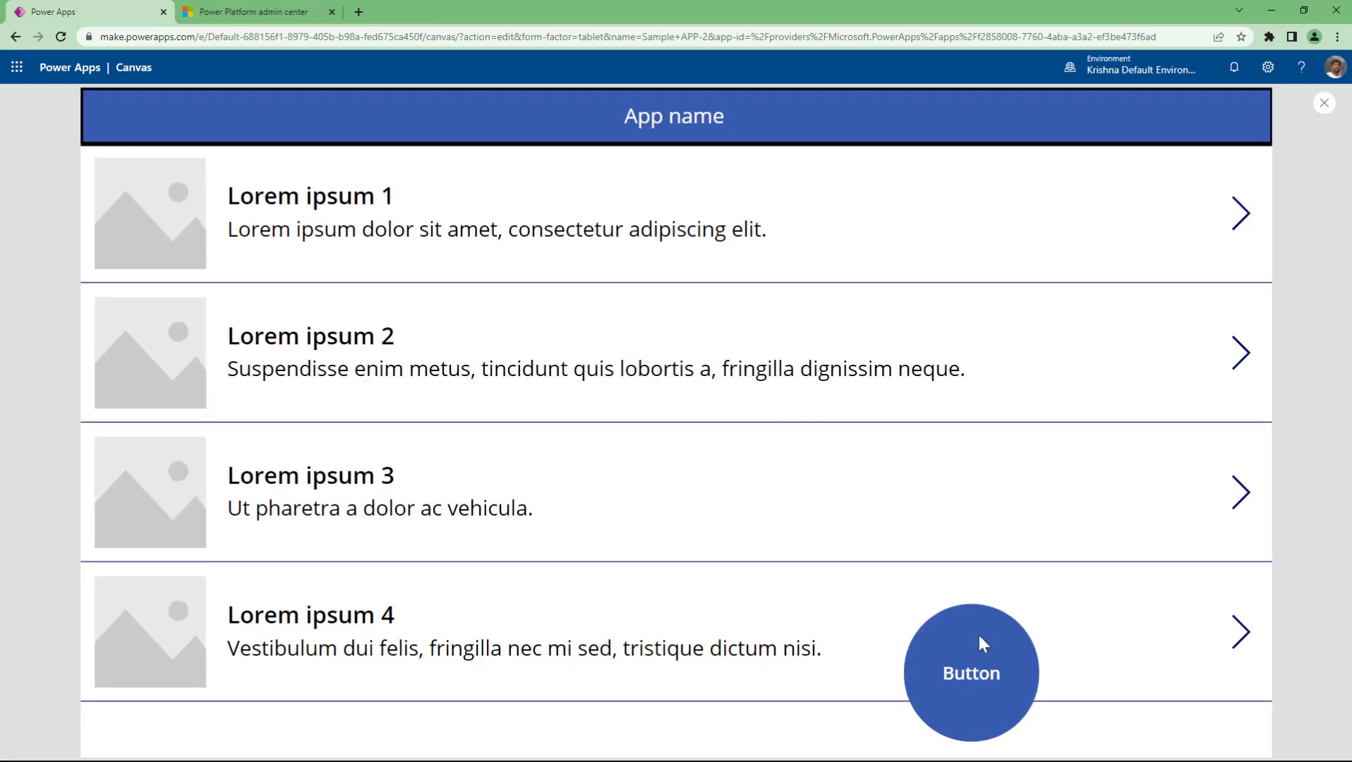
left_click(1323, 103)
Step: Set the round button's display mode back to Edit
left_click(874, 611)
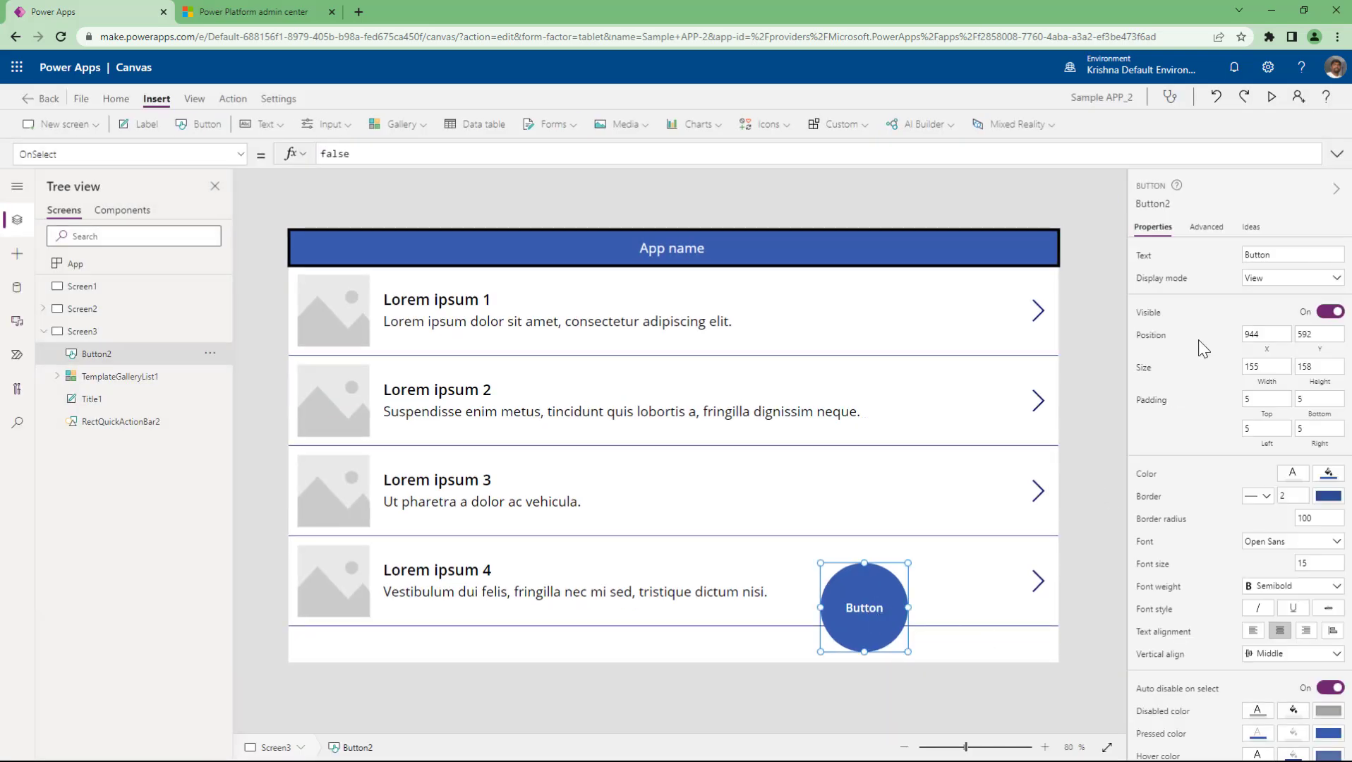
left_click(1276, 278)
left_click(1265, 297)
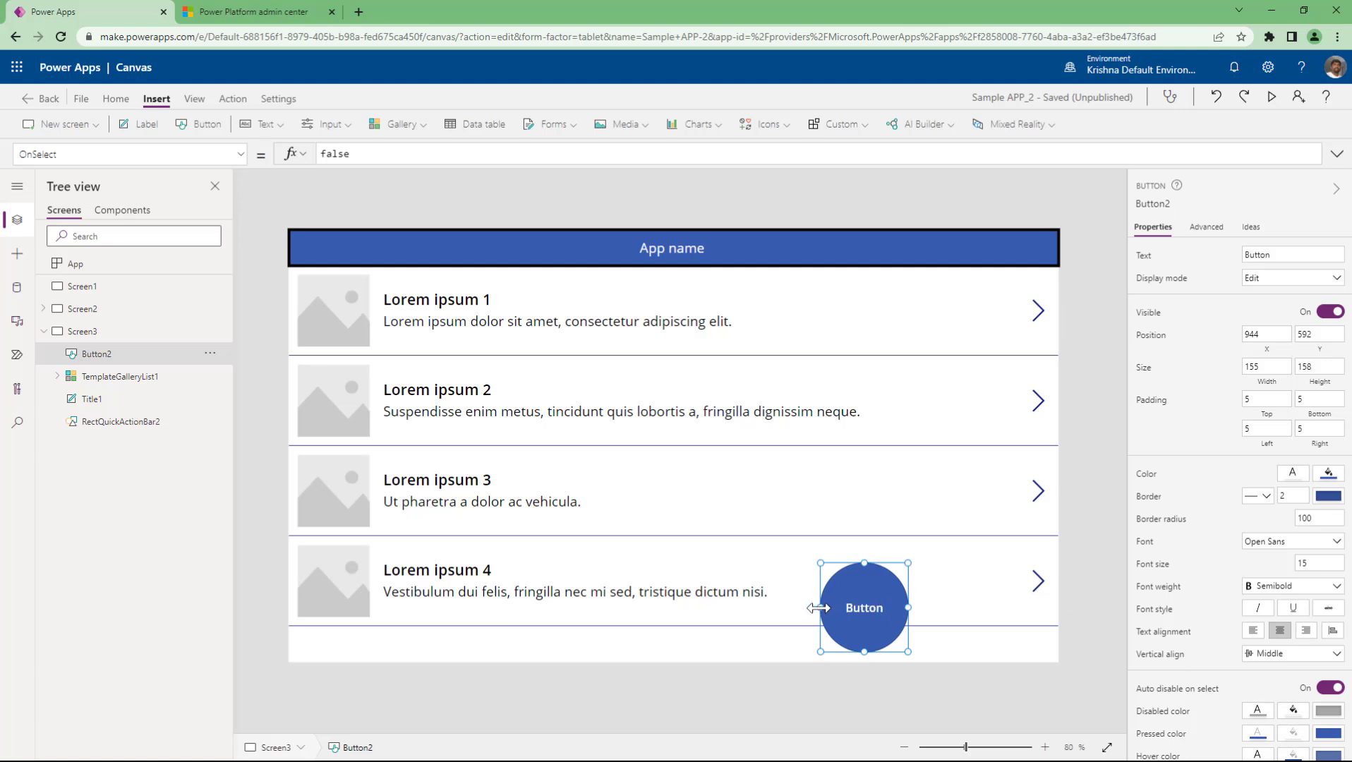
Step: Widen the round button from its left edge to X 928 and set its width to 158
mouse_move(821, 608)
left_mouse_down()
mouse_move(575, 627)
mouse_move(835, 622)
mouse_move(811, 625)
left_mouse_up()
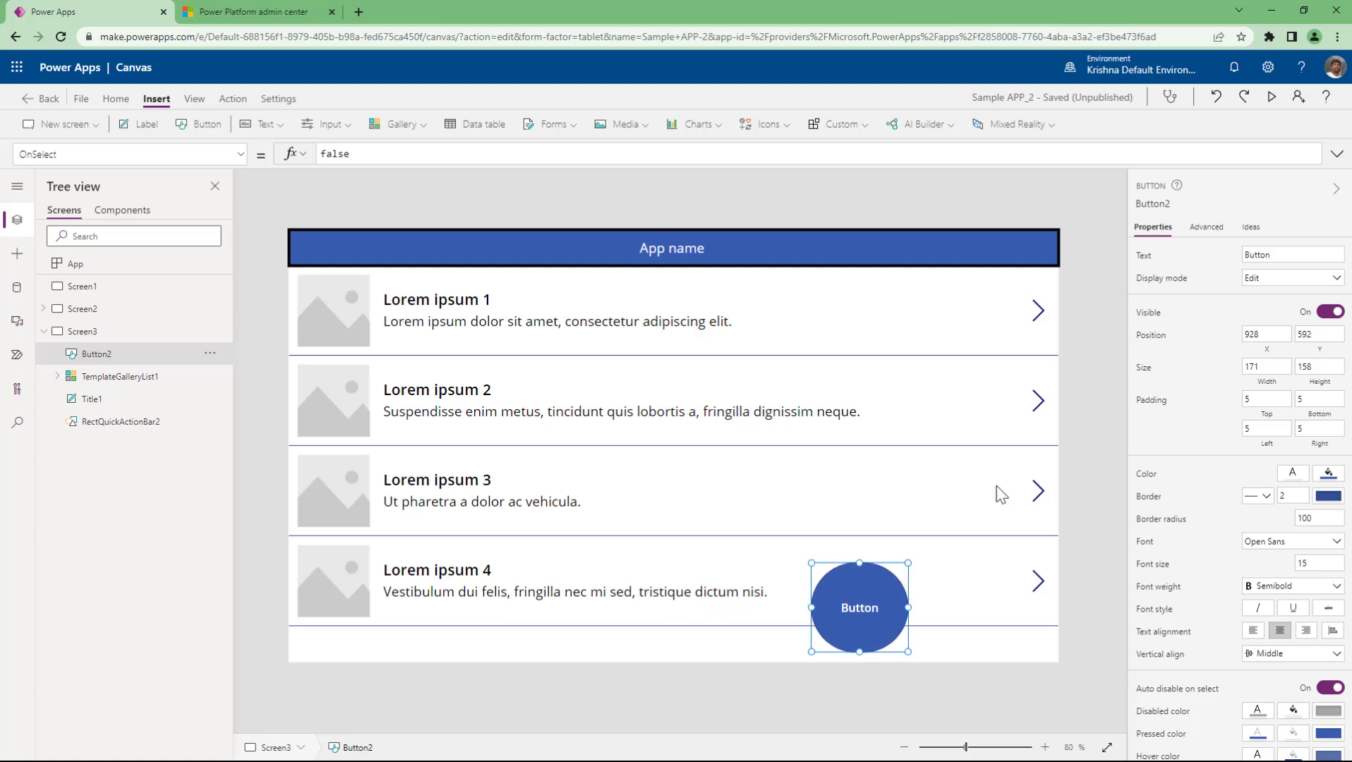
left_click(1262, 366)
type("158")
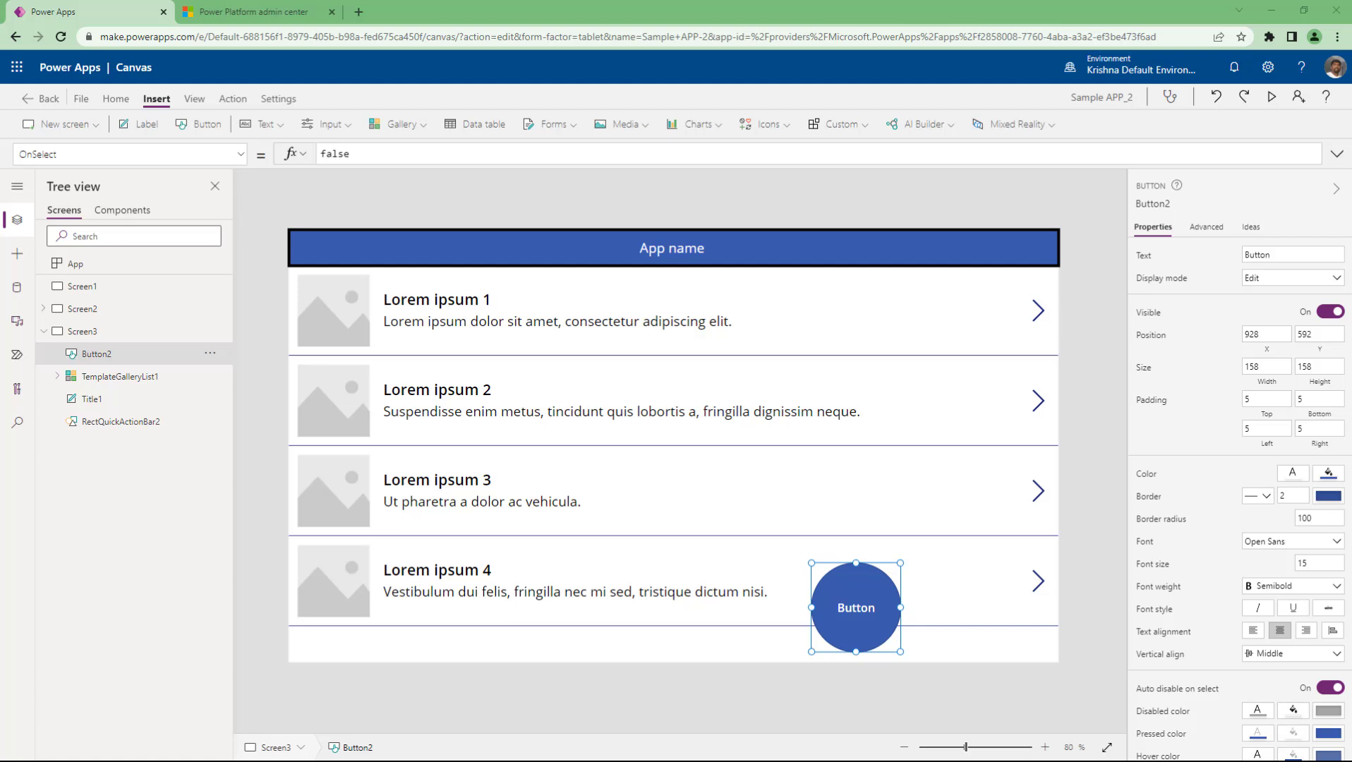
left_click(127, 334)
left_click(118, 358)
left_click(102, 127)
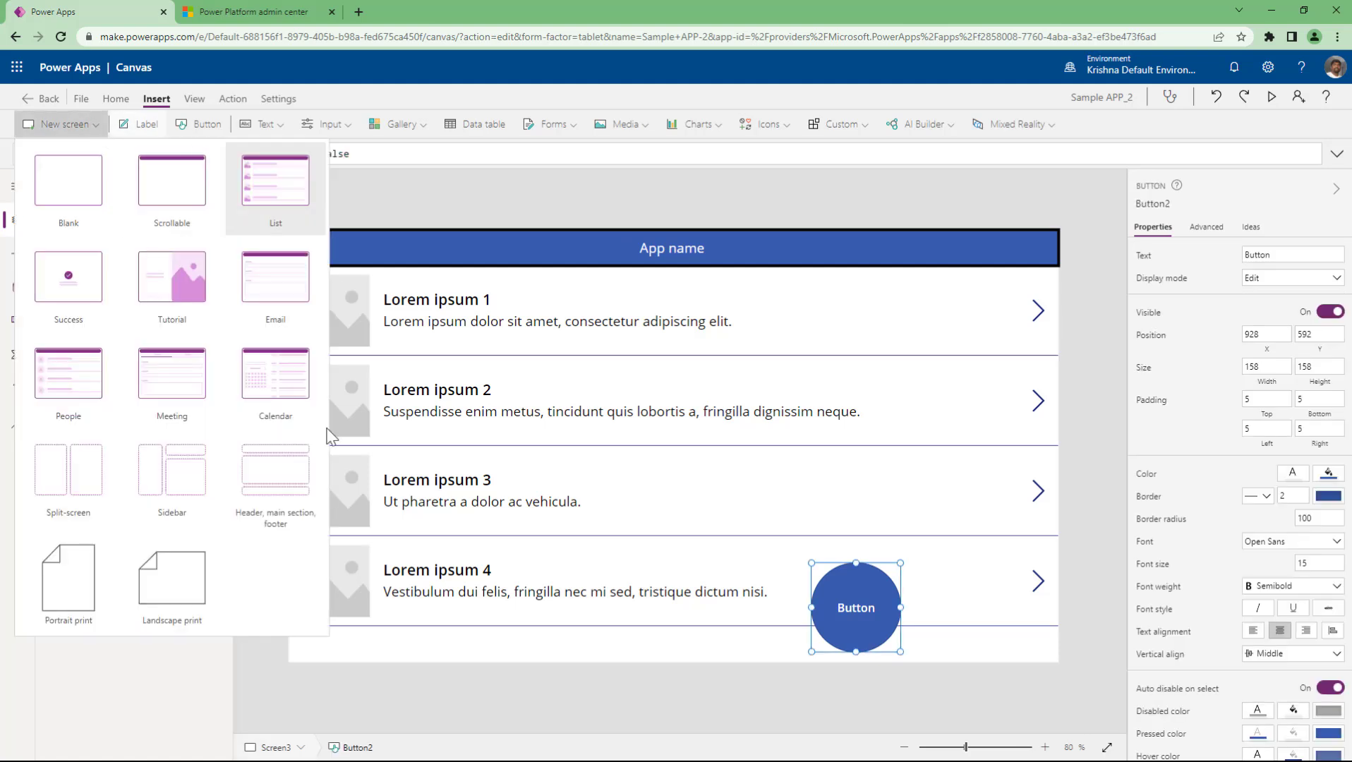
left_click(151, 667)
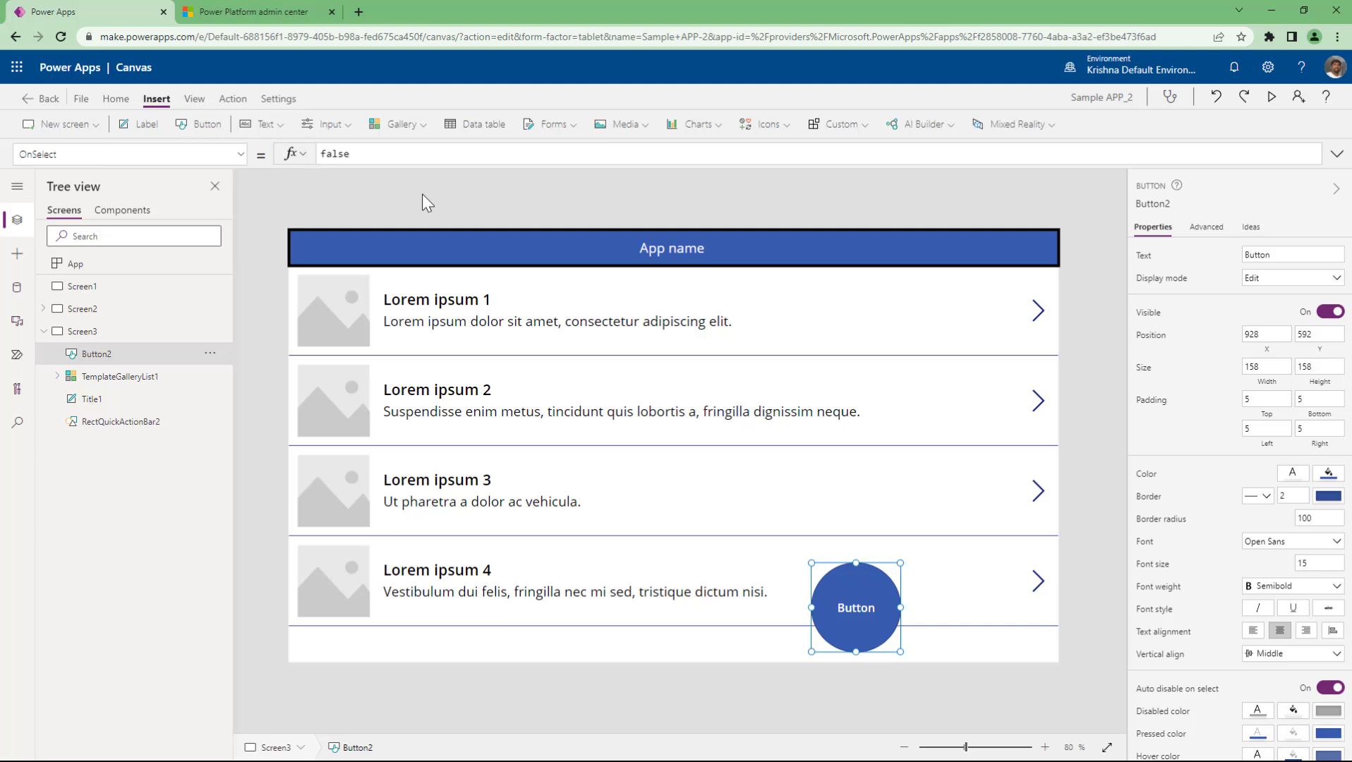
left_click(284, 126)
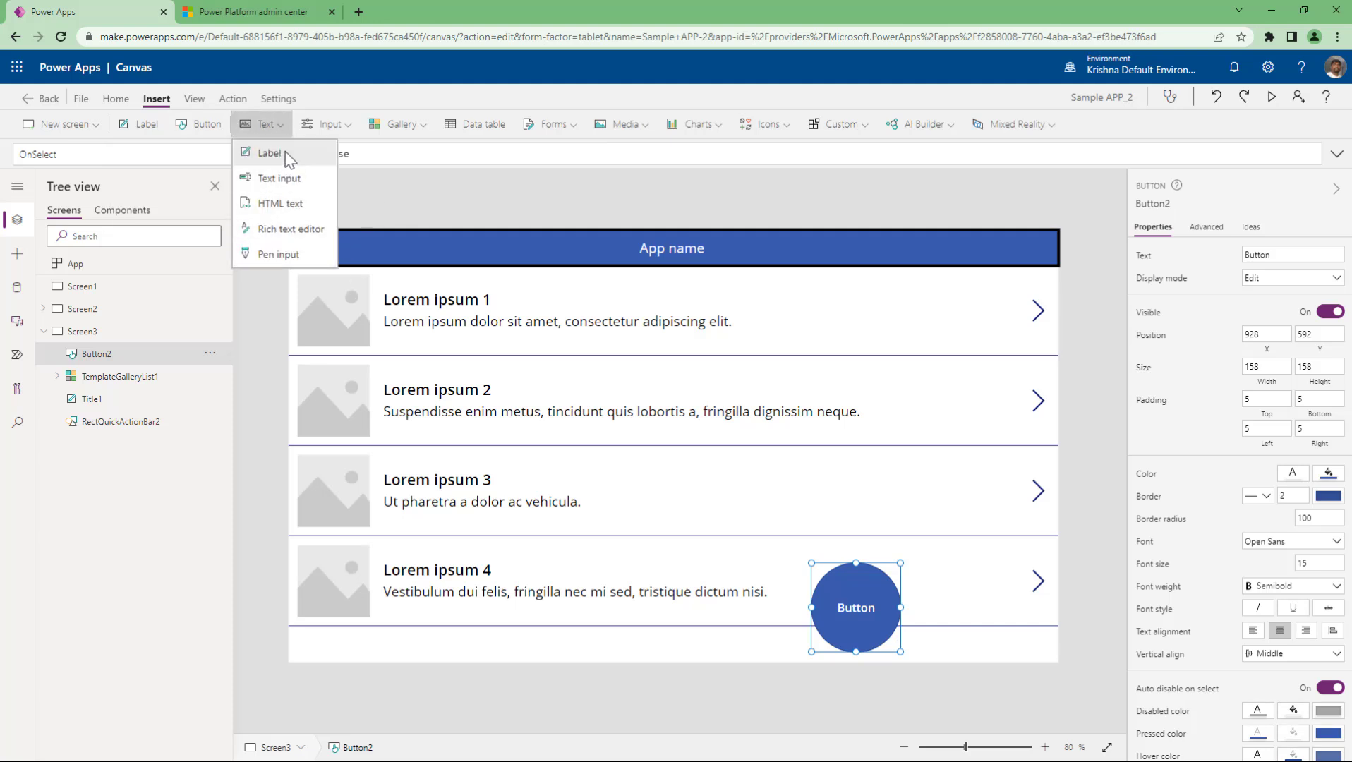
Step: Insert a text input control on Screen3
left_click(330, 125)
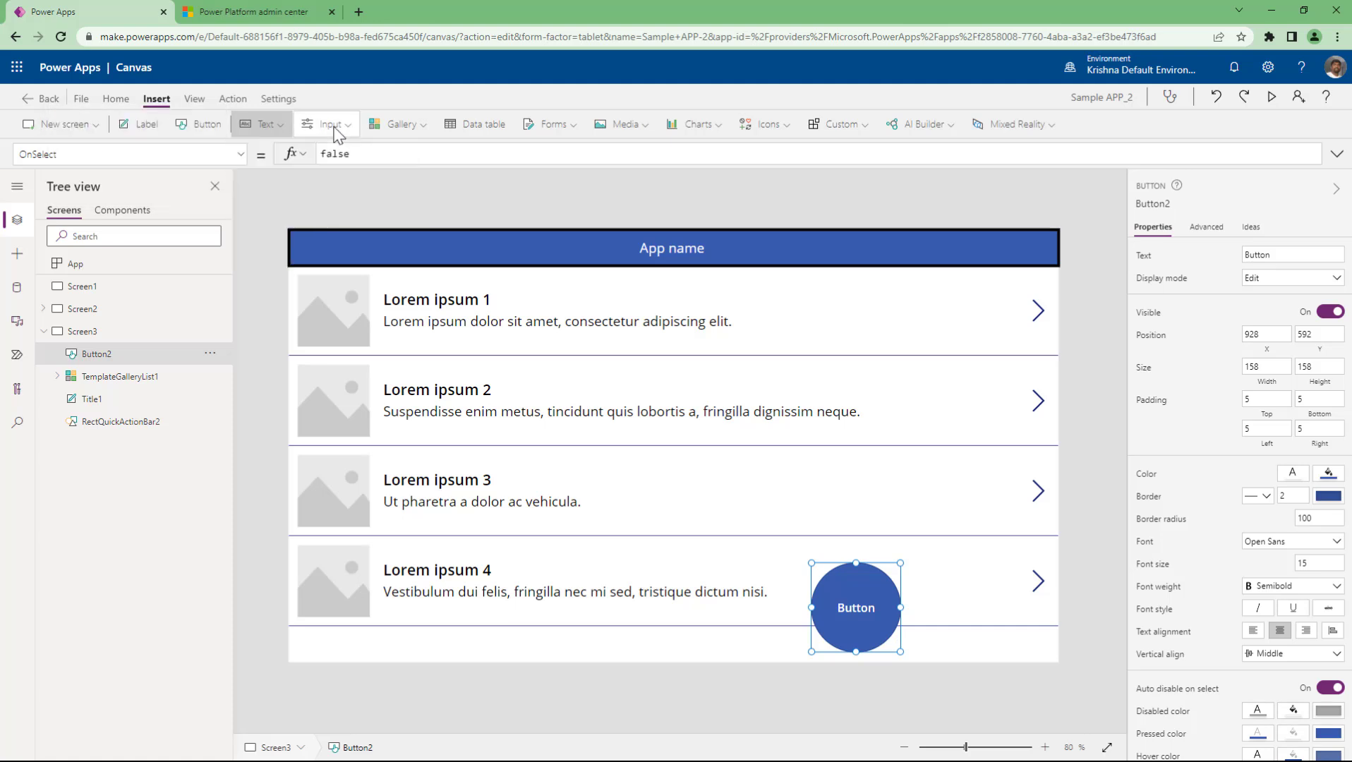
scroll(377, 279, "down", 3)
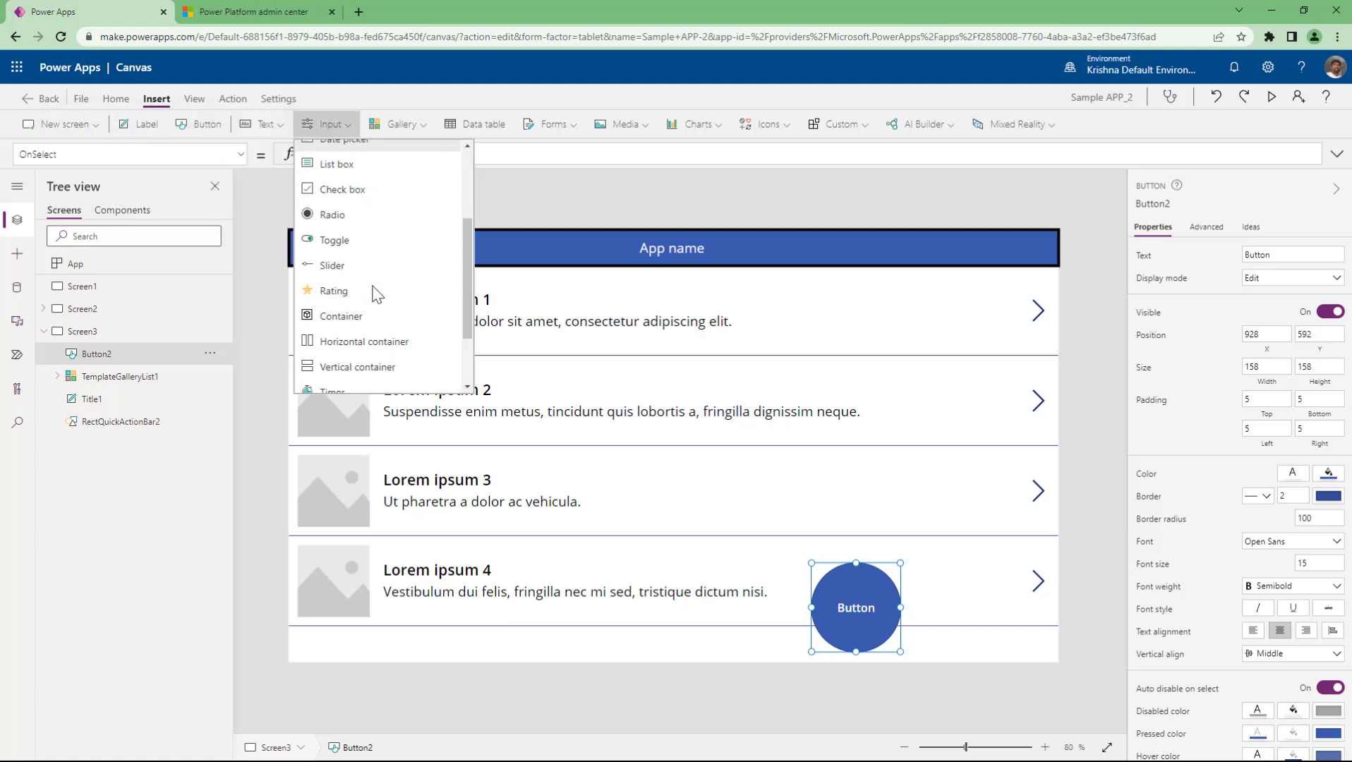
scroll(377, 292, "up", 3)
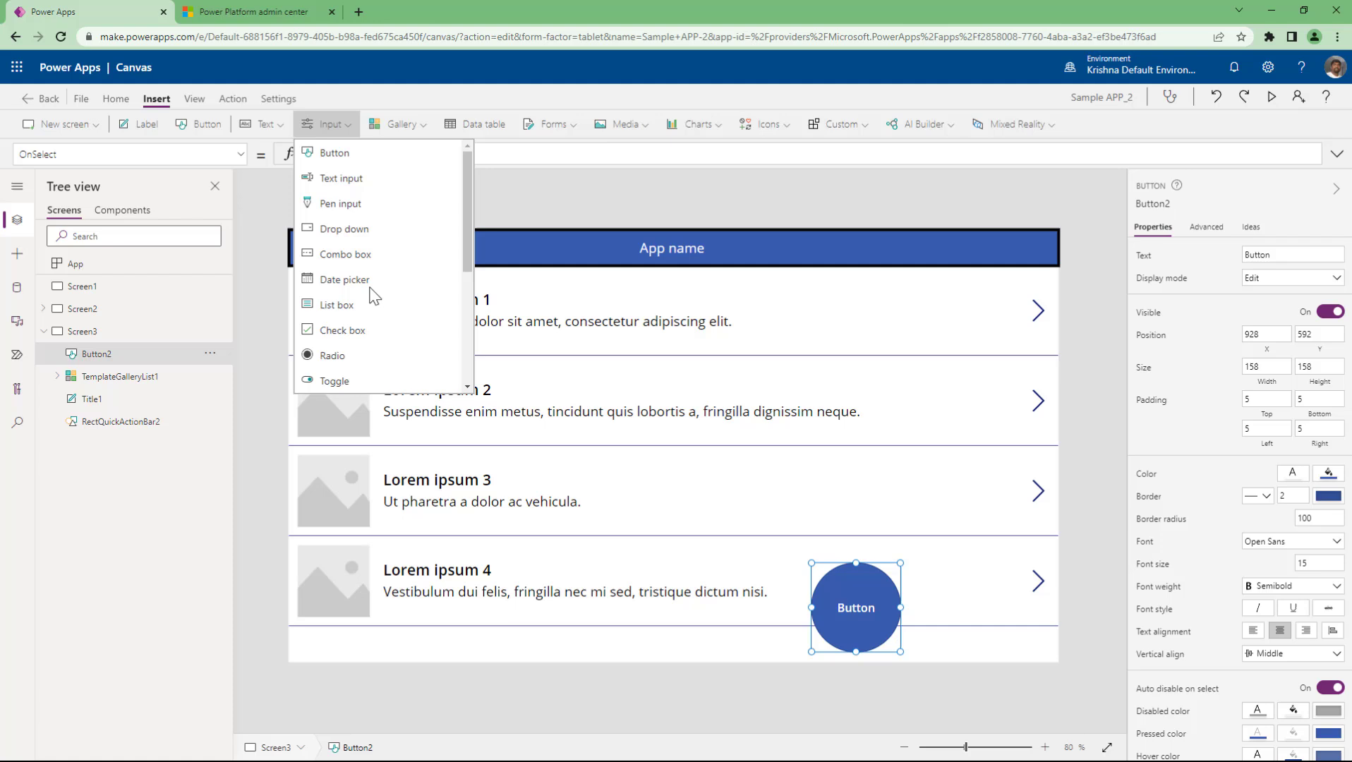
left_click(352, 179)
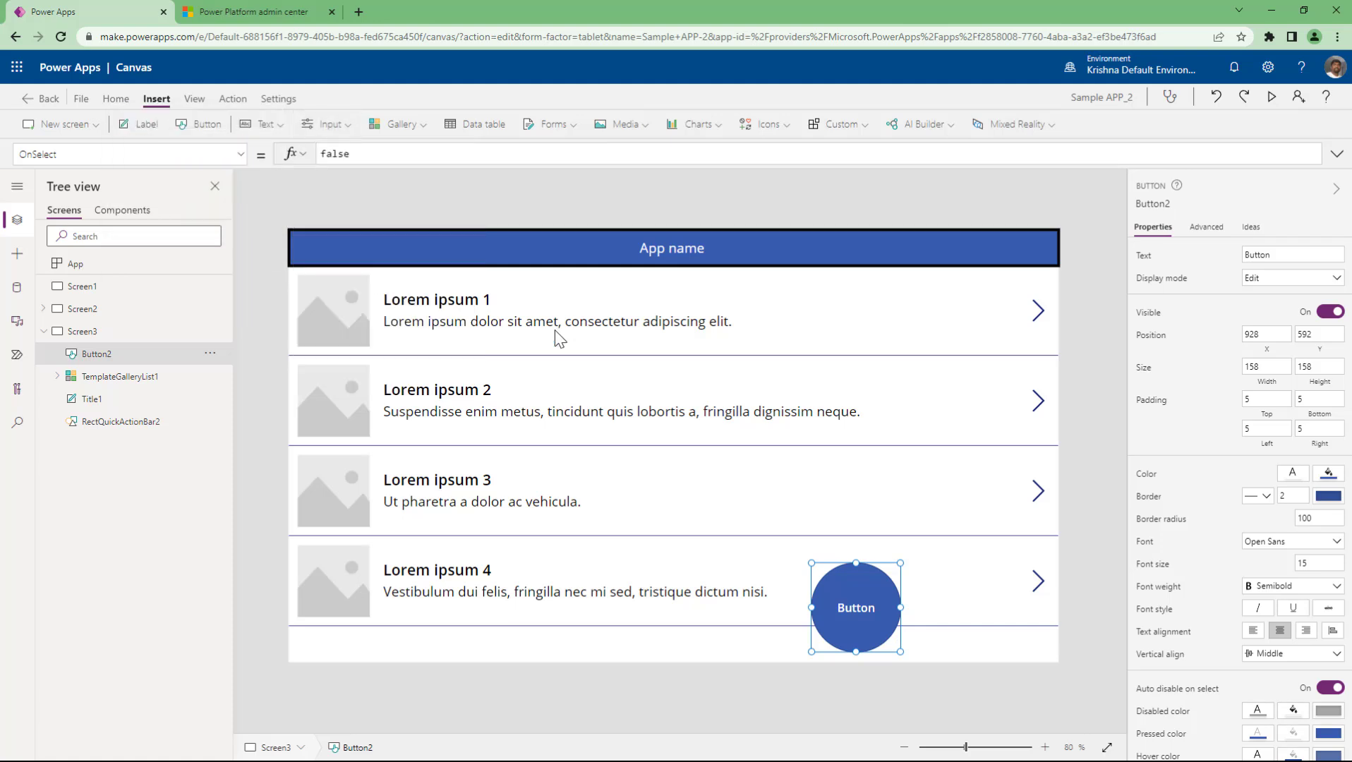
Step: Insert a pen input control and move it over the right half of the first list entries on Screen3
left_click(346, 126)
left_click(345, 204)
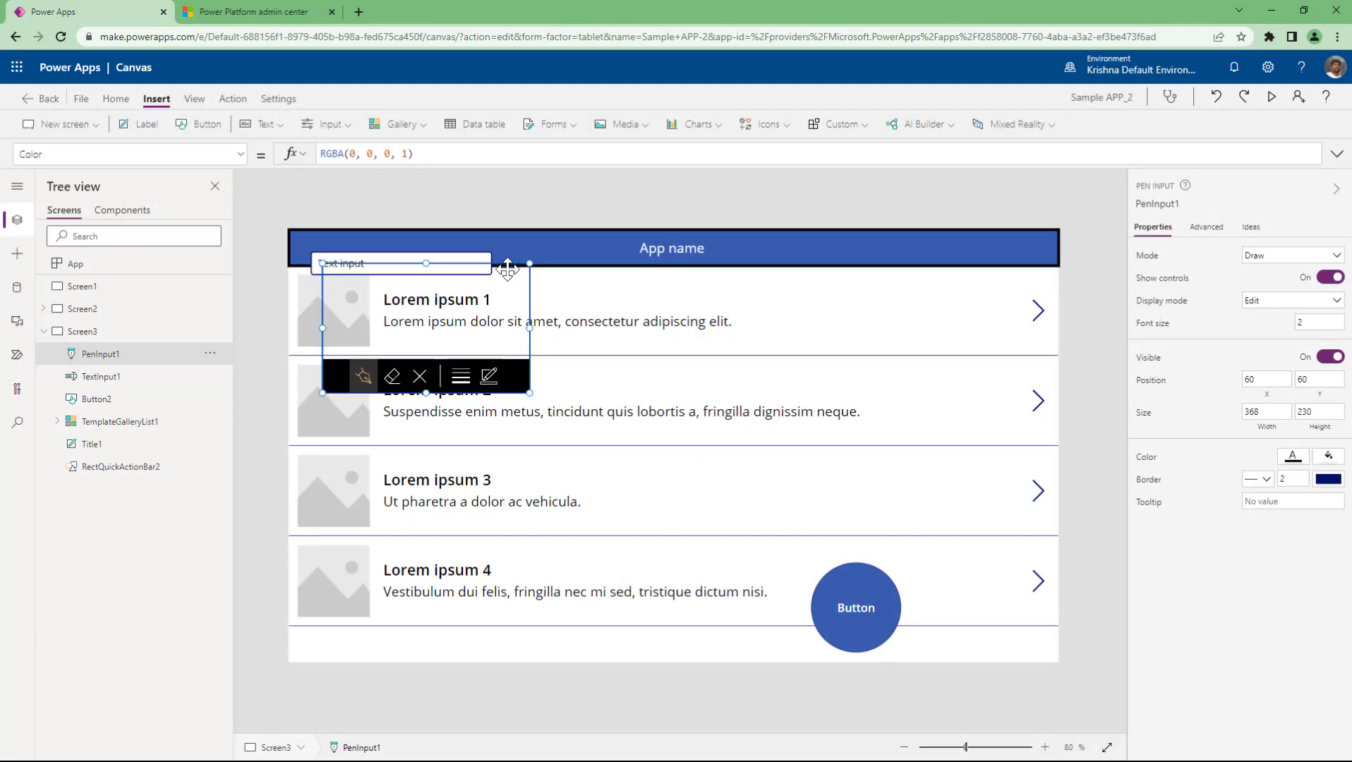
mouse_move(500, 260)
left_mouse_down()
mouse_move(848, 415)
mouse_move(941, 211)
mouse_move(951, 280)
mouse_move(1053, 225)
left_mouse_up()
Step: Preview the app and test the pen input by drawing freehand strokes in it and clearing them
left_click(1271, 98)
left_click_drag(860, 259, 1053, 213)
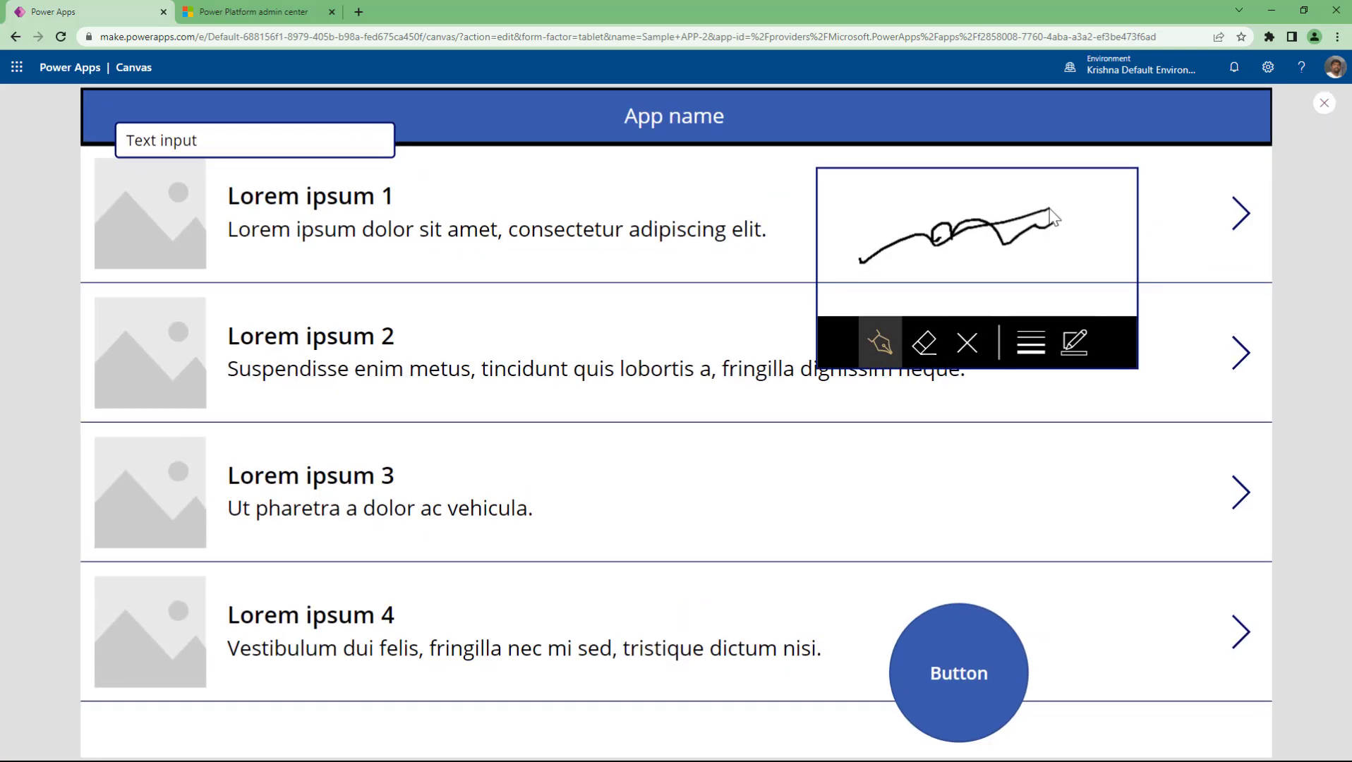
left_click(973, 341)
mouse_move(897, 283)
left_mouse_down()
mouse_move(1009, 215)
mouse_move(1086, 223)
left_mouse_up()
left_click(966, 344)
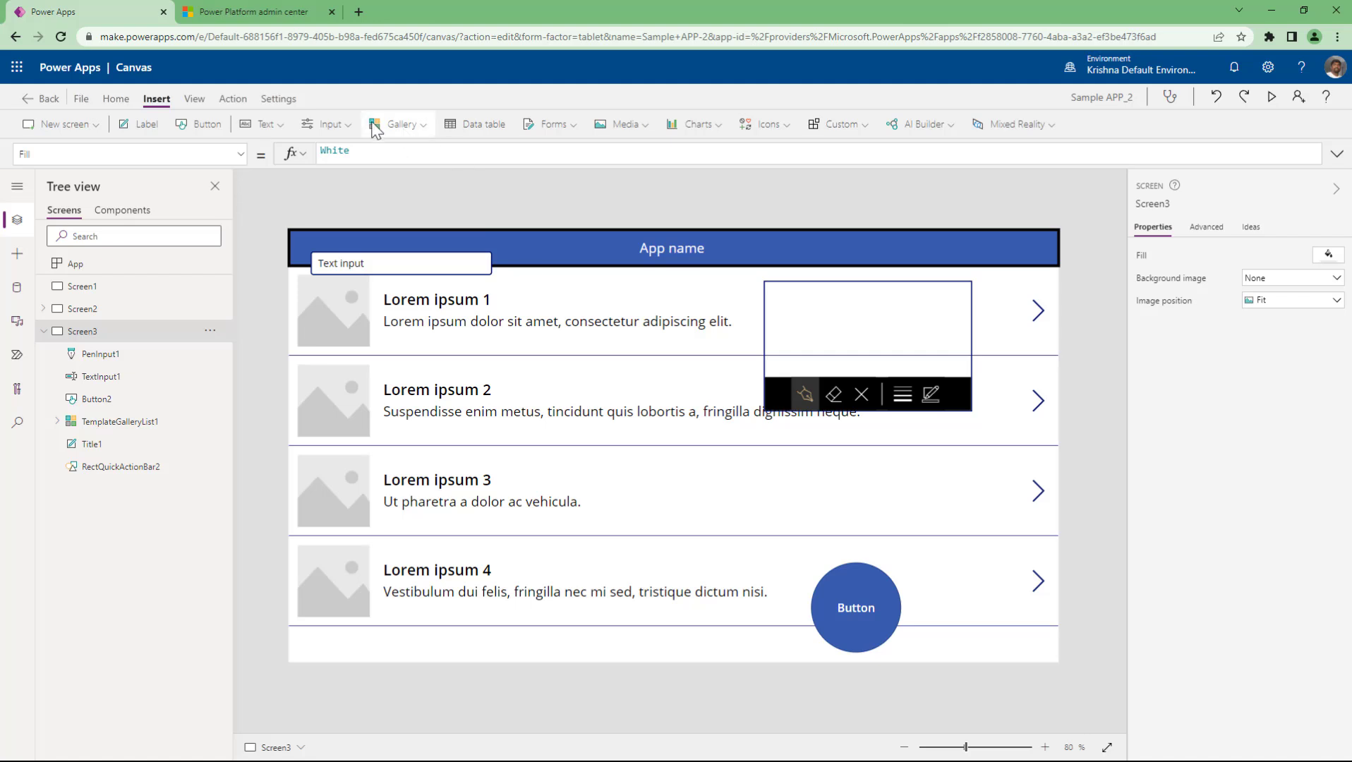
Step: Insert a drop down and a combo box on Screen3, moving the combo box to about X 197, Y 187
left_click(337, 125)
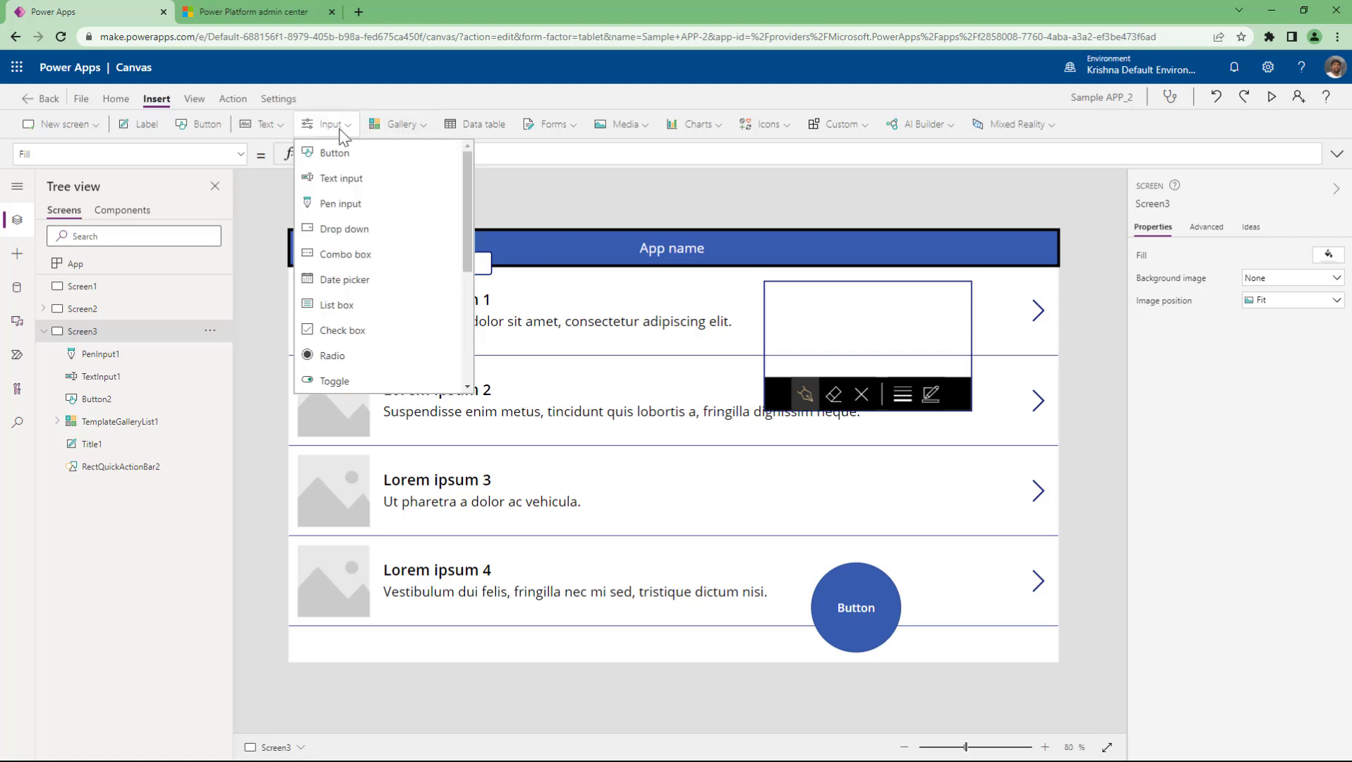
left_click(355, 237)
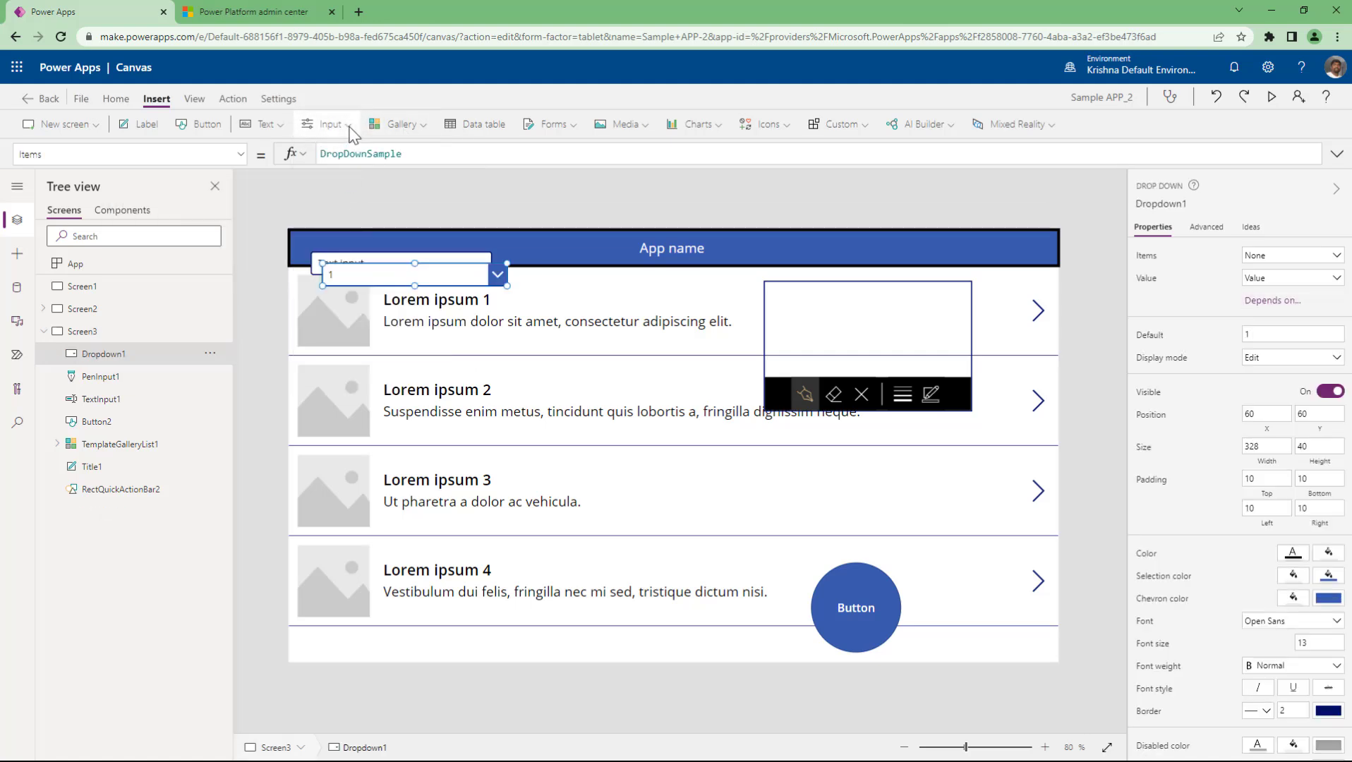
left_click(349, 131)
left_click(352, 253)
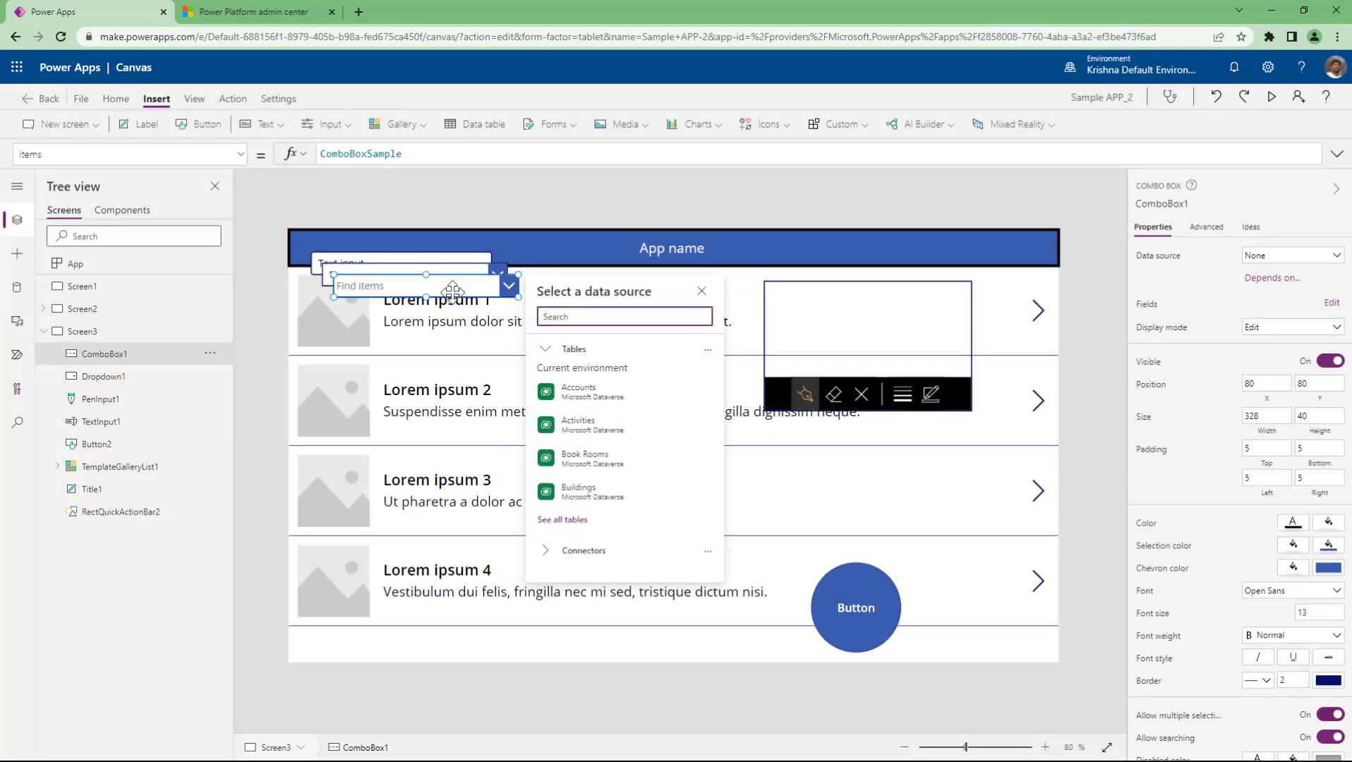
left_click_drag(453, 290, 519, 350)
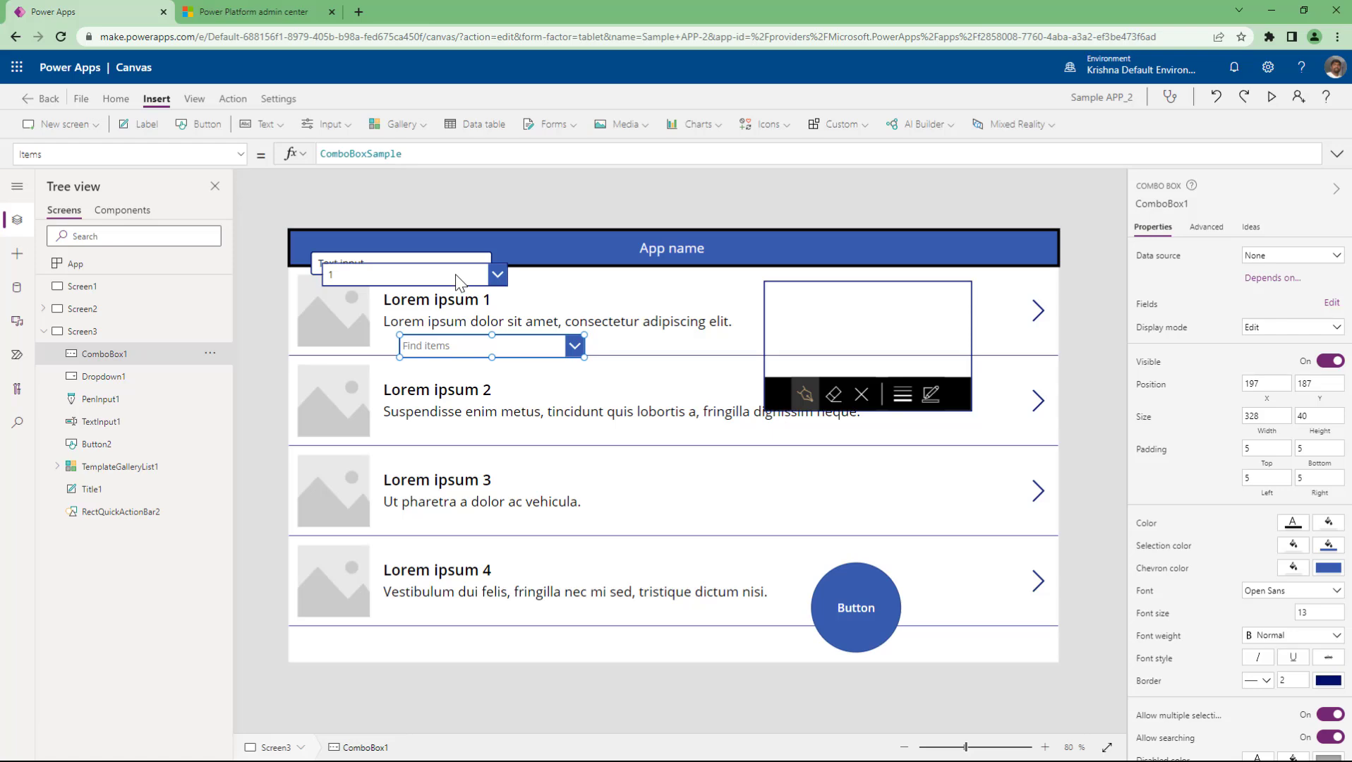
Step: Preview the app and test the combo box by searching for "dgdsfg", clearing the search, and viewing the drop down's choices
left_click(1271, 96)
left_click(402, 275)
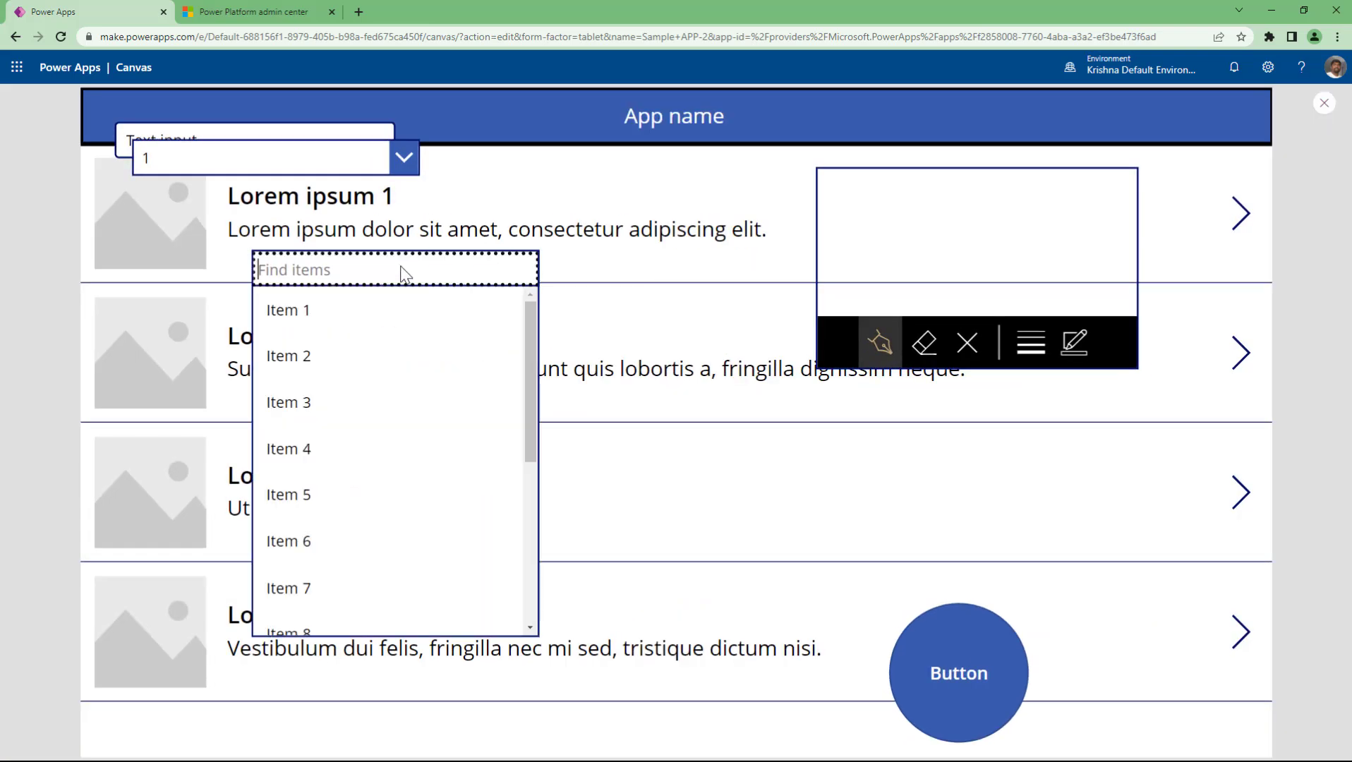
type("dgdsfg")
key("ctrl+a")
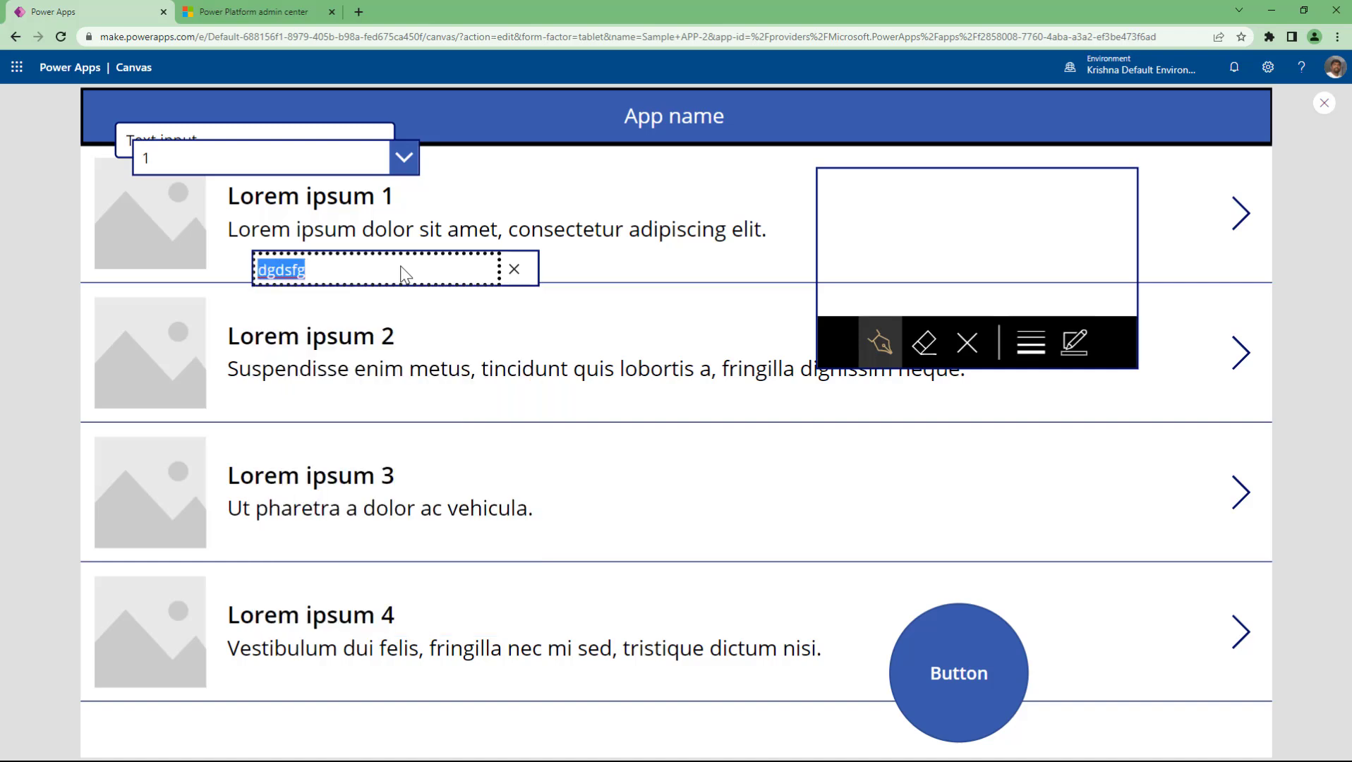
key("BackSpace")
left_click(408, 165)
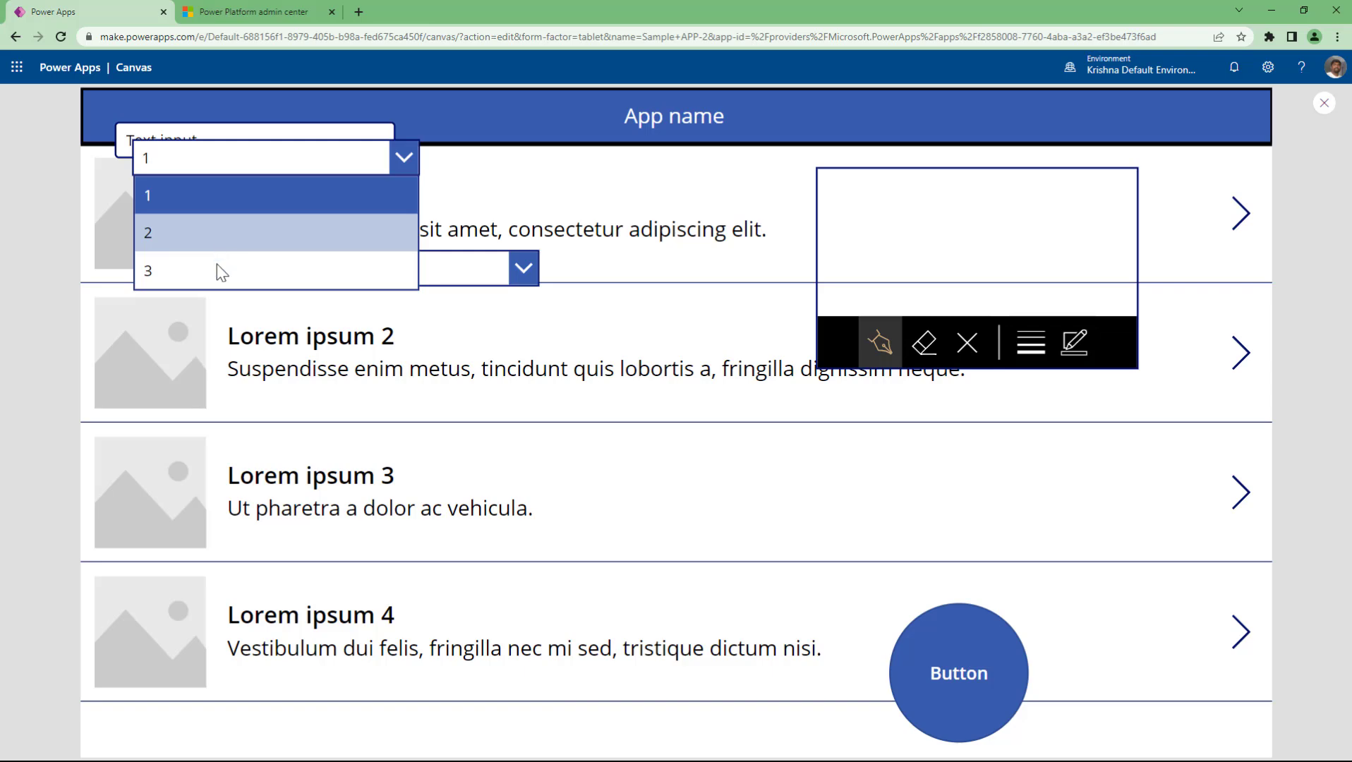
key("Escape")
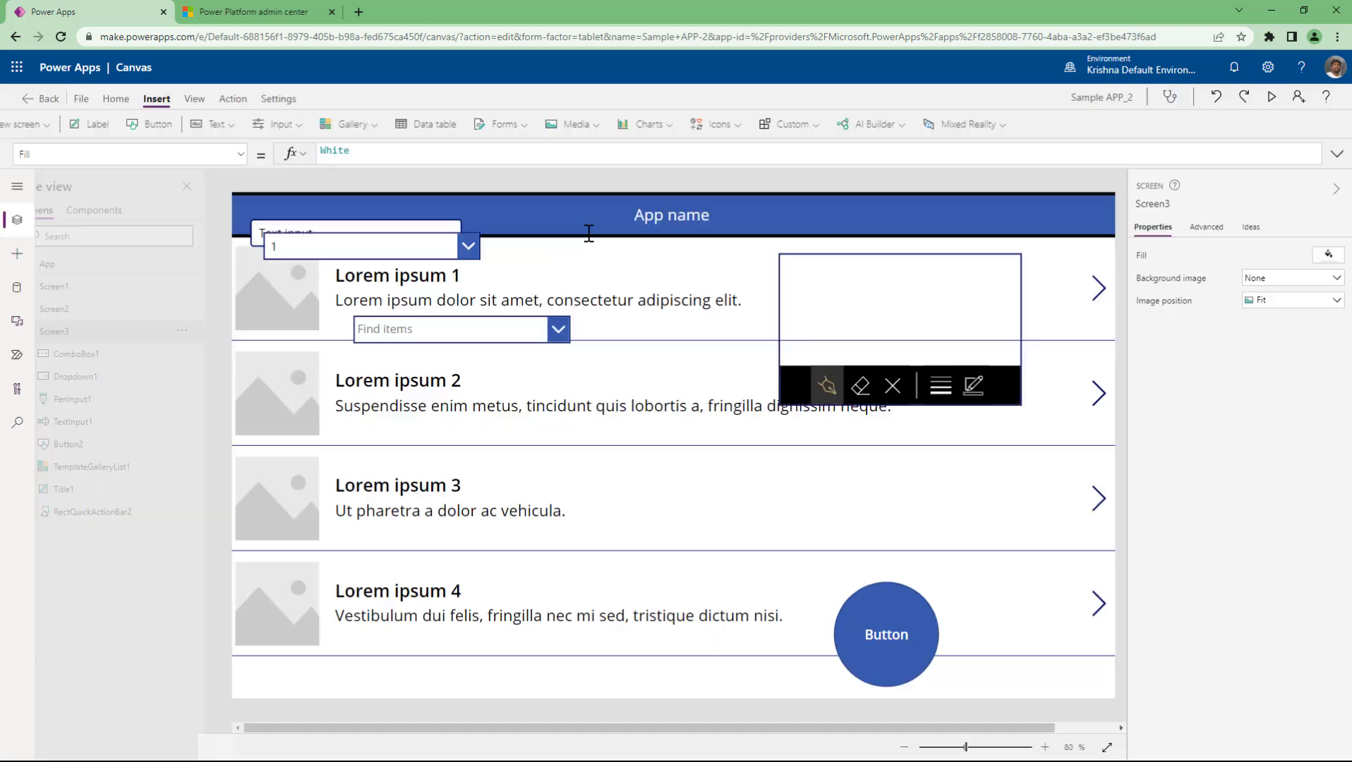
Step: Move the combo box to about X 467, Y 80 and the drop down to about X 85, Y 80
left_click(505, 355)
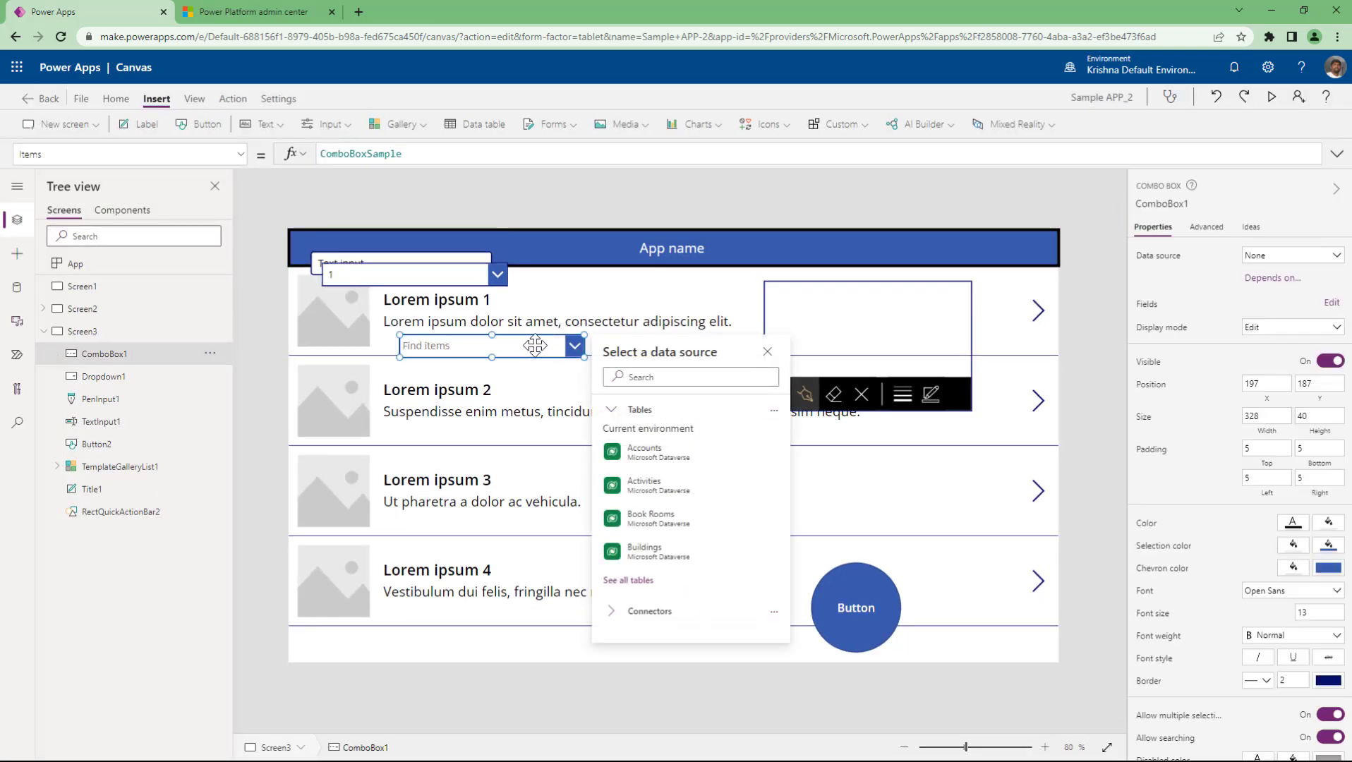
left_click_drag(532, 345, 672, 282)
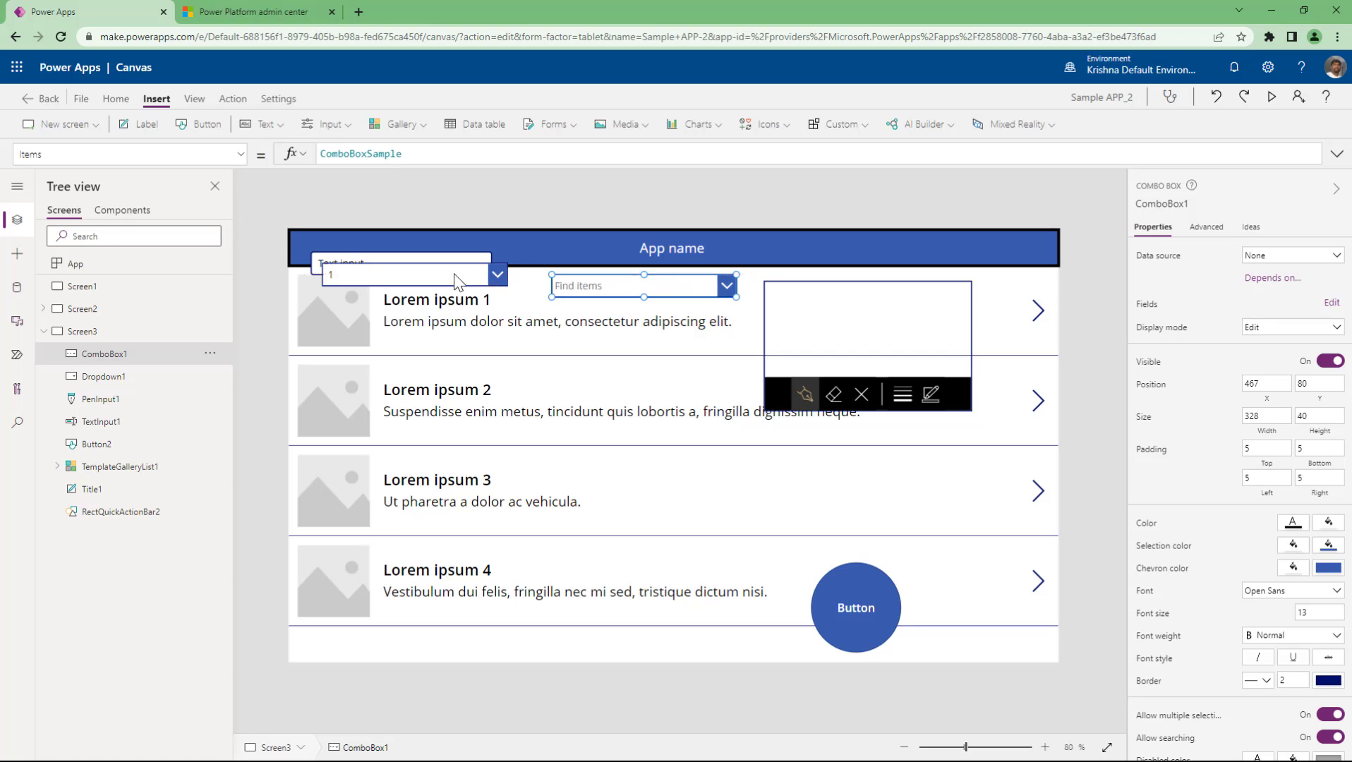
mouse_move(455, 281)
left_mouse_down()
mouse_move(543, 338)
mouse_move(469, 291)
left_mouse_up()
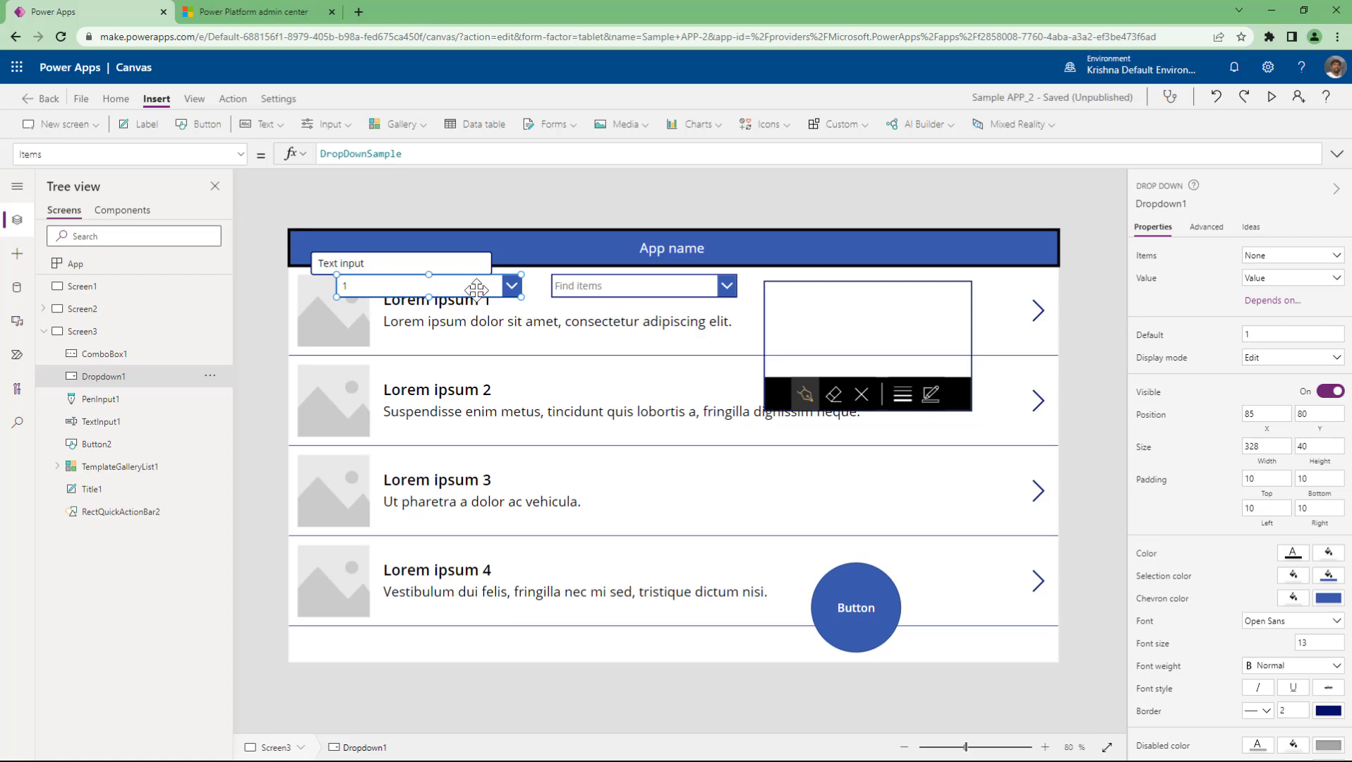
Step: Preview the app and select Item 2, Item 3, Item 5 and Item 6 in the combo box
left_click(1271, 96)
left_click(599, 169)
left_click(574, 272)
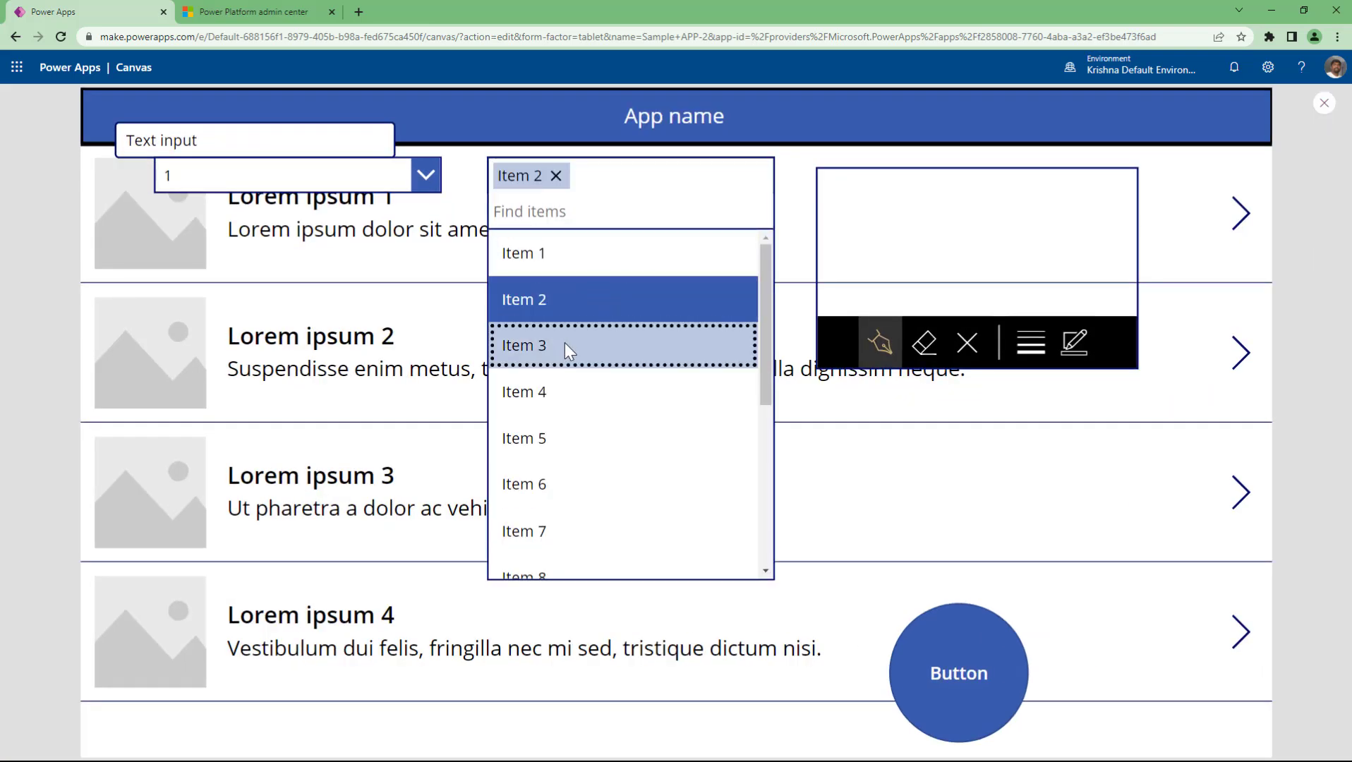
left_click(564, 345)
left_click(561, 444)
left_click(547, 484)
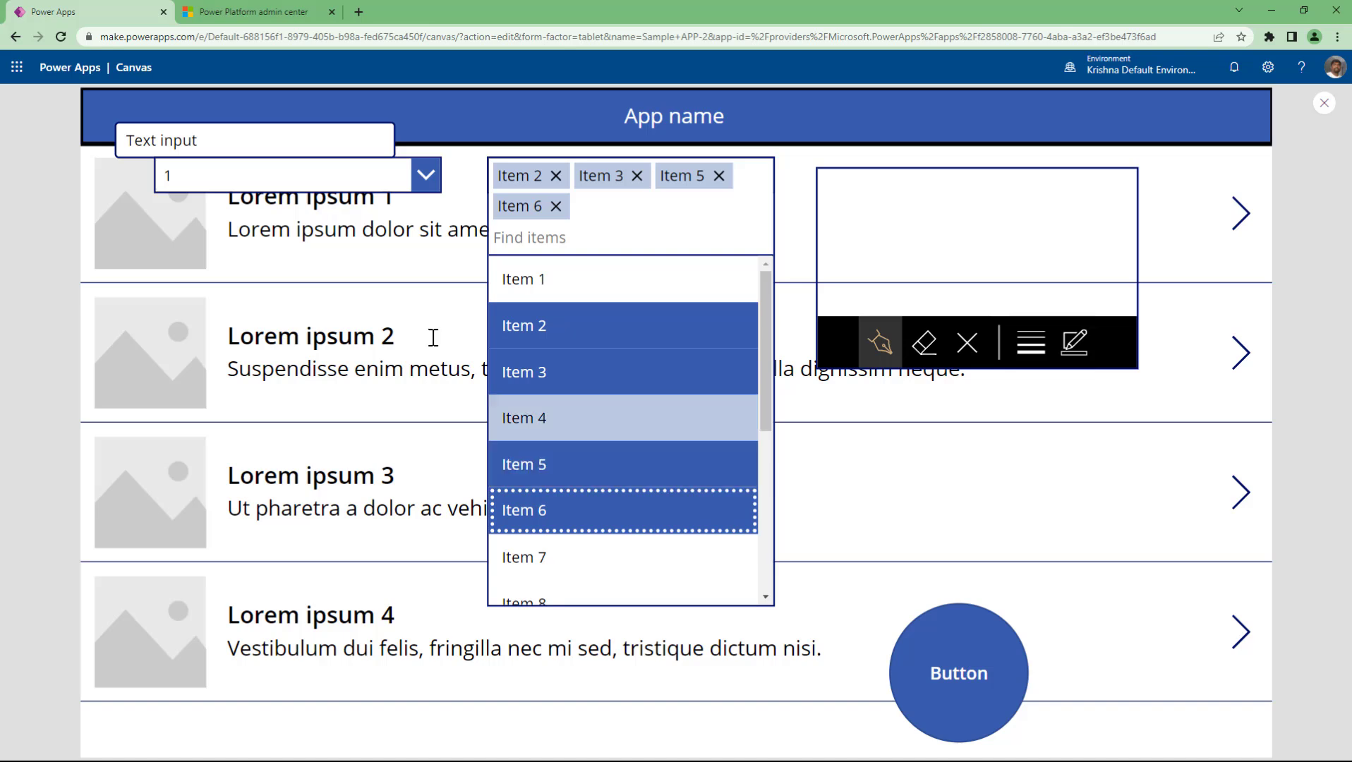
Step: Test the drop down by choosing 2, 3 and 2 again, and close the preview
left_click(392, 178)
left_click(289, 246)
left_click(300, 183)
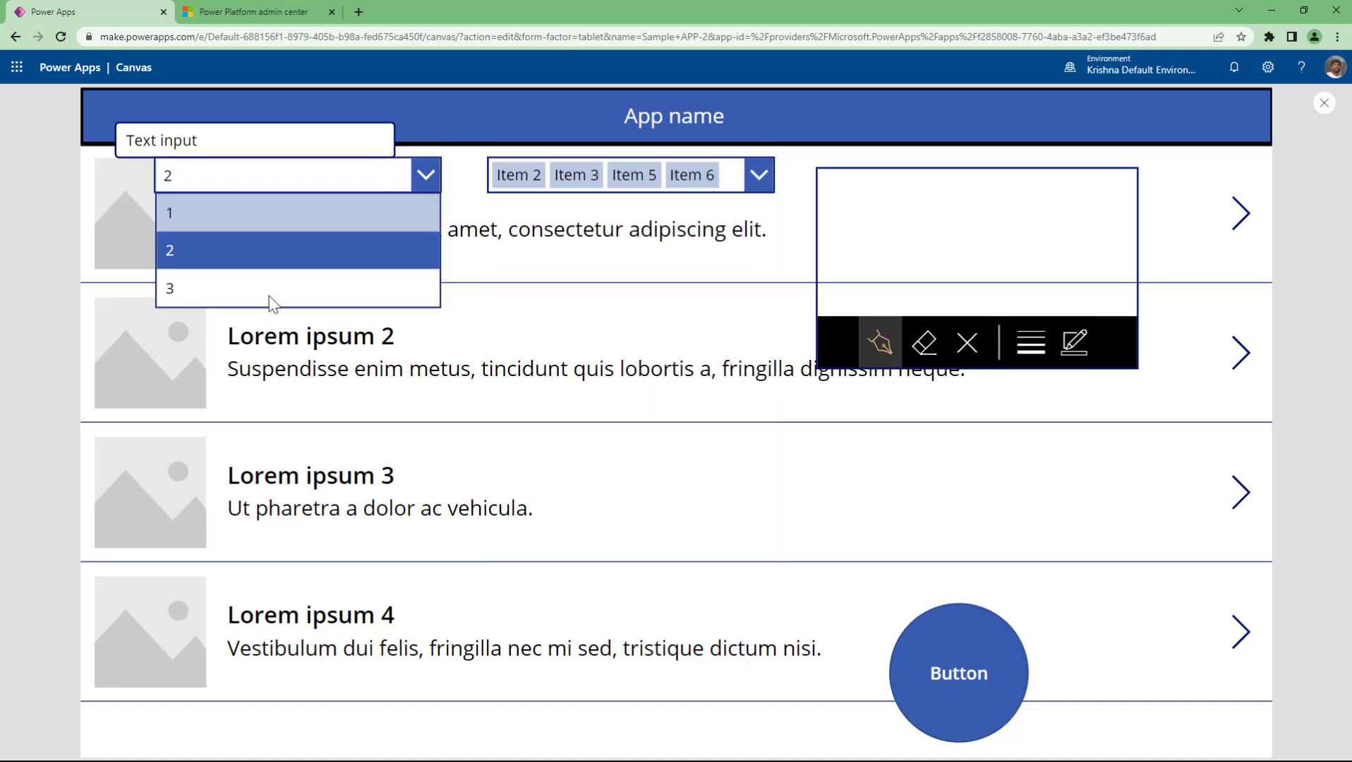
left_click(274, 286)
left_click(282, 176)
left_click(287, 246)
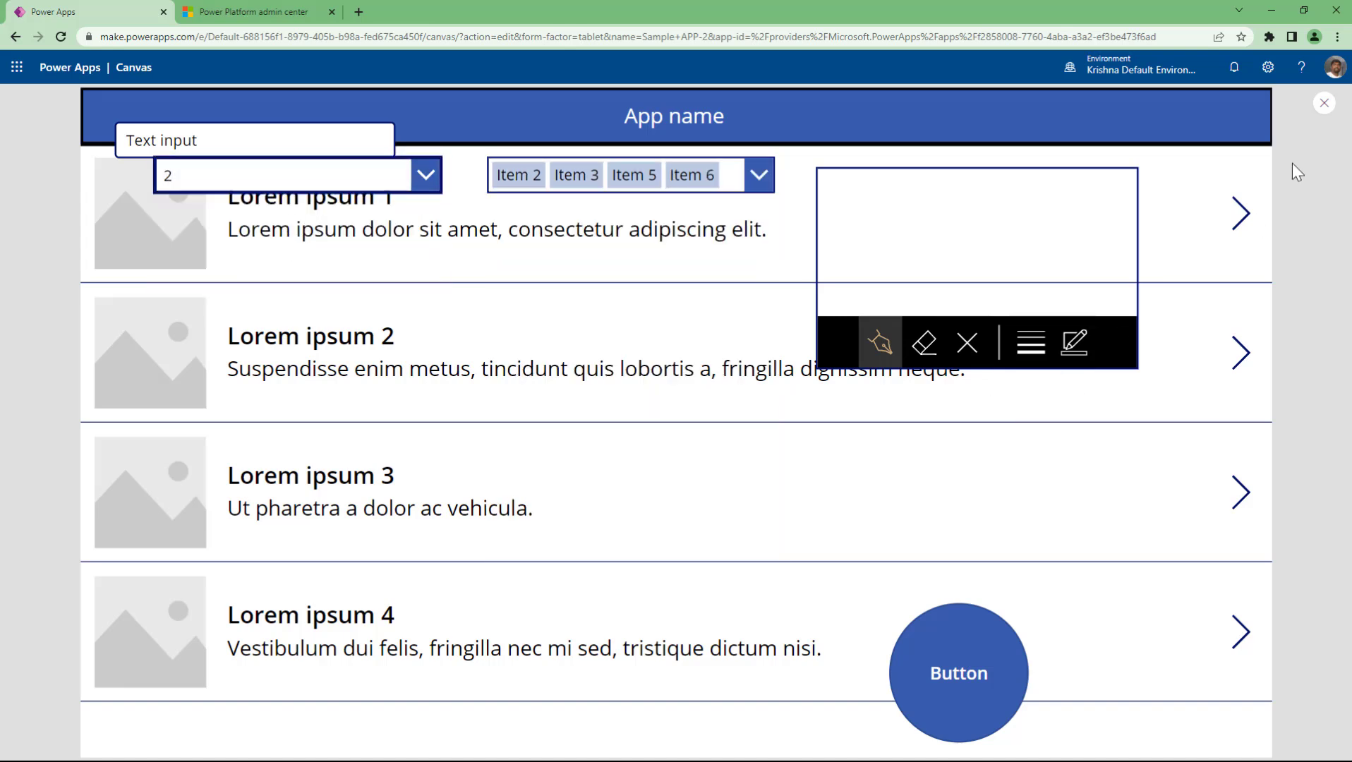
left_click(1323, 103)
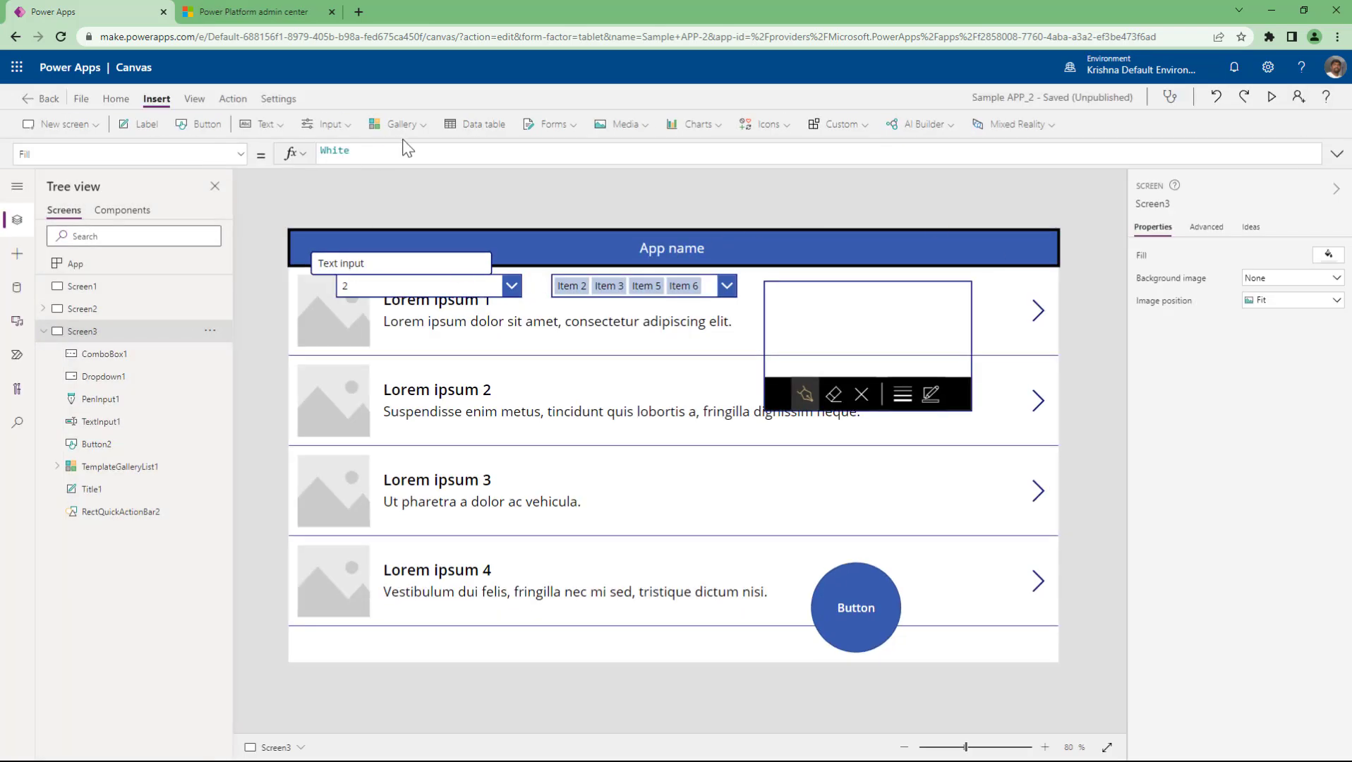
Step: Insert a date picker on Screen3 at about X 452, Y 244 and clear its DefaultDate formula
left_click(328, 127)
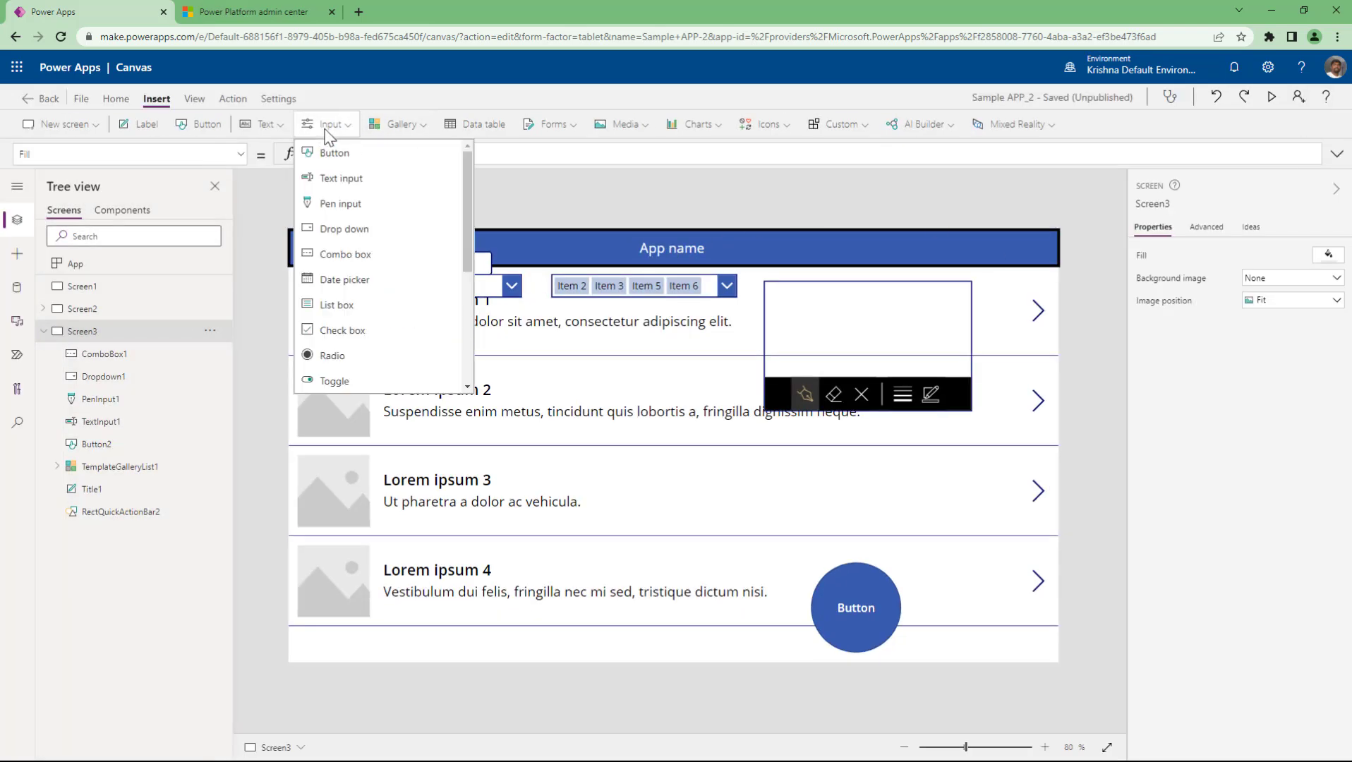
left_click(343, 280)
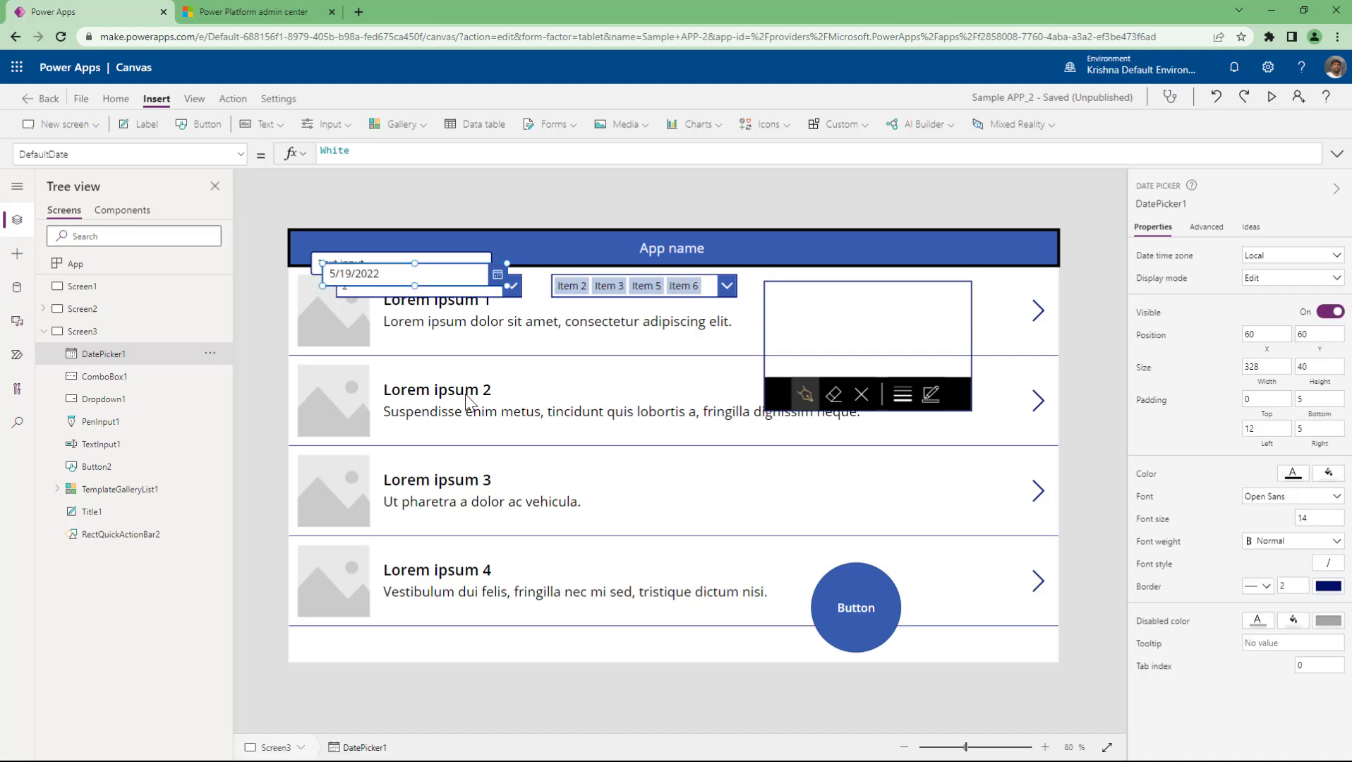
left_click_drag(478, 280, 675, 382)
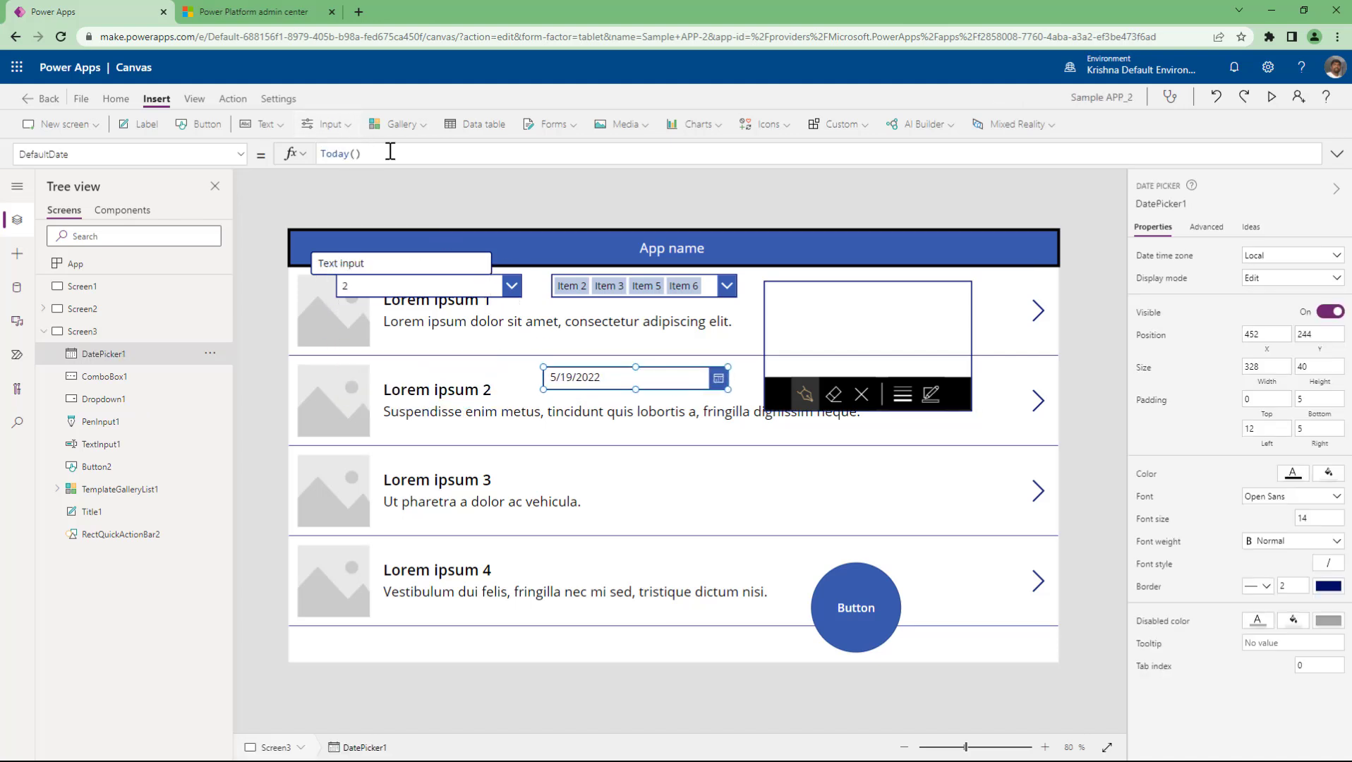
left_click_drag(386, 153, 279, 163)
key("Delete")
Step: Preview the app, choose May 17, 2022 in the date picker, and return to editing
left_click(1271, 97)
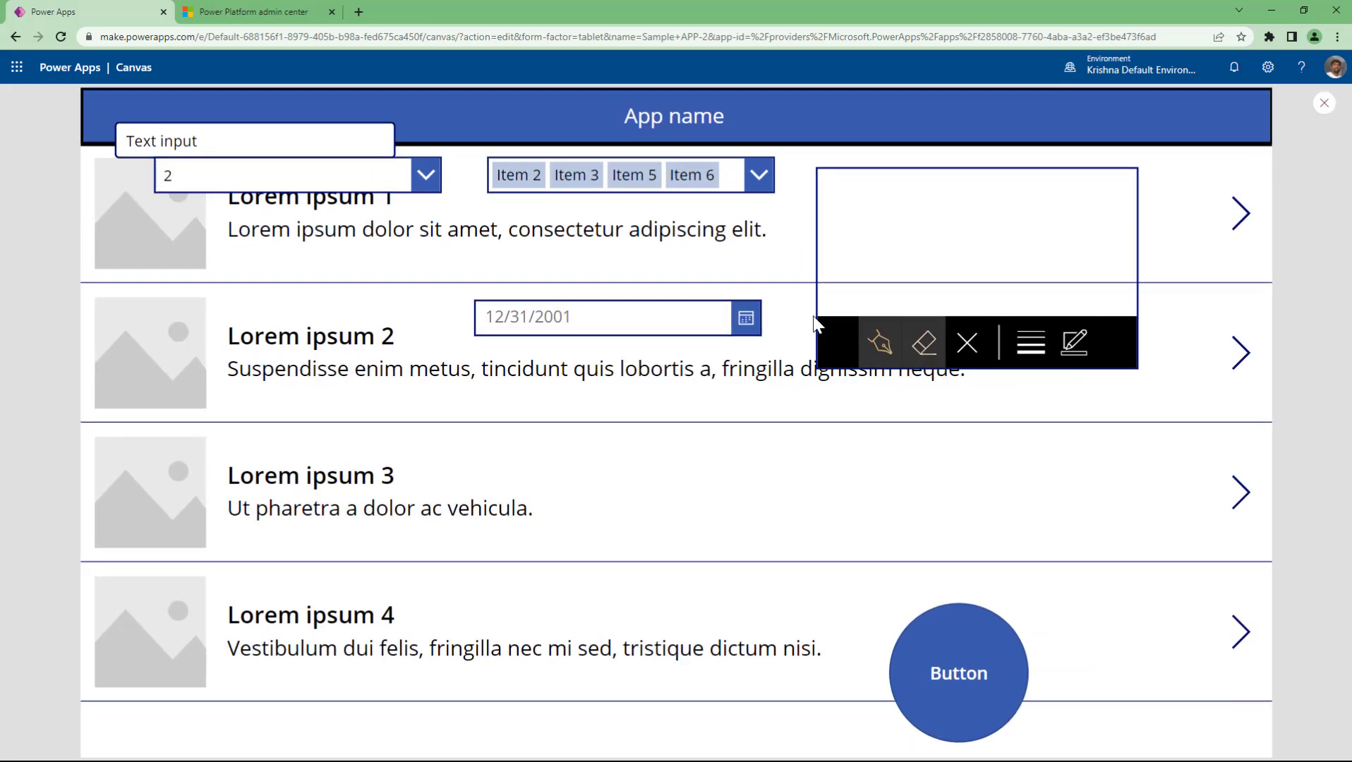
left_click(594, 322)
left_click(584, 606)
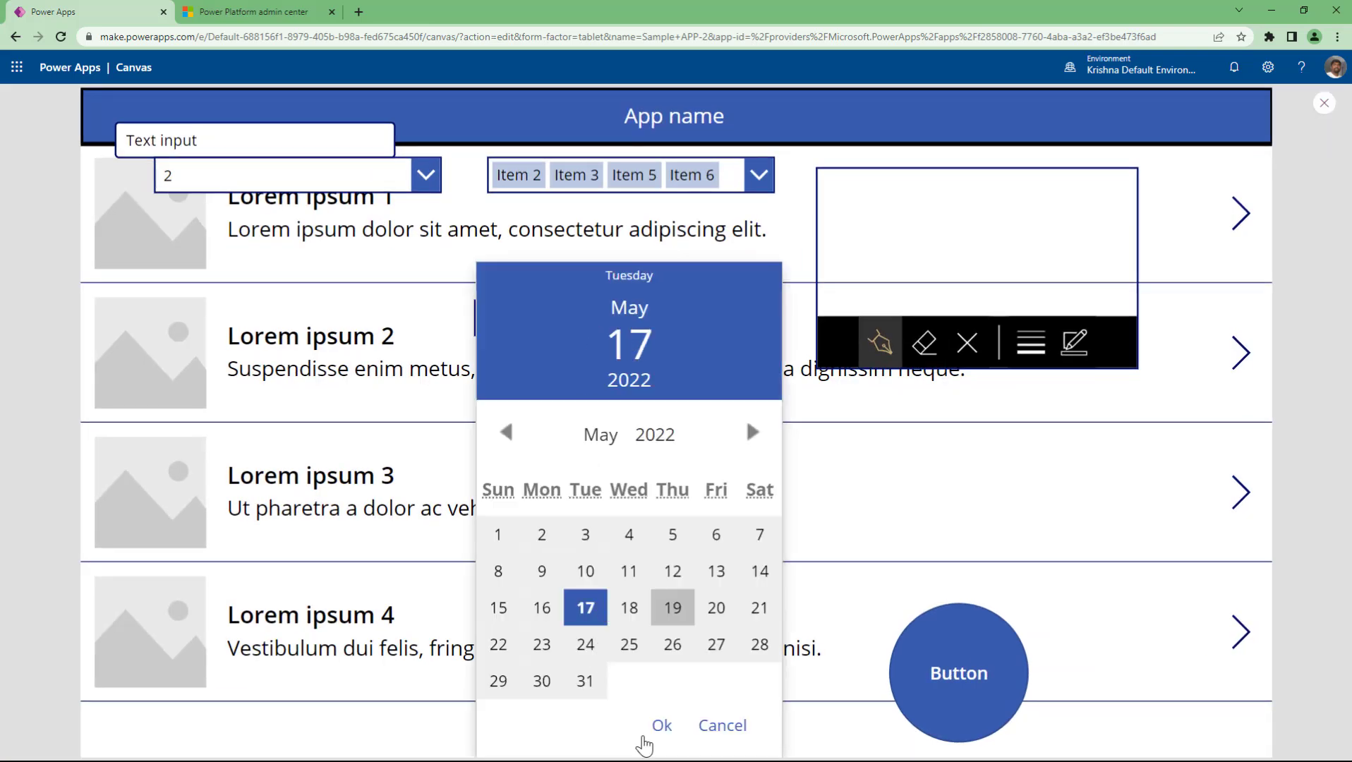
left_click(646, 730)
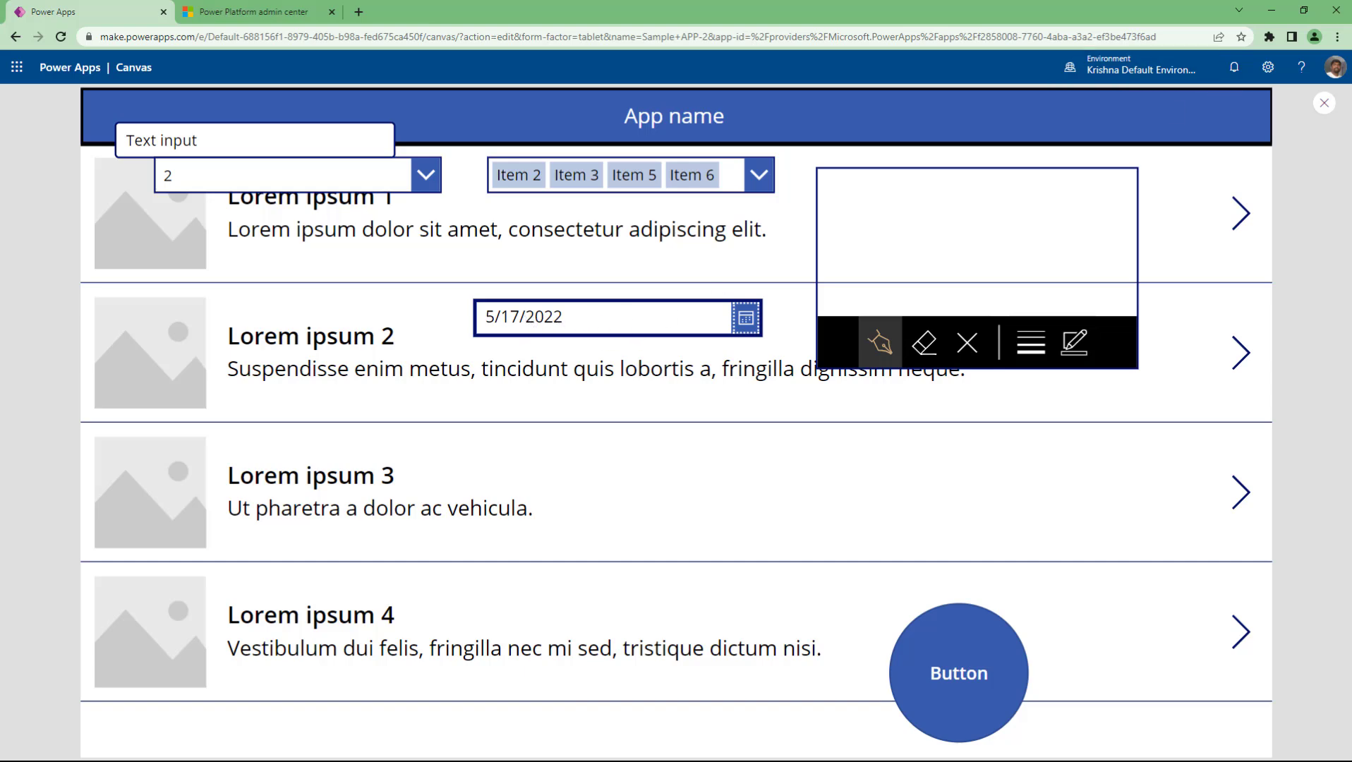
left_click(1323, 103)
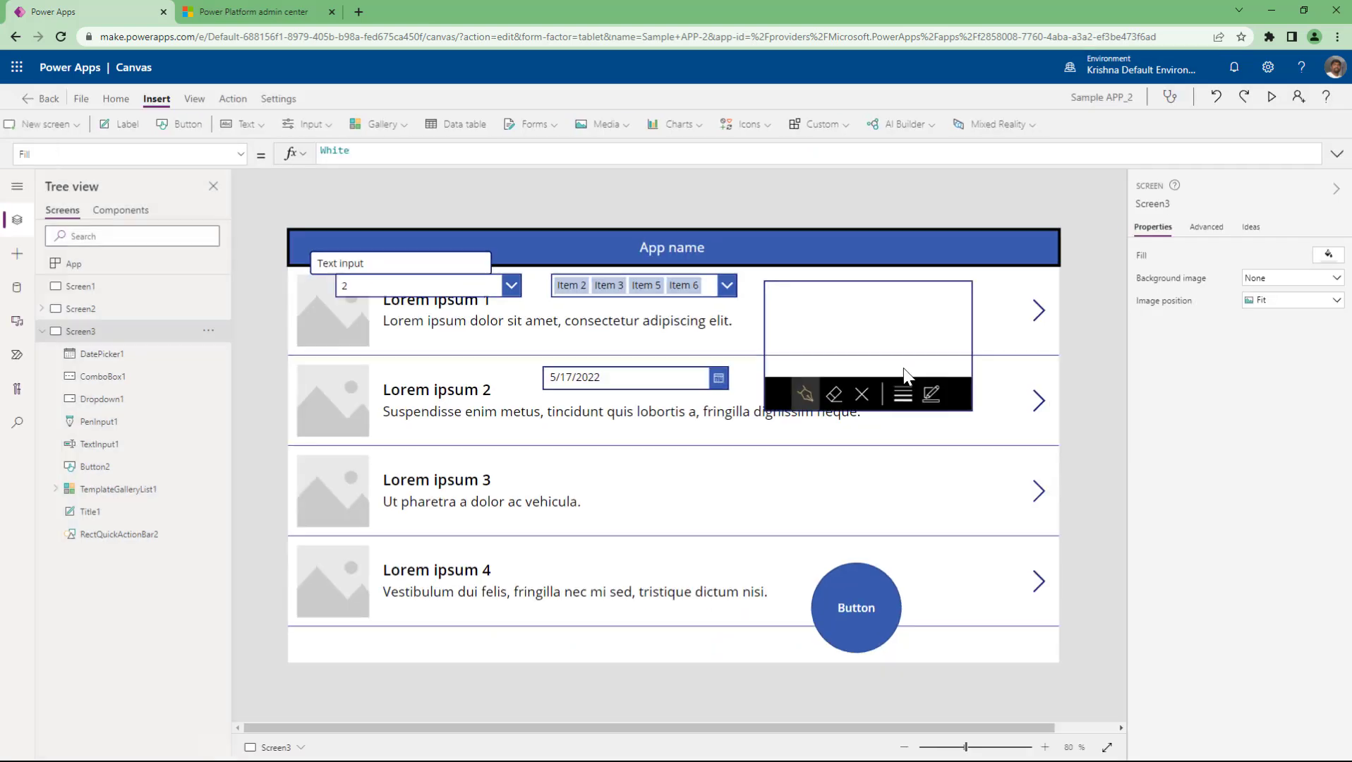
Step: Clear the date picker's InputTextPlaceholder formula in its advanced properties
left_click(640, 381)
left_click(1207, 226)
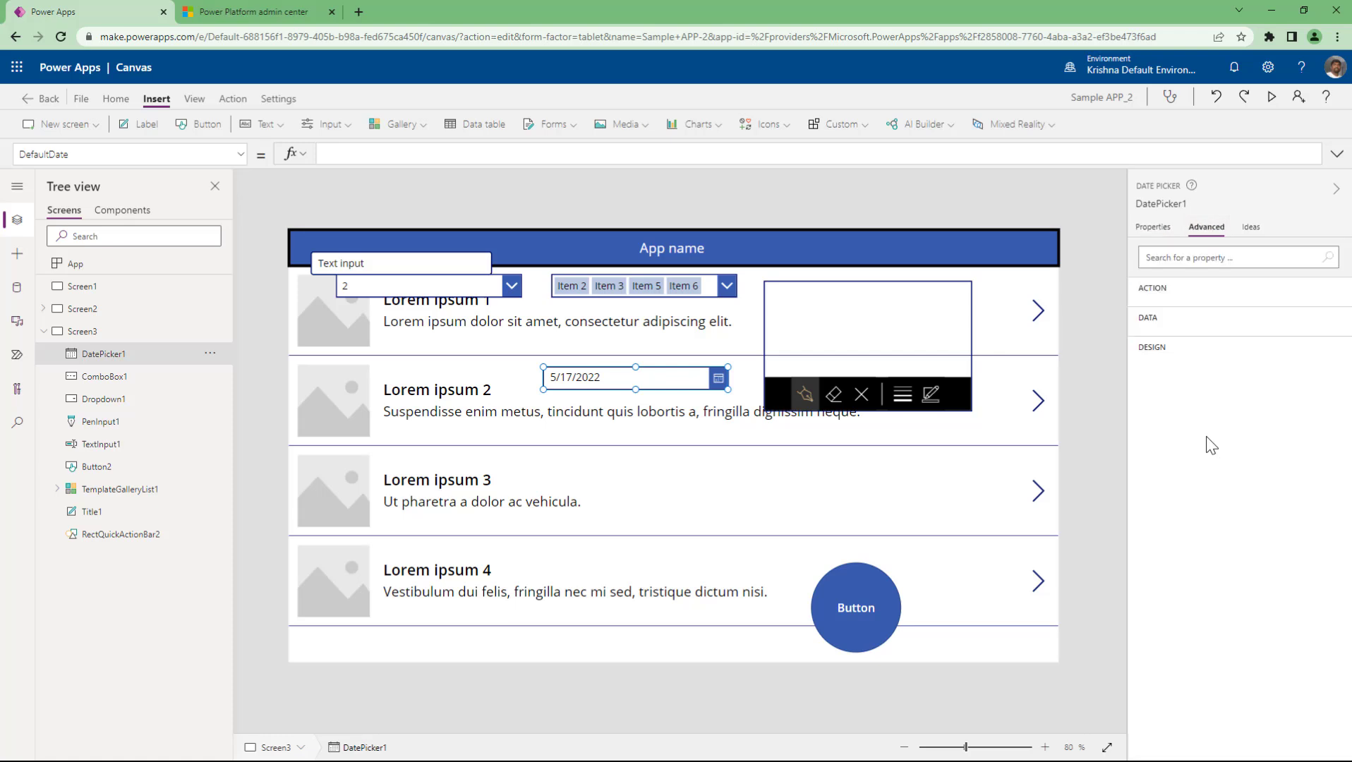
scroll(1222, 583, "down", 2)
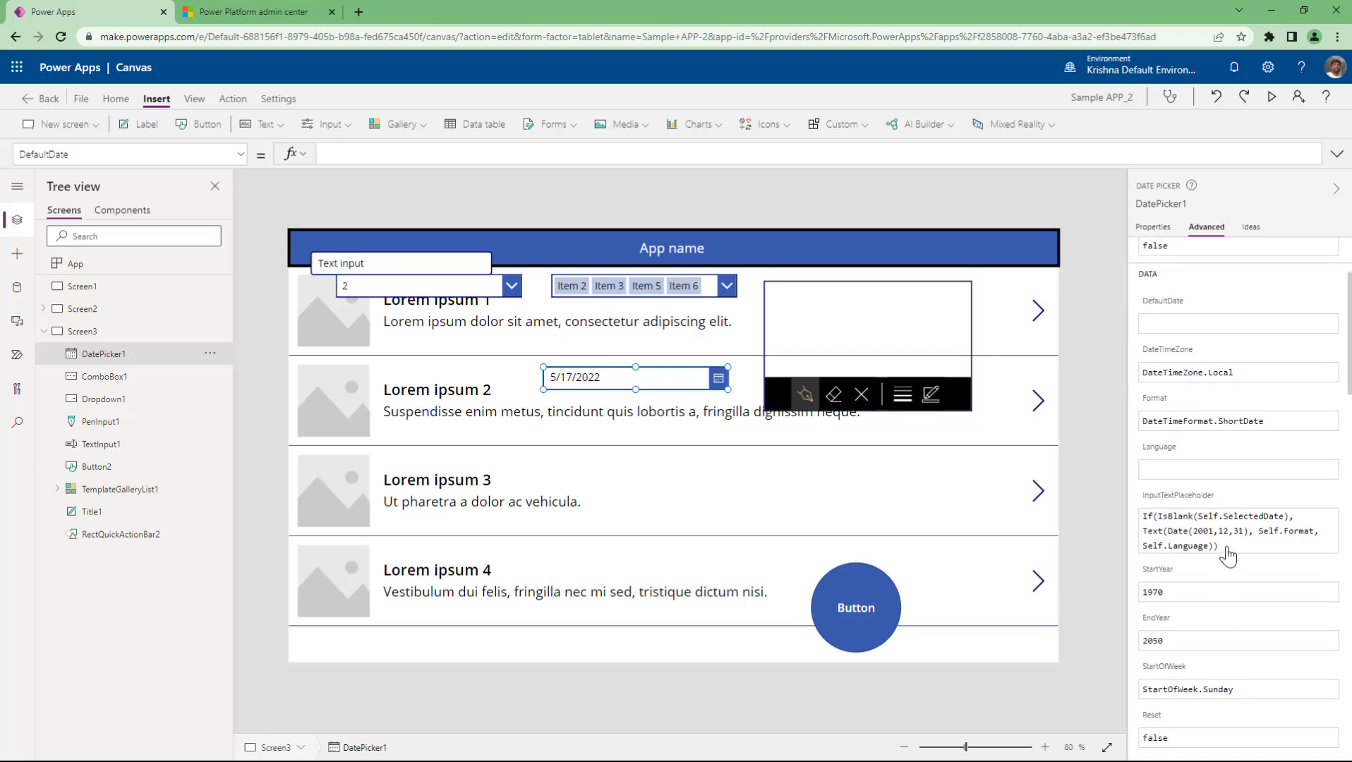
left_click(1169, 524)
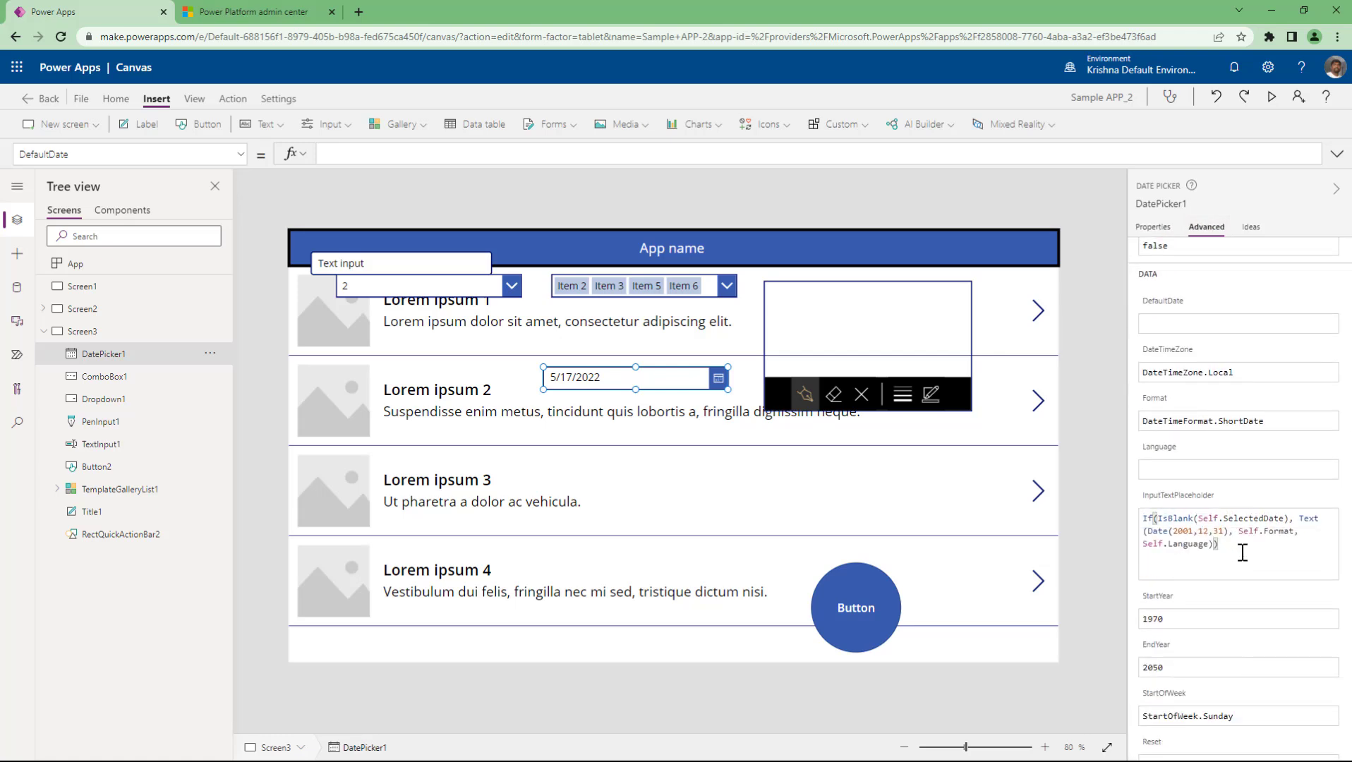
key("ctrl+a")
key("Delete")
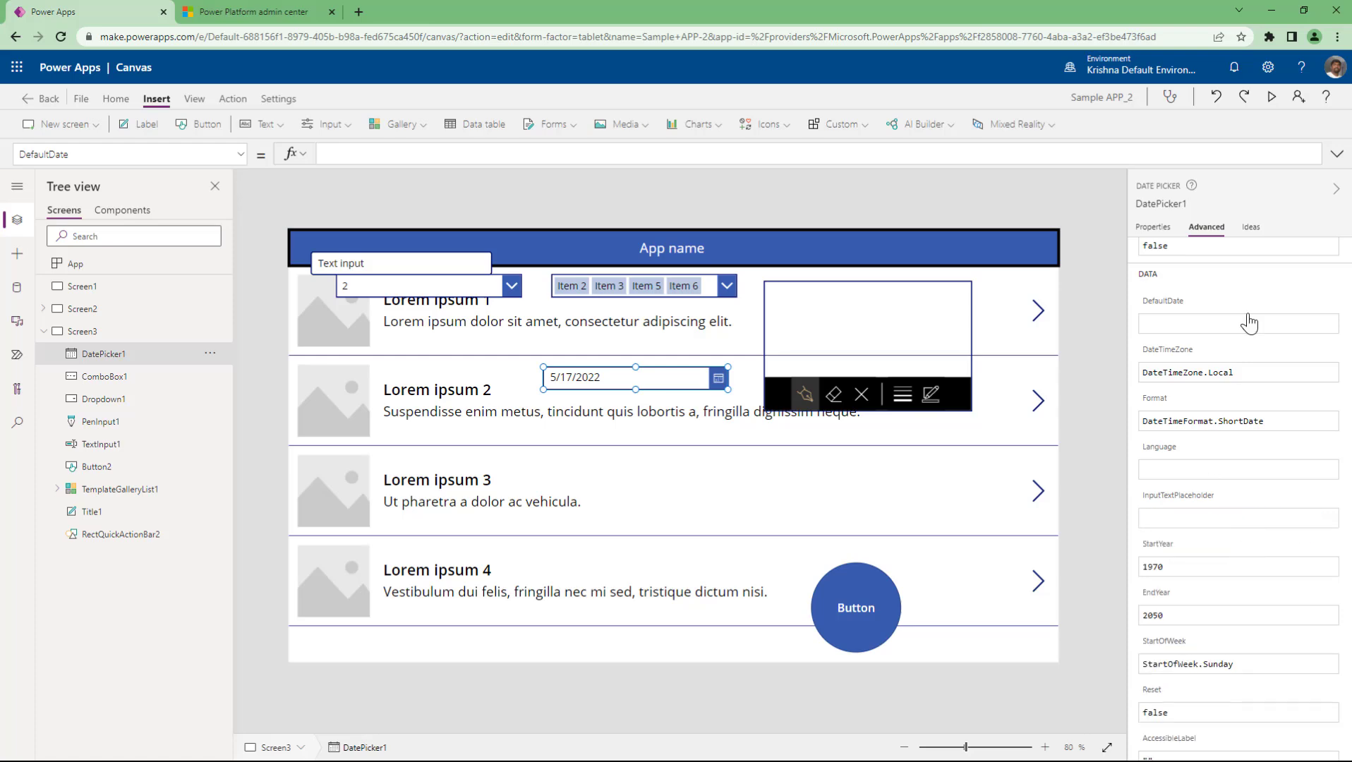
Step: Preview the date picker's calendar, cancel it without choosing a date, and close the preview
left_click(1270, 98)
left_click(593, 317)
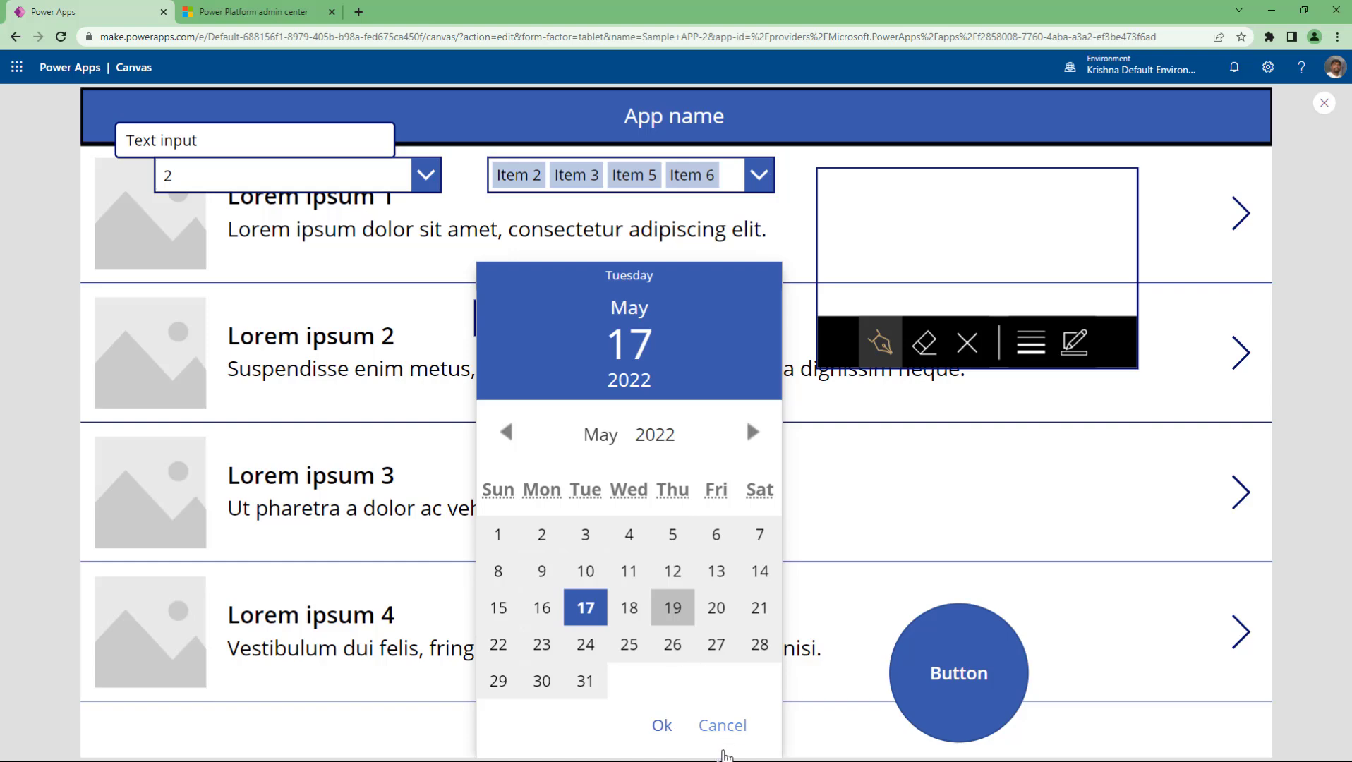
left_click(709, 725)
left_click(1324, 103)
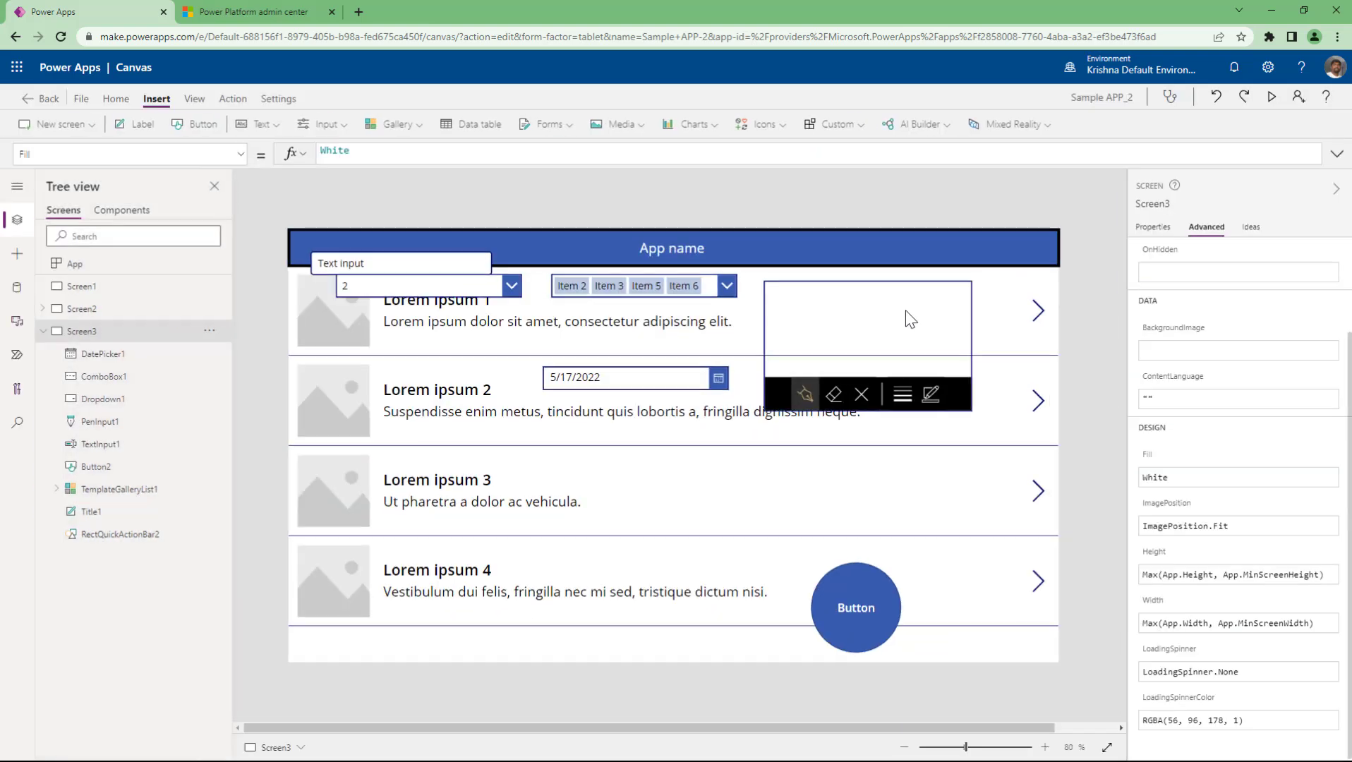
Step: Search the date picker's advanced properties for "edit" and set IsEditable to true
left_click(644, 387)
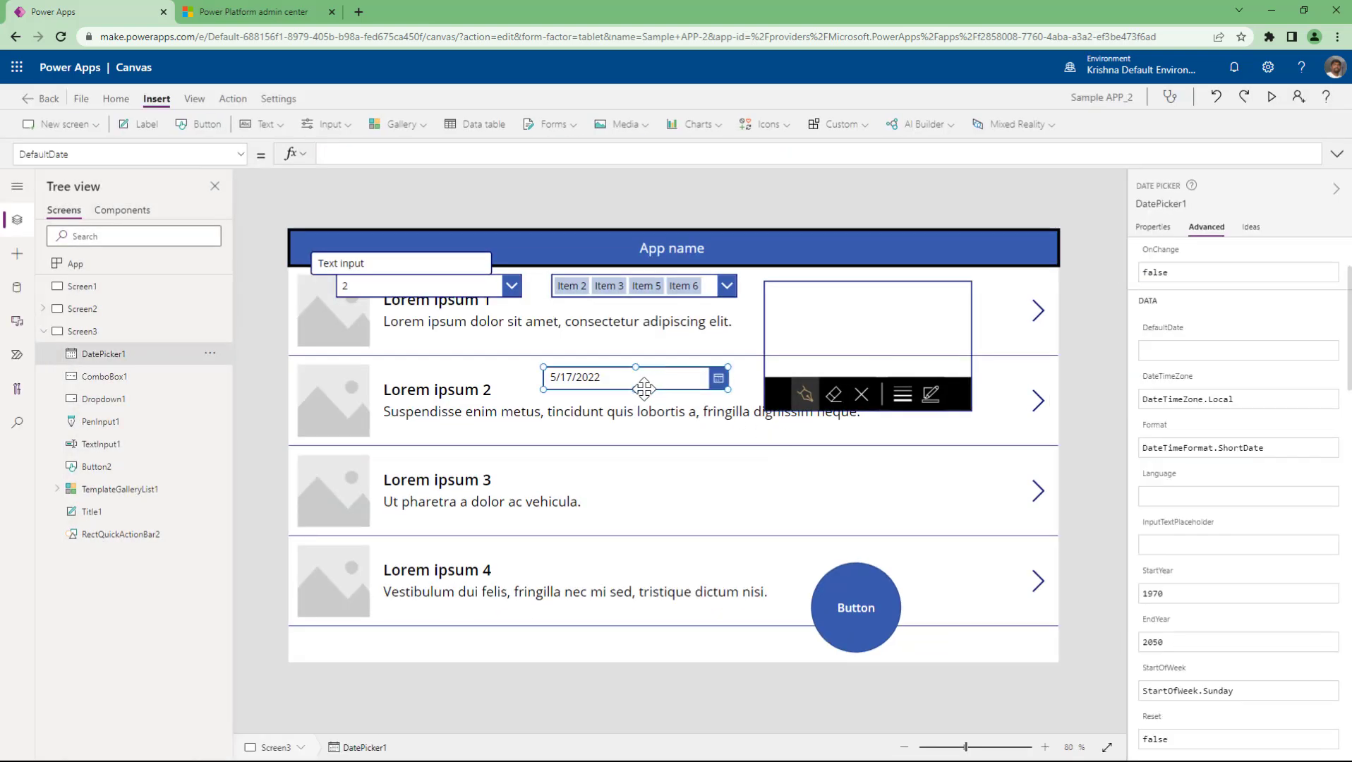
left_click(1152, 227)
left_click(1205, 226)
left_click(1206, 257)
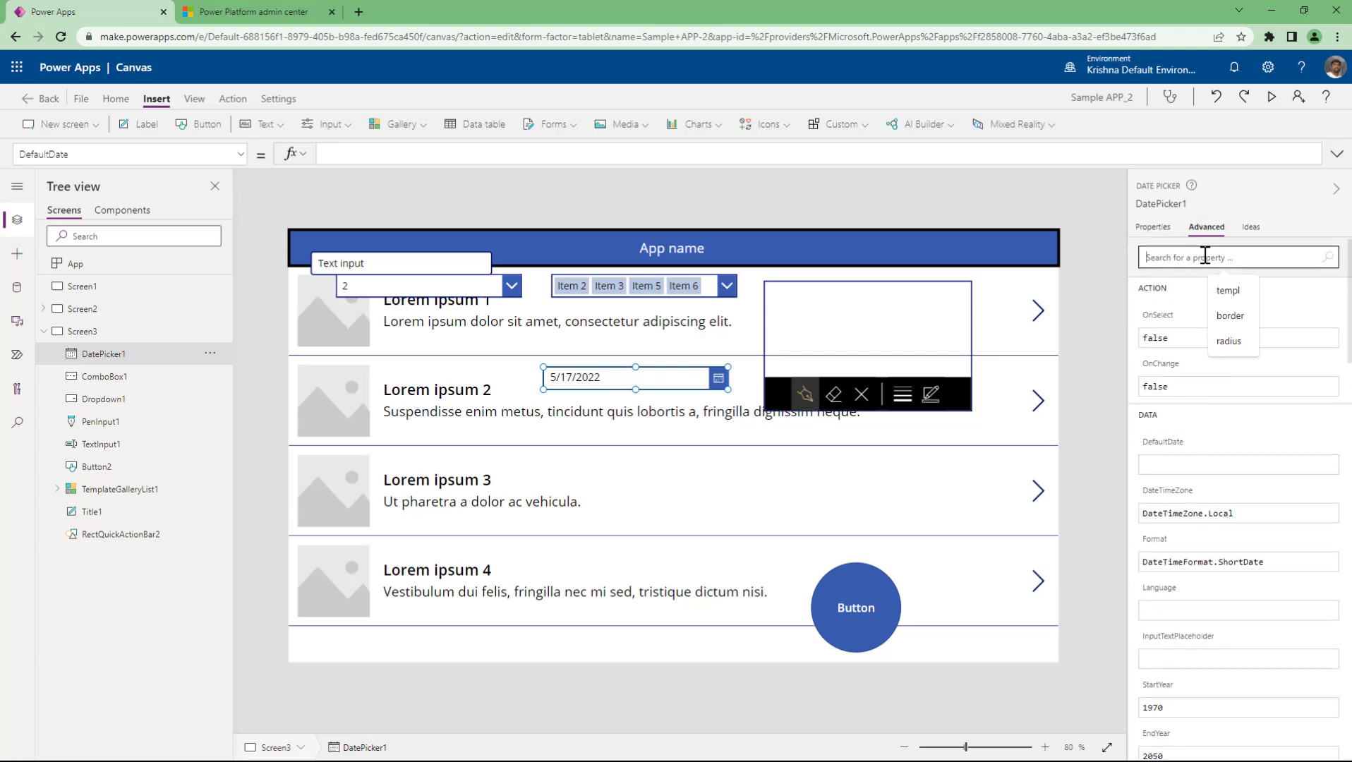
type("edit")
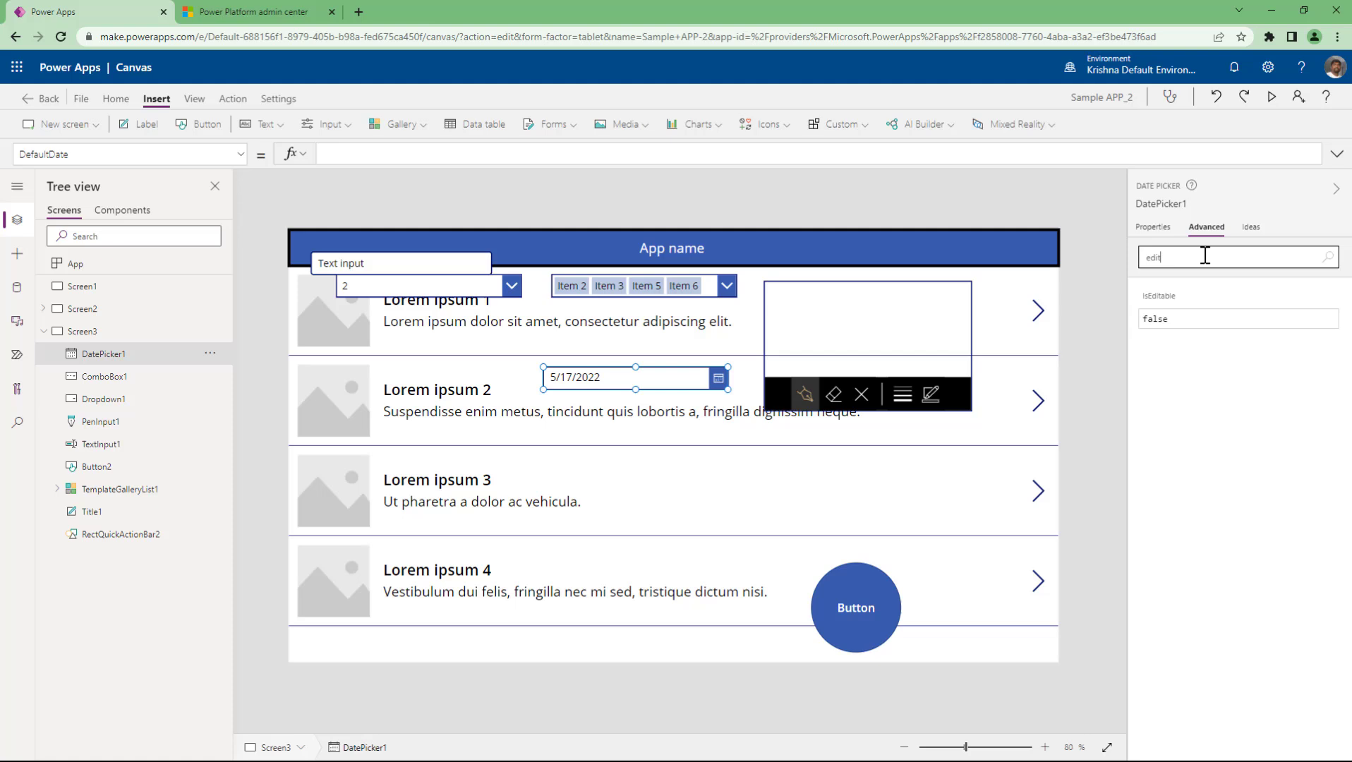
left_click(1171, 322)
type("tr")
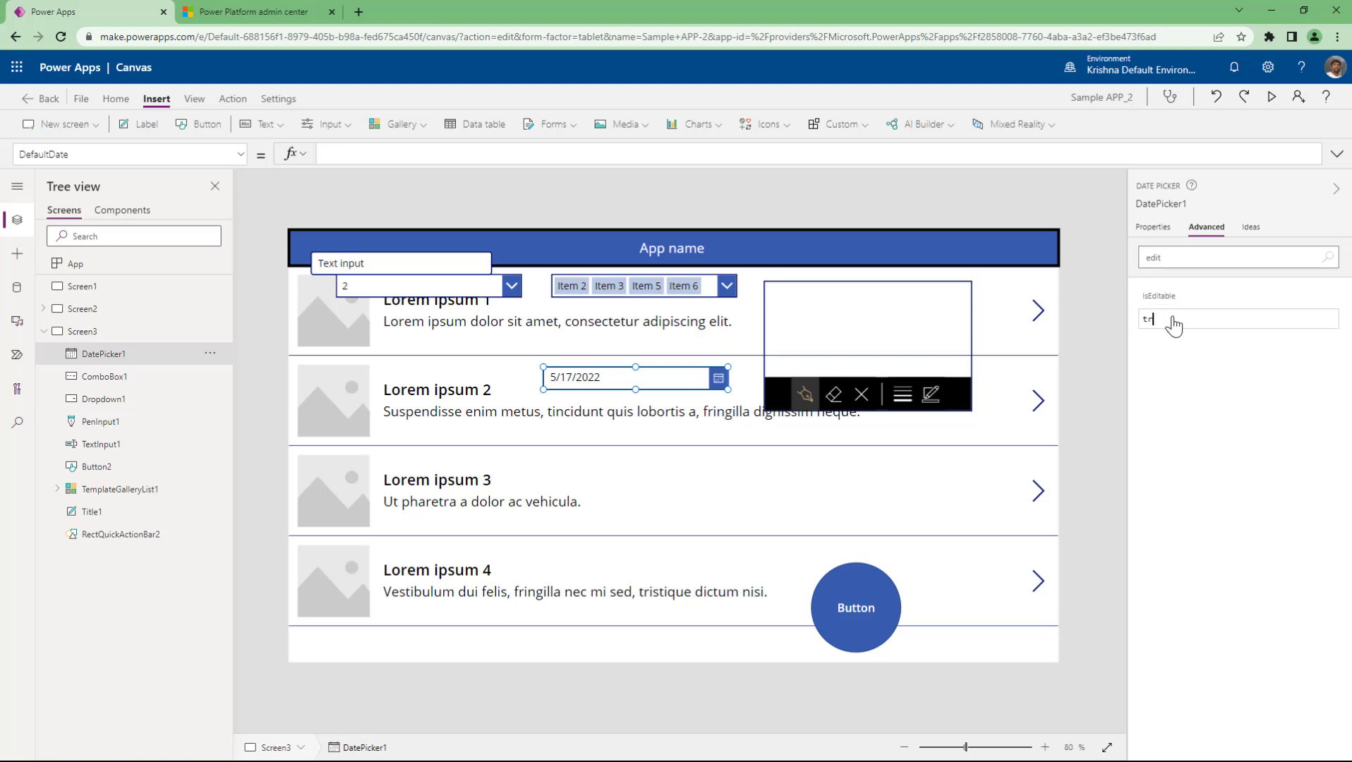
type("ue")
left_click(1164, 346)
Step: Preview the app and delete the date directly in the date picker's text field
left_click(1267, 94)
double_click(631, 310)
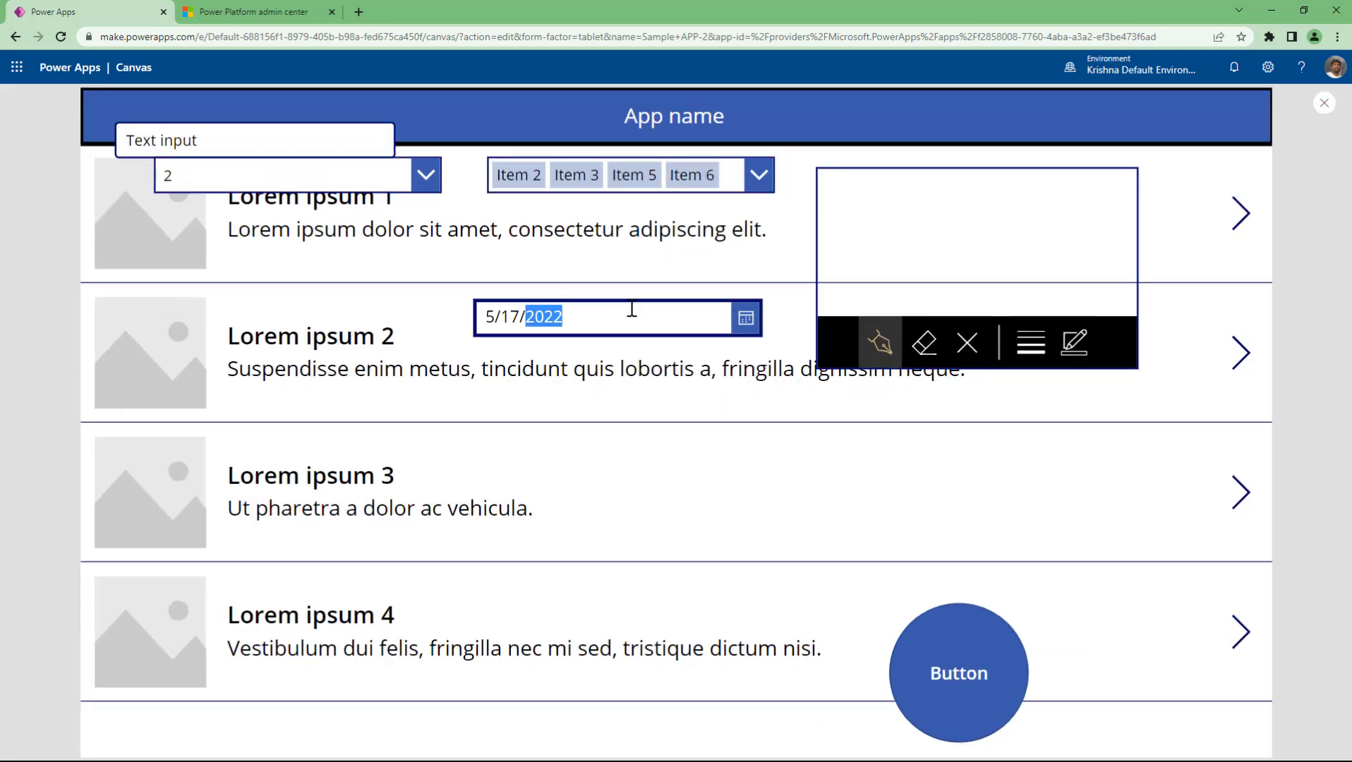
key("BackSpace")
key("BackSpace")
key("BackSpace")
key("BackSpace")
key("BackSpace")
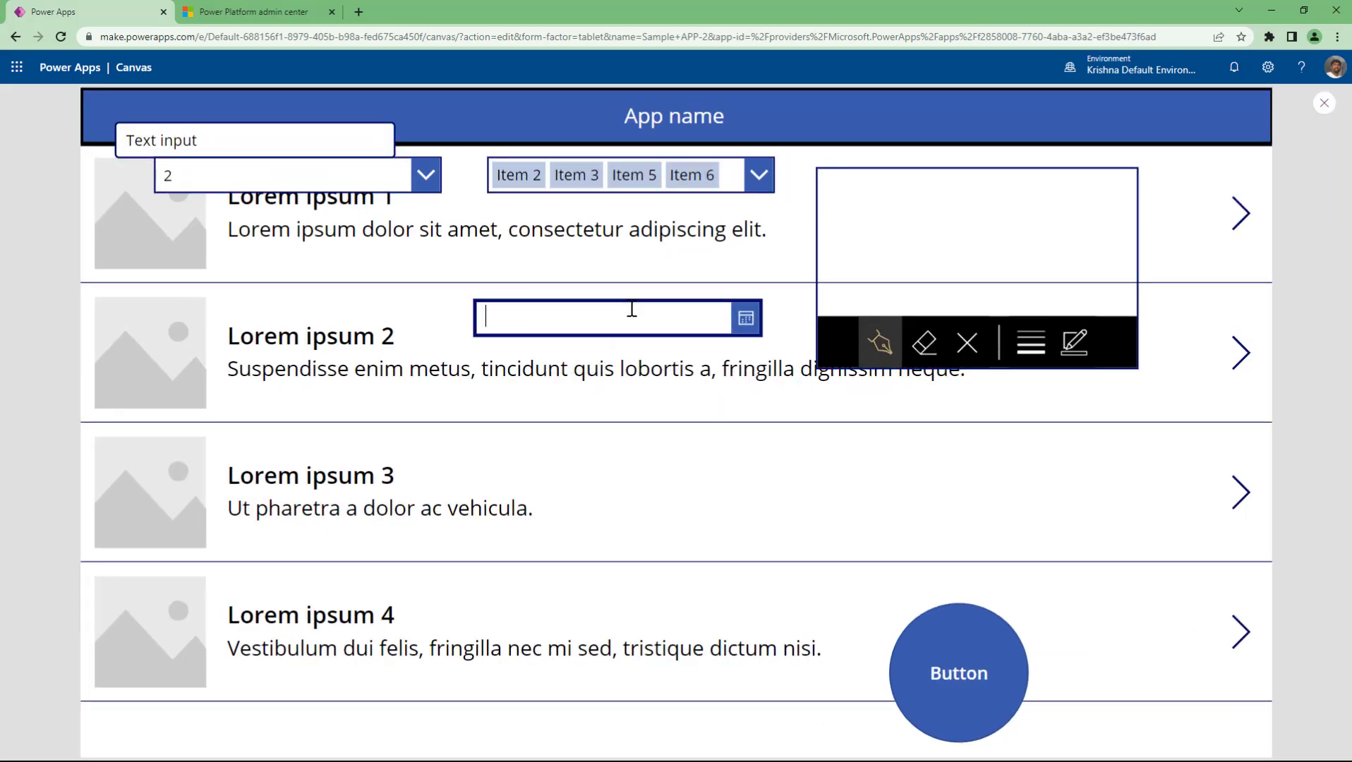
left_click(682, 418)
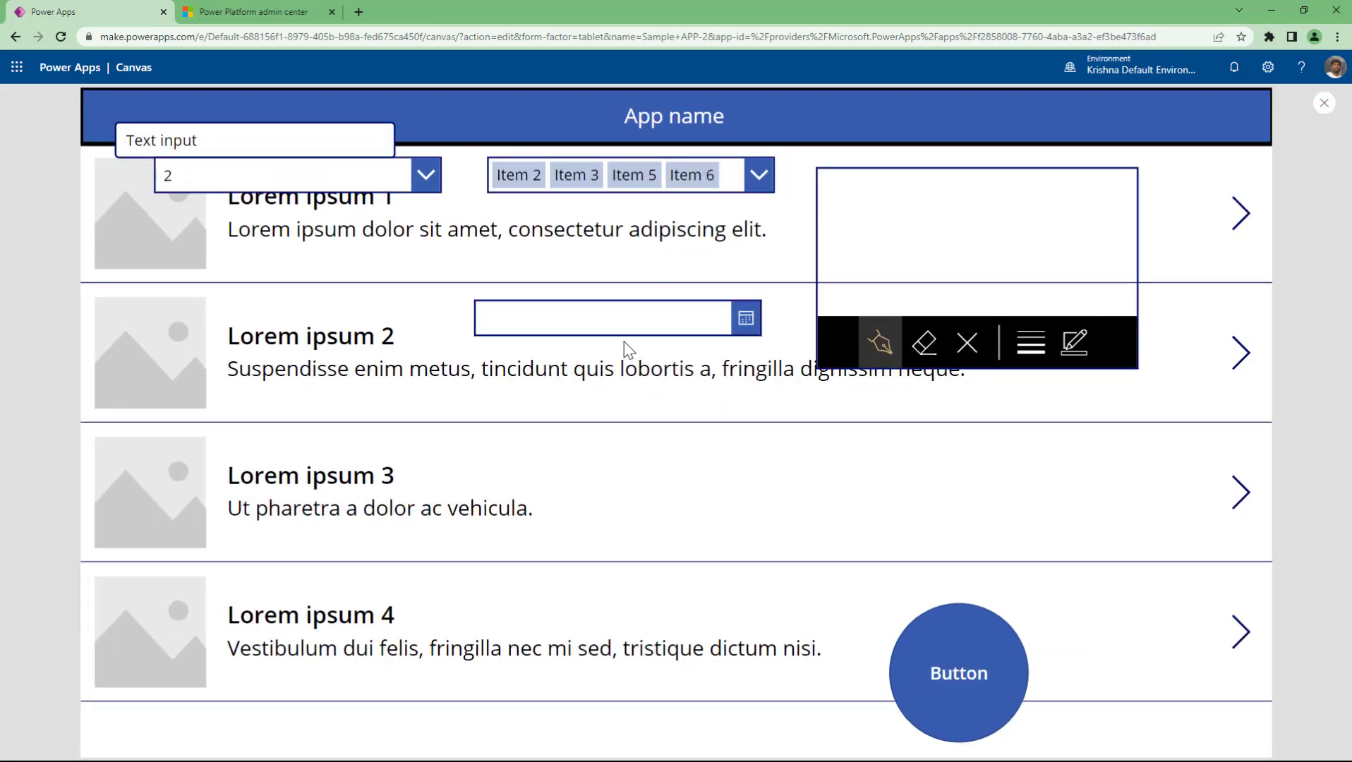
Step: Choose May 23, 2022 from the date picker's calendar and erase that date from the field again
left_click(745, 318)
left_click(542, 642)
left_click(656, 726)
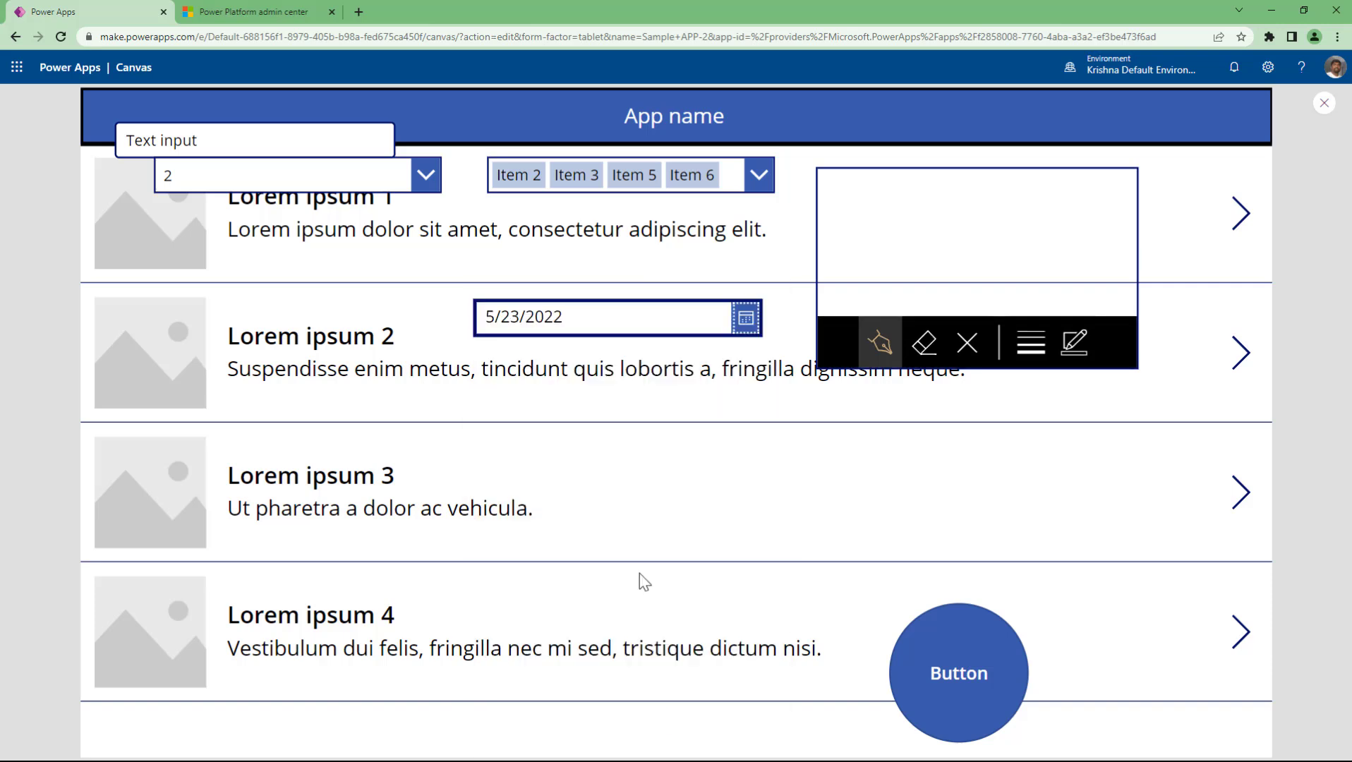
left_click_drag(664, 311, 380, 335)
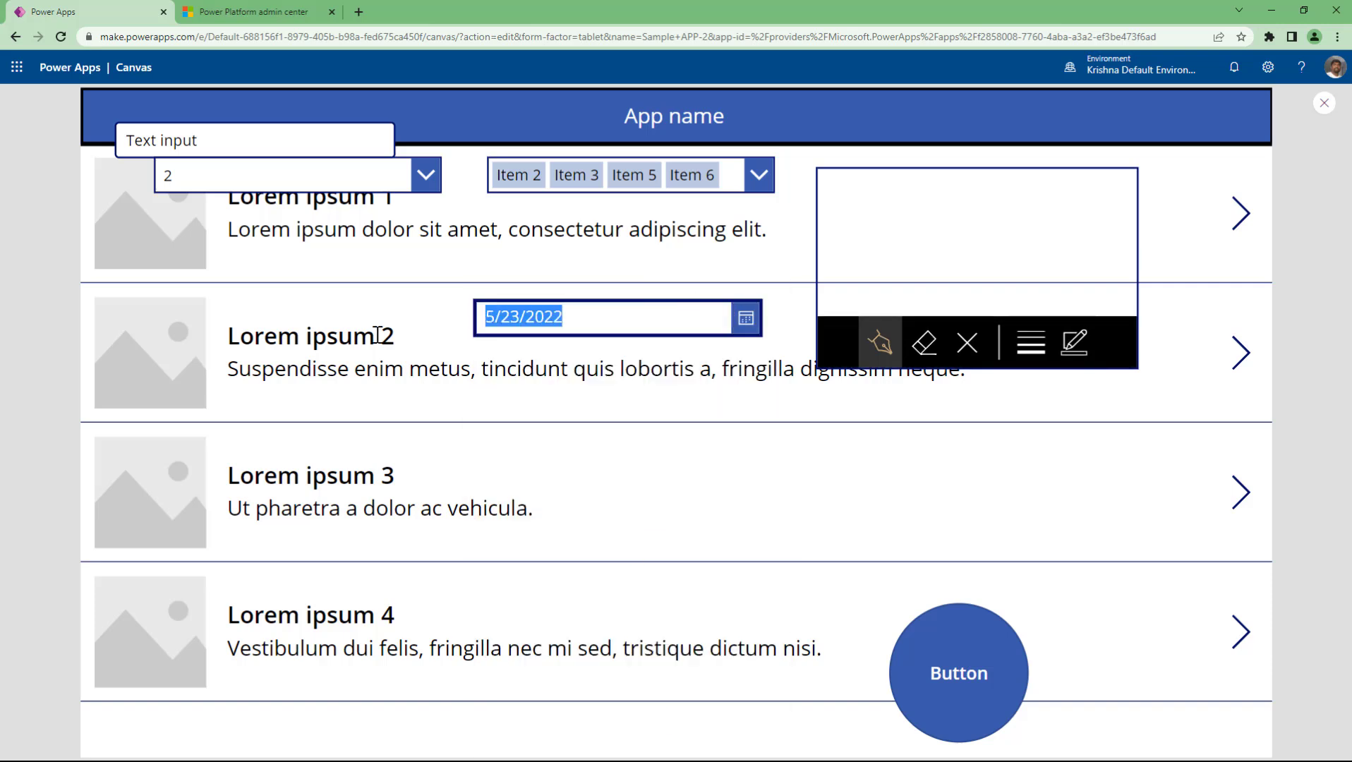
key("BackSpace")
left_click(702, 343)
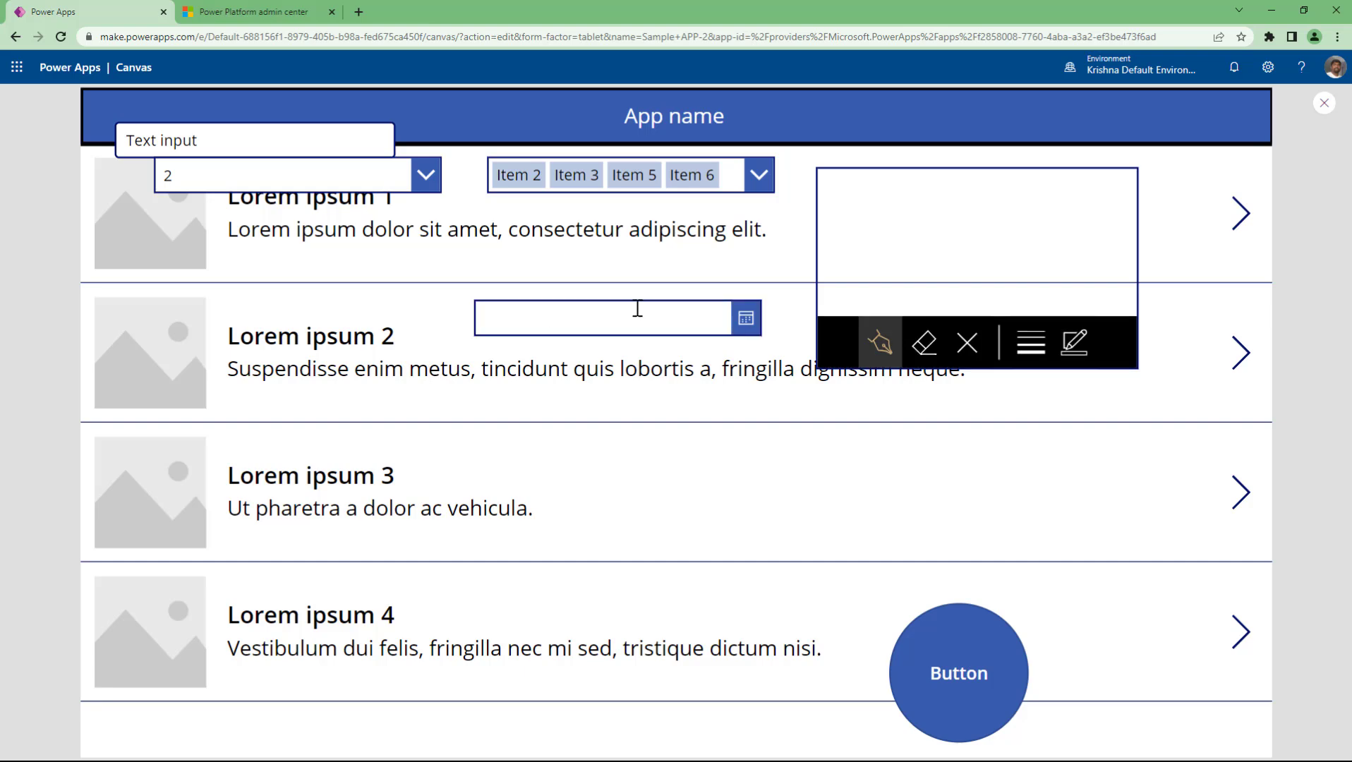
Step: Close the preview, insert a list box on Screen3 and move it between the Lorem ipsum 2 and 3 rows
left_click(1323, 103)
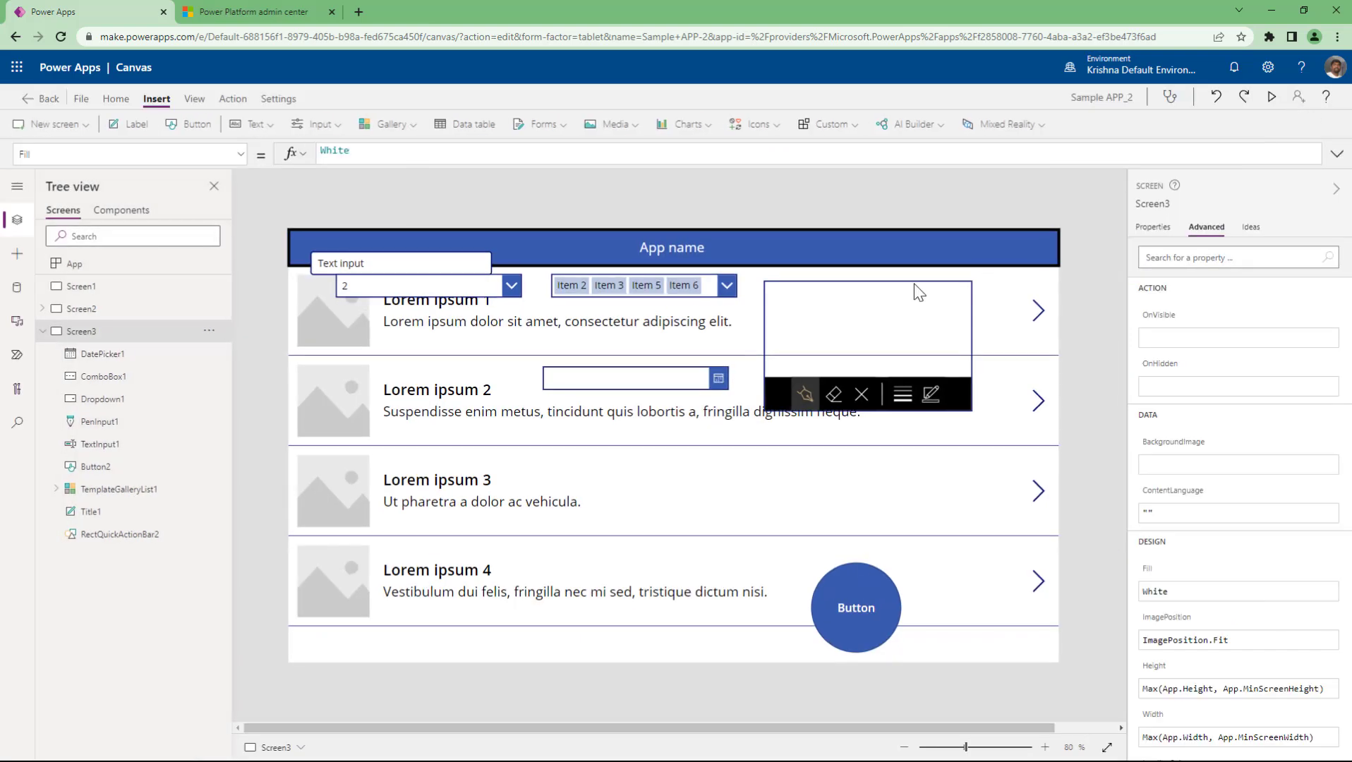
left_click(347, 128)
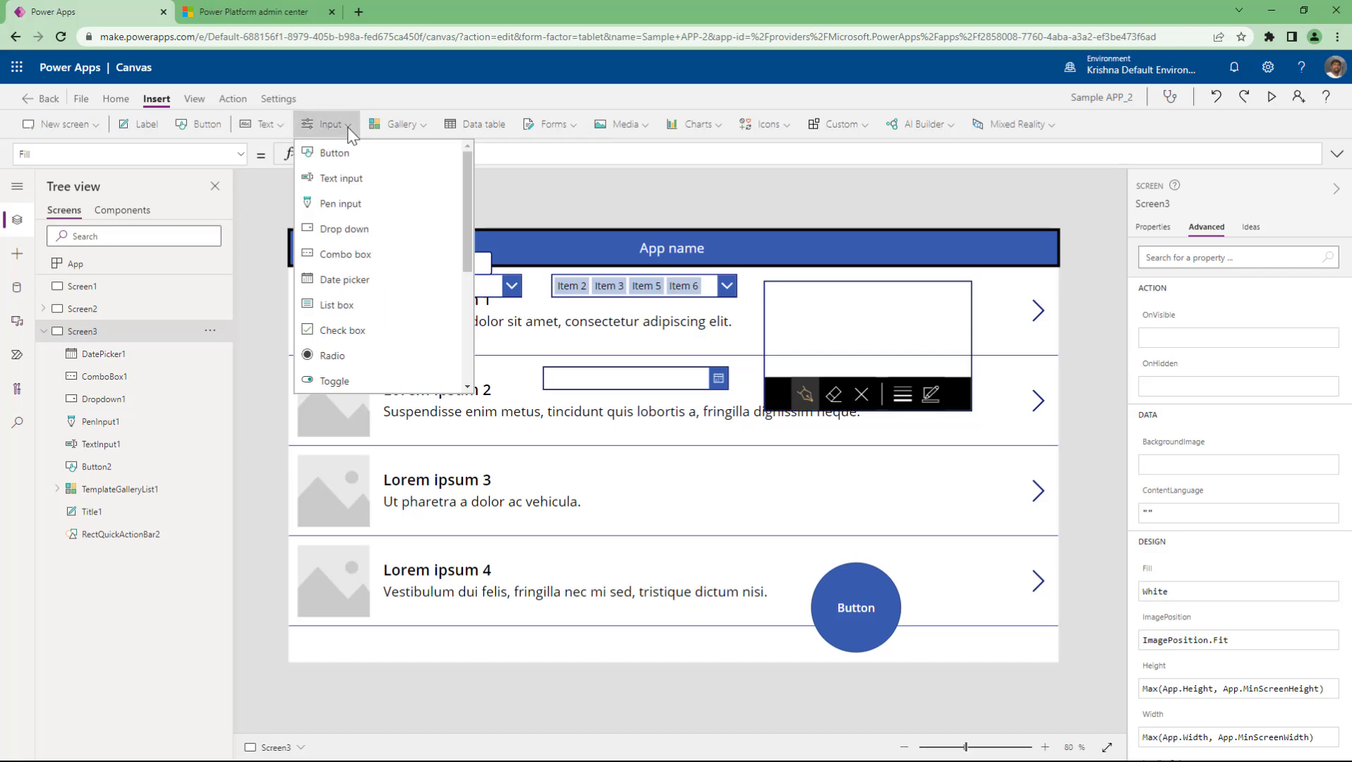
scroll(400, 343, "down", 3)
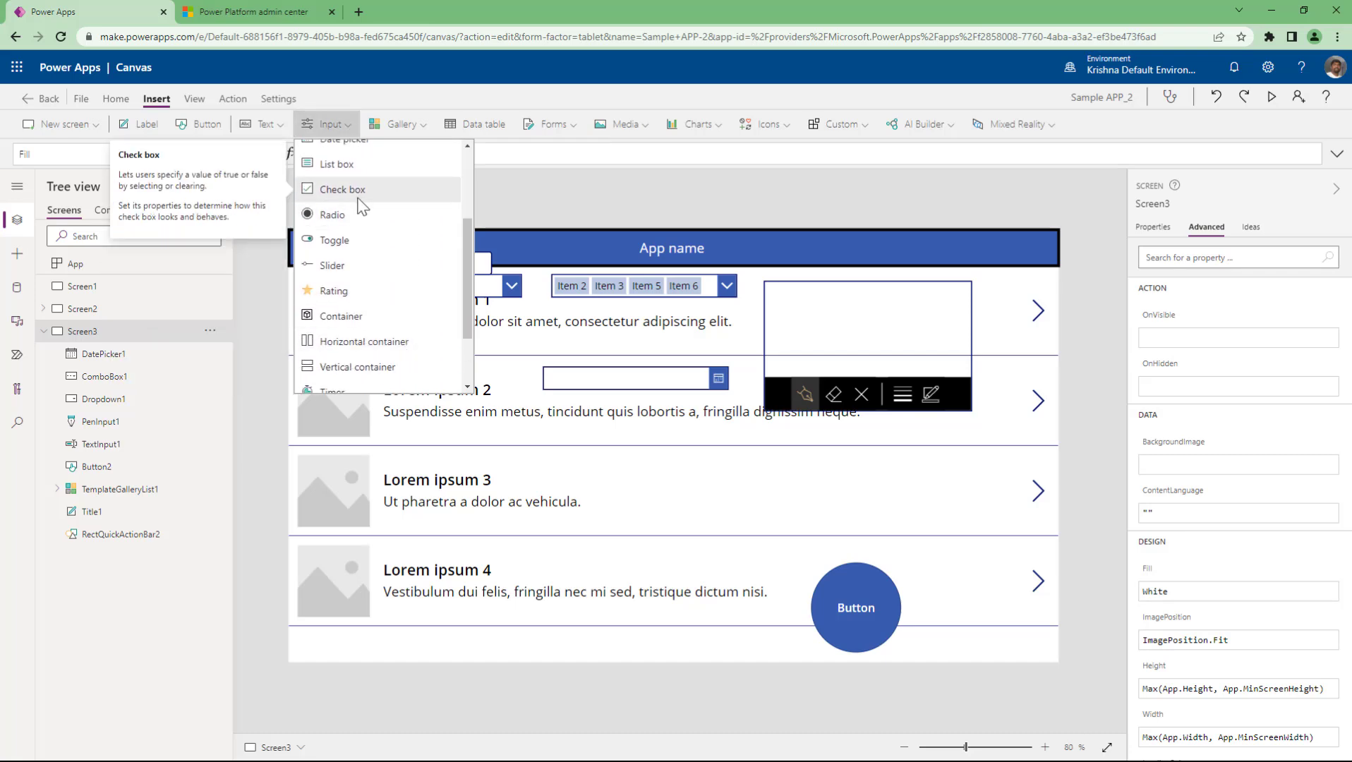
left_click(344, 164)
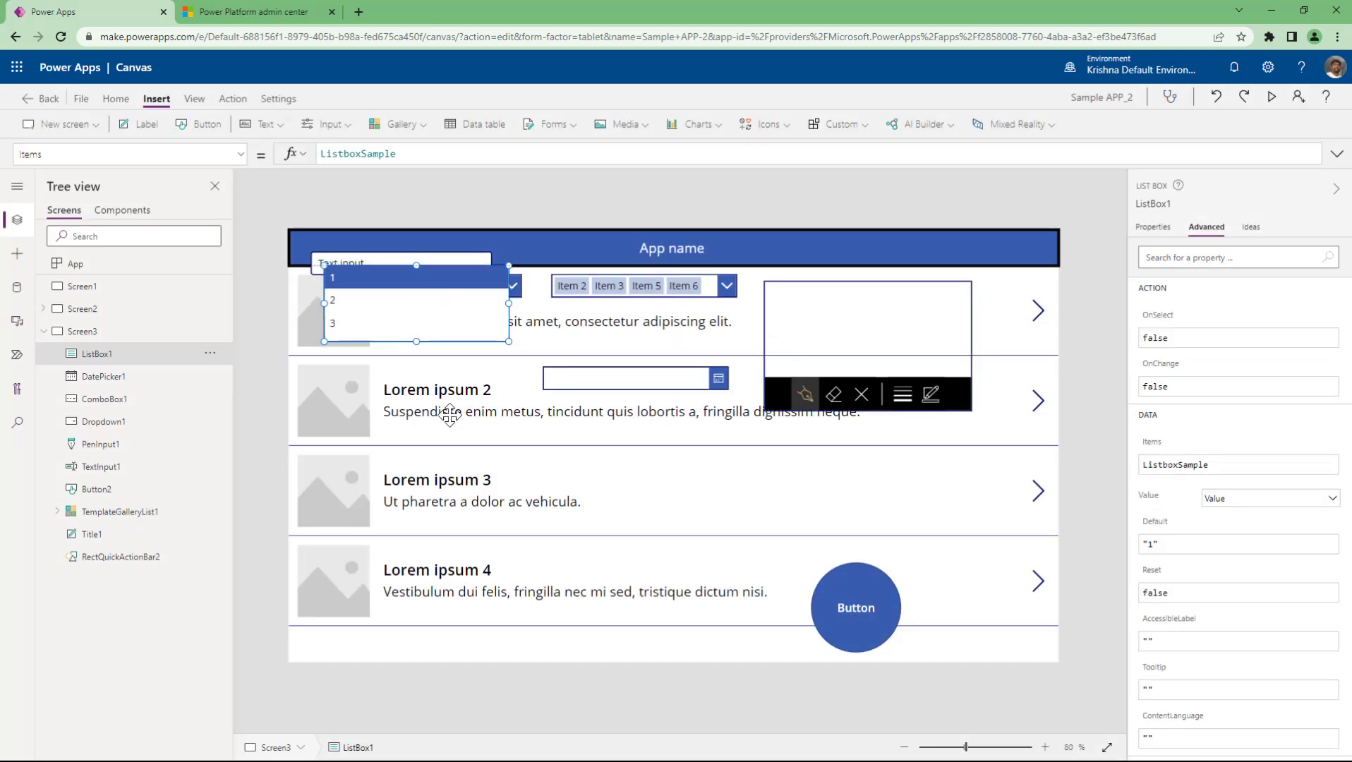
left_click_drag(435, 314, 457, 451)
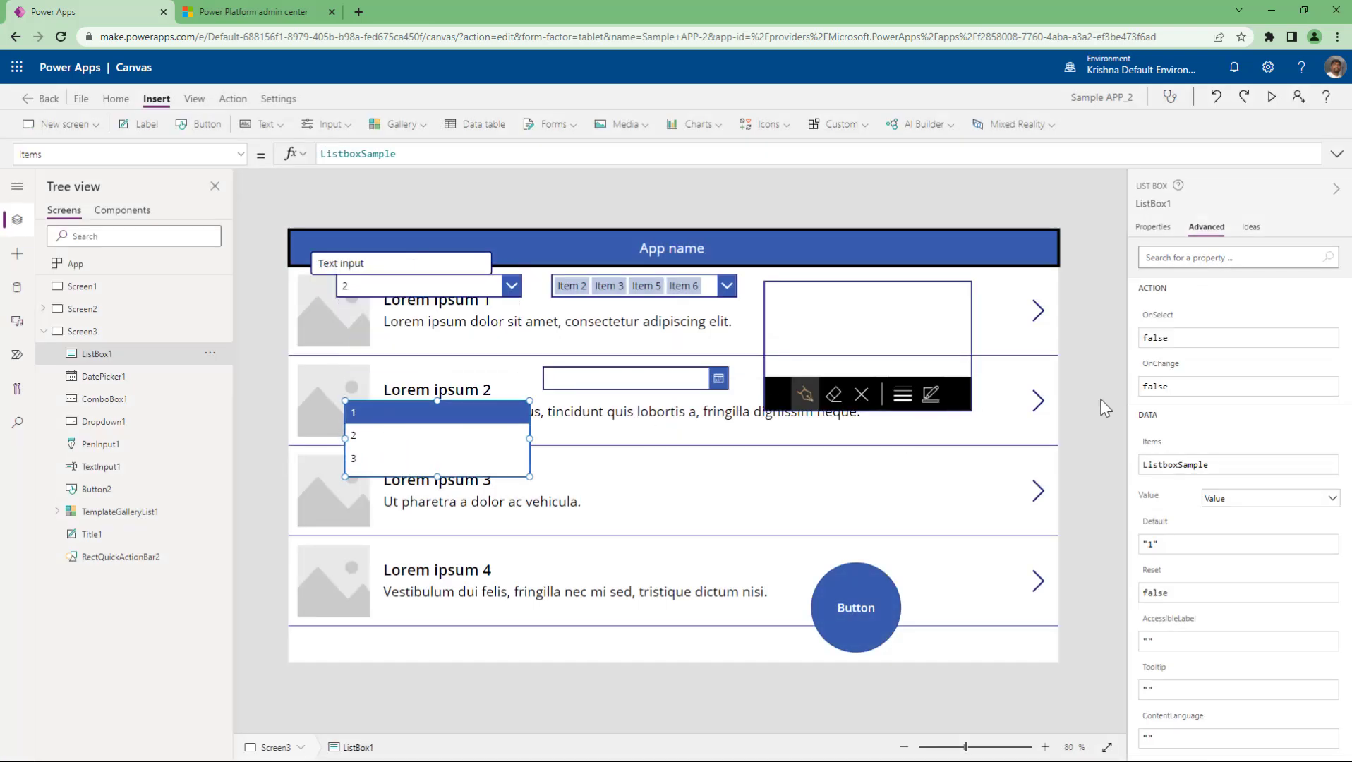
Step: Search the list box's advanced properties for "mul" and preview selecting and deselecting items 1, 2 and 3
left_click(1175, 263)
type("mul")
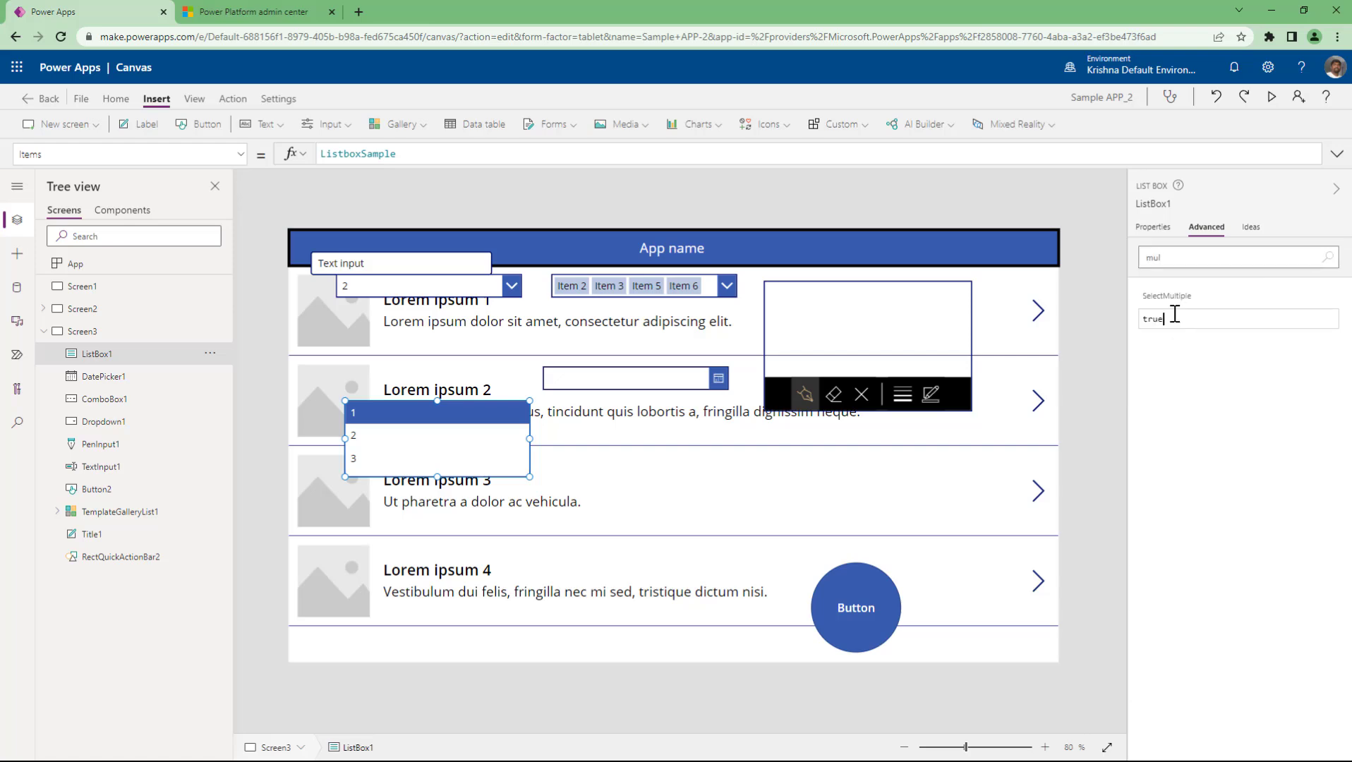
left_click(1271, 96)
left_click(281, 414)
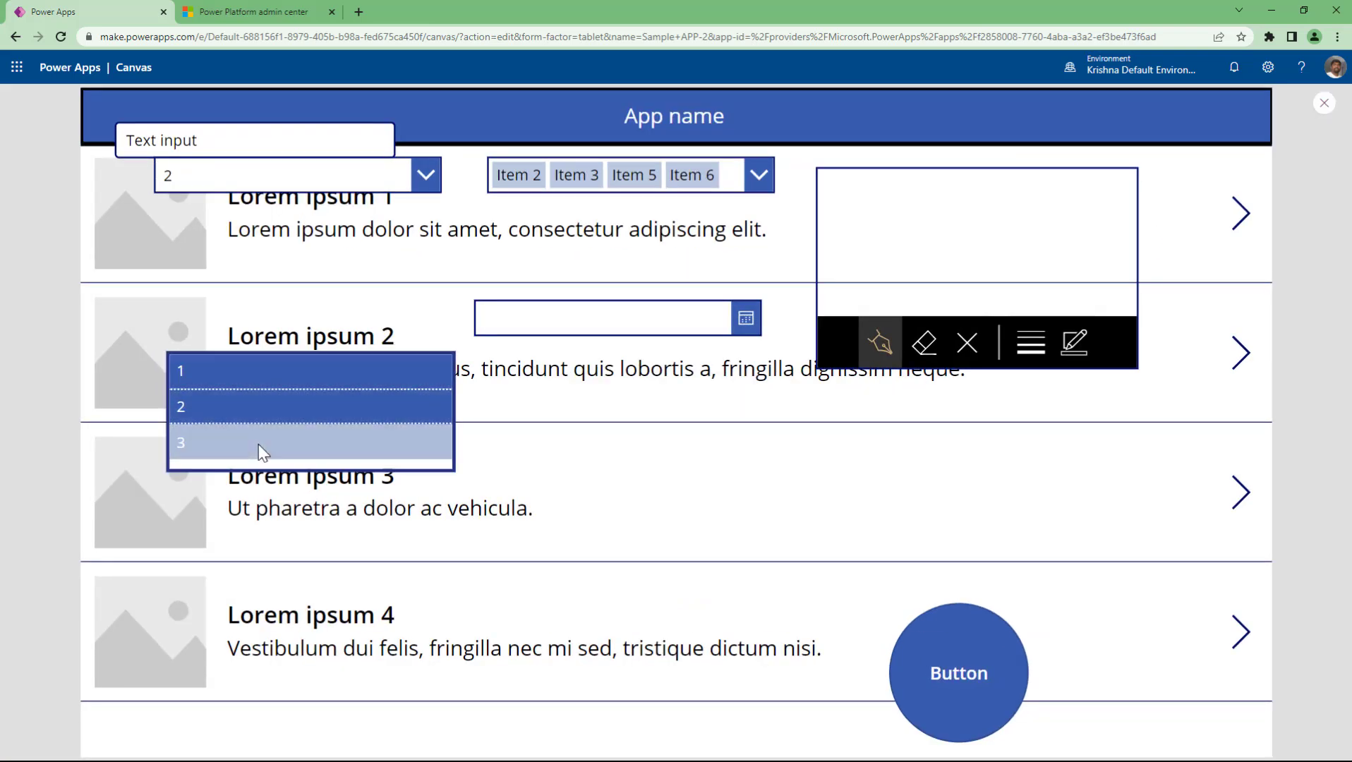
left_click(262, 453)
left_click(318, 374)
left_click(279, 409)
left_click(282, 442)
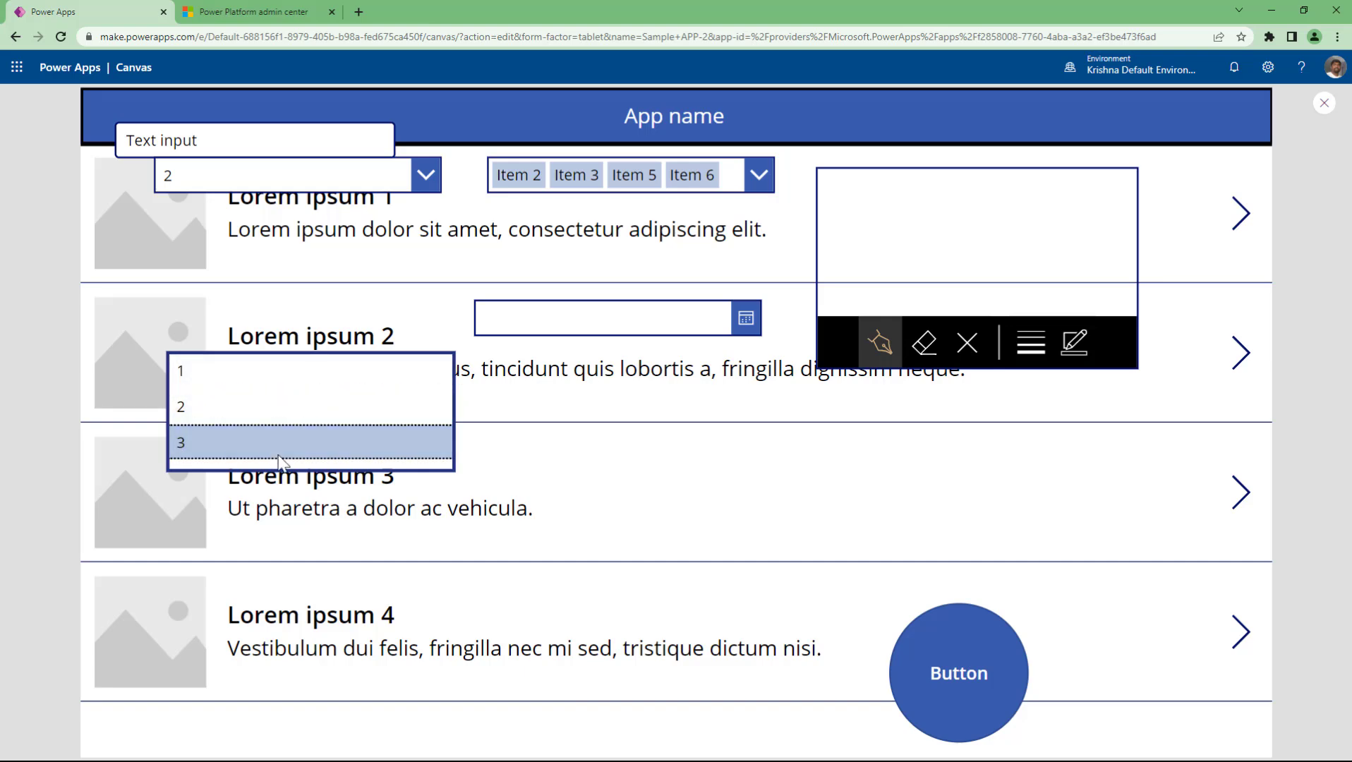
left_click(1323, 103)
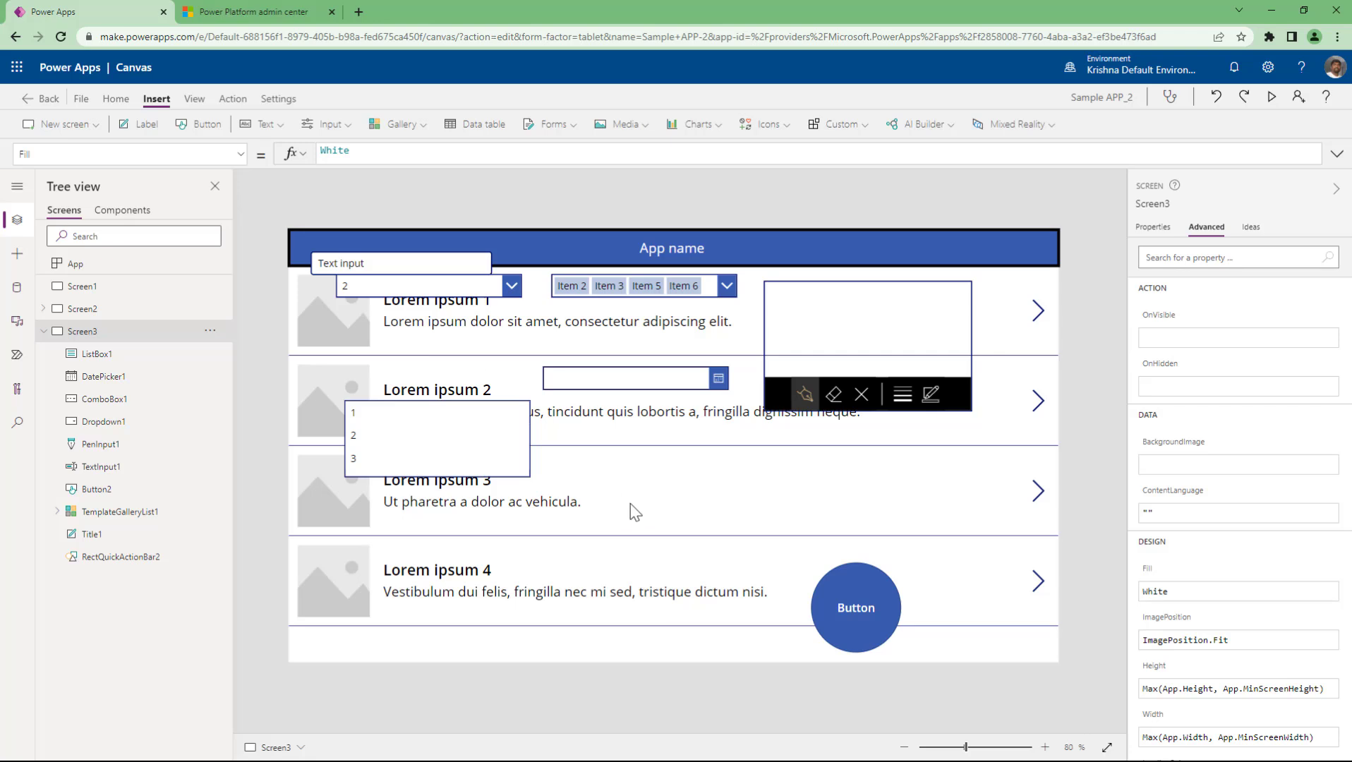
Step: Insert a radio control and move it into the Lorem ipsum 3 row, above the round button
left_click(328, 124)
scroll(367, 282, "down", 3)
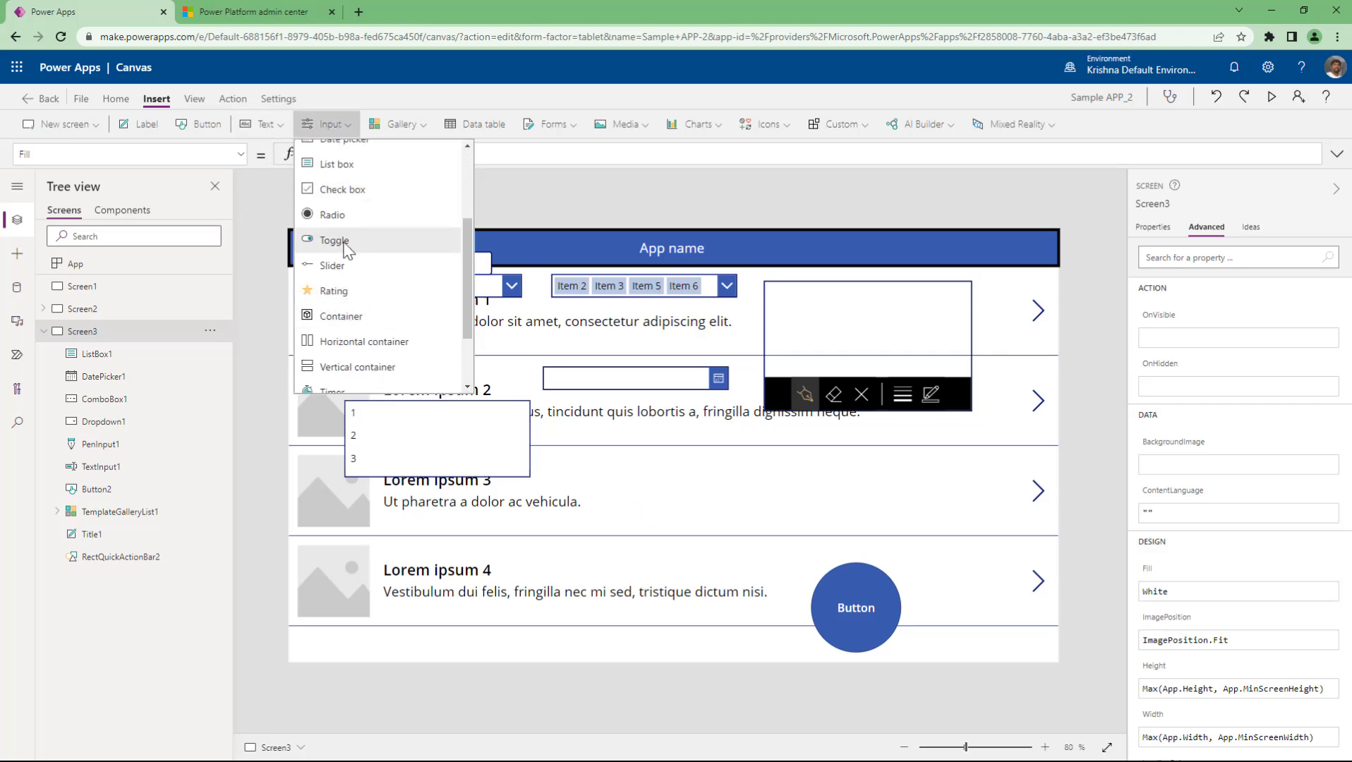
left_click(348, 229)
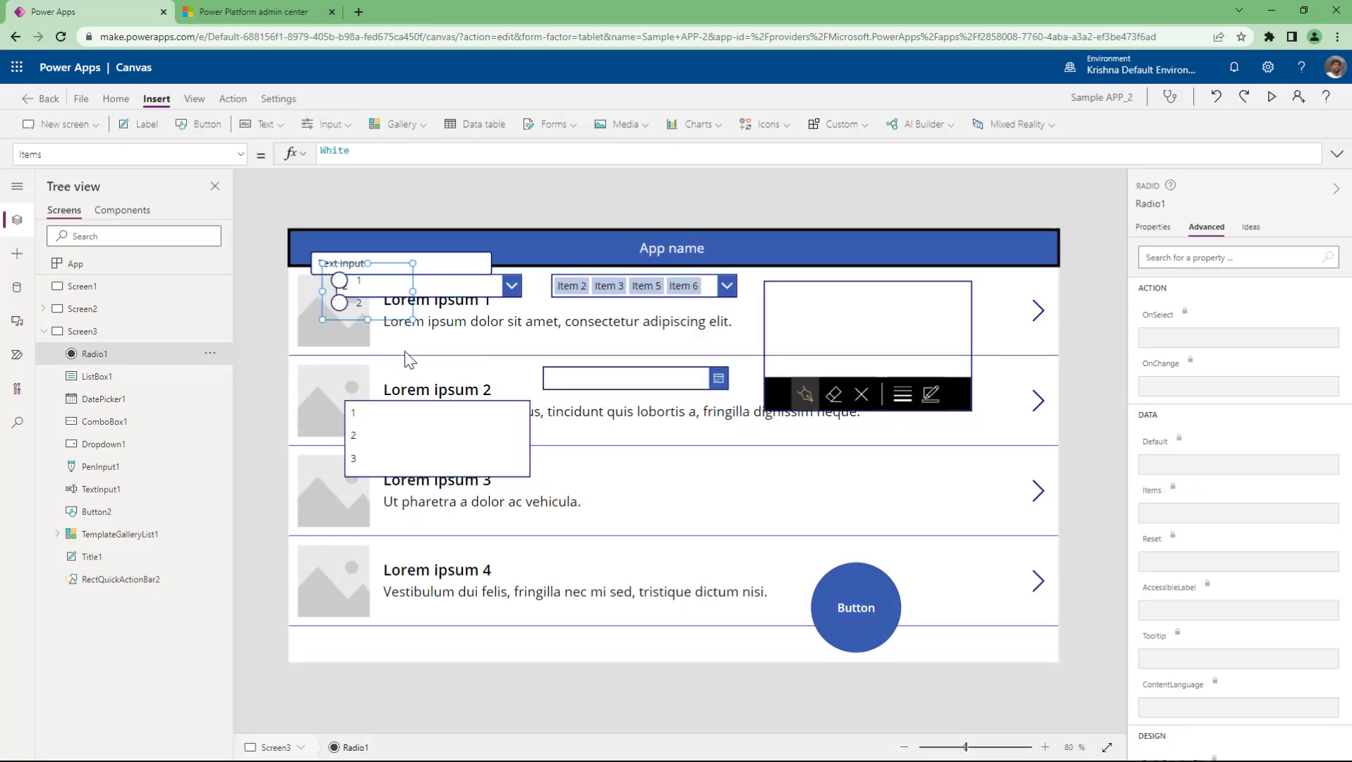
left_click_drag(397, 304, 900, 502)
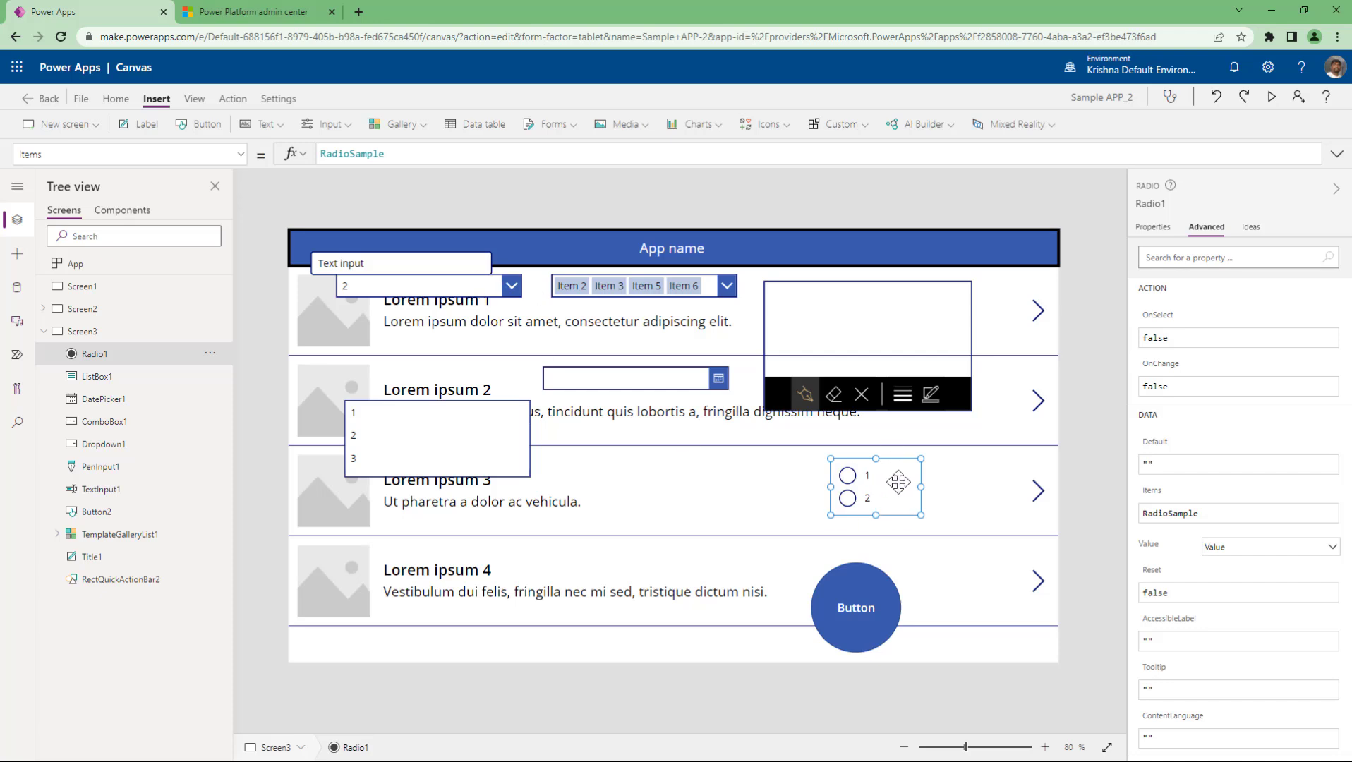
Step: Insert a toggle and move it onto the right part of the App name header bar
left_click(346, 127)
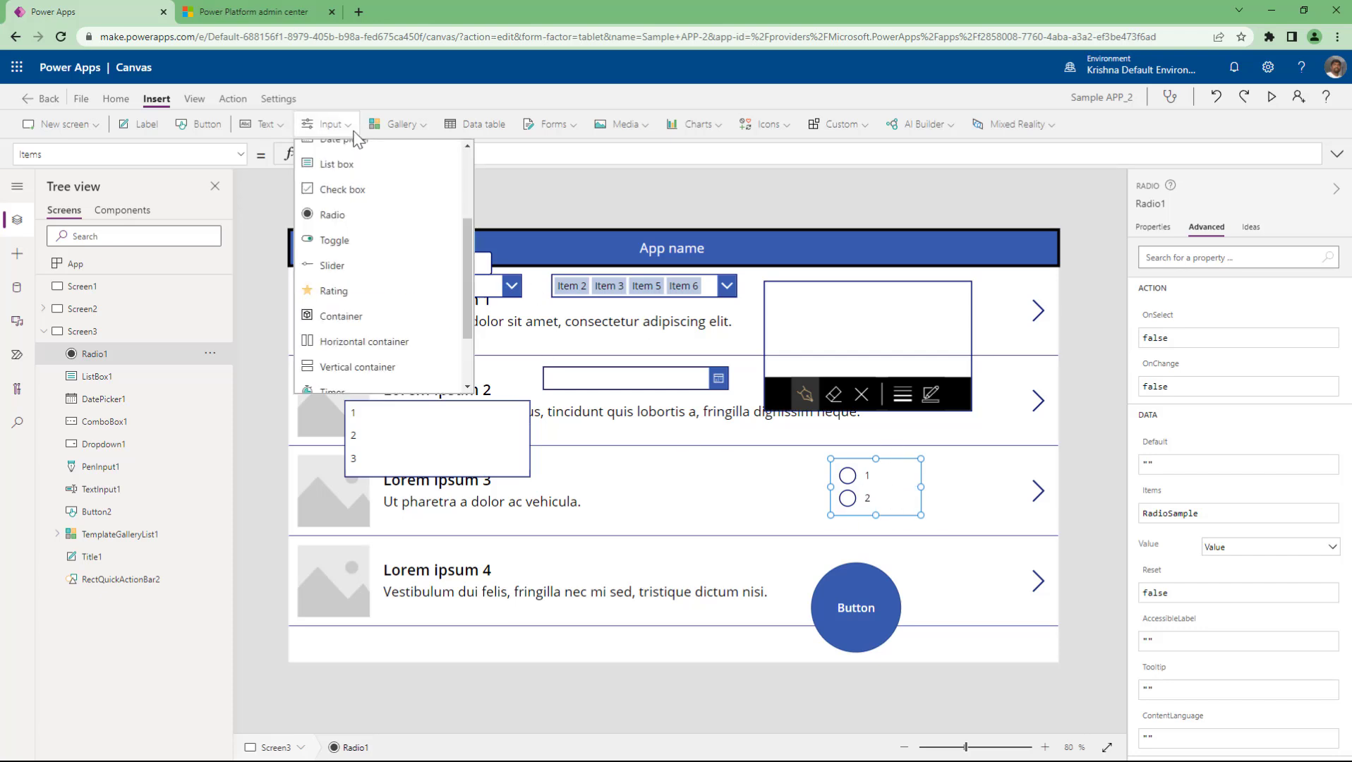
scroll(351, 319, "down", 2)
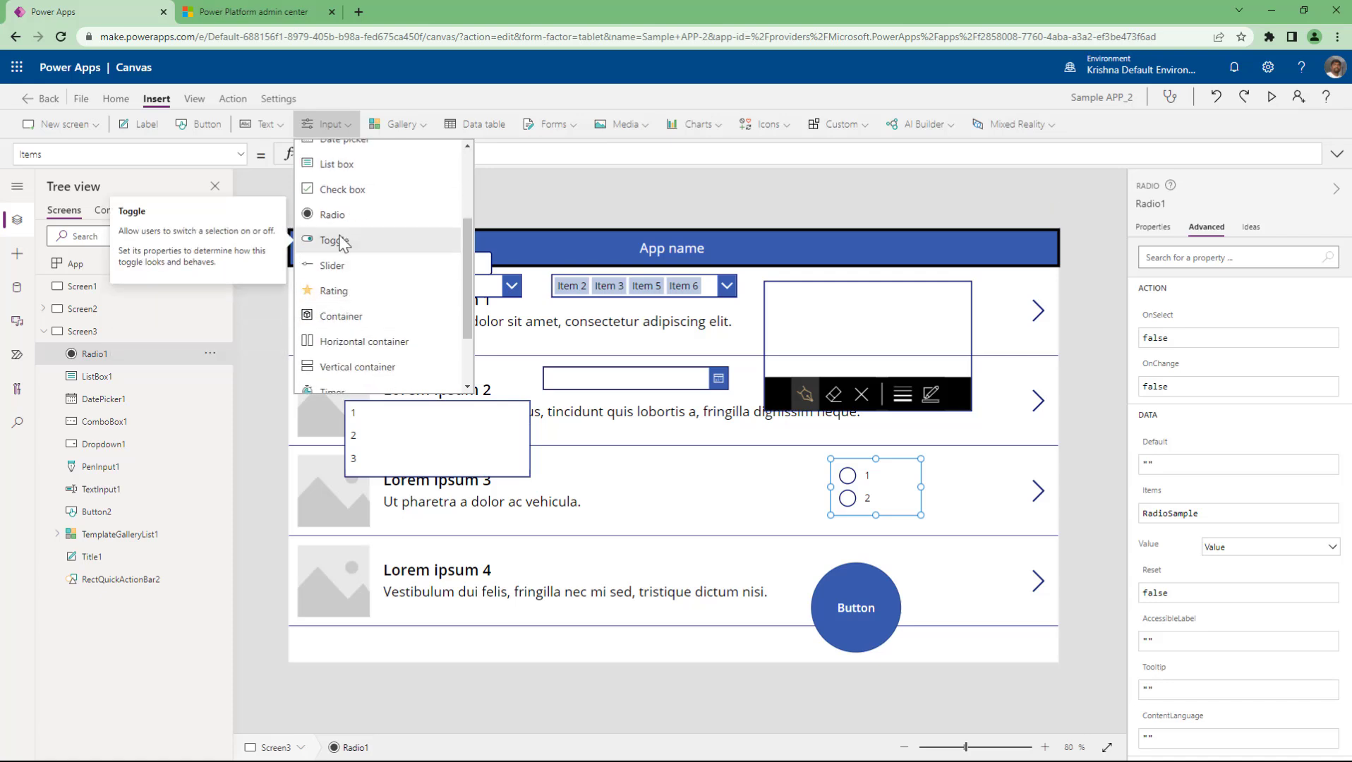
key("Escape")
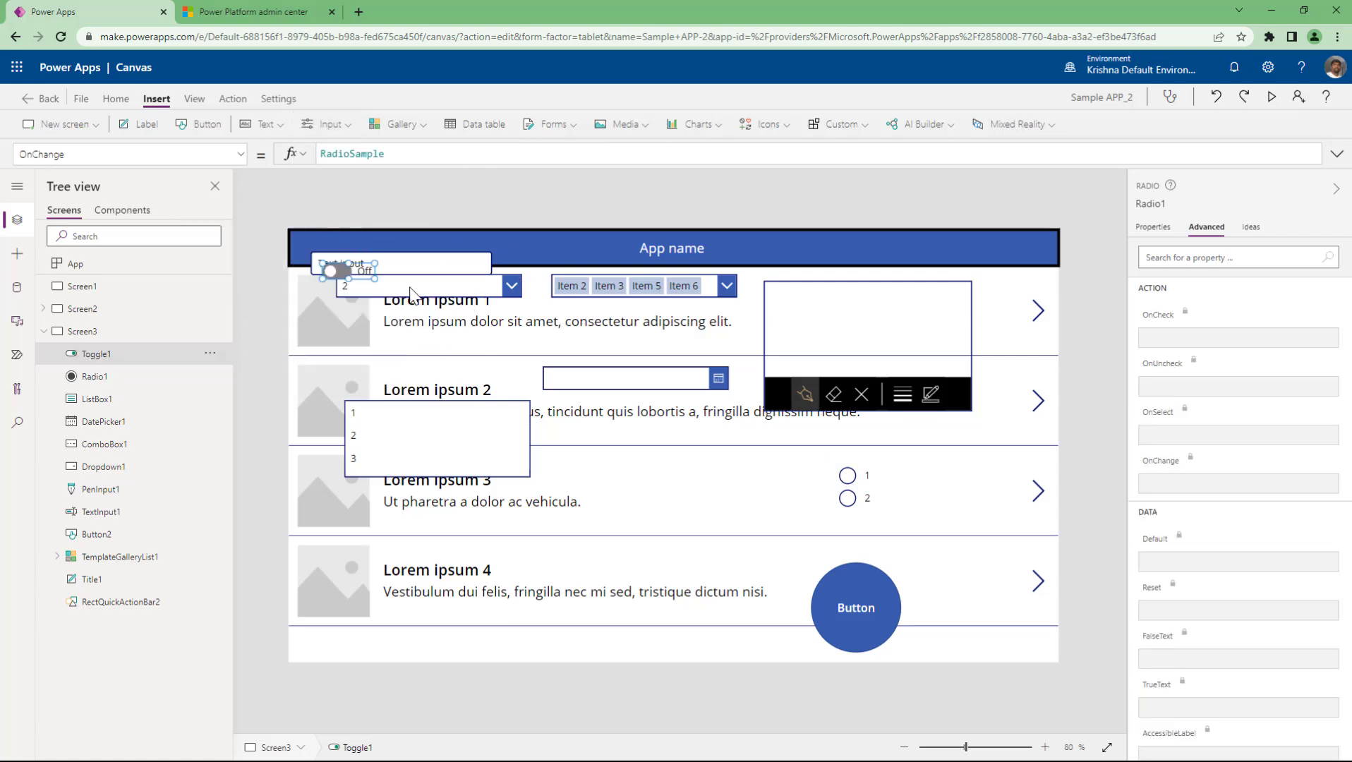
left_click_drag(357, 272, 986, 251)
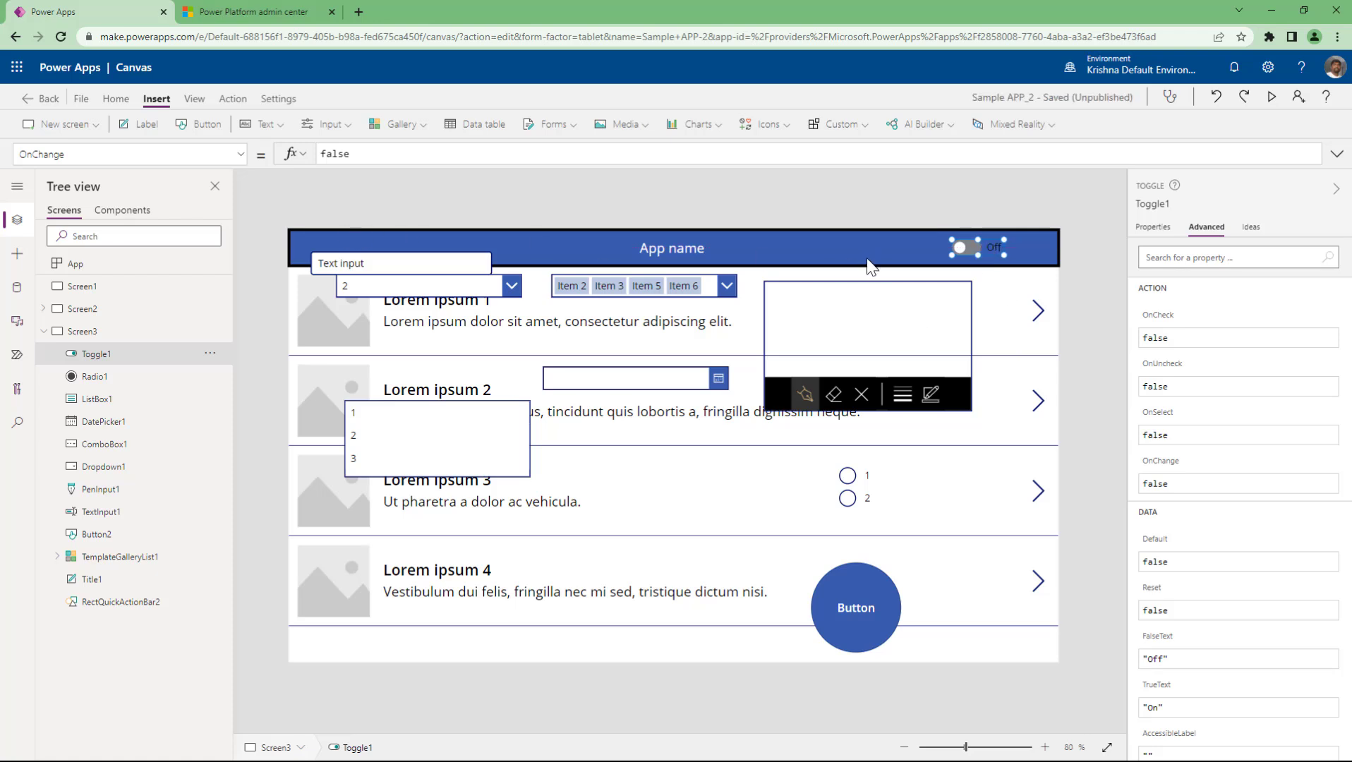
left_click(326, 125)
scroll(406, 310, "down", 3)
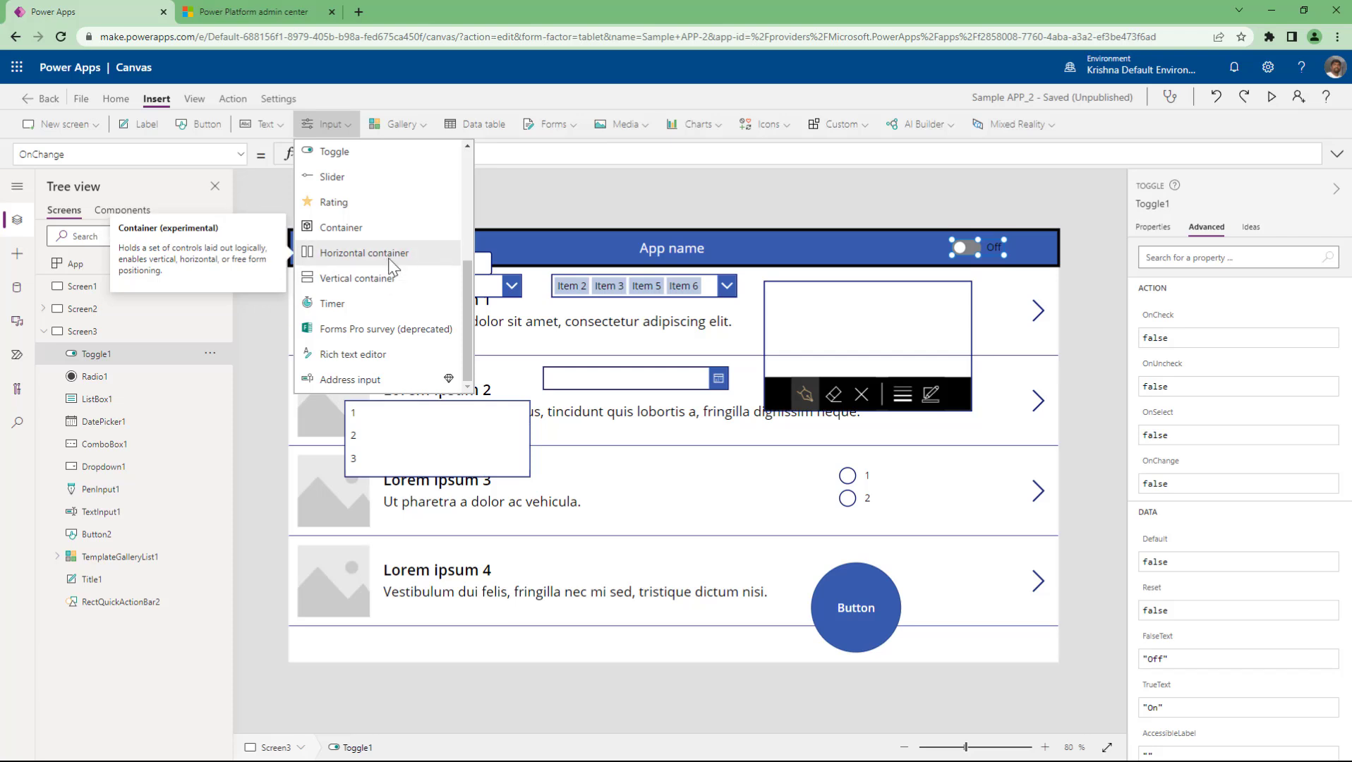
left_click(605, 172)
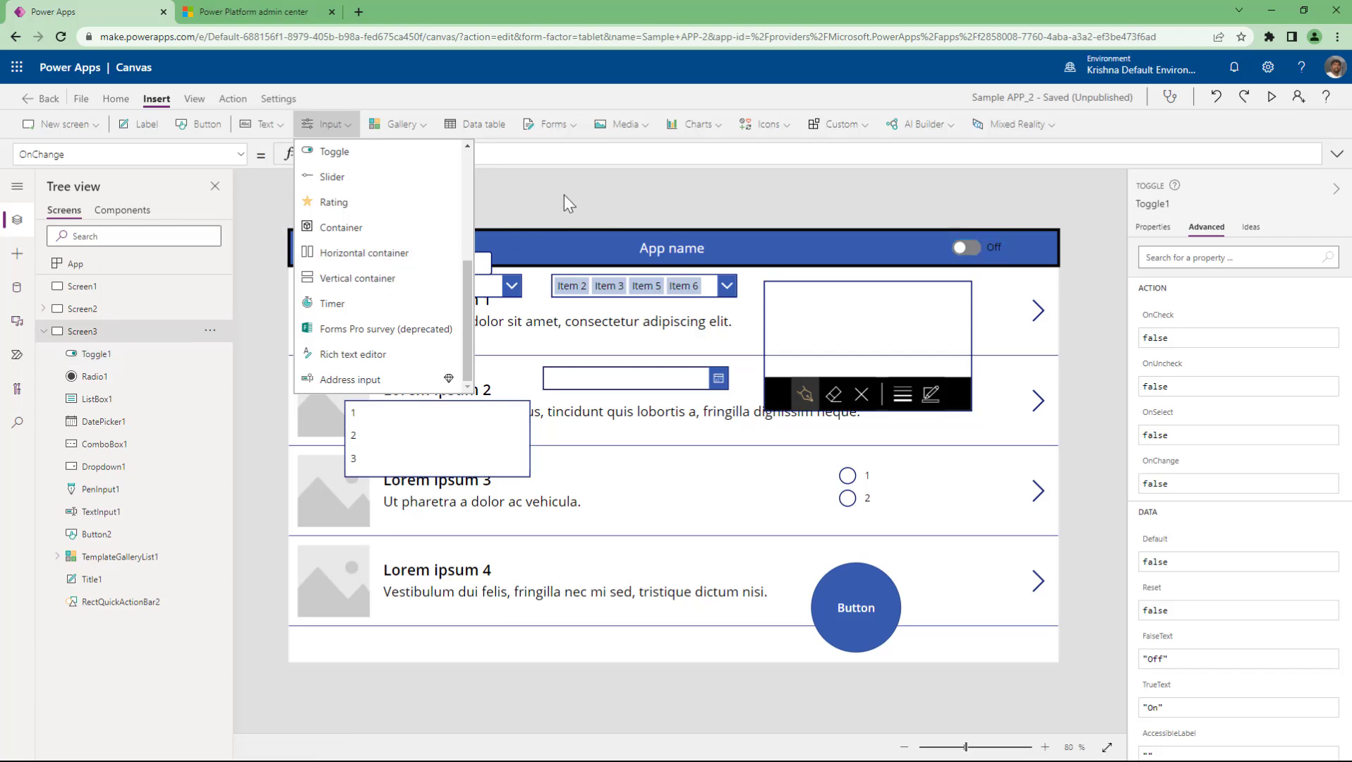
left_click(425, 124)
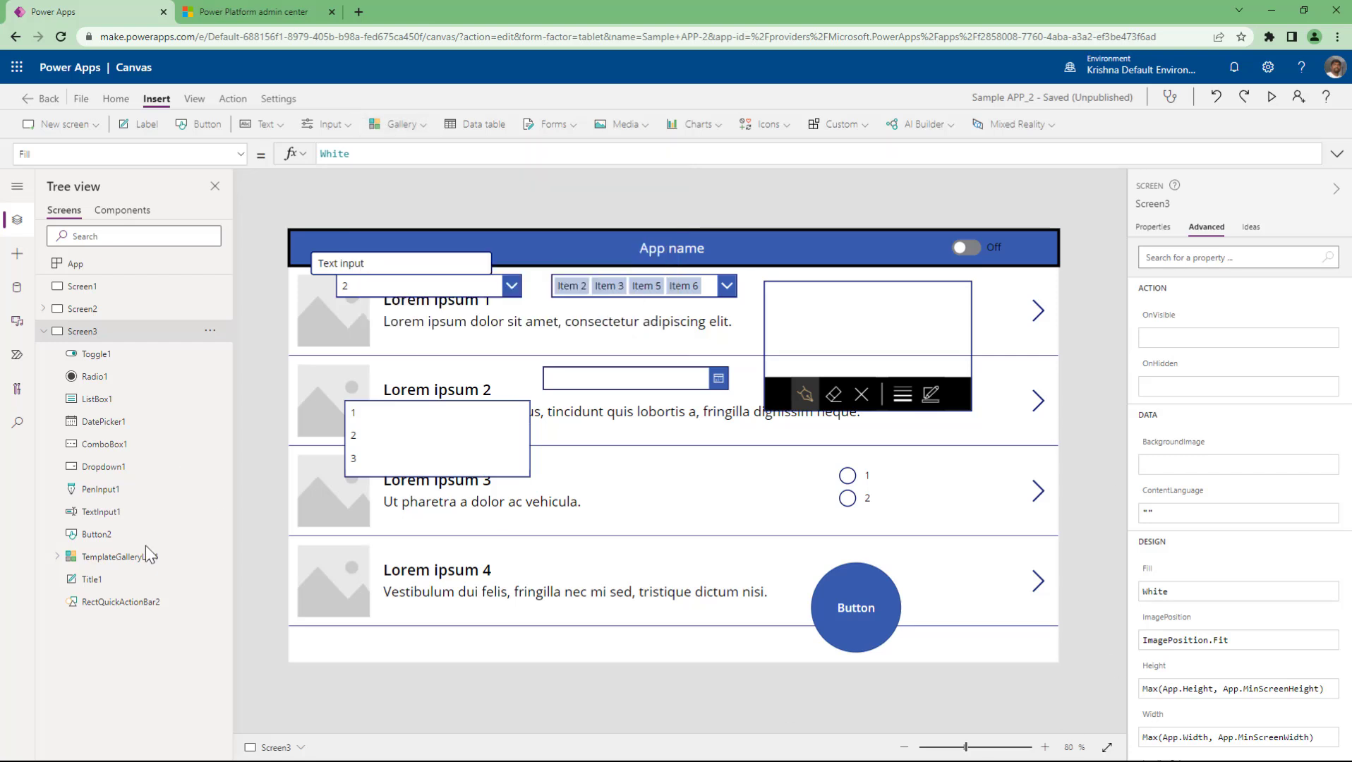
left_click(116, 557)
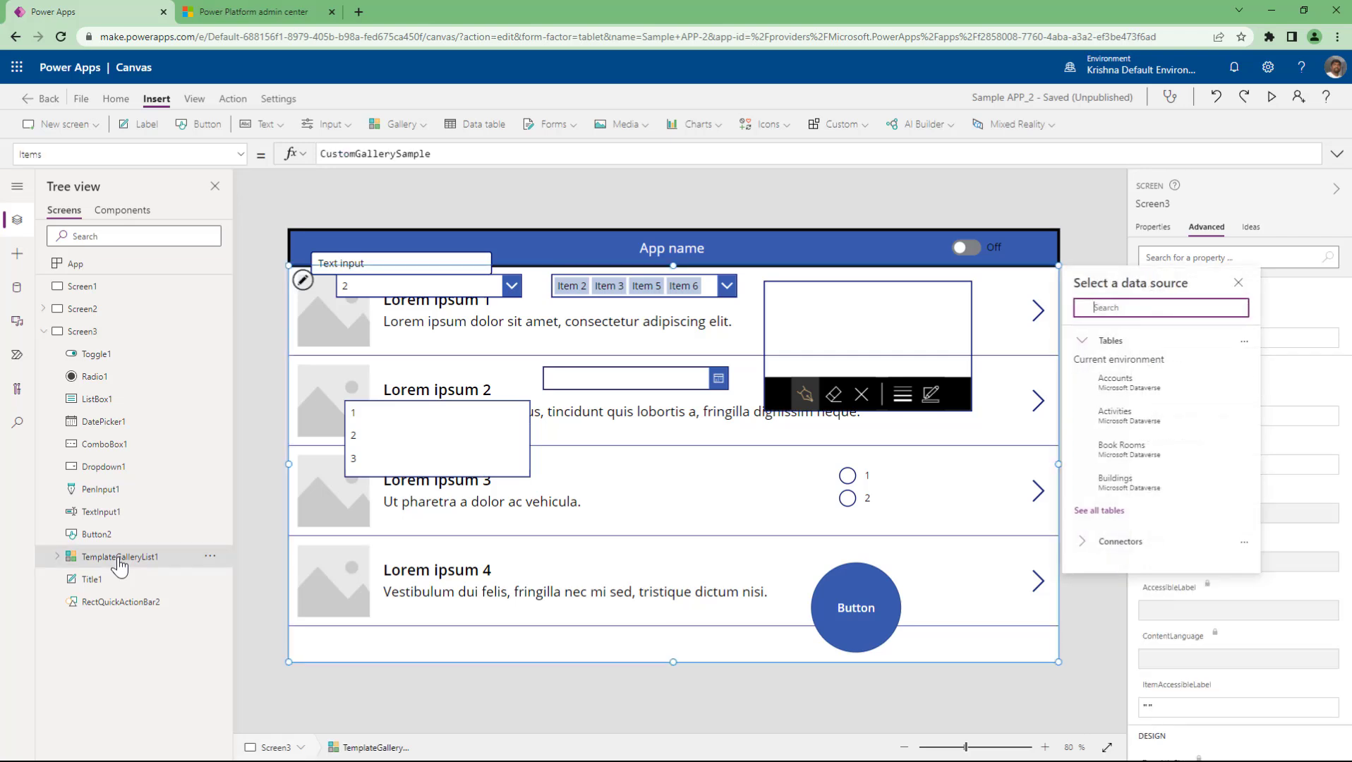
Step: Insert a vertical gallery on Screen3 and delete it again
left_click(424, 125)
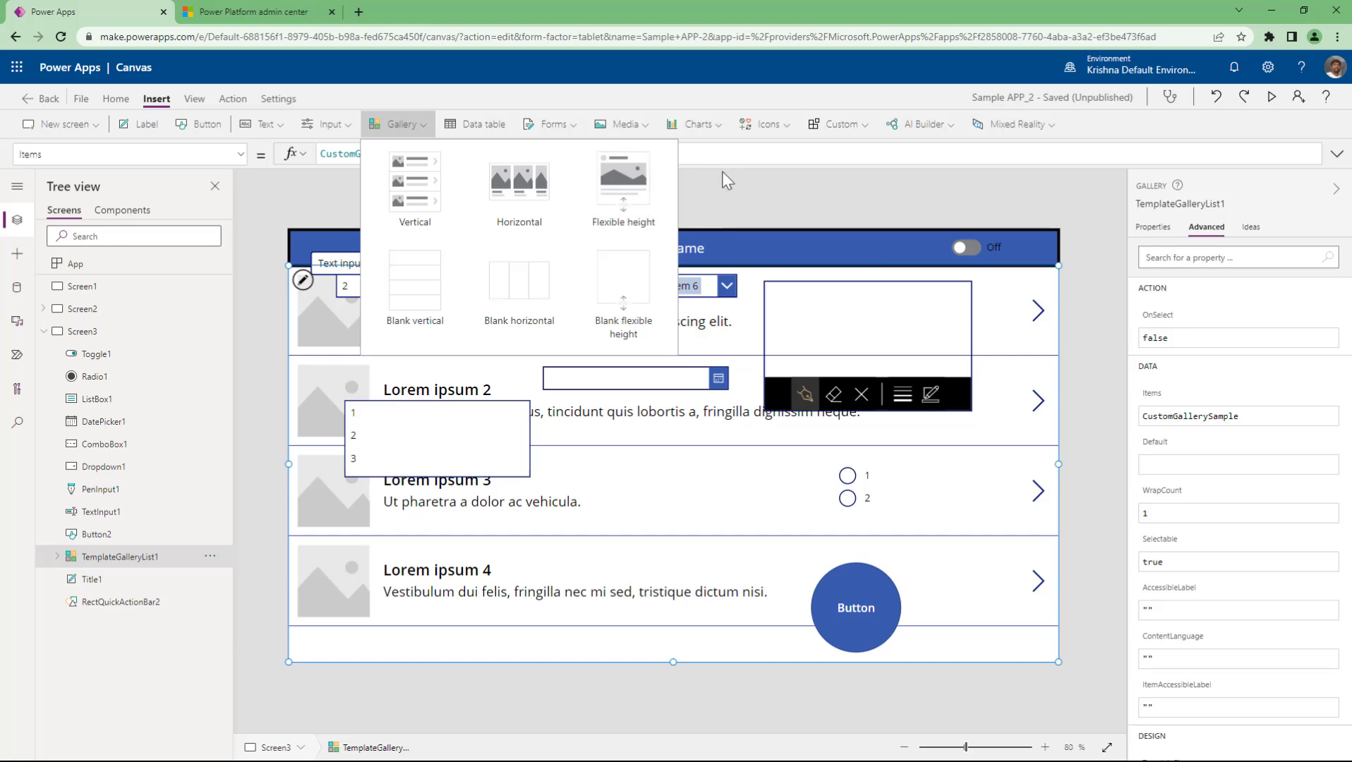
left_click(425, 188)
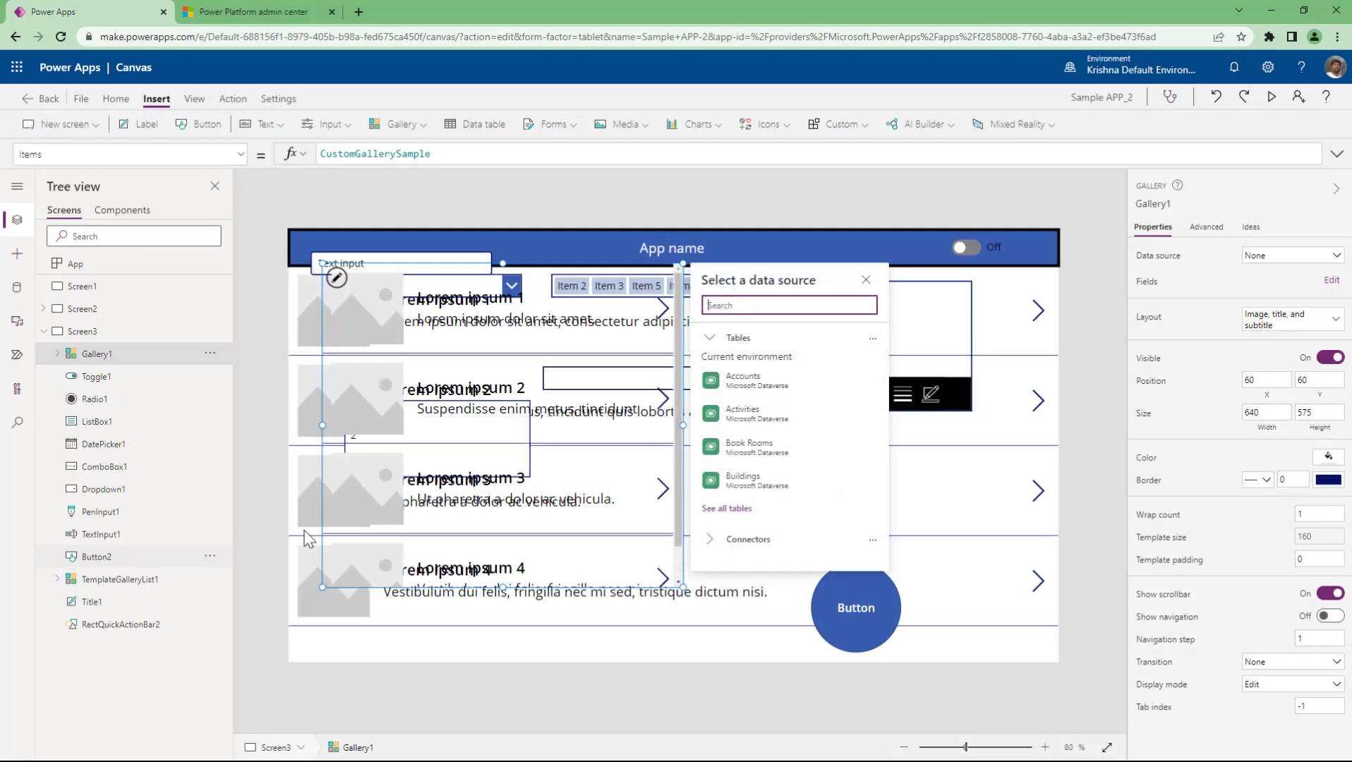
left_click(104, 360)
key("Delete")
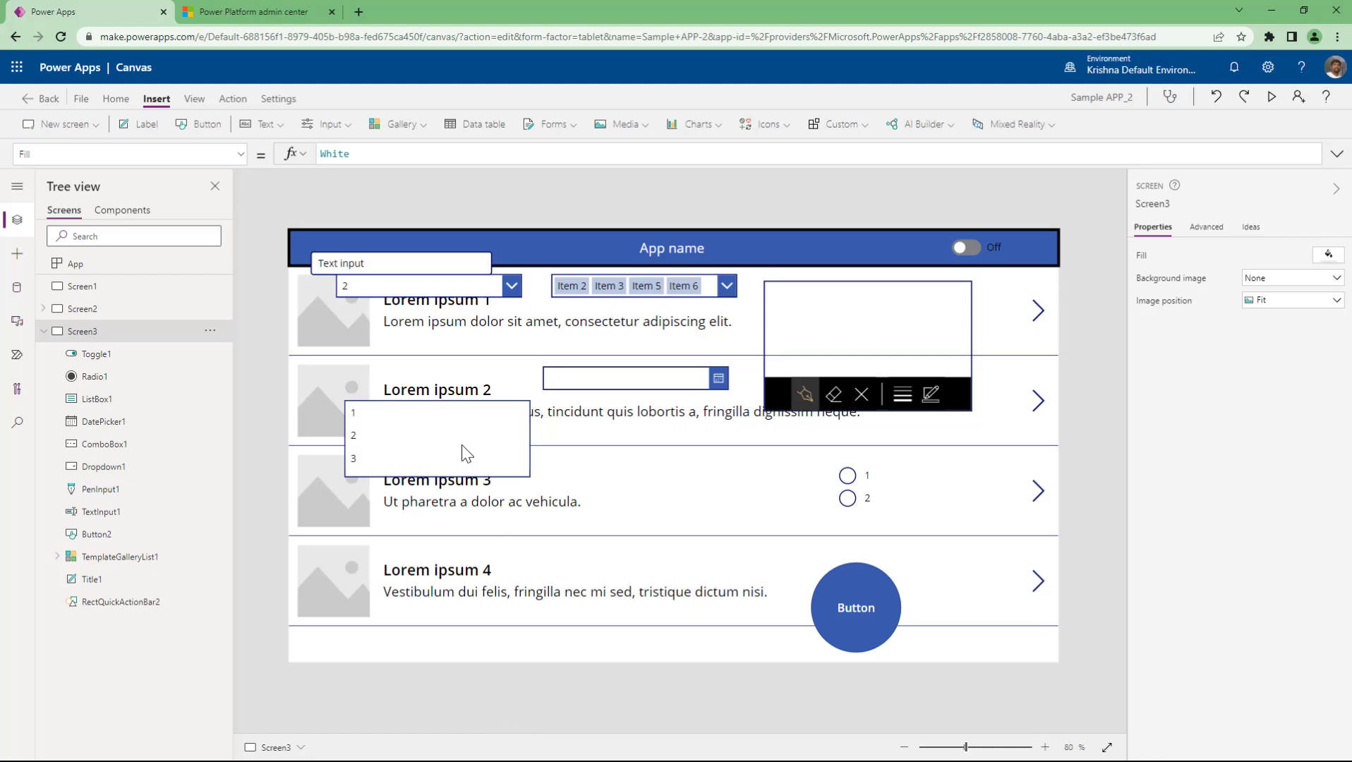
Step: Delete the toggle, radio, list box, date picker, combo box, drop down, pen input, text input and button from Screen3
left_click(126, 355)
left_click(115, 534, "ctrl")
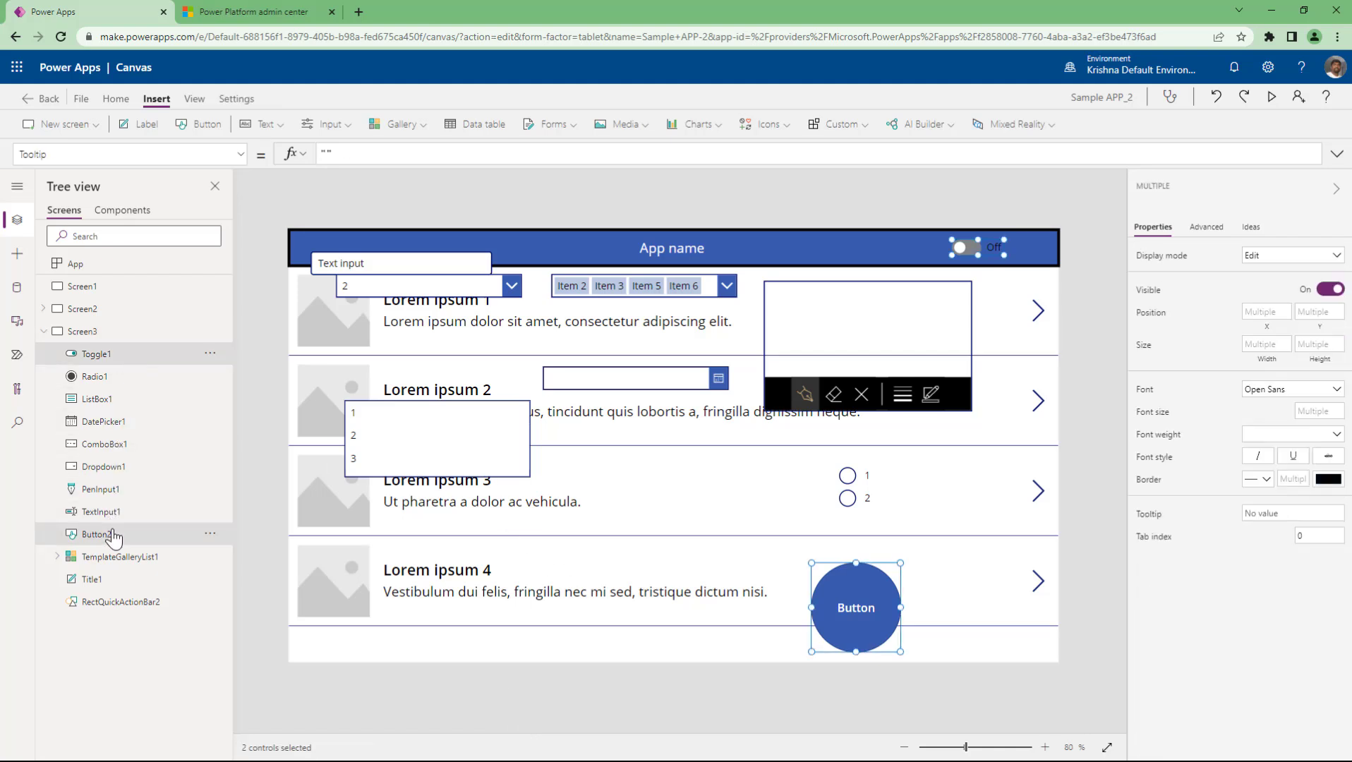
left_click(126, 511, "ctrl")
left_click(123, 492, "ctrl")
left_click(122, 467, "ctrl")
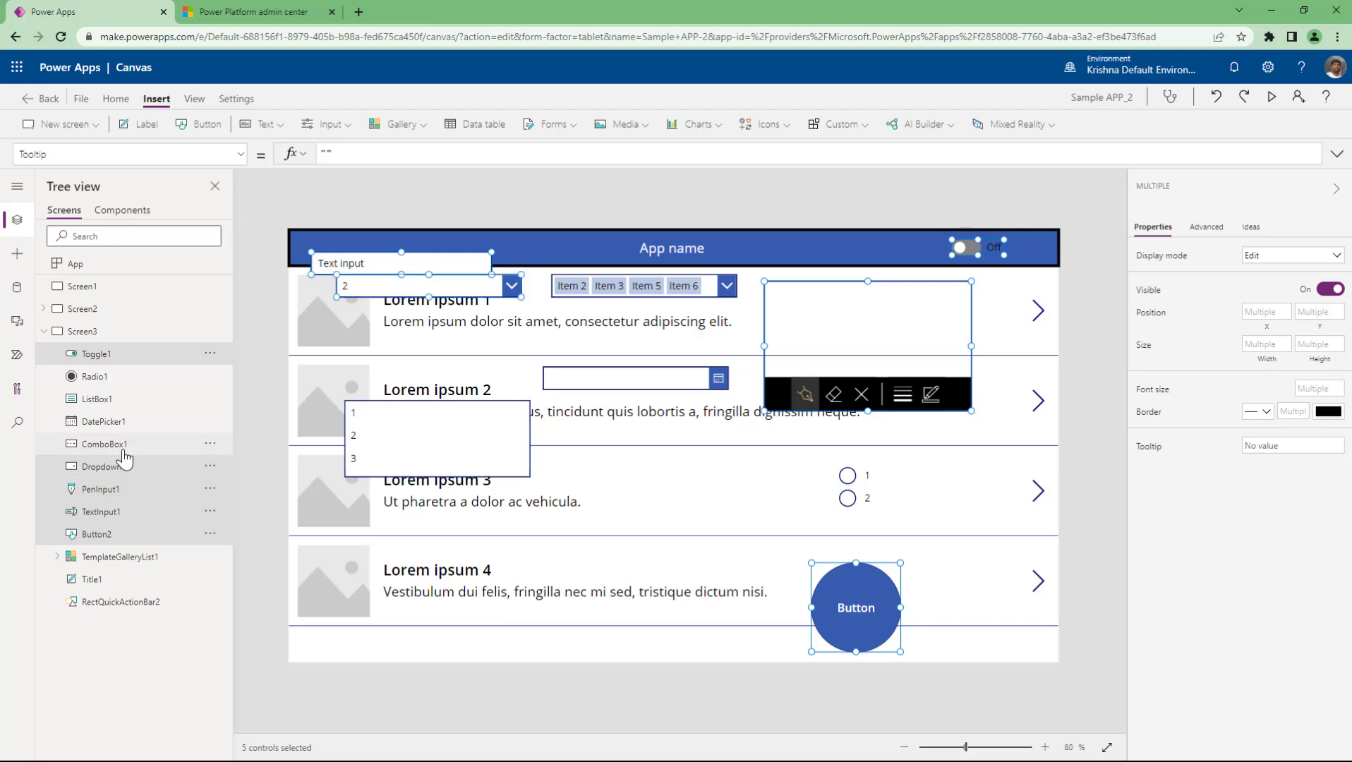
left_click(121, 443, "ctrl")
left_click(121, 421, "ctrl")
left_click(122, 399, "ctrl")
left_click(126, 378, "ctrl")
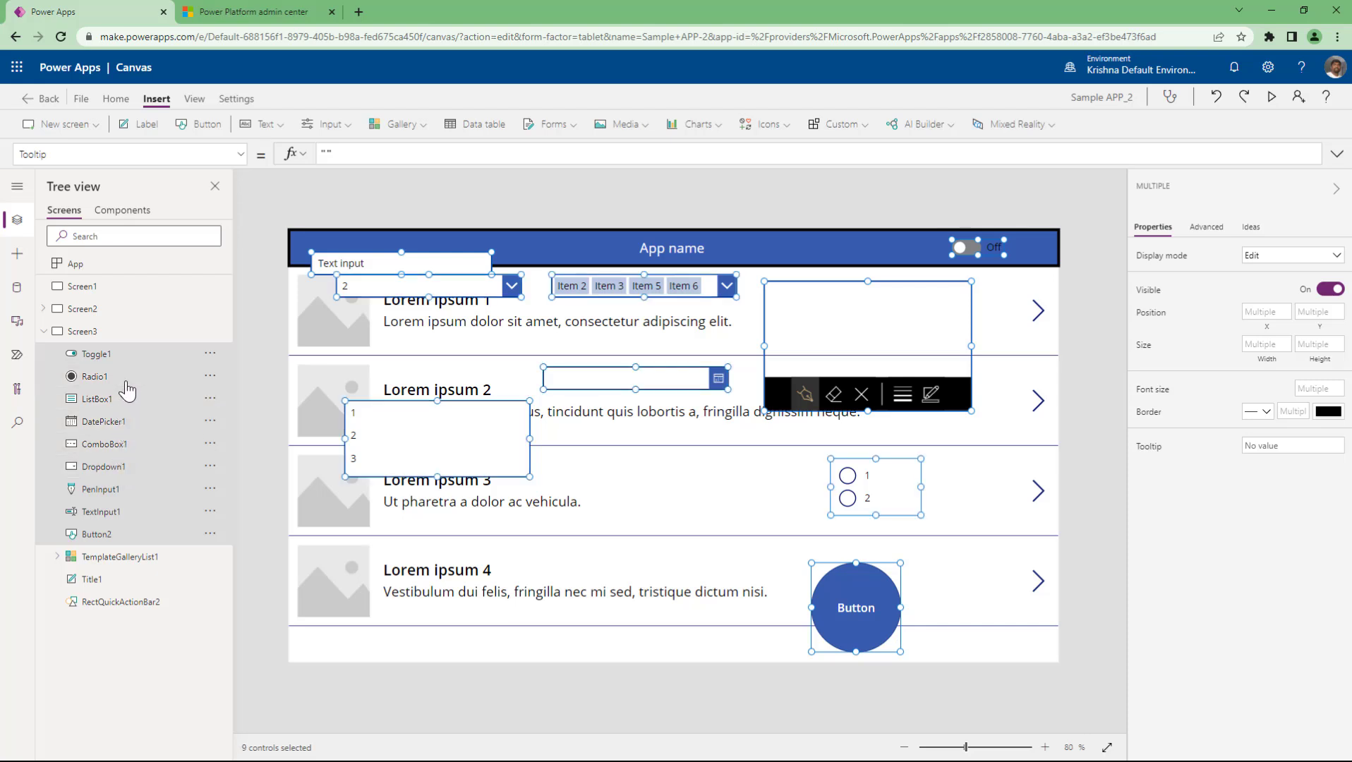
key("Delete")
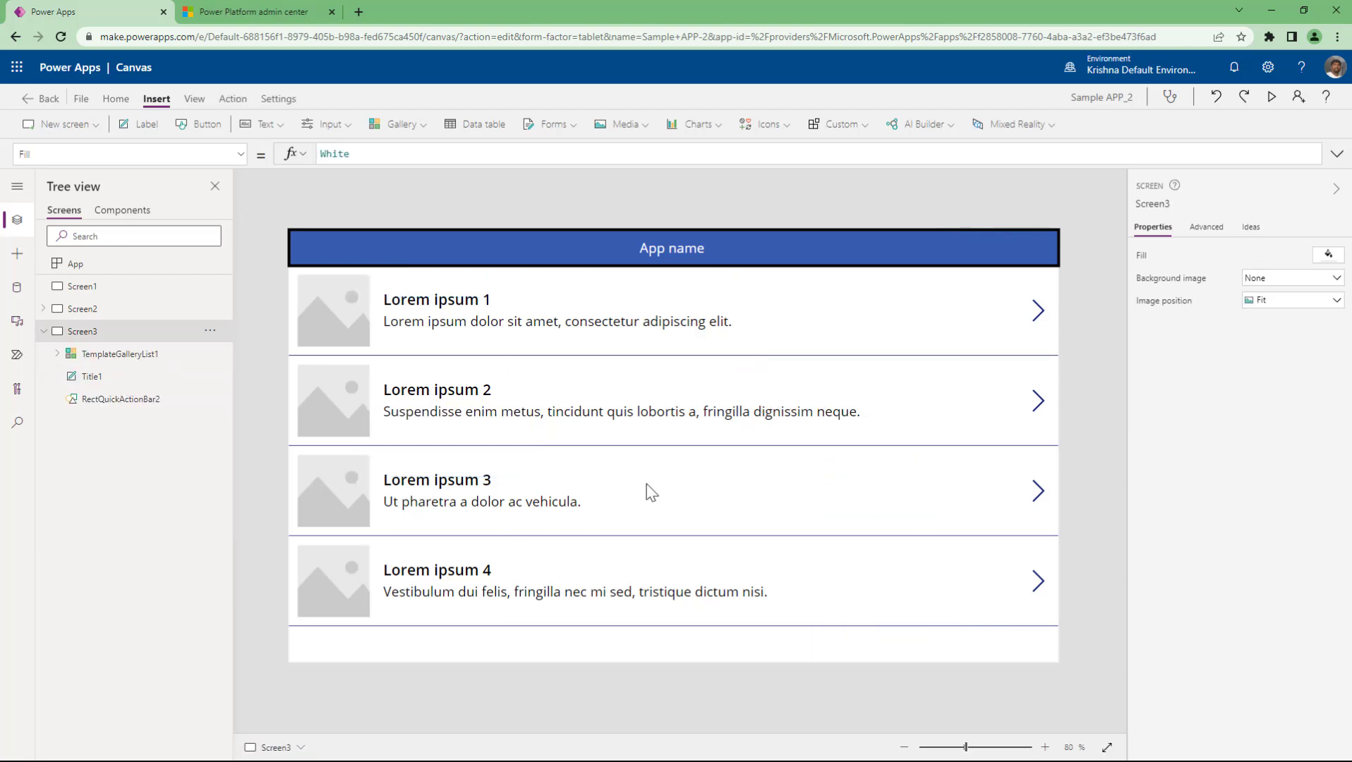
Step: Insert a data table on Screen3 and move it over the gallery to about X 400, Y 148
left_click(707, 619)
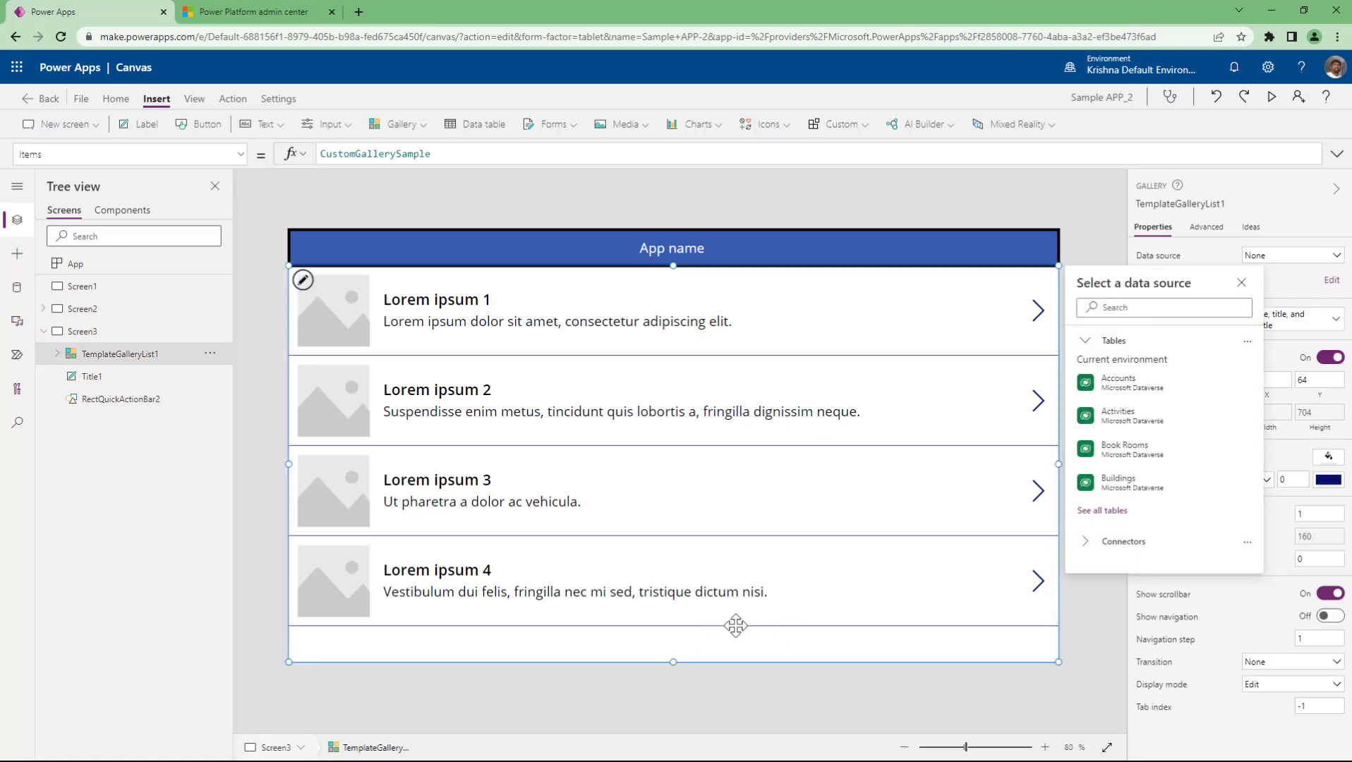
left_click(535, 191)
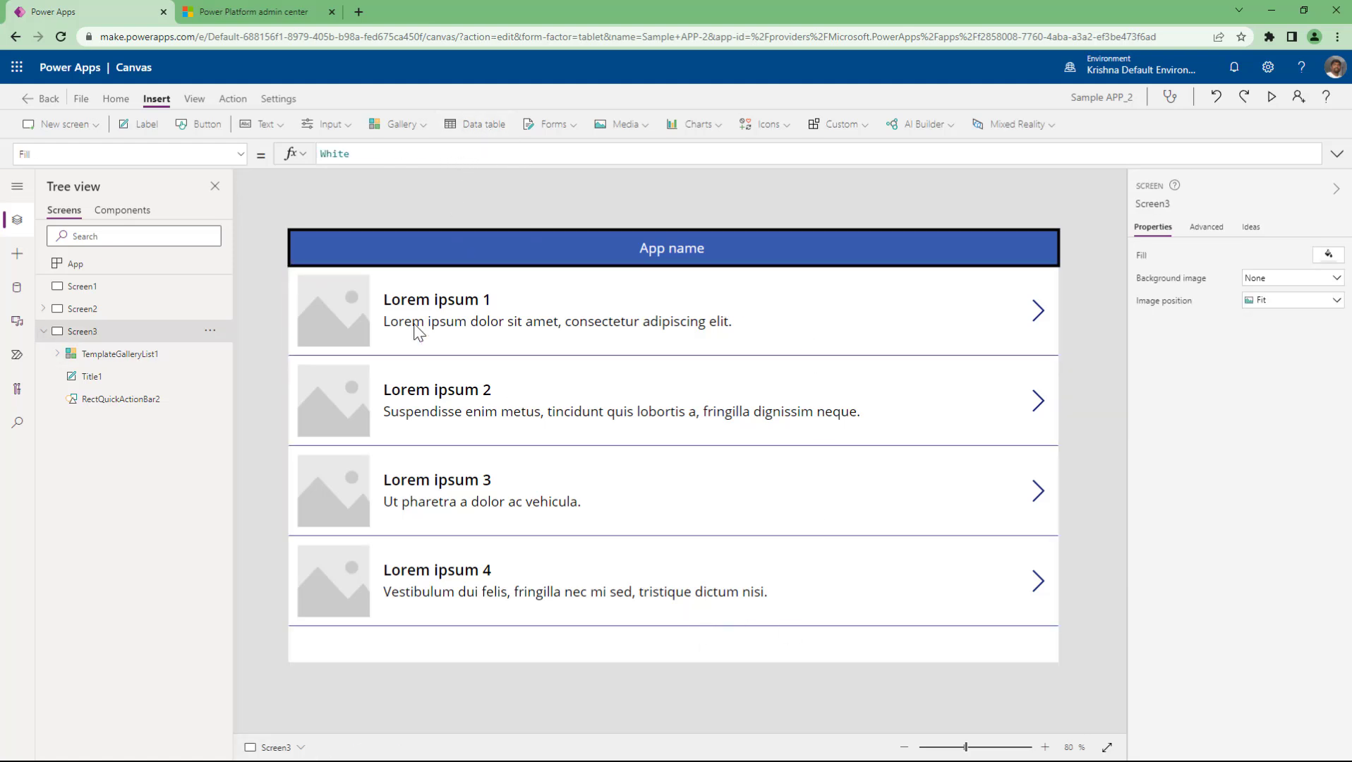
left_click(469, 127)
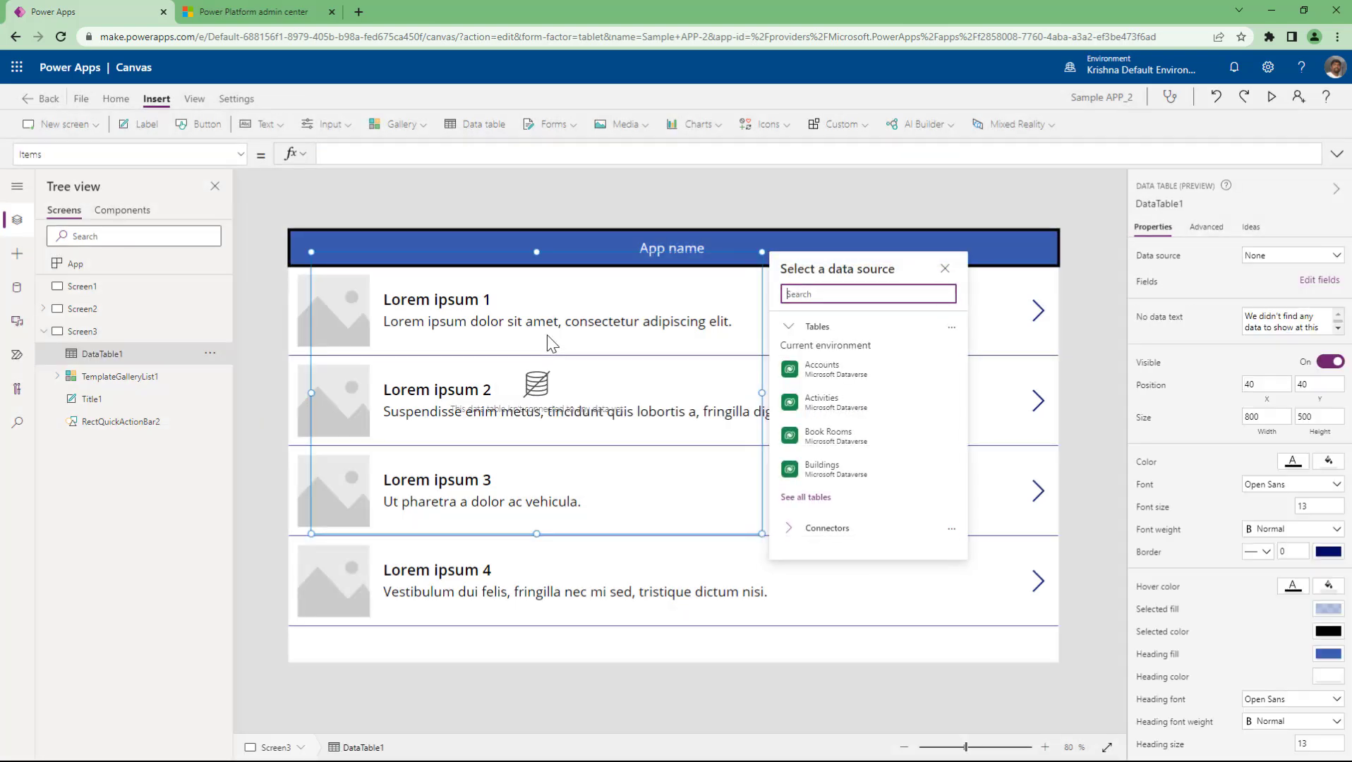
mouse_move(836, 375)
left_click_drag(582, 249, 785, 311)
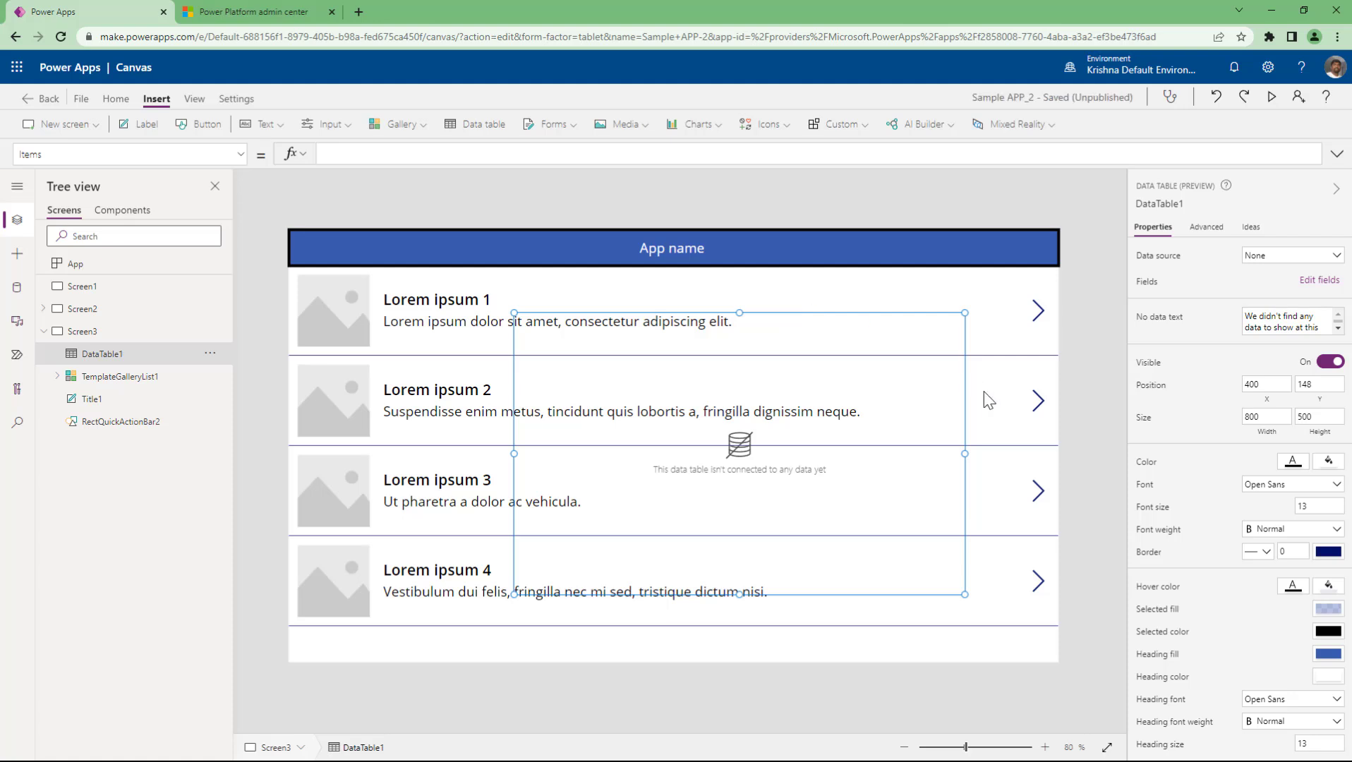
Step: Set the data table's data source to Accounts and select its Address 1: City column
left_click(1284, 260)
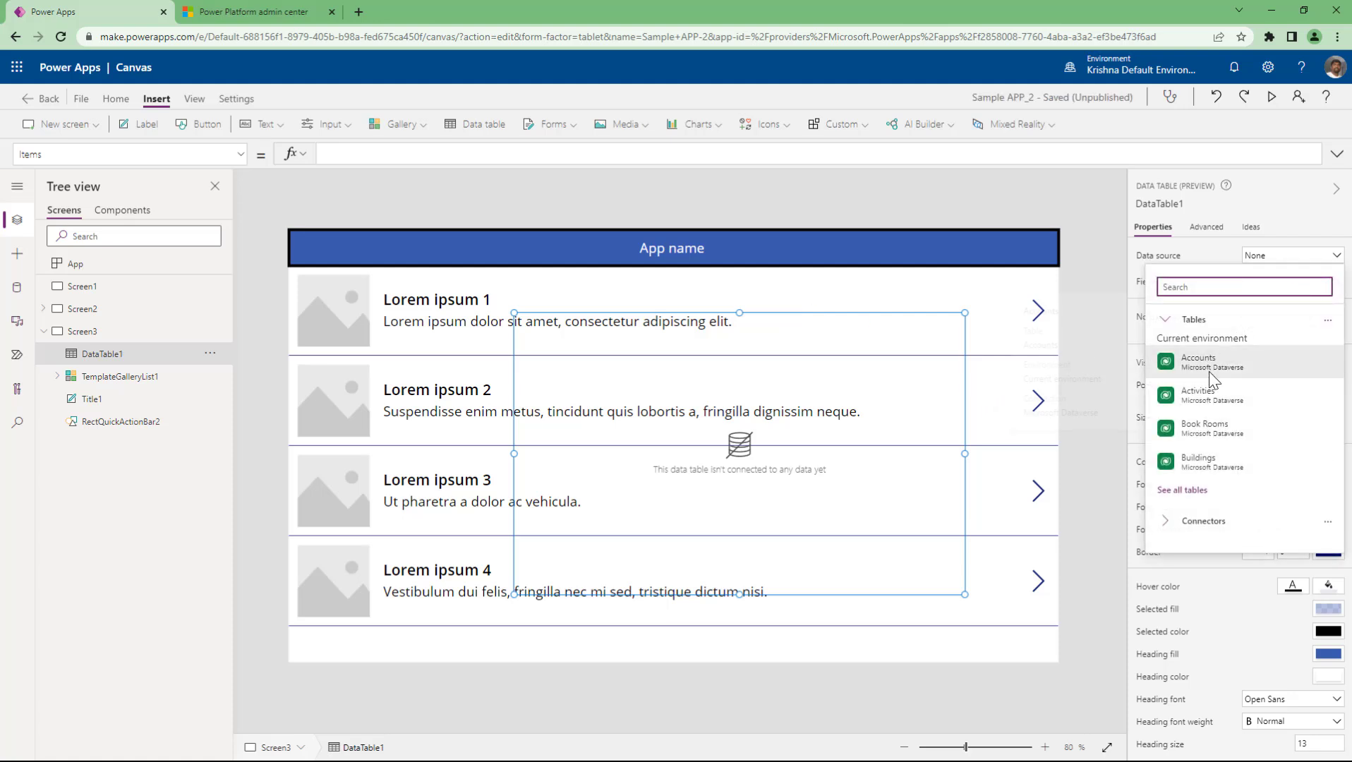
key("Escape")
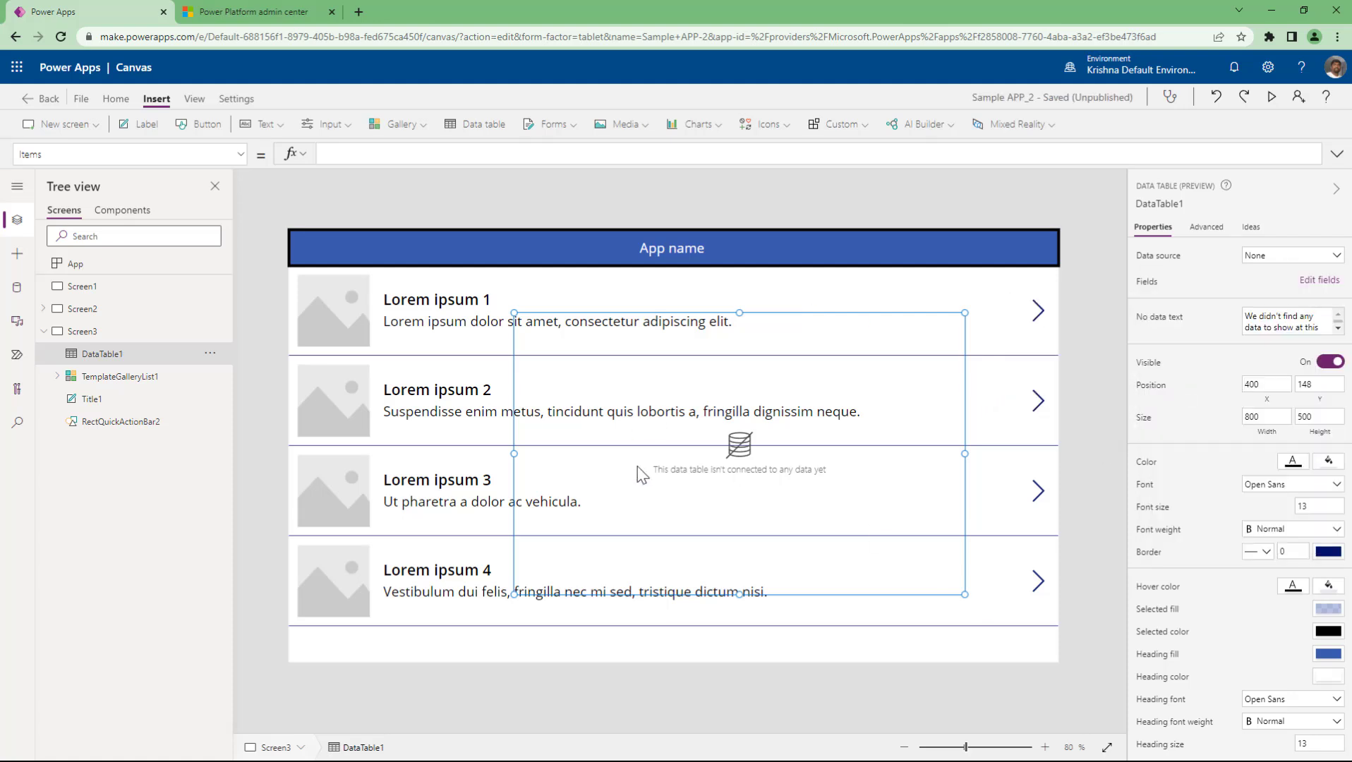
left_click(1262, 265)
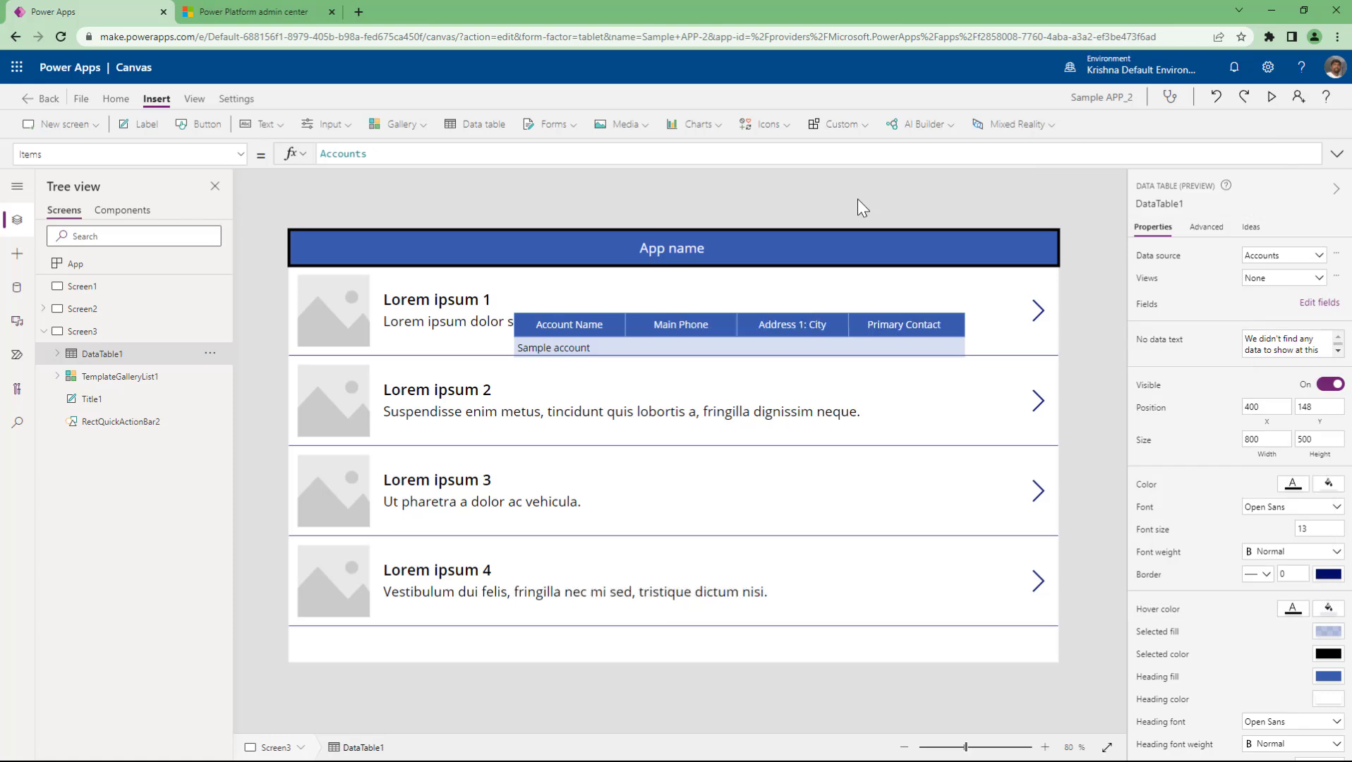
left_click(789, 450)
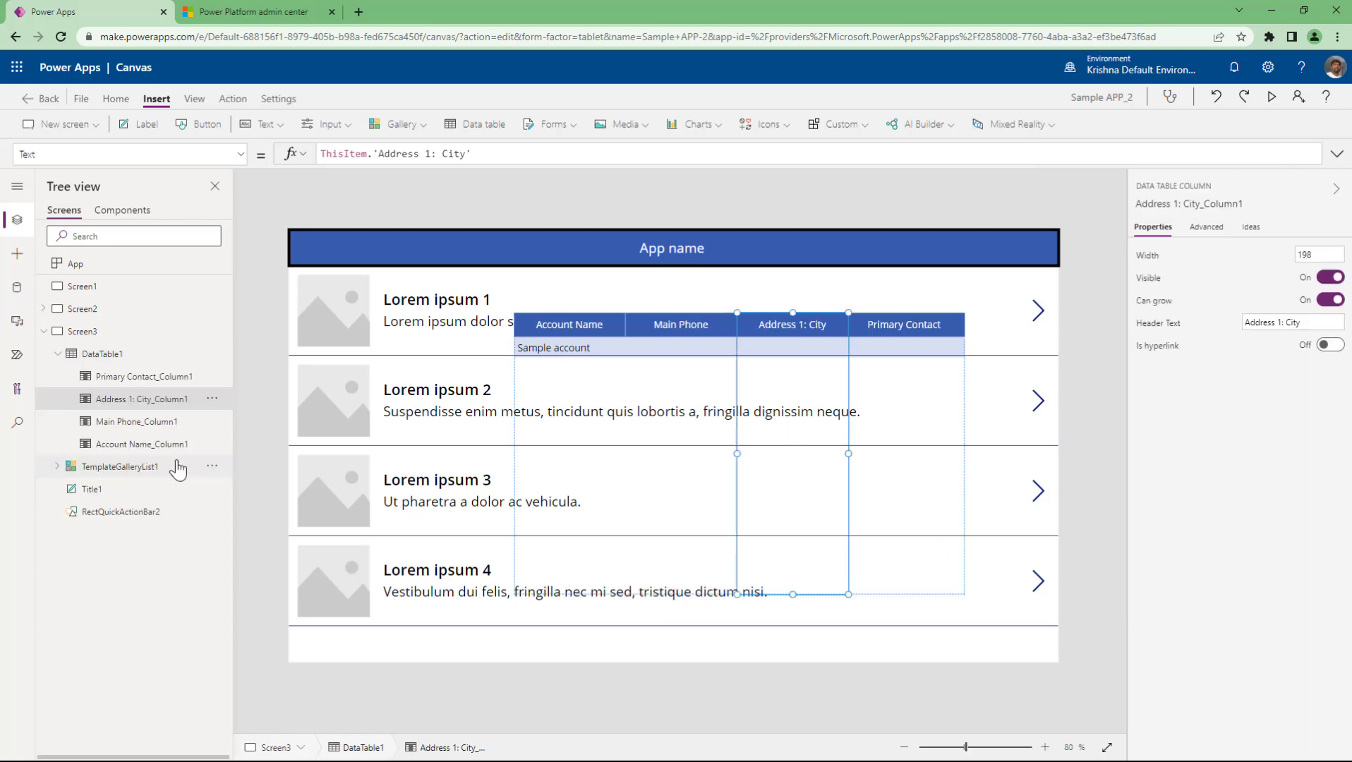
Step: Extend the data table's left edge to about X 80, making it about 1118 wide, and fill it with white
left_click(130, 356)
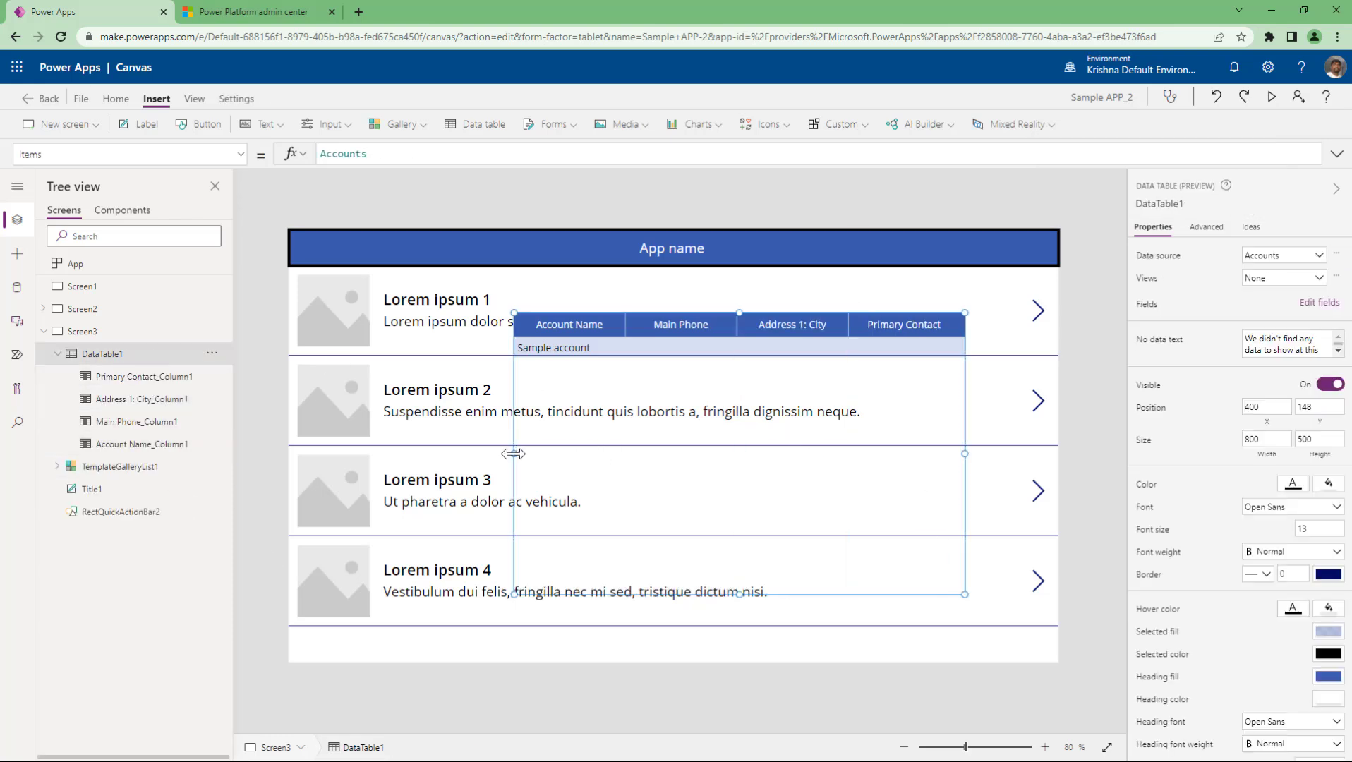
left_click_drag(513, 454, 334, 454)
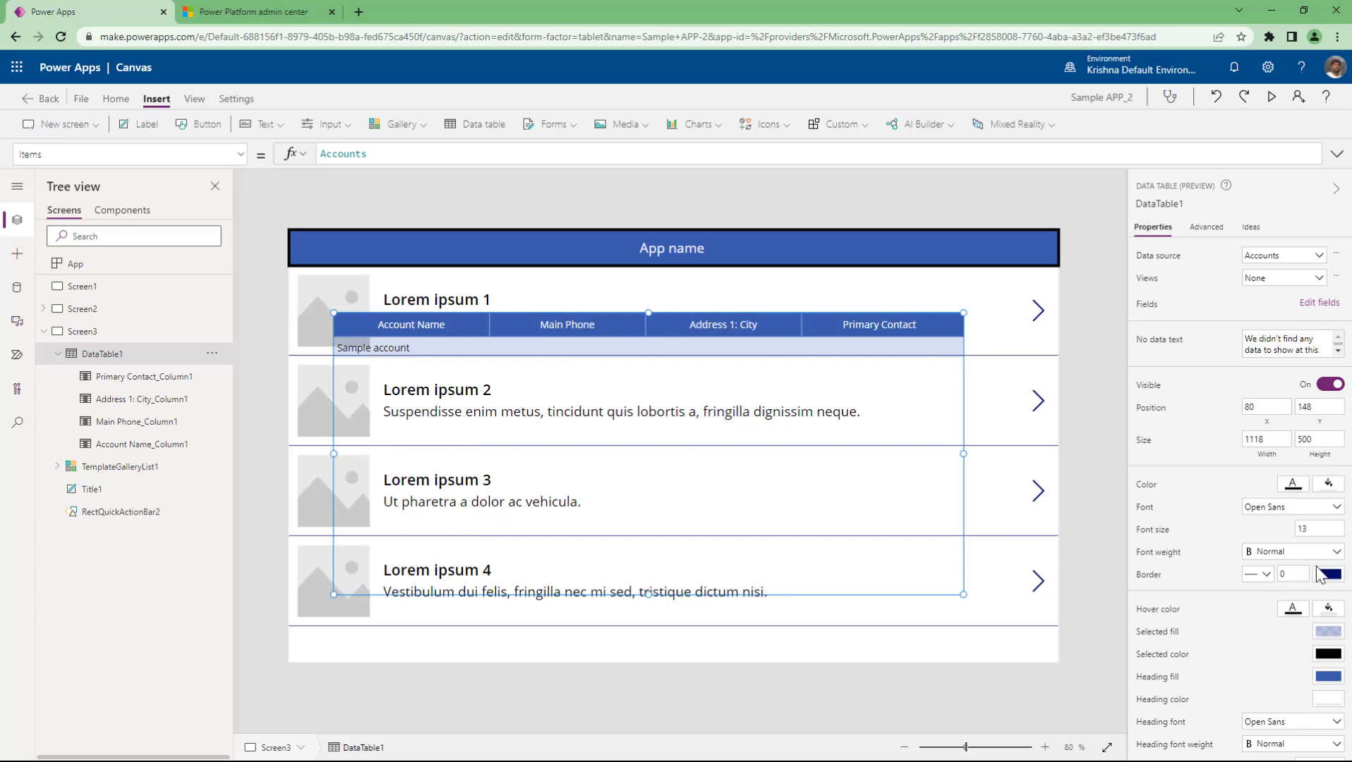
left_click(1329, 484)
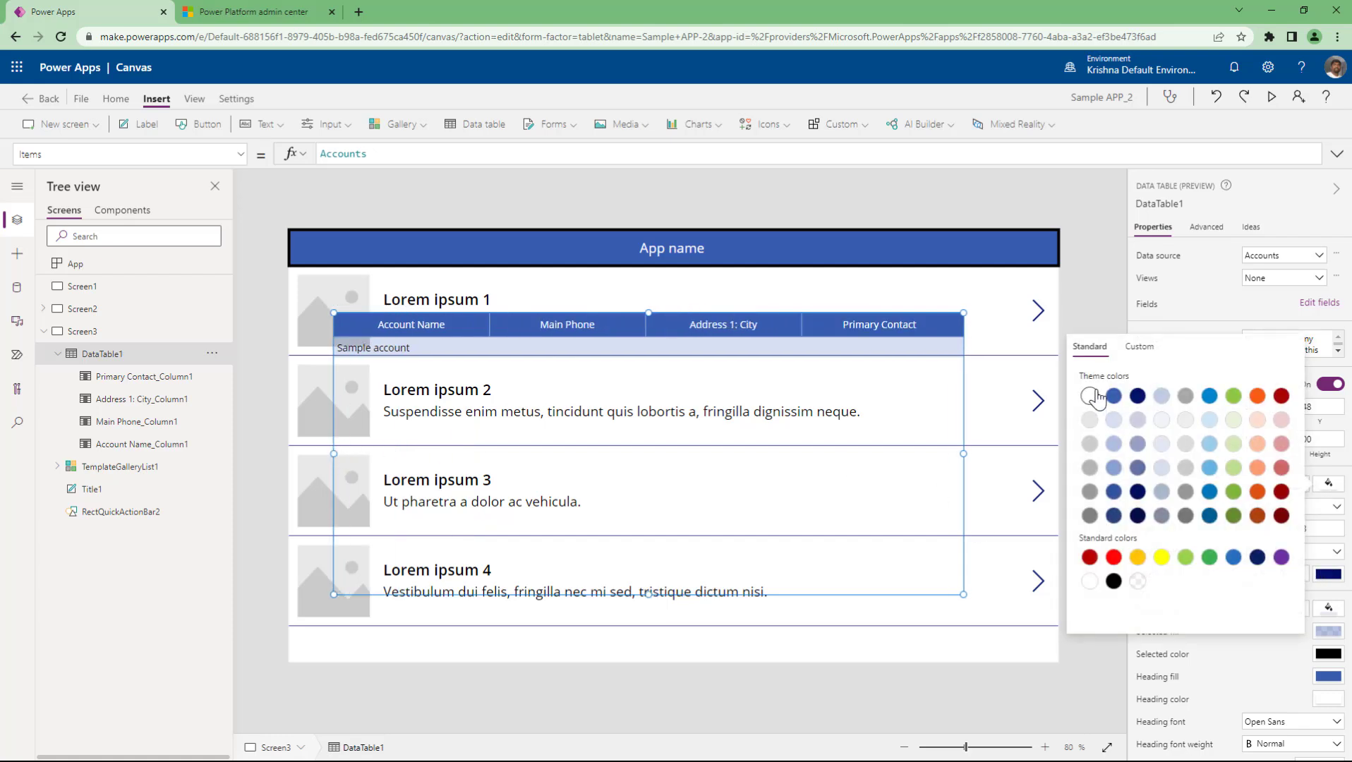
left_click(1092, 397)
left_click(1094, 272)
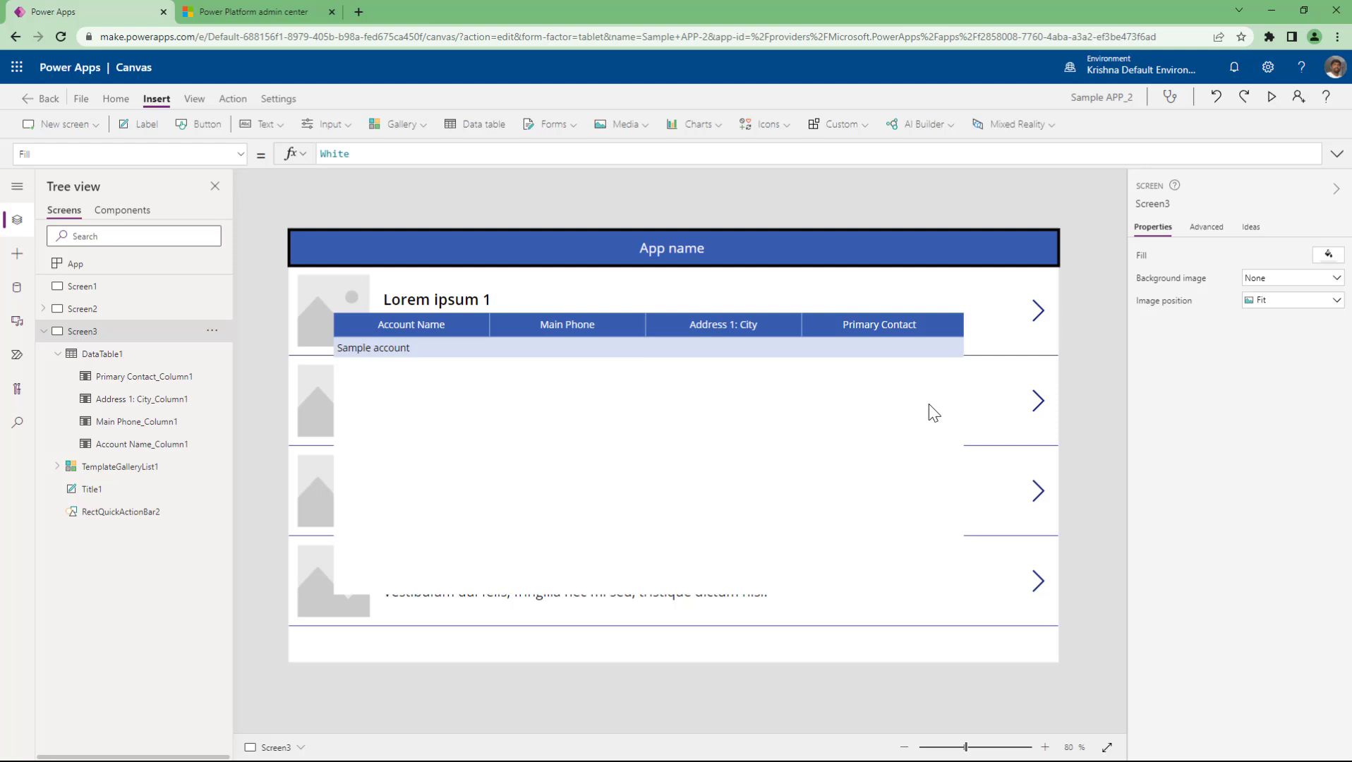
left_click(715, 490)
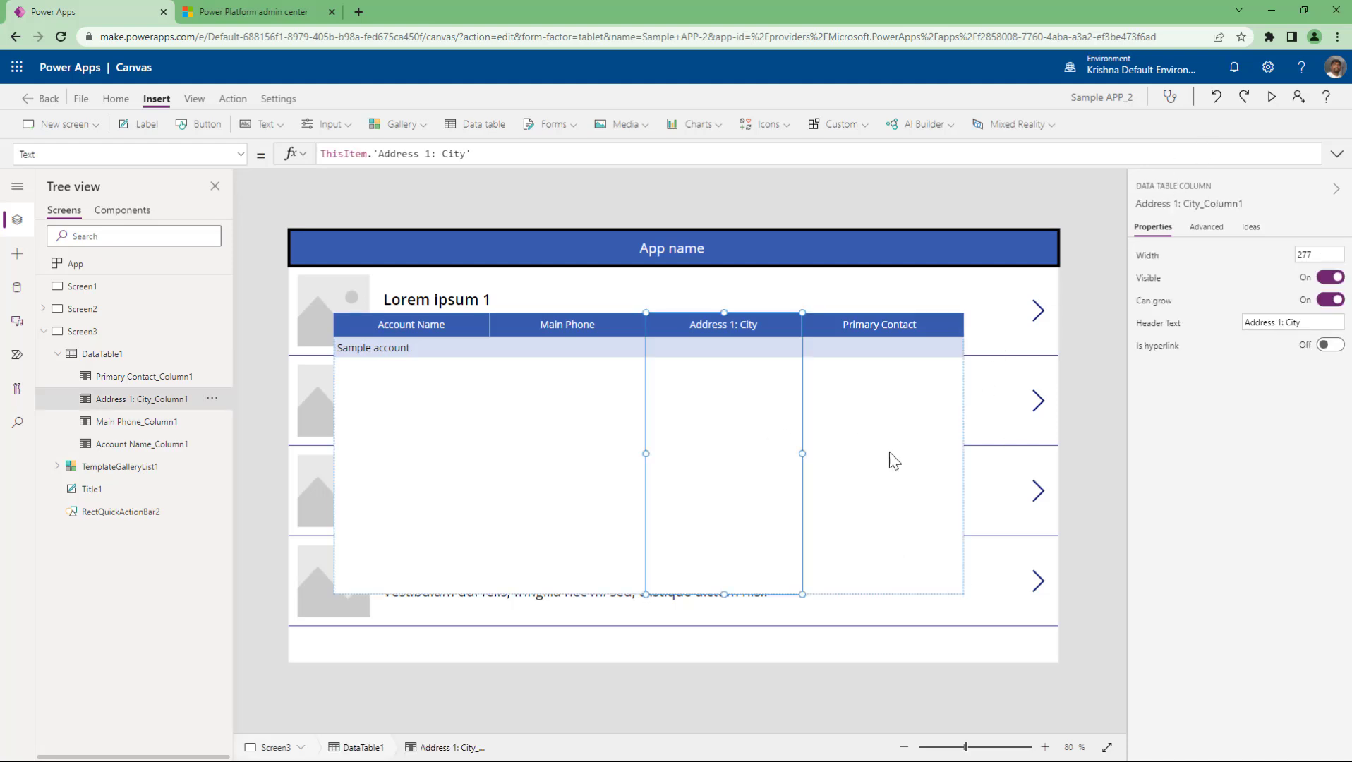
Step: Delete the data table from Screen3
left_click(108, 355)
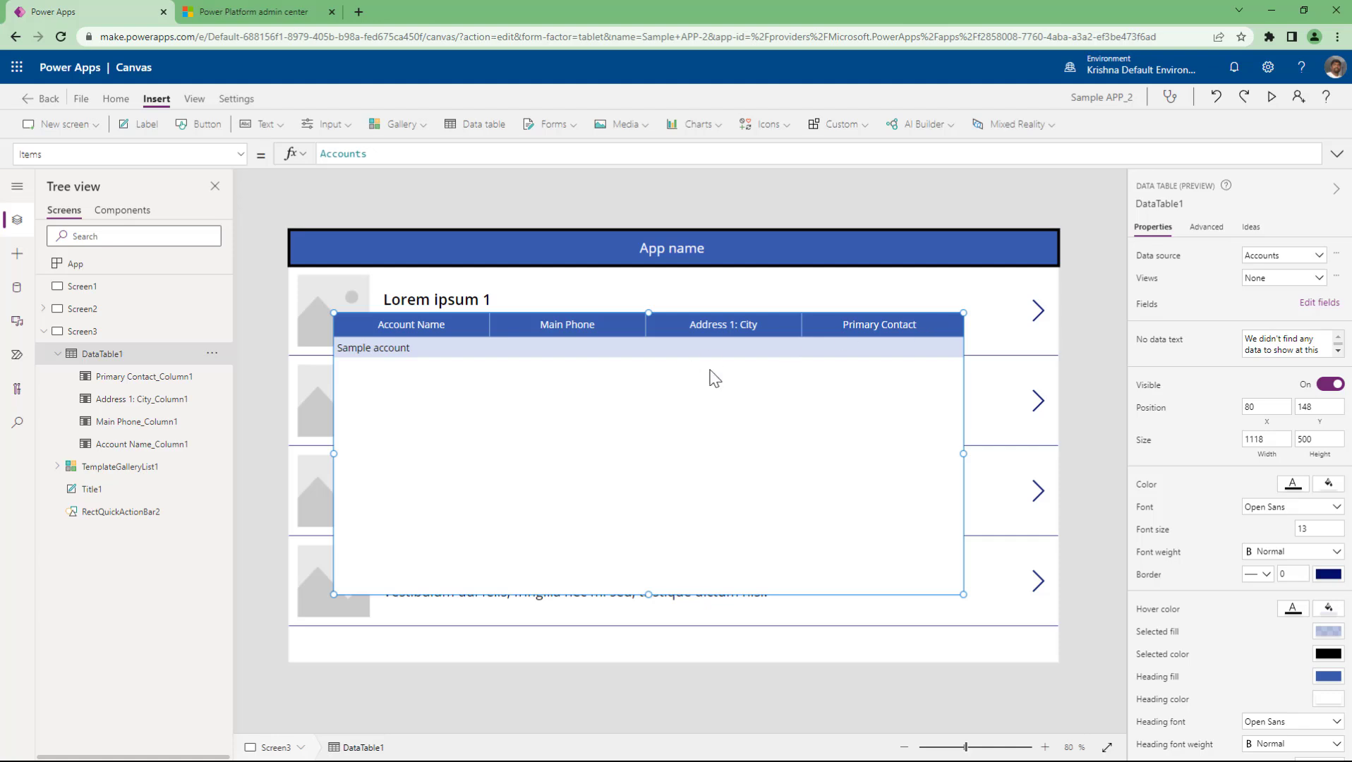
mouse_move(963, 452)
left_mouse_down()
mouse_move(698, 454)
mouse_move(964, 454)
left_mouse_up()
left_click(808, 506)
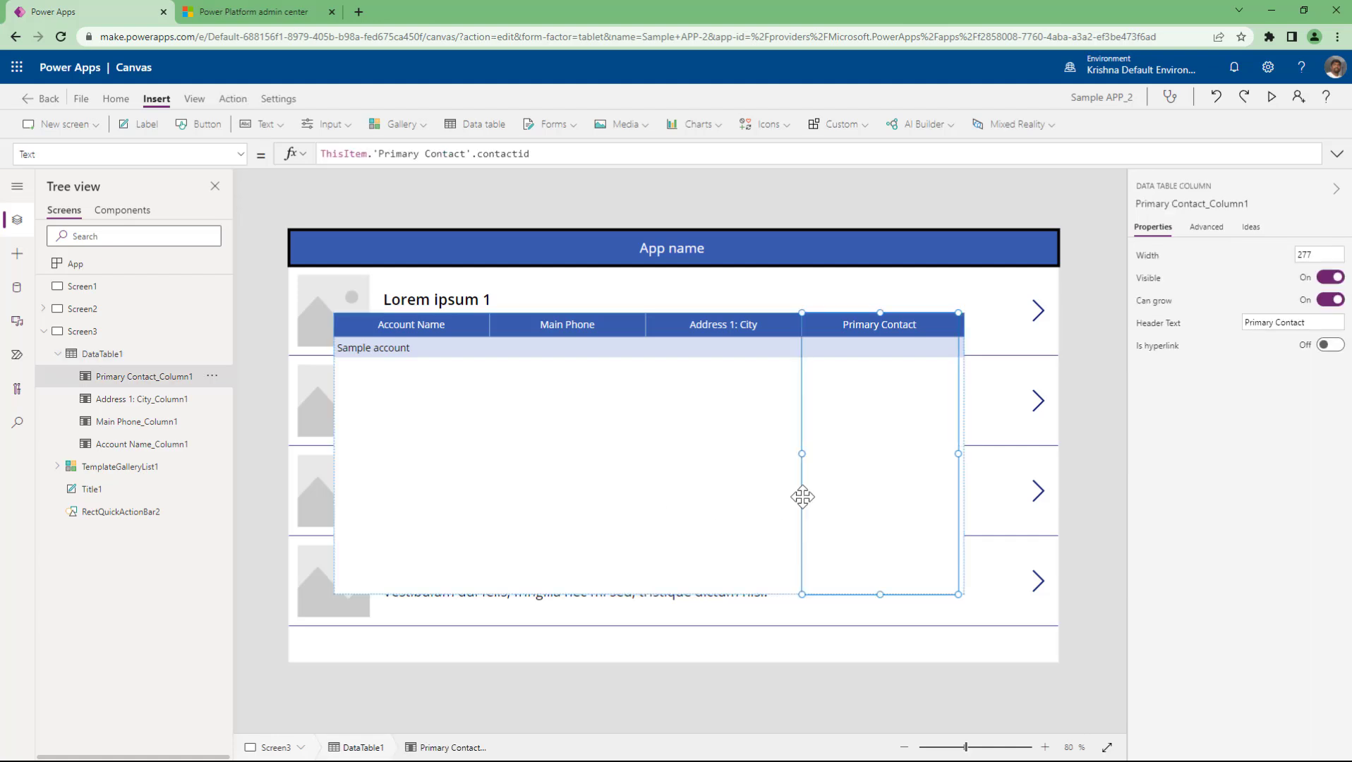
left_click(138, 359)
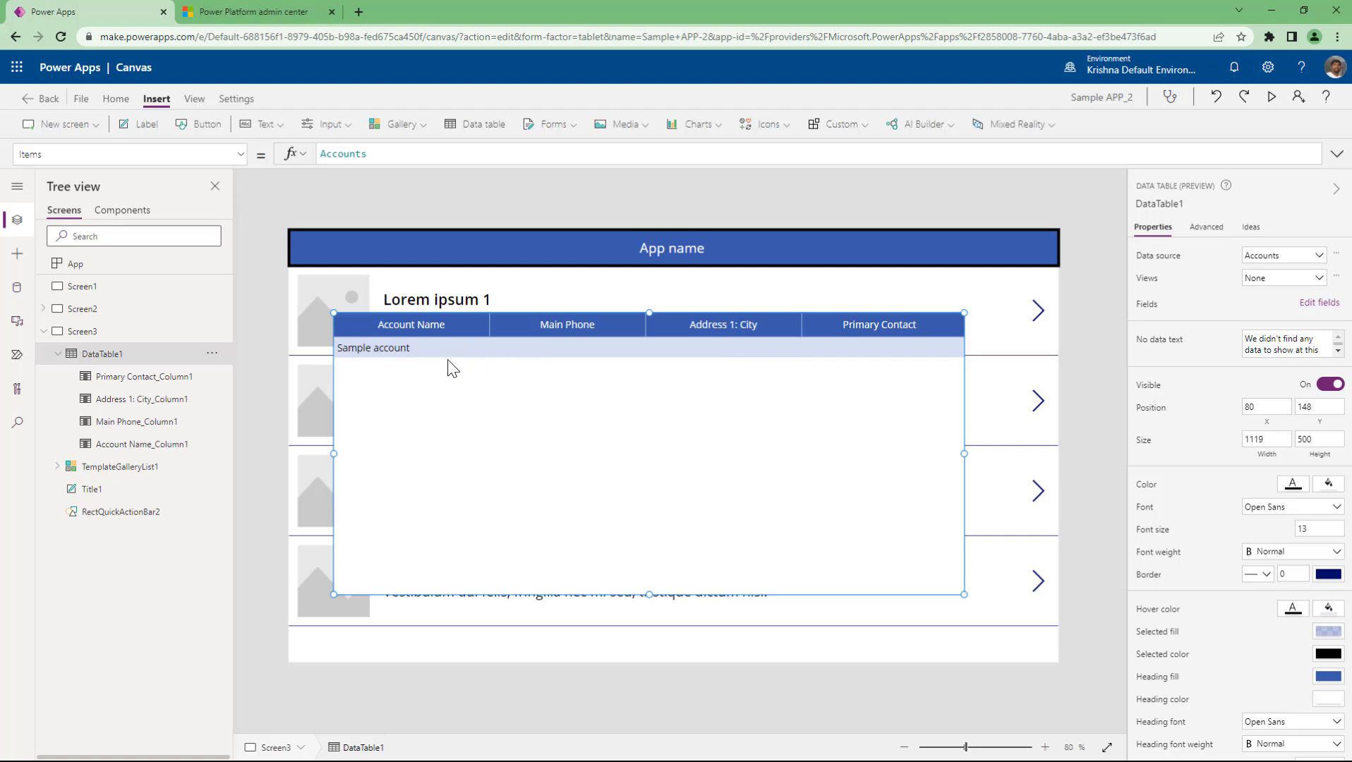
key("Delete")
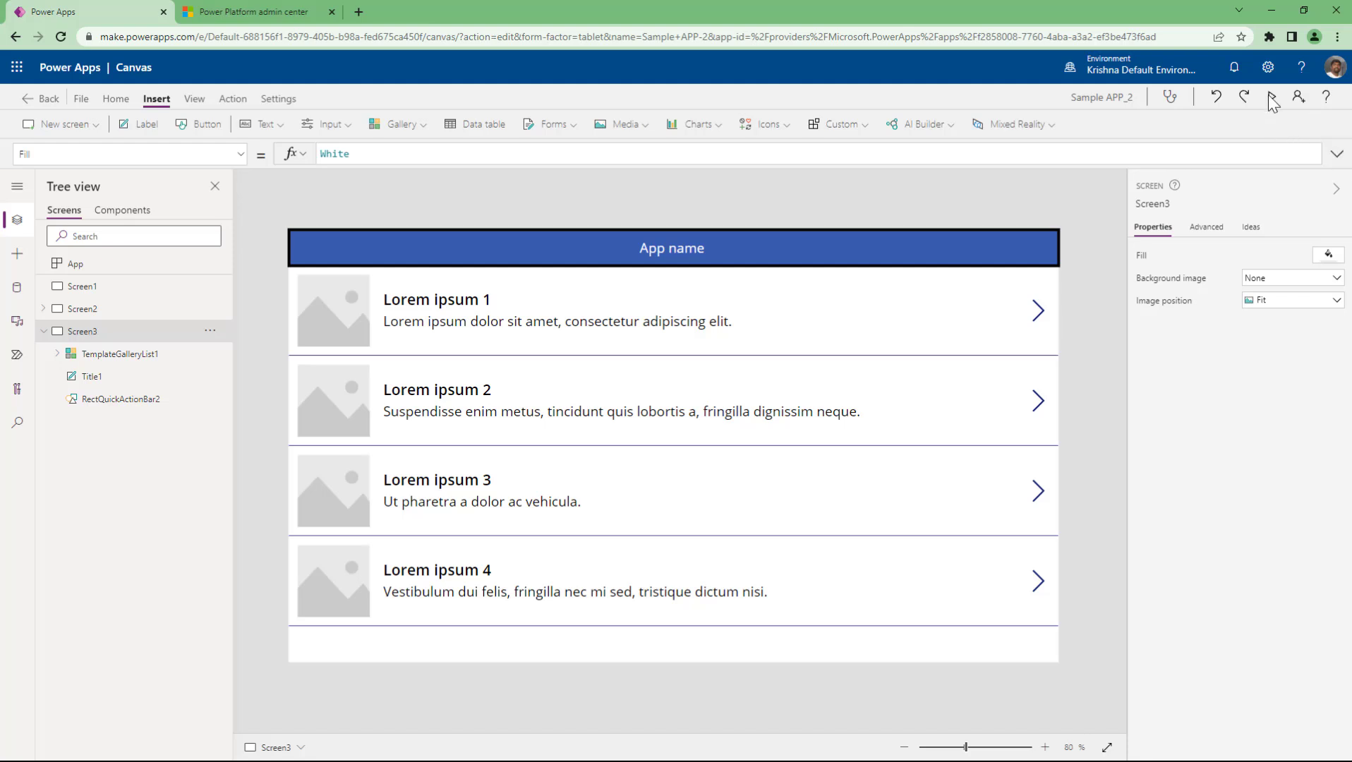
Step: Shrink the browser window to view the overflowed insert options, maximize it again and view the available form types
left_click(1311, 9)
left_click_drag(1201, 70, 317, 49)
left_click_drag(608, 236, 1180, 505)
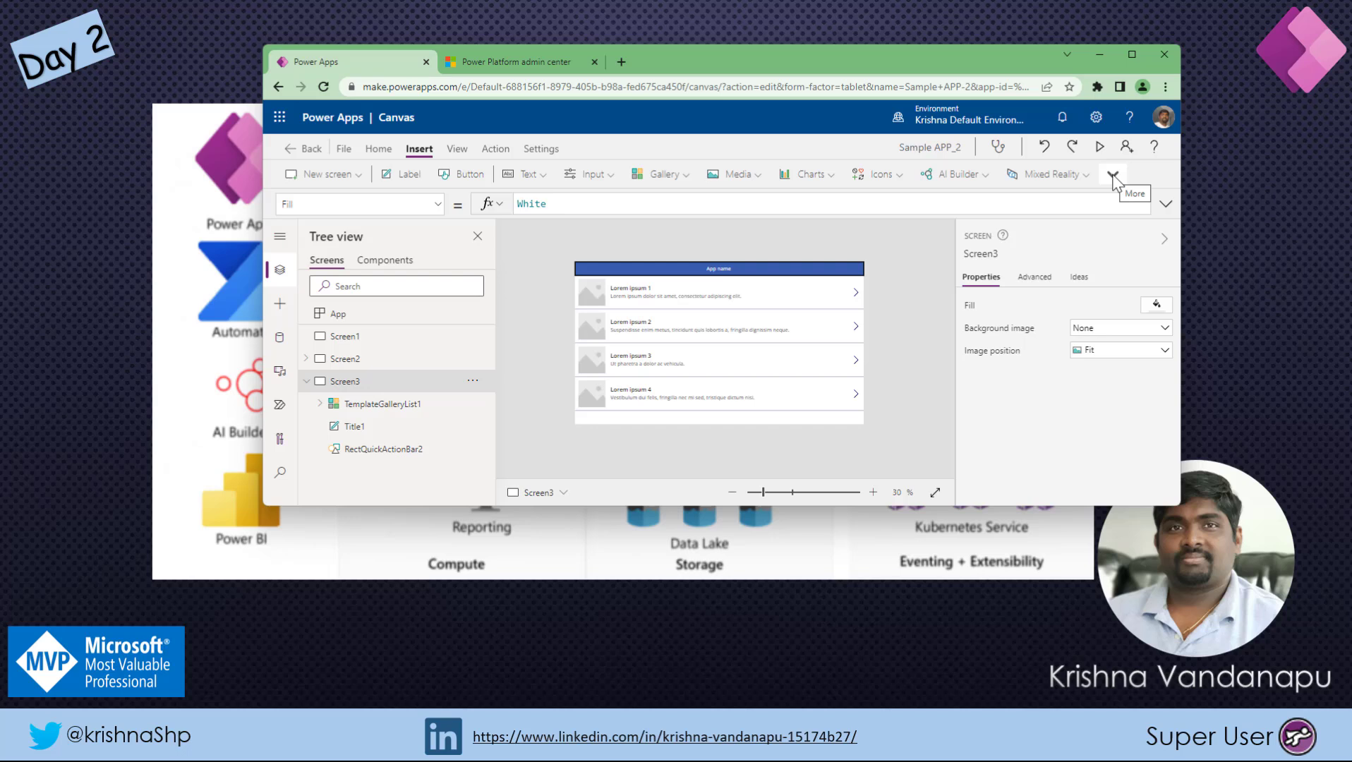
left_click(1112, 176)
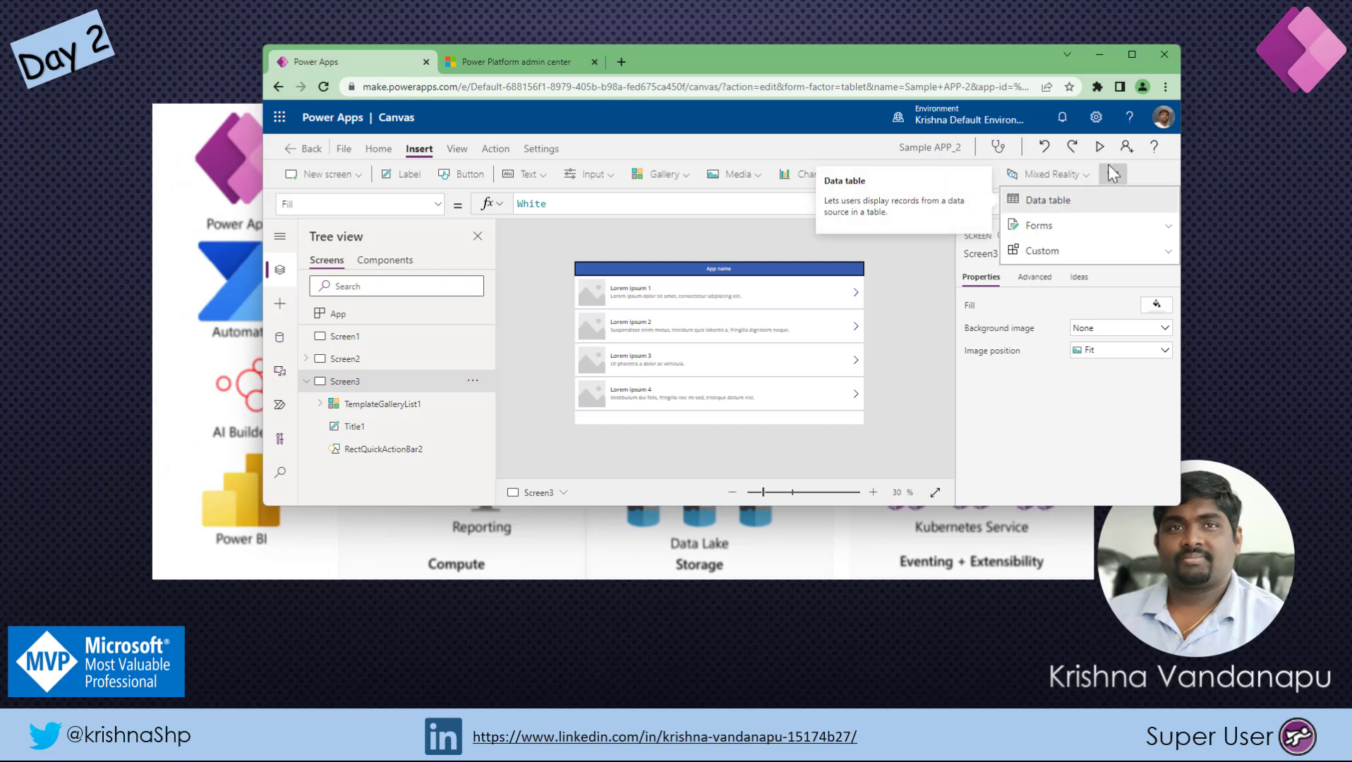
left_click(1132, 54)
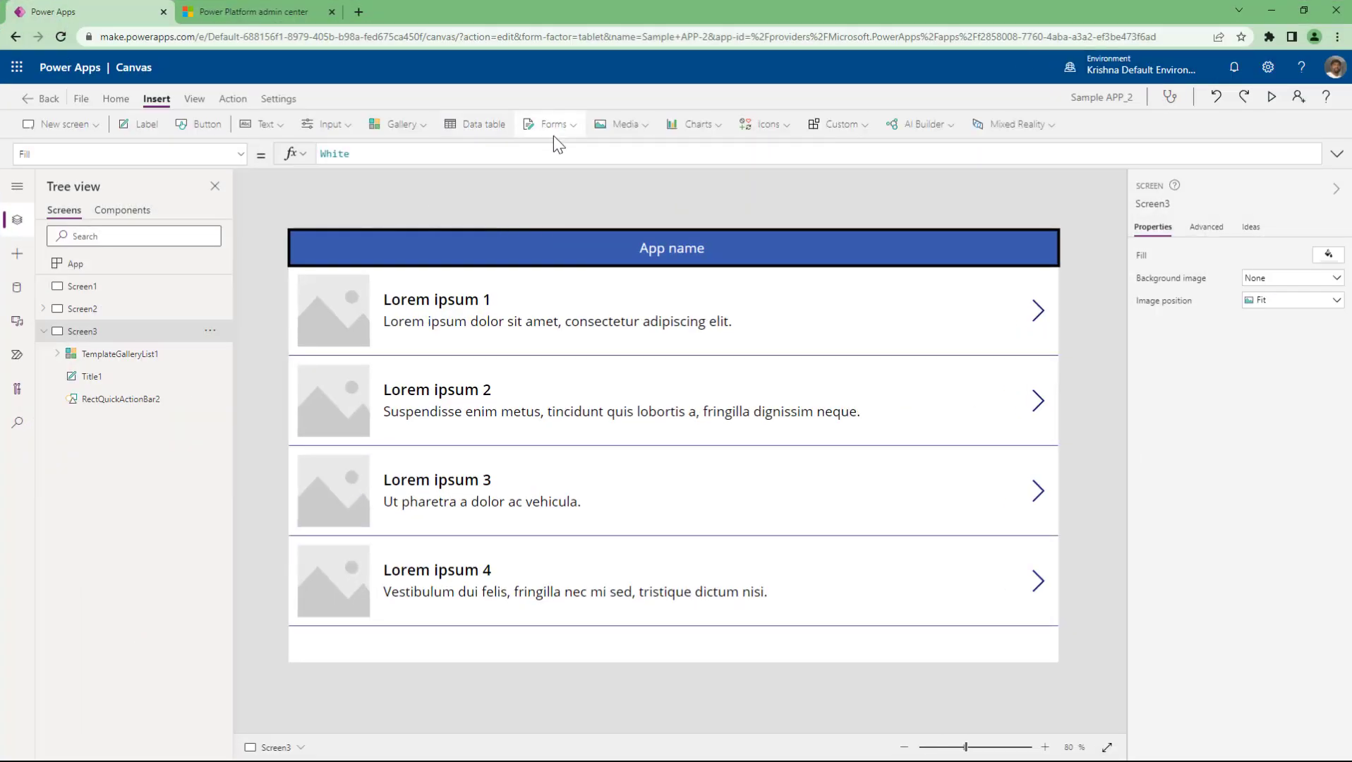
left_click(558, 128)
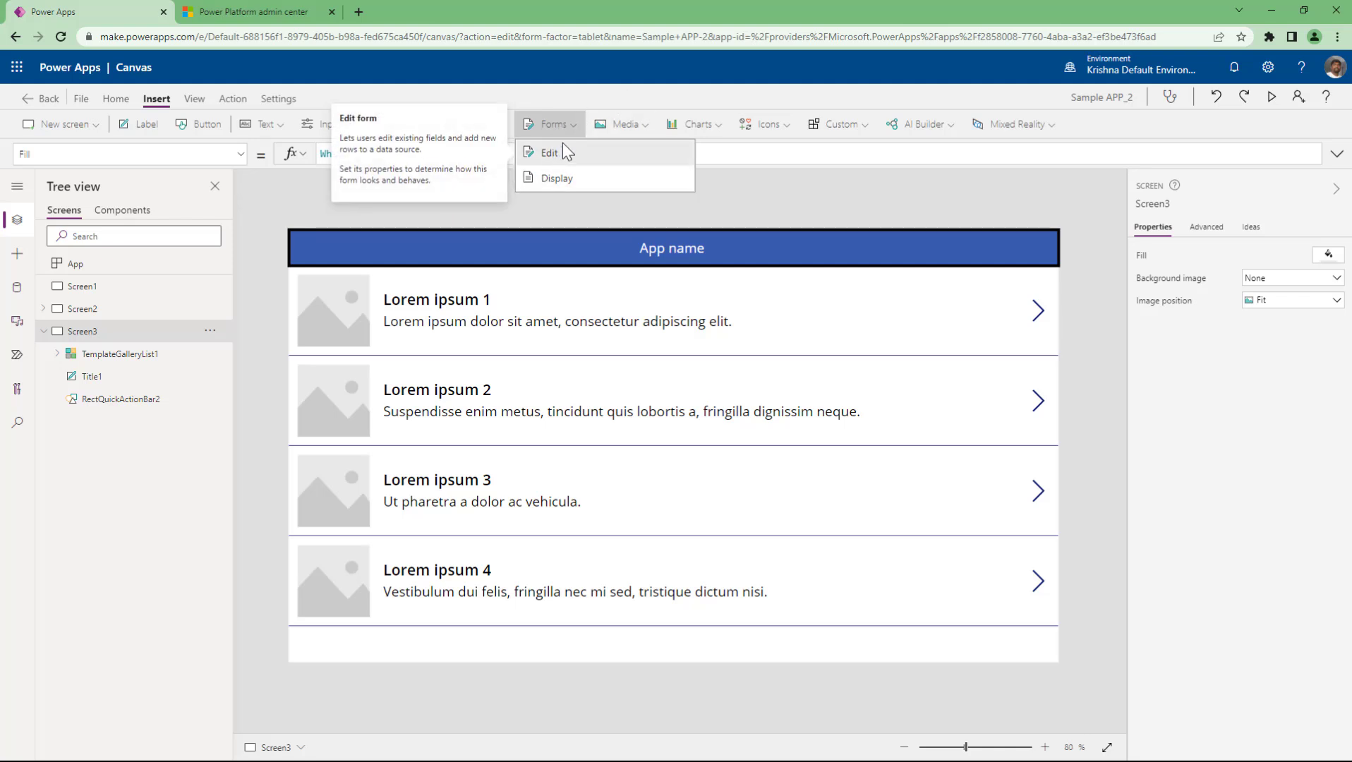
left_click(650, 86)
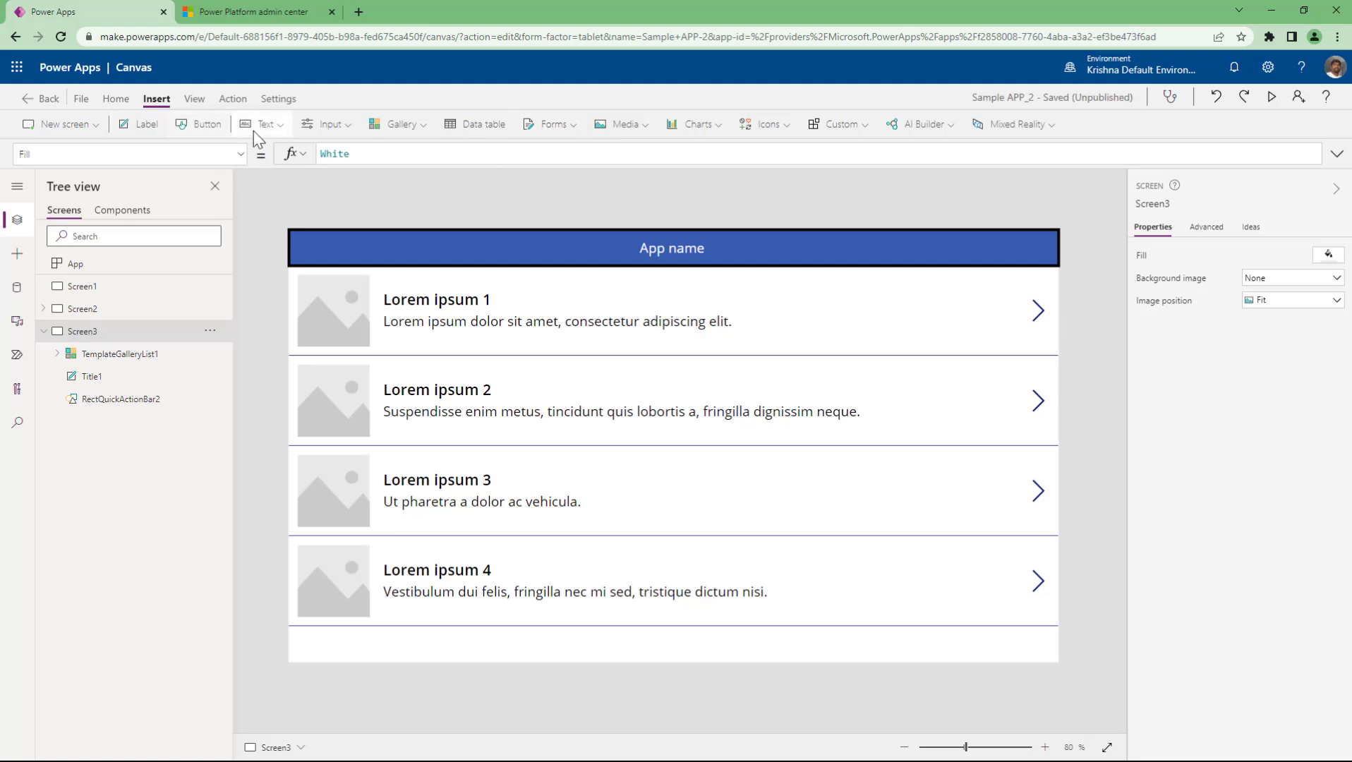
Step: Insert an image on Screen3 and enlarge it to about 475 by 477
left_click(641, 126)
left_click(627, 153)
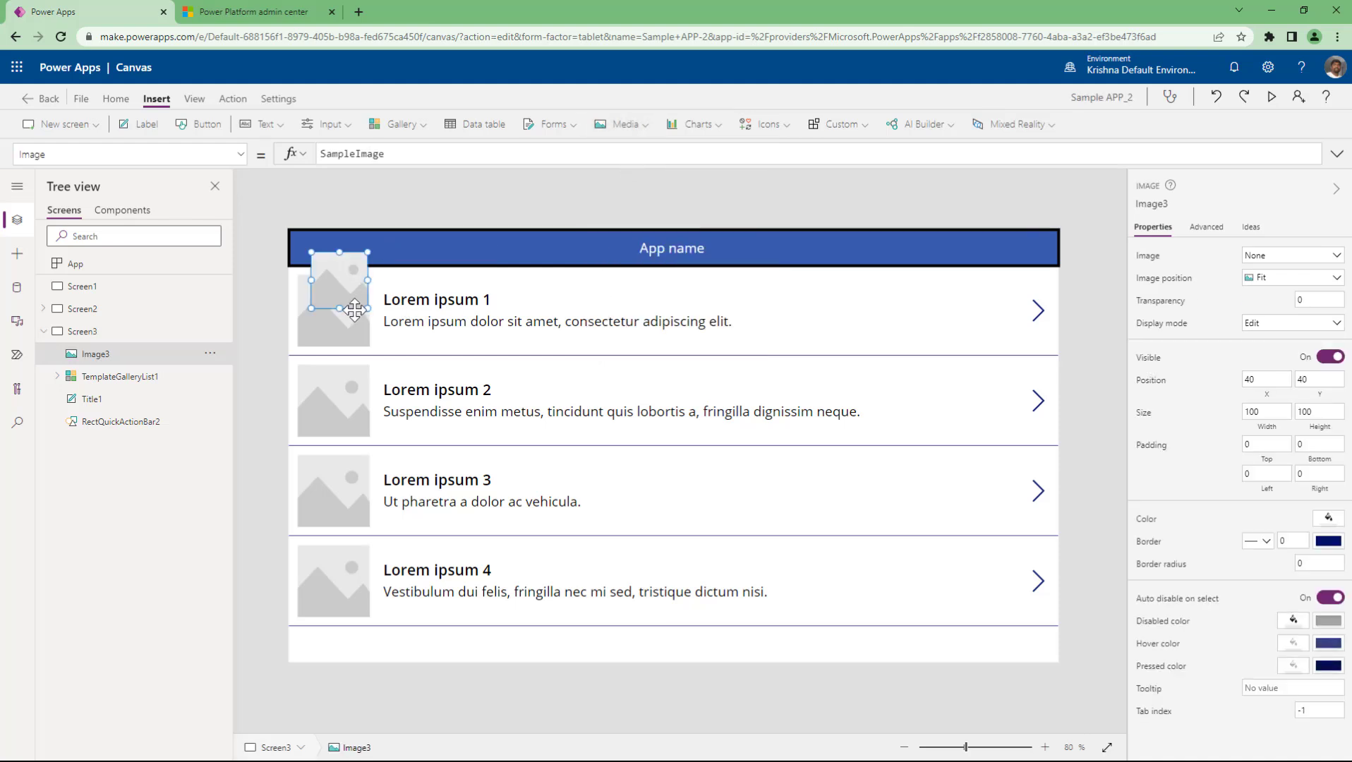
left_click_drag(551, 477, 579, 521)
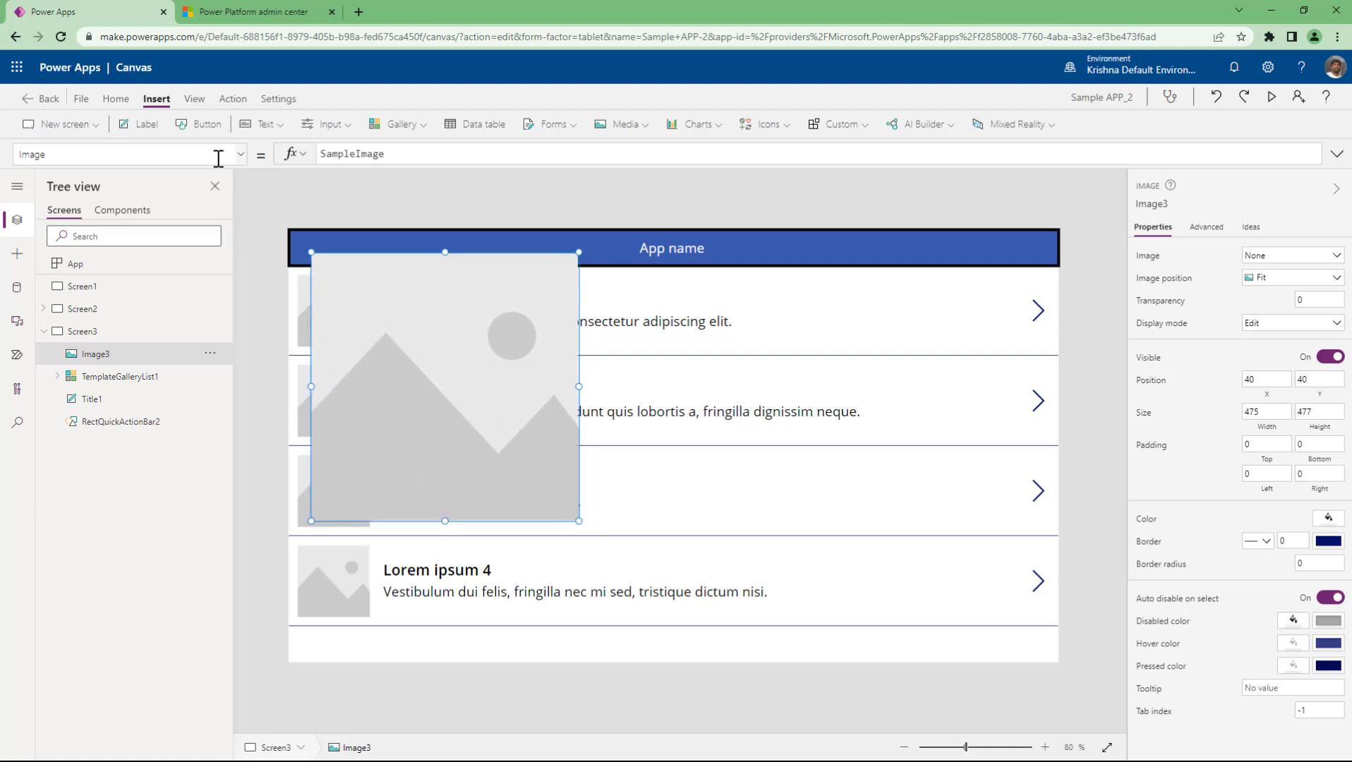
left_click(261, 176)
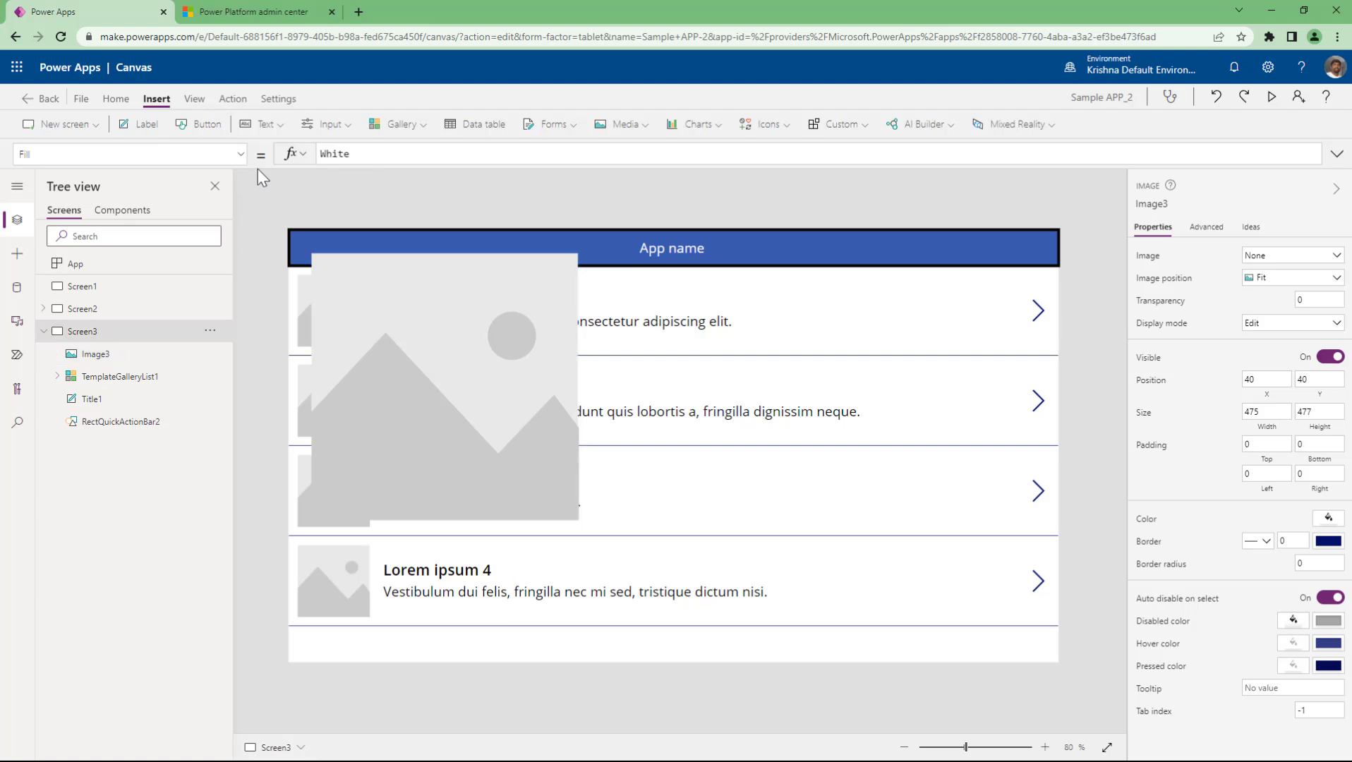
Step: Insert a button on Screen3 at about X 992, Y 144 and enlarge it to about 208 by 147
left_click(202, 127)
left_click_drag(395, 284, 914, 321)
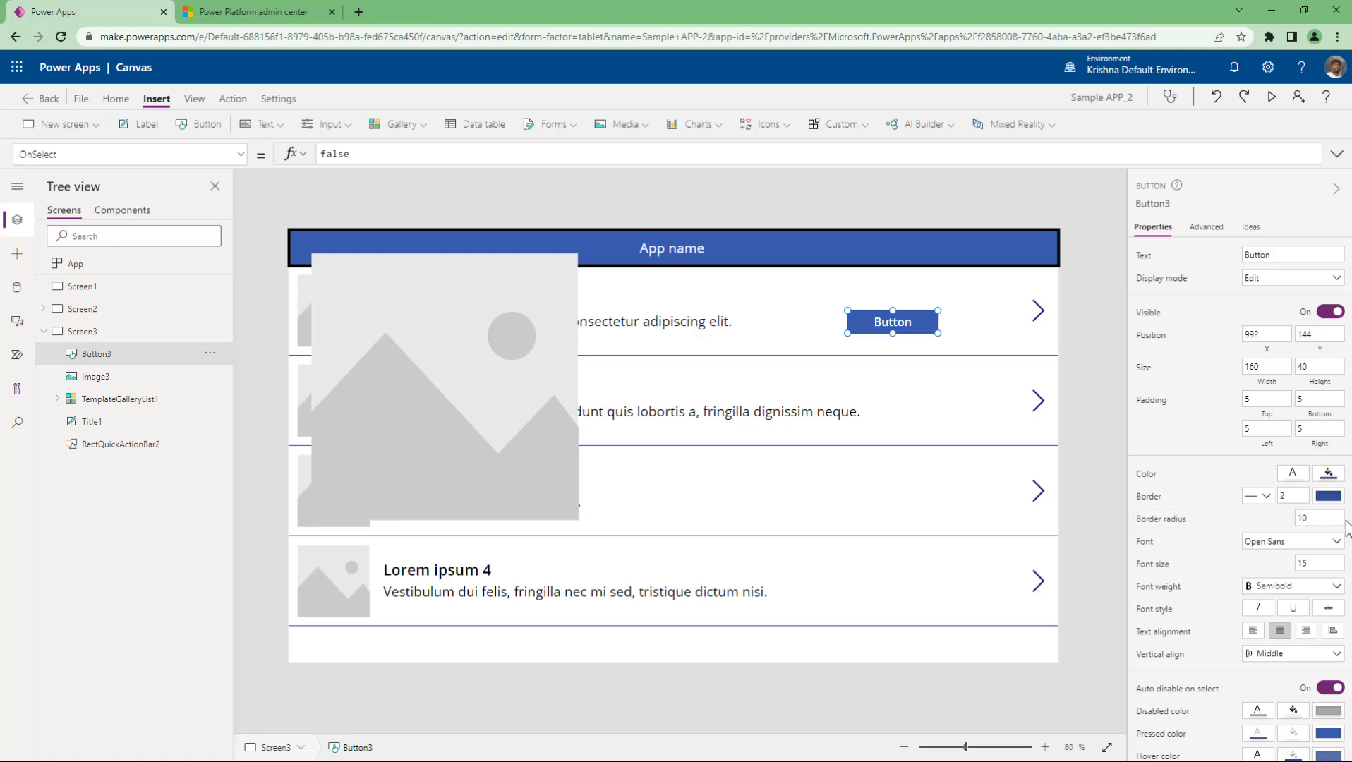
left_click_drag(935, 333, 964, 393)
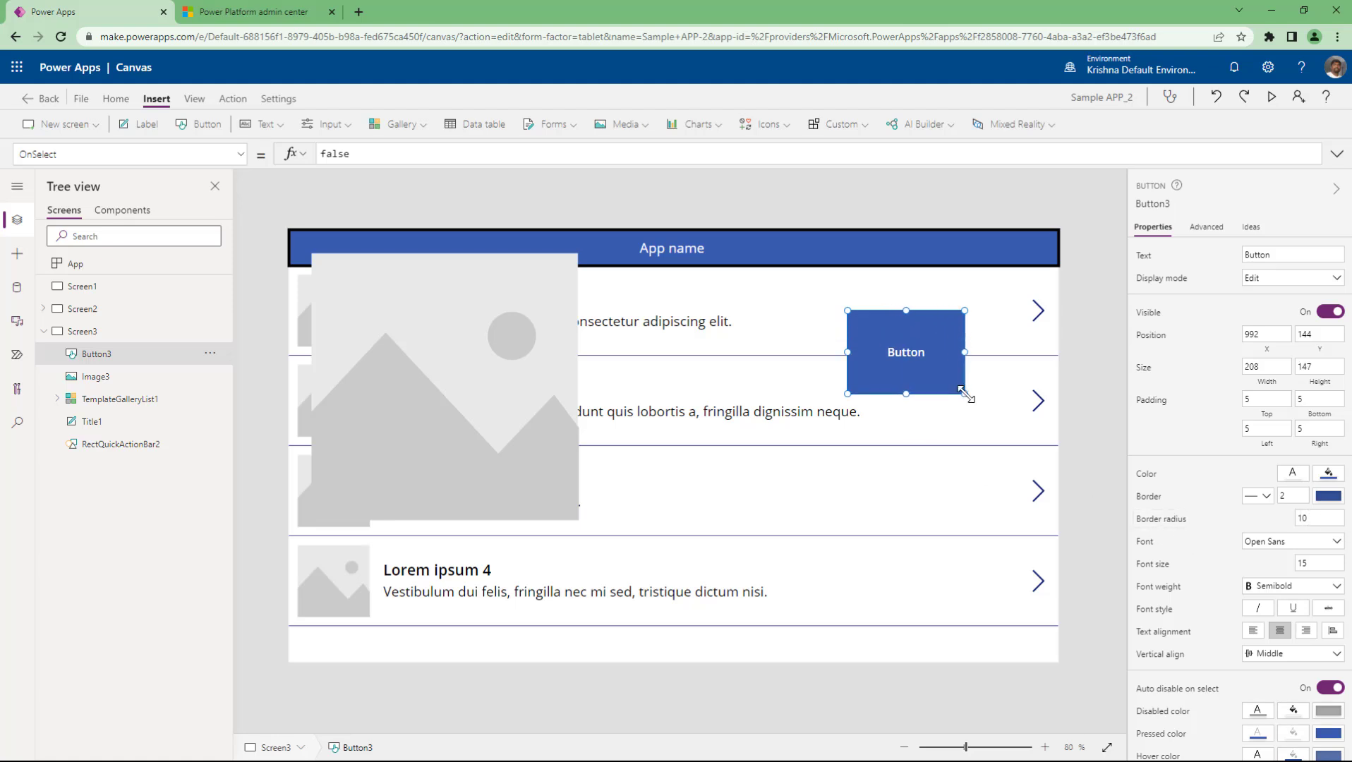
left_click(1094, 424)
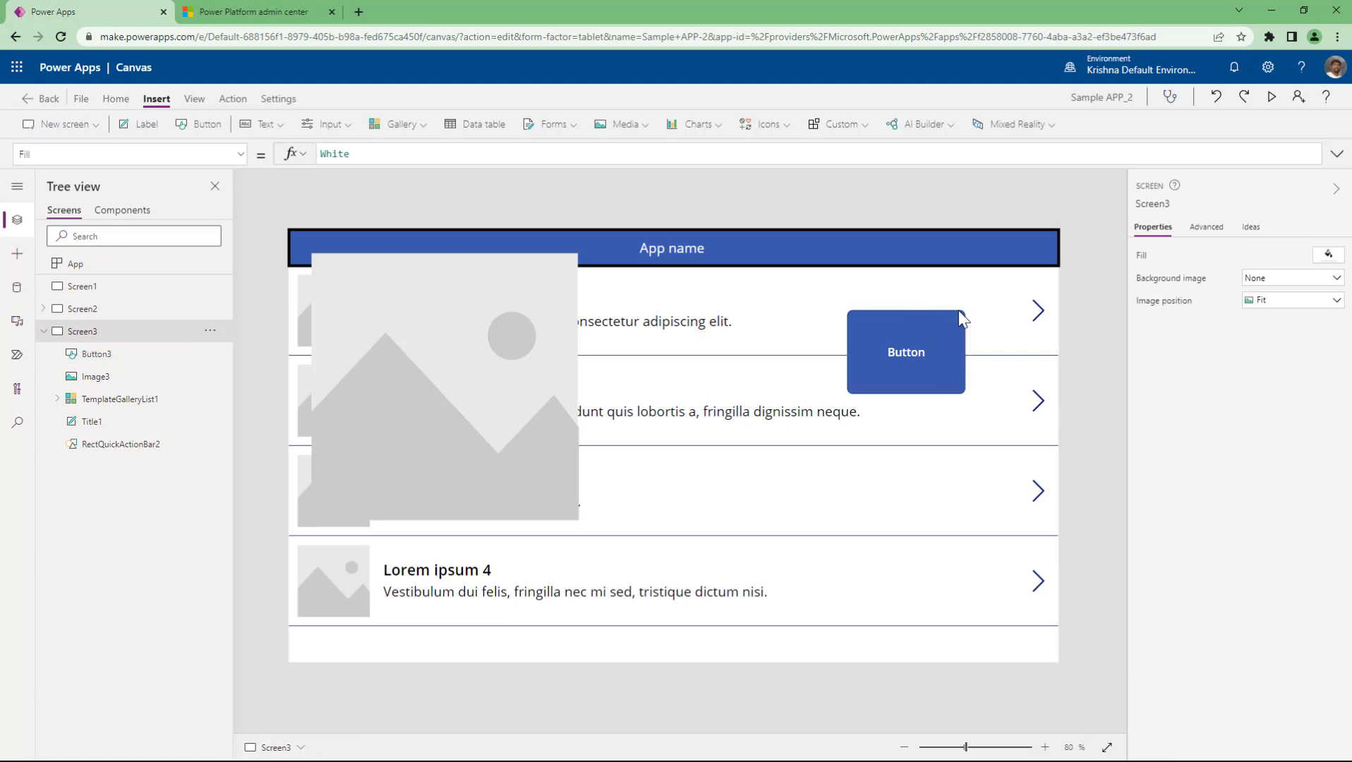
Step: Try border radius values of 50 and 0 on the button
left_click(854, 318)
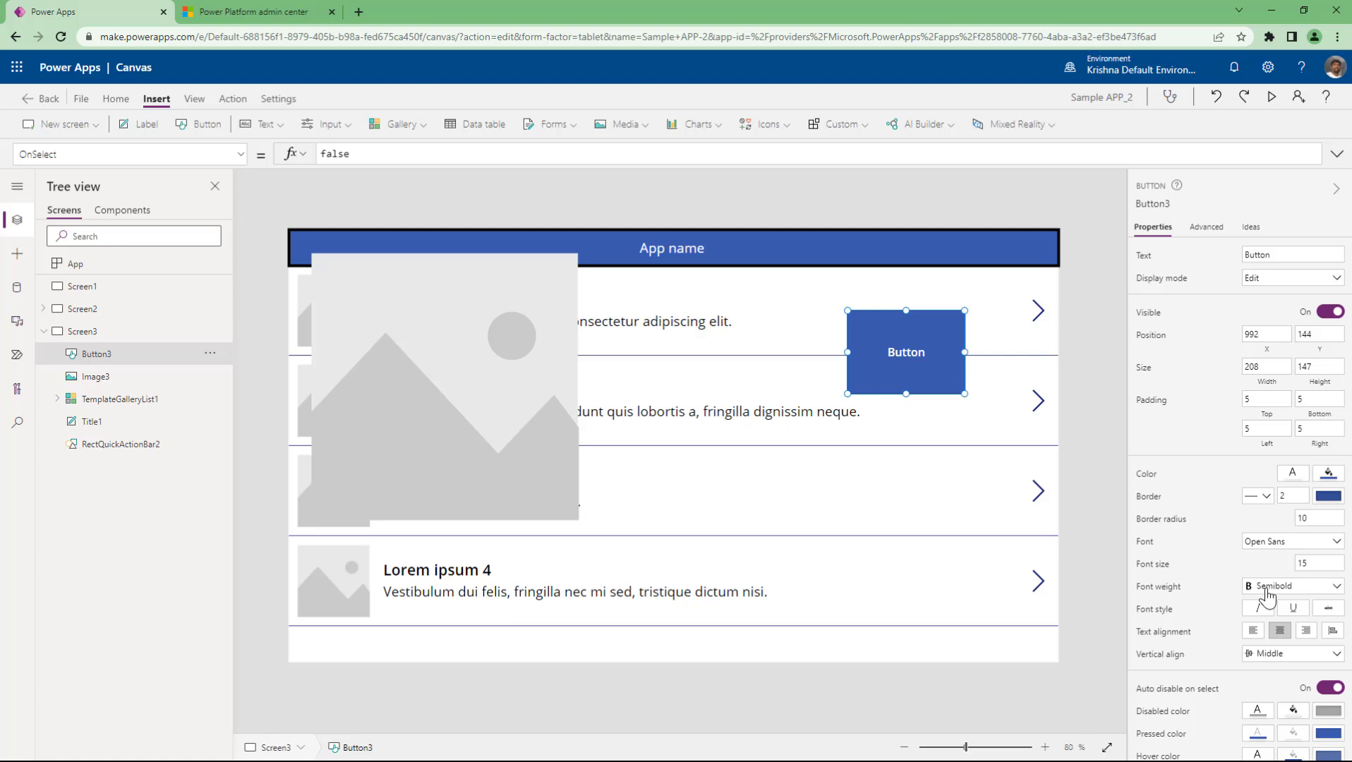
left_click(1311, 515)
type("50")
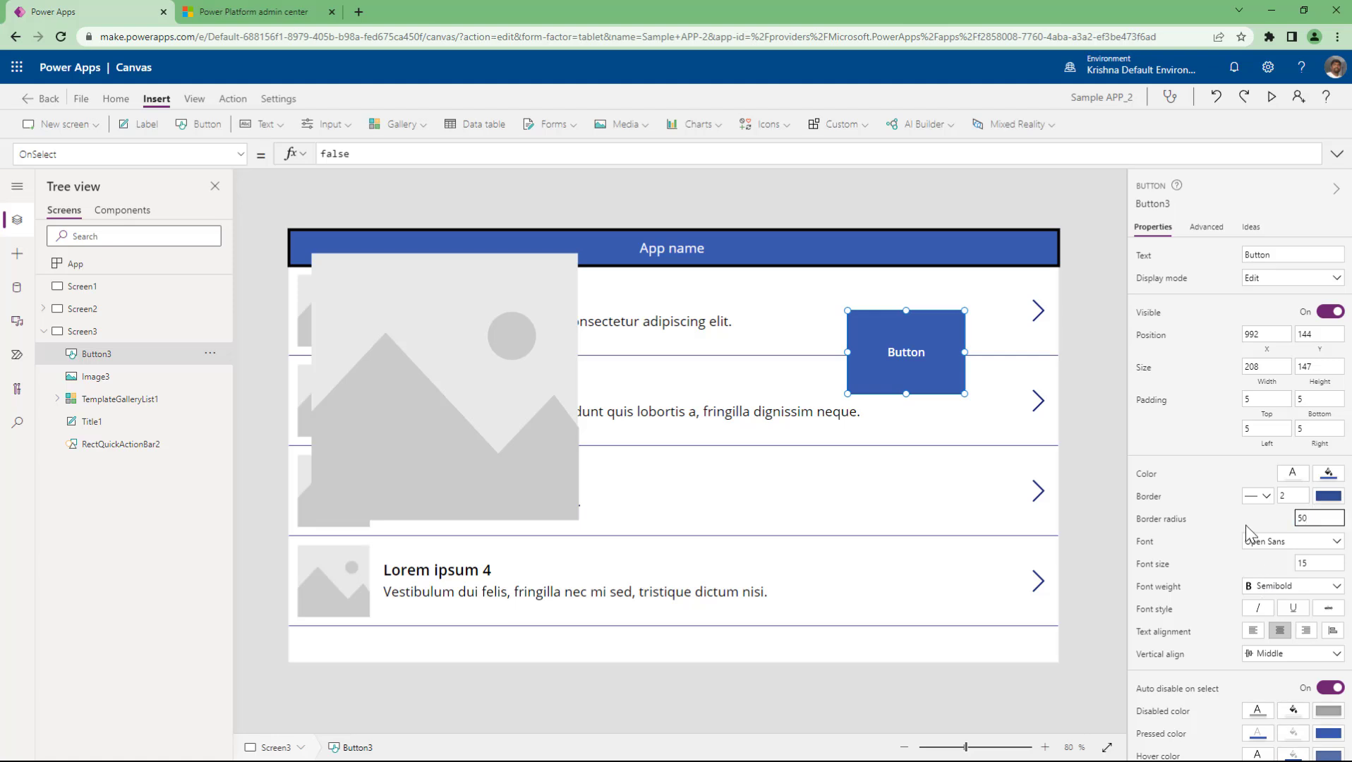
key("BackSpace")
key("BackSpace")
type("0")
left_click(1096, 429)
Step: Make the button circular by setting its border radius to 100 and its width to 147
left_click(919, 385)
double_click(1311, 518)
type("100")
double_click(1248, 368)
type("147")
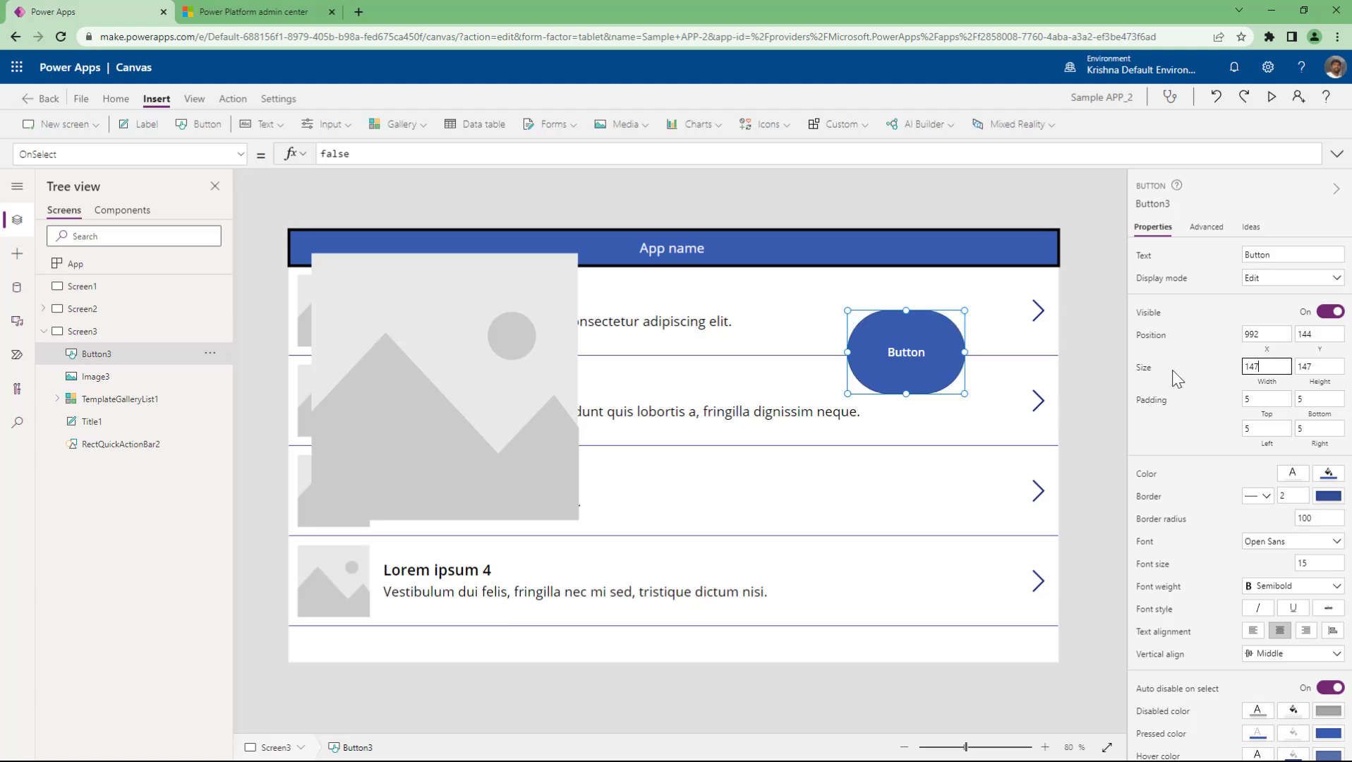
left_click(1077, 401)
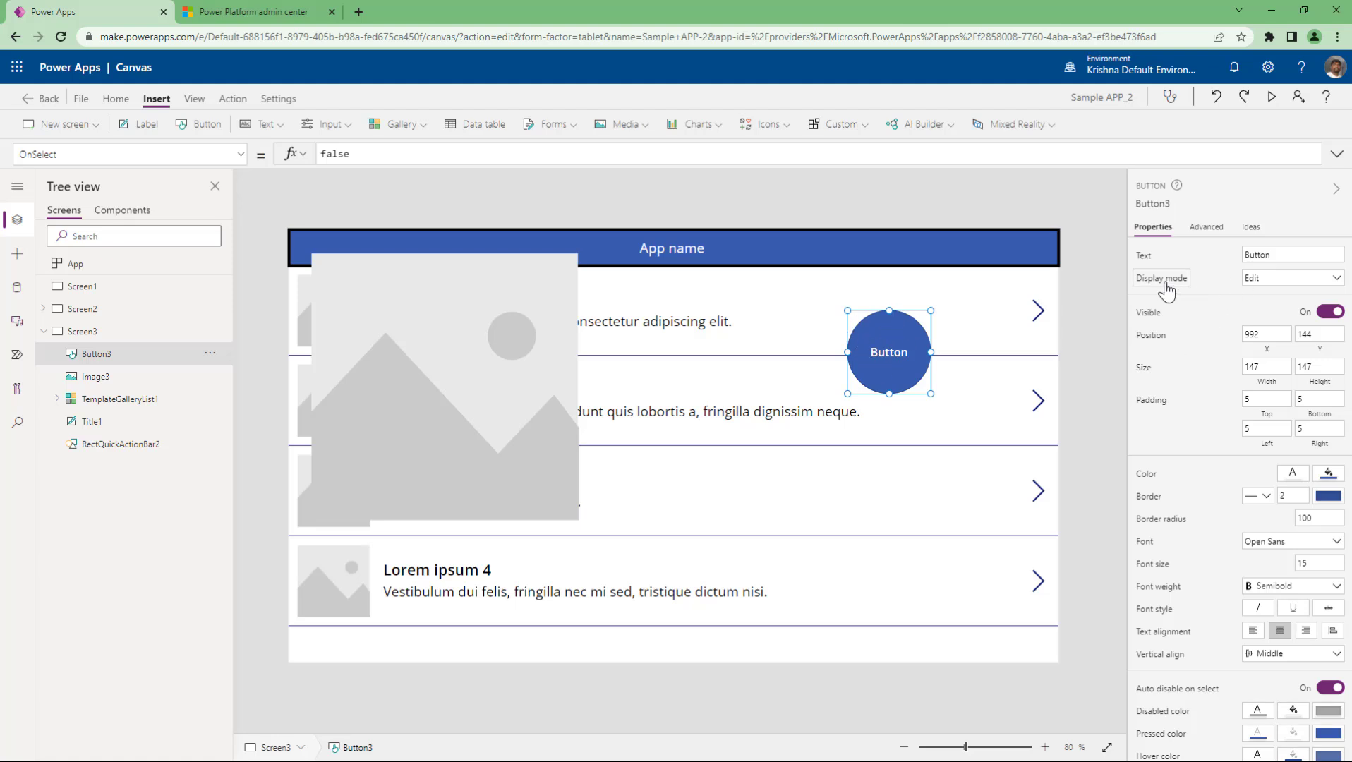
Step: Set the button's display mode to Disabled and preview the app
left_click(1261, 282)
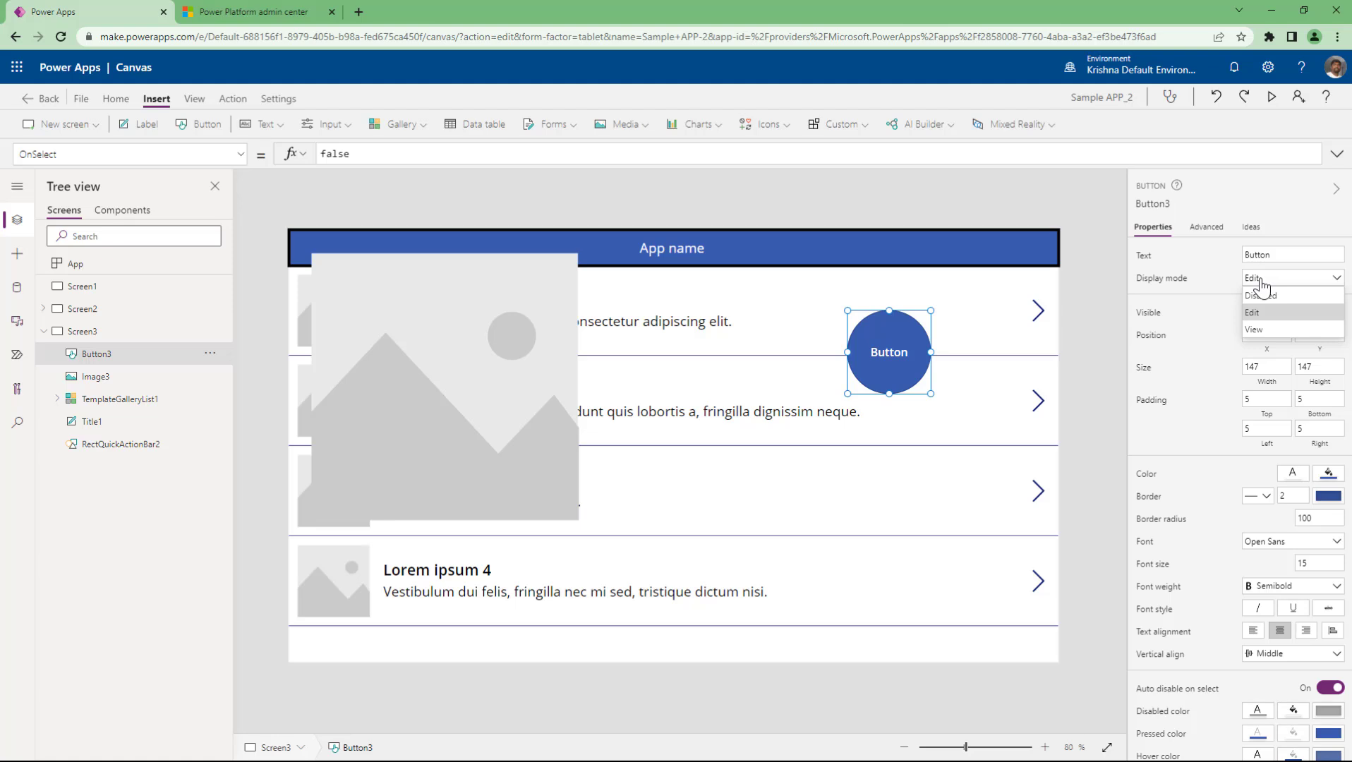
left_click(1261, 295)
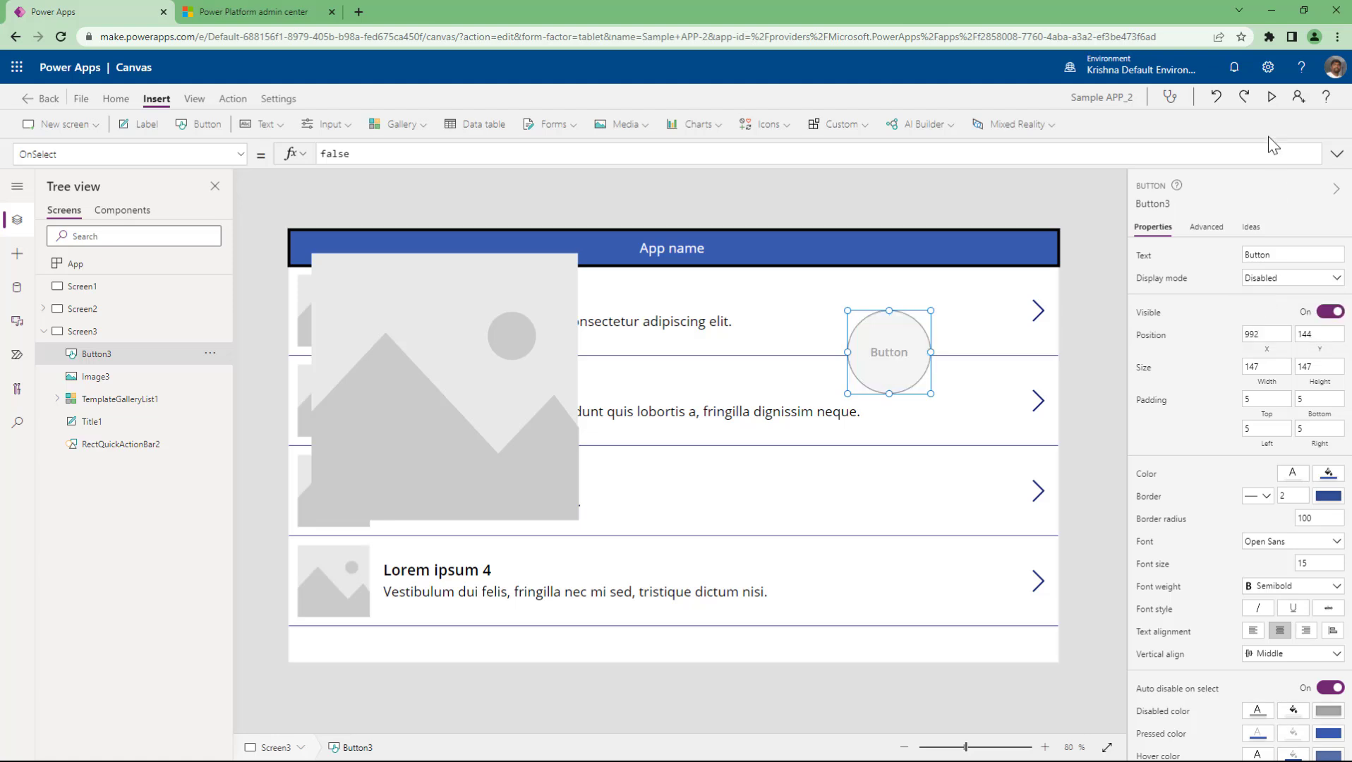
left_click(1269, 97)
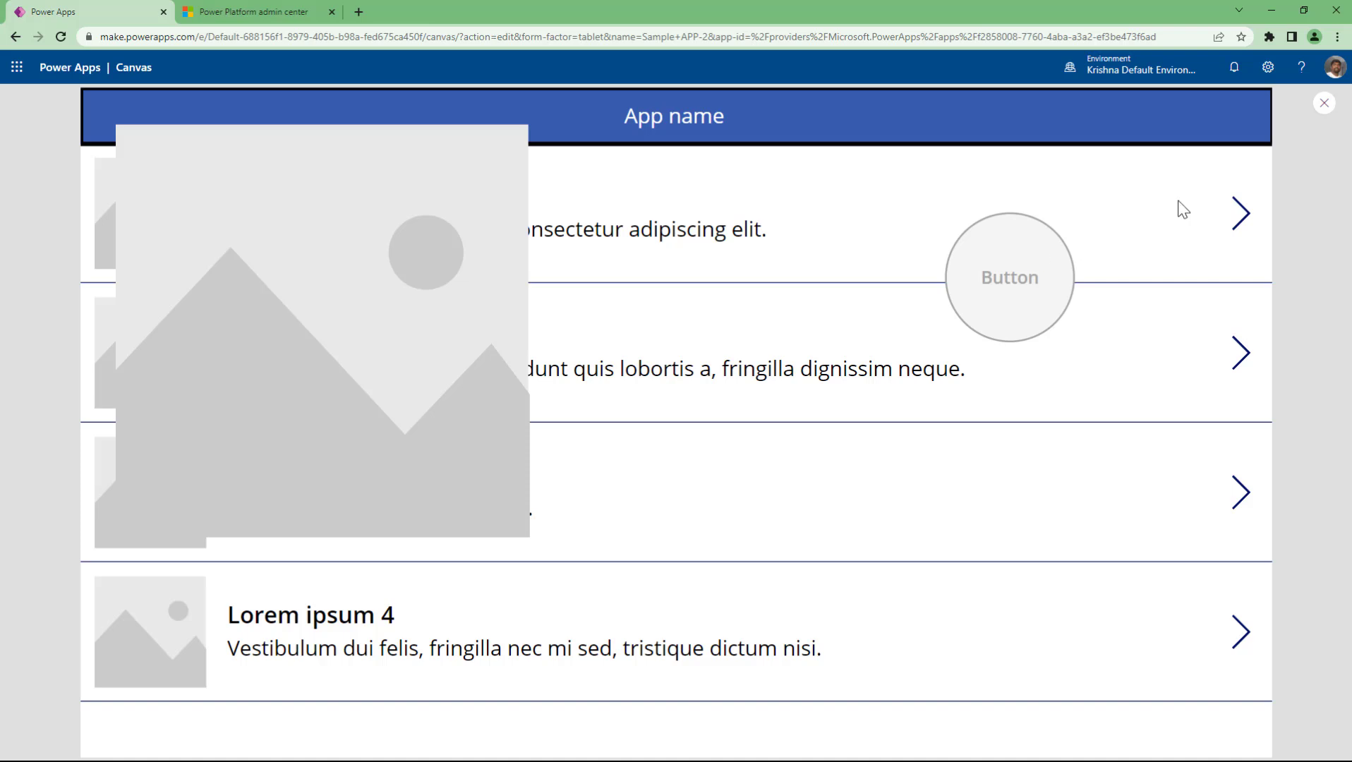
left_click(1322, 105)
Step: Set the button's display mode to Edit and test the button in the app preview
left_click(917, 339)
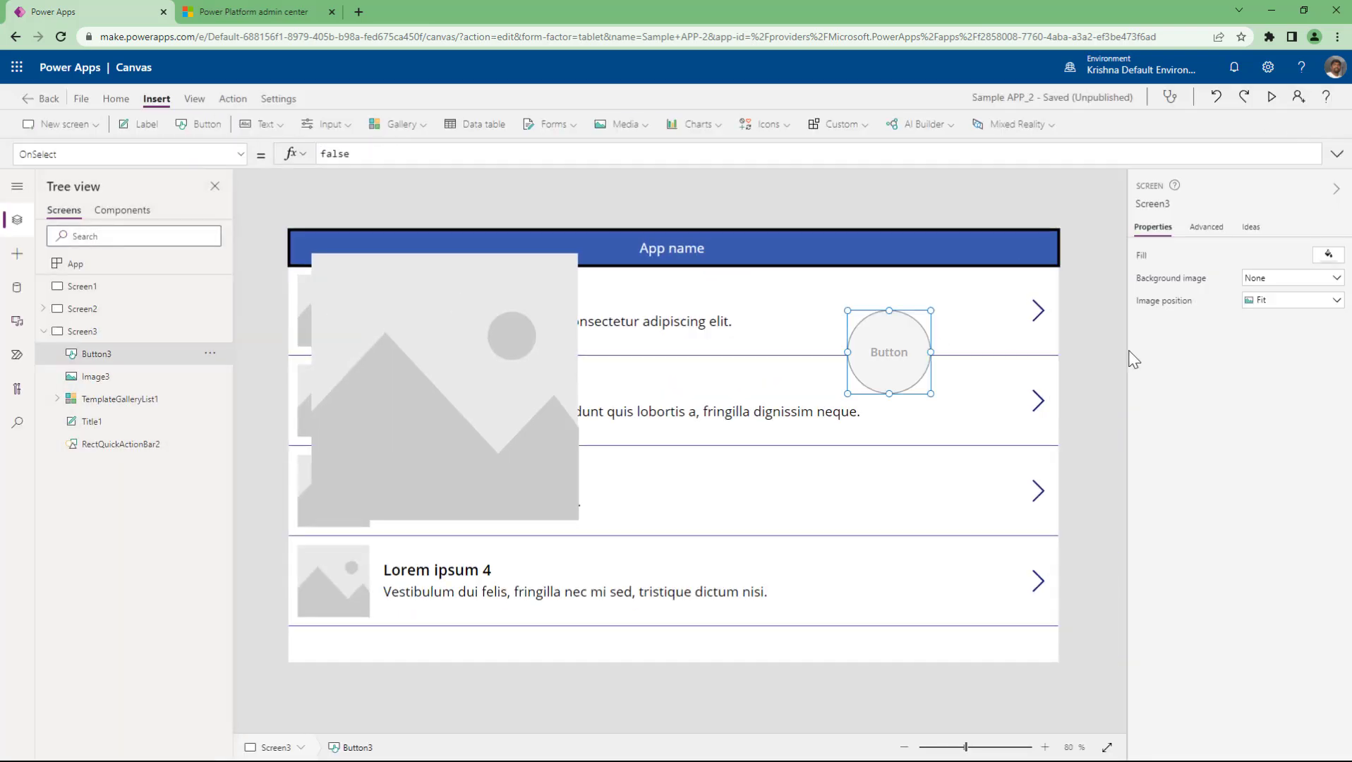
left_click(1269, 278)
left_click(1263, 310)
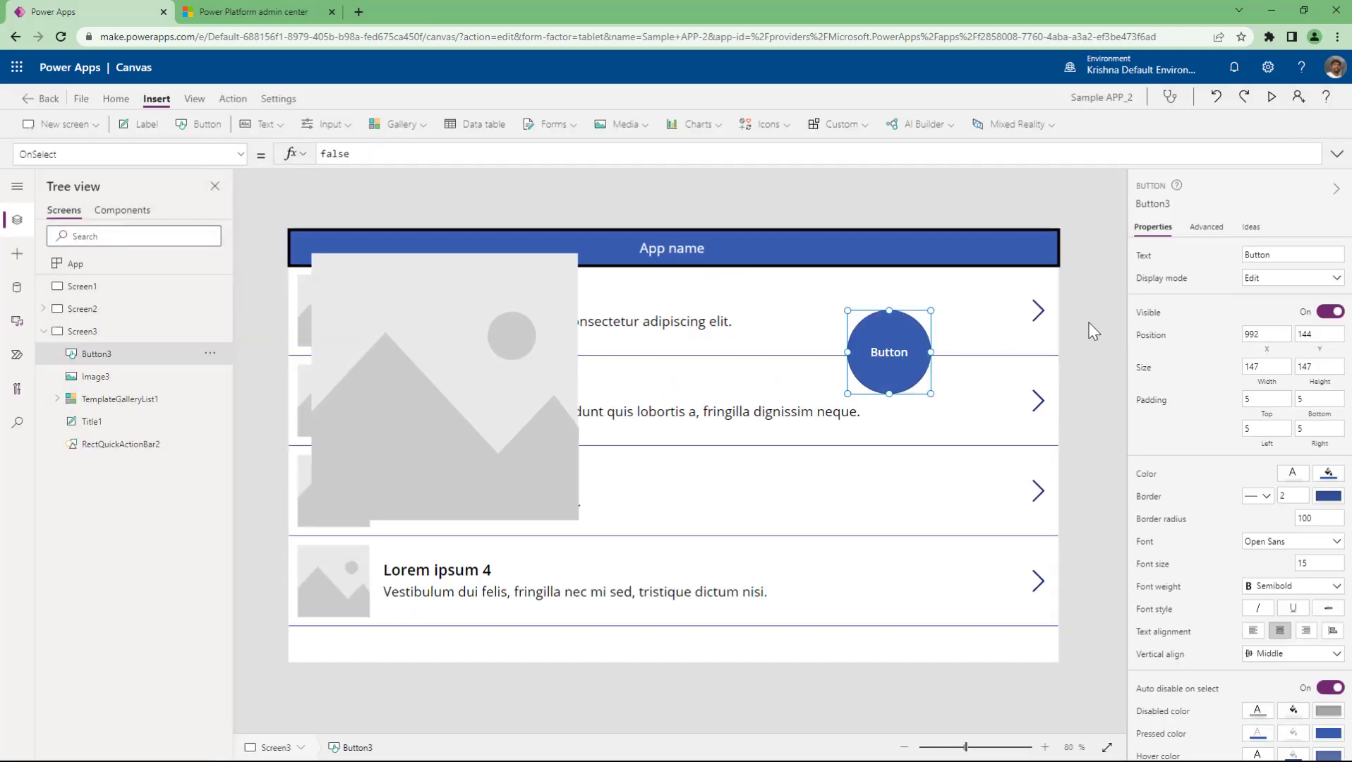
left_click(1270, 96)
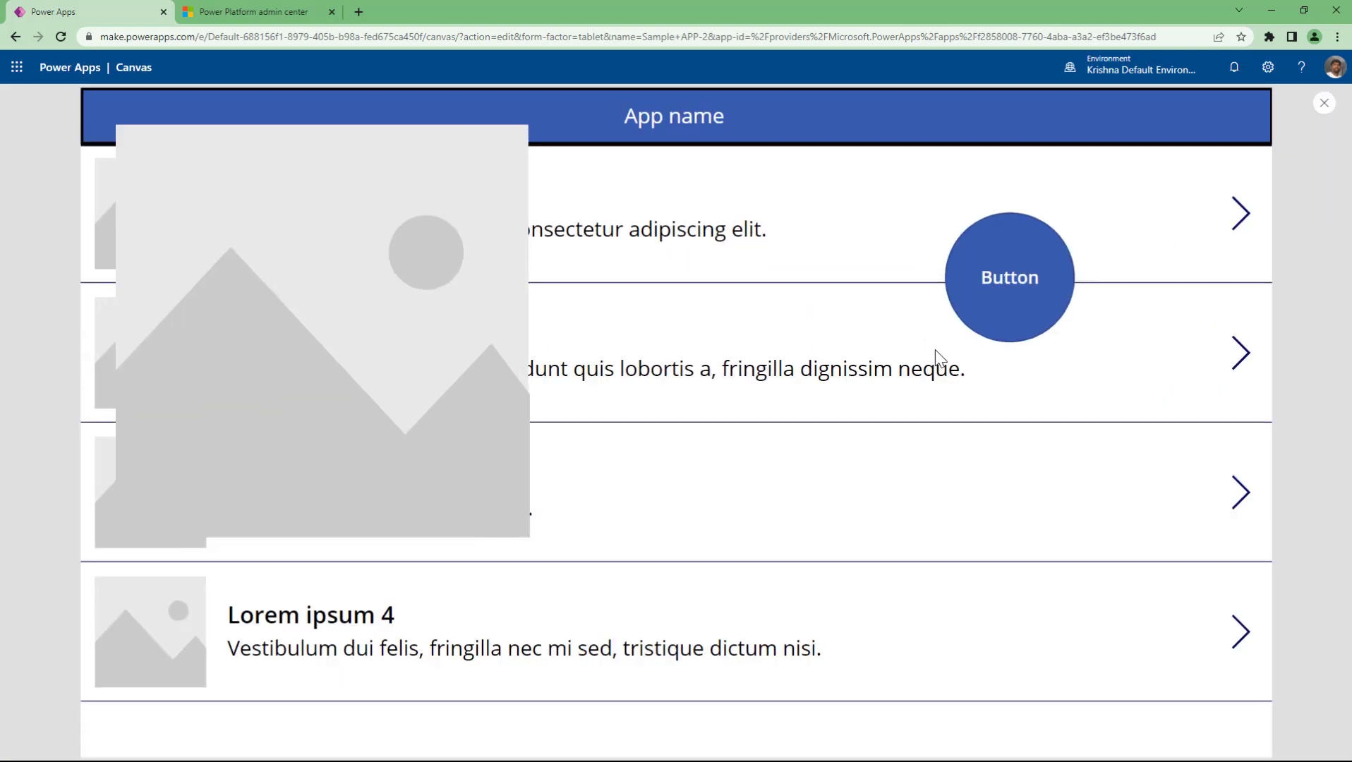
left_click(983, 290)
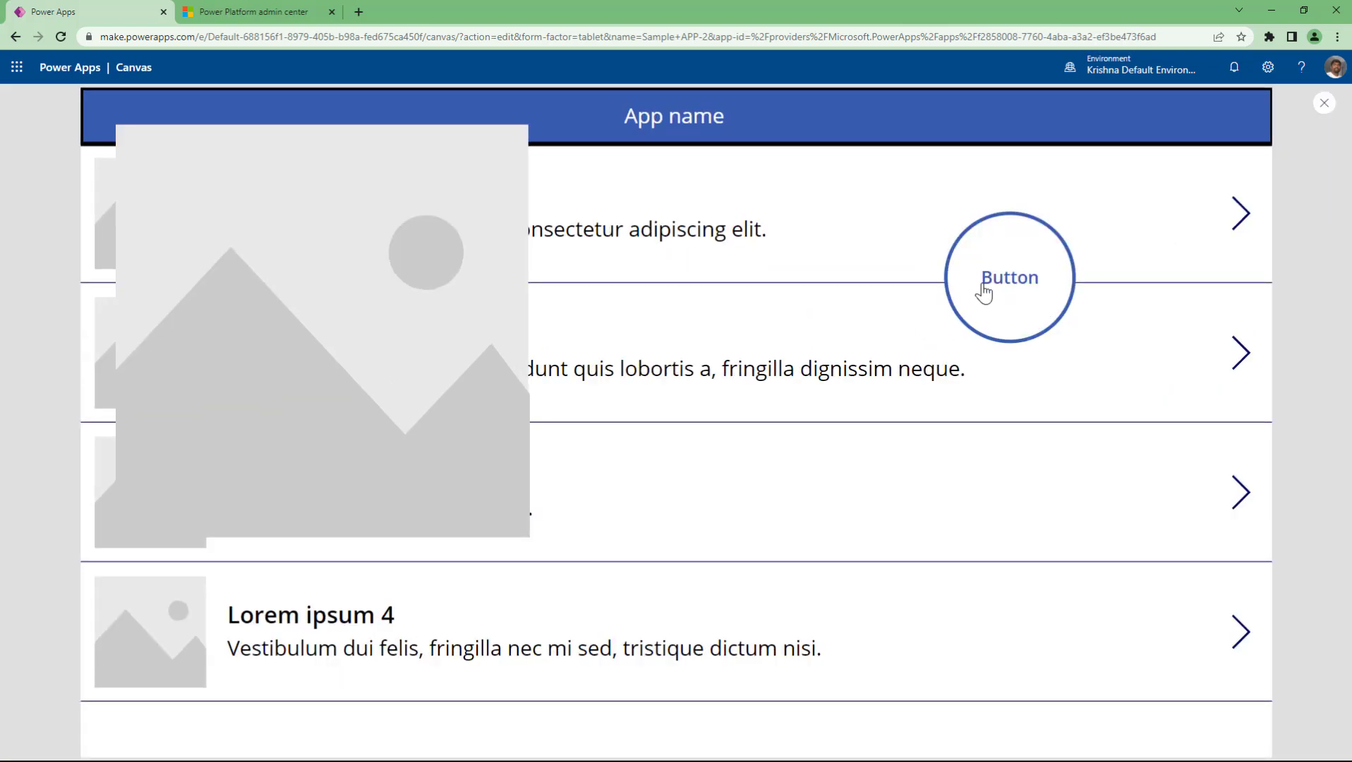
left_click(1325, 104)
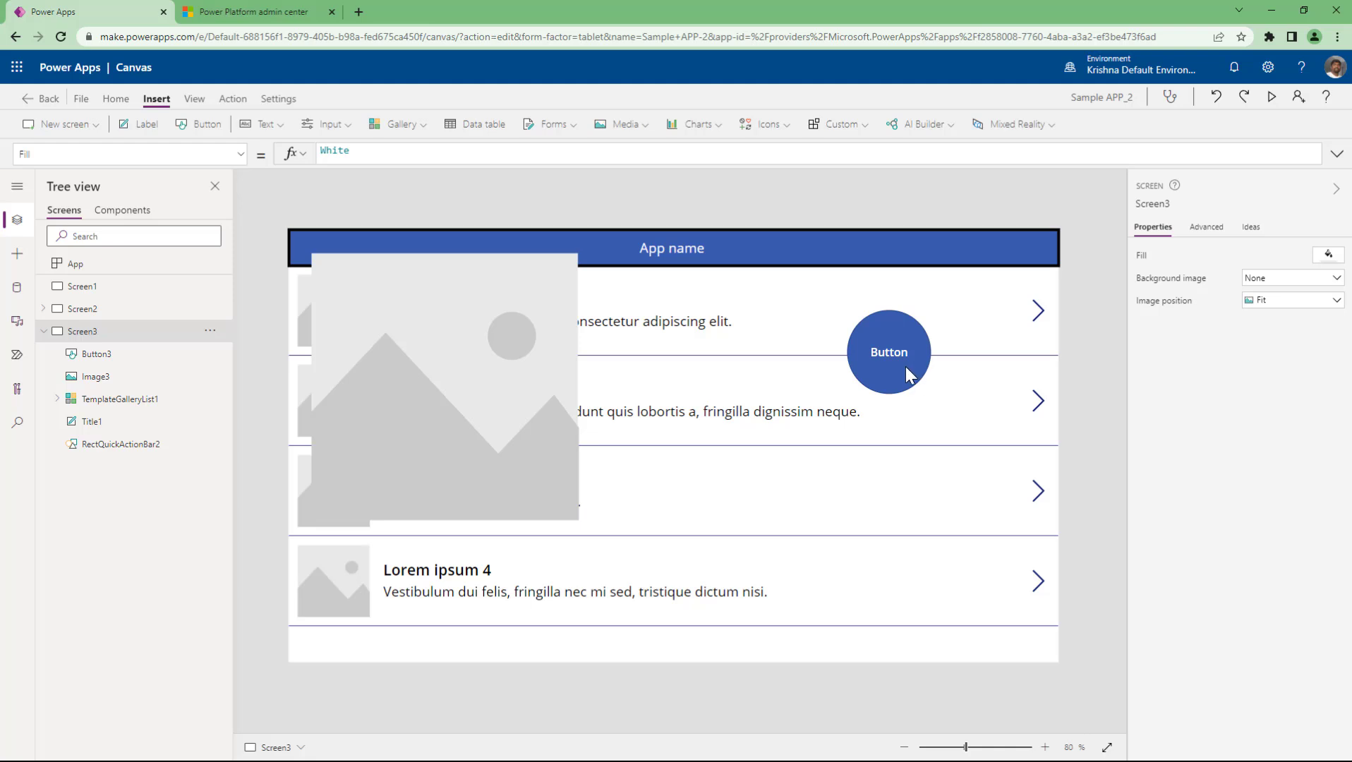
Step: Set the button's display mode to View and preview the app
left_click(906, 366)
left_click(1281, 281)
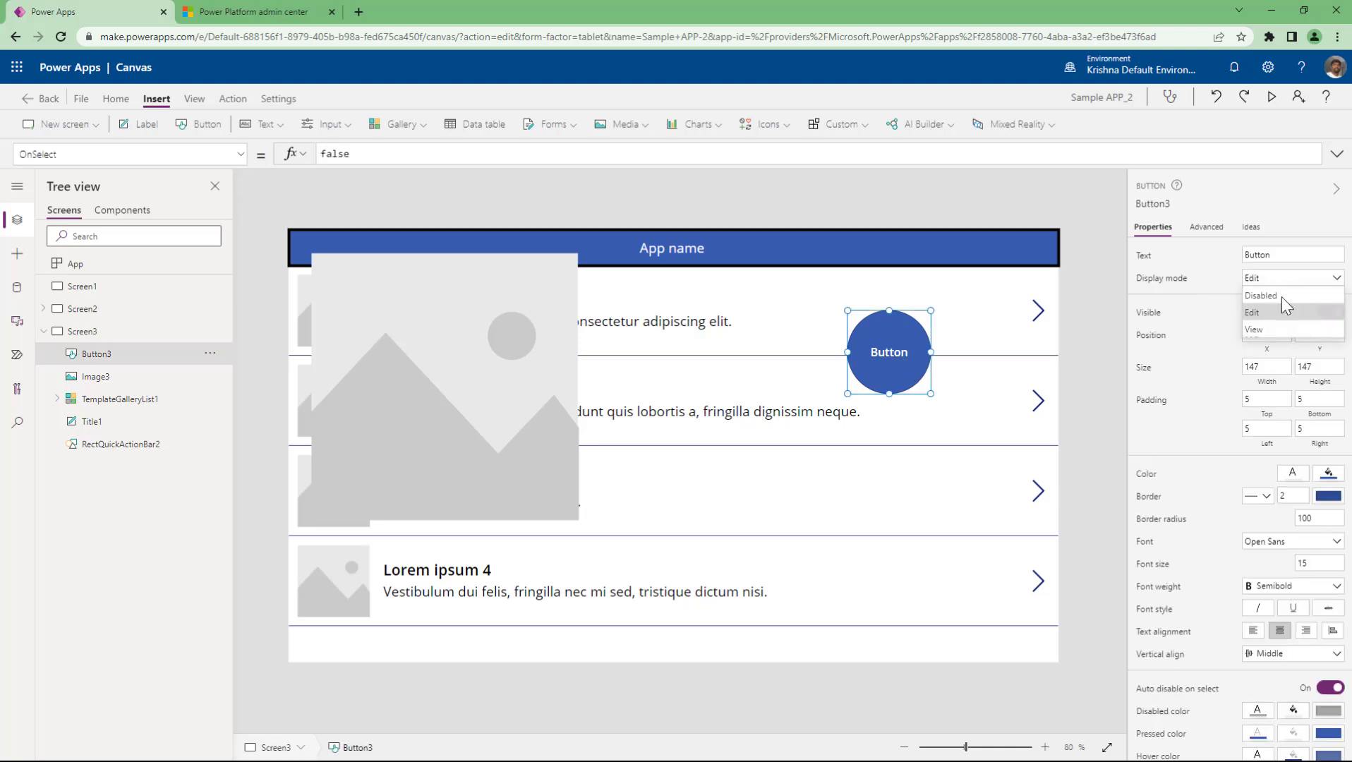
left_click(1260, 328)
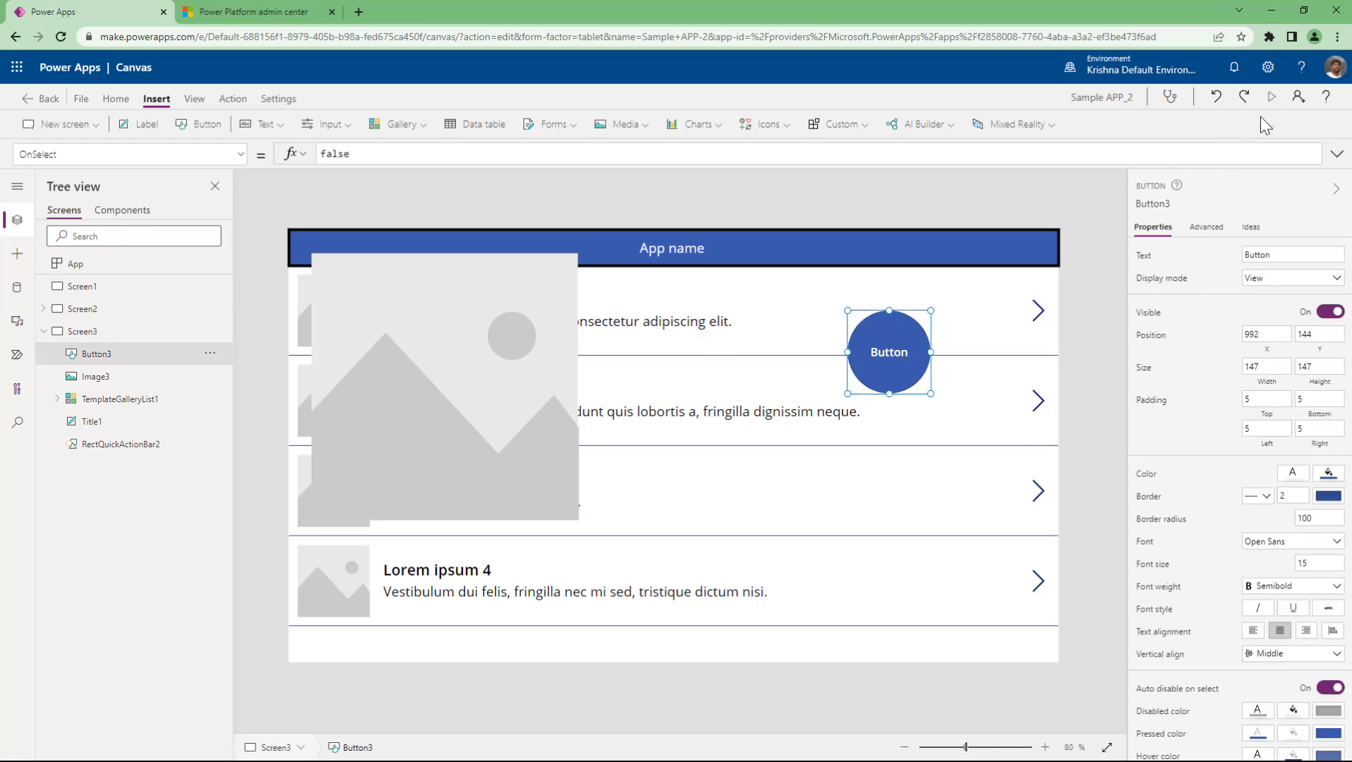
left_click(1271, 96)
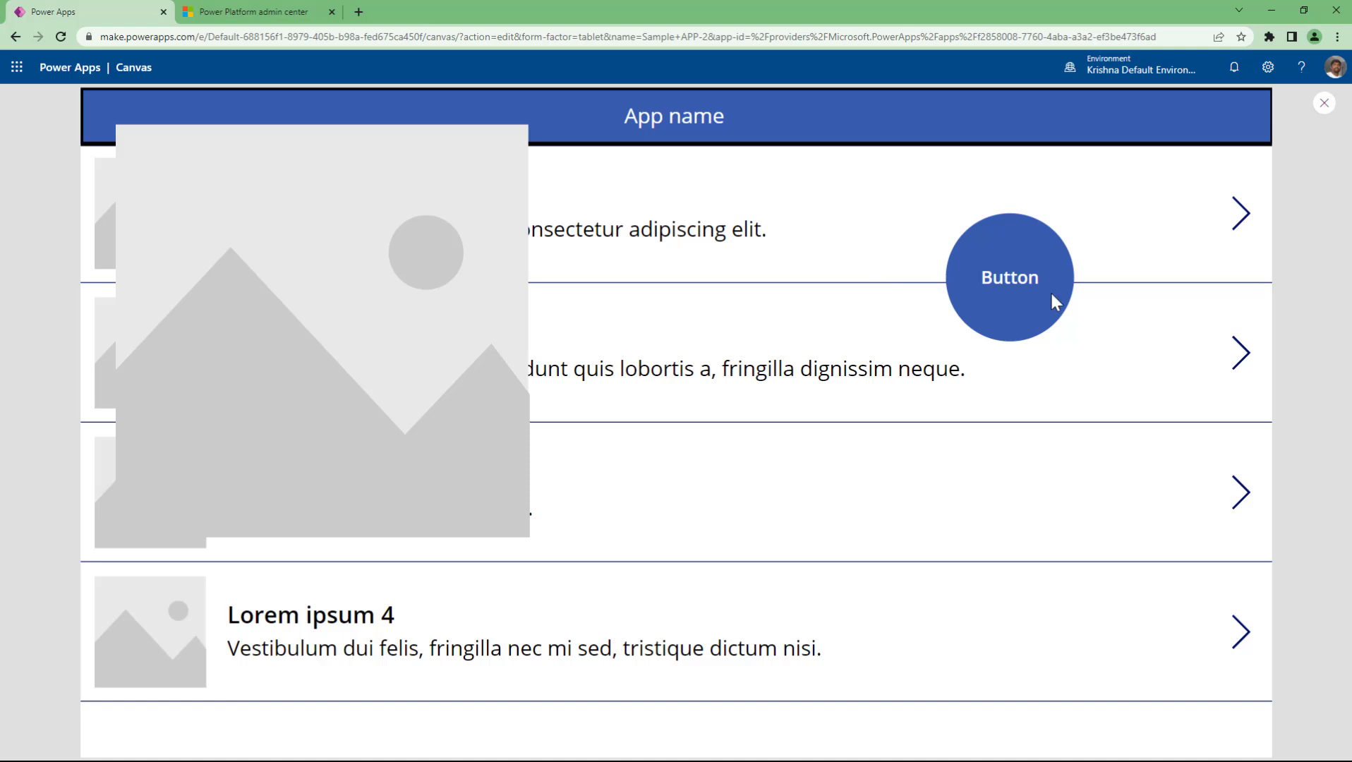
Step: Close the app preview and set the button's display mode to Edit
left_click(1324, 103)
left_click(1270, 278)
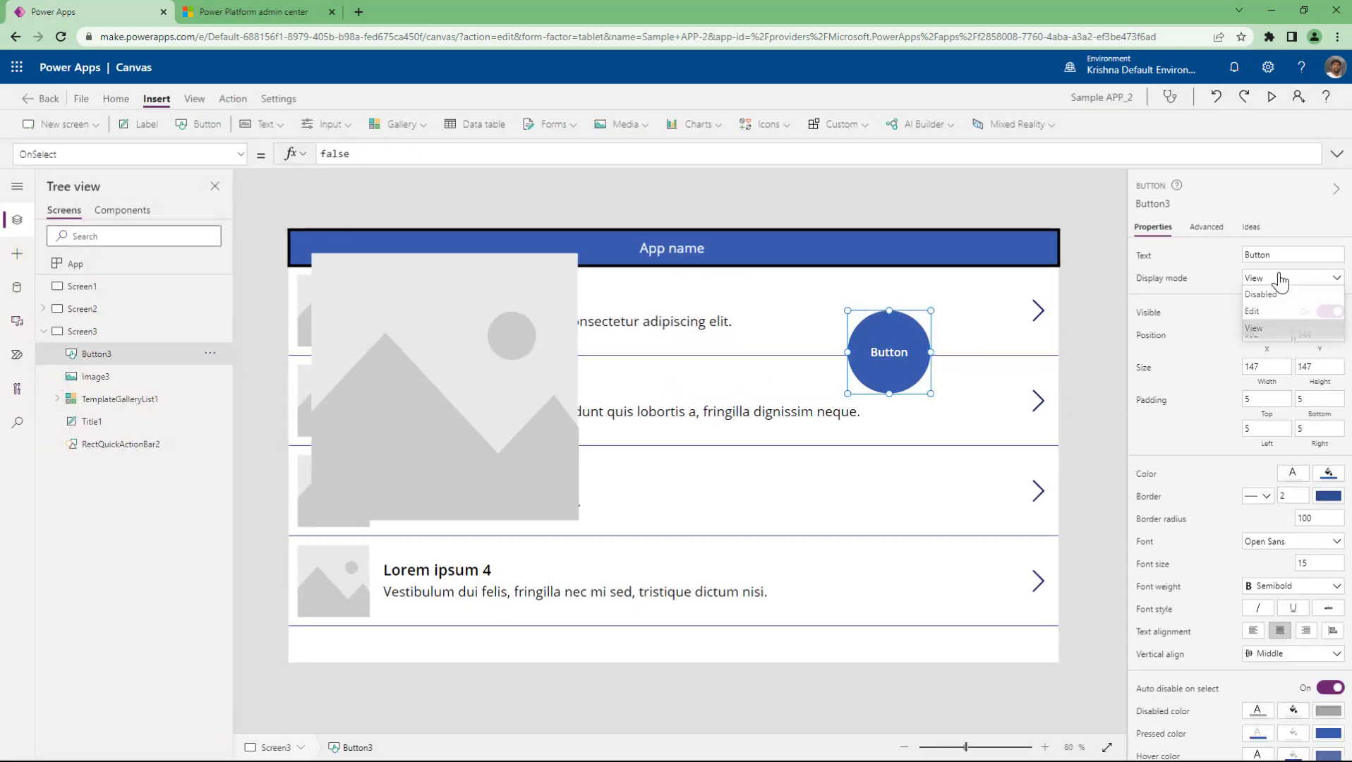
left_click(1262, 308)
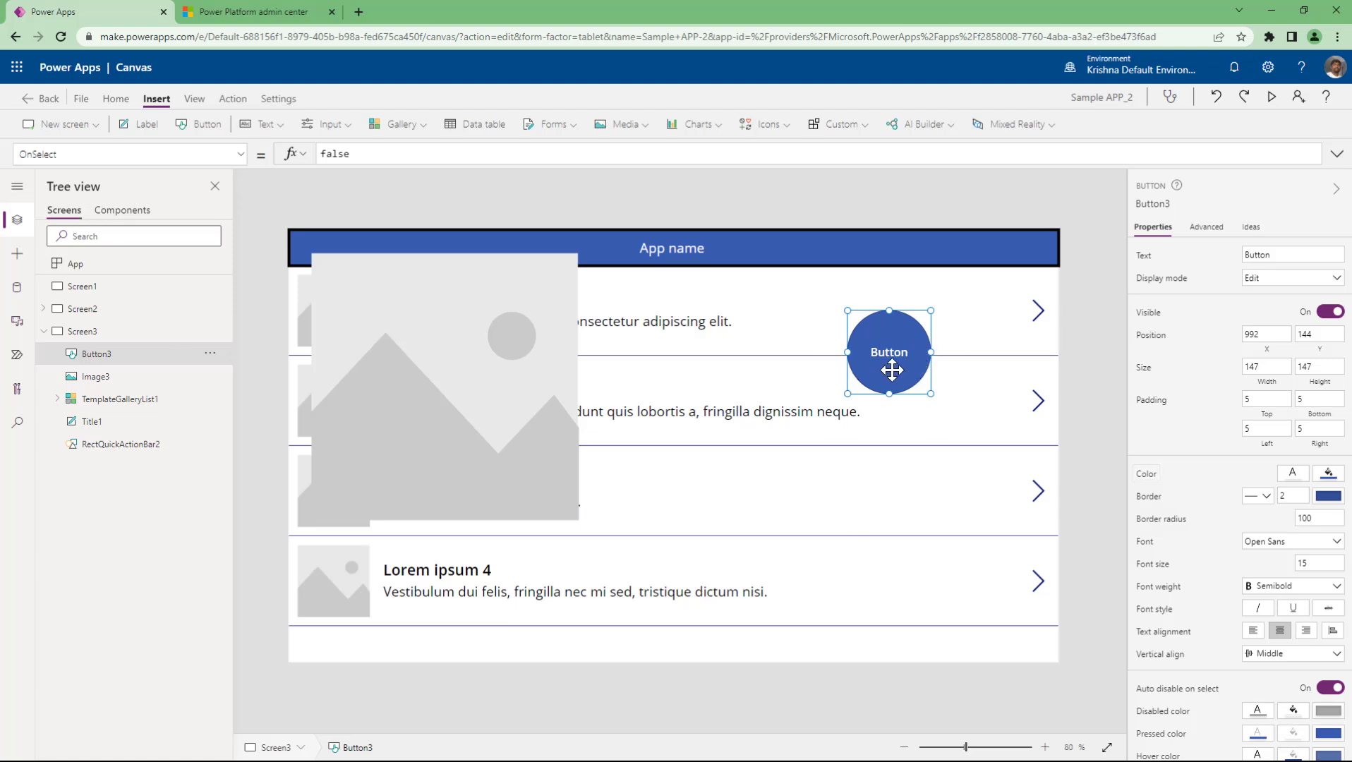
Step: Look through the list of properties available for the circular button
left_click(239, 155)
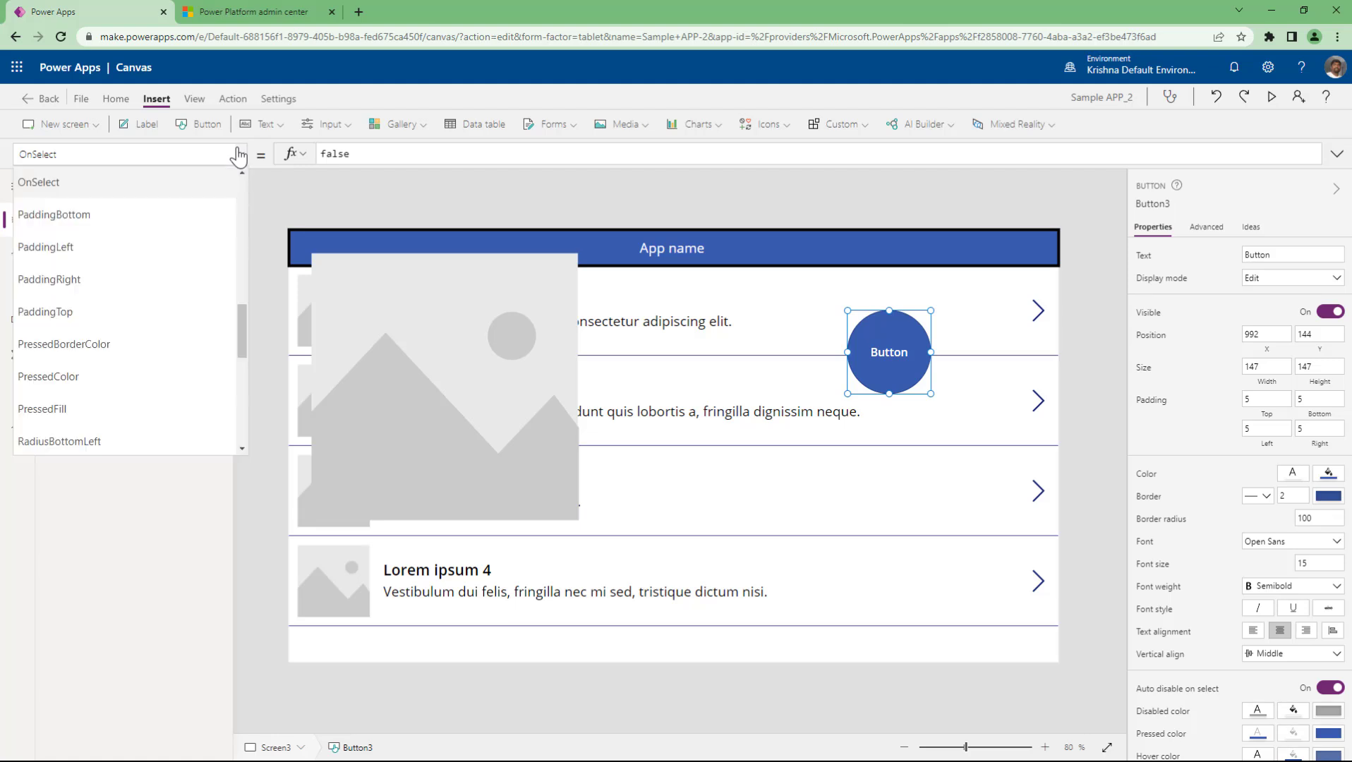
left_click_drag(240, 338, 228, 183)
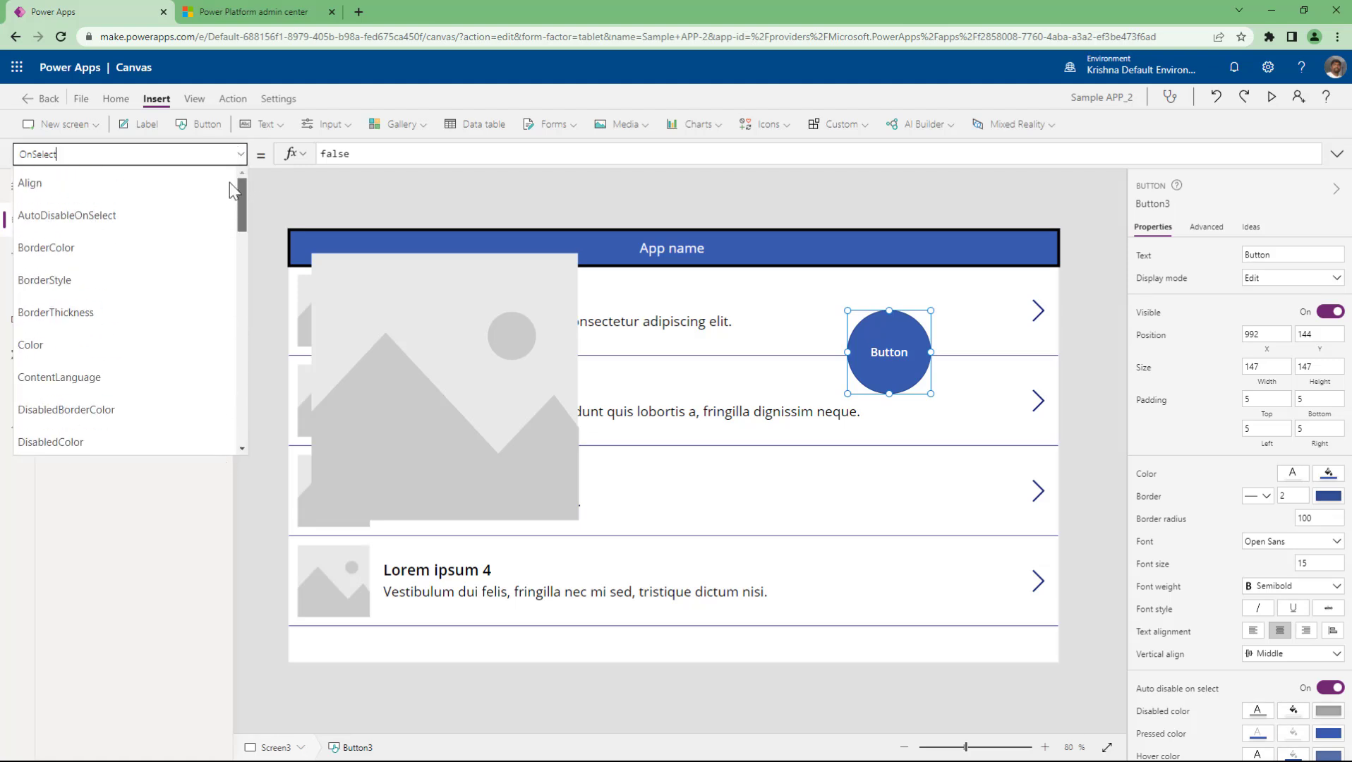
left_click(283, 182)
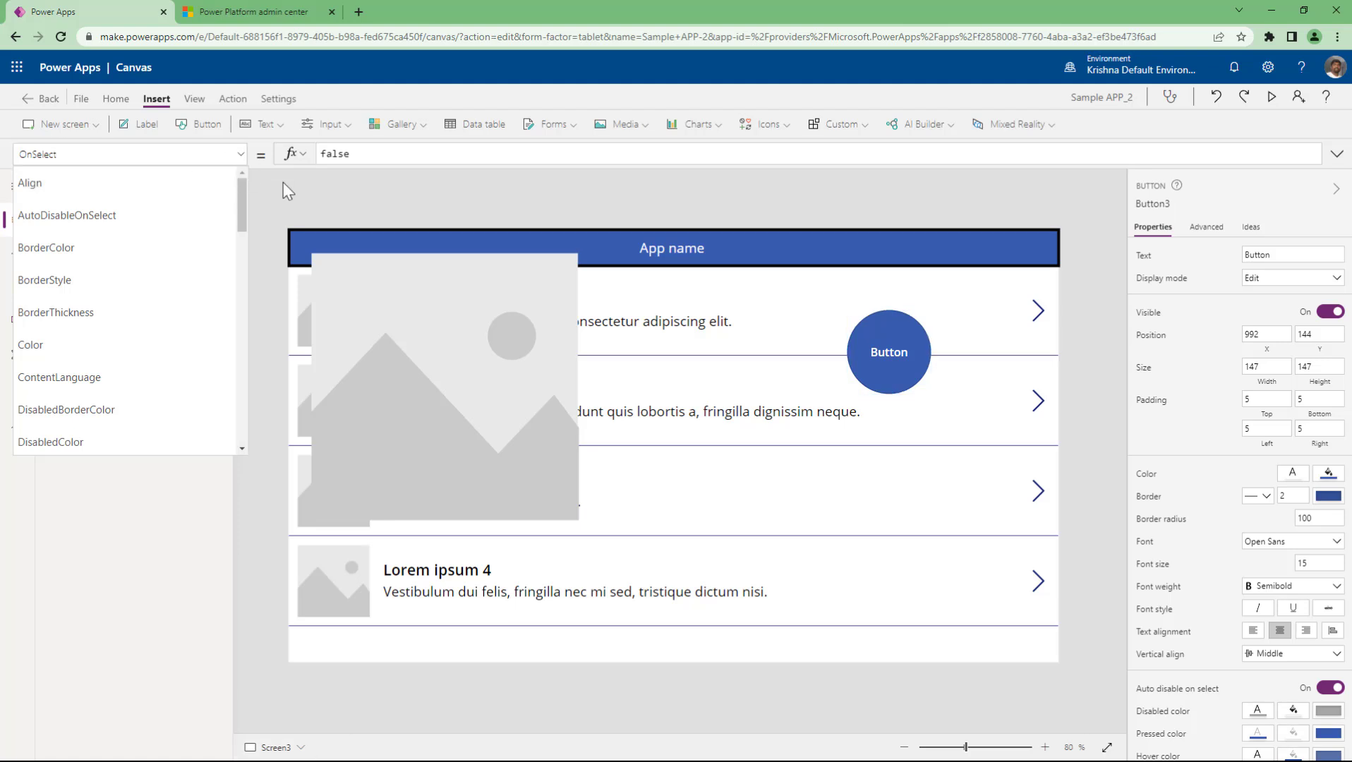
left_click(891, 367)
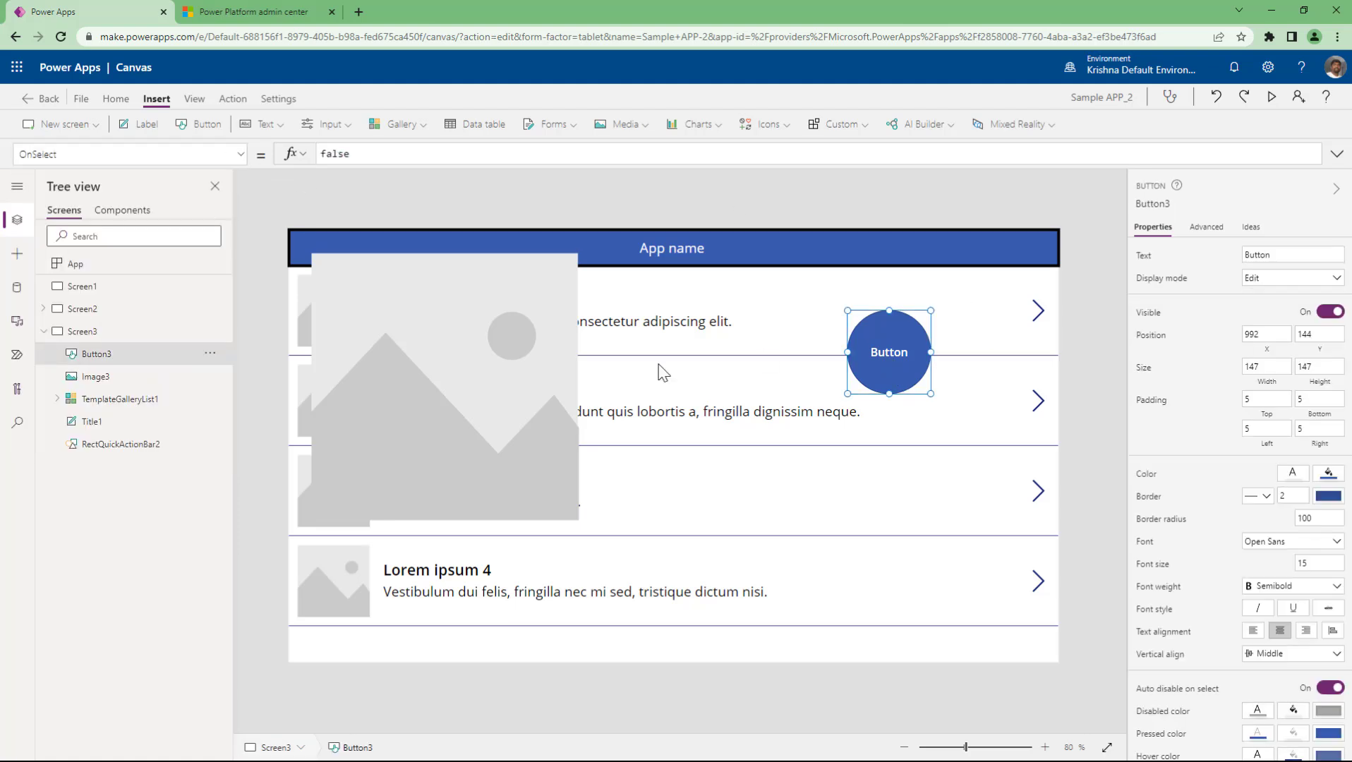
Step: Select the large placeholder image and review the media controls available for insertion, from Image through Map
left_click(493, 412)
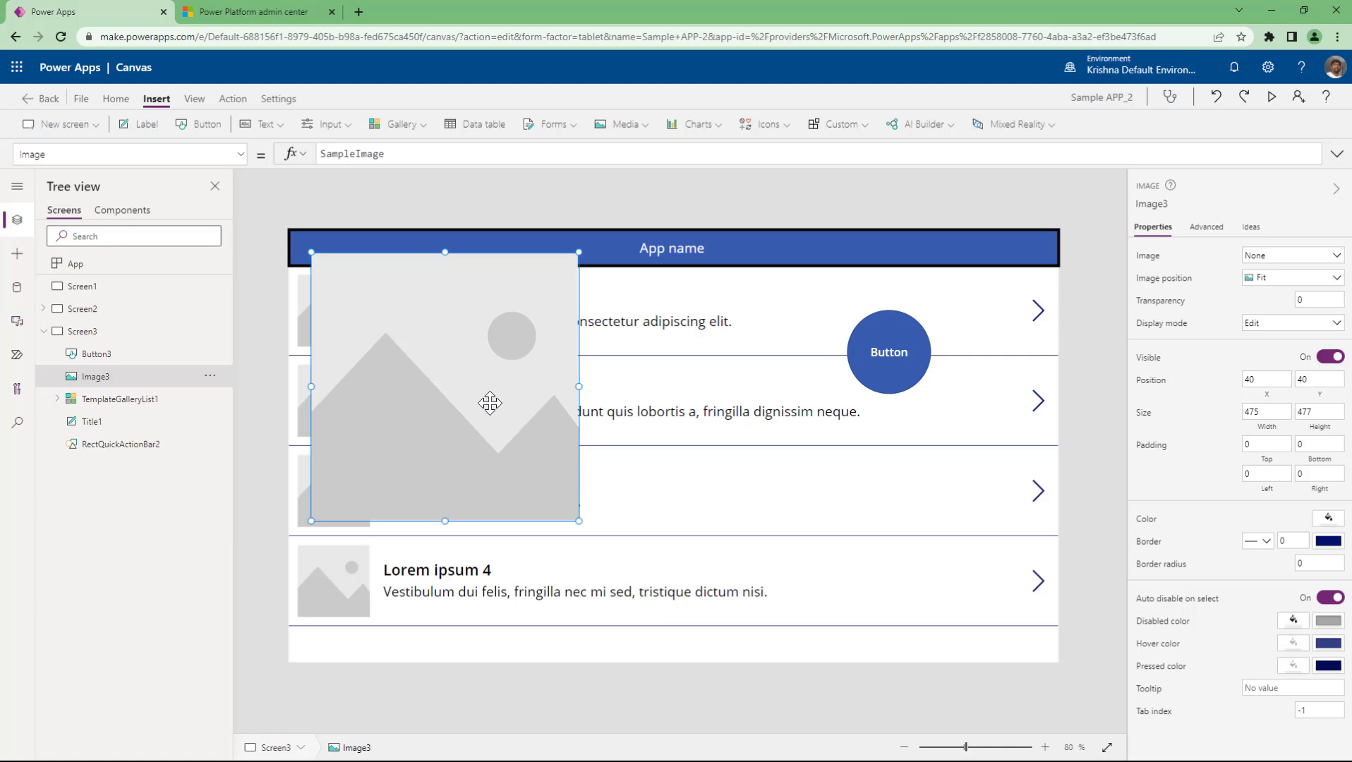
left_click(625, 132)
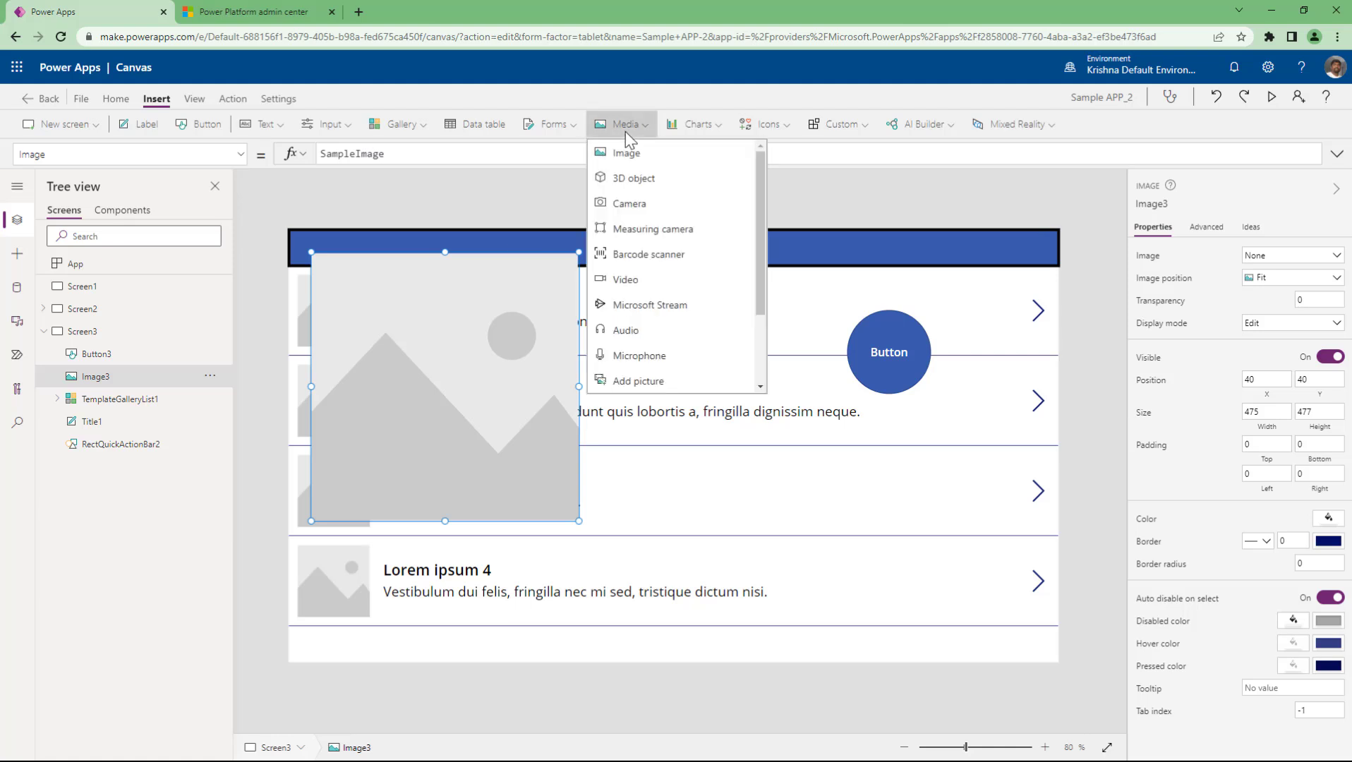
scroll(686, 276, "down", 1)
scroll(686, 276, "down", 1)
scroll(683, 269, "up", 2)
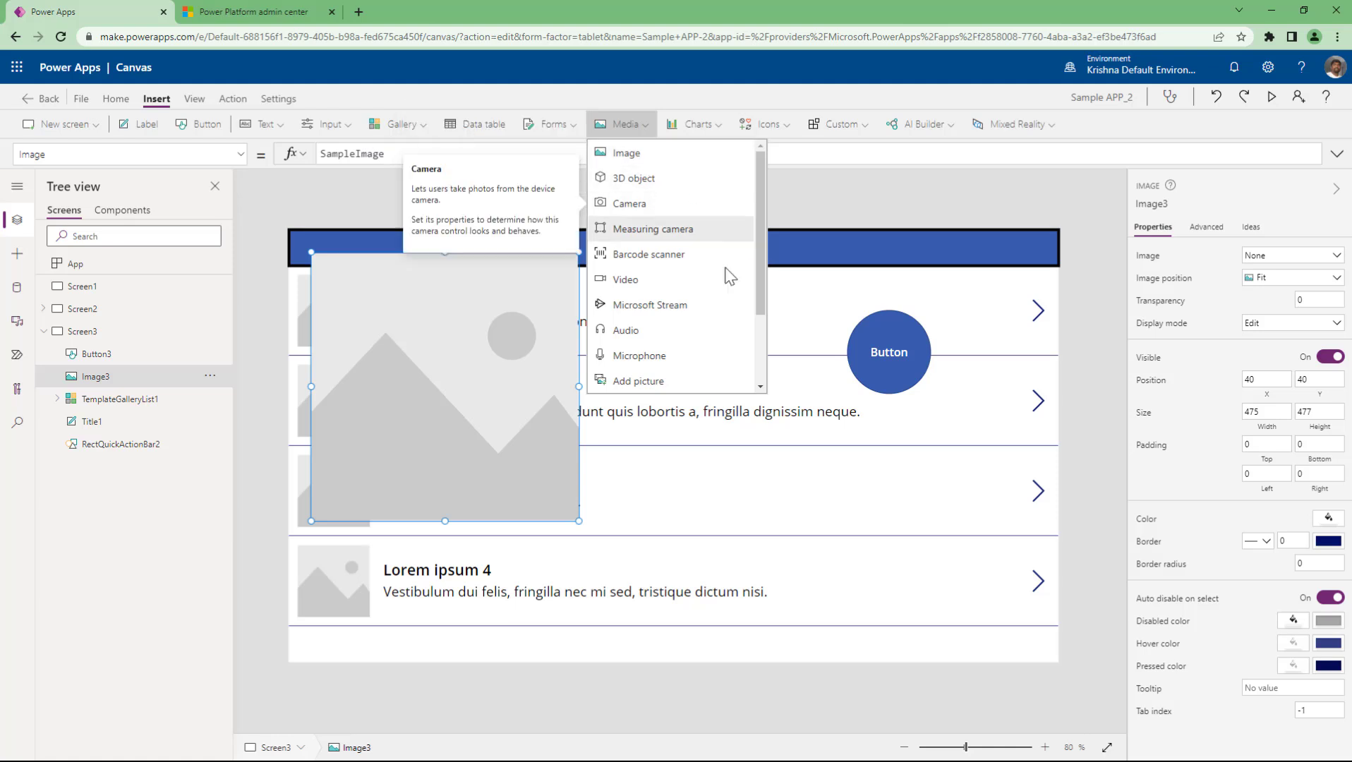
scroll(663, 284, "down", 2)
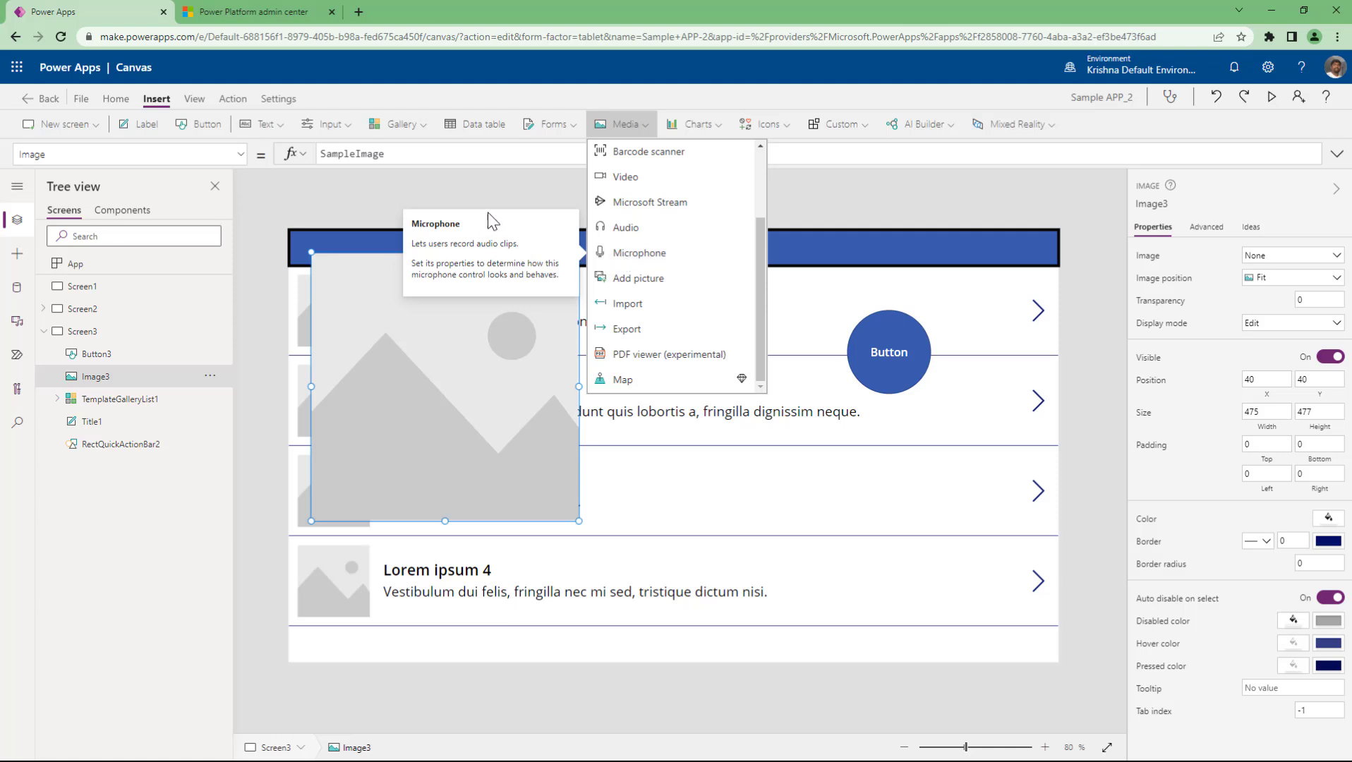
left_click(492, 424)
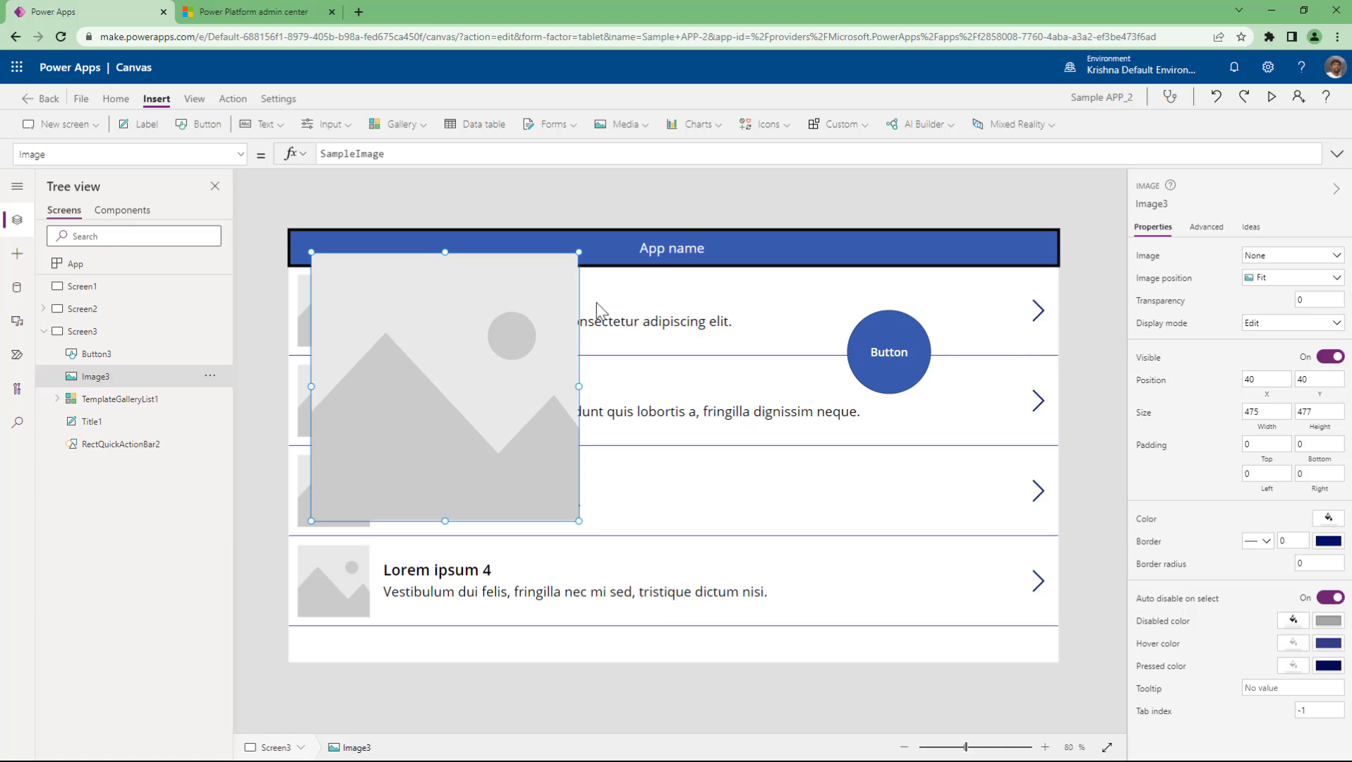
Step: Open google.com in a new browser tab and run an image search for "flowers"
left_click(359, 12)
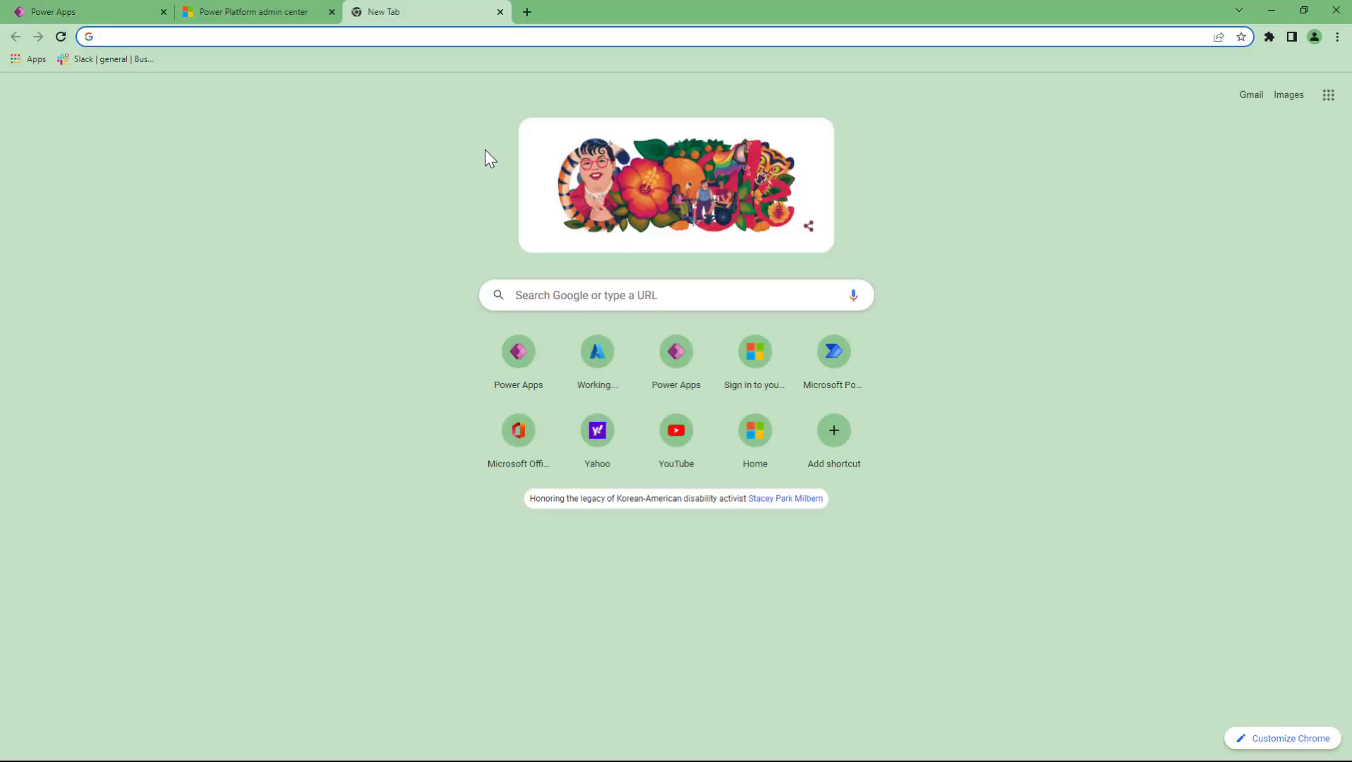
type("google.com")
key("Return")
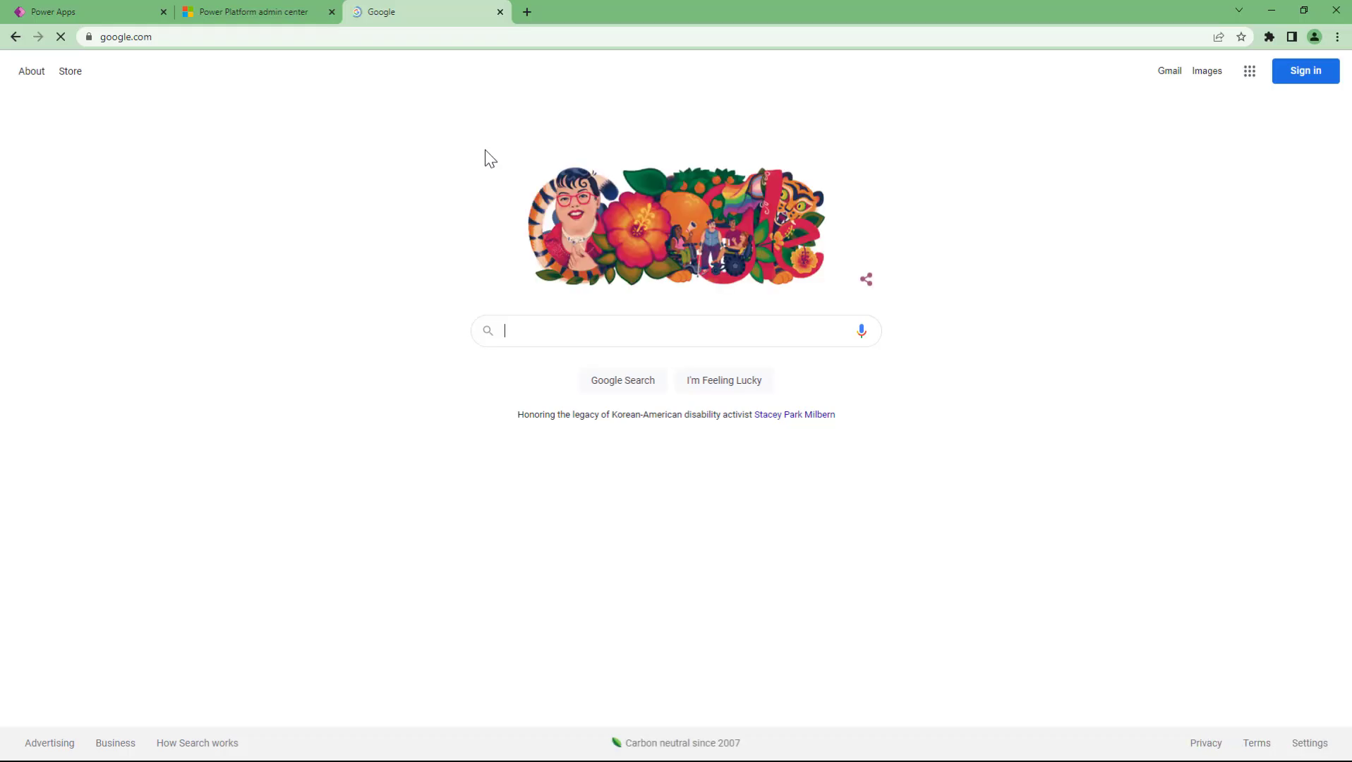
type("flowers")
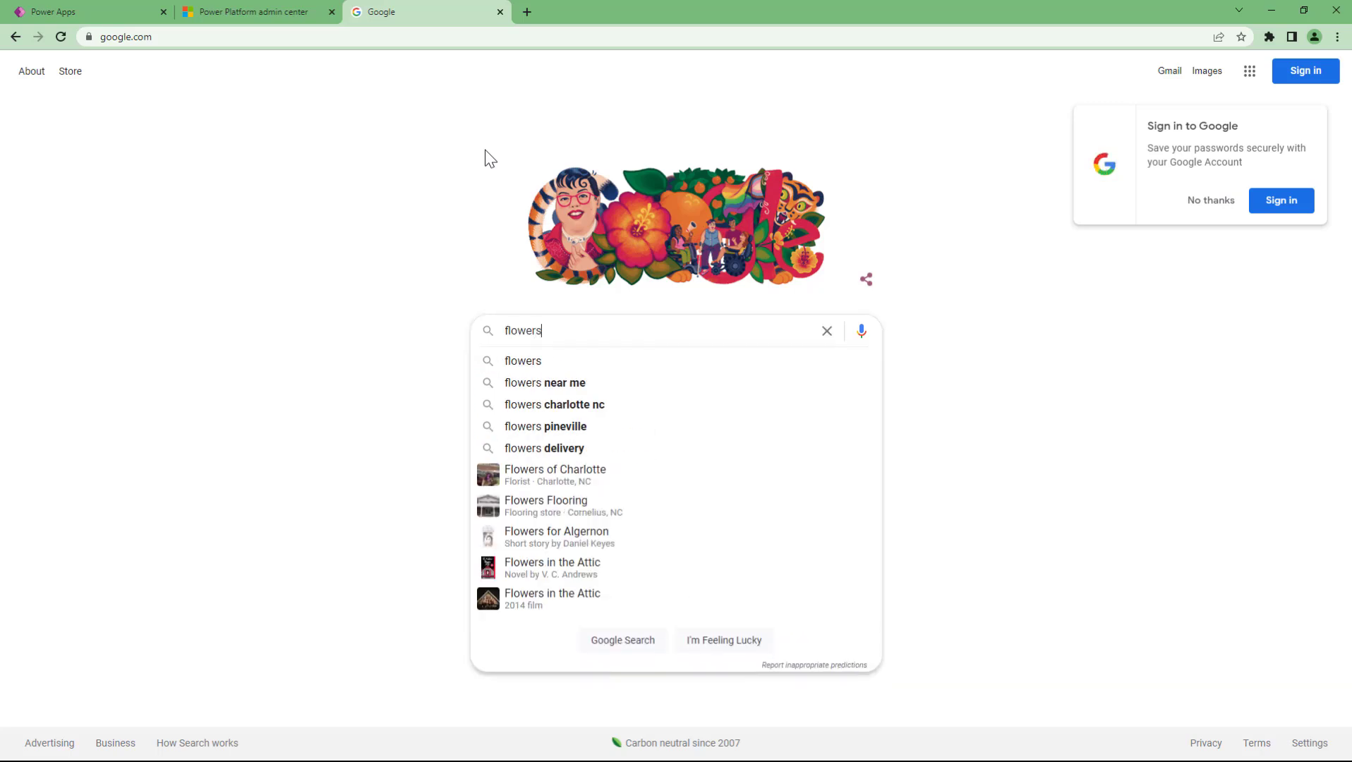
key("Return")
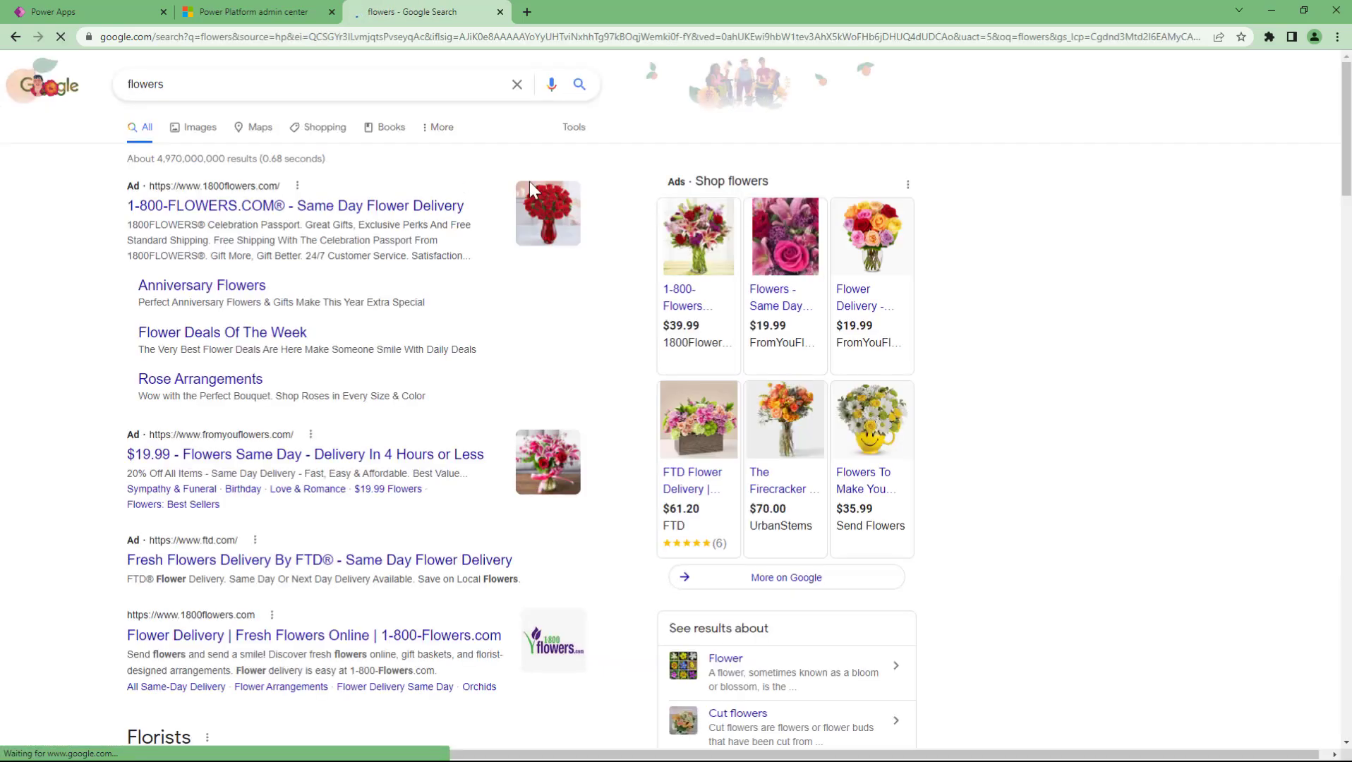
left_click(196, 143)
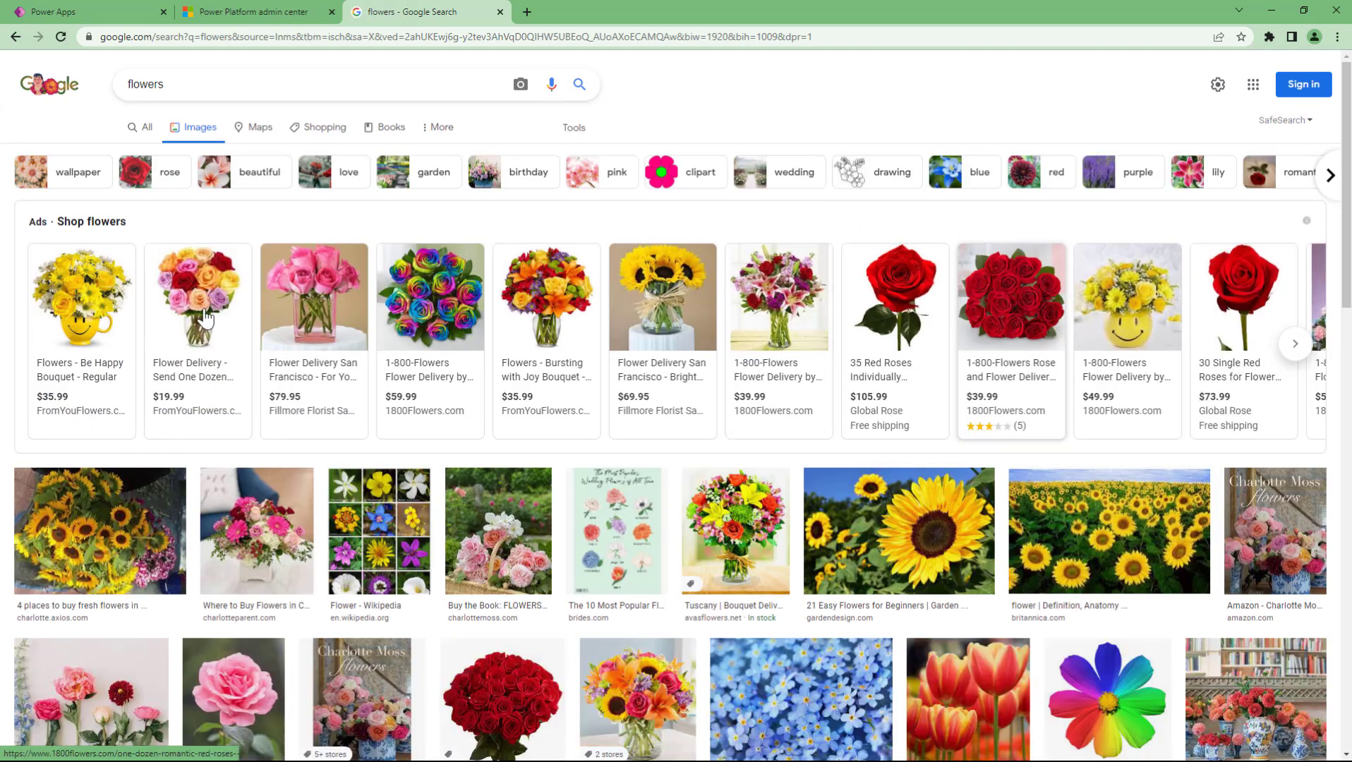
left_click(108, 286)
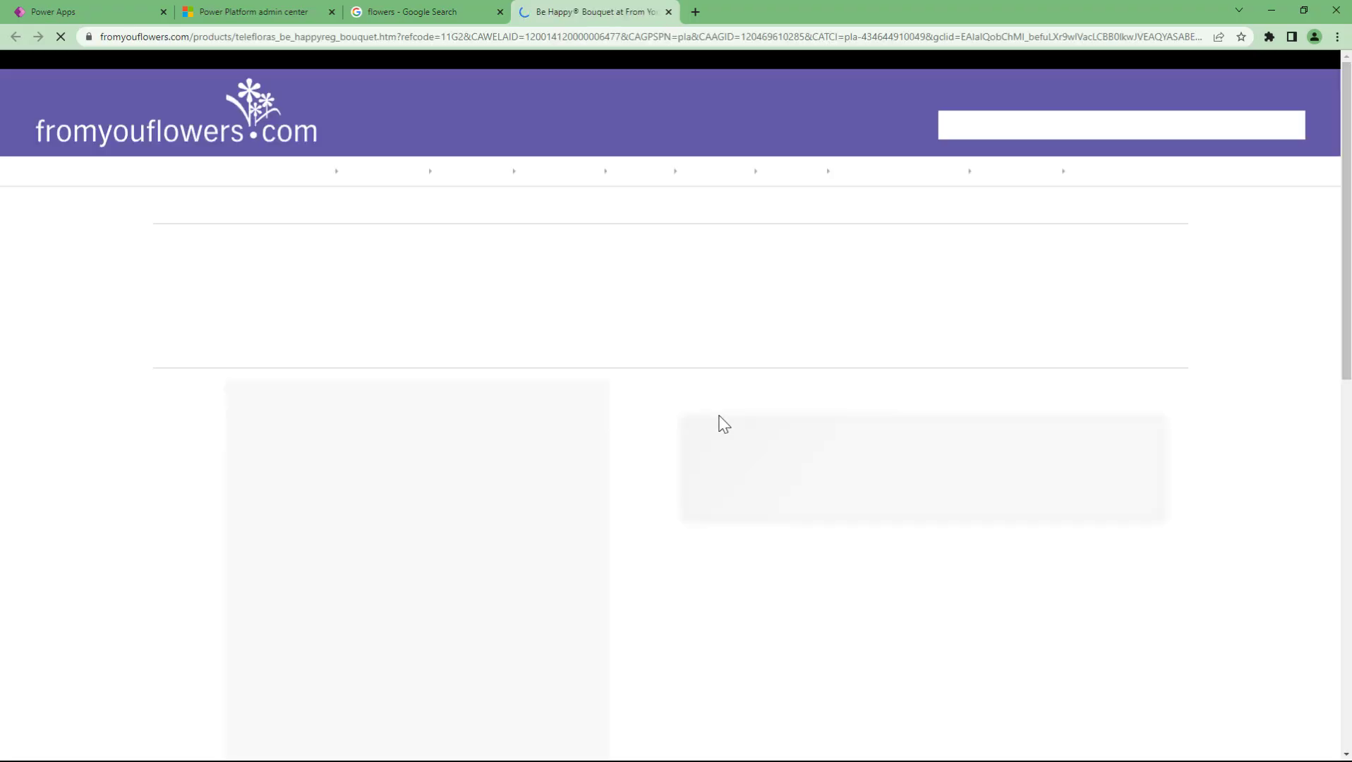
scroll(395, 425, "down", 4)
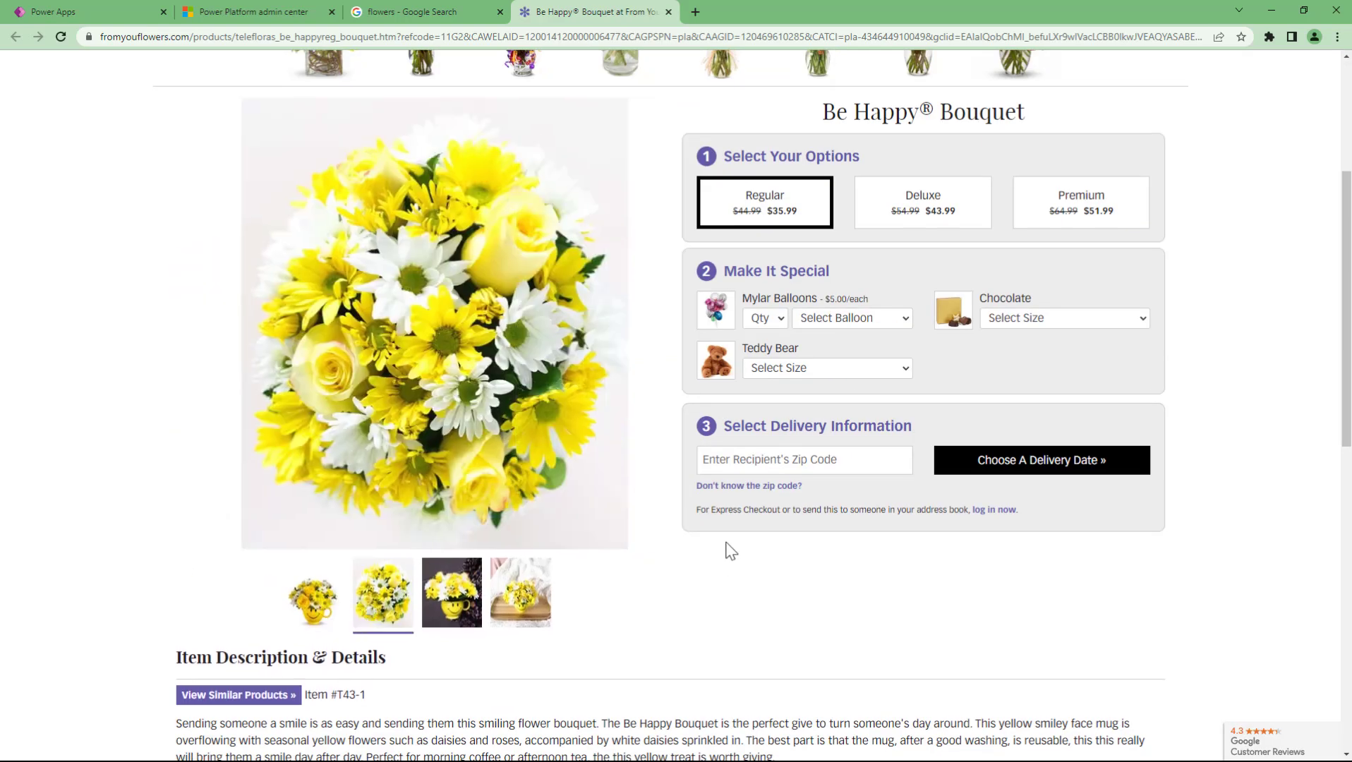
scroll(496, 103, "up", 4)
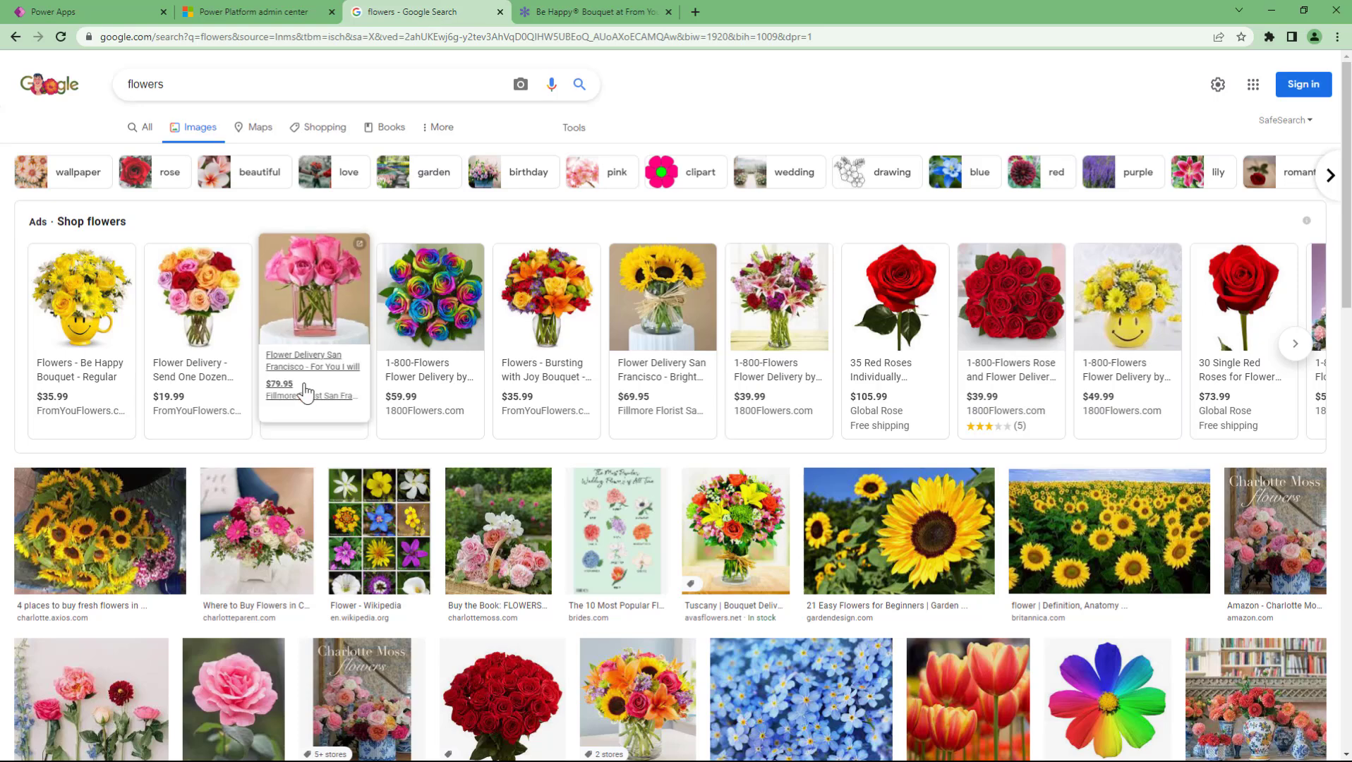
Step: Open the sunflower image from charlotte.axios.com in the results and copy its link address
left_click(120, 520)
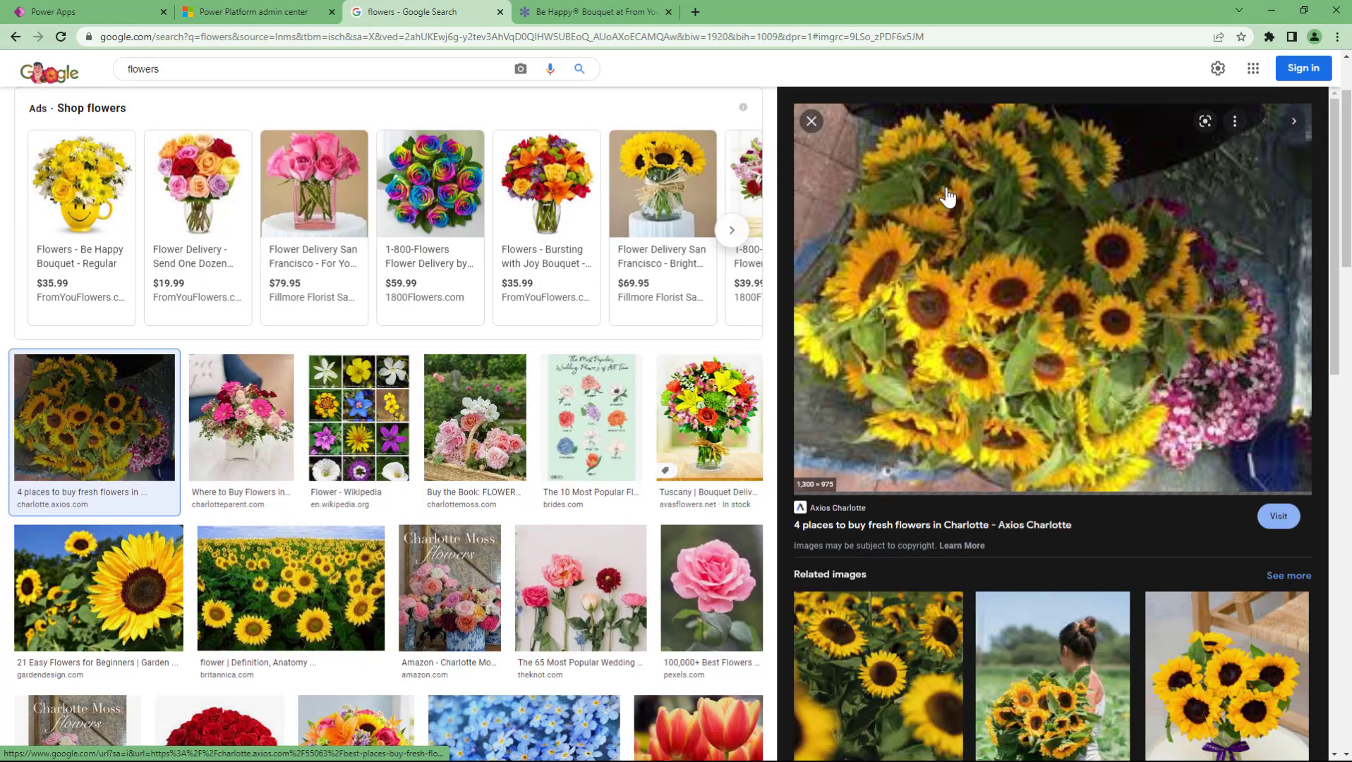
right_click(968, 238)
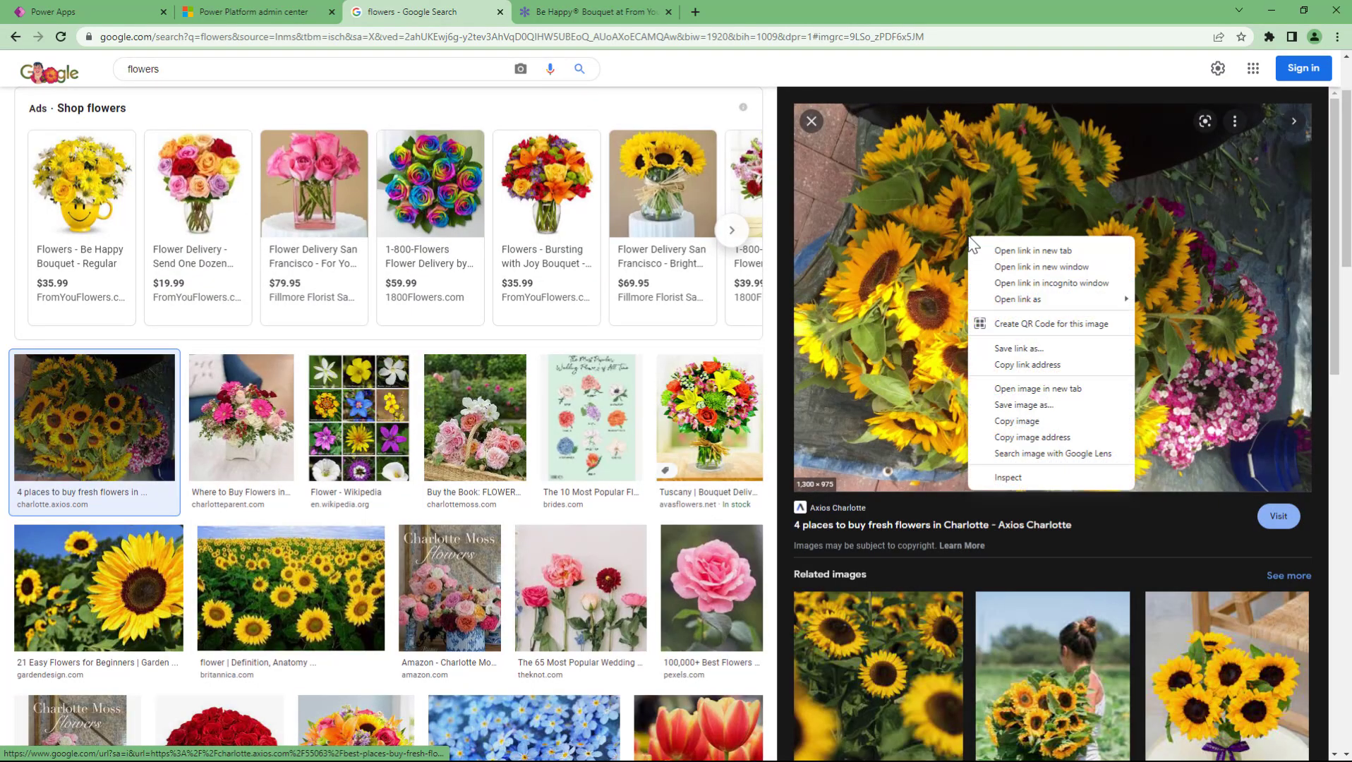
left_click(1022, 370)
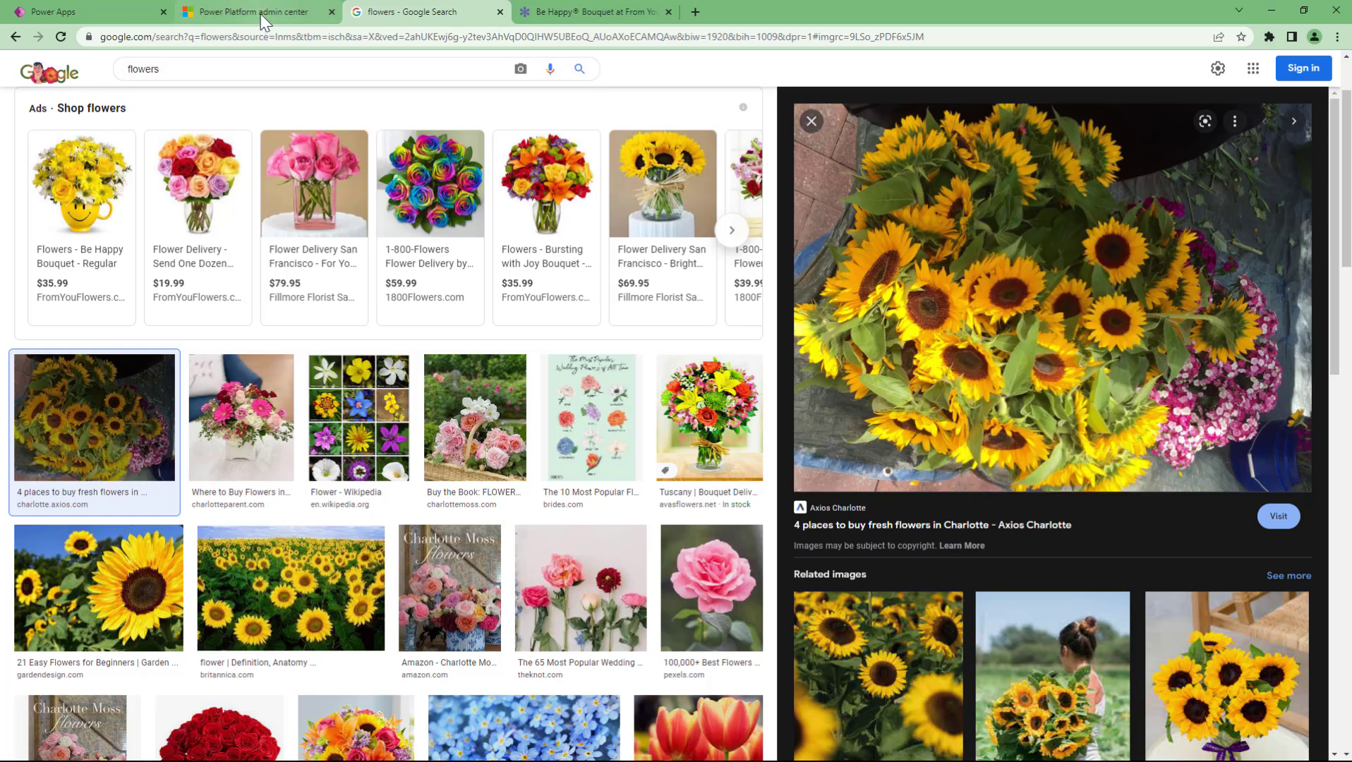
Step: In Power Apps, set Image3's Image property to the copied link in double quotes and move the control to about X 387, Y 144
left_click(26, 10)
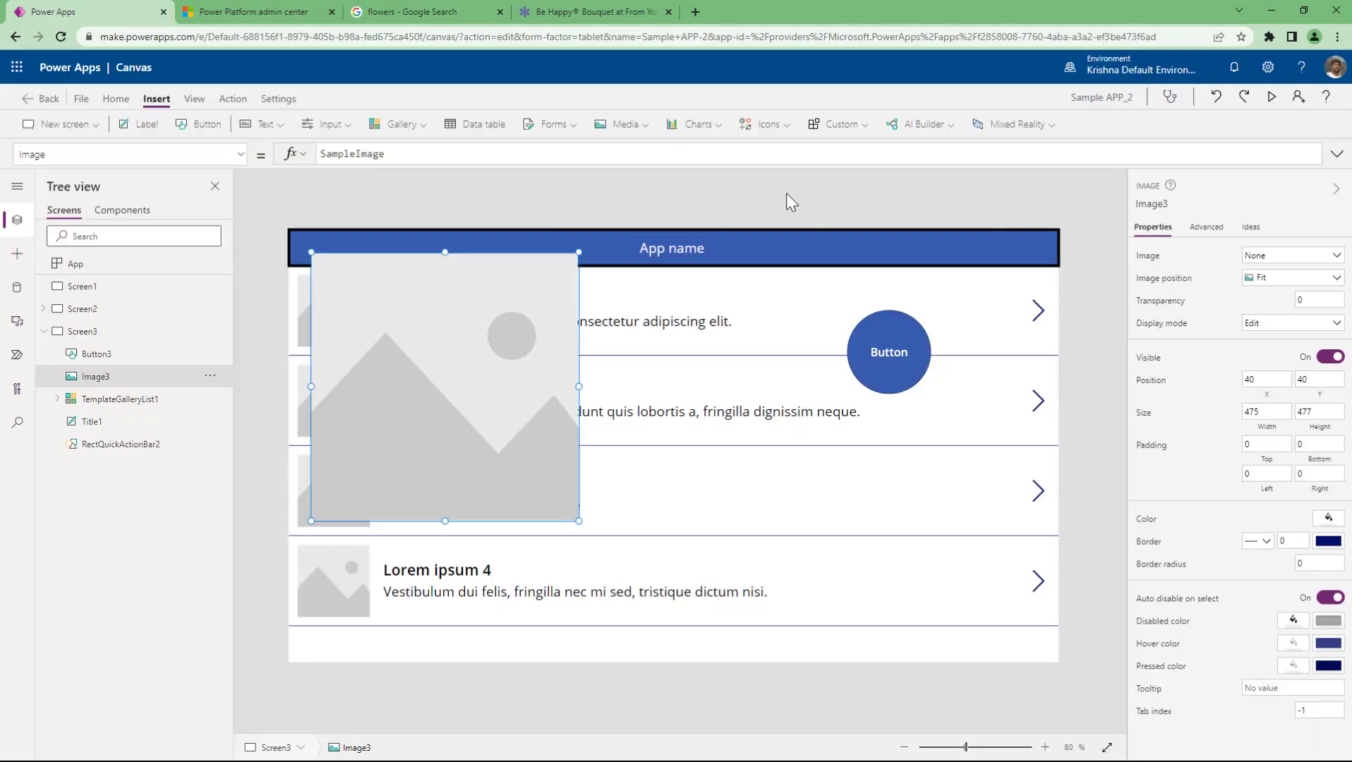
left_click_drag(413, 156, 172, 159)
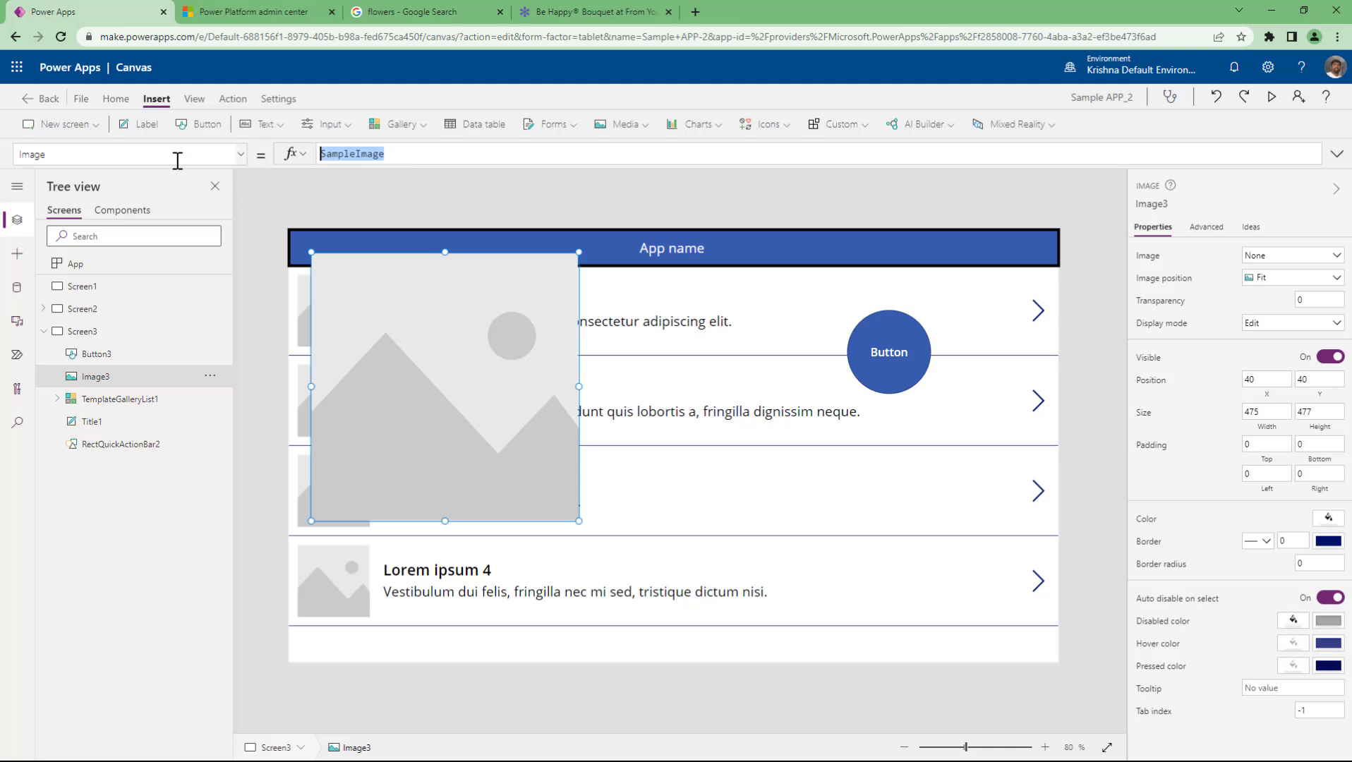
type("\"")
key("ctrl+v")
type("\"")
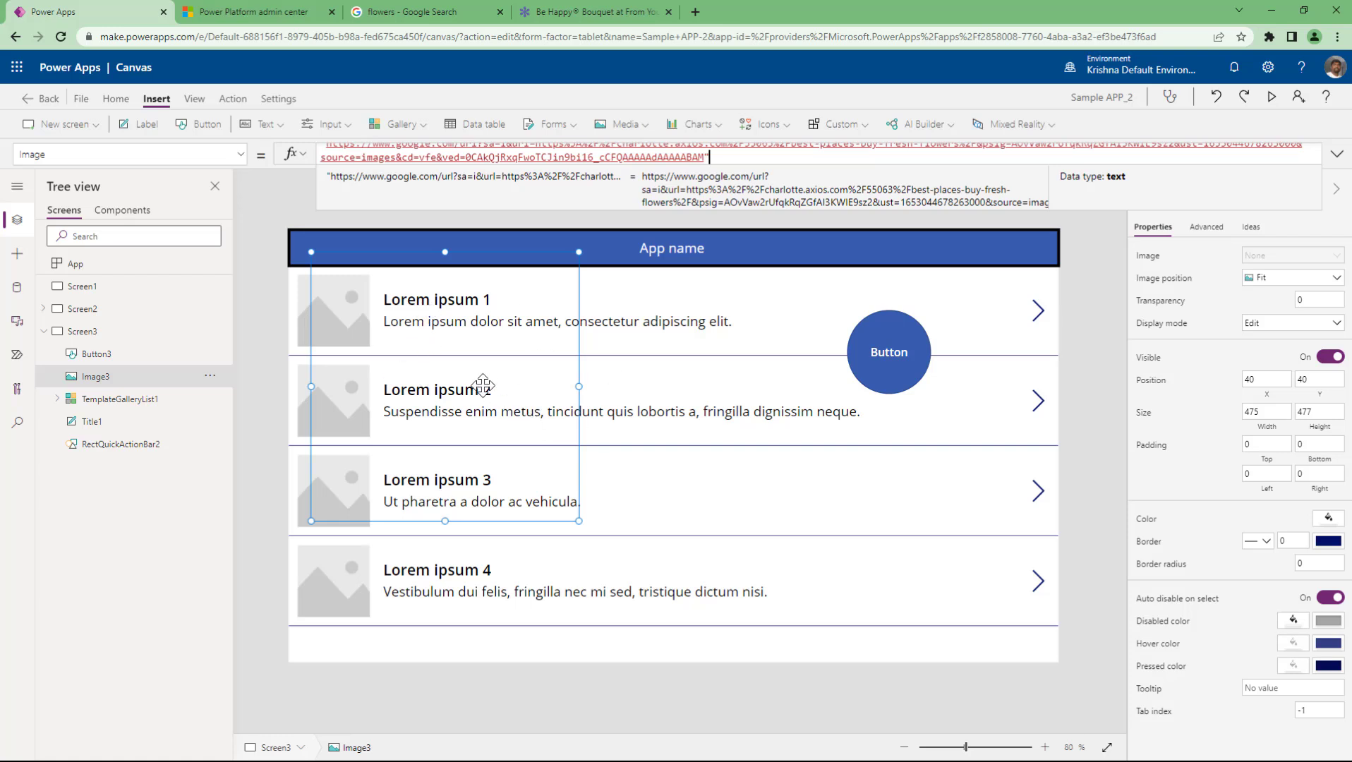
left_click_drag(484, 385, 676, 437)
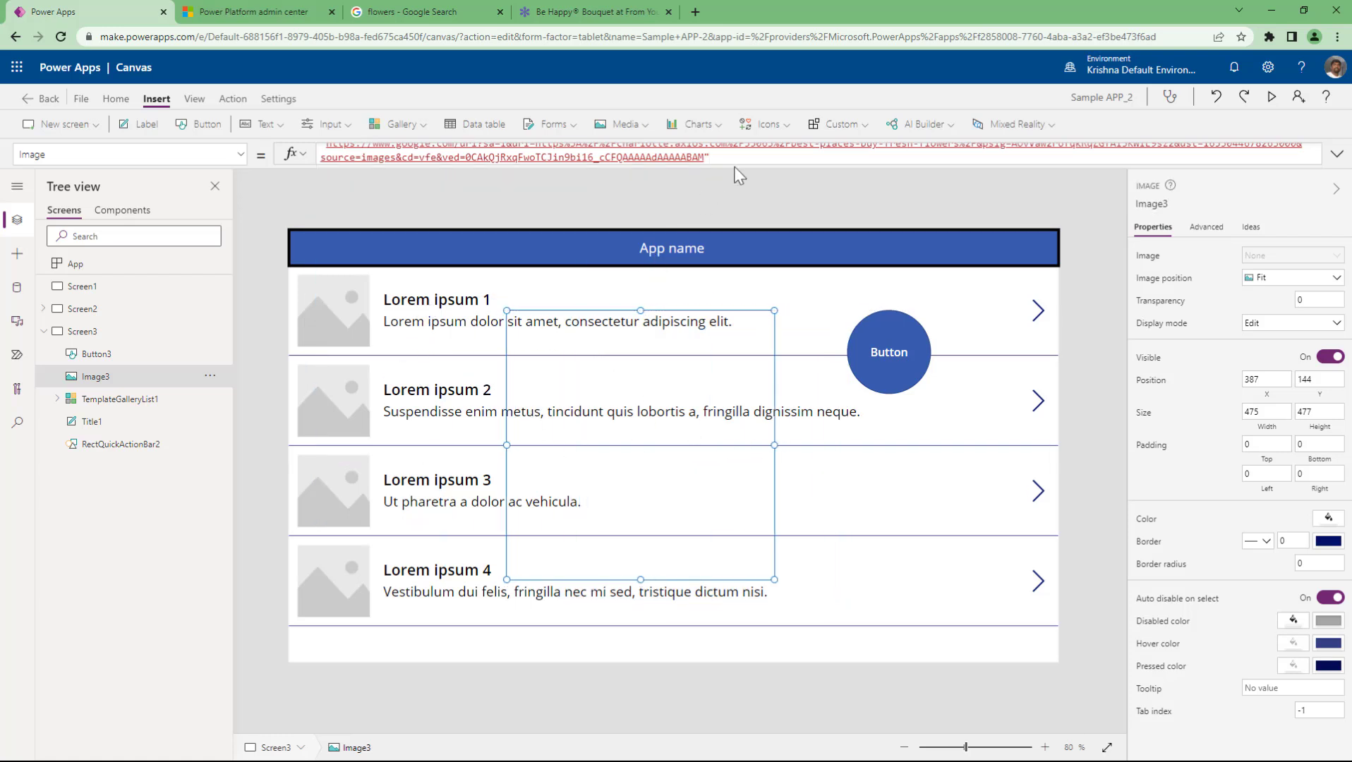
Step: Copy the sunflower result's link address again from the Google results and load it in a new browser tab
left_click(423, 12)
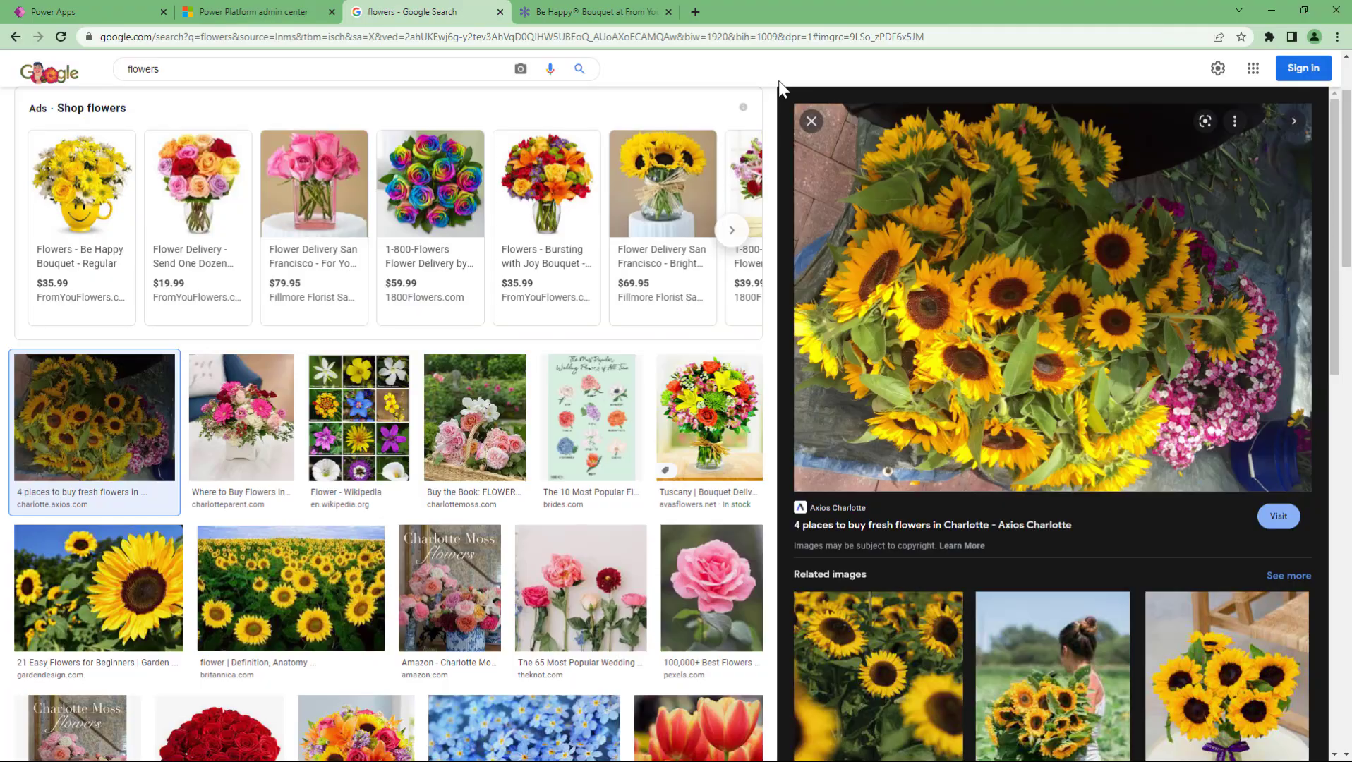
right_click(875, 254)
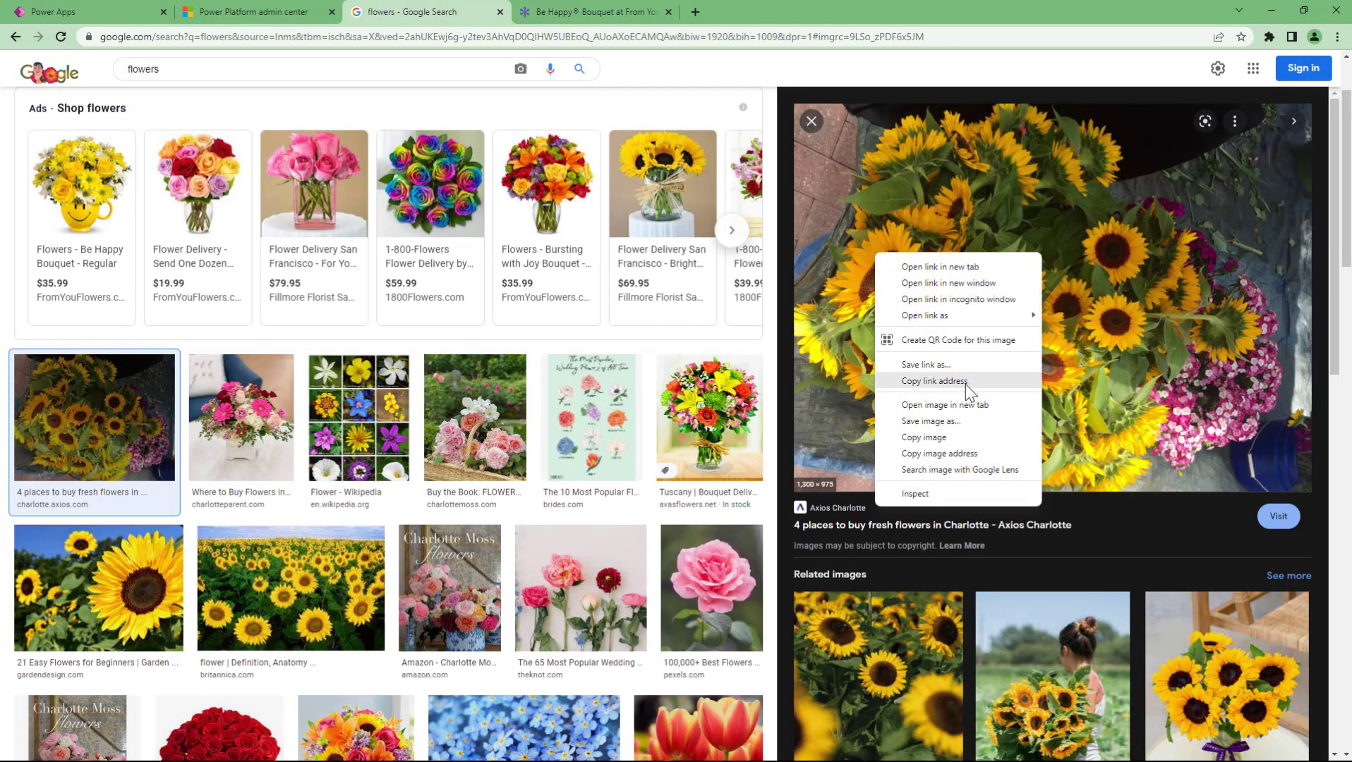
left_click(934, 381)
left_click(696, 12)
key("ctrl+v")
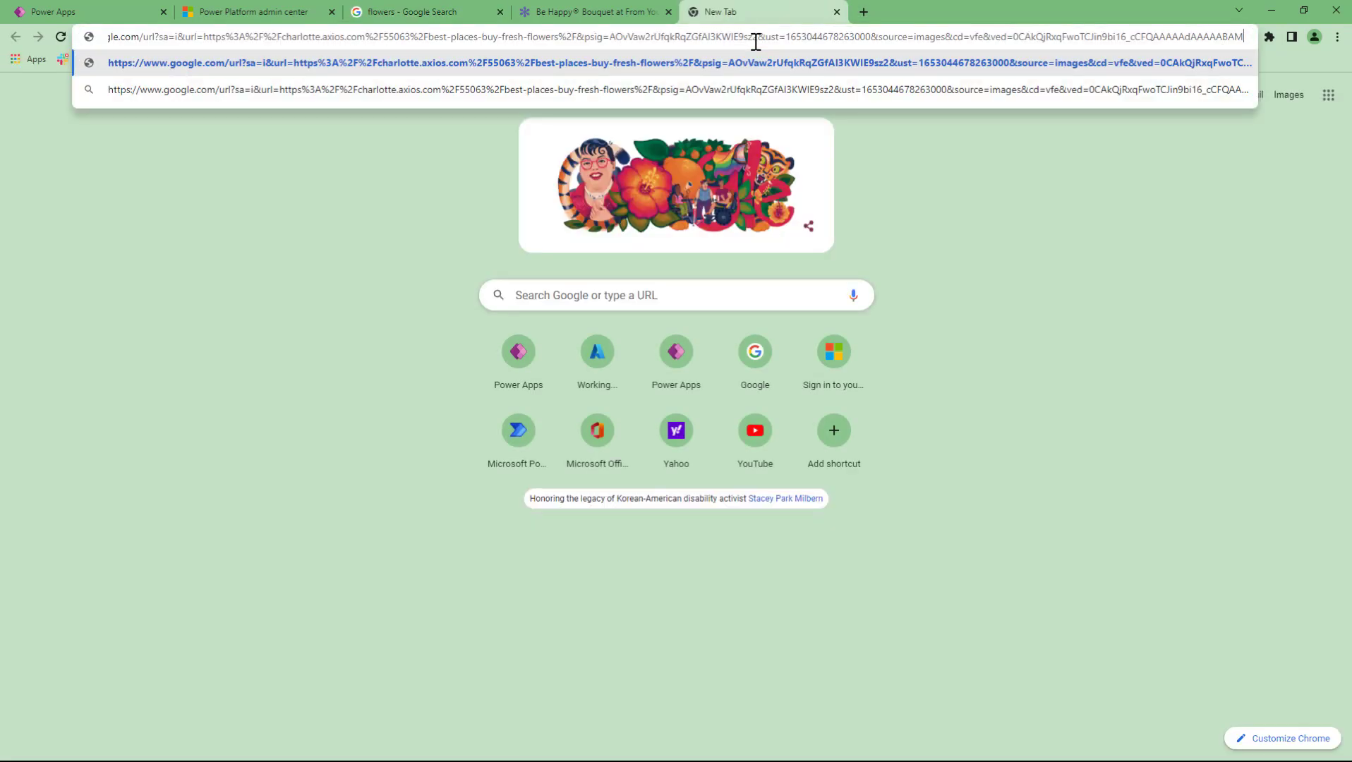
key("Return")
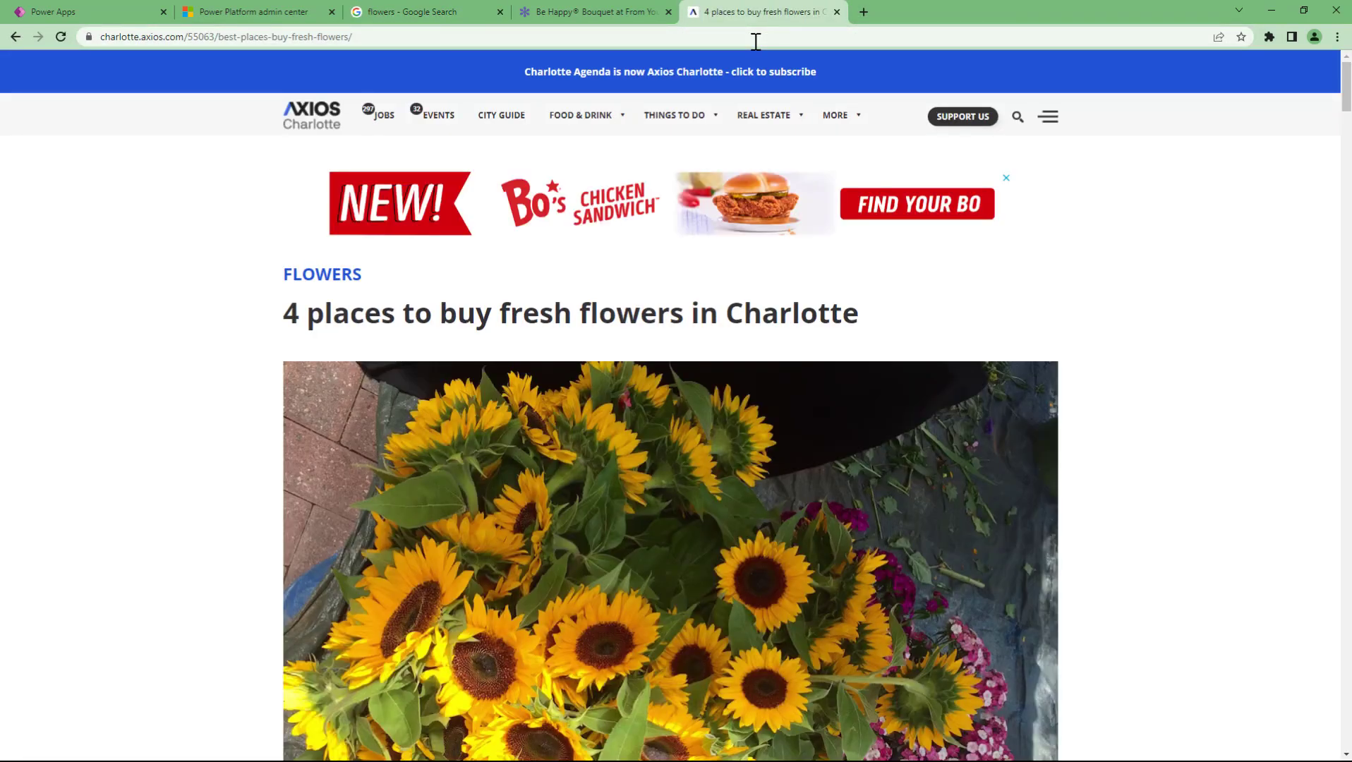
Step: Copy the image address of the article's sunflower photo, load it in the same tab and select the resulting .jpg URL
right_click(633, 411)
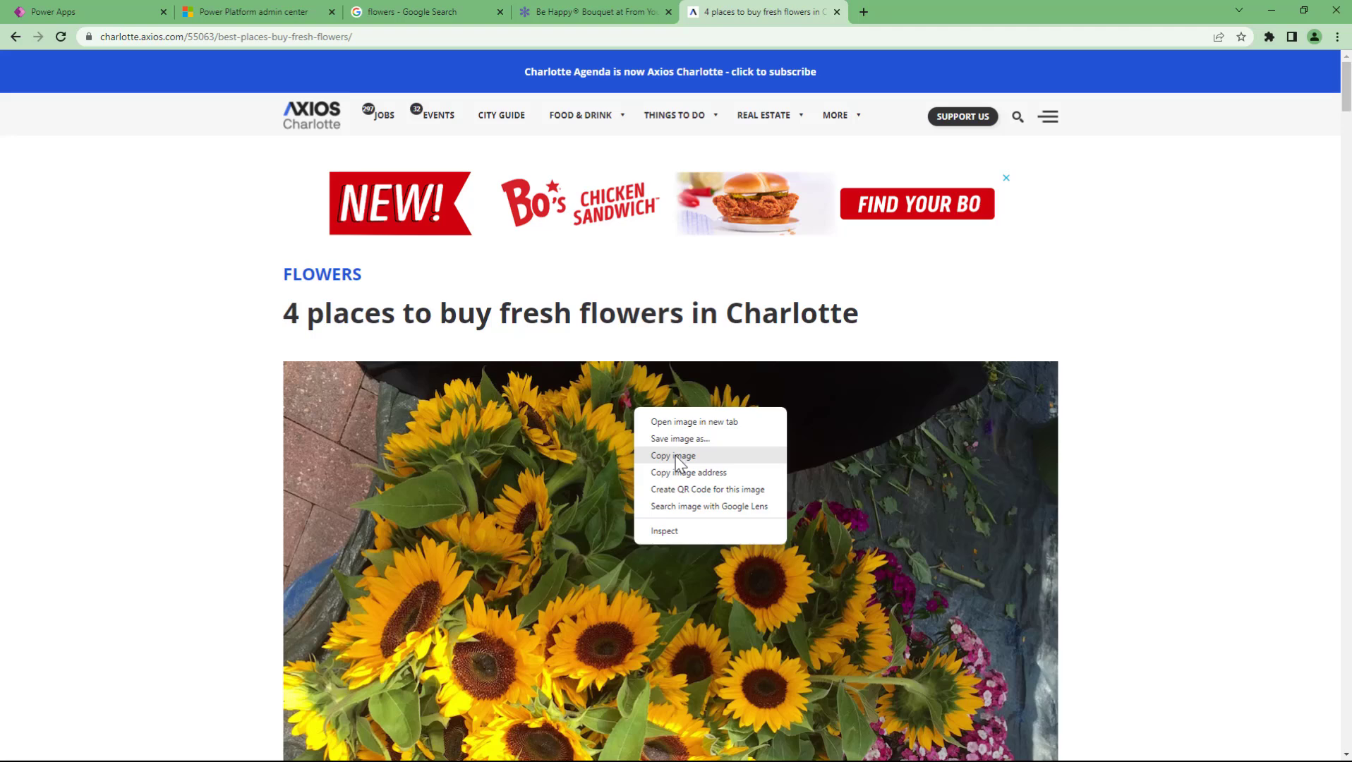
left_click(701, 473)
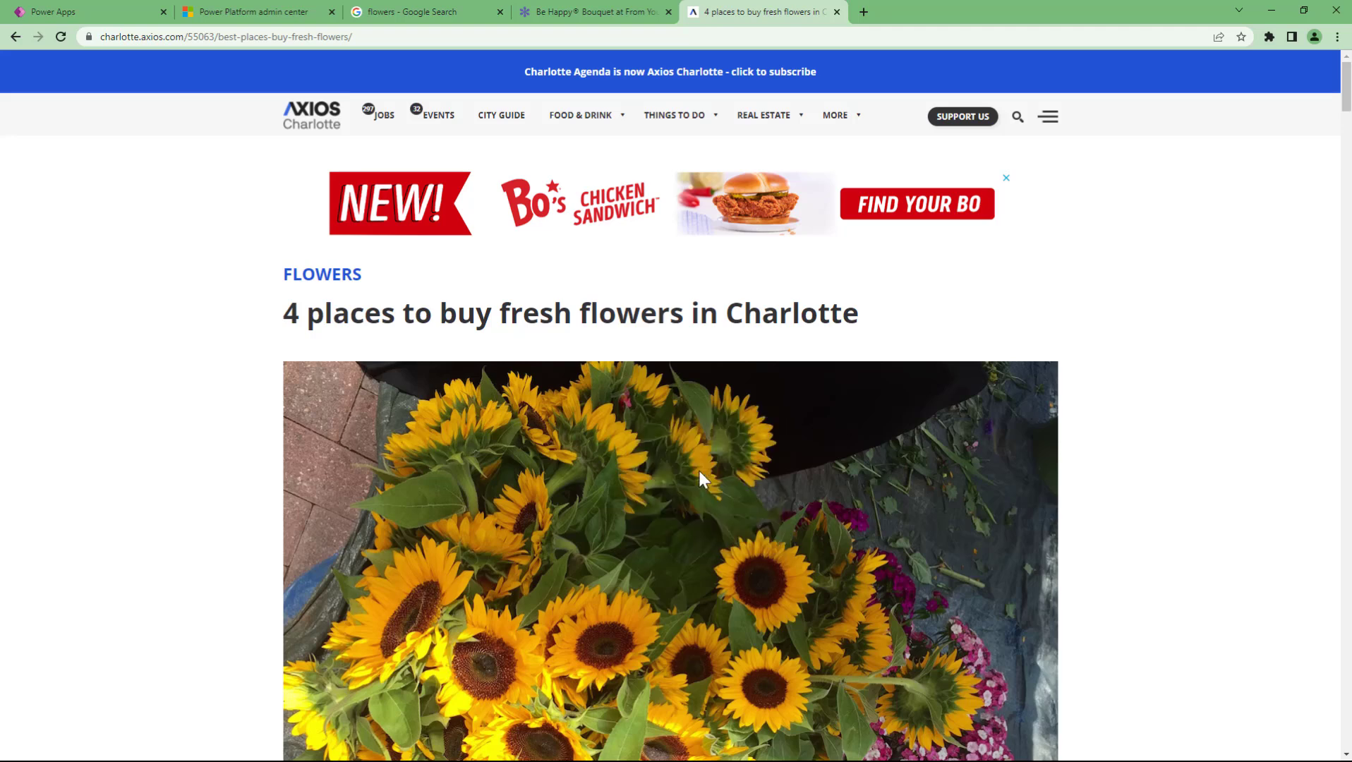
left_click(395, 38)
key("ctrl+v")
key("Return")
left_click(394, 38)
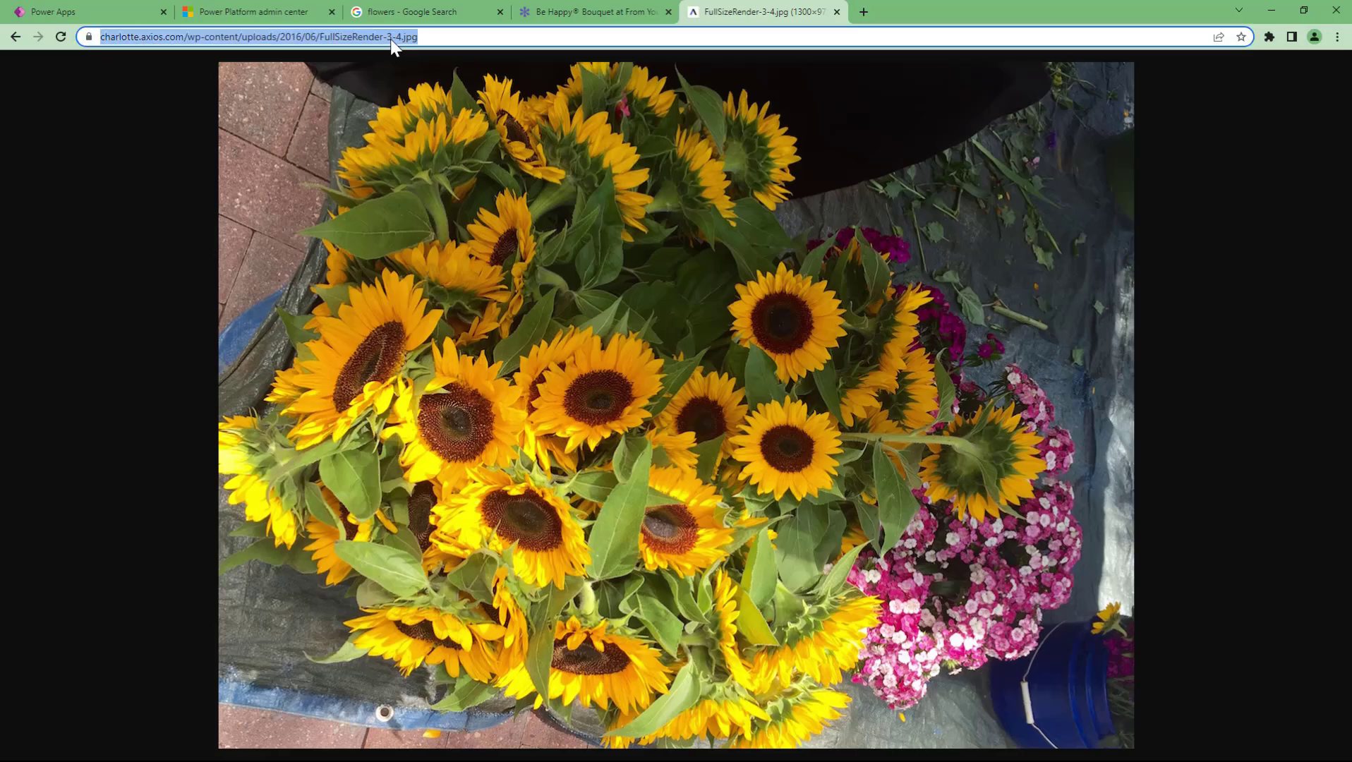
left_click(50, 11)
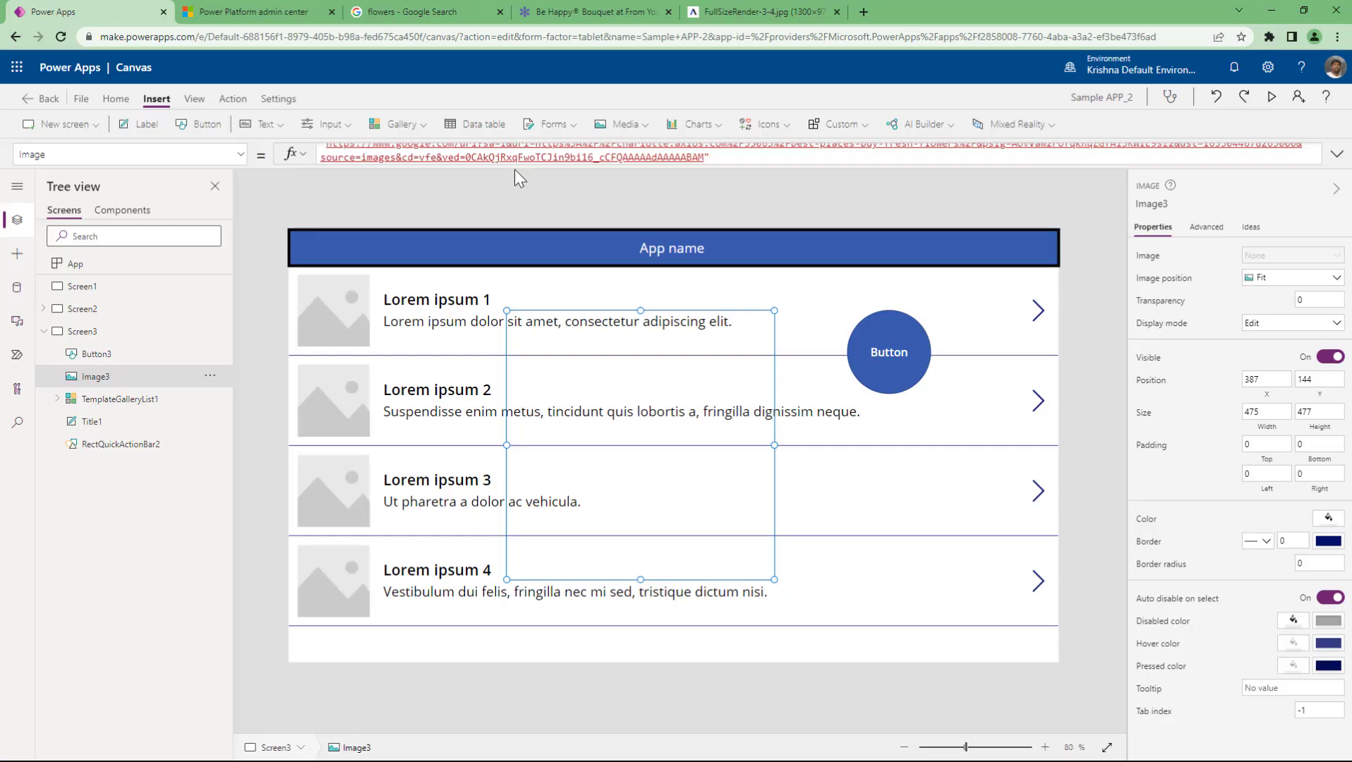
left_click(728, 158)
key("ctrl+a")
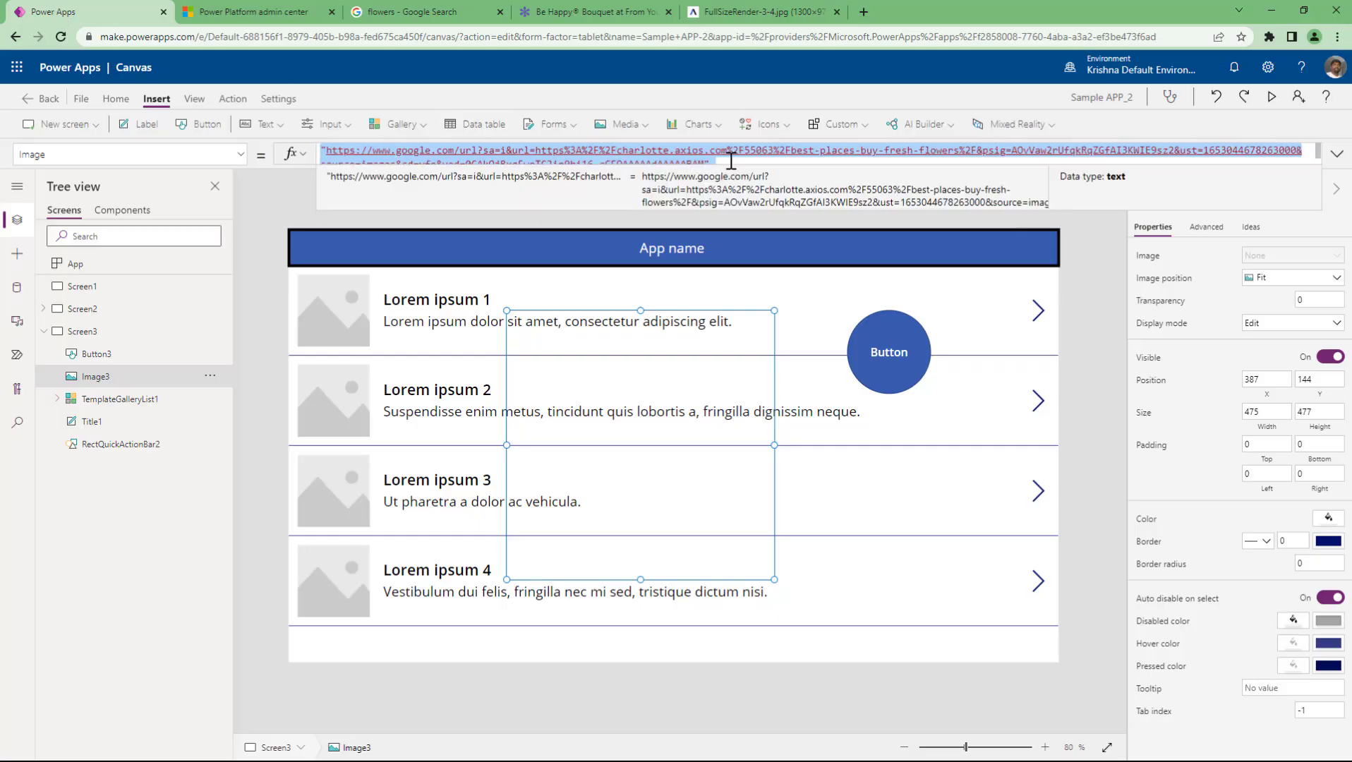
type("\"")
key("ctrl+v")
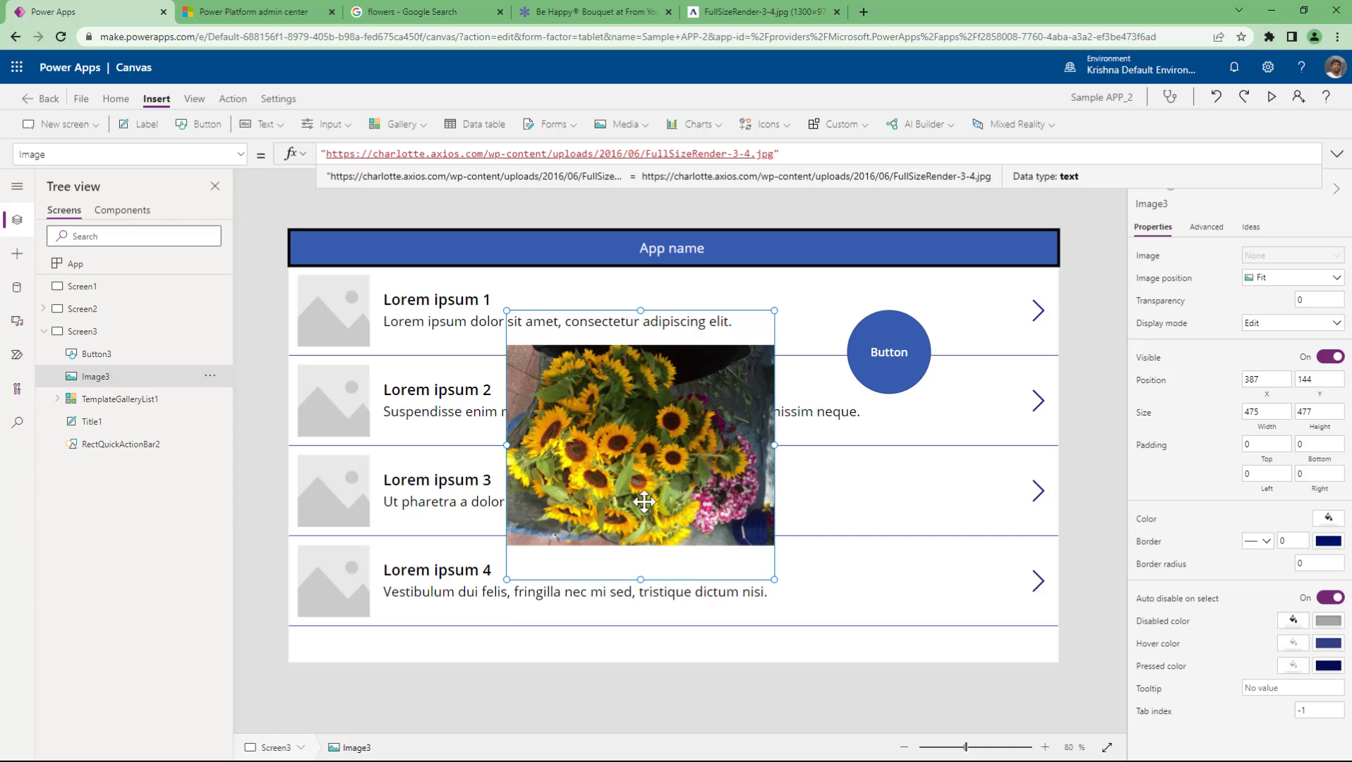
Step: Try the Stretch image position on Image3, set it to Fill, and enlarge the control to about 1198 by 704 at X 54, Y 64
left_click(1282, 279)
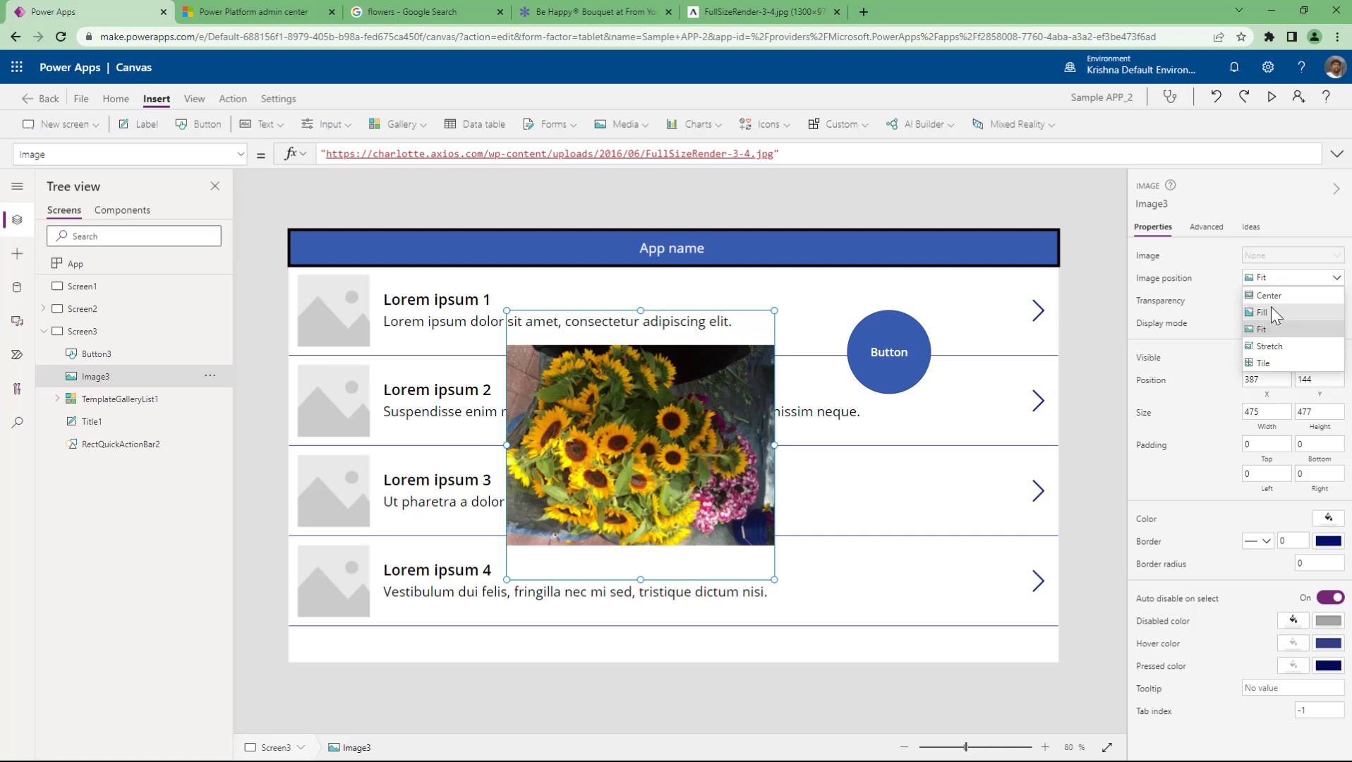
left_click(1267, 346)
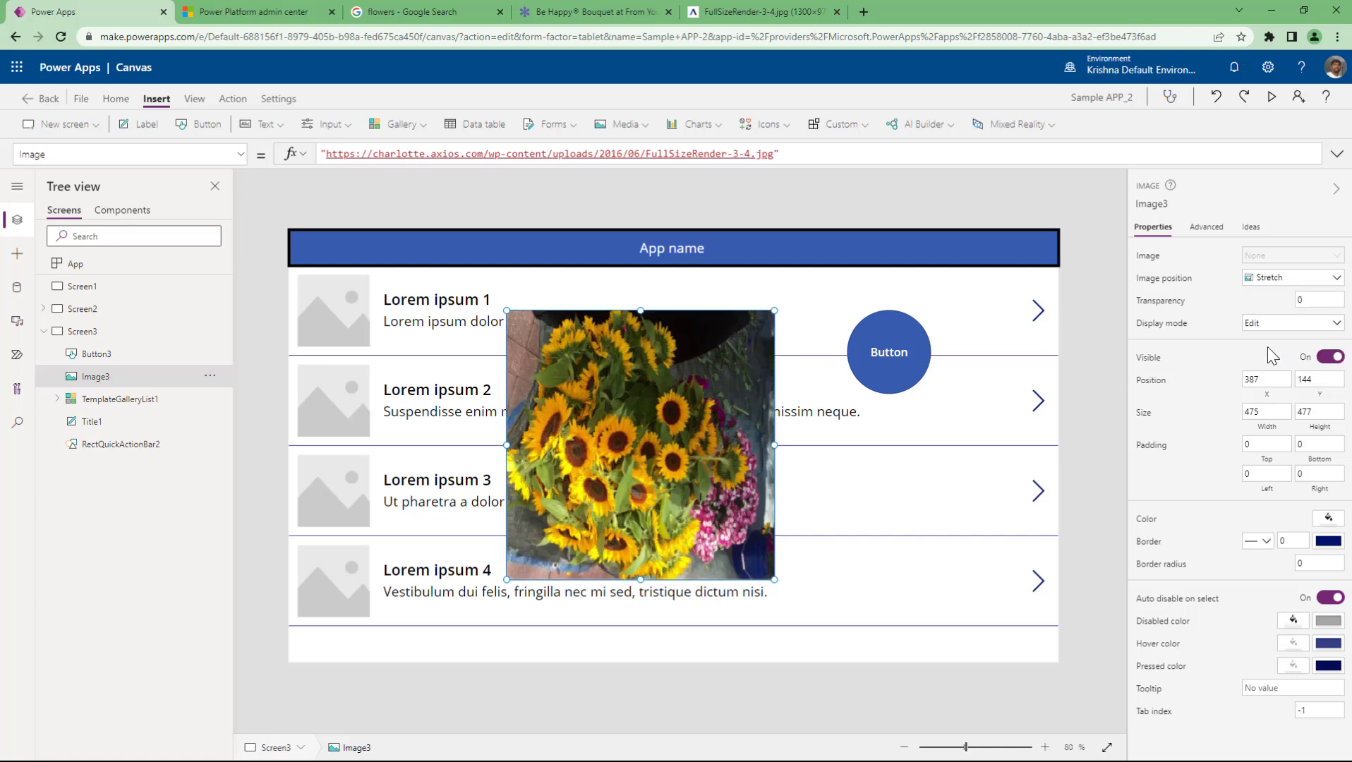
left_click(1276, 279)
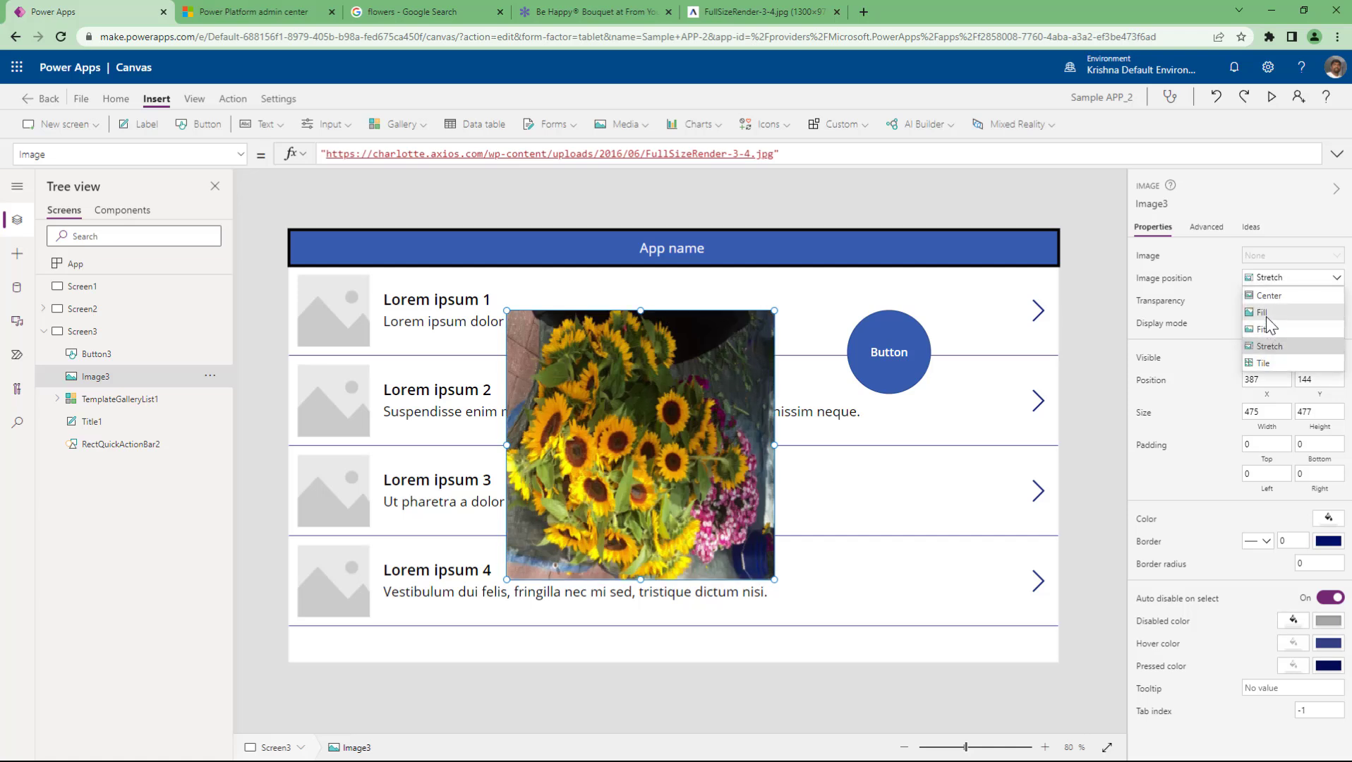
left_click(1265, 316)
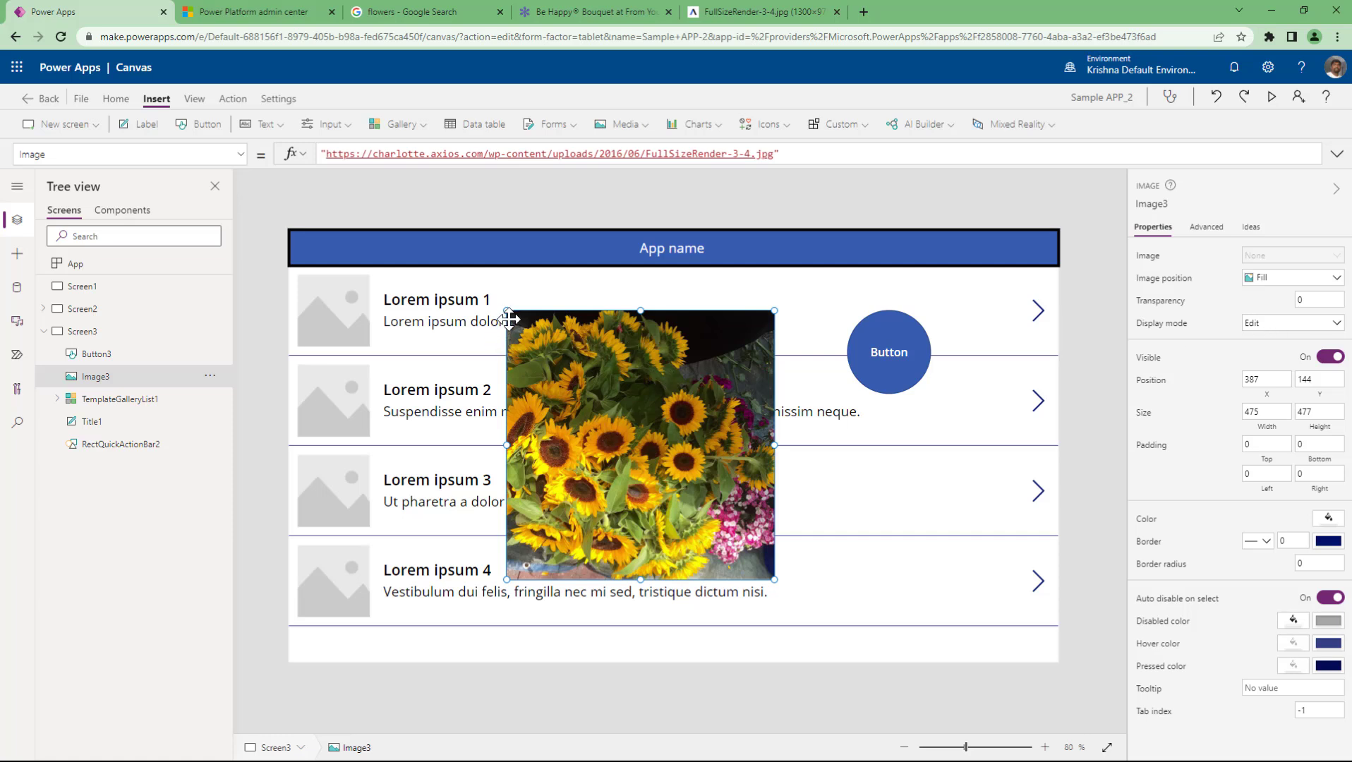
left_click_drag(505, 309, 319, 260)
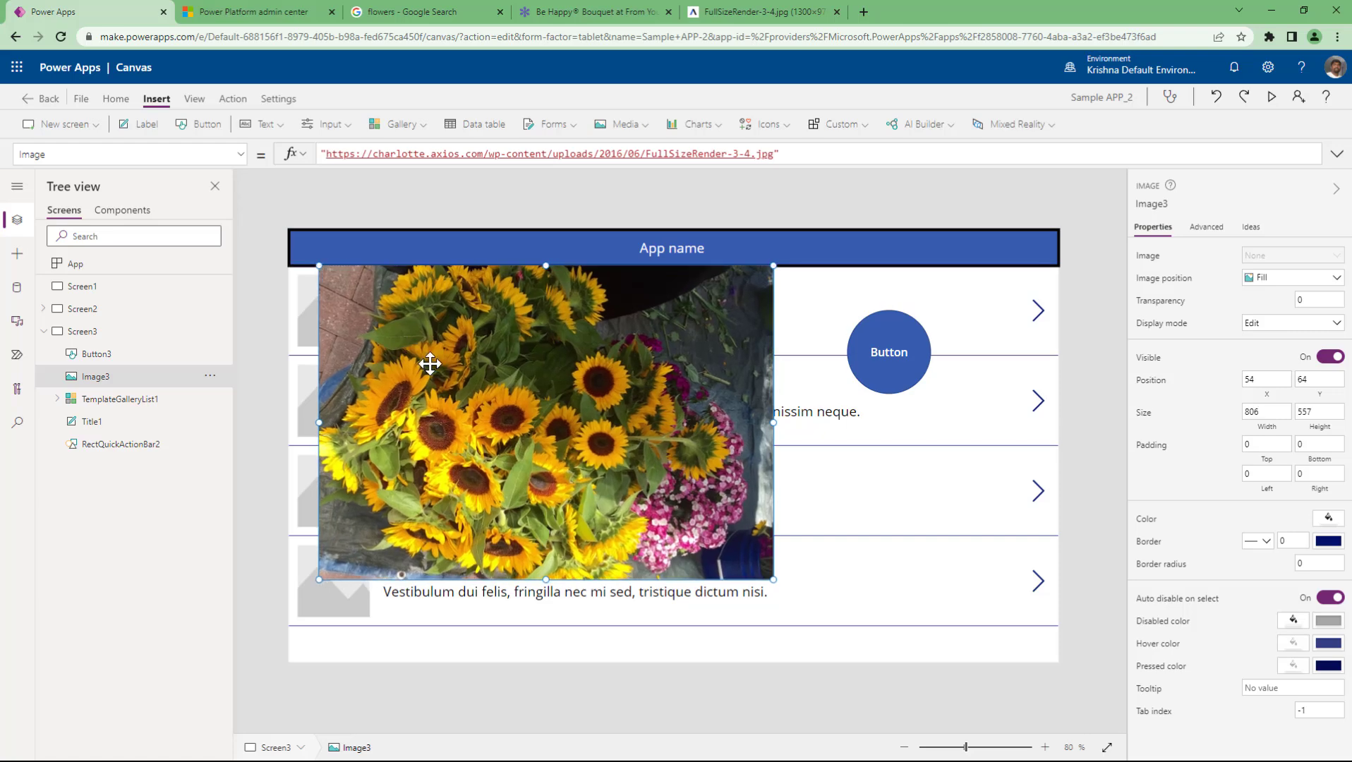
left_click_drag(771, 577, 992, 657)
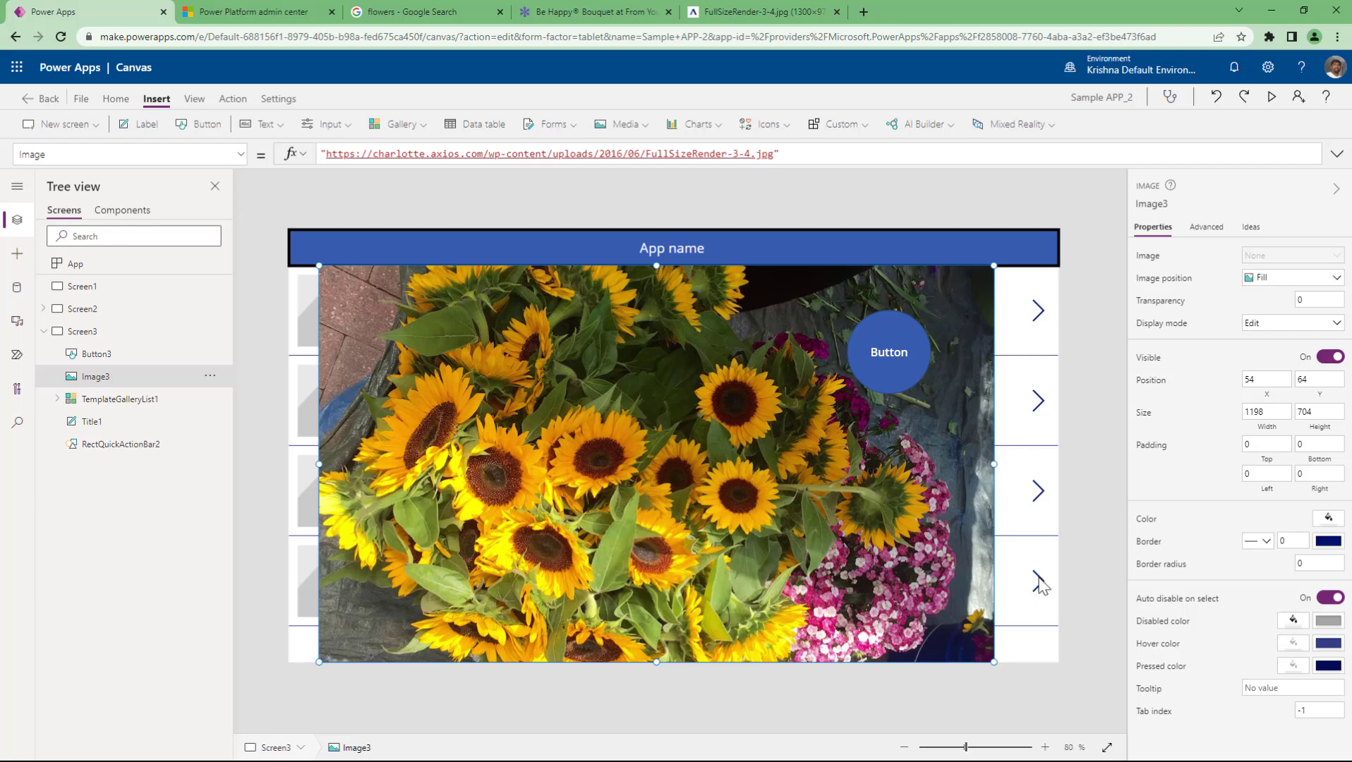
Step: Insert a Video control on Screen3 and select the SampleVideo value of its Media property
left_click(637, 124)
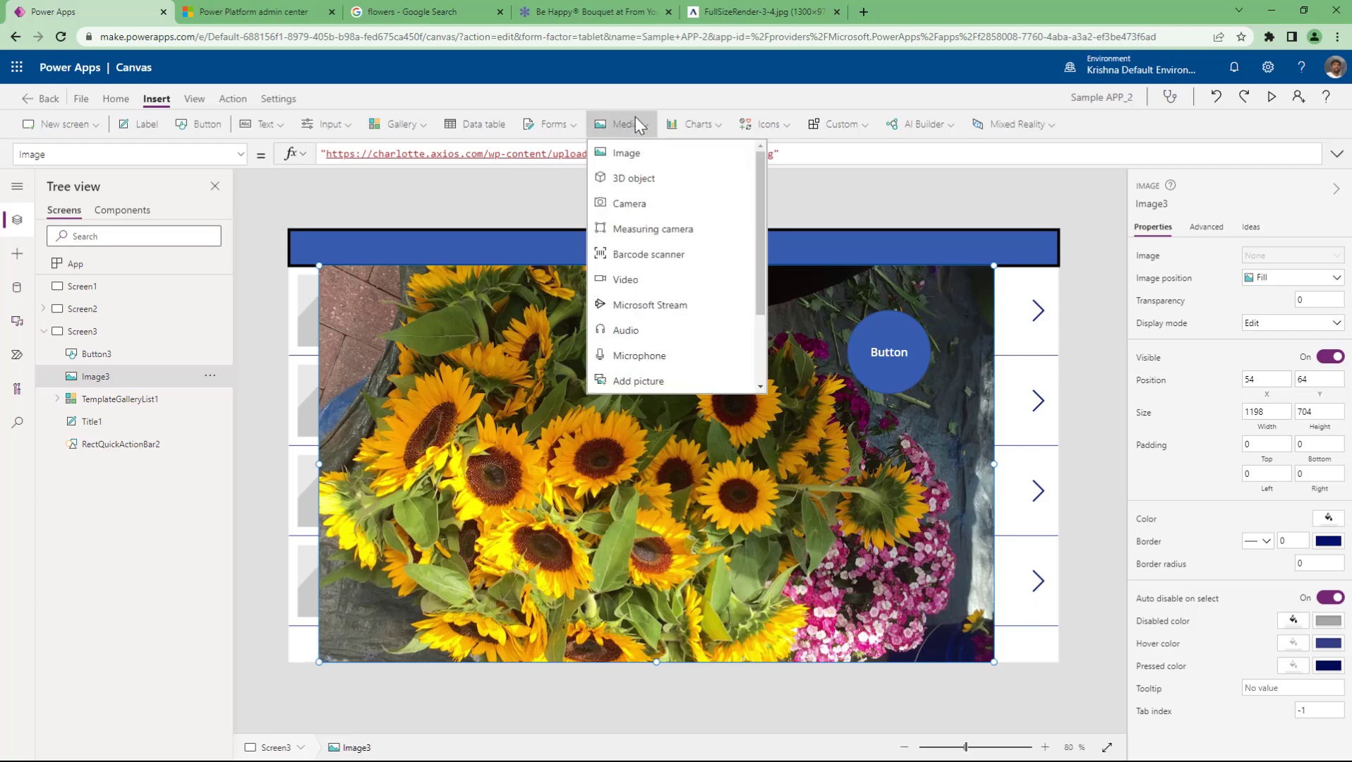
scroll(638, 207, "down", 2)
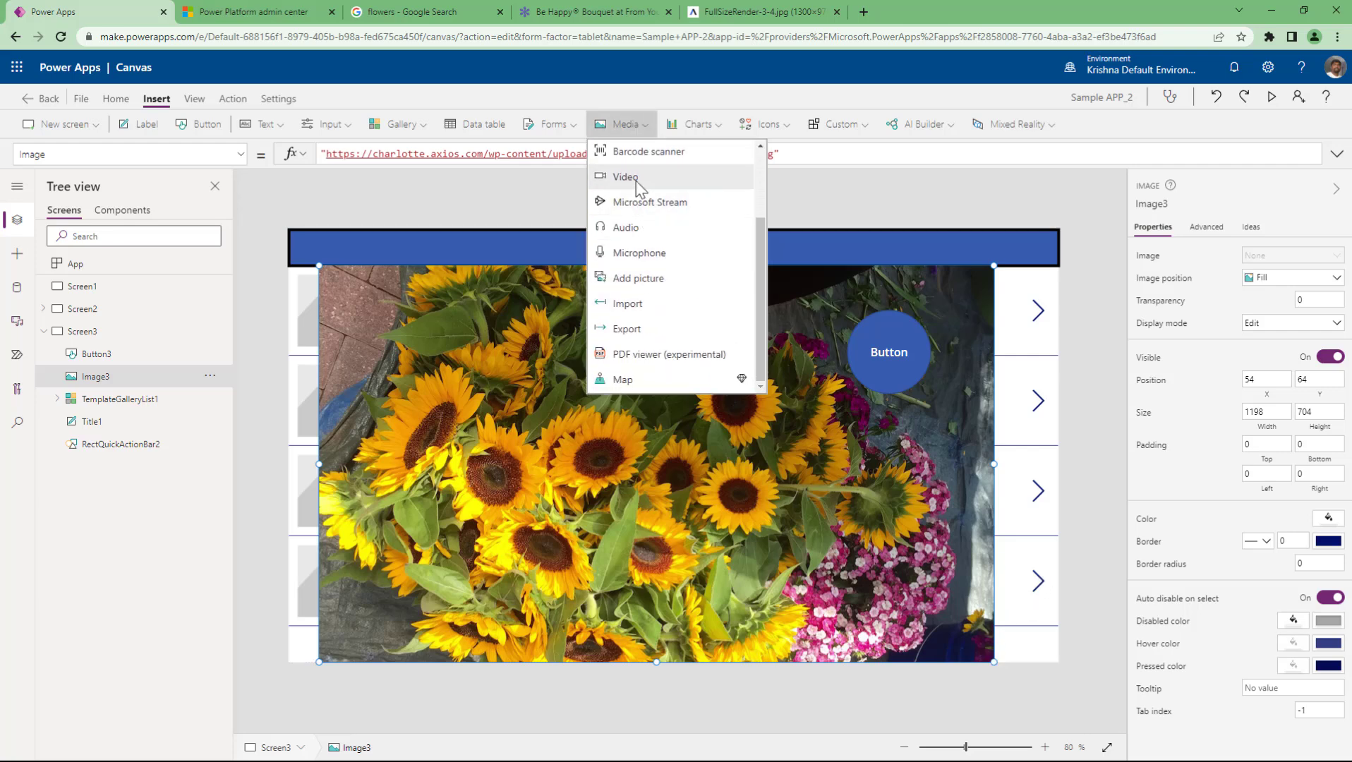
left_click(636, 180)
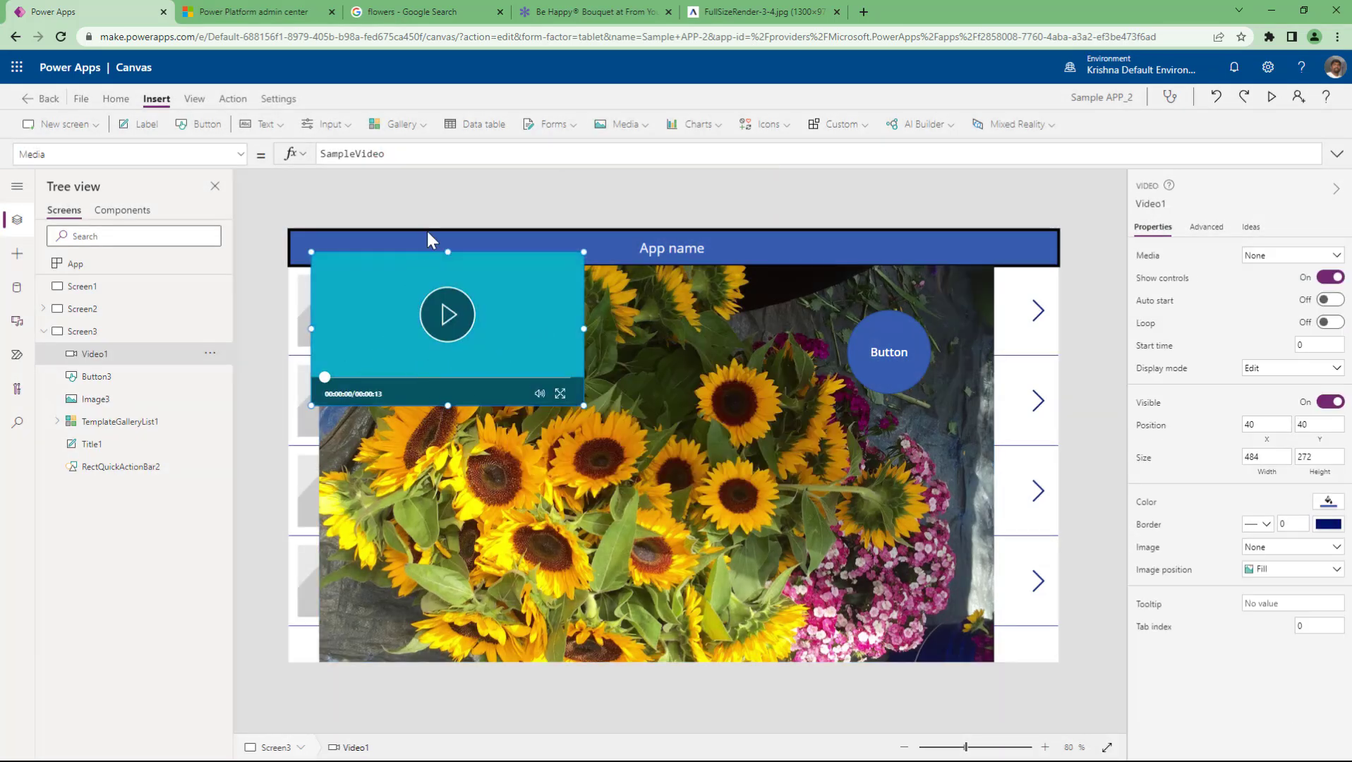
double_click(352, 154)
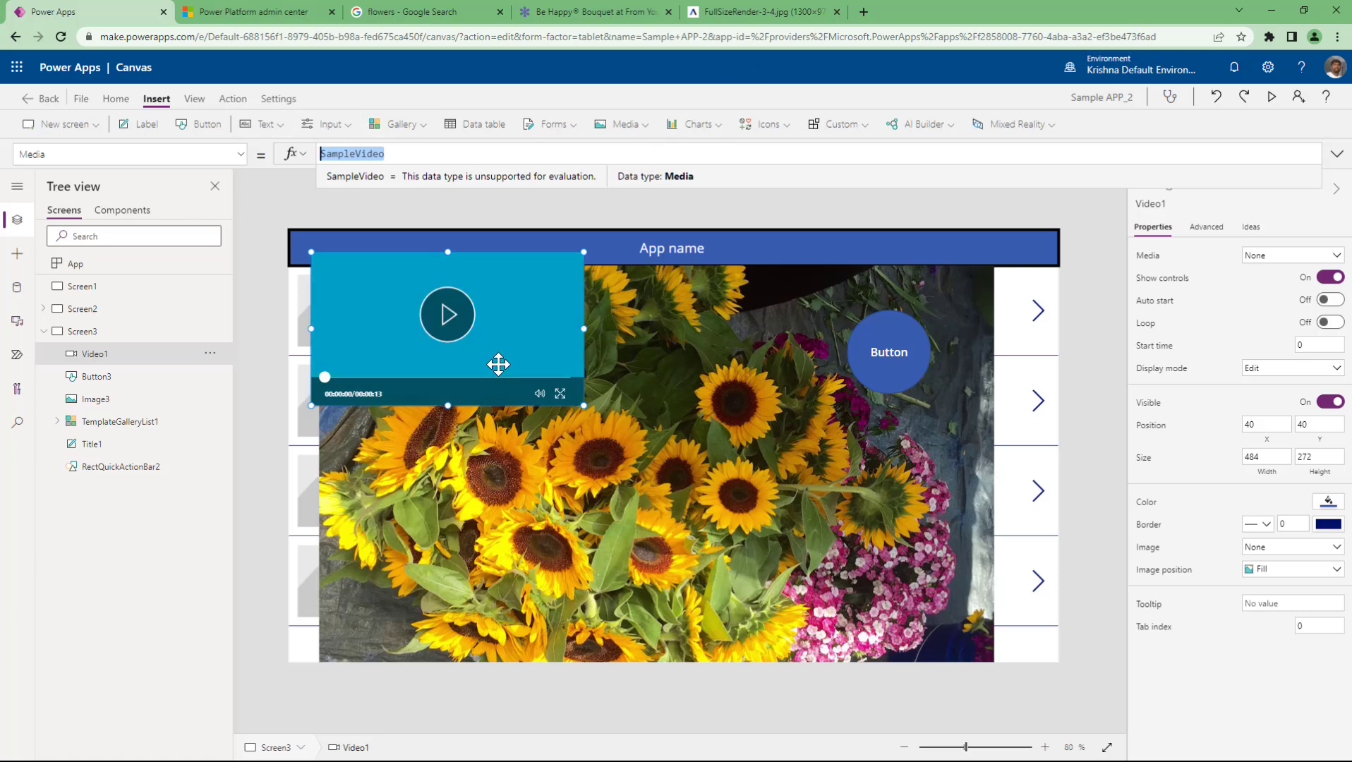
Step: Review the available media control types, the app's media upload area and the chart control types
left_click(645, 131)
left_click(644, 130)
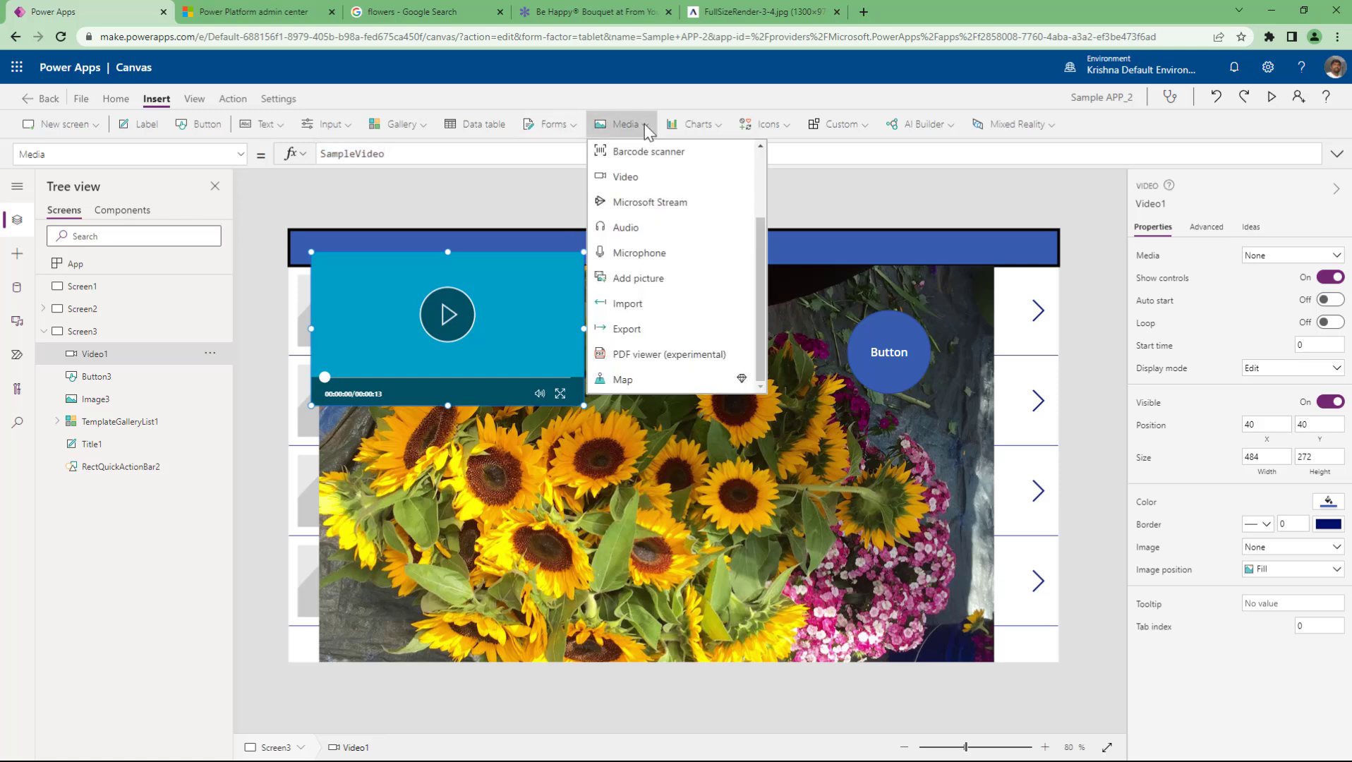
scroll(674, 321, "up", 2)
scroll(676, 323, "down", 2)
left_click(17, 323)
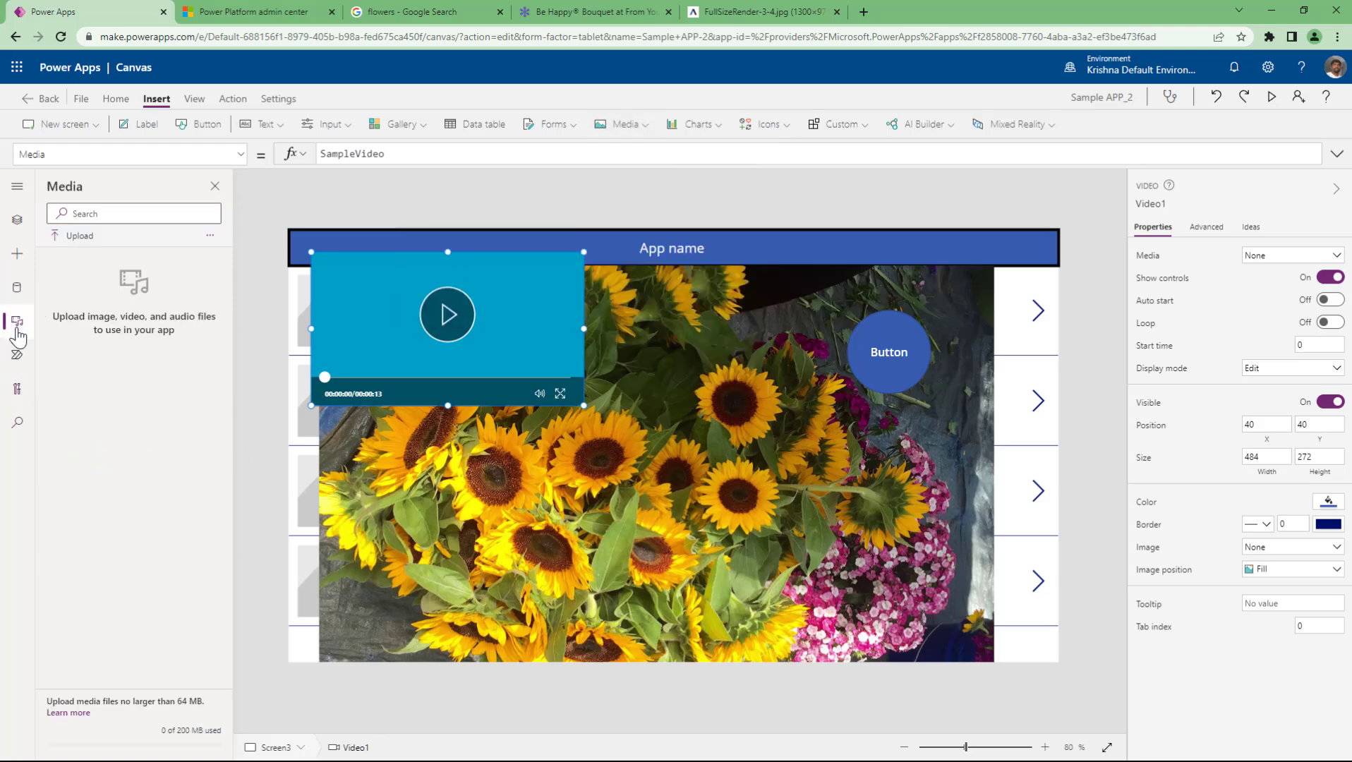
left_click(17, 219)
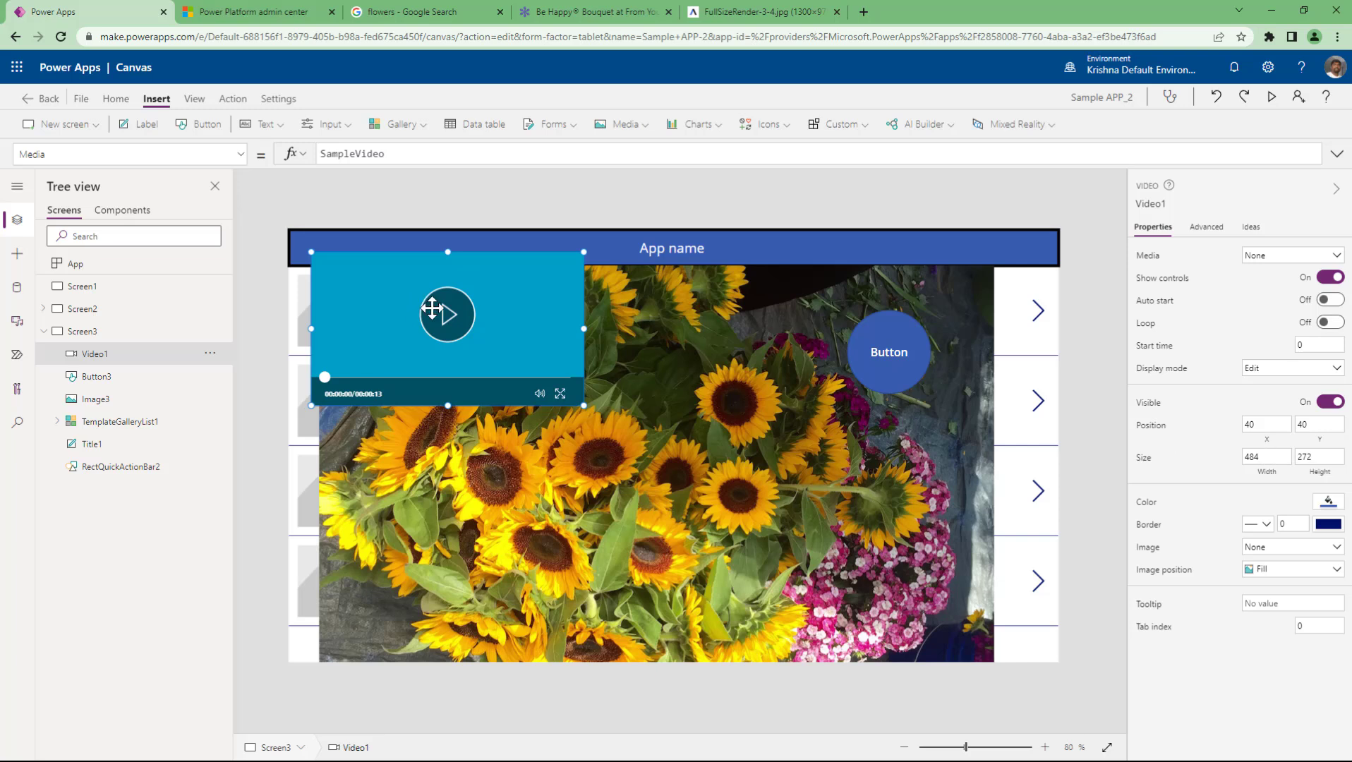
left_click(713, 127)
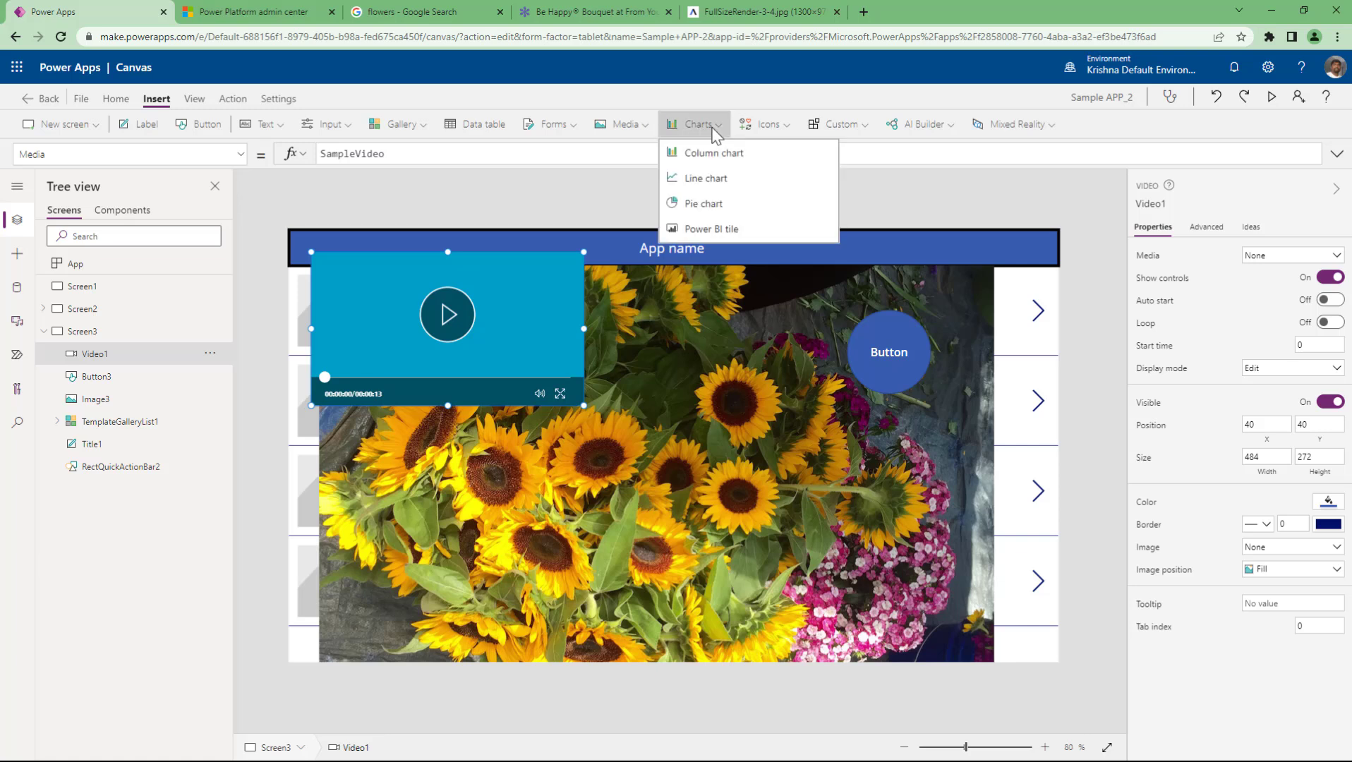
Step: Insert an Edit icon, place it at the right end of the app header at about X 1276, Y 0, and colour it white
left_click(783, 133)
left_click(783, 127)
left_click(784, 127)
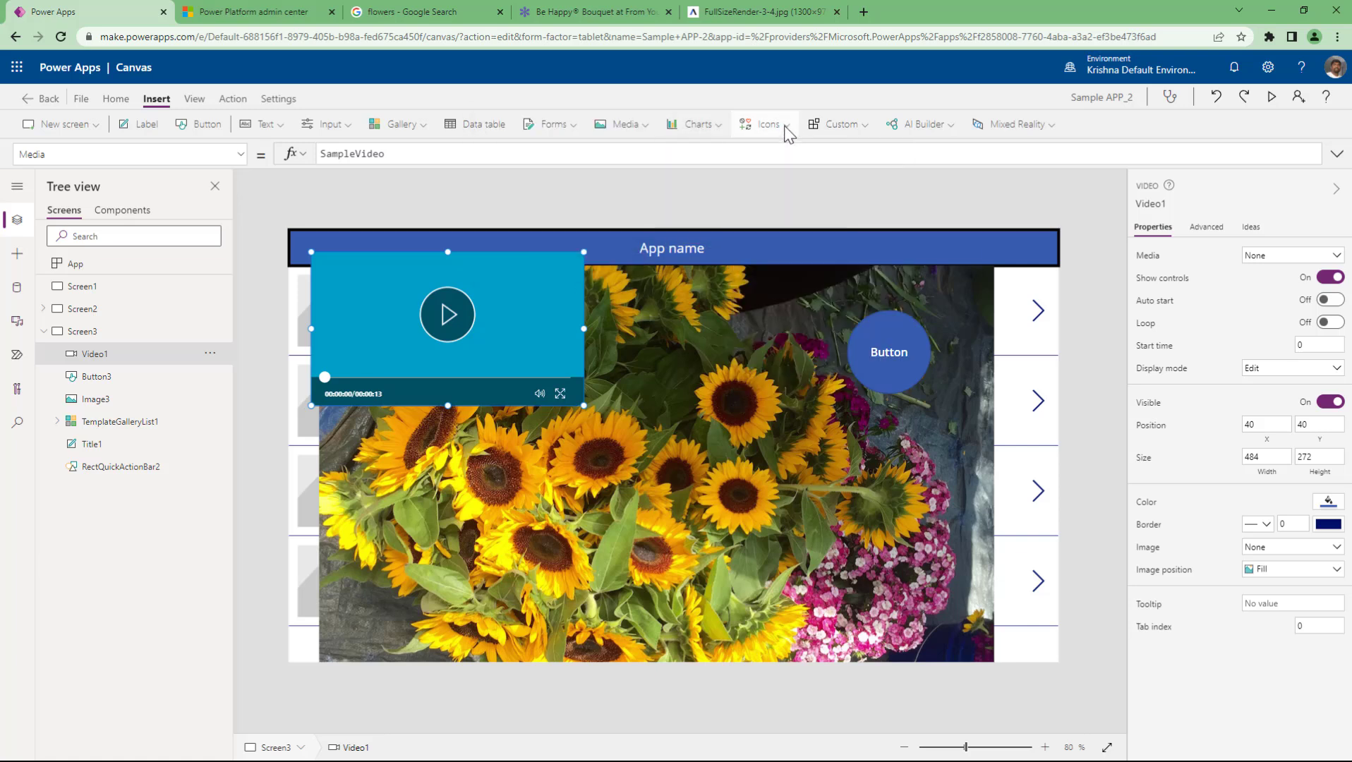
left_click(761, 126)
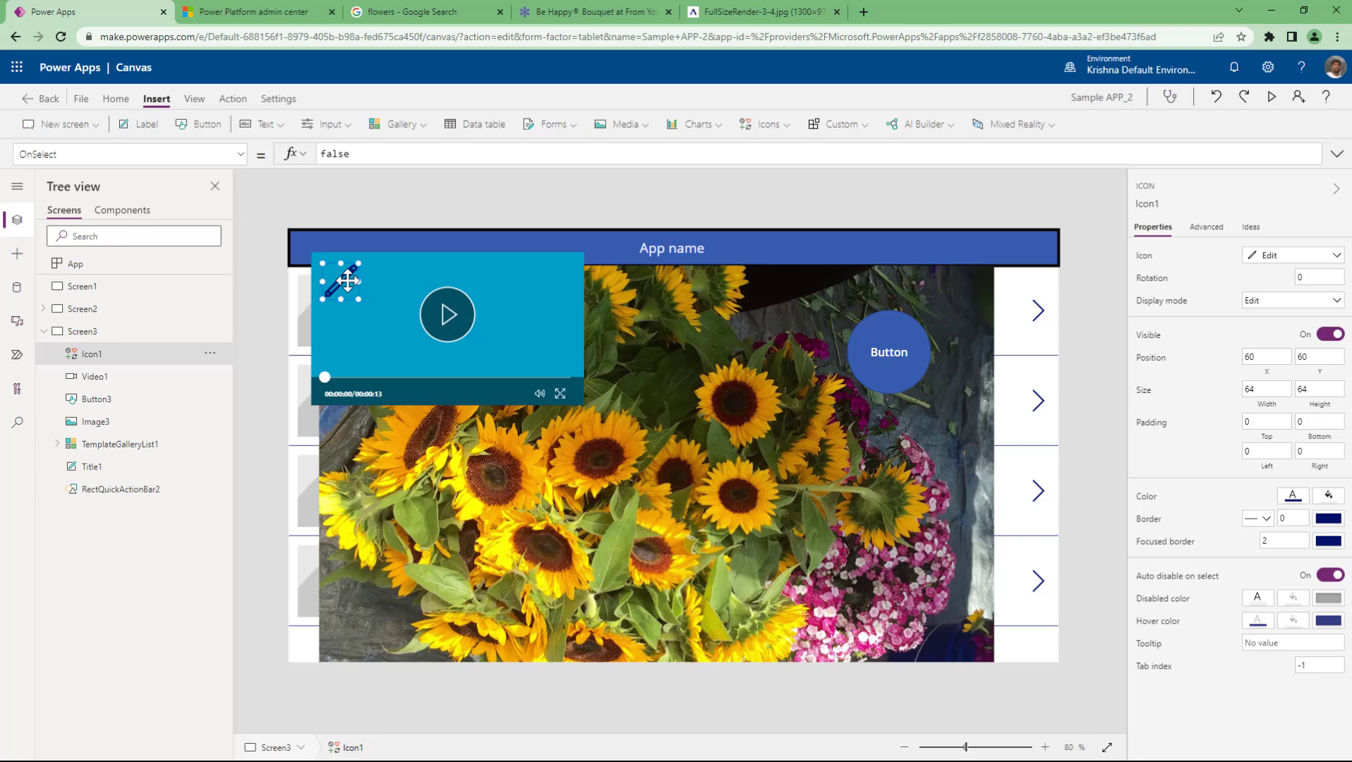
left_click_drag(347, 281, 1033, 250)
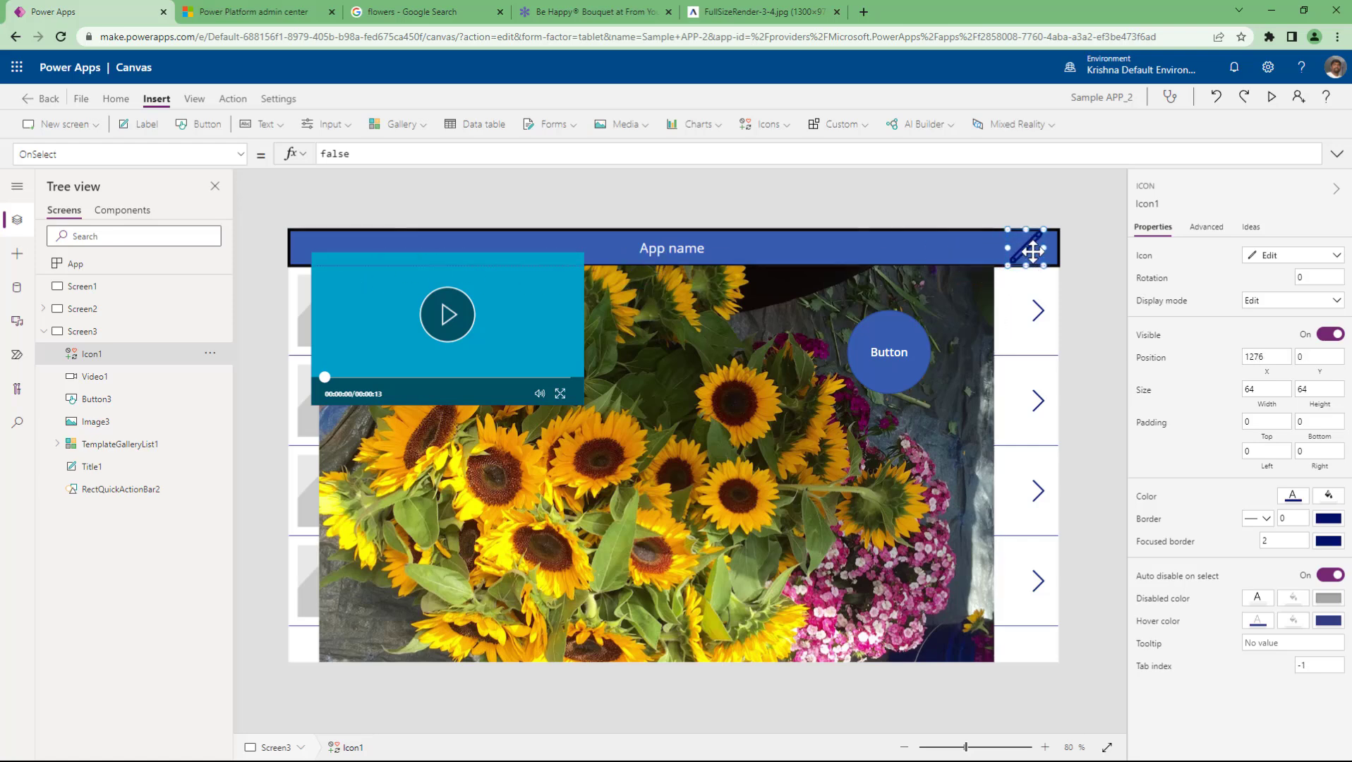
left_click(1292, 493)
left_click(1044, 401)
left_click(1095, 243)
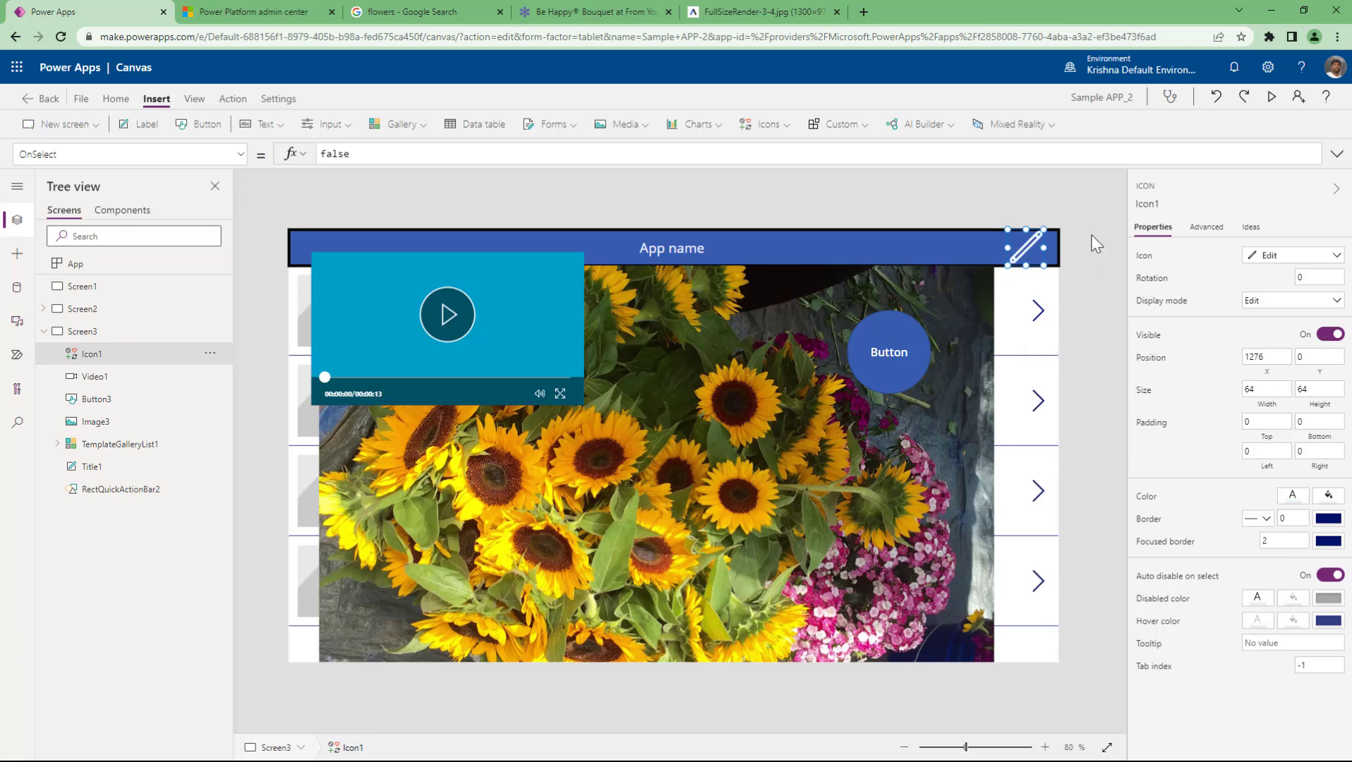
Step: Review the custom component, AI Builder and Mixed Reality options available for insertion
left_click(846, 125)
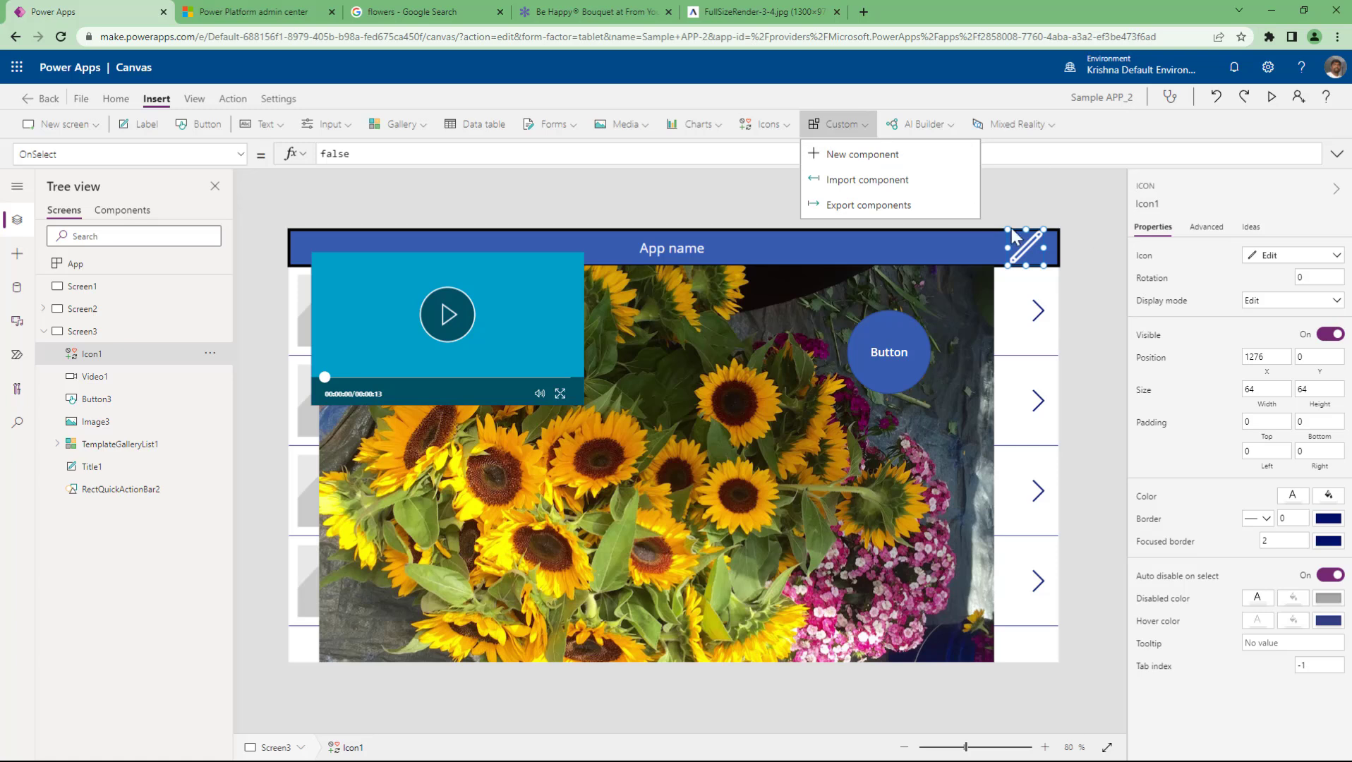
left_click(1083, 202)
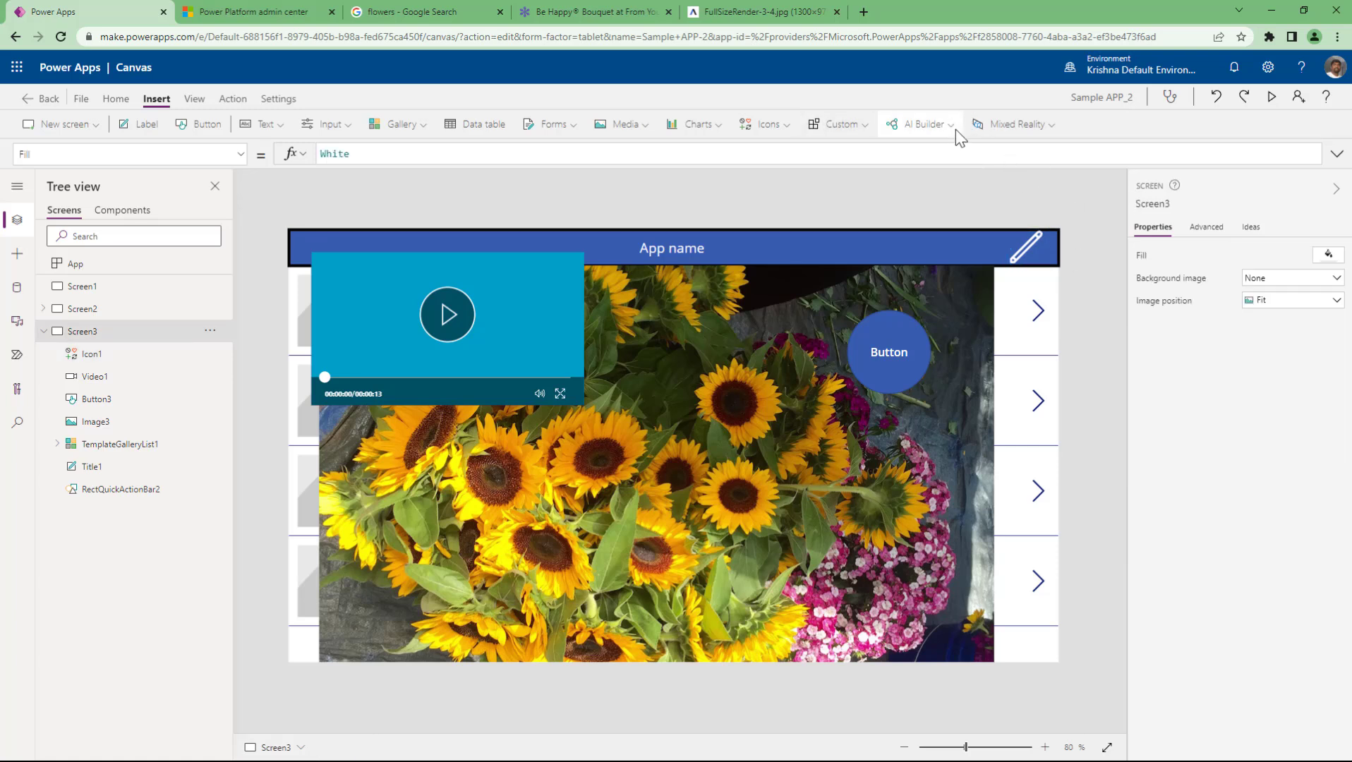
left_click(950, 125)
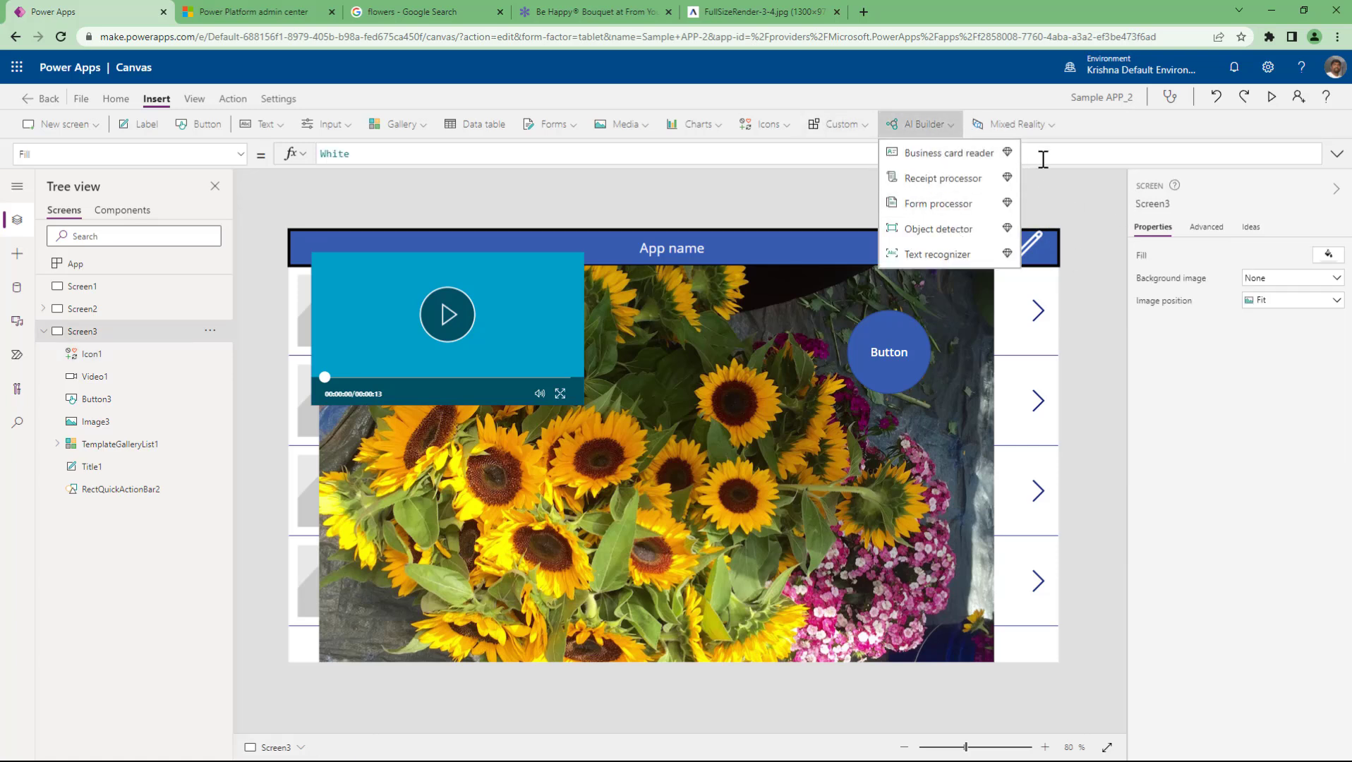
left_click(1056, 138)
left_click(1050, 134)
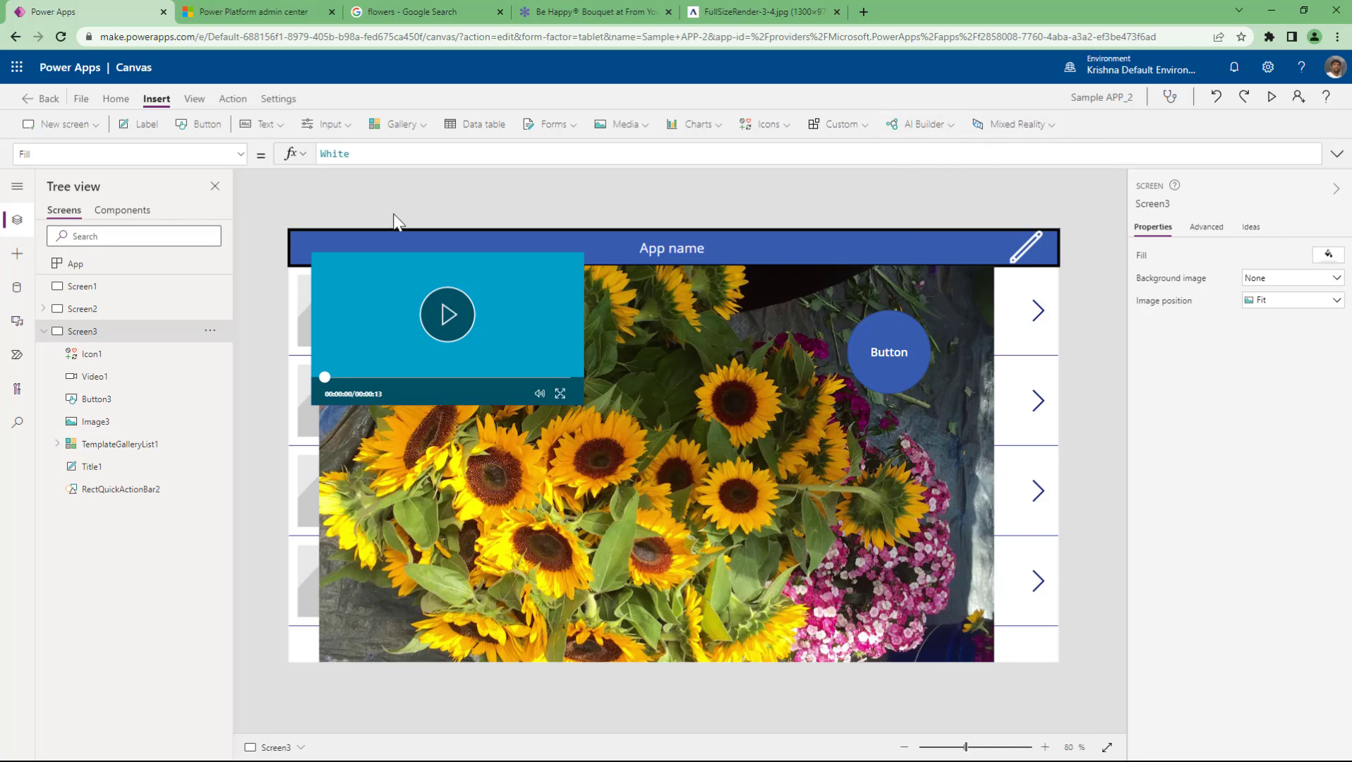
Step: View the data sources connected to the app
left_click(193, 104)
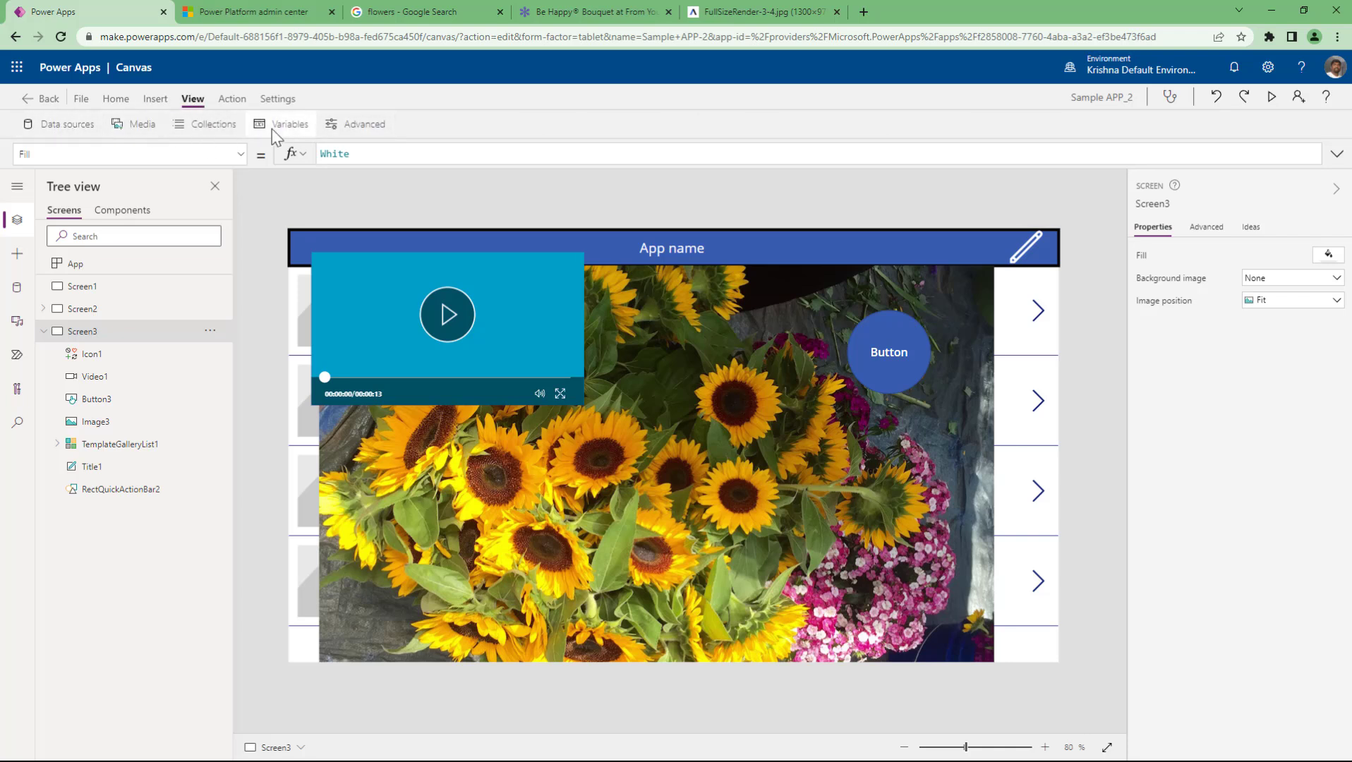
left_click(68, 128)
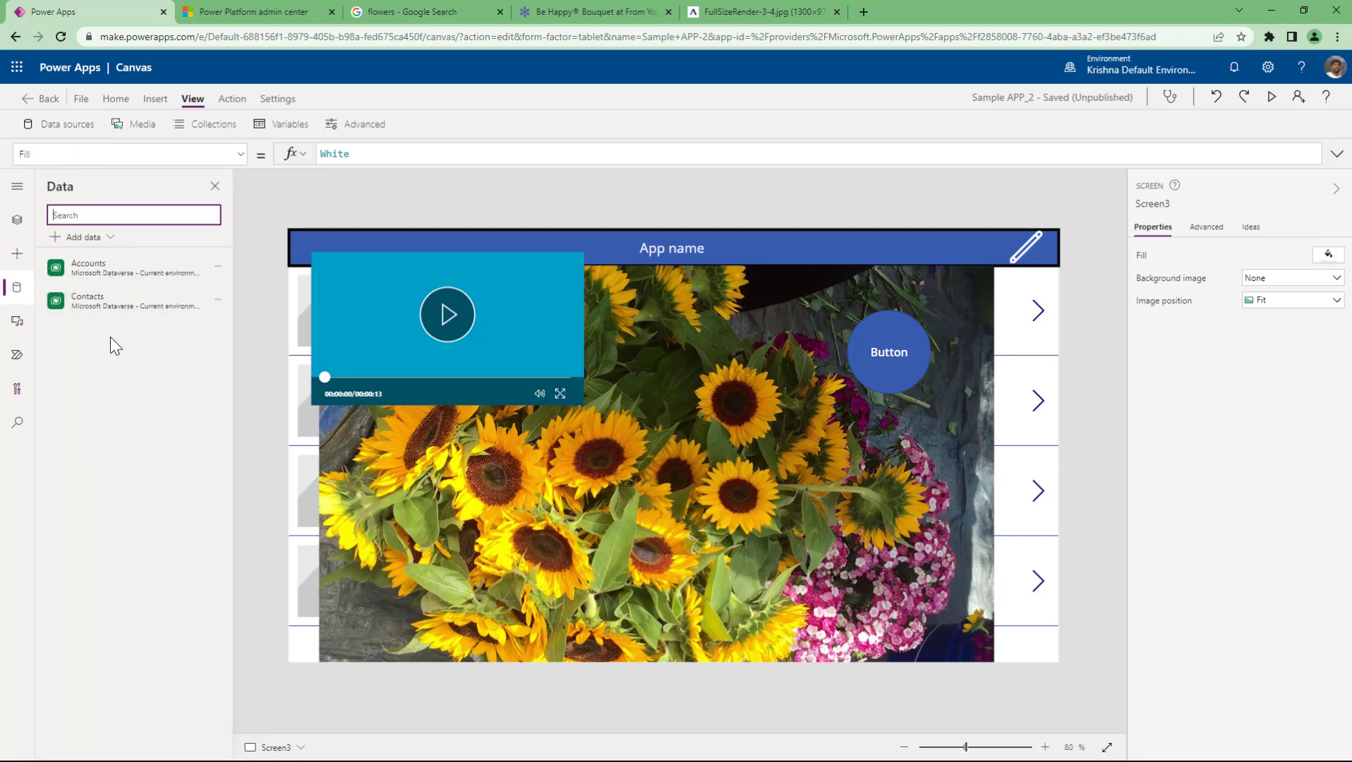
mouse_move(127, 255)
Step: Upload the image Satyanarayana-Swamy from the Desktop folder to the app's media library
left_click(139, 128)
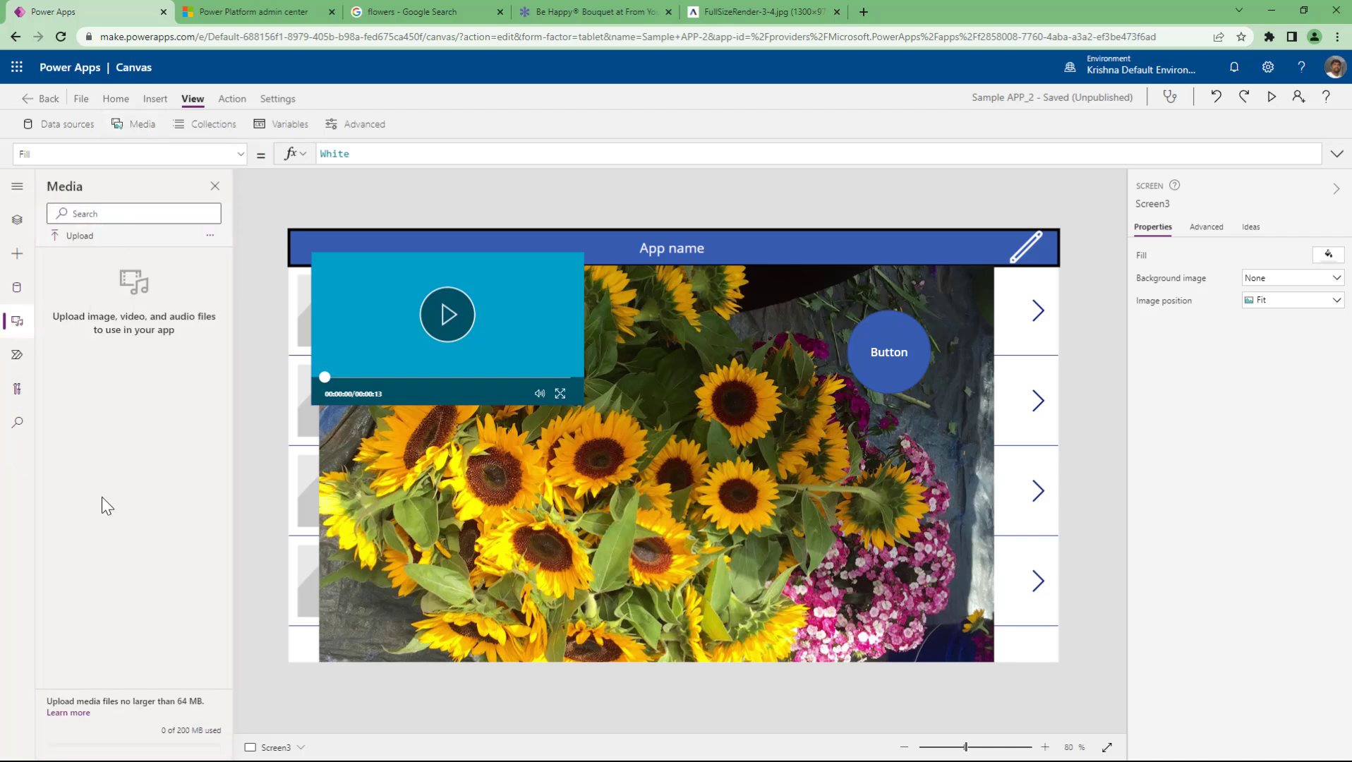
left_click(79, 236)
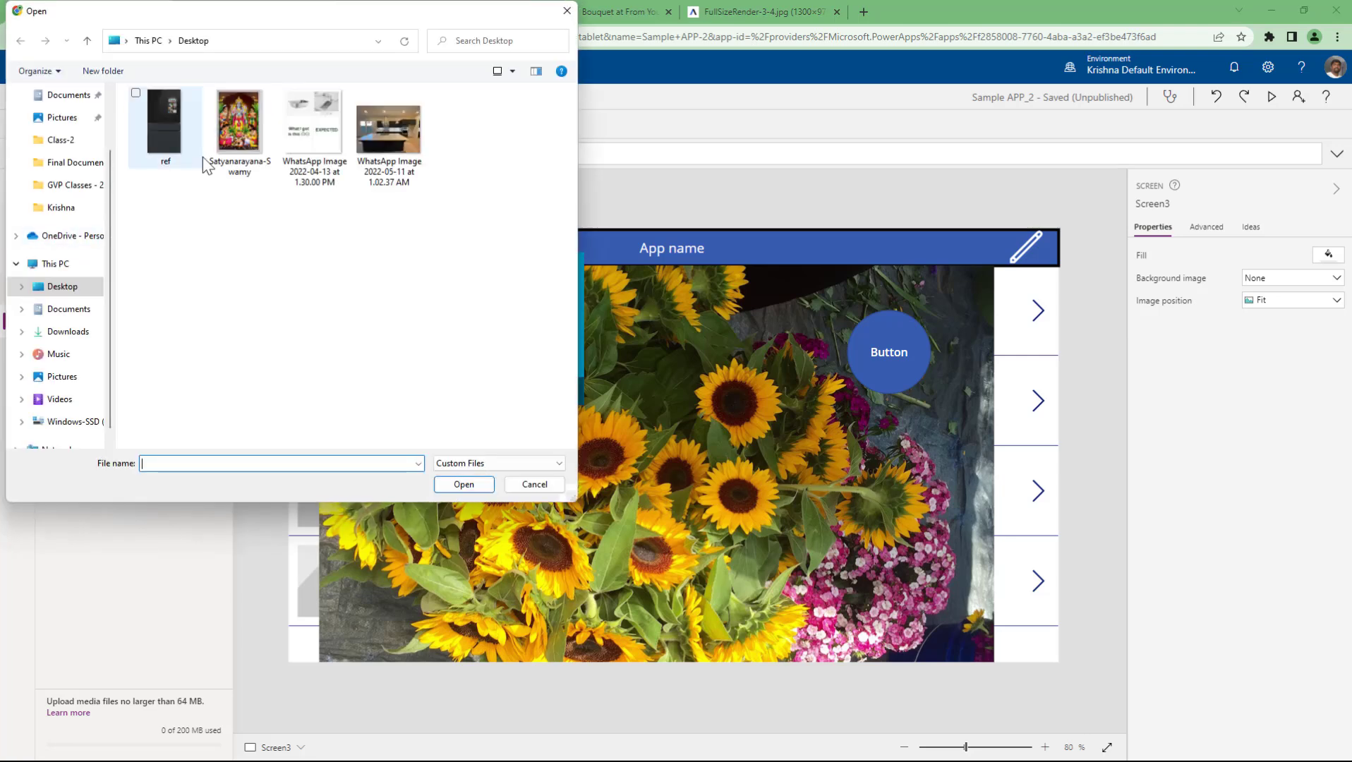
left_click(237, 131)
left_click(459, 487)
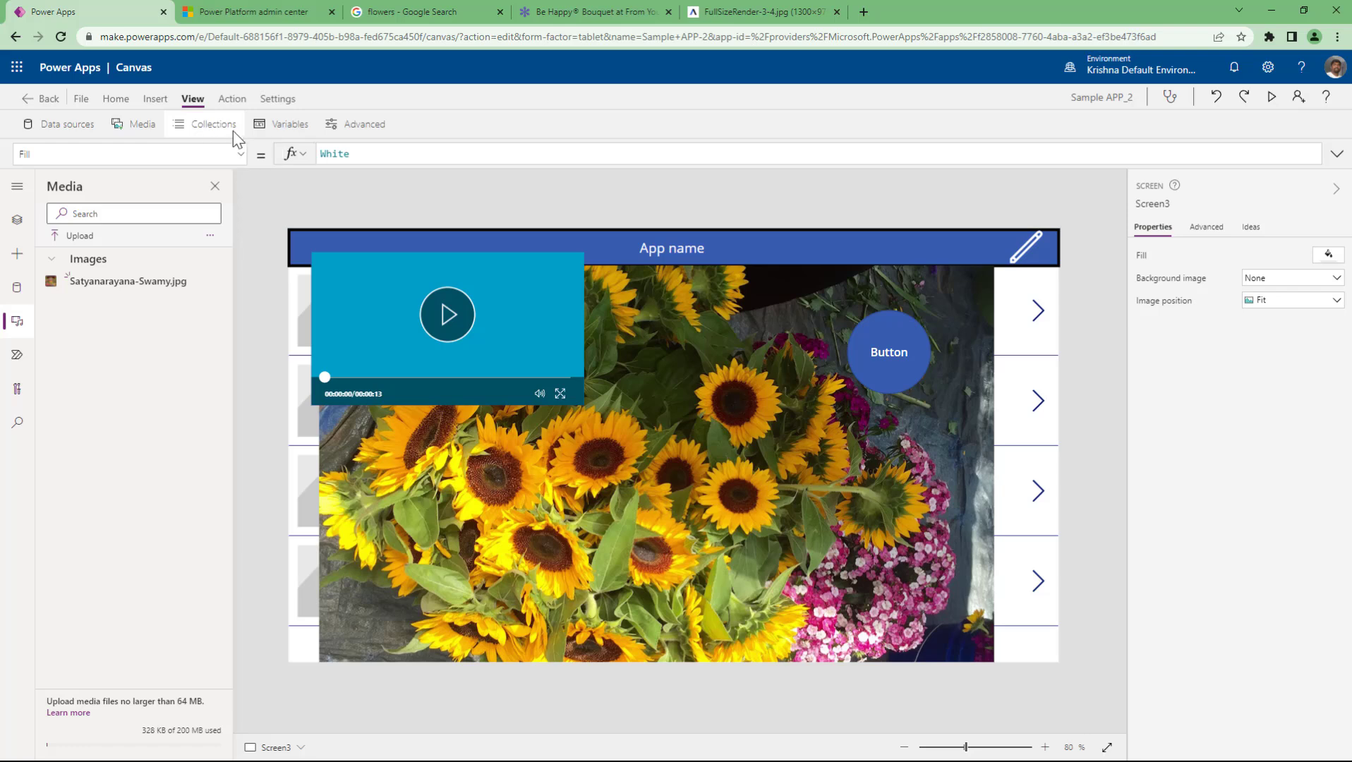
Step: Check the app's variables, return to the canvas and show Screen3's advanced properties
left_click(270, 125)
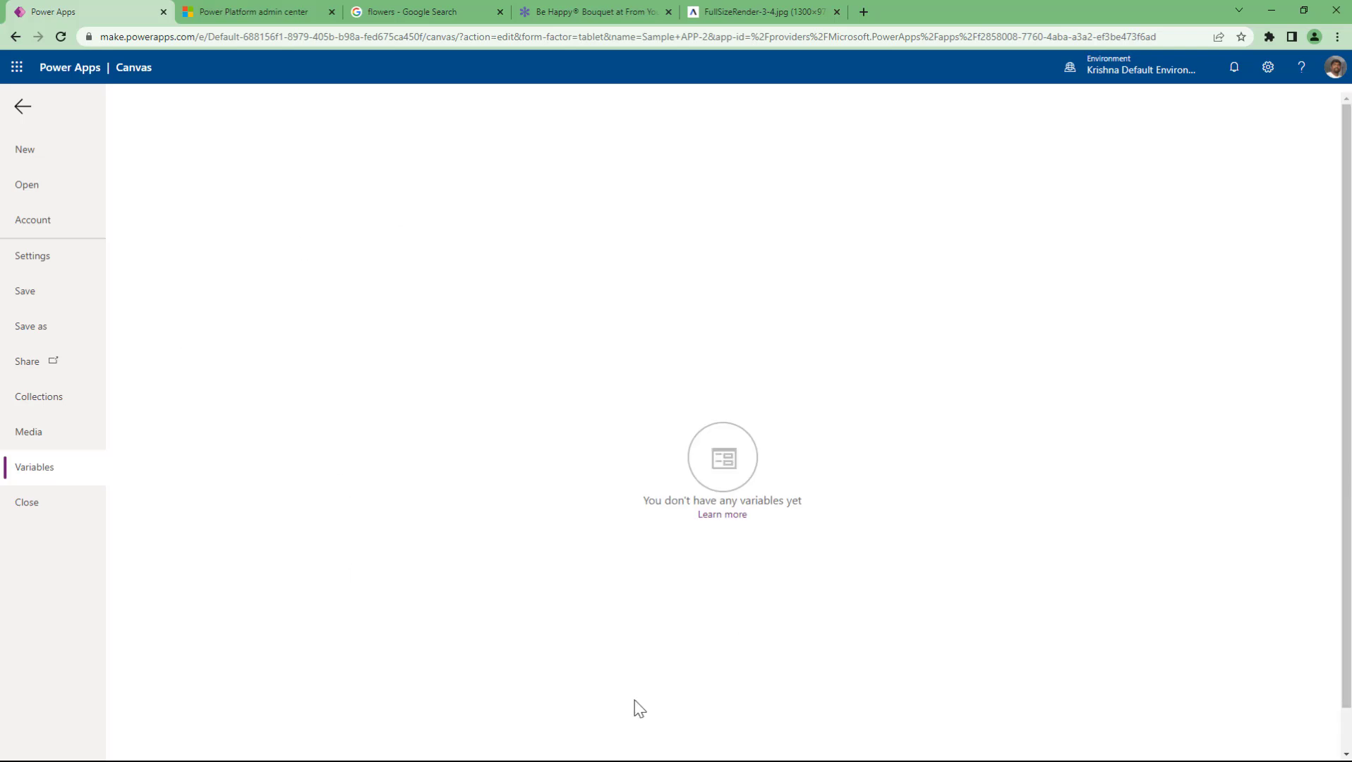
left_click(23, 108)
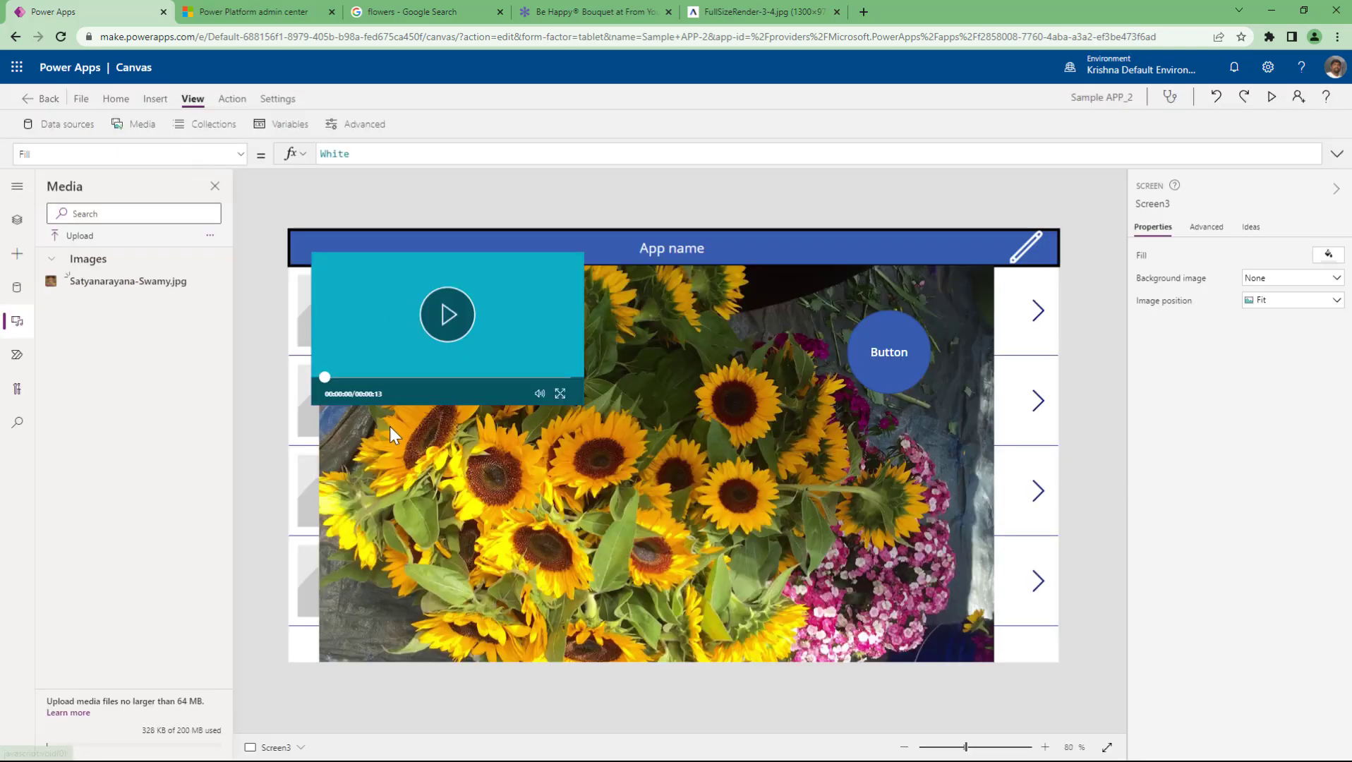
left_click(354, 131)
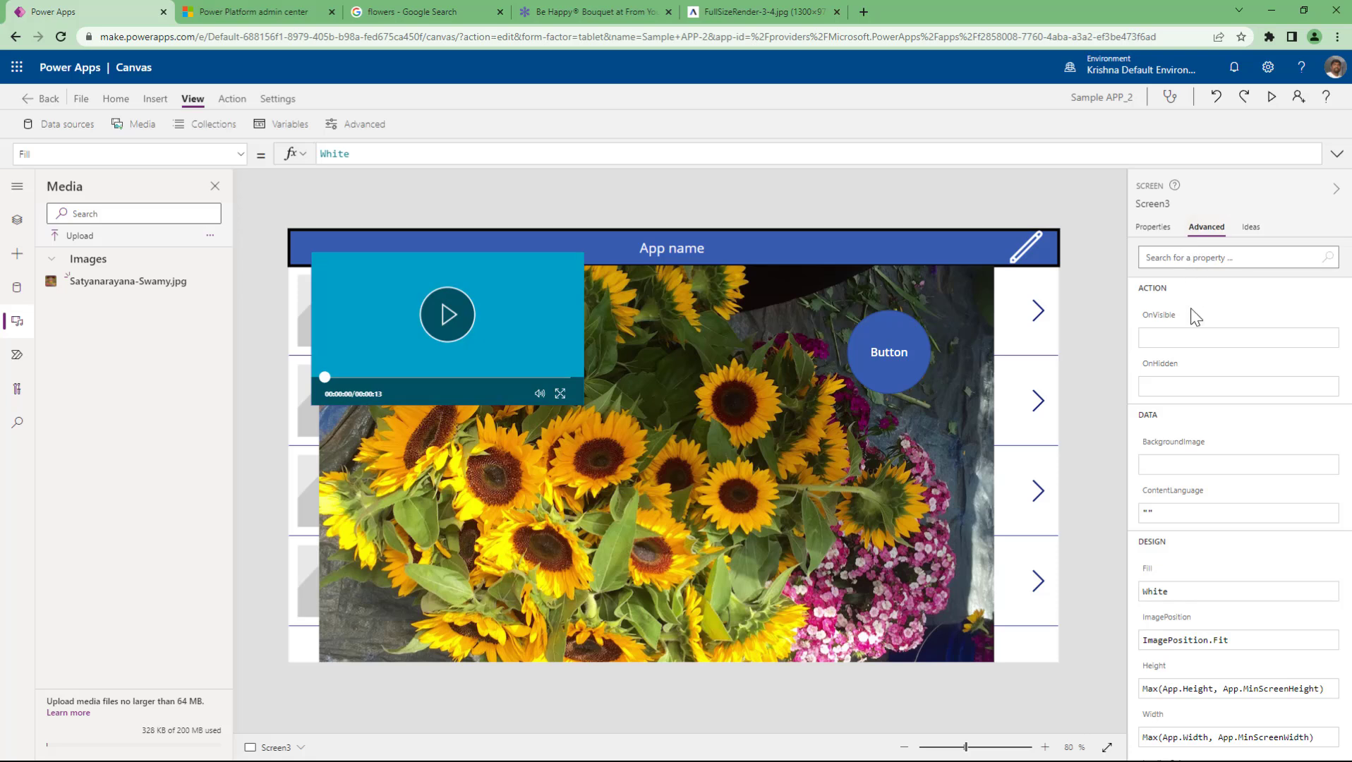
Step: Return to the tree view, select Image3 and view its advanced properties followed by its basic properties
left_click(16, 220)
left_click(738, 462)
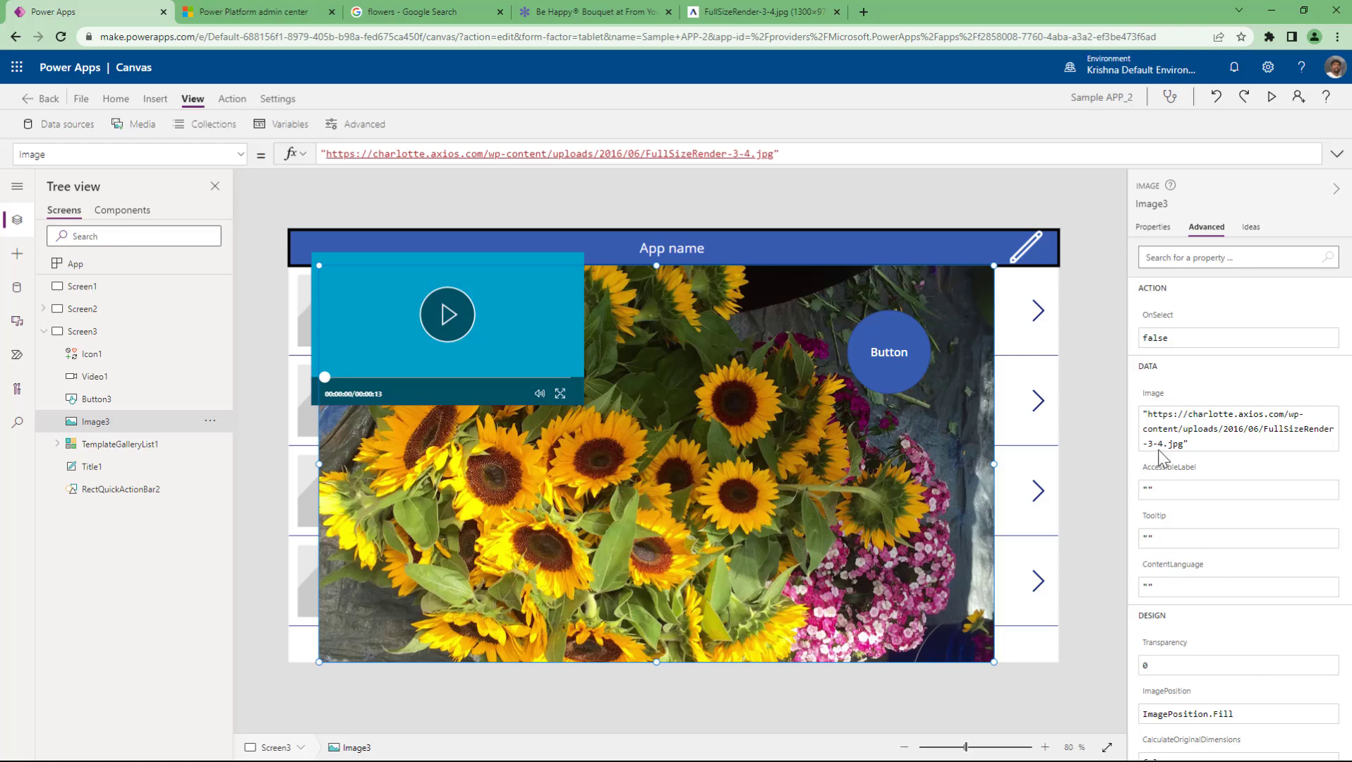
left_click(1159, 234)
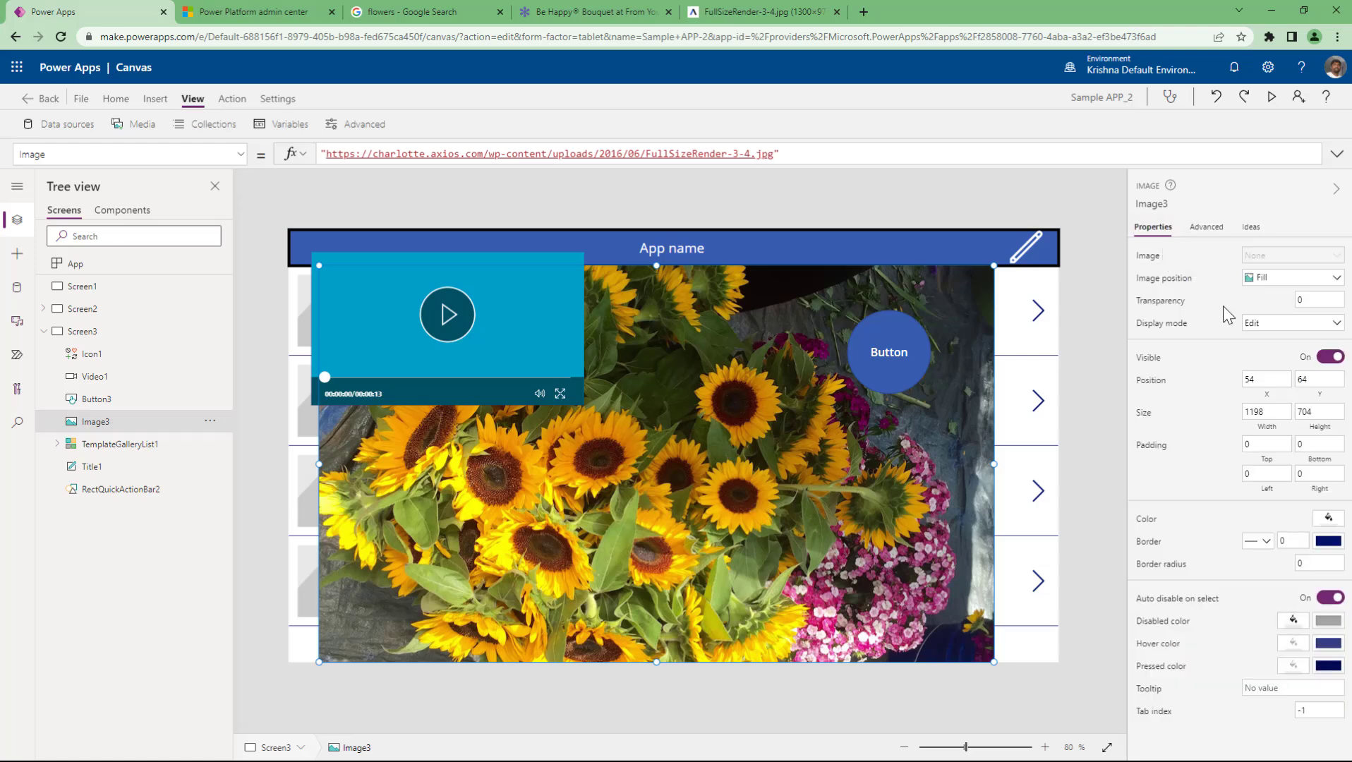
Step: Review Image3's advanced properties from the action and data settings through to the tab index, then deselect the image
left_click(1207, 229)
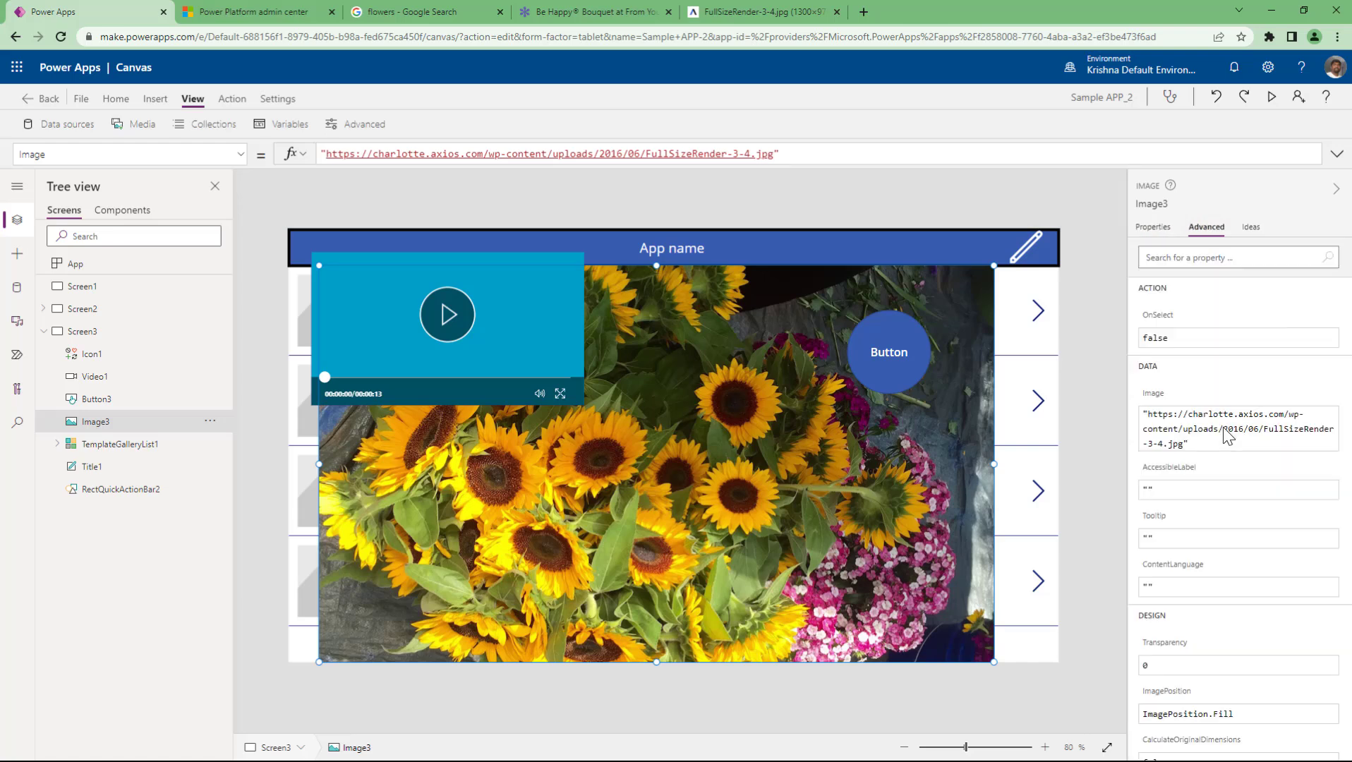
scroll(1222, 430, "down", 20)
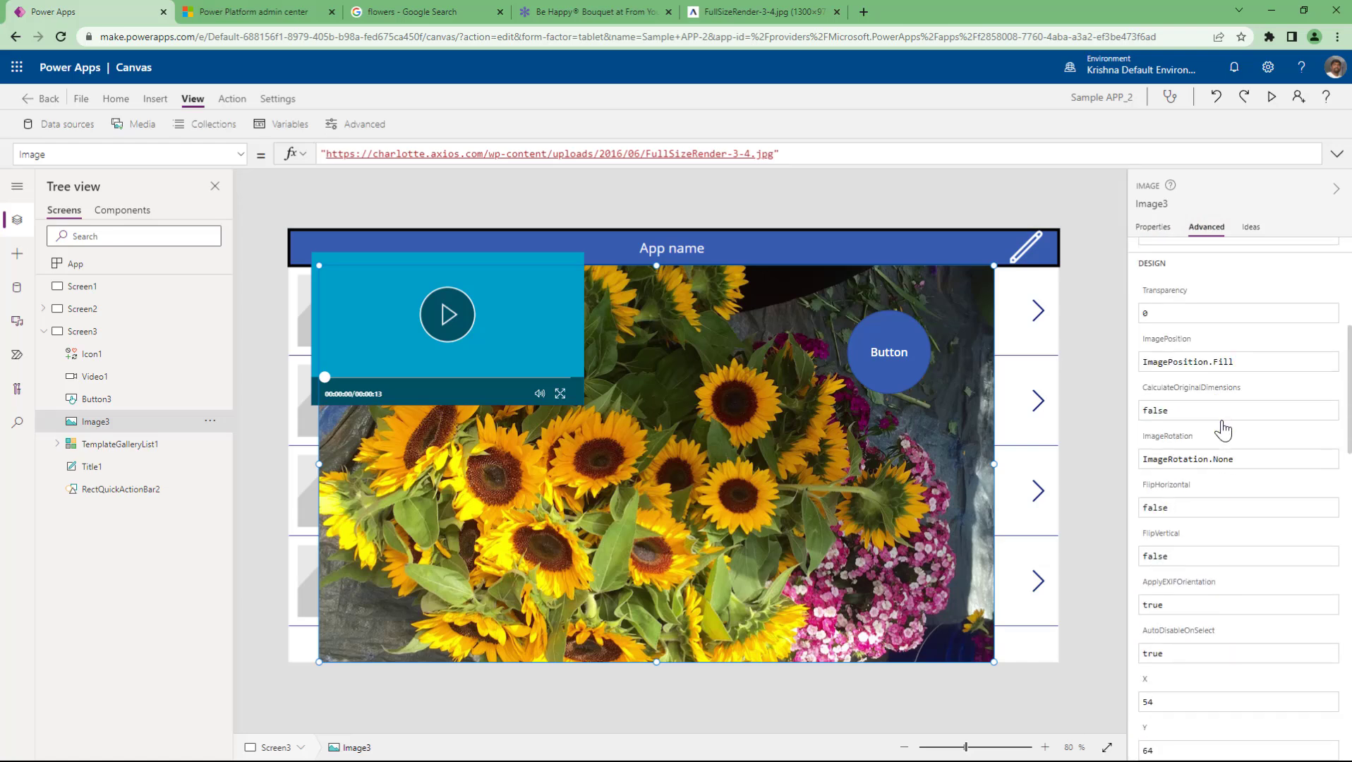
scroll(1223, 428, "down", 4)
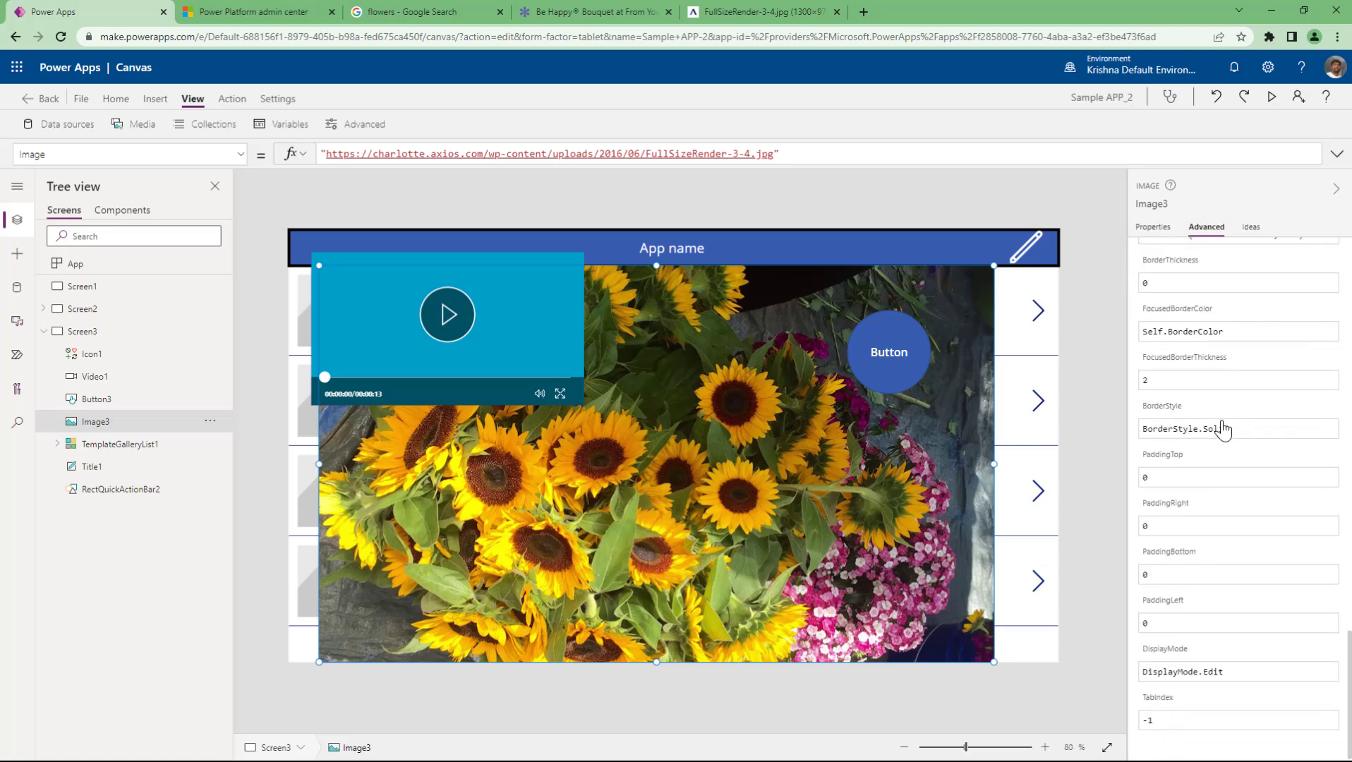
left_click(376, 201)
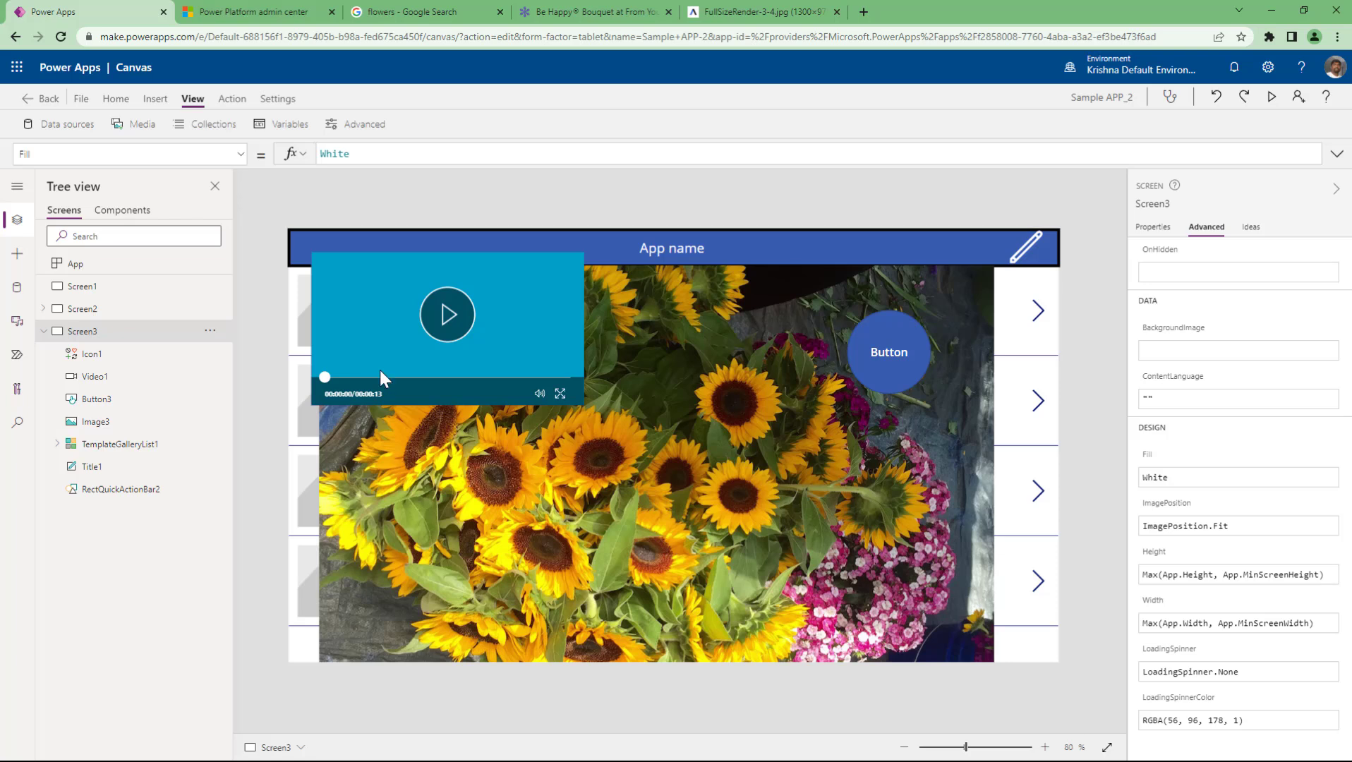
Step: Shrink Image3 toward its lower-left corner so it sits just below the video, and show the commands for adding actions
left_click(799, 479)
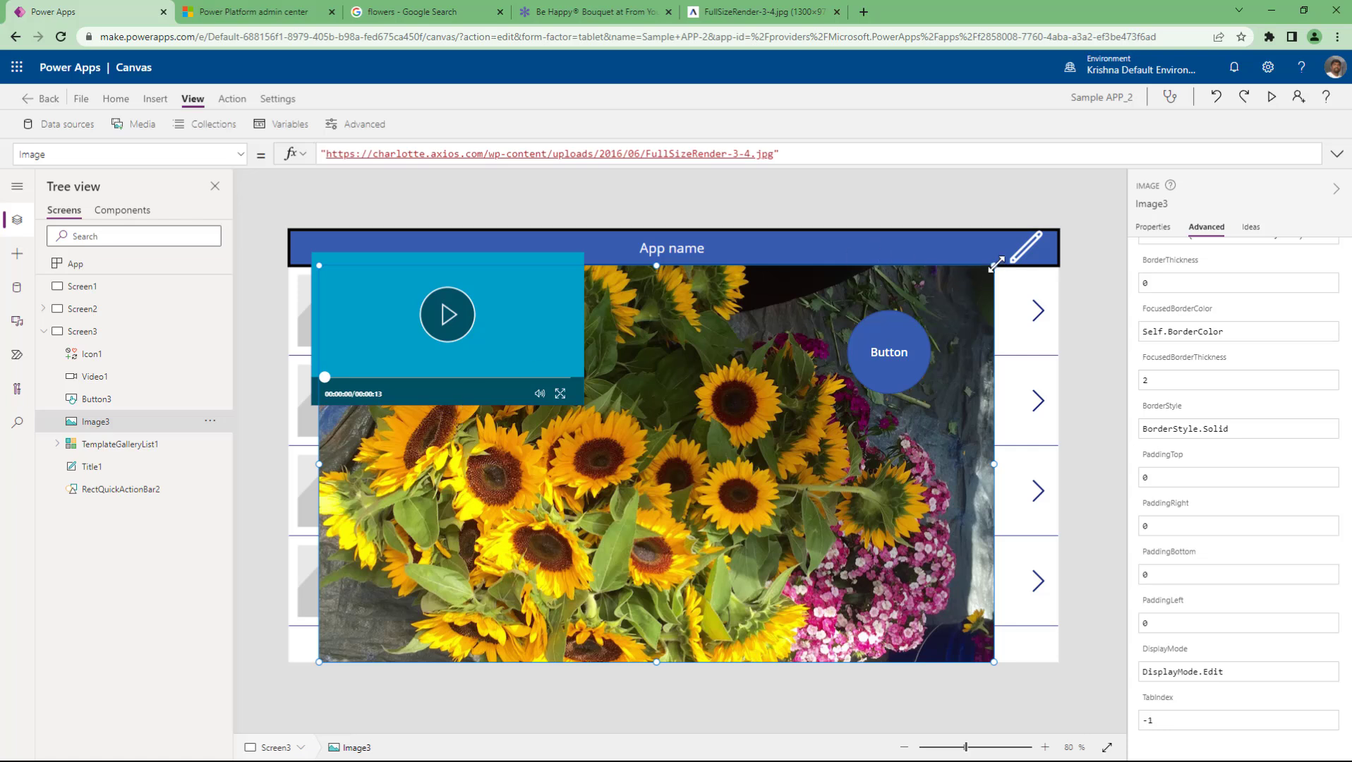
left_click_drag(995, 265, 769, 417)
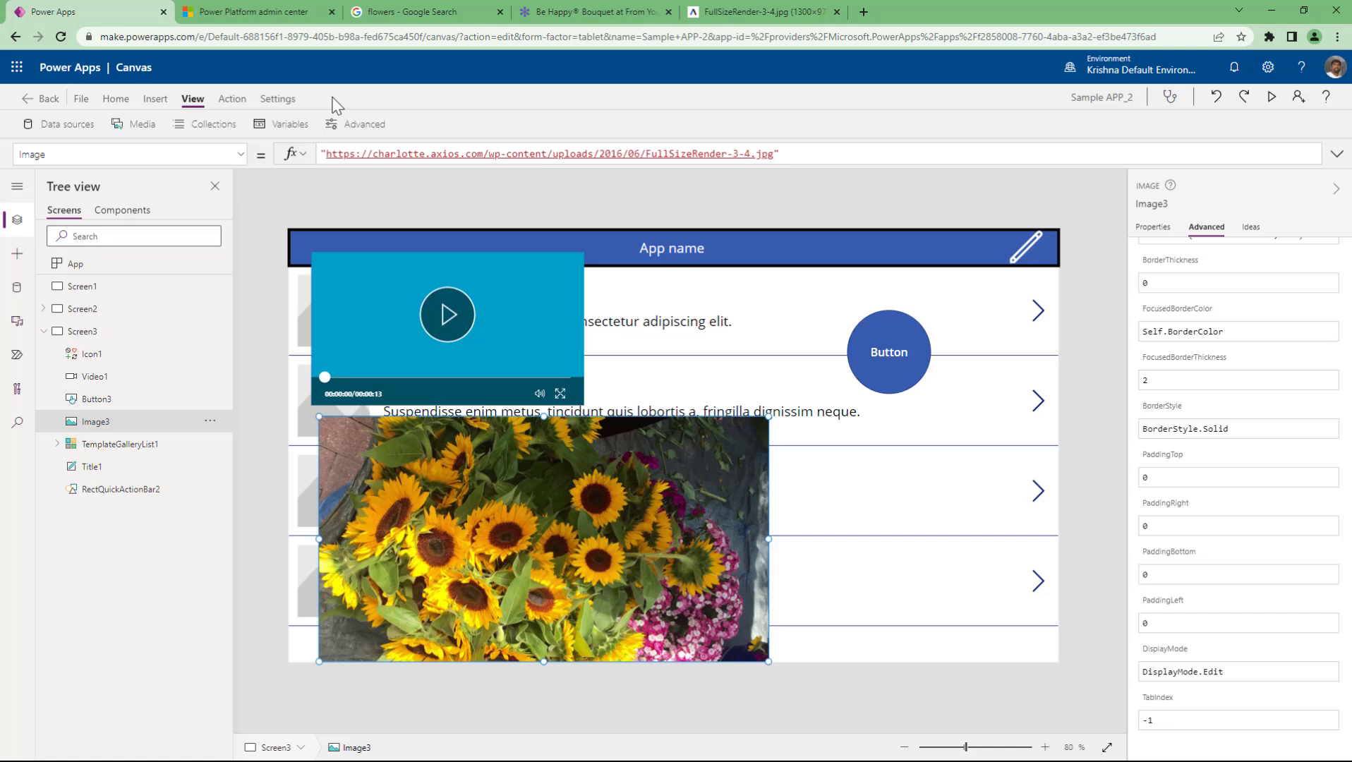
left_click(232, 99)
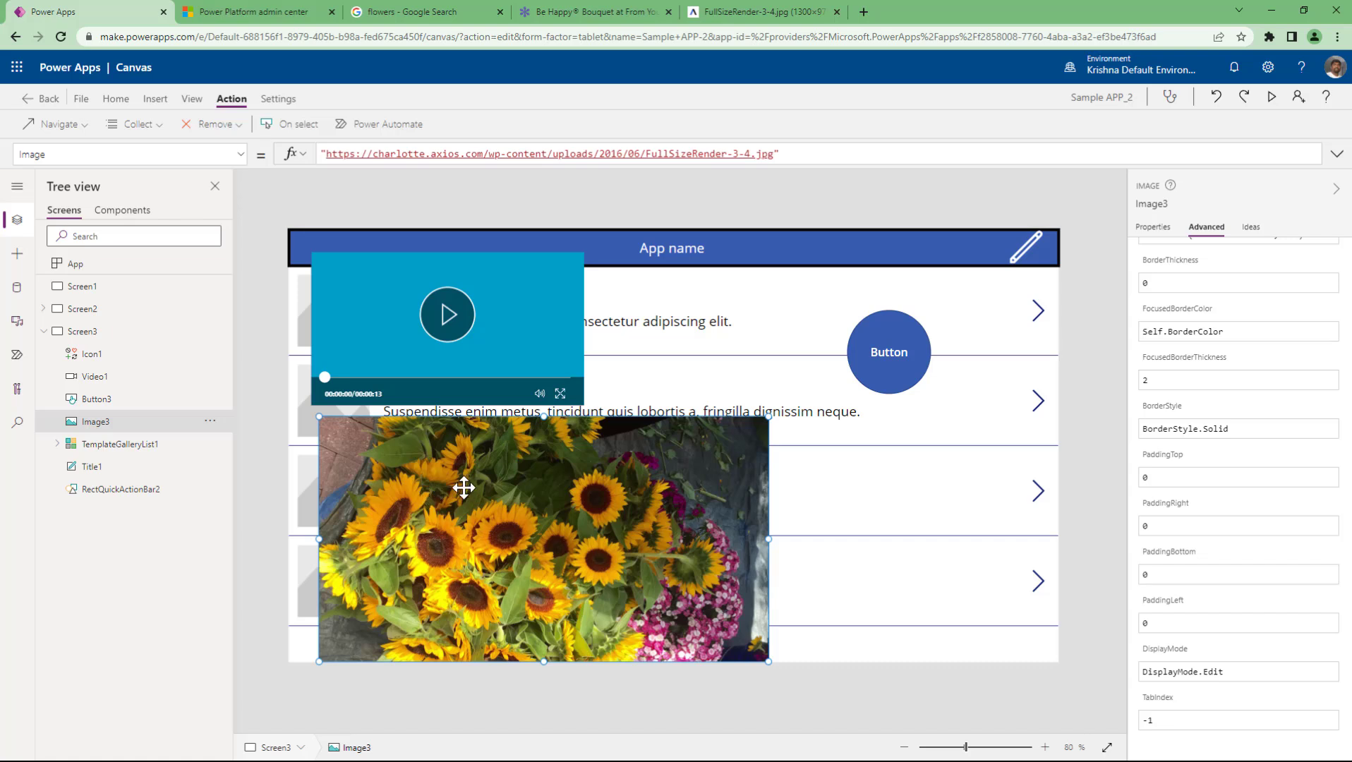
Step: View the app's general settings and the list of controls available for insertion
left_click(278, 100)
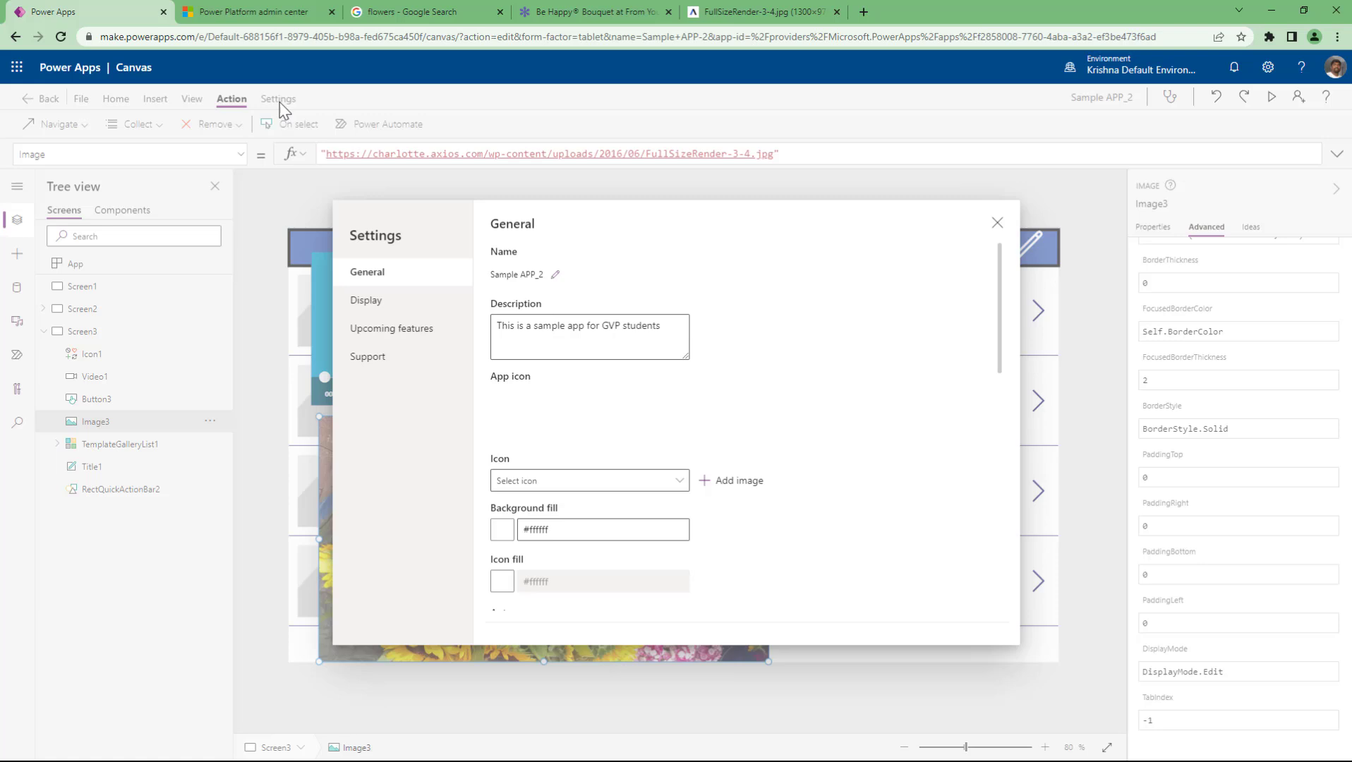
left_click(997, 223)
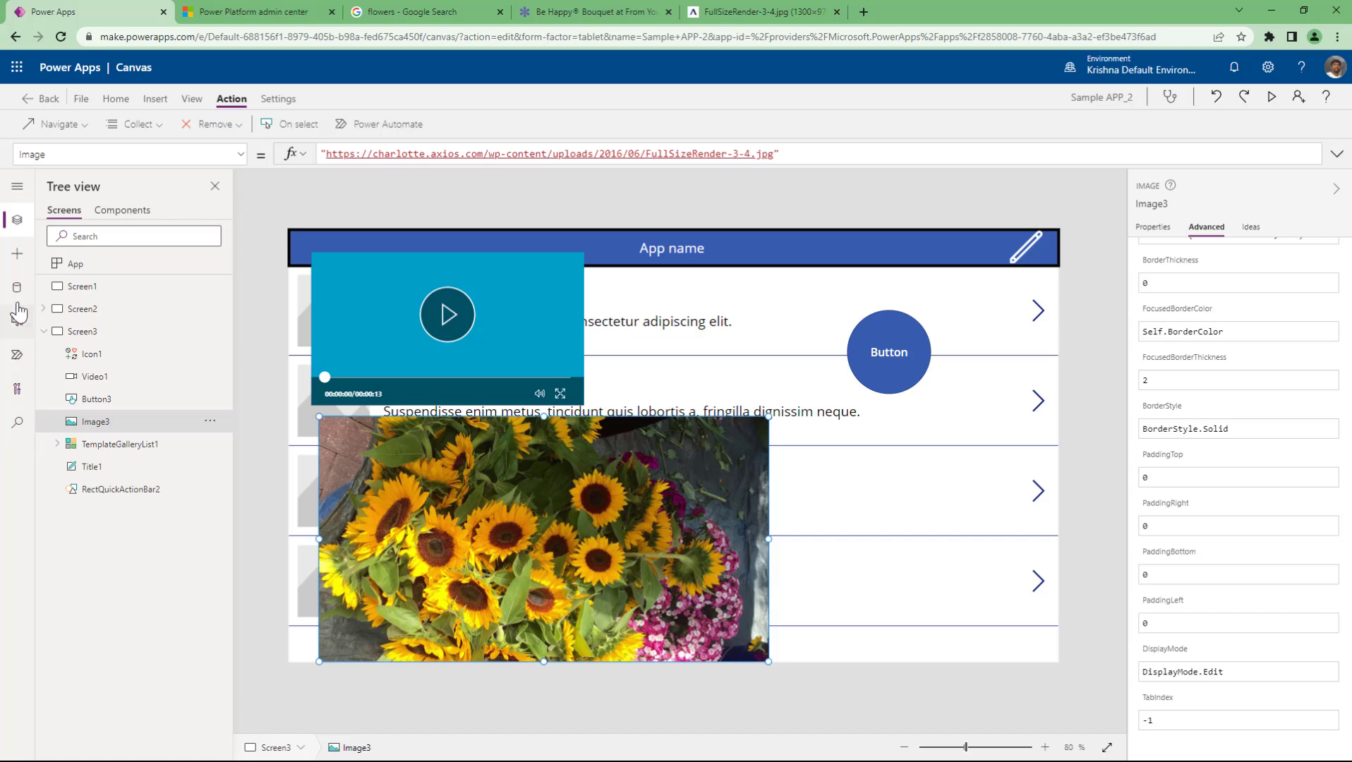
left_click(18, 256)
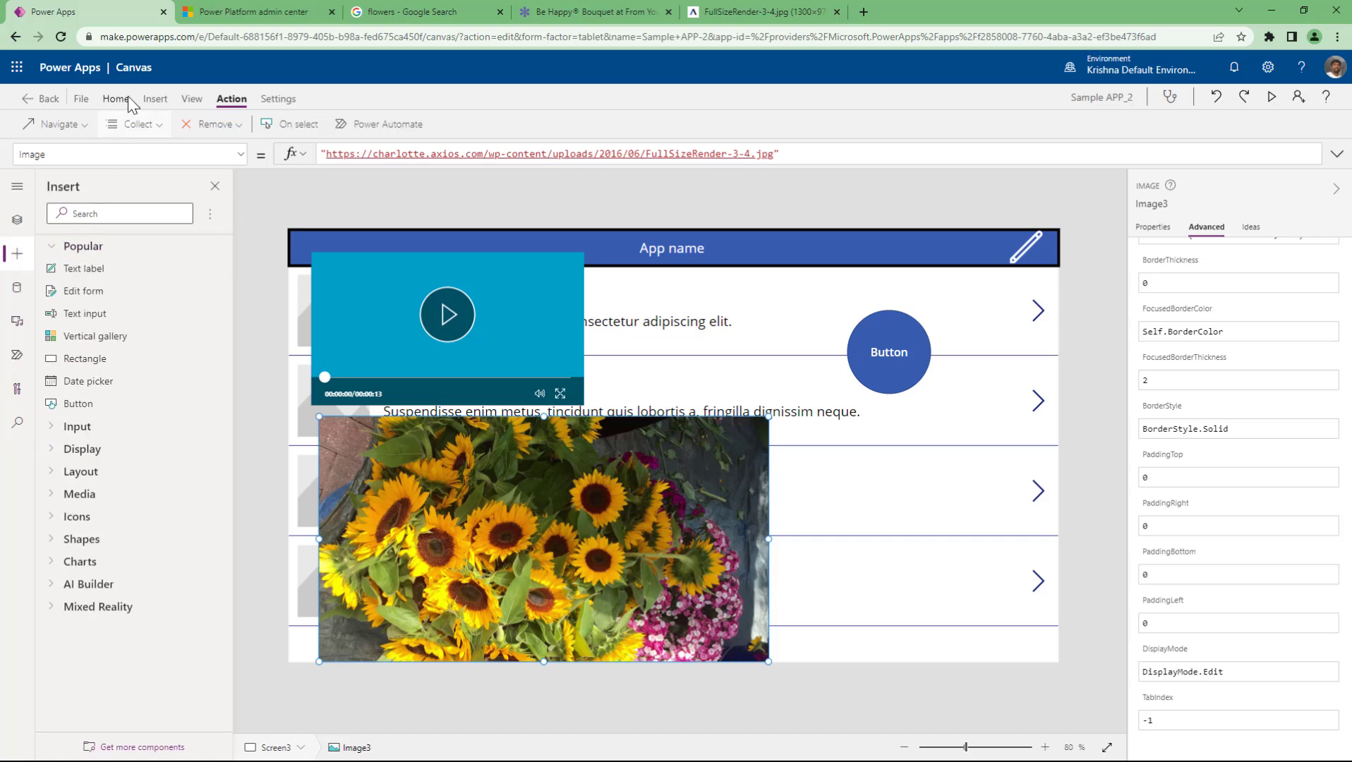
left_click(156, 99)
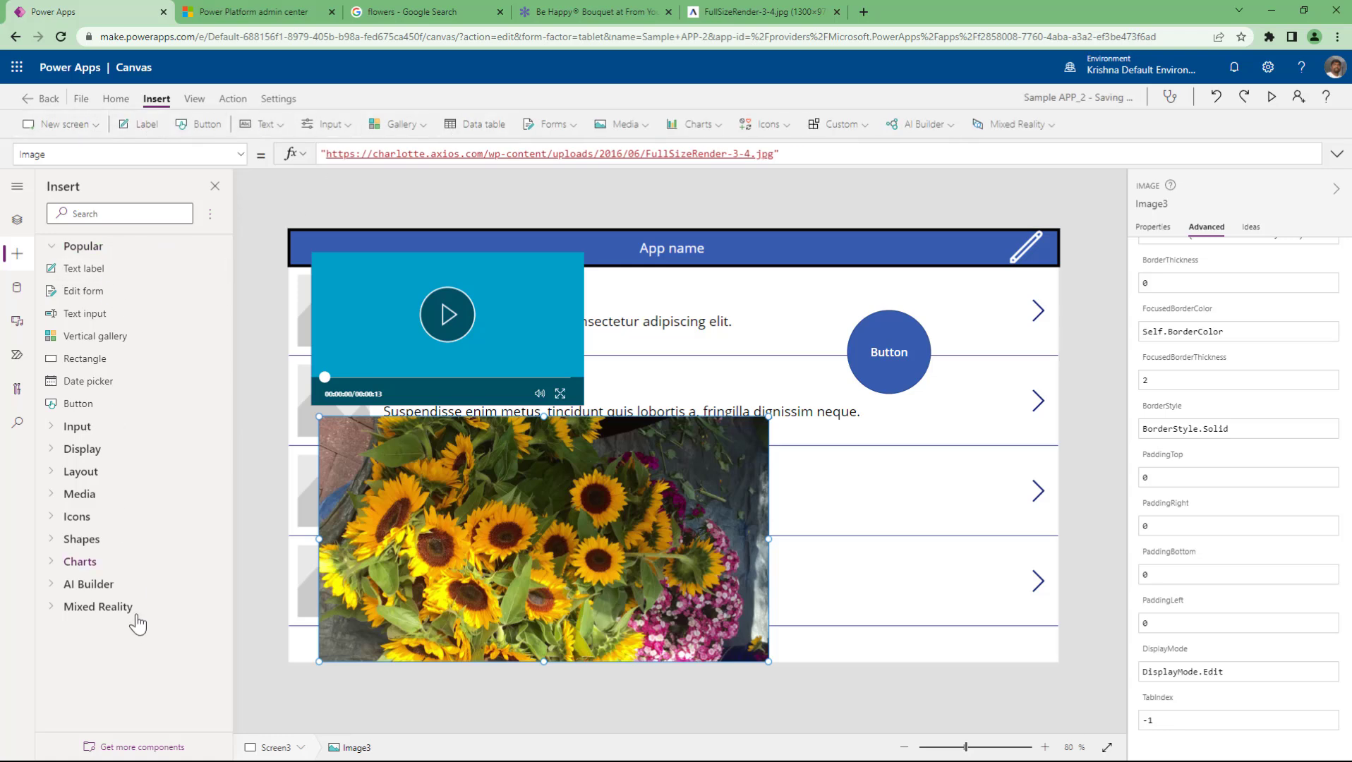
Step: Search the available data sources for "sharepo" and "excel" without adding a connection
left_click(17, 289)
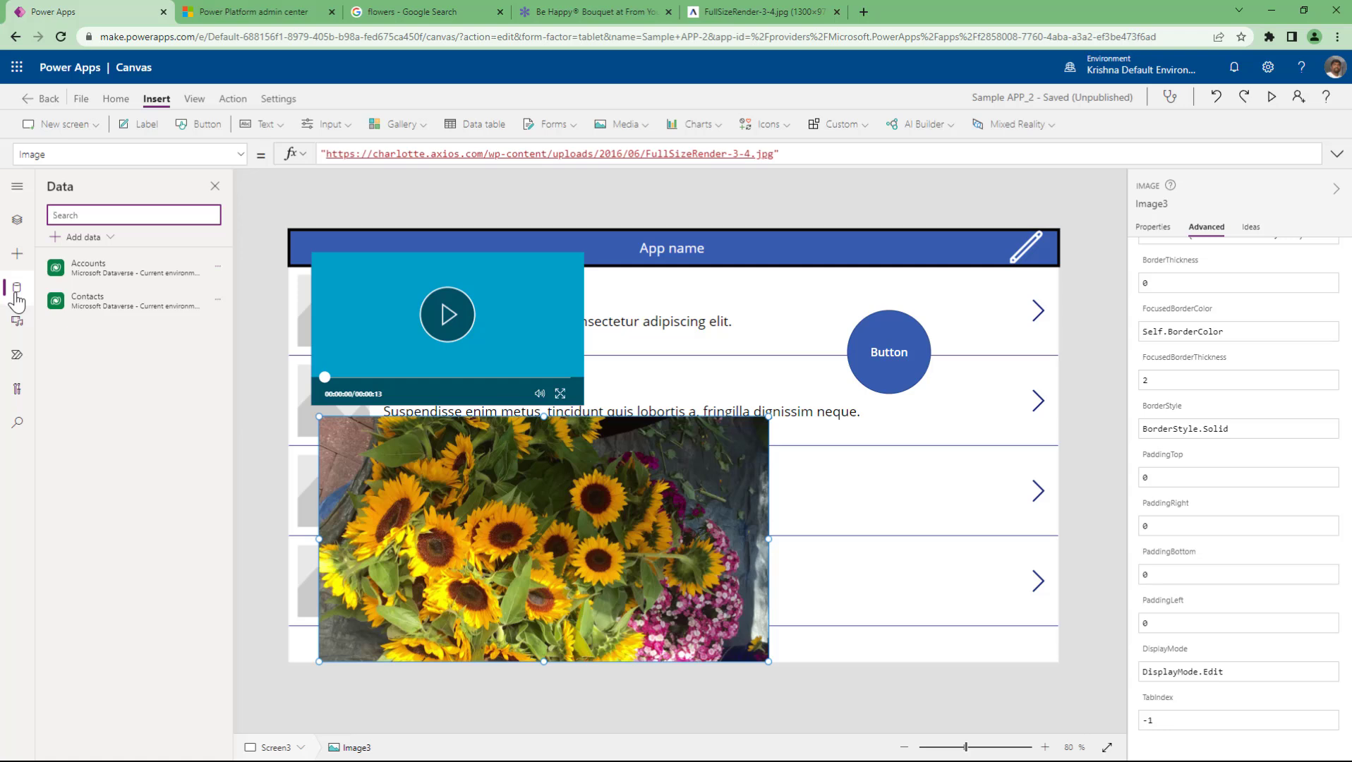
left_click(109, 238)
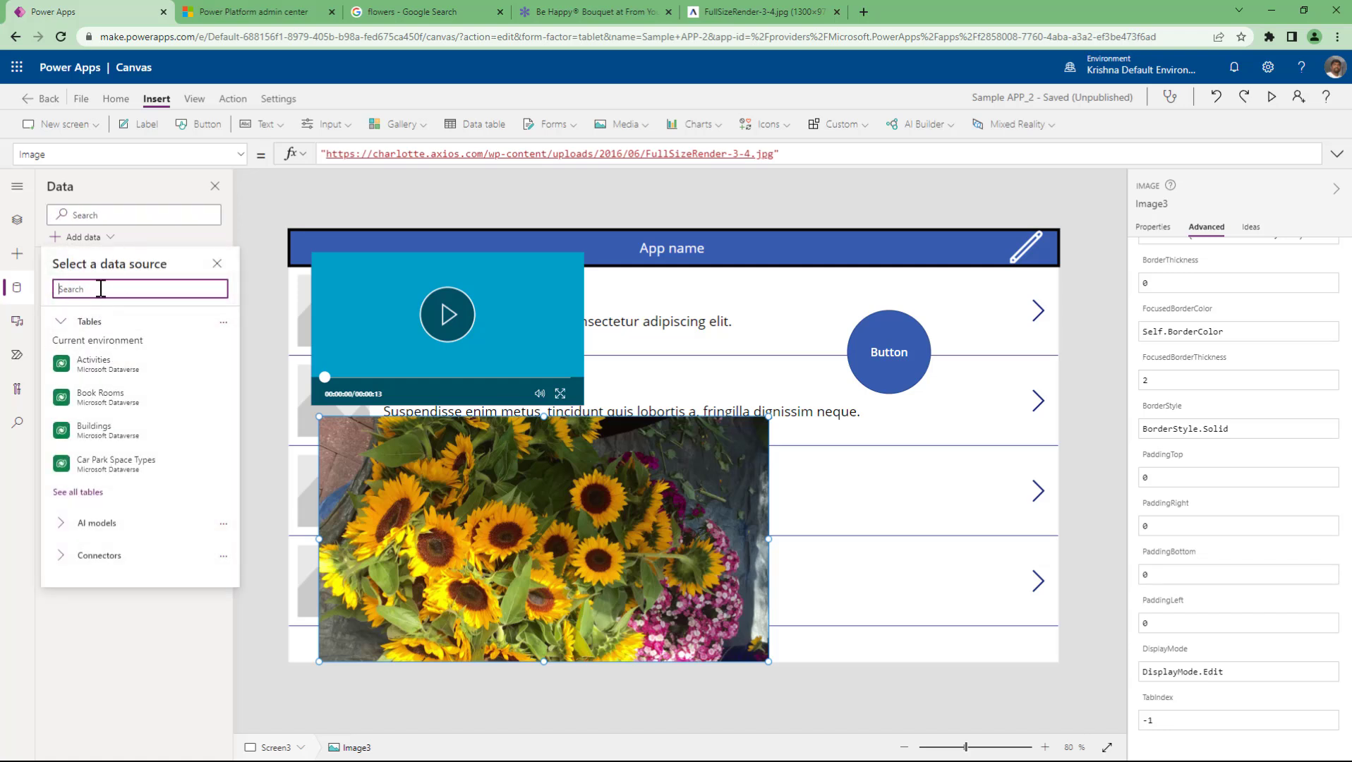
type("sharepo")
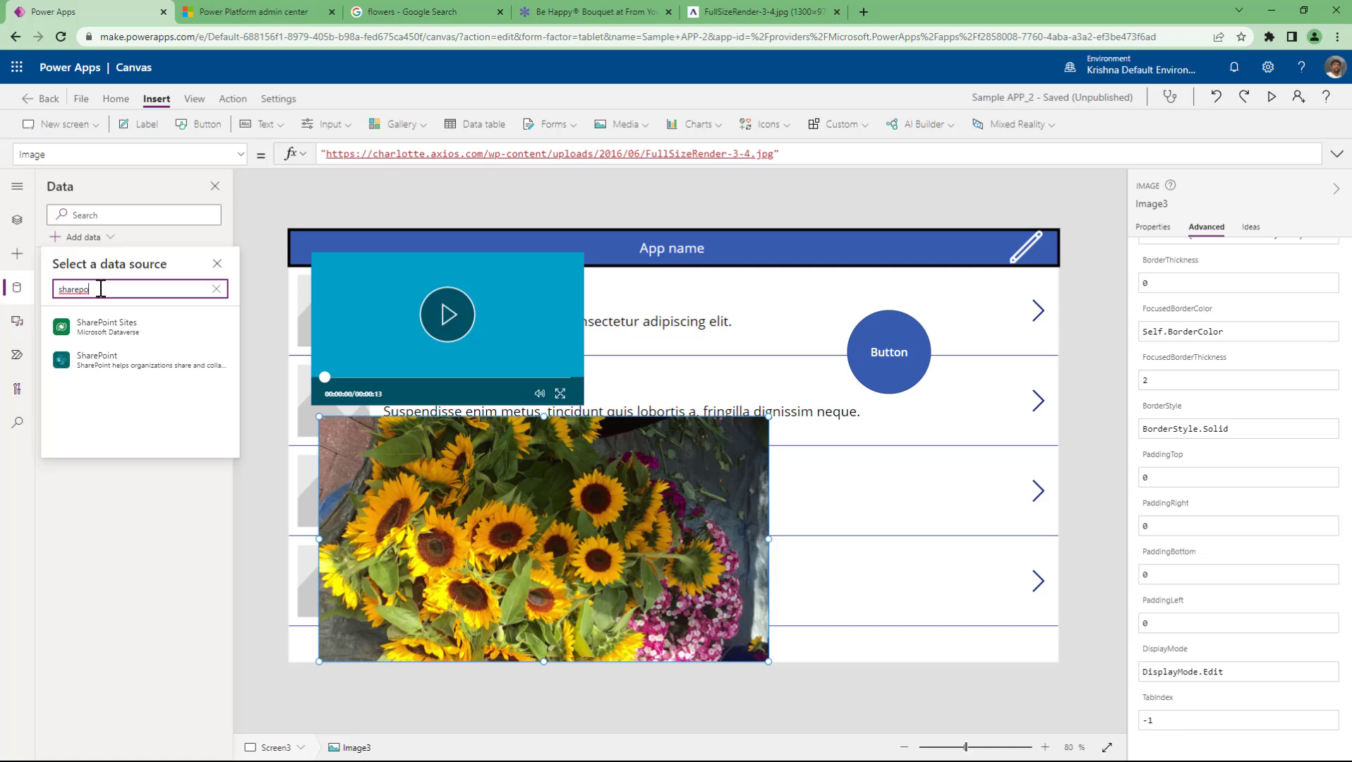
mouse_move(100, 364)
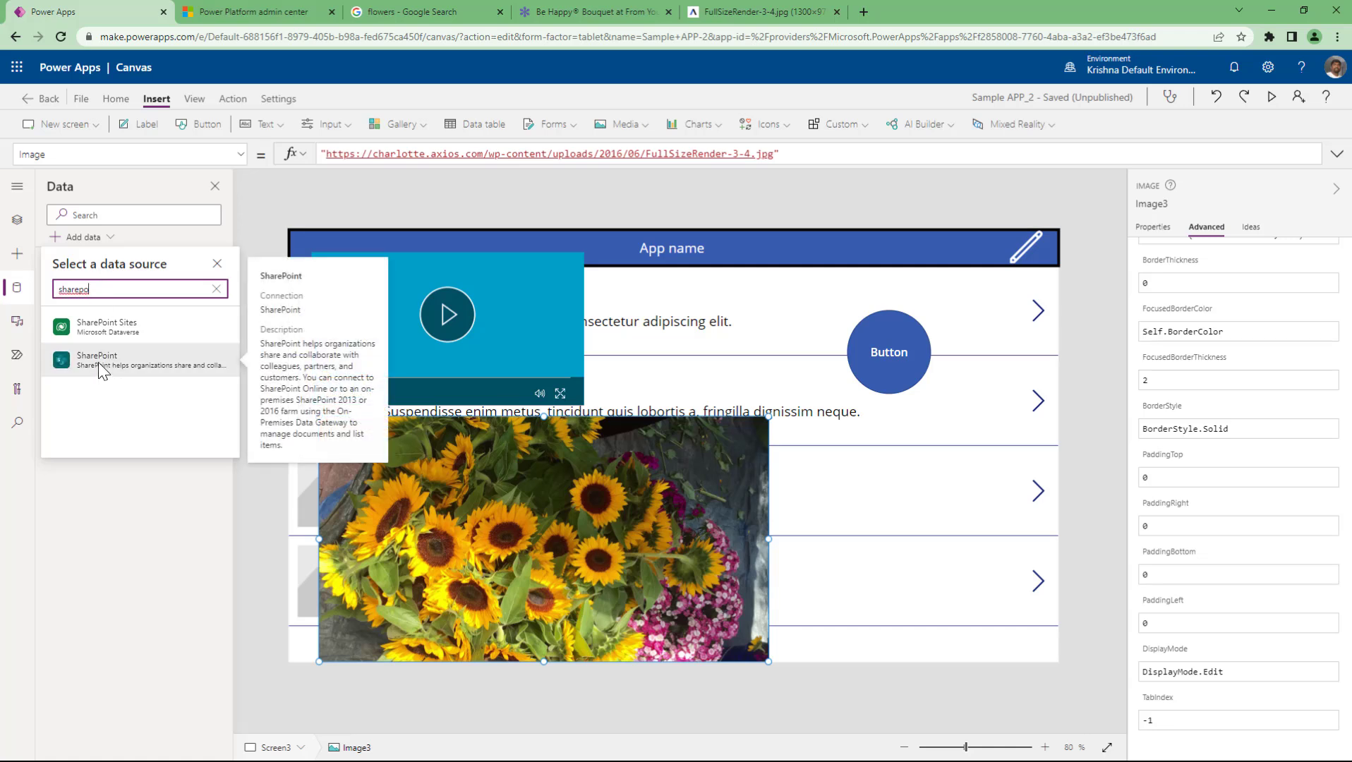
left_click(216, 289)
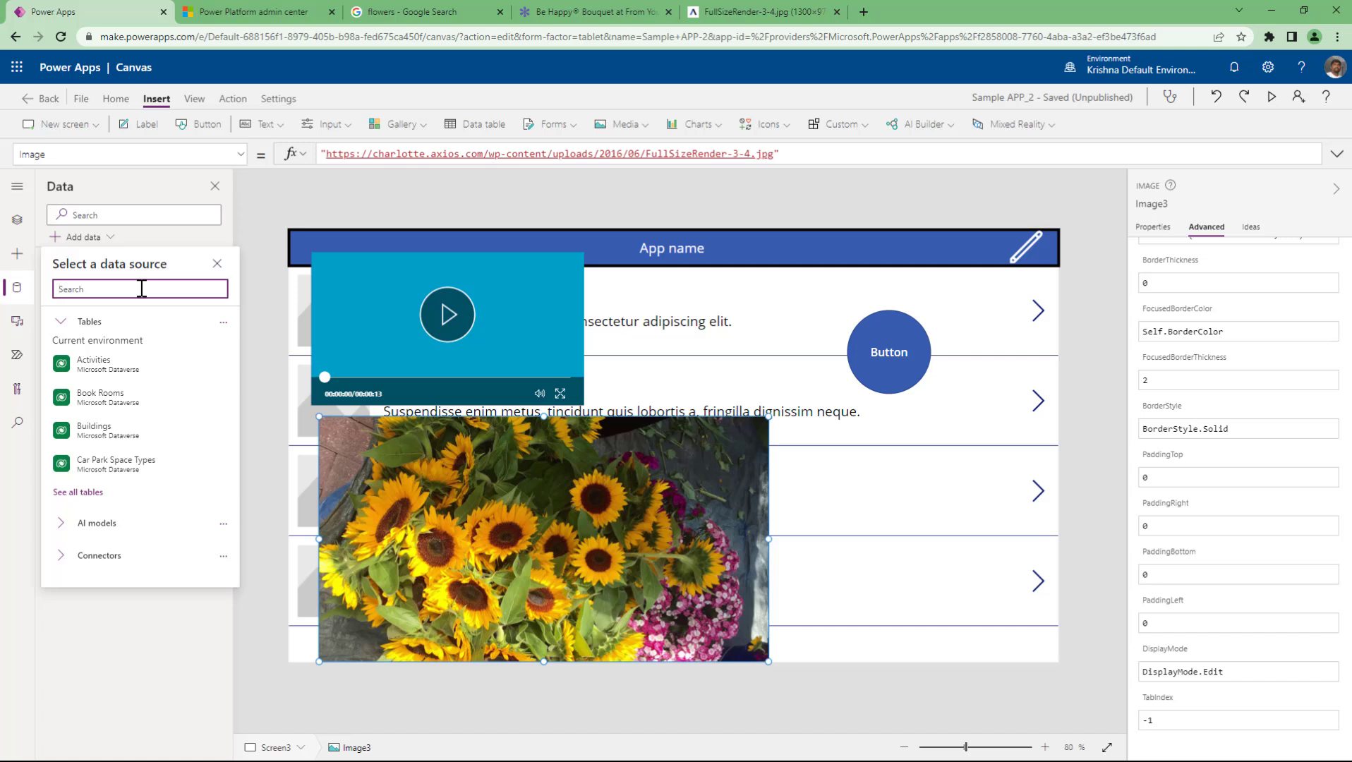
type("excel")
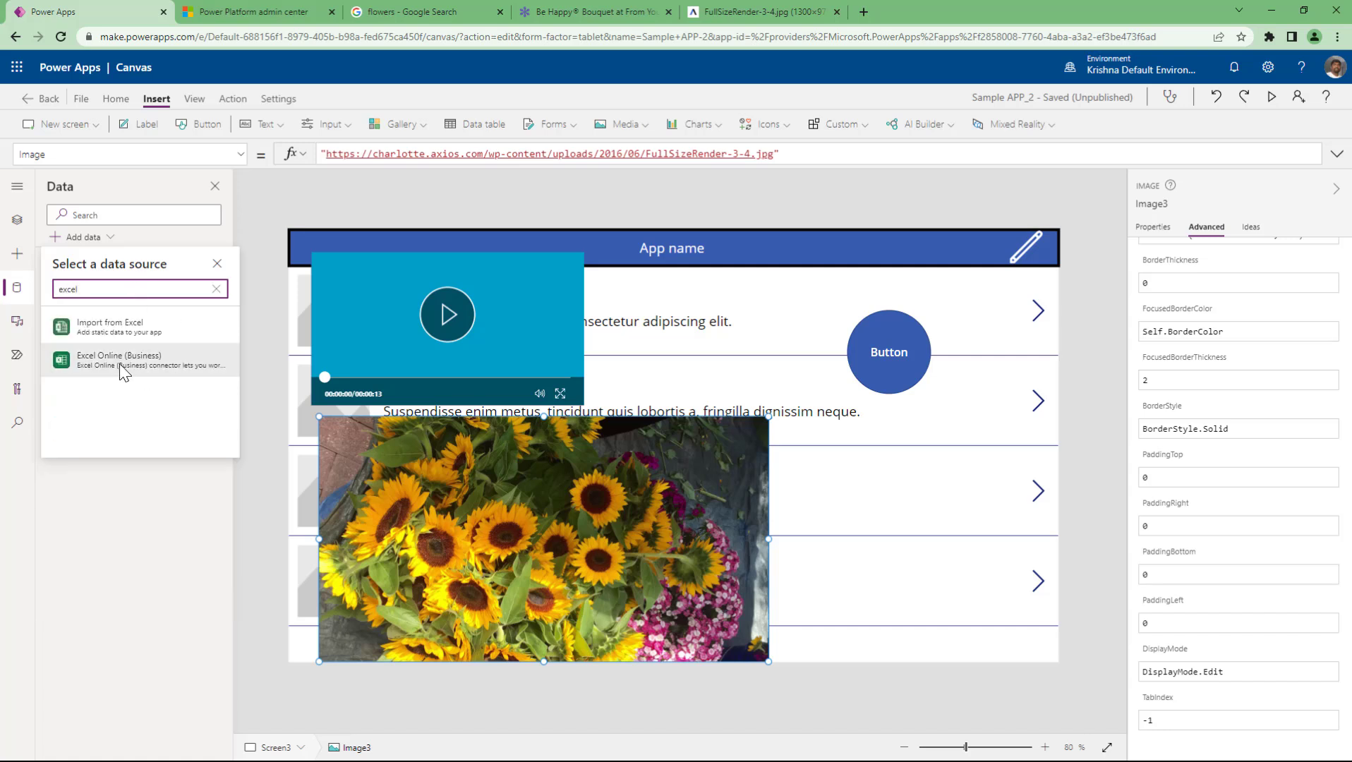
mouse_move(119, 363)
left_click(75, 519)
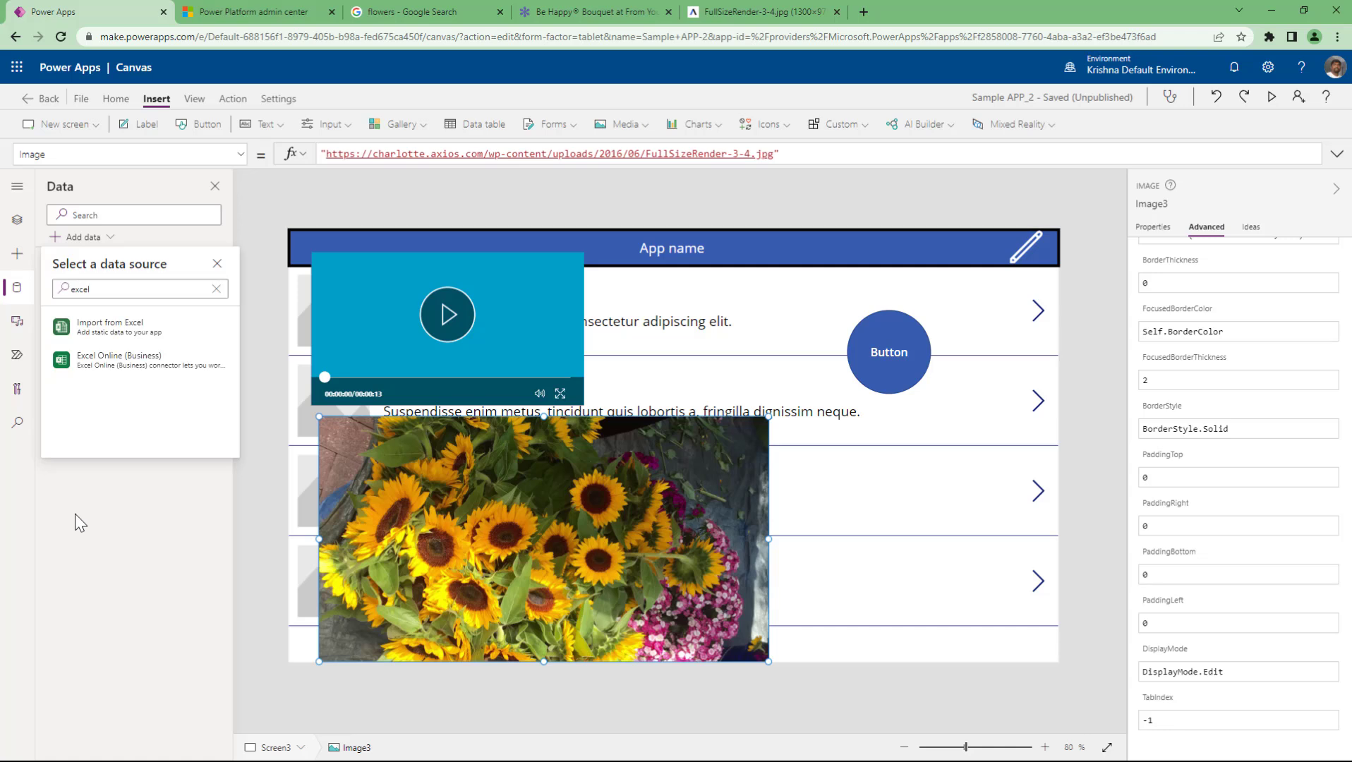
Step: Look through the app's uploaded media and its Power Automate flow options
left_click(20, 323)
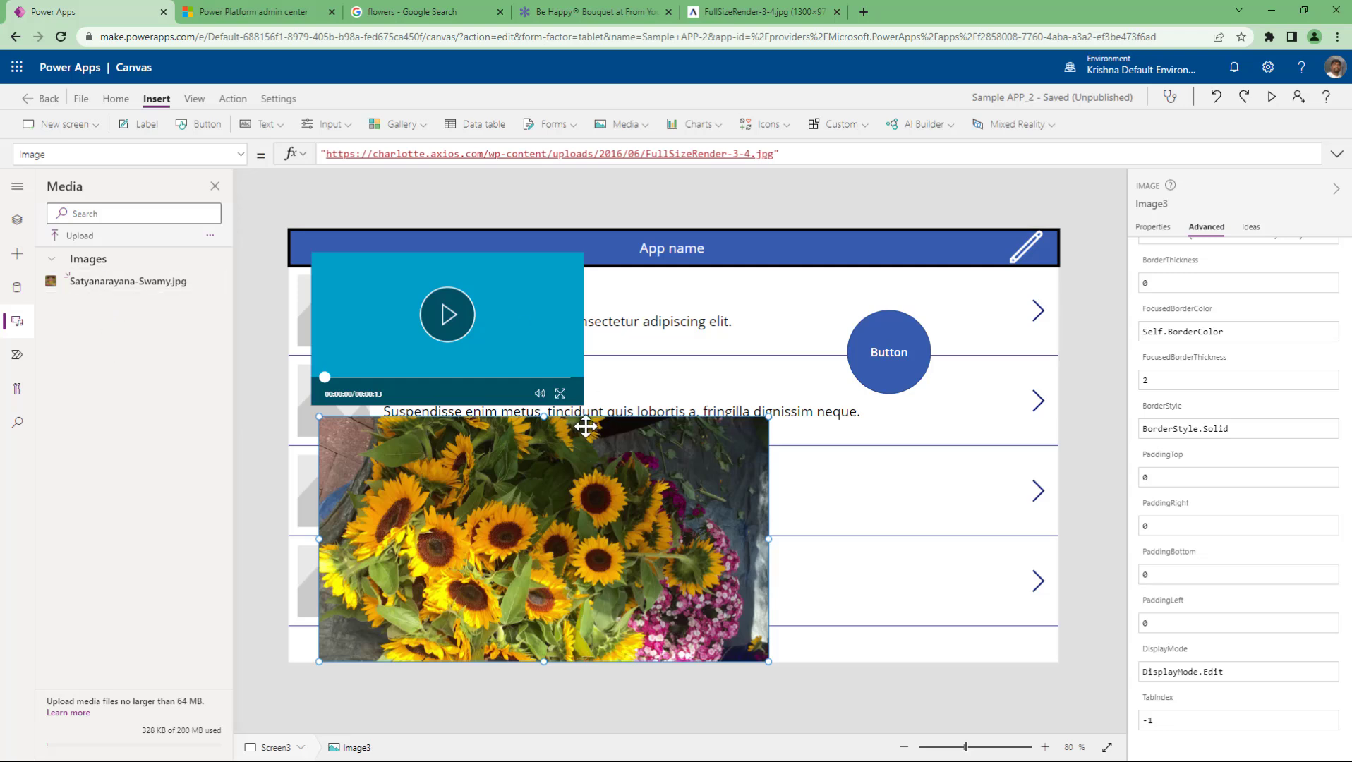
left_click(17, 355)
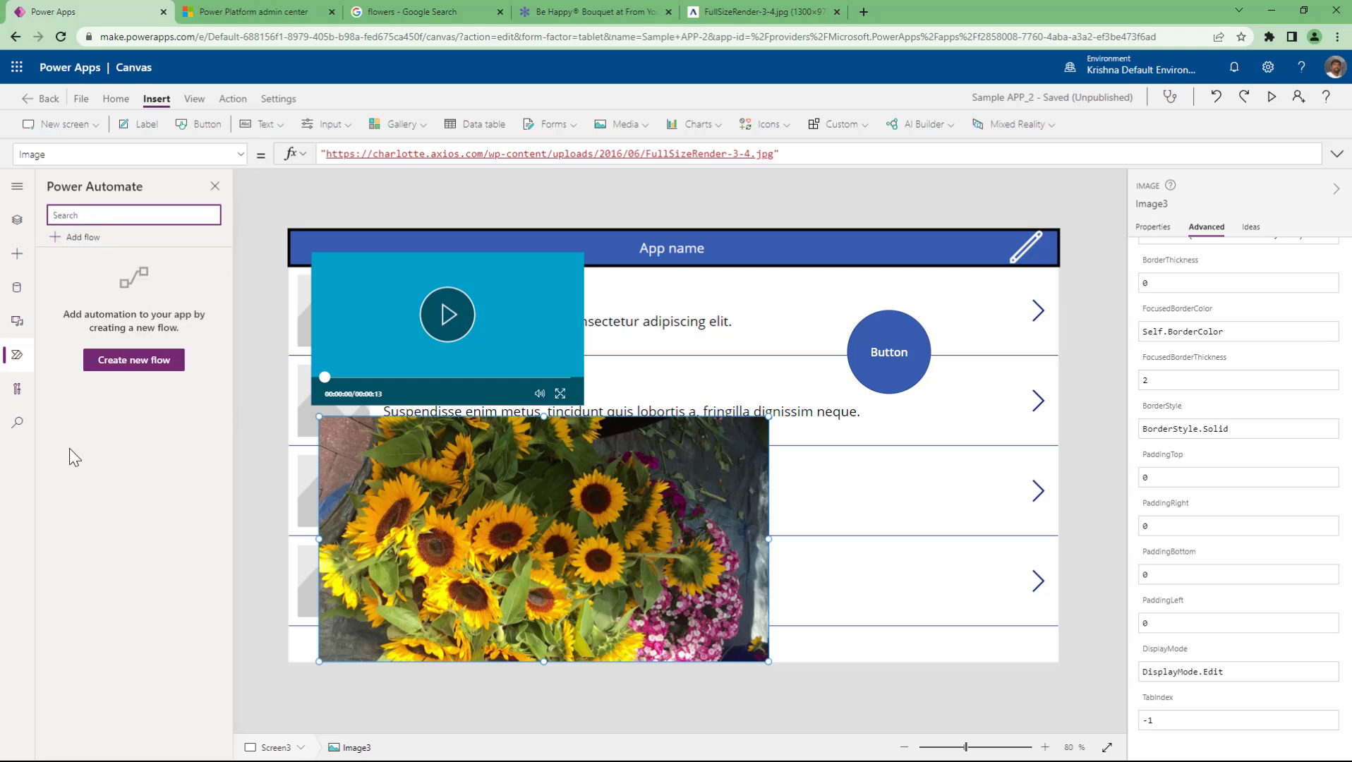
left_click(75, 245)
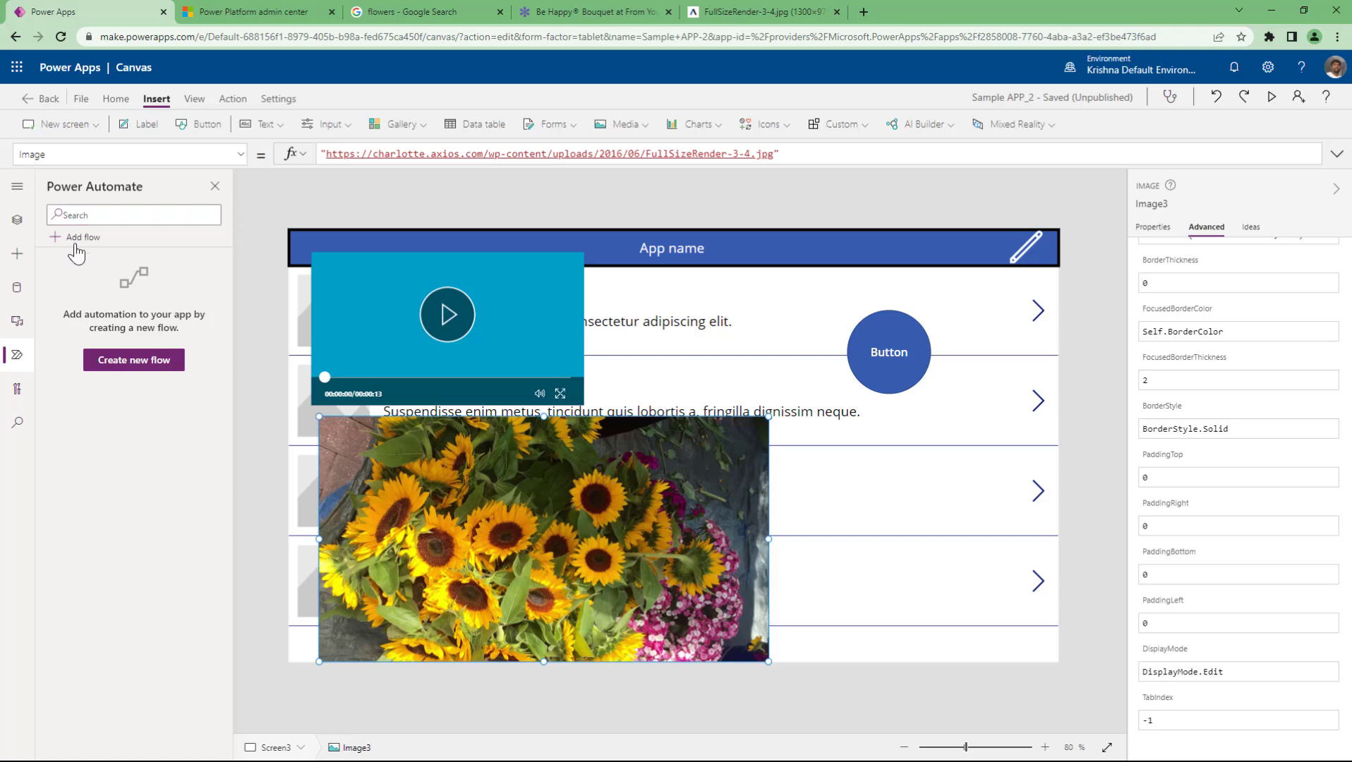
left_click(156, 557)
Step: Open the Microsoft Power Automate site in a new browser tab and return to the Power Apps editor
left_click(858, 20)
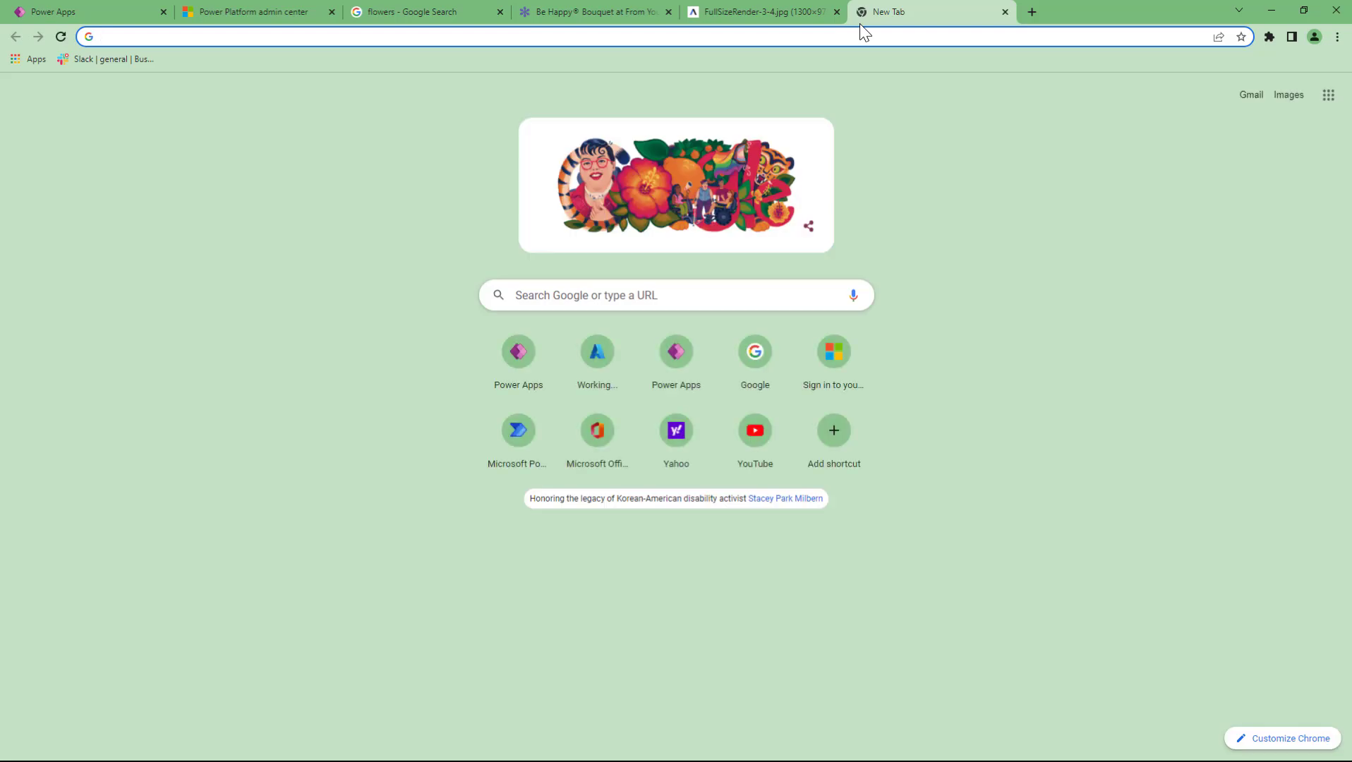
type("flow")
key("Right")
key("Return")
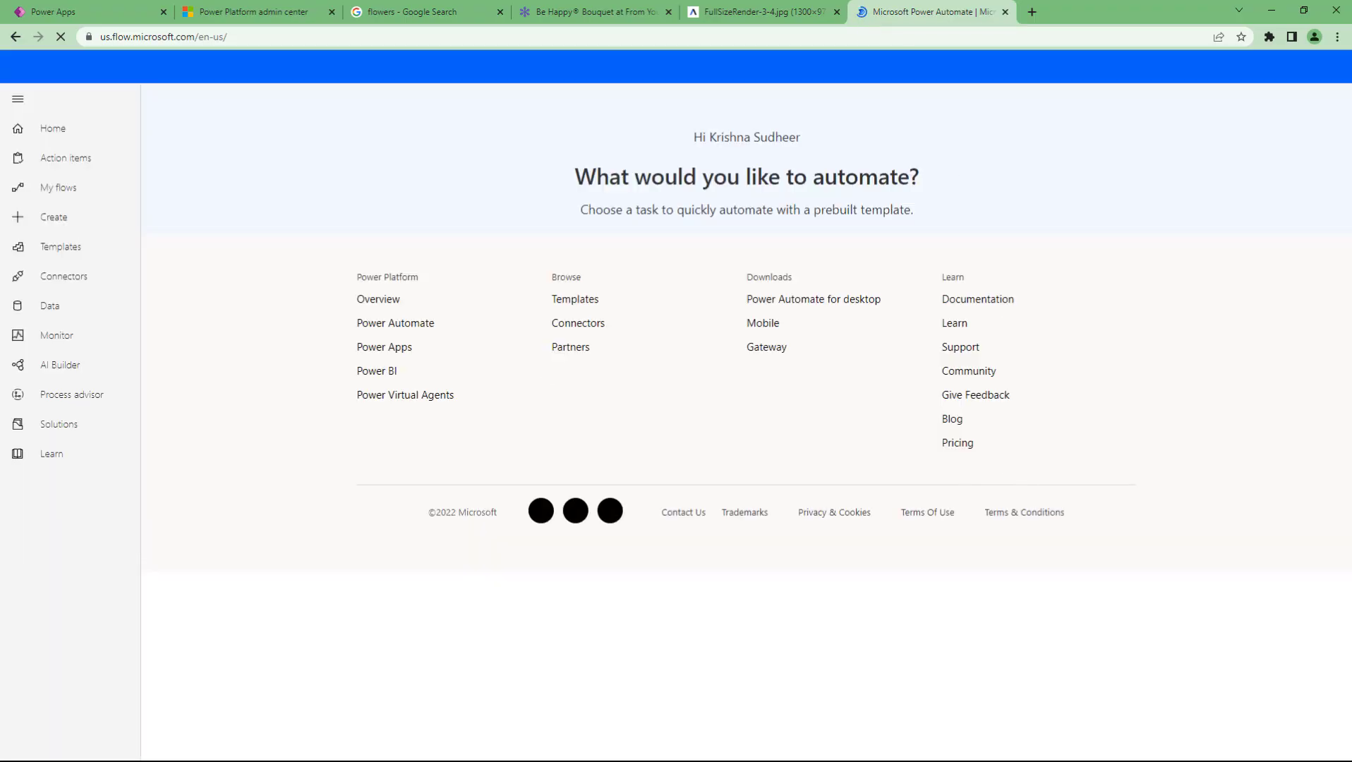
left_click(76, 10)
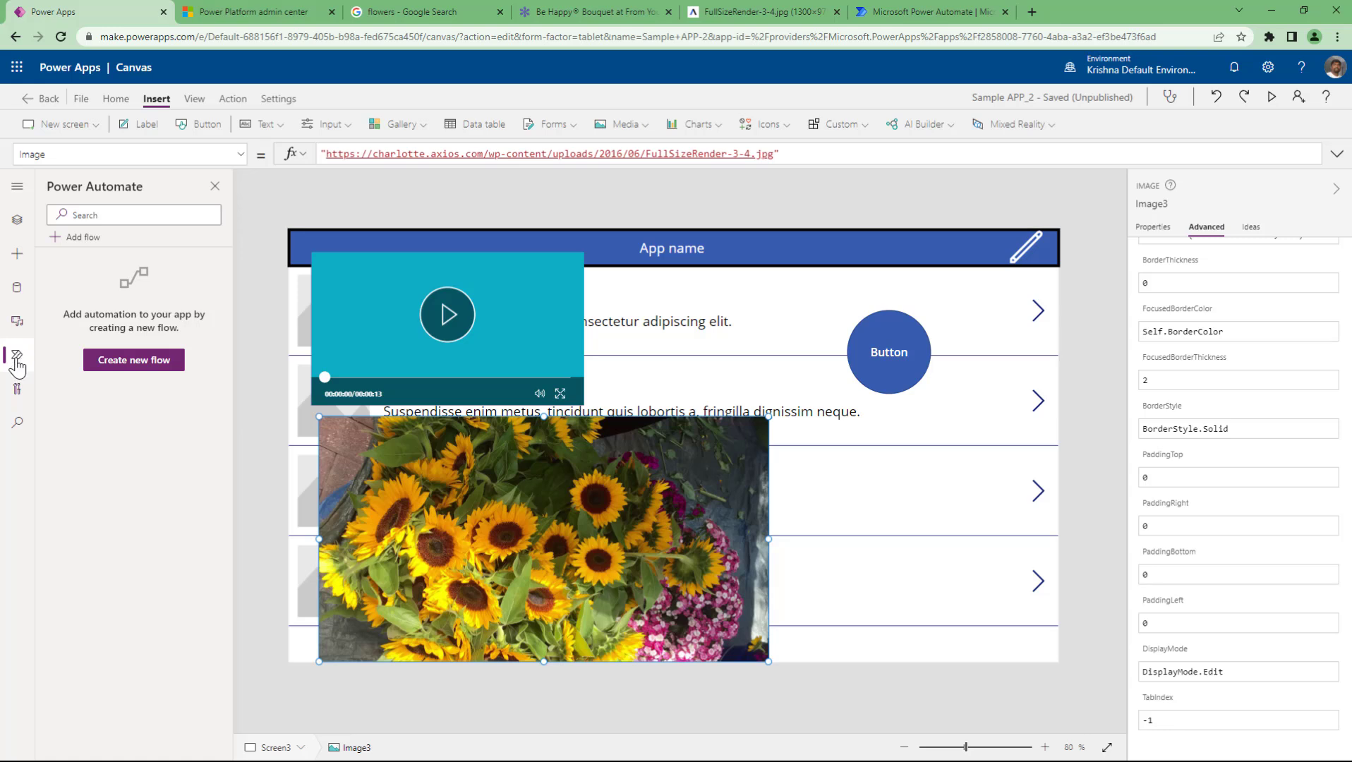
Step: Review the advanced tools and the app search's filter categories, and return to the tree view with Image3's properties shown
left_click(18, 389)
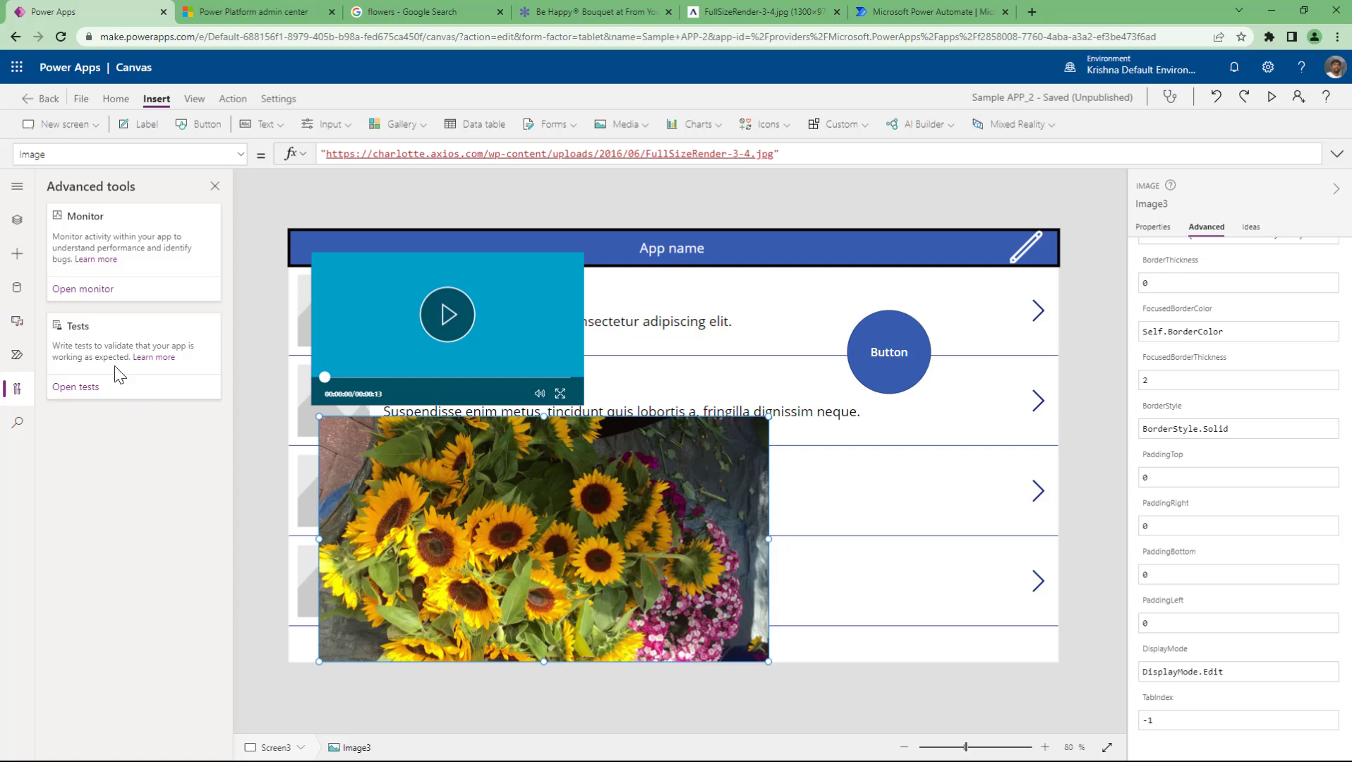
left_click(11, 432)
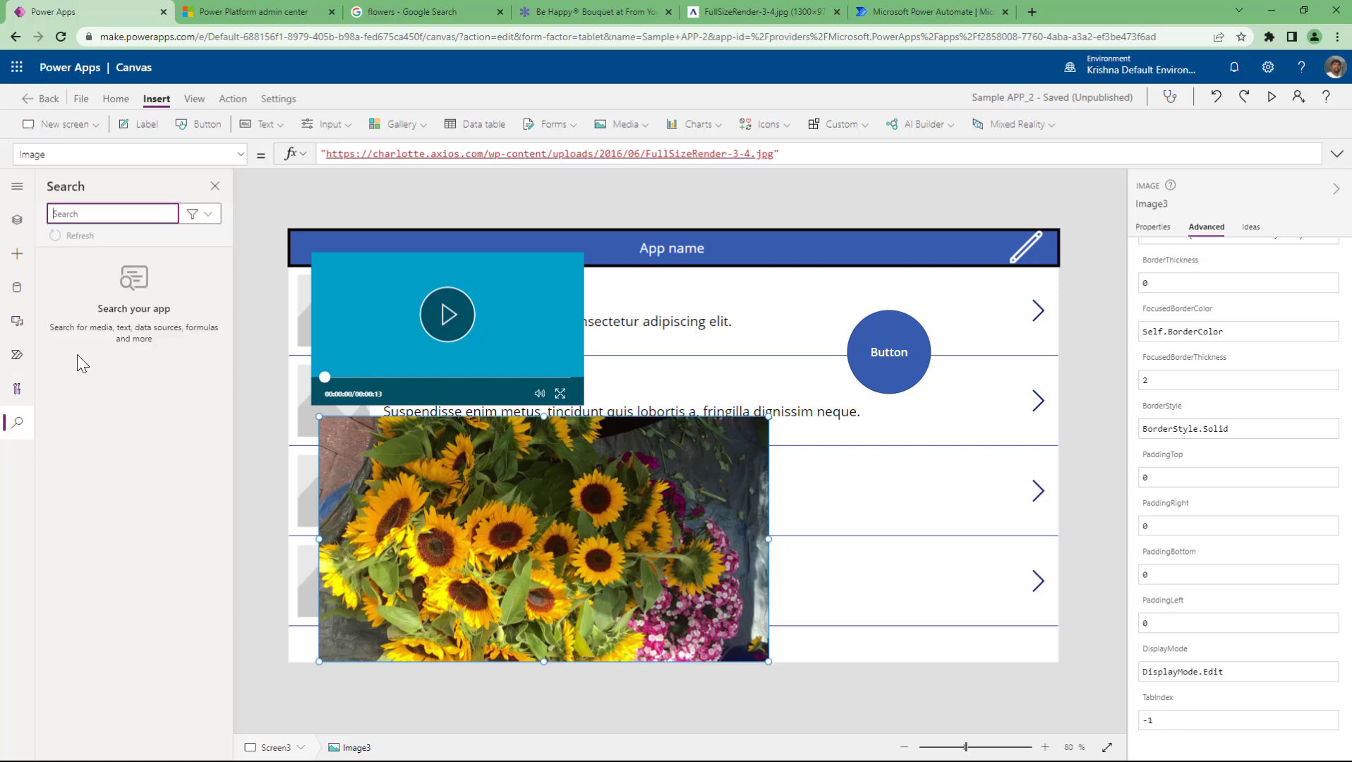
left_click(208, 215)
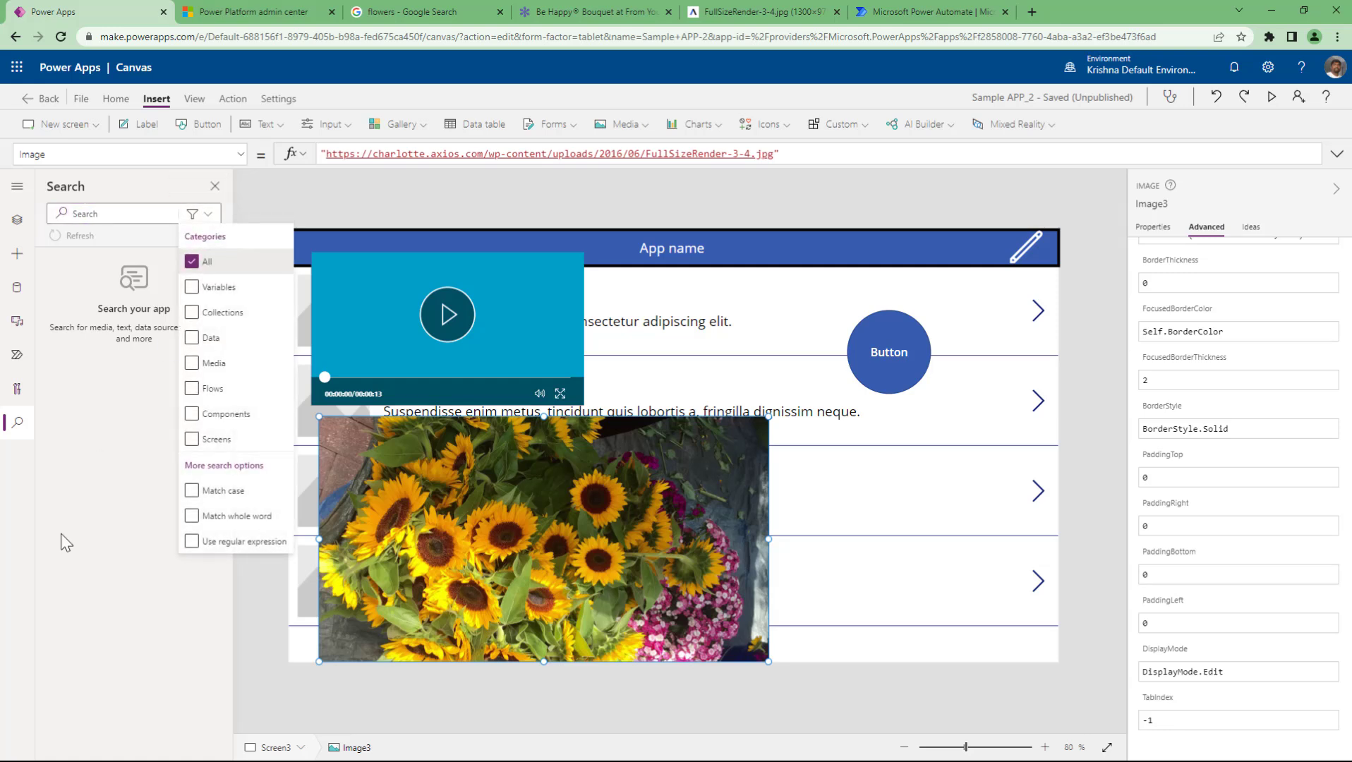
left_click(93, 587)
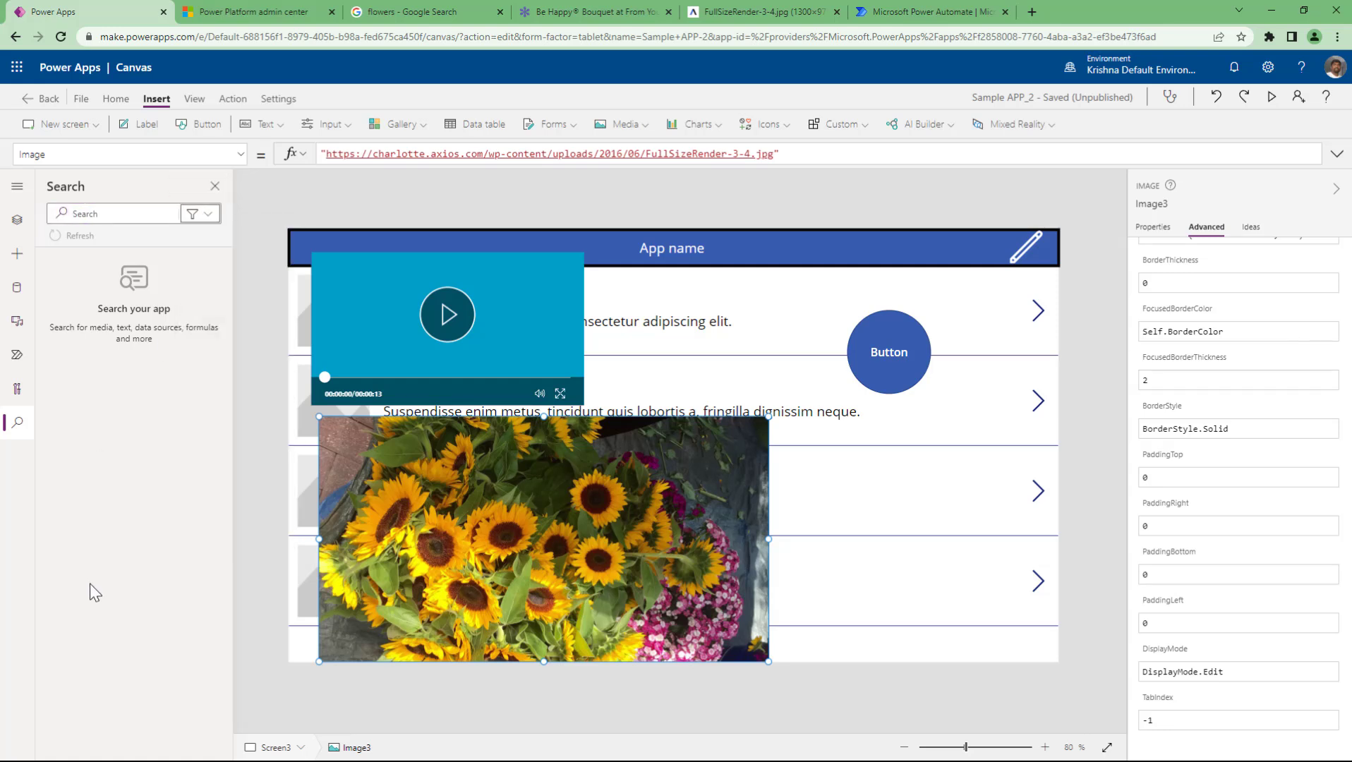
left_click(16, 221)
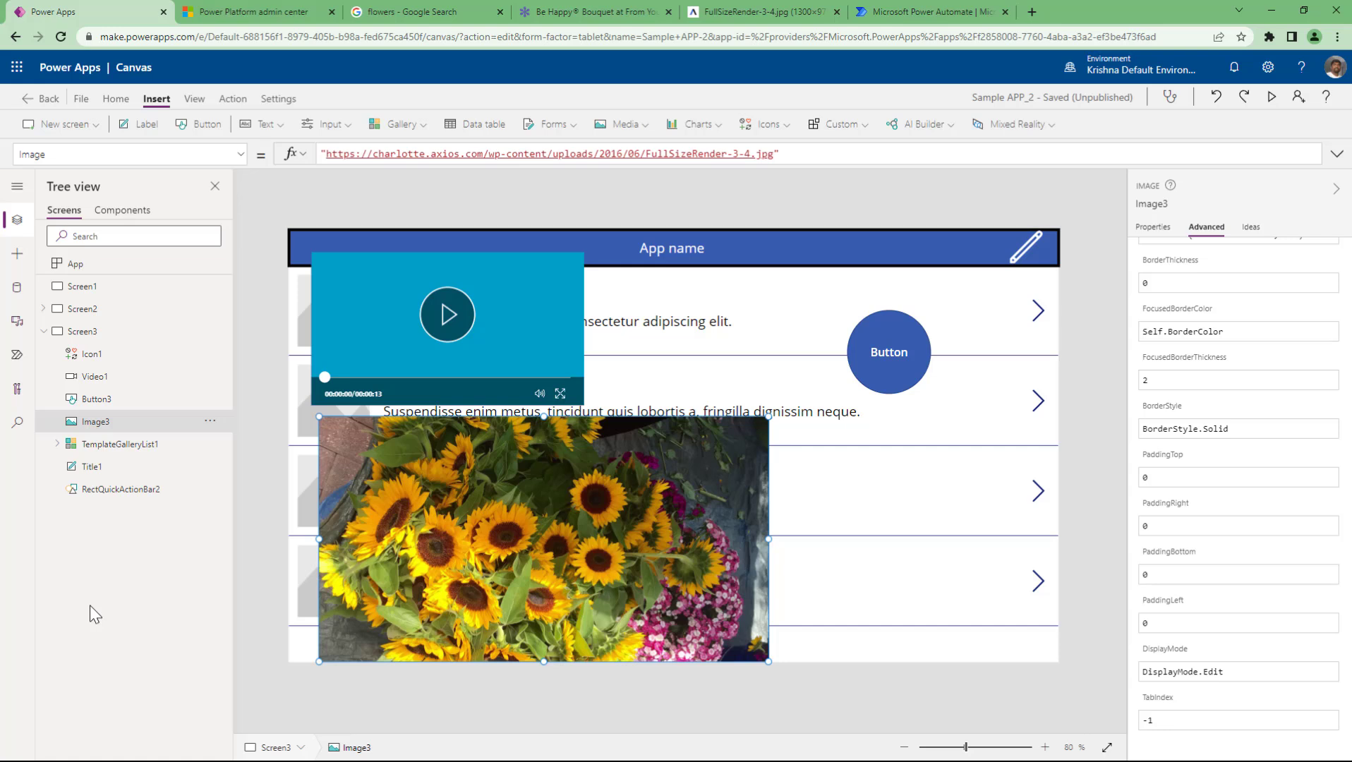
left_click(1153, 228)
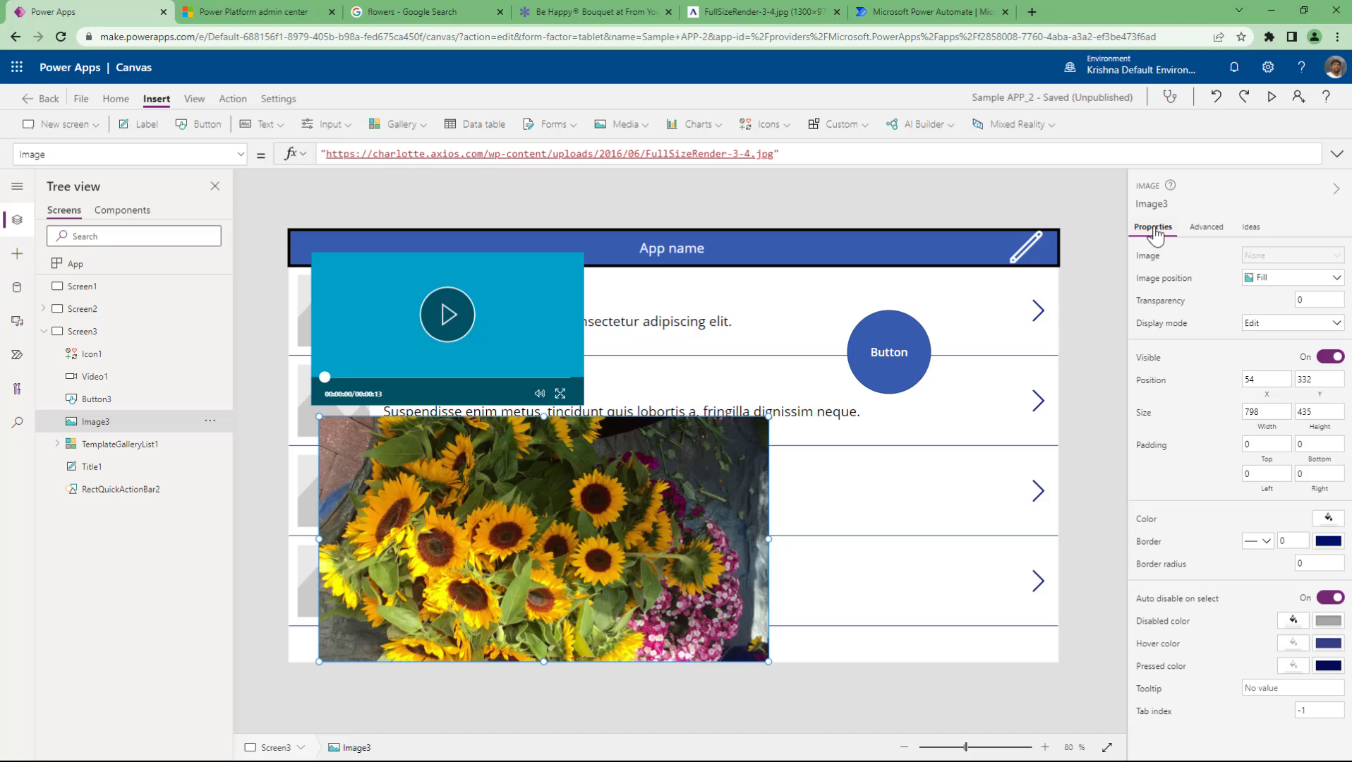
Step: Delete Screen3 and Screen2 from the app
left_click(43, 331)
left_click(210, 331)
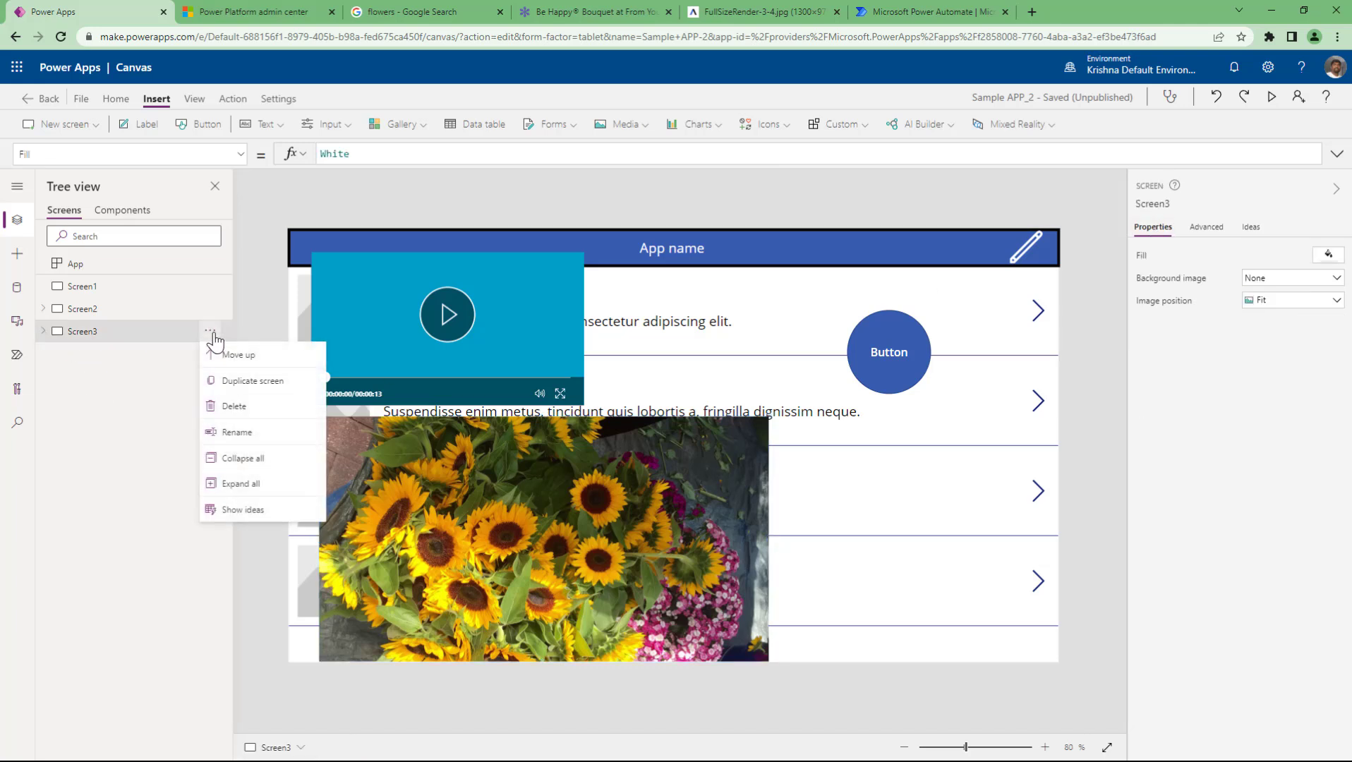
left_click(236, 407)
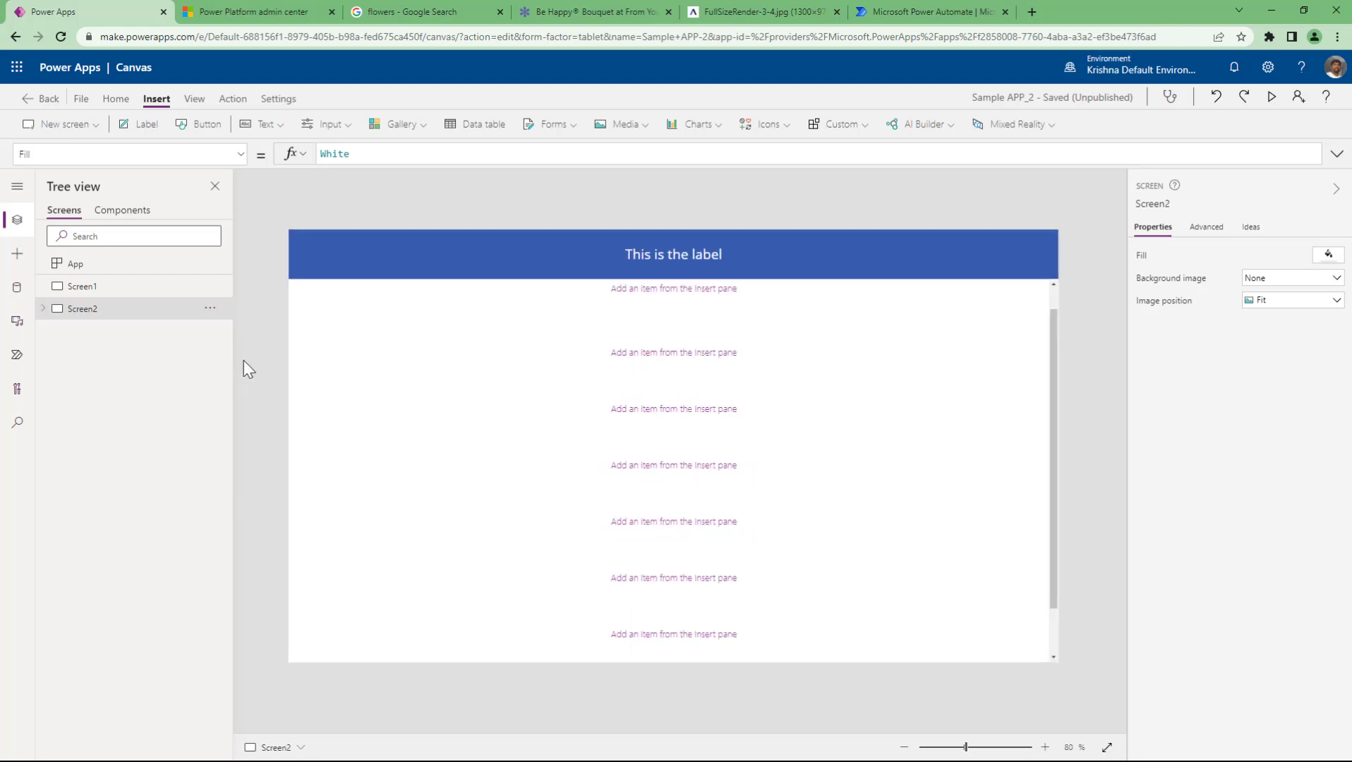
left_click(210, 308)
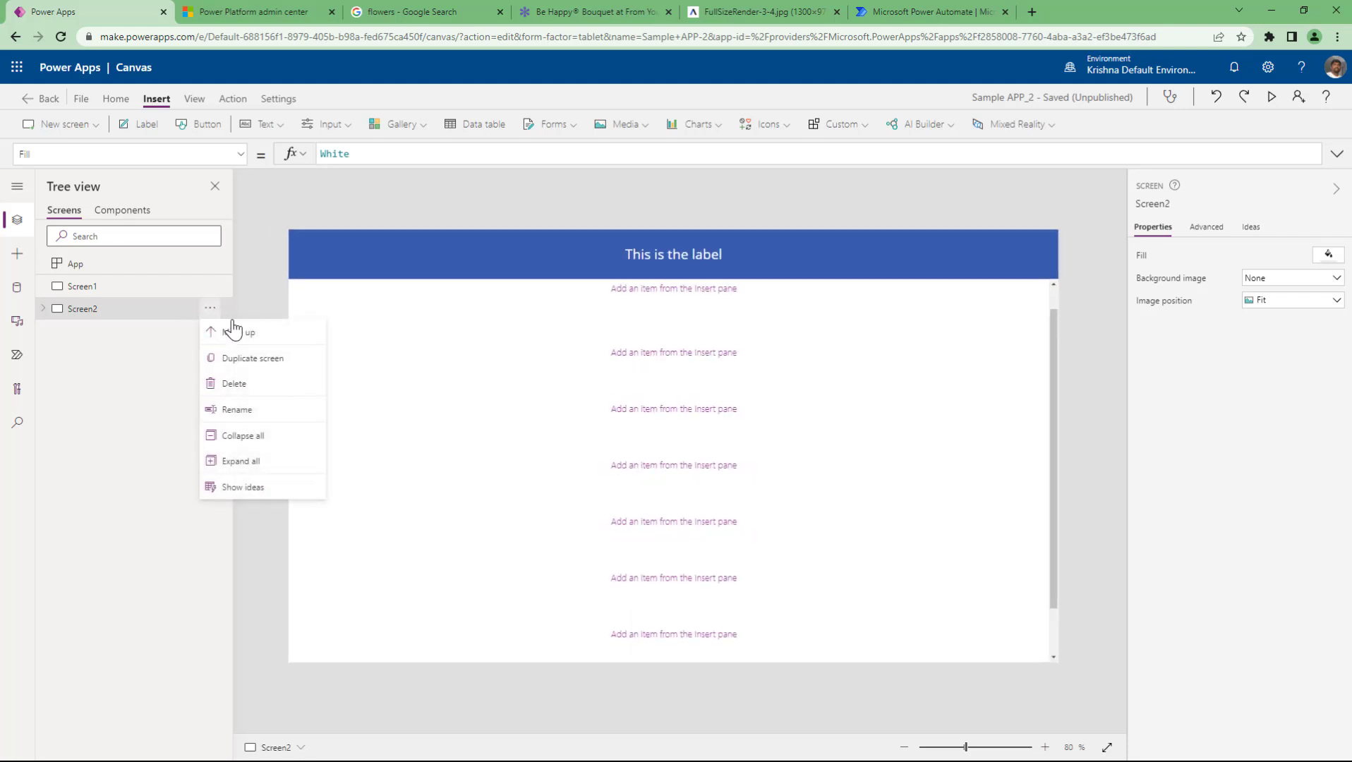
left_click(233, 384)
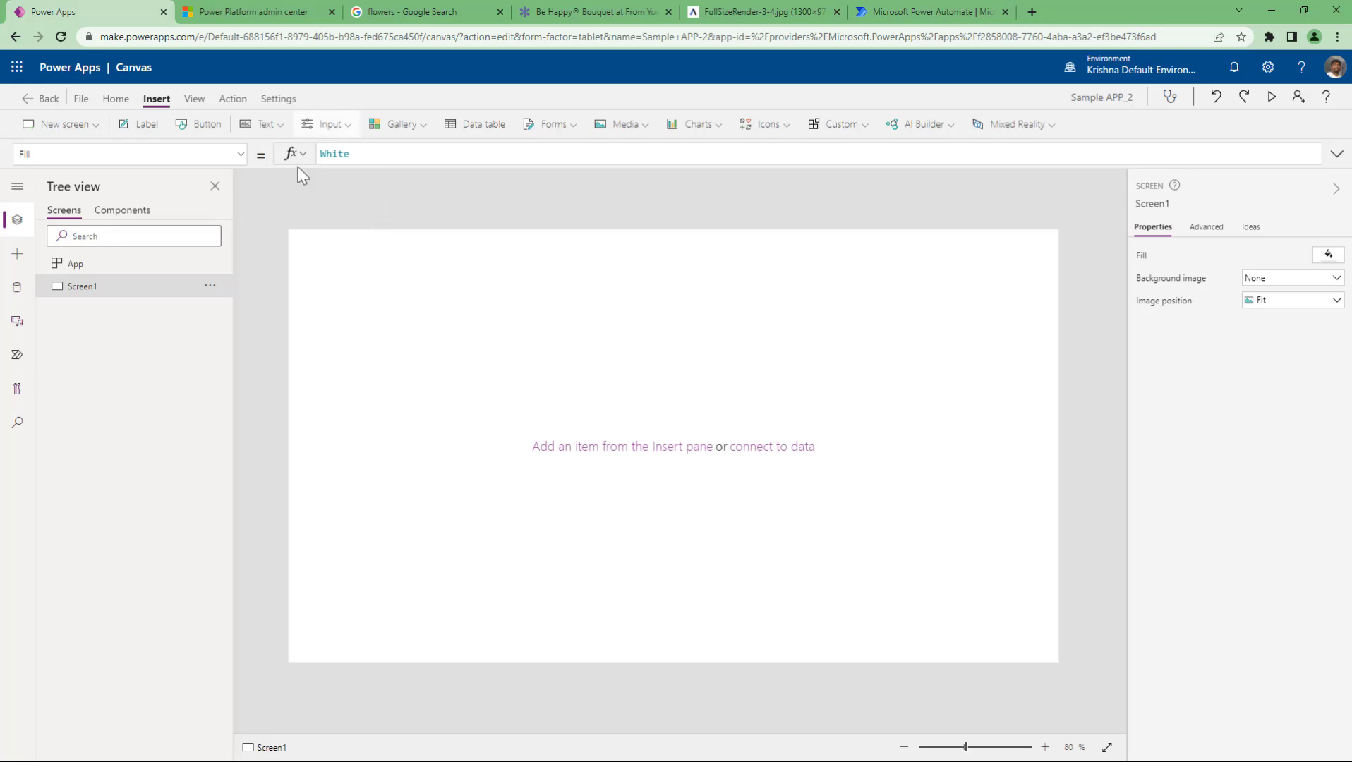
Step: Rename the remaining screen, Screen1, as scrHomeScreen
double_click(121, 296)
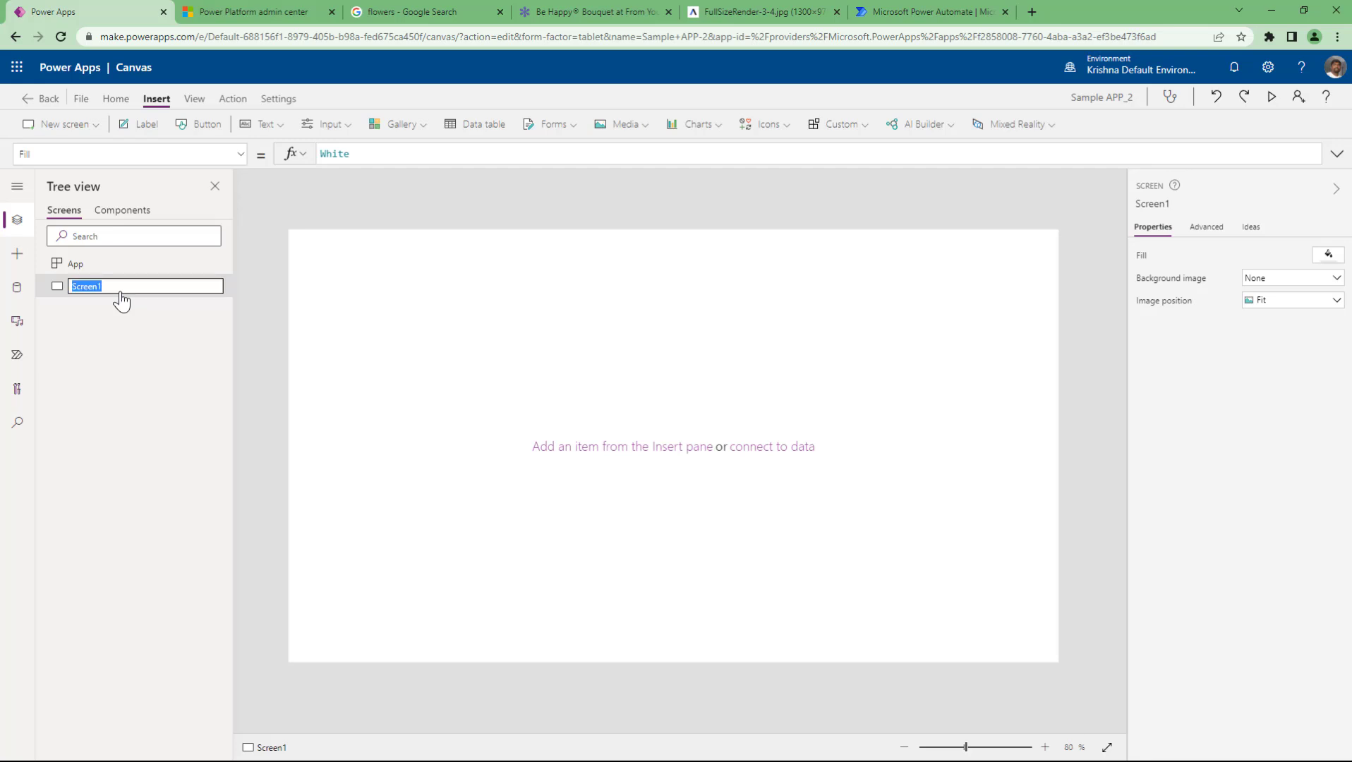
left_click(257, 269)
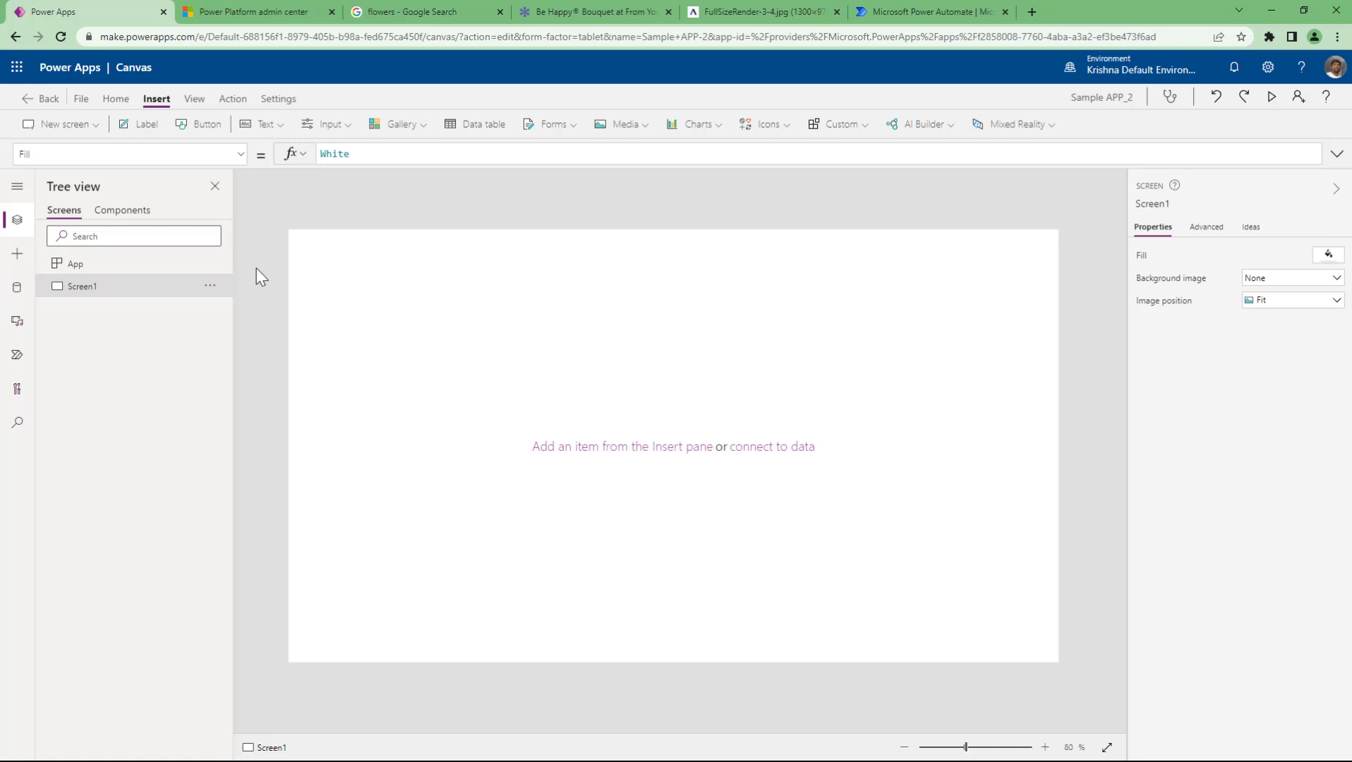
double_click(128, 296)
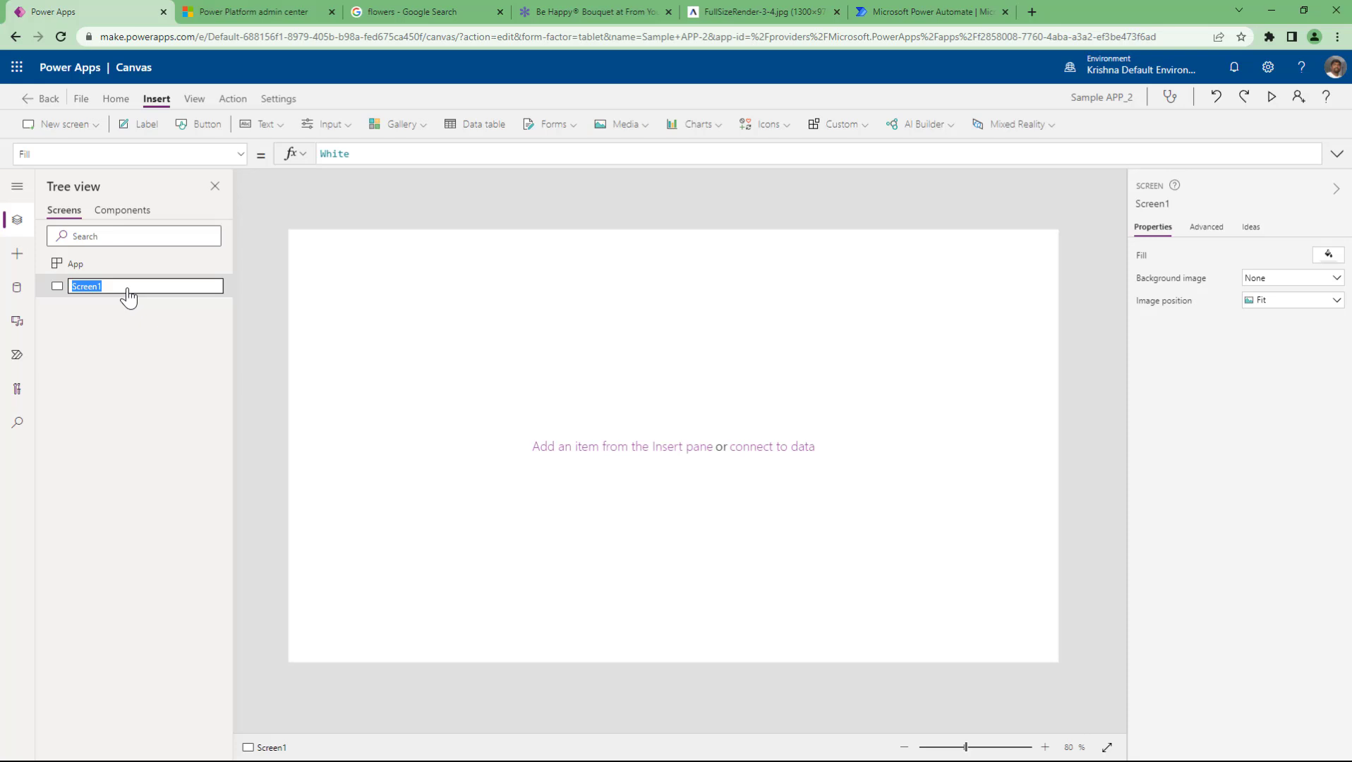
type("scrHomeScreen")
key("Return")
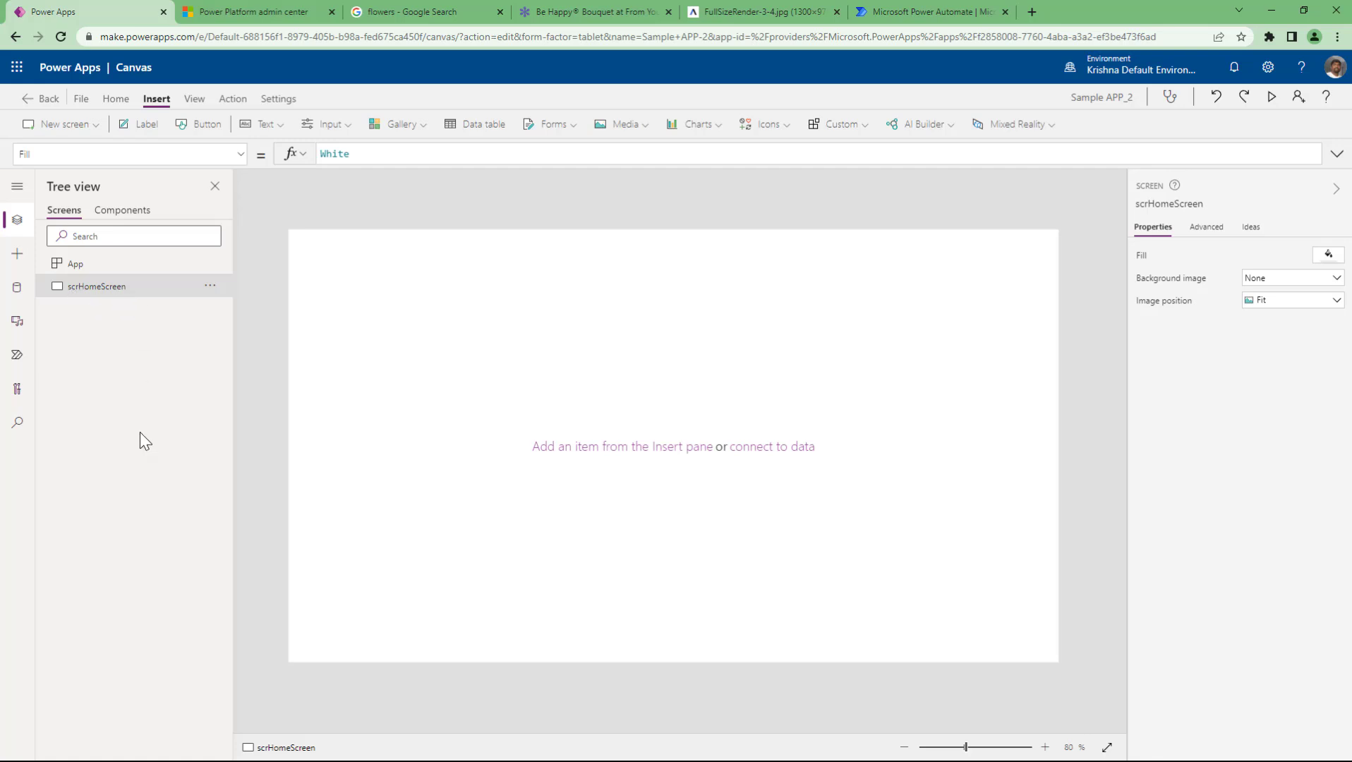
Step: Insert a text label on scrHomeScreen and rename it lblHeading
left_click(131, 125)
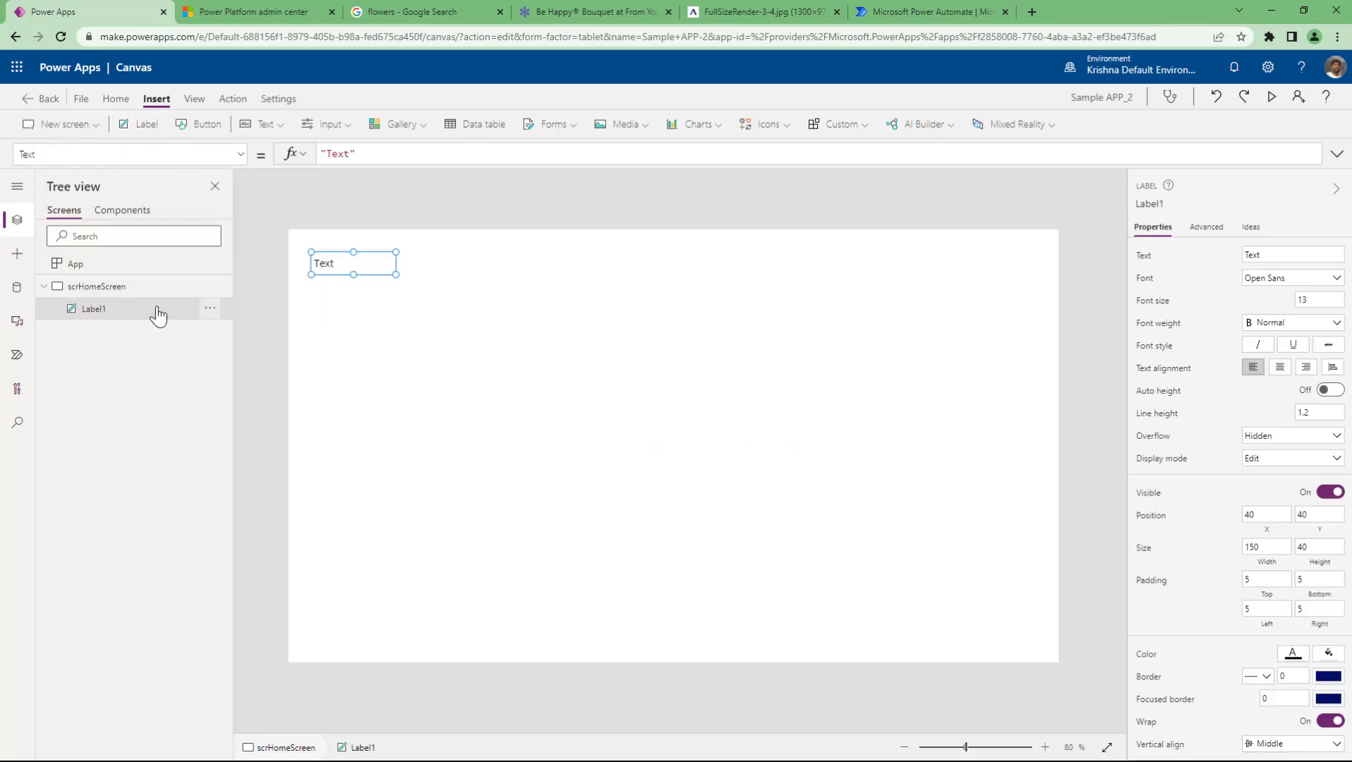
double_click(129, 310)
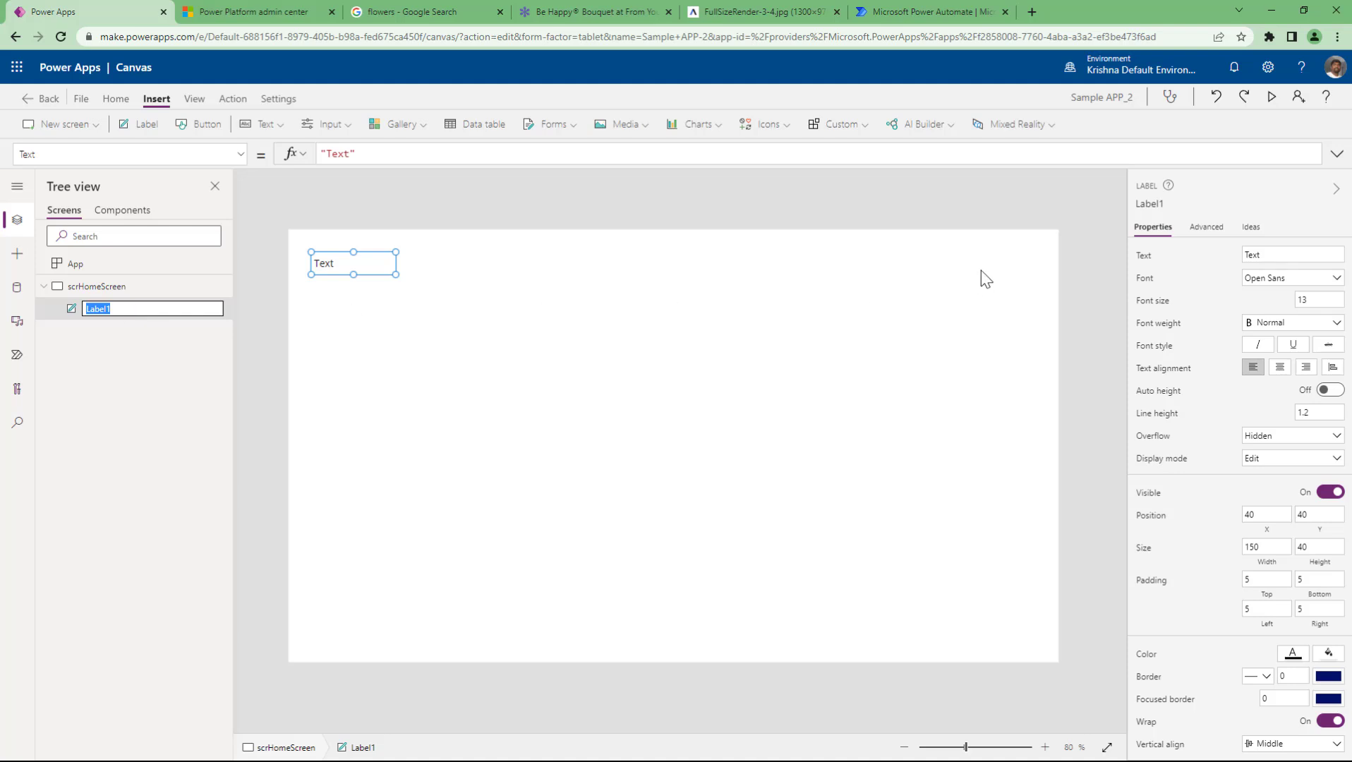
left_click(150, 345)
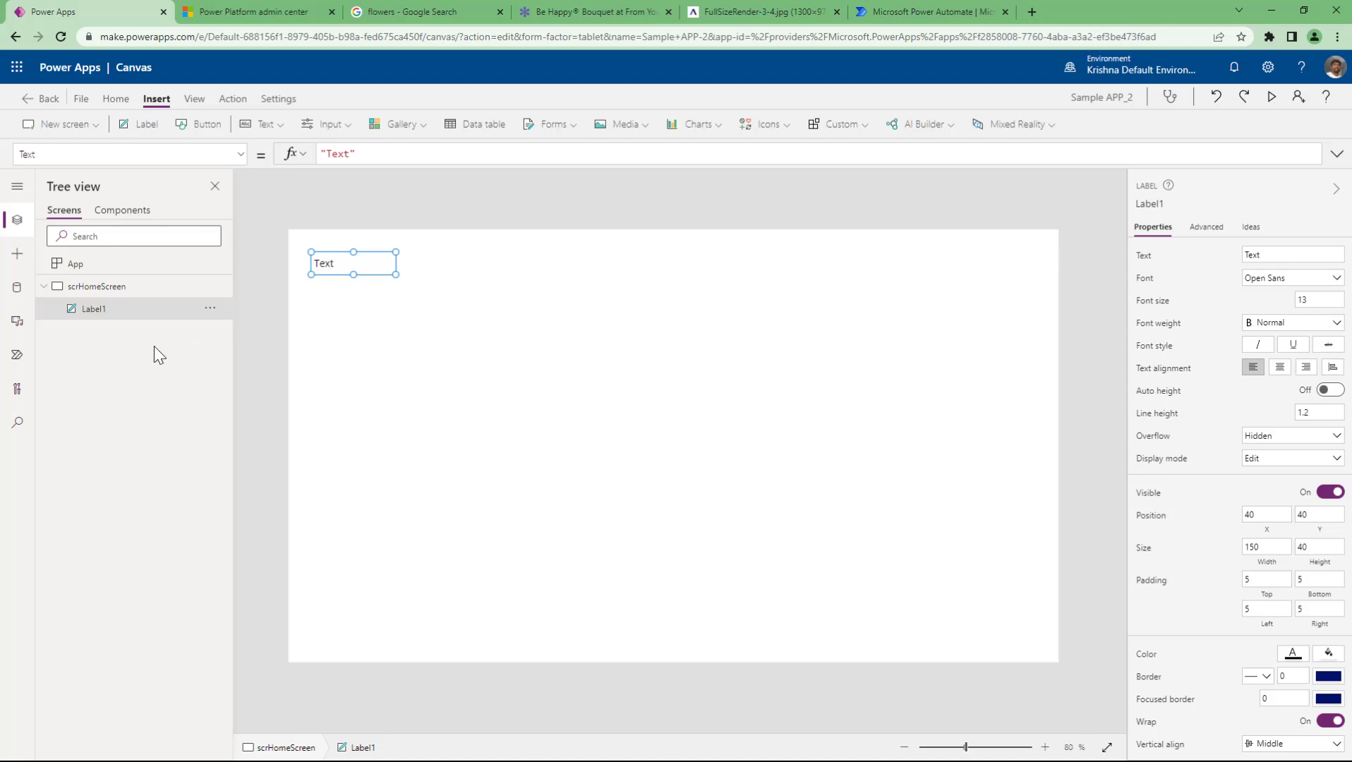
left_click(1173, 204)
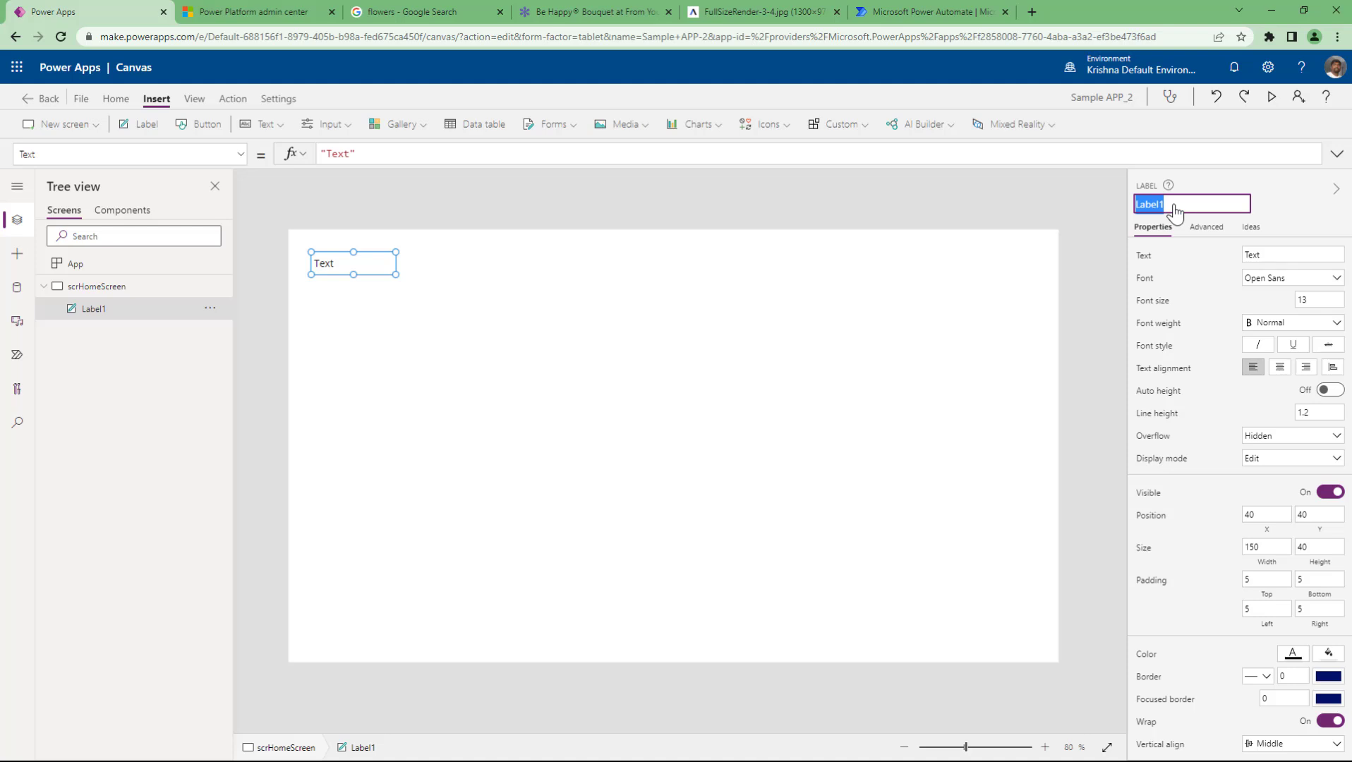
type("lblHeading")
key("Return")
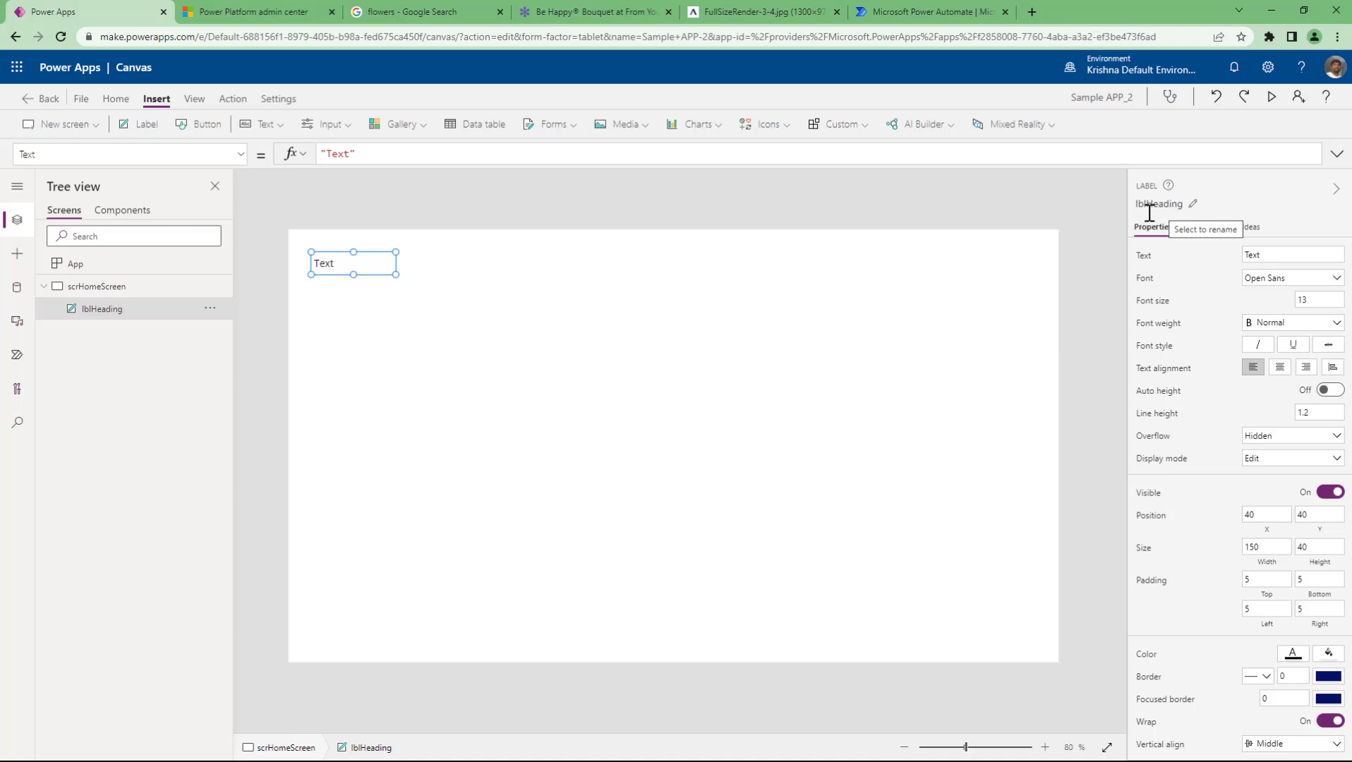
Step: Add the home screen abbreviation HS to the label's name, making it lblHSHeading
left_click(1151, 206)
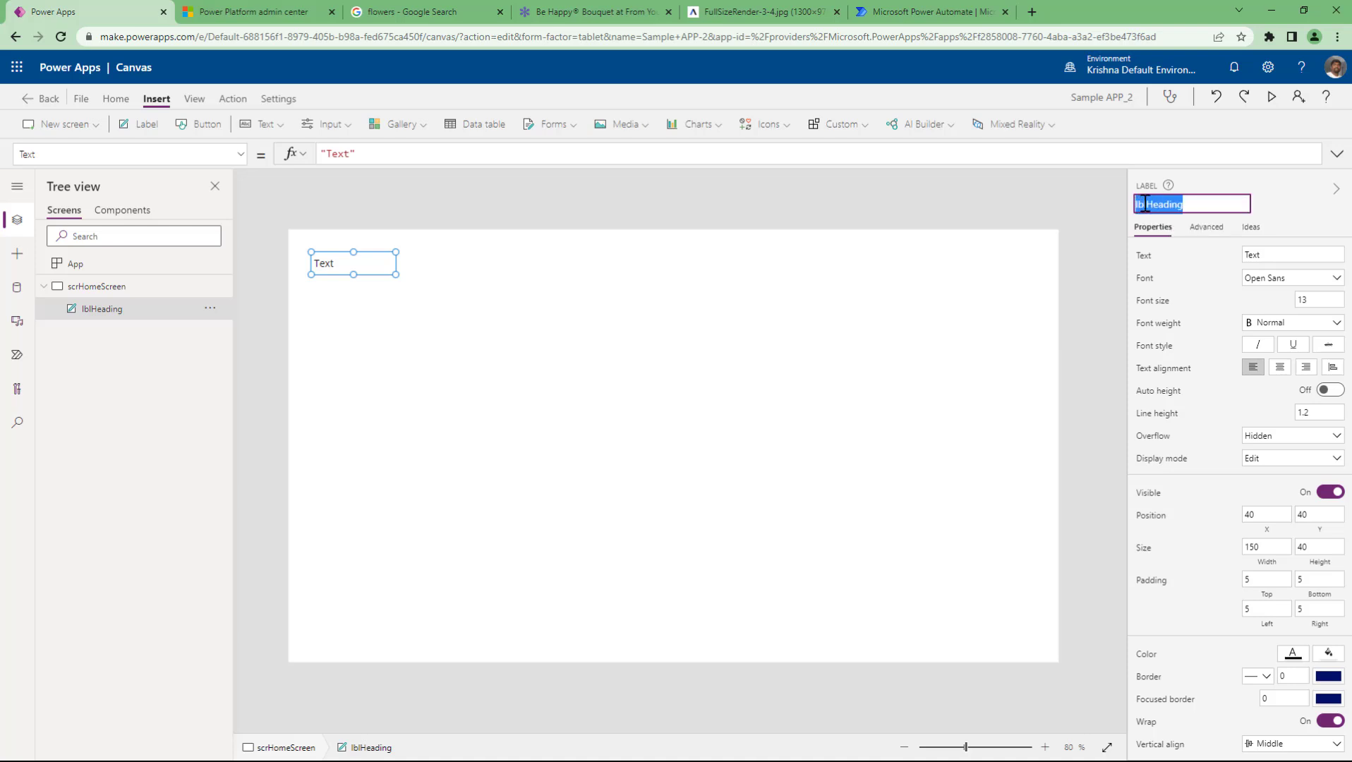
left_click(1150, 204)
type("HS")
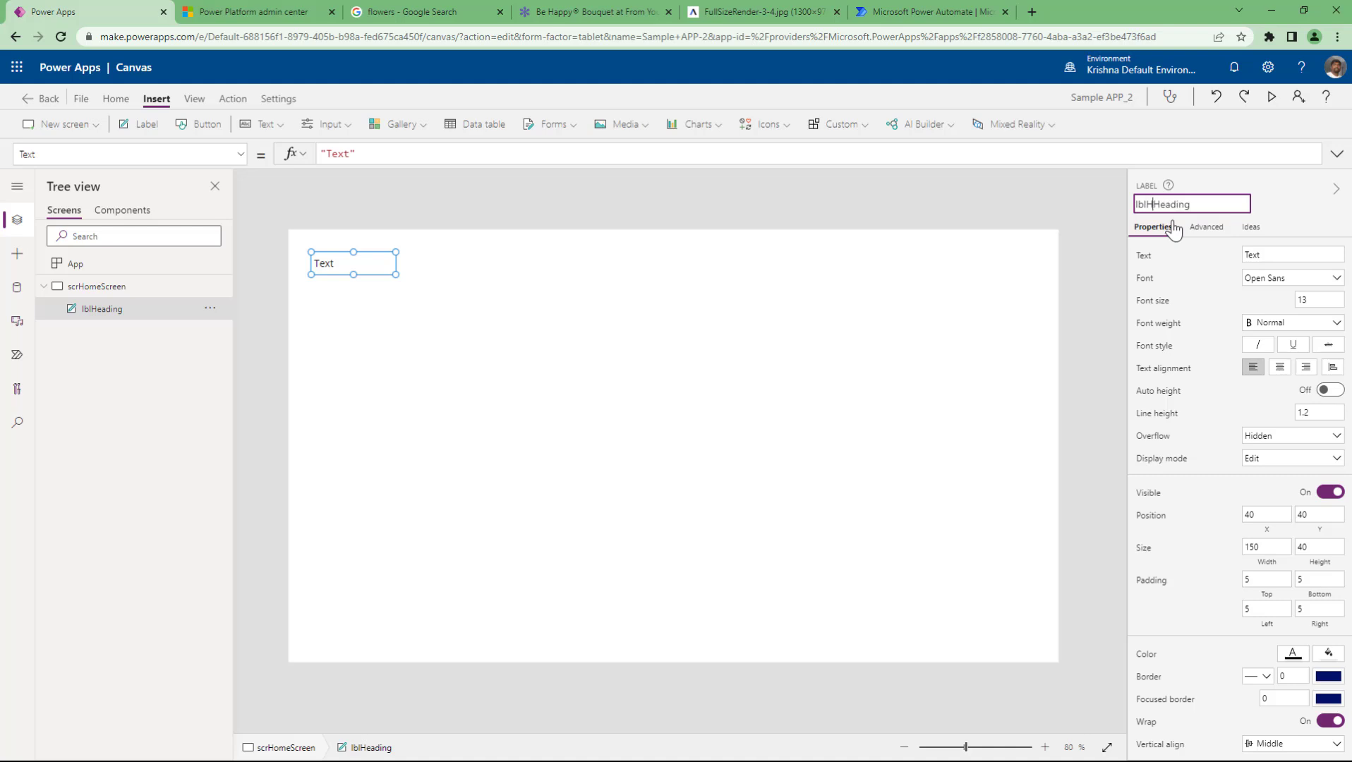
key("Return")
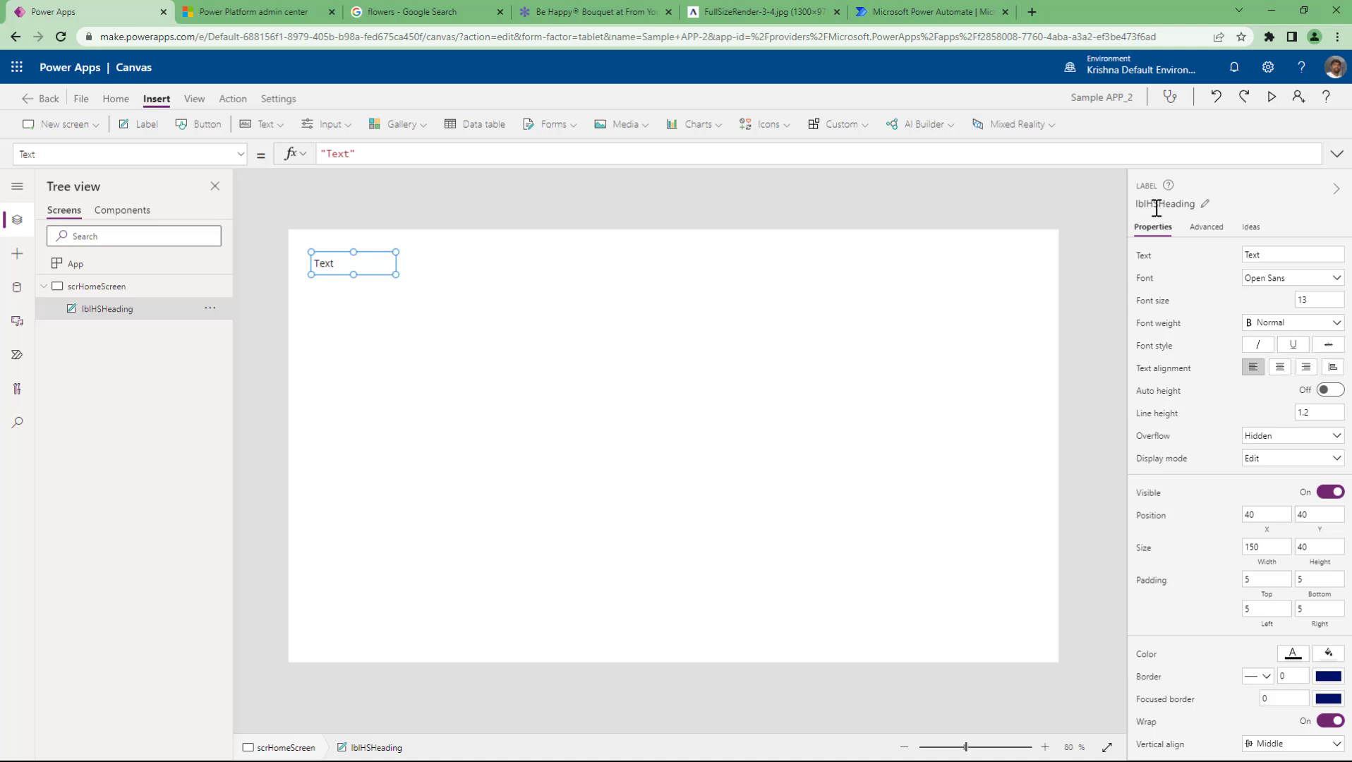
Step: Examine the parts of the lblHSHeading name: control-type prefix, screen abbreviation and descriptive word
left_click(1183, 206)
left_click(1143, 204)
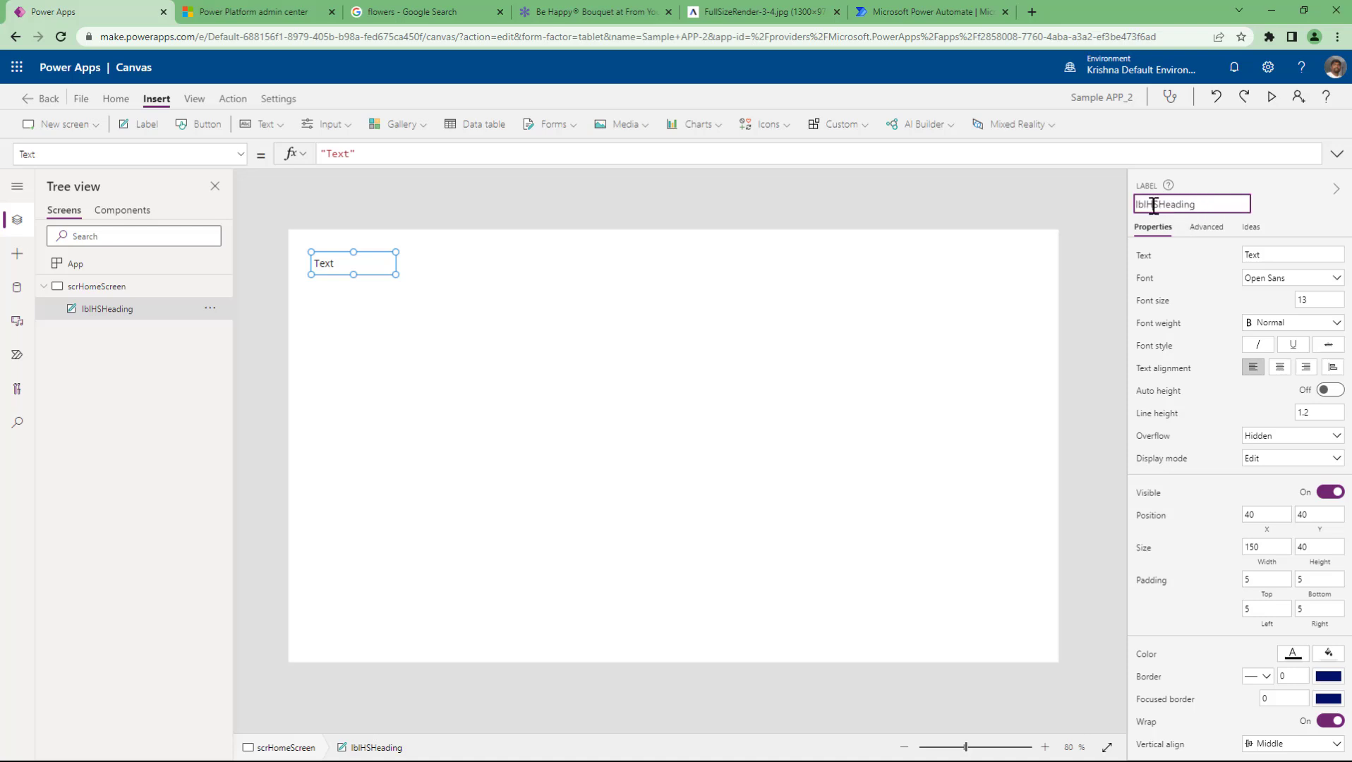
left_click(1135, 204, "shift")
left_click(1159, 205)
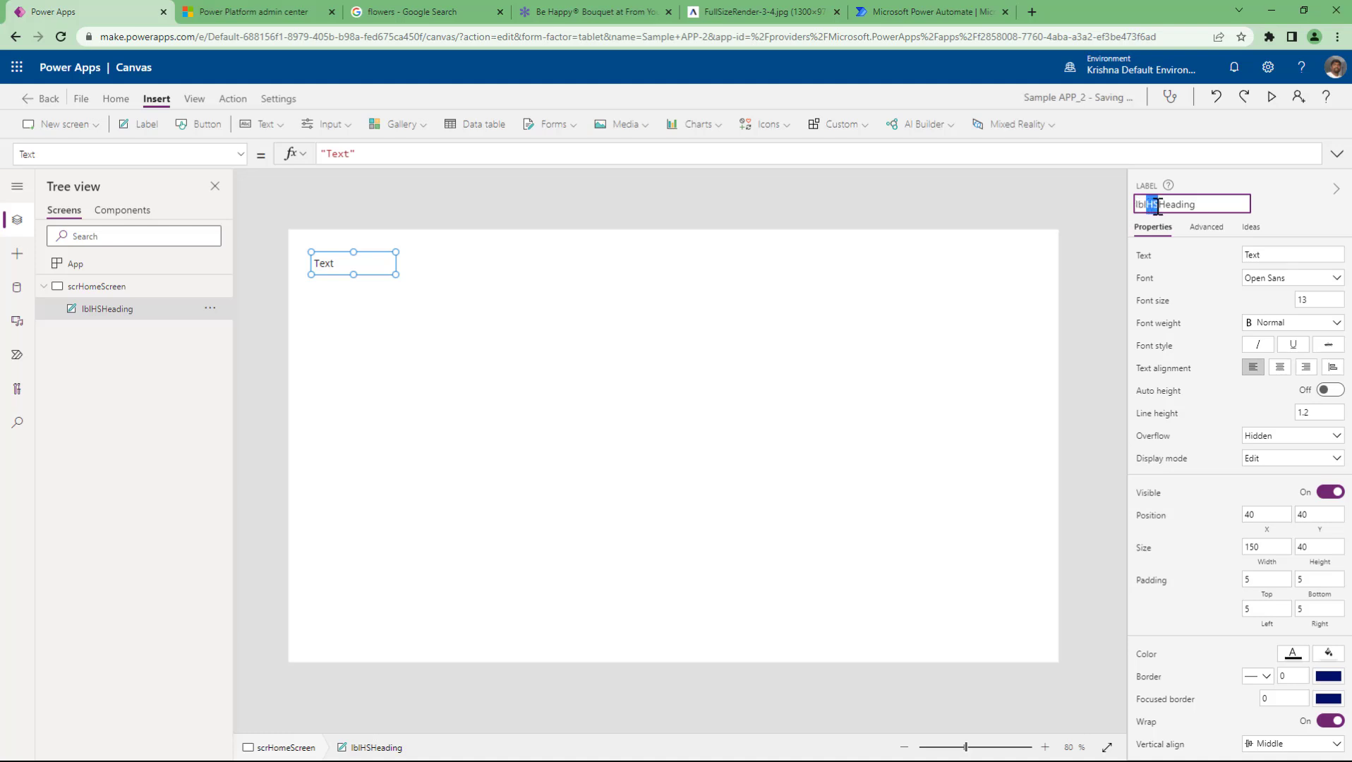
key("shift+End")
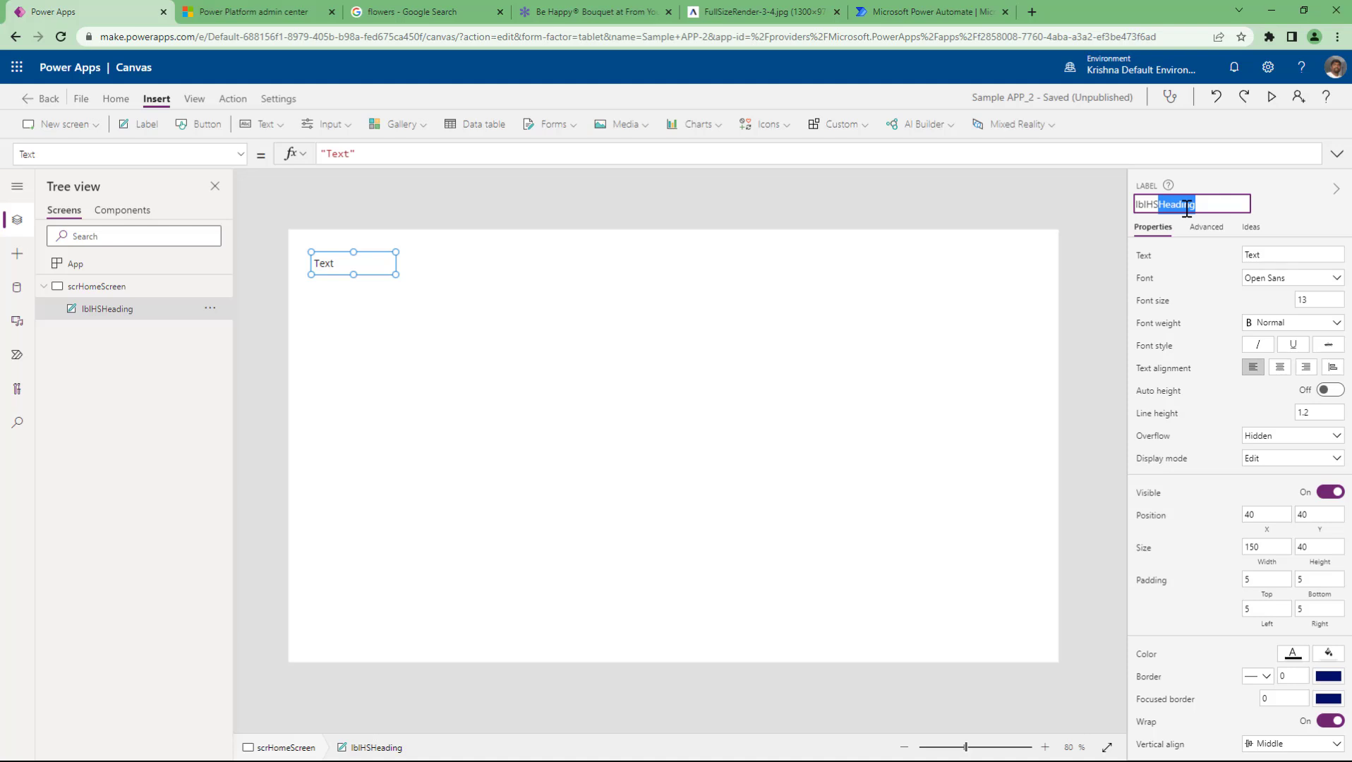
key("Home")
key("shift+Right")
key("shift+Right")
key("shift+Right")
key("Right")
key("shift+Right")
key("shift+Right")
key("Right")
key("shift+End")
key("Home")
key("shift+End")
key("Return")
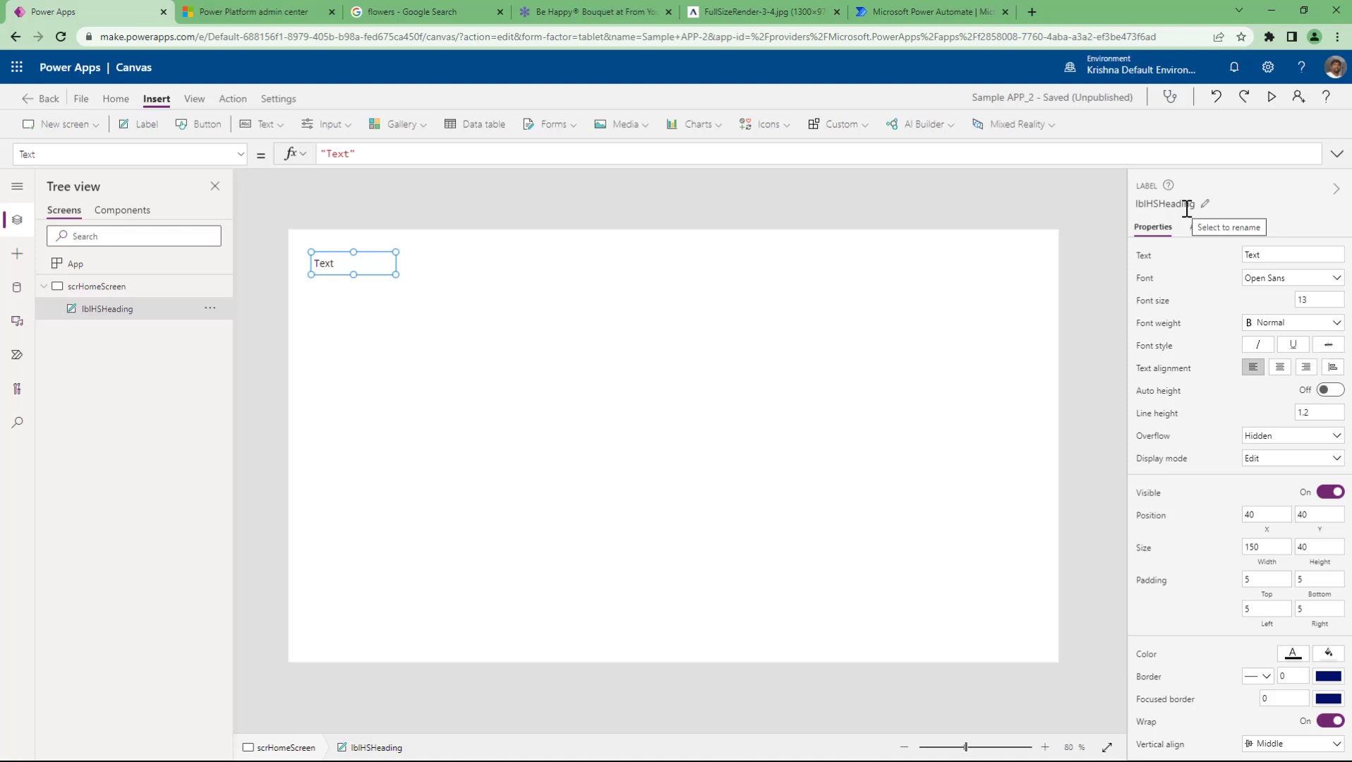
Step: Stretch the heading label across the top of the app screen, about 1366 by 77, and set its font size to 25
left_click_drag(357, 261, 1150, 281)
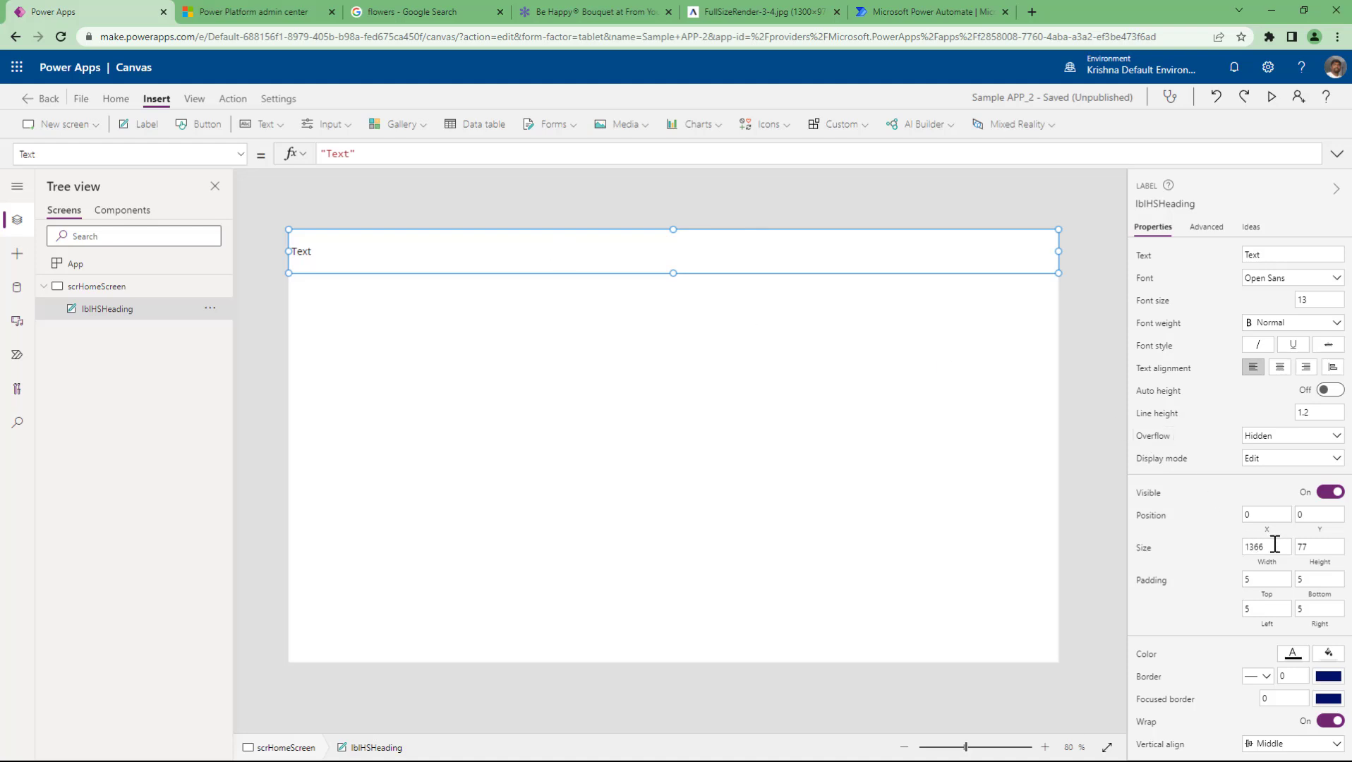
left_click(1321, 299)
type("12")
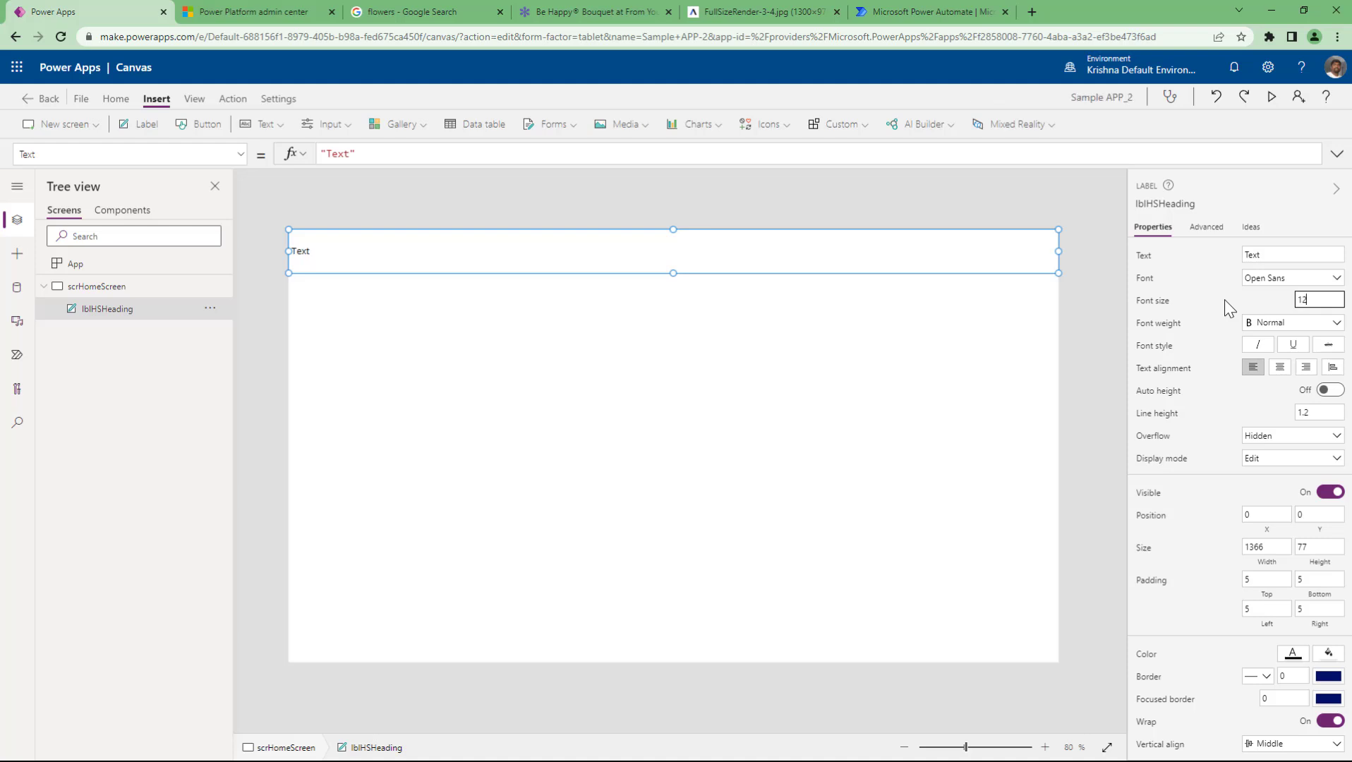
key("BackSpace")
key("BackSpace")
type("25")
Step: Centre the heading label's text and format it as semibold white on a dark blue fill
left_click(1281, 368)
left_click(1328, 654)
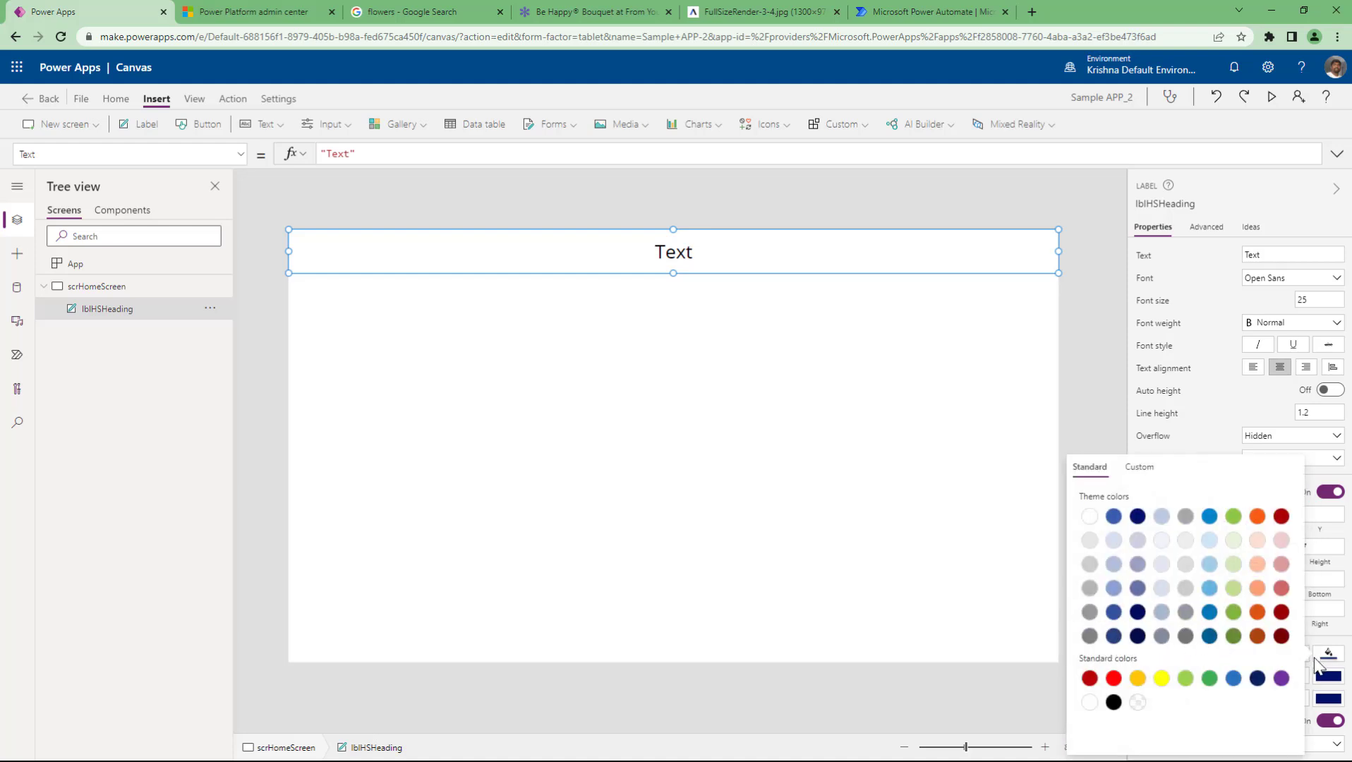
left_click(1113, 636)
left_click(1054, 516)
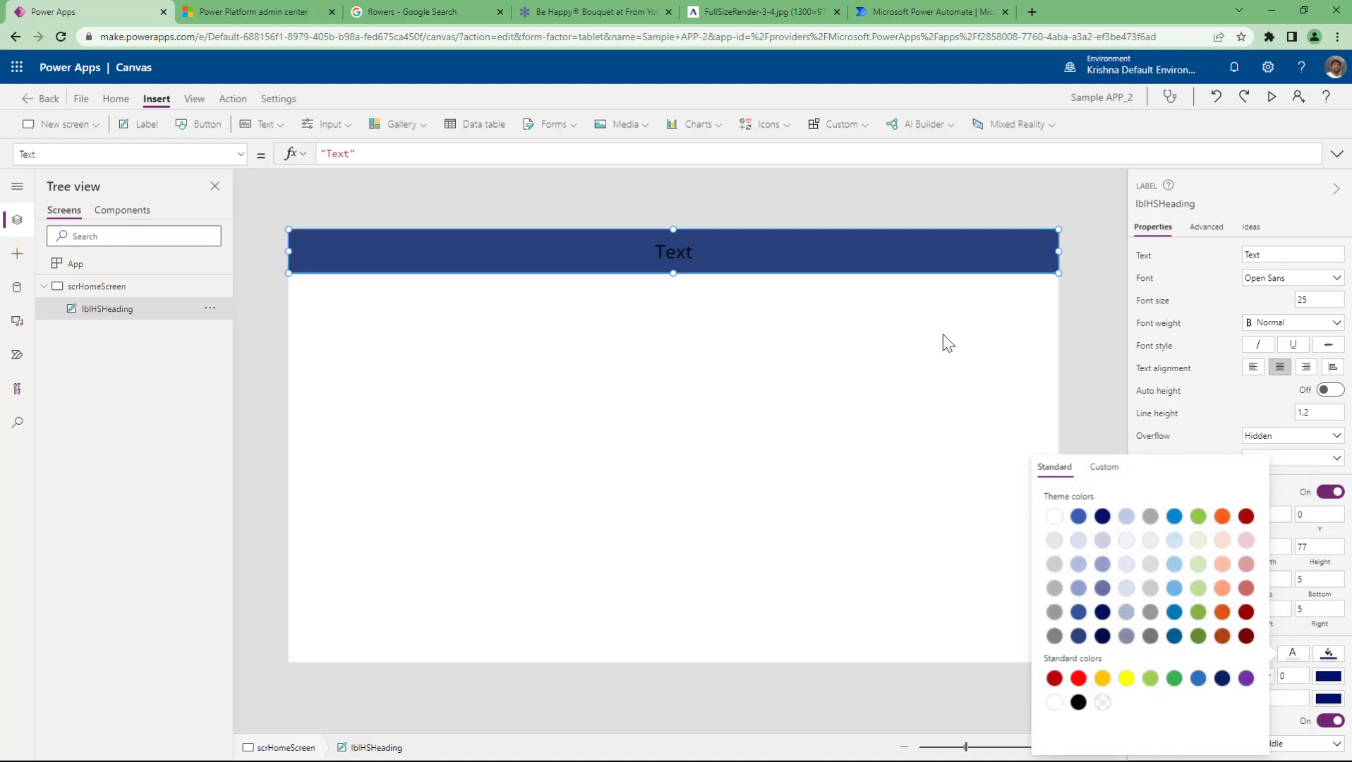
left_click(1291, 324)
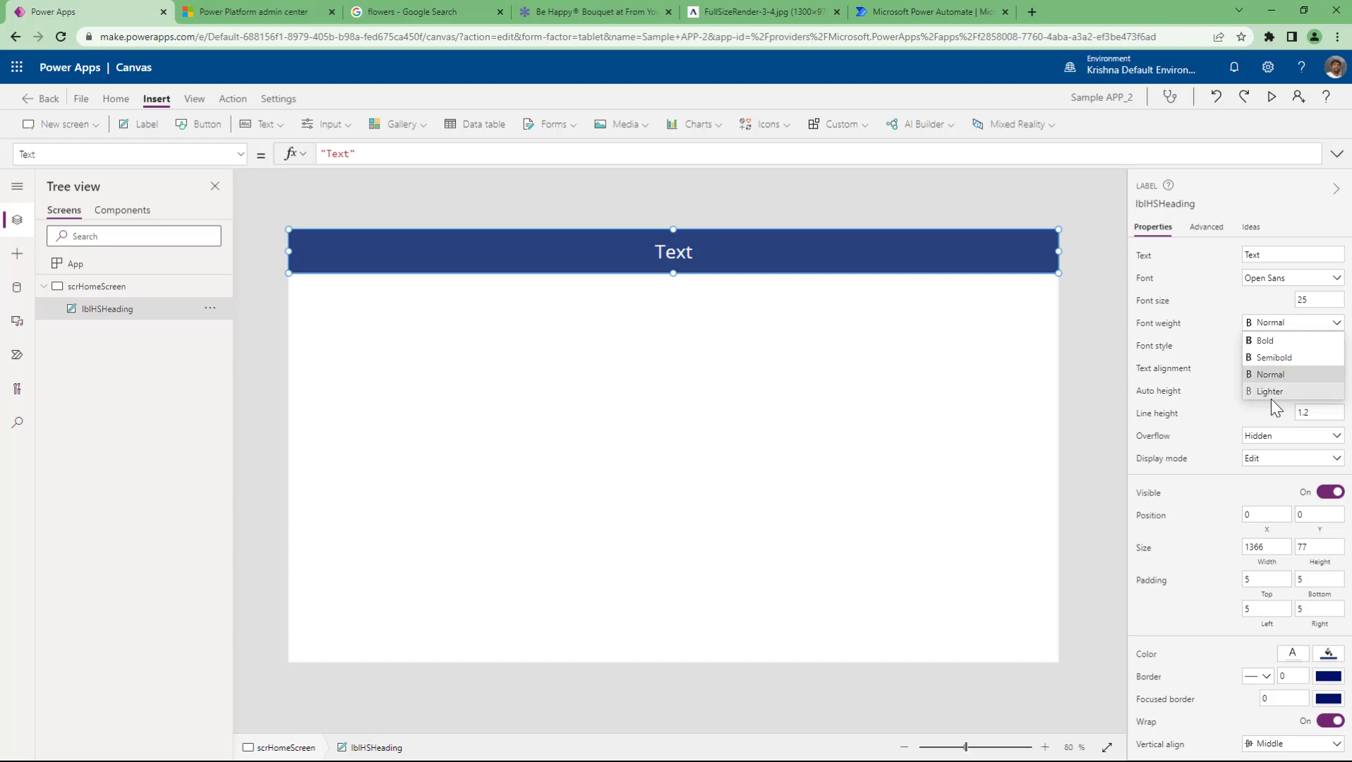
left_click(1275, 358)
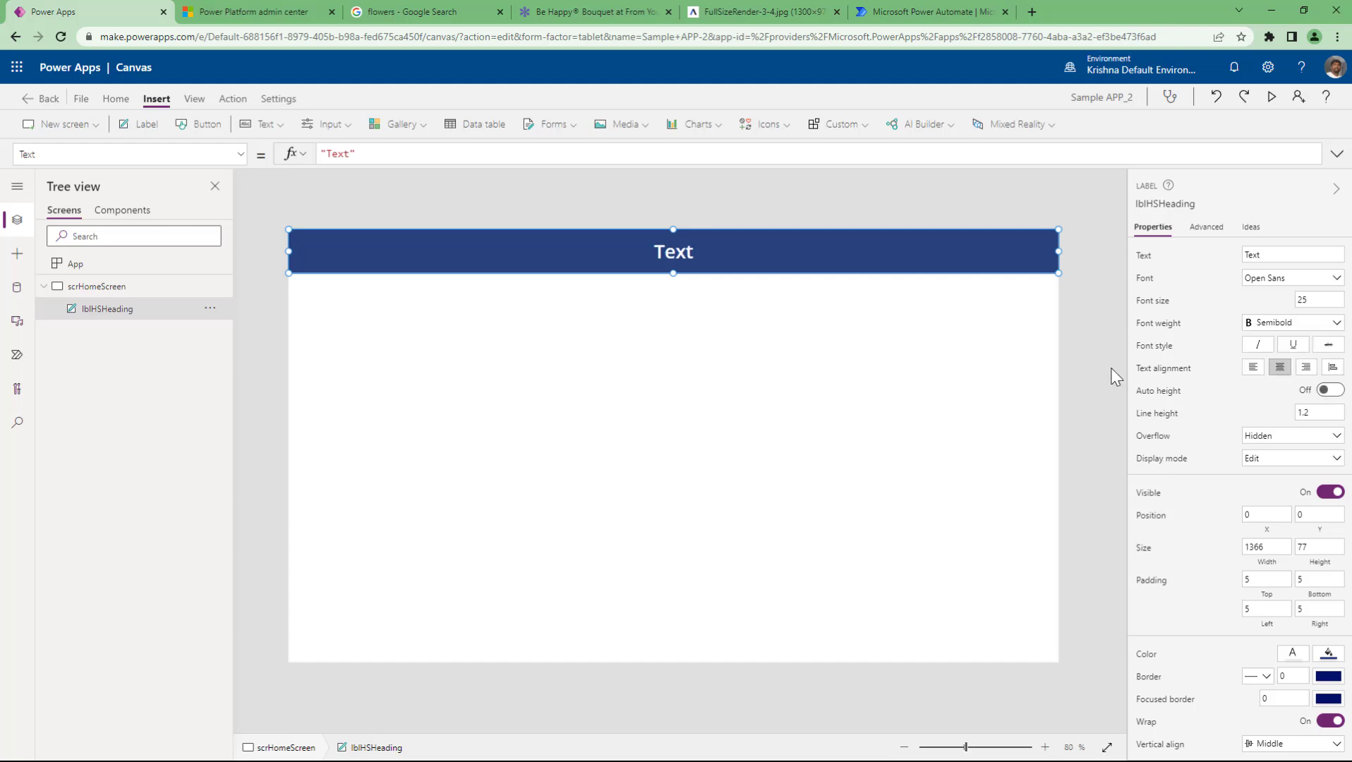
Step: Set the heading label's text to "Sample First APP" and preview the app briefly
left_click(1281, 256)
type("Sample First APP")
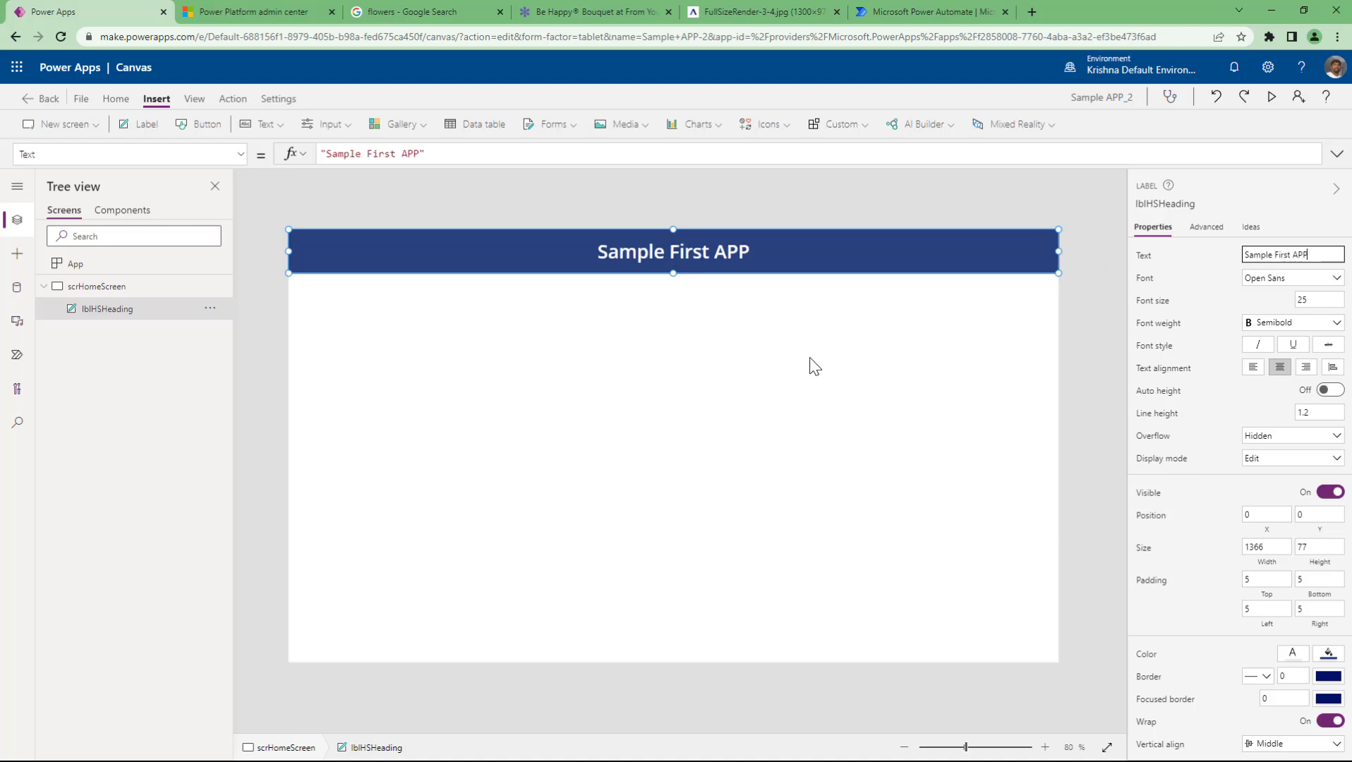
left_click(800, 370)
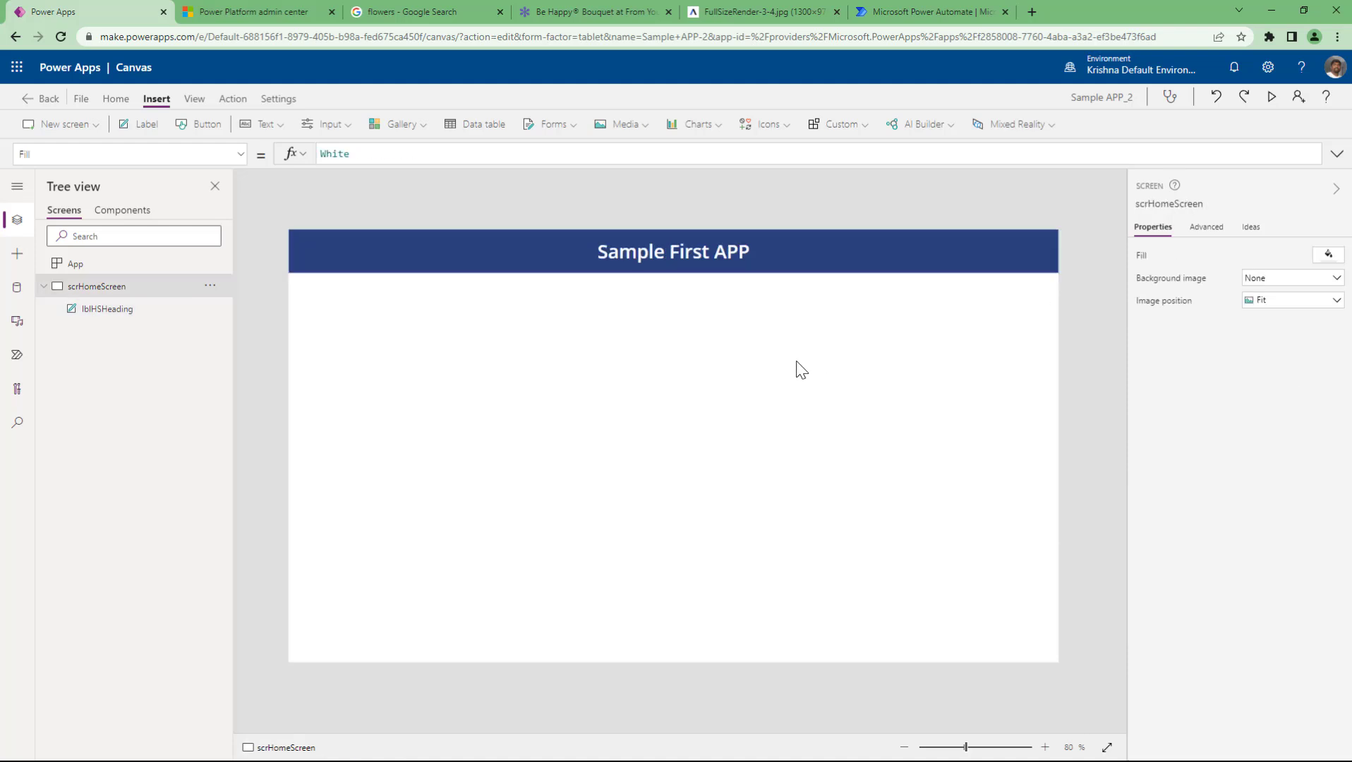
left_click(1277, 100)
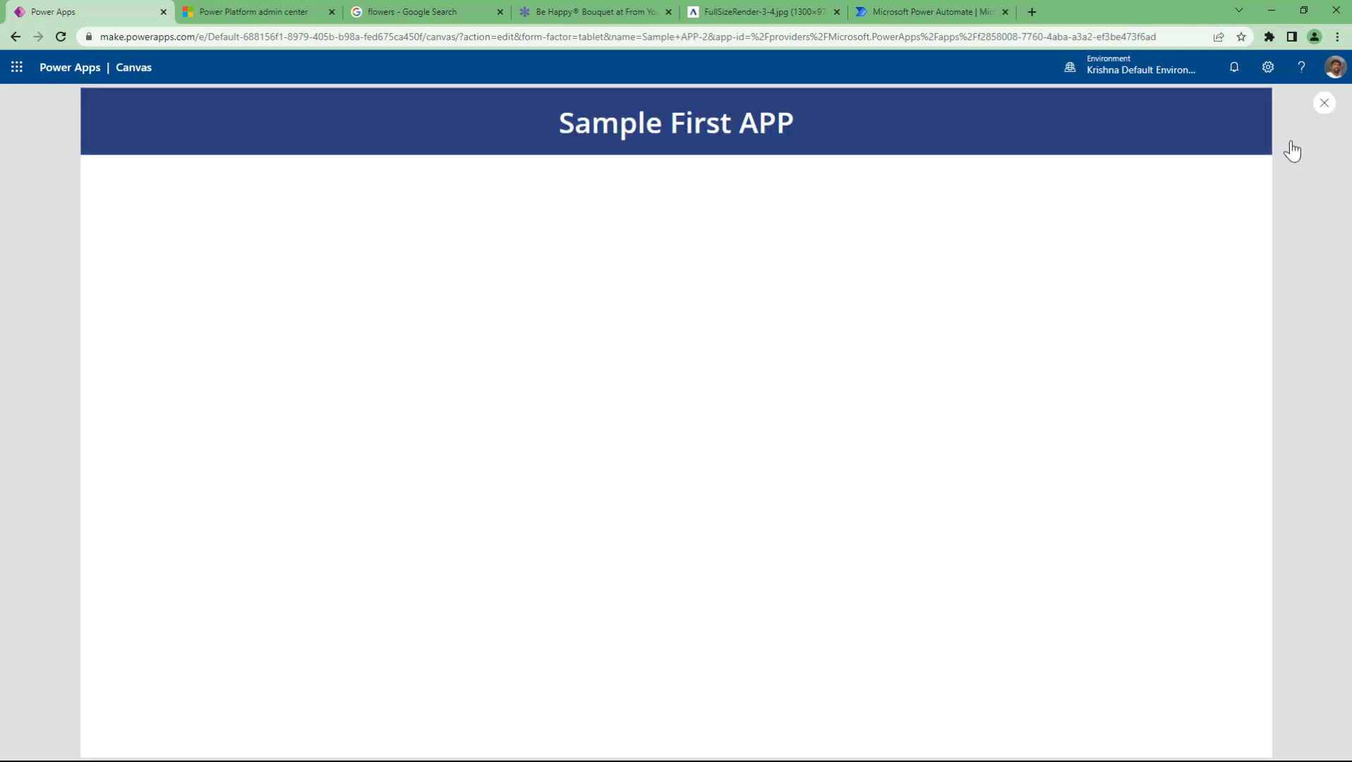
key("Escape")
Step: Insert a label below the heading at about X 20, Y 112 with the text "First Name"
left_click(137, 130)
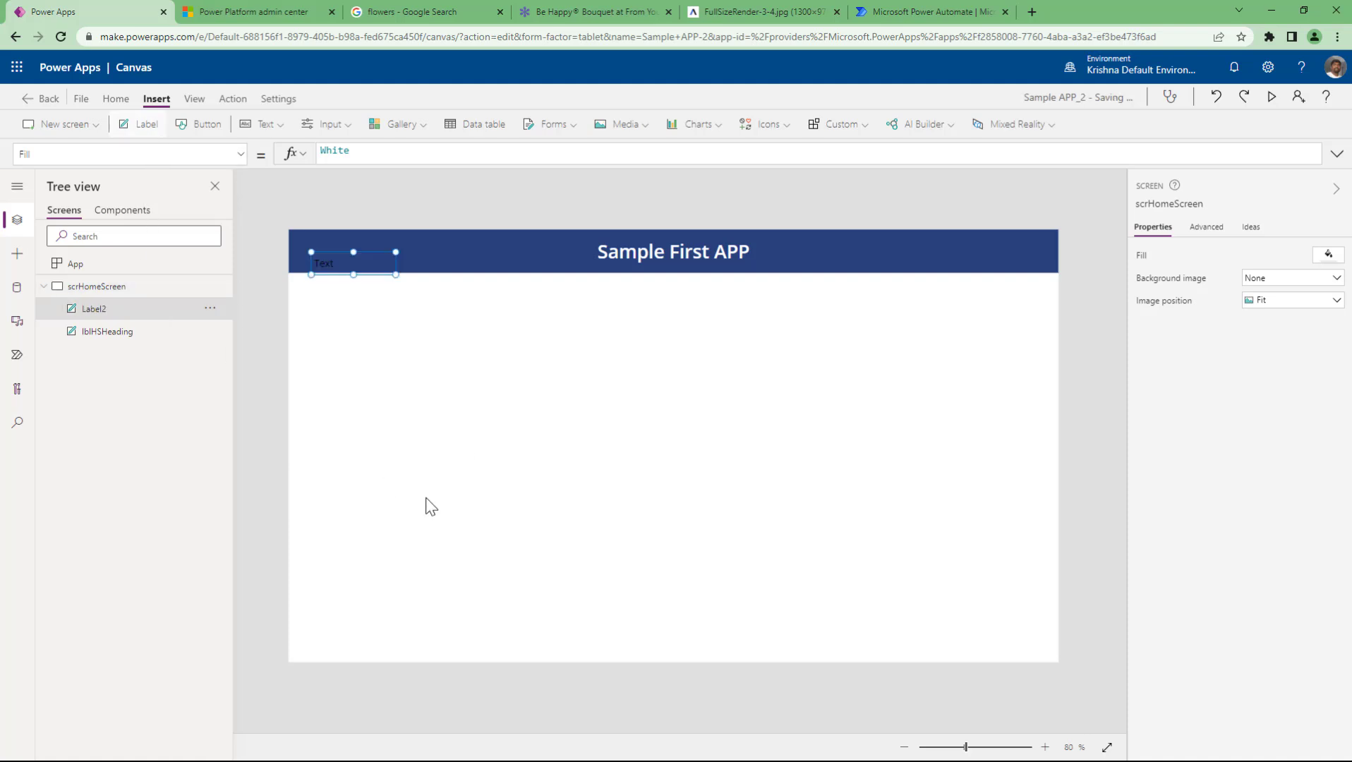
left_click_drag(372, 295, 359, 301)
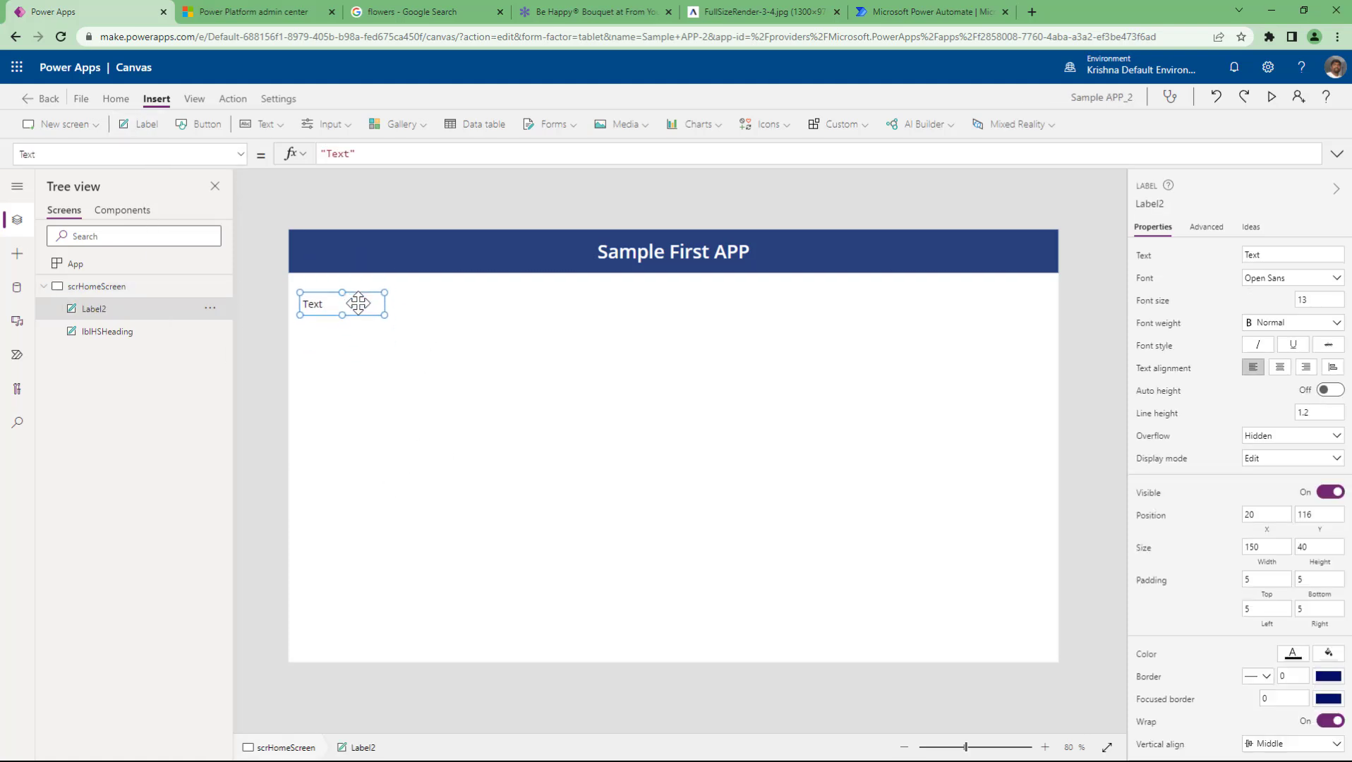
double_click(1269, 255)
type("First Name")
left_click(731, 376)
Step: Rename the First Name label as lblFName
left_click(313, 304)
double_click(139, 311)
key("BackSpace")
type("lbl")
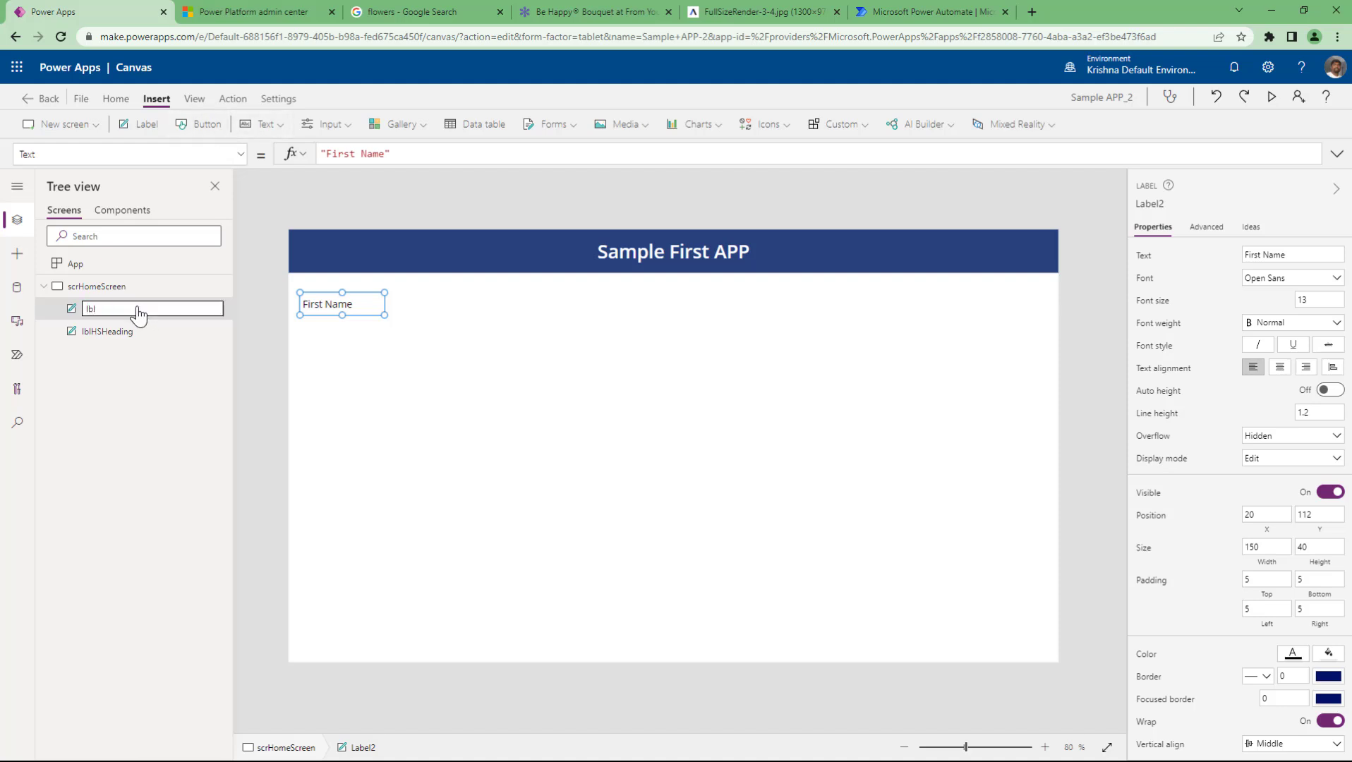
type("FName")
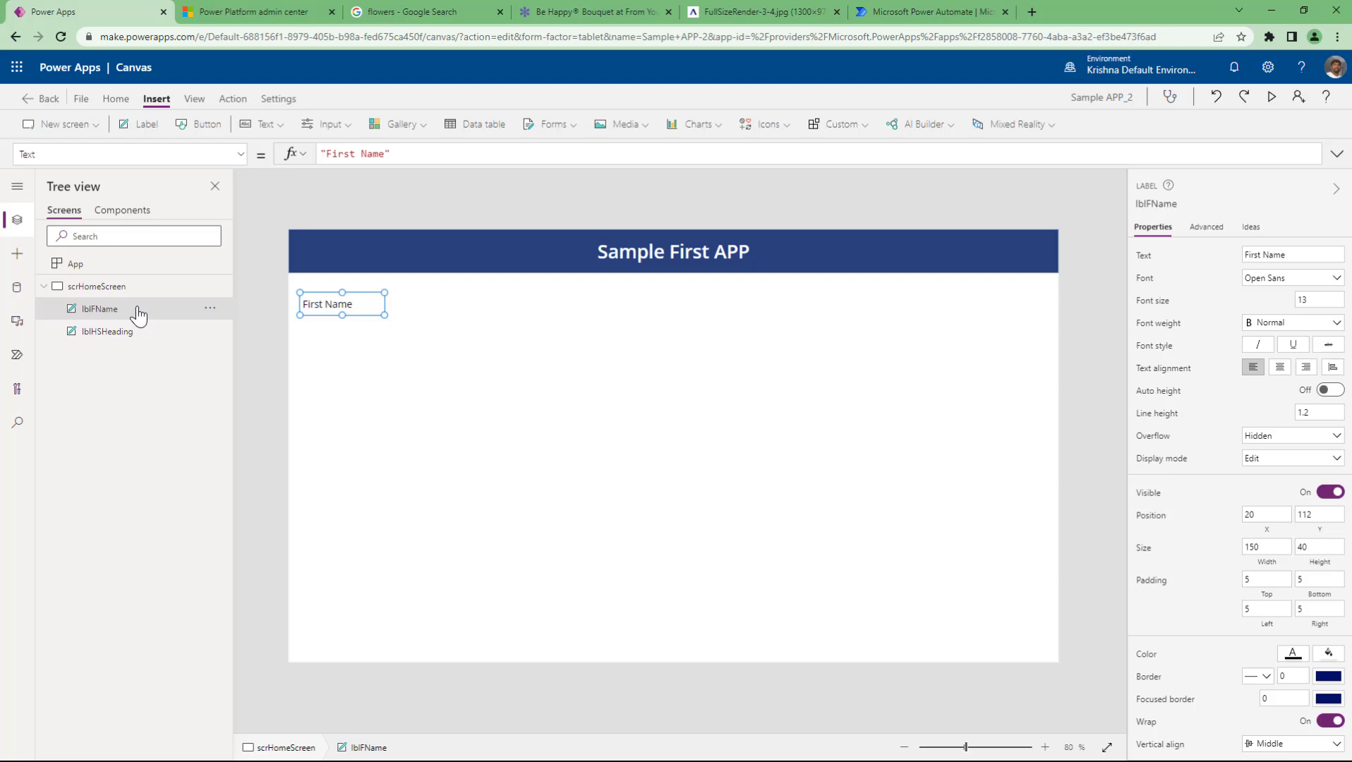
Step: Insert two buttons side by side near the app screen's lower right, at about X 872 and X 1111, Y 660
left_click(185, 131)
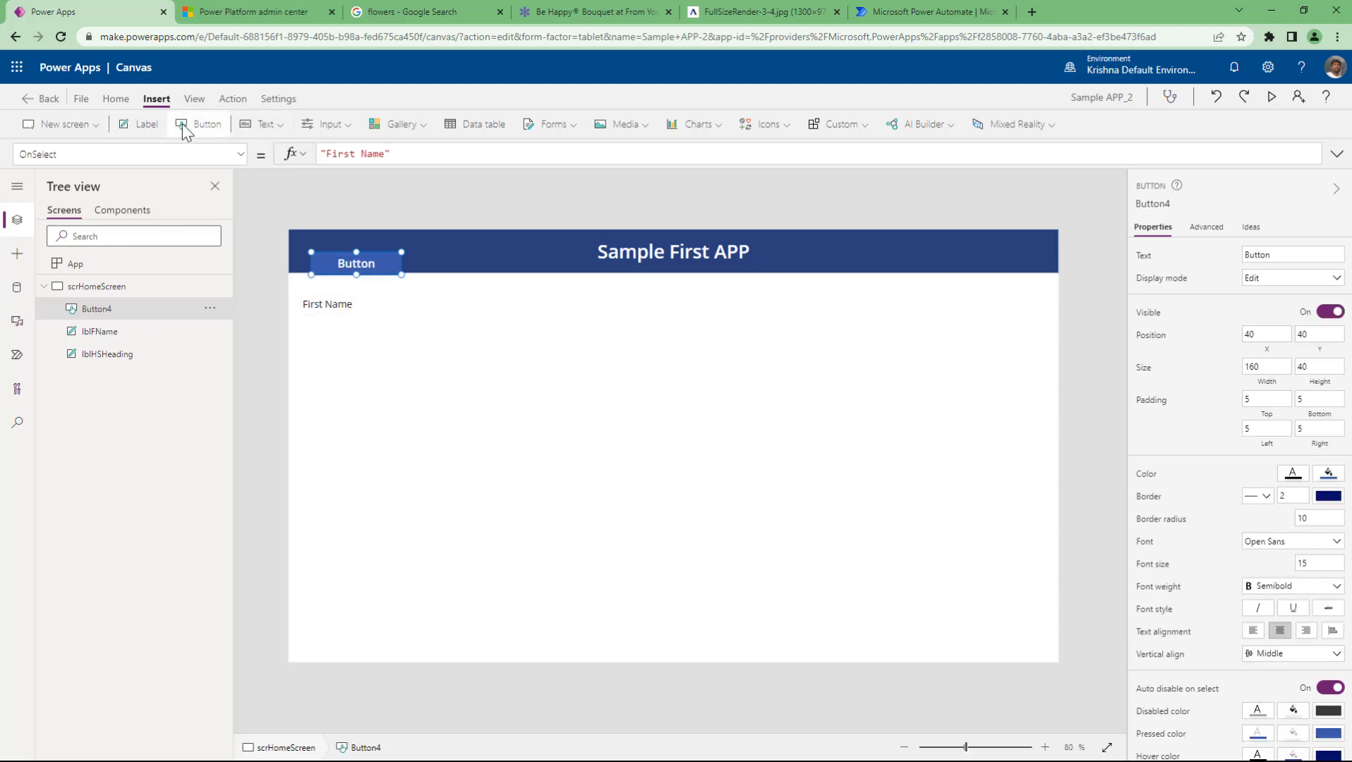
left_click_drag(356, 256, 796, 505)
left_click_drag(821, 581, 822, 613)
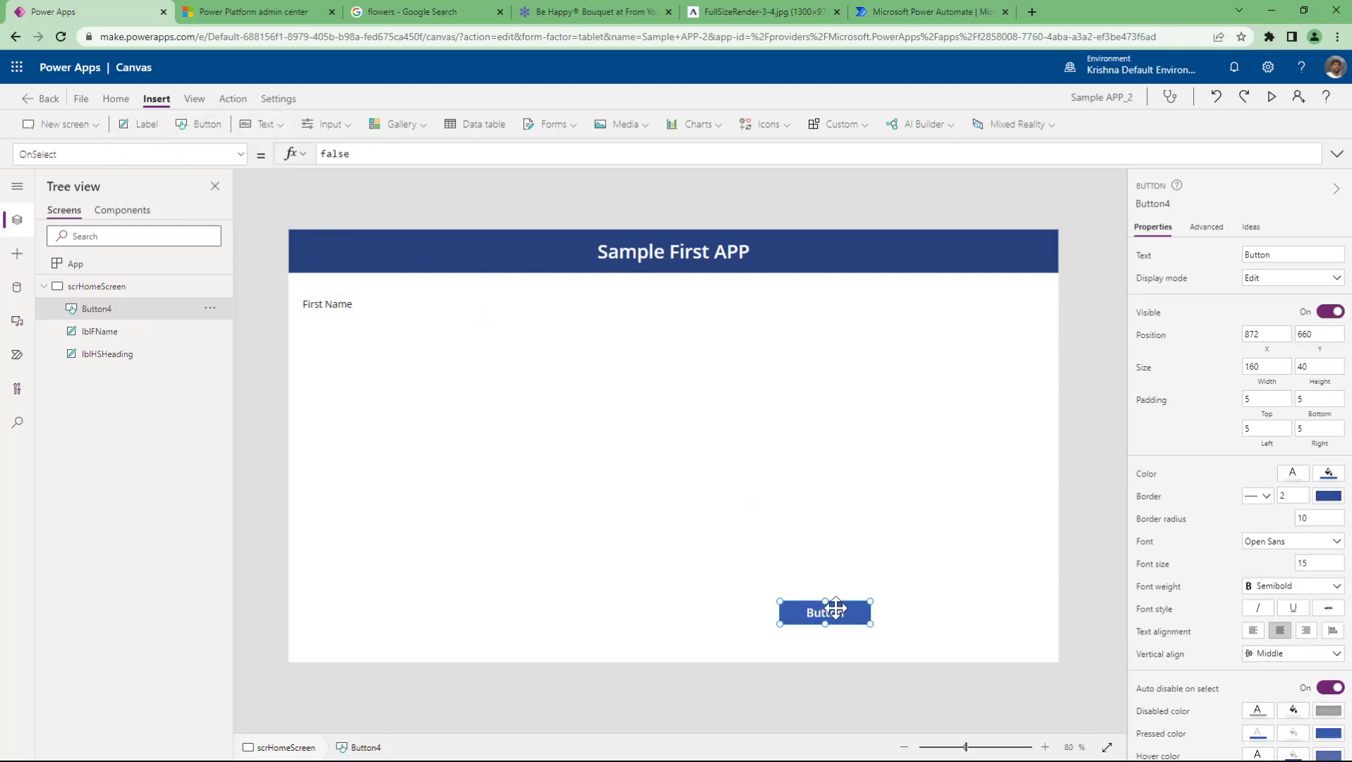
left_click(197, 124)
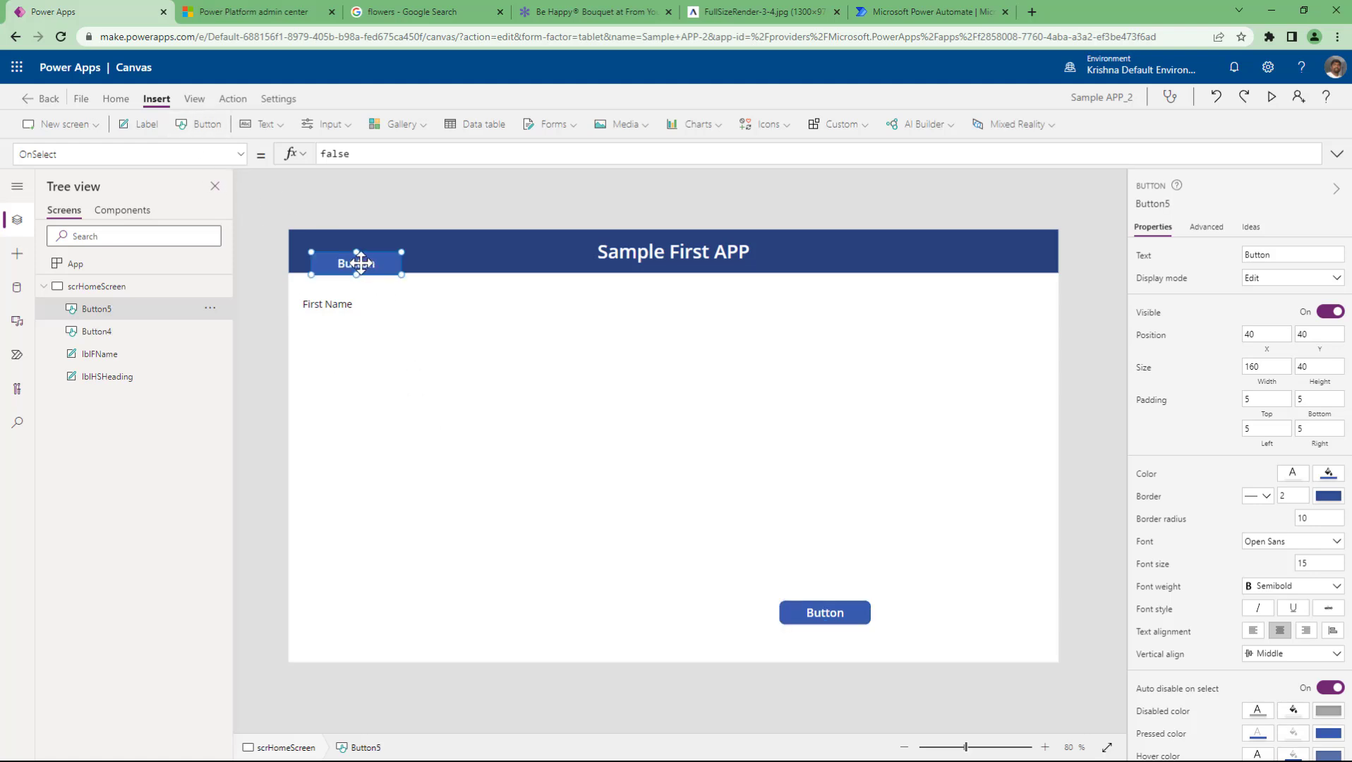
left_click_drag(356, 261, 964, 613)
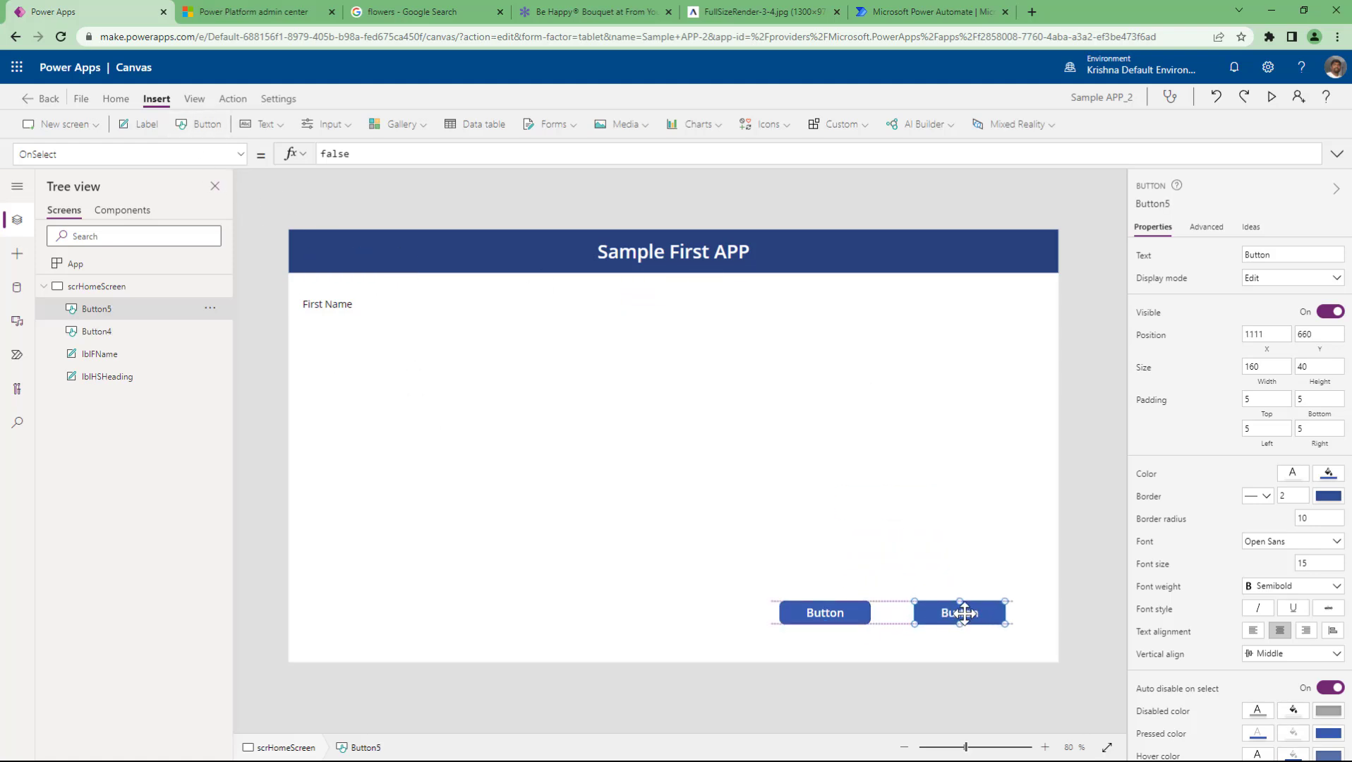
Step: Set the left button's text to "Submit" and the right button's text to "Cancel"
left_click(859, 614)
left_click(1287, 248)
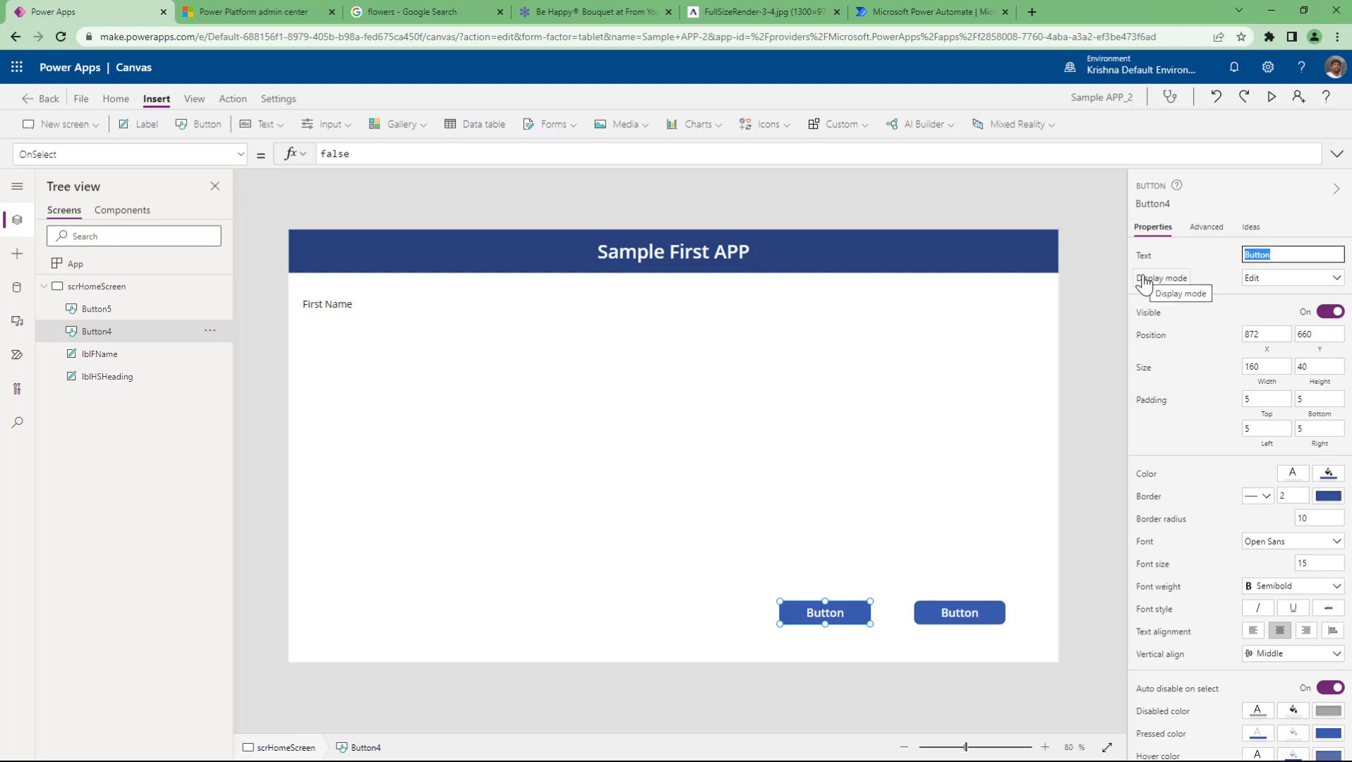
type("Subm")
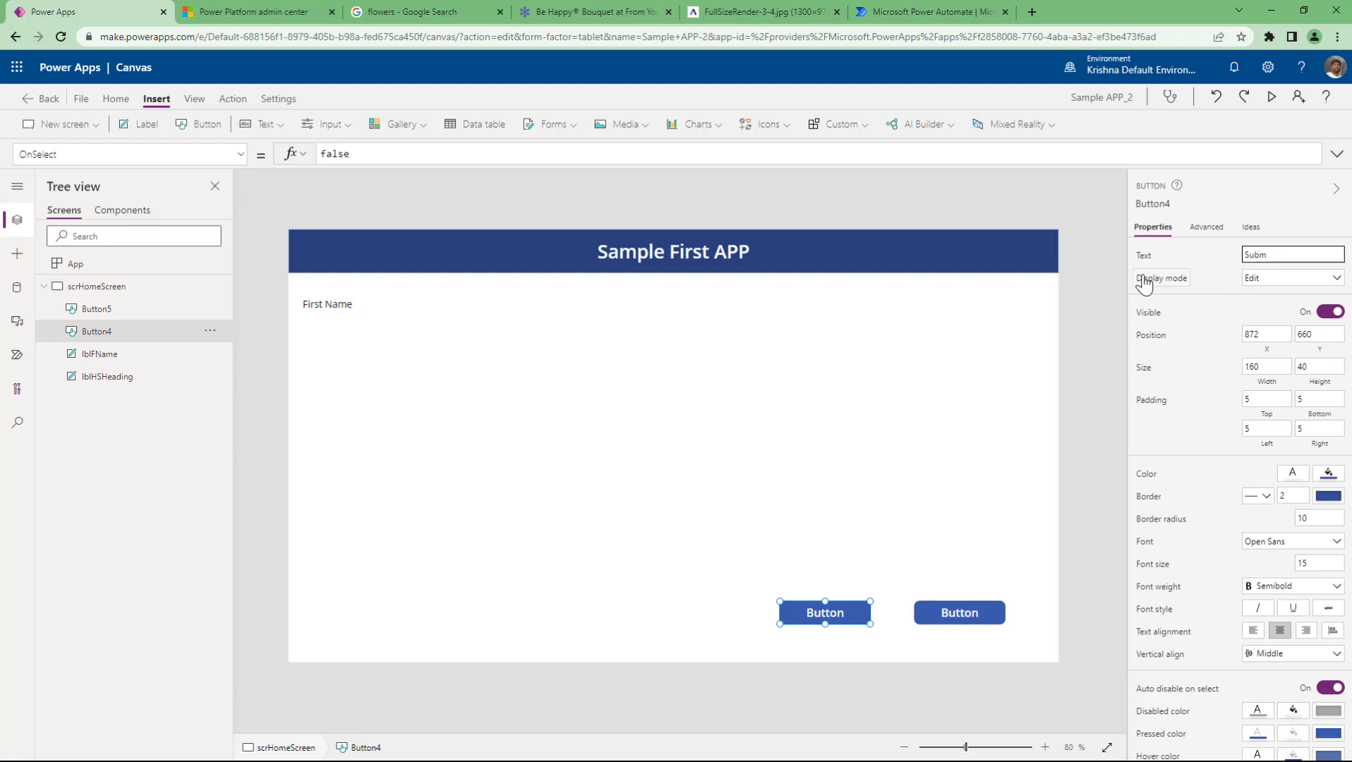
type("it")
left_click(960, 614)
left_click(1276, 251)
type("Cancel")
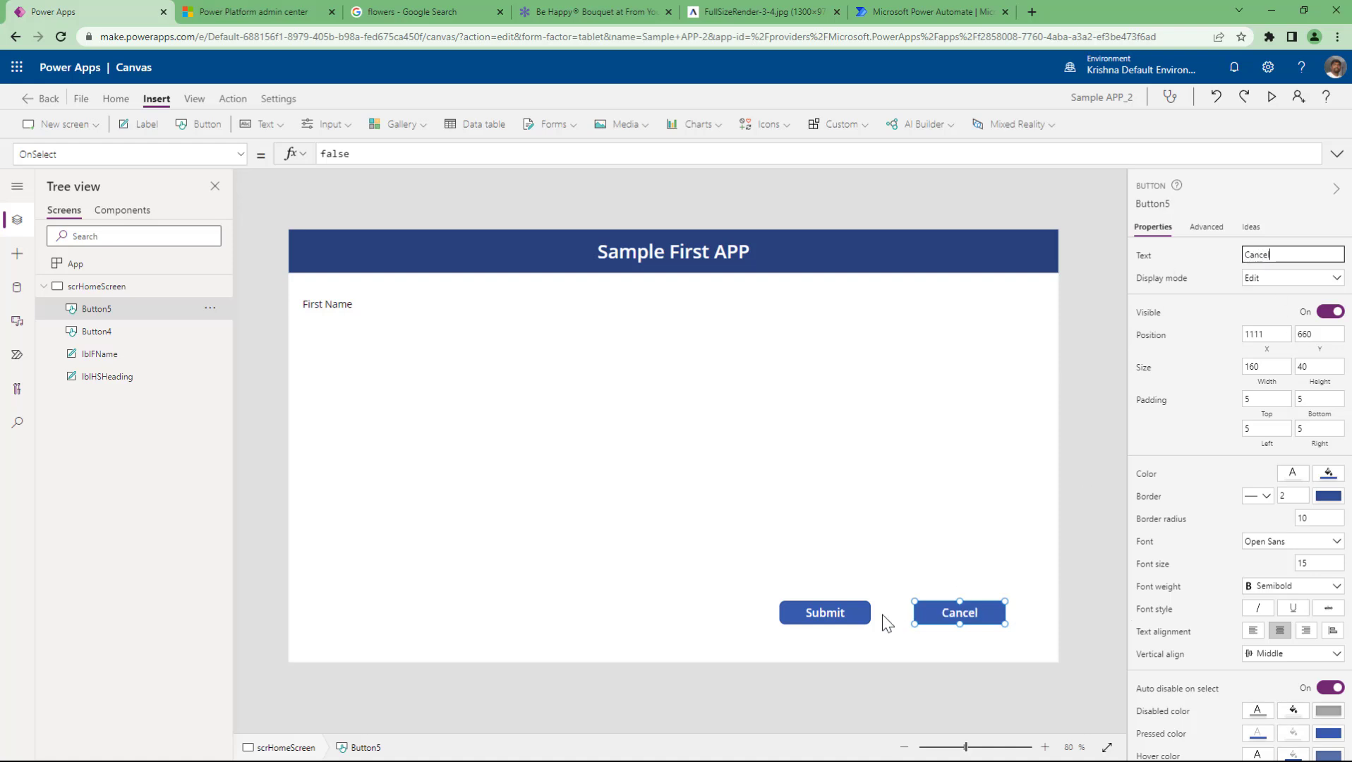
Step: Resize the Submit and Cancel buttons together to a width of 210 and a height of 45
left_click(857, 614, "shift")
left_click(1298, 495)
key("BackSpace")
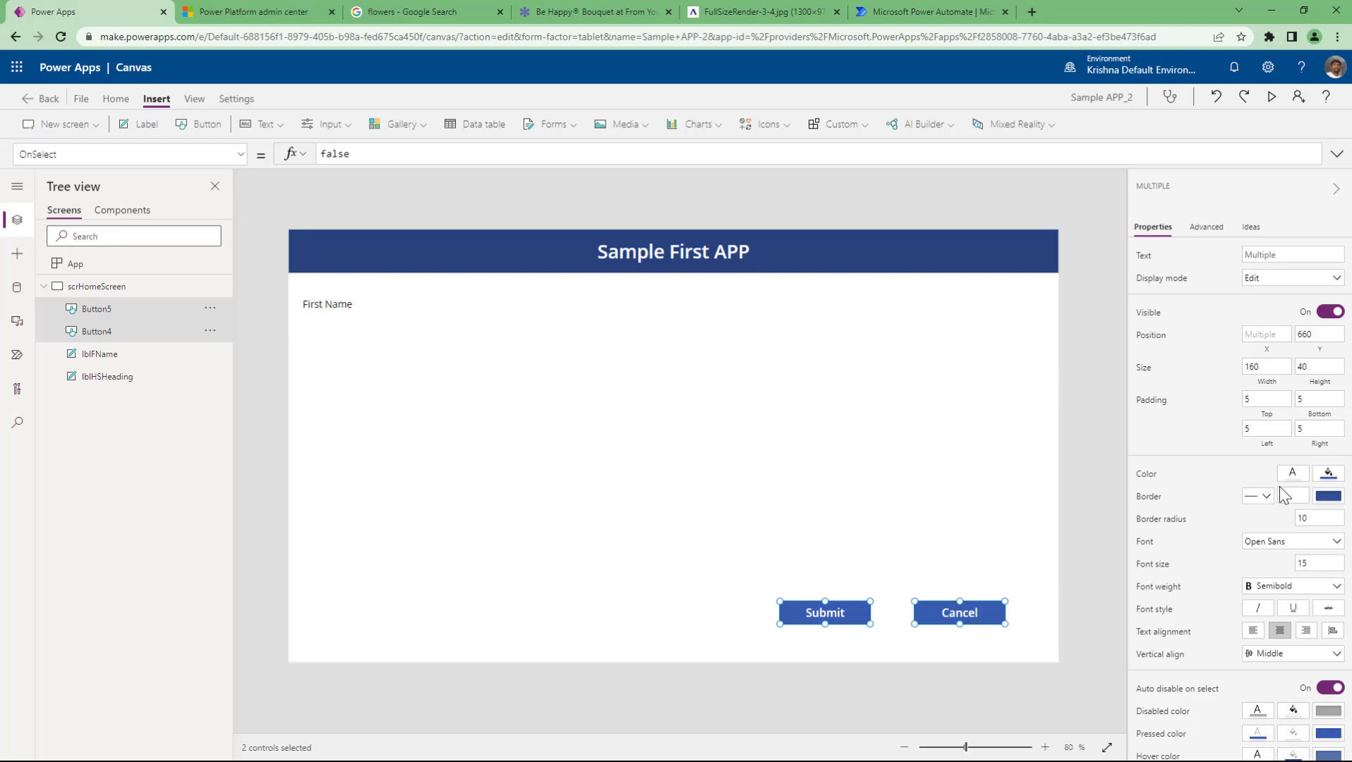
left_click(1331, 366)
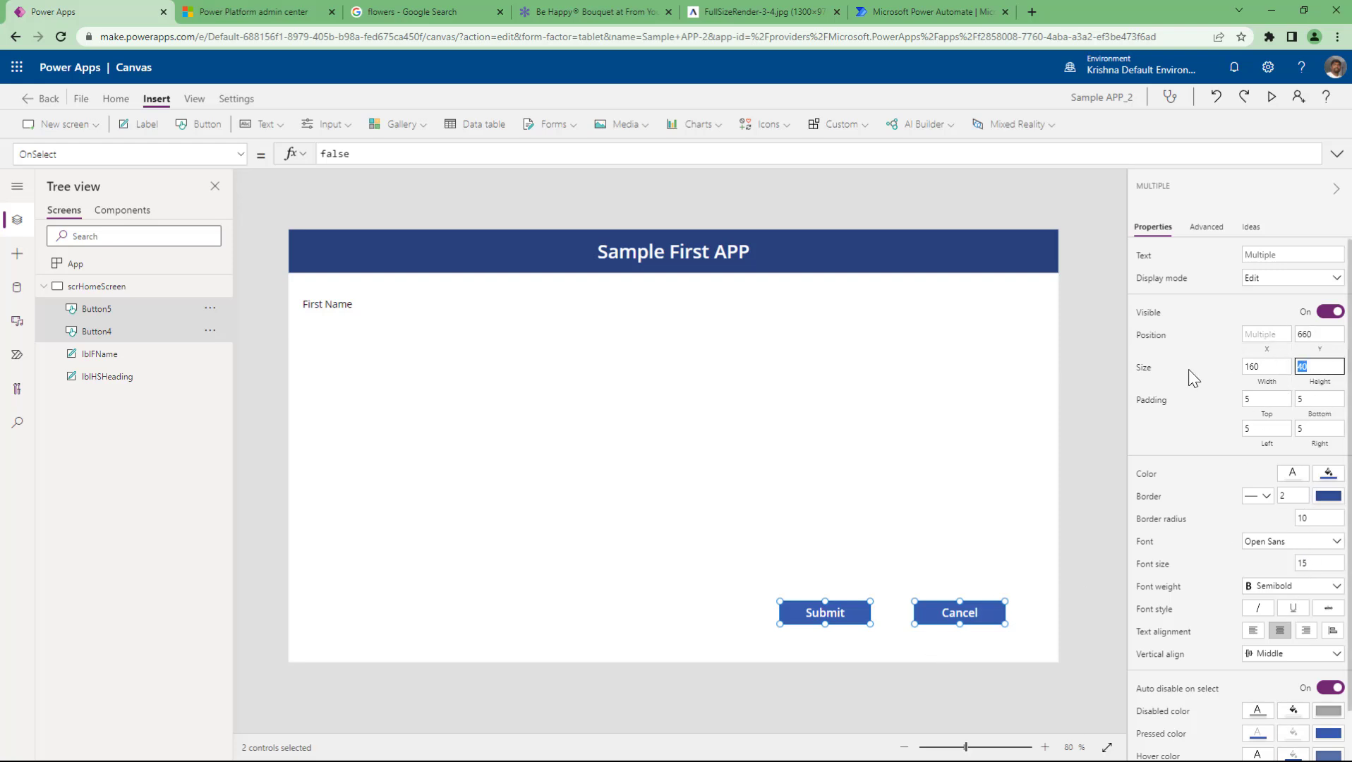
type("45")
key("shift+Tab")
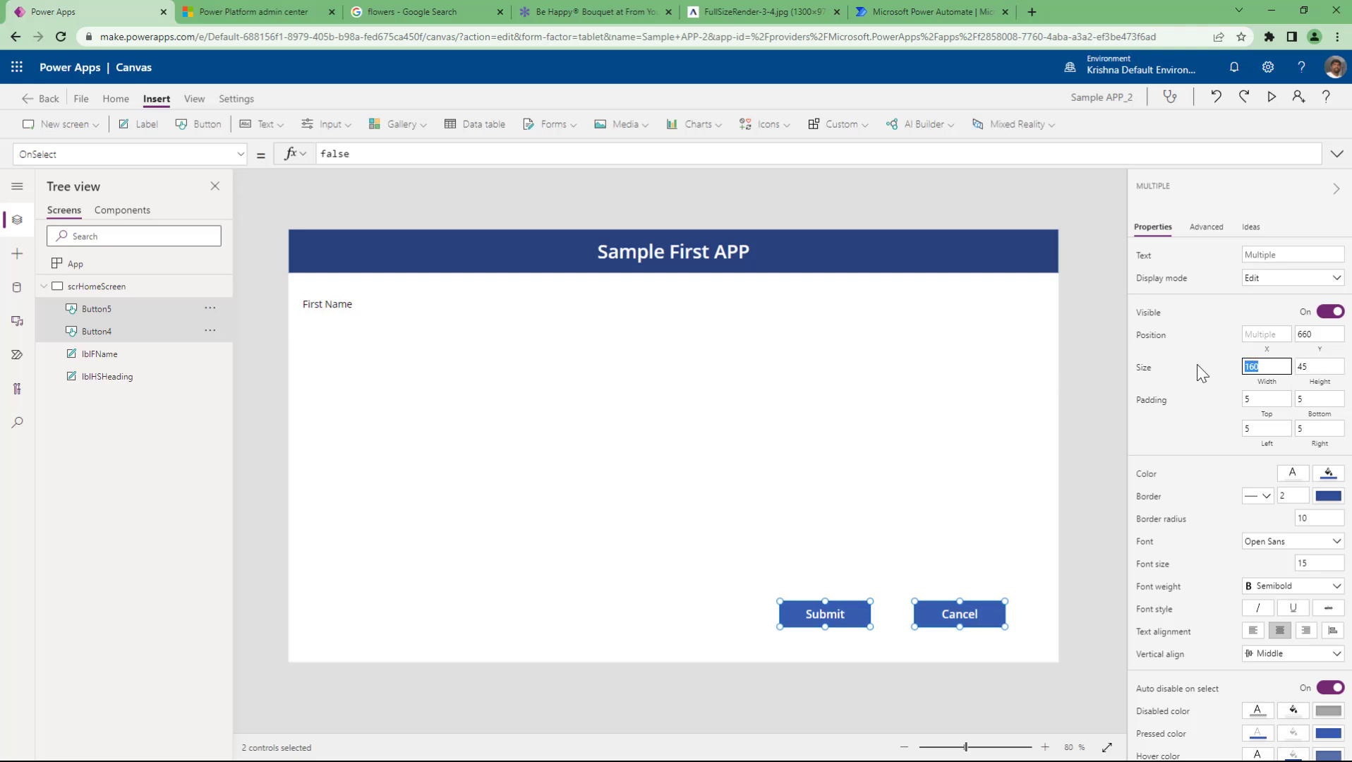
type("210")
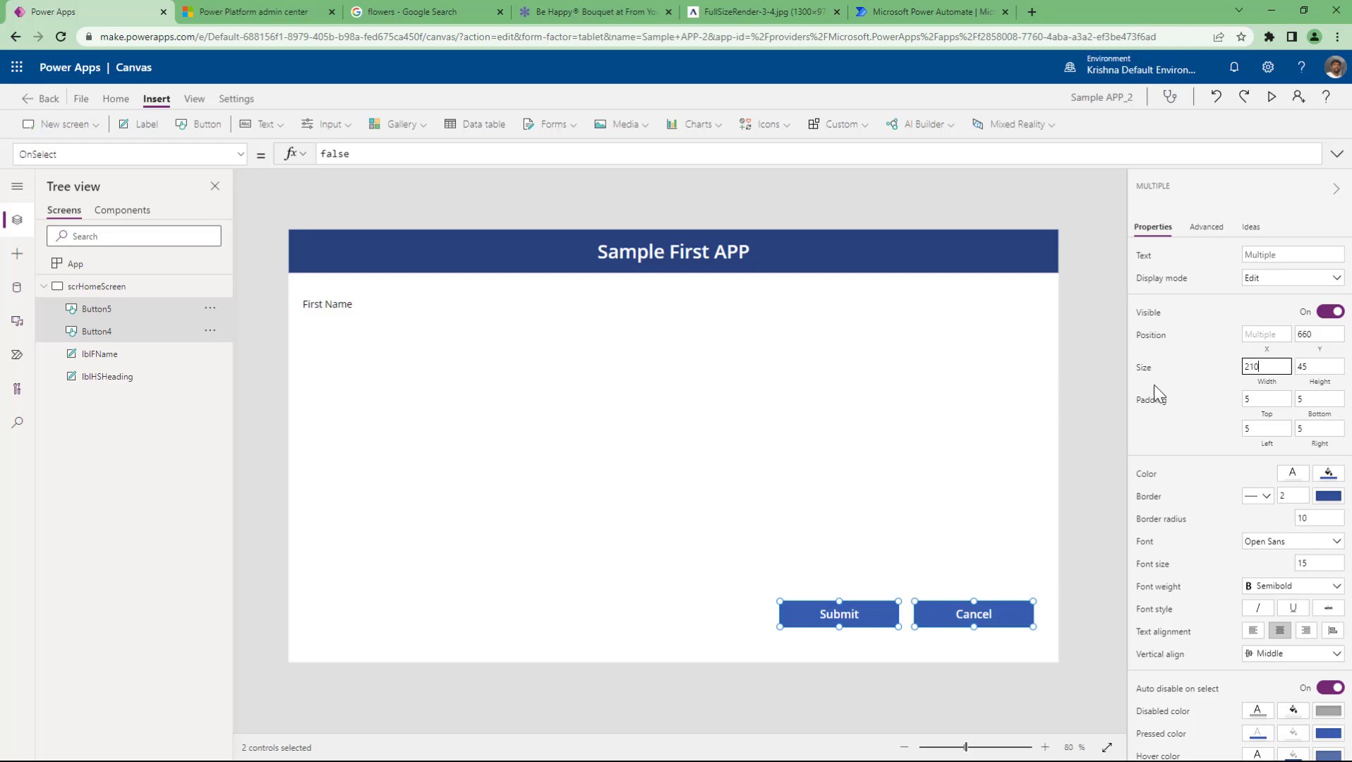
left_click(1065, 546)
Step: Compare the X positions of the Submit and Cancel buttons and check which properties they share when selected together
left_click(954, 611)
left_click(1263, 336)
left_click(938, 641)
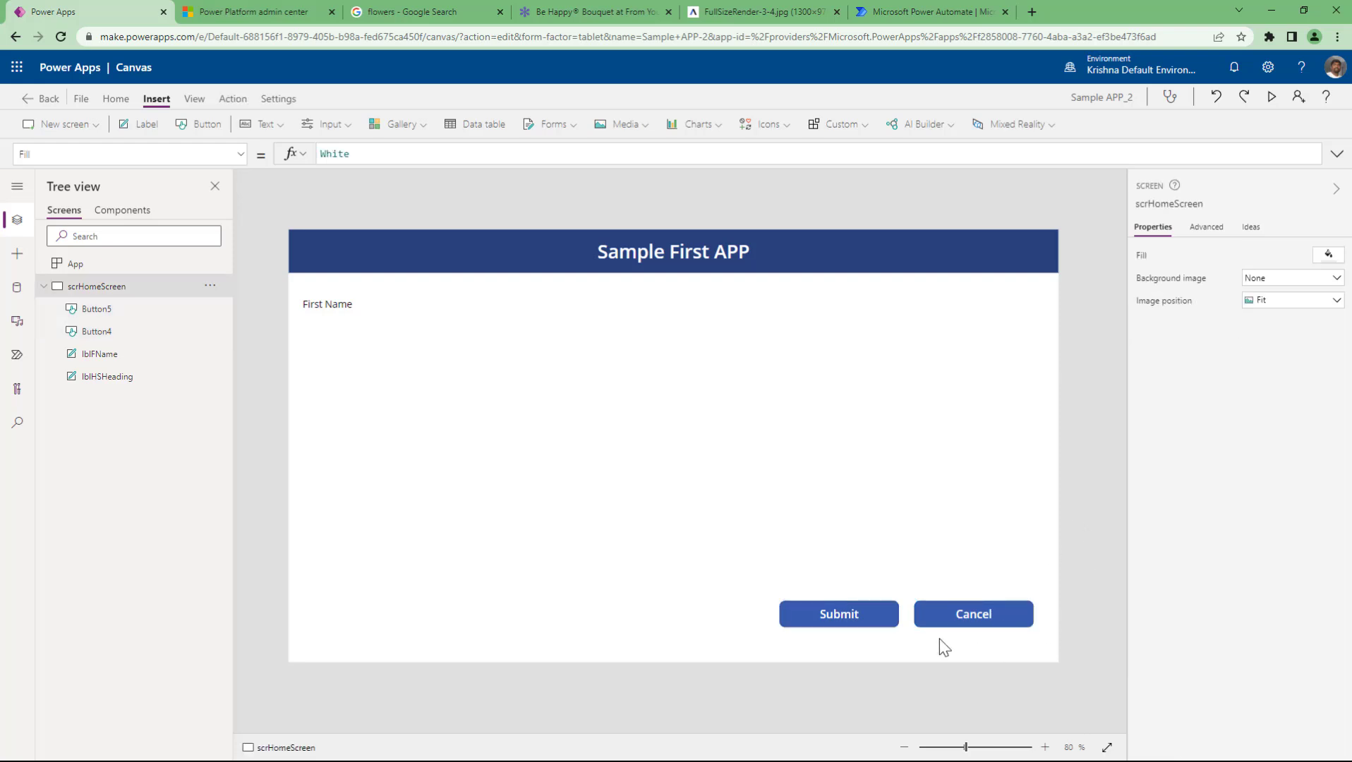
left_click(868, 616)
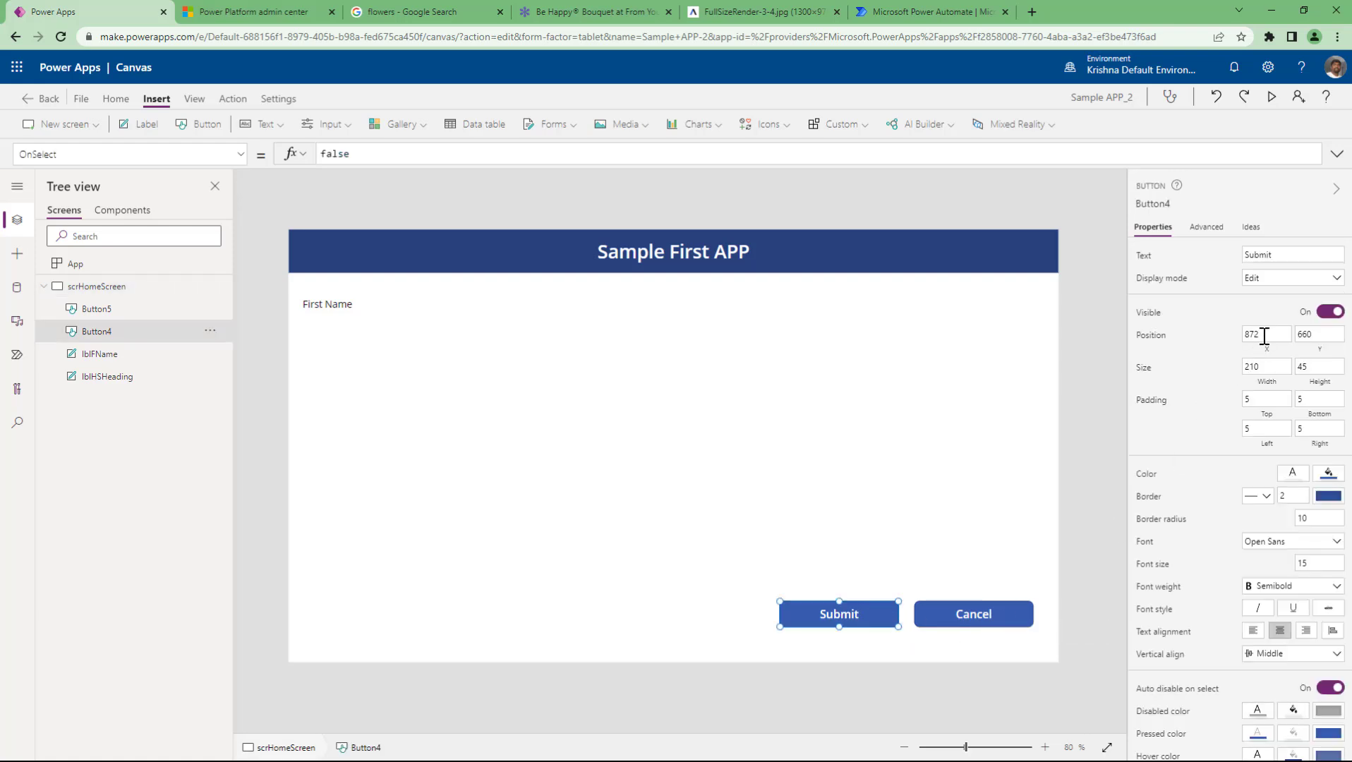
left_click(1005, 615)
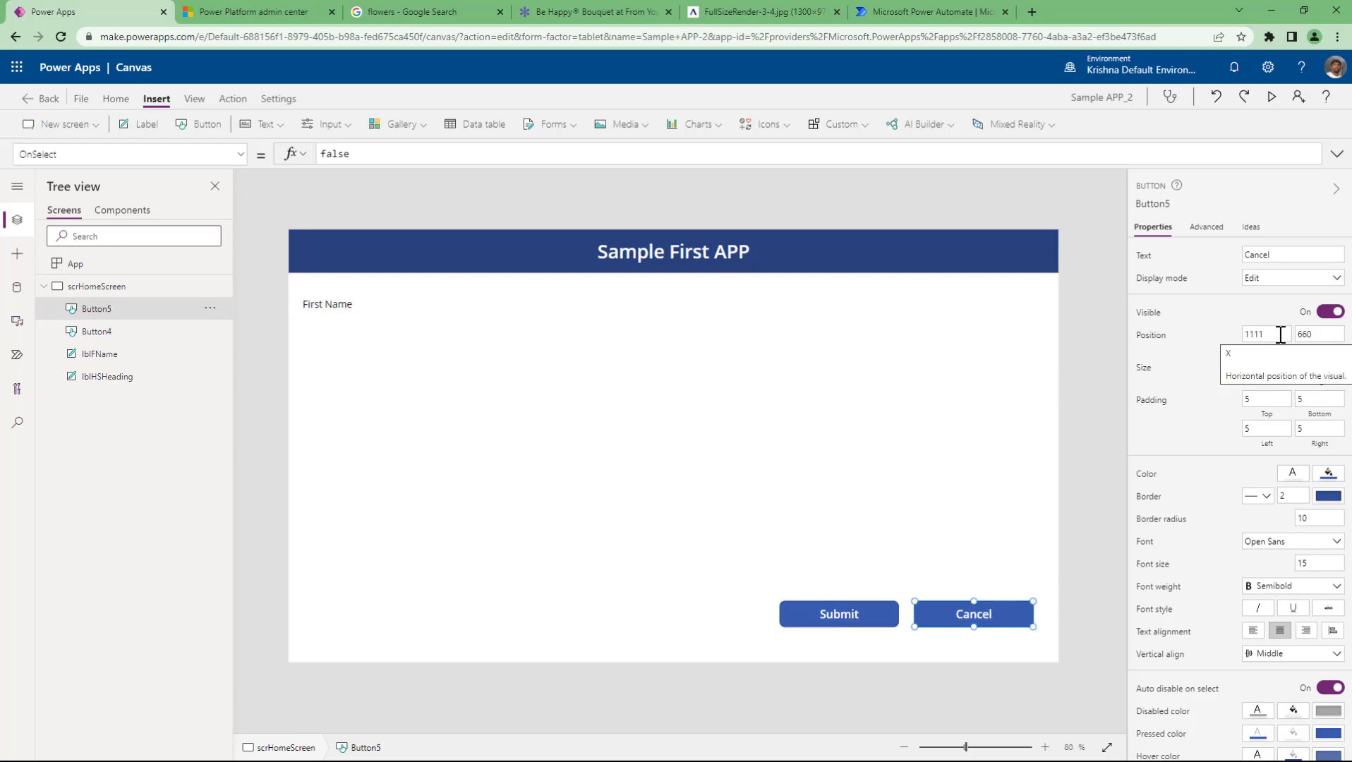
left_click(869, 624, "shift")
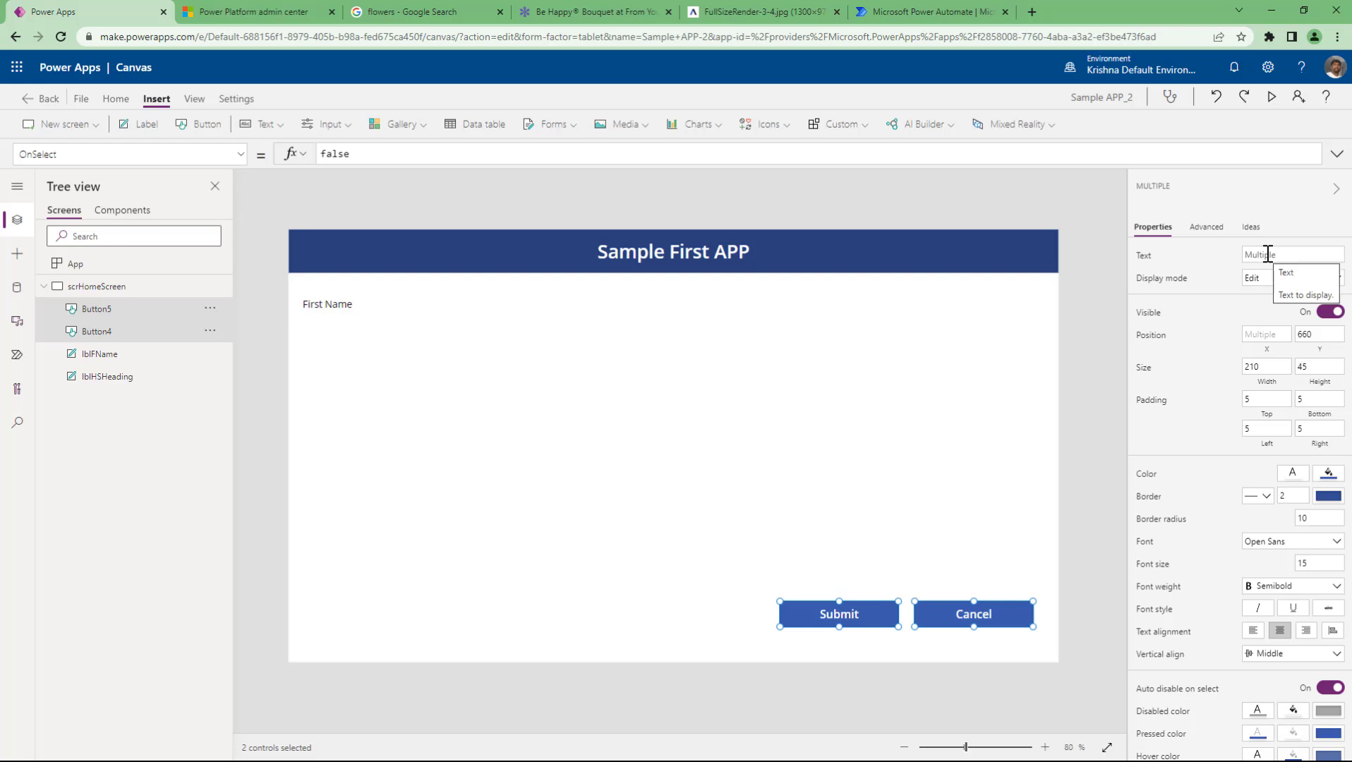
left_click(844, 638)
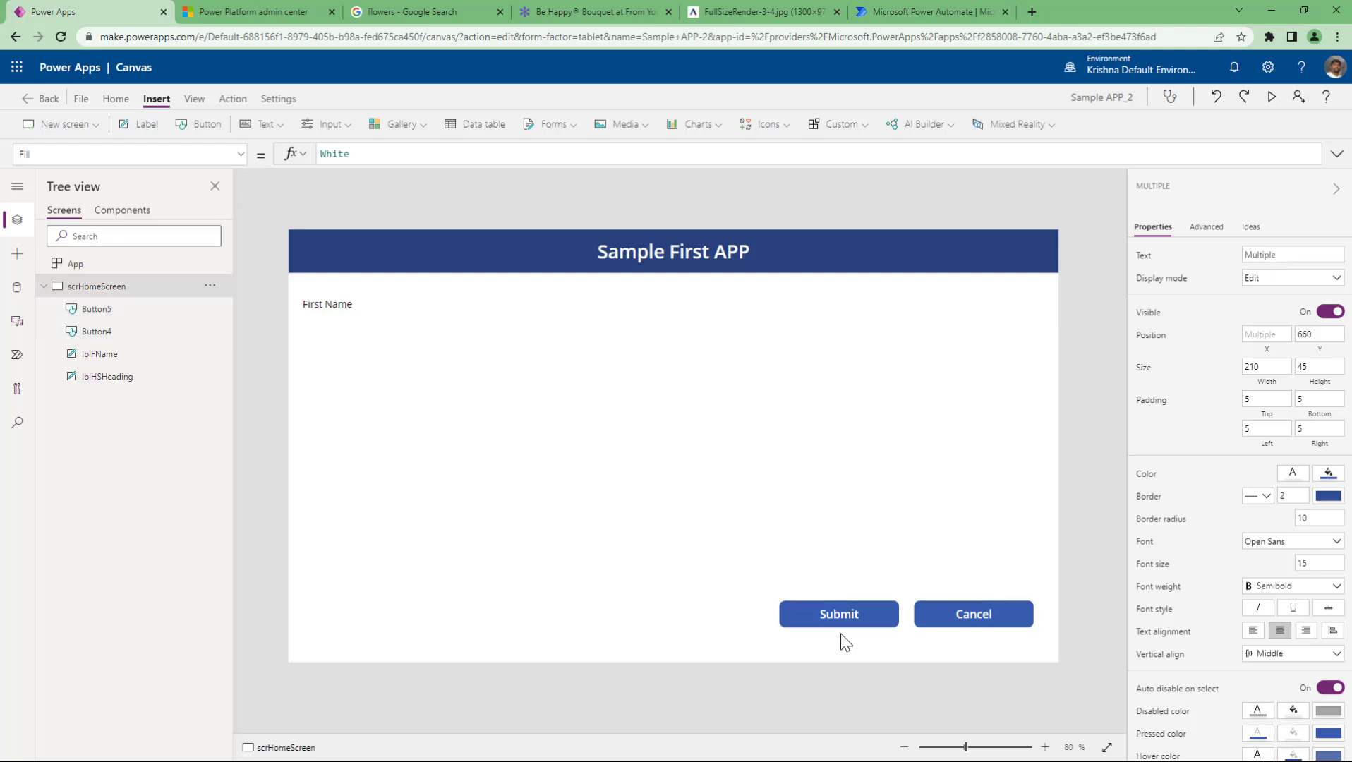
Step: Try giving both buttons the shared text "Sample", and undo the text change
left_click(865, 606)
left_click(968, 615, "shift")
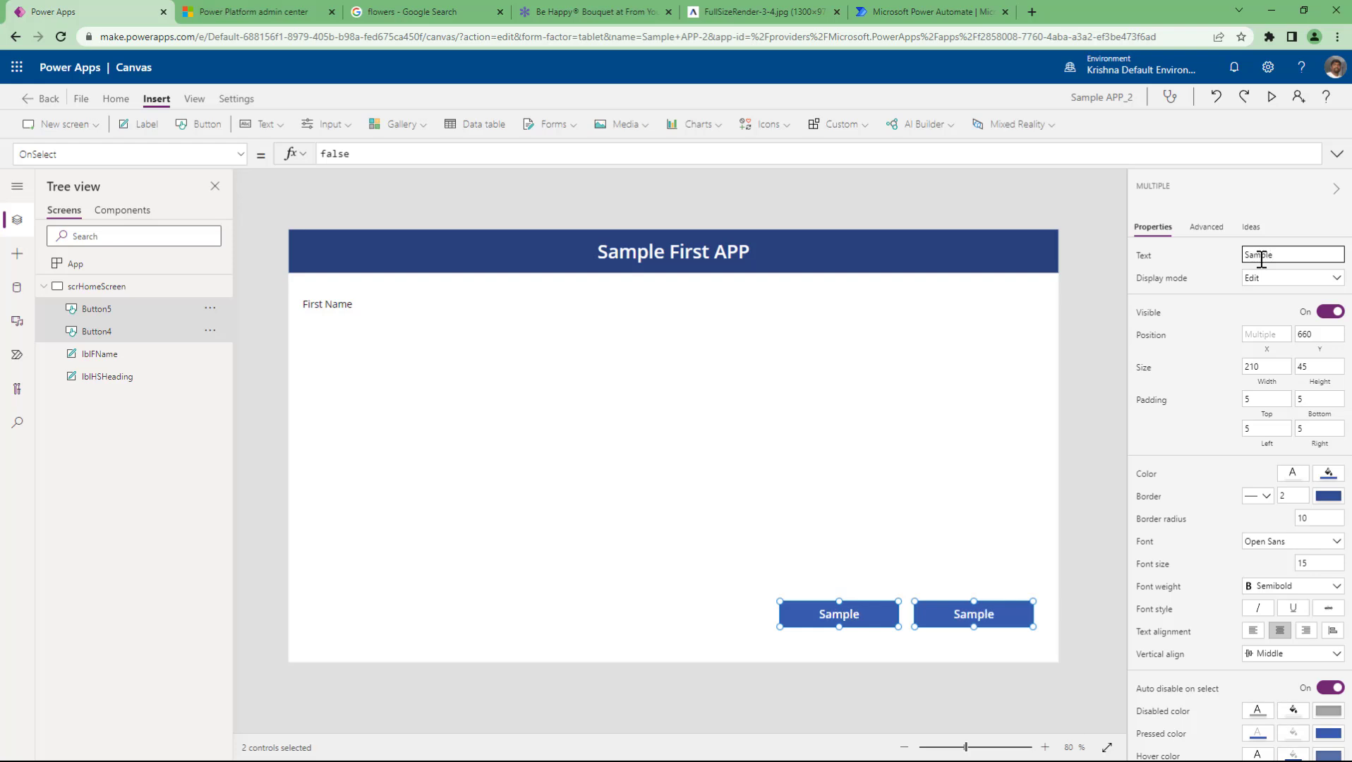
left_click(1073, 562)
left_click(853, 624)
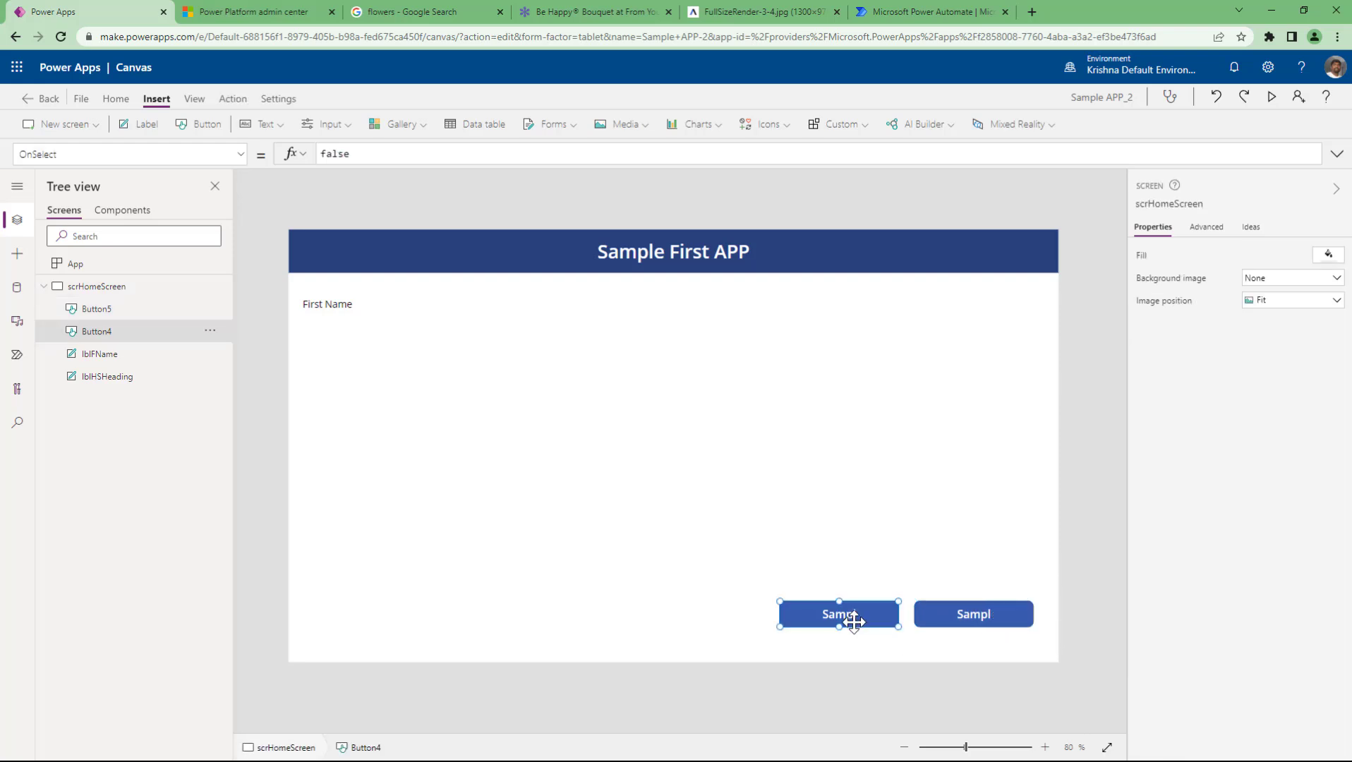
left_click(1013, 625, "shift")
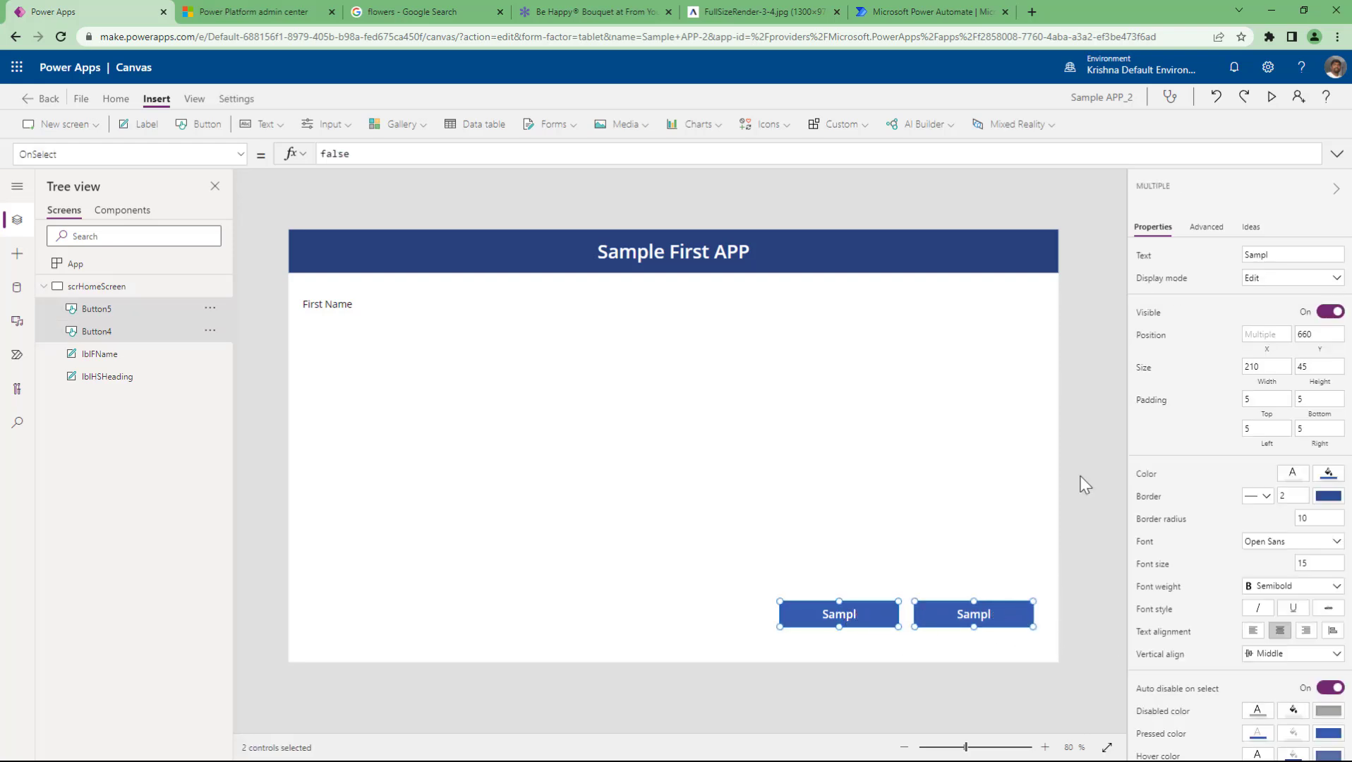
left_click(1212, 98)
left_click(1212, 102)
left_click(1084, 587)
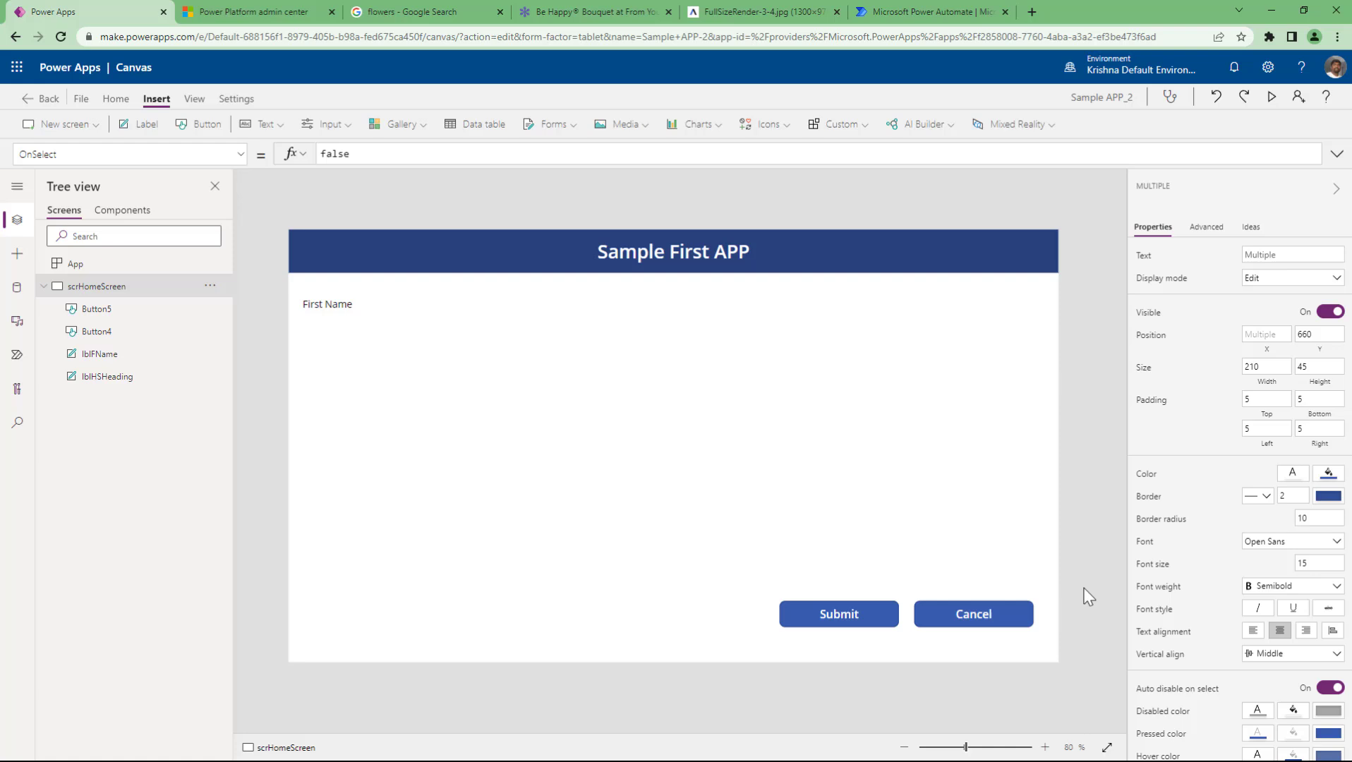
Step: Set the border style of the Submit and Cancel buttons to none and preview the running app
left_click(835, 622)
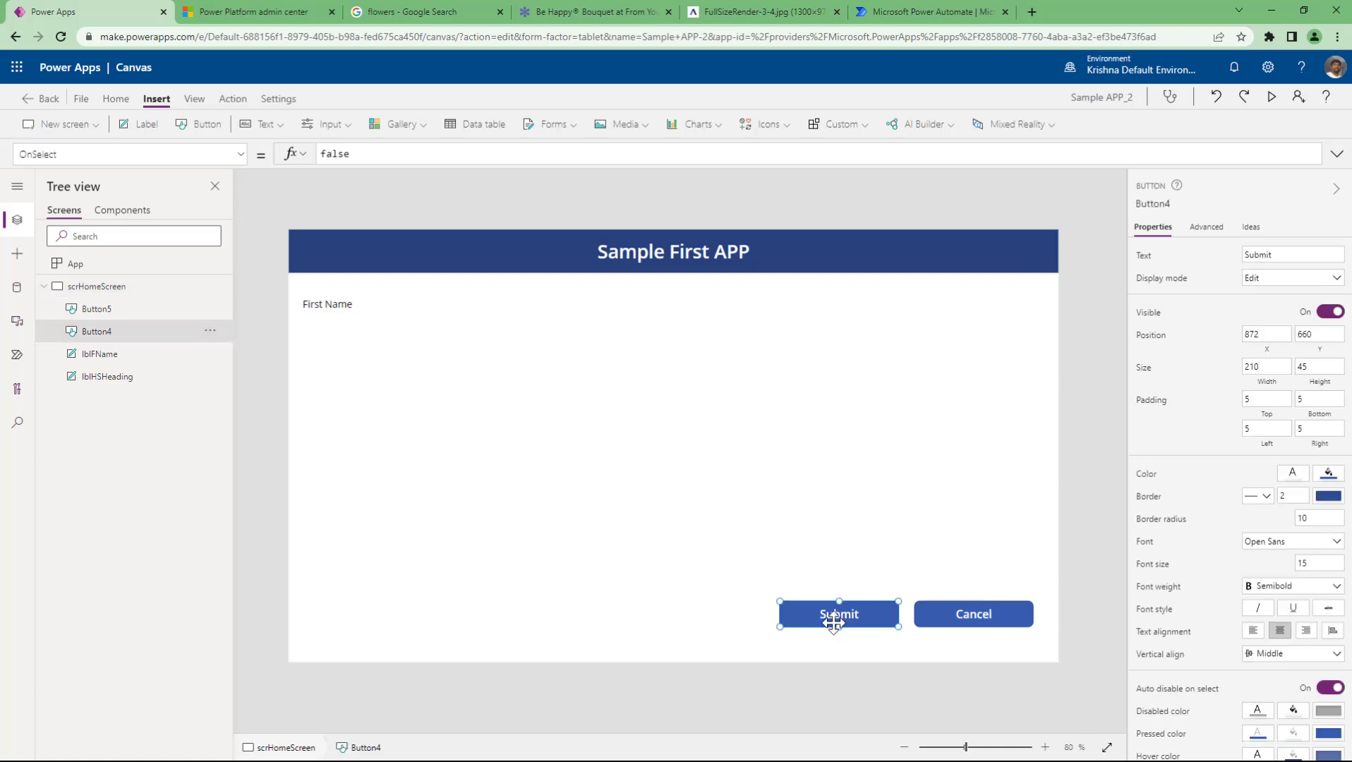
left_click(968, 619, "shift")
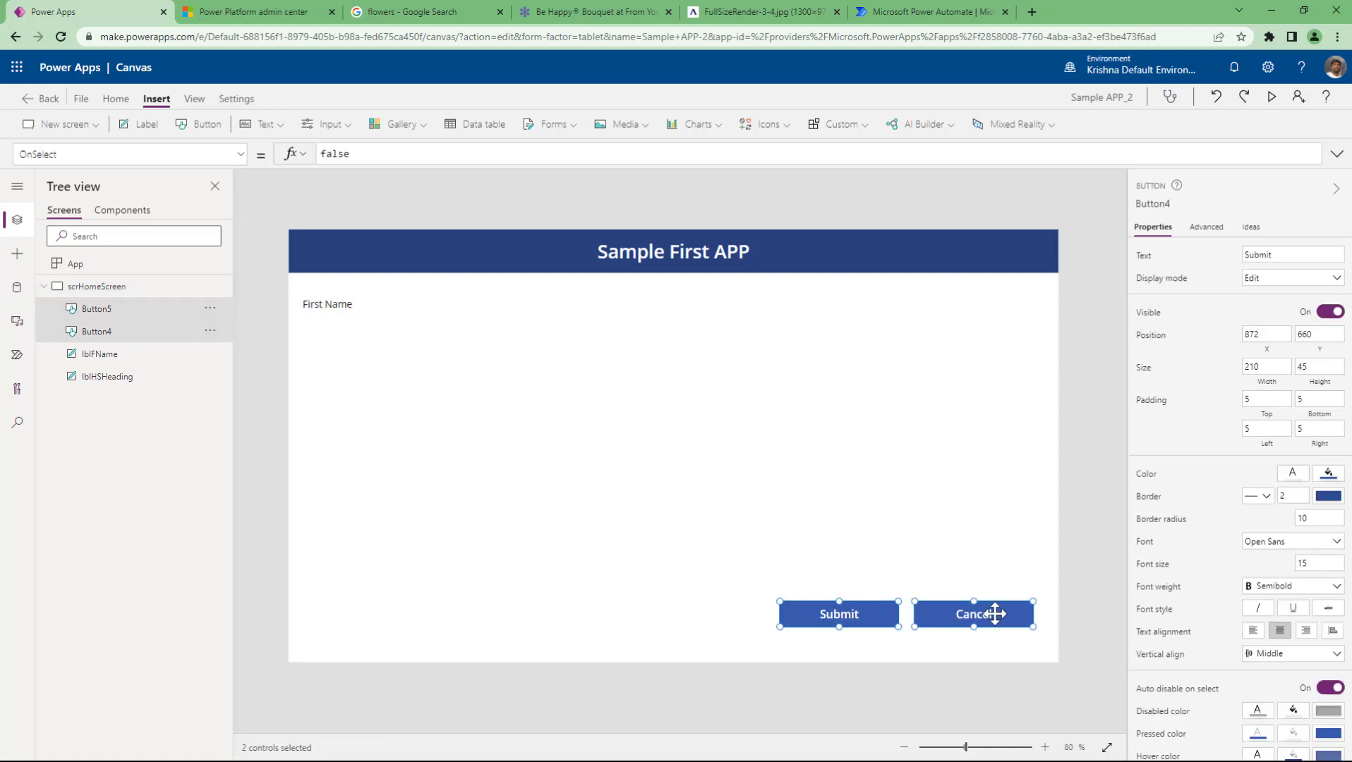
left_click(1249, 498)
left_click(1252, 563)
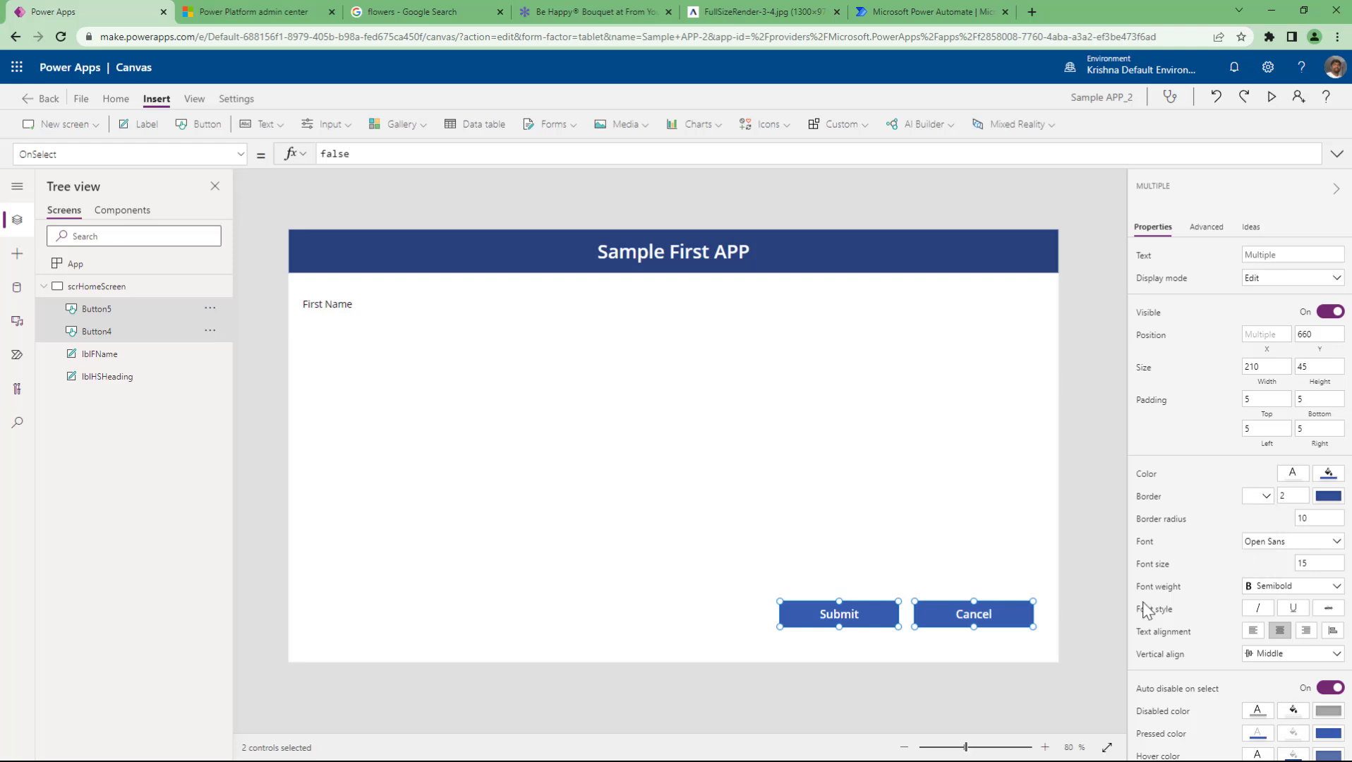
left_click(1080, 590)
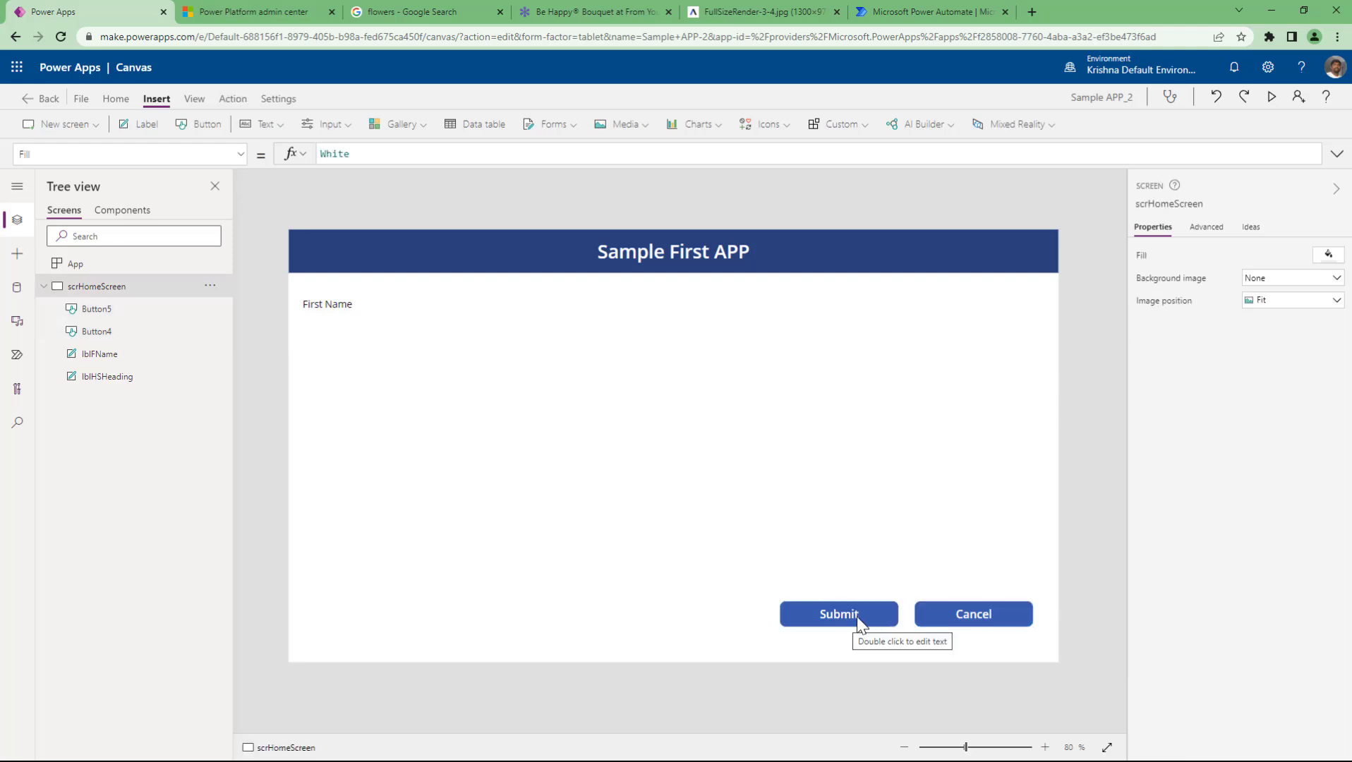
left_click(1271, 98)
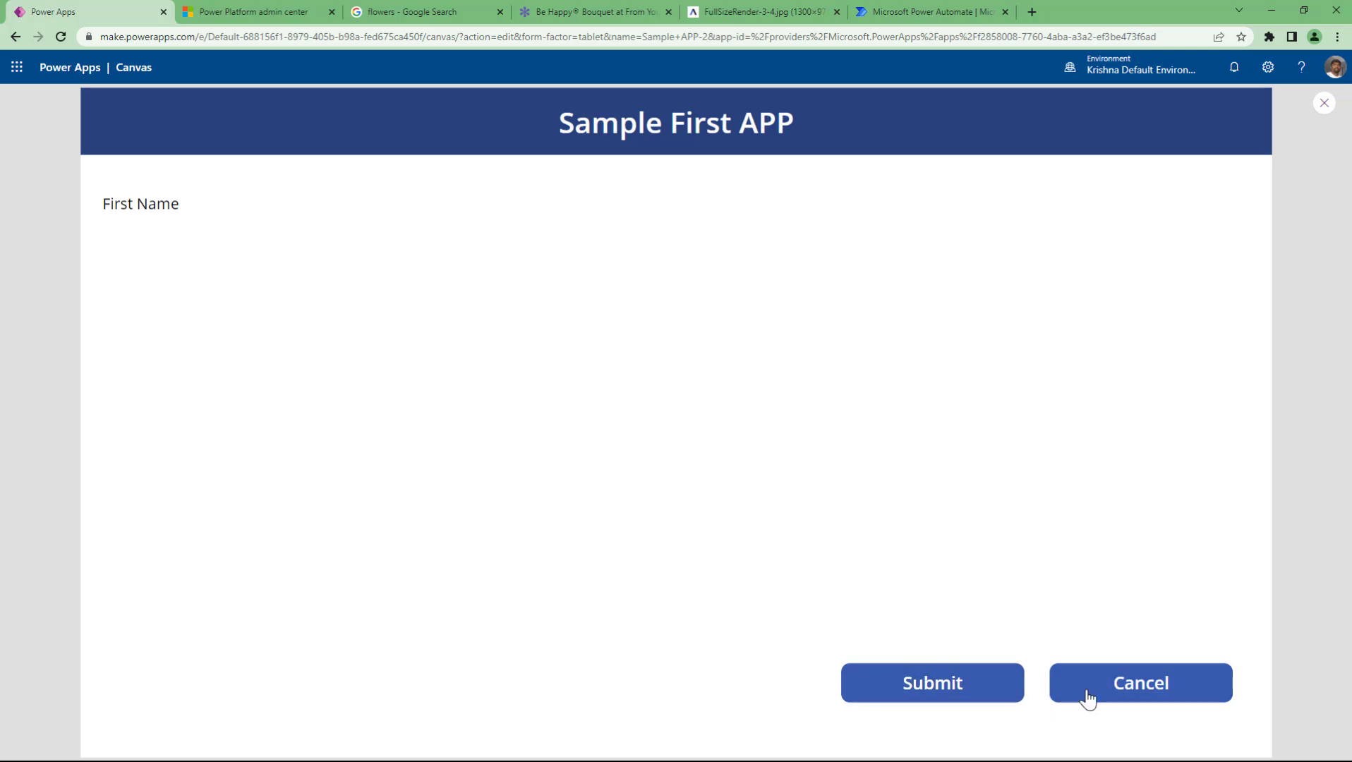
key("Escape")
Step: Insert a text input directly beside the First Name label, at about X 170, Y 112
left_click(380, 310)
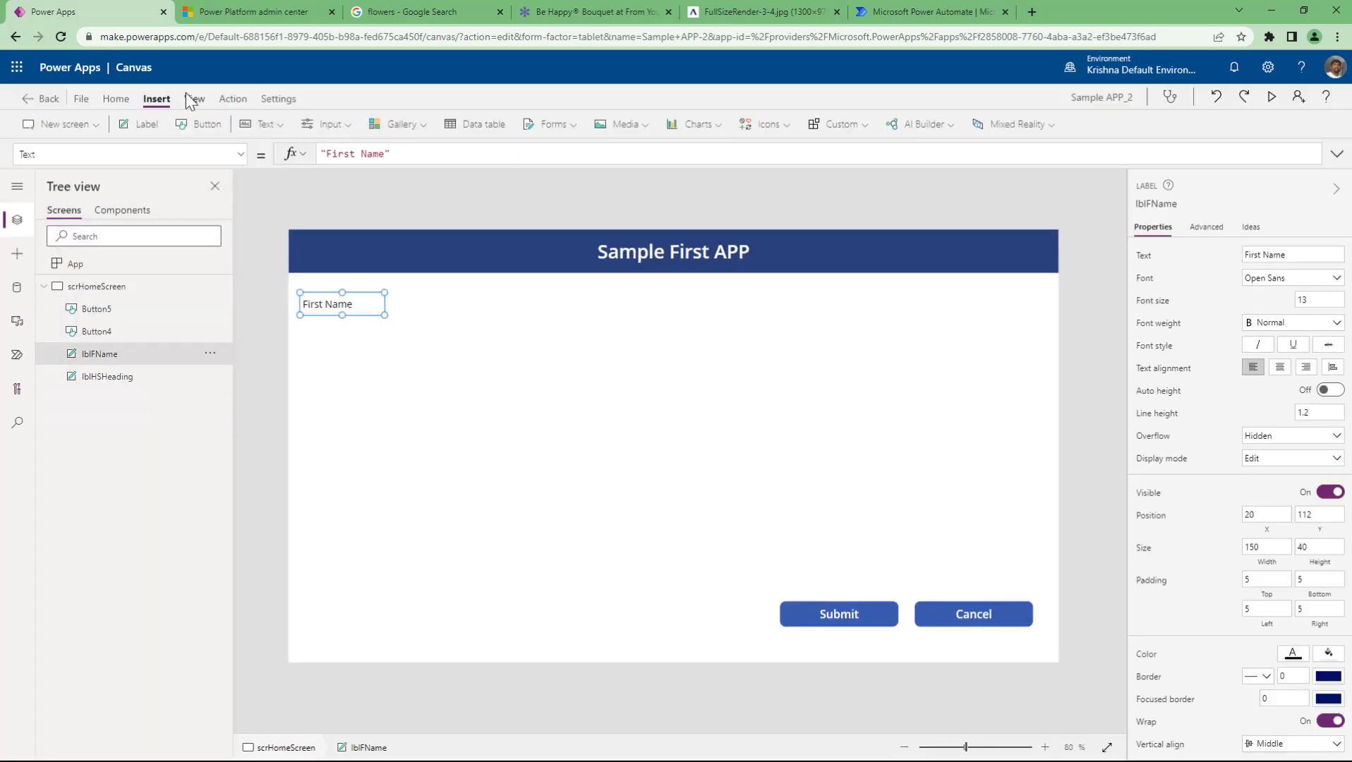
left_click(269, 125)
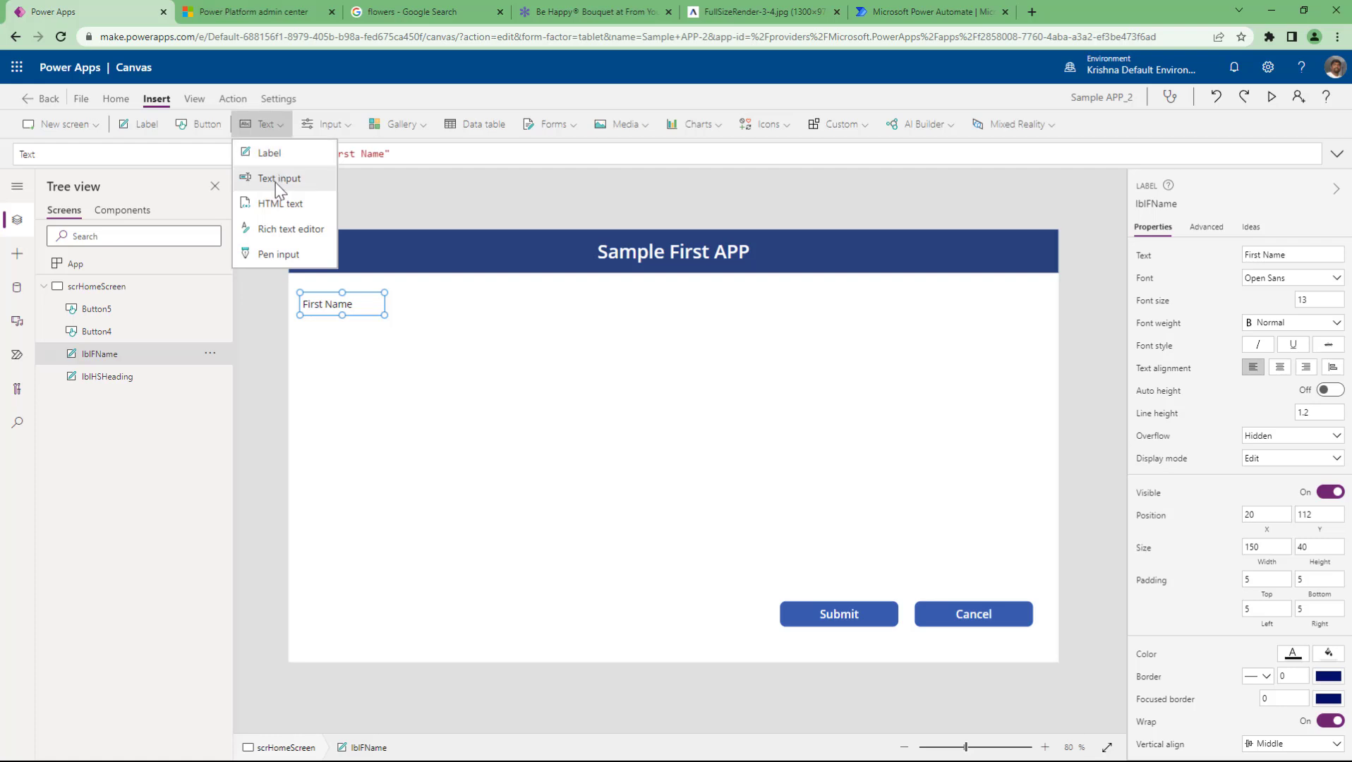
left_click_drag(404, 262, 478, 311)
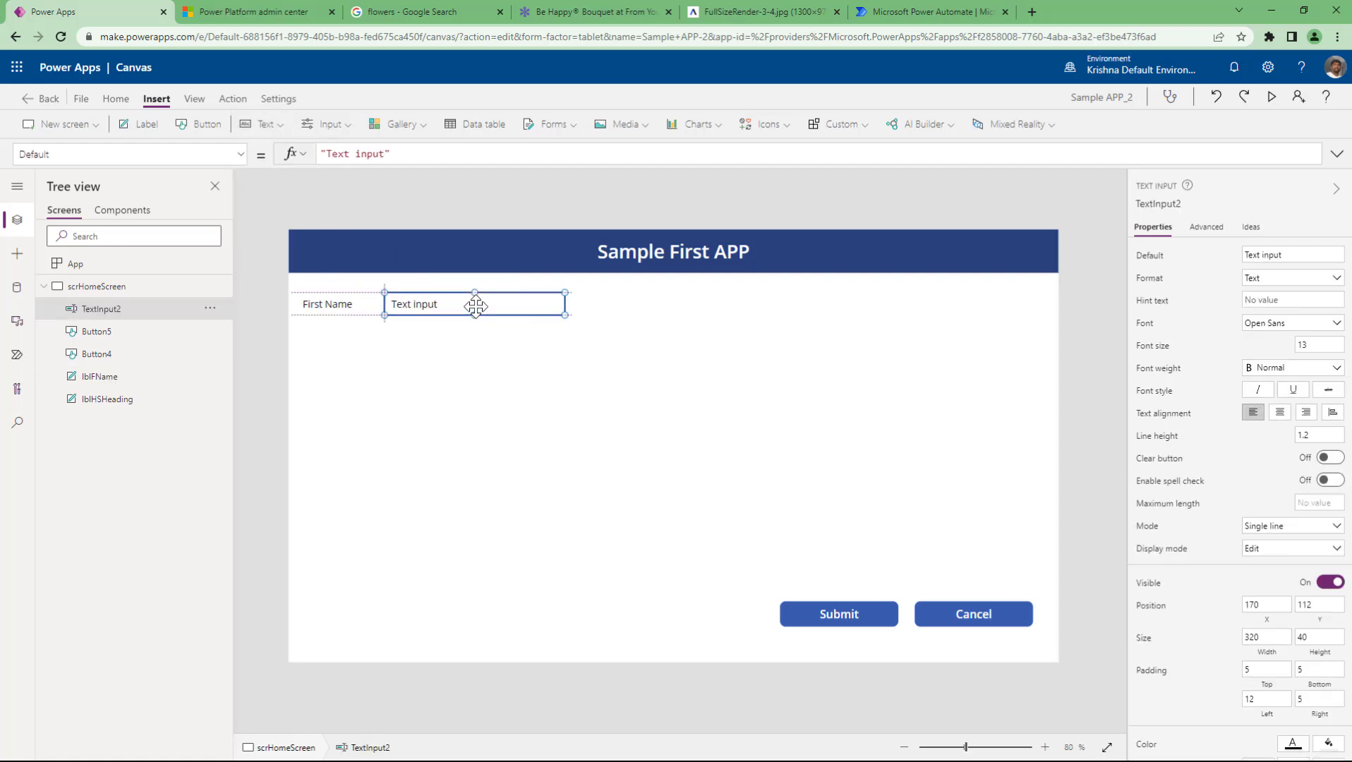
Step: Clear the default text of the First Name text input
triple_click(1278, 255)
key("BackSpace")
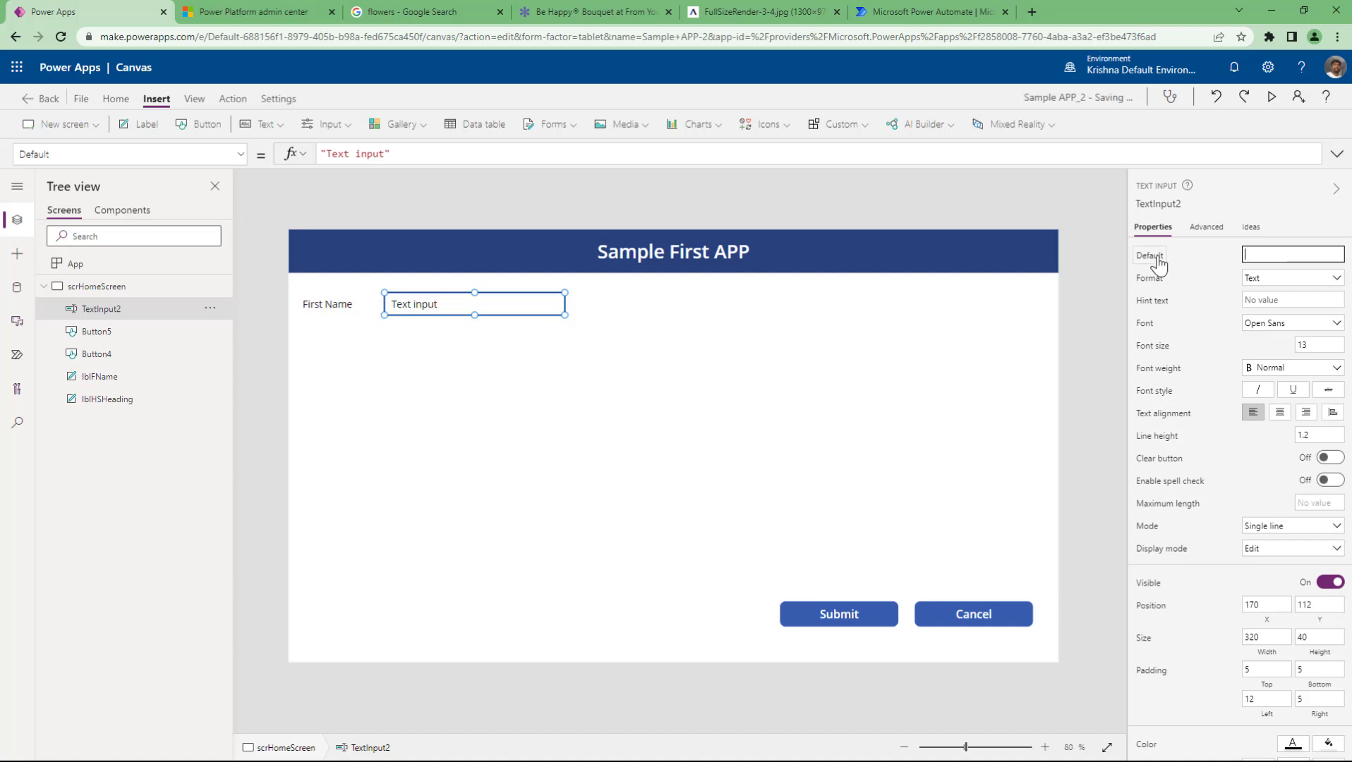
left_click(751, 371)
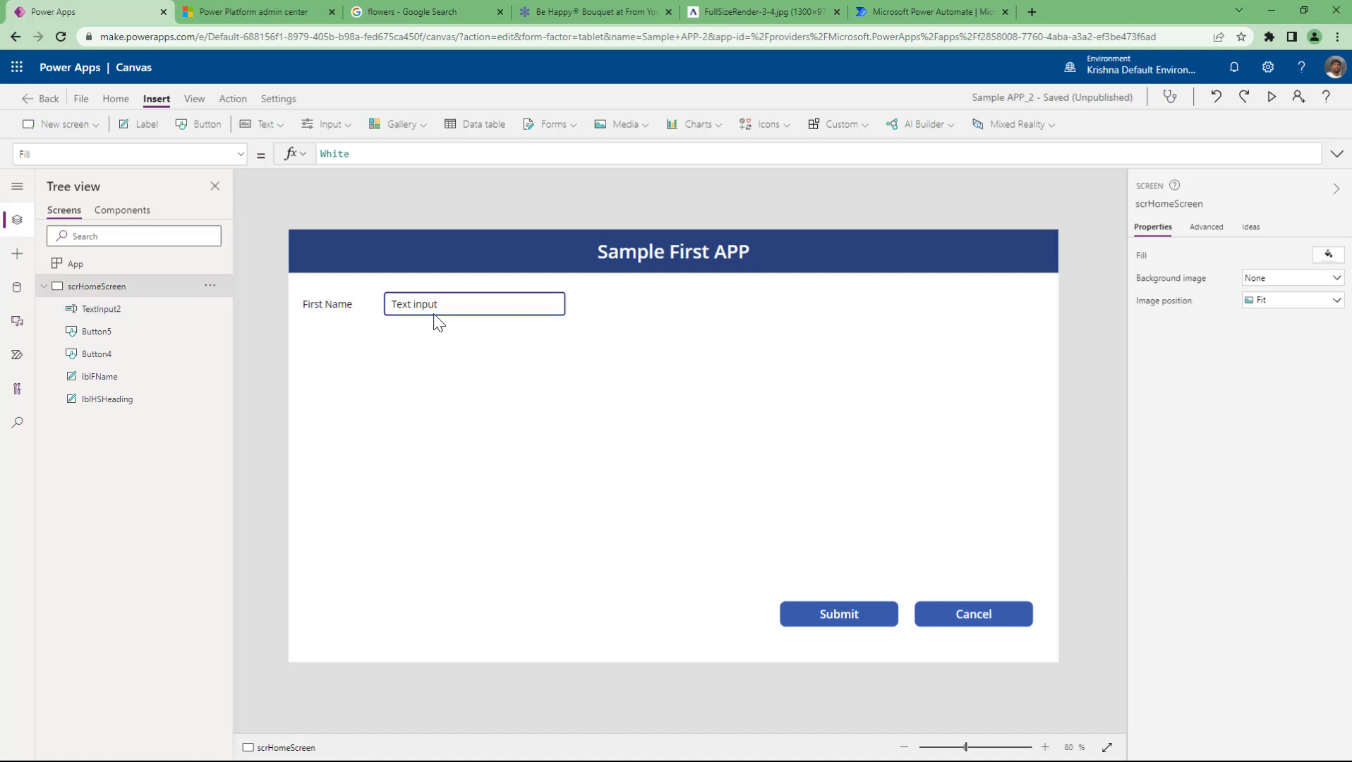
left_click(474, 319)
left_click_drag(1282, 256, 1218, 265)
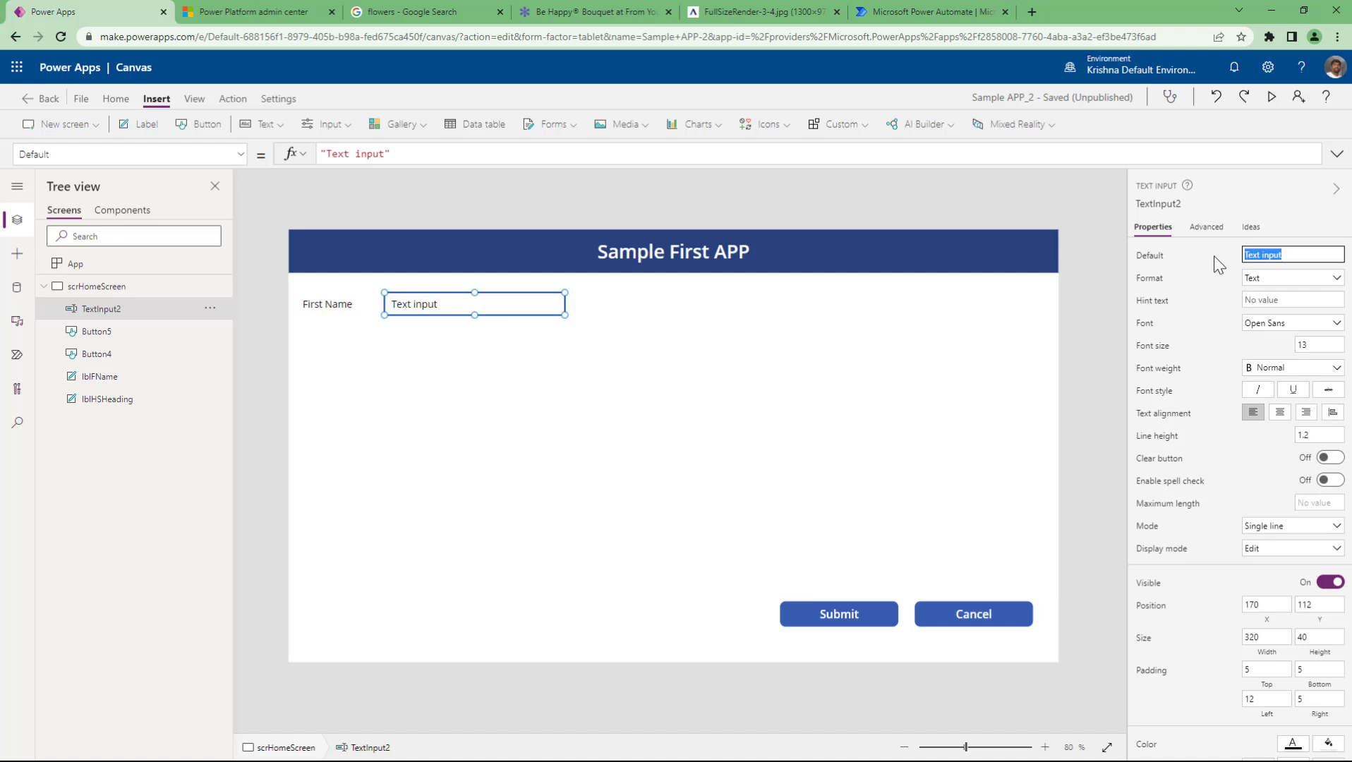
key("BackSpace")
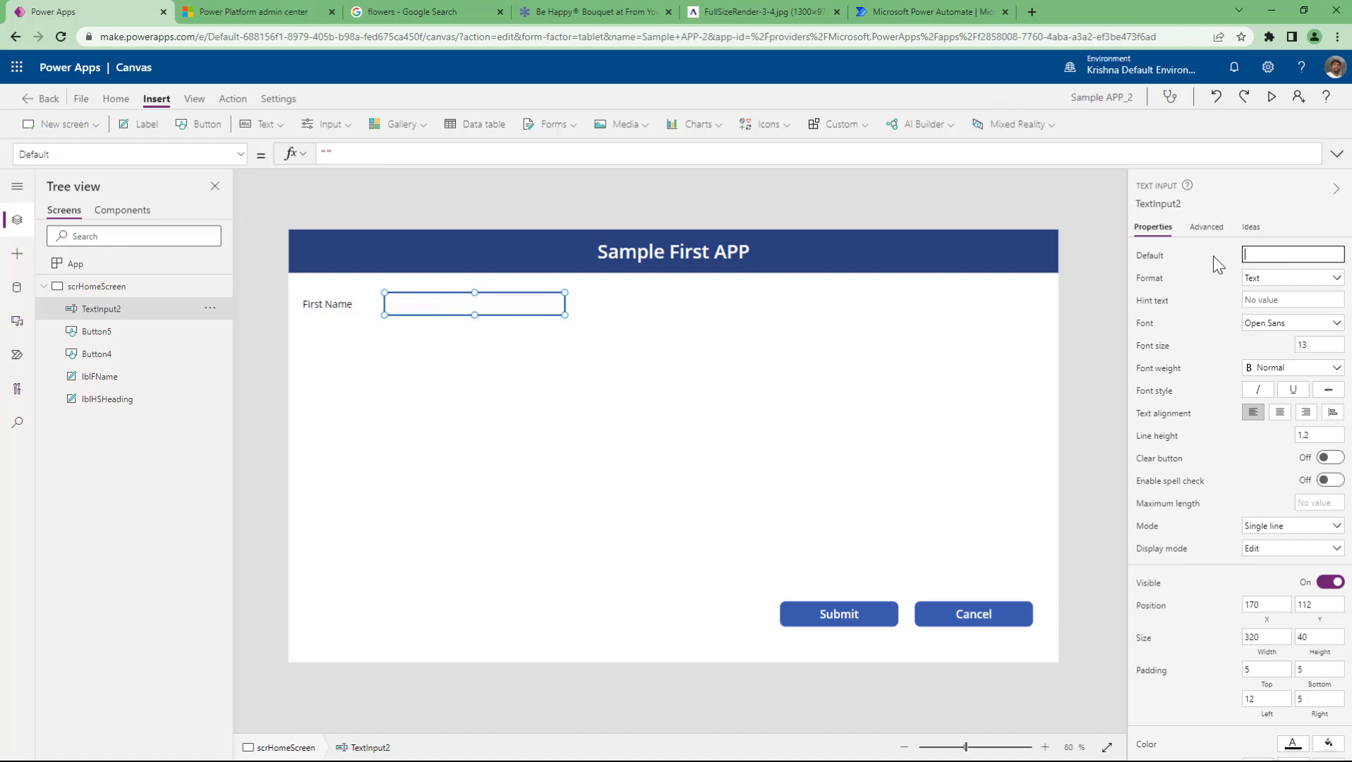
left_click(414, 407)
Step: Duplicate the First Name label and its text input twice, placing the copies below at about Y 174 and Y 234
left_click(334, 313)
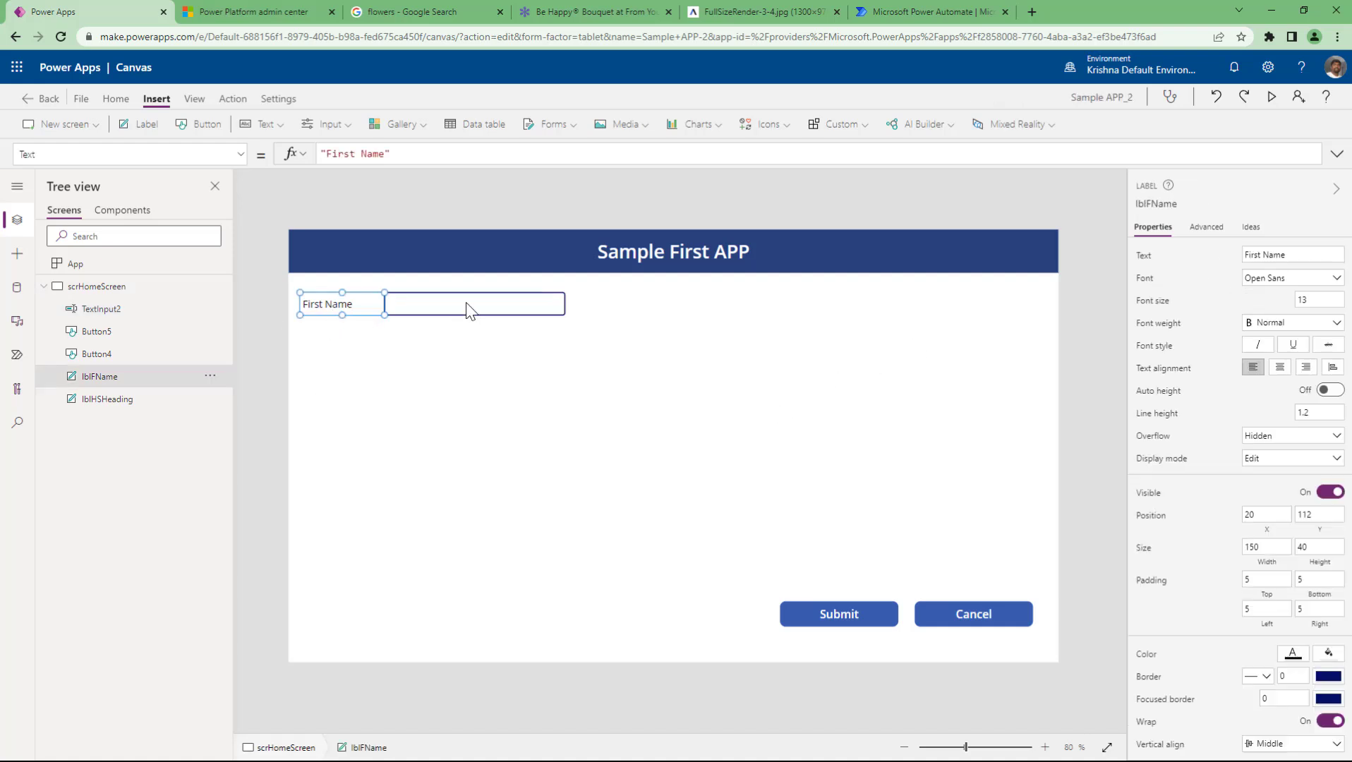
left_click(474, 309, "shift")
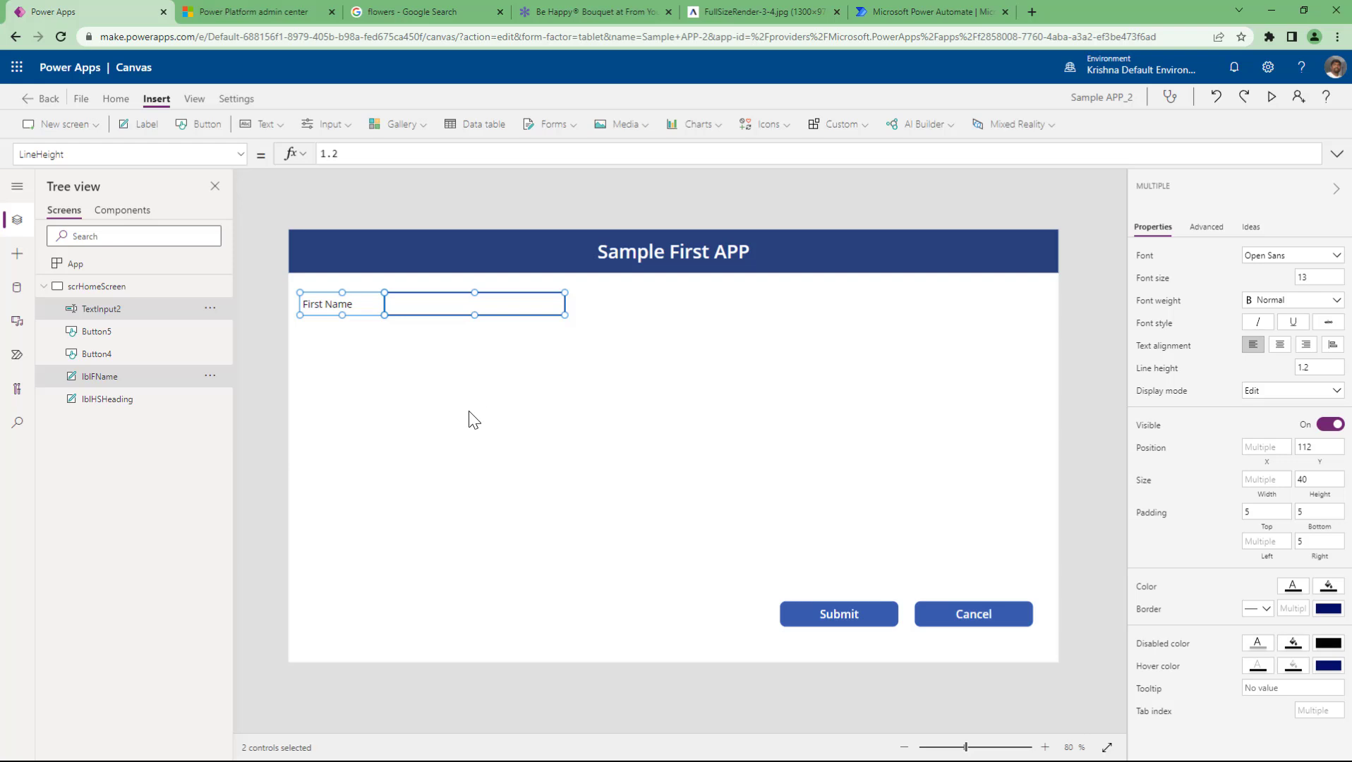
key("ctrl+c")
key("ctrl+v")
left_click_drag(440, 312, 450, 368)
key("ctrl+v")
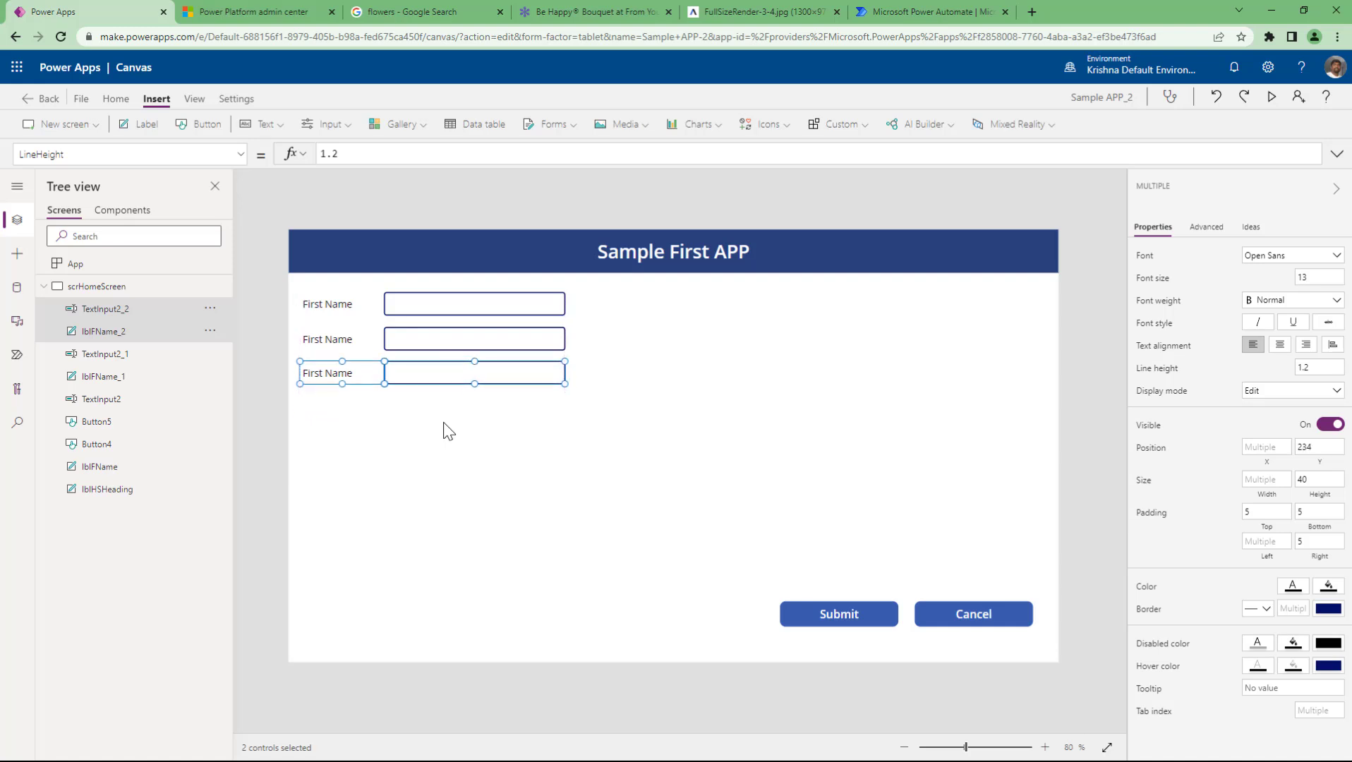
left_click(446, 431)
Step: Set the second row's label text to "Last Name" and the third row's label text to "Address"
left_click(331, 340)
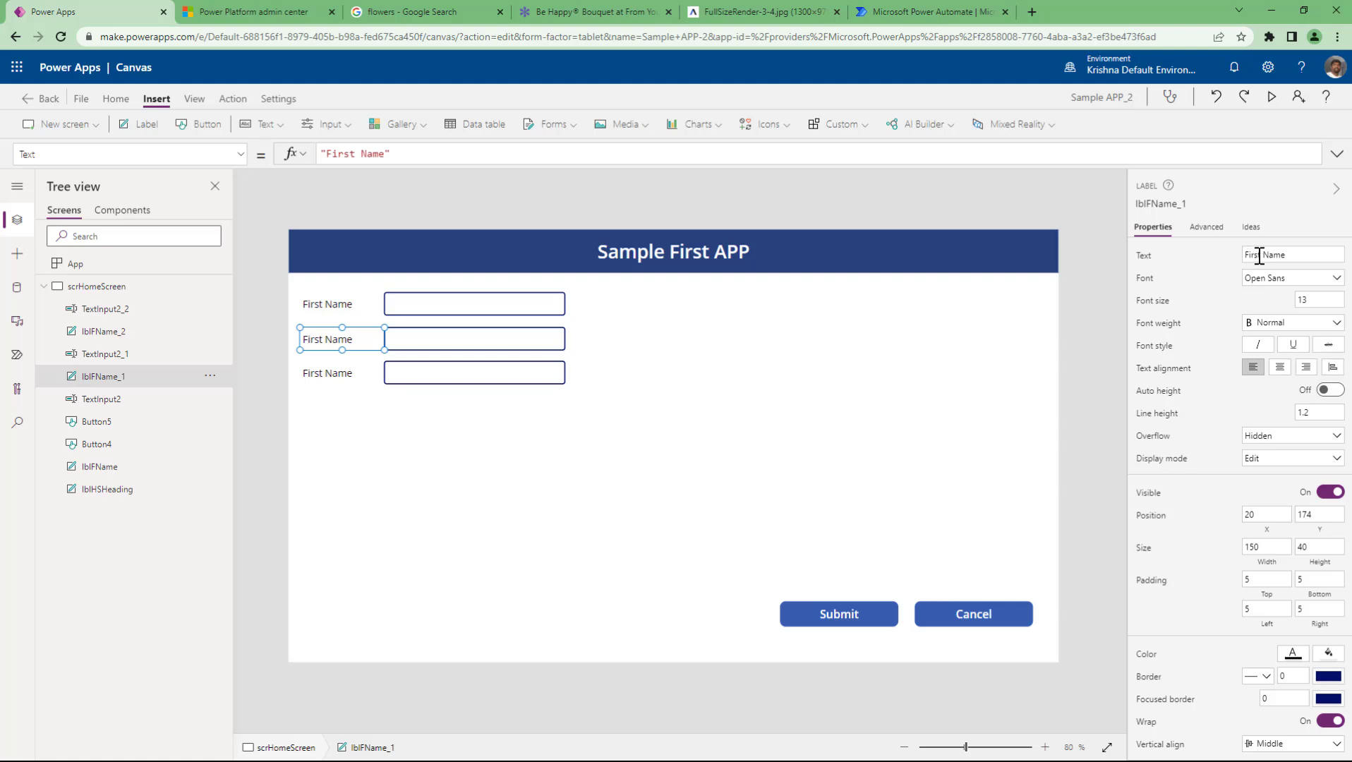
double_click(1260, 256)
key("BackSpace")
type("Last")
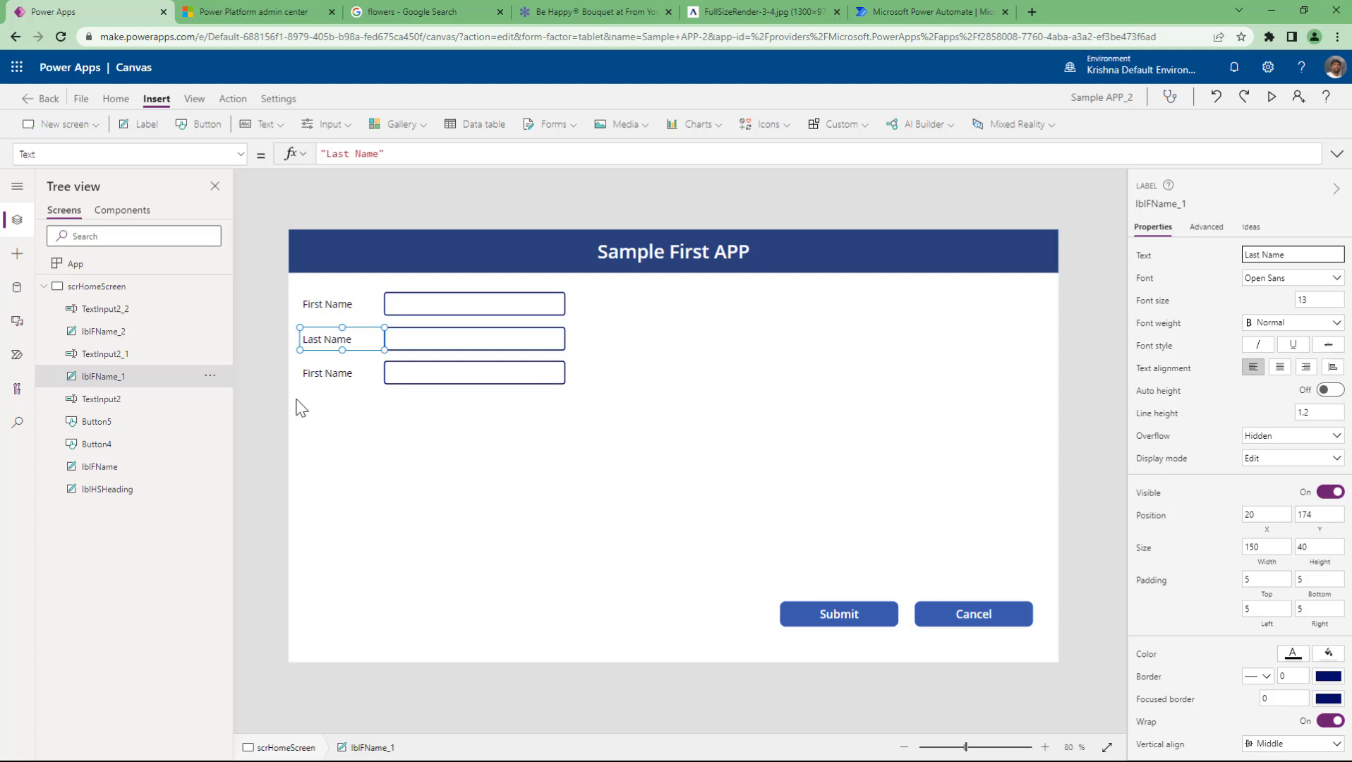
left_click(337, 372)
triple_click(1286, 255)
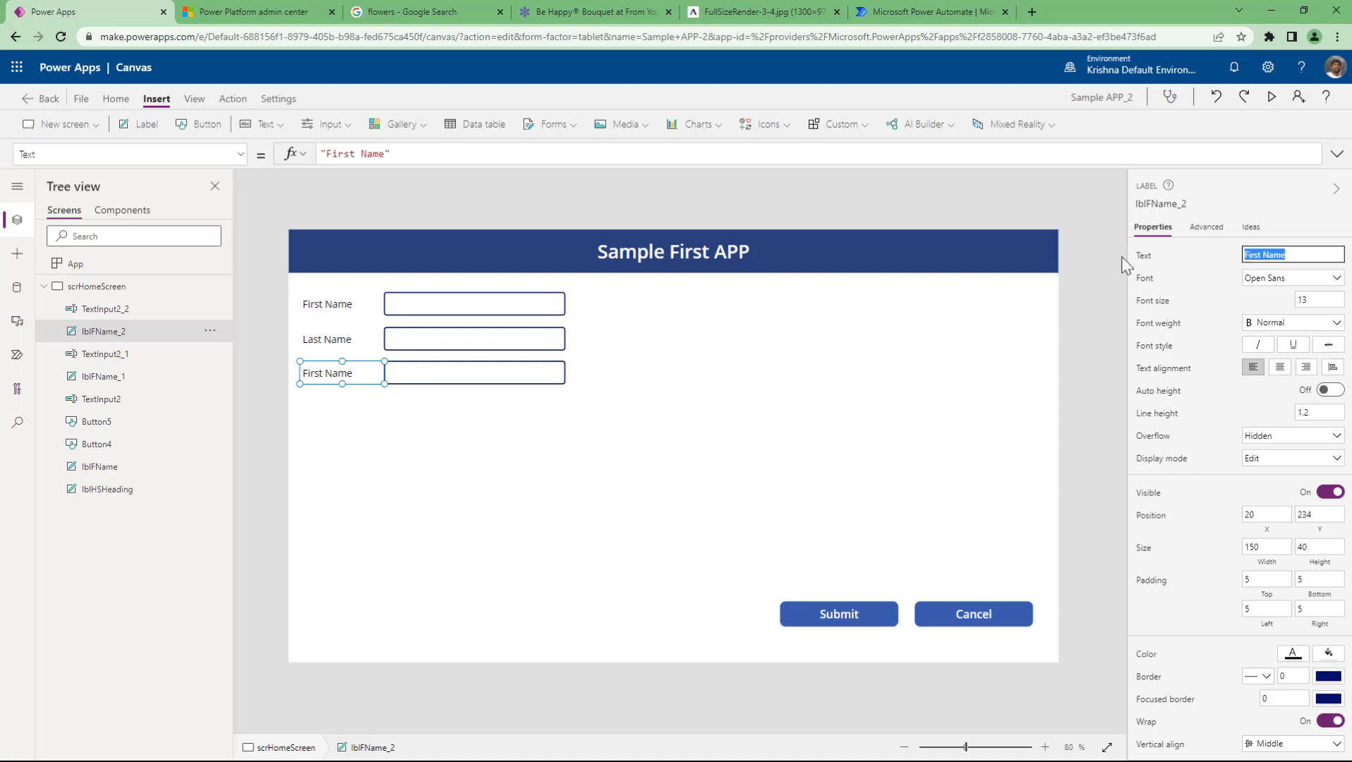
type("Address")
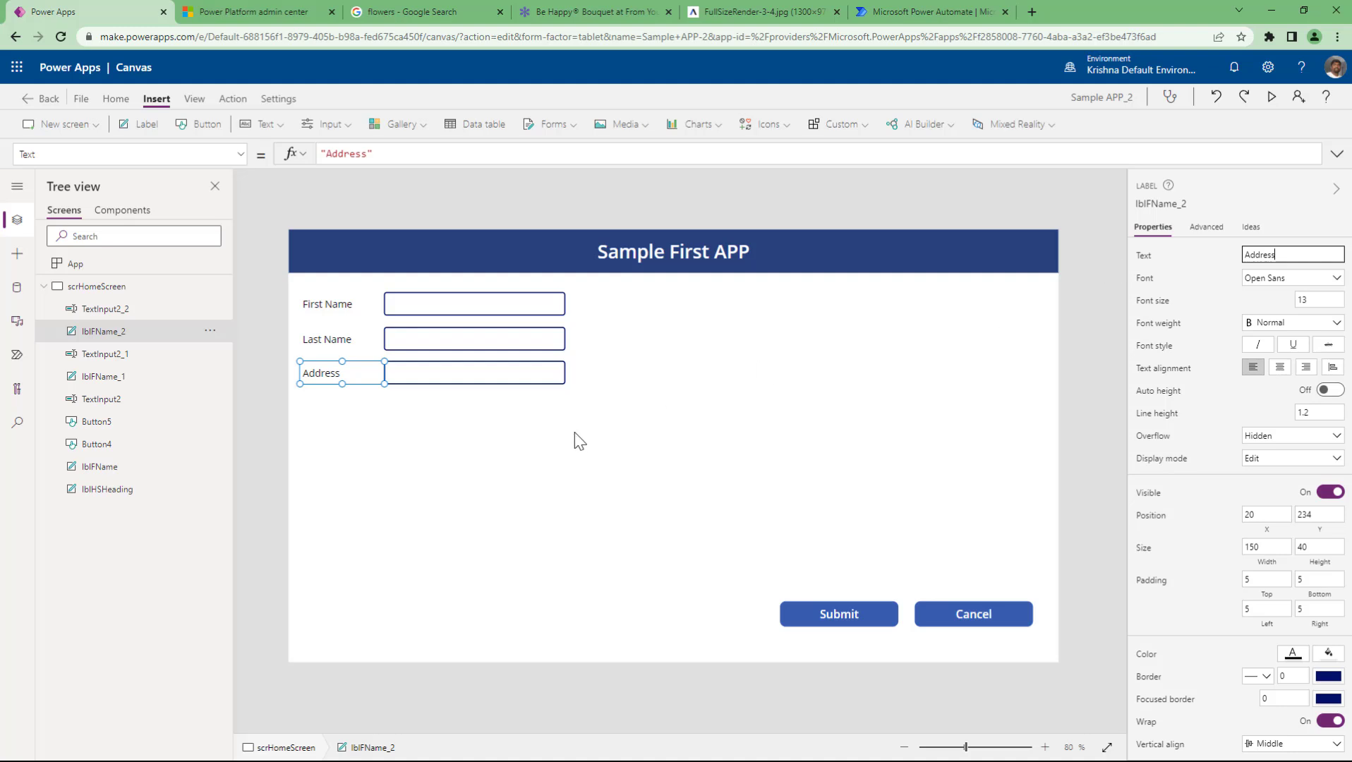
left_click(385, 457)
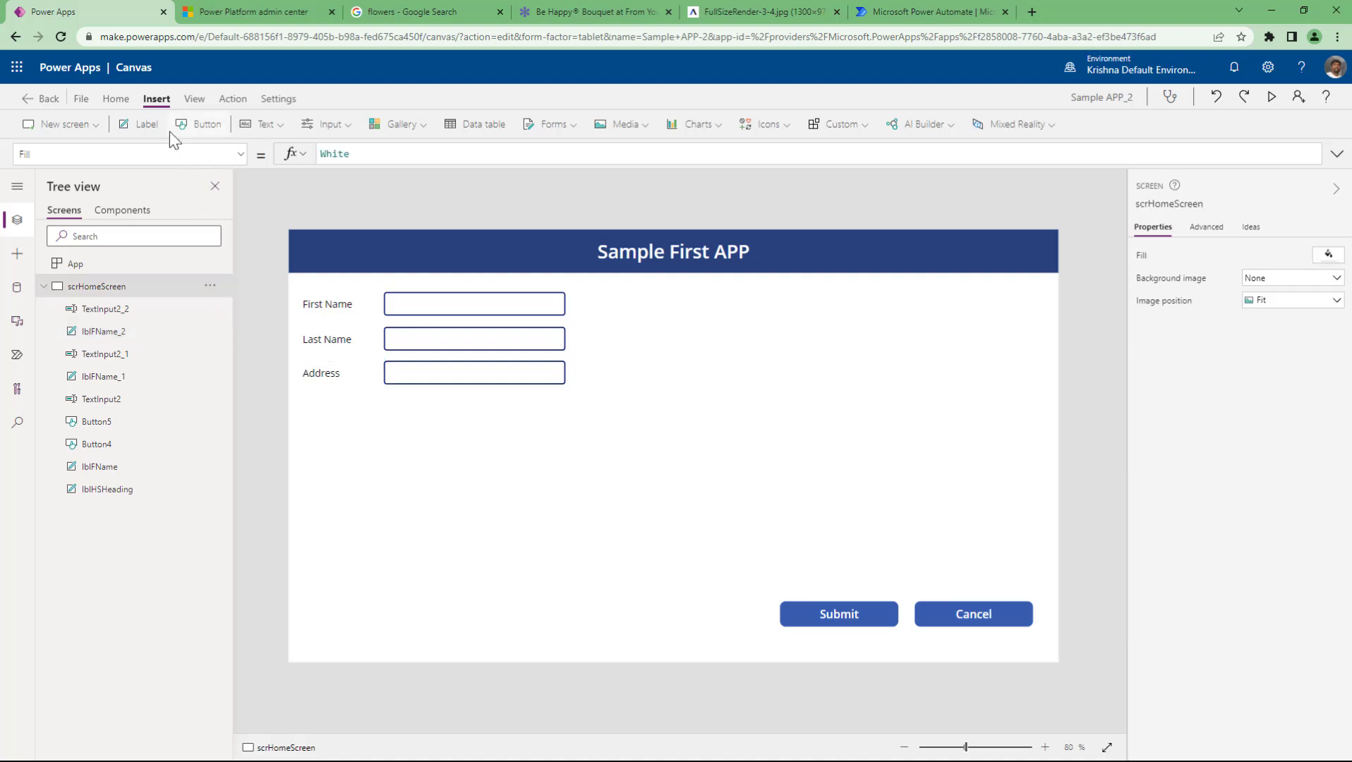
Step: Add a label with the text "Gender" below the Address label, at about X 20, Y 295
left_click(146, 129)
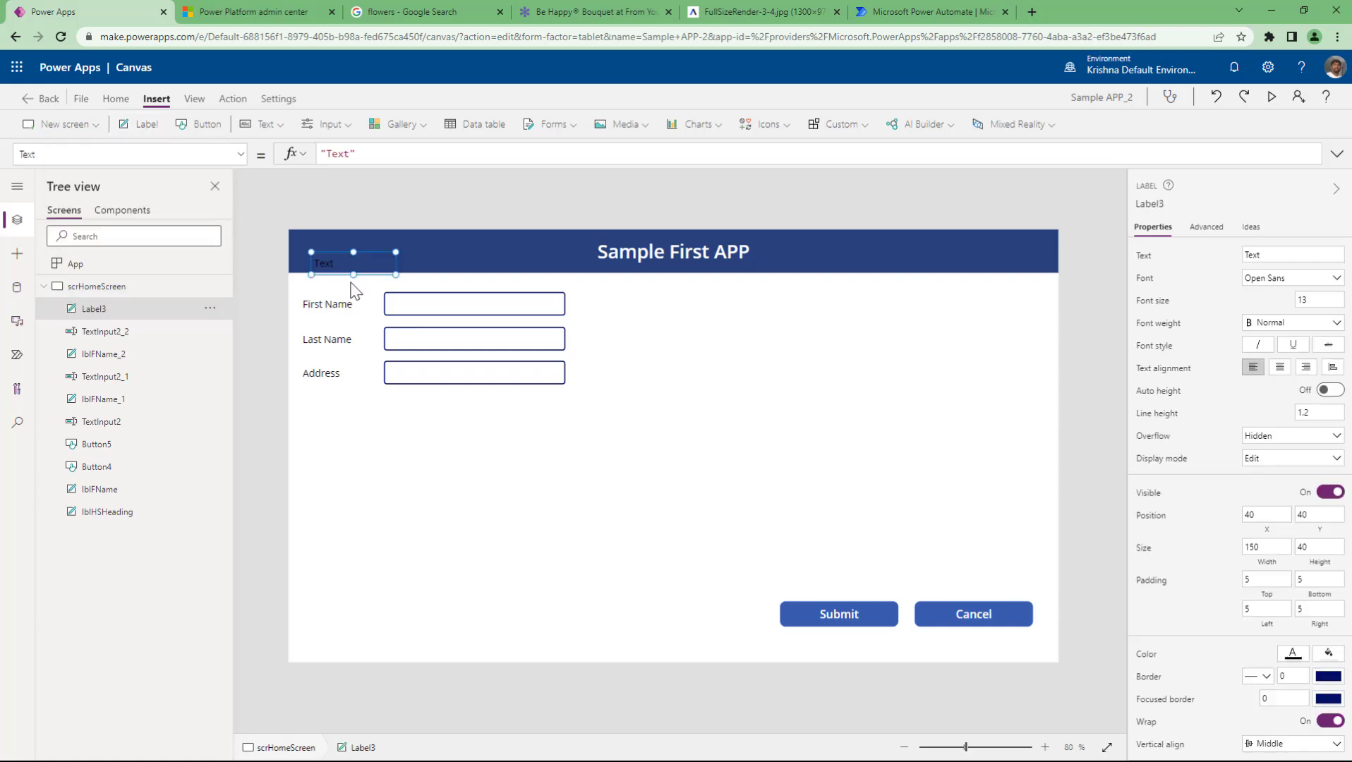
left_click_drag(377, 434, 350, 407)
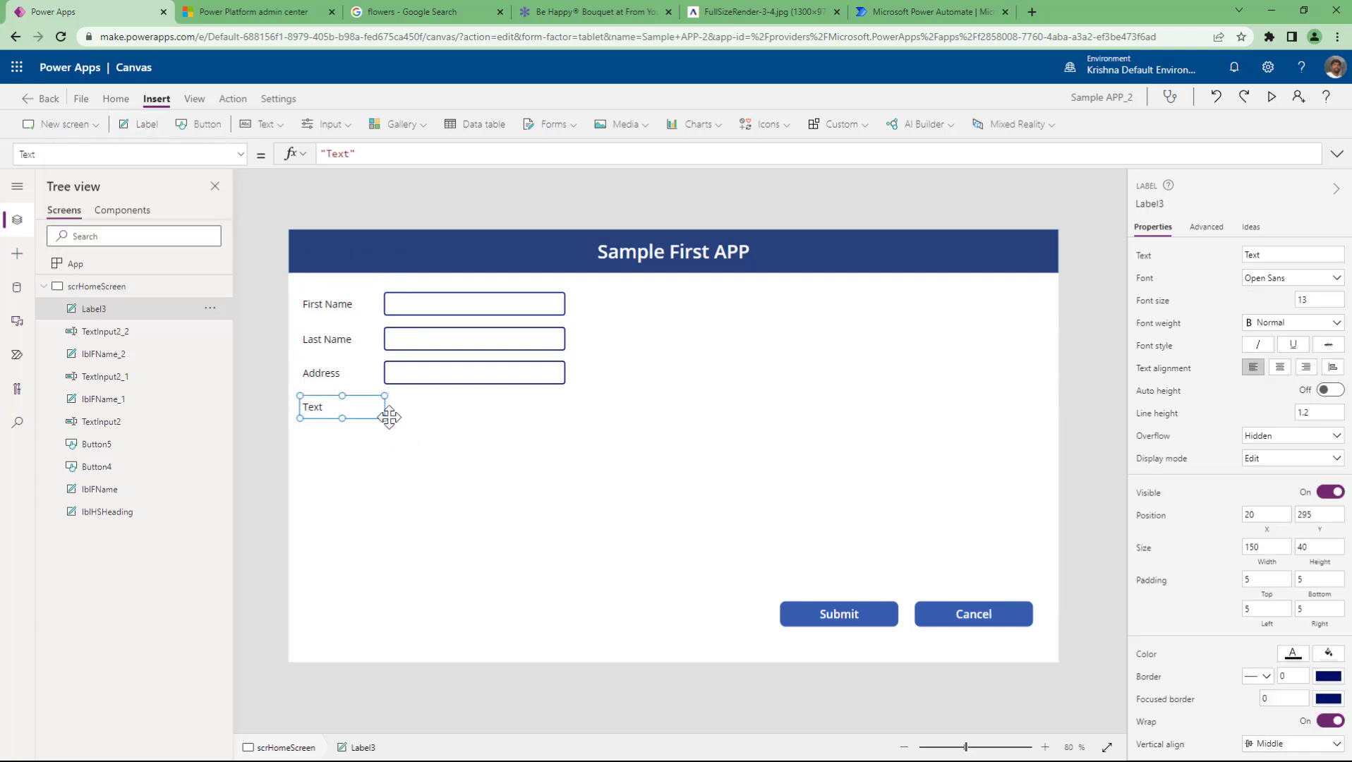
double_click(1320, 258)
type("Gendar")
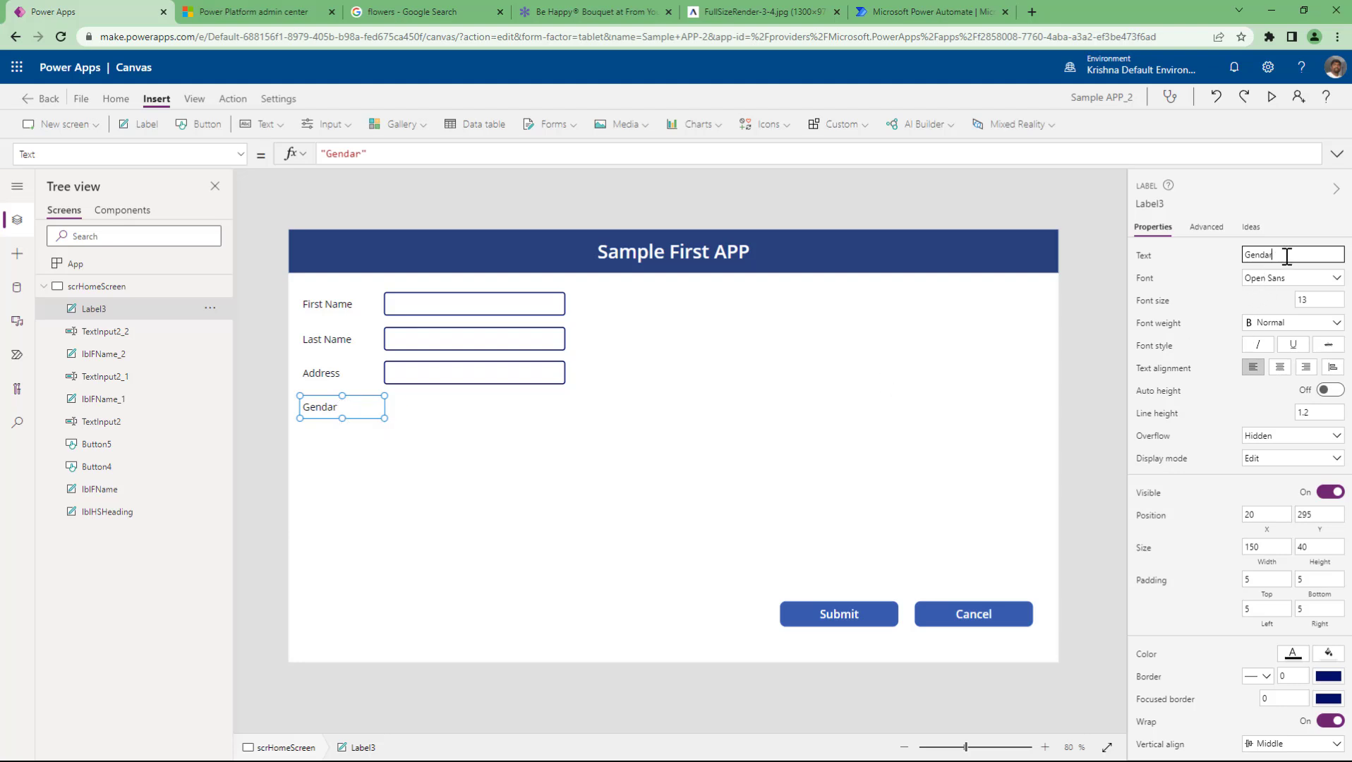
key("BackSpace")
key("BackSpace")
type("er")
left_click(499, 507)
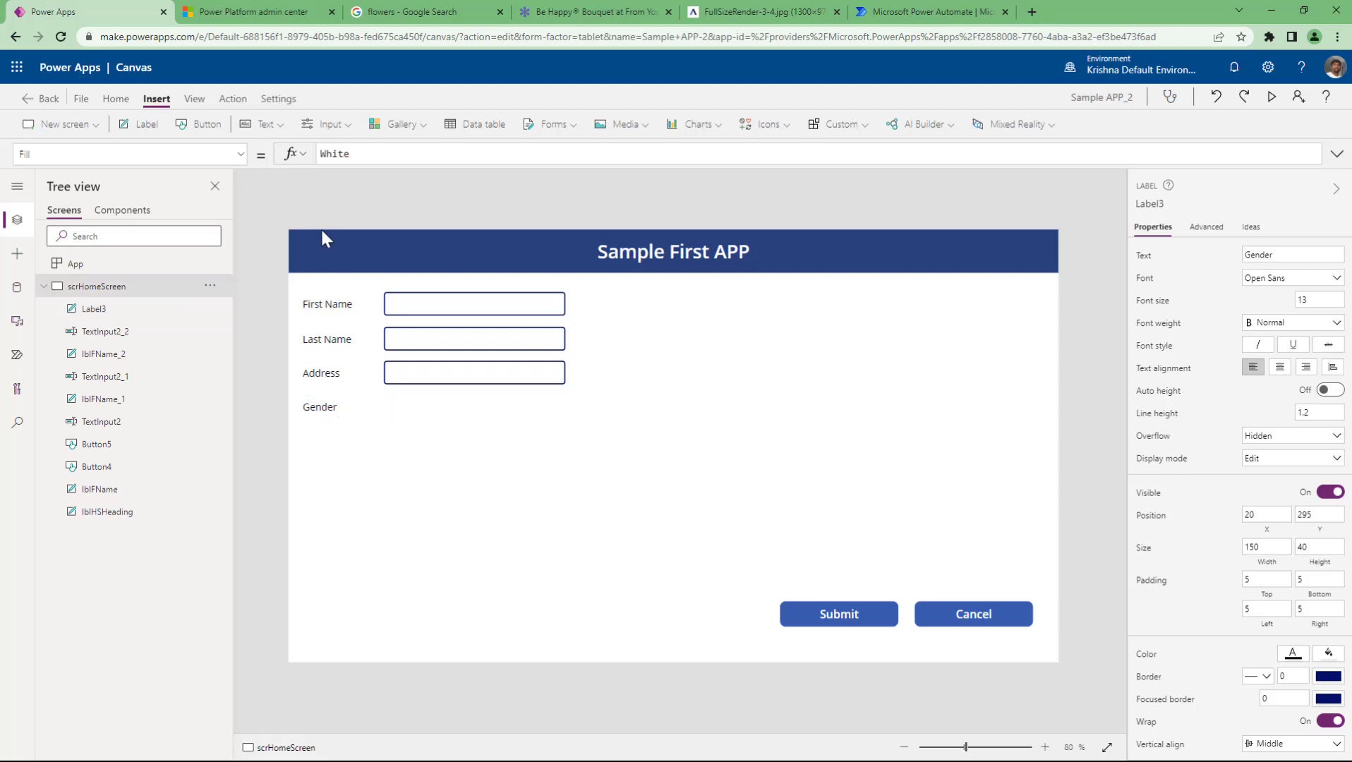
Step: Insert a drop-down beside the Gender label, at about X 162, Y 295
left_click(345, 134)
left_click(251, 127)
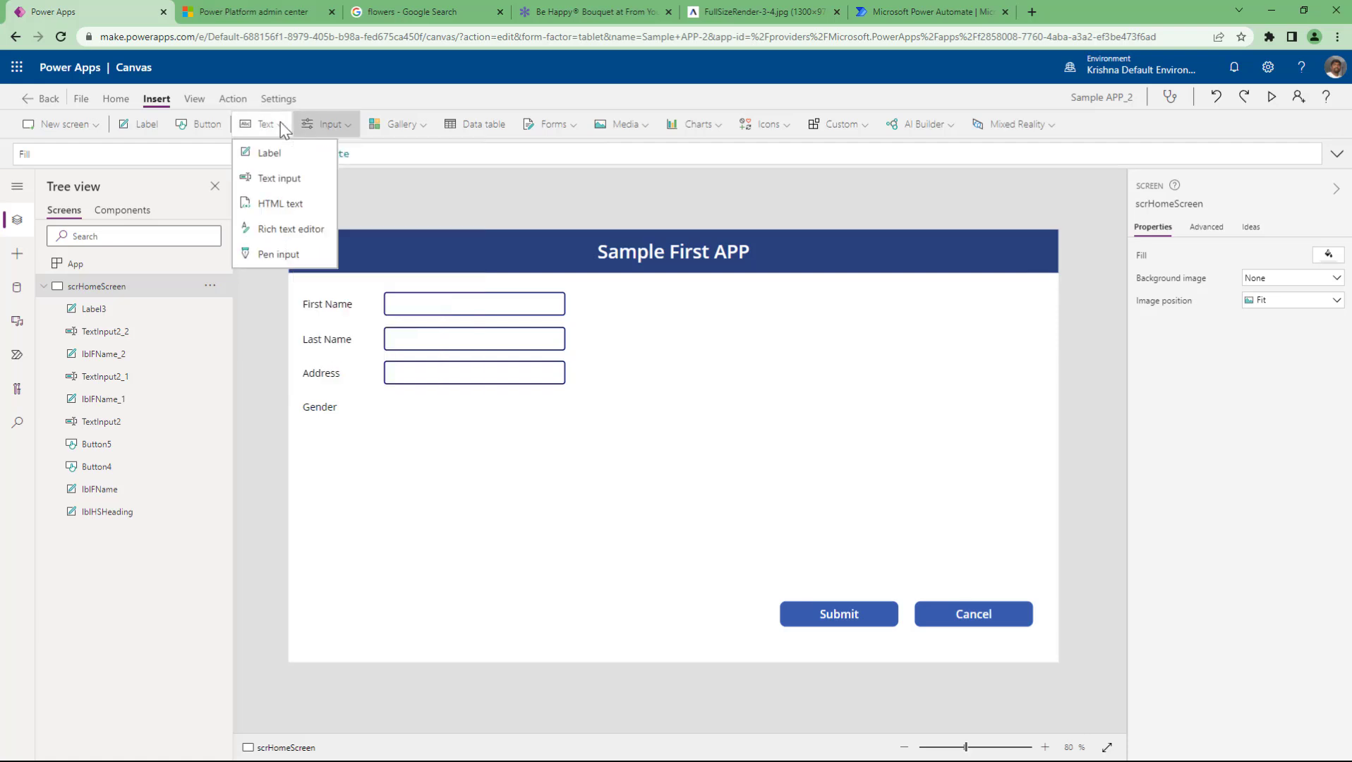
left_click(318, 128)
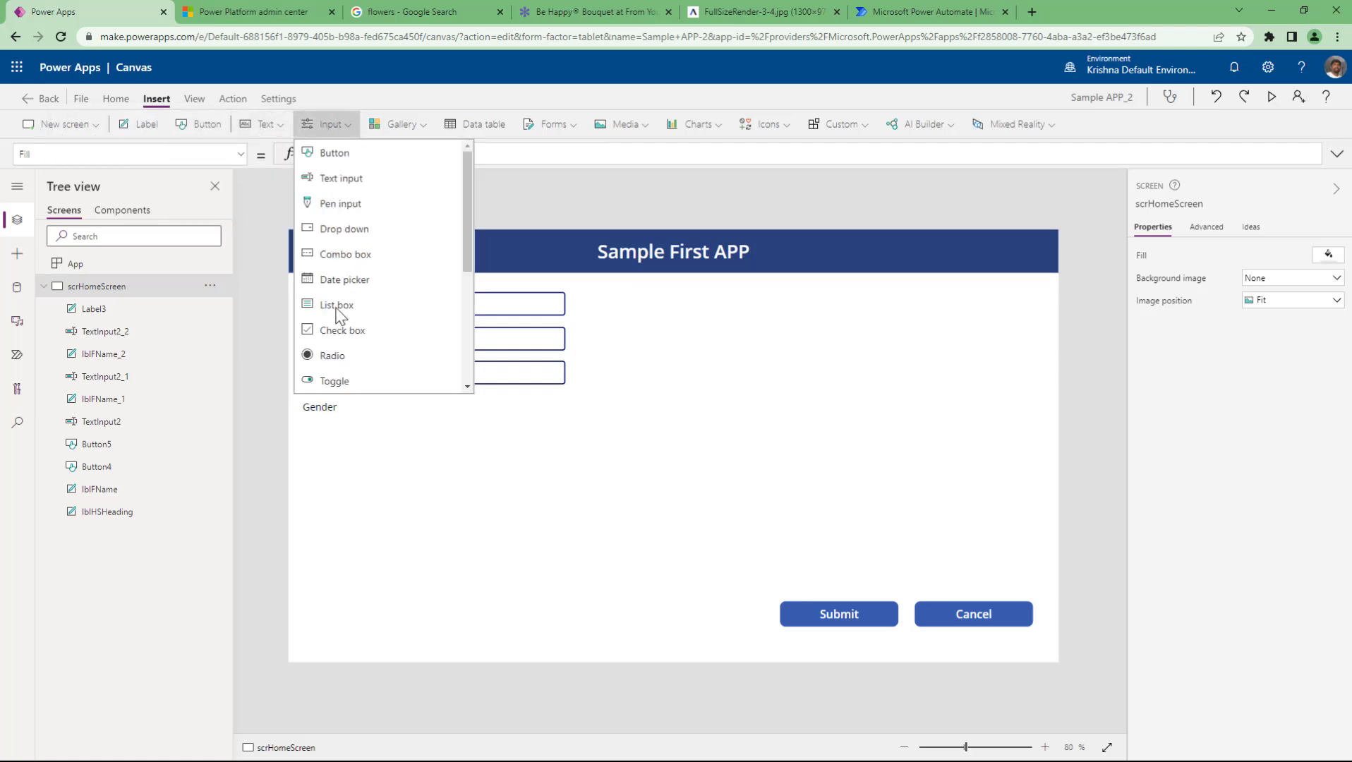
key("Escape")
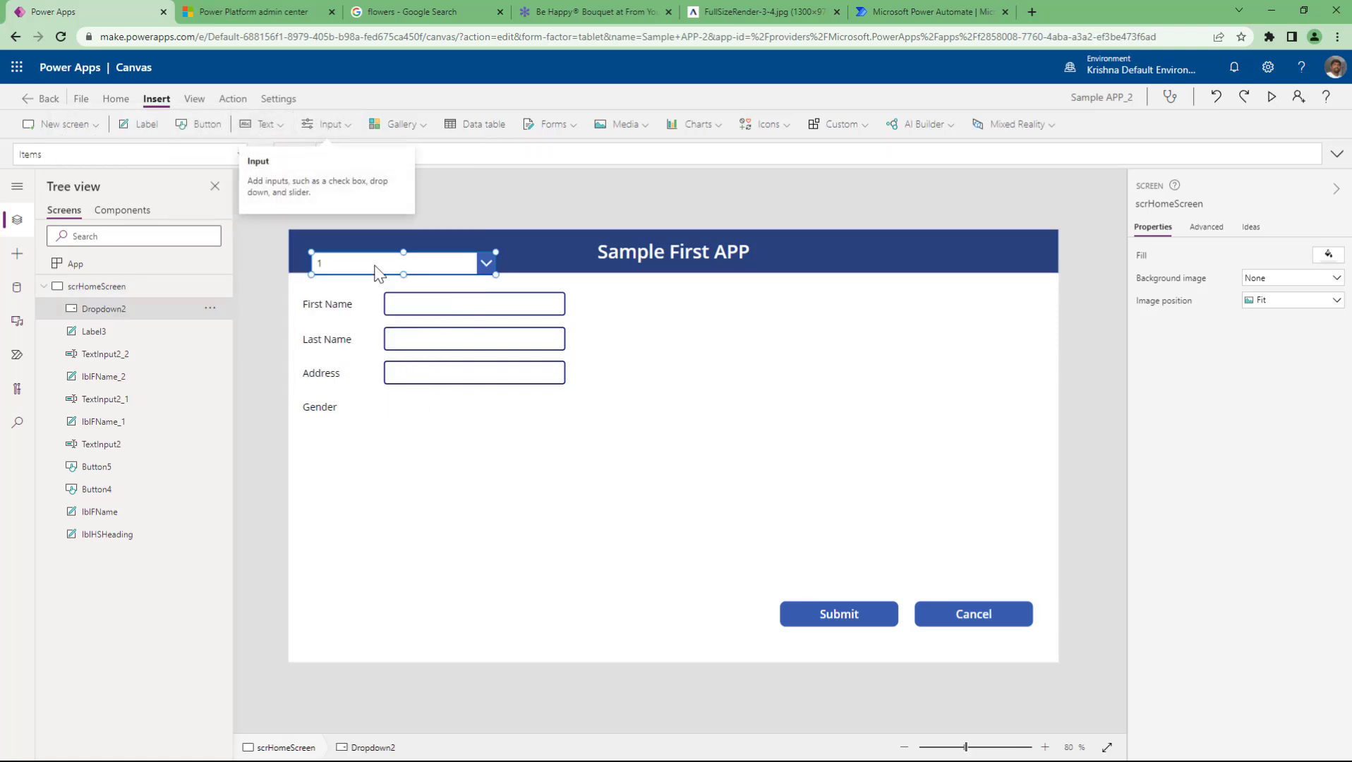
left_click_drag(432, 263, 494, 407)
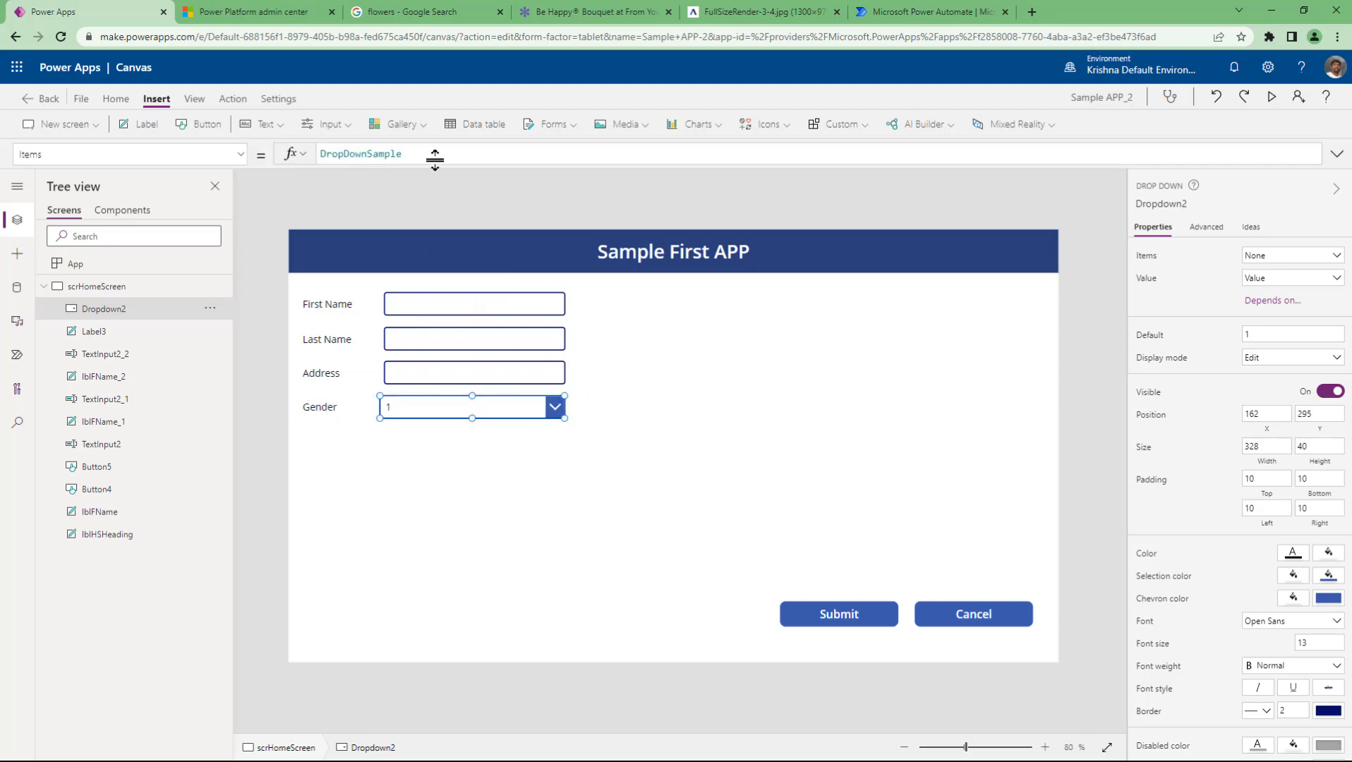
Step: Try to set the Gender drop-down's Items to ["Male","Female"] and inspect the formula error
left_click_drag(432, 155, 123, 152)
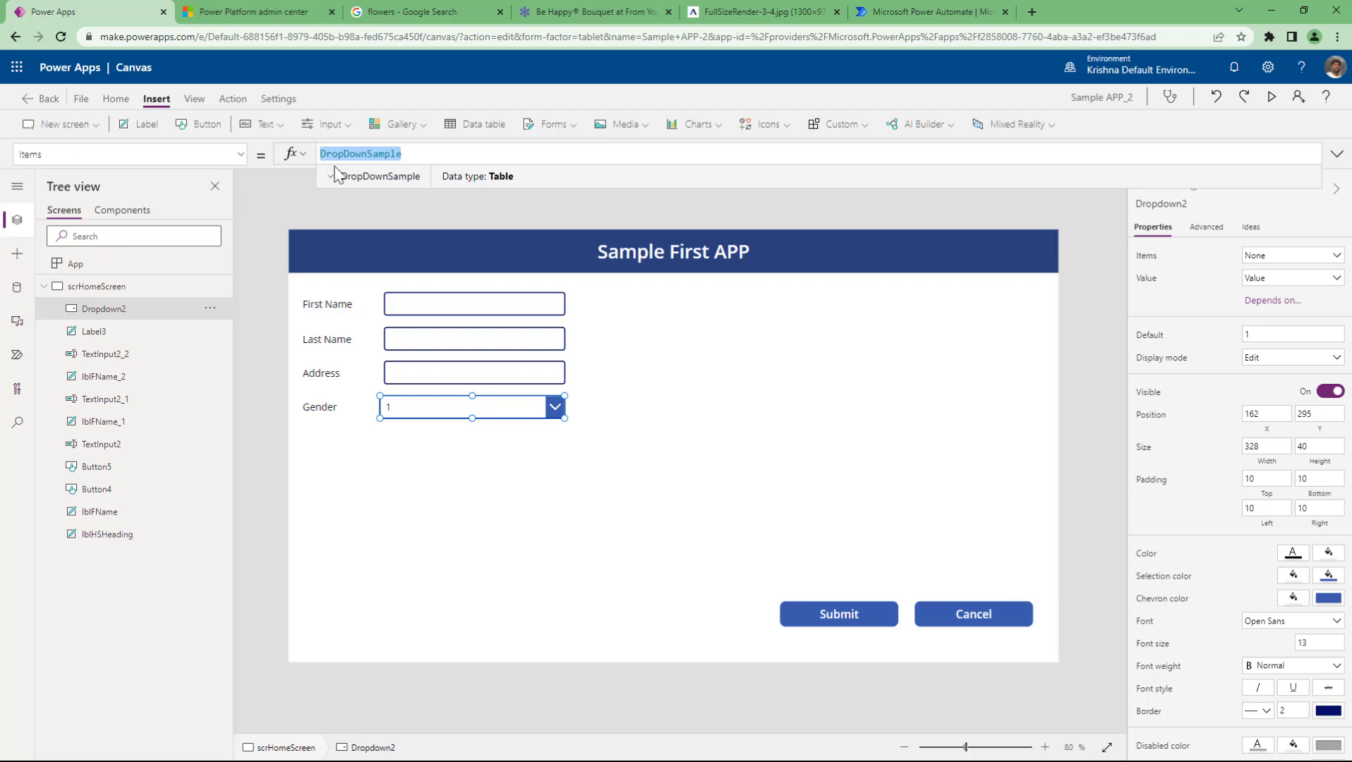
type("[\"male\",\"Female")
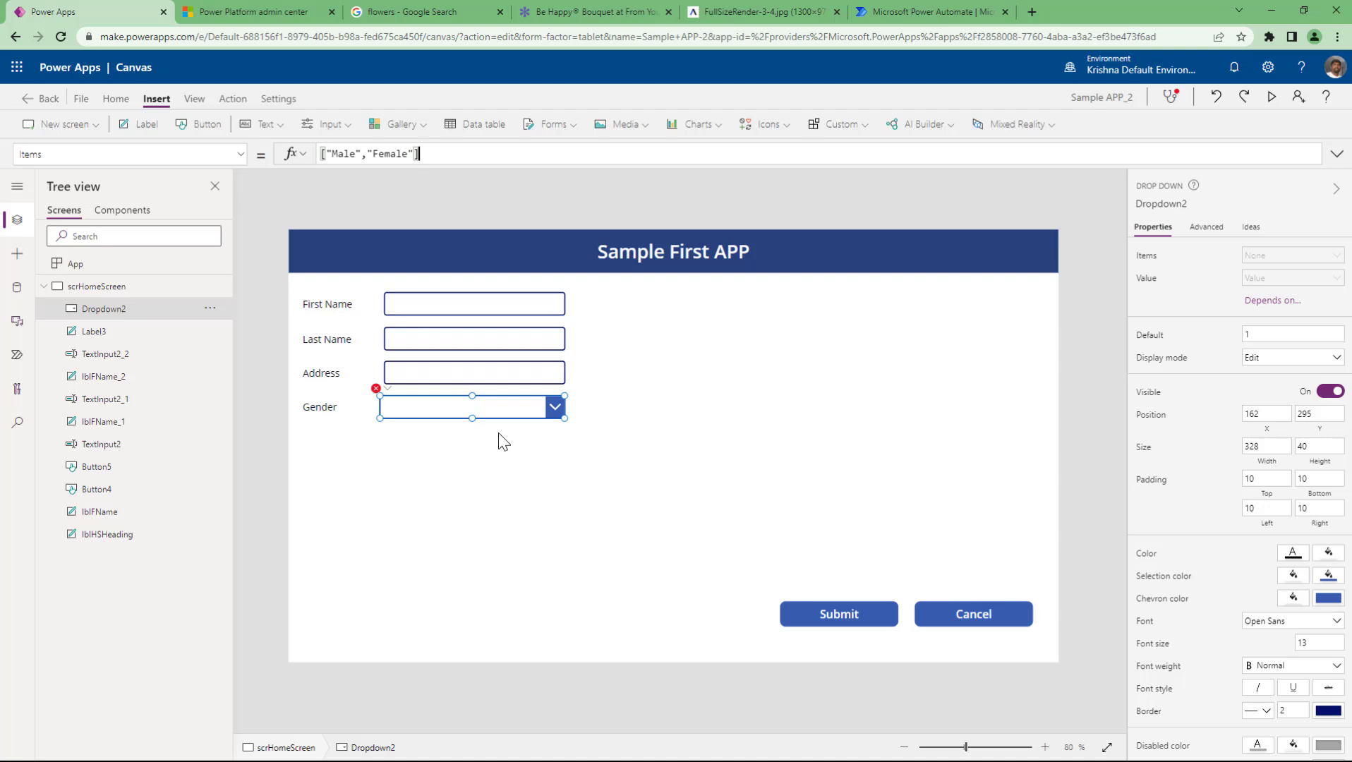
left_click(426, 429)
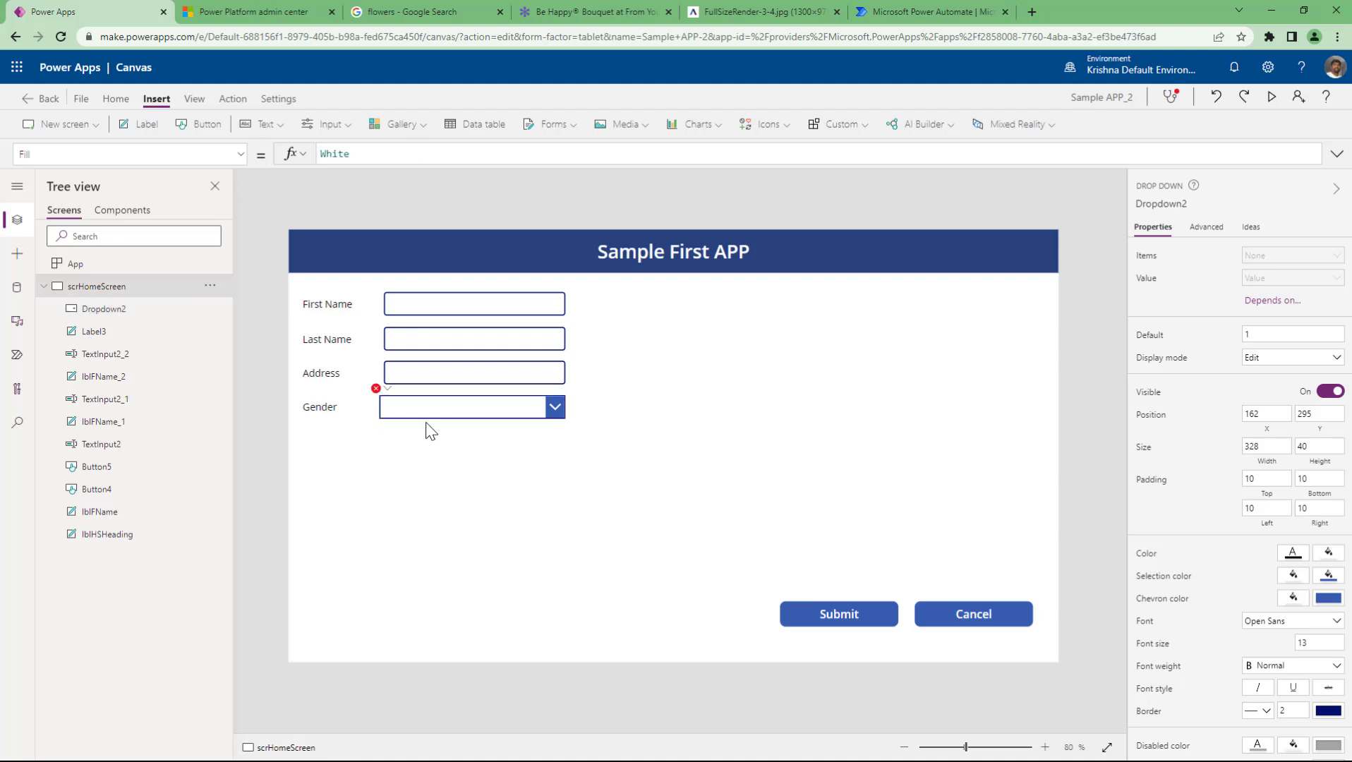
left_click(377, 389)
left_click(393, 408)
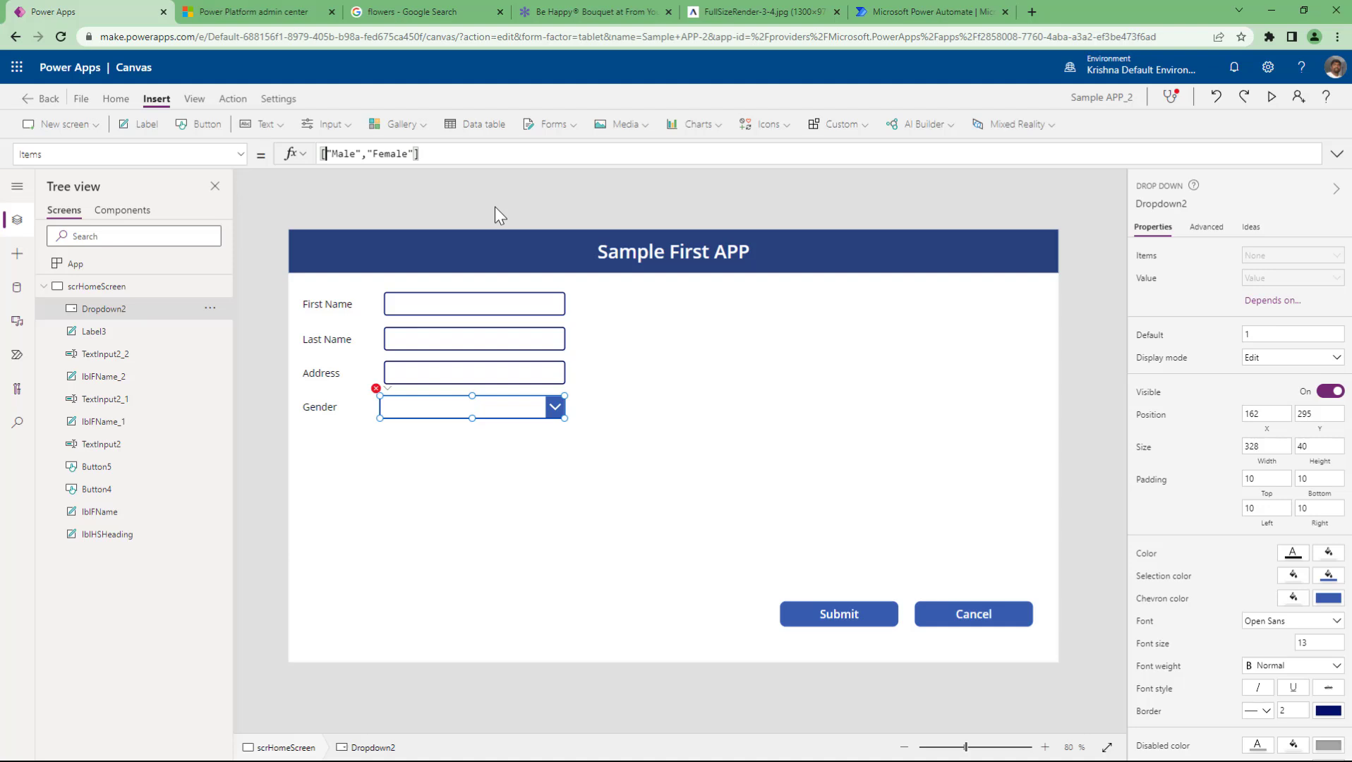
mouse_move(381, 398)
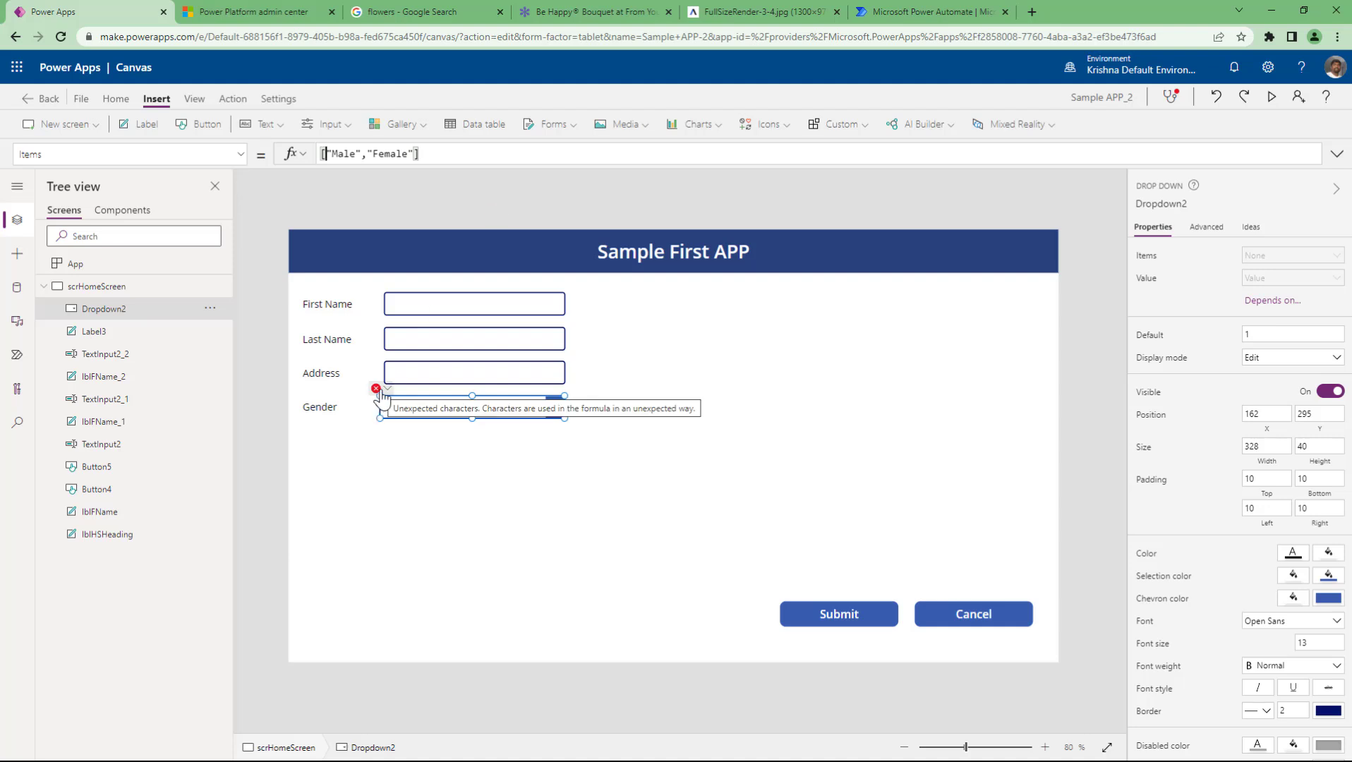
Step: Try to fix the quotation marks in the drop-down's Items formula, clear it and re-enter the gender list
left_click(333, 156)
key("BackSpace")
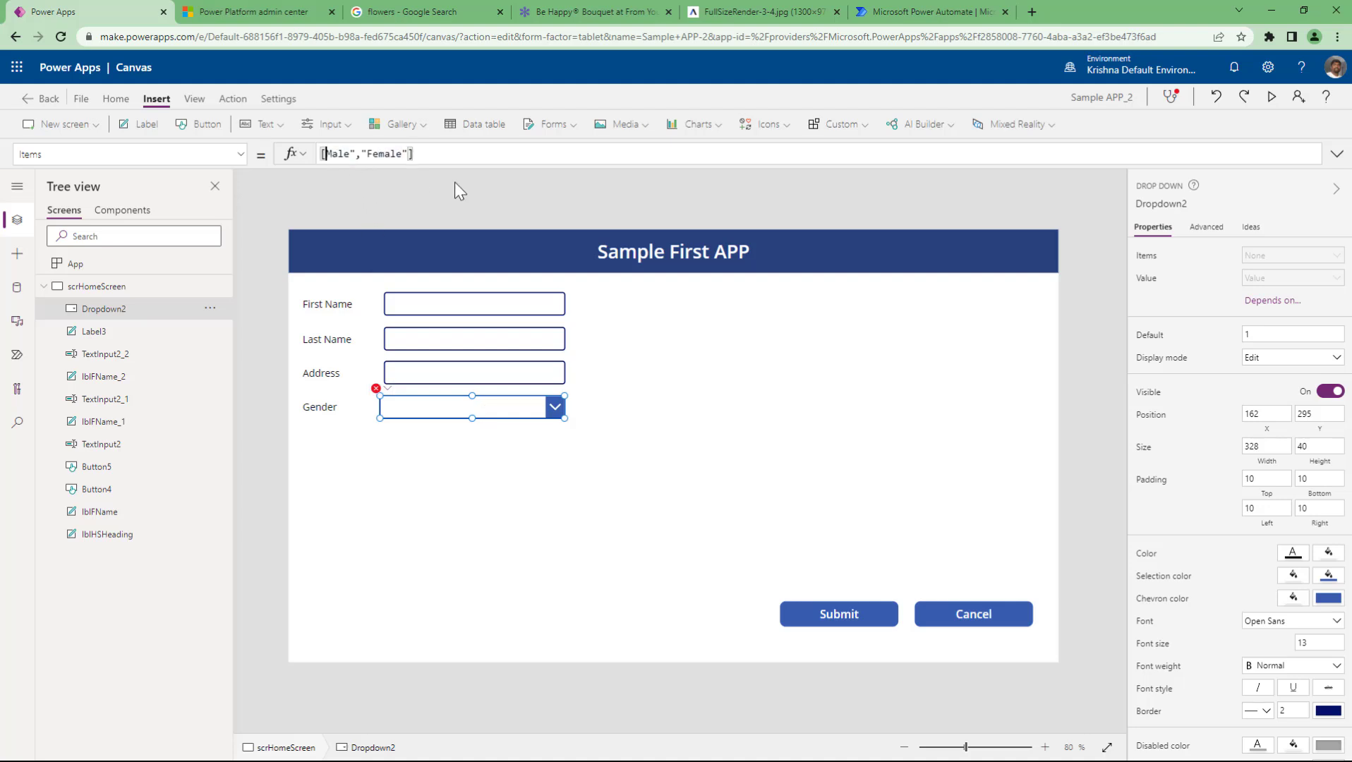
key("Right")
key("Right")
key("Right")
key("Right")
key("Delete")
key("Right")
key("Delete")
key("Right")
key("Right")
key("Right")
key("Right")
key("Right")
key("Right")
key("Right")
key("ctrl+a")
key("BackSpace")
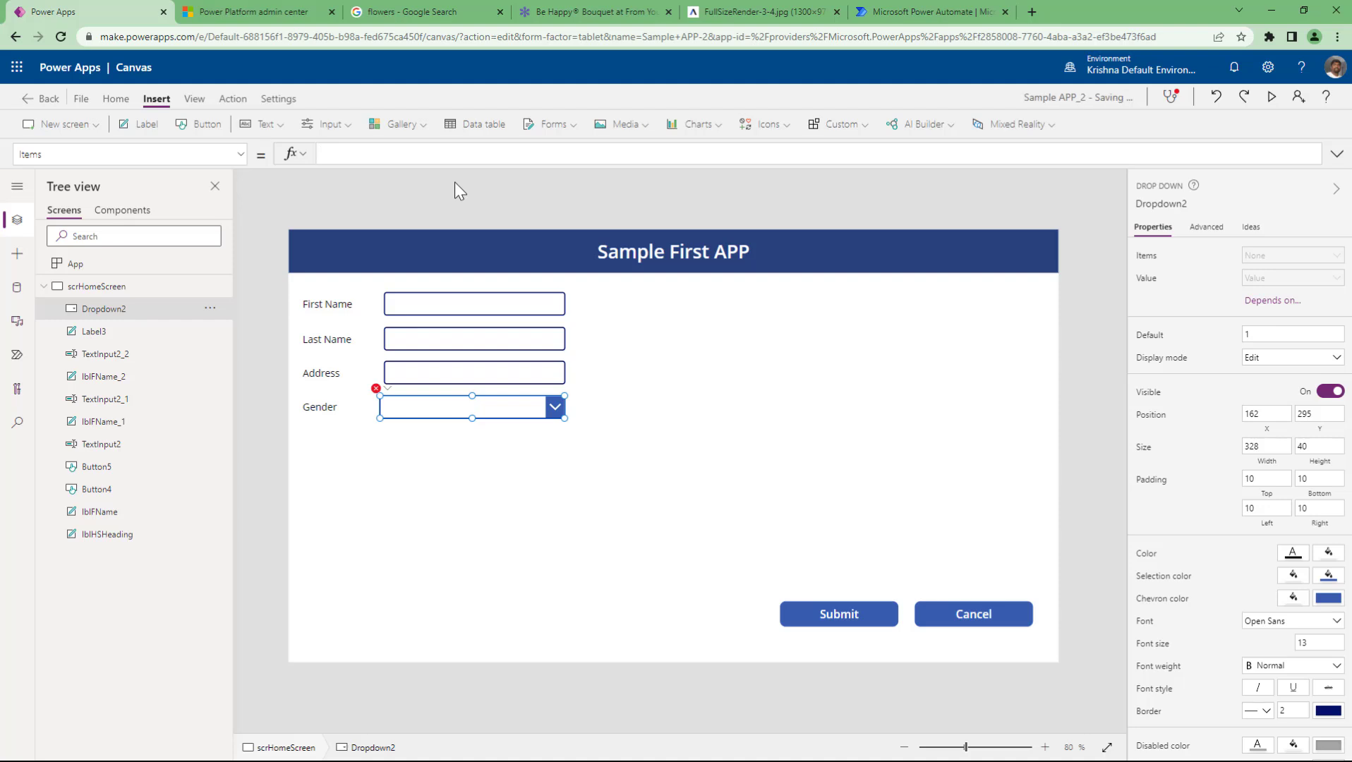
type("[\"M\",\"F\"]")
Step: Undo the formula edits and the insertion of the Gender drop-down
key("ctrl+a")
key("ctrl+z")
key("ctrl+z")
key("ctrl+z")
key("ctrl+z")
key("ctrl+z")
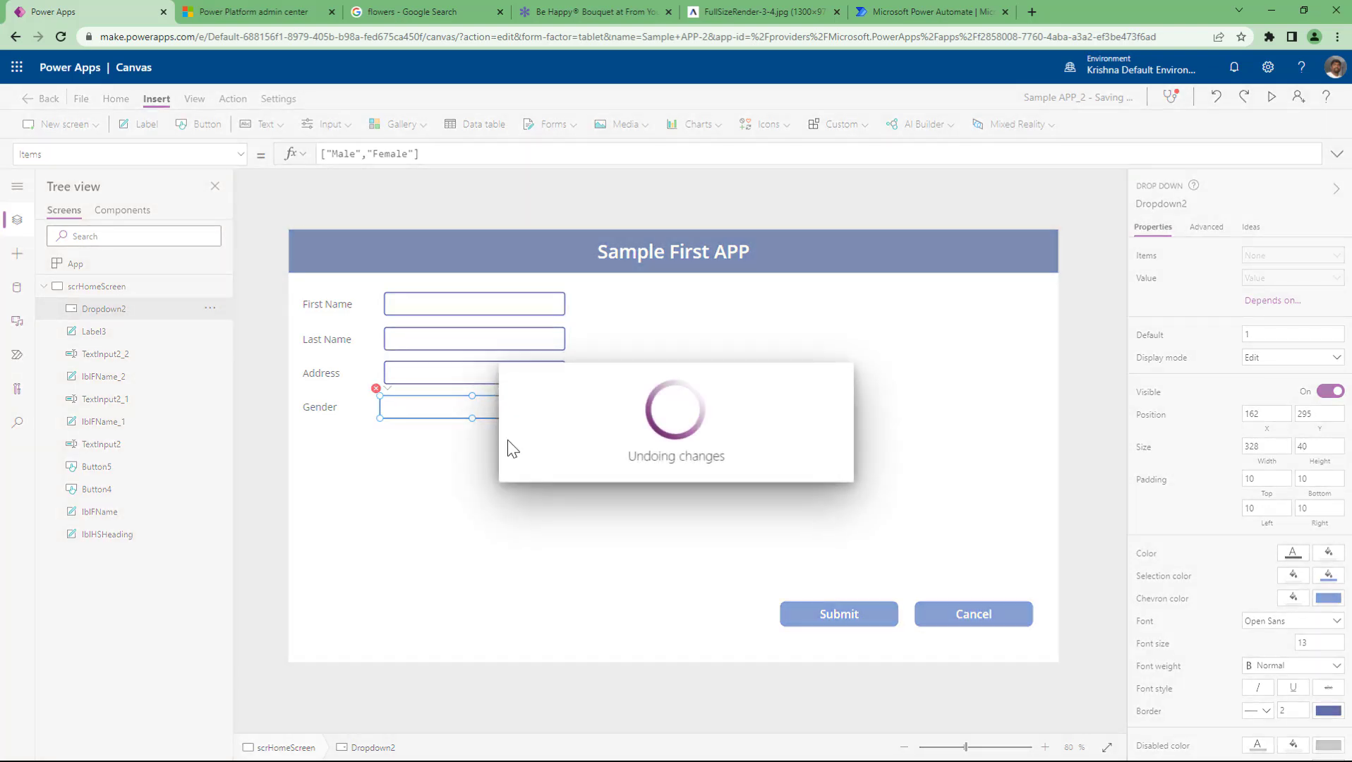
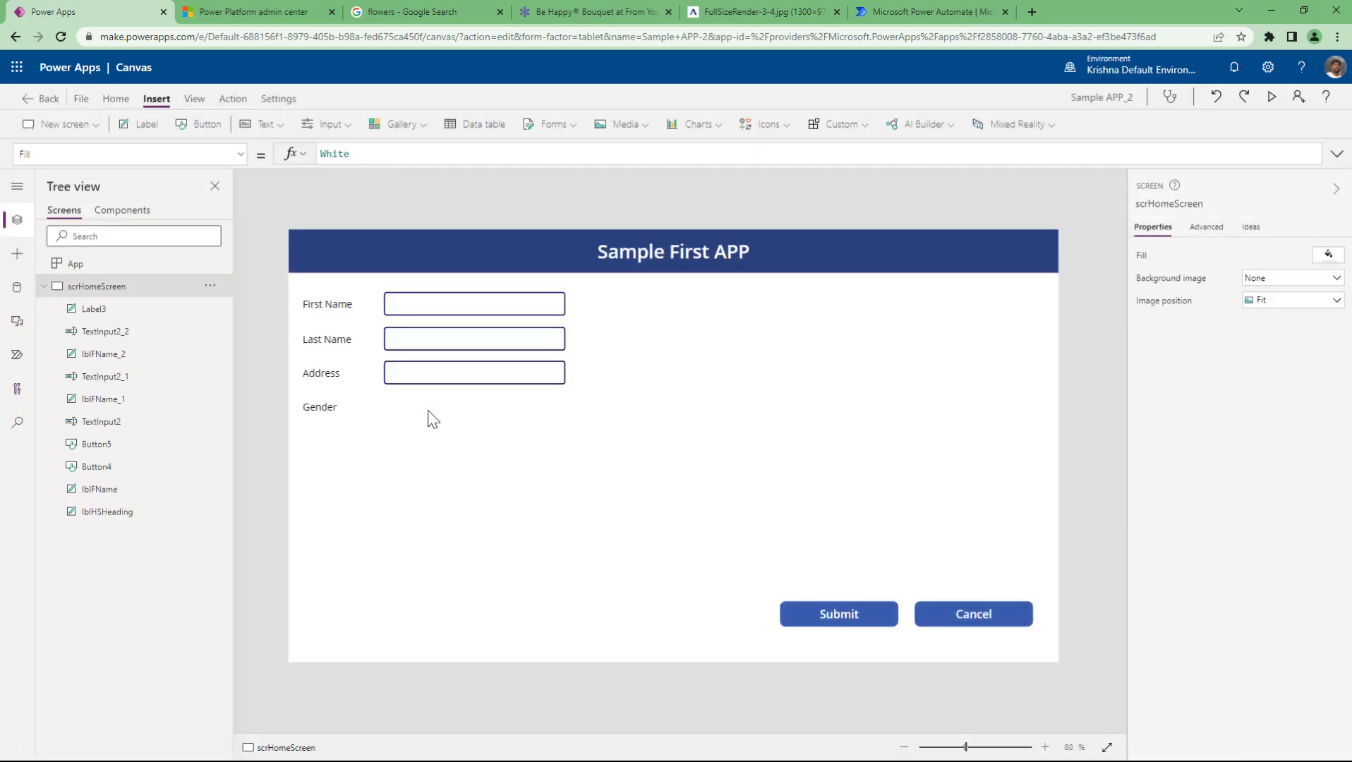
Step: Insert a new drop-down beside the Gender label, at about X 170, Y 295
left_click(330, 127)
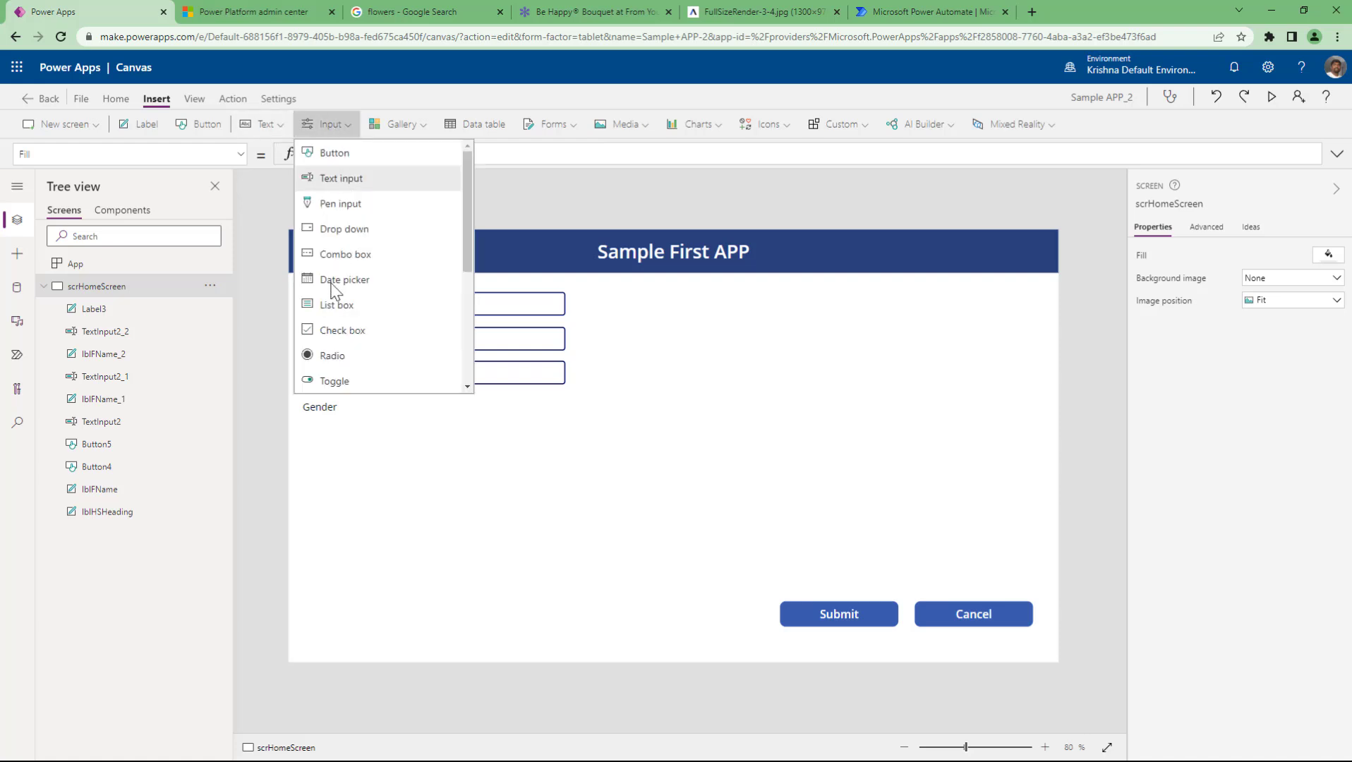
left_click(339, 230)
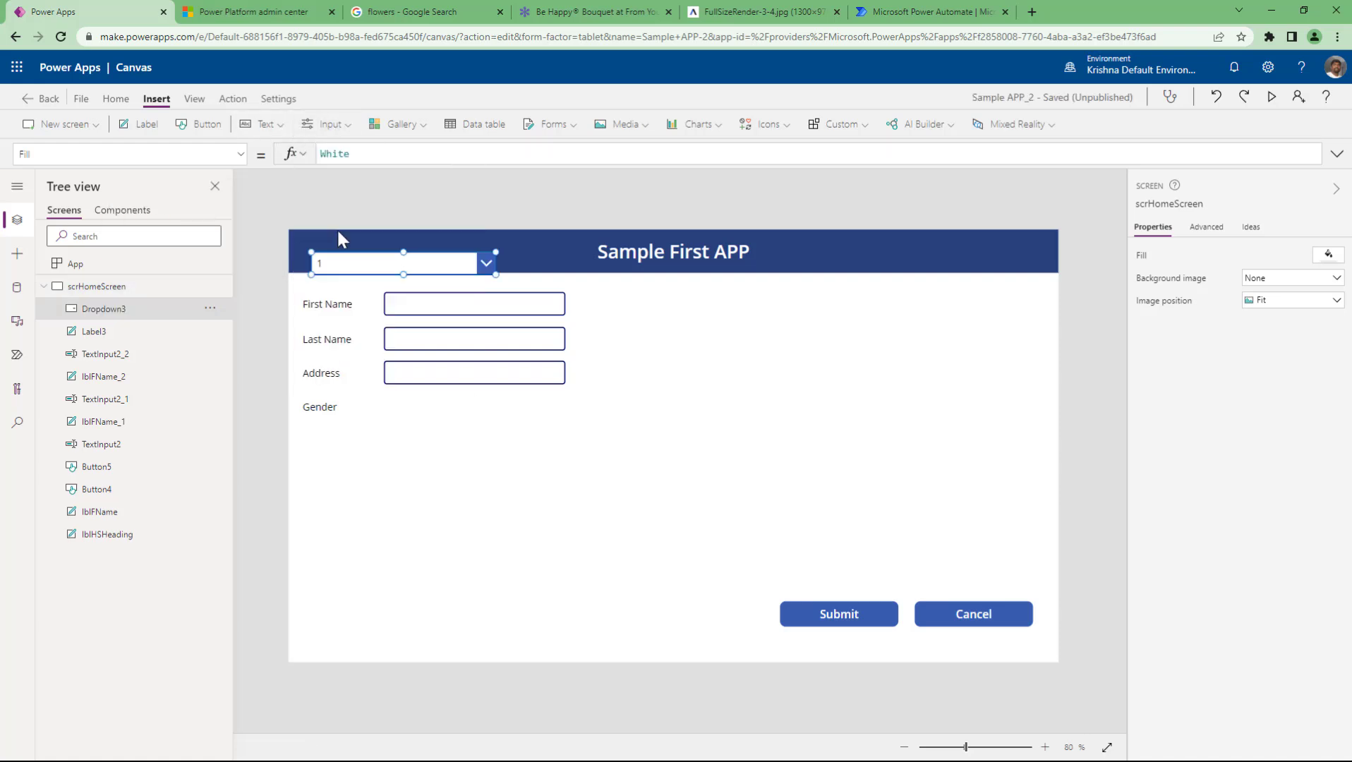
left_click_drag(387, 334, 435, 410)
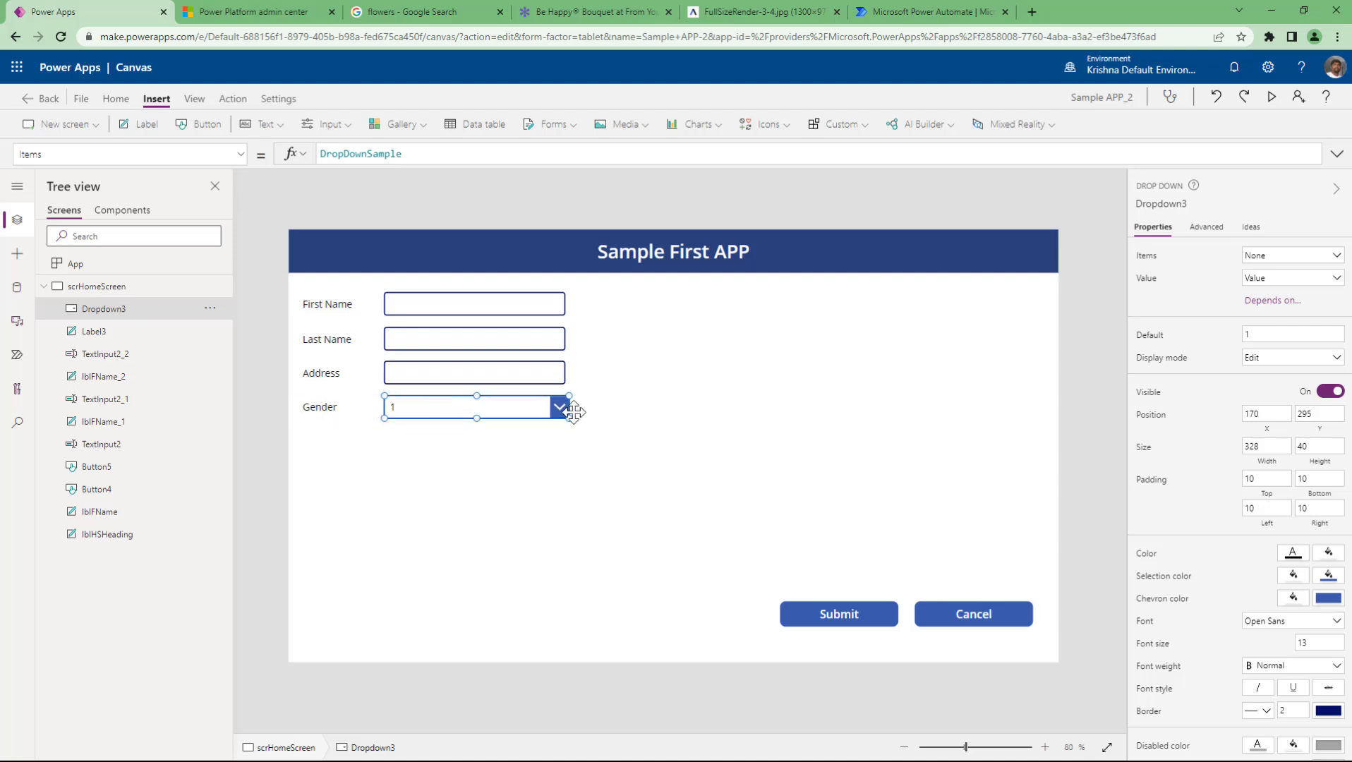
Step: Set the Gender drop-down's Items formula to ["Male","Female"]
double_click(374, 154)
type("[")
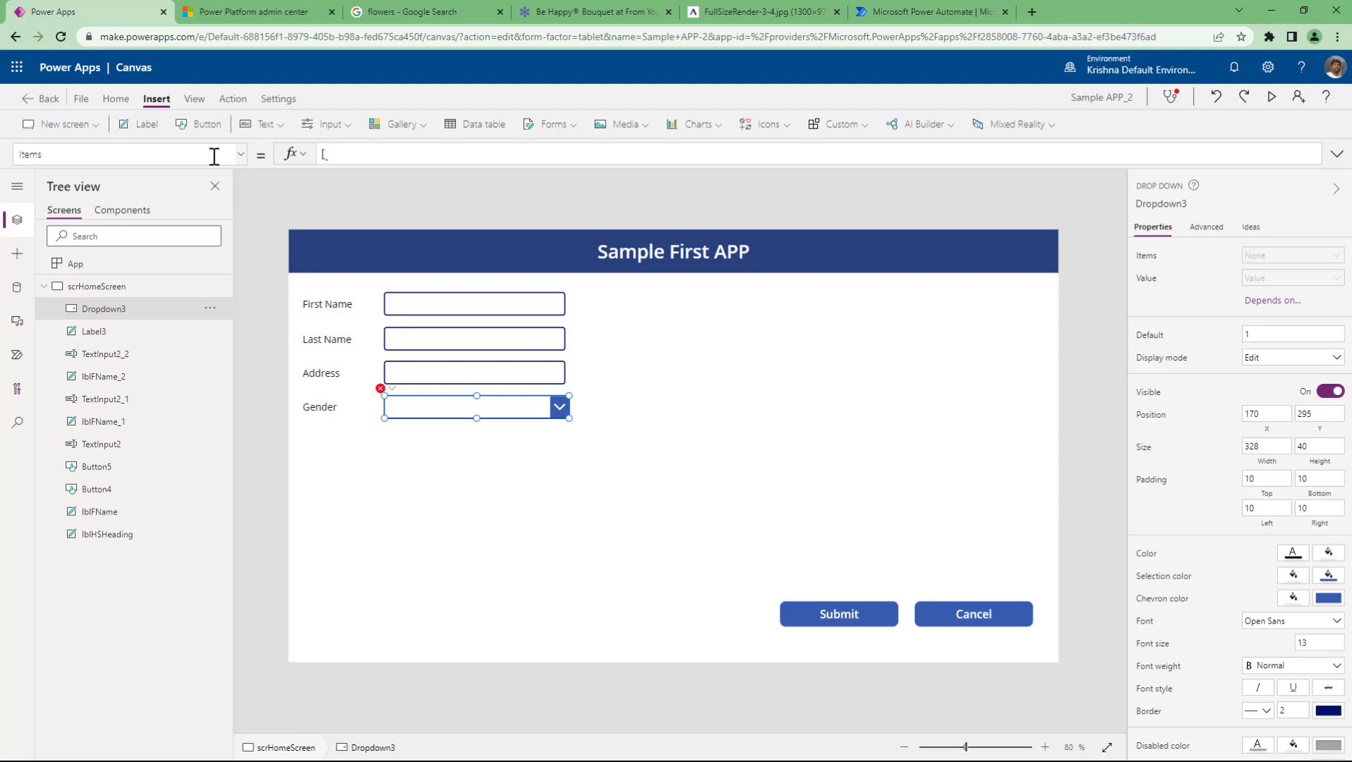
type("\"Male\",")
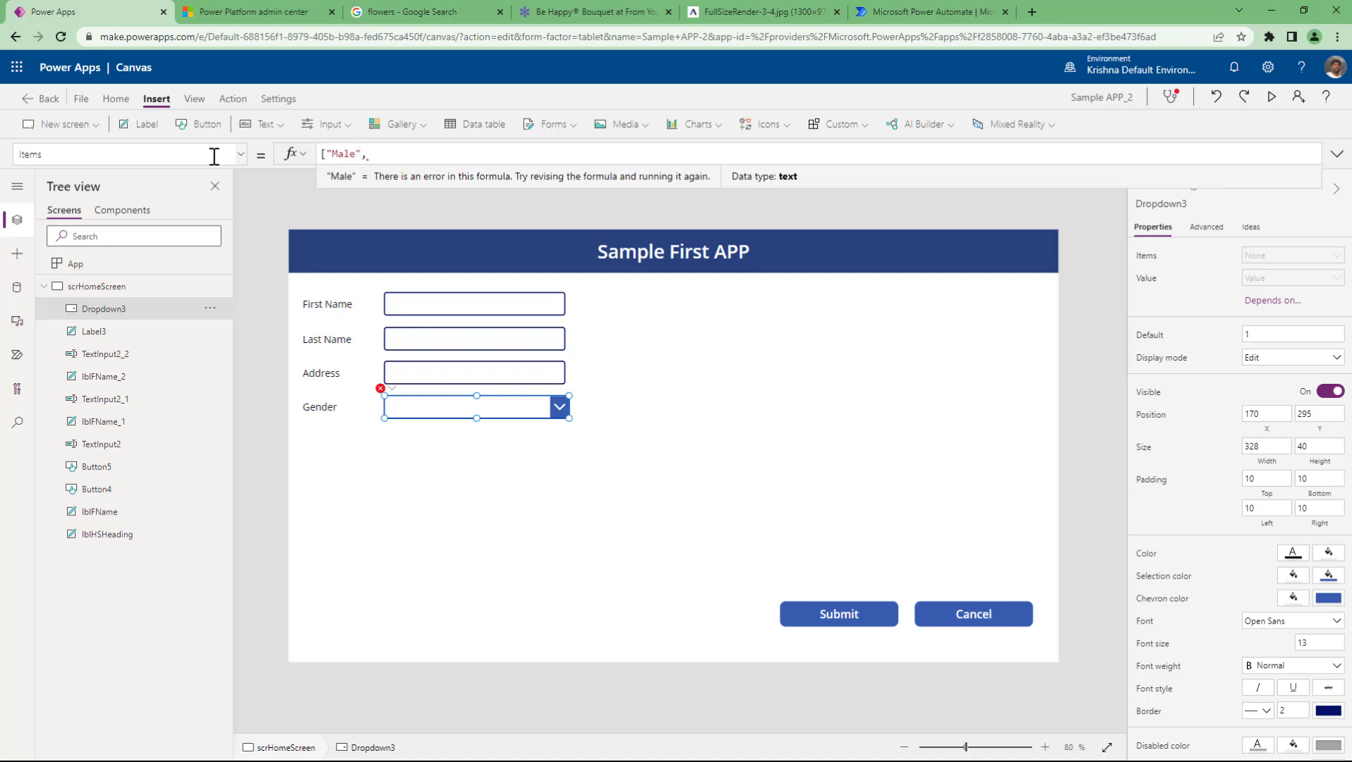
type("[\"Fem")
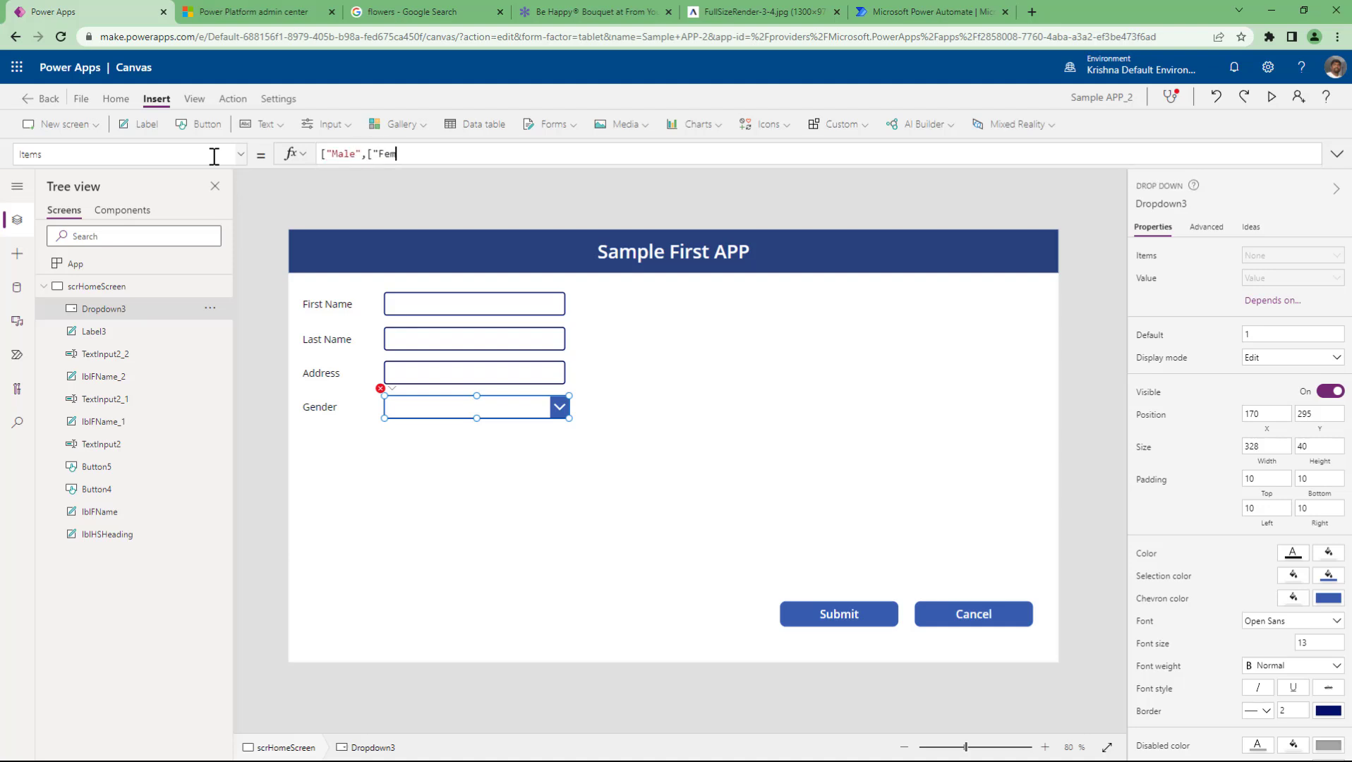
type("ale")
key("Left")
key("Left")
key("Left")
key("Left")
key("Left")
key("Left")
key("Left")
key("BackSpace")
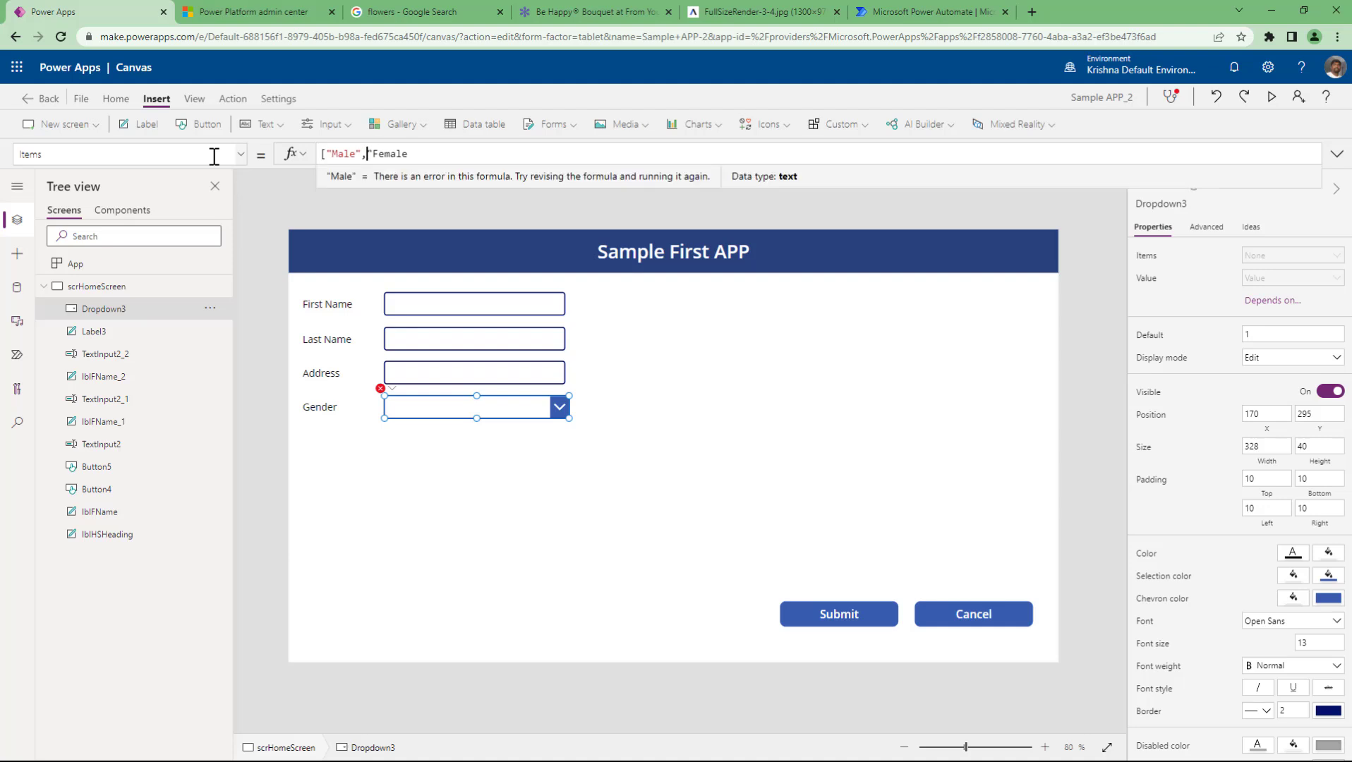
key("End")
type("\"")
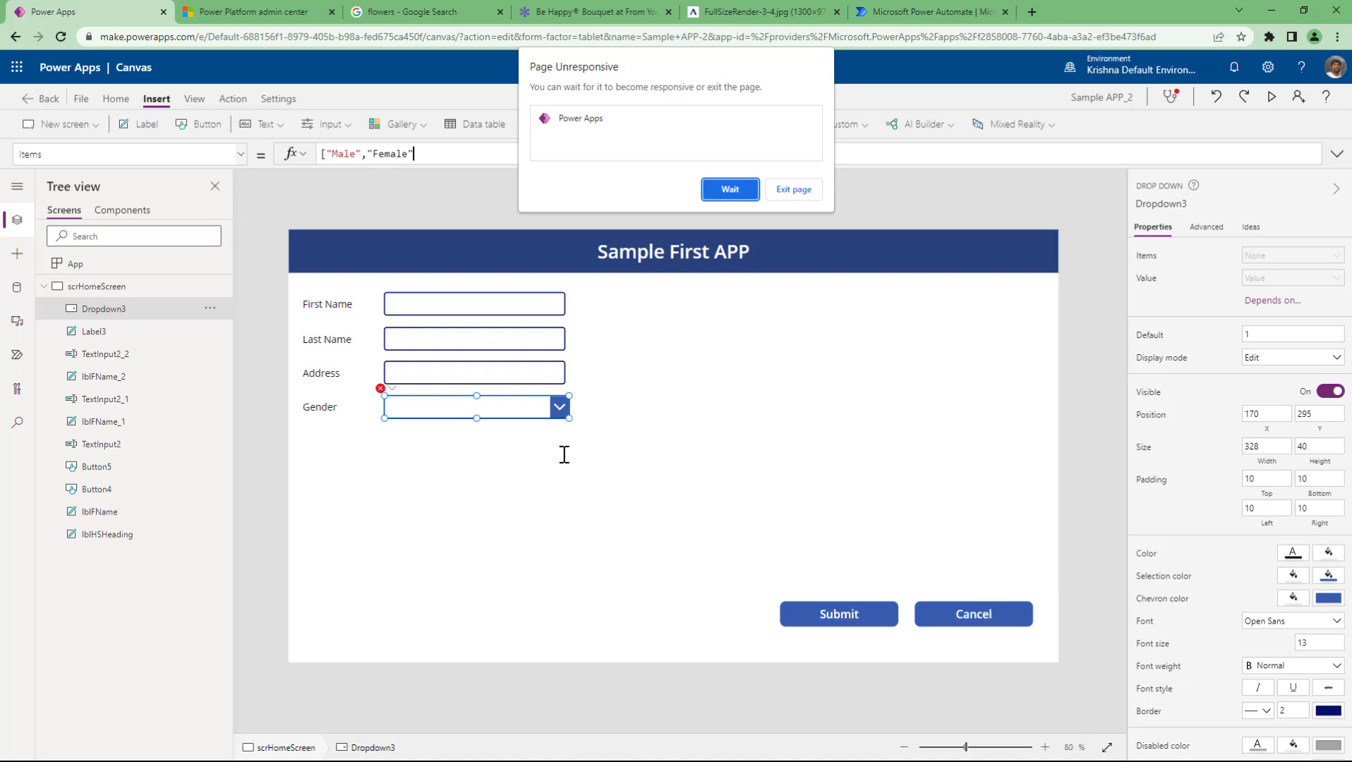
left_click(707, 189)
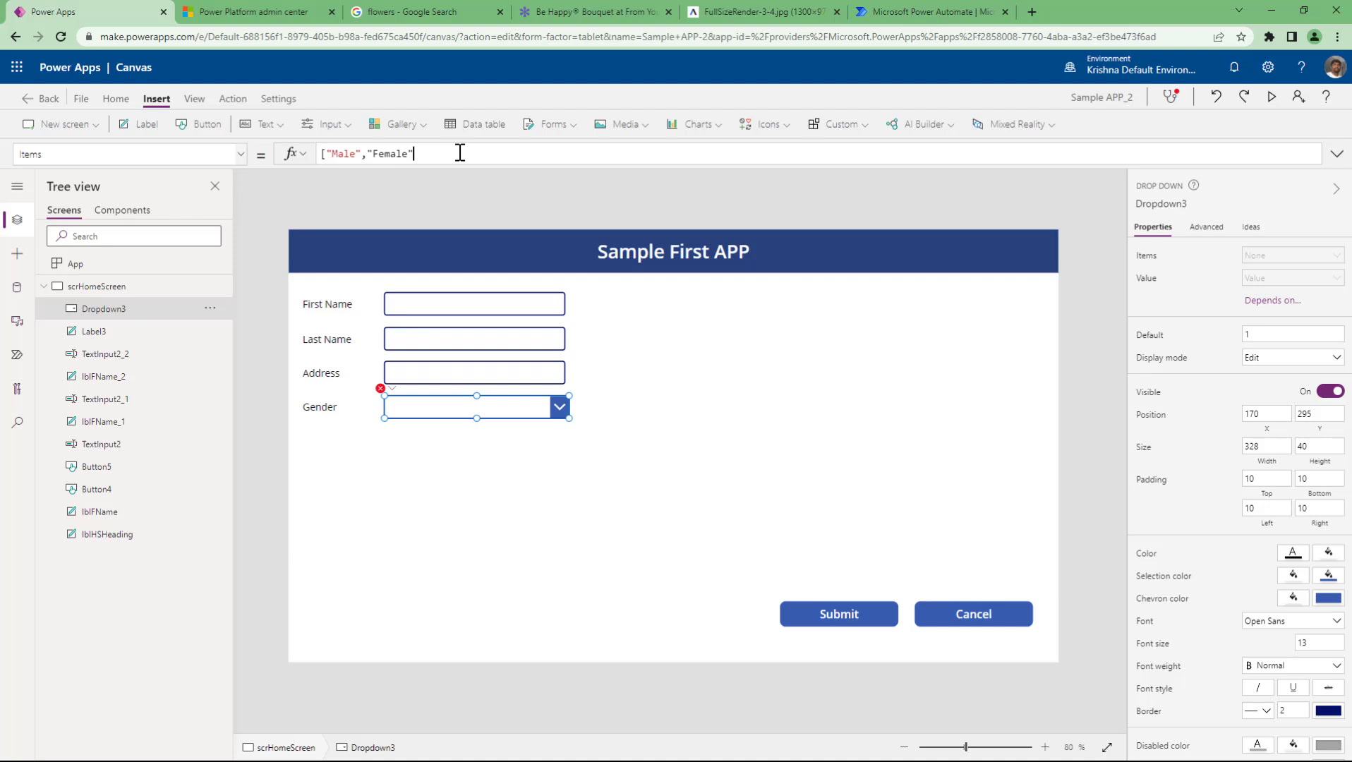
type("]")
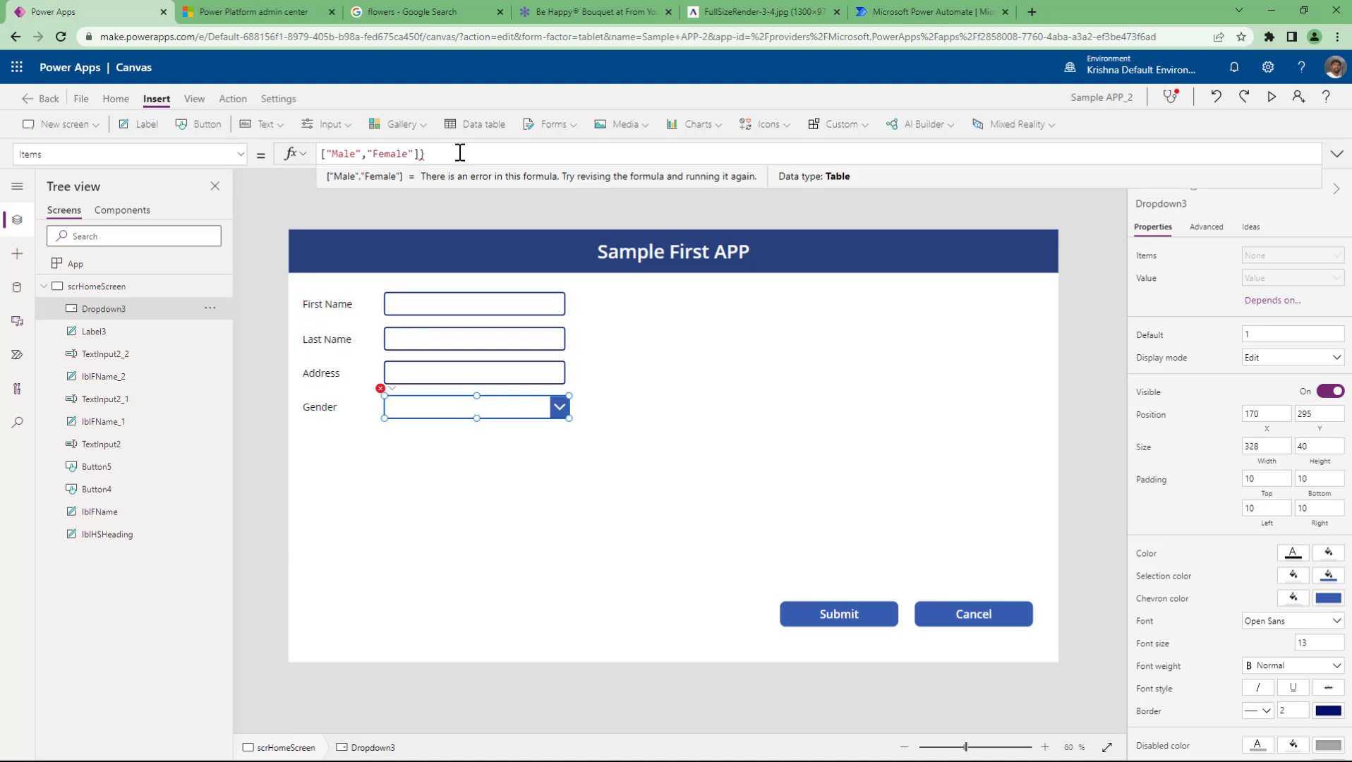
key("BackSpace")
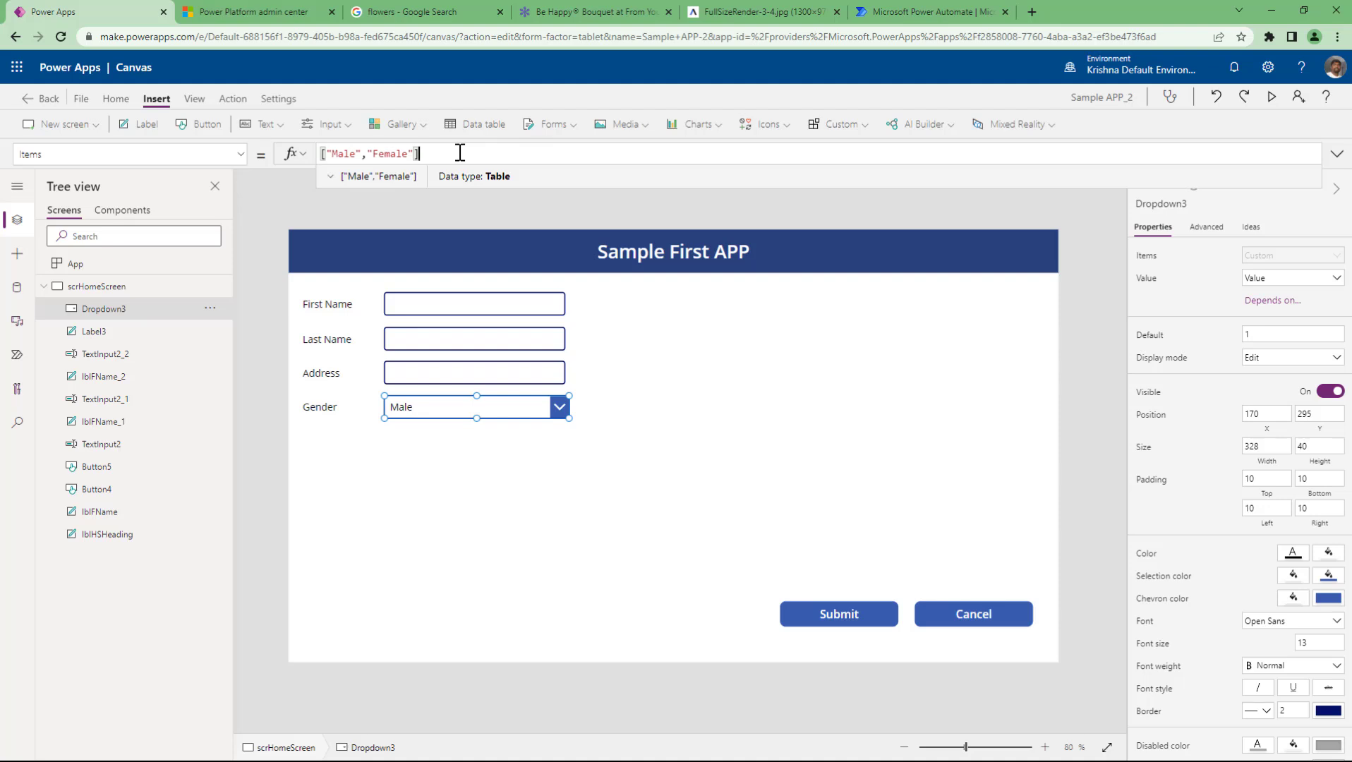
left_click(513, 406)
left_click(523, 406)
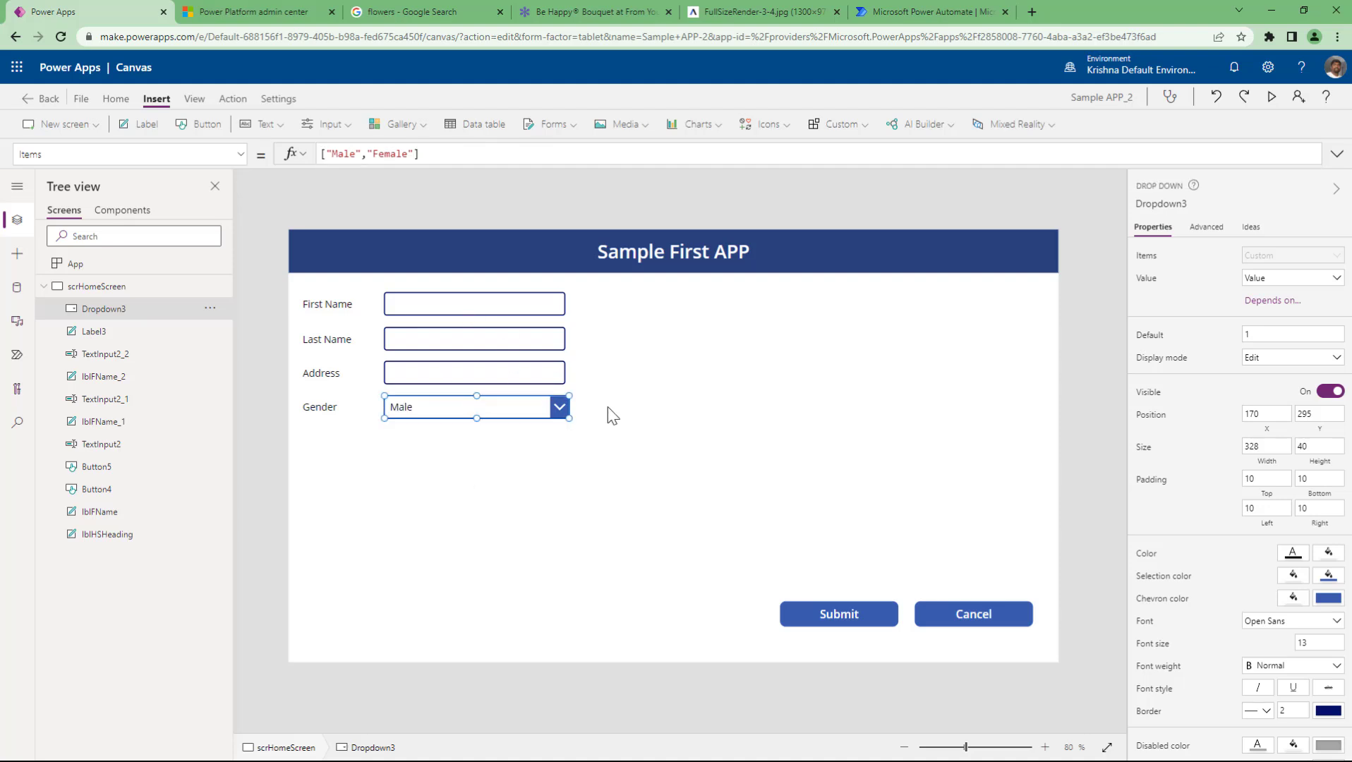
left_click(651, 431)
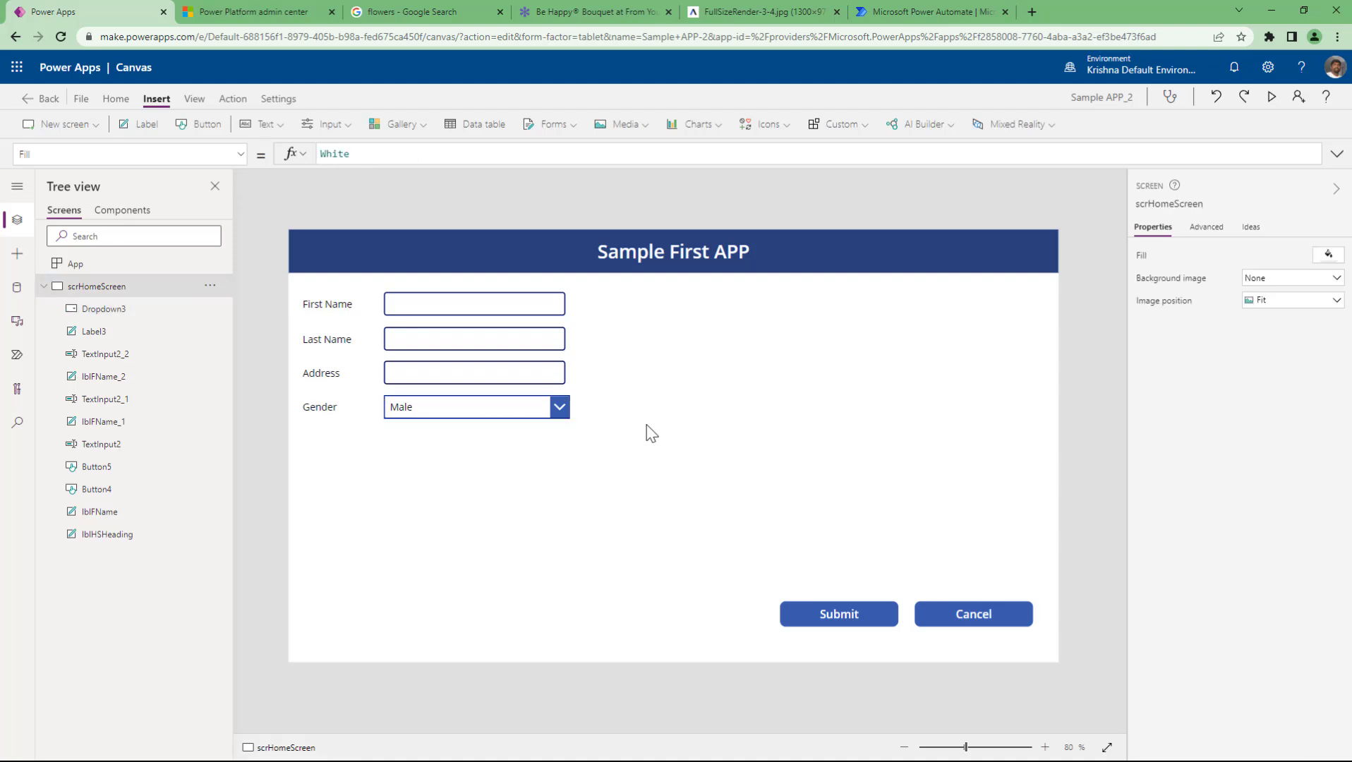
Step: Move the First Name, Last Name, Address and Gender labels with their input controls together as one group, closer to the screen's centre
left_click(310, 305)
left_click(423, 305, "shift")
left_click(328, 339, "shift")
left_click(416, 342, "shift")
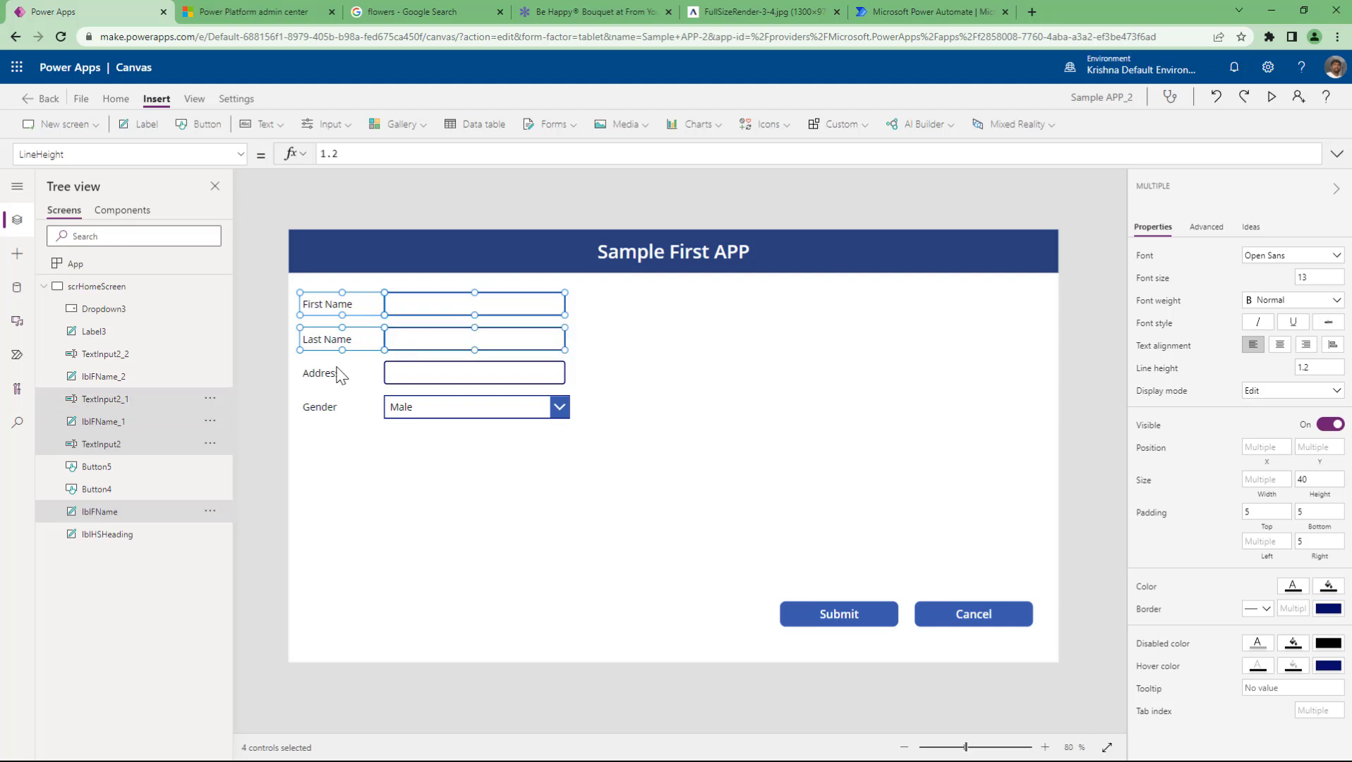
left_click(337, 374, "shift")
left_click(395, 374, "shift")
left_click(320, 408, "shift")
left_click(447, 408, "shift")
left_click_drag(570, 422, 528, 440)
left_click(574, 502)
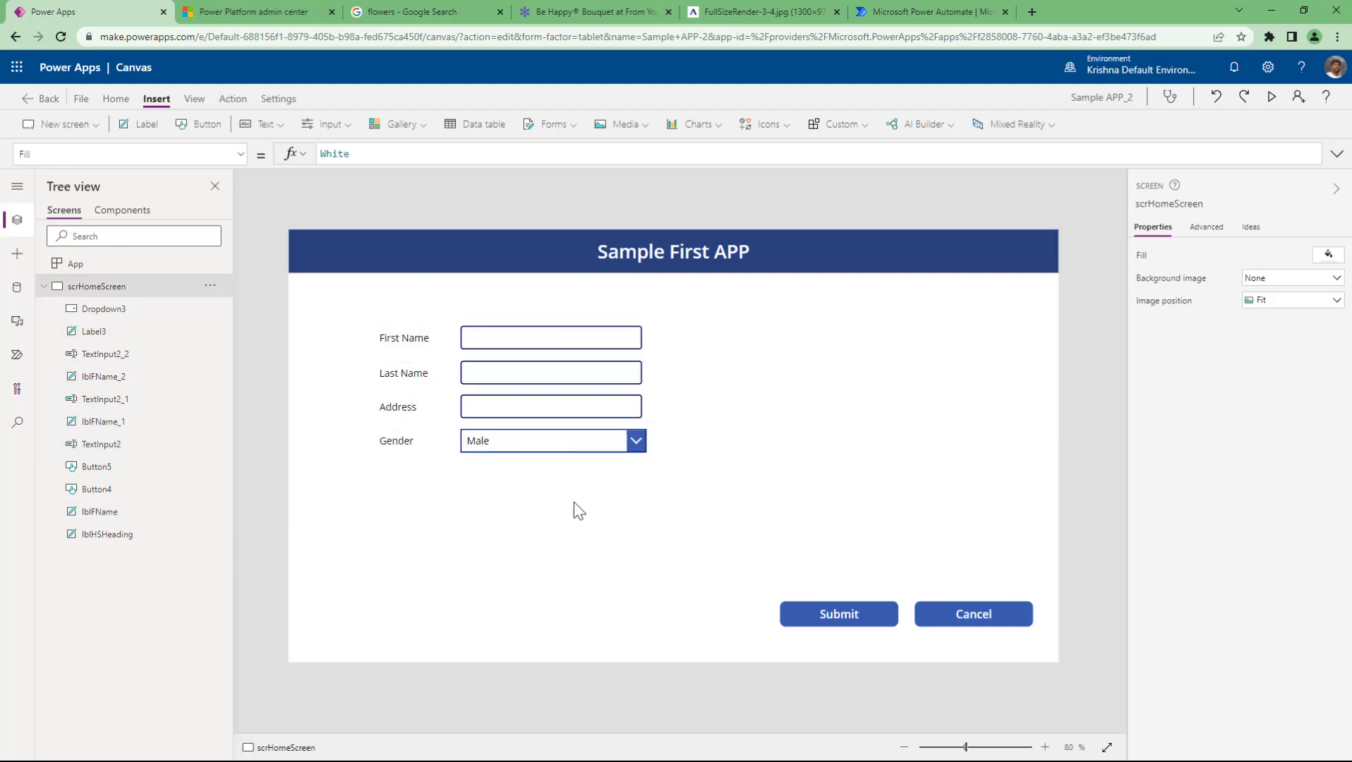
Step: Replace the Submit button's OnSelect value with the start of a notification formula, Notify(
left_click(873, 619)
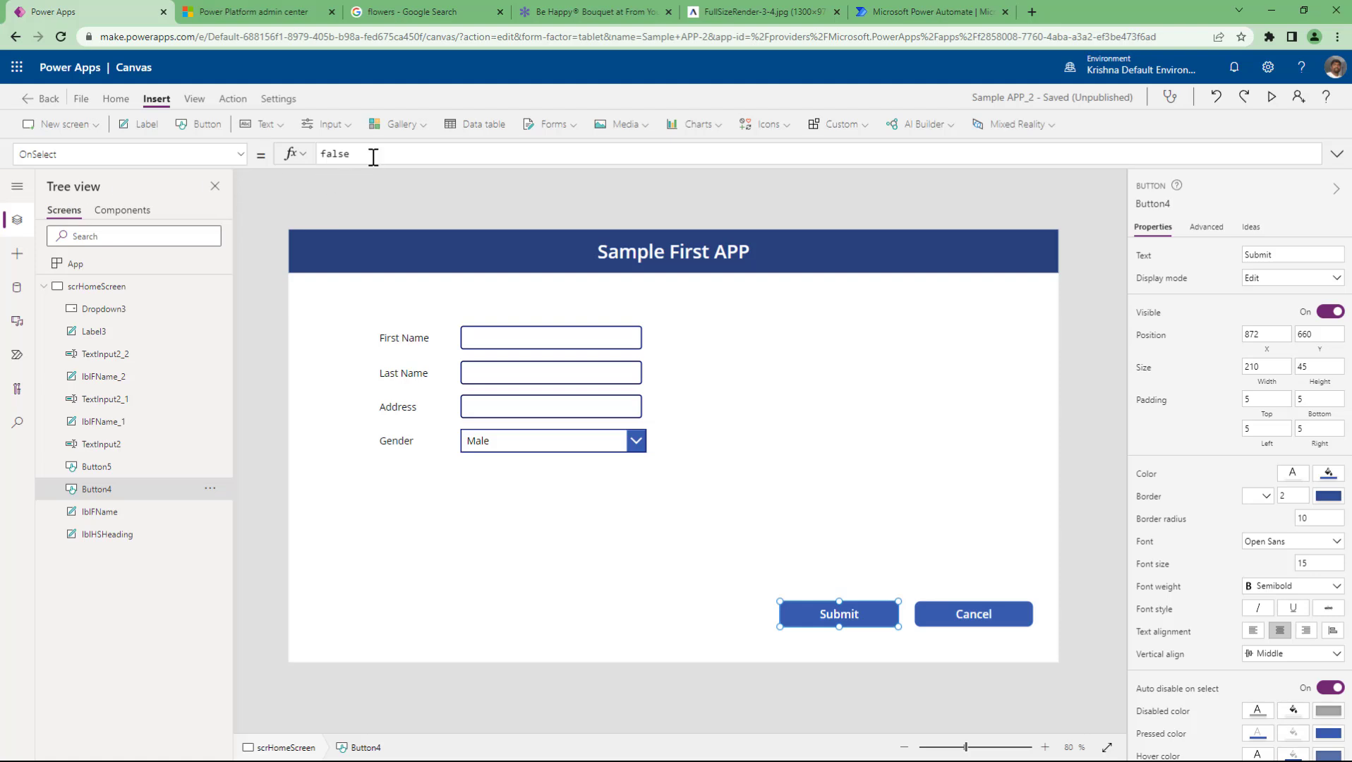
left_click_drag(371, 157, 247, 158)
type("Noti")
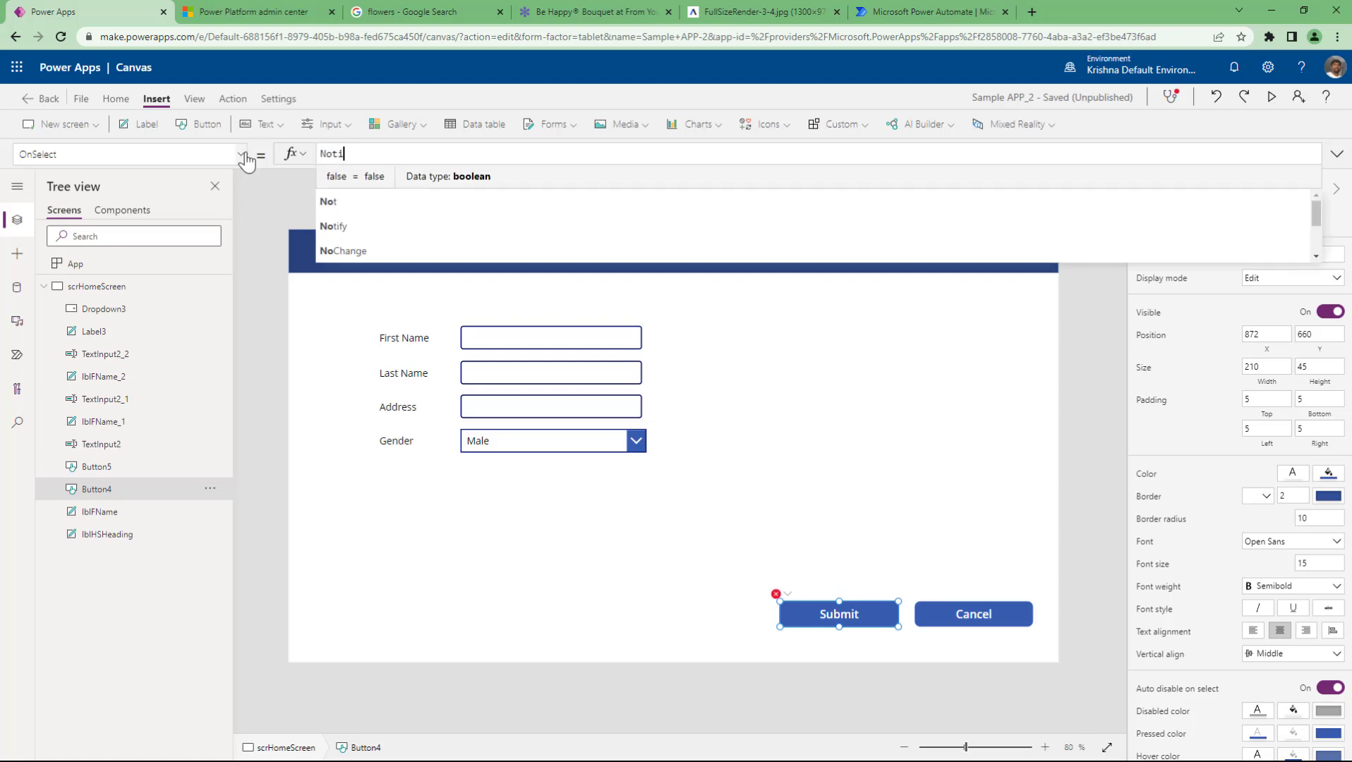
type("fy(")
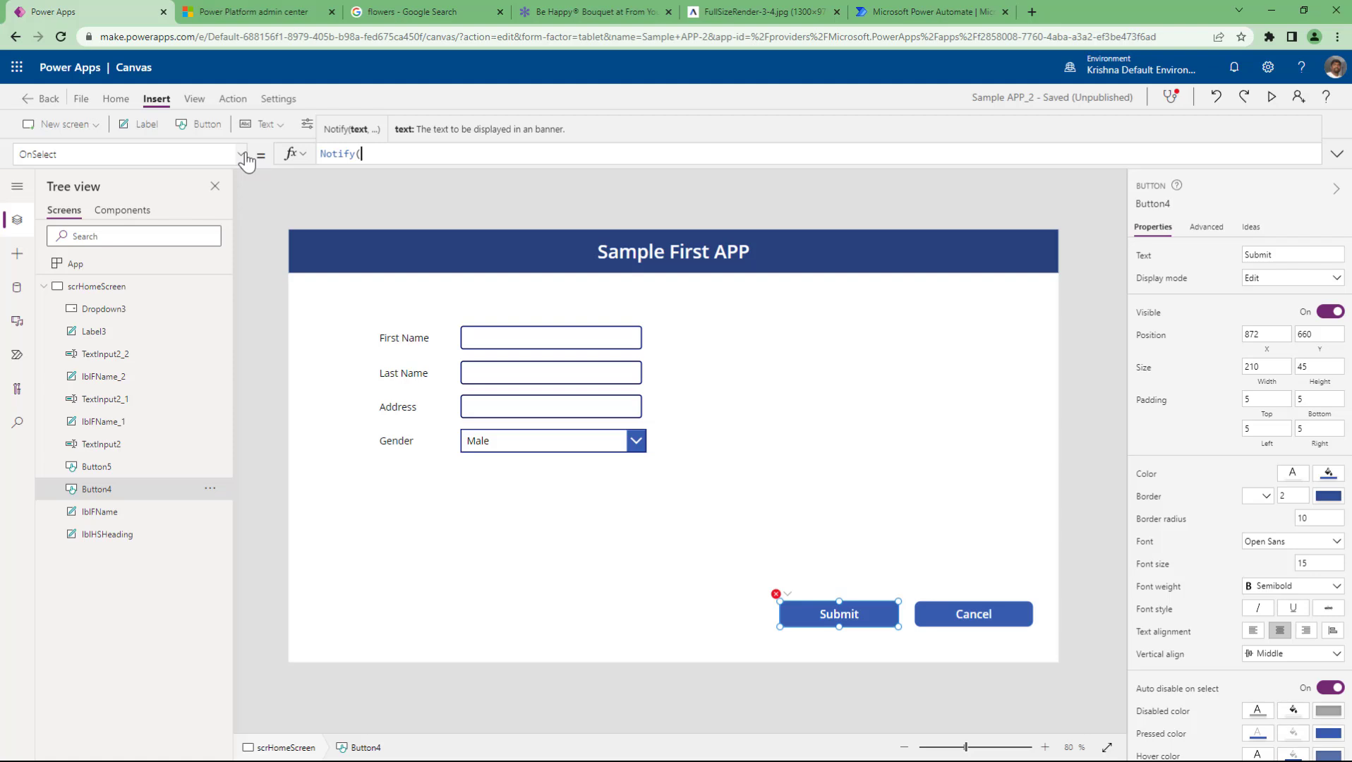
Step: Rename the First Name text input as txtFName
left_click(503, 339)
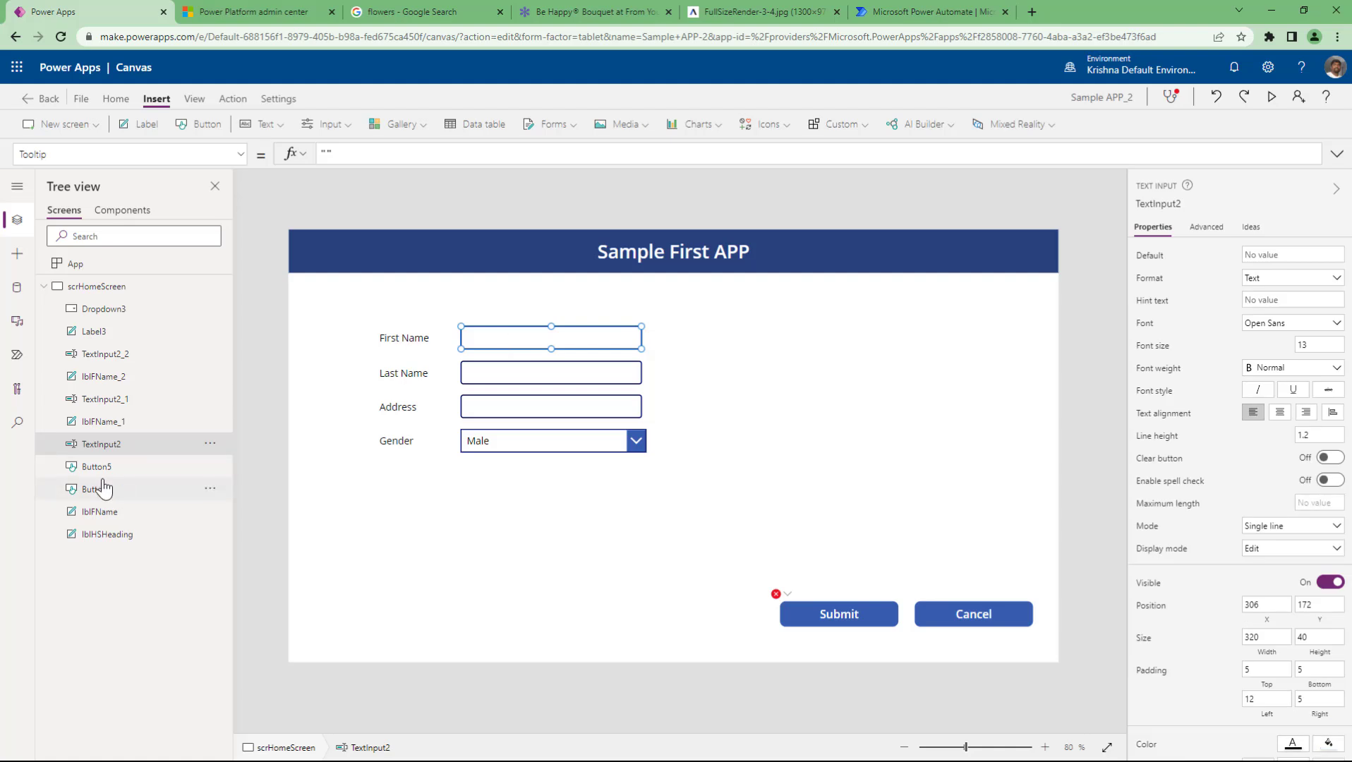
double_click(131, 453)
type("txt")
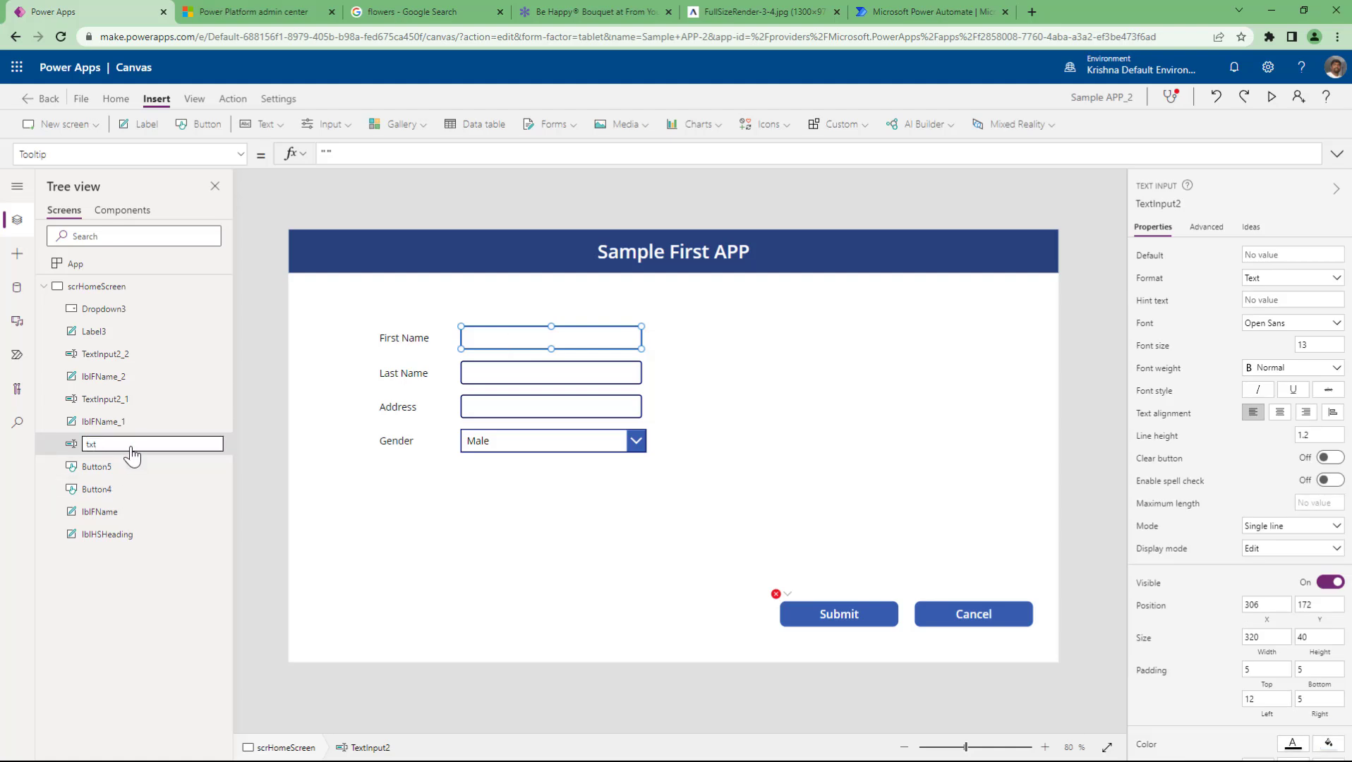
type("FName")
key("Return")
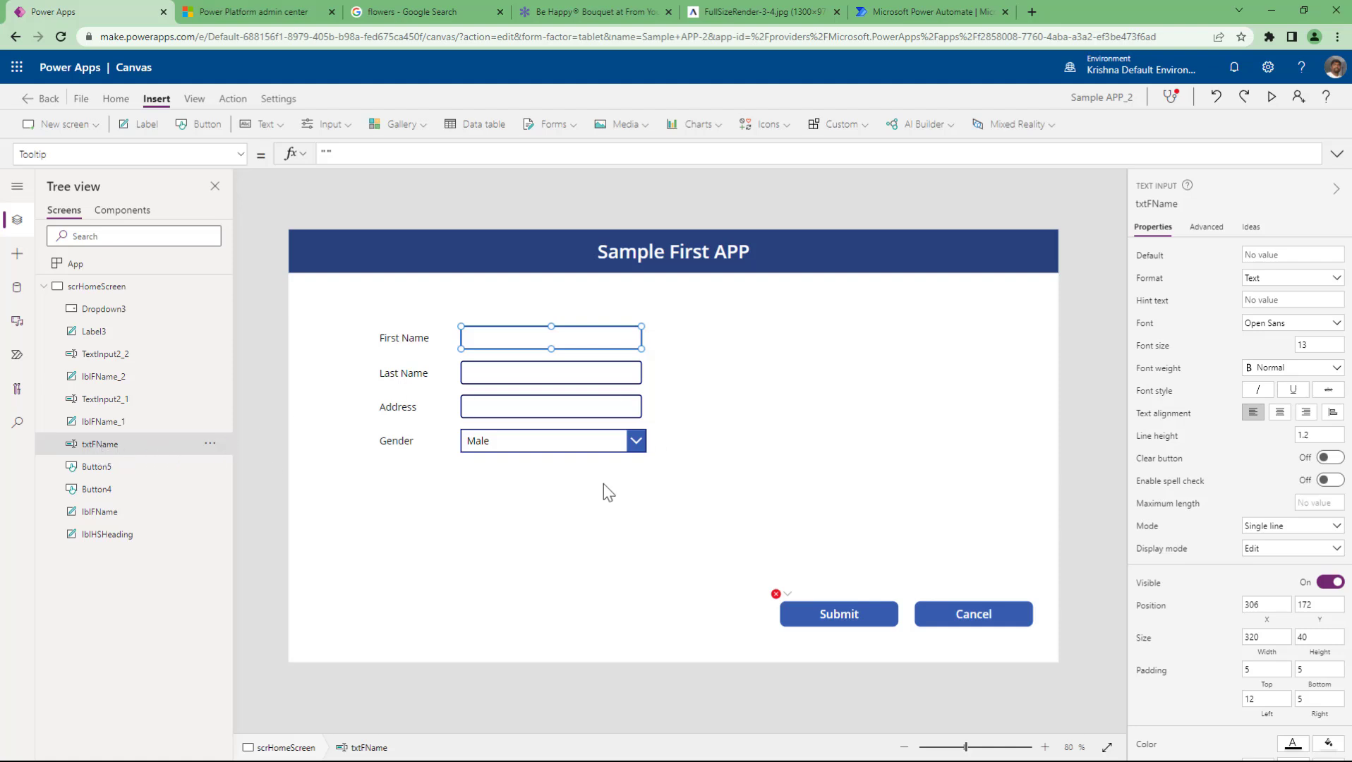
Step: Rename the Last Name text input as txtLName
left_click(505, 382)
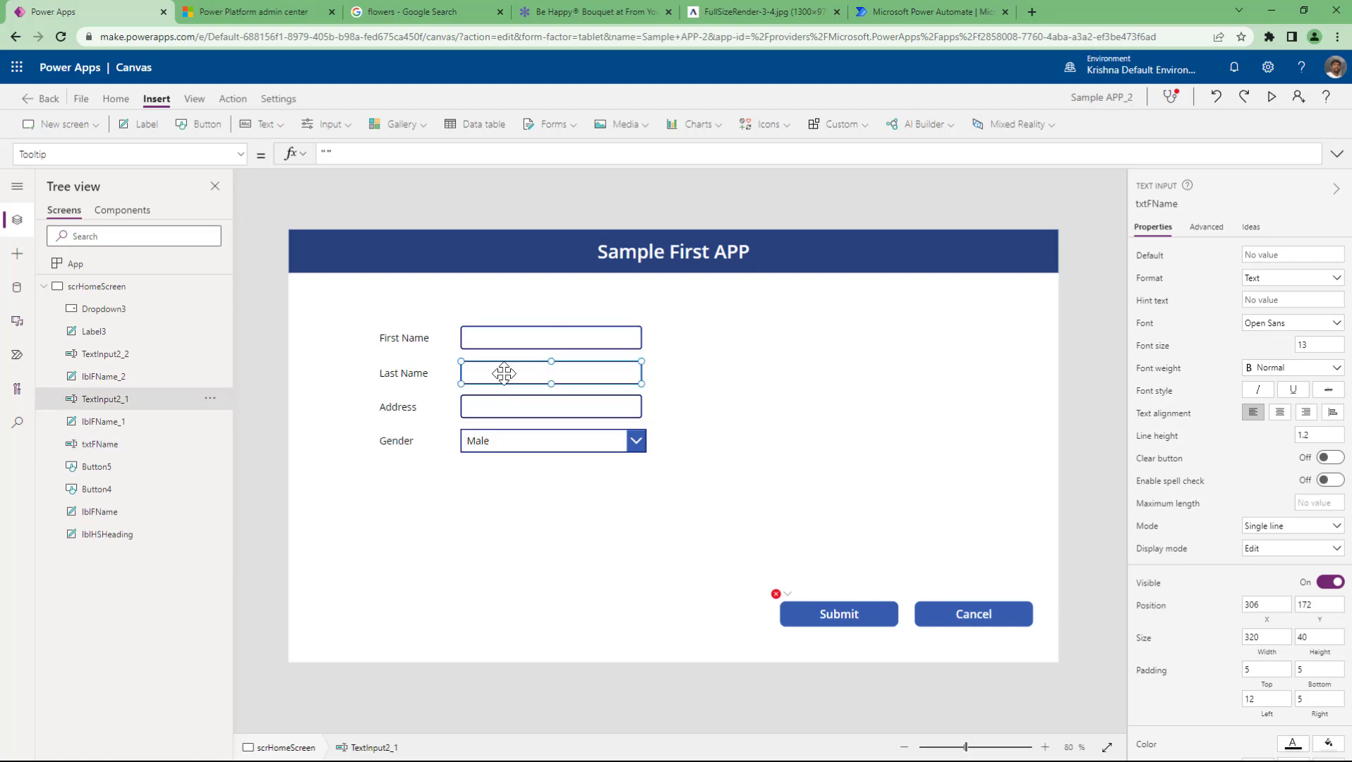
left_click(1192, 209)
type("txt")
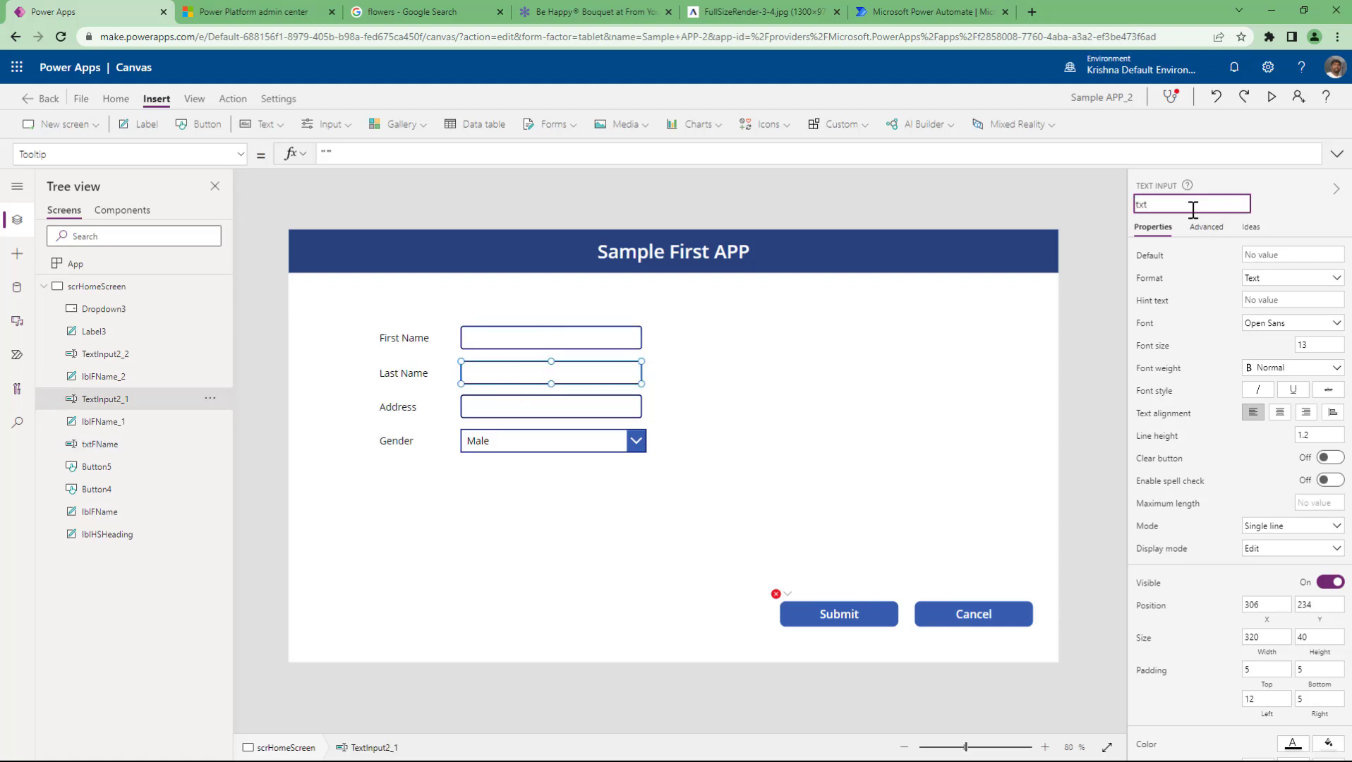
type("LName")
key("Return")
Step: Rename the Address text input as txtAddress and set its mode to Multiline
left_click(548, 409)
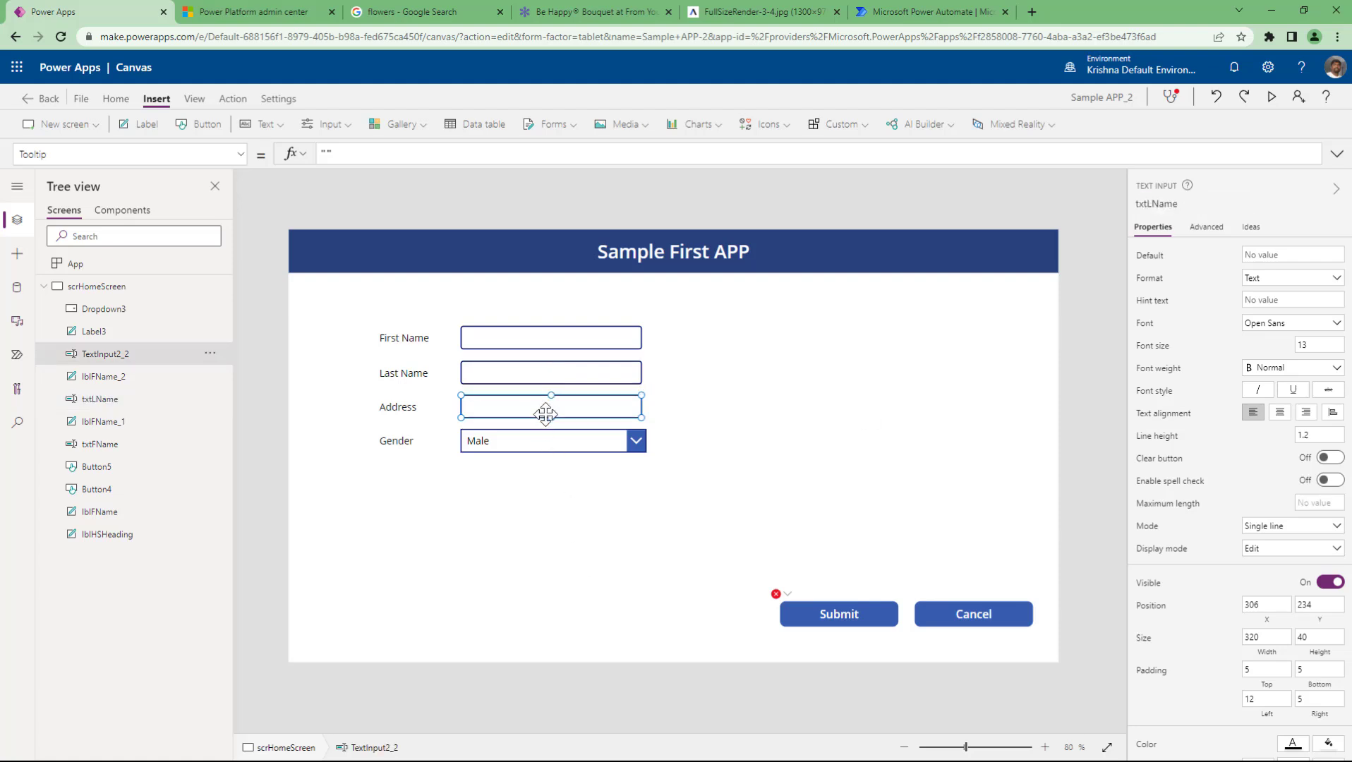
left_click(1192, 204)
type("txt")
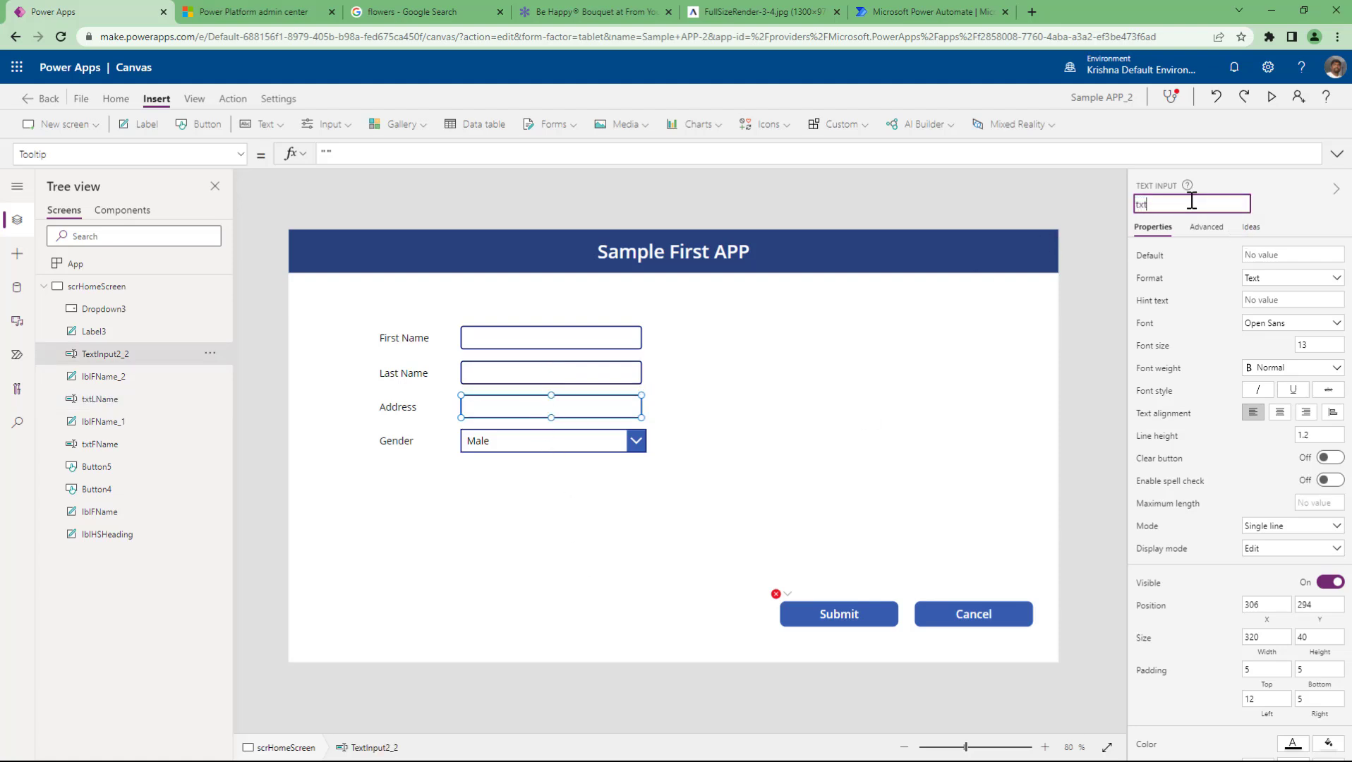
type("Address")
key("Return")
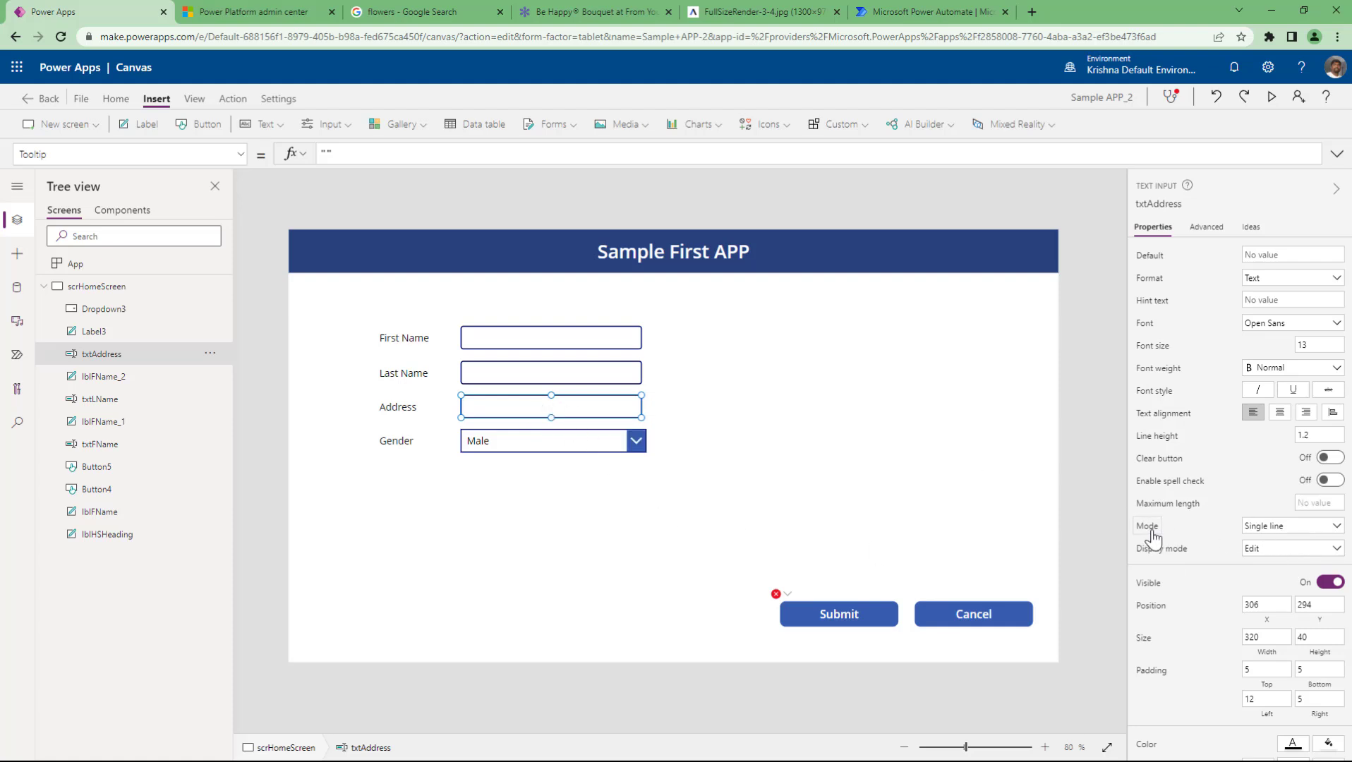
left_click(1262, 528)
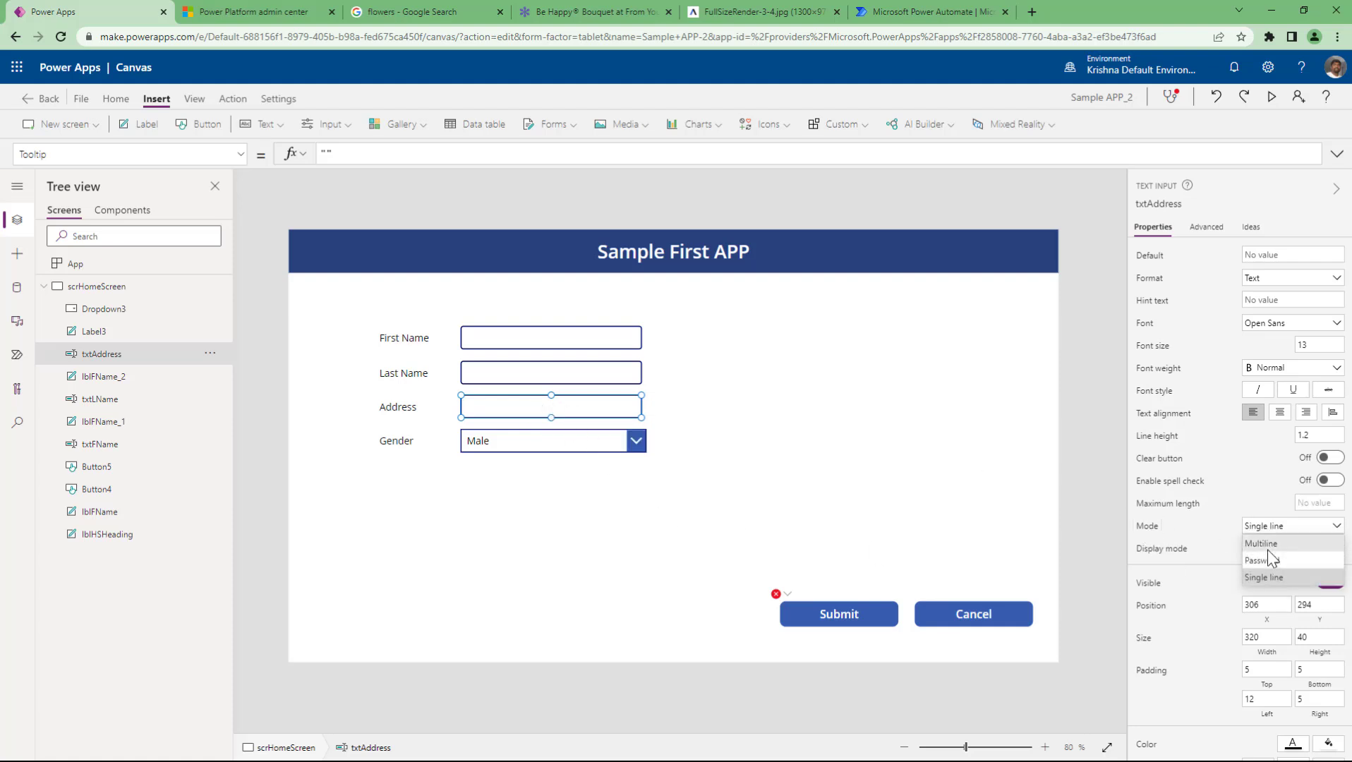
left_click(1267, 547)
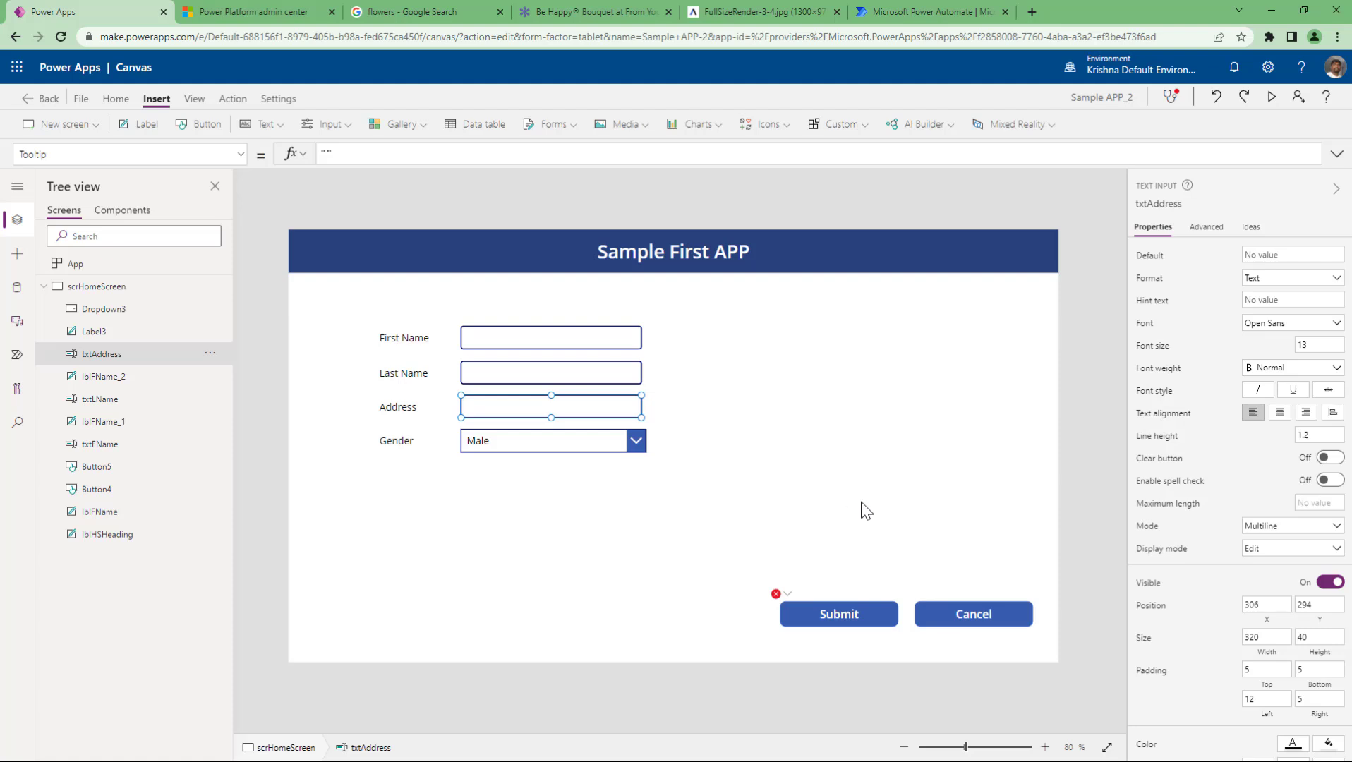
Step: Duplicate the Last Name label and text input, and align the copies beneath the Gender row at about Y 416
left_click(373, 426)
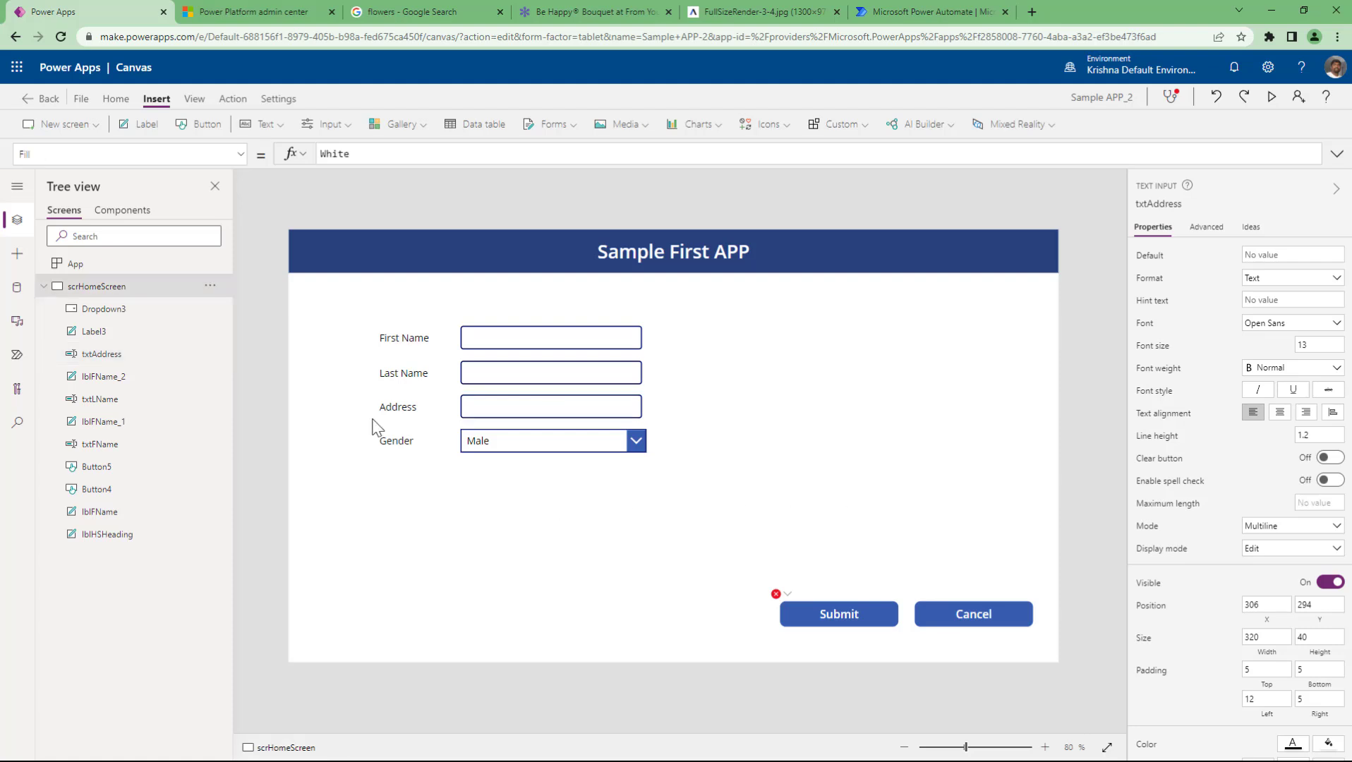
left_click(386, 406)
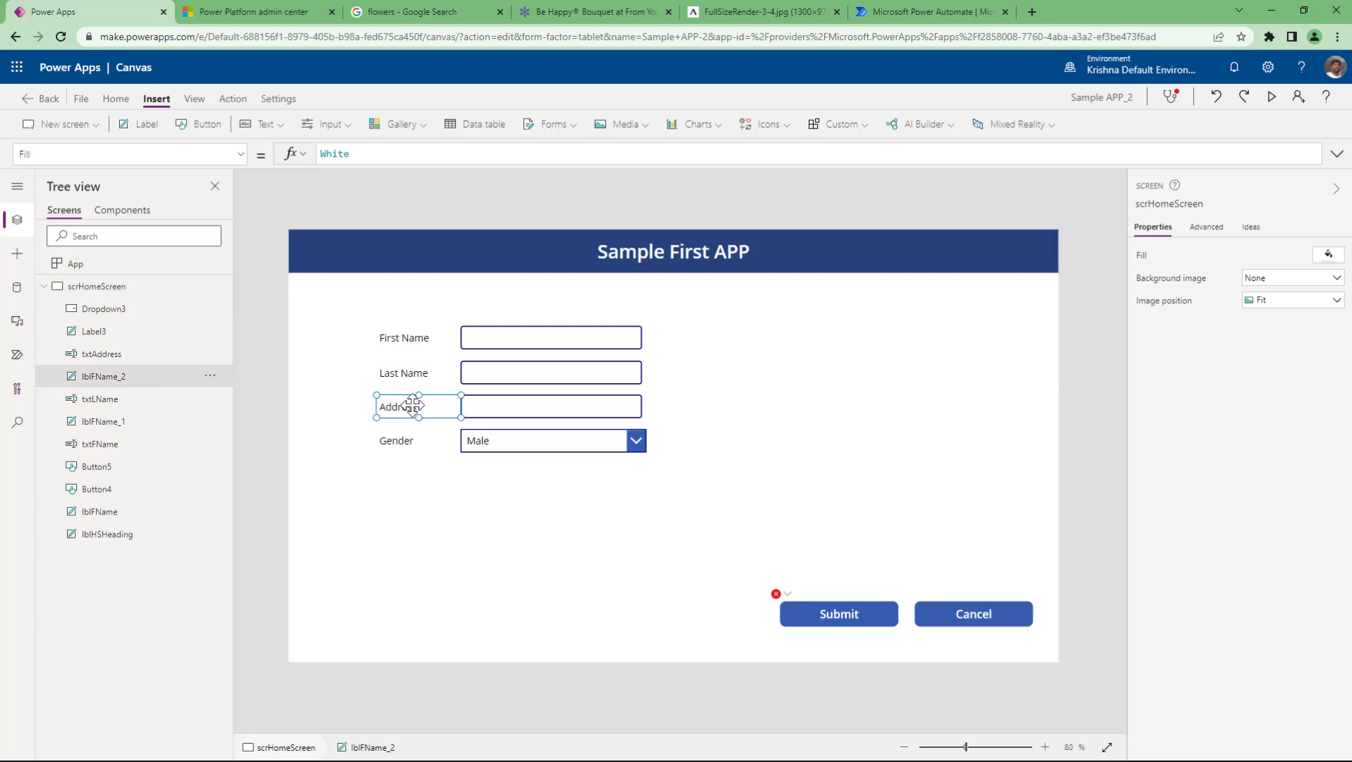
left_click(505, 411, "shift")
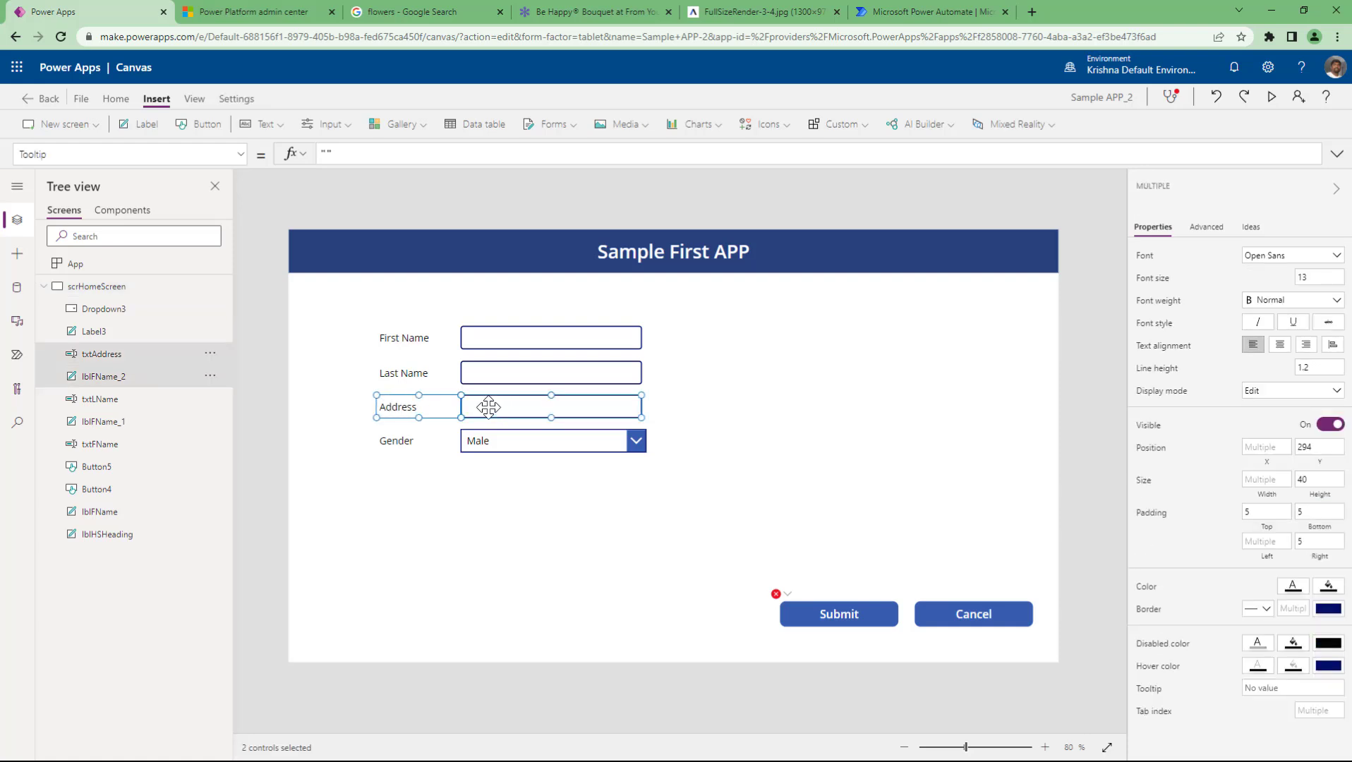
left_click(410, 374)
left_click(518, 378, "shift")
key("ctrl+c")
key("ctrl+v")
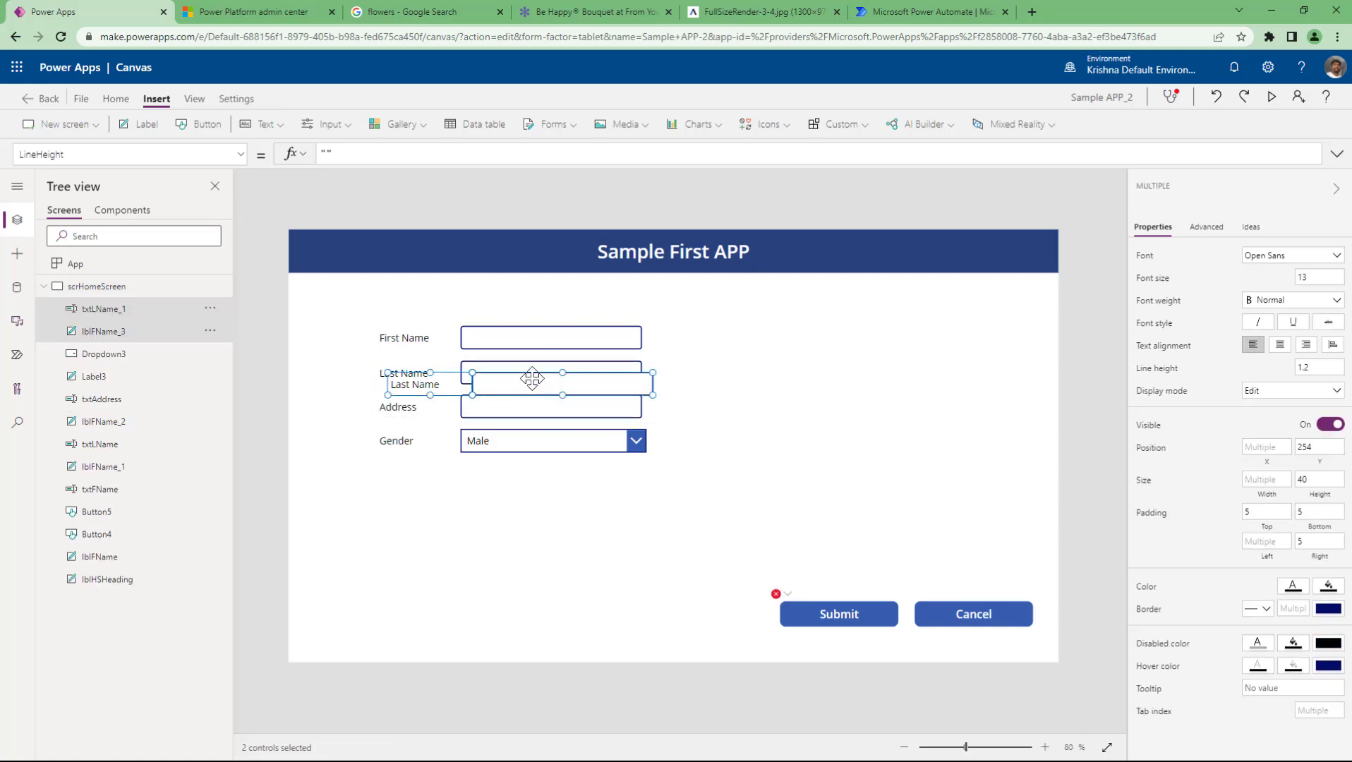
left_click_drag(532, 377, 515, 478)
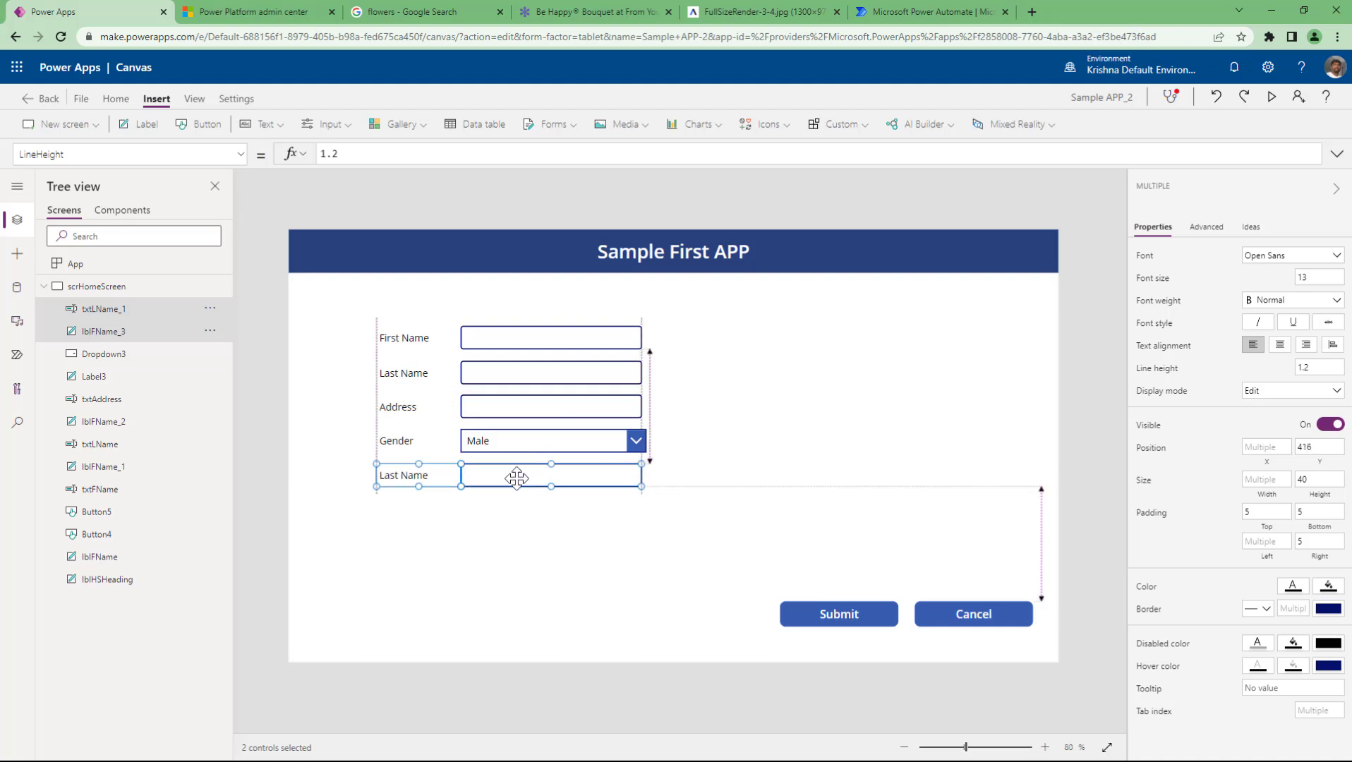
Step: Change the text of the duplicated label below Gender to Secret Code
left_click(622, 563)
left_click(451, 483)
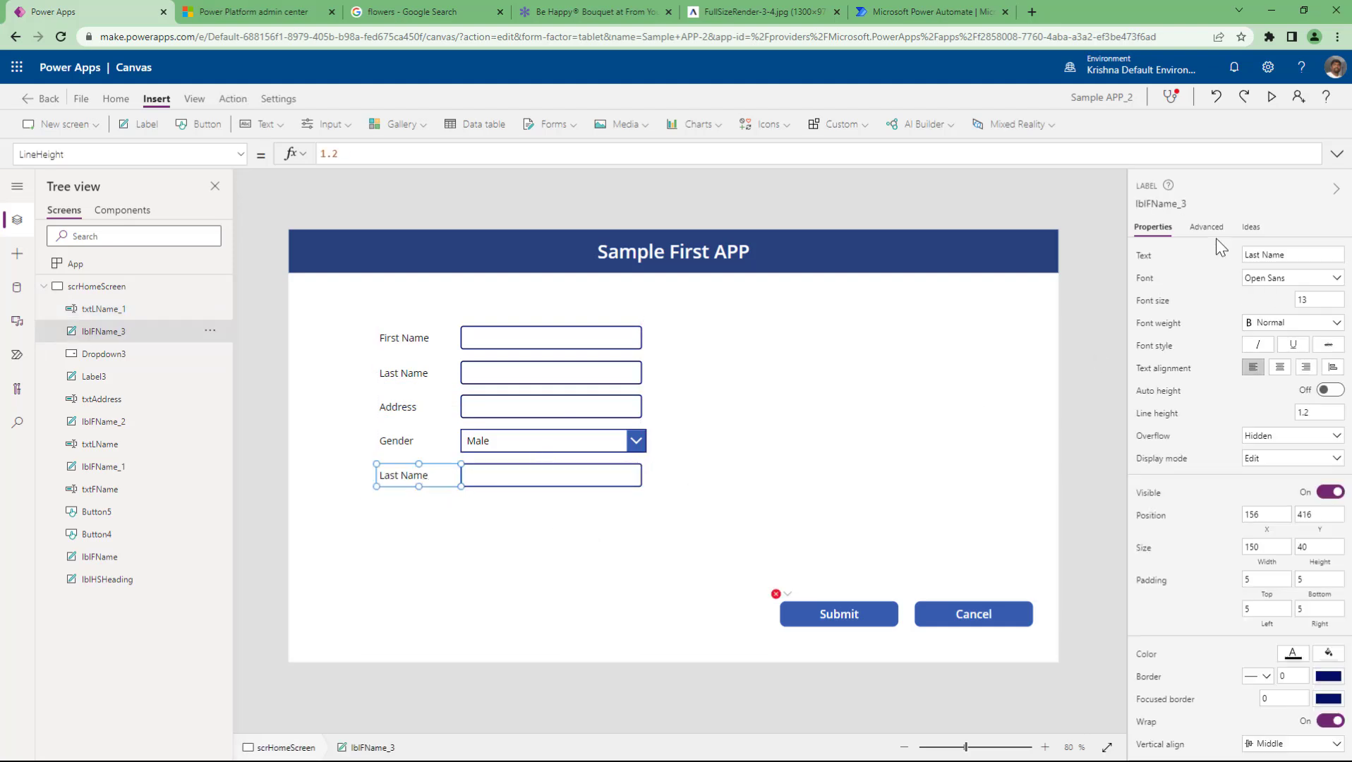
left_click(1302, 255)
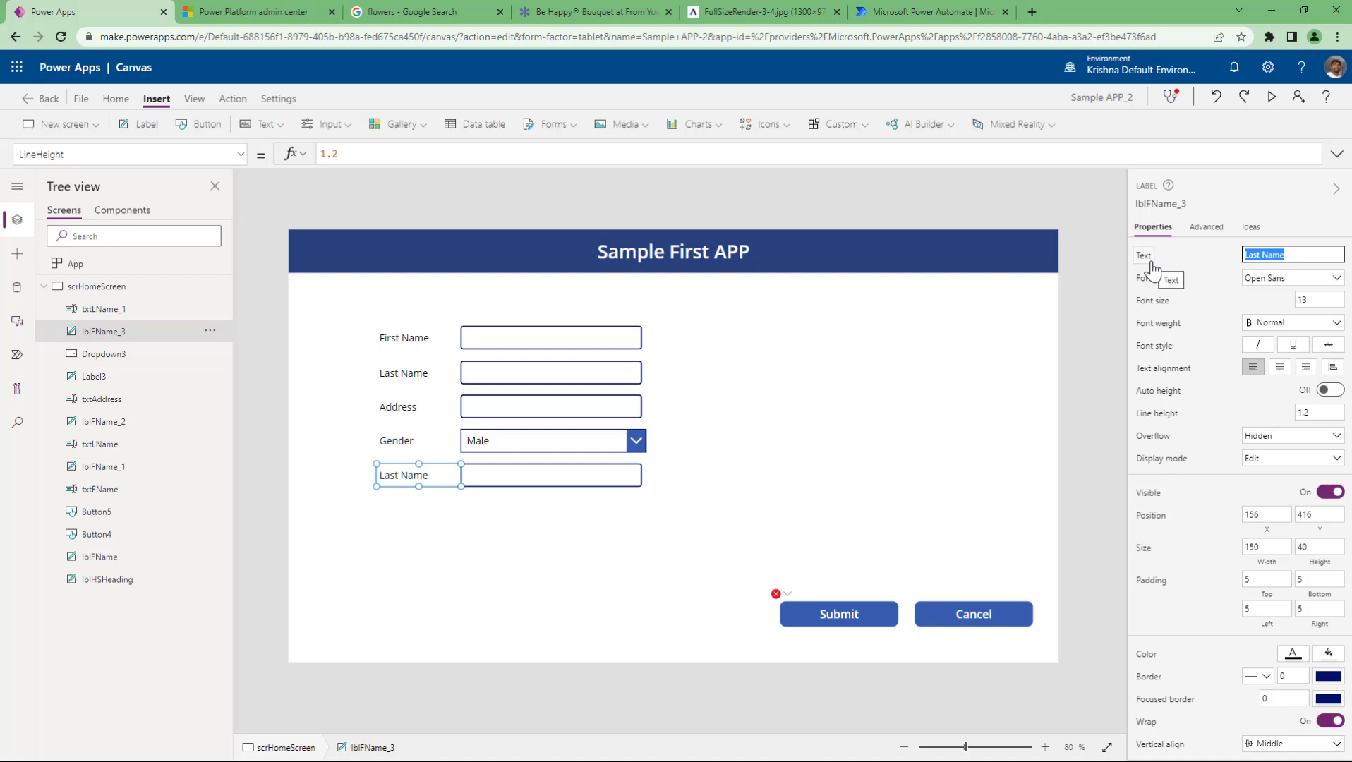
type("S")
type("cr")
key("BackSpace")
key("BackSpace")
type("ecret Code")
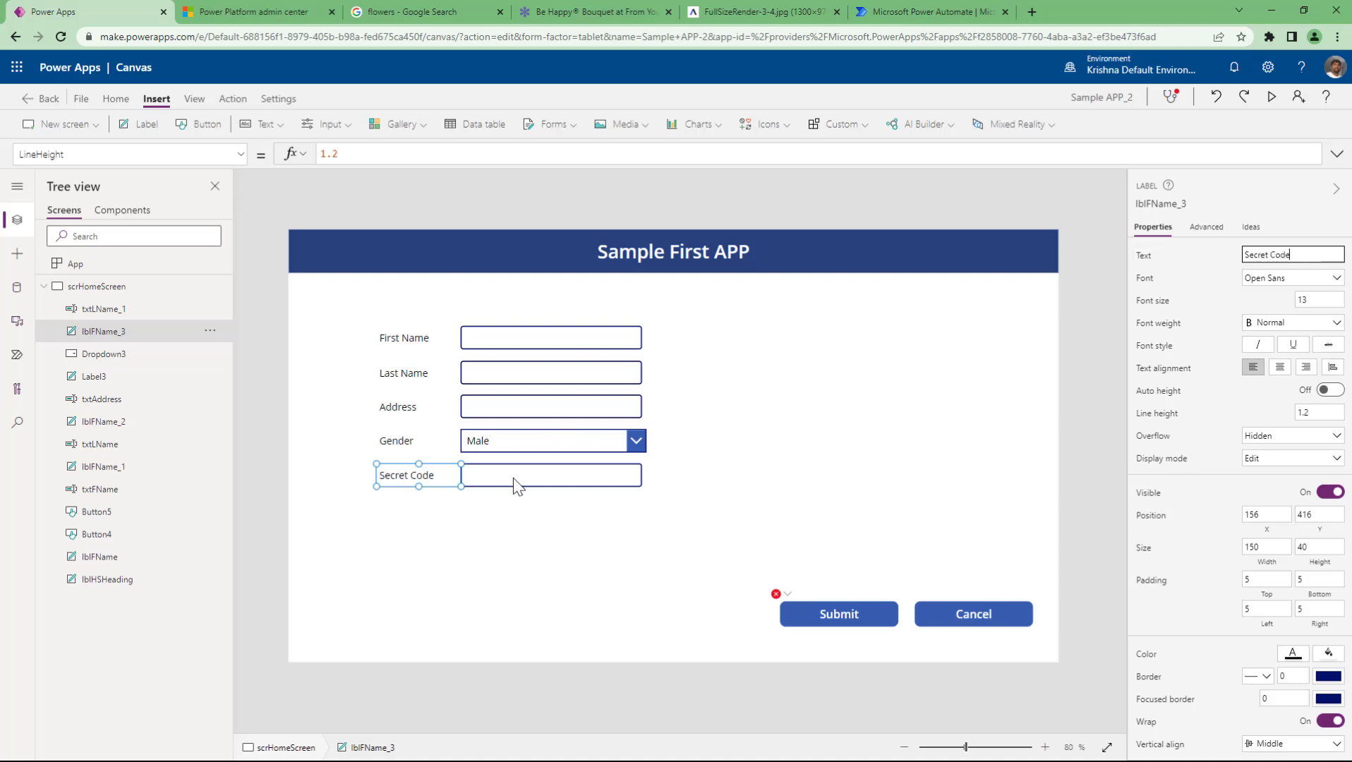
Step: Set the mode of the text input beside the Secret Code label to Password
left_click(519, 480)
left_click(1284, 534)
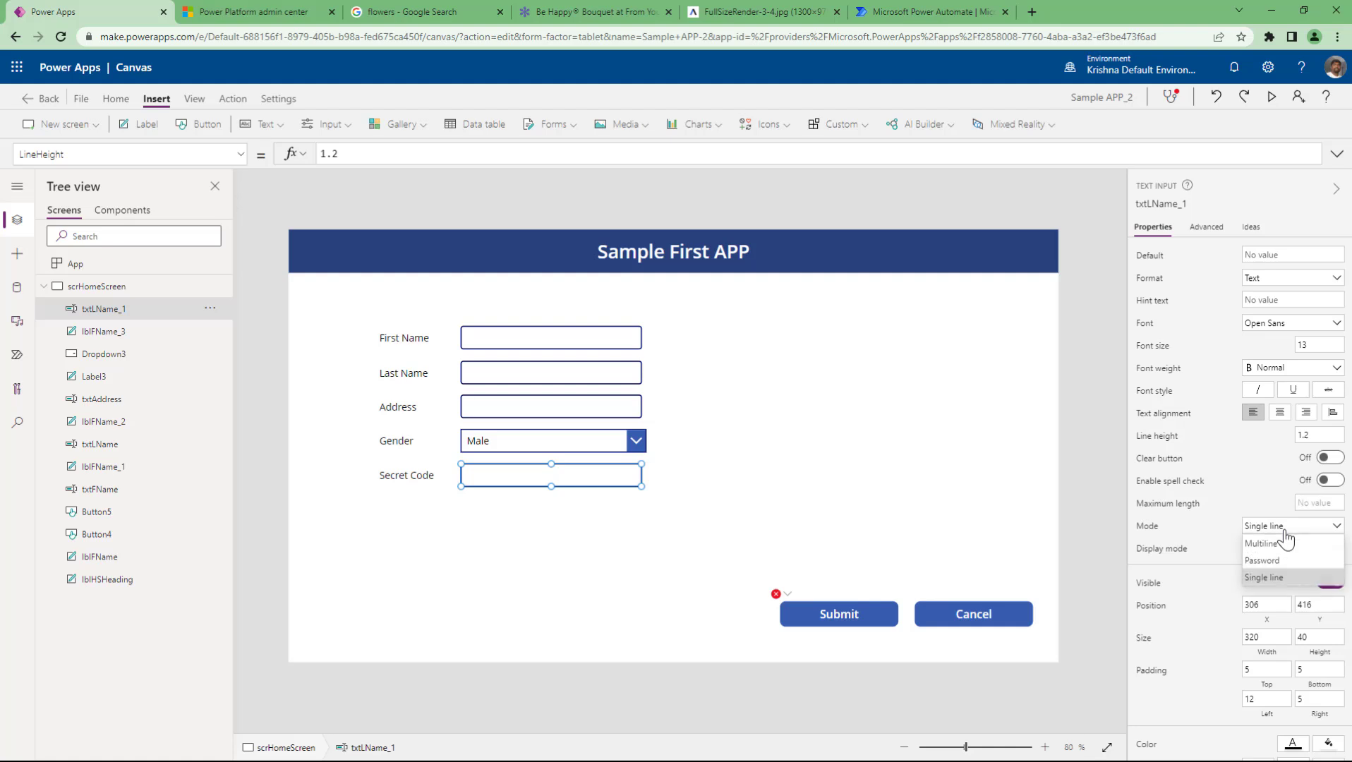
left_click(1276, 560)
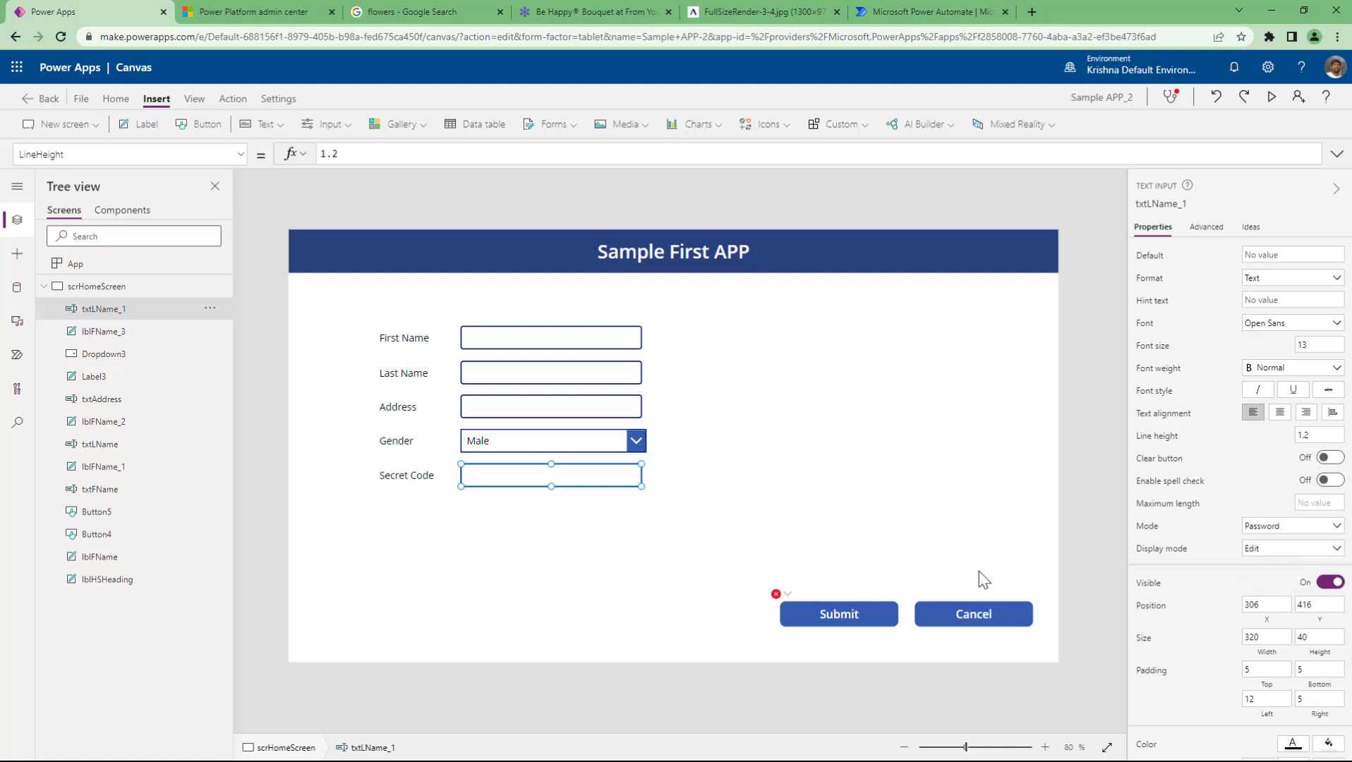
left_click(857, 535)
Step: Narrow the Gender drop-down to a width of 320 so it lines up with the text inputs
left_click(638, 442)
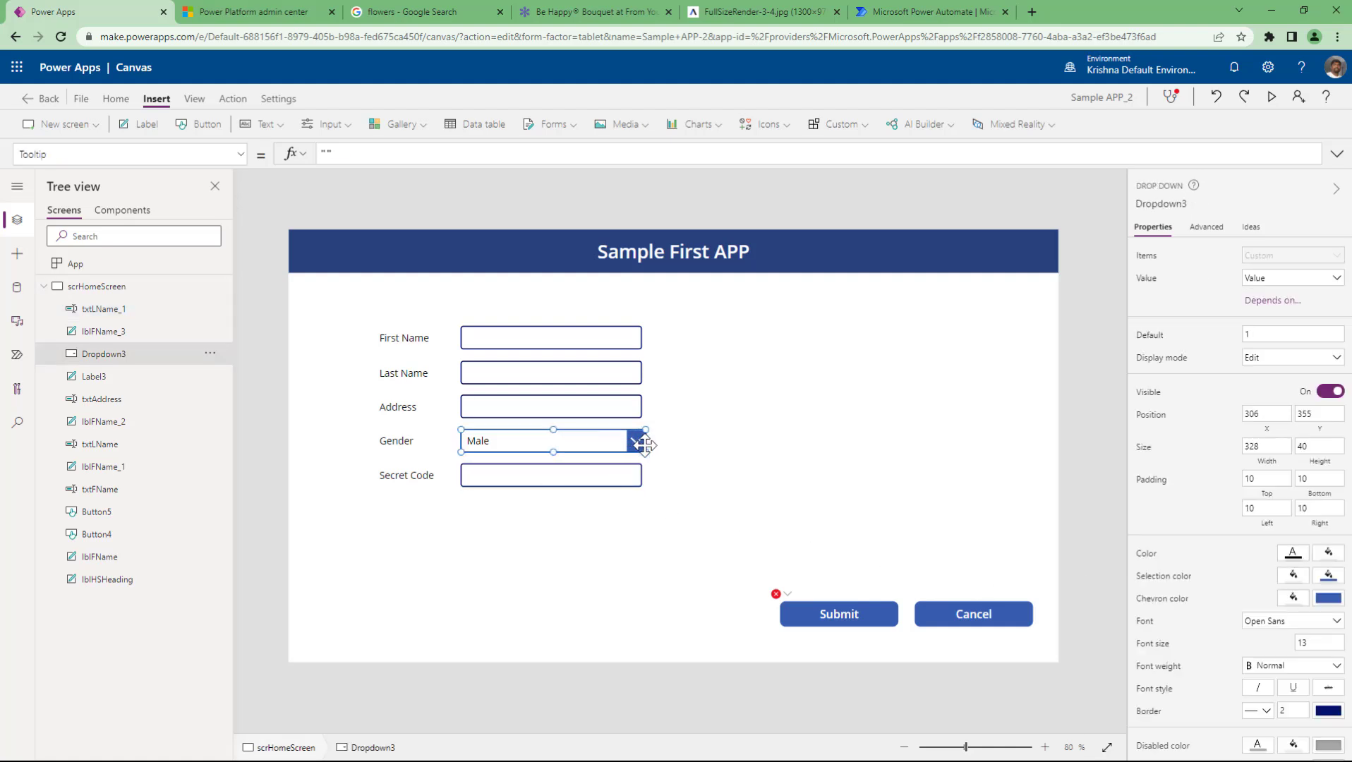
left_click_drag(645, 444, 640, 445)
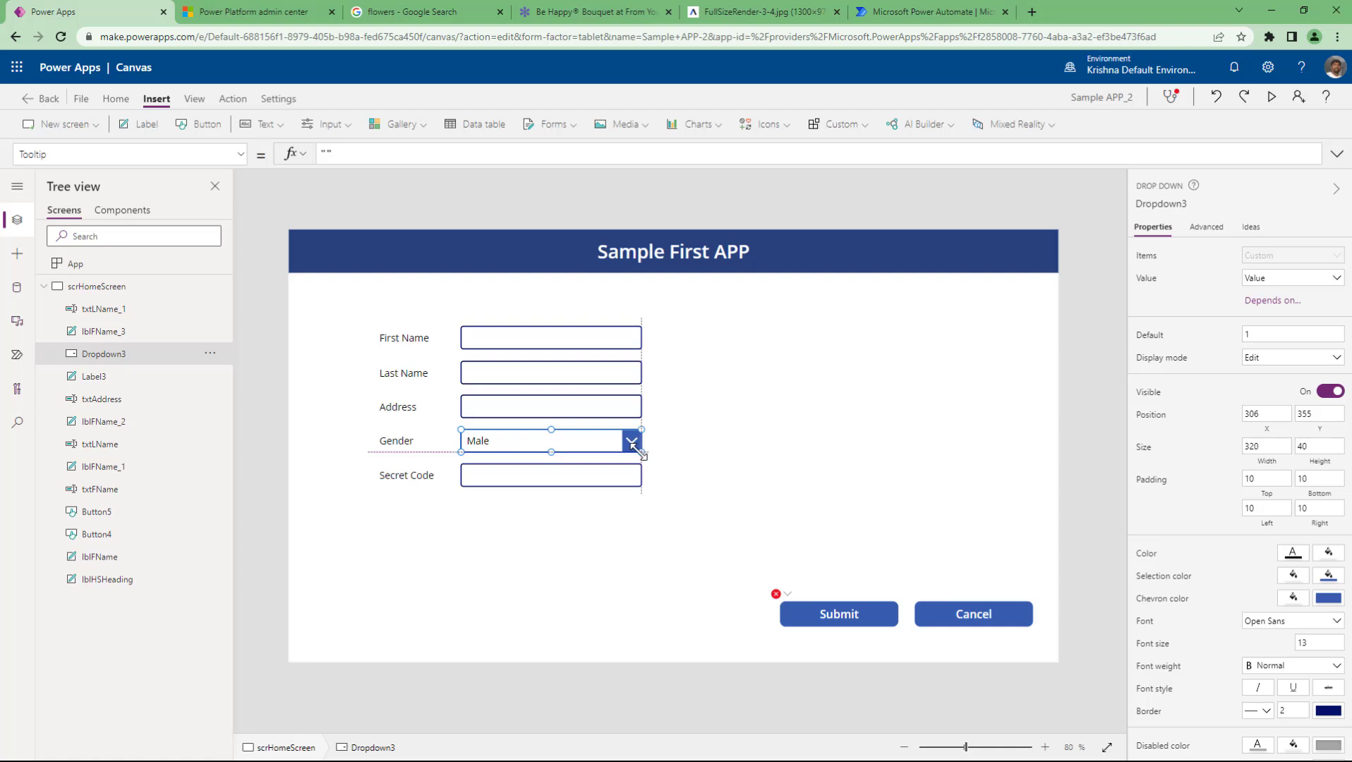
left_click(745, 494)
Step: Preview the app and test the Secret Code field by entering a sample secret code twice, clearing it each time
left_click(588, 479)
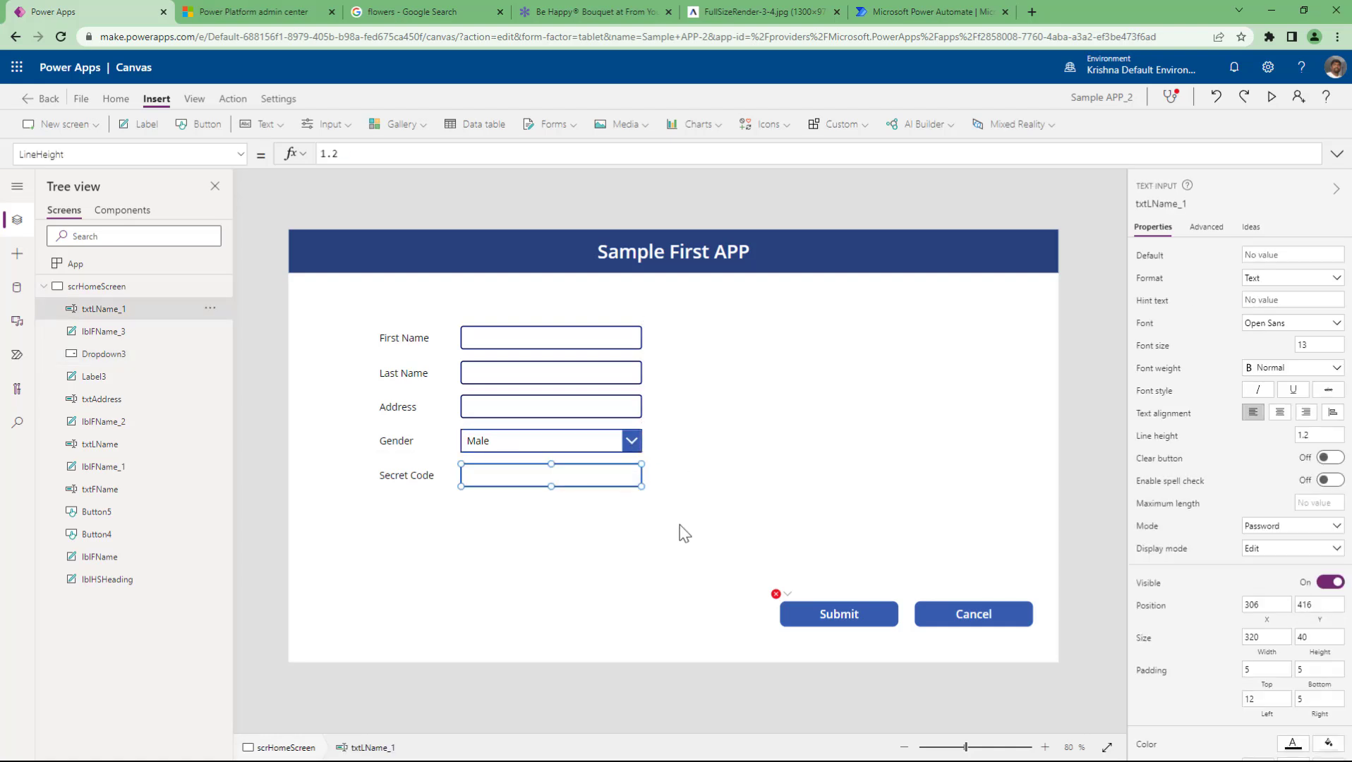
left_click(1271, 96)
left_click(480, 471)
type("•••••••••••••")
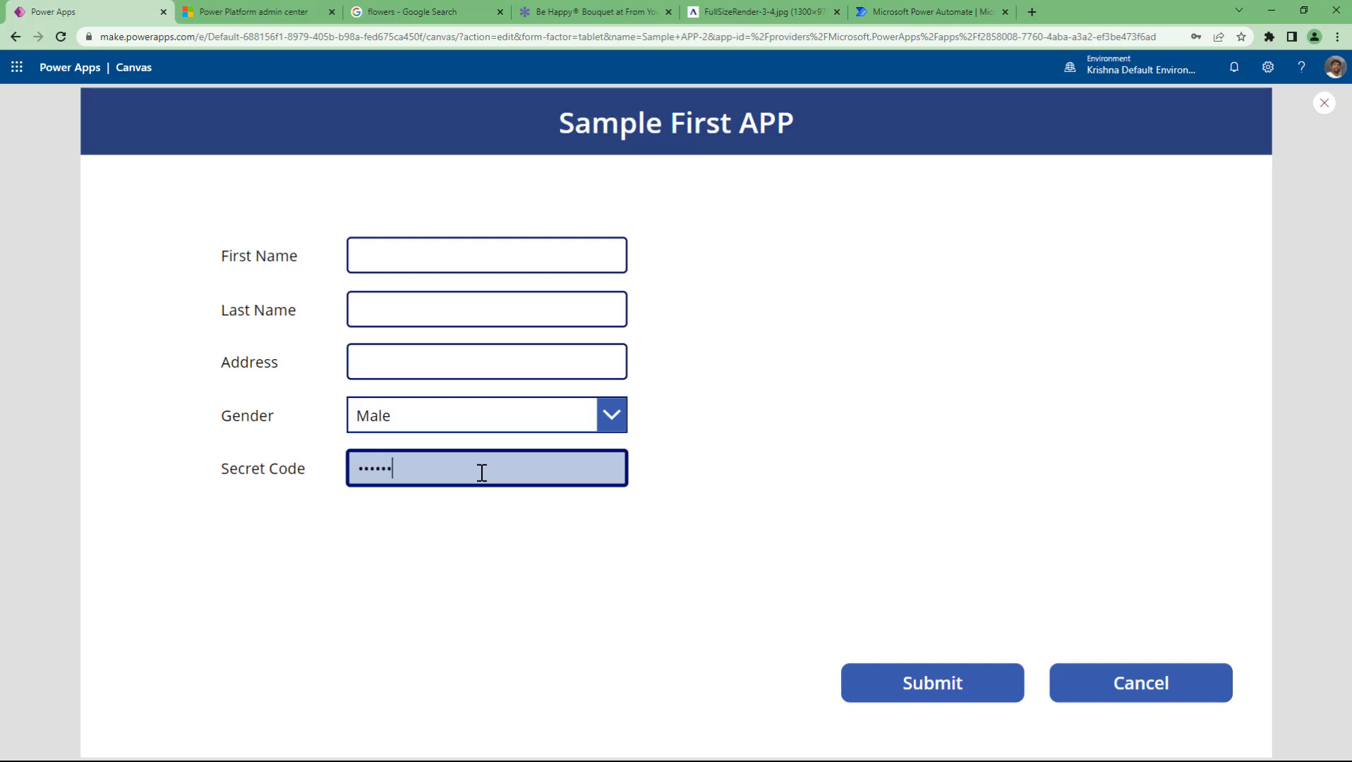
type("••••••••••••••")
key("ctrl+a")
key("BackSpace")
left_click(531, 531)
left_click(516, 478)
type("•••••••••••••••")
key("ctrl+a")
key("BackSpace")
key("Escape")
Step: Review the Mode options available for the Secret Code text input
left_click(535, 485)
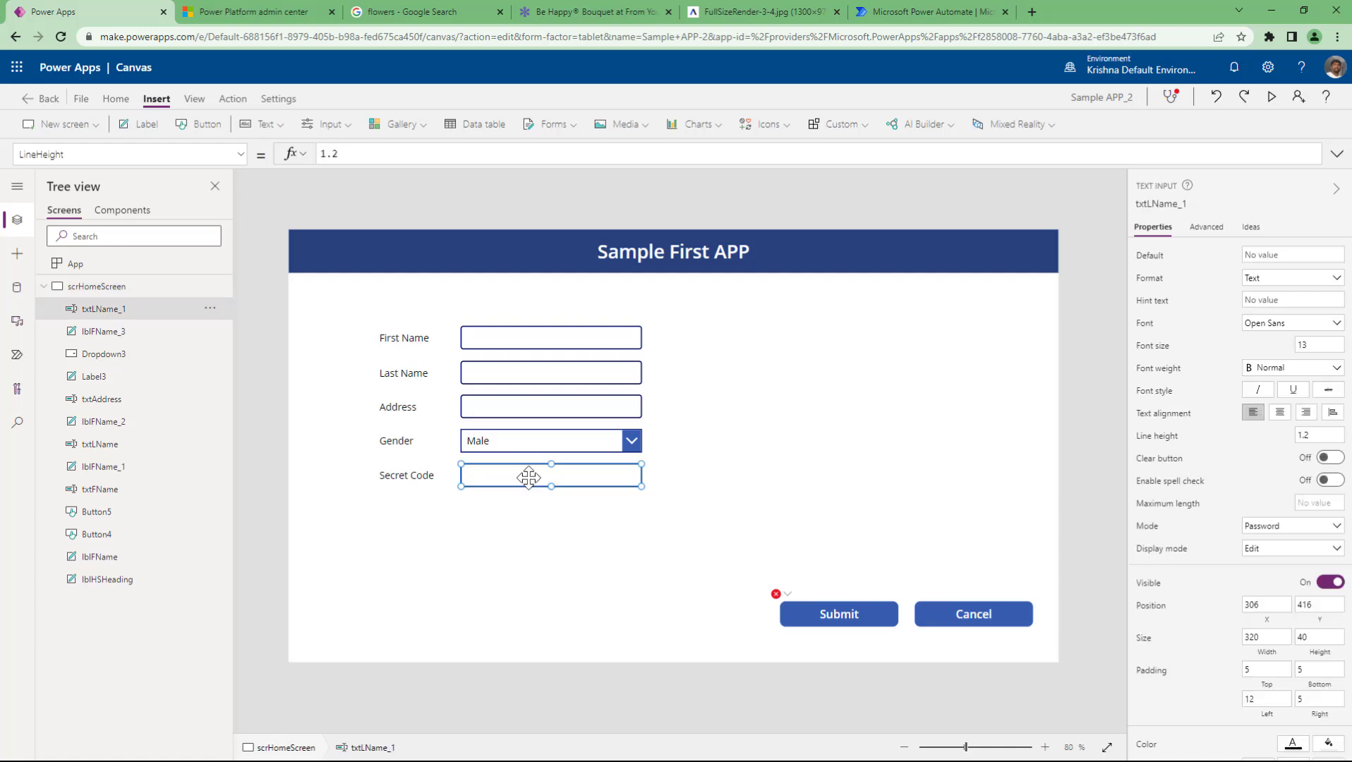
left_click(1288, 526)
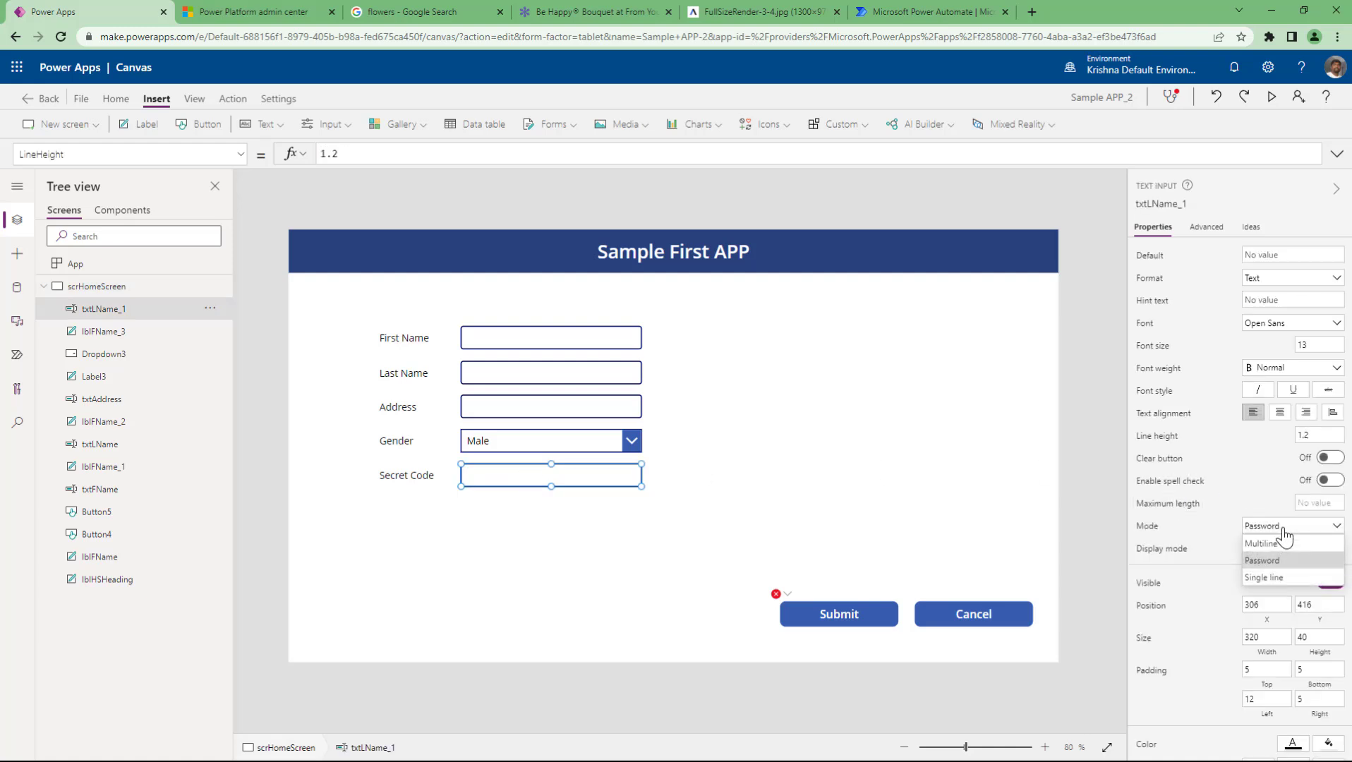
left_click(512, 407)
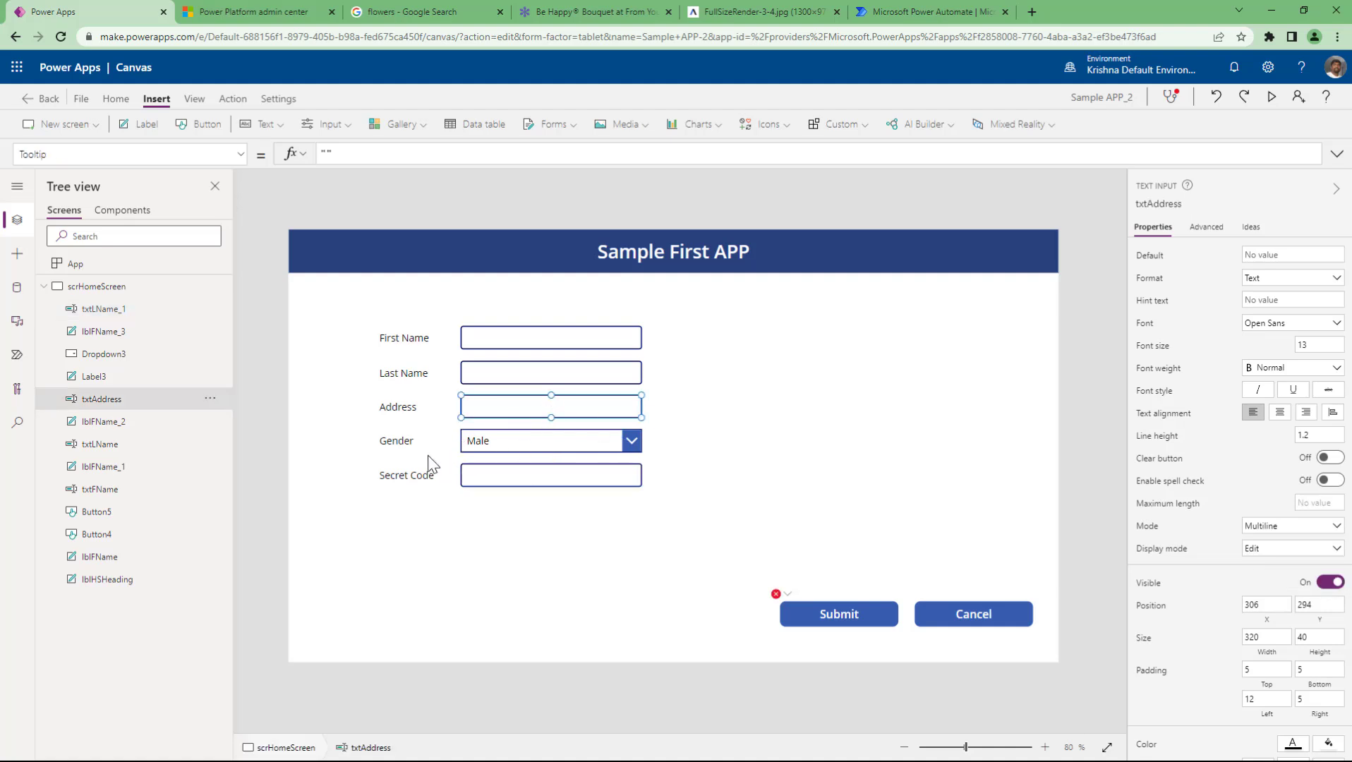
Step: Move the Gender and Secret Code labels with their controls down together by about one row
left_click(401, 444)
left_click(528, 446, "shift")
left_click(427, 475, "shift")
left_click(522, 483, "shift")
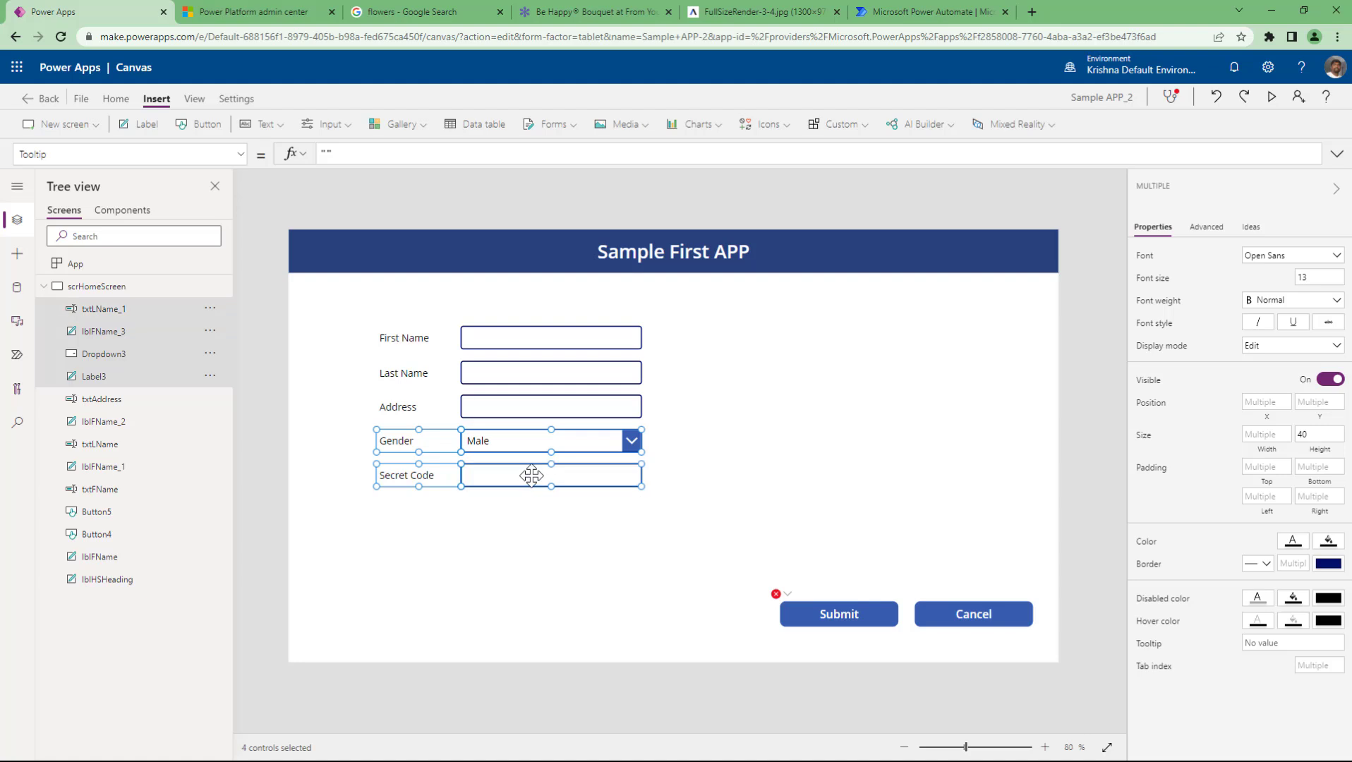
left_click_drag(522, 483, 529, 518)
Step: Enlarge the Address text input downward to a height of about 110
left_click(527, 409)
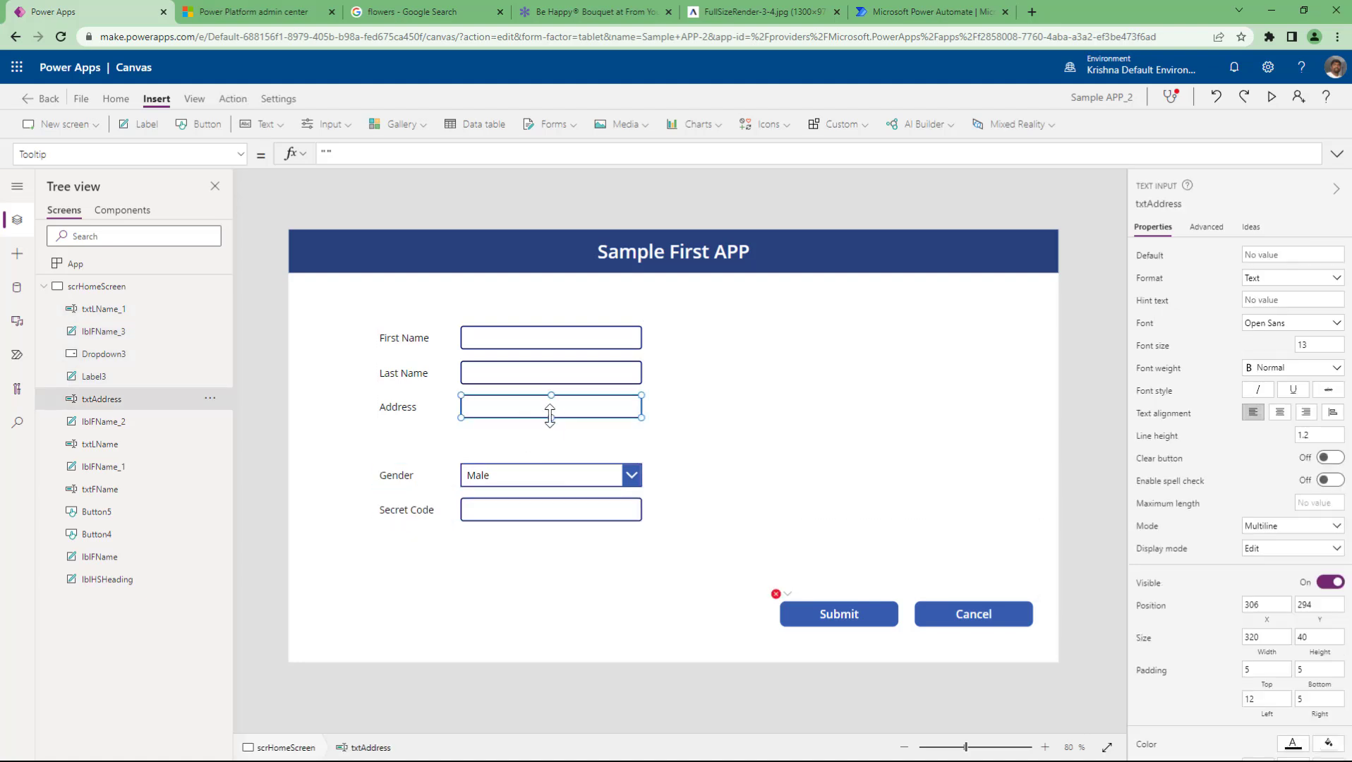
left_click_drag(551, 416, 550, 456)
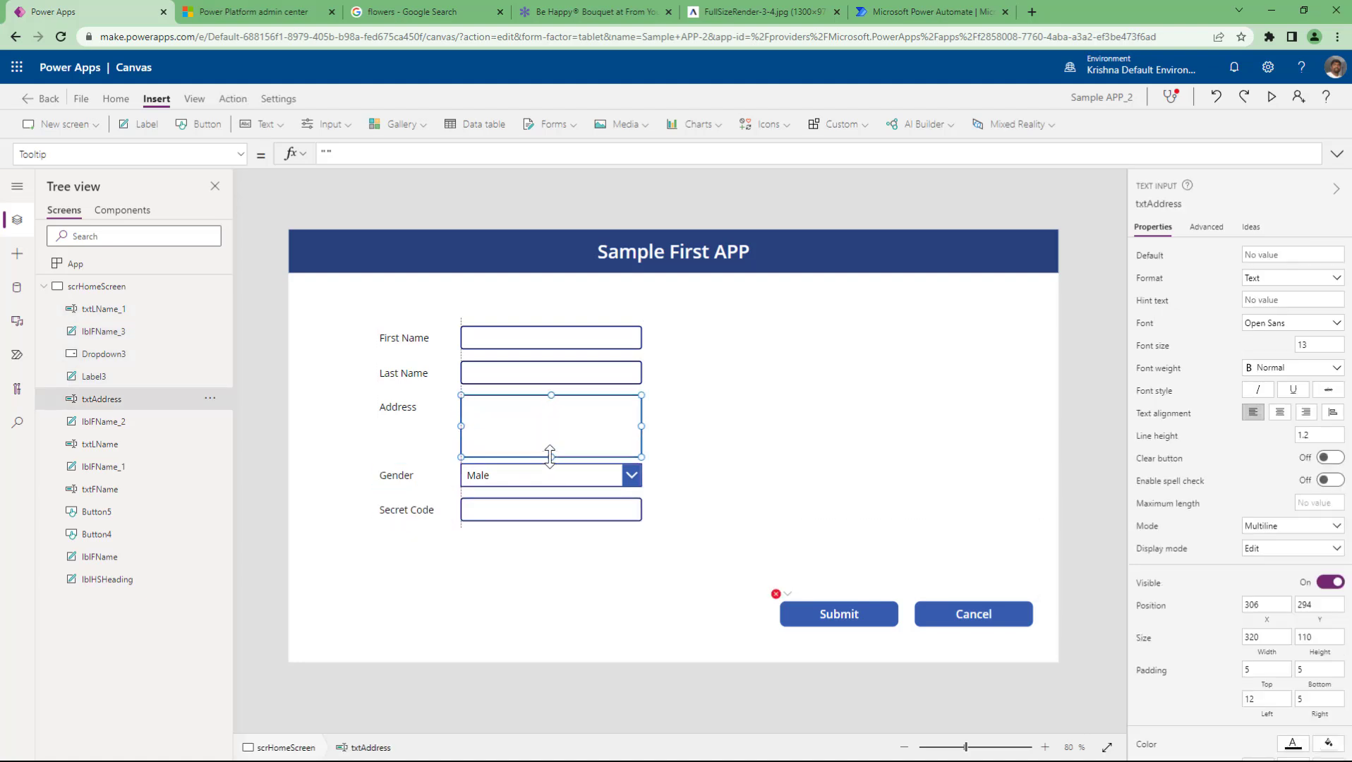
left_click(790, 433)
Step: Preview the app and test multiline entry in the Address field with the lines fdsafds, fdfsdfds and fdasf
left_click(1270, 99)
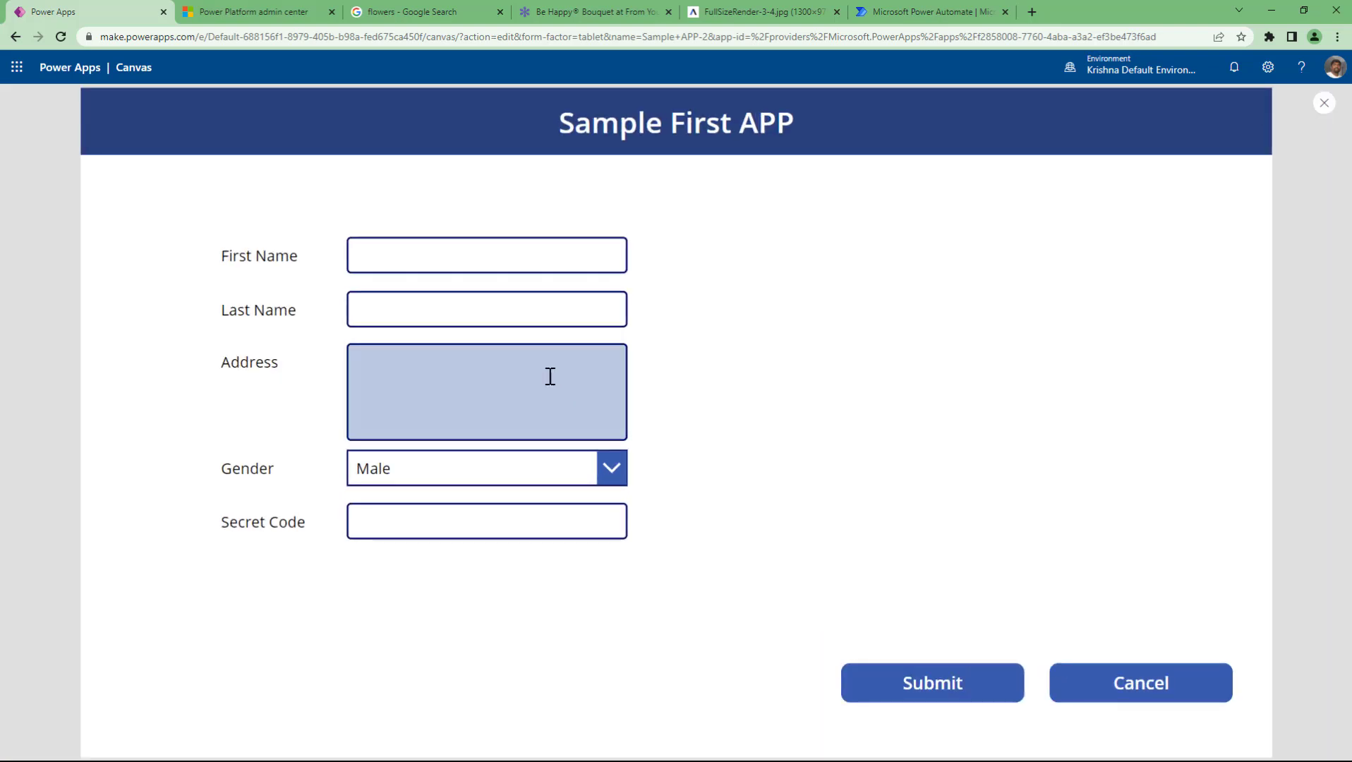
left_click(549, 376)
type("fdsafds")
key("Return")
type("fdfsdfds")
key("Return")
type("fdasf")
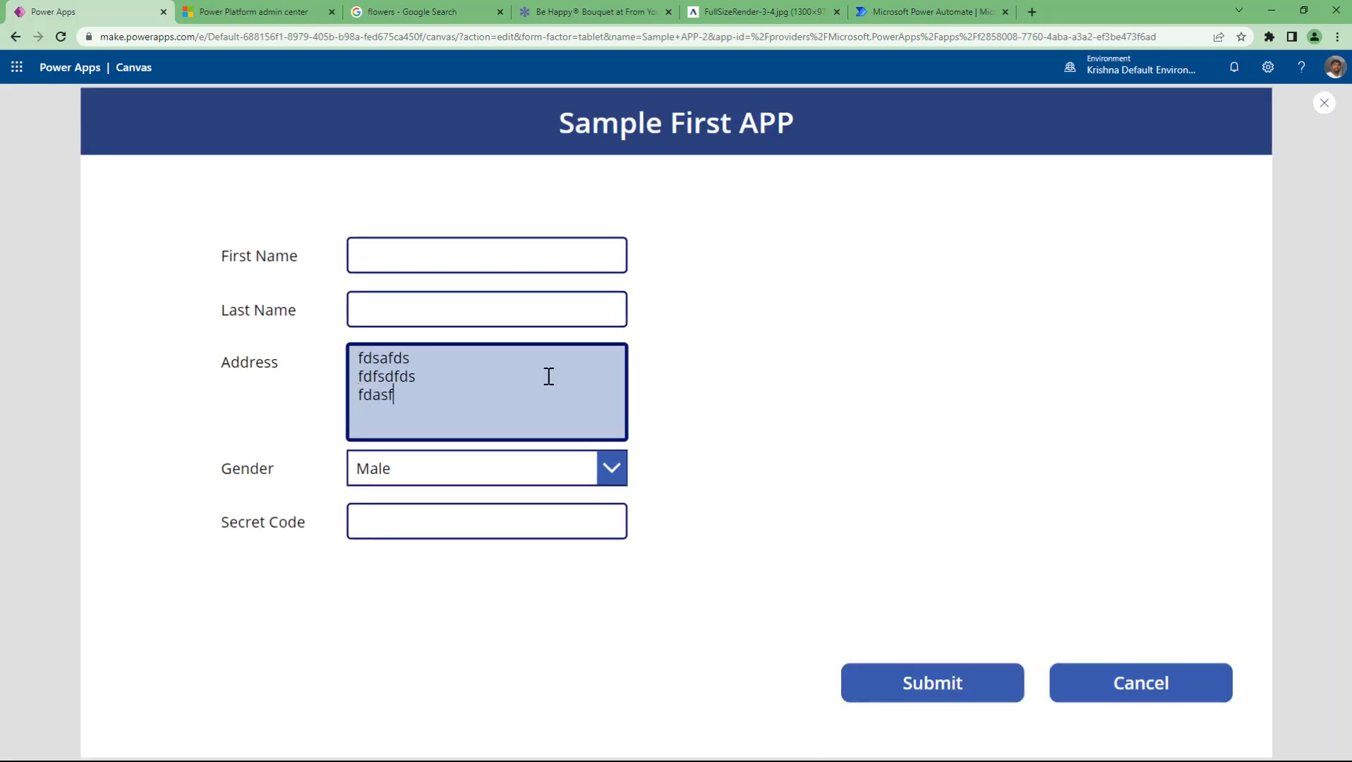
Step: Continue testing multiline entry in the Address field with the lines afdsdsdf, sadfdsfs, fdsdfsdfs and fdsasfsf
type("sd")
key("Return")
type("afdsdsdf")
key("Return")
type("sadfdsfs")
key("Return")
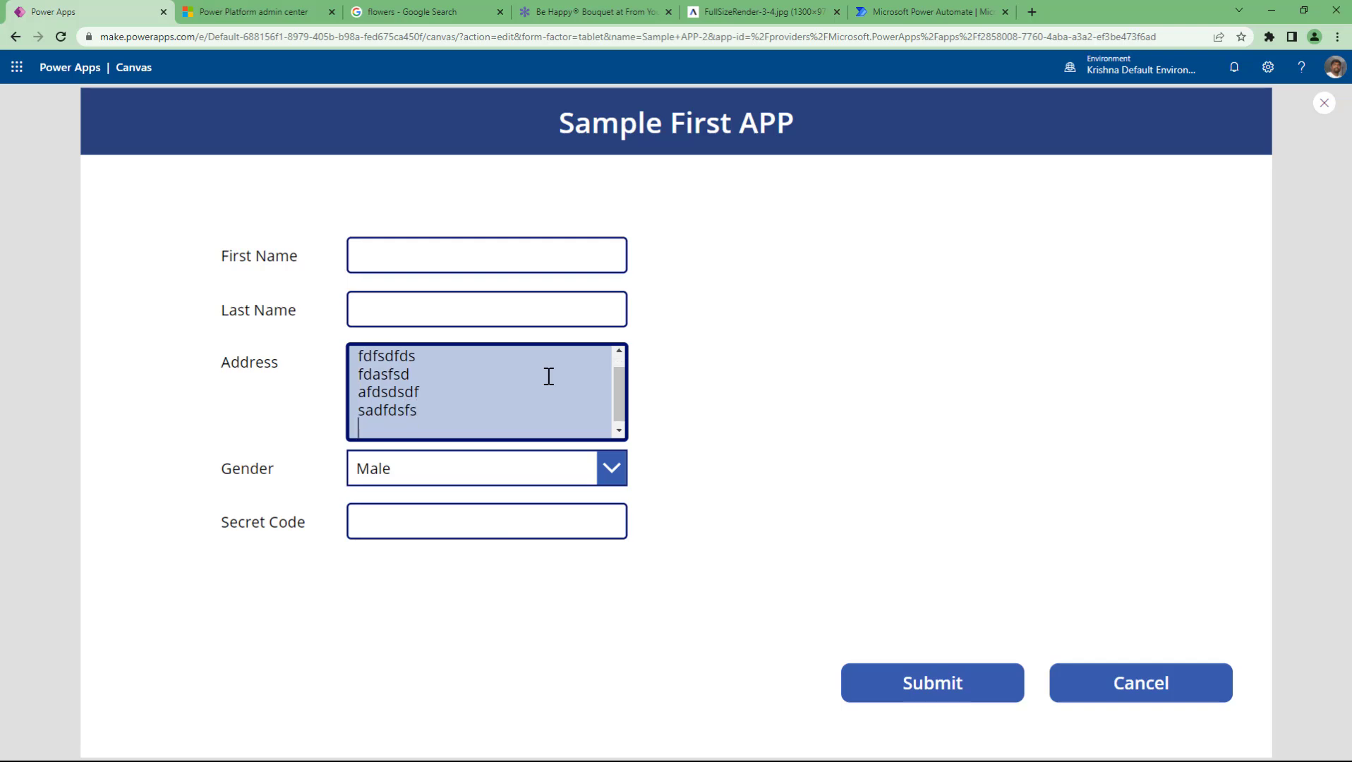
type("fdsdfsdfs")
key("Return")
type("fdsasfsf")
key("Return")
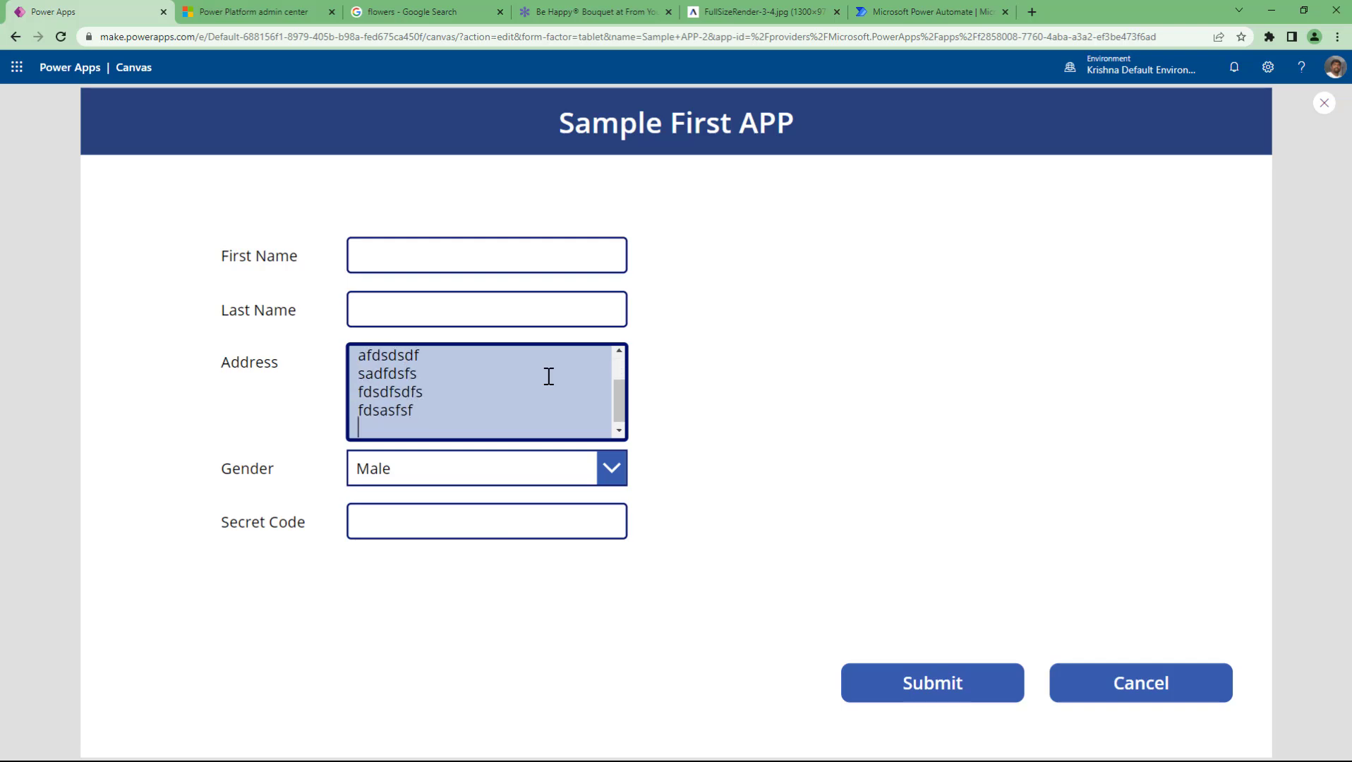
Step: Test single-line entry in the Last Name field, clear it, and compare the Mode settings of the Last Name and Address text inputs
left_click(517, 305)
type("sdsds")
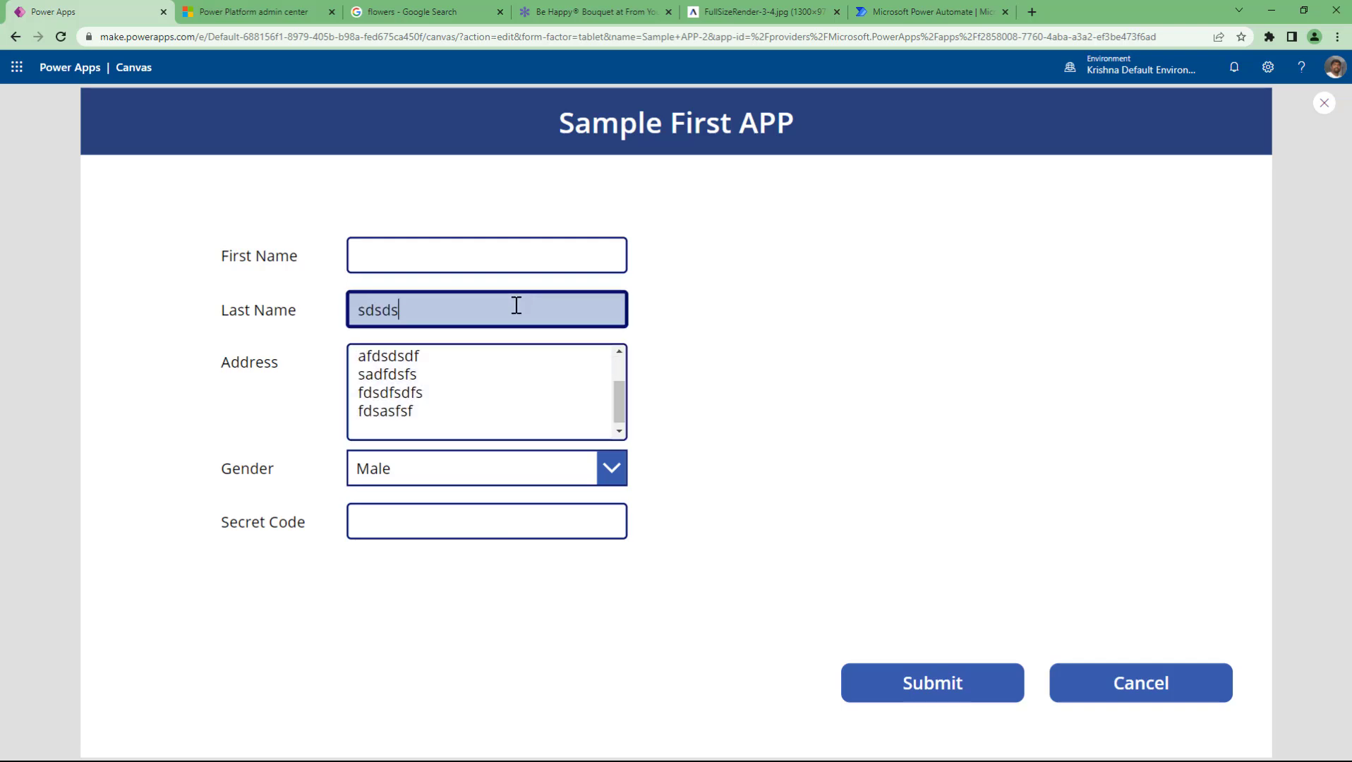
type("dssdsd")
key("ctrl+a")
key("BackSpace")
key("Escape")
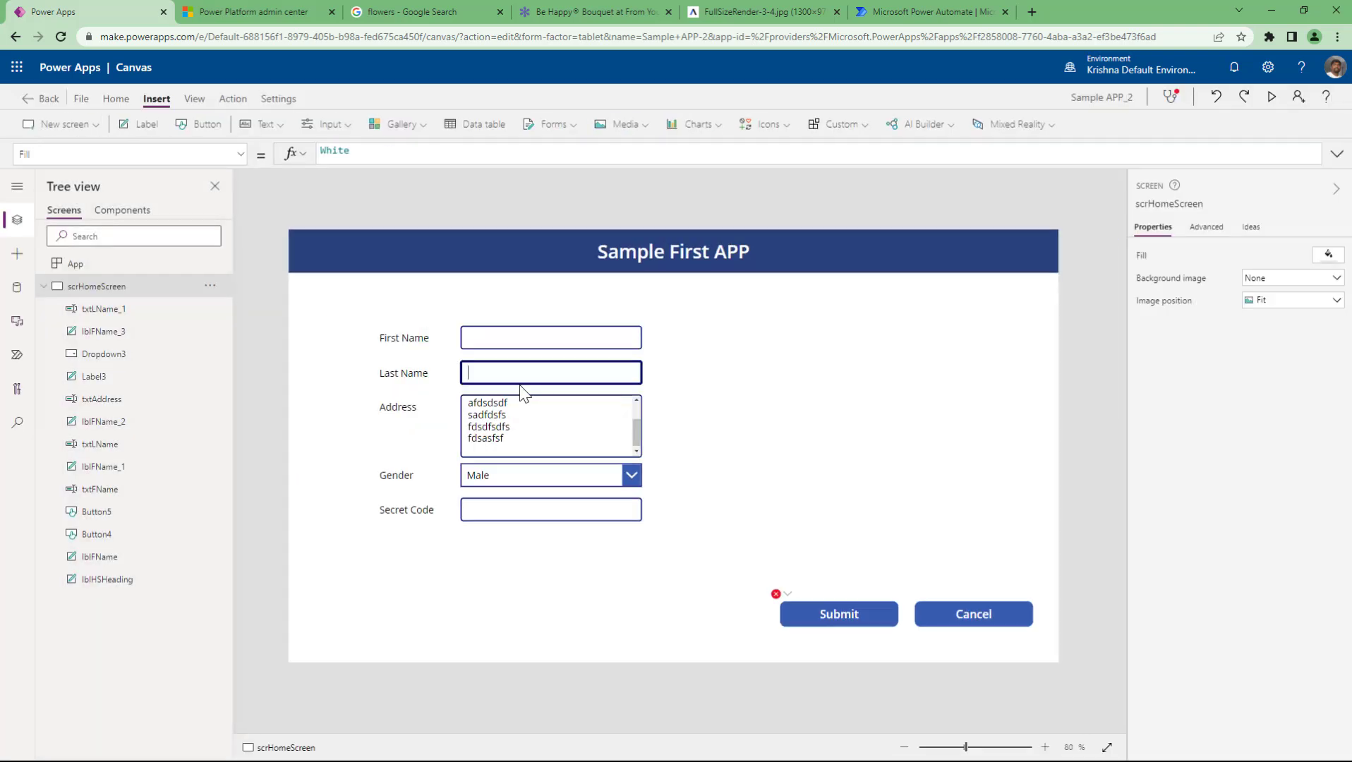
left_click(531, 374)
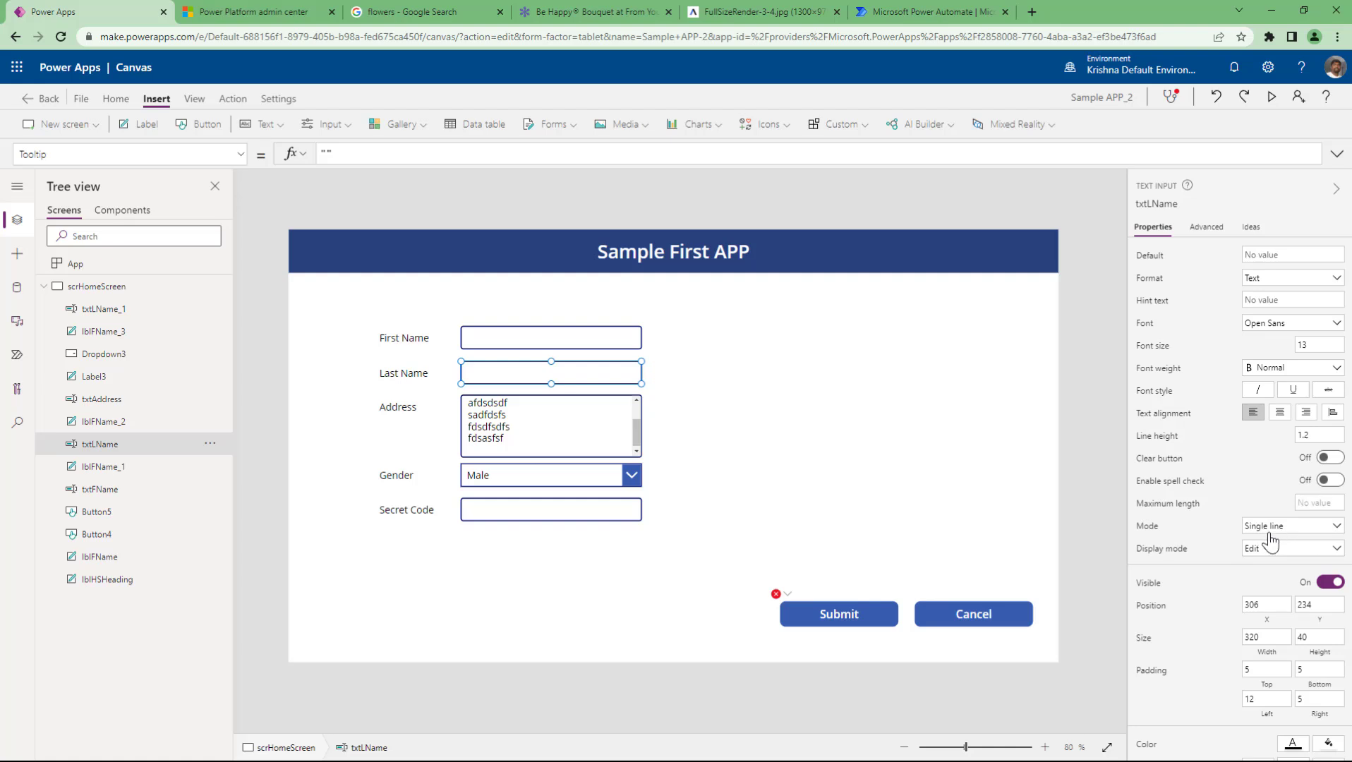
left_click(505, 441)
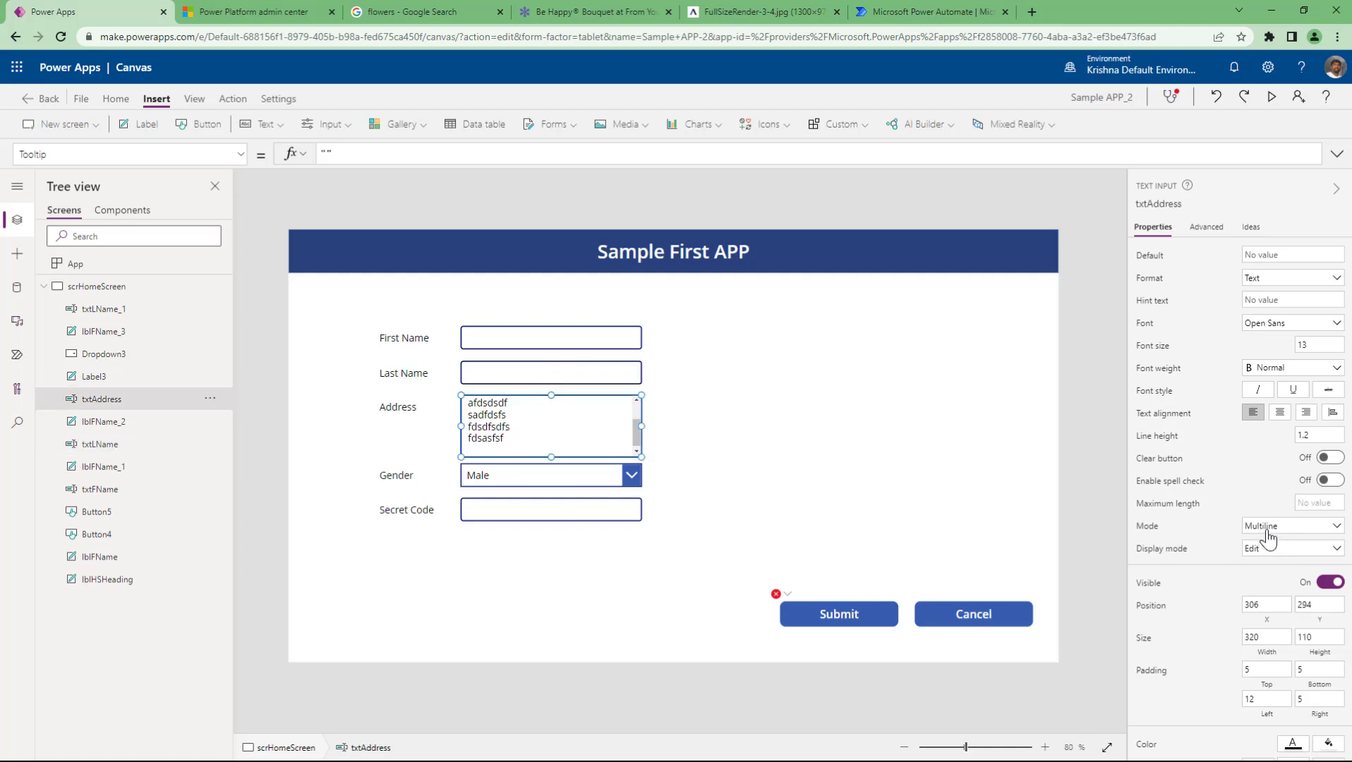
Step: Preview the app, clear the test text from the Address field, and return to the editor
left_click(1270, 96)
left_click(498, 374)
key("ctrl+a")
key("BackSpace")
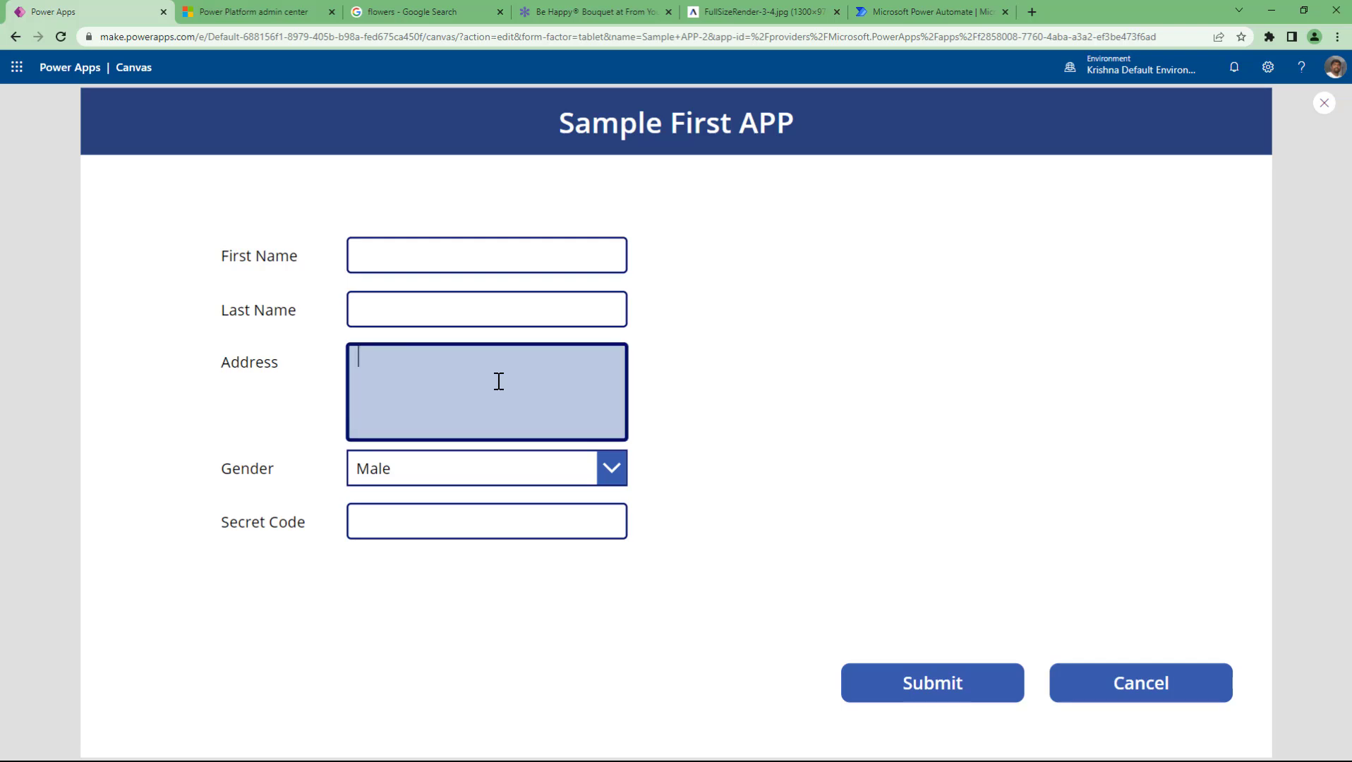
left_click(795, 358)
left_click(1323, 103)
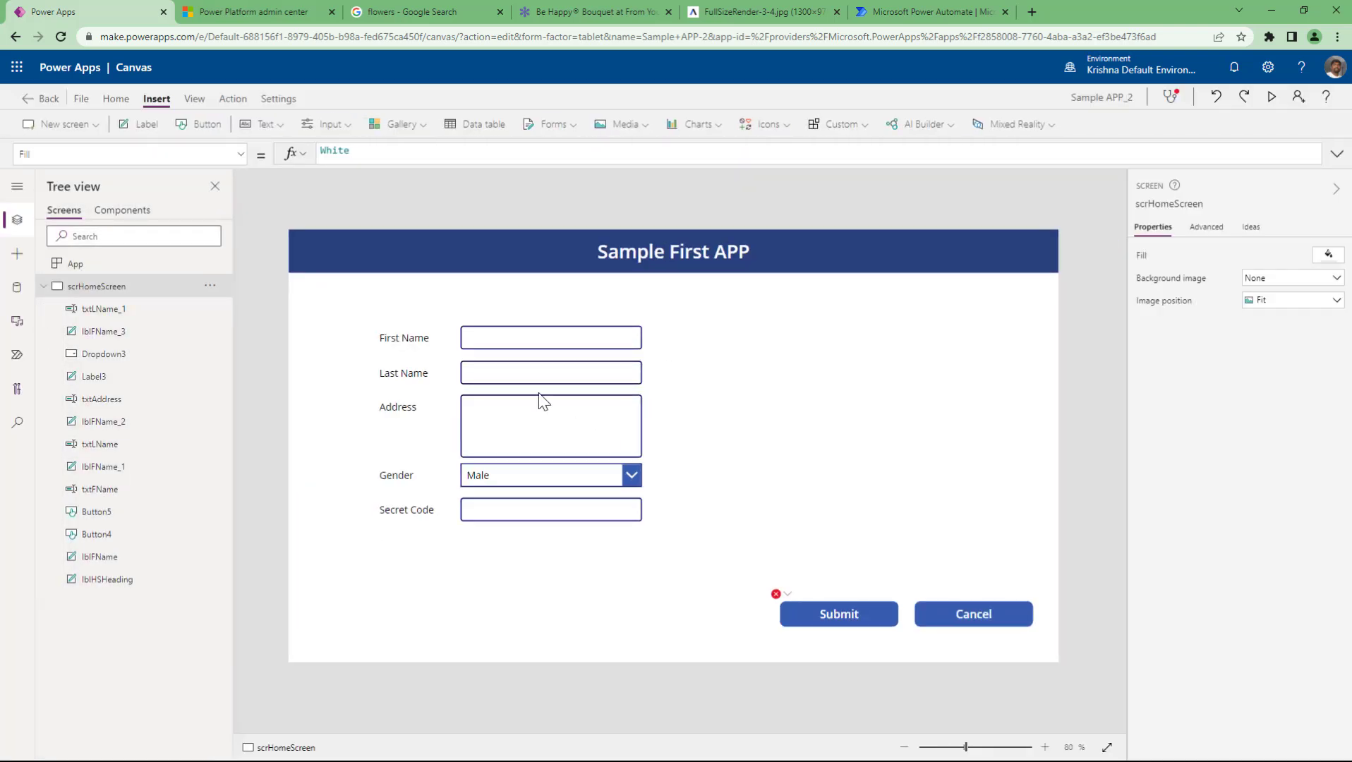
Step: Complete the Submit button's OnSelect formula as Notify("Selected Values:"&txtFName.Text)
left_click(819, 620)
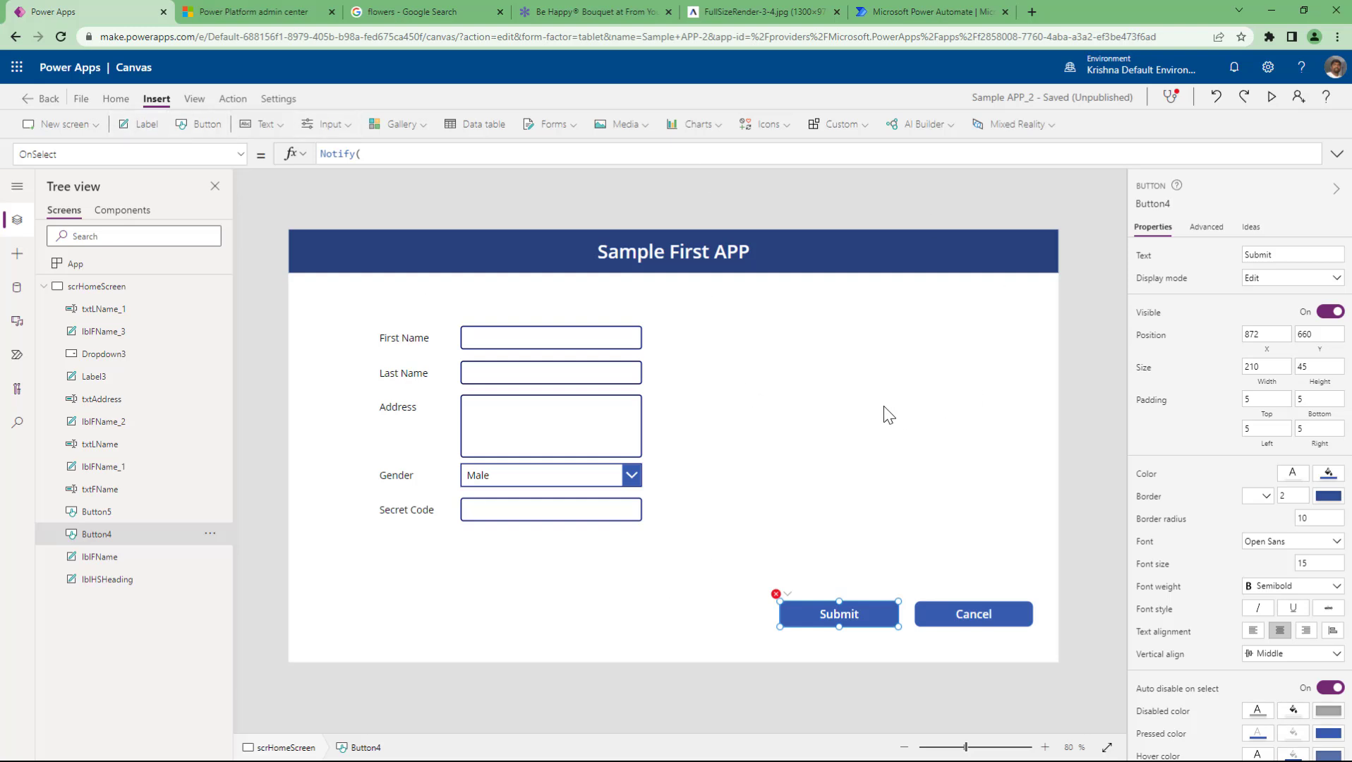
left_click(423, 156)
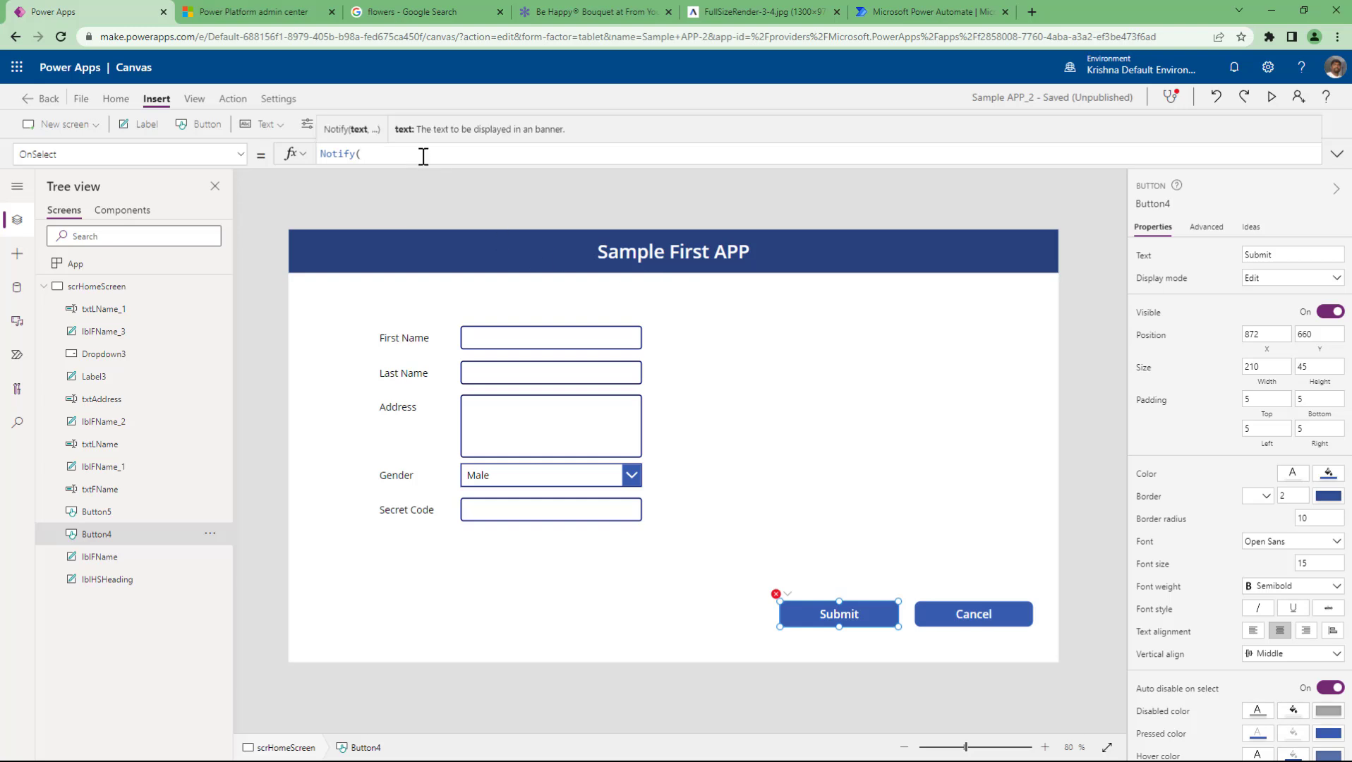
type("\"Selected Values:\"&")
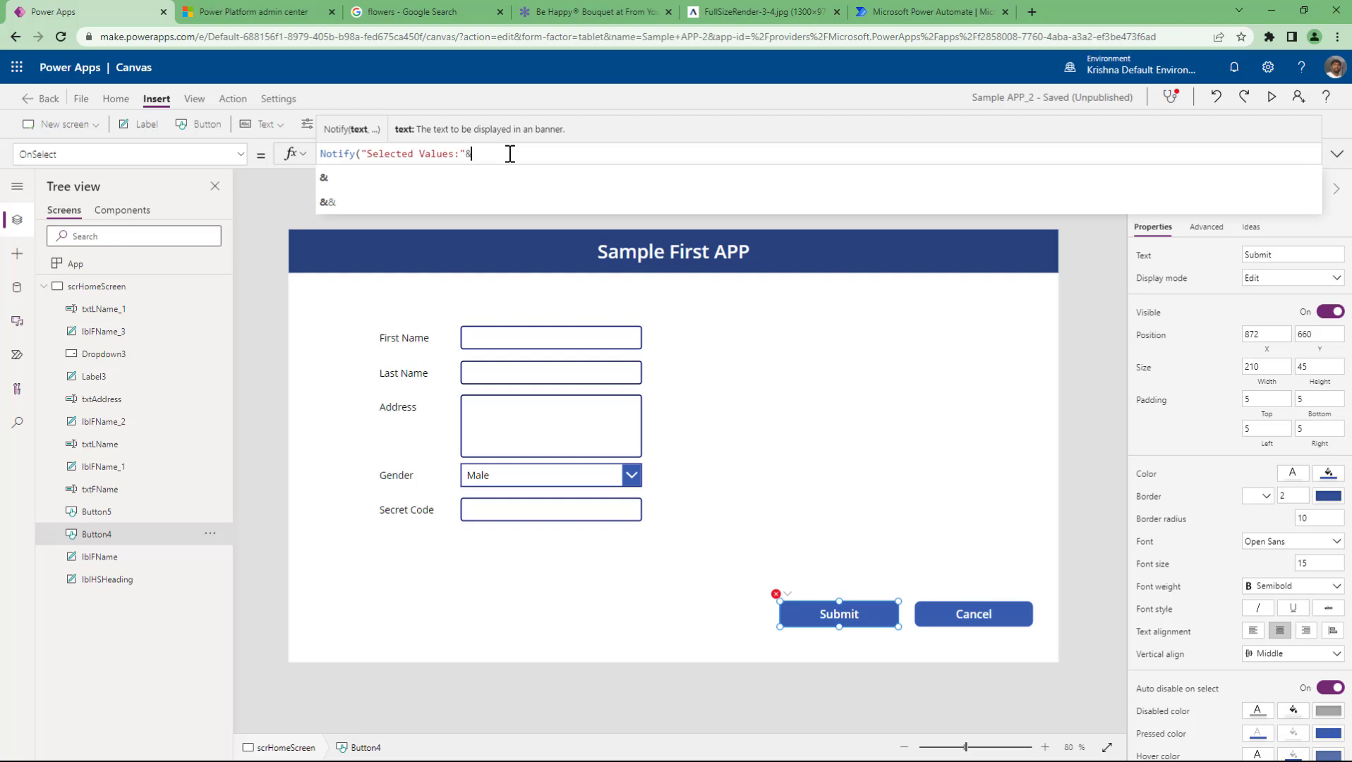
type("txt")
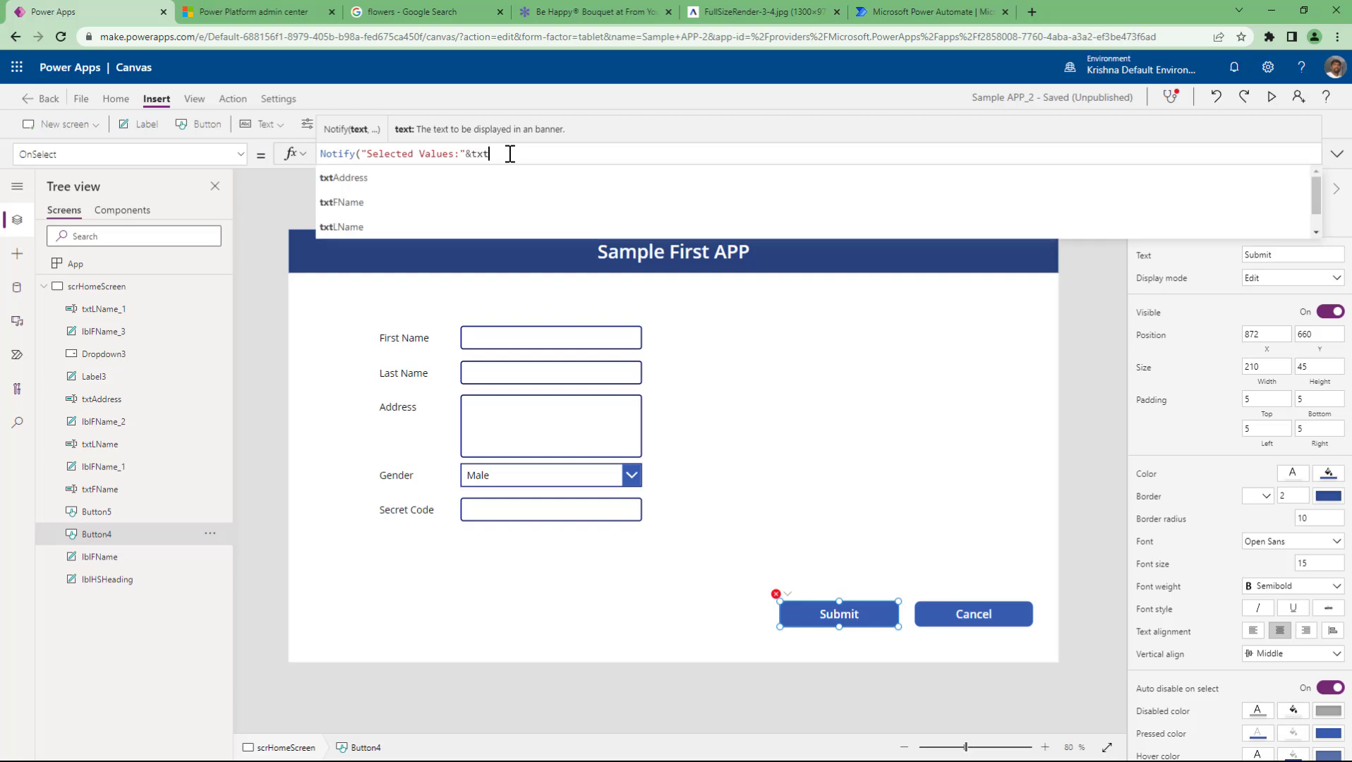
left_click(467, 200)
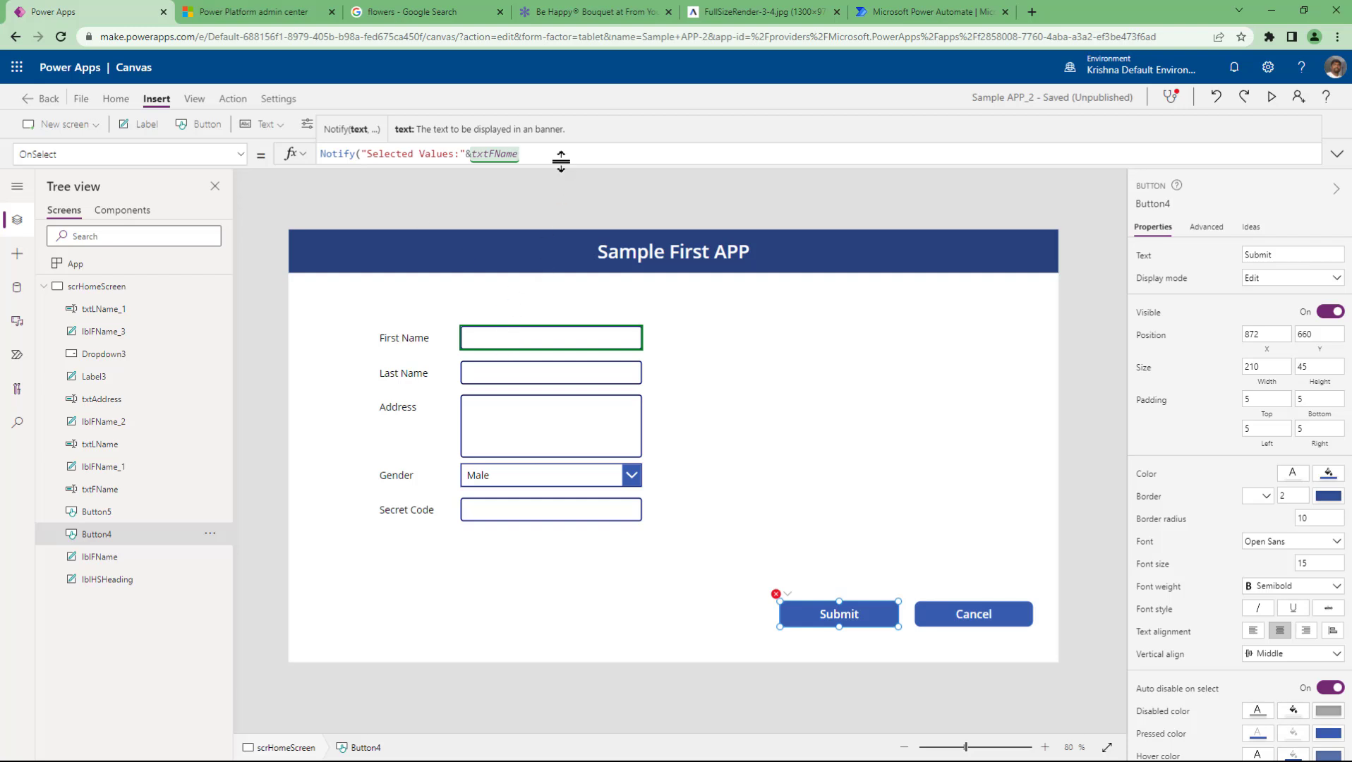
type(".Text)")
Step: Preview the app, enter a first name, submit it, and dismiss the notification before returning to the editor
left_click(1272, 99)
left_click(465, 257)
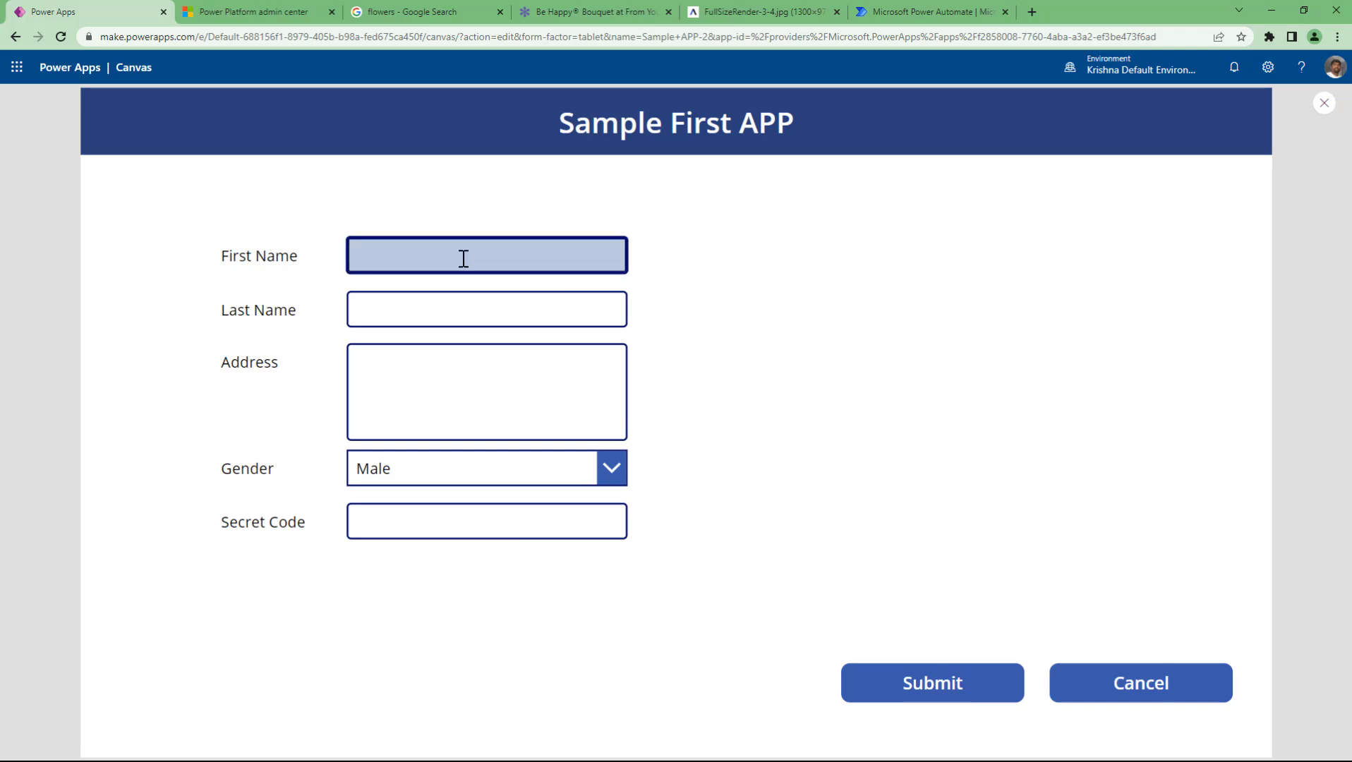
type("Krishna")
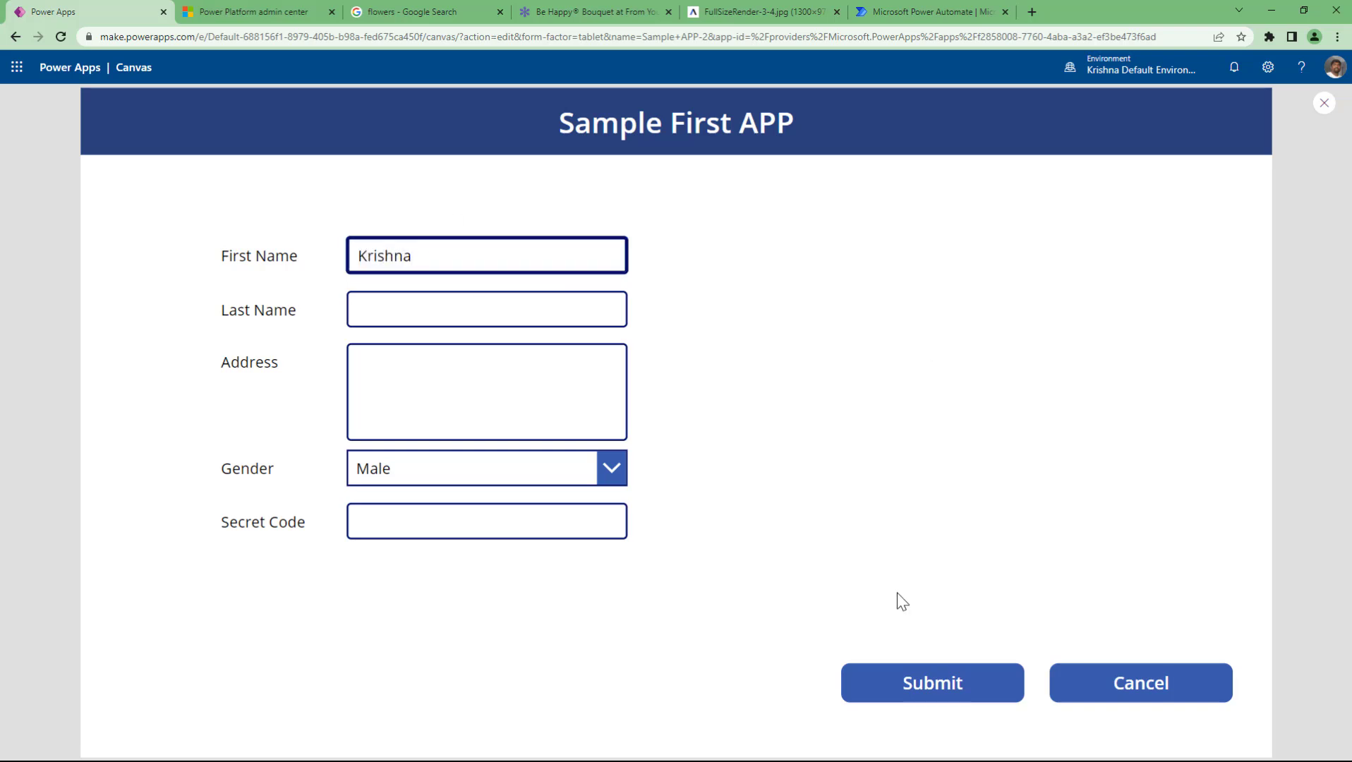
left_click(912, 688)
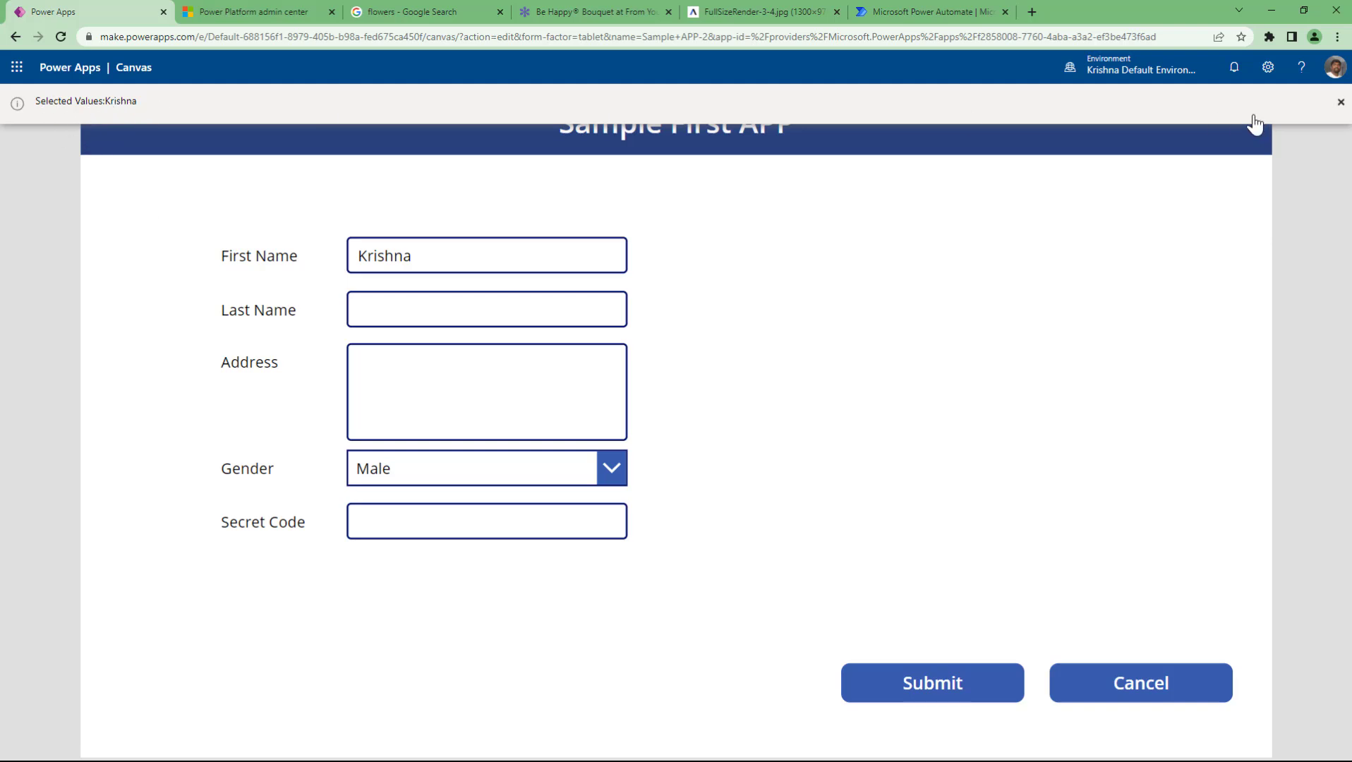
left_click(1340, 102)
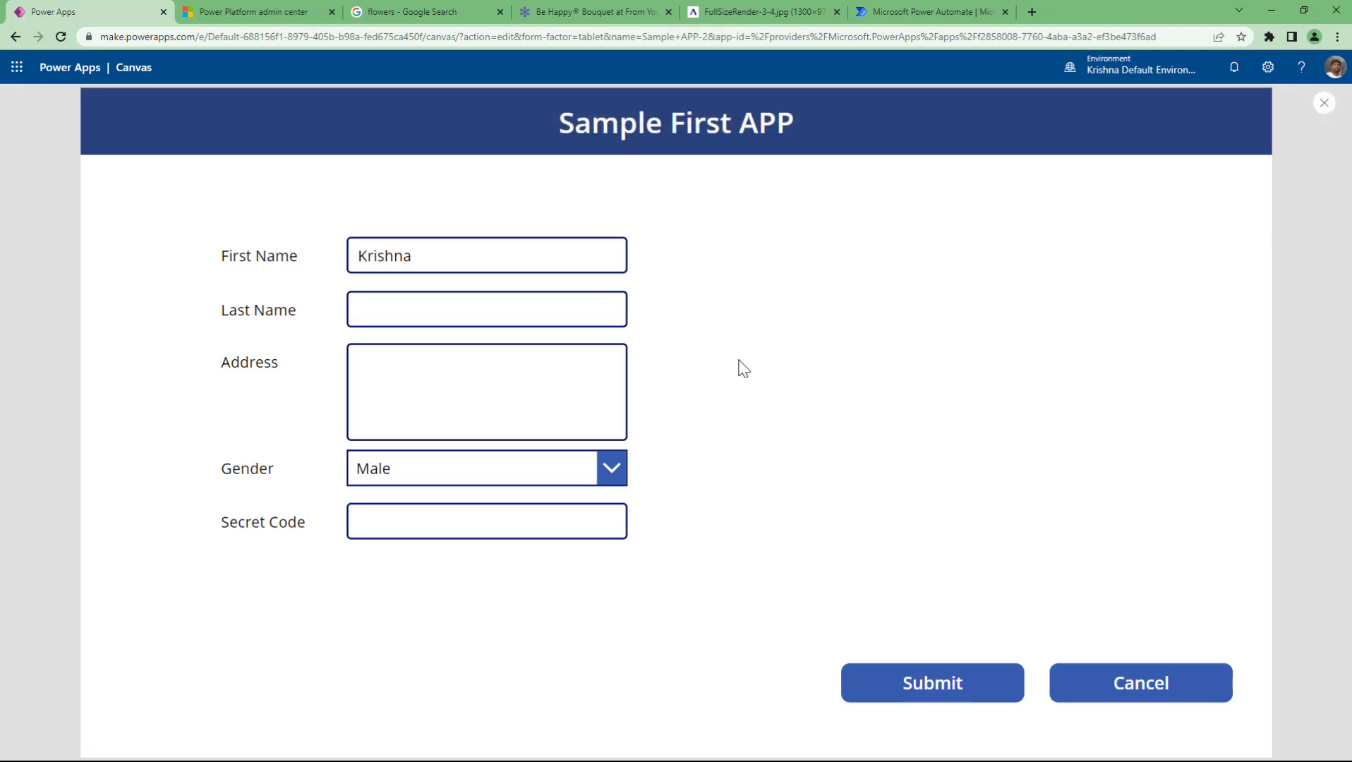
key("Escape")
Step: Append &Dropdown3.Selected.Value after txtFName.Text in the Submit button's Notify formula to include the chosen gender
left_click(827, 611)
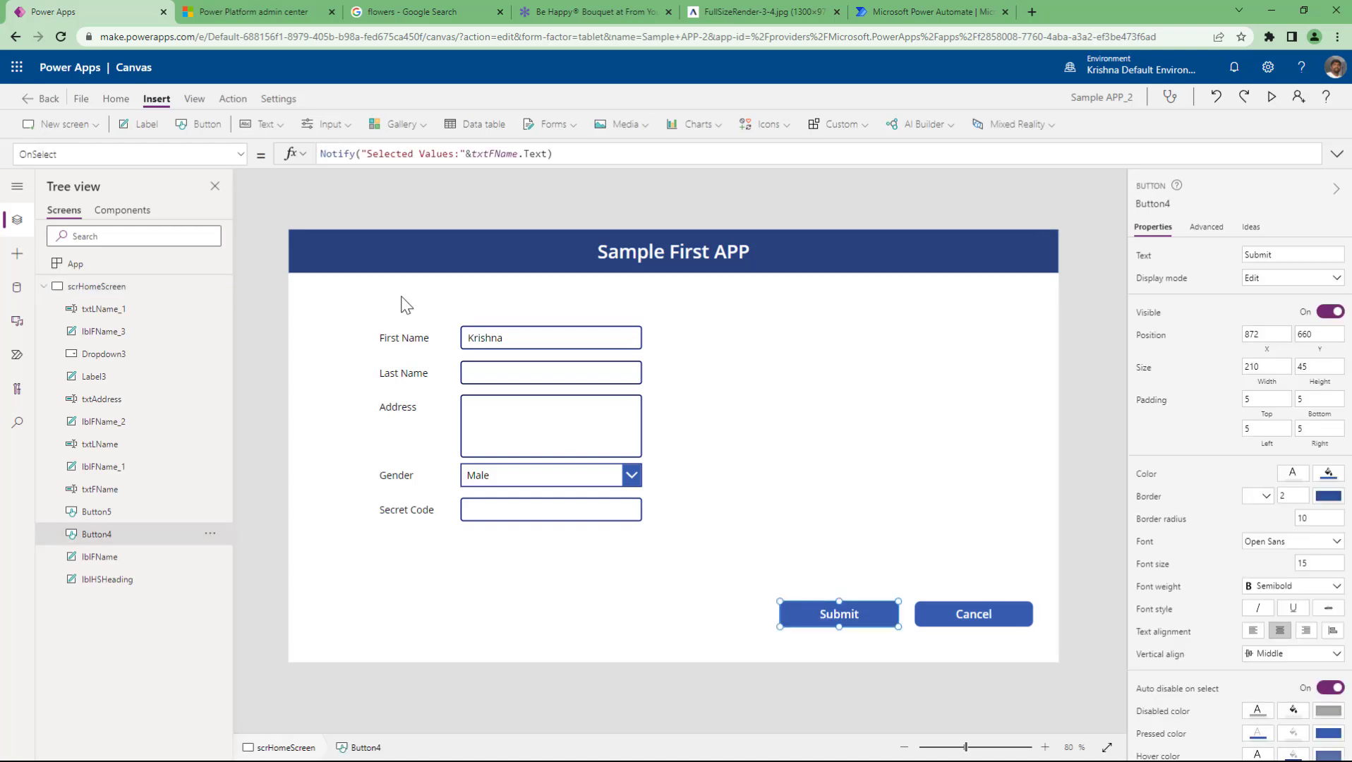
left_click(509, 475)
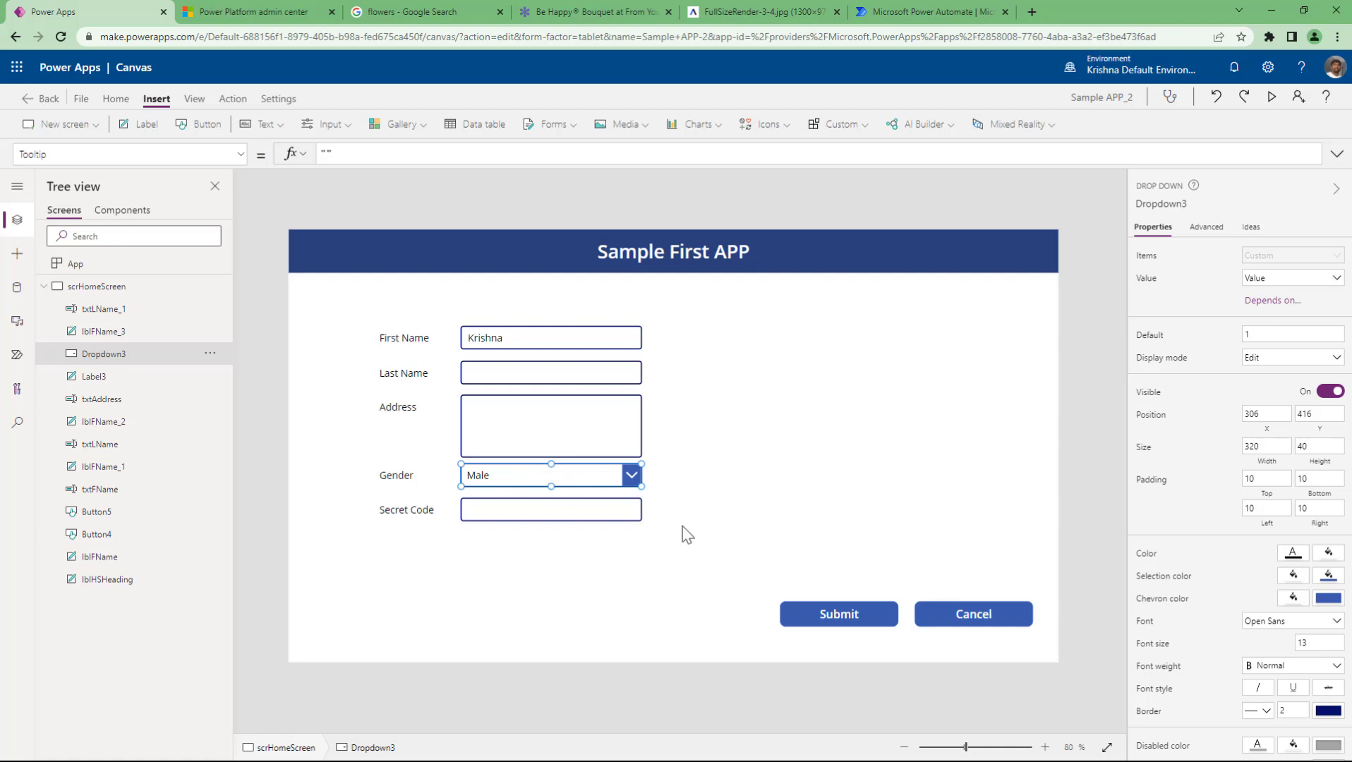
left_click(824, 620)
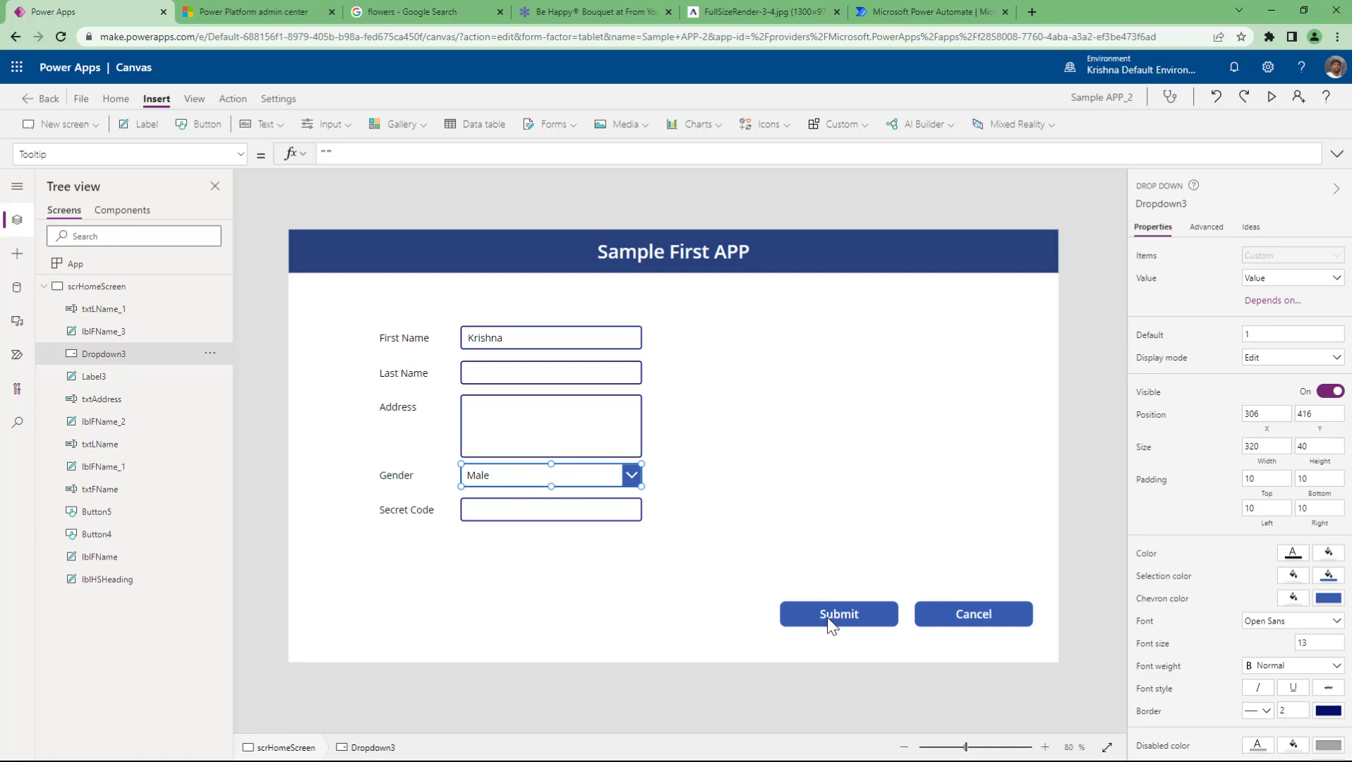
left_click(549, 155)
type(",")
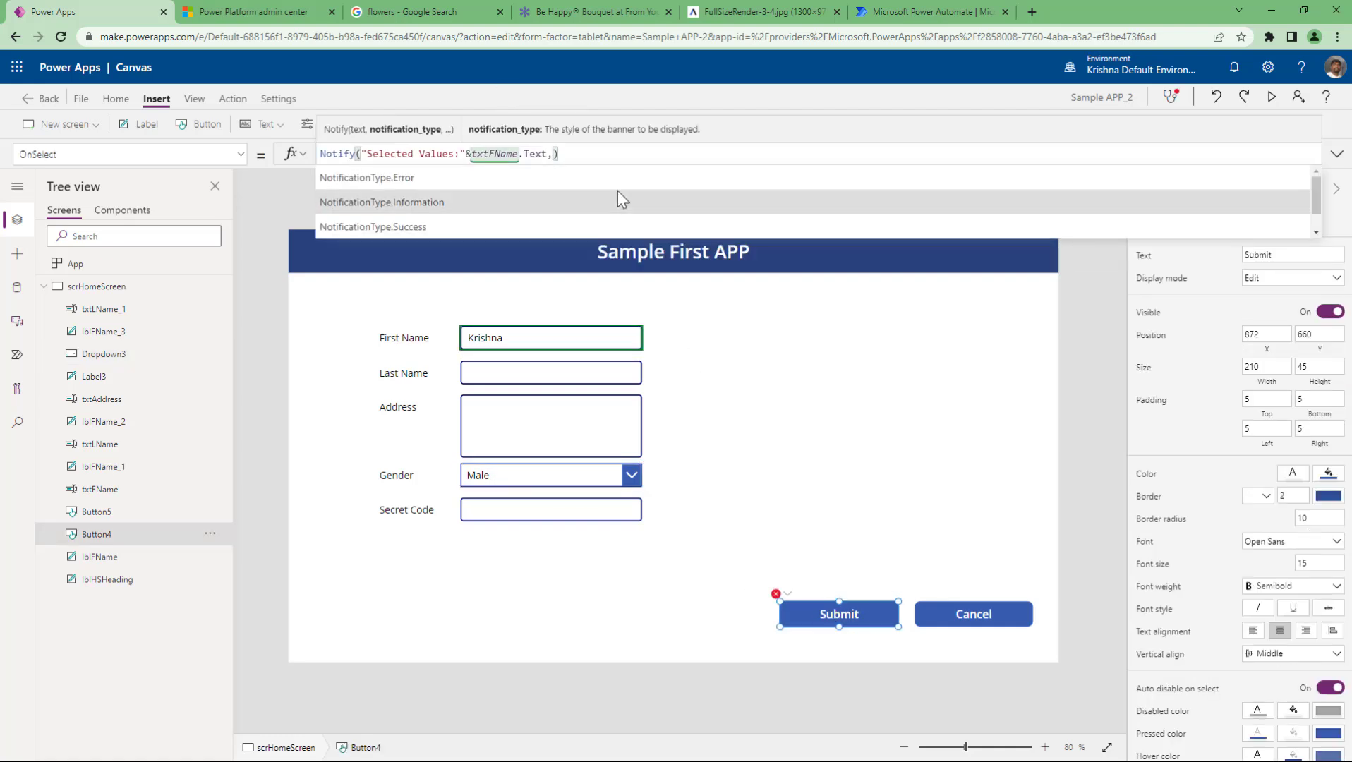
key("BackSpace")
type("&")
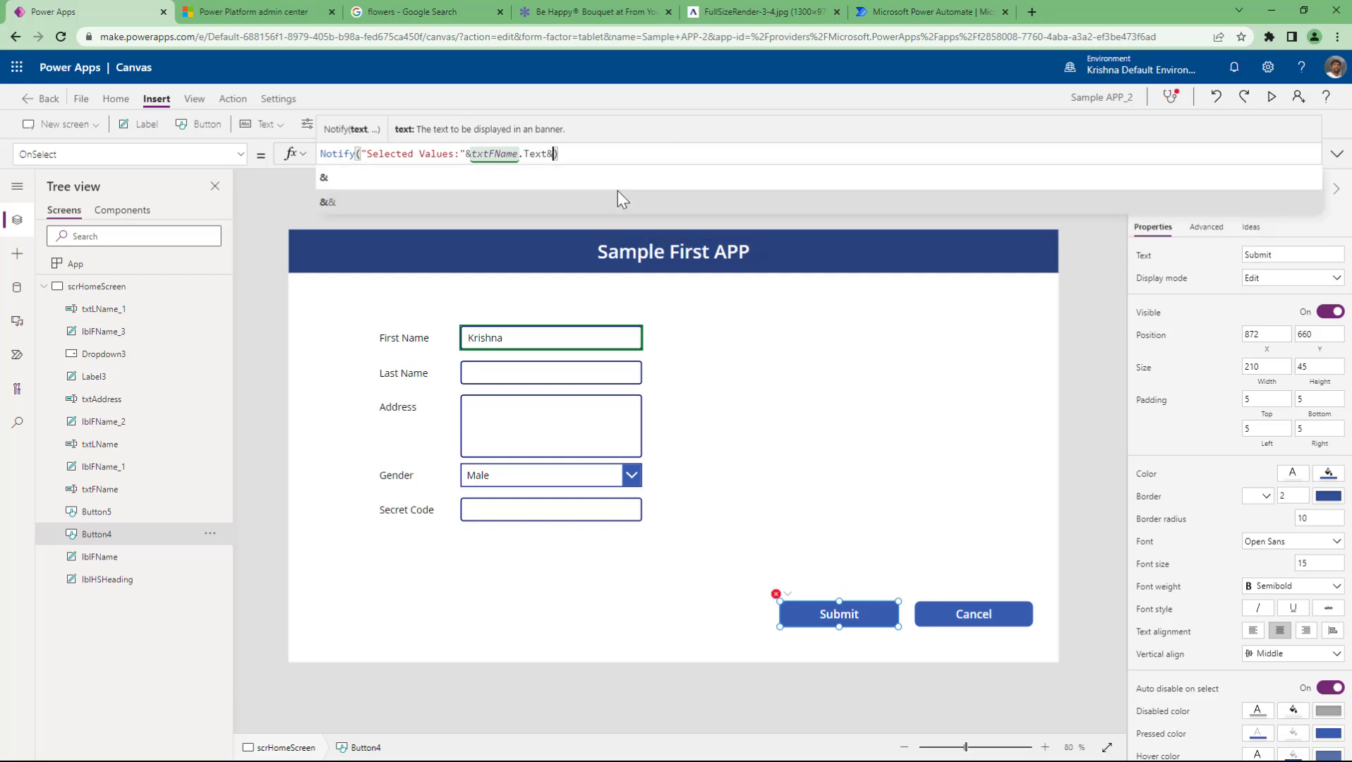
type("dr")
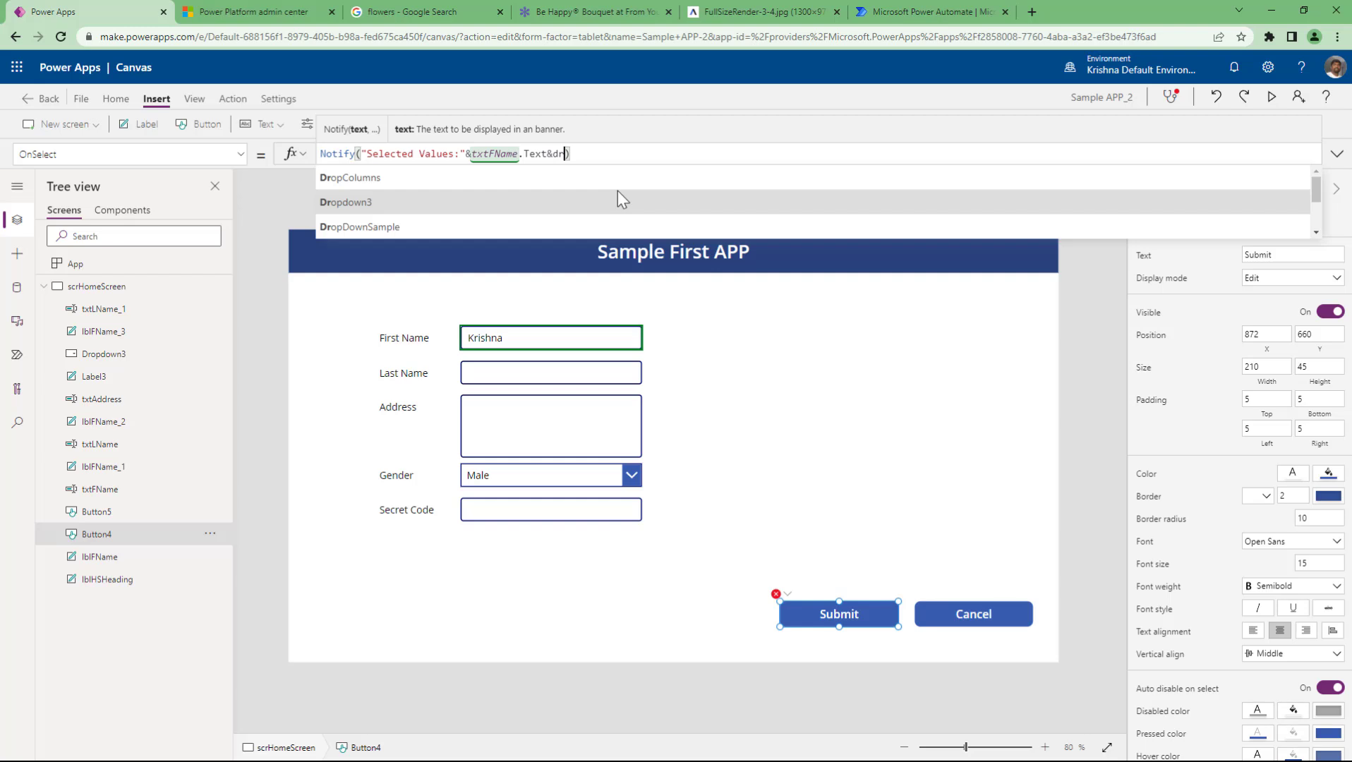
key("Tab")
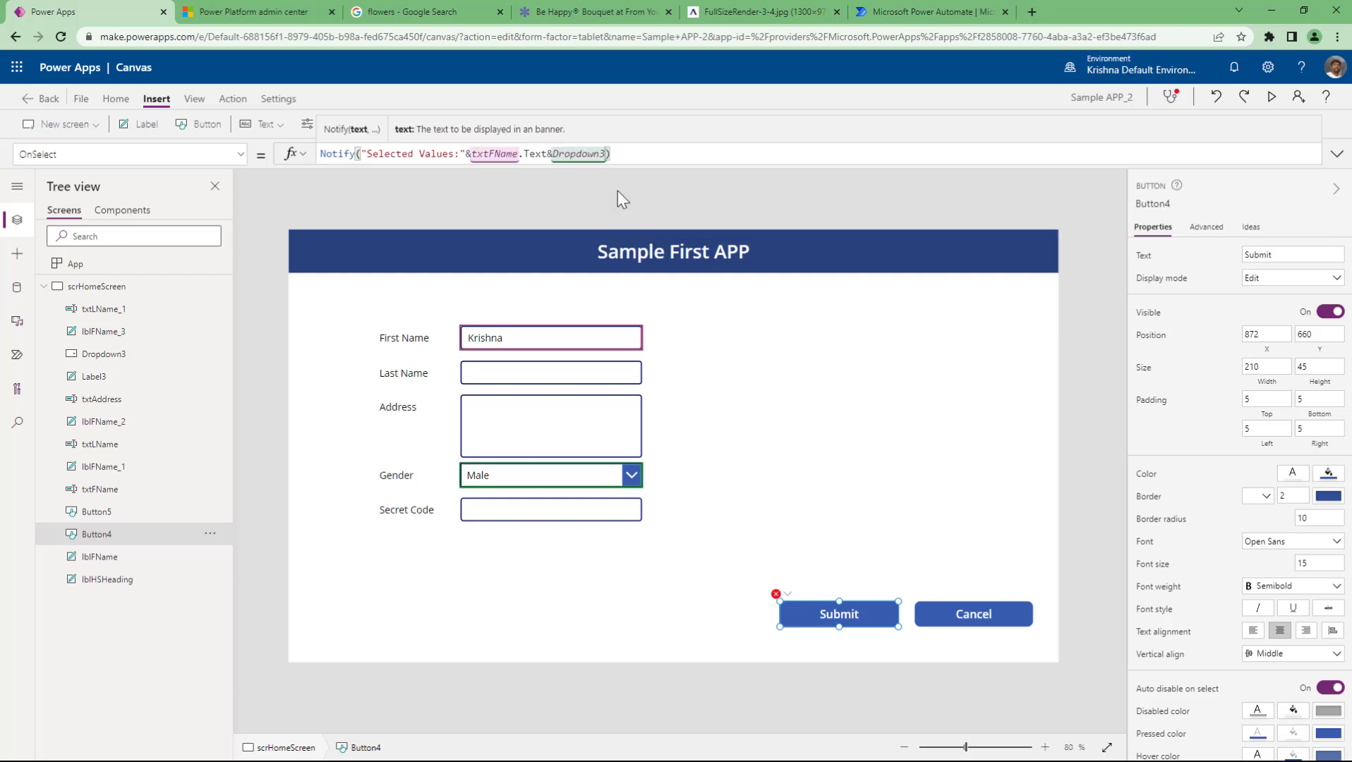
type(".se")
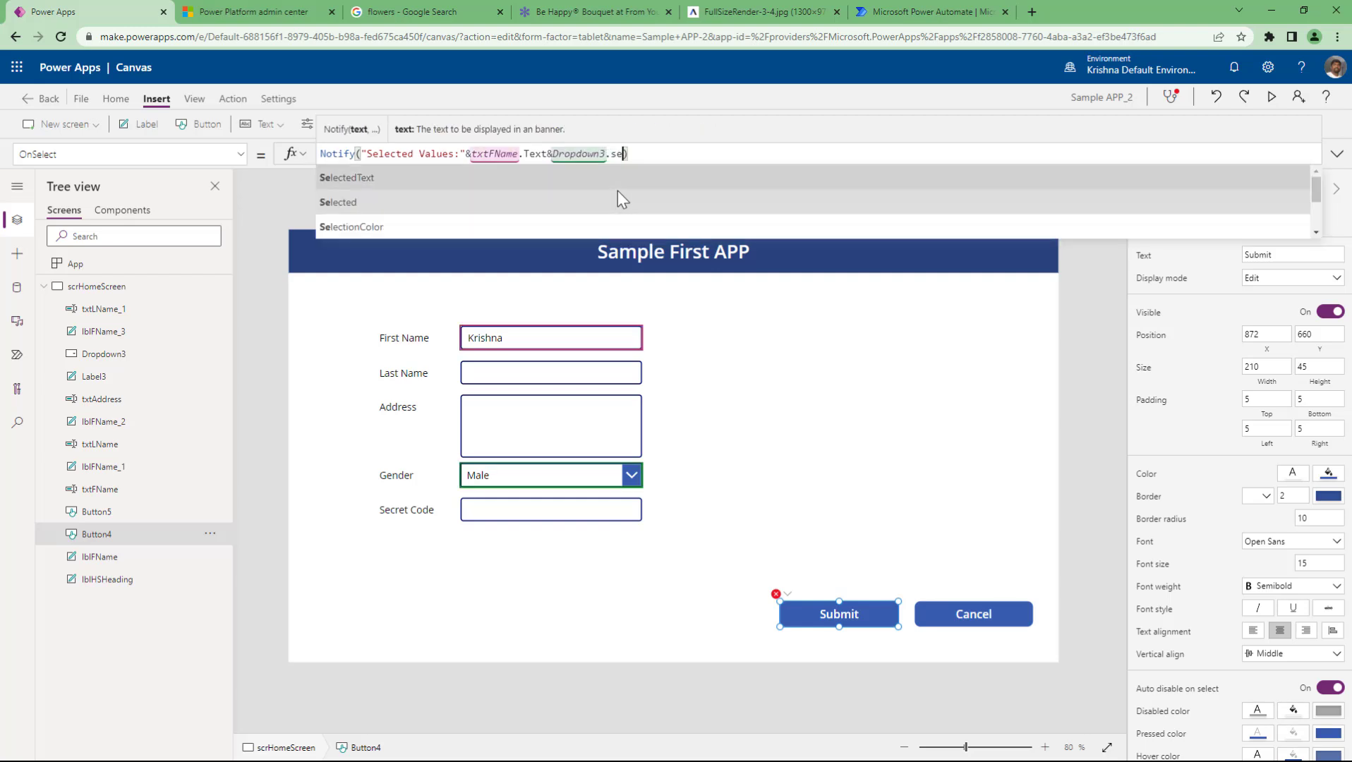
key("Down")
key("Tab")
type(".")
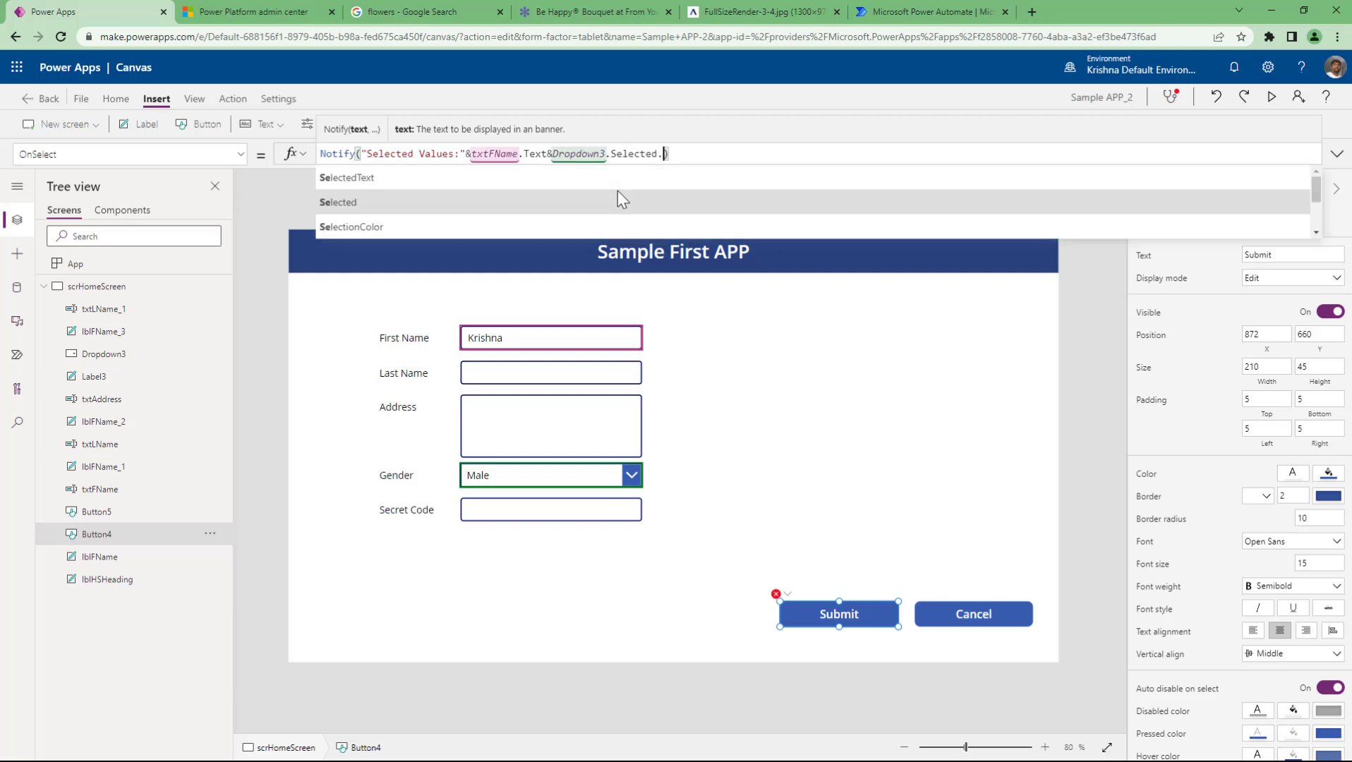
key("Tab")
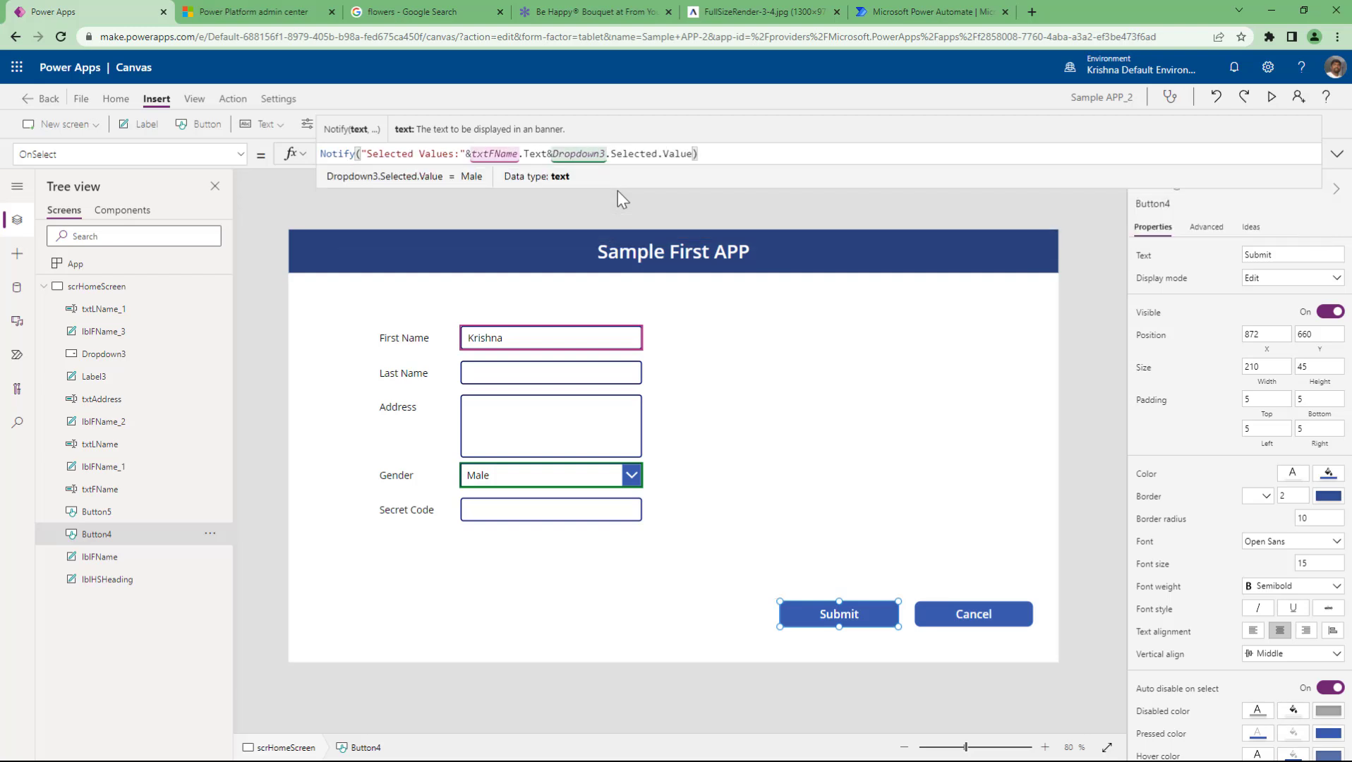
Step: Rename the Gender drop-down control as drpGender
left_click(121, 355)
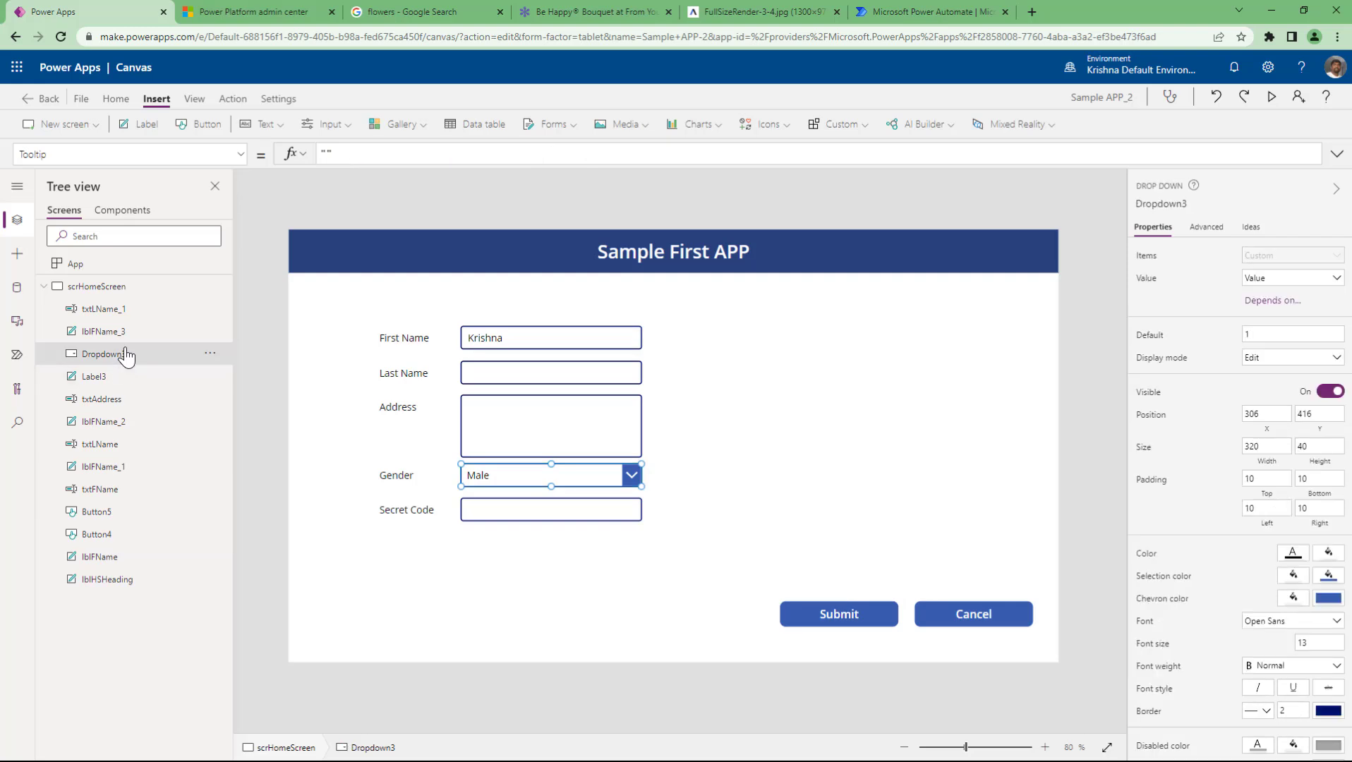
double_click(135, 363)
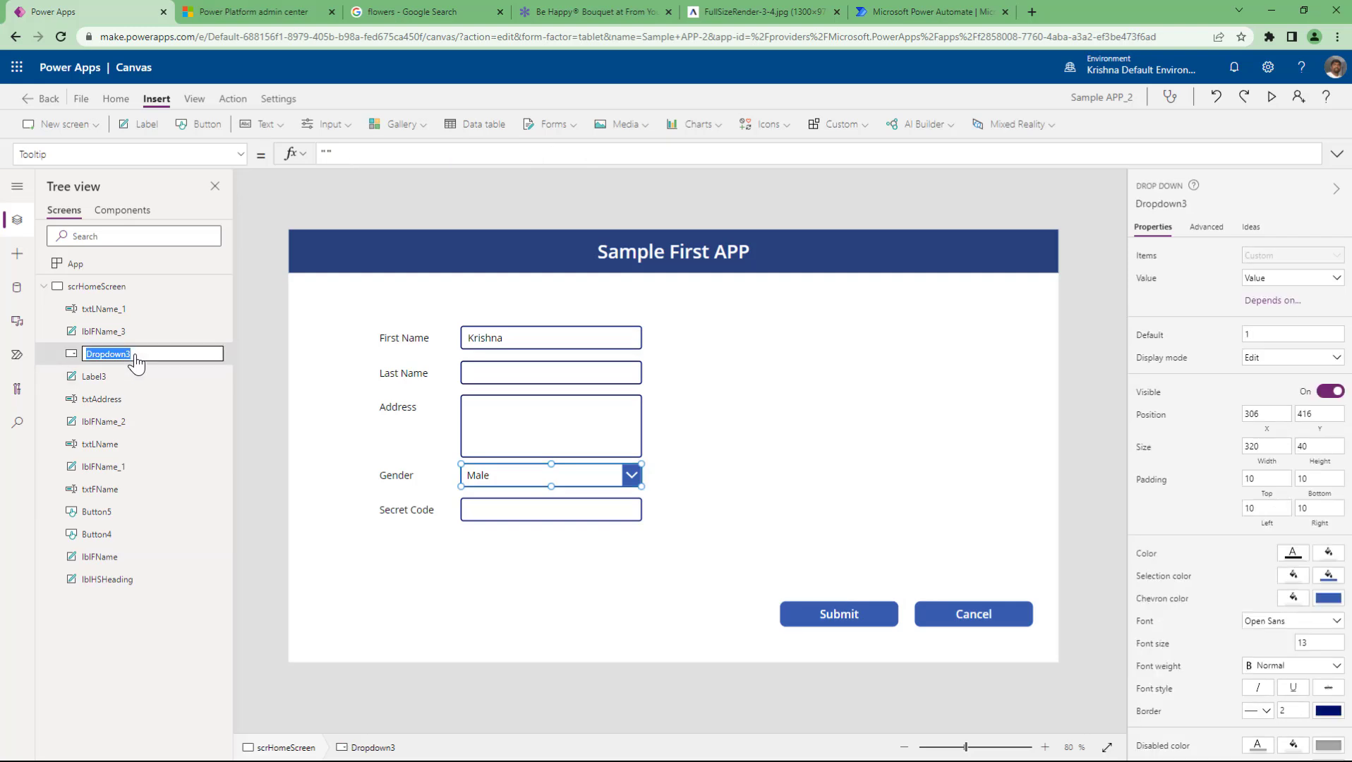
type("dr")
type("pGender")
key("Return")
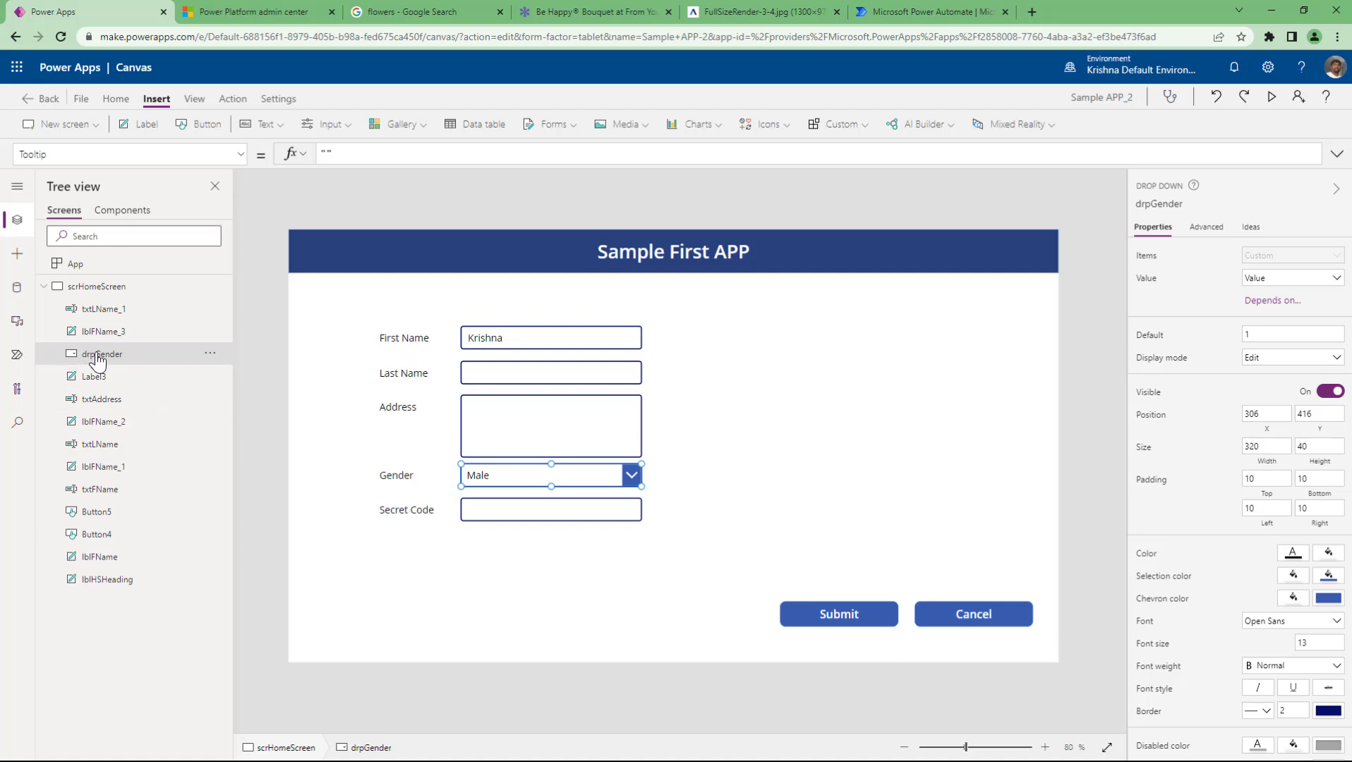
Step: Format the text of the Submit button's OnSelect formula and check its drpGender reference
left_click(826, 614)
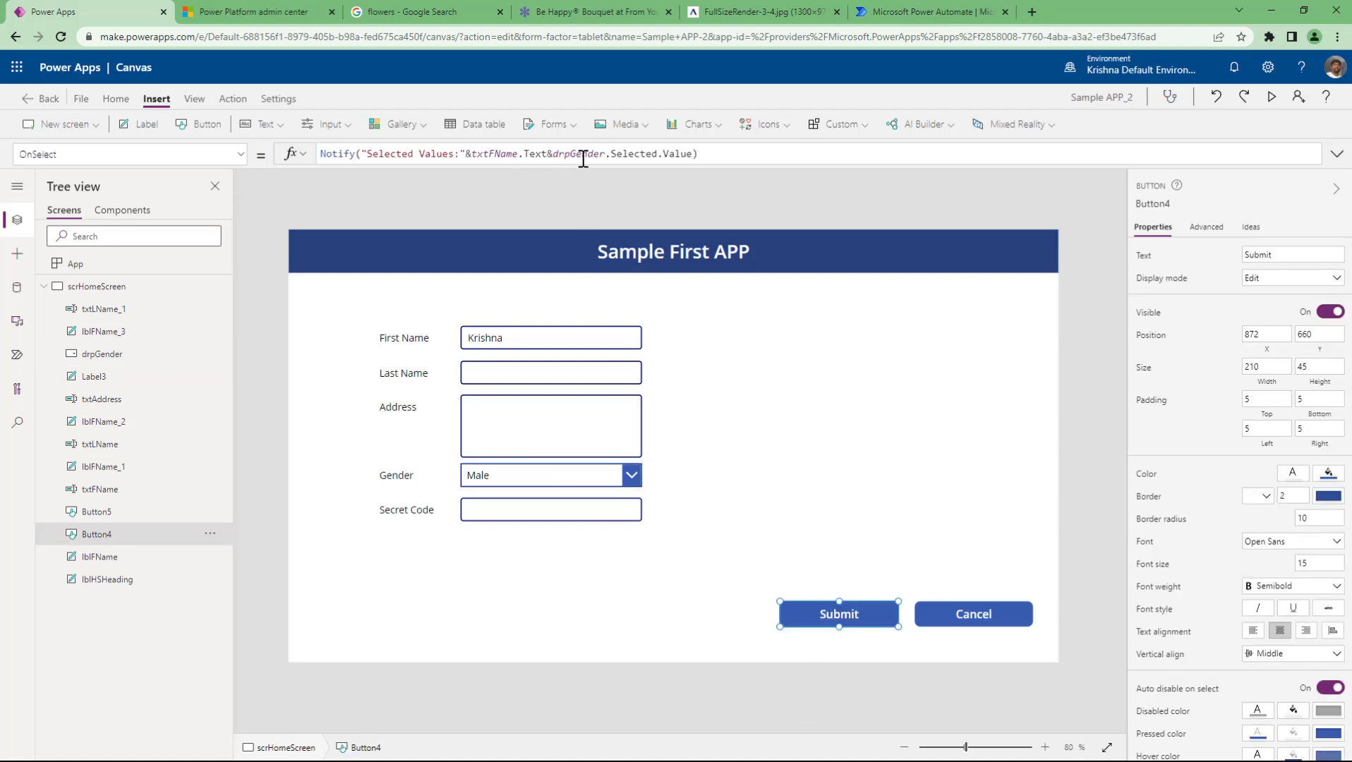
left_click(624, 159)
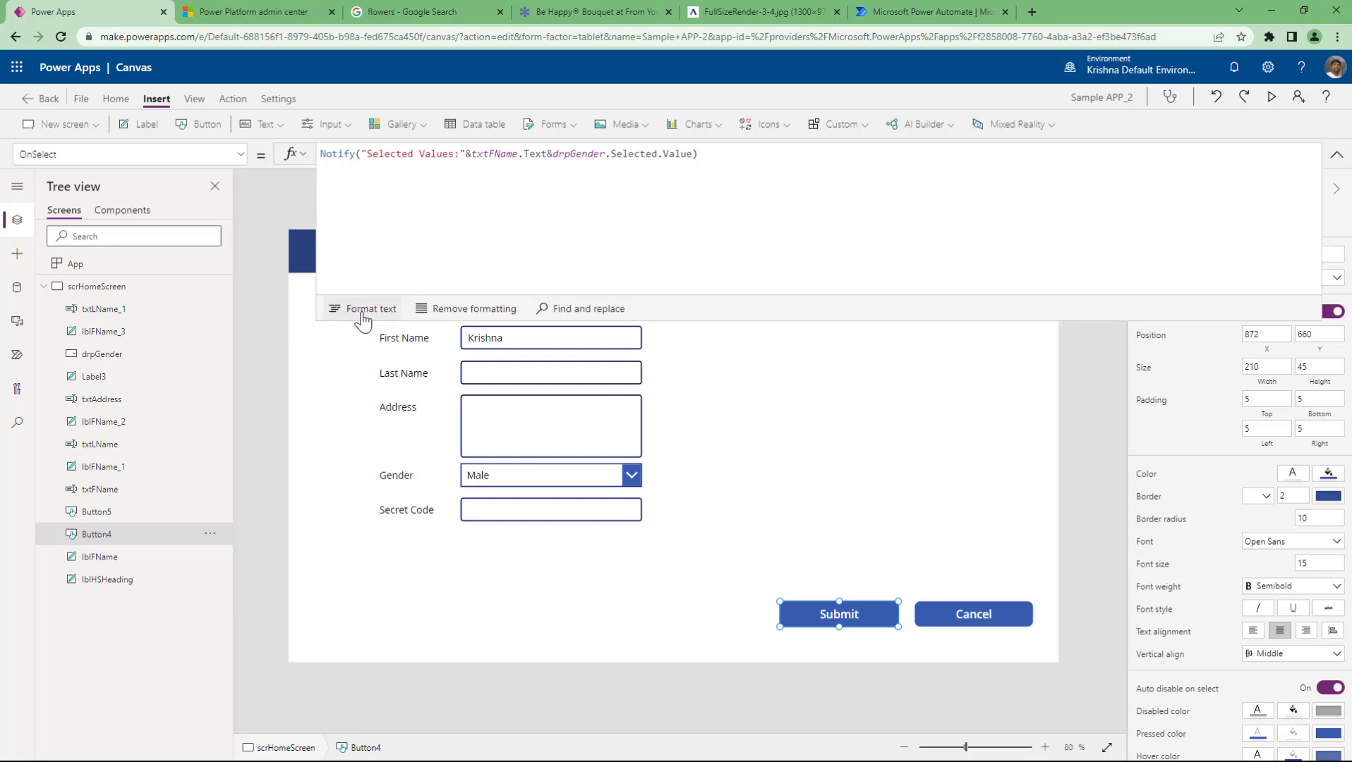
left_click(445, 268)
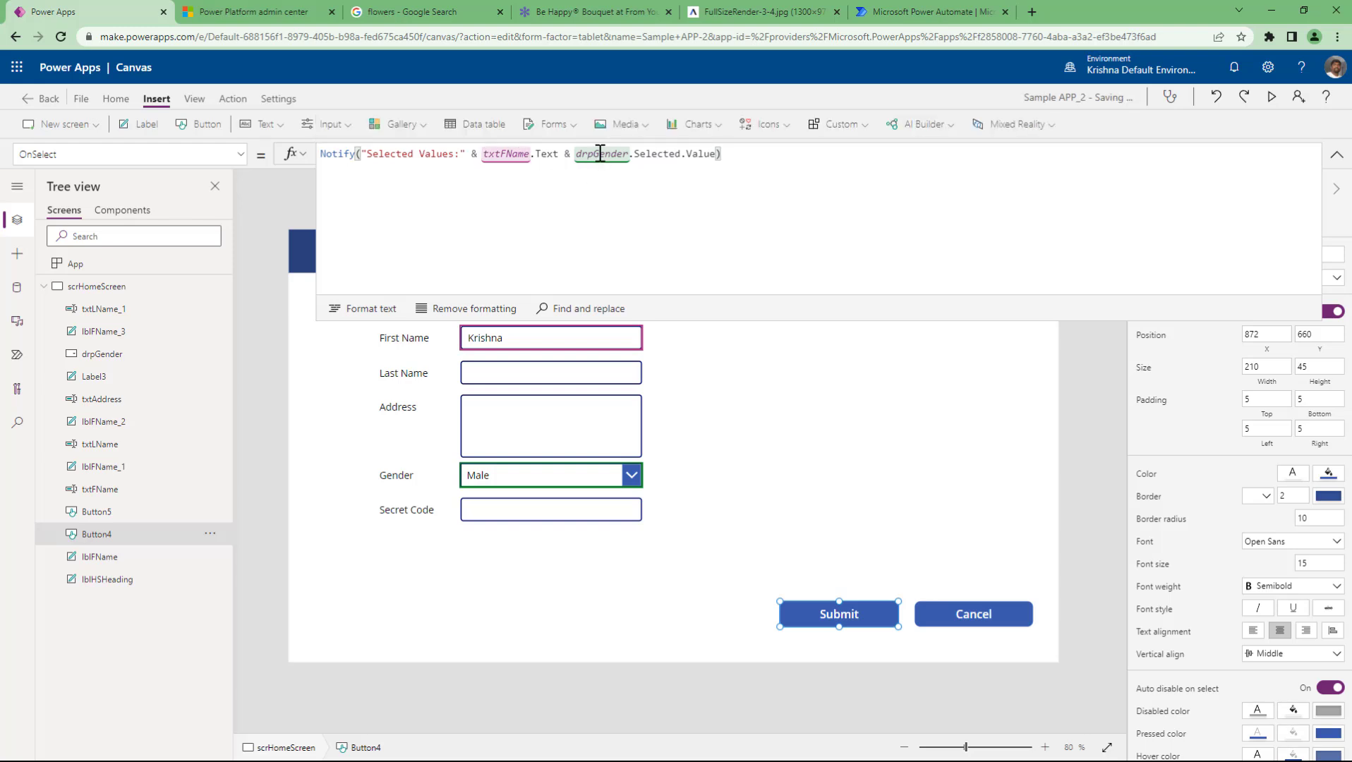
double_click(599, 154)
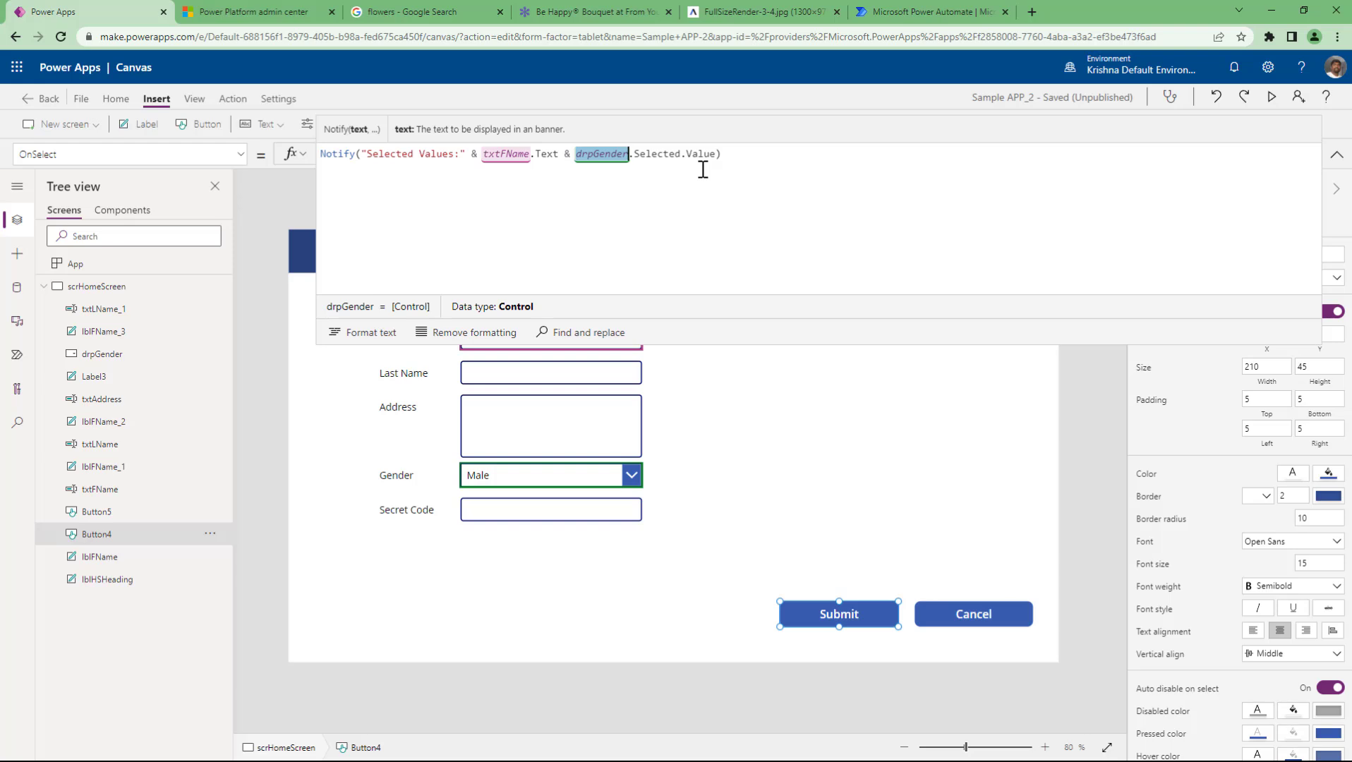
left_click(1336, 154)
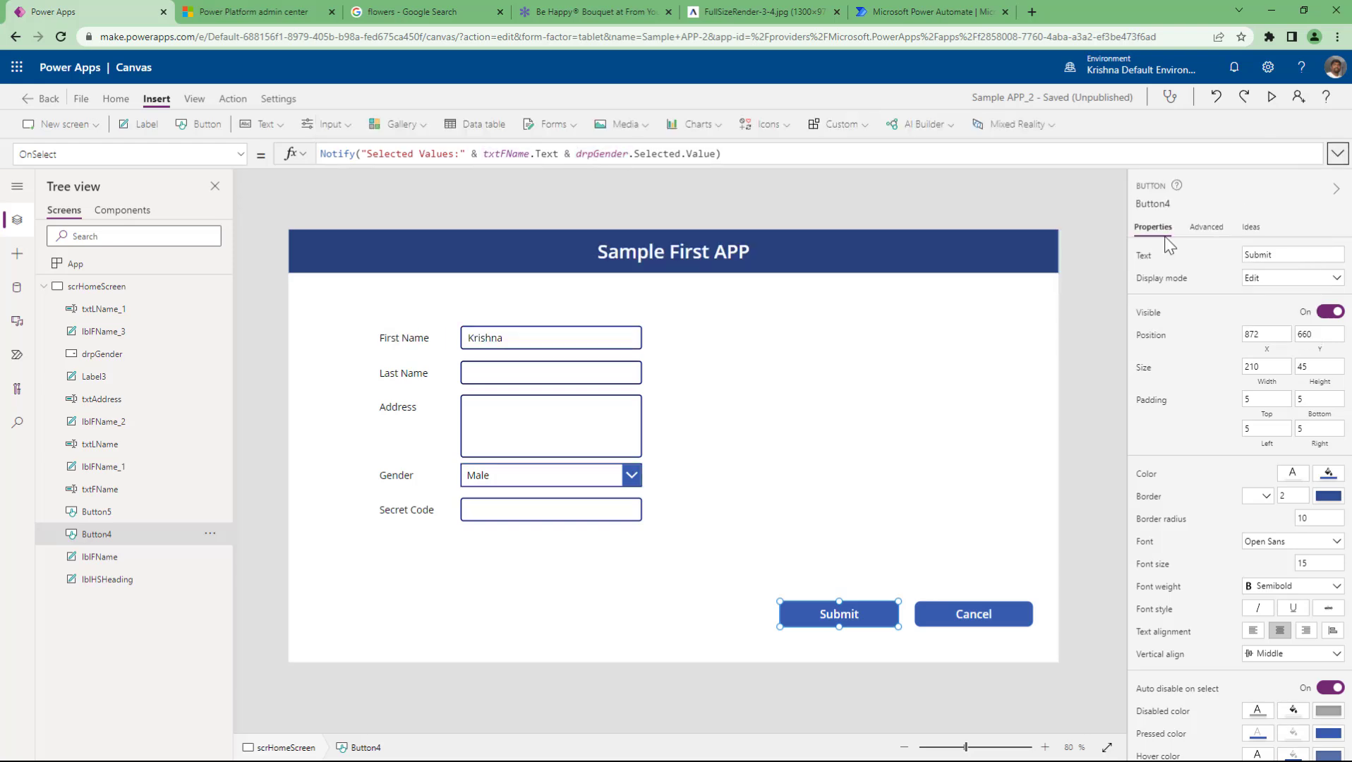
Step: Try a grey fill on scrHomeScreen and switch it back to white
left_click(445, 642)
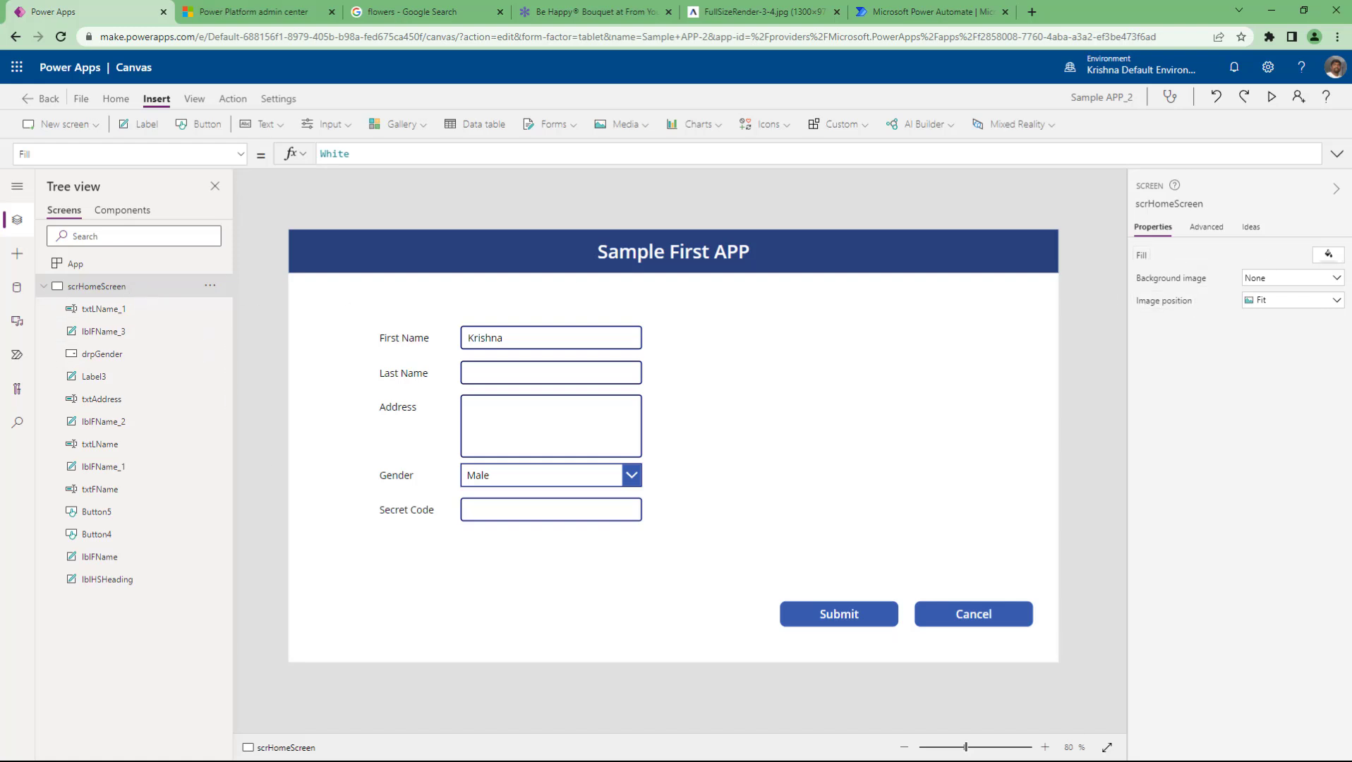
left_click(1329, 256)
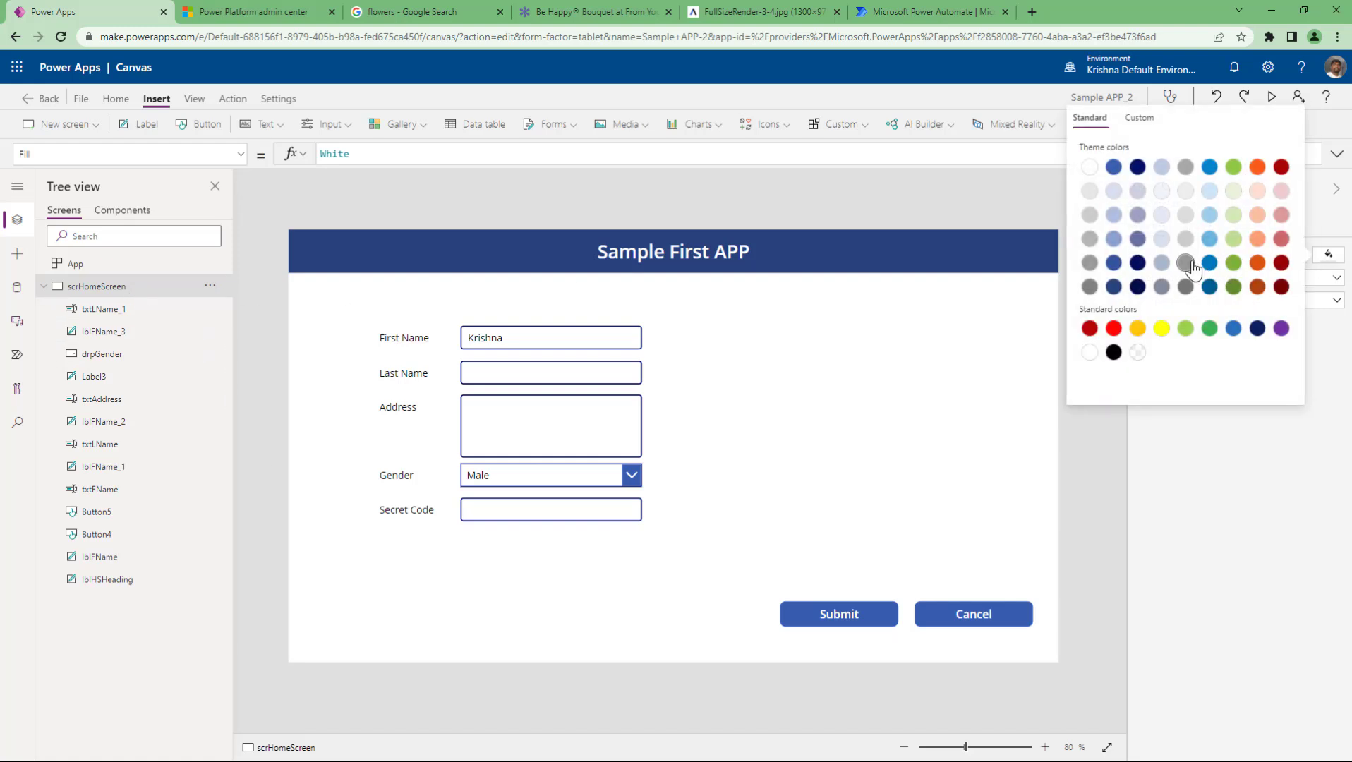
left_click(1185, 262)
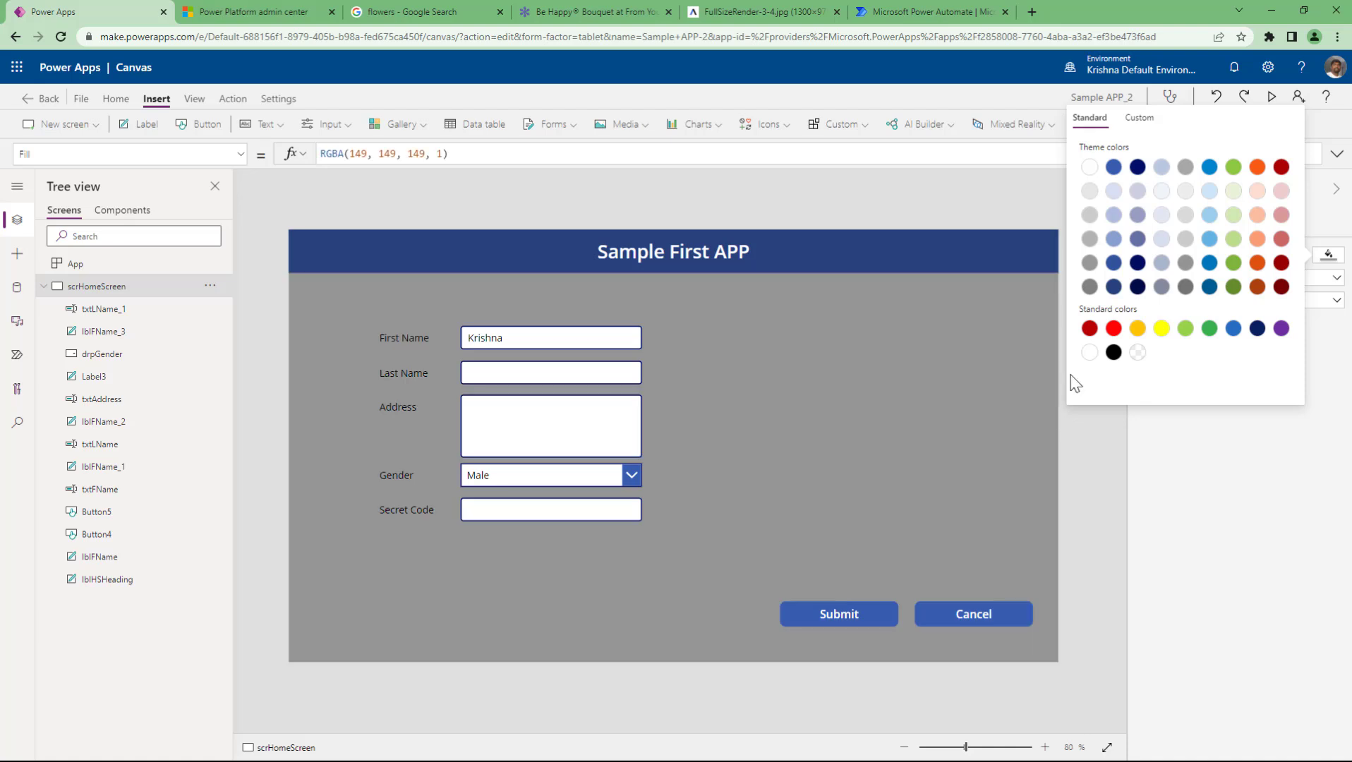
left_click(1090, 167)
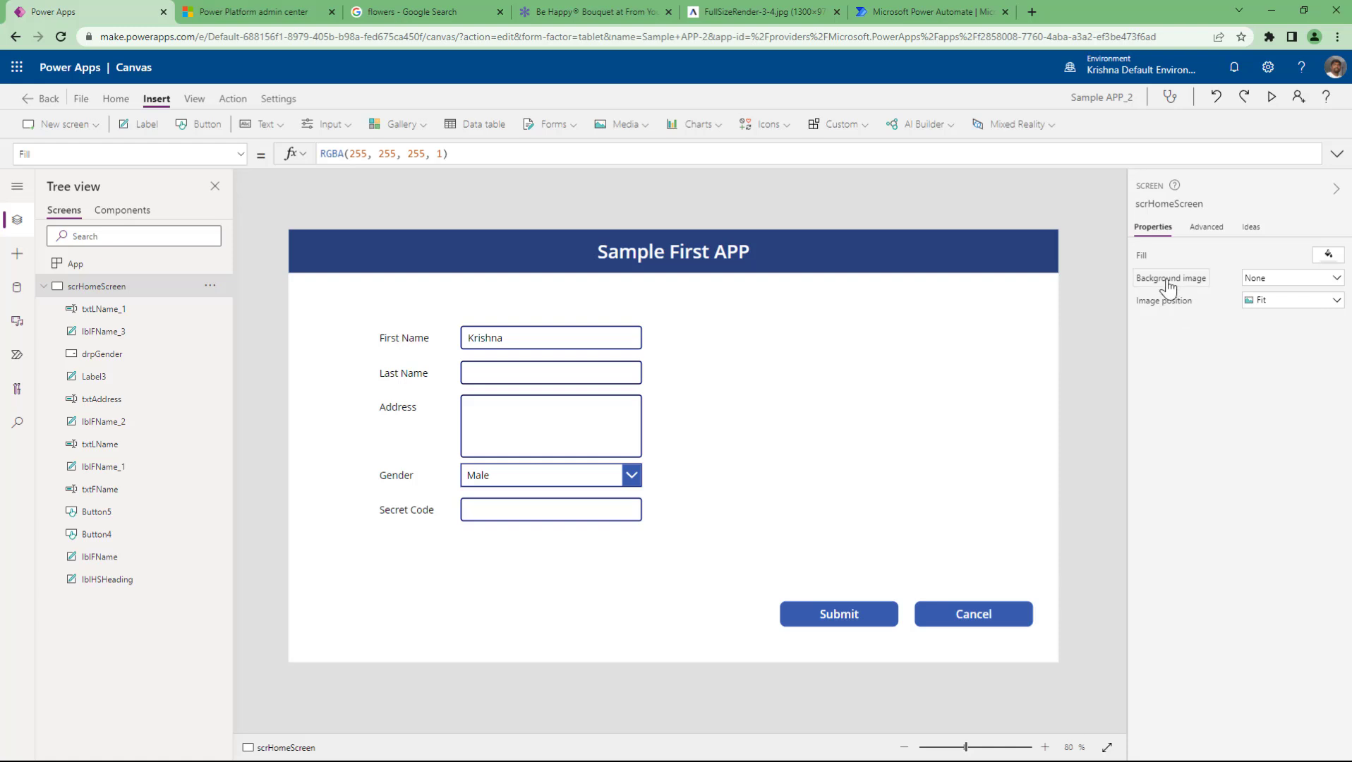
Step: Open the home screen's background image property, and search Google Images for BMW cars
left_click(1168, 285)
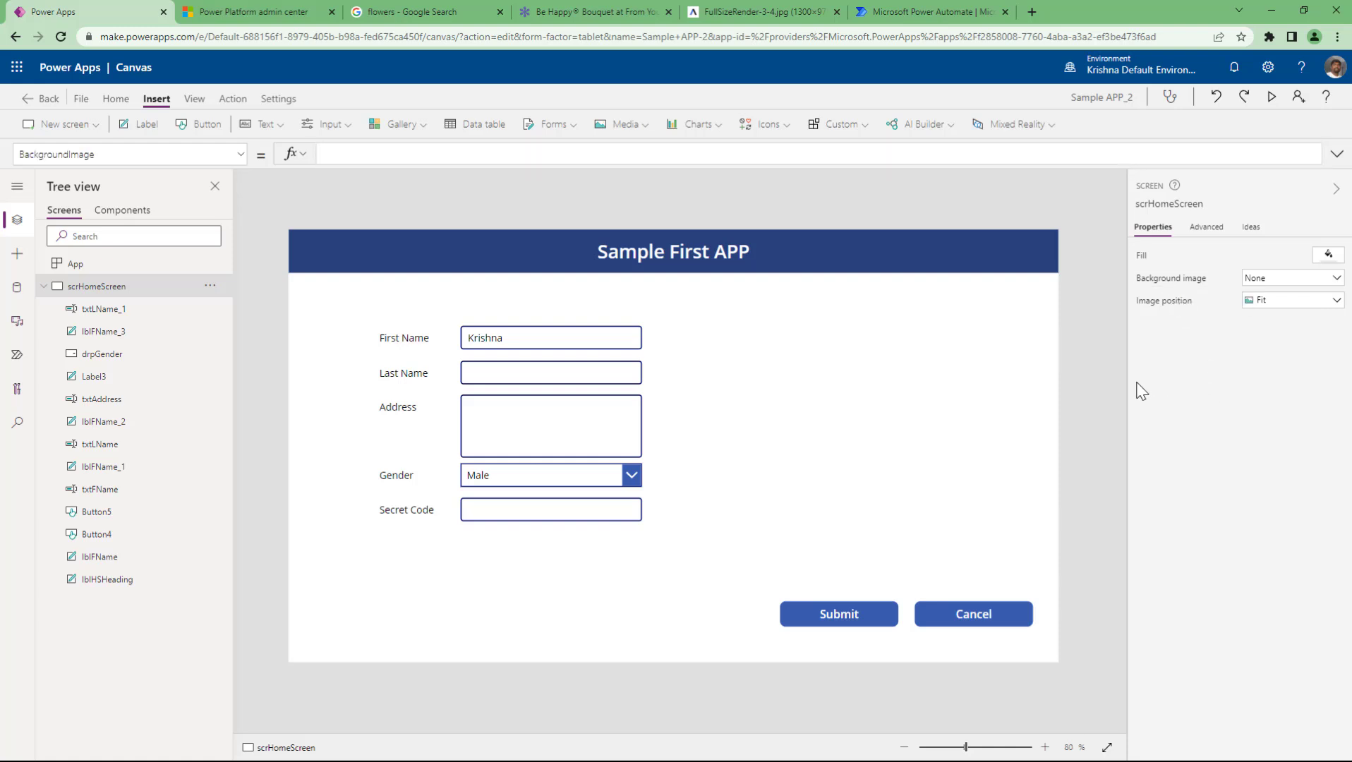
left_click(406, 13)
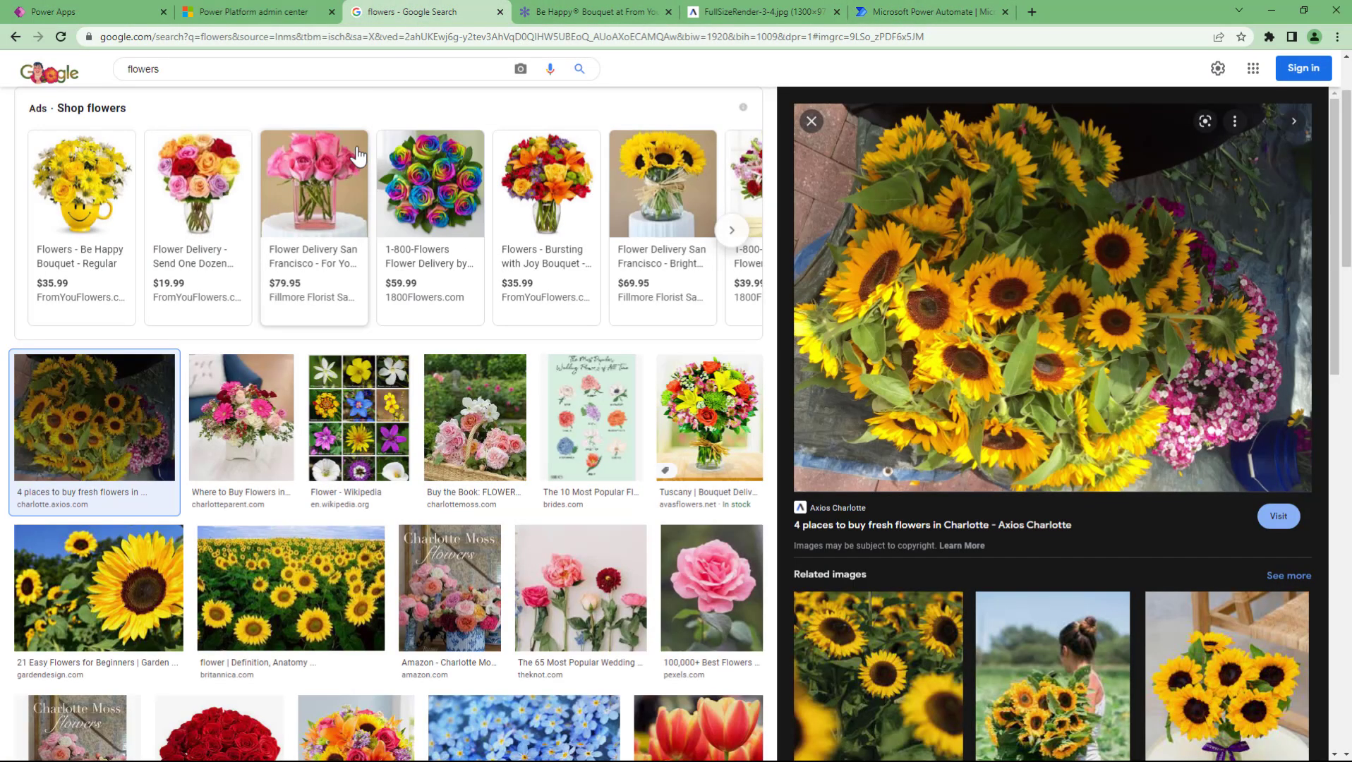
left_click_drag(271, 72, 71, 73)
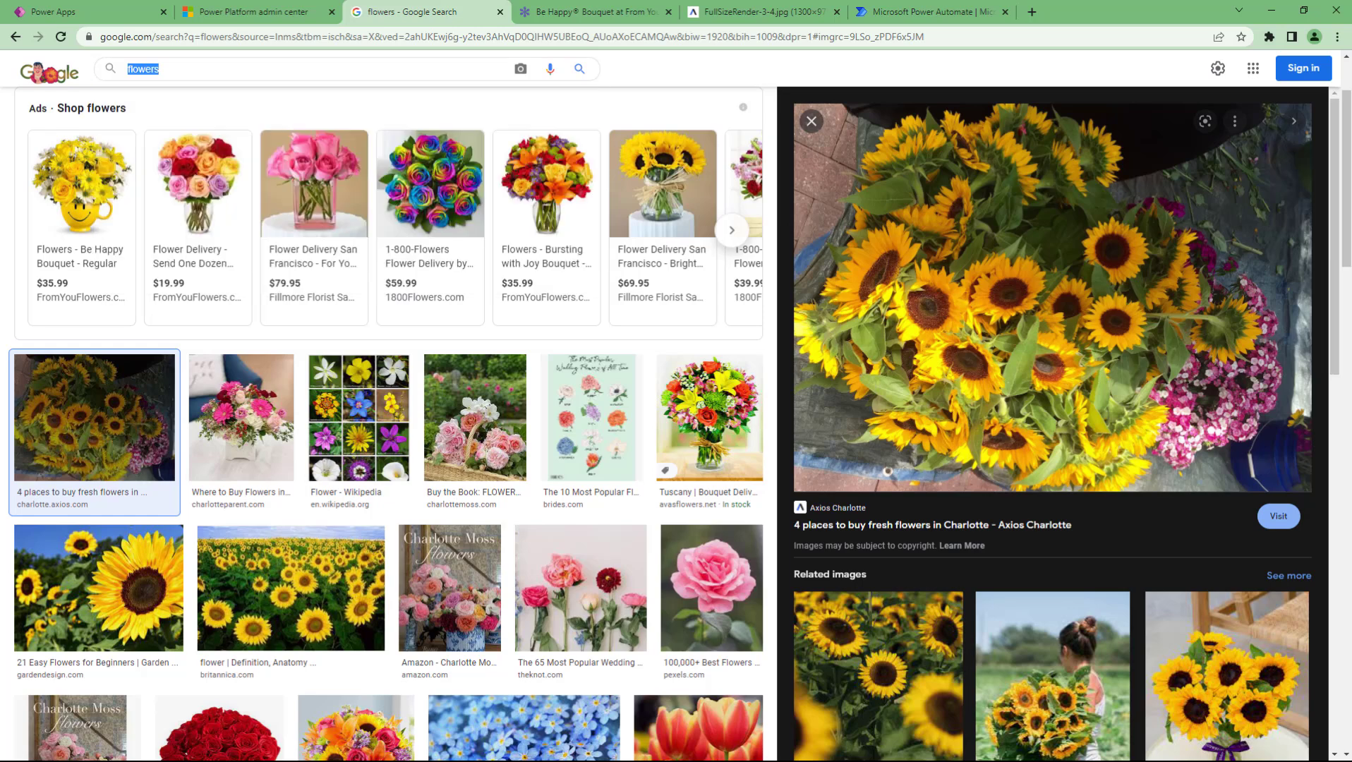
type("BMW cars")
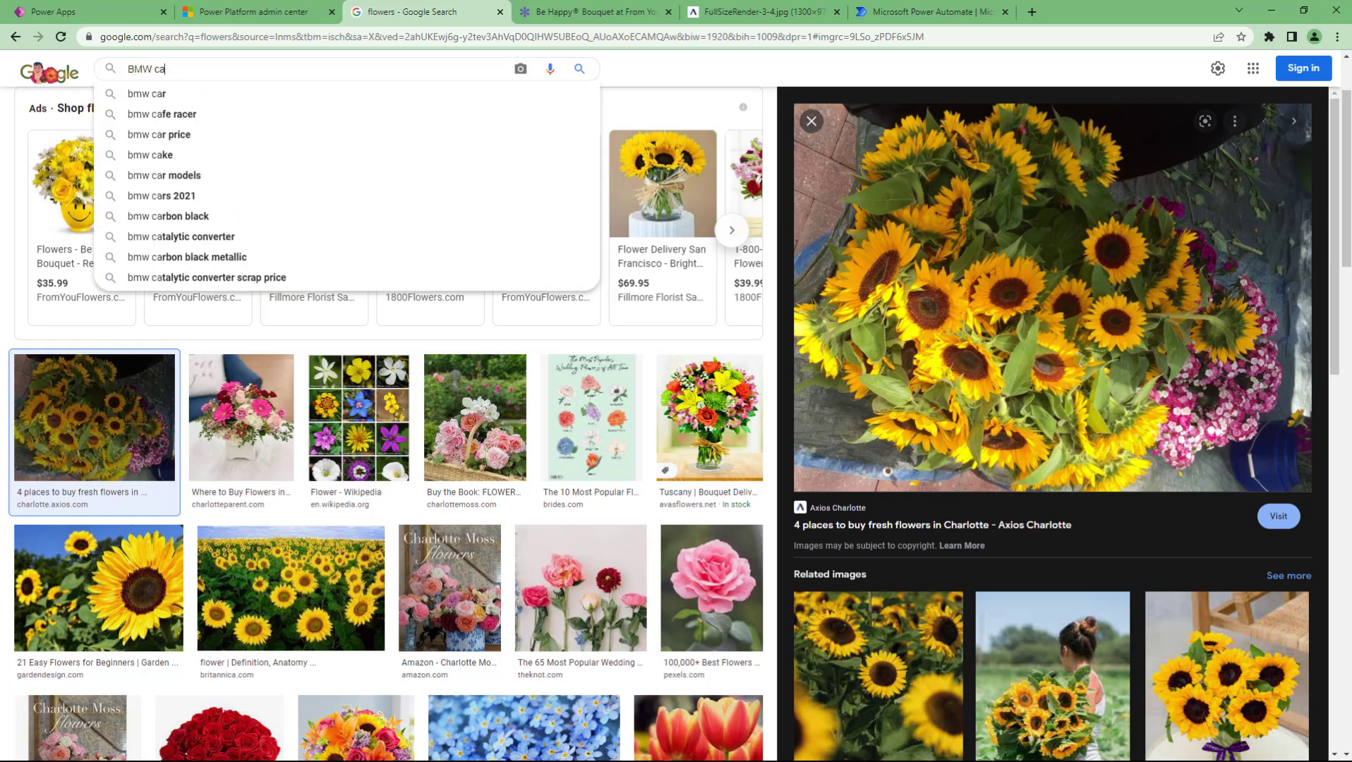
key("Return")
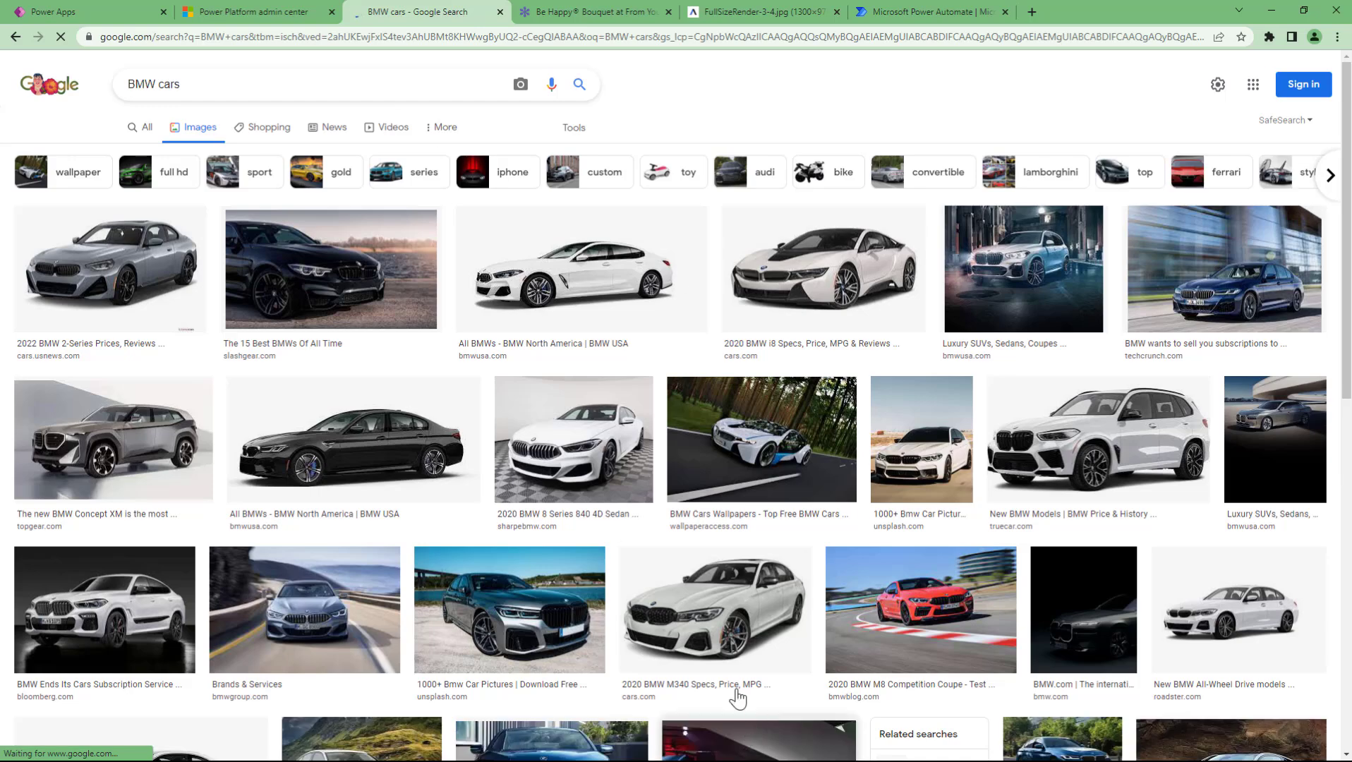
Step: Copy the image address of SlashGear's black BMW picture and open it in another browser tab
left_click(294, 281)
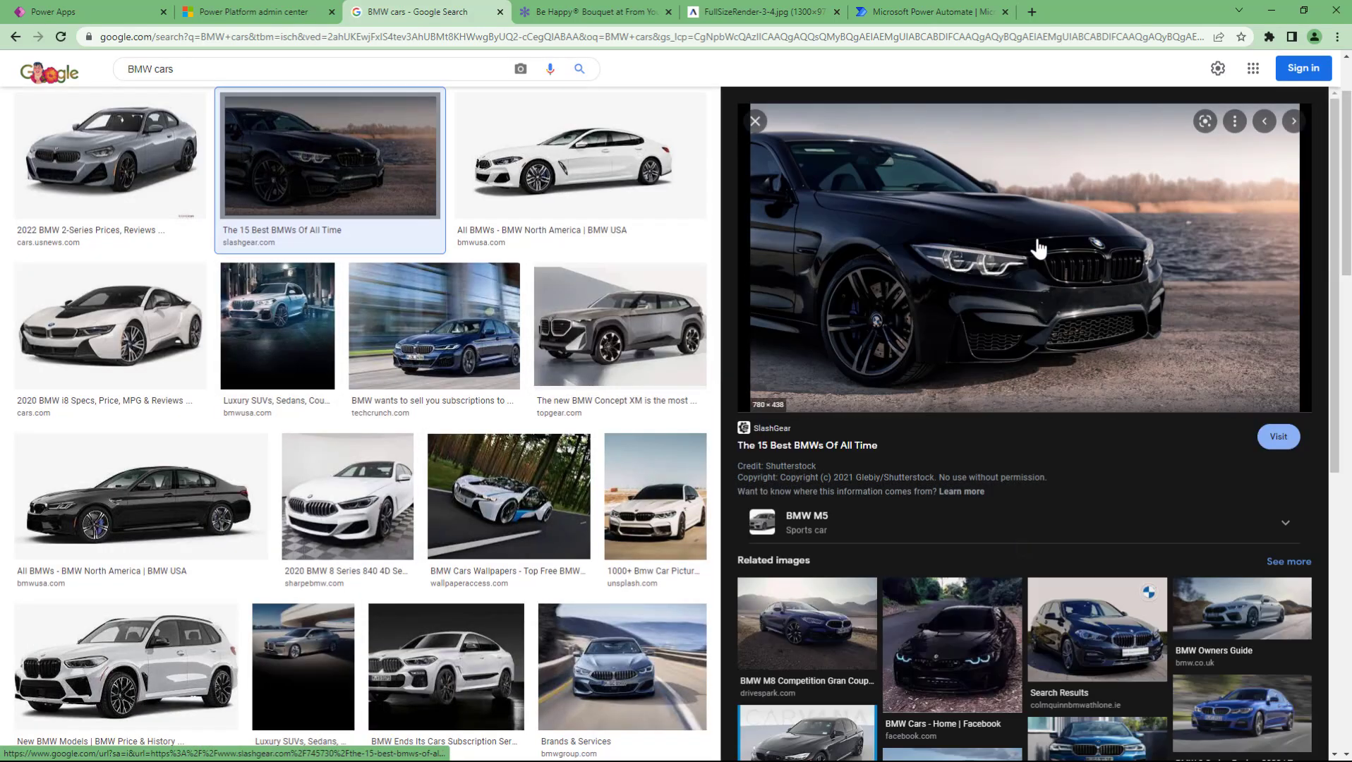
right_click(979, 192)
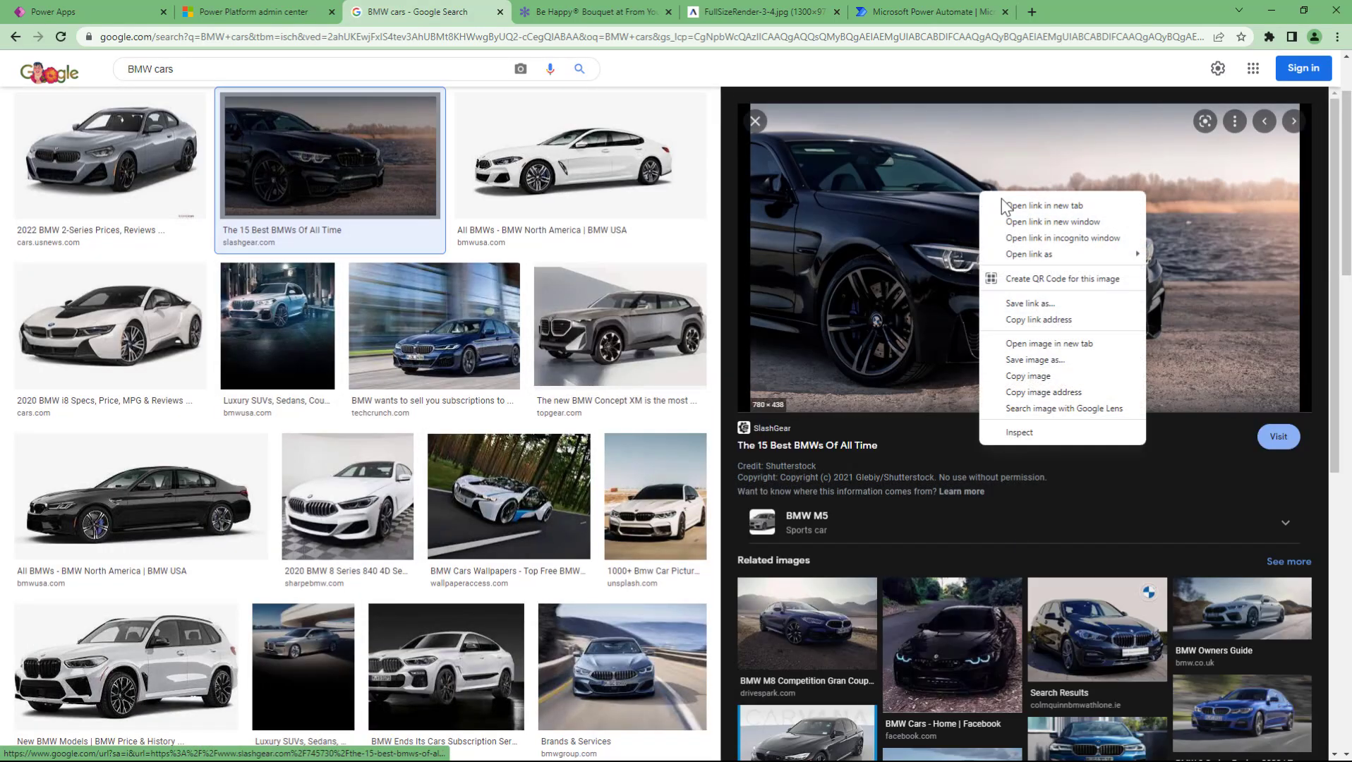
left_click(1031, 392)
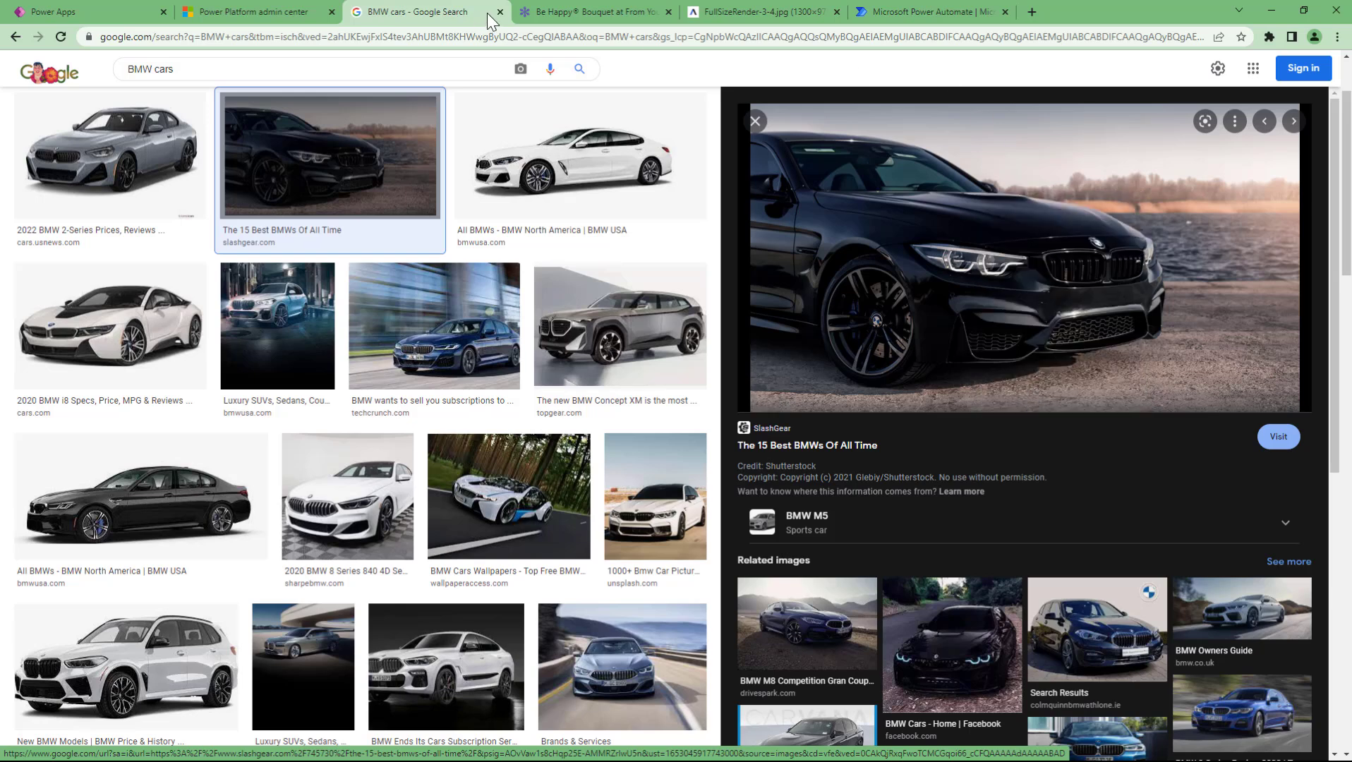
left_click(540, 12)
left_click(544, 41)
key("ctrl+v")
key("Return")
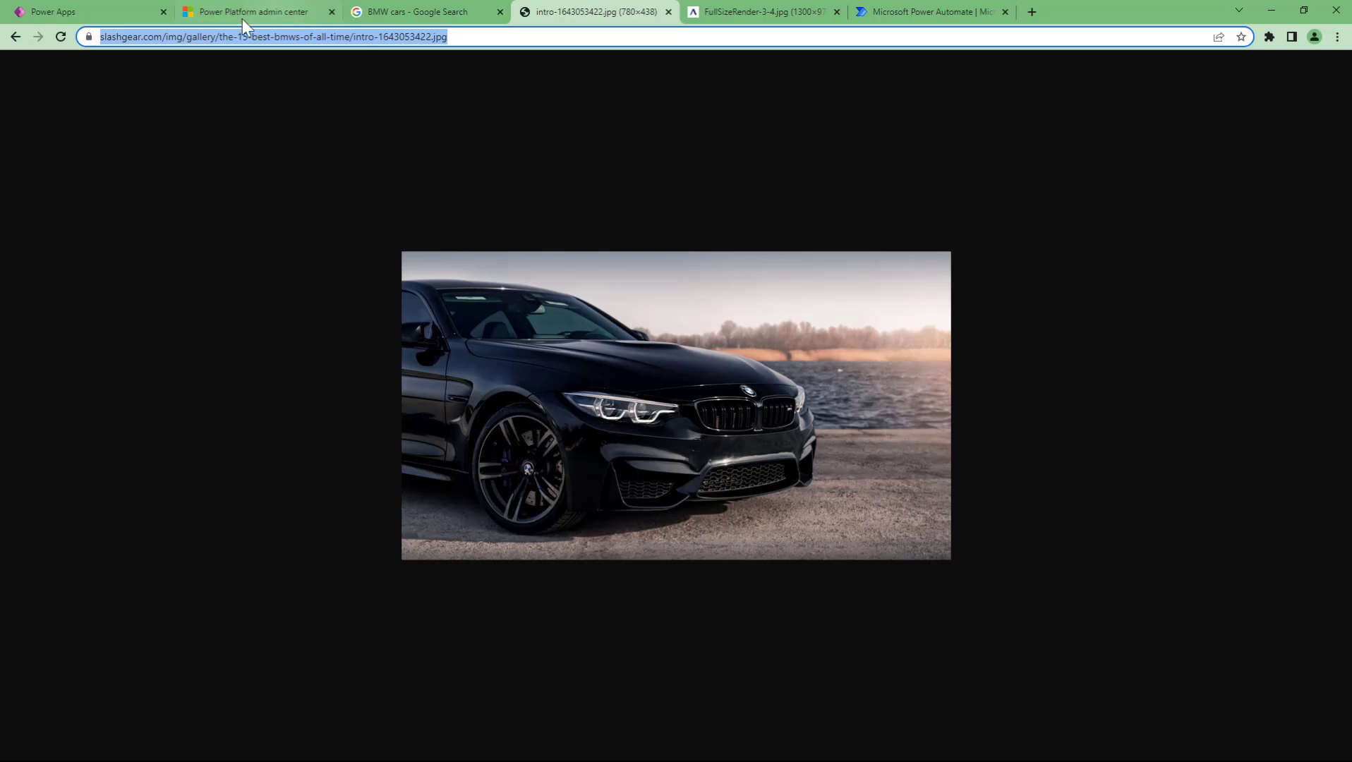
left_click(171, 12)
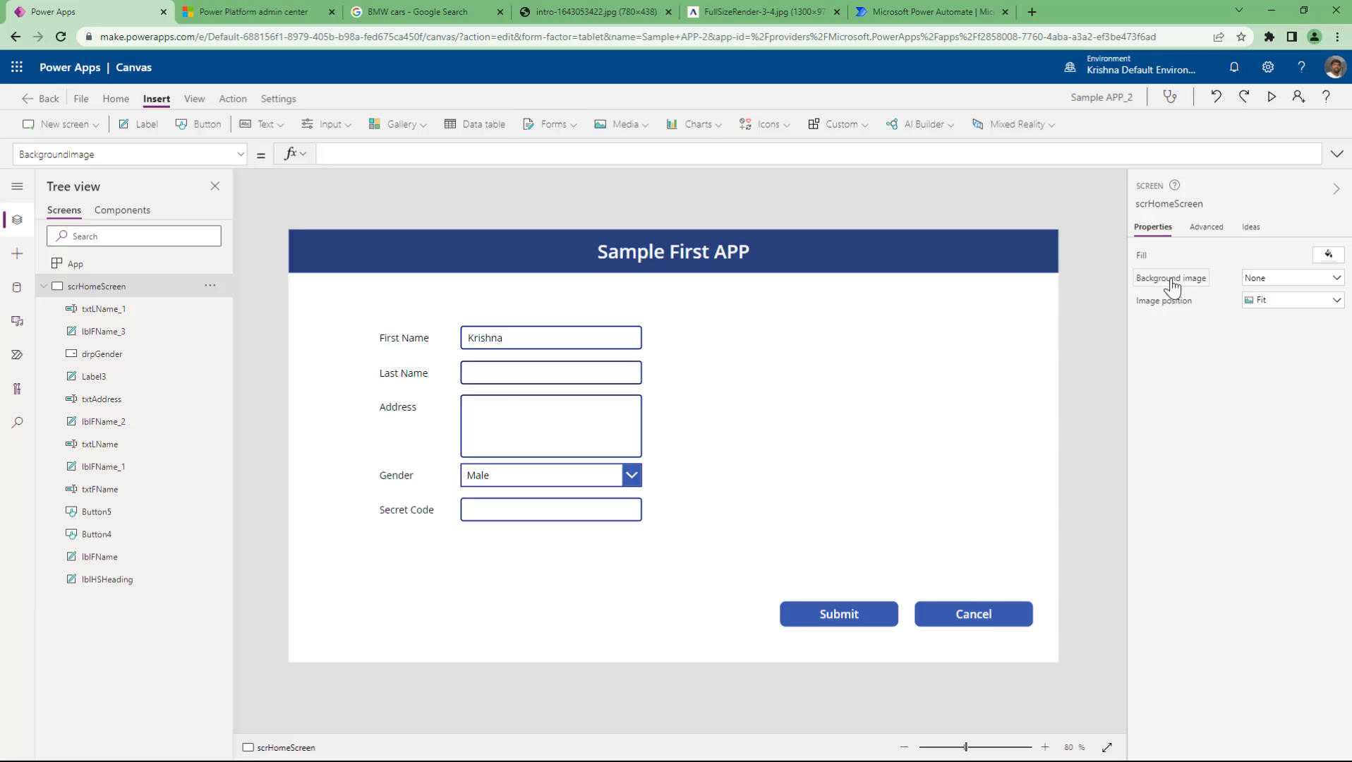
key("ctrl+v")
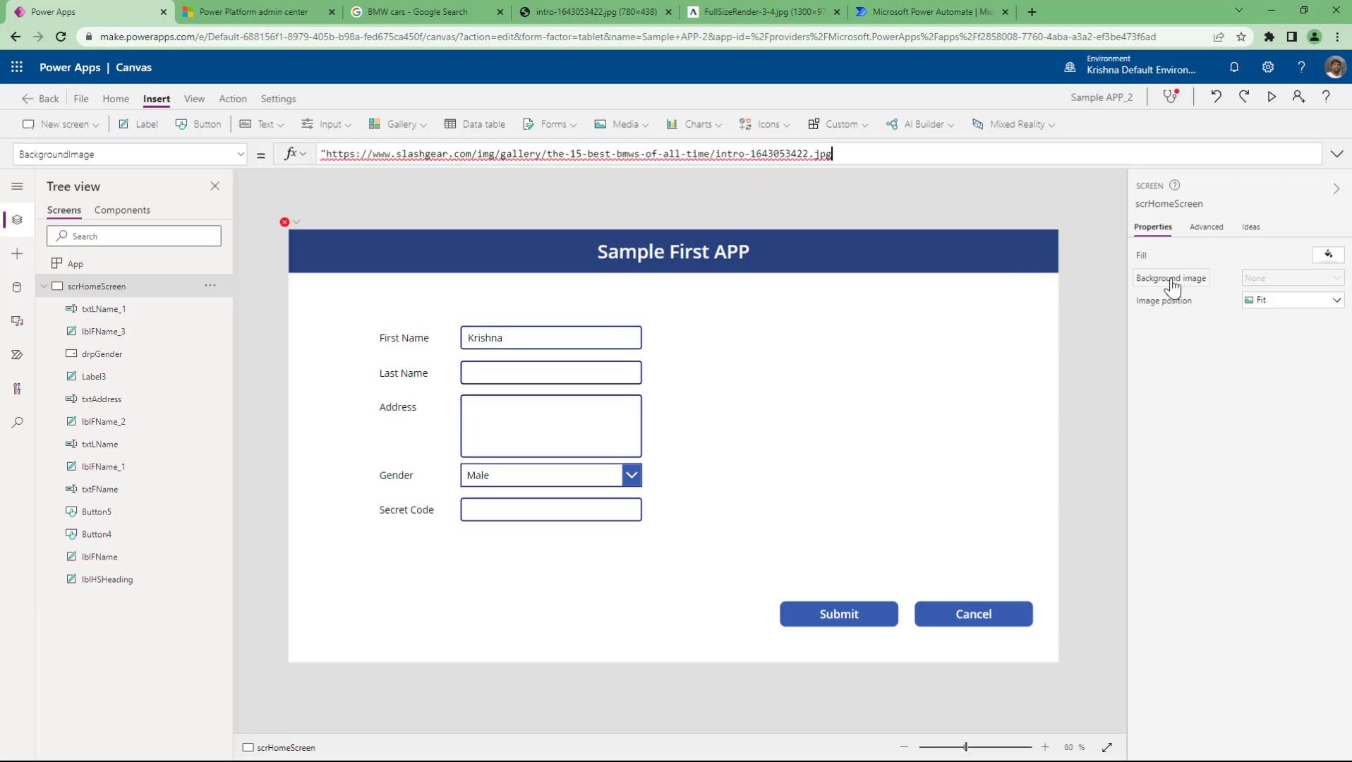
type("\"")
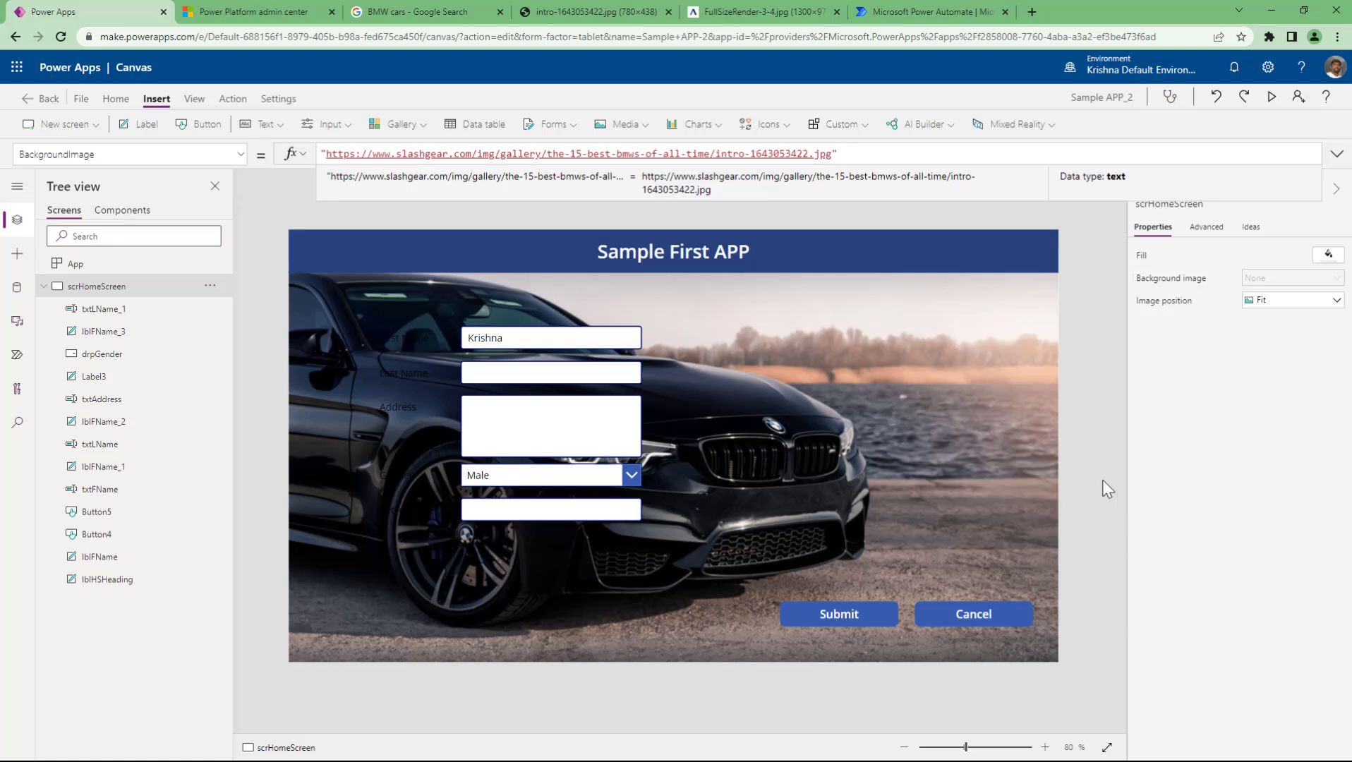
Step: Set the text color of the First Name, Last Name, Address, Gender and Secret Code labels to white
left_click_drag(391, 353, 394, 450)
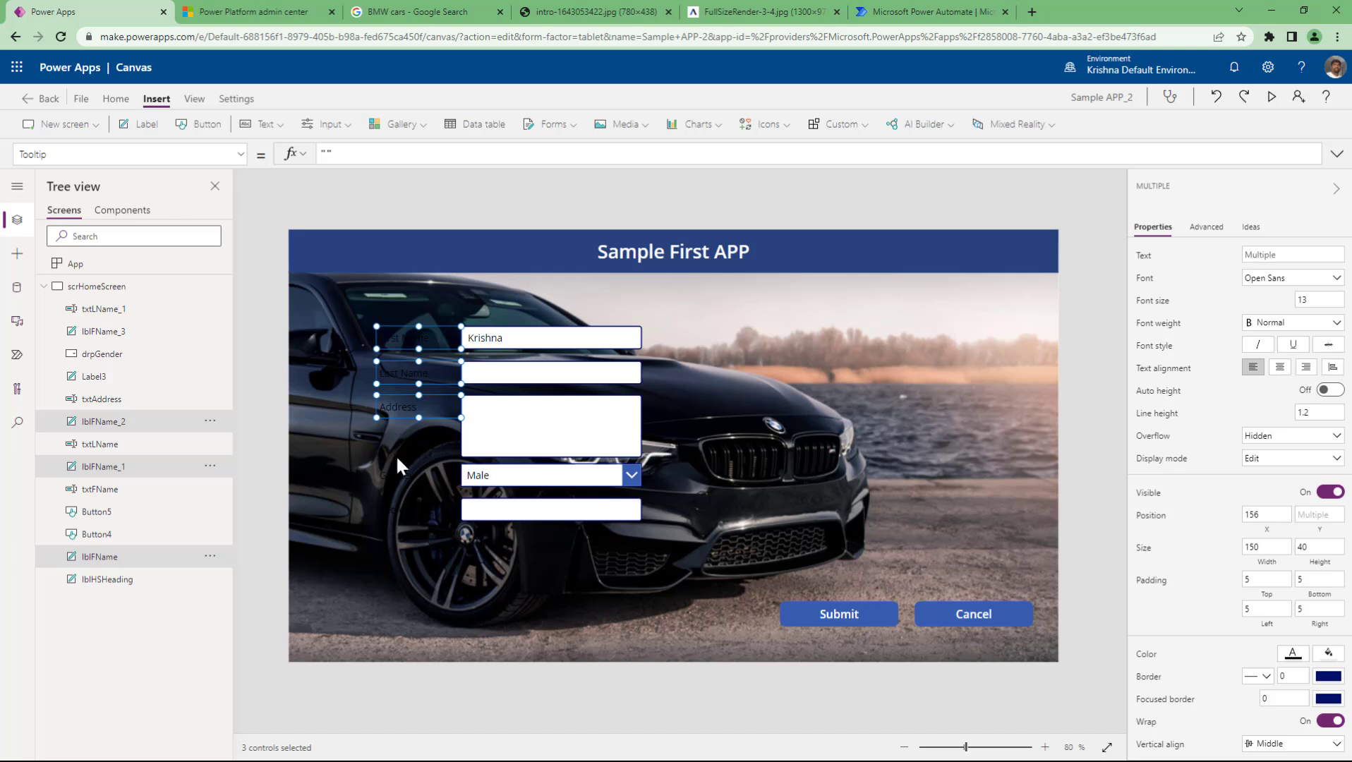
left_click(397, 446)
left_click(399, 407)
left_click(410, 373, "shift")
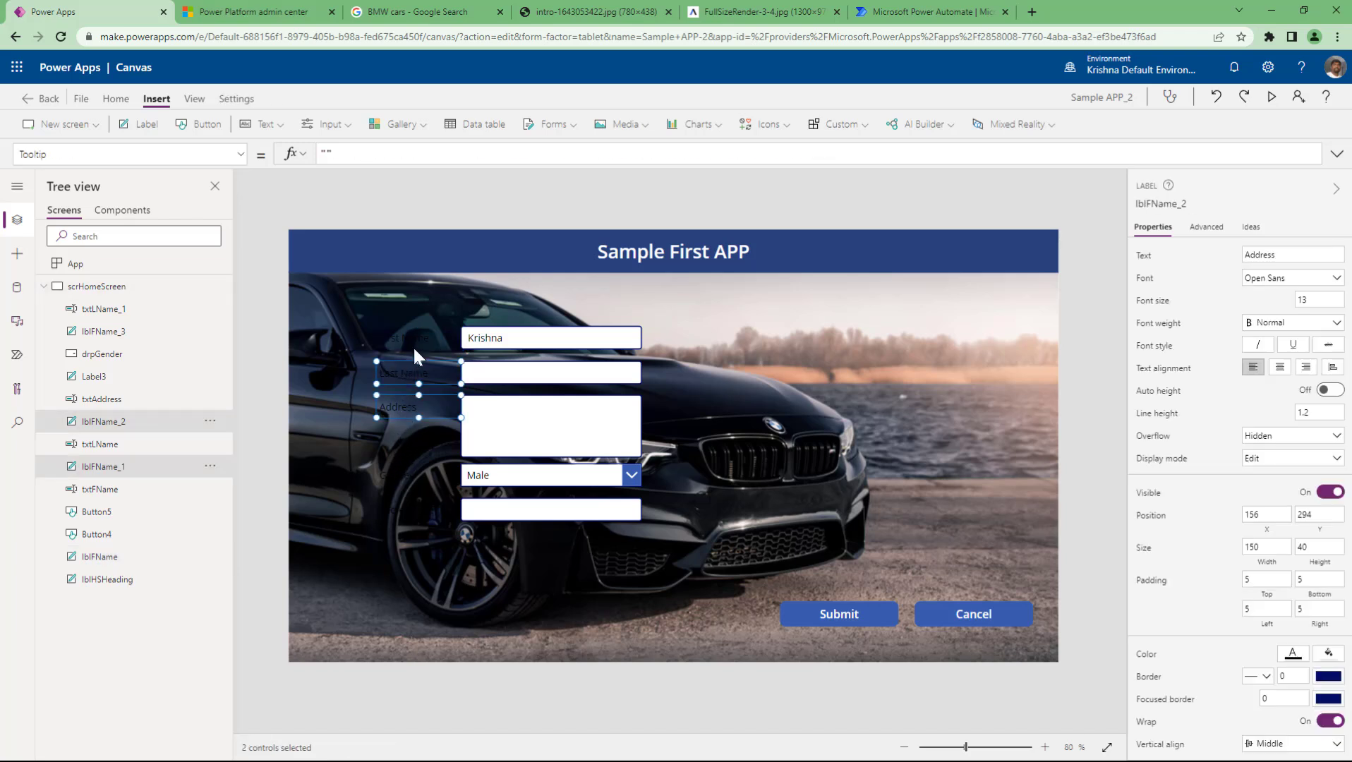
left_click(413, 343, "shift")
left_click(392, 475, "shift")
left_click(389, 509, "shift")
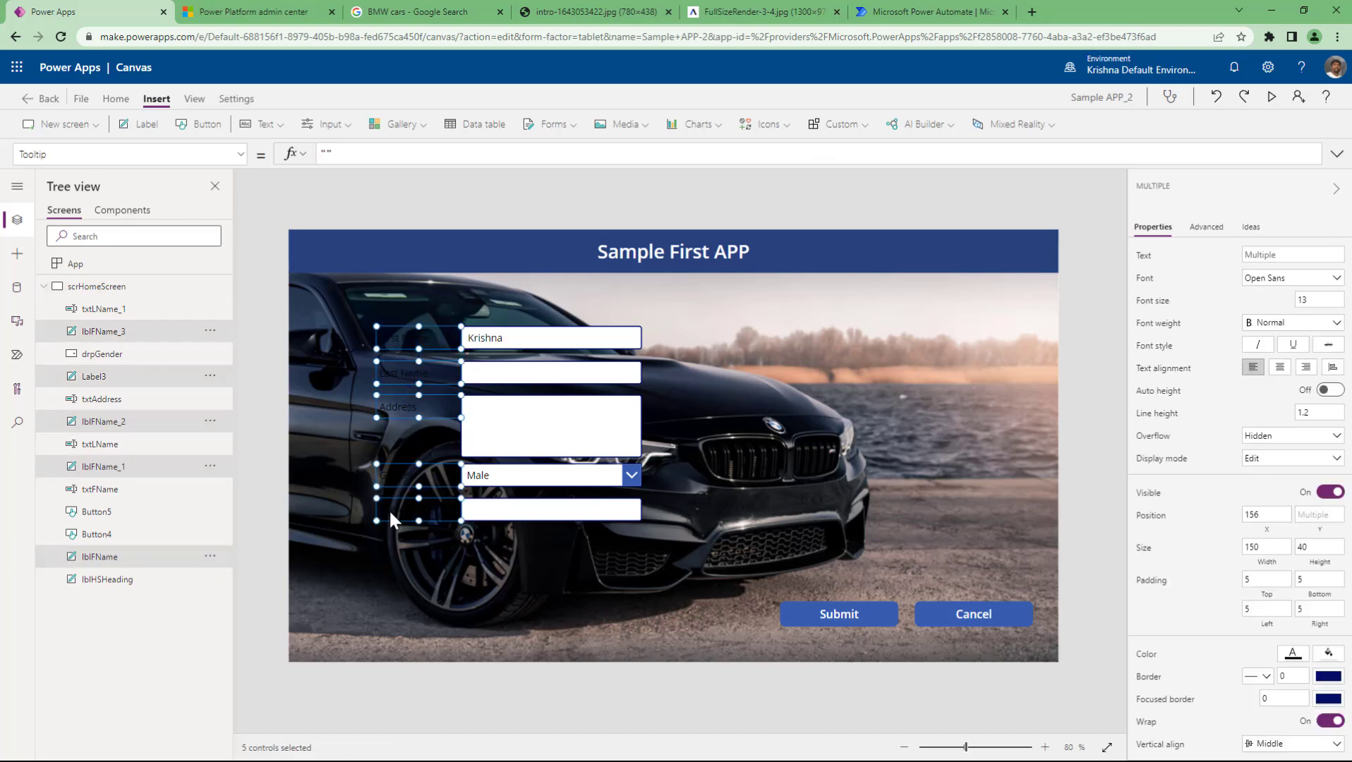
left_click(1289, 656)
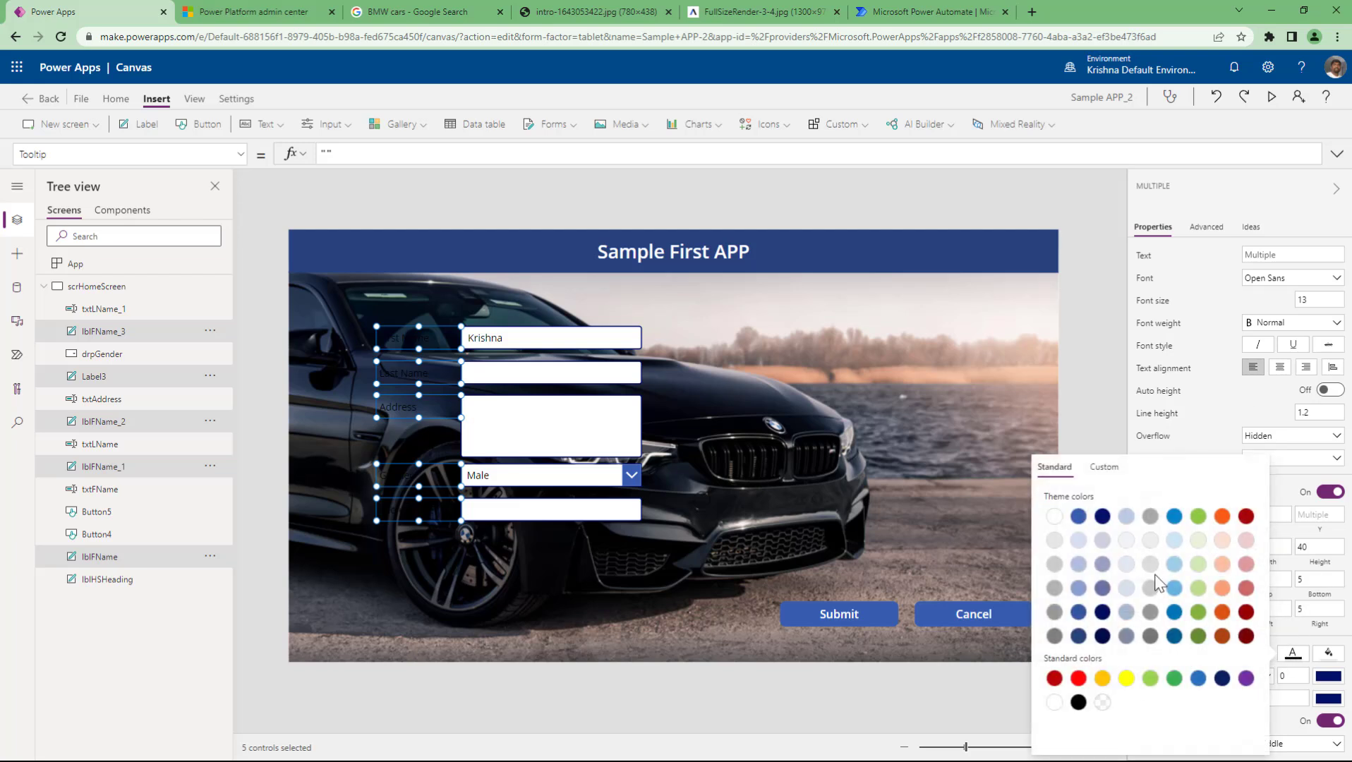
left_click(1053, 517)
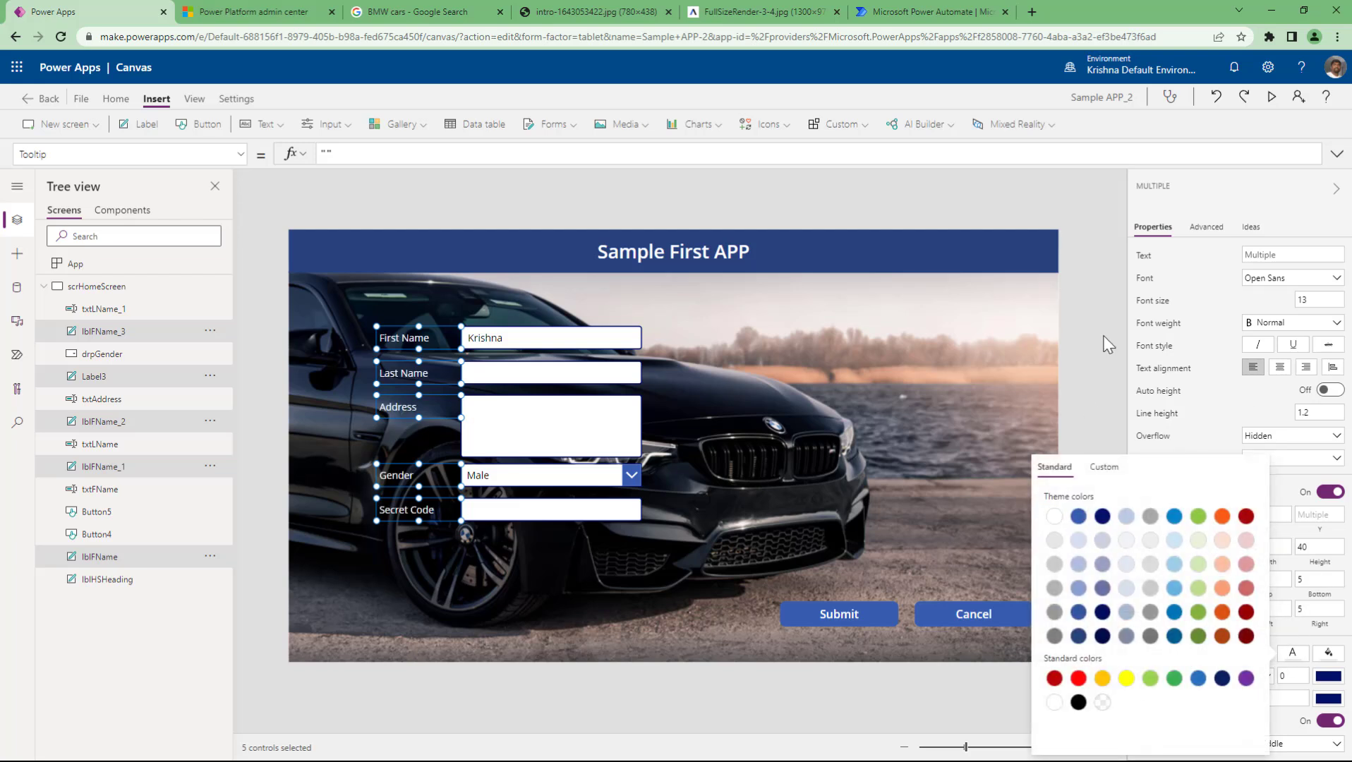
left_click(1107, 344)
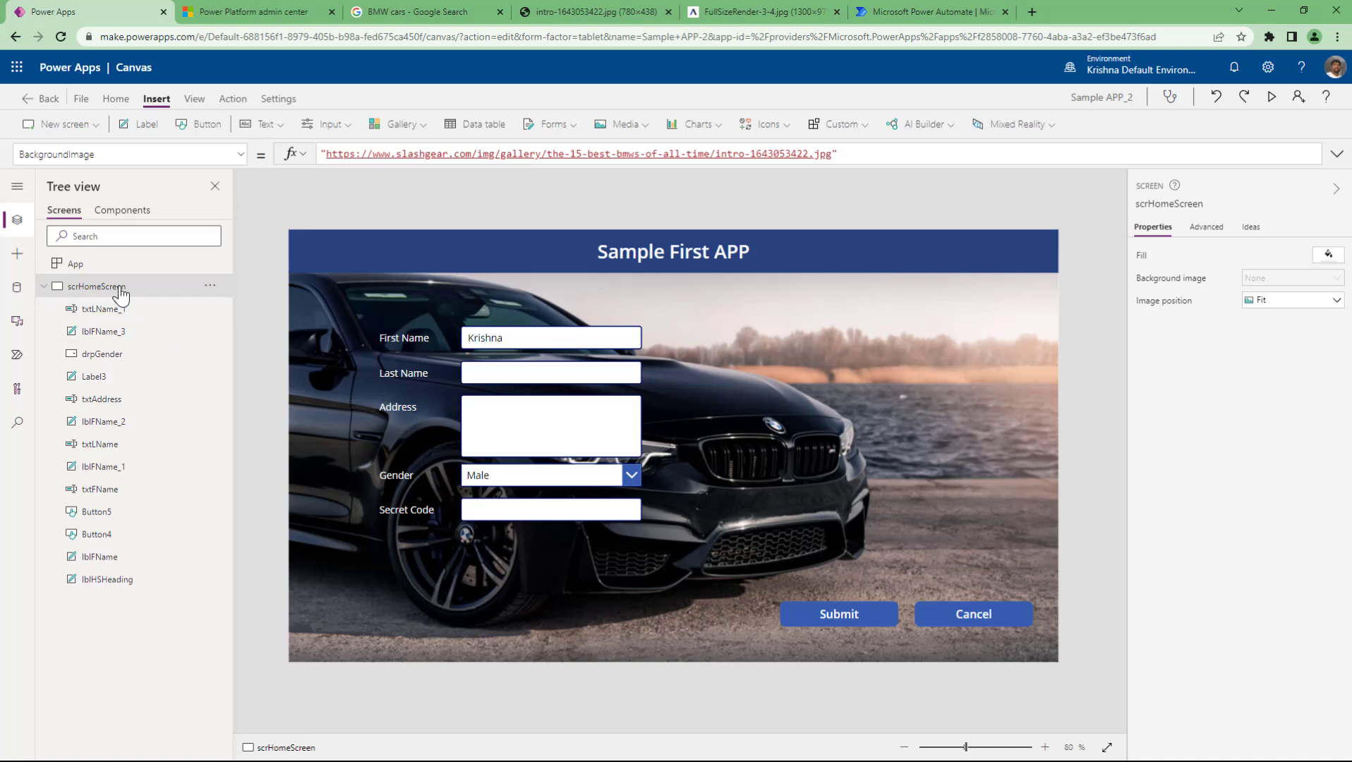
Step: Try the Center, Fill, Fit, Stretch and Tile image positions for the screen background and settle on Fill
left_click(1288, 310)
left_click(1283, 318)
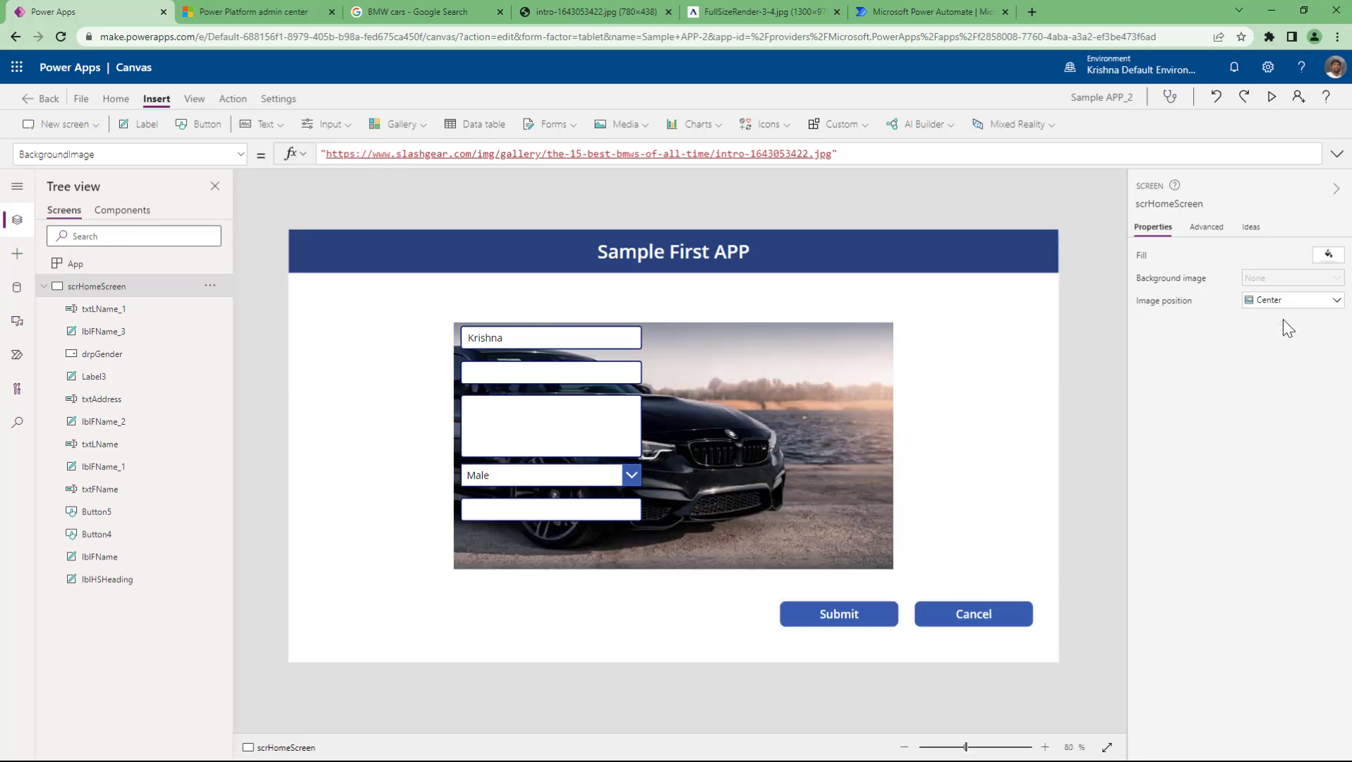
left_click(1288, 302)
left_click(1286, 331)
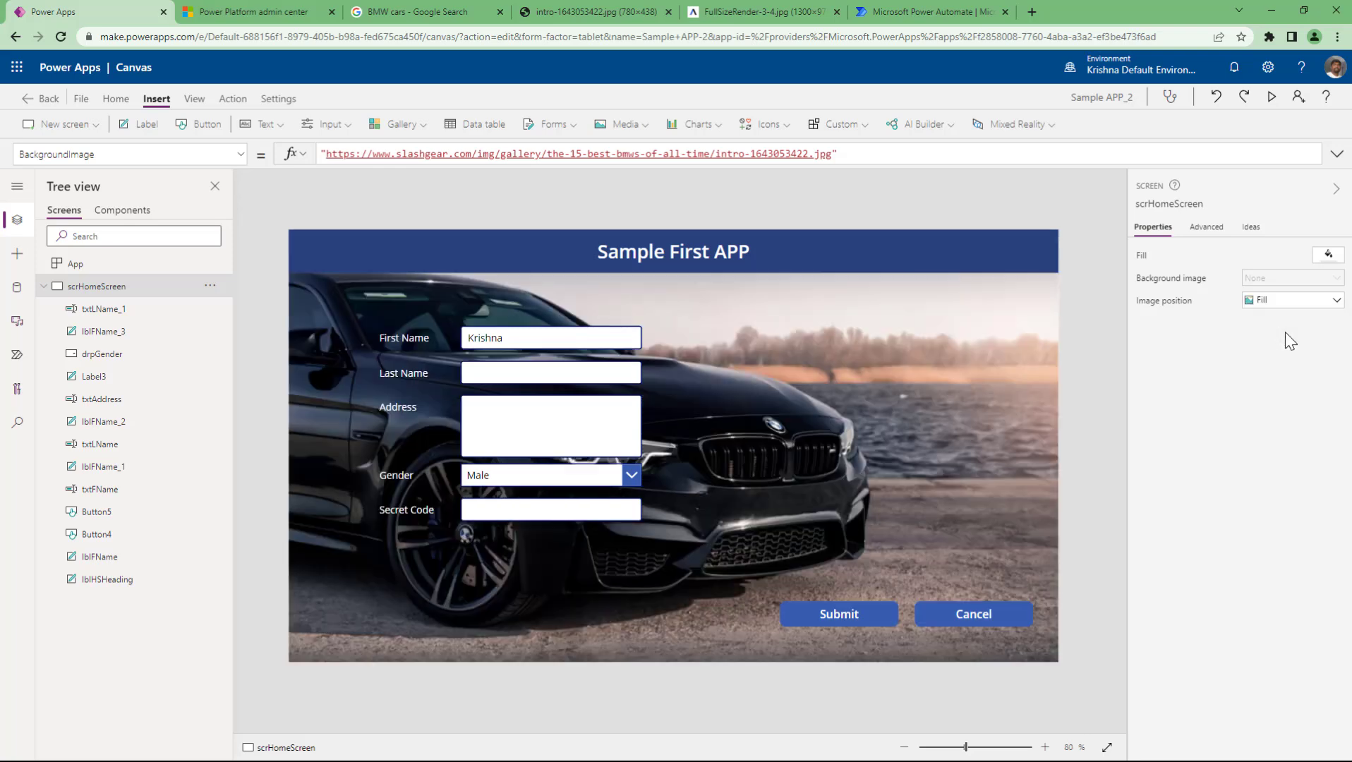
left_click(1296, 302)
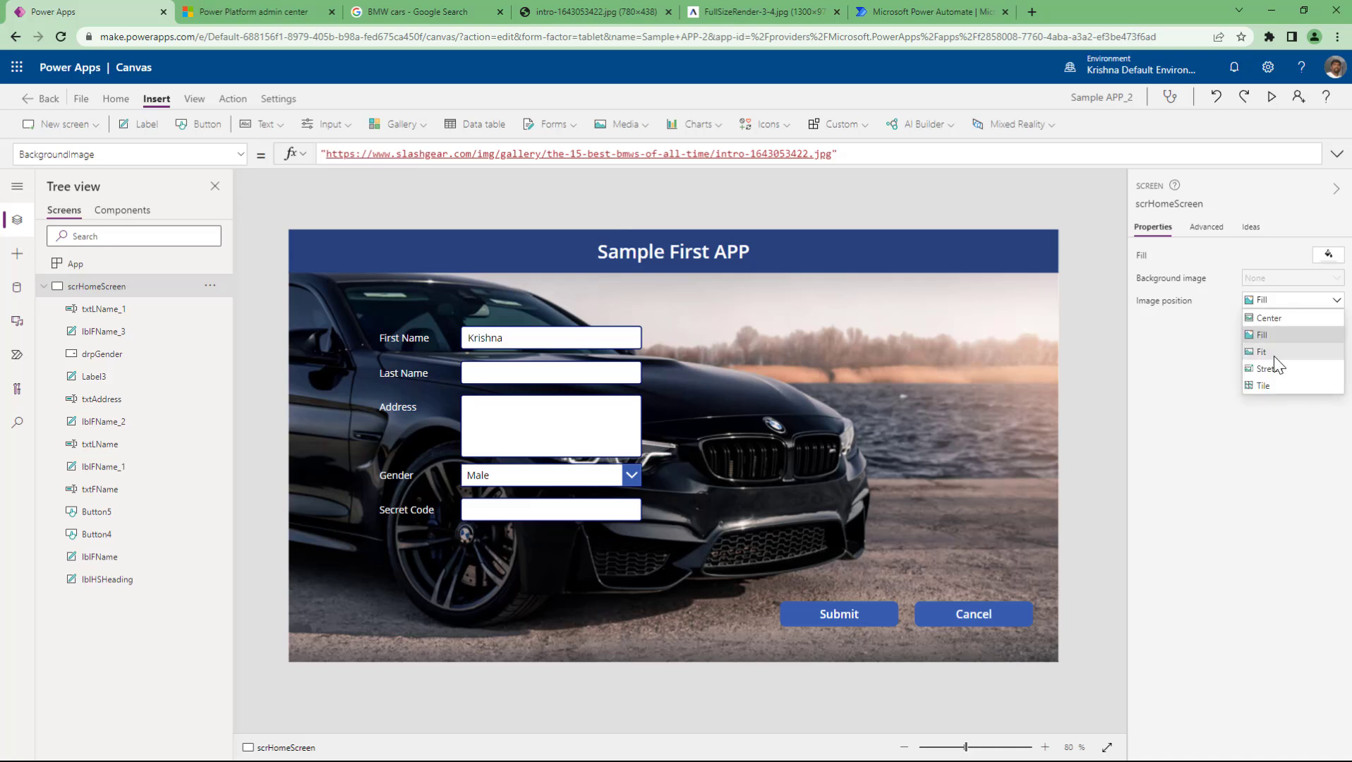
left_click(1274, 353)
left_click(1294, 302)
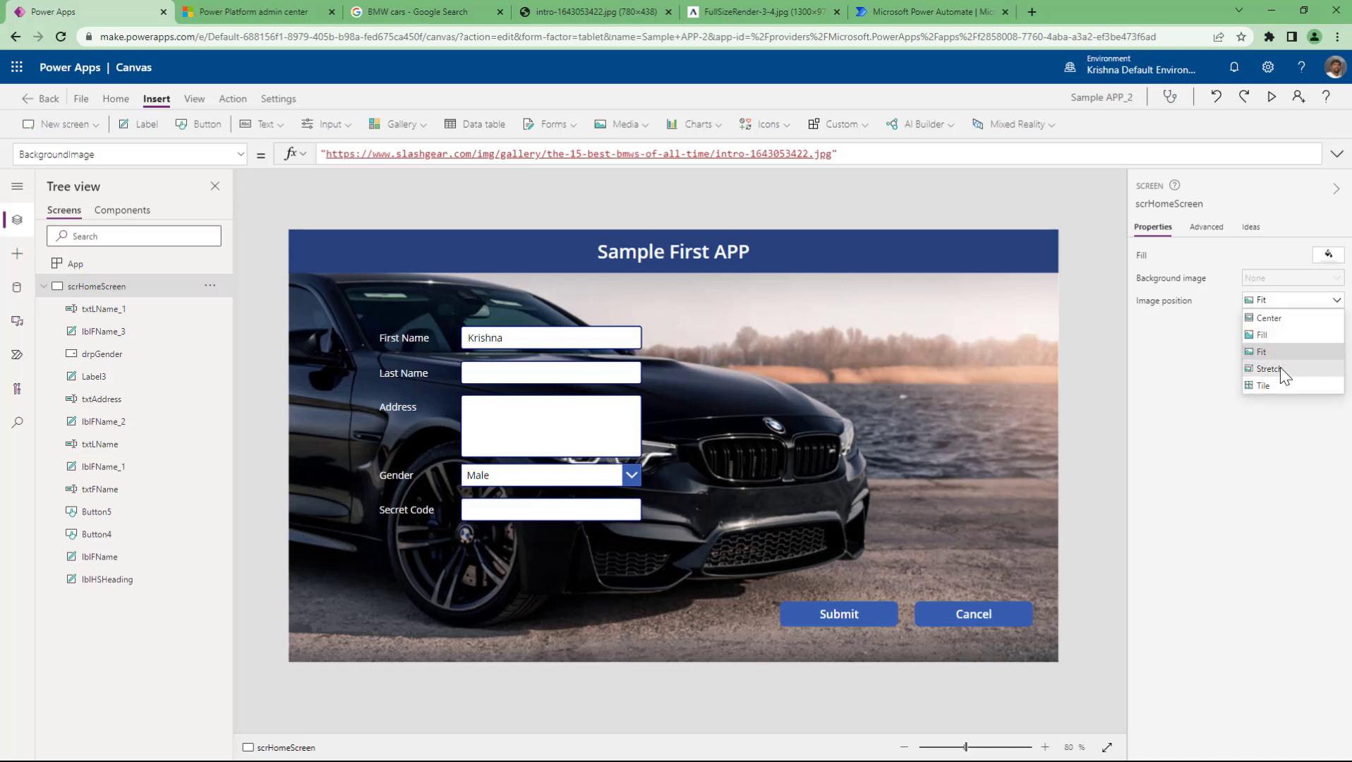
left_click(1280, 367)
left_click(1295, 310)
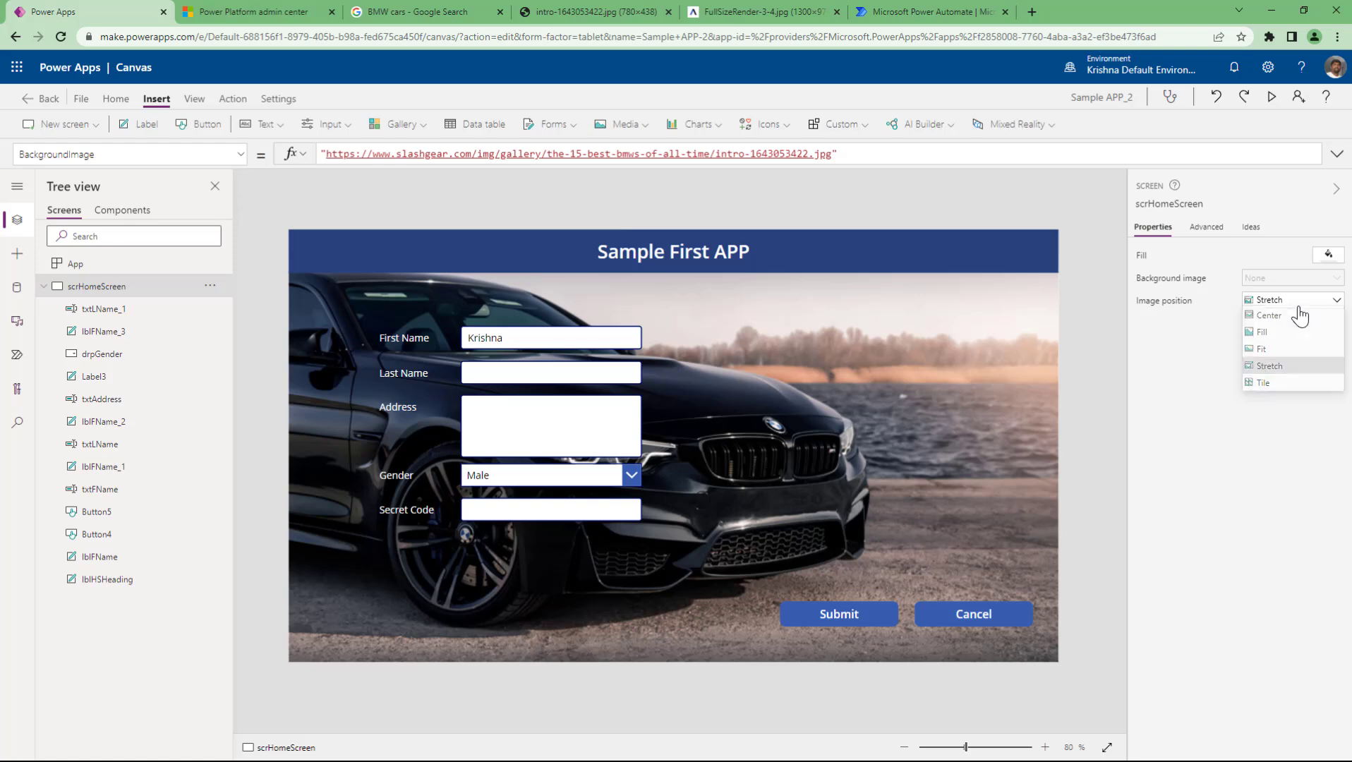
left_click(1281, 381)
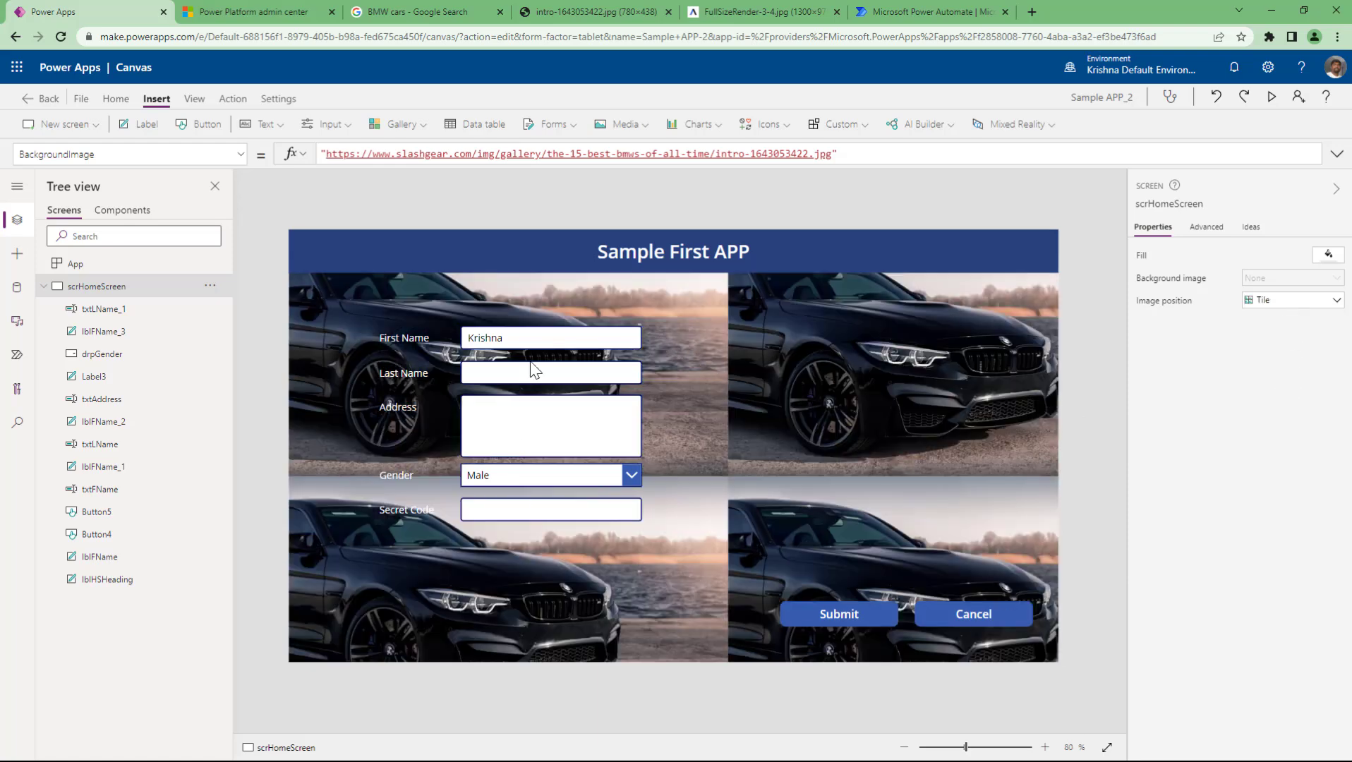
left_click(1281, 306)
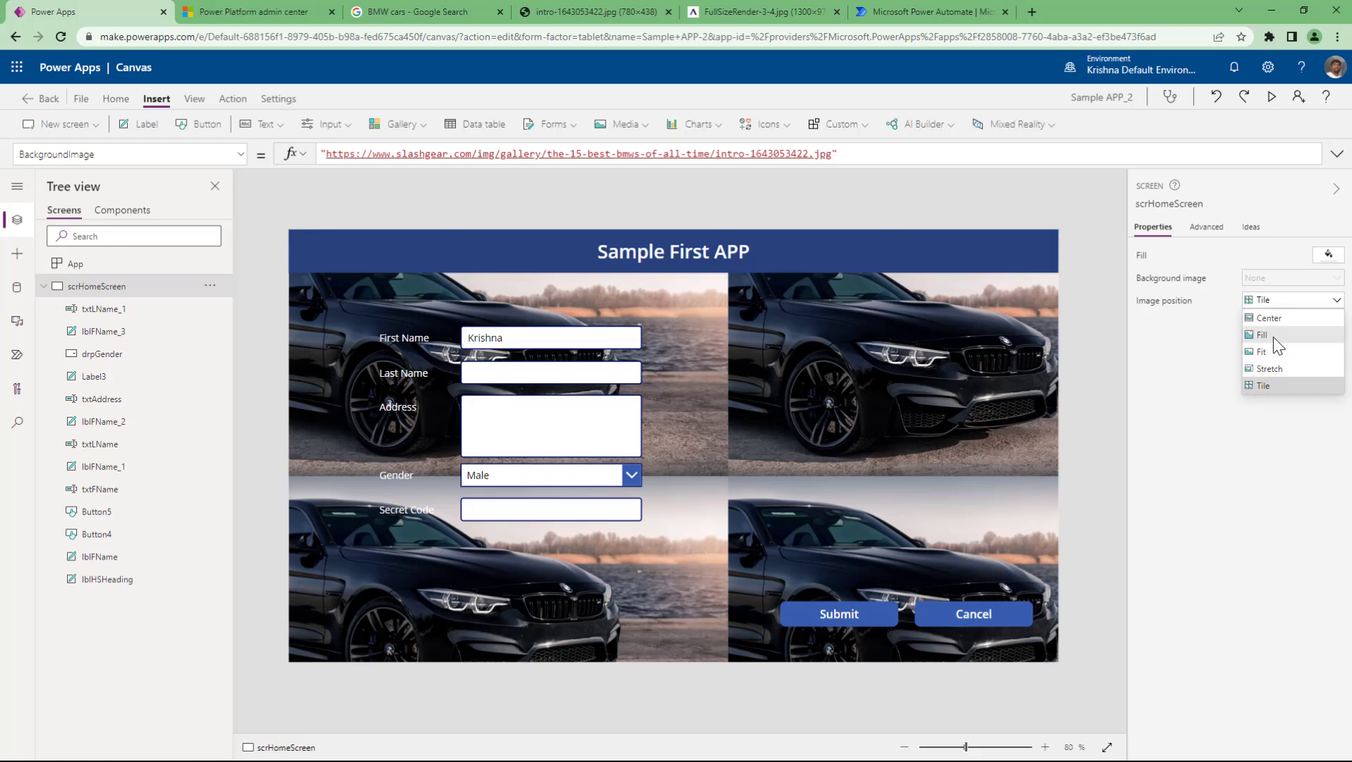
left_click(1262, 336)
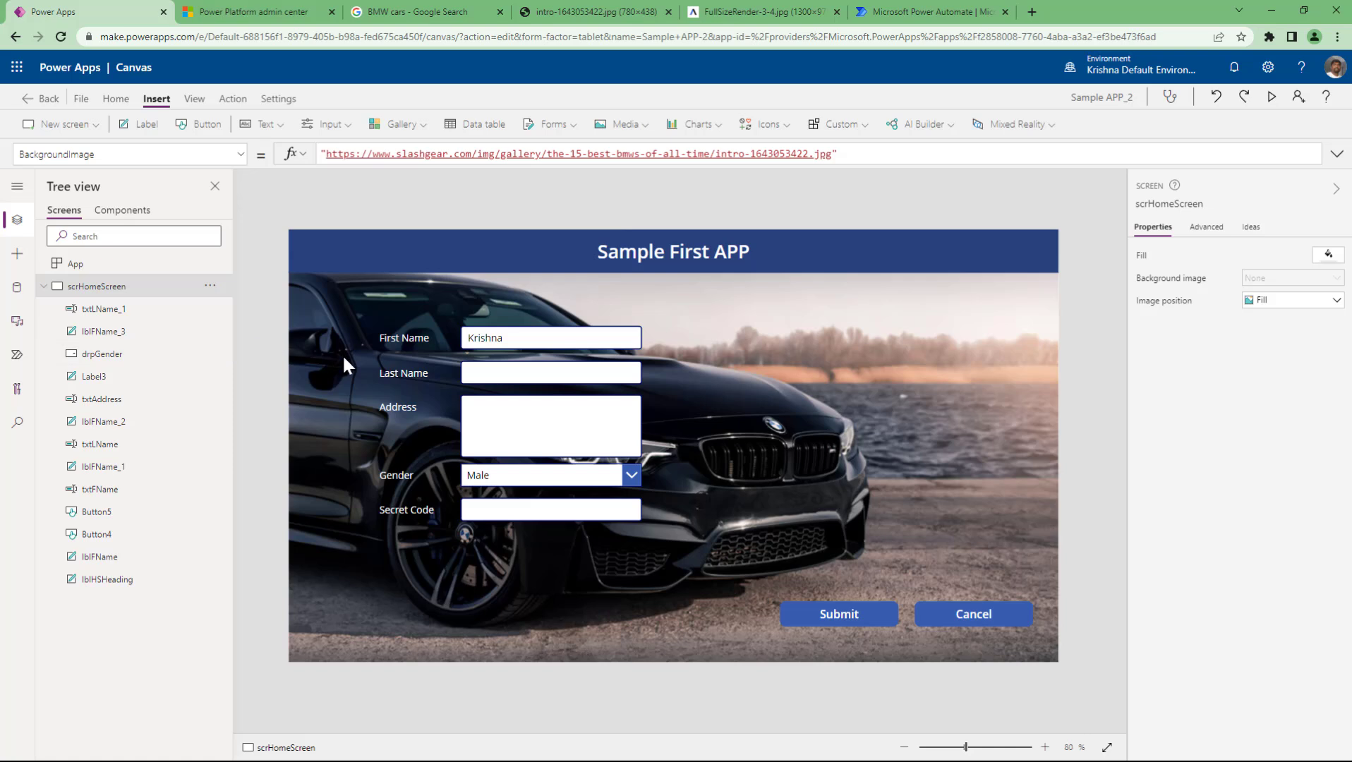
Step: Move the five field labels and their inputs together to the right side of scrHomeScreen, with the labels at about X 812
left_click(131, 310)
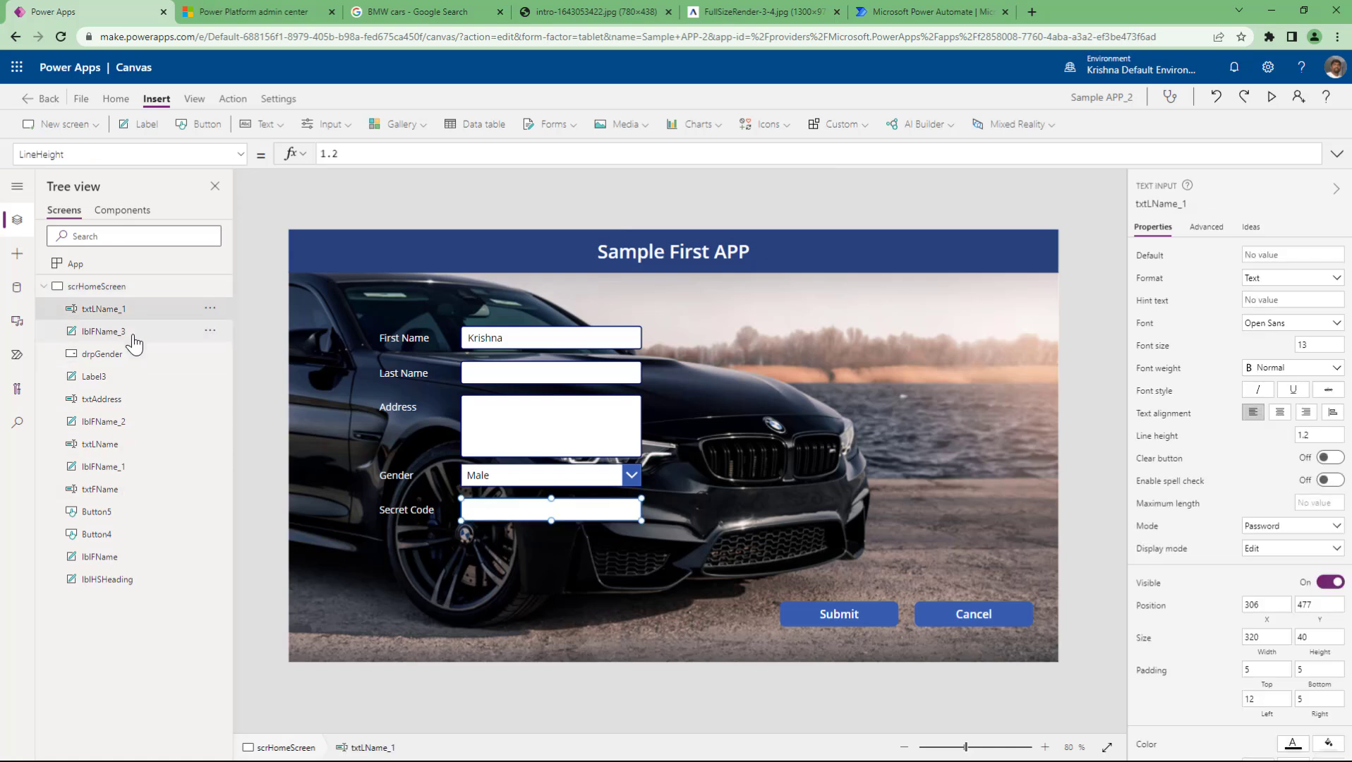
left_click(105, 332, "ctrl")
left_click(103, 354, "ctrl")
left_click(94, 376, "ctrl")
left_click(110, 399, "ctrl")
left_click(105, 422, "ctrl")
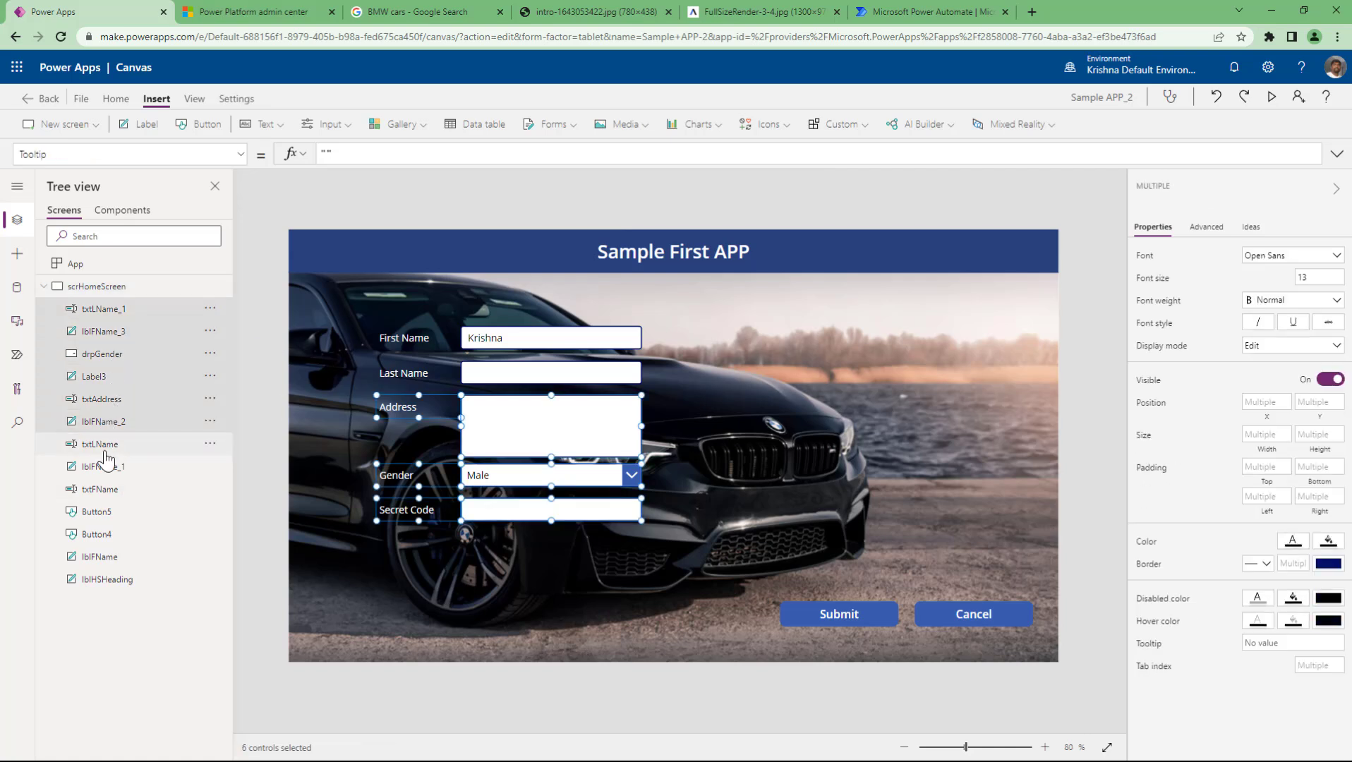
left_click(102, 444, "ctrl")
left_click(104, 467, "ctrl")
left_click(99, 490, "ctrl")
left_click(96, 513, "ctrl")
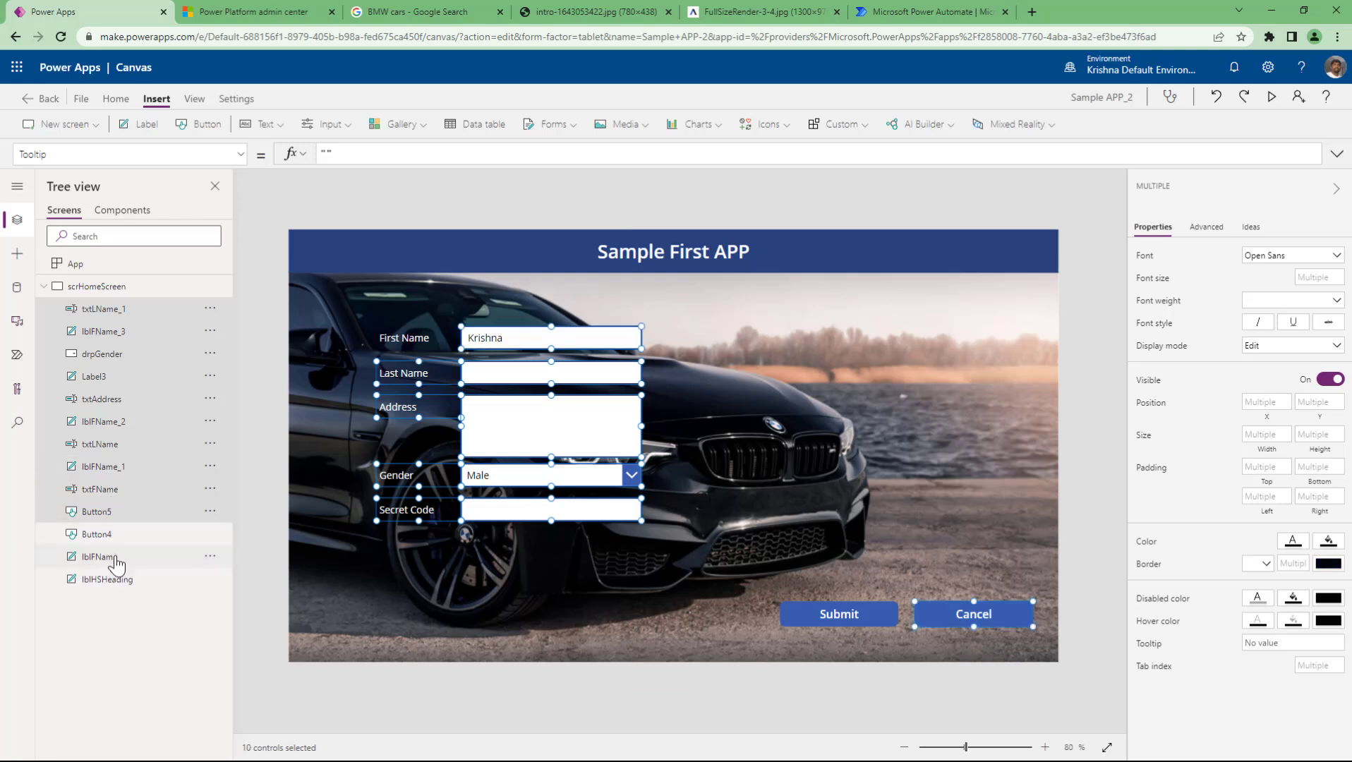
left_click(97, 534, "ctrl")
left_click(99, 558, "ctrl")
left_click(104, 581, "ctrl")
left_click(103, 535, "ctrl")
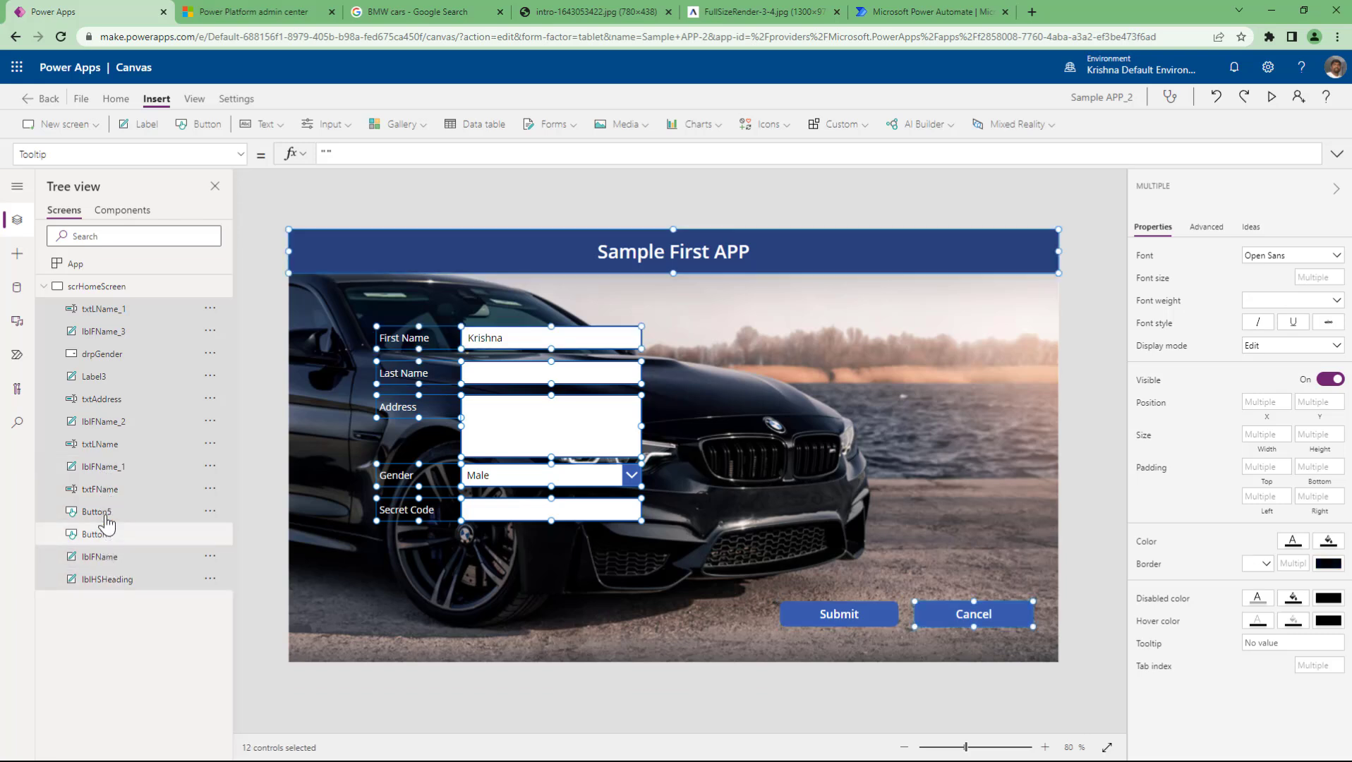
left_click(105, 513, "ctrl")
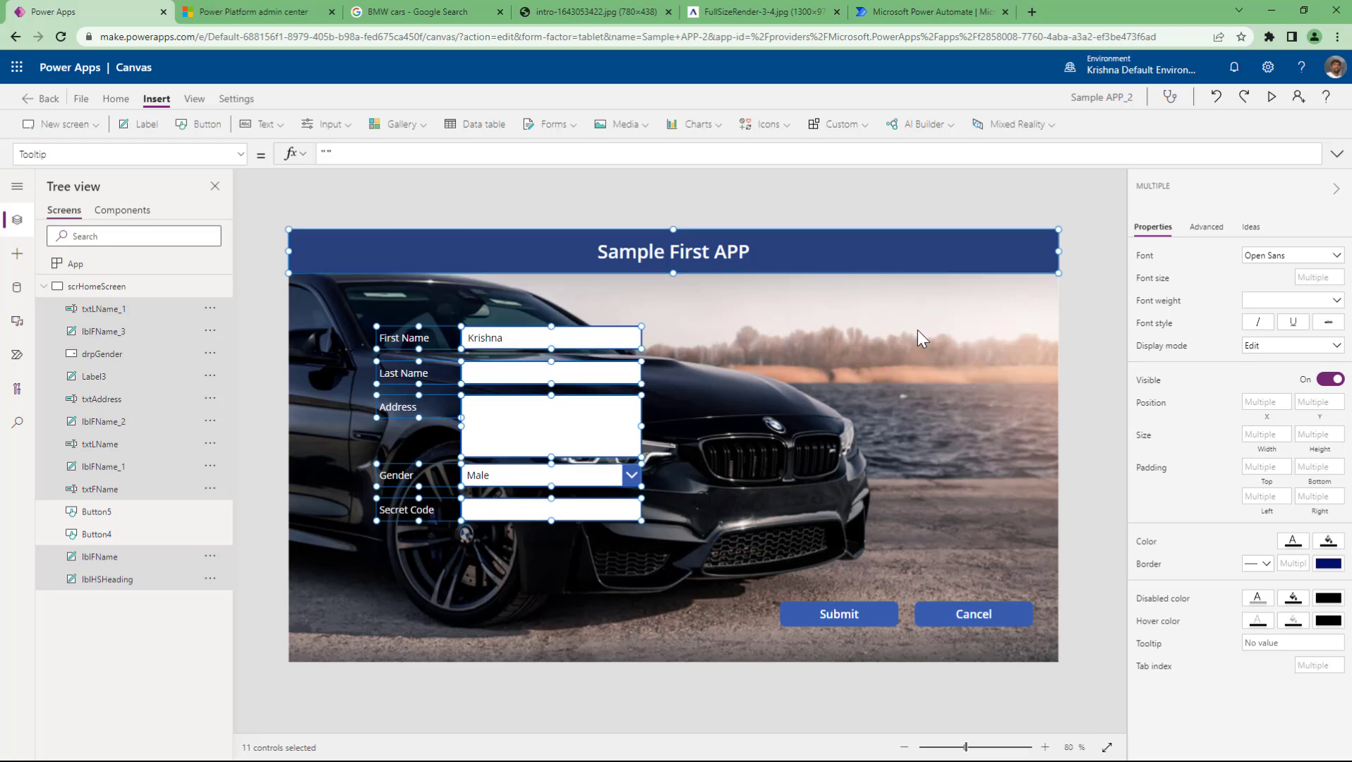
left_click(778, 253, "ctrl")
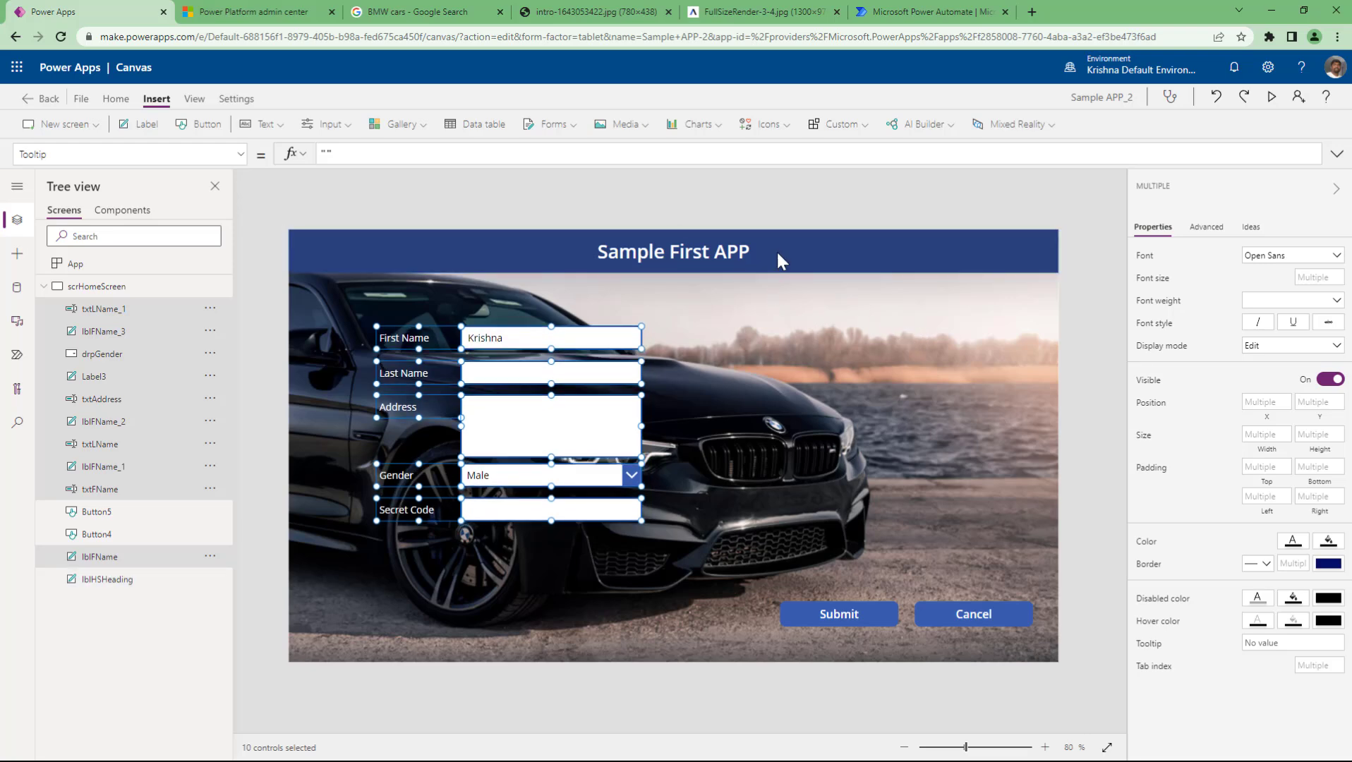
left_click_drag(587, 341, 634, 333)
left_click_drag(843, 326, 961, 313)
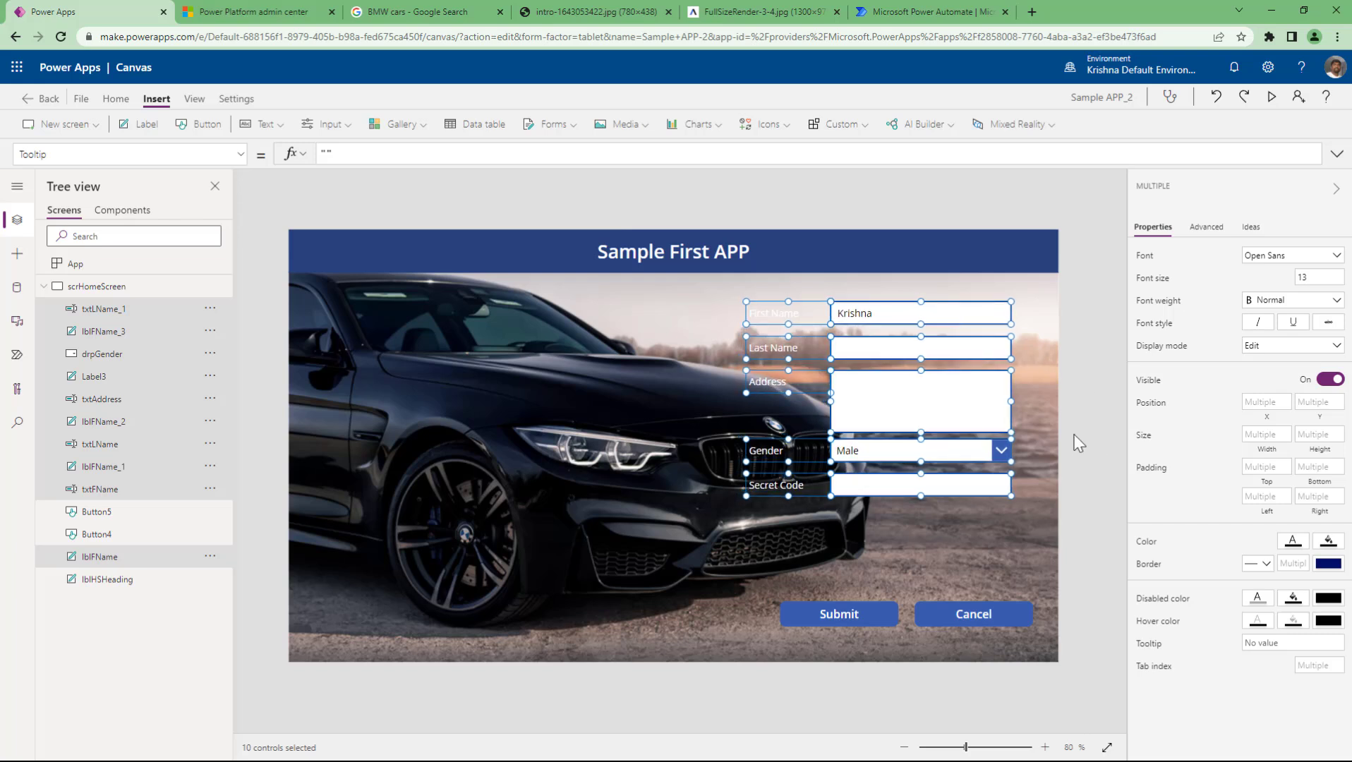
left_click(1089, 413)
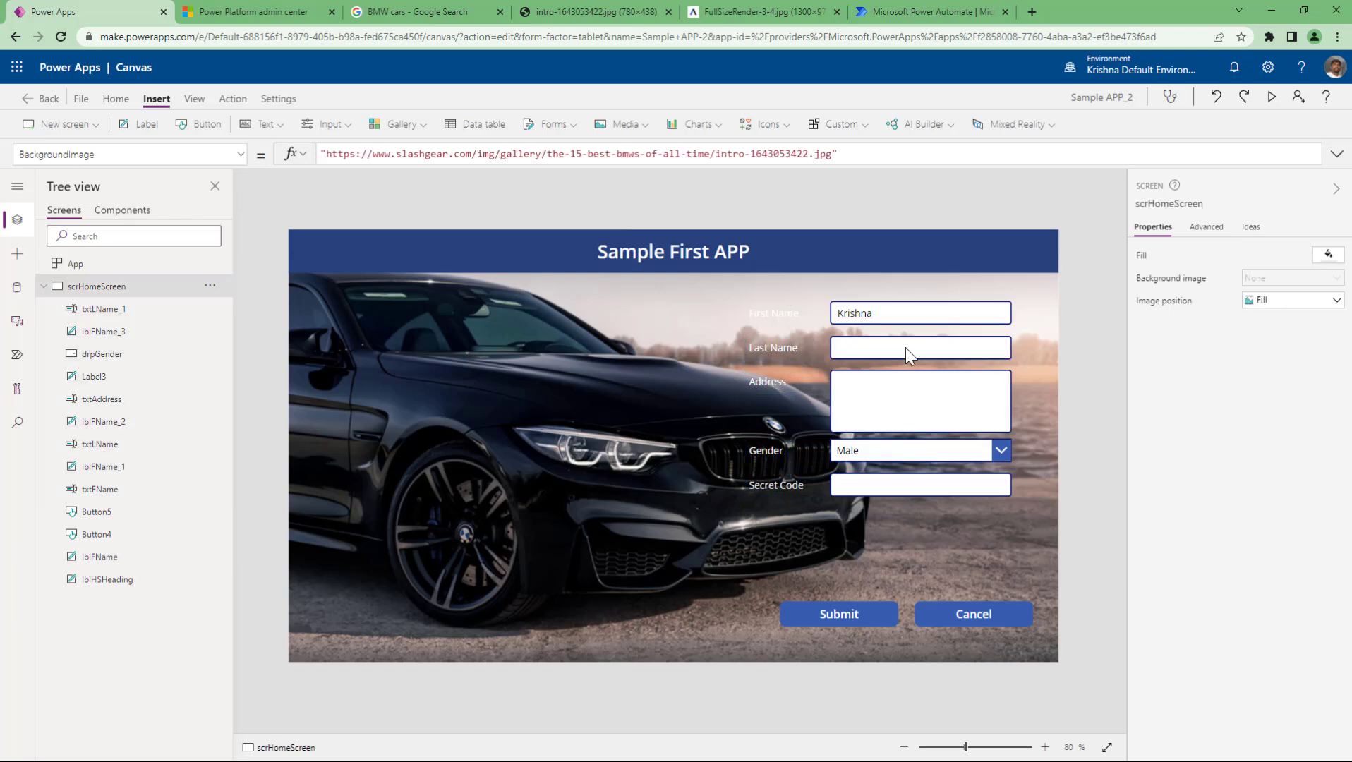
Step: Set the text color of the First Name, Last Name, Address, Gender and Secret Code labels to dark orange
left_click(777, 316)
left_click(775, 348, "ctrl")
left_click(771, 381, "ctrl")
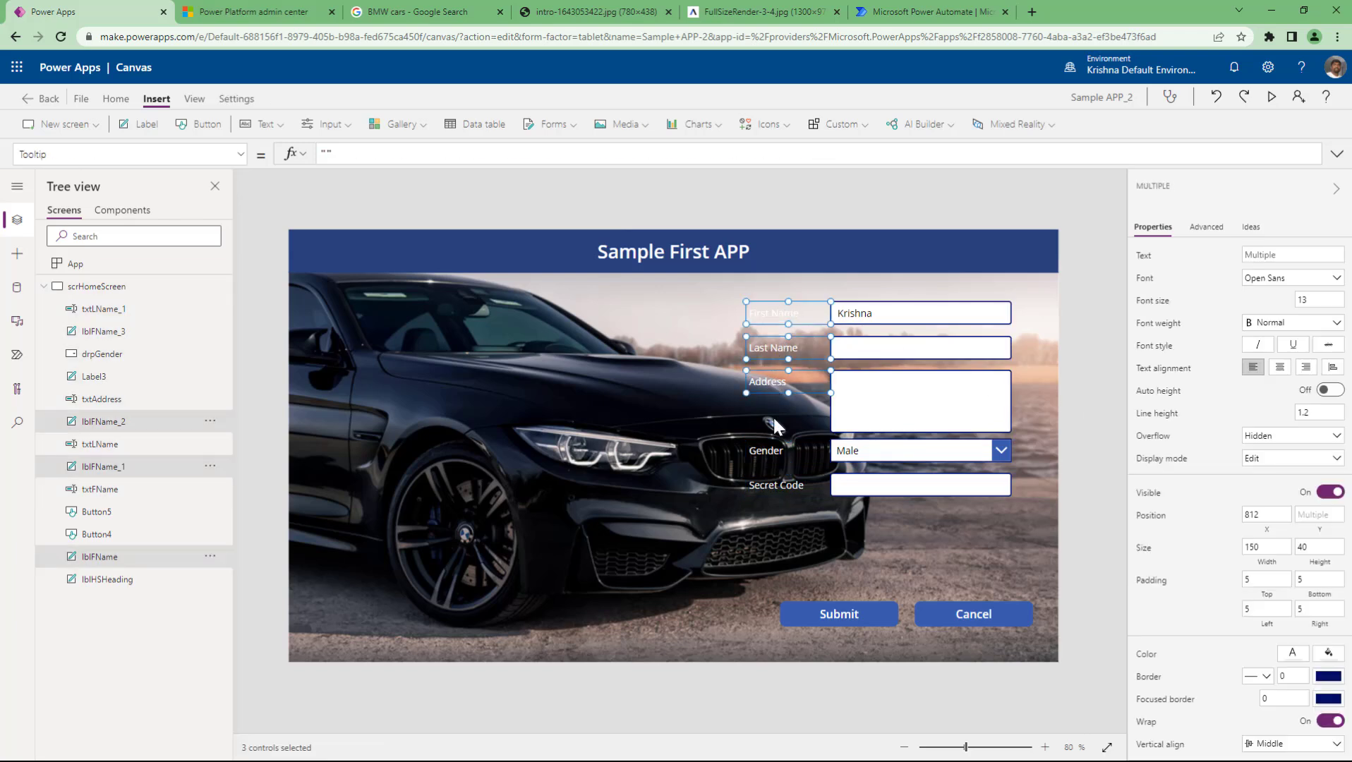
left_click(769, 450, "ctrl")
left_click(773, 487, "ctrl")
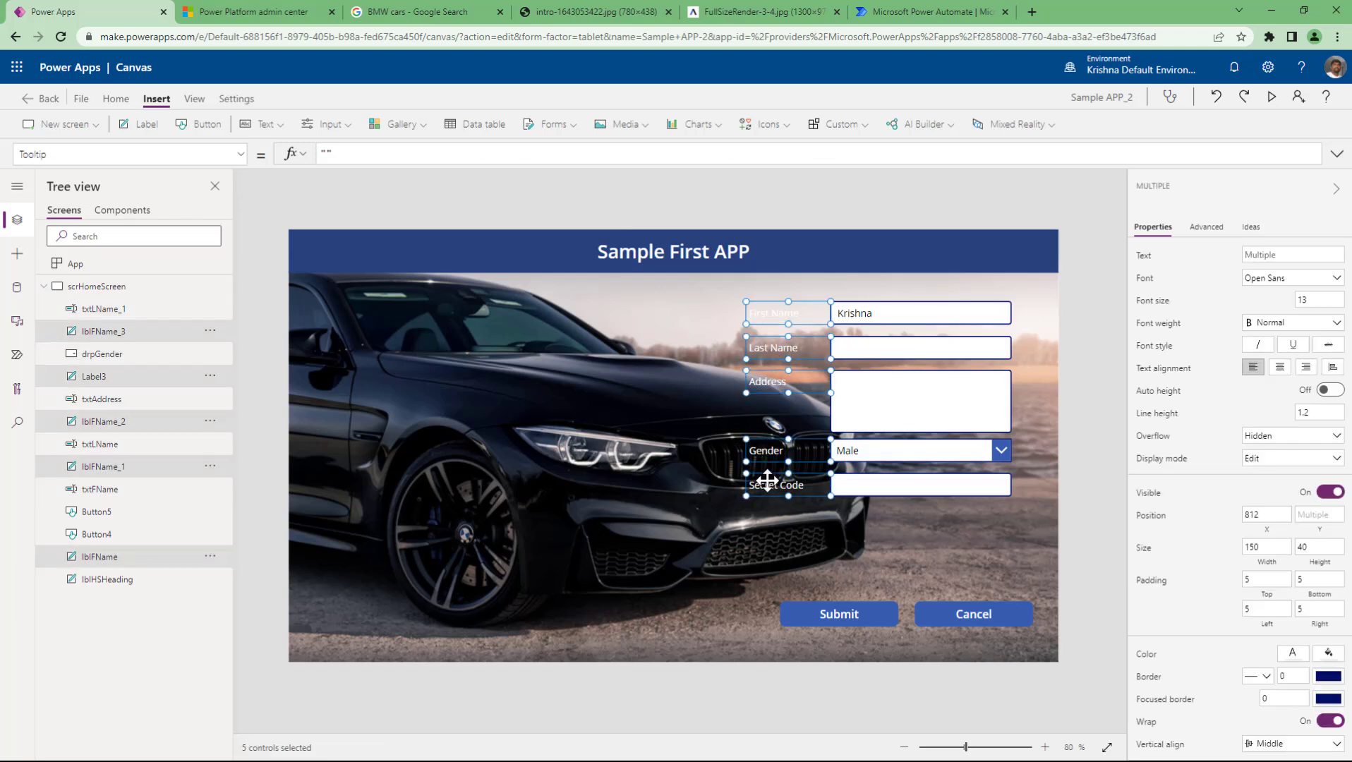
left_click(1291, 658)
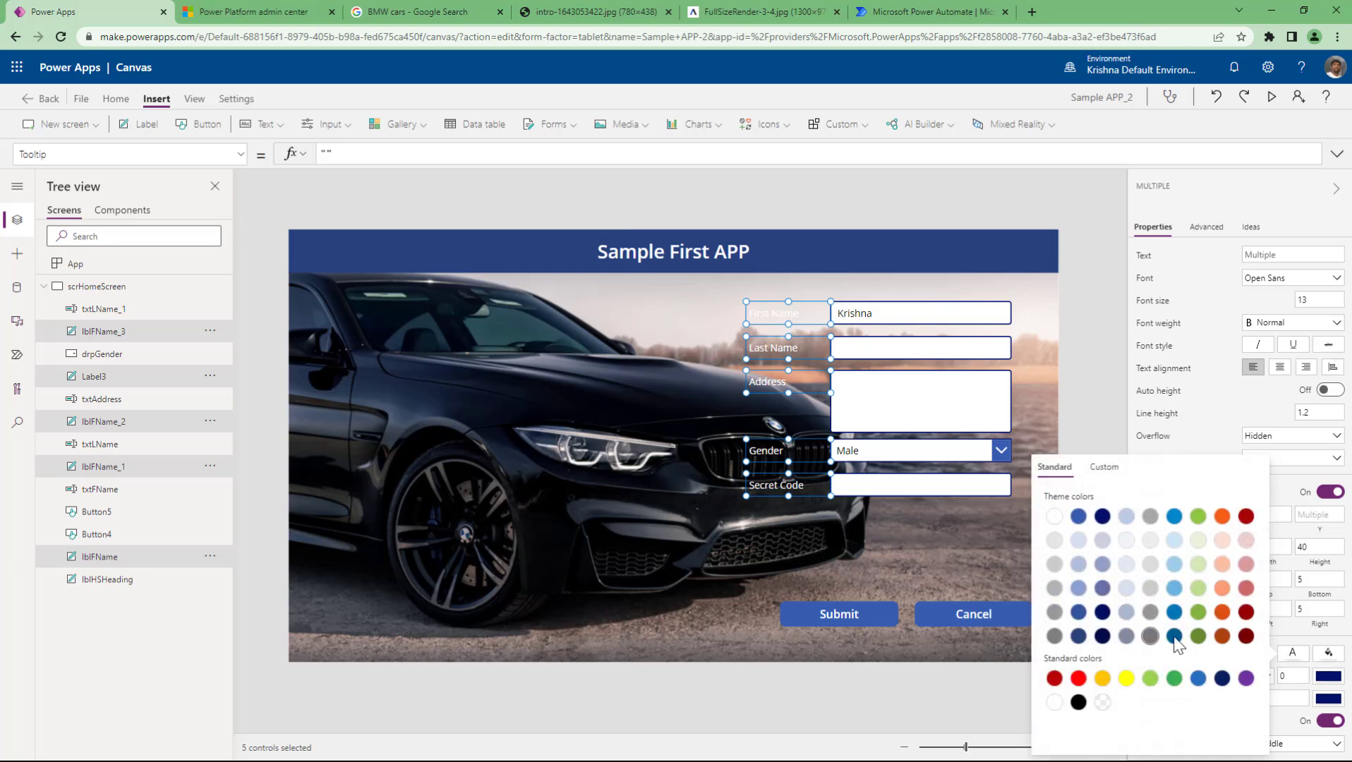
left_click(1222, 636)
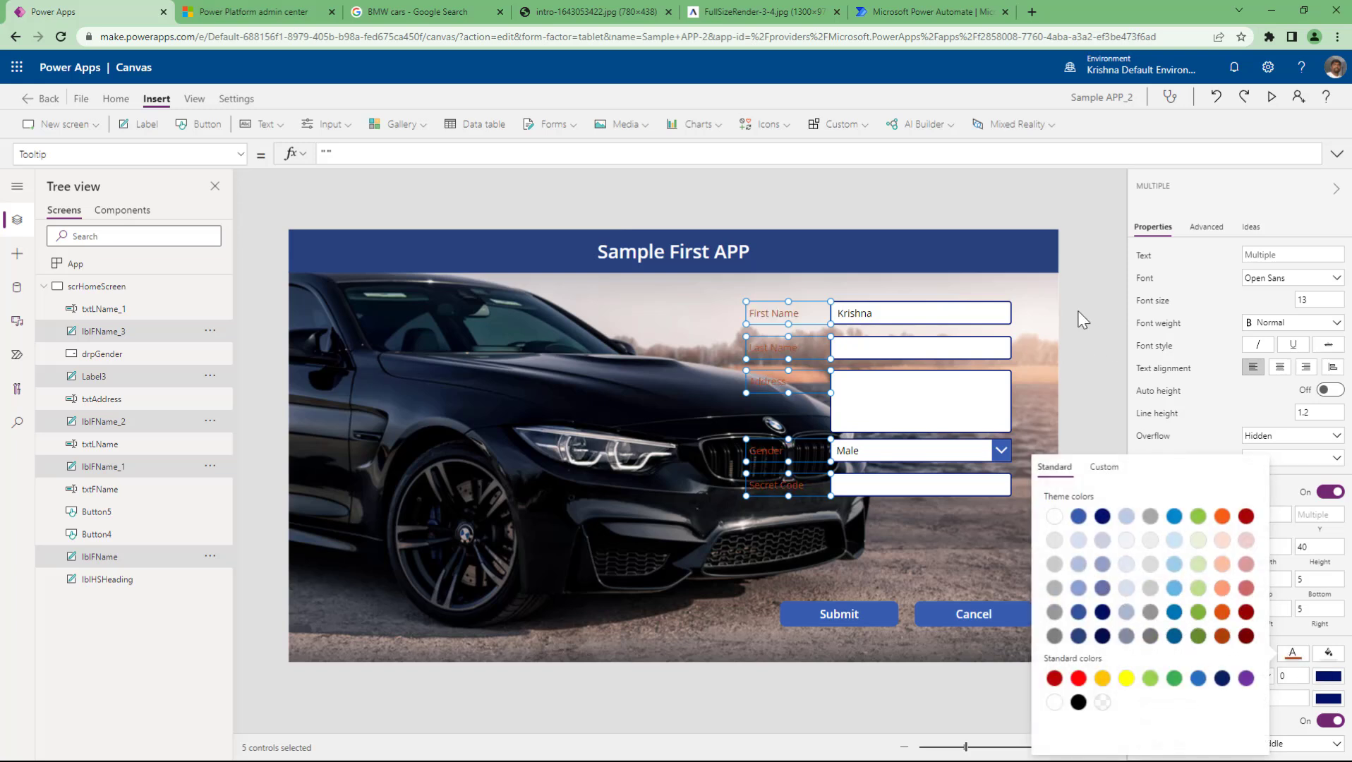
left_click(1083, 318)
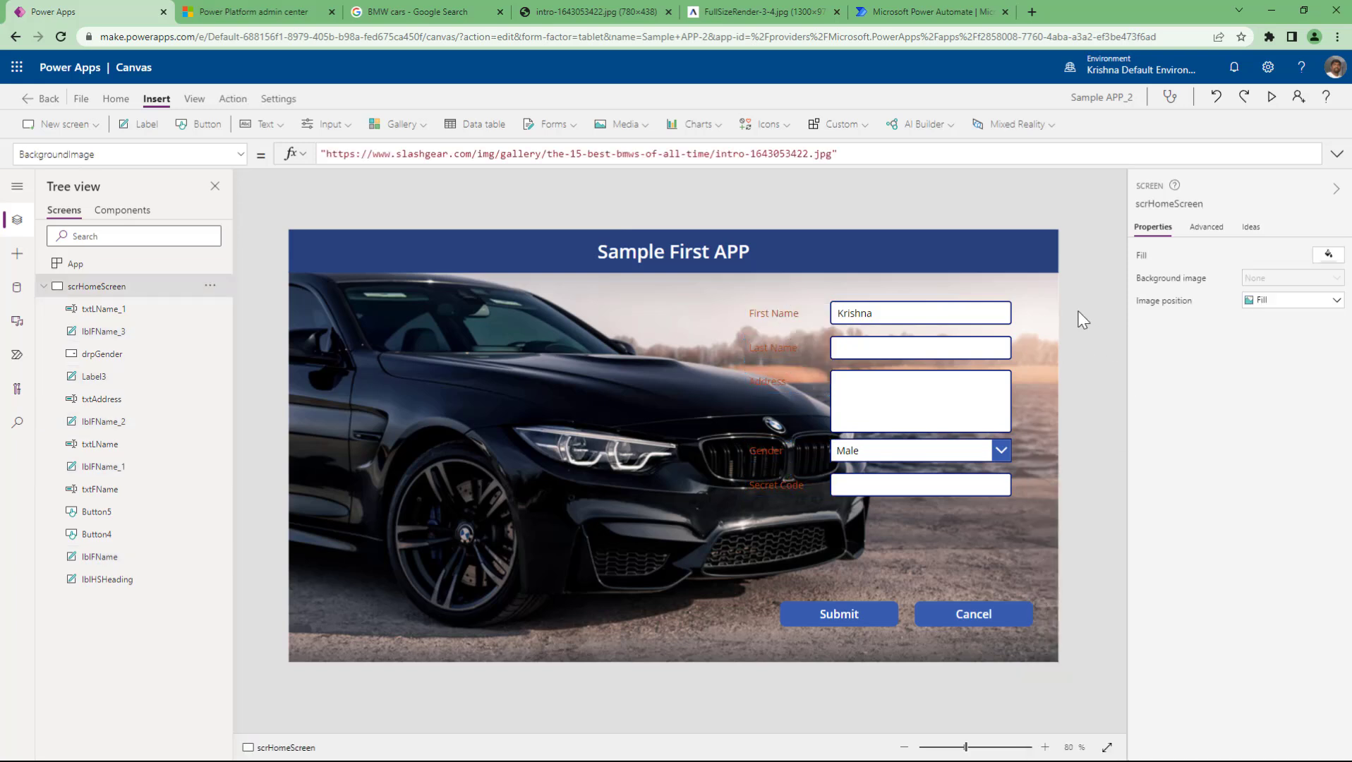
Step: Set the font weight of the First Name, Last Name, Address, Gender and Secret Code labels to Bold
left_click(778, 317)
left_click(778, 350, "shift")
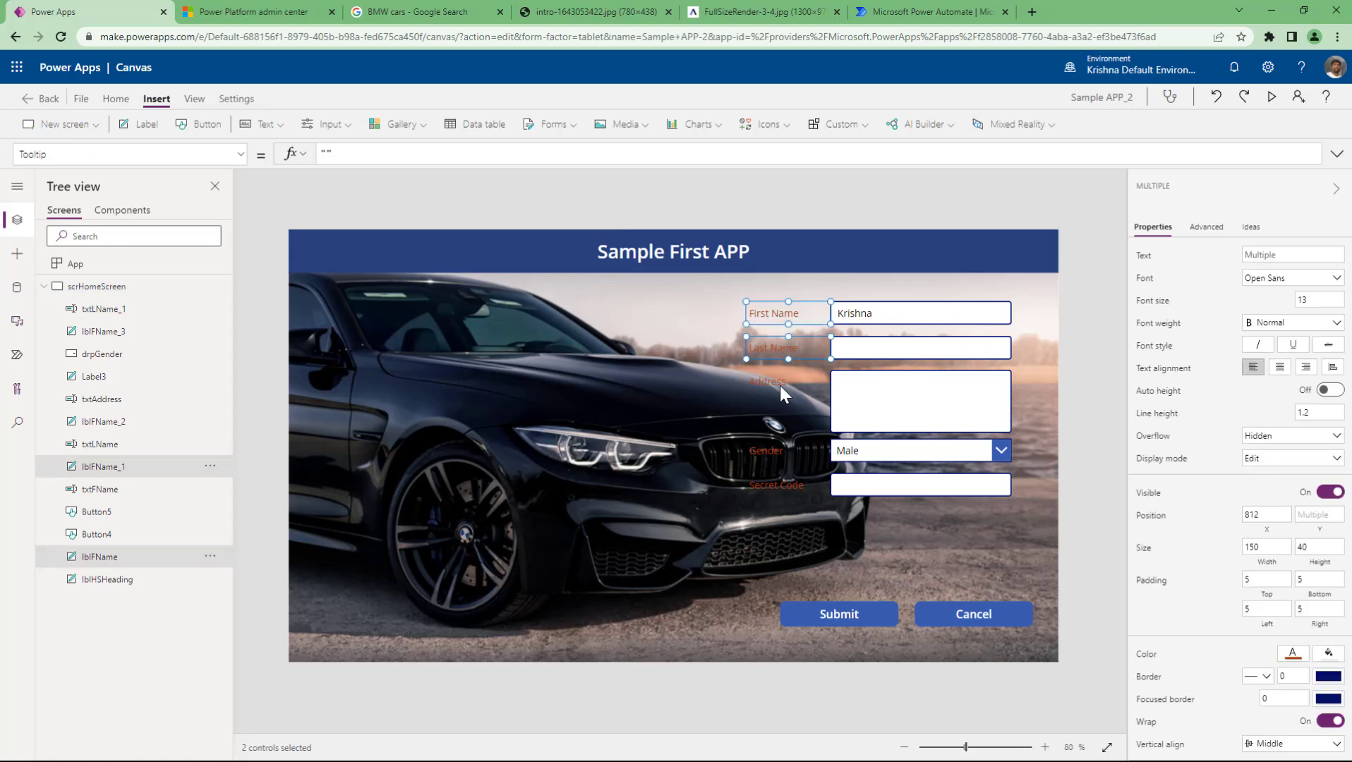
left_click(780, 385, "shift")
left_click(774, 455, "shift")
left_click(783, 486, "shift")
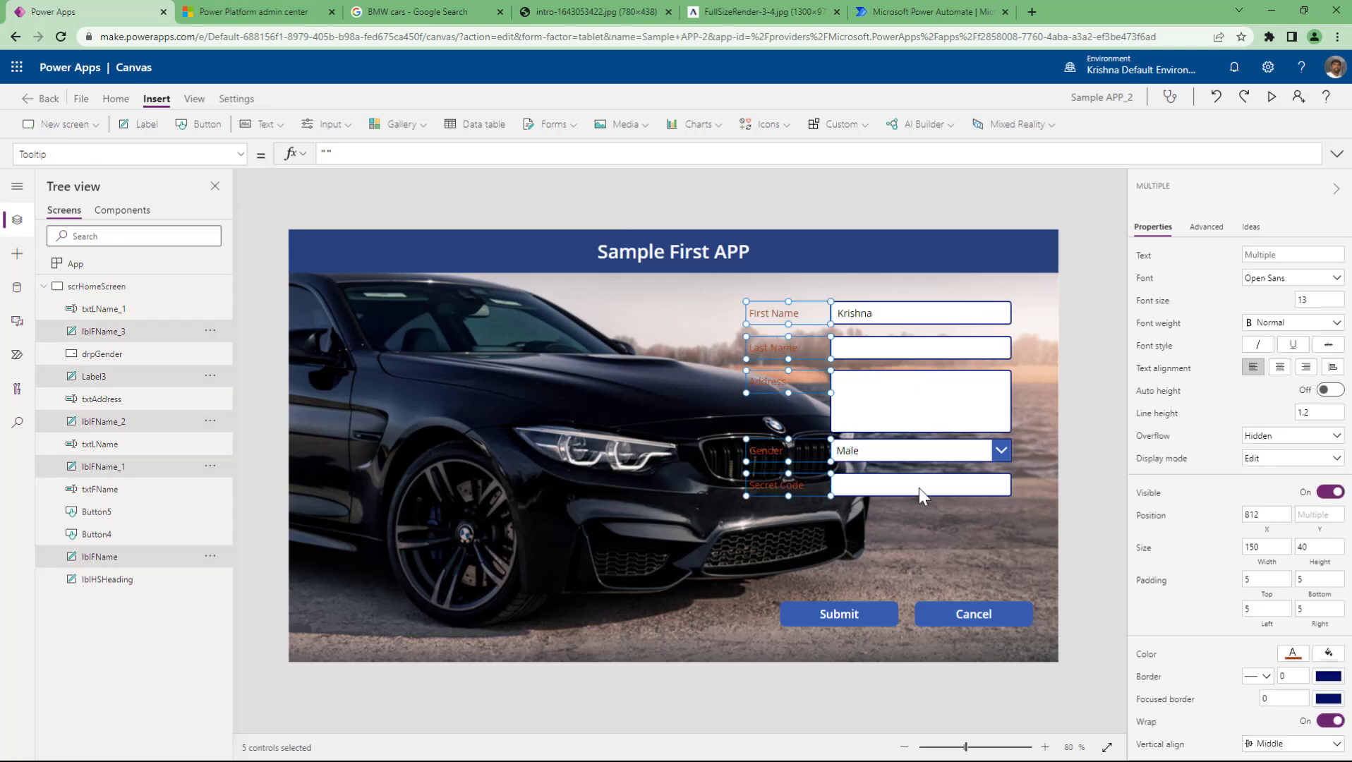
left_click(1312, 323)
left_click(1270, 363)
left_click(1312, 323)
left_click(1270, 337)
left_click(1090, 409)
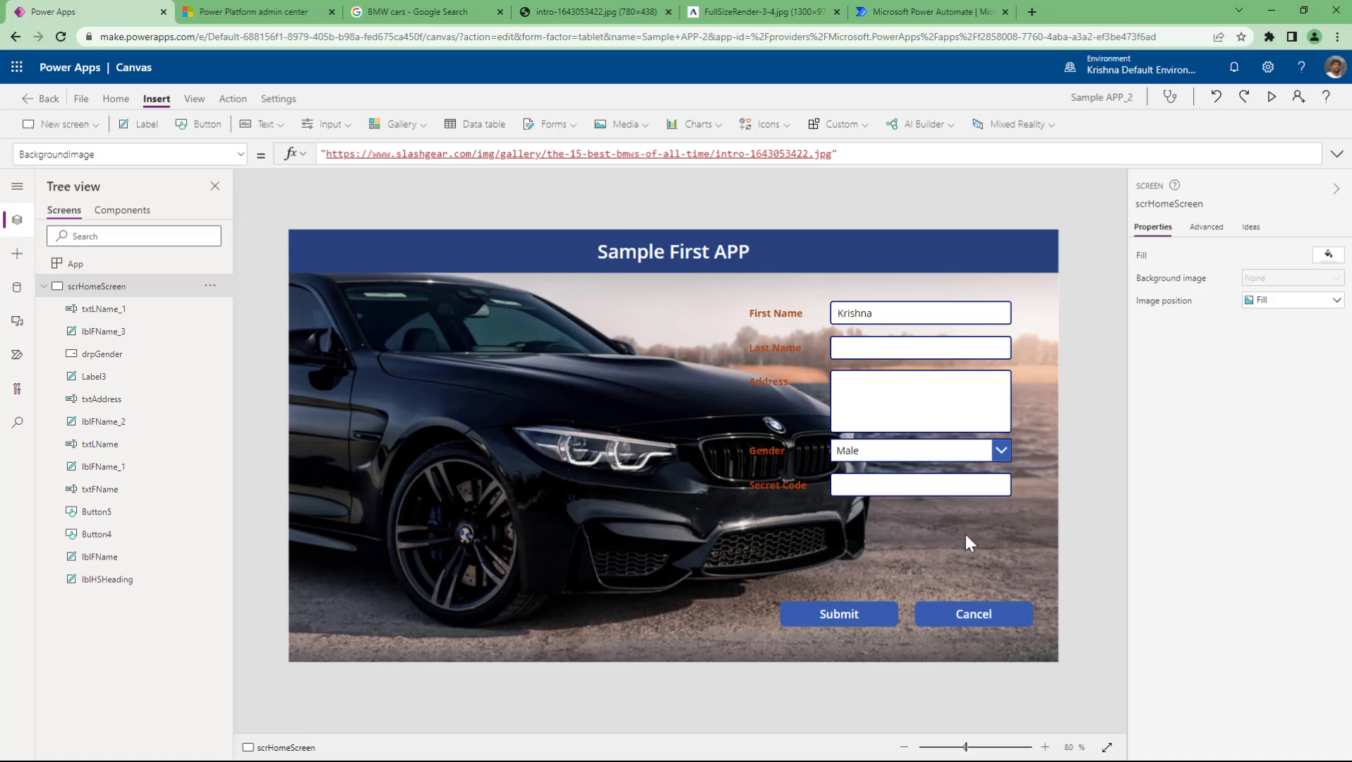
Step: Rename the Submit button as btnSubmit
left_click(865, 612)
left_click(1168, 204)
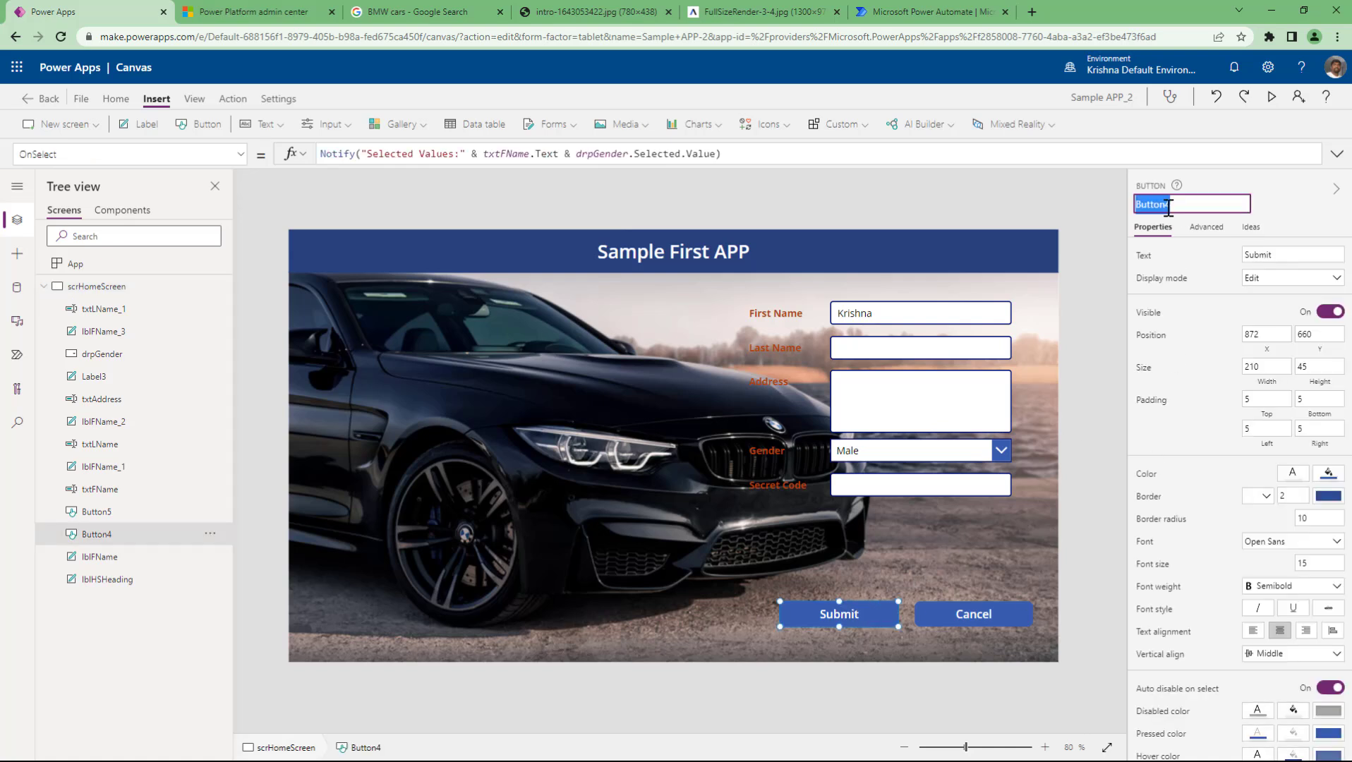
type("btnSubmit")
key("Return")
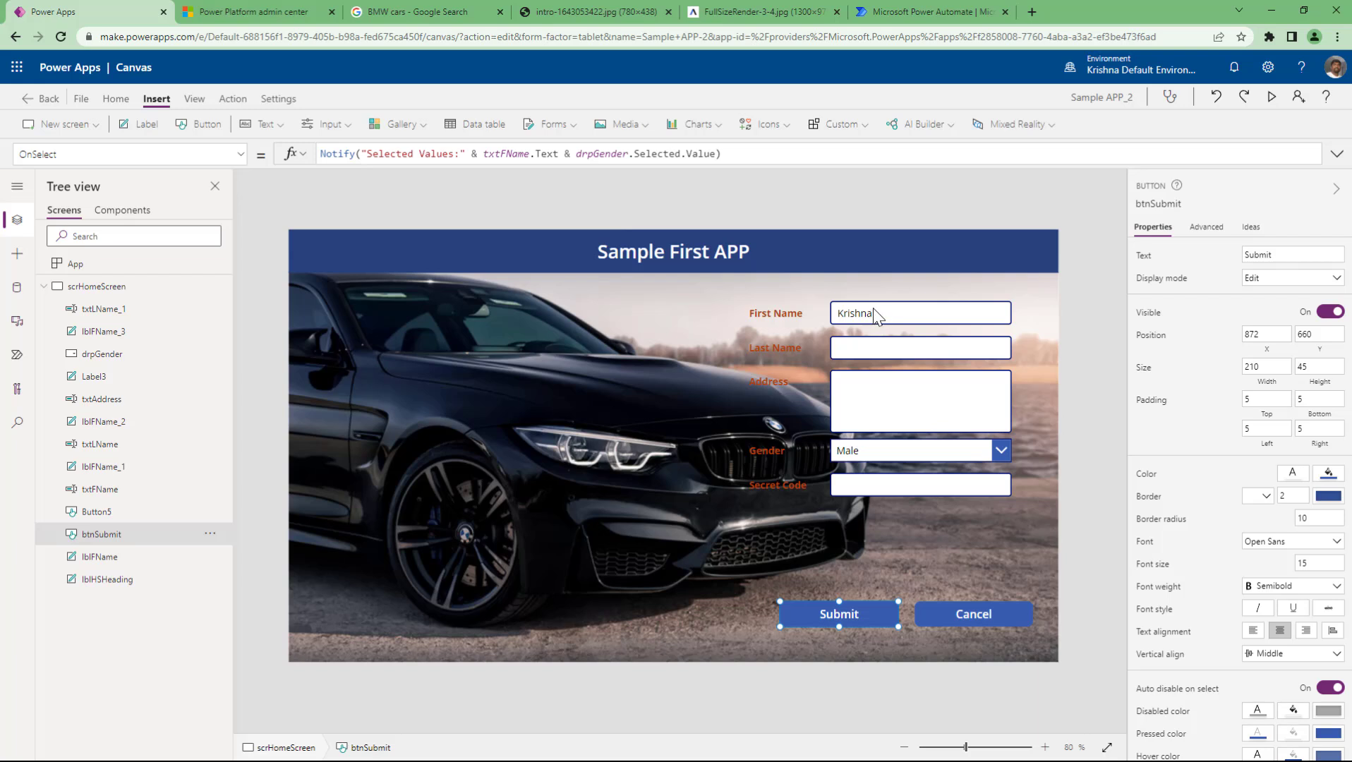
Step: Set the Cancel button's OnSelect formula to Reset(txtFName)
left_click(948, 625)
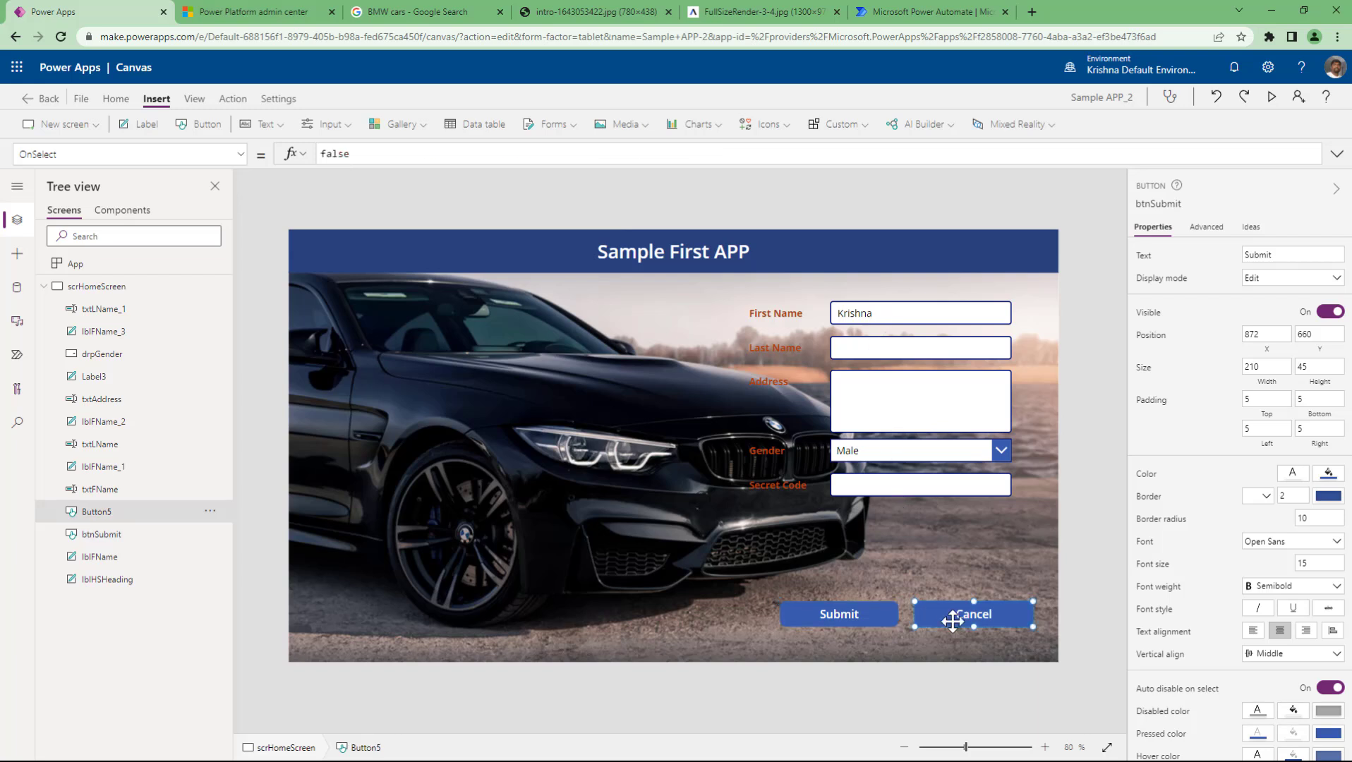
double_click(359, 154)
type("r")
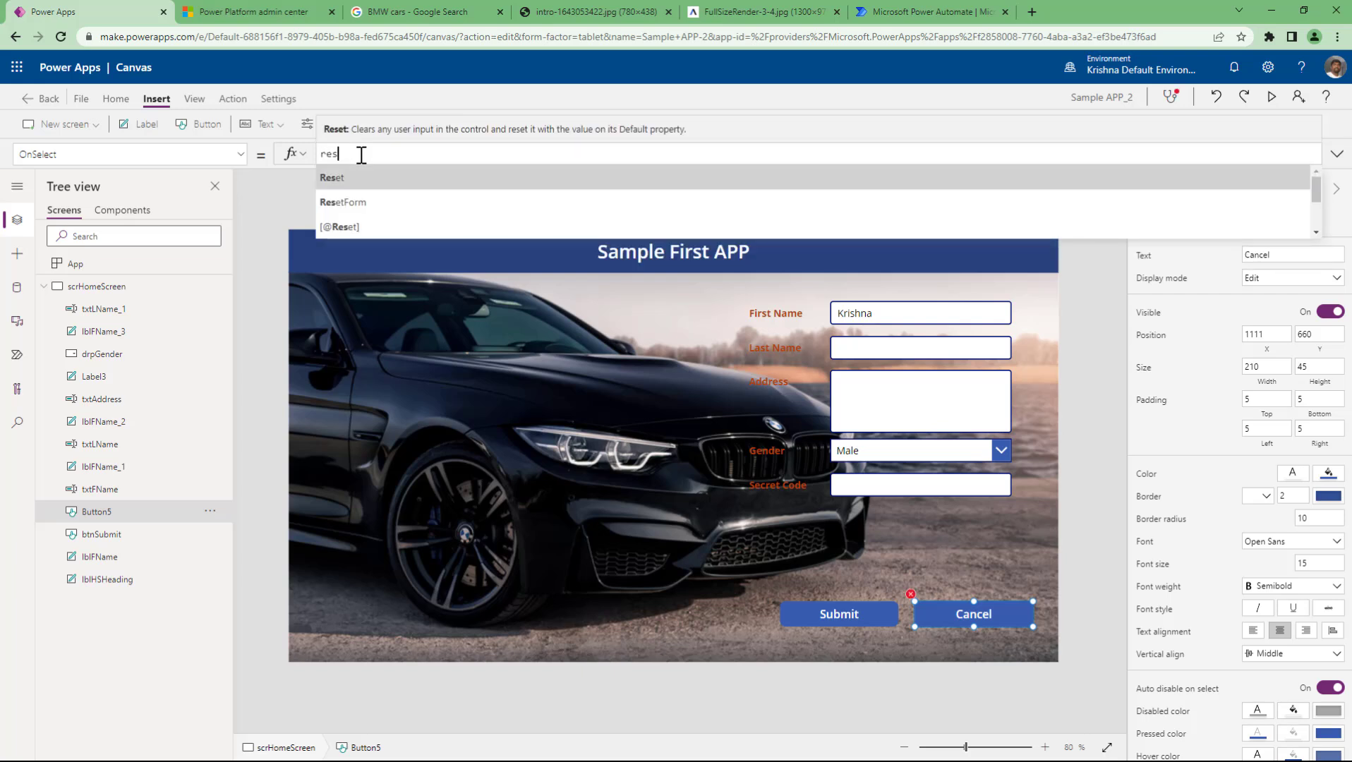
type("es")
key("Tab")
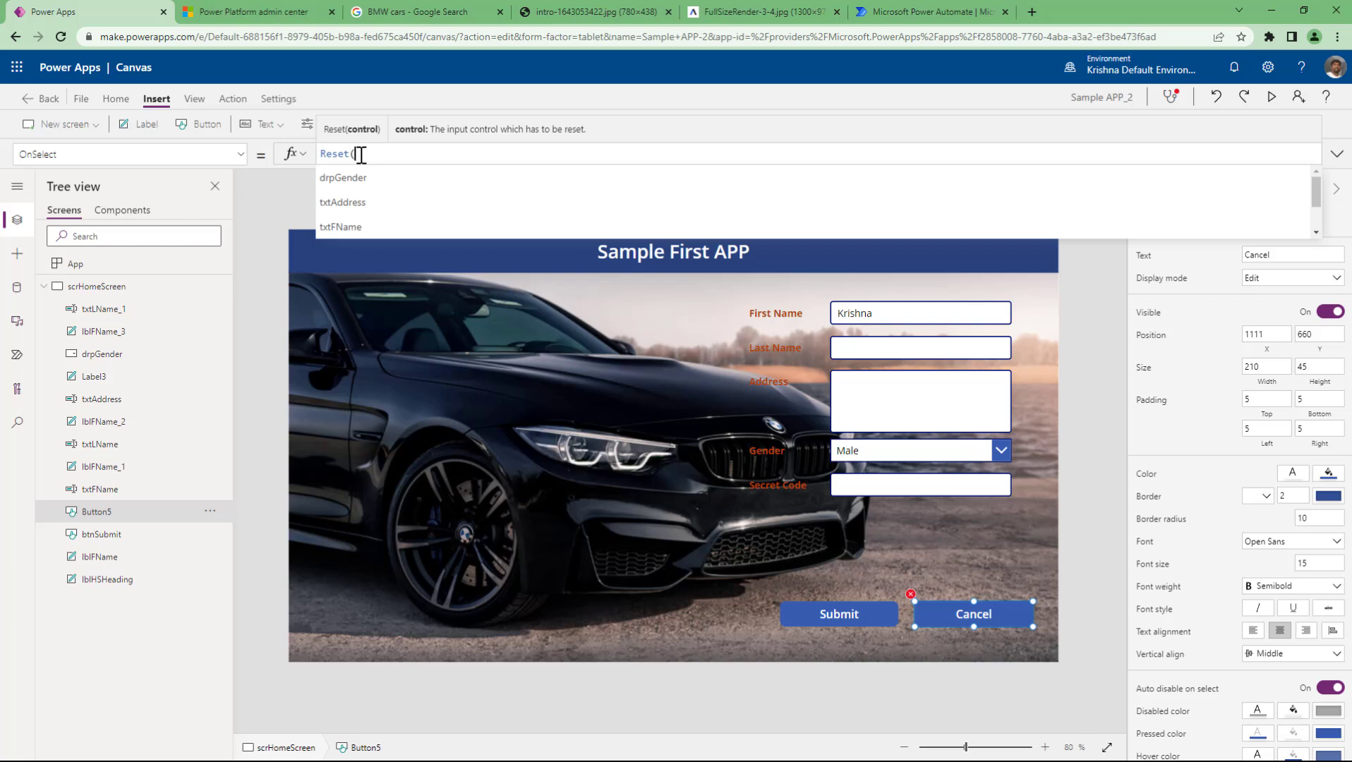
type("txt")
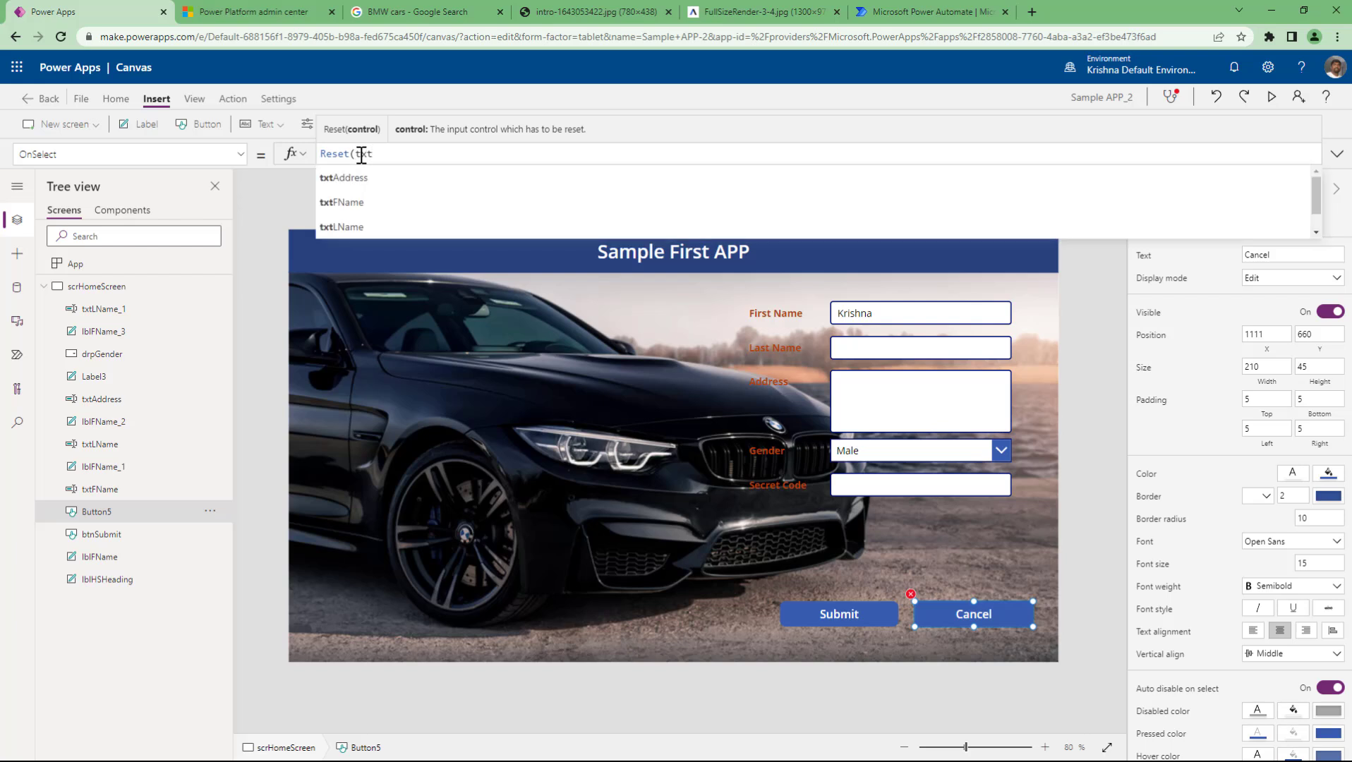
type("FD")
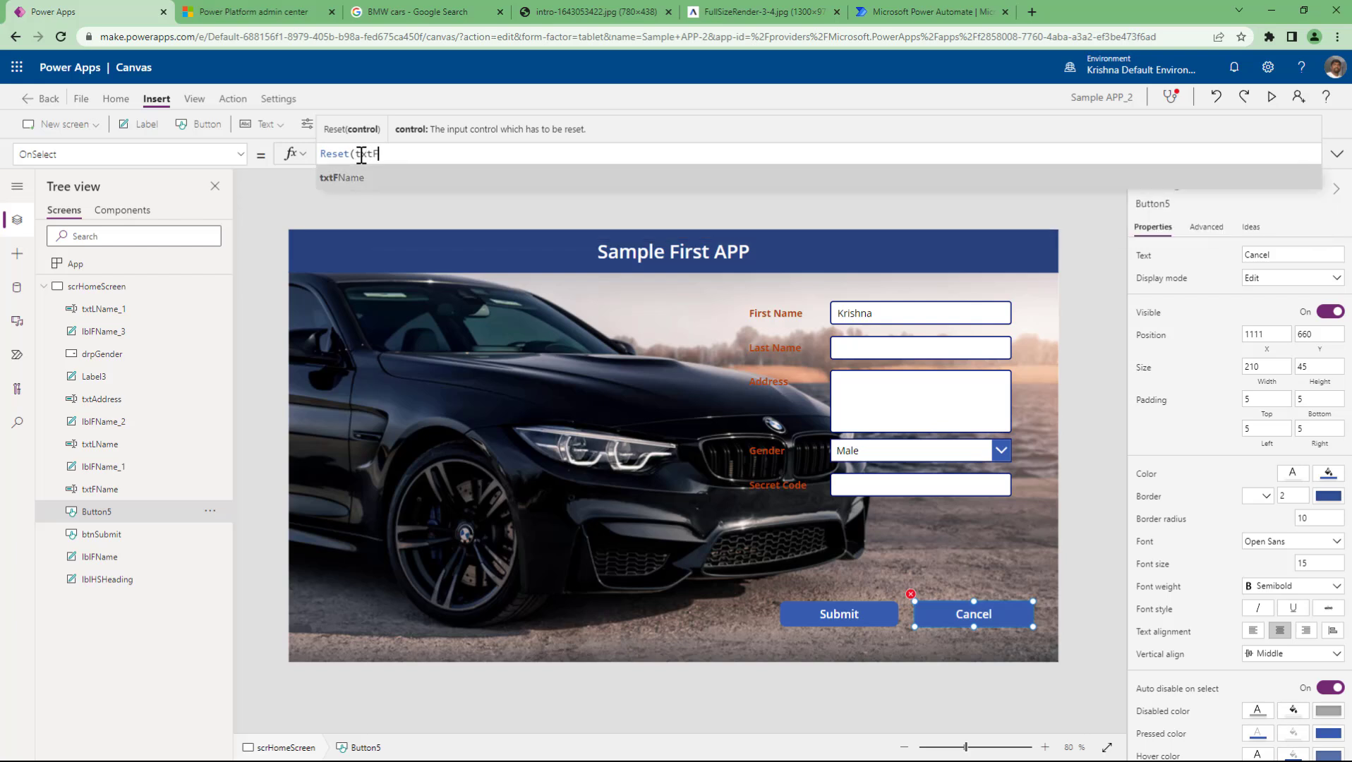
key("Tab")
type(")")
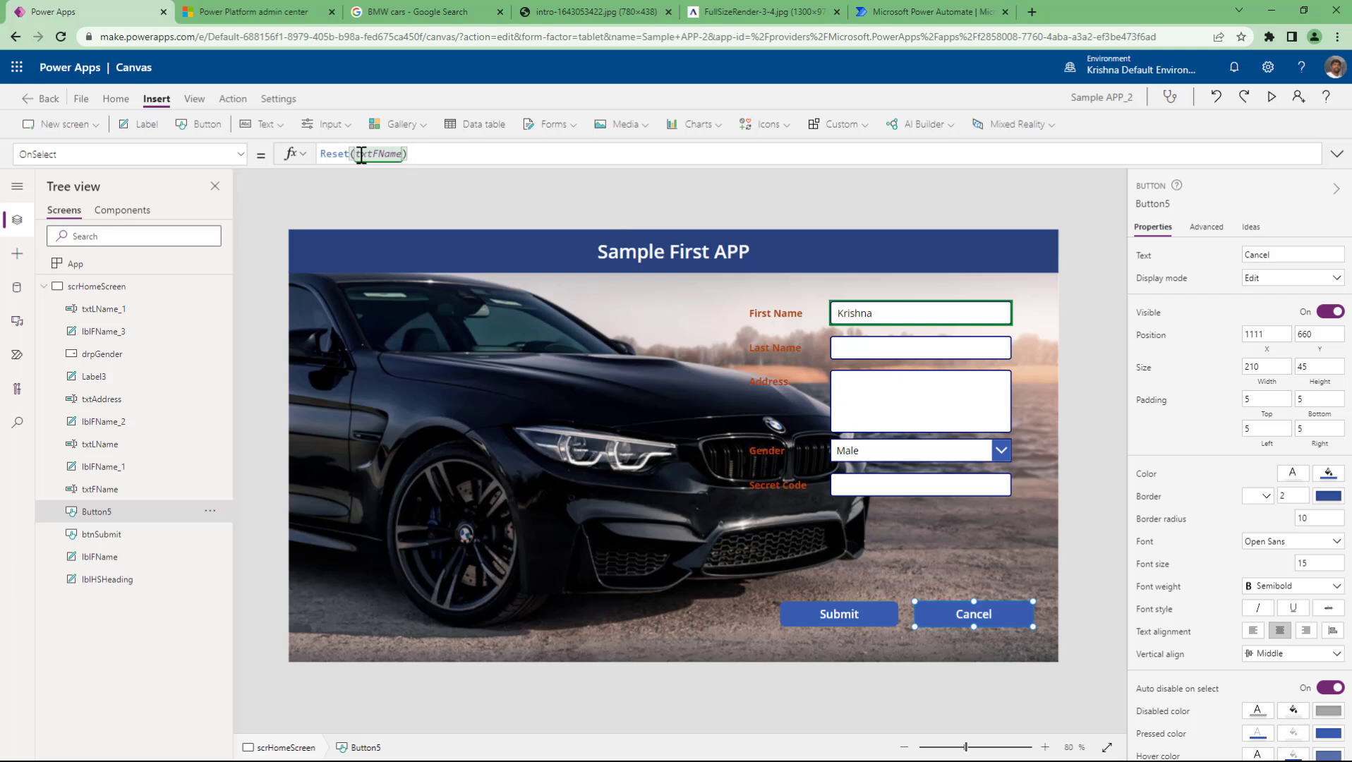
Step: Add ;Reset(txtLName) to the Cancel button's OnSelect formula and format the formula text onto separate lines
type(";res")
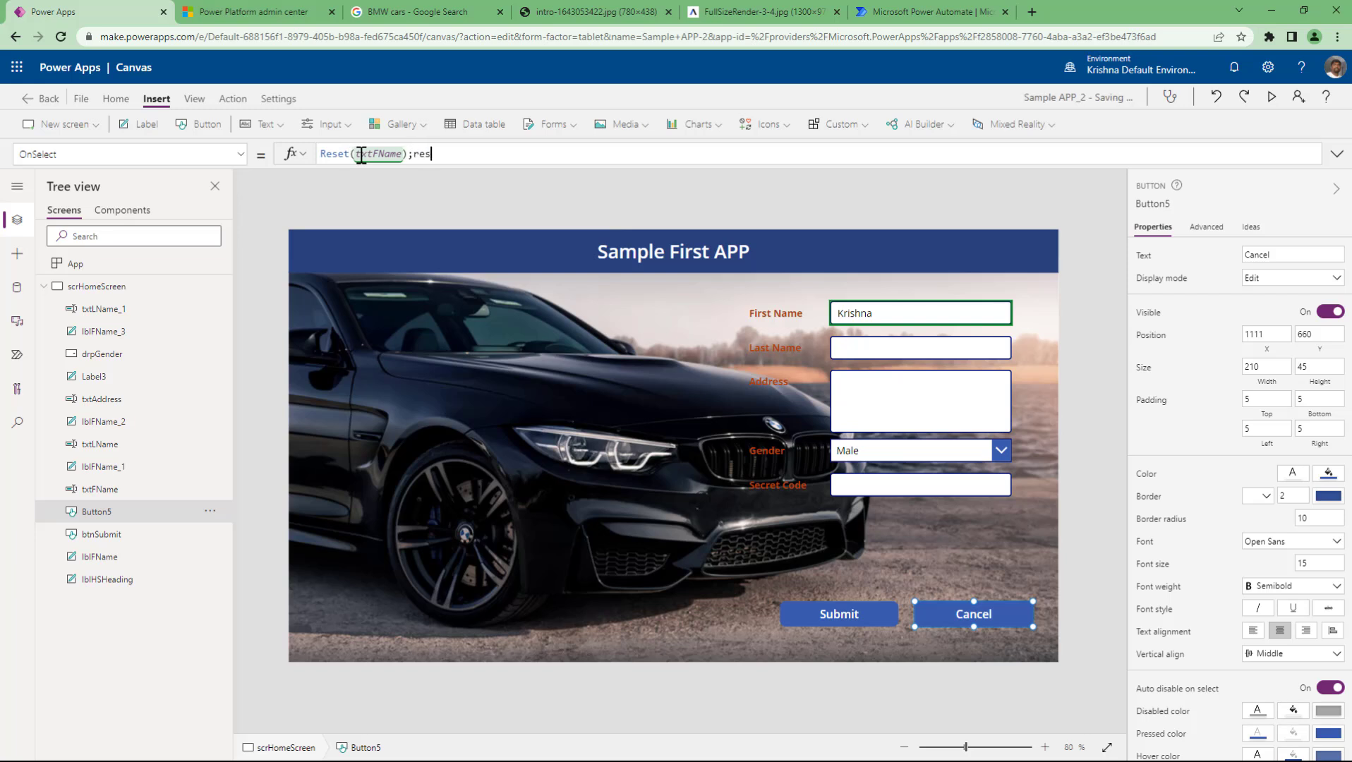
type("t")
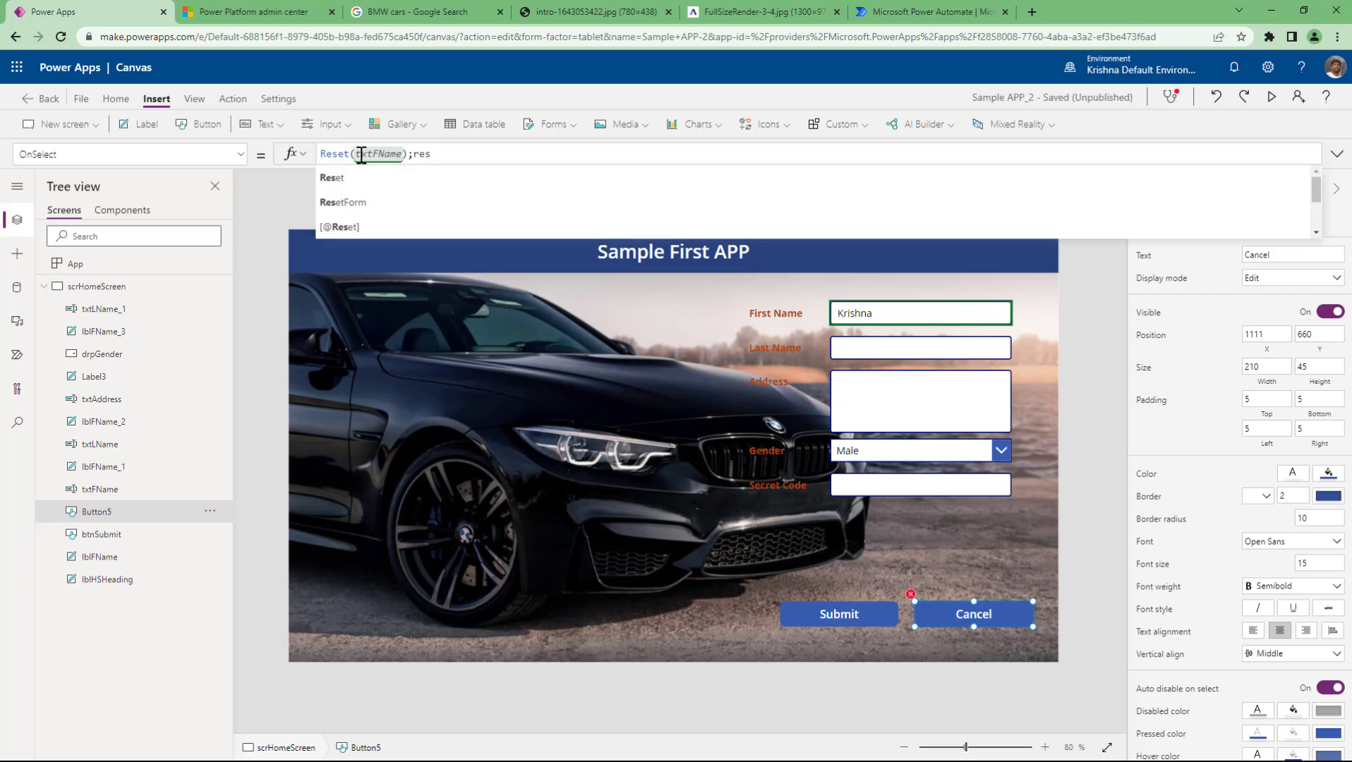
key("Tab")
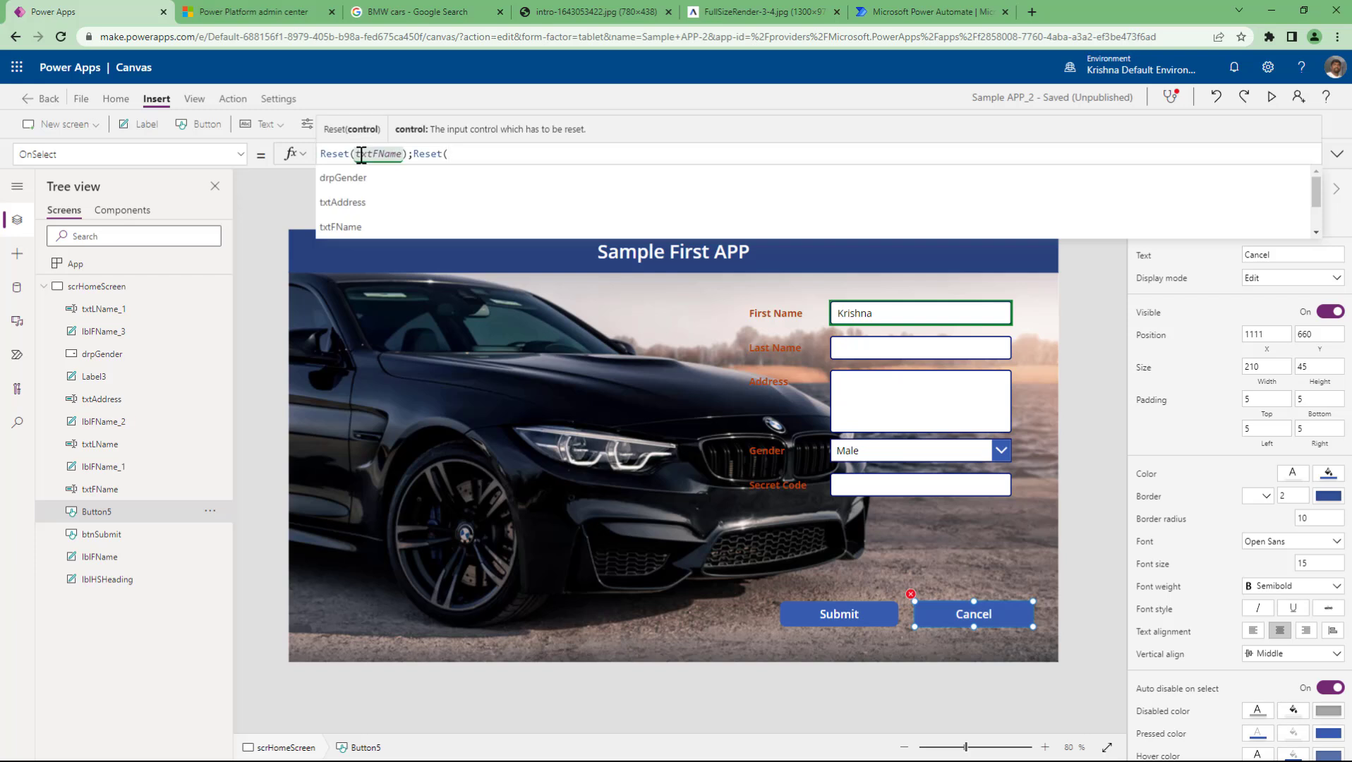
type("txt")
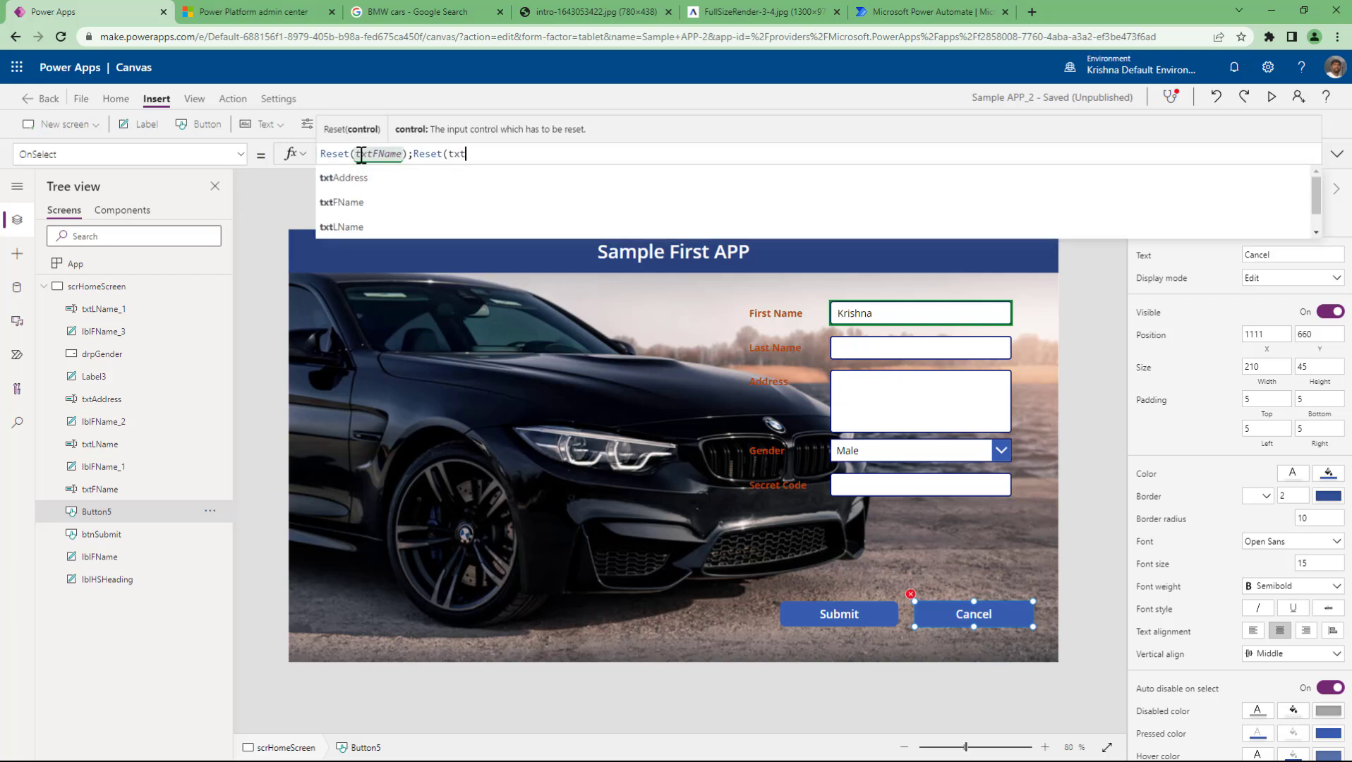
type("L")
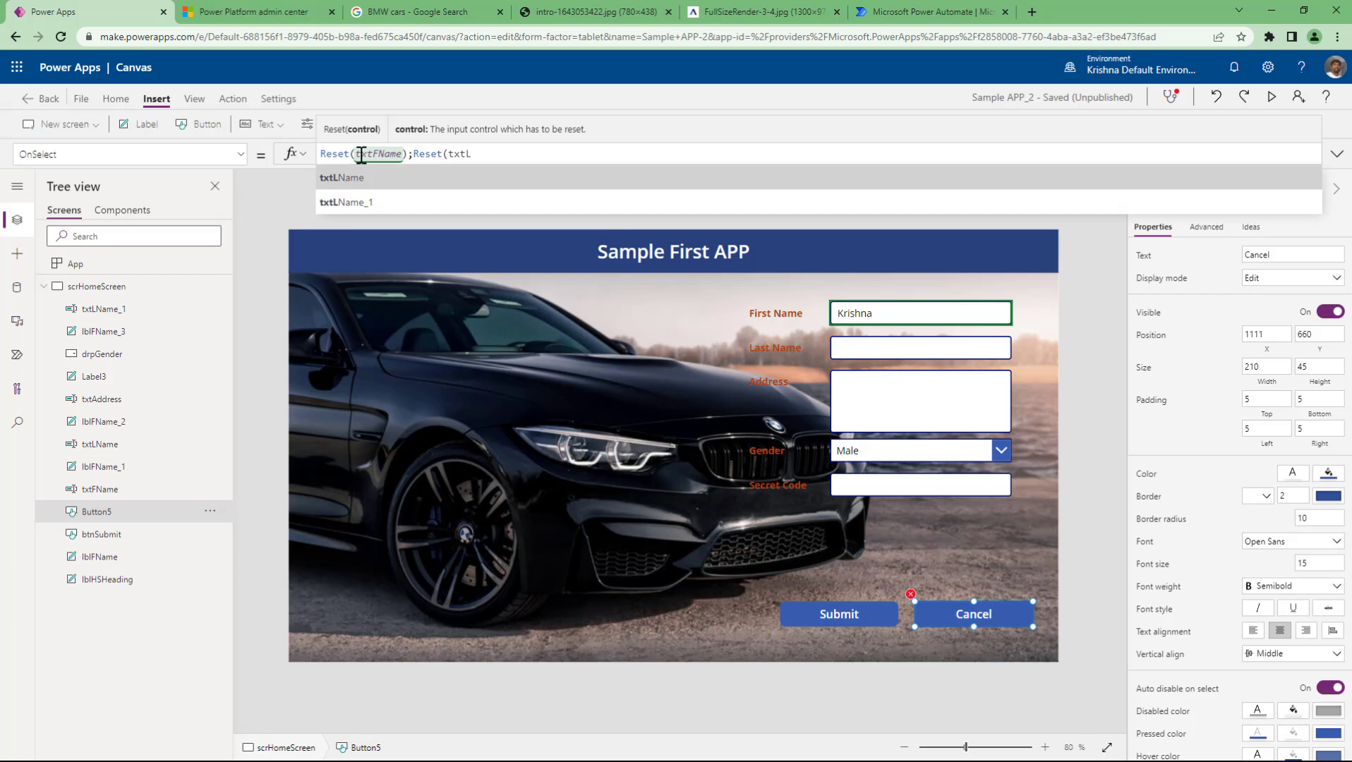
key("Tab")
type(")")
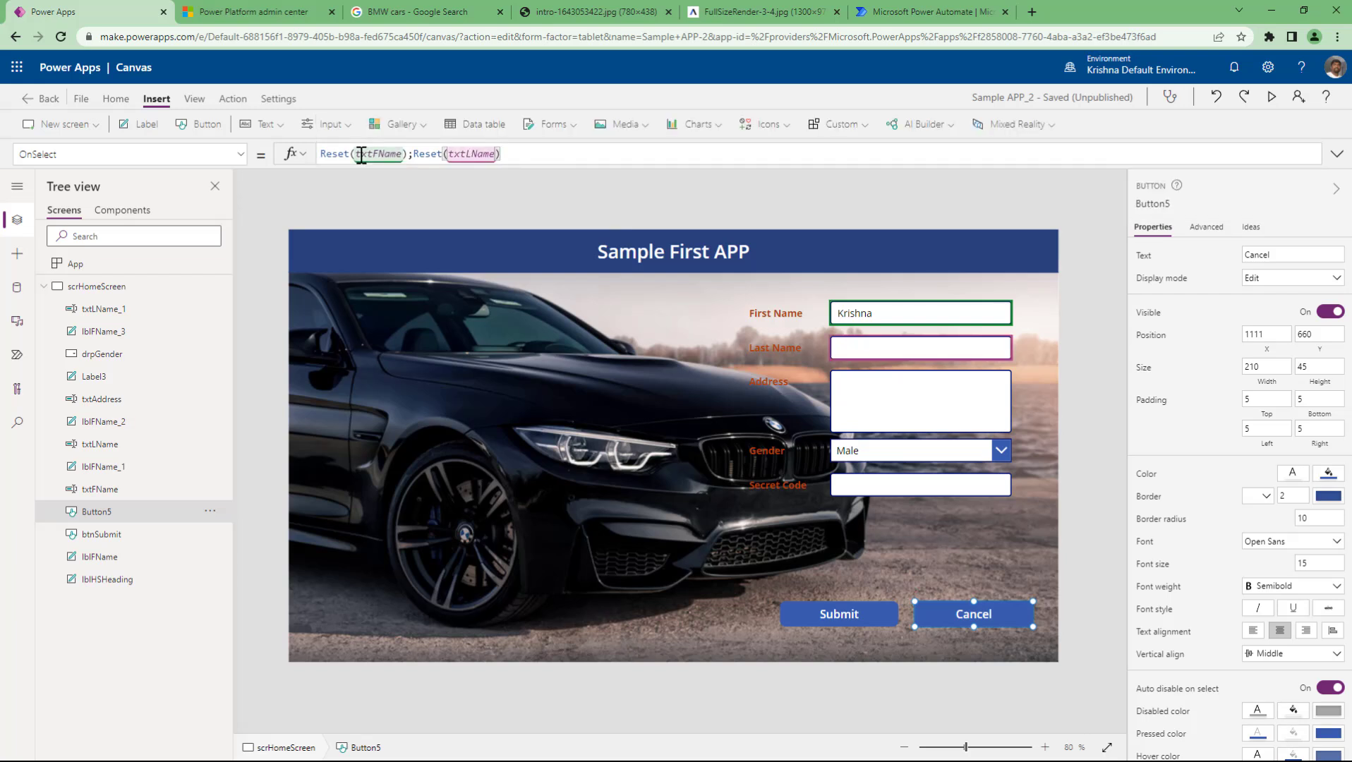
left_click(1336, 154)
left_click(388, 308)
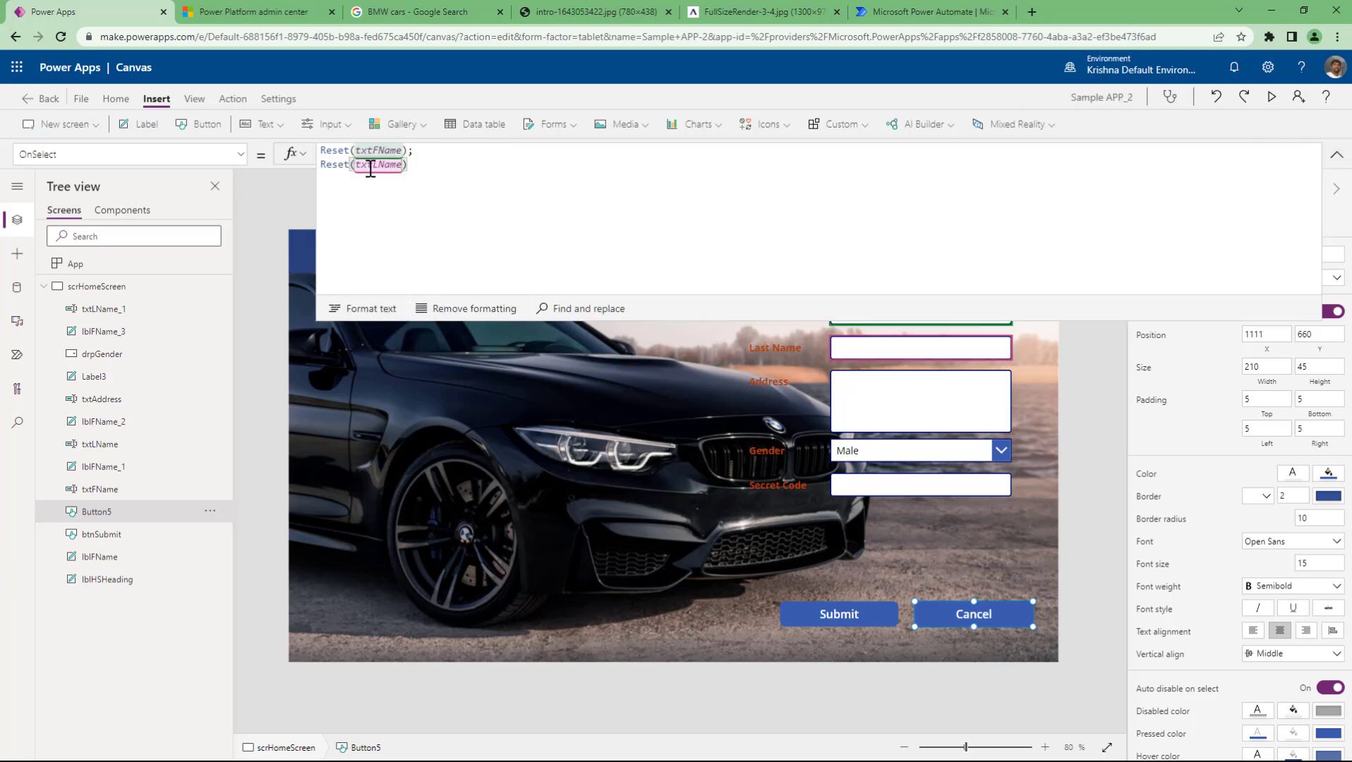
left_click(1336, 155)
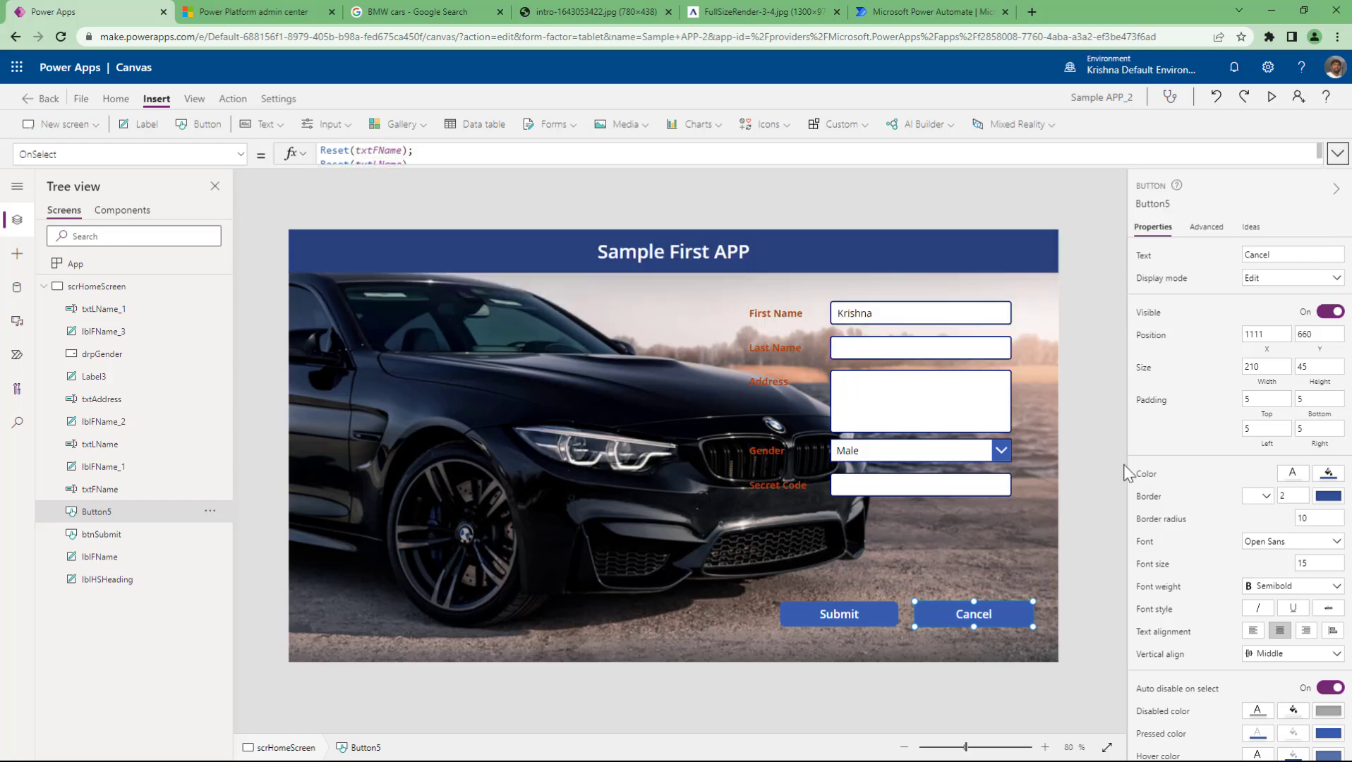
Step: Preview the app and test Cancel, including after entering "fdsafdsfdsfs" as First Name and "fdsfdsfdsfds" as Last Name
left_click(1272, 98)
left_click(1143, 682)
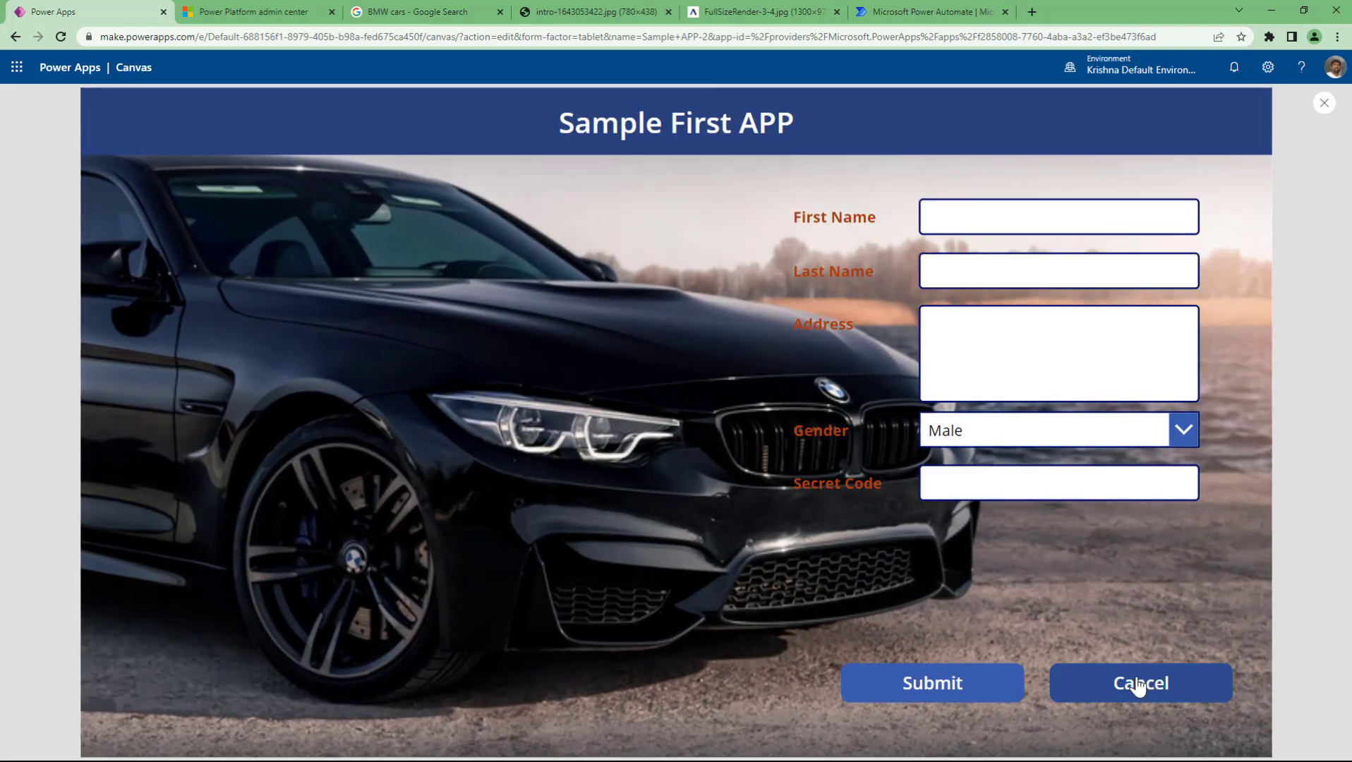
left_click(942, 227)
type("fdsafdsfdsfs")
left_click(958, 267)
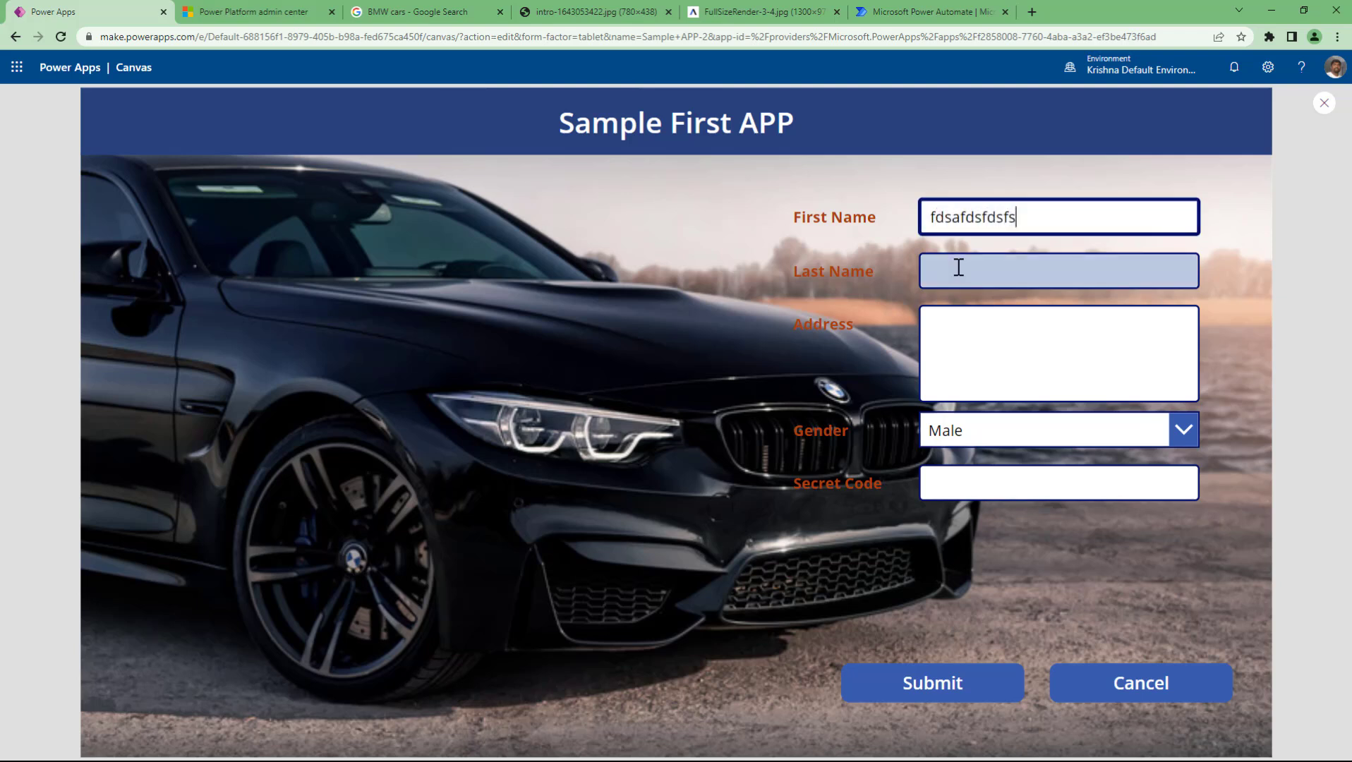
type("fdsfdsfdsfds")
left_click(1093, 684)
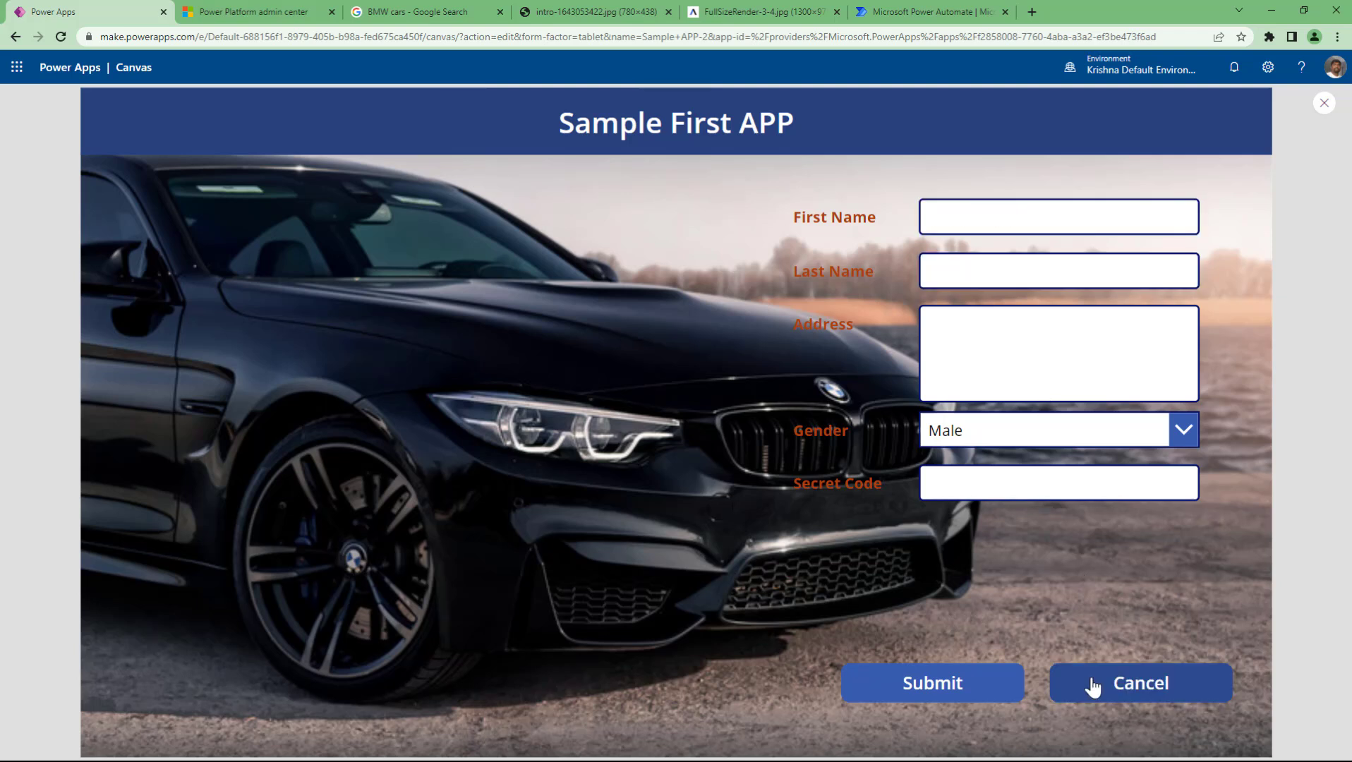
Step: Close the preview, then save Sample APP_2 and publish the saved version
left_click(1323, 104)
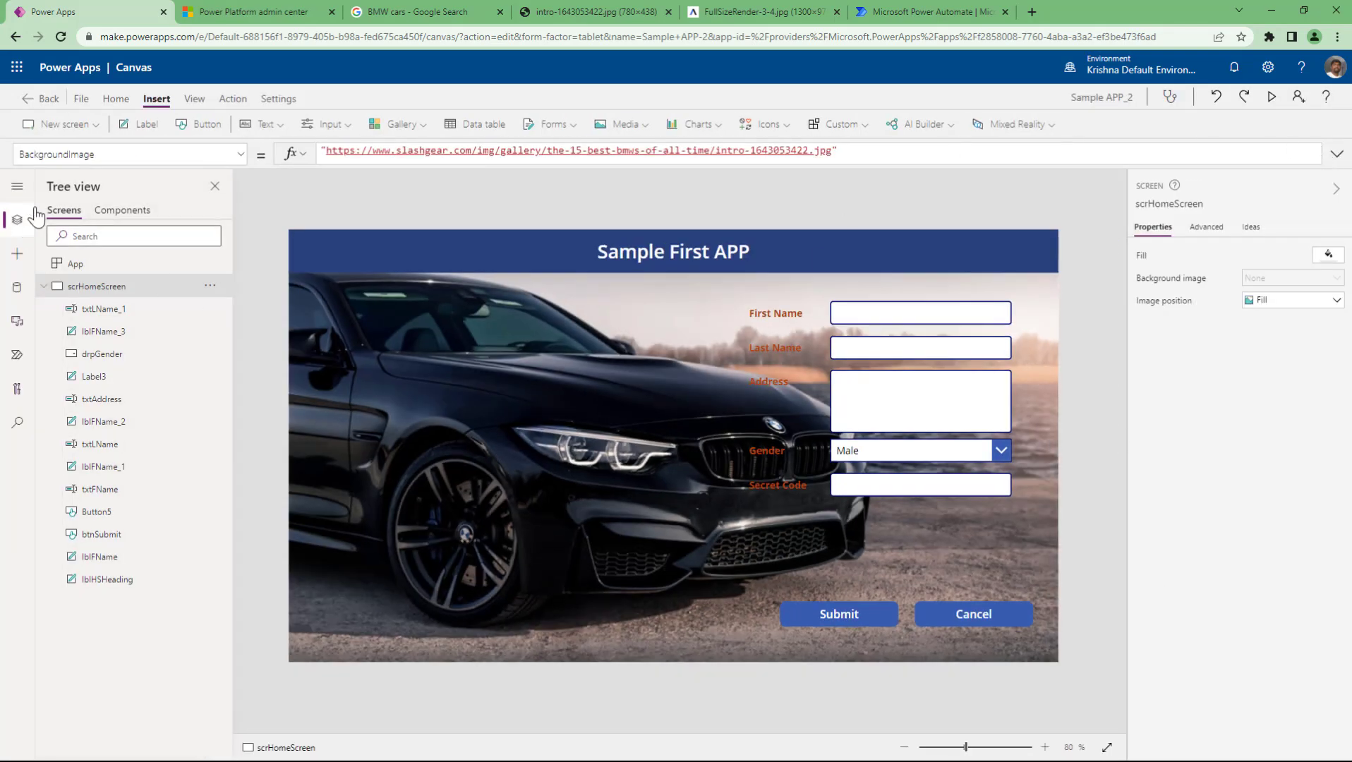
left_click(78, 98)
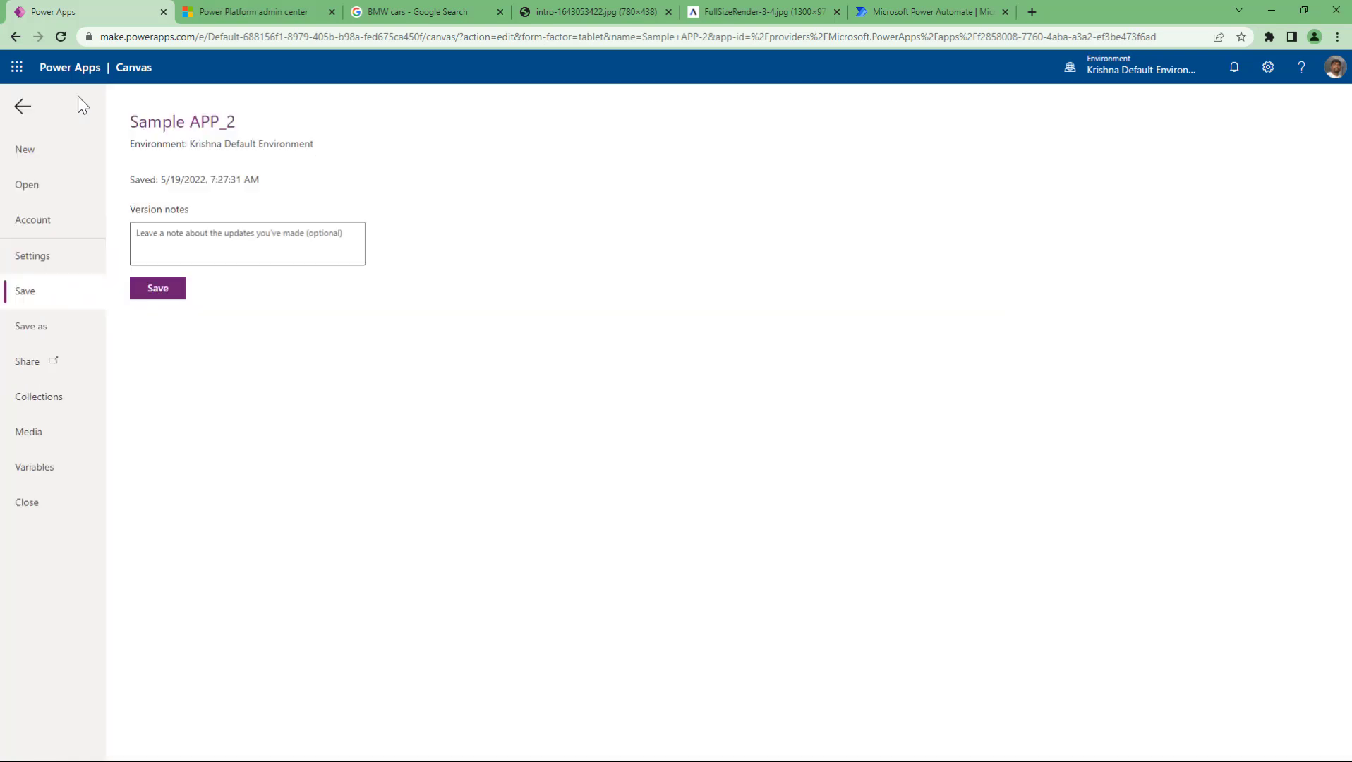
left_click(155, 289)
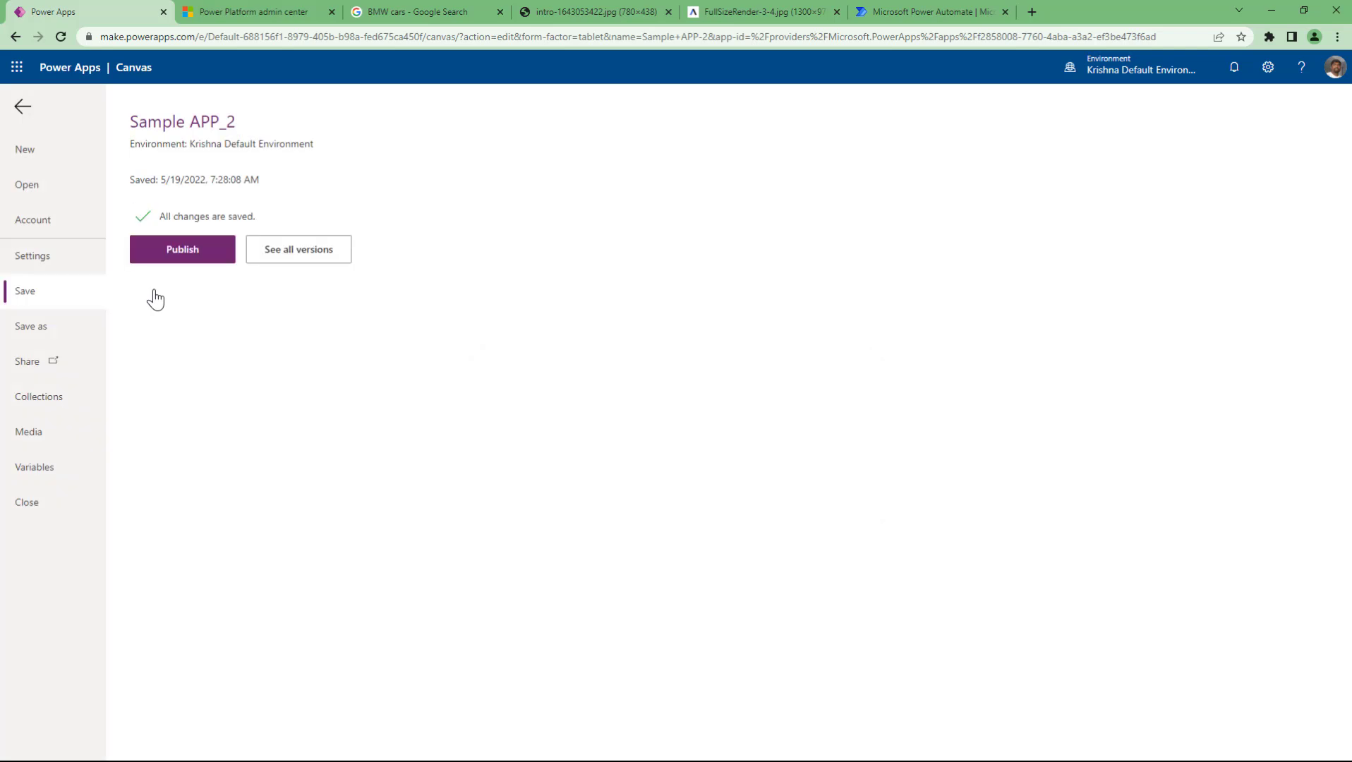
left_click(190, 259)
left_click(719, 509)
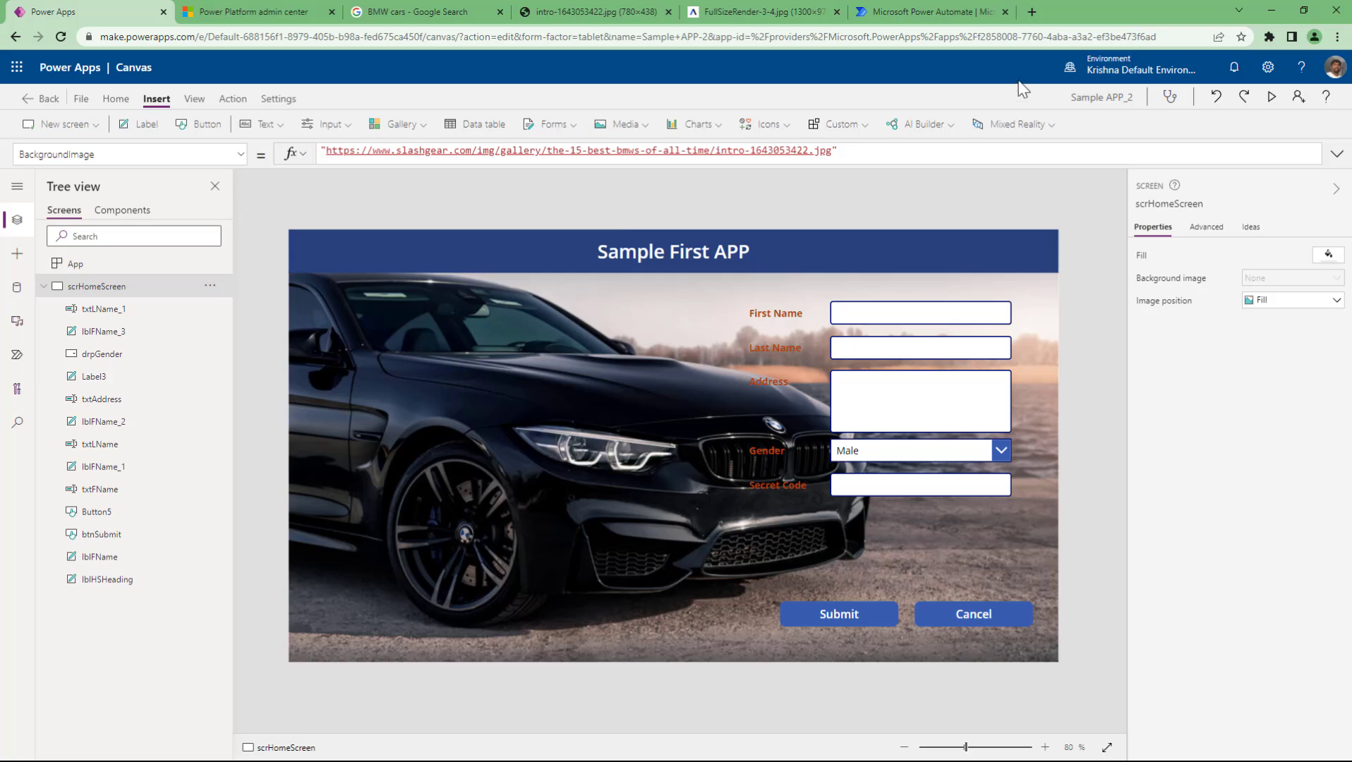
Step: Open make.powerapps.com in a new browser tab, play Sample APP_2 from the apps list and reload the running app
left_click(1031, 11)
type("make.powerapps.com")
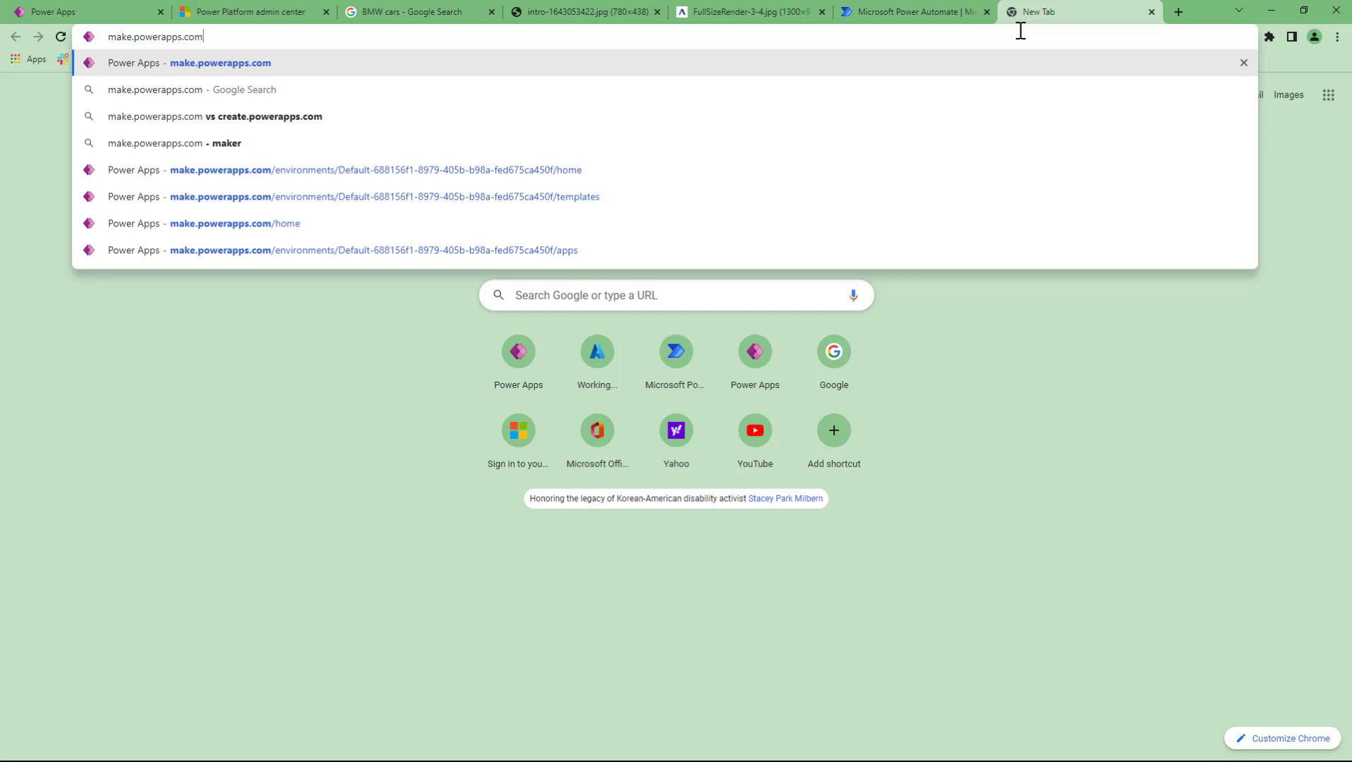
key("Return")
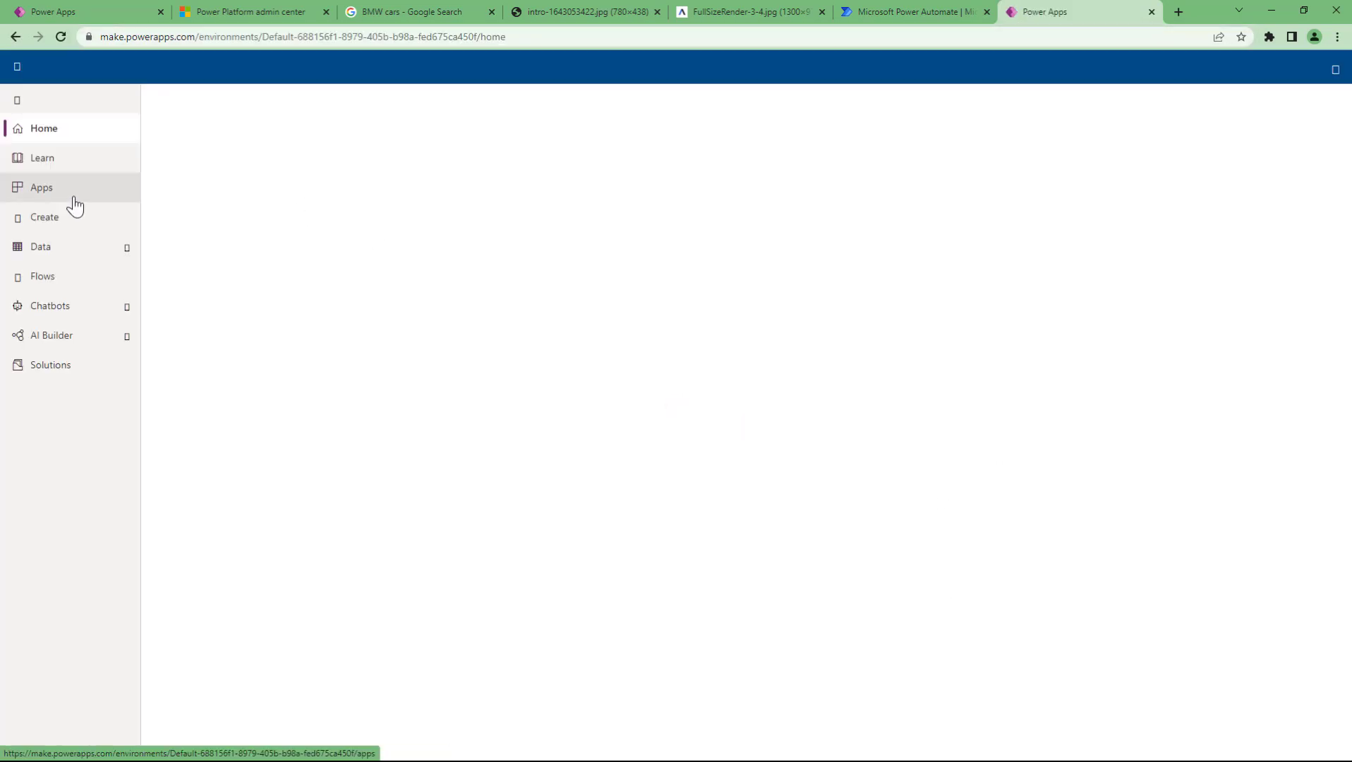
left_click(69, 195)
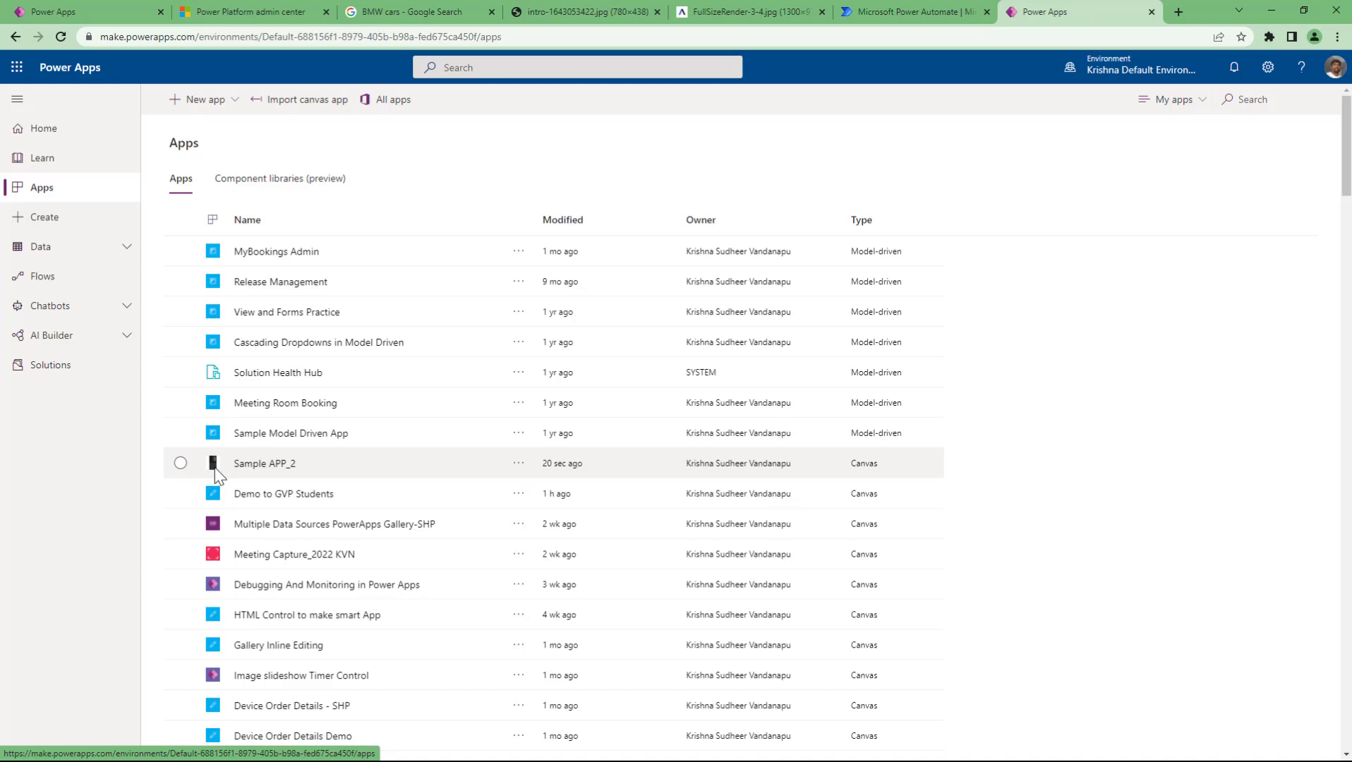
left_click(323, 472)
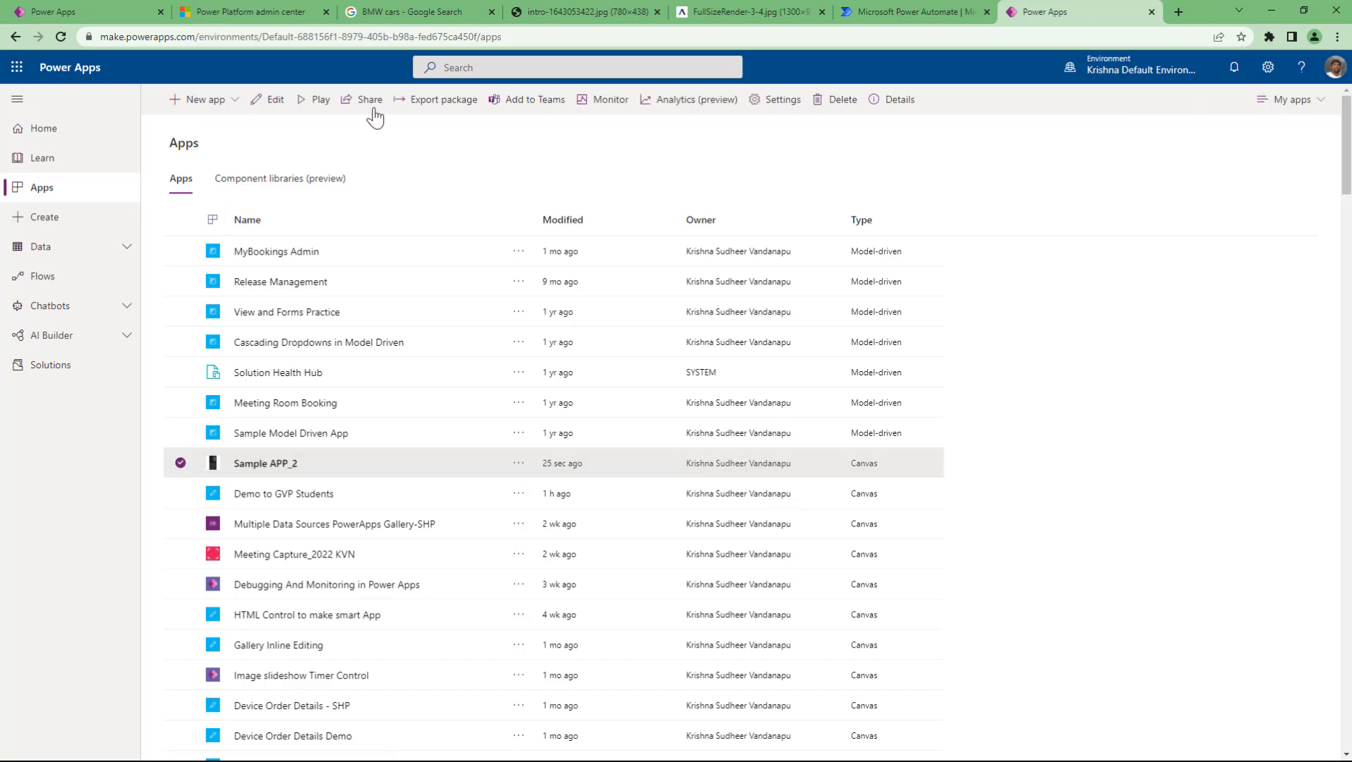
left_click(333, 112)
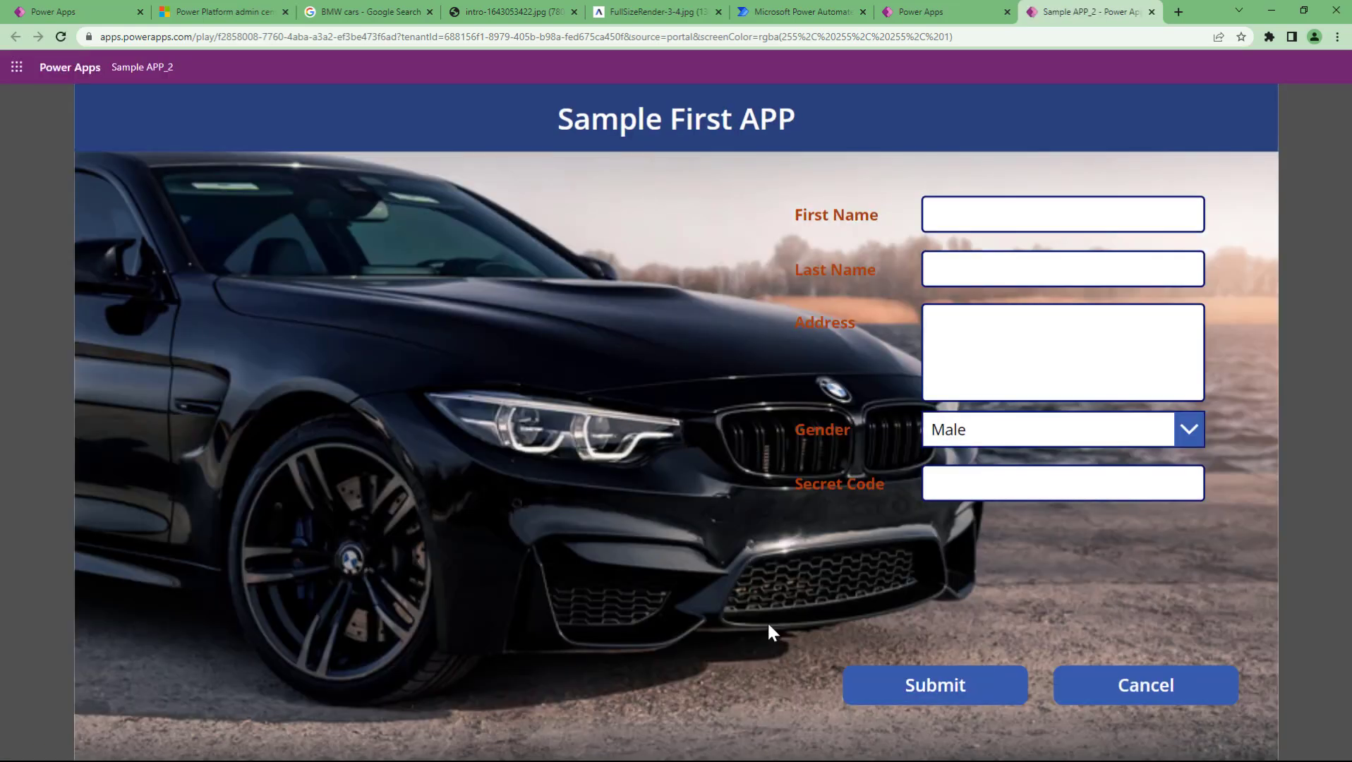
left_click(61, 36)
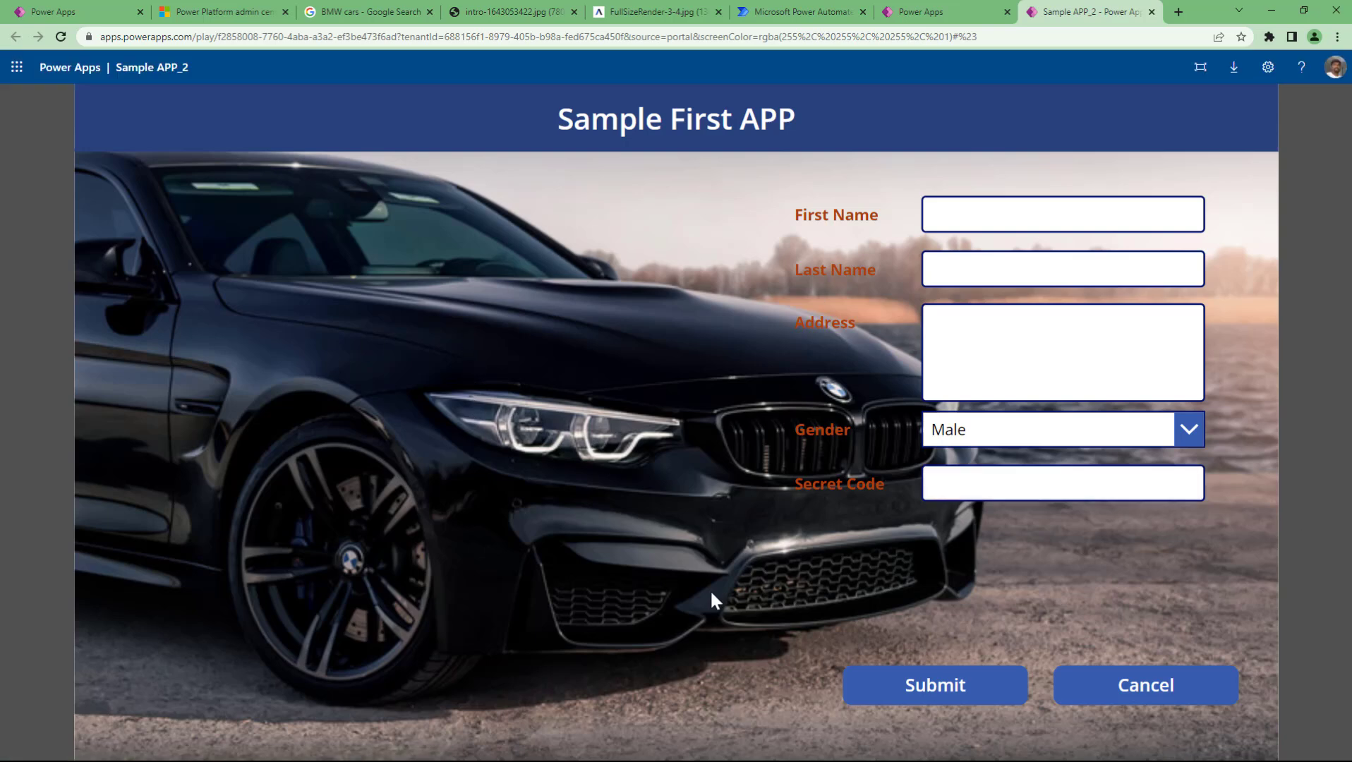
Step: Return to the app editor and examine the app icon image option in the general settings and the app's save and publish status
left_click(941, 12)
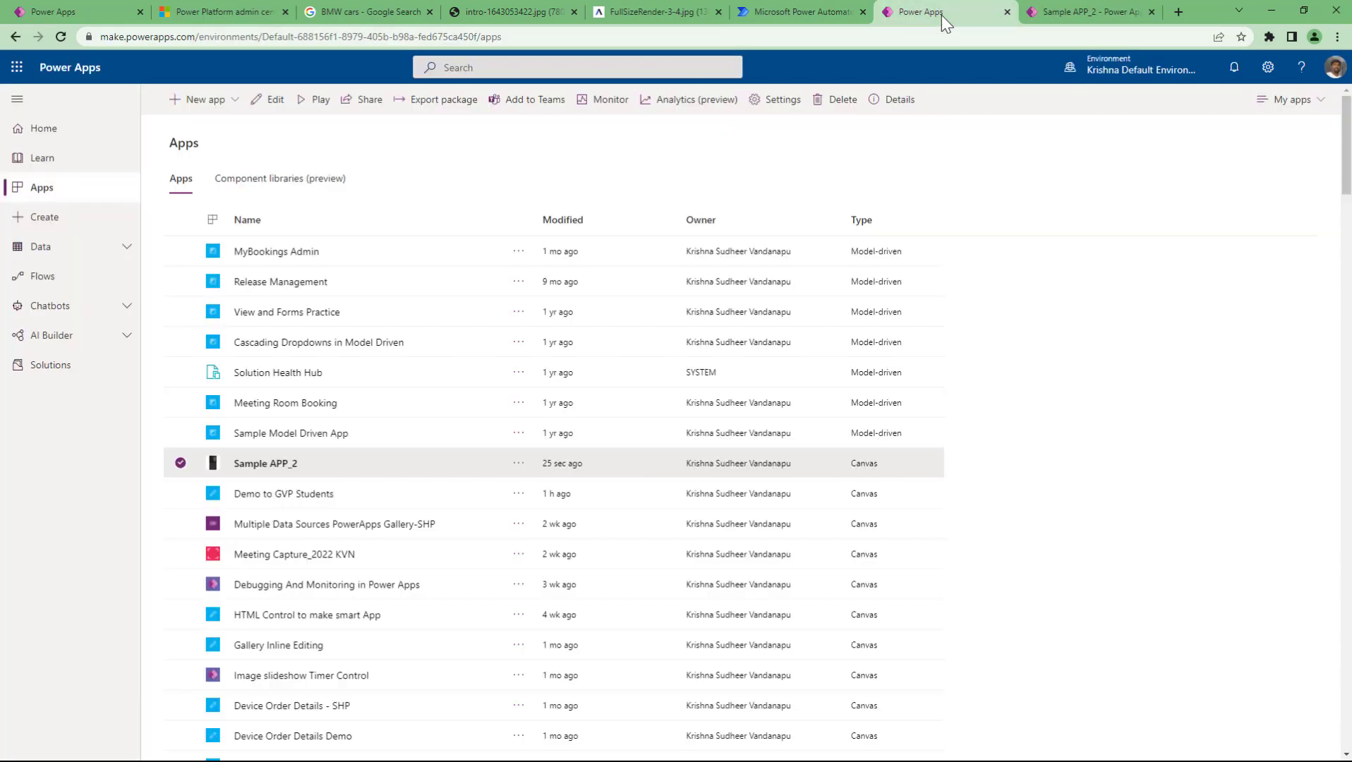
left_click(121, 11)
left_click(278, 99)
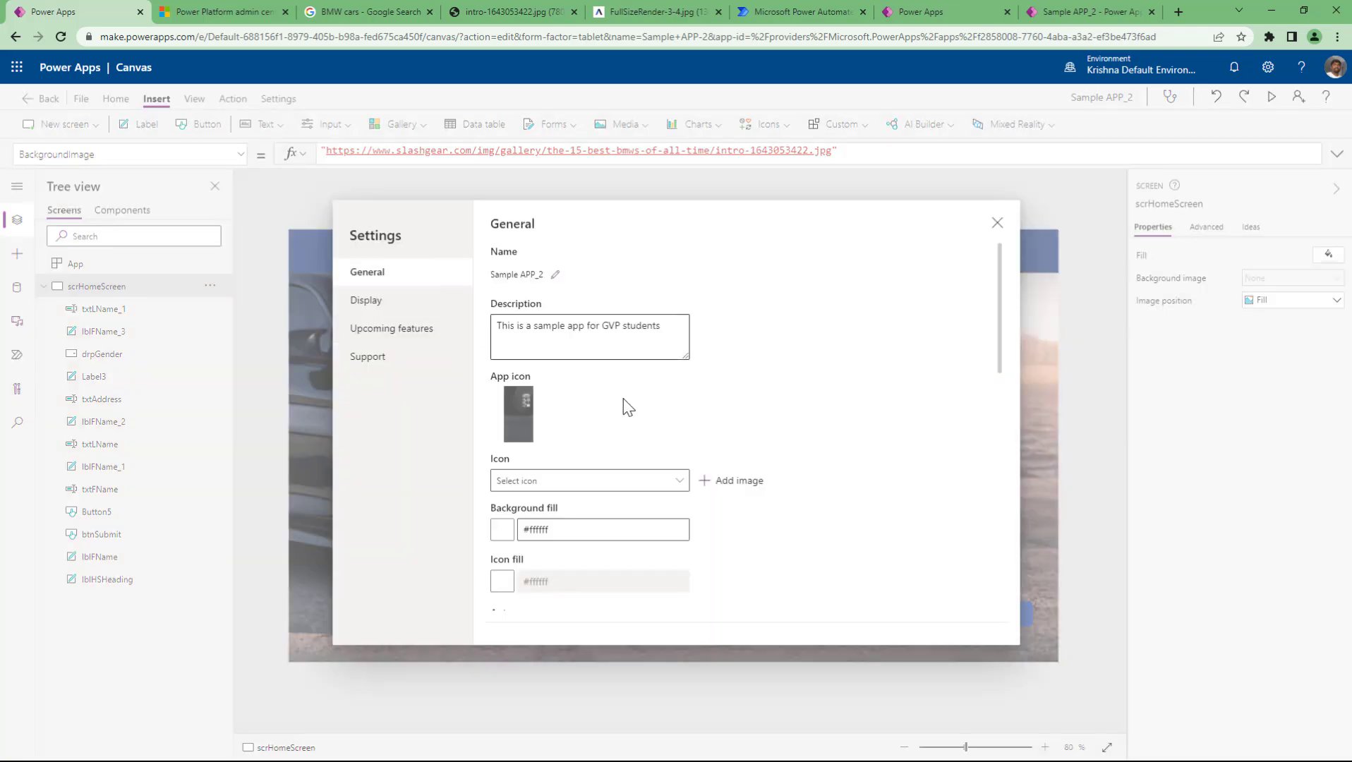
left_click(745, 486)
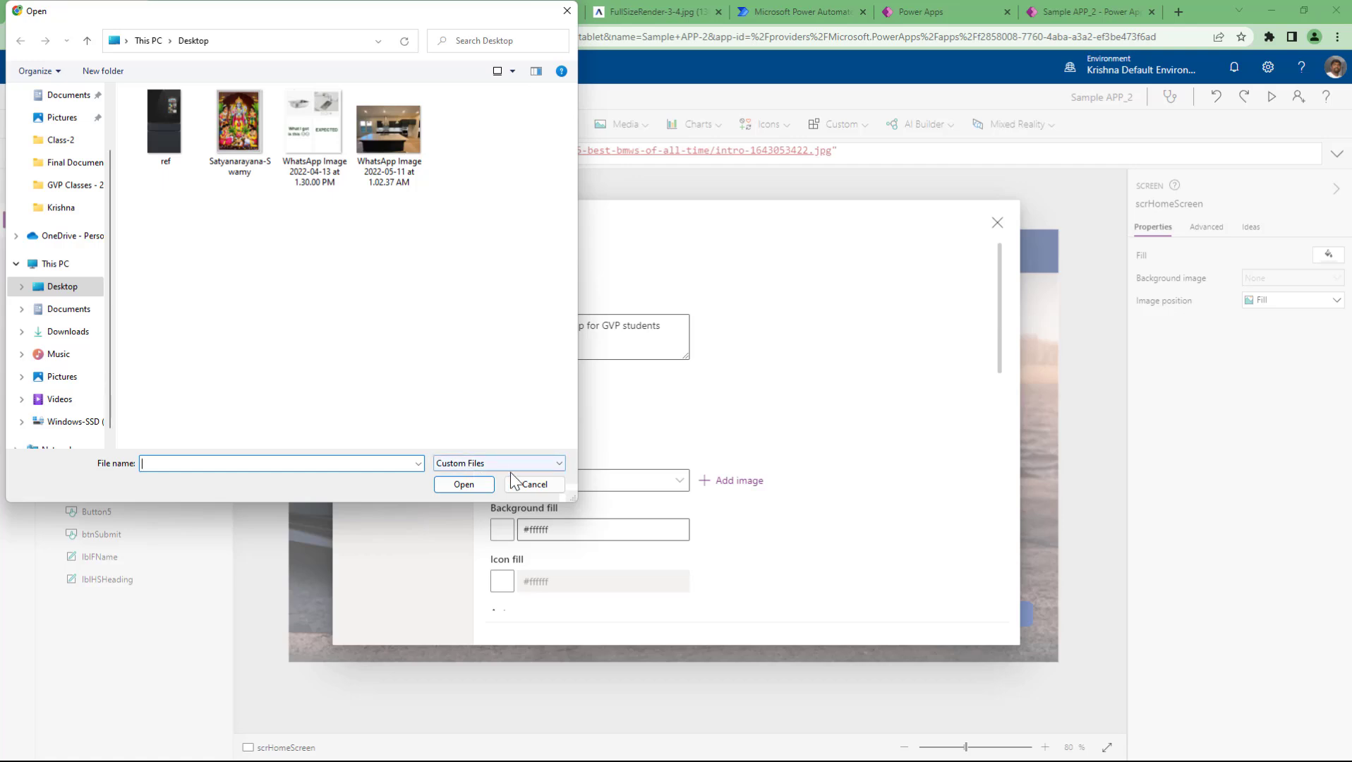
left_click(540, 490)
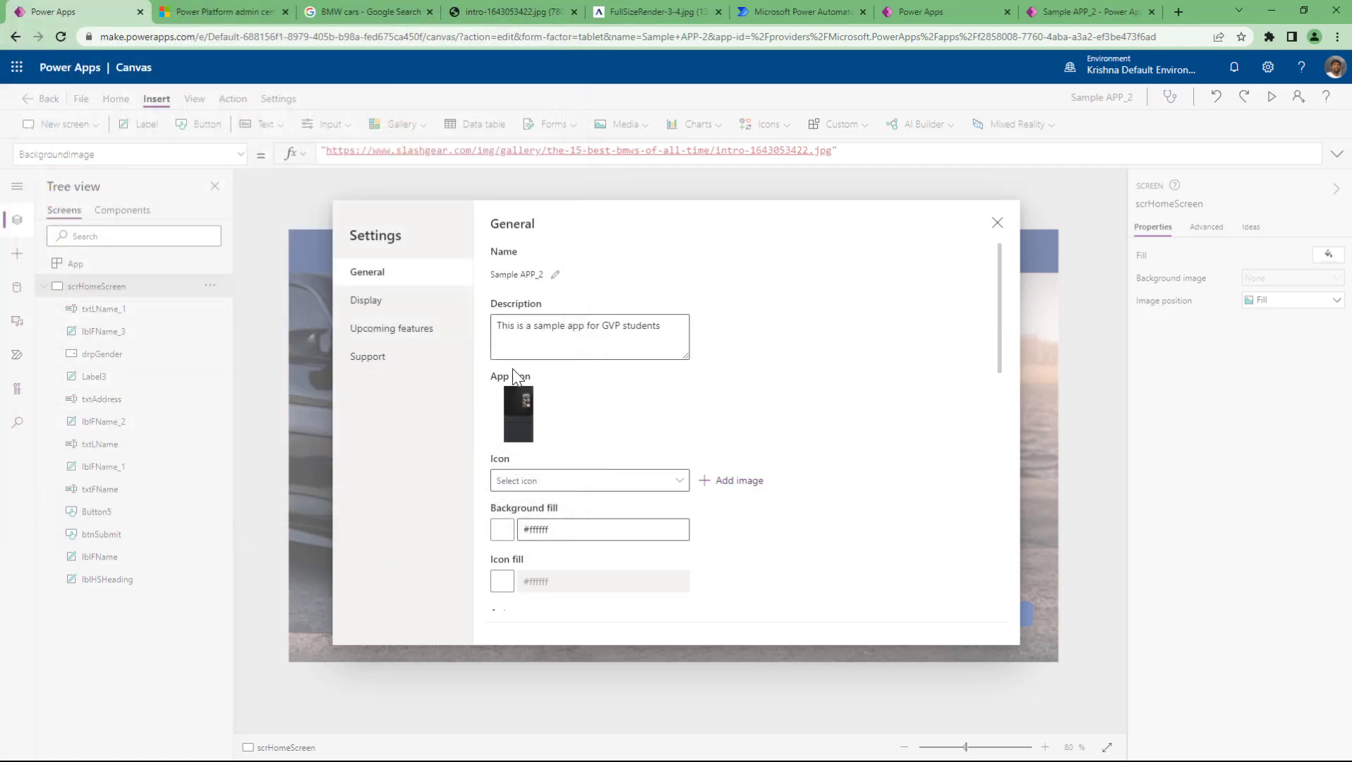
left_click(997, 223)
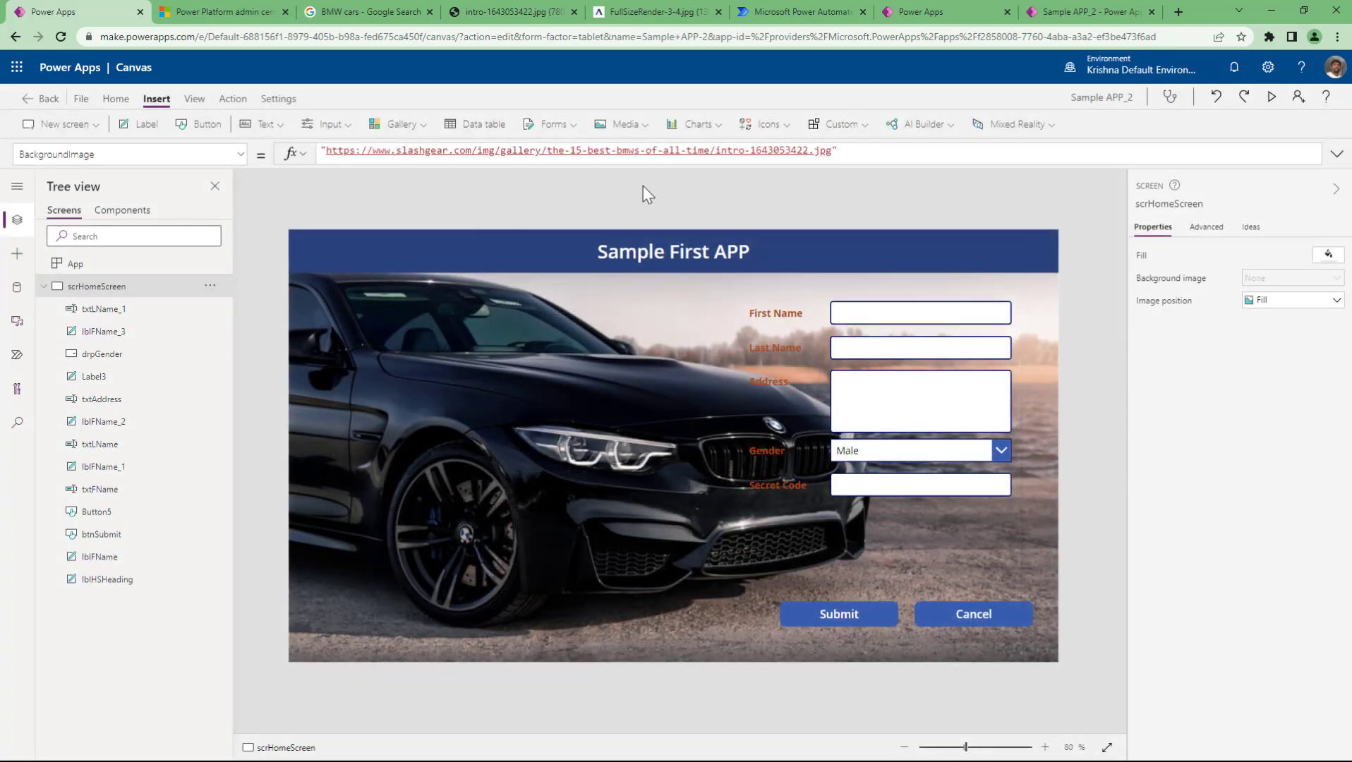
left_click(78, 100)
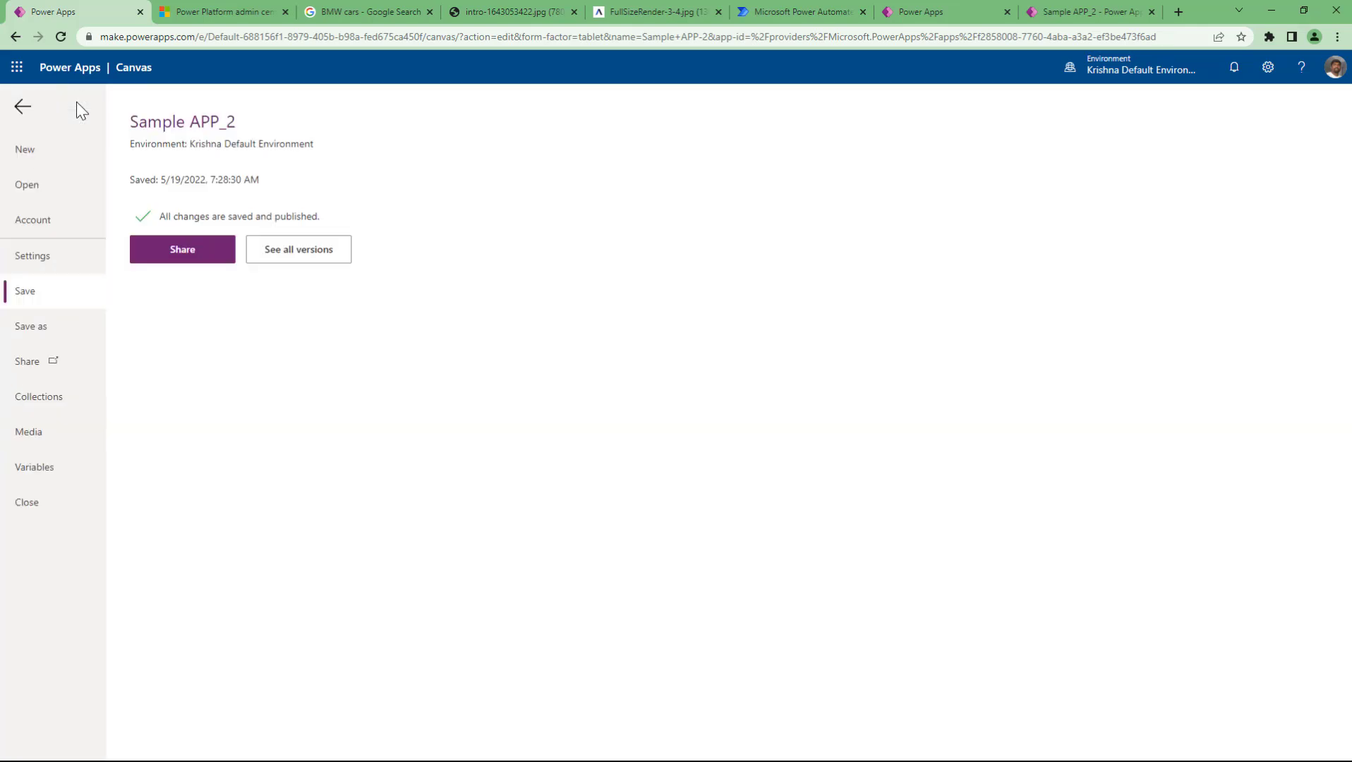
left_click(22, 107)
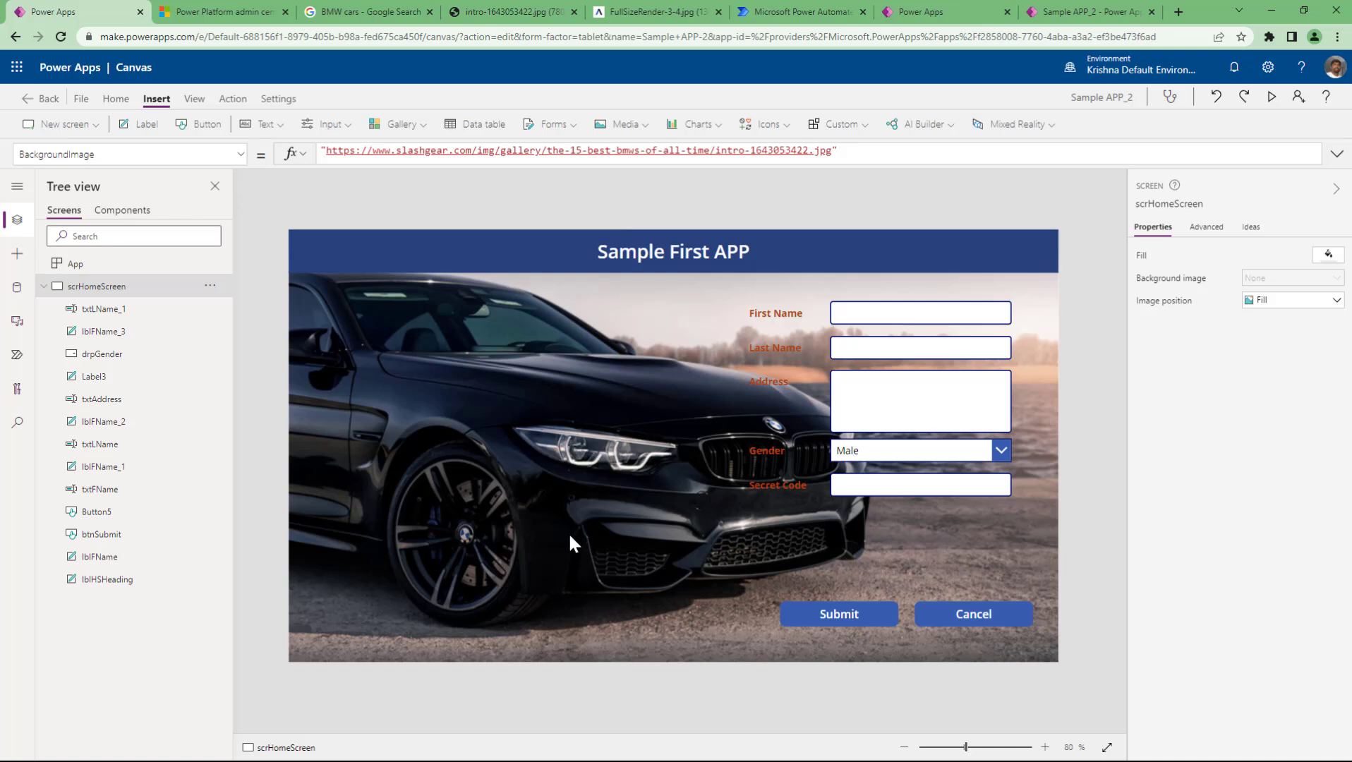
Step: Review the OnSelect formulas of the Submit and Cancel buttons, expanding the formula area to show the full Cancel formula
left_click(633, 260)
left_click(628, 499)
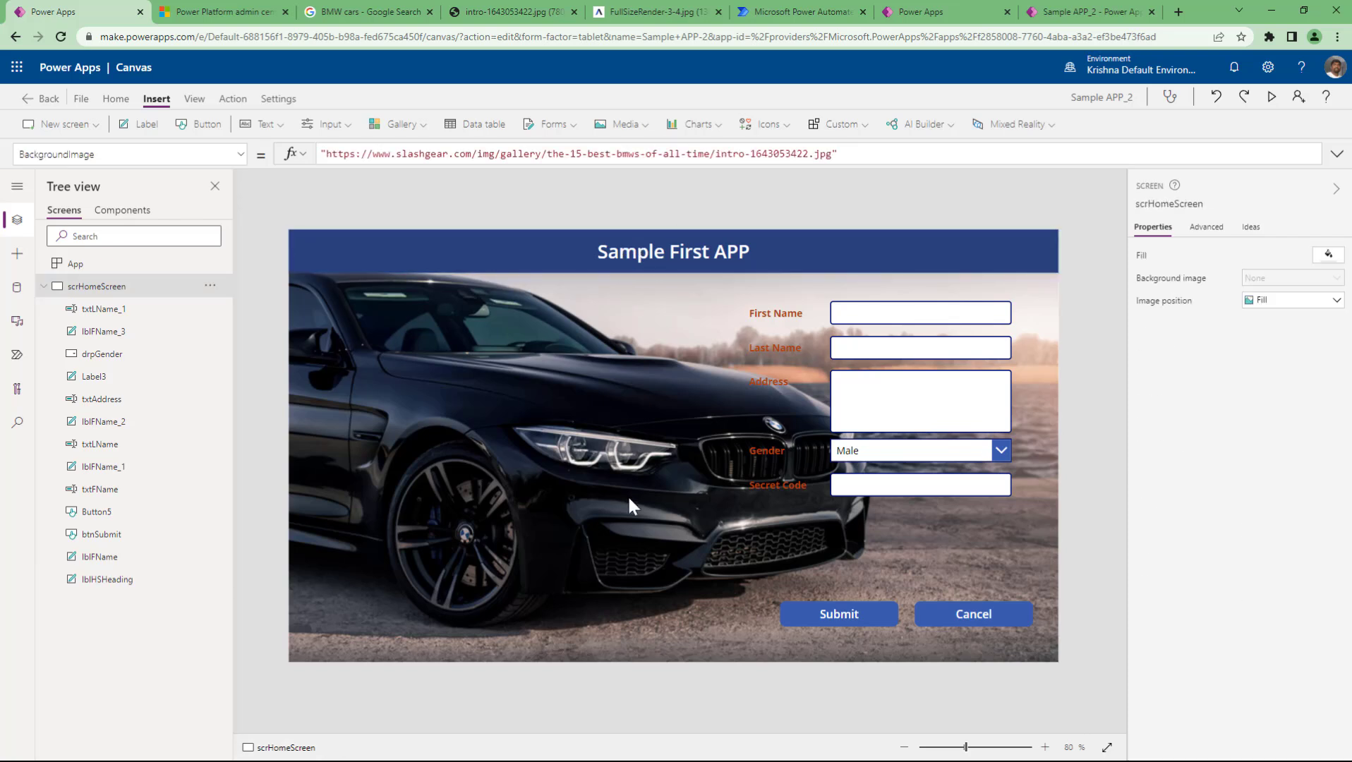
left_click(814, 612)
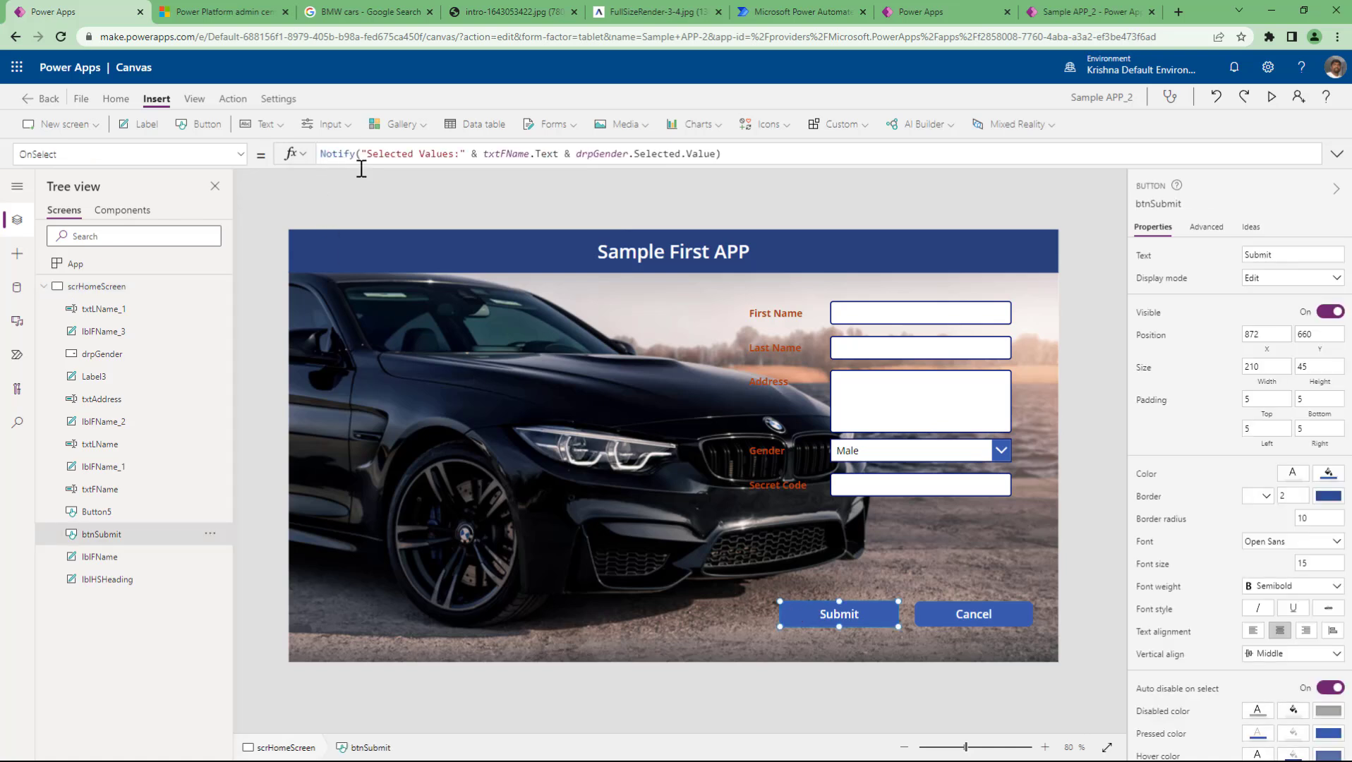
left_click(970, 608)
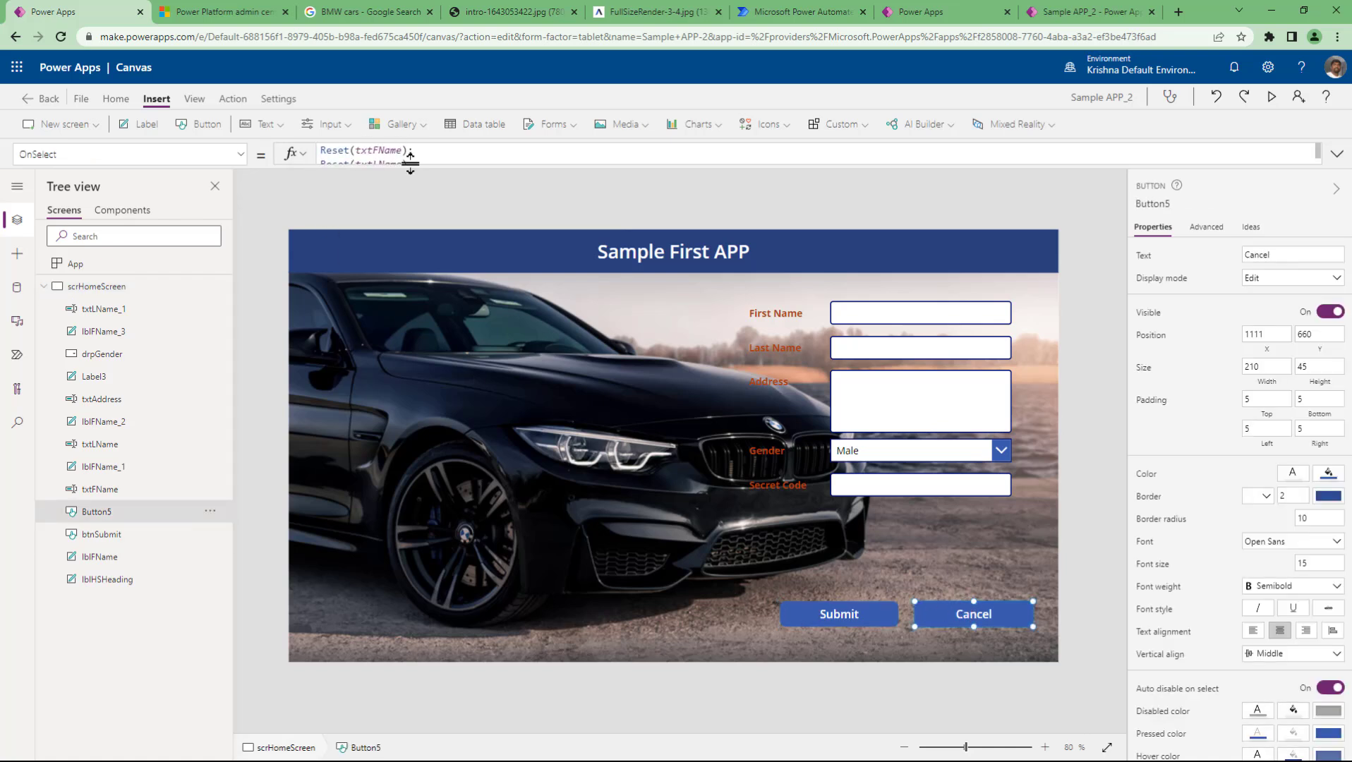
left_click(410, 201)
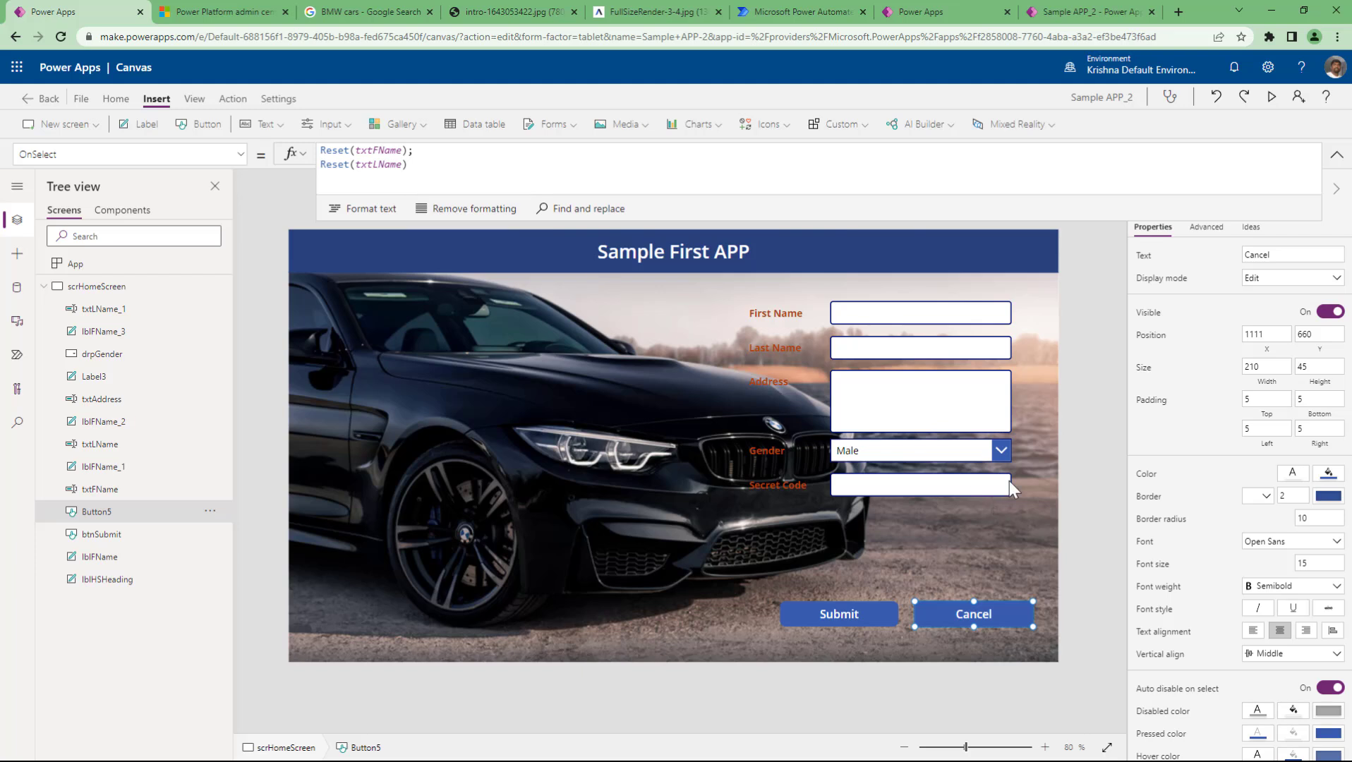
left_click(1089, 427)
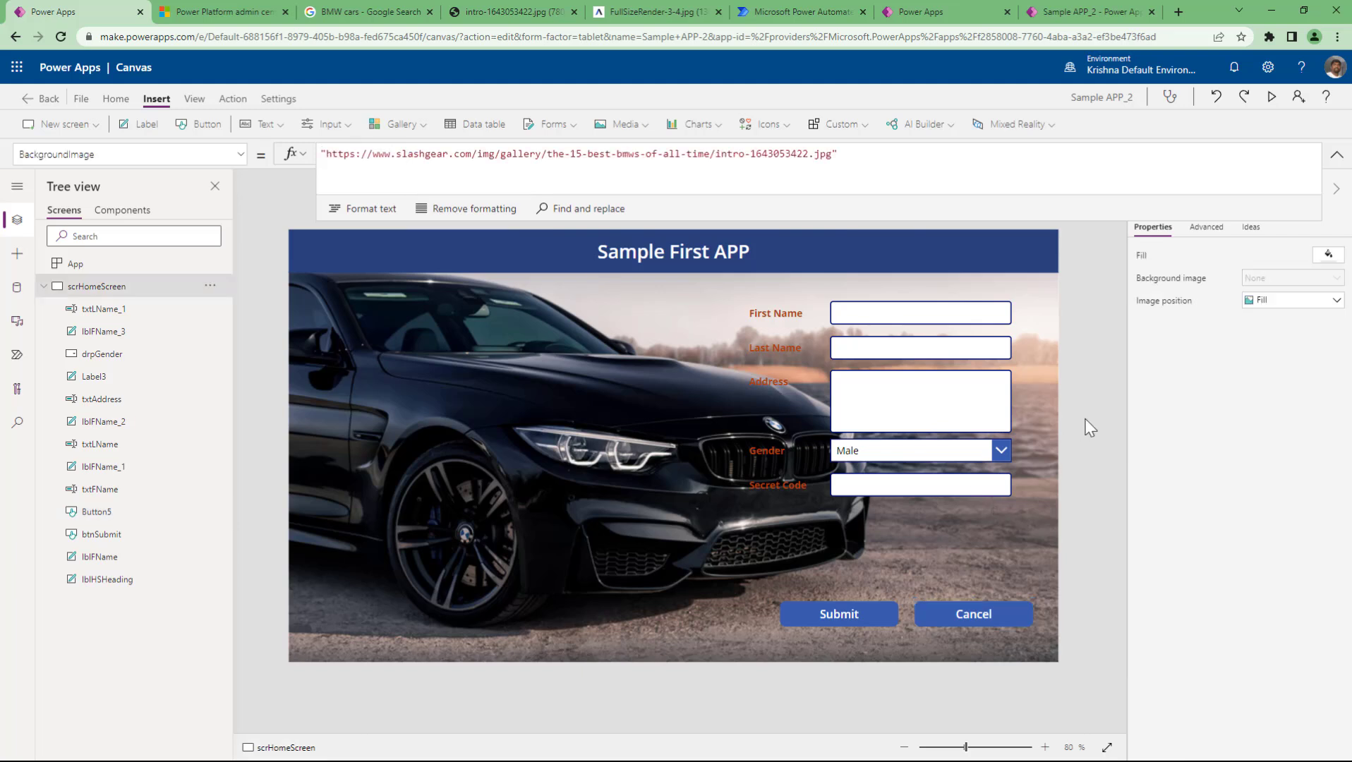